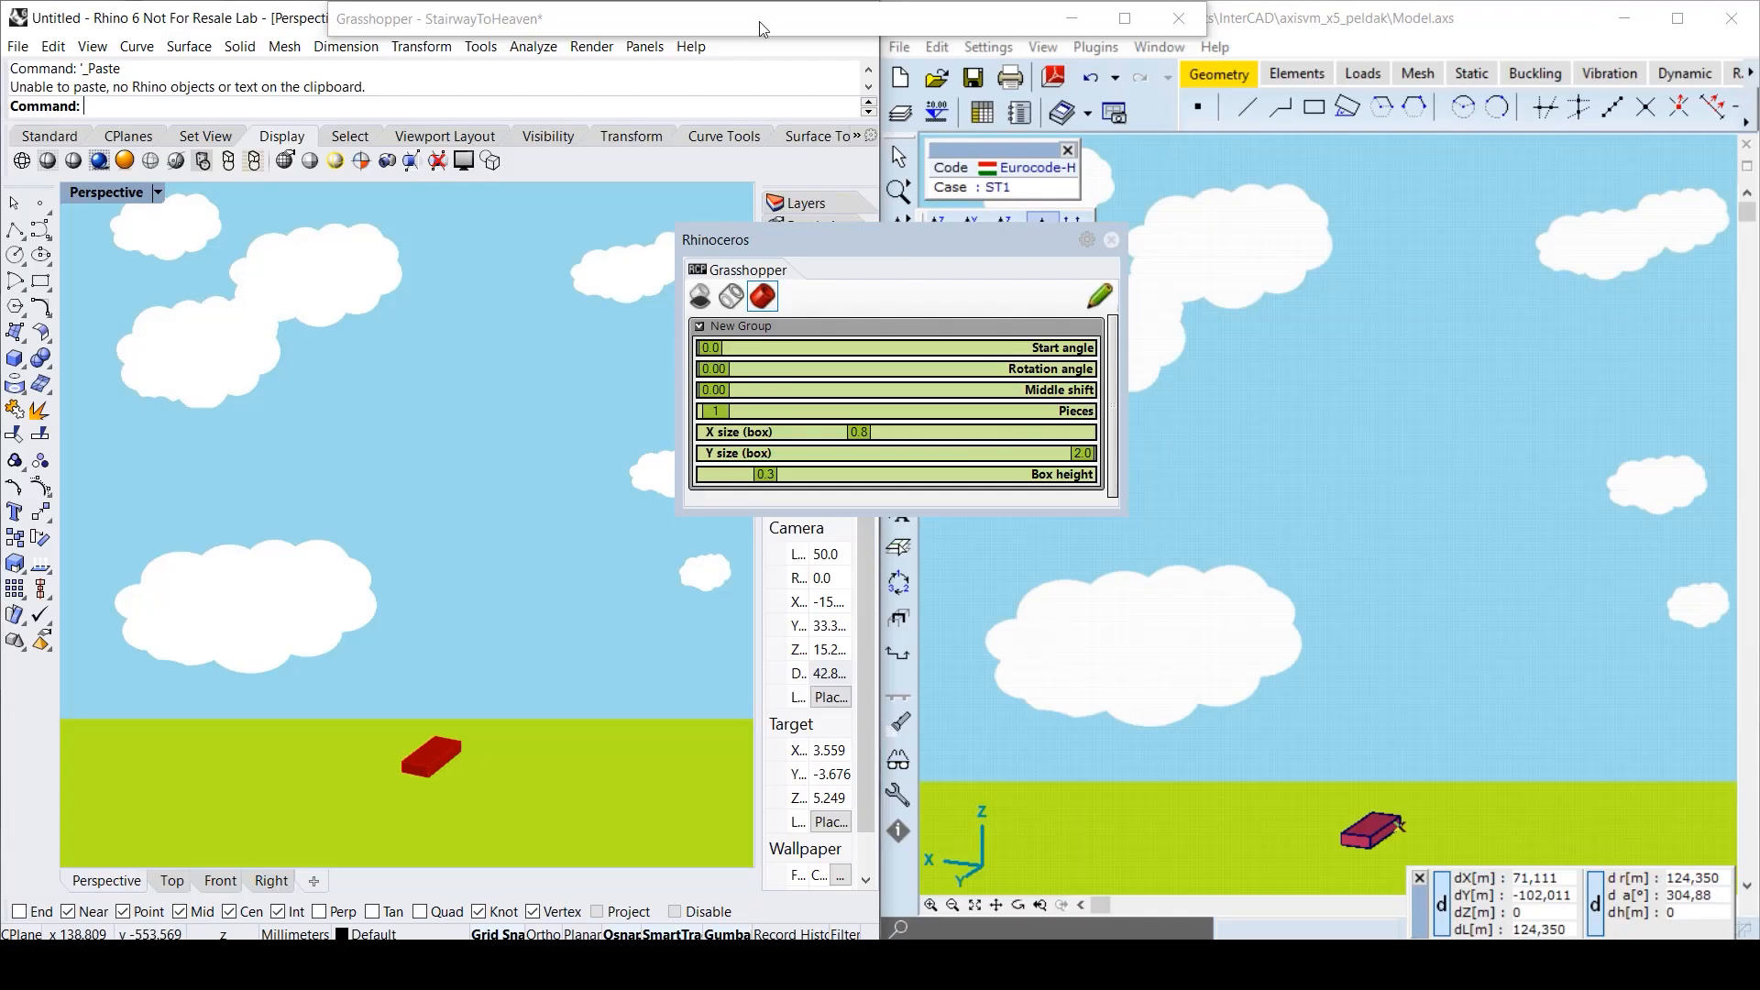
- Raise the stair pieces to 72, twist it into a spiral and widen the middle shift
drag(711, 411, 1006, 376)
drag(714, 391, 1082, 392)
drag(747, 412, 979, 422)
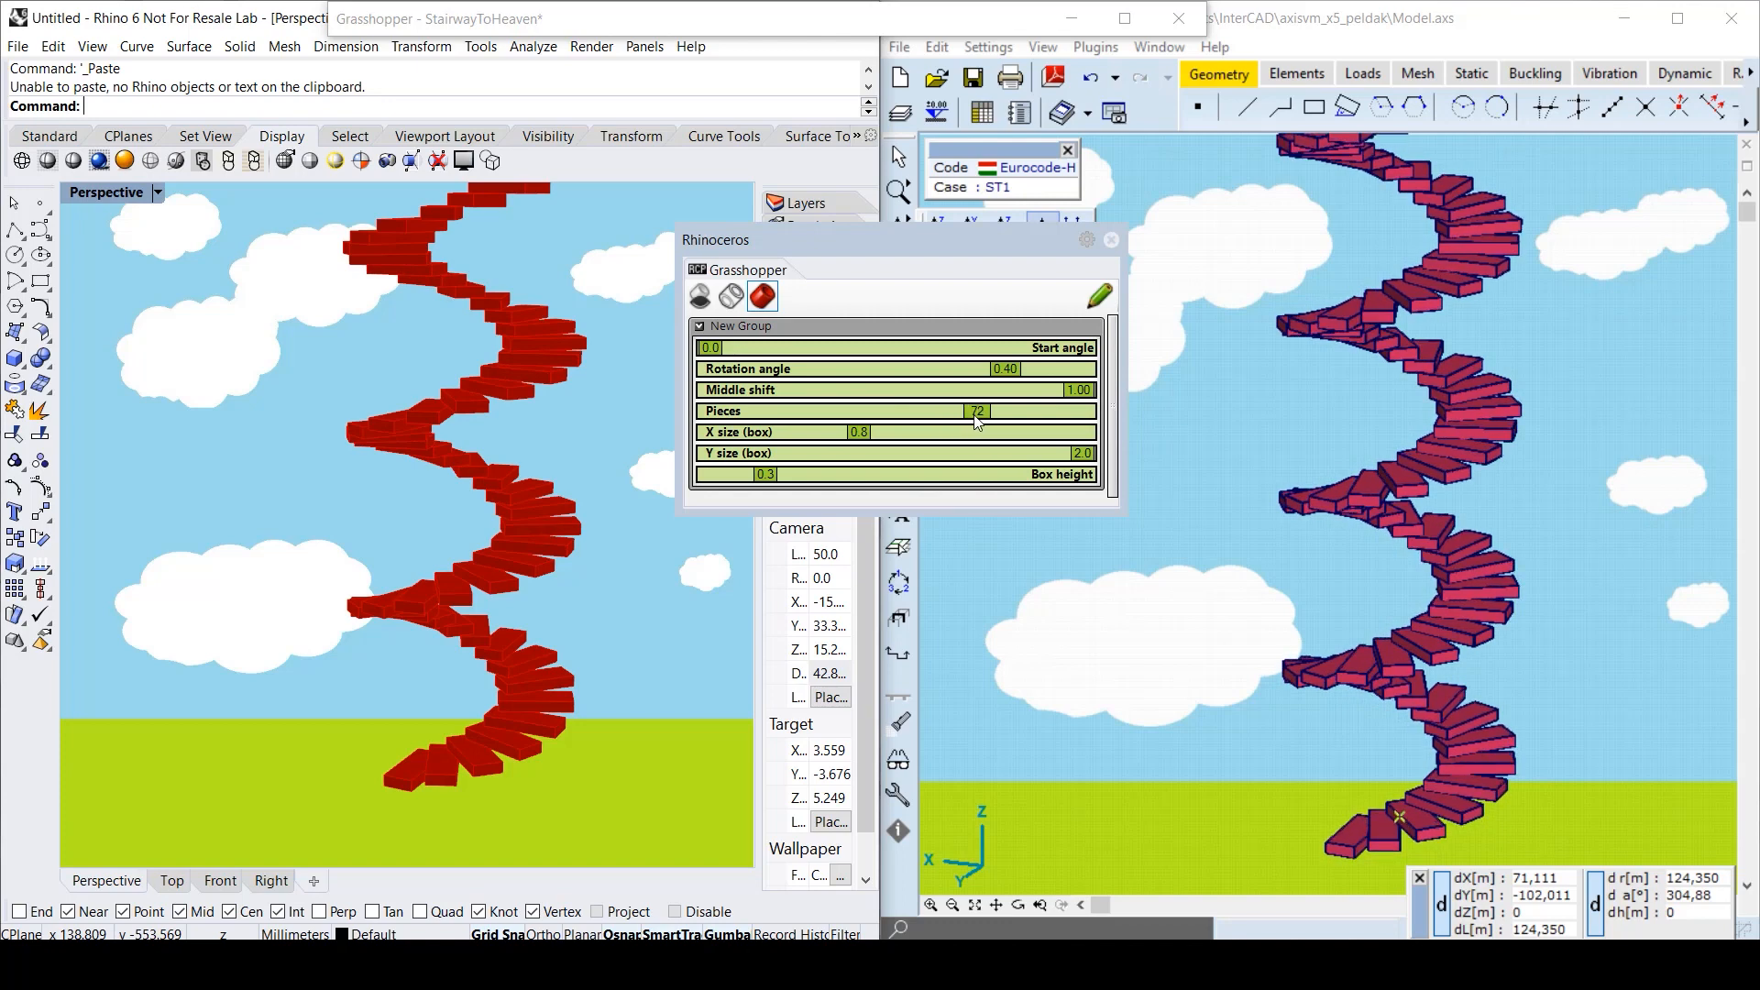
mouse_move(710, 348)
mouse_down()
mouse_move(1083, 354)
mouse_move(708, 349)
mouse_up()
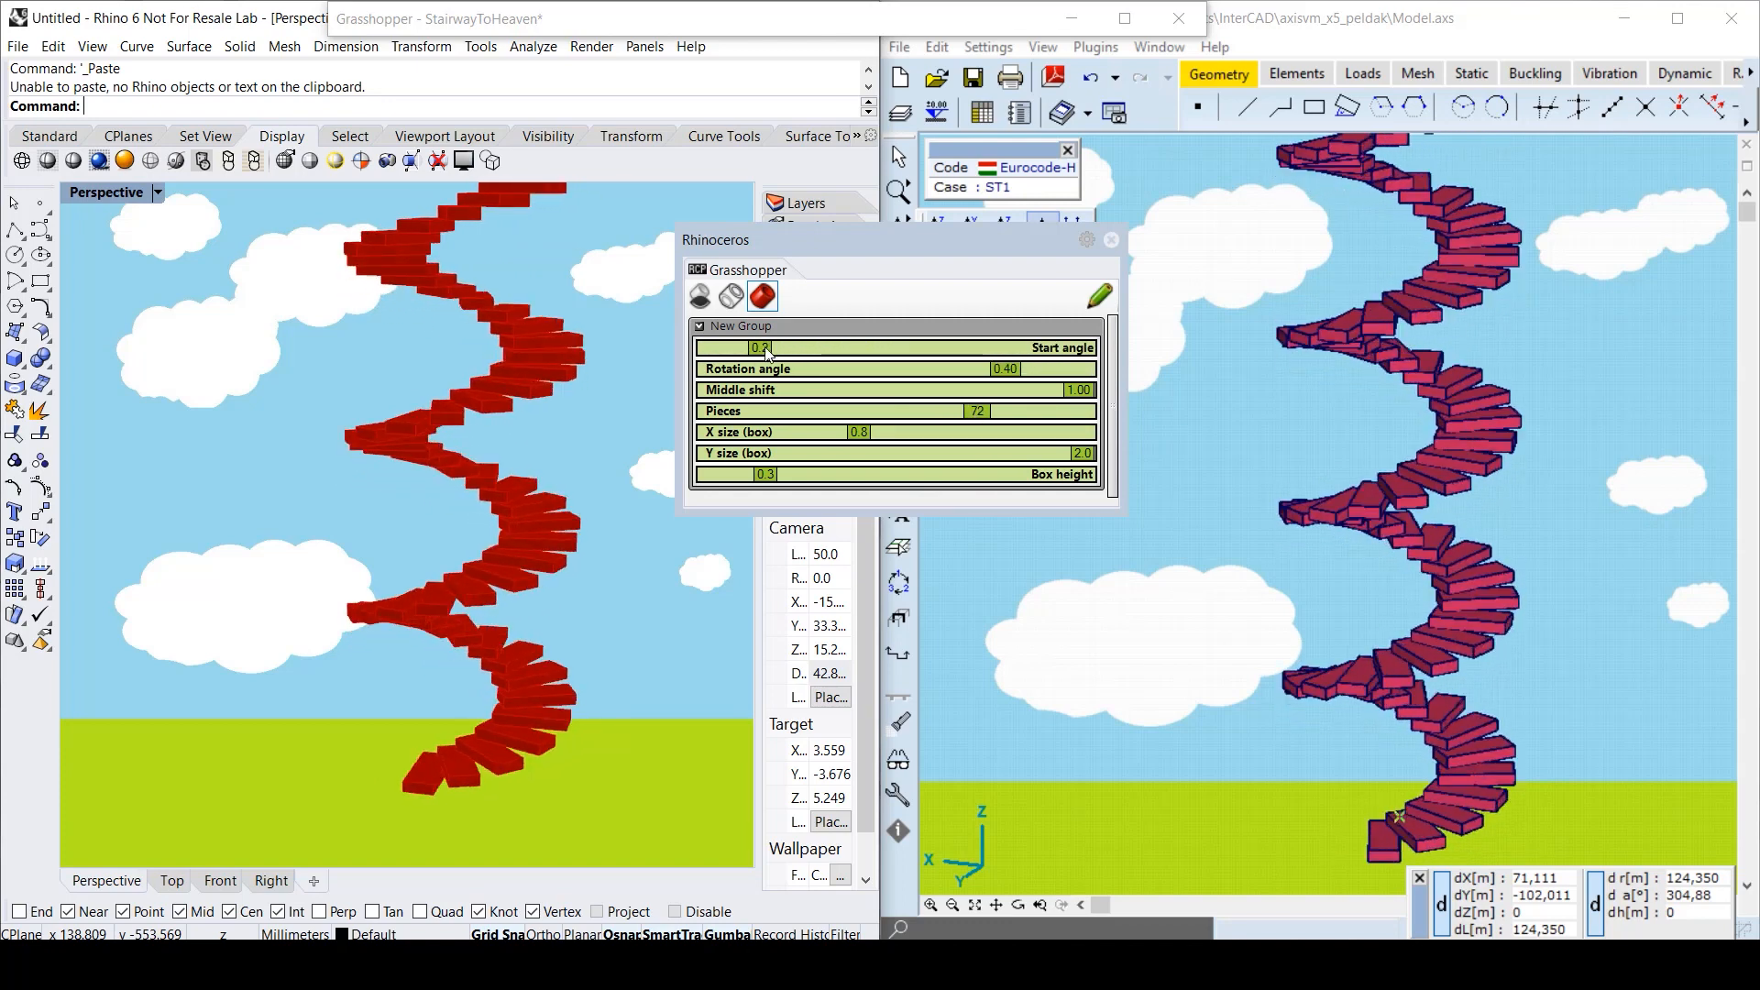
- Reset start angle to 0.0 and middle shift to 0.00, and reduce the number of steps
drag(1083, 391, 706, 393)
drag(977, 412, 768, 419)
drag(1004, 368, 708, 412)
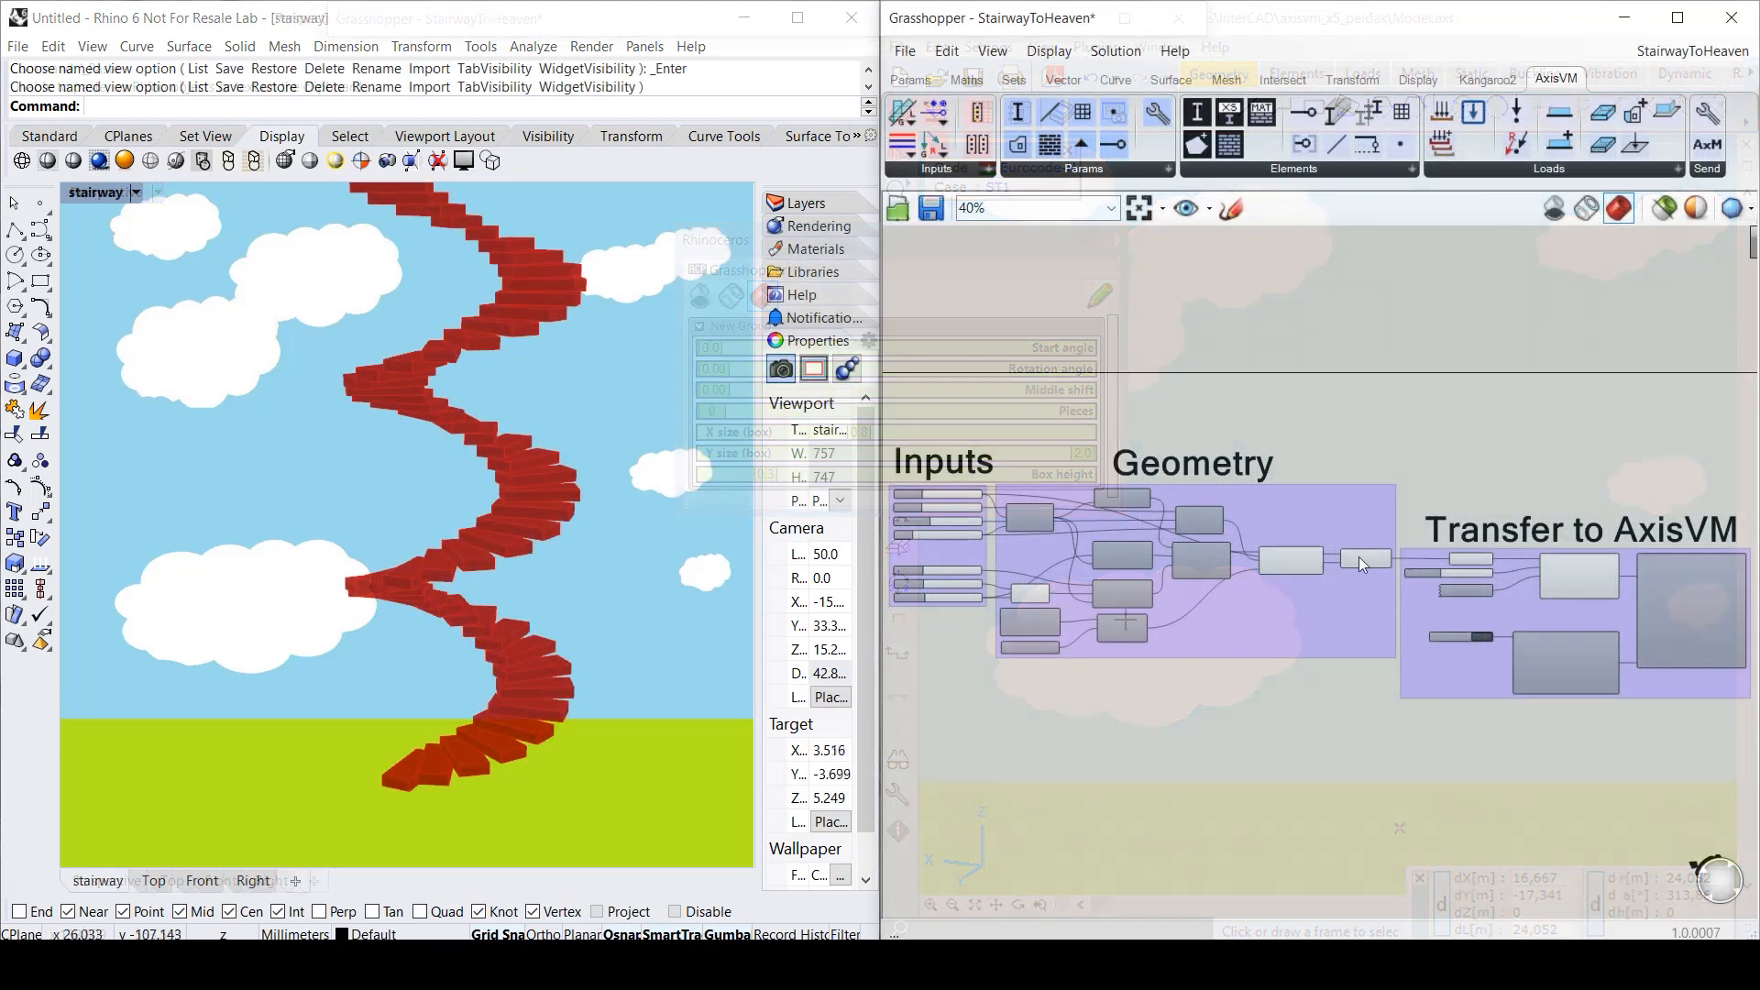
- Bake the stair boxes into Rhino as 'stairway', hide the Grasshopper preview and zoom extents
scroll(1358, 558, up, 10)
right_click(1367, 558)
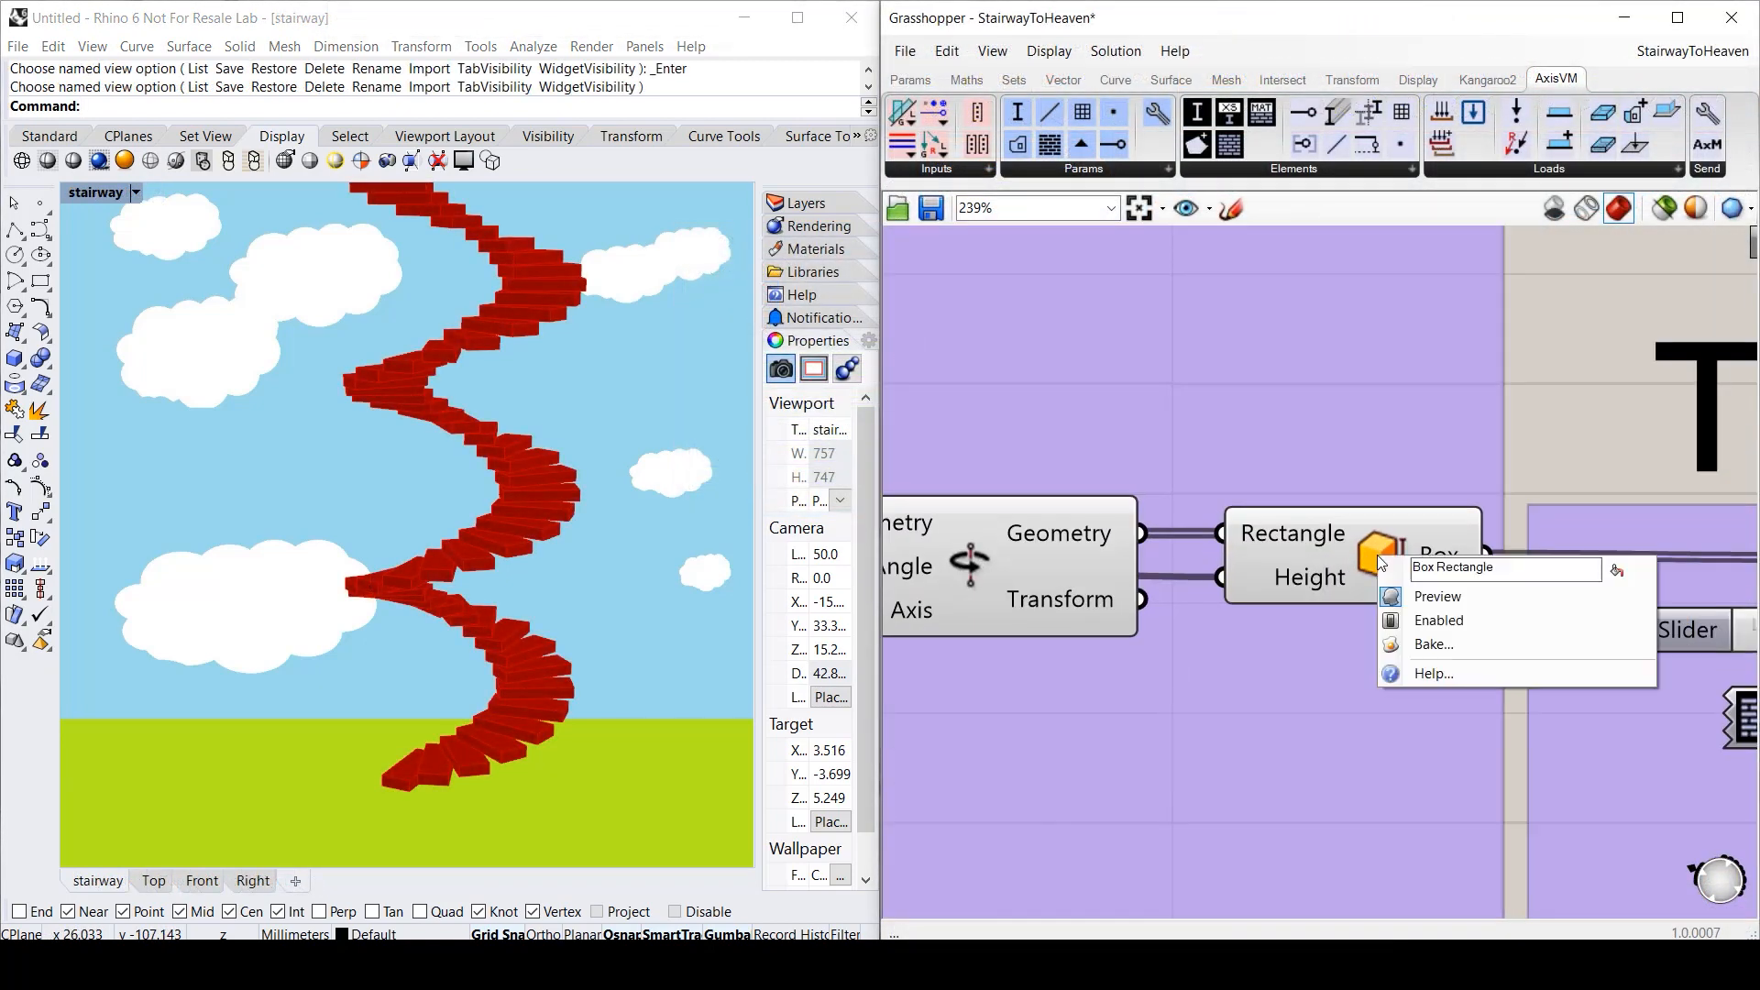
click(1454, 643)
text(stairway)
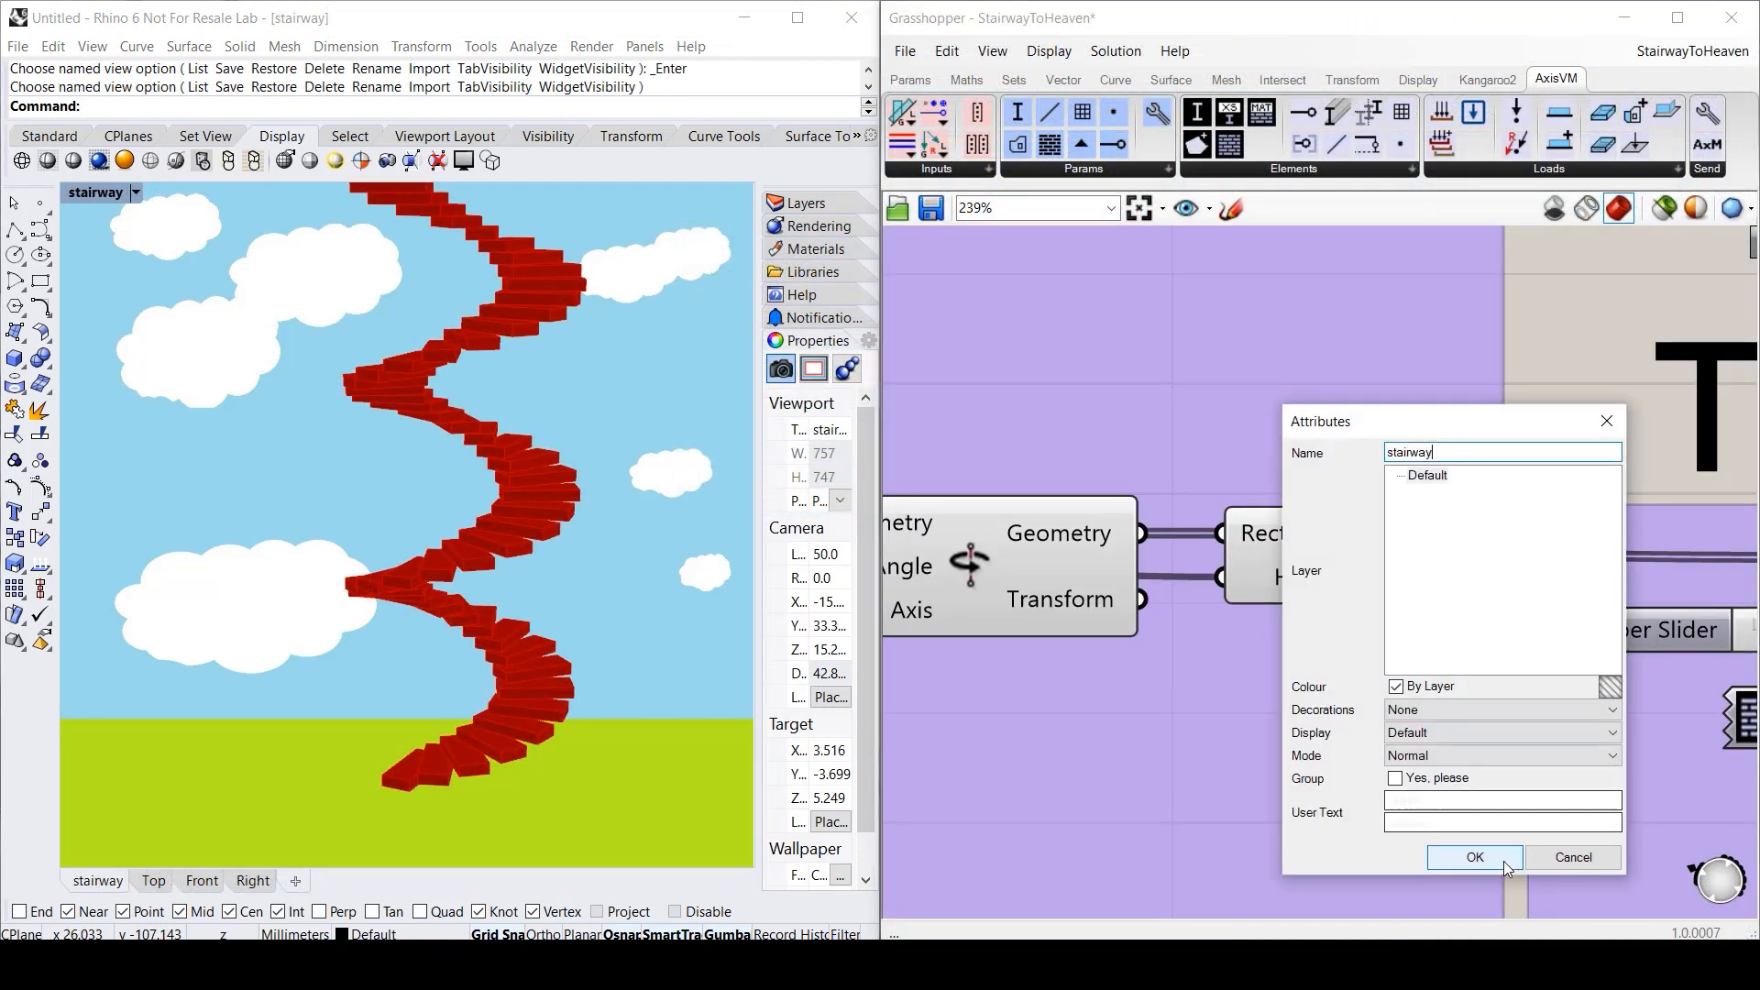
click(1503, 861)
click(1556, 210)
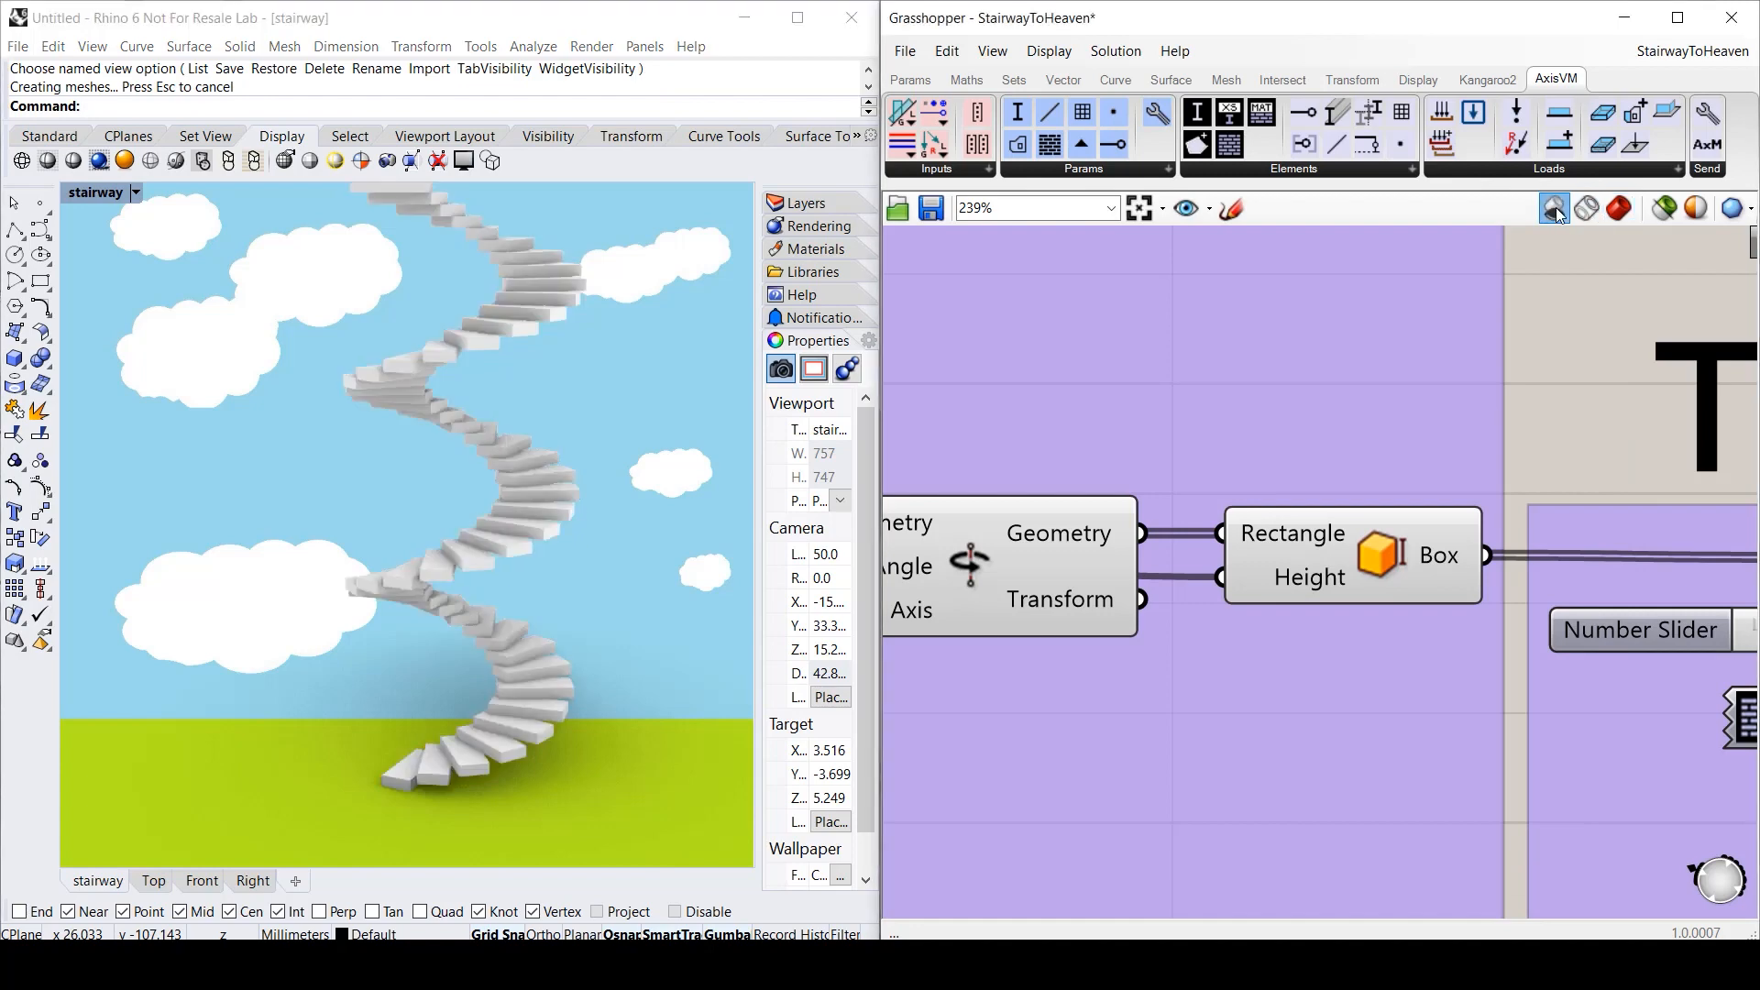
click(1137, 209)
- Move several baked steps out of the spiral with the gumball
drag(403, 361, 215, 370)
drag(510, 459, 608, 436)
click(555, 491)
drag(557, 496, 678, 529)
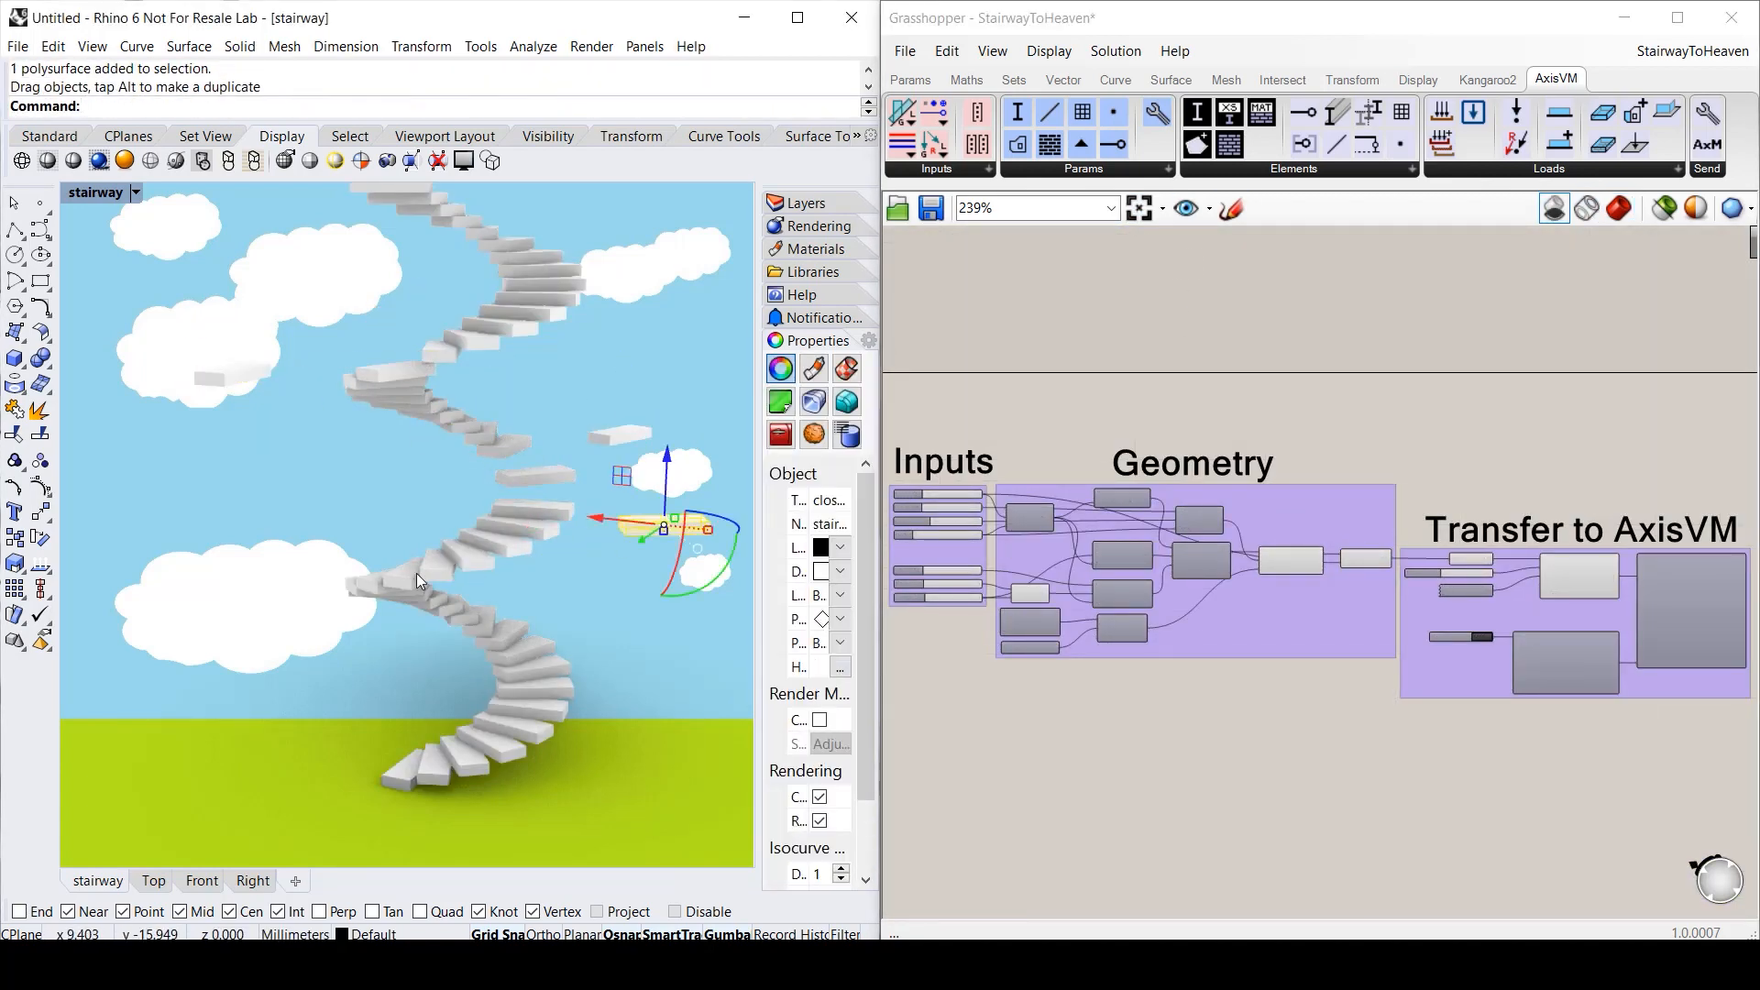
drag(416, 573, 311, 669)
drag(542, 679, 679, 701)
click(664, 755)
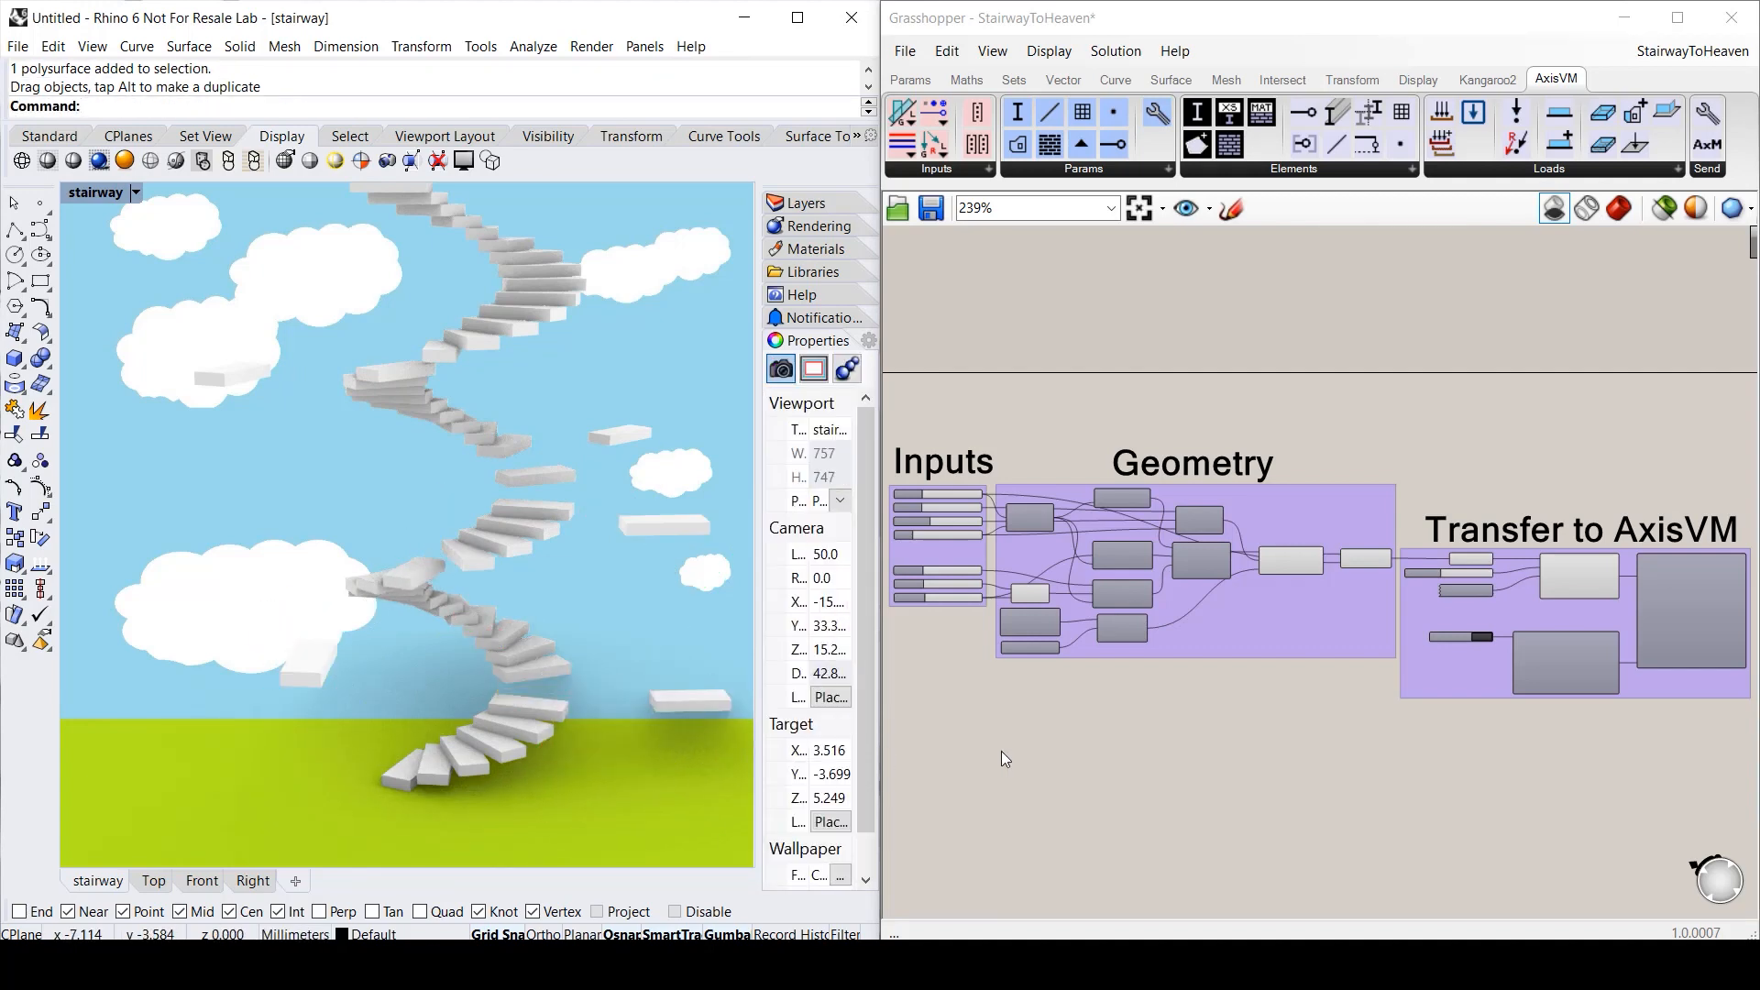
- Cycle the viewport through Pen and Artistic display styles, ending in Raytraced
click(254, 162)
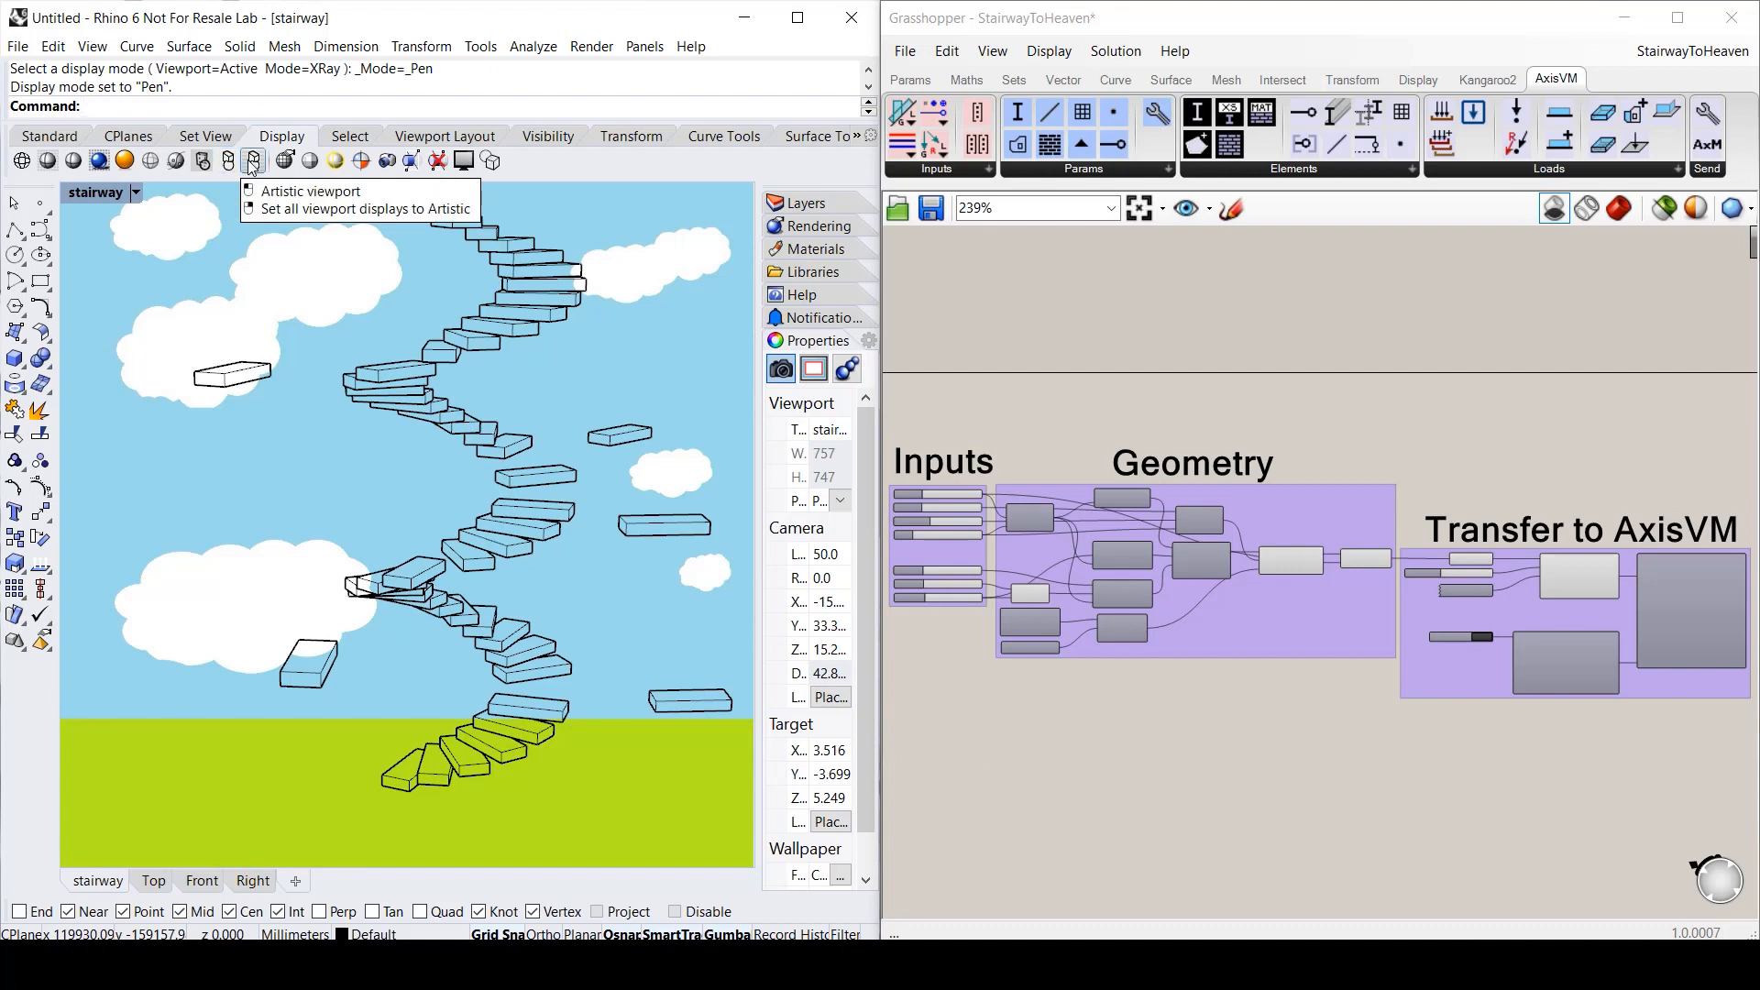
click(253, 162)
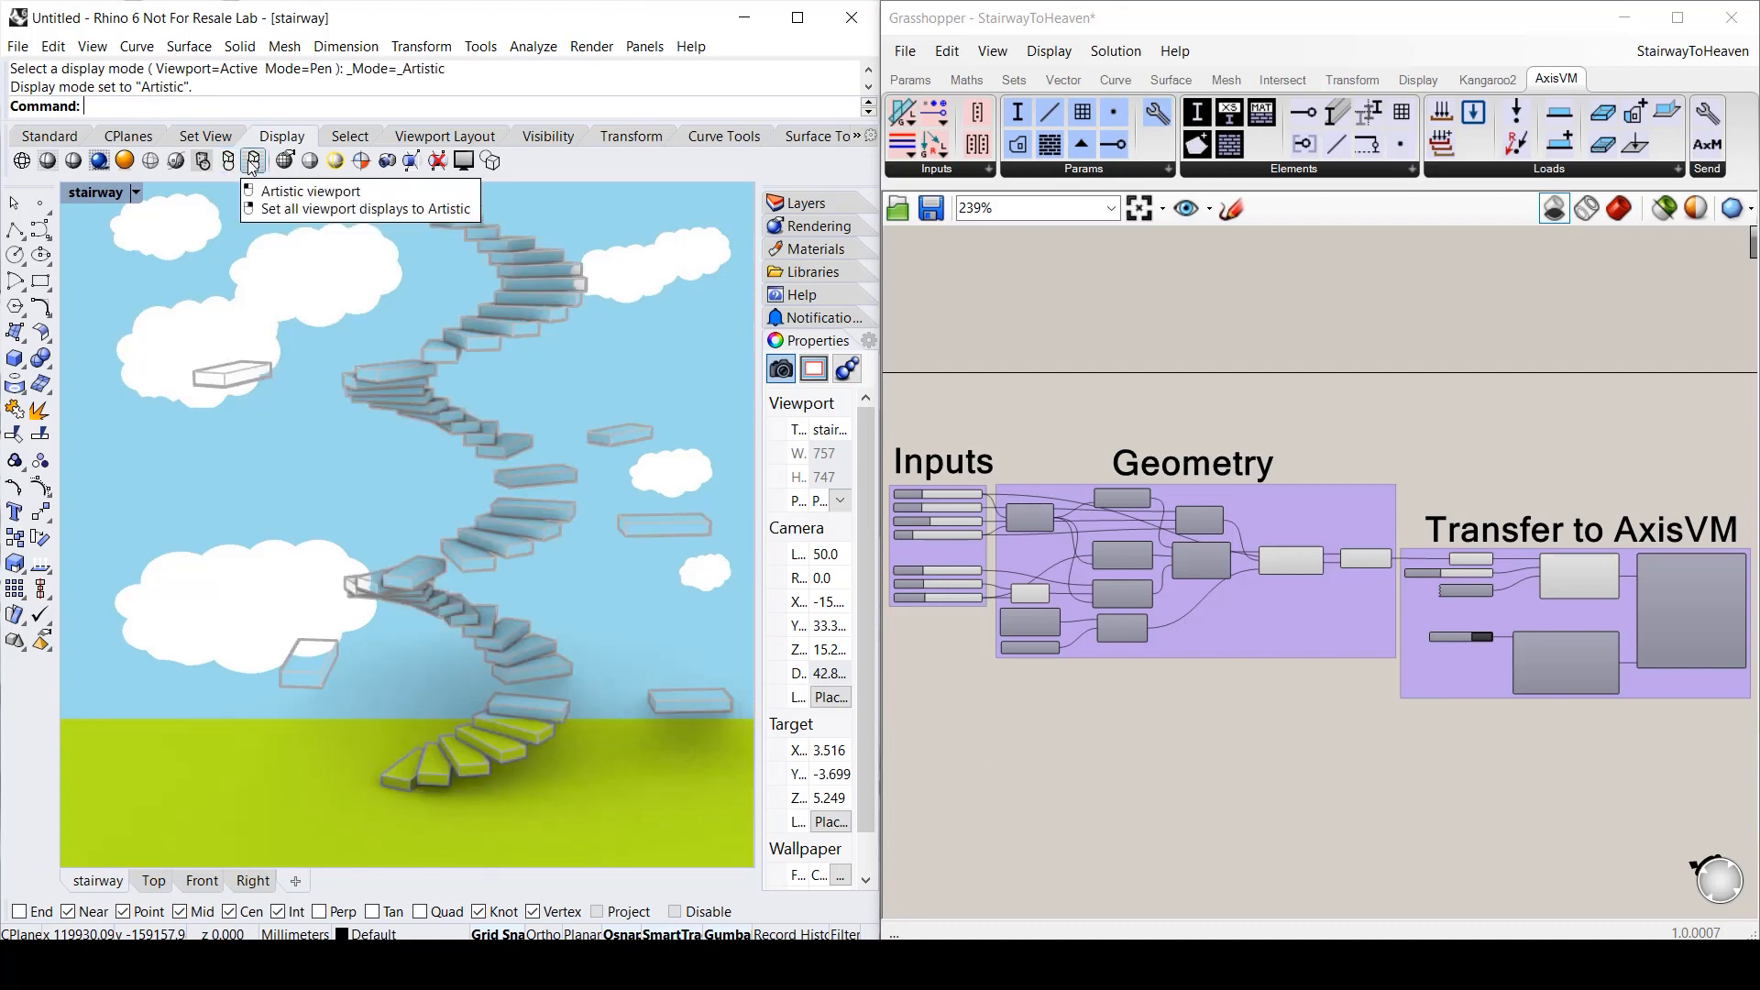
click(99, 161)
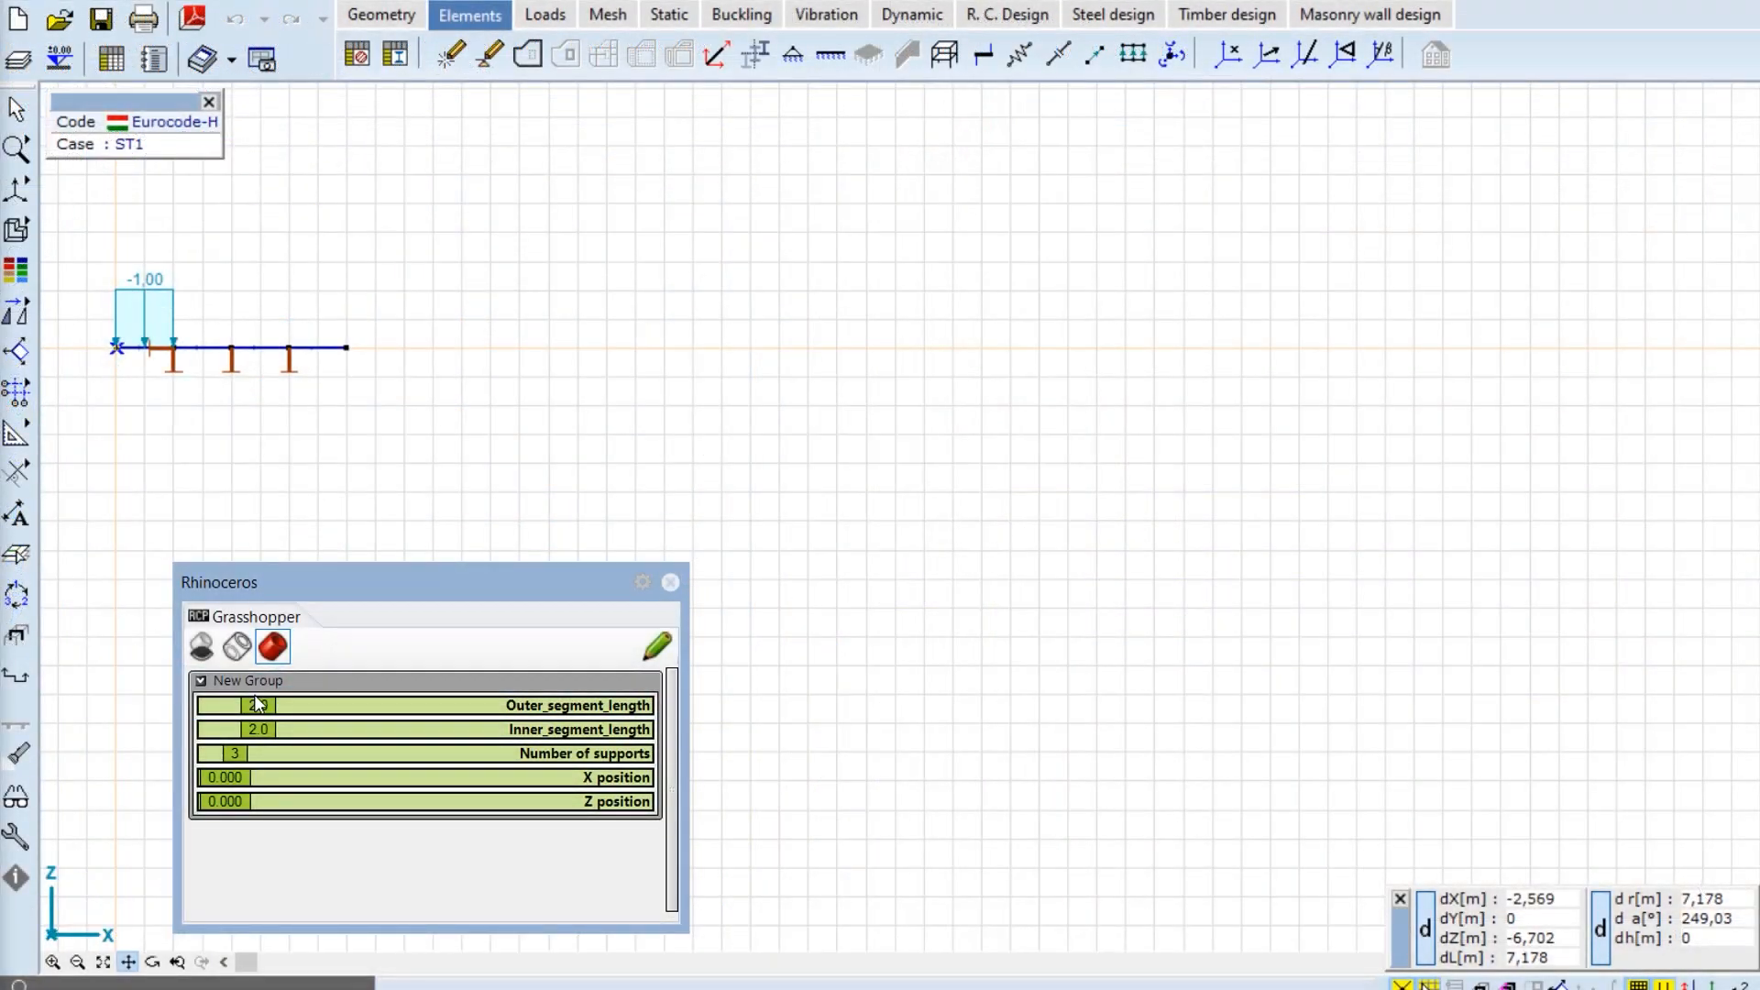
- Set the beam's outer segment length to 3.0 and raise its supports to 11
drag(254, 701, 356, 744)
drag(235, 754, 434, 763)
mouse_move(303, 705)
mouse_down()
mouse_move(351, 713)
mouse_move(275, 704)
mouse_up()
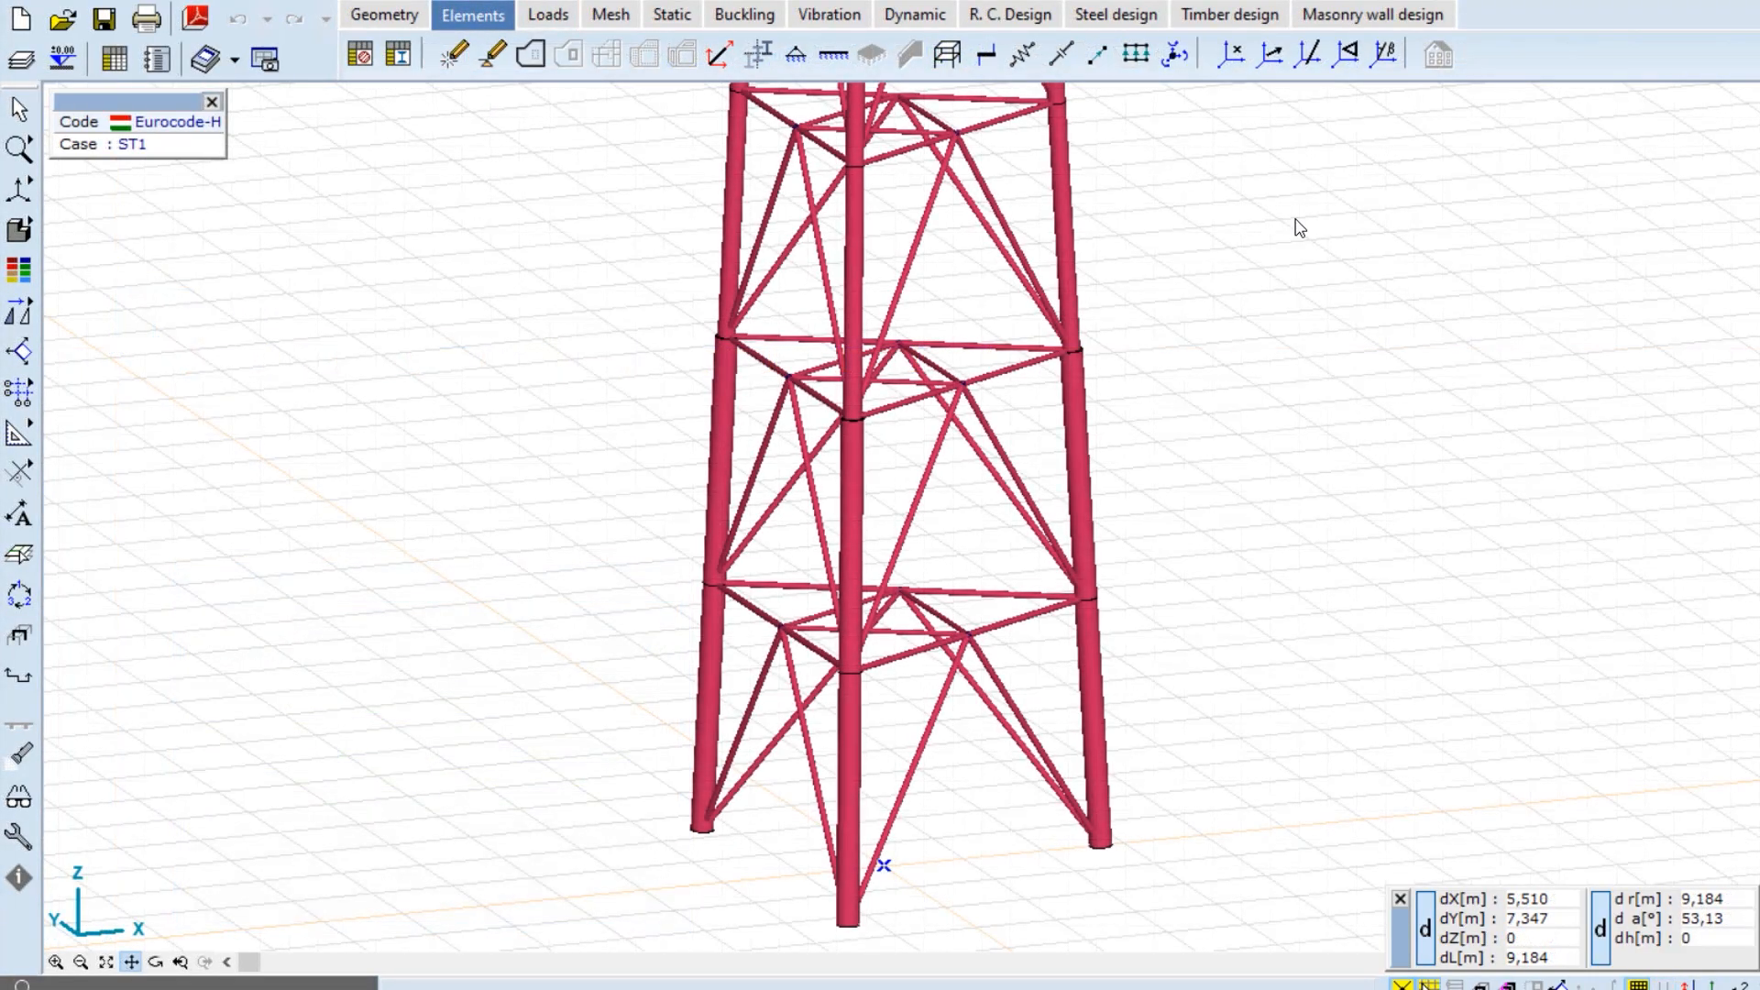
- Bring the whole tower into view, then set 9 conical segments and widen its section to 5.9
right_click(1296, 223)
click(1338, 357)
drag(1296, 275, 1304, 920)
drag(1236, 163, 1174, 781)
drag(1175, 138, 1168, 667)
drag(1171, 145, 1163, 581)
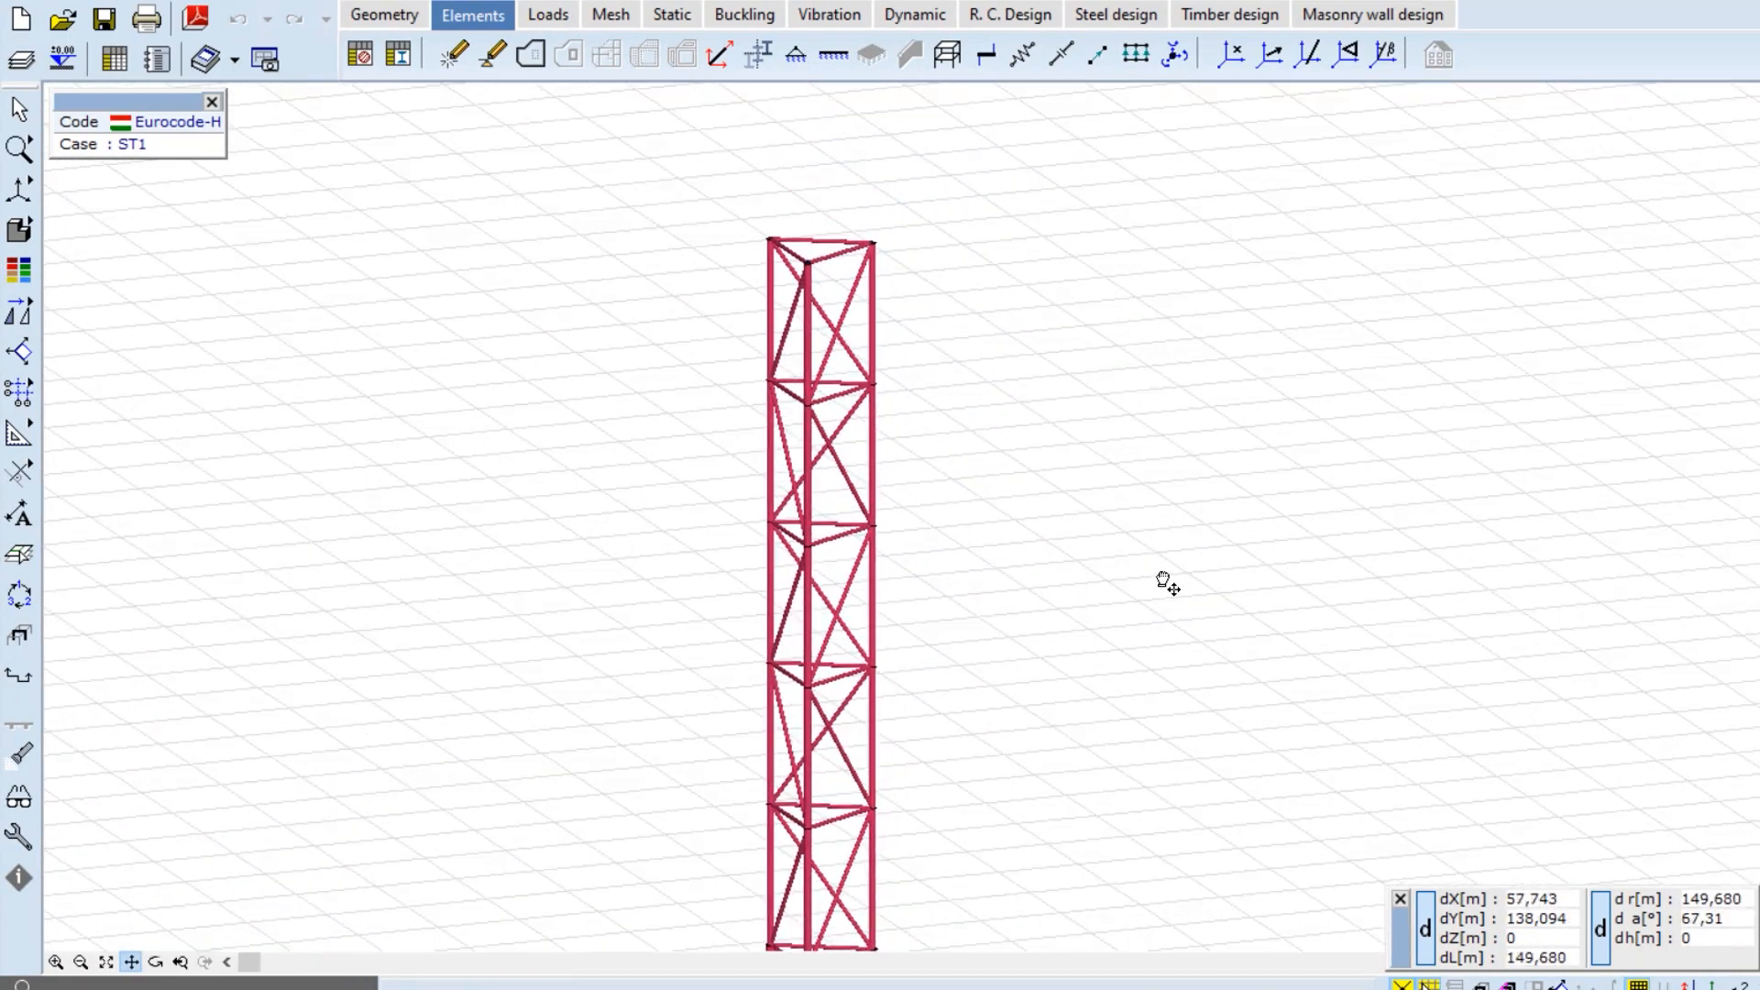
click(102, 962)
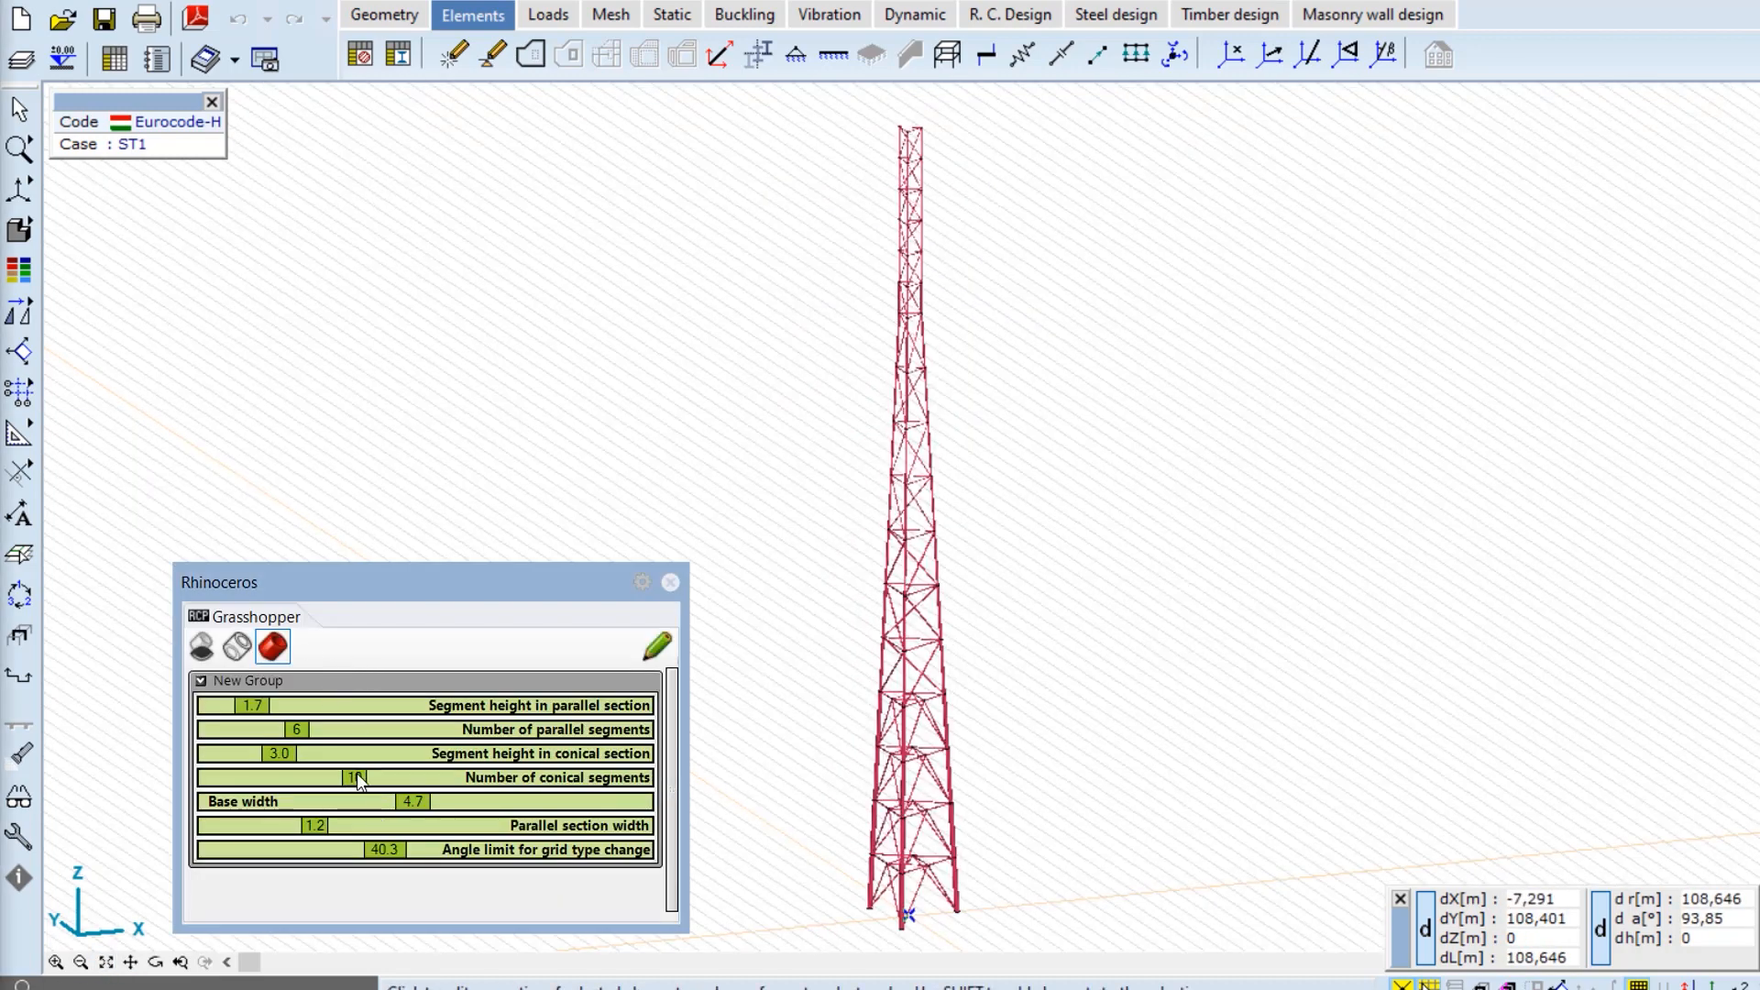
drag(357, 780, 460, 808)
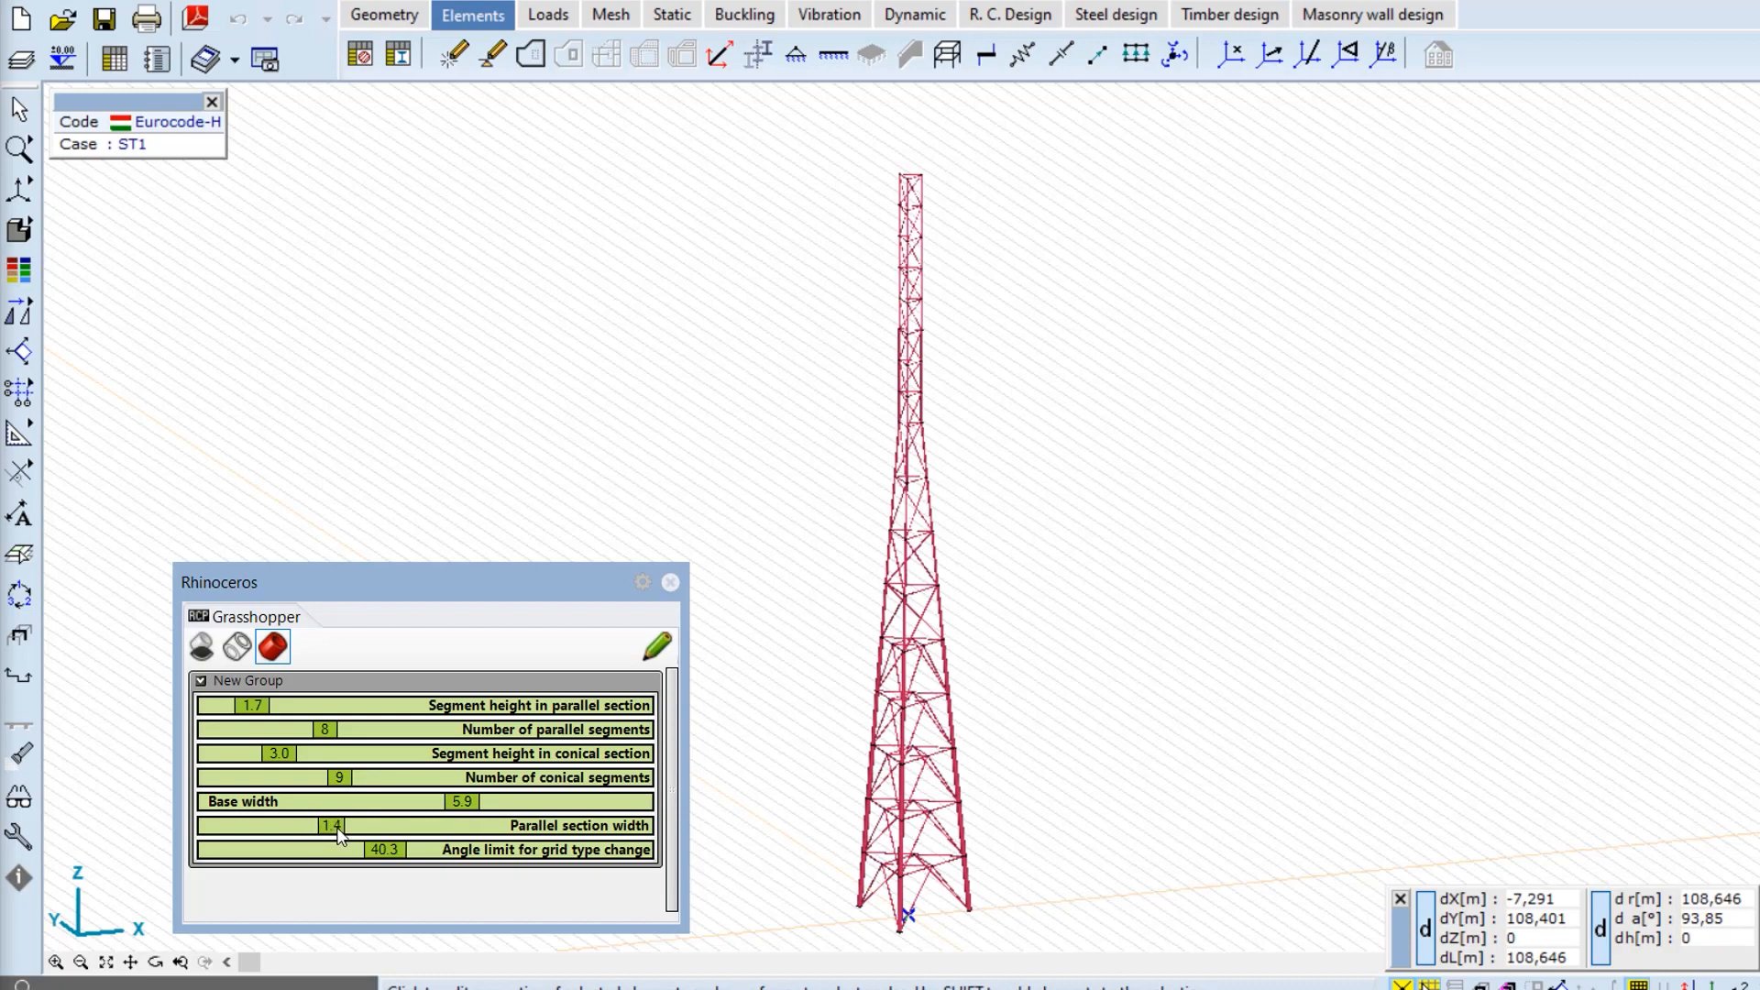
drag(337, 828, 352, 828)
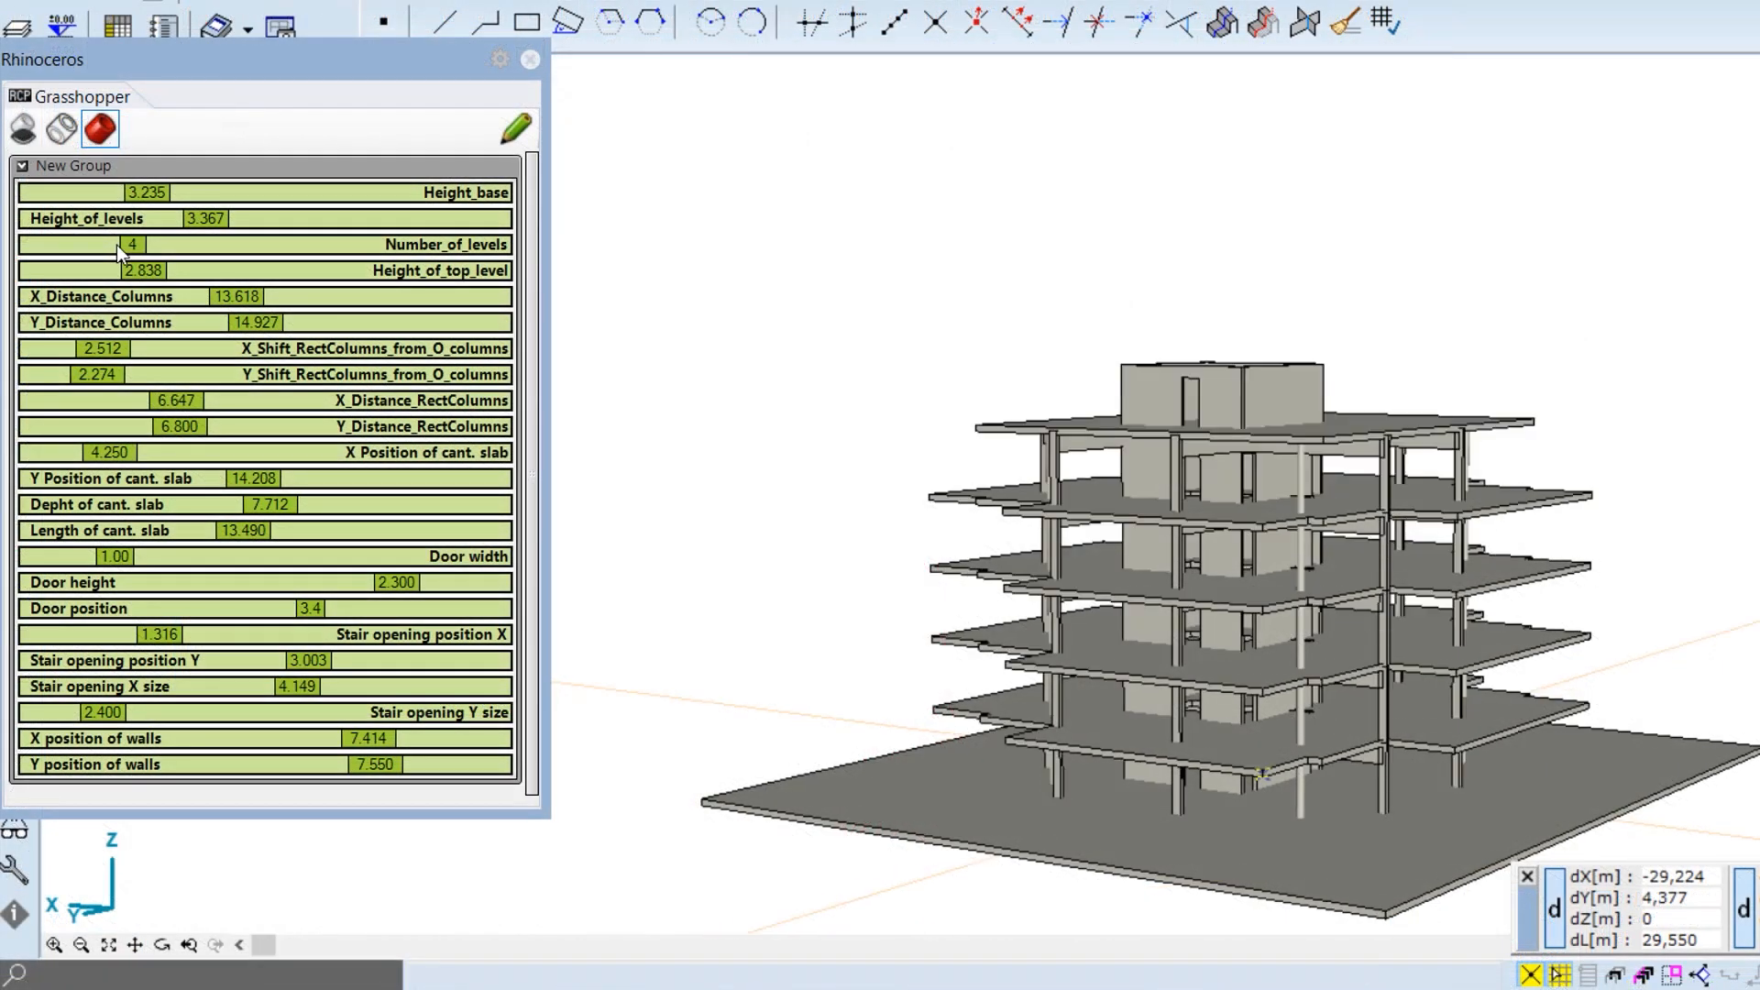
- Set the Number_of_levels slider to 2 to regenerate a two-storey concrete building
drag(117, 245, 341, 331)
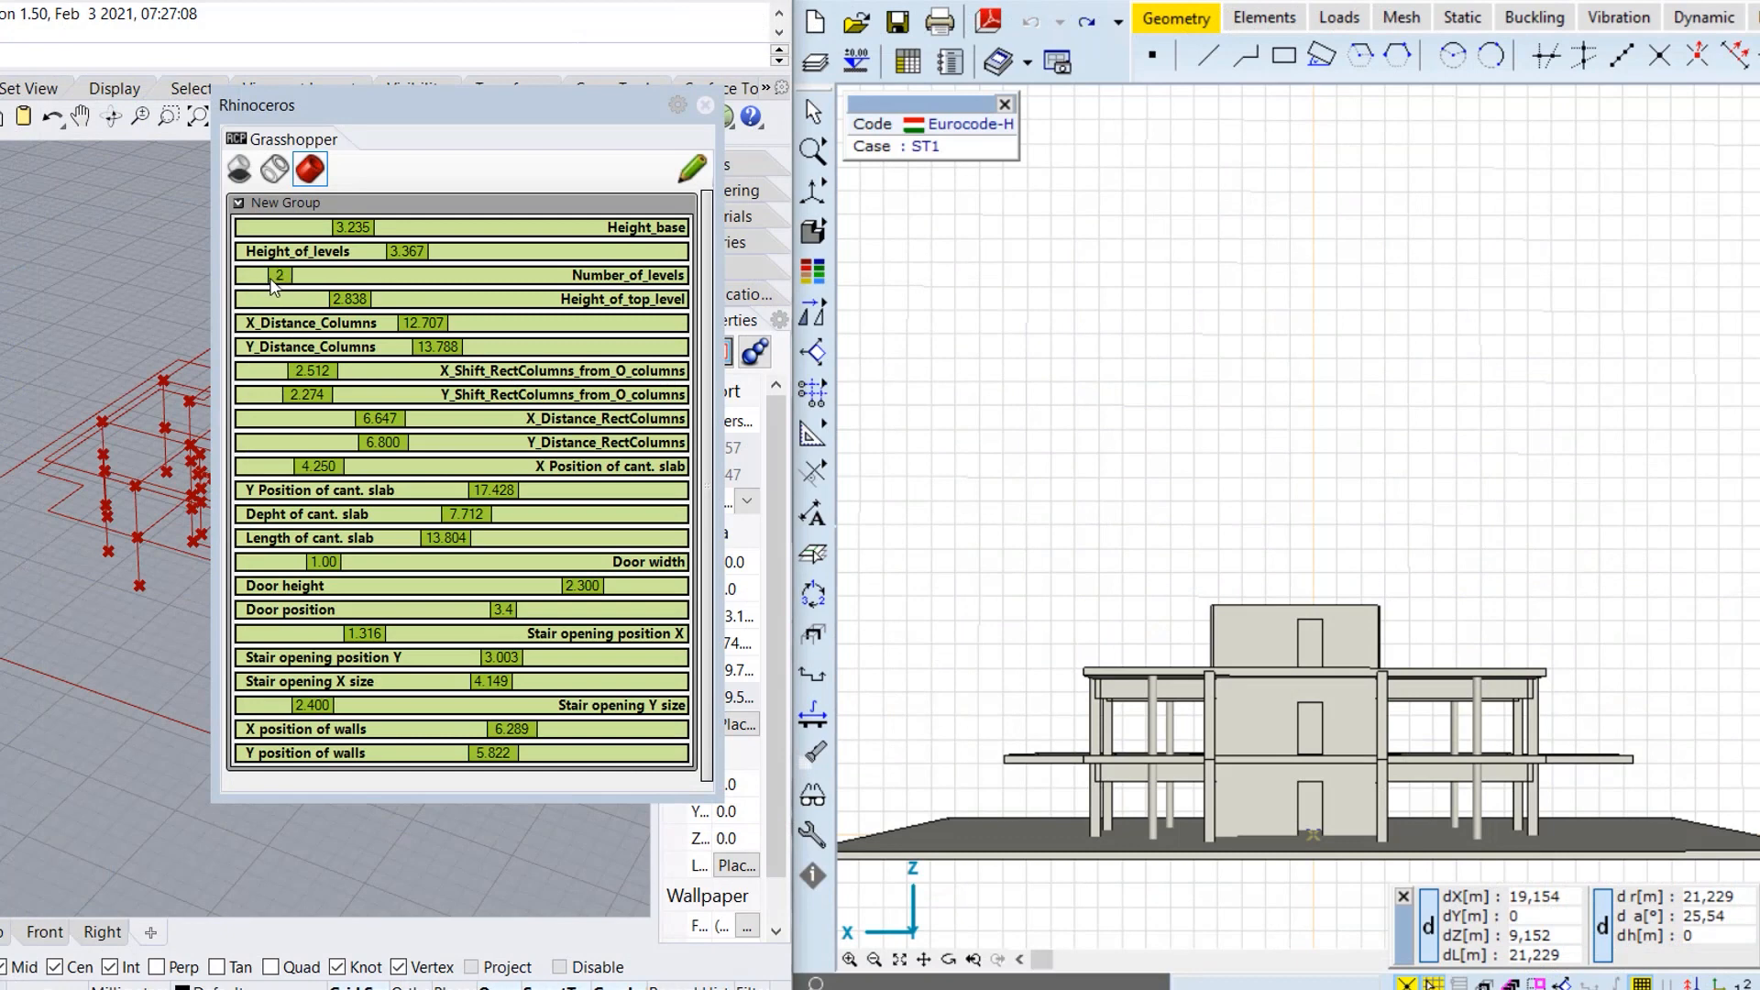
drag(250, 275, 462, 287)
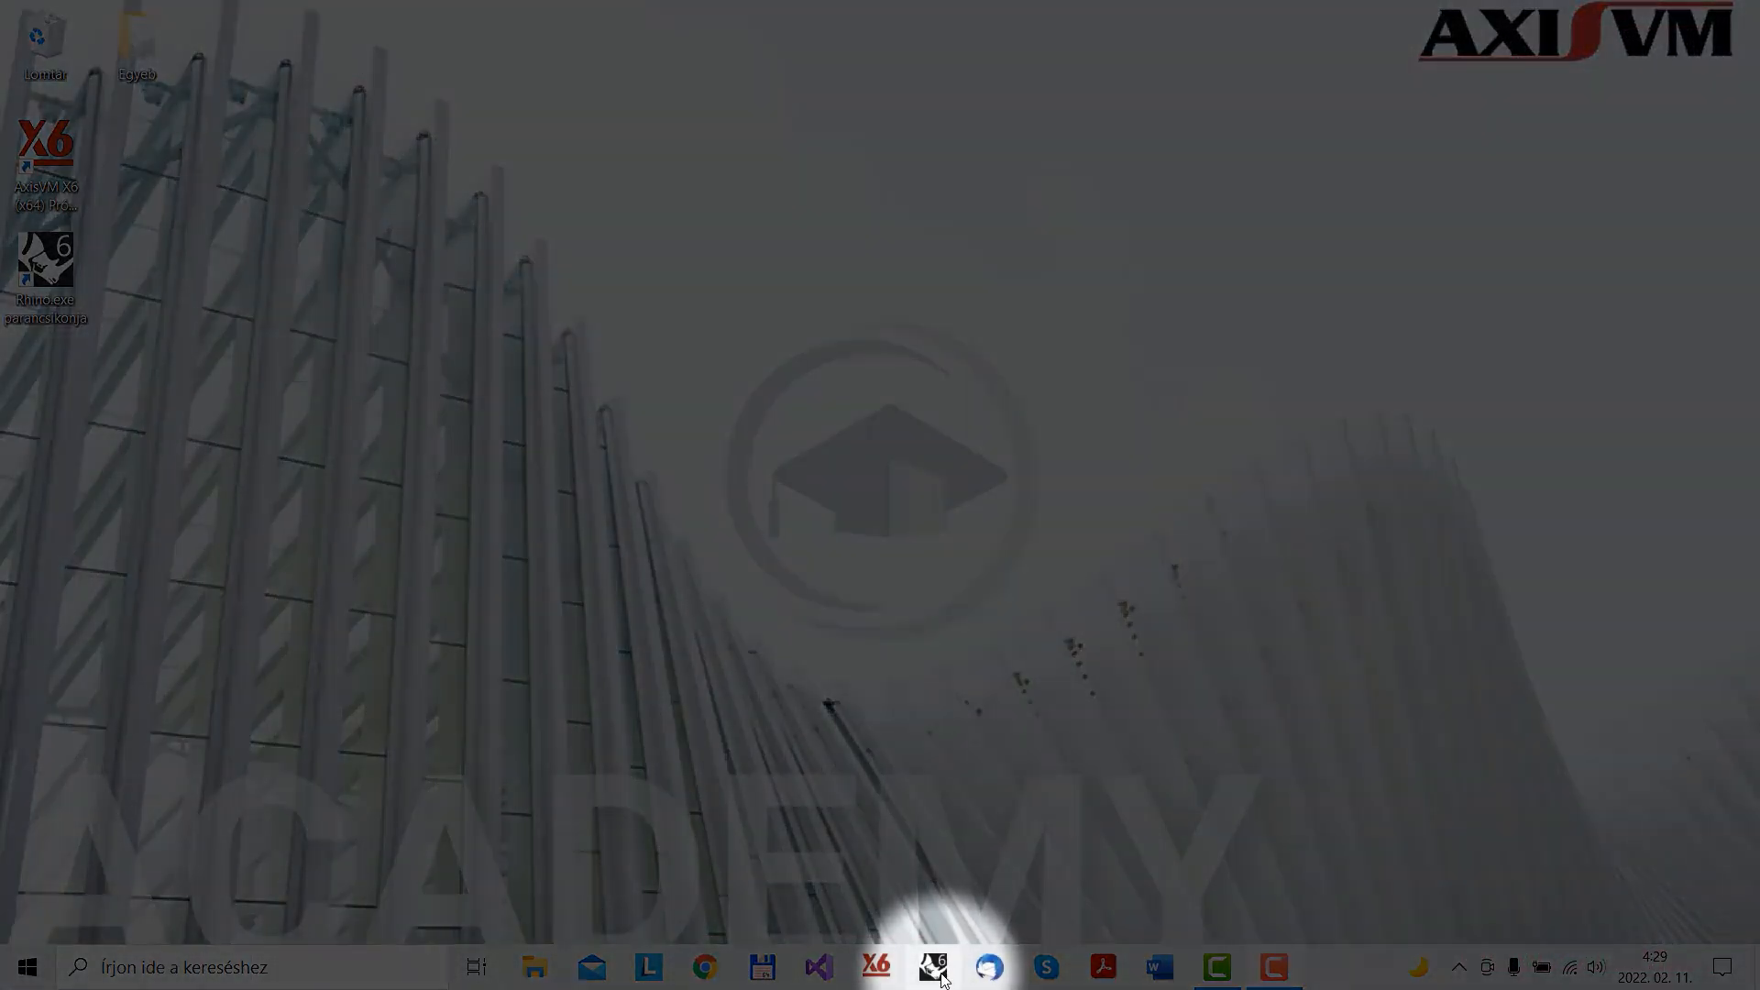
- Launch Rhino 6 from its taskbar icon
click(941, 977)
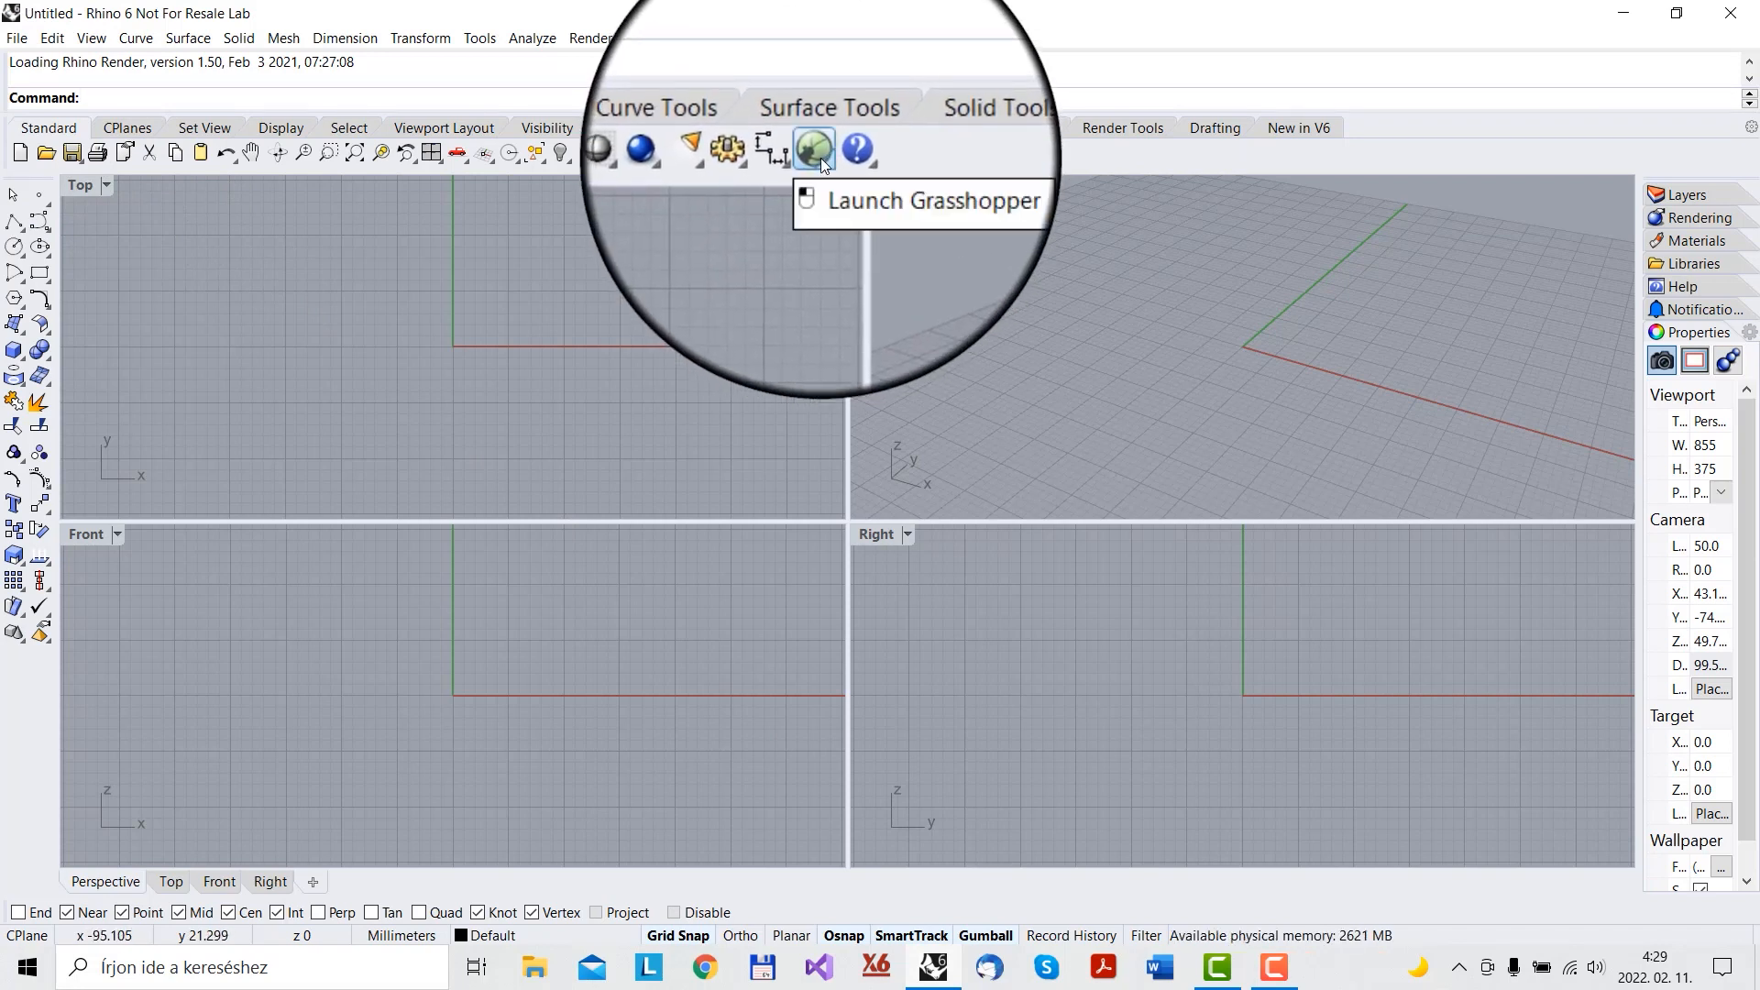
- Start Grasshopper by running the Gr command at Rhino's command prompt
click(480, 38)
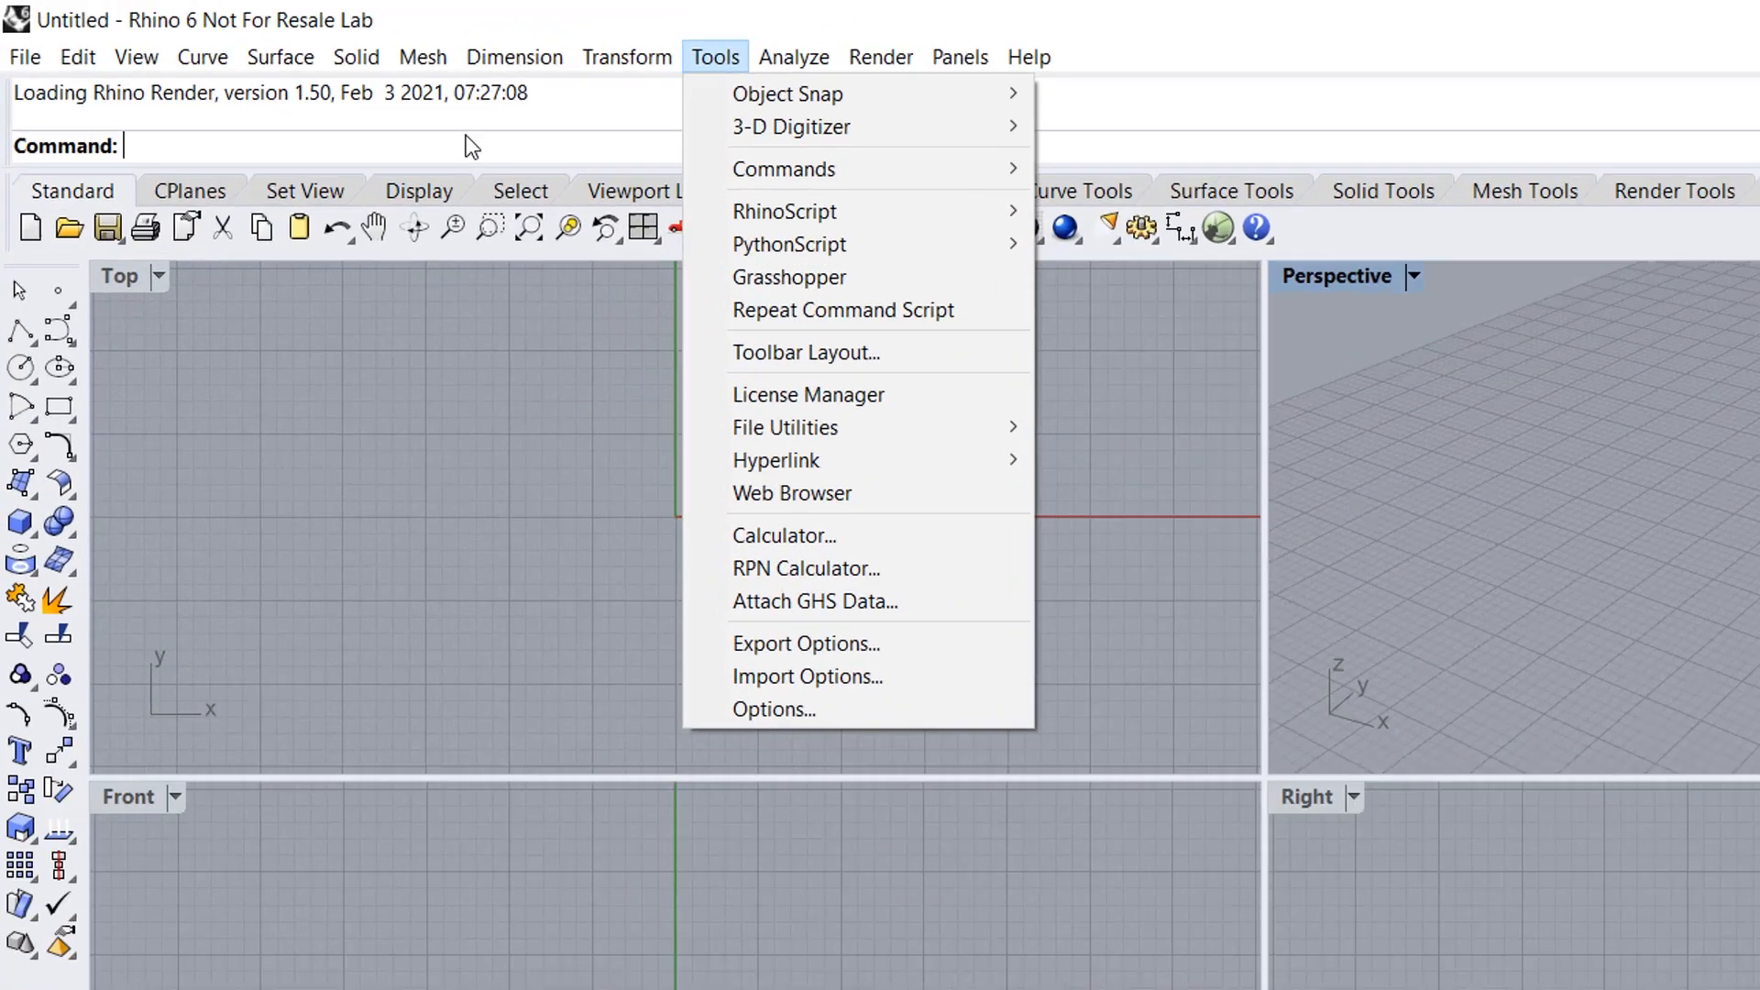
click(311, 90)
text(Grasshopper)
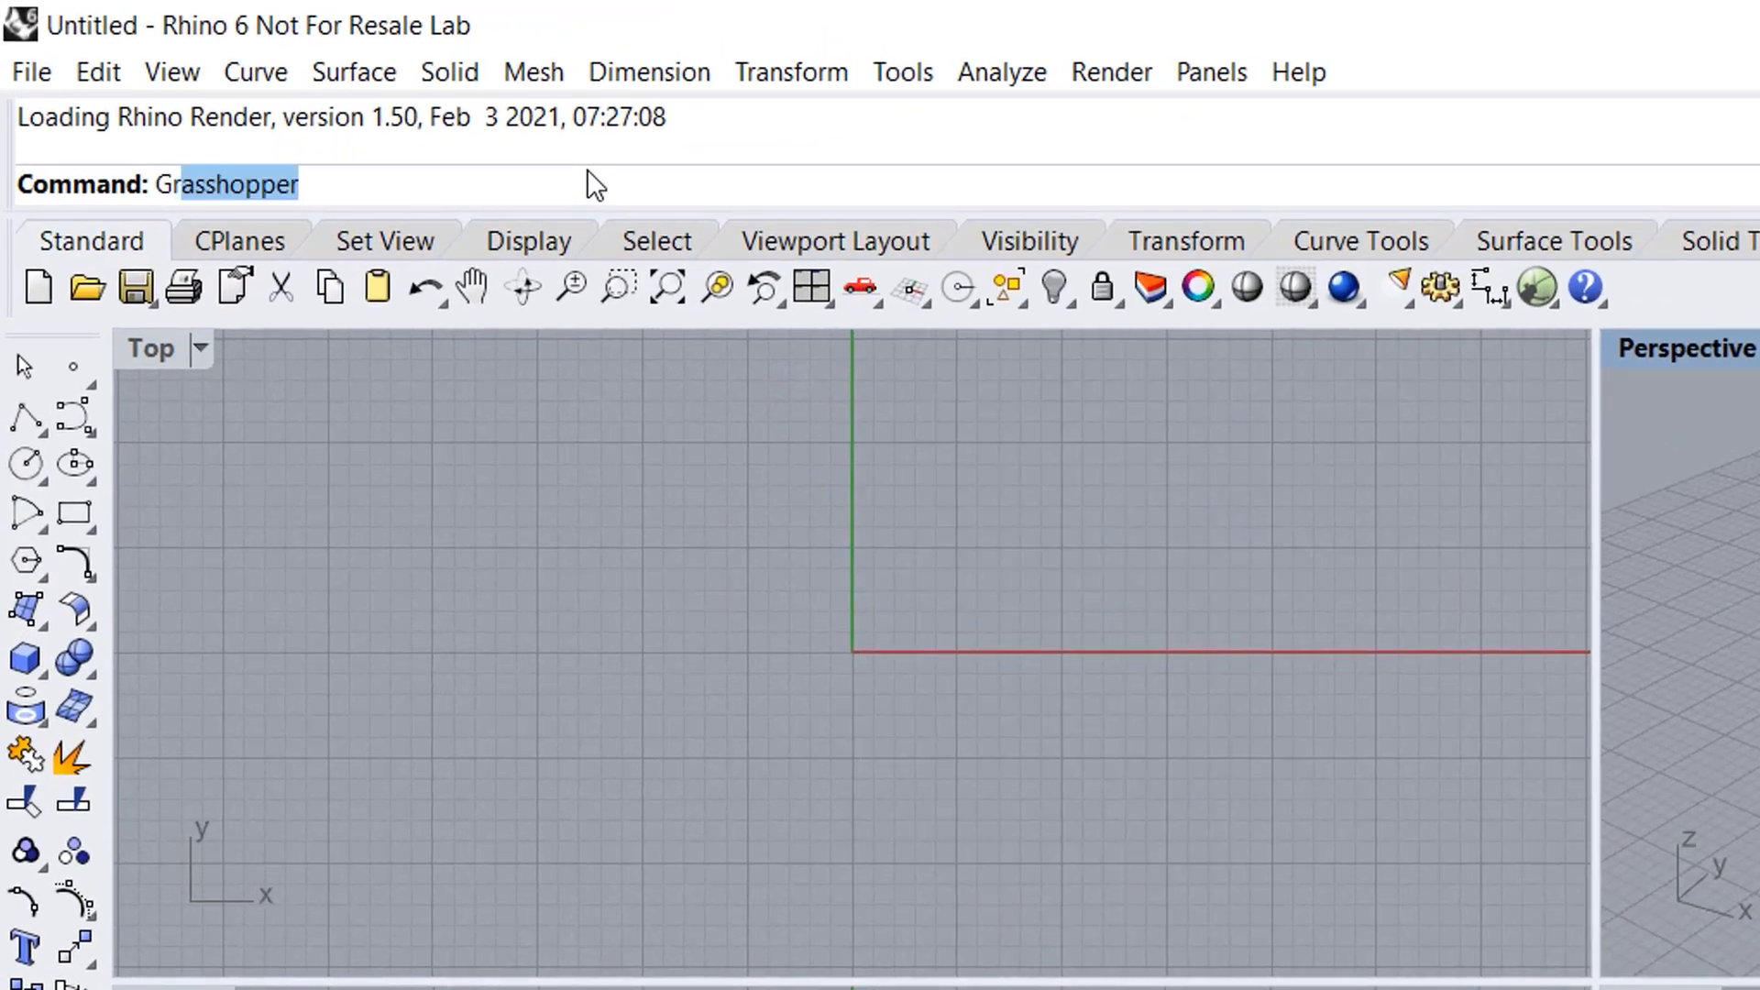
key(Return)
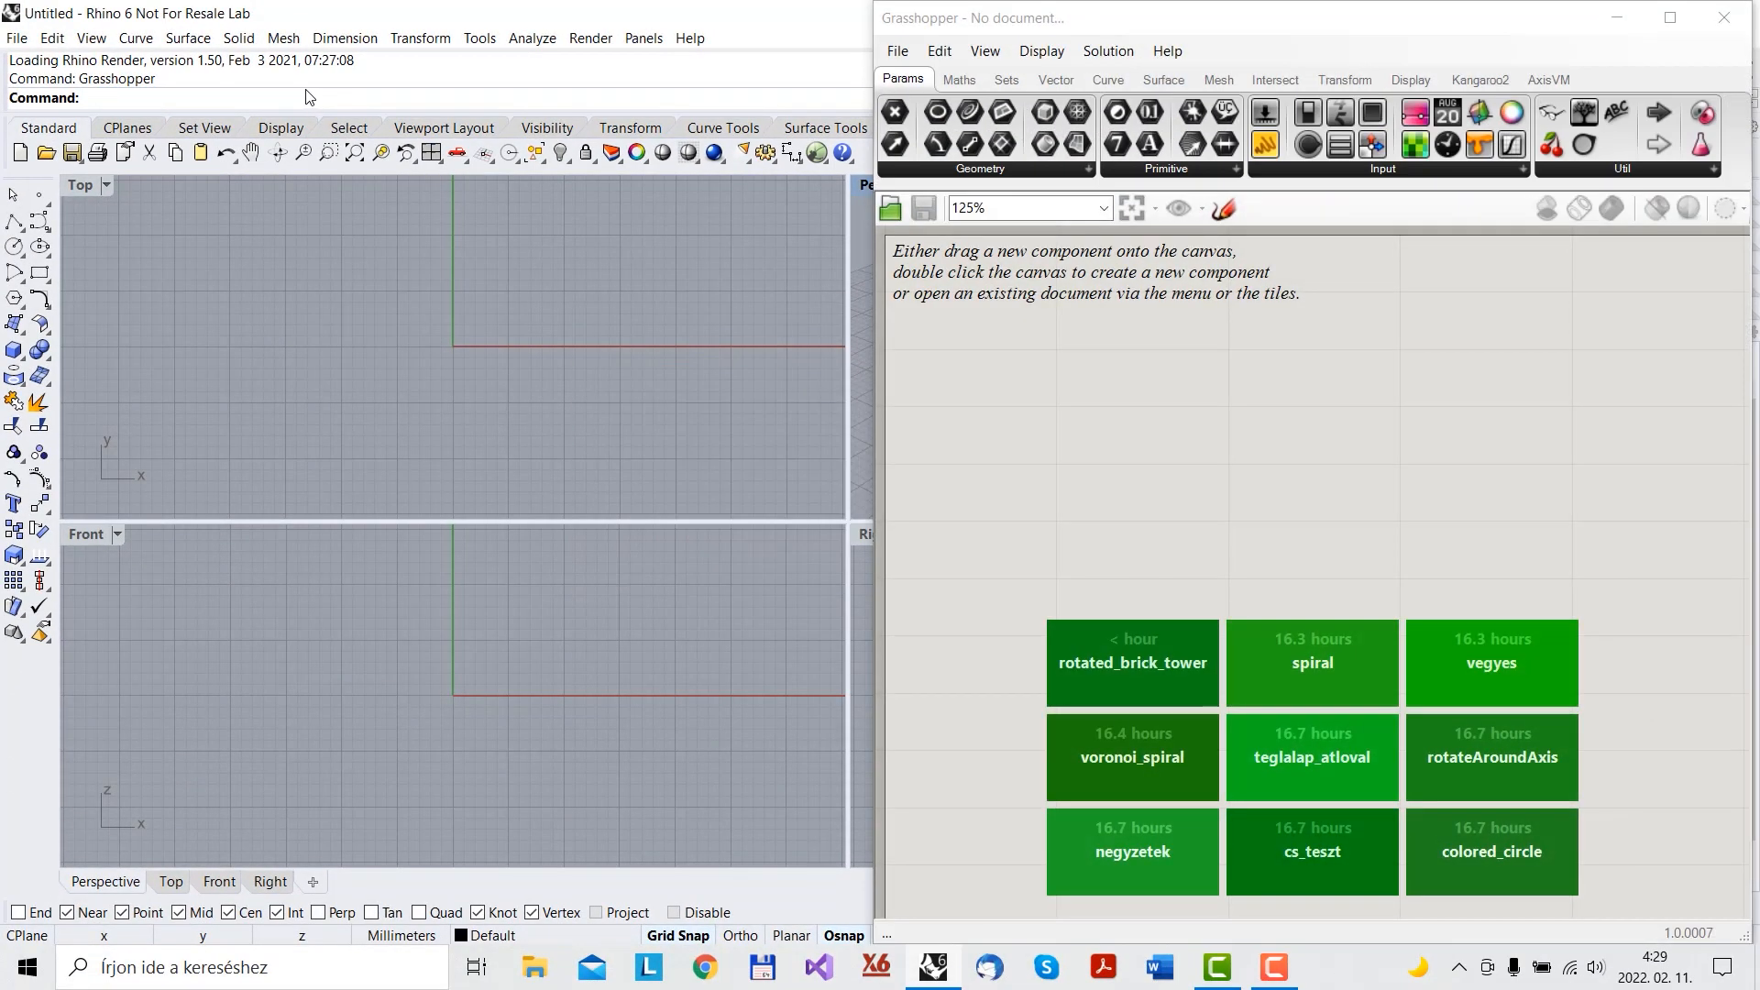
- Add Grasshopper to the General options' startup commands, then maximize the Grasshopper window
click(16, 38)
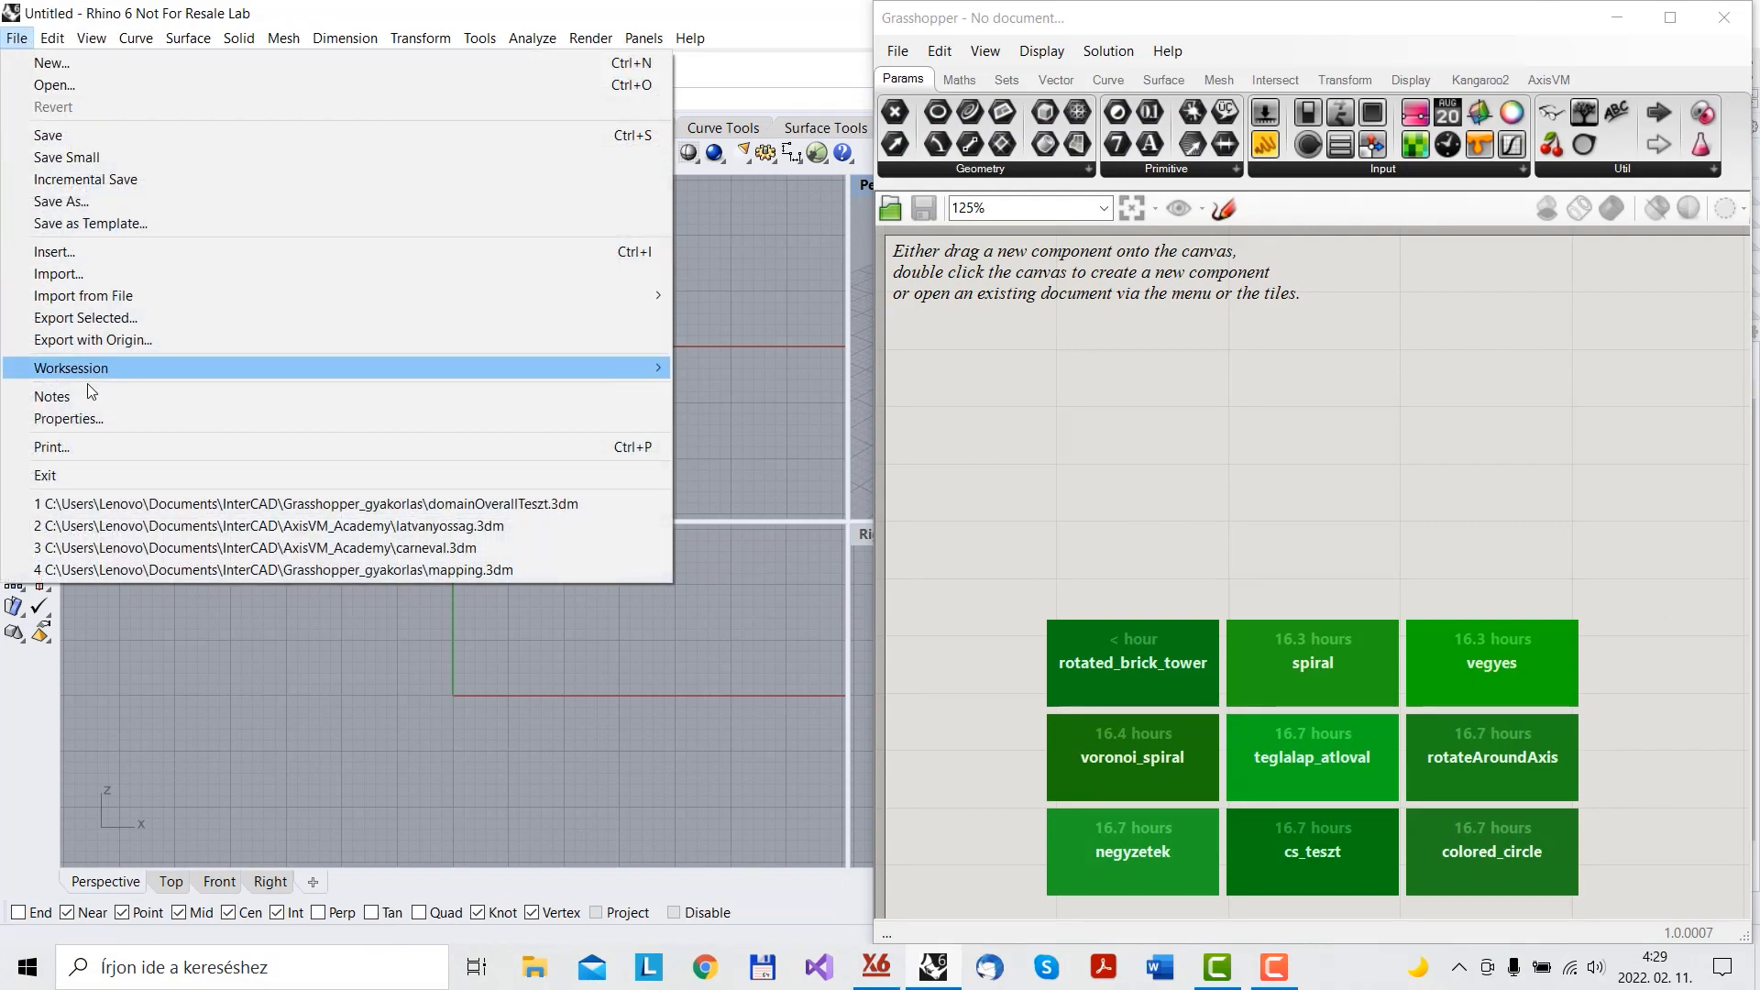
click(108, 418)
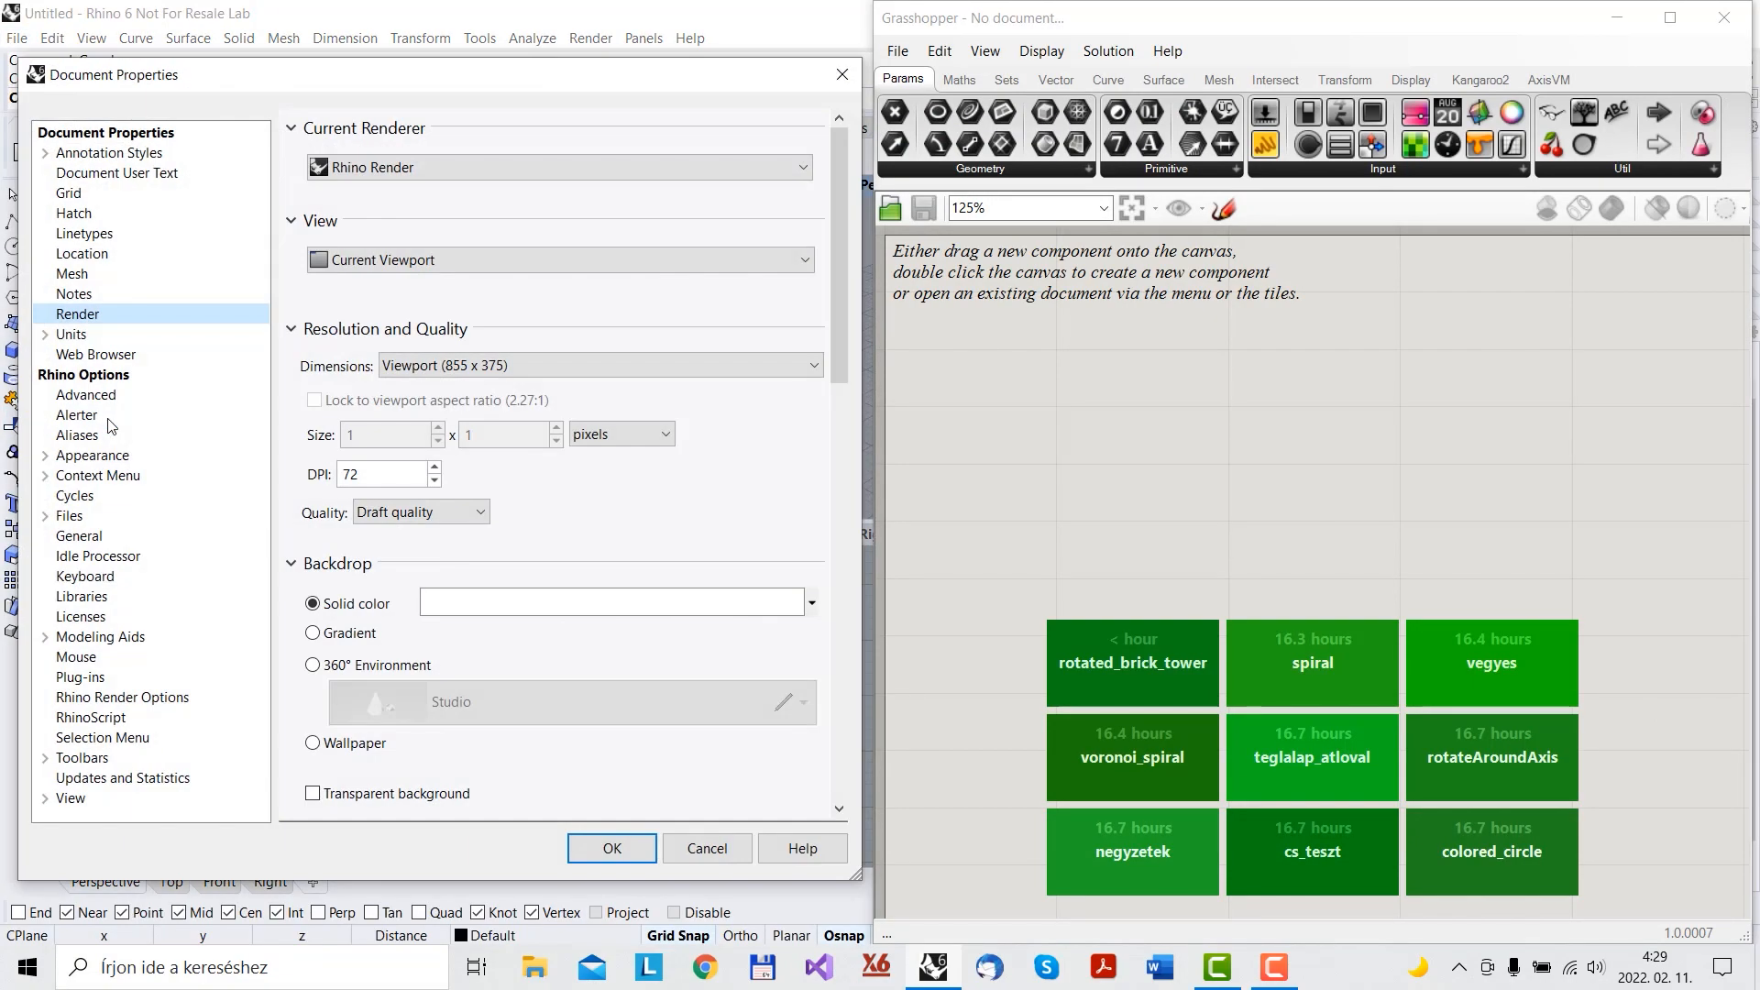
click(88, 535)
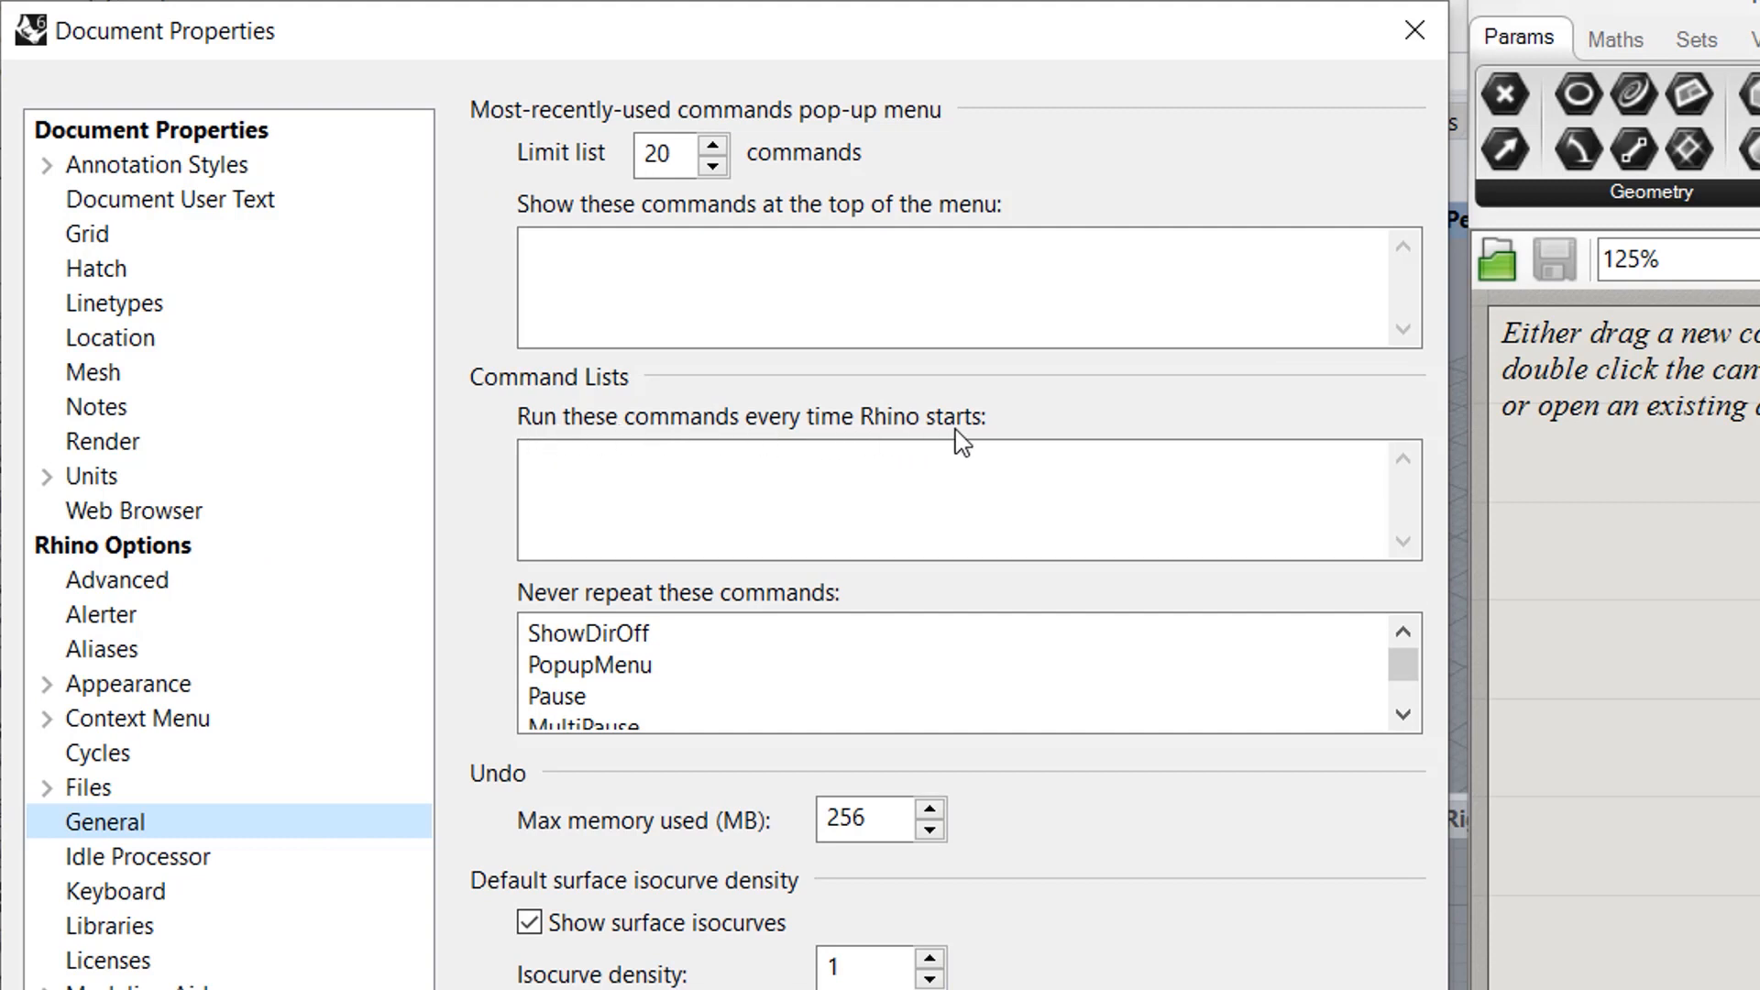
click(929, 487)
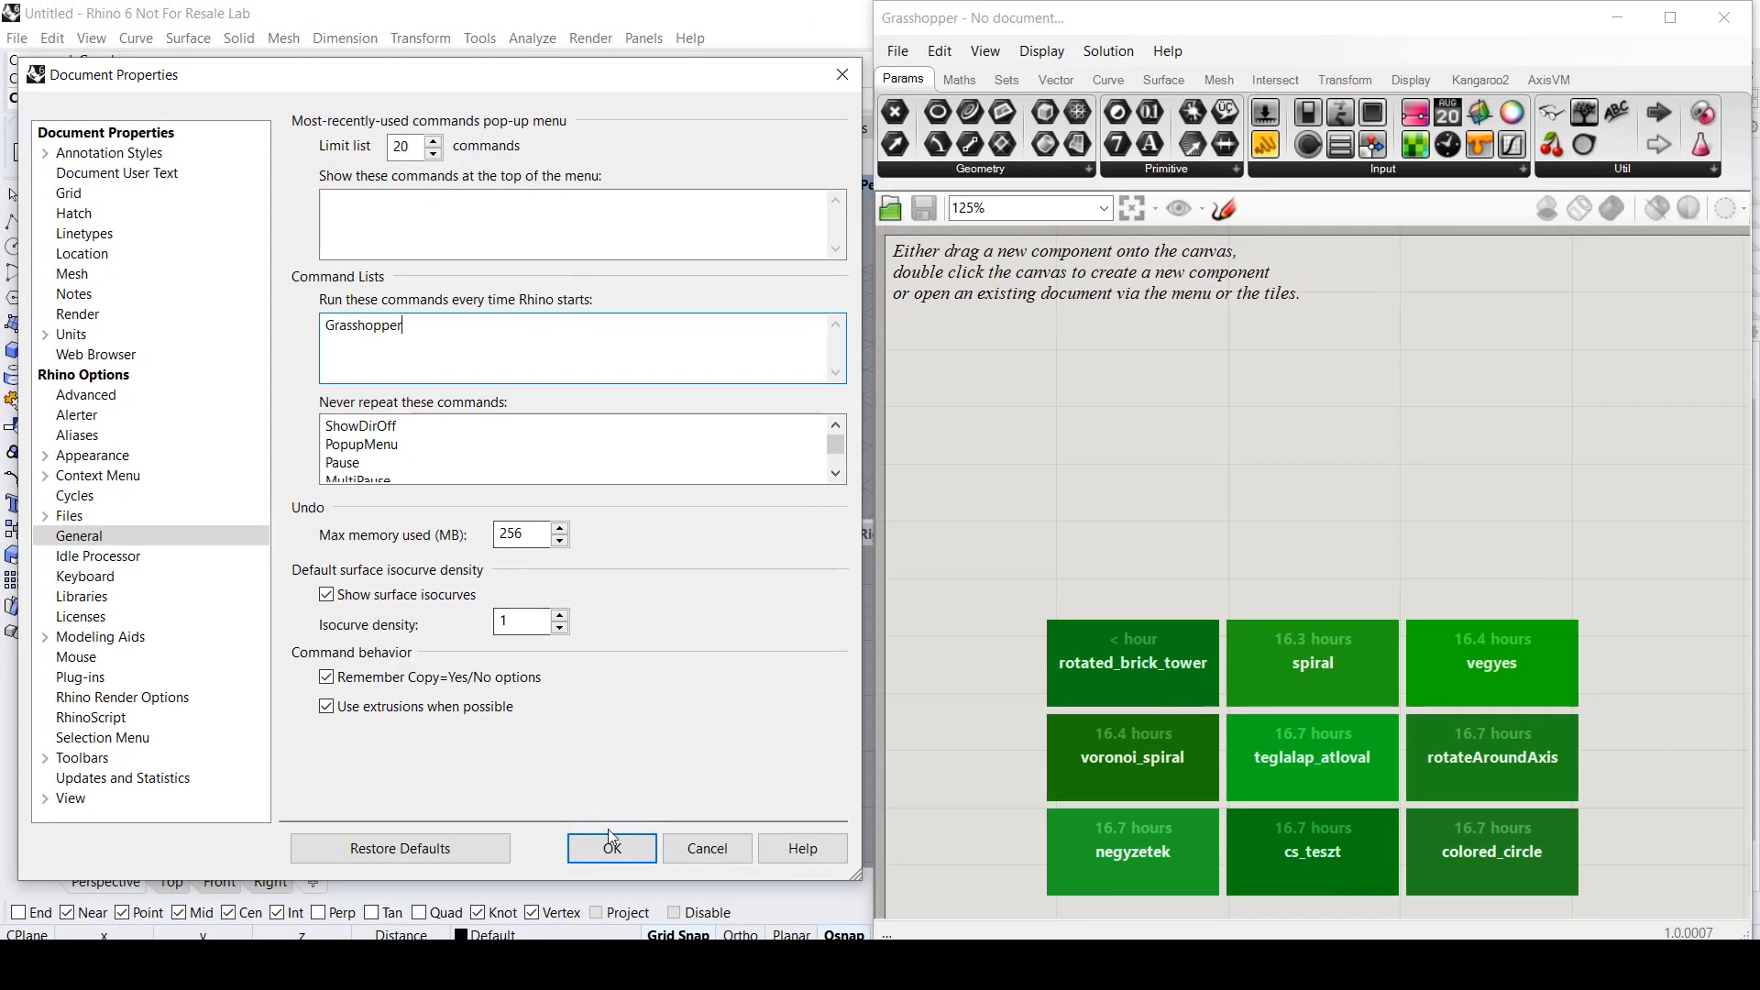
click(620, 851)
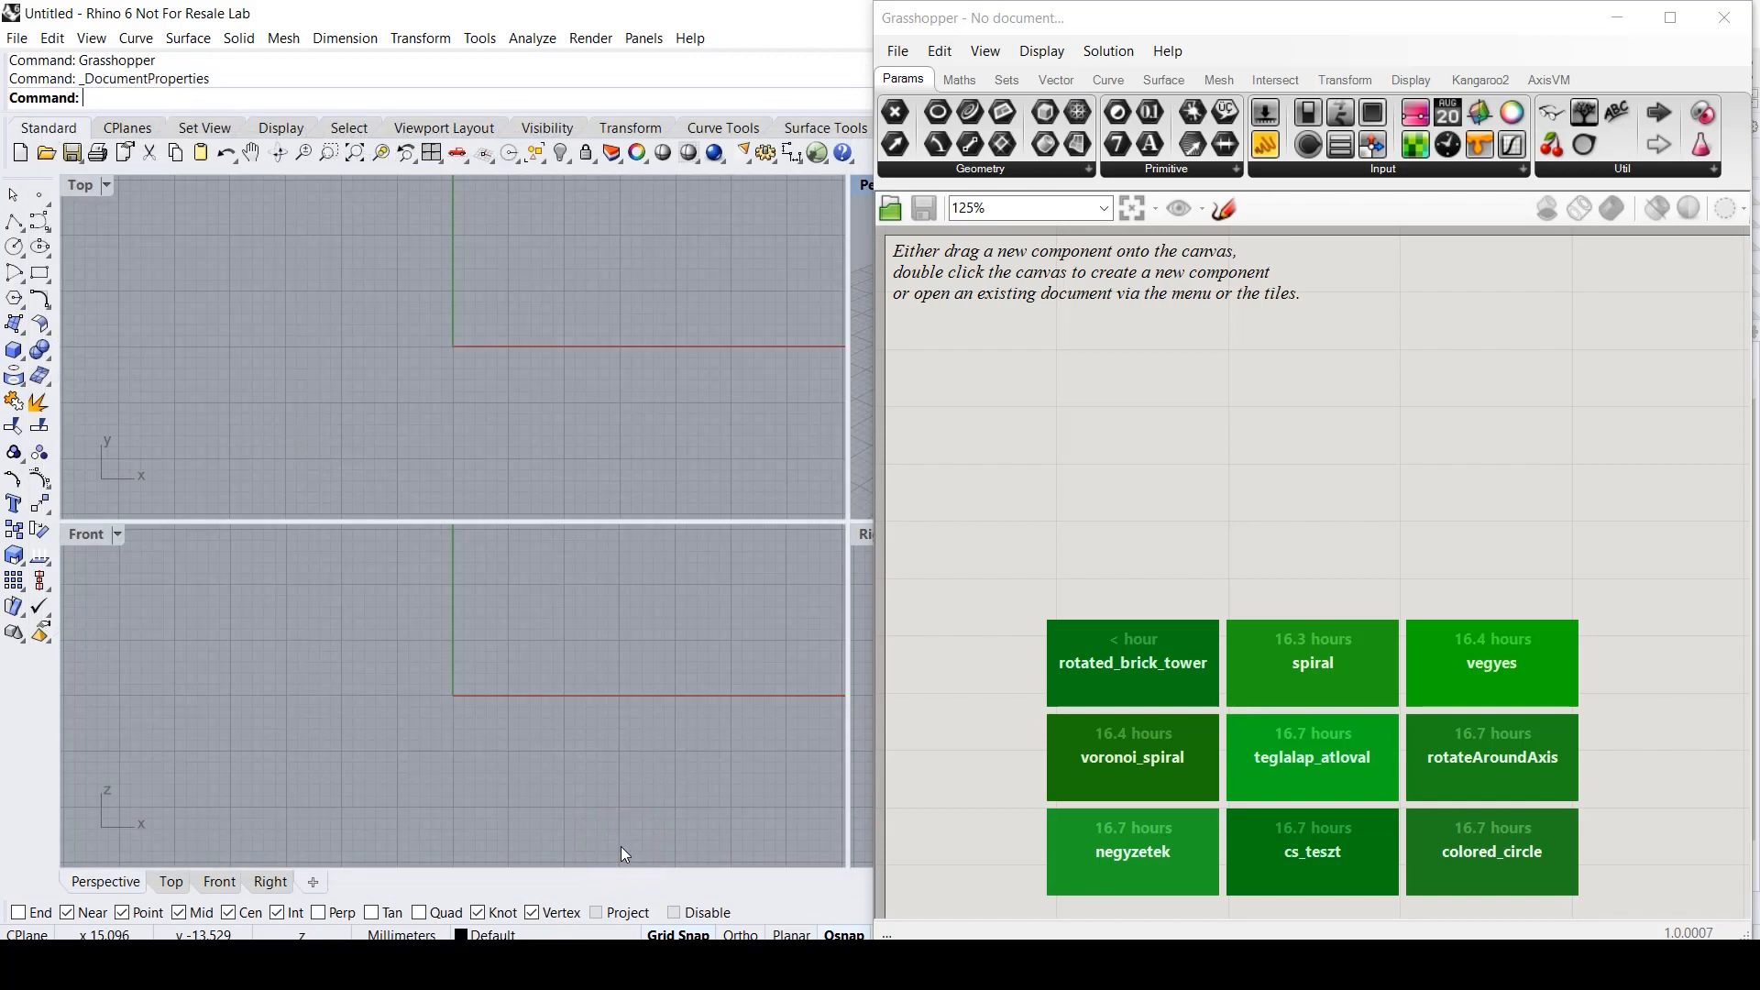
click(1671, 19)
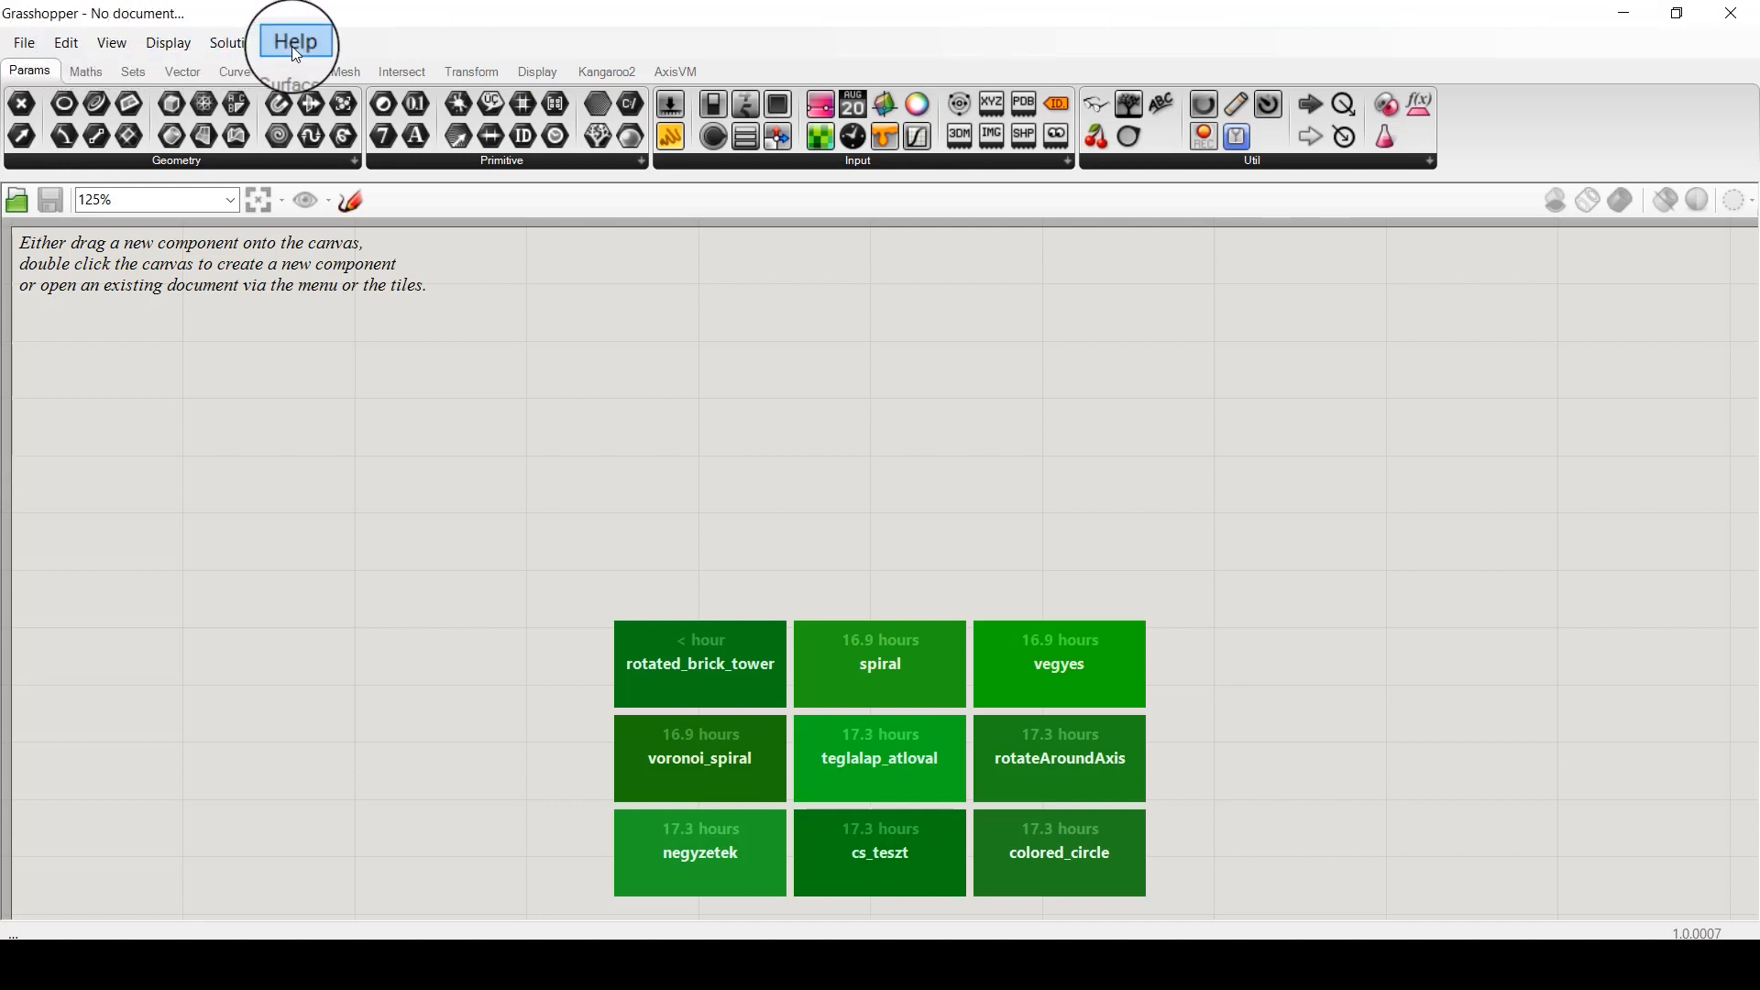
- Browse the Maths, Sets, Vector, Curve and Surface component tabs, ending on Params
click(98, 74)
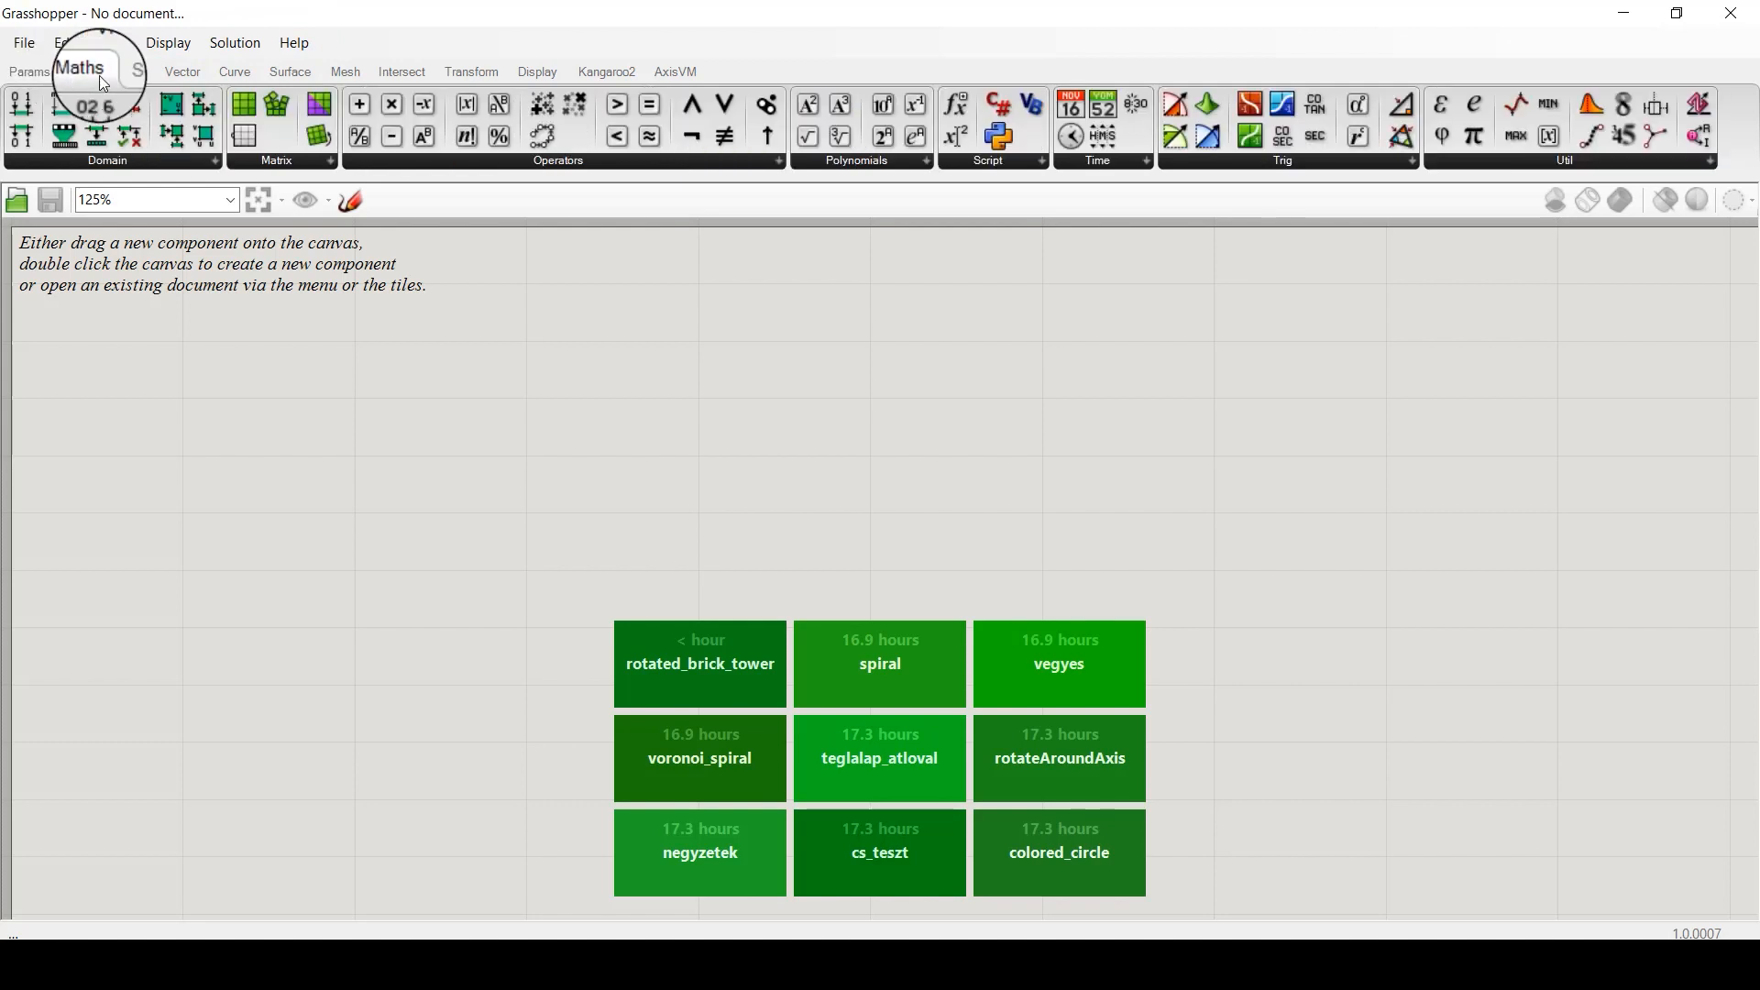
click(131, 73)
click(182, 73)
click(229, 73)
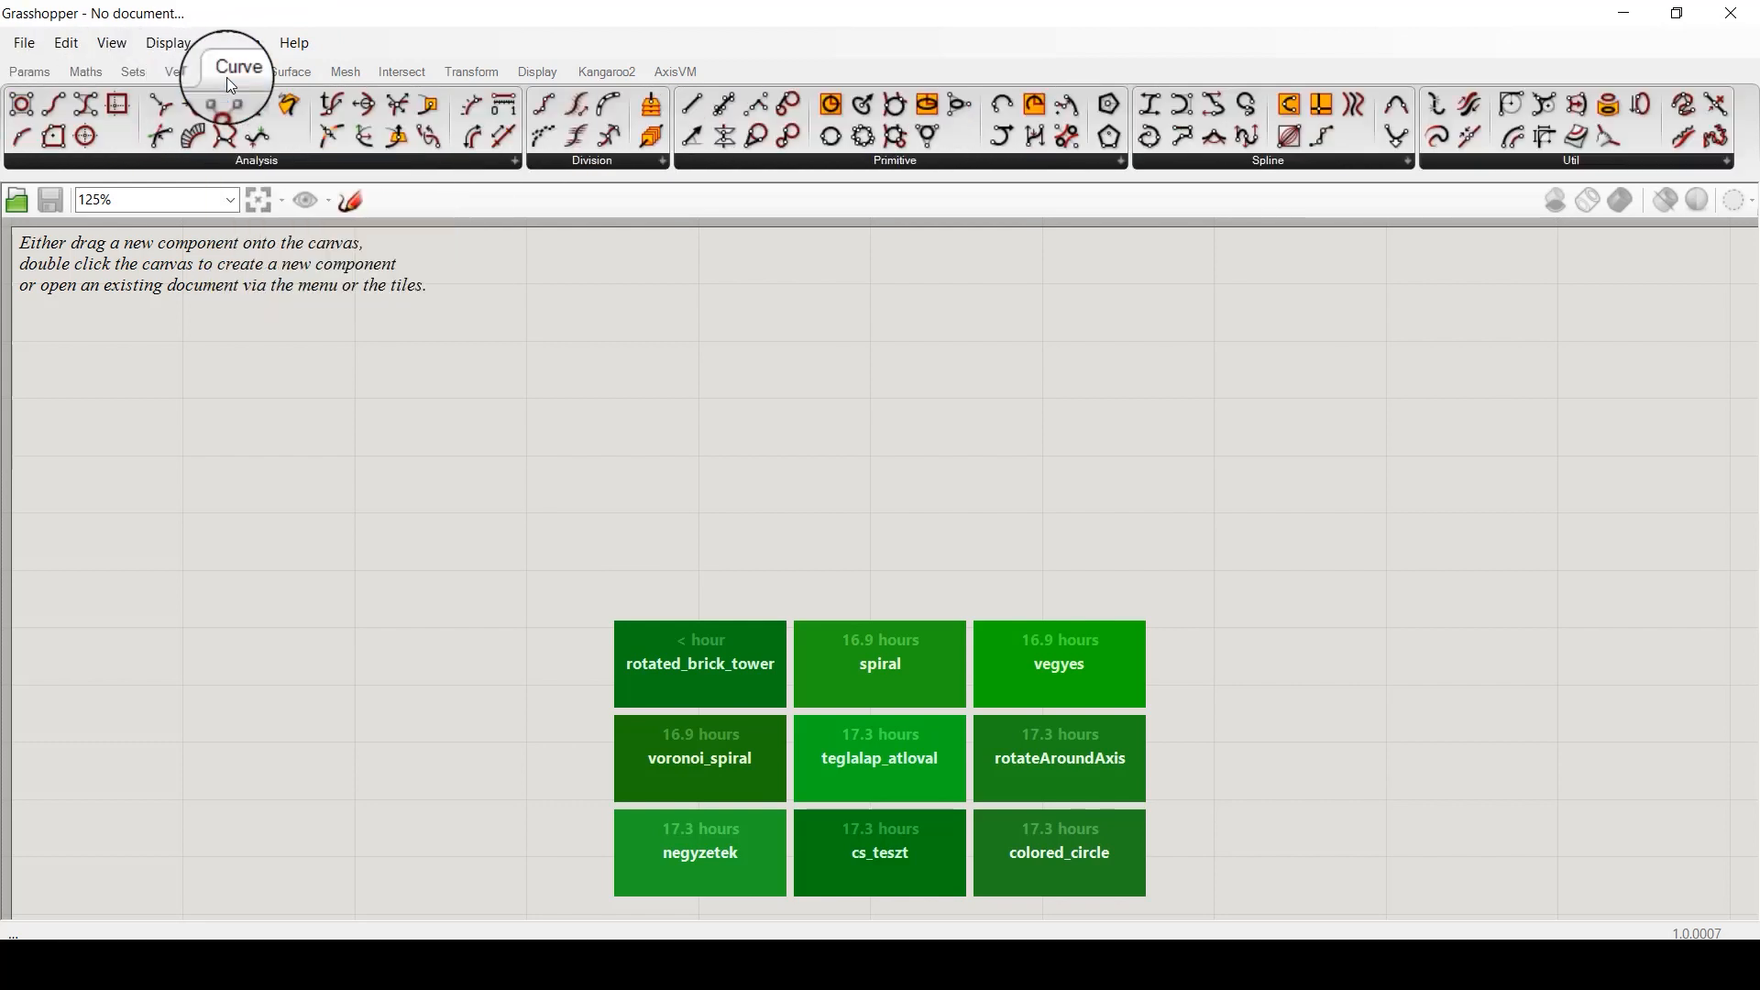
click(291, 74)
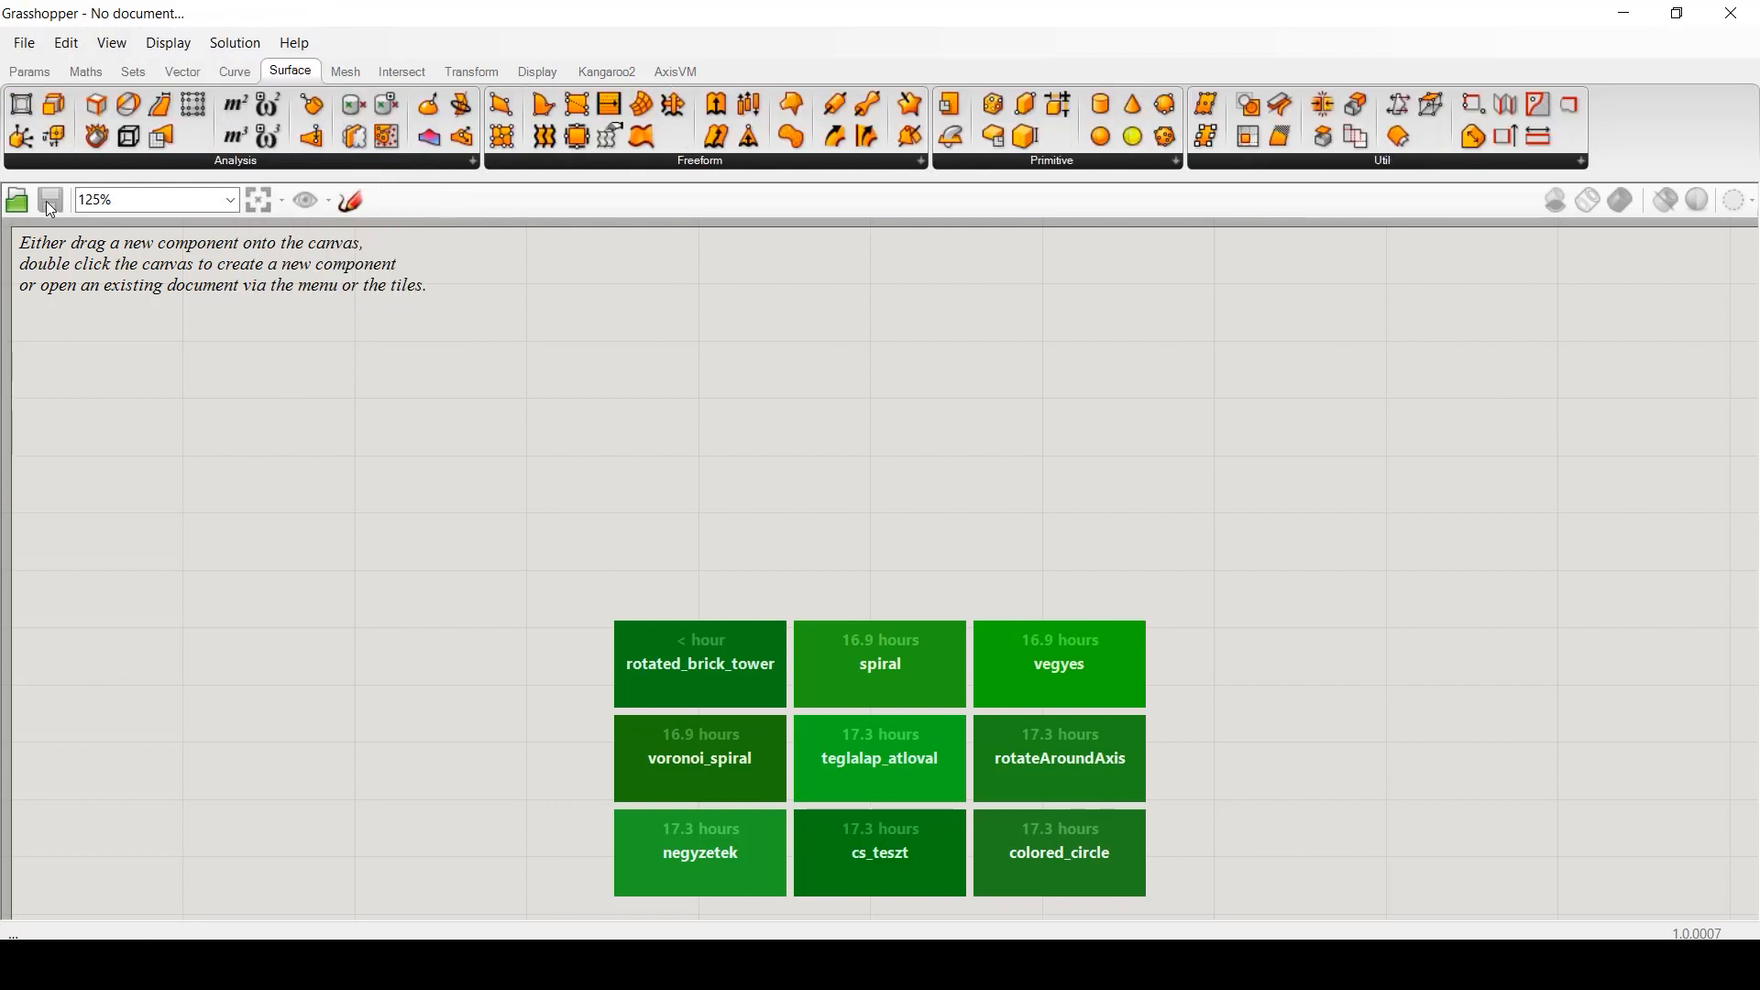
click(35, 69)
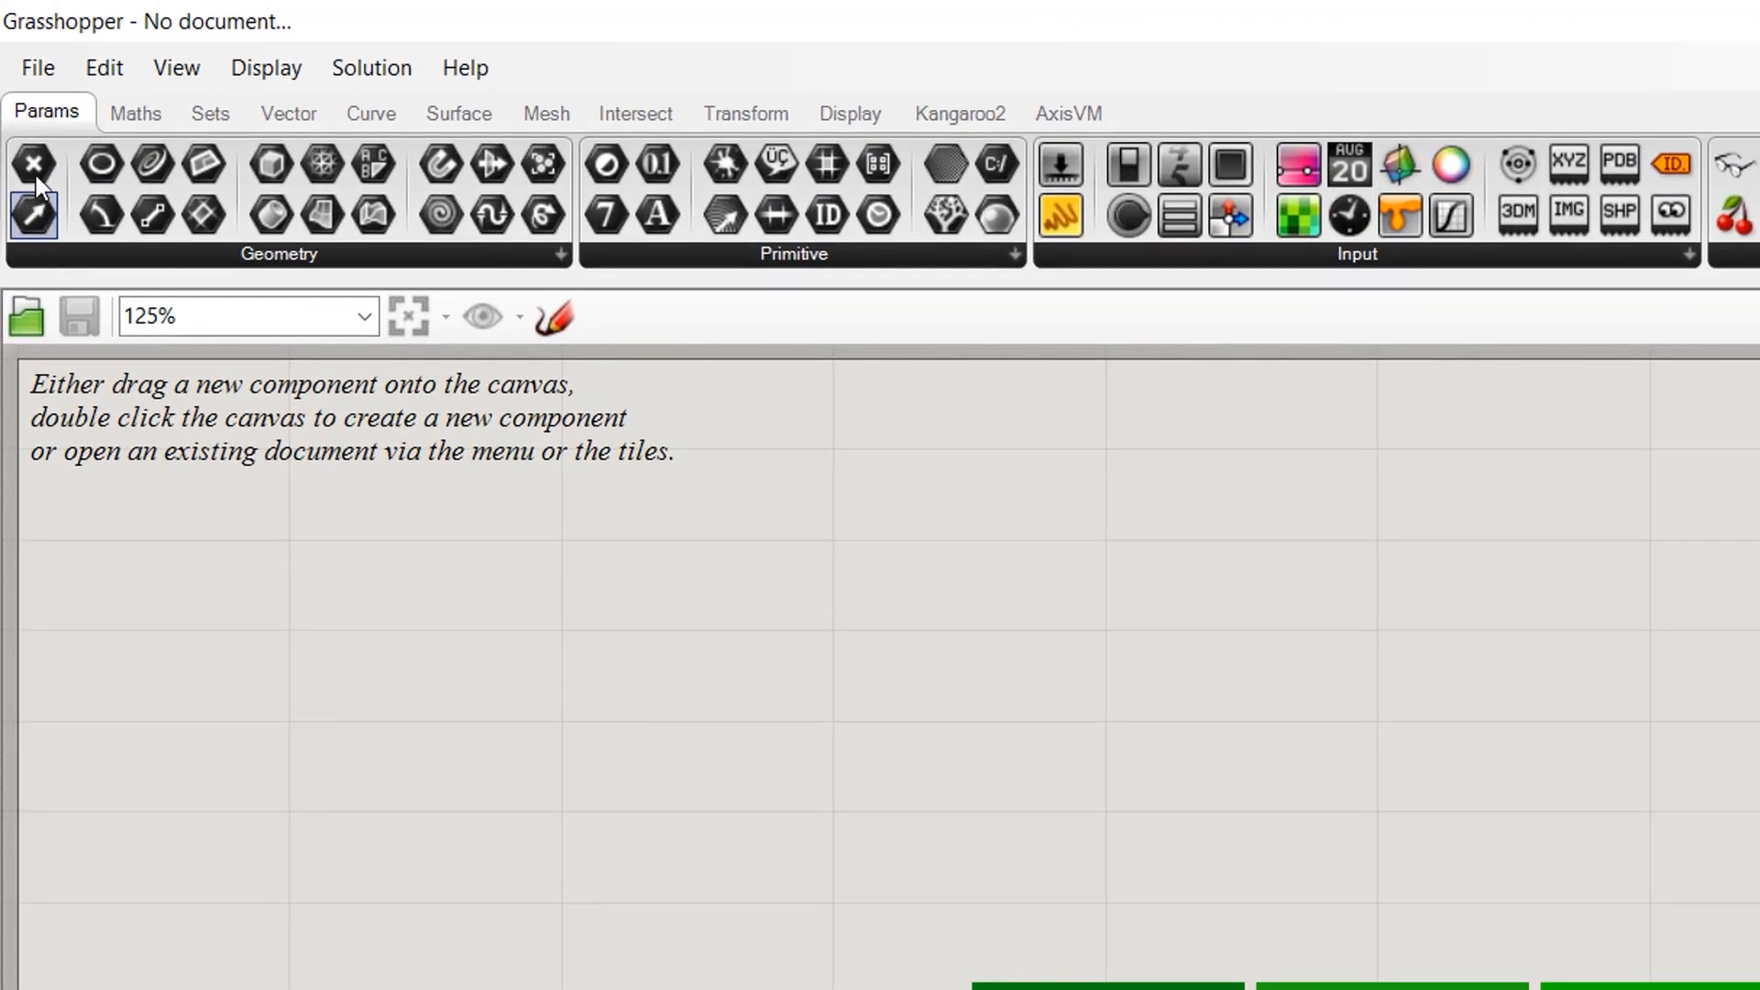
- Place Point, Curve and Geometry parameters on the canvas, one below another
drag(35, 167, 508, 501)
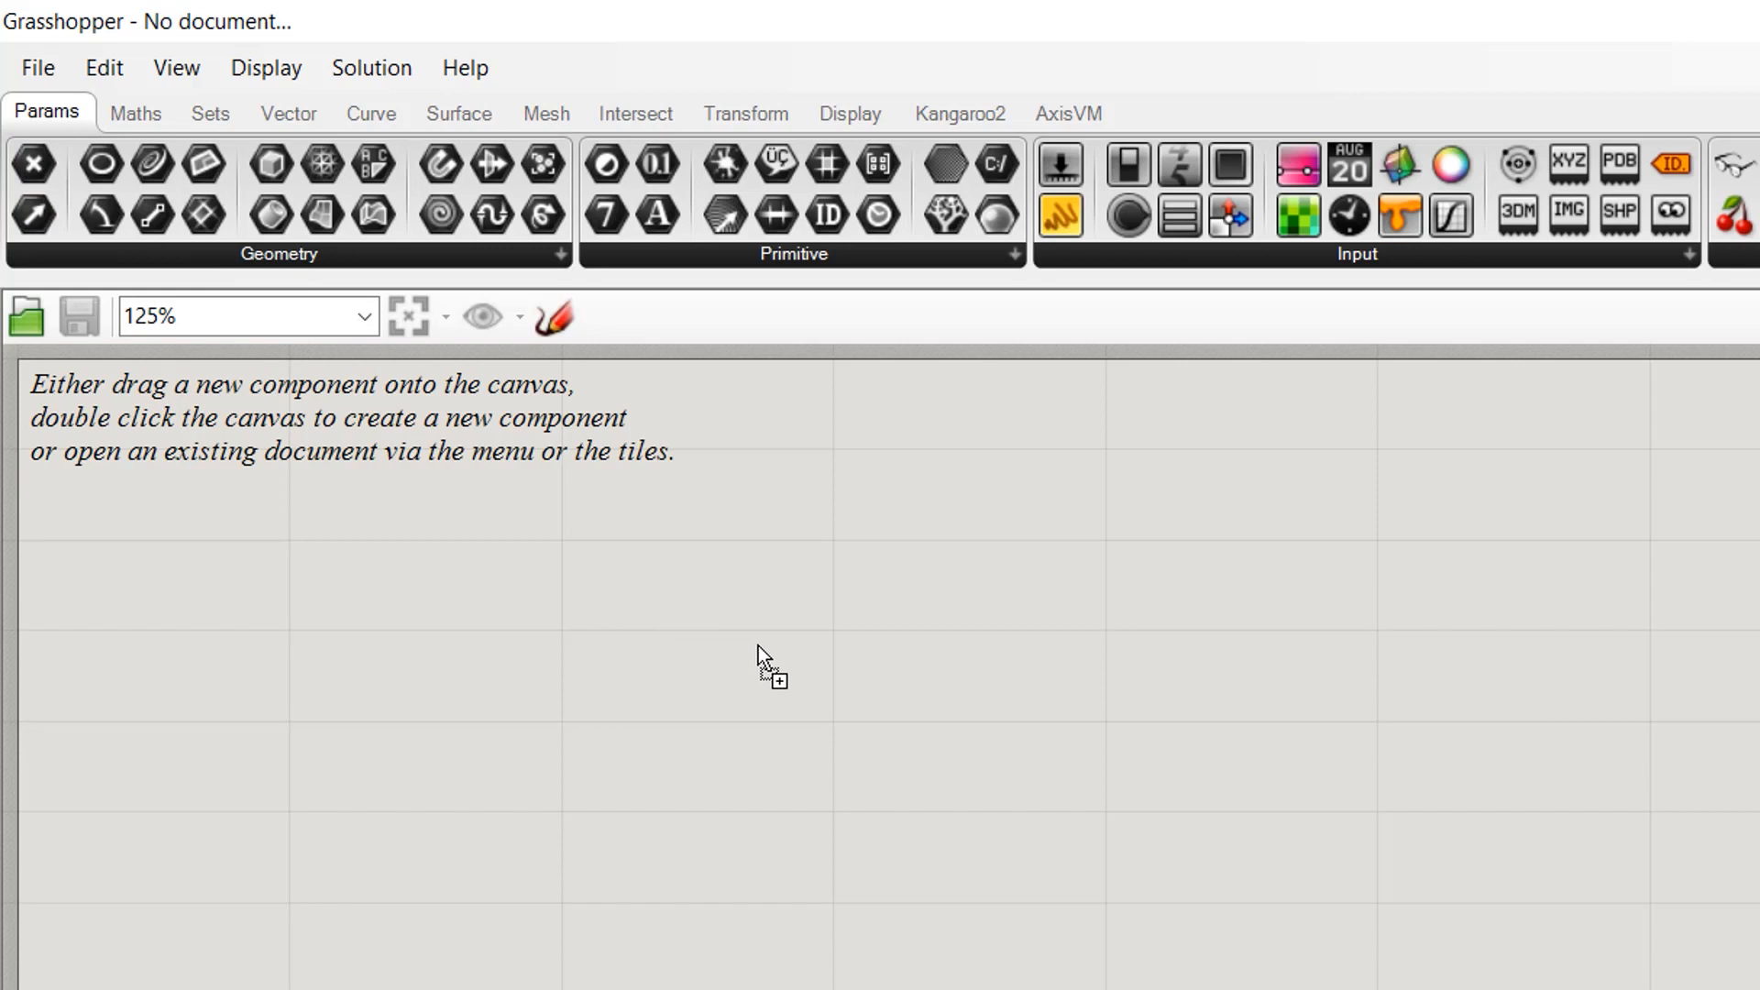
drag(757, 645, 757, 645)
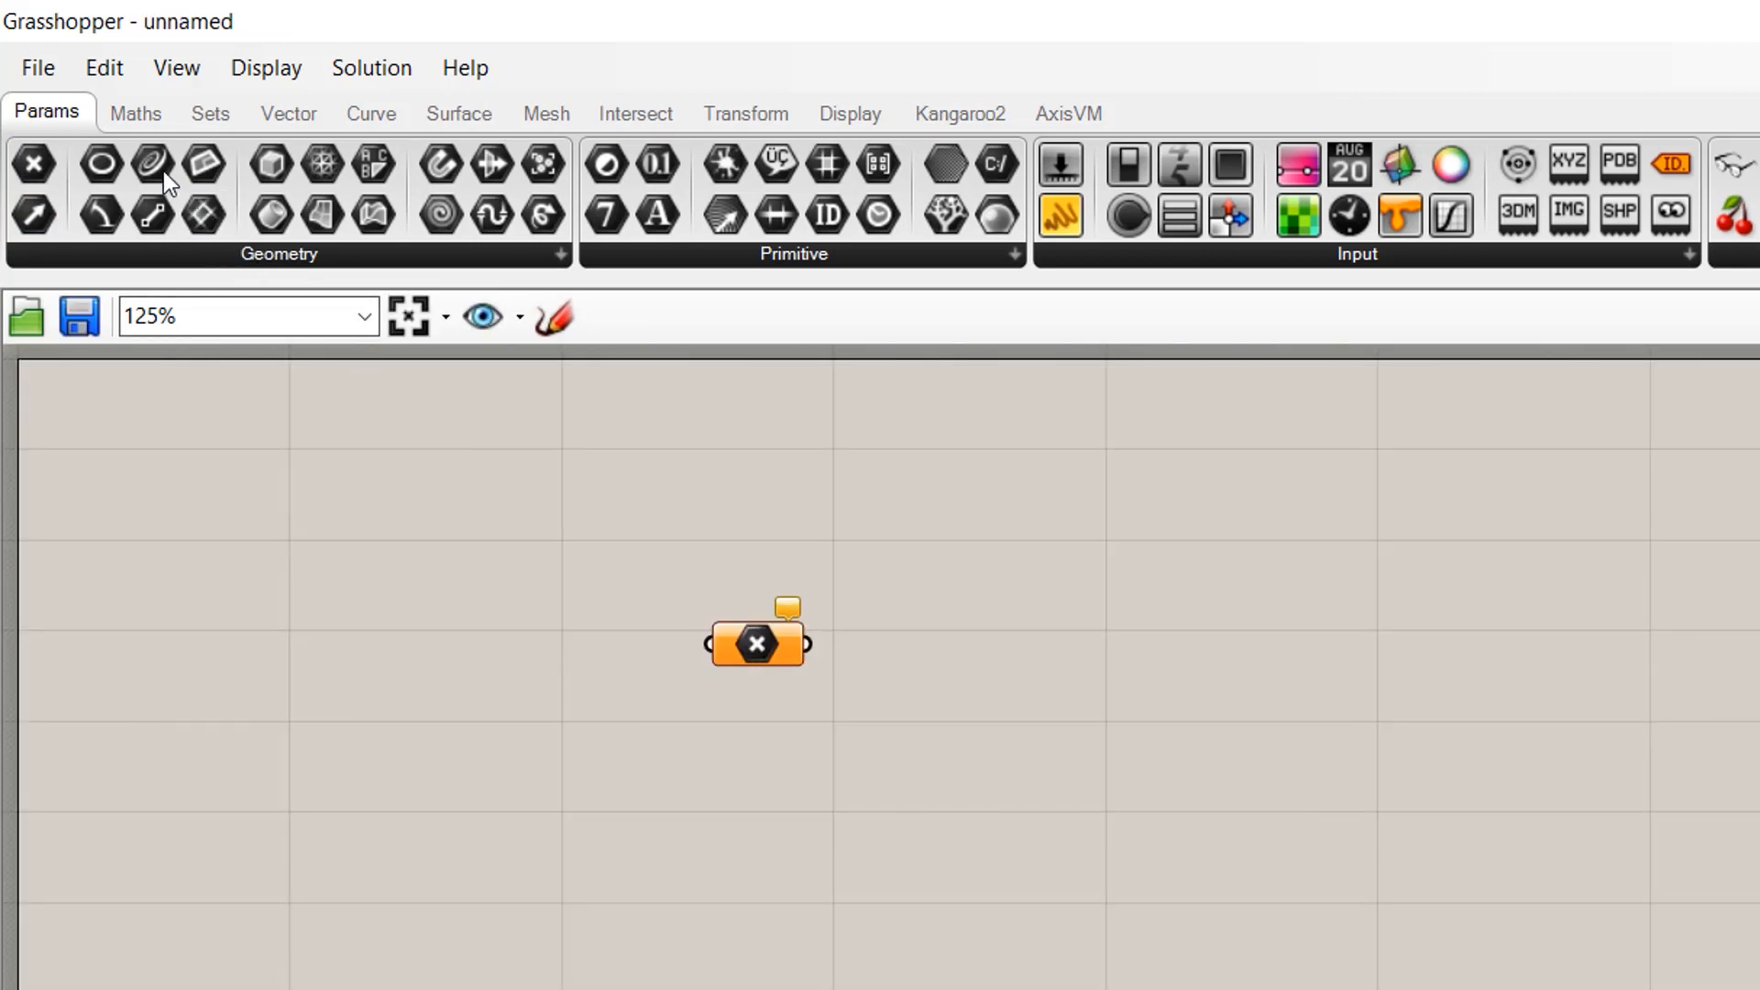
drag(143, 162, 726, 805)
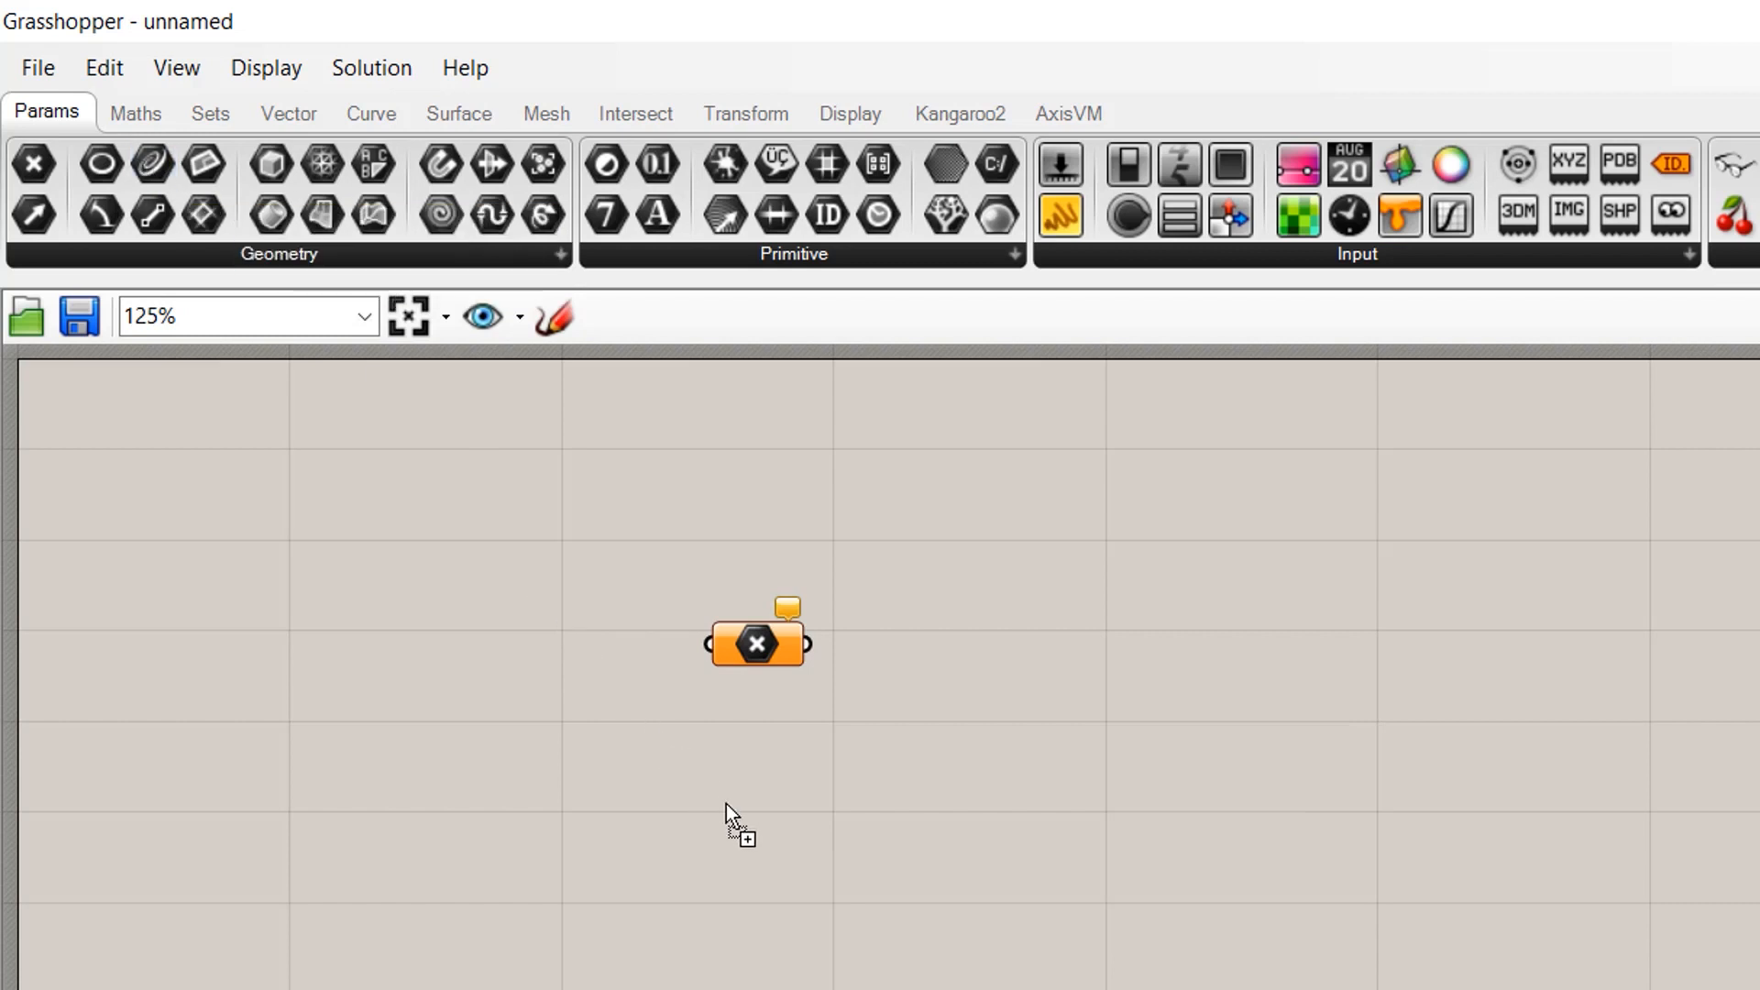
drag(746, 834, 746, 834)
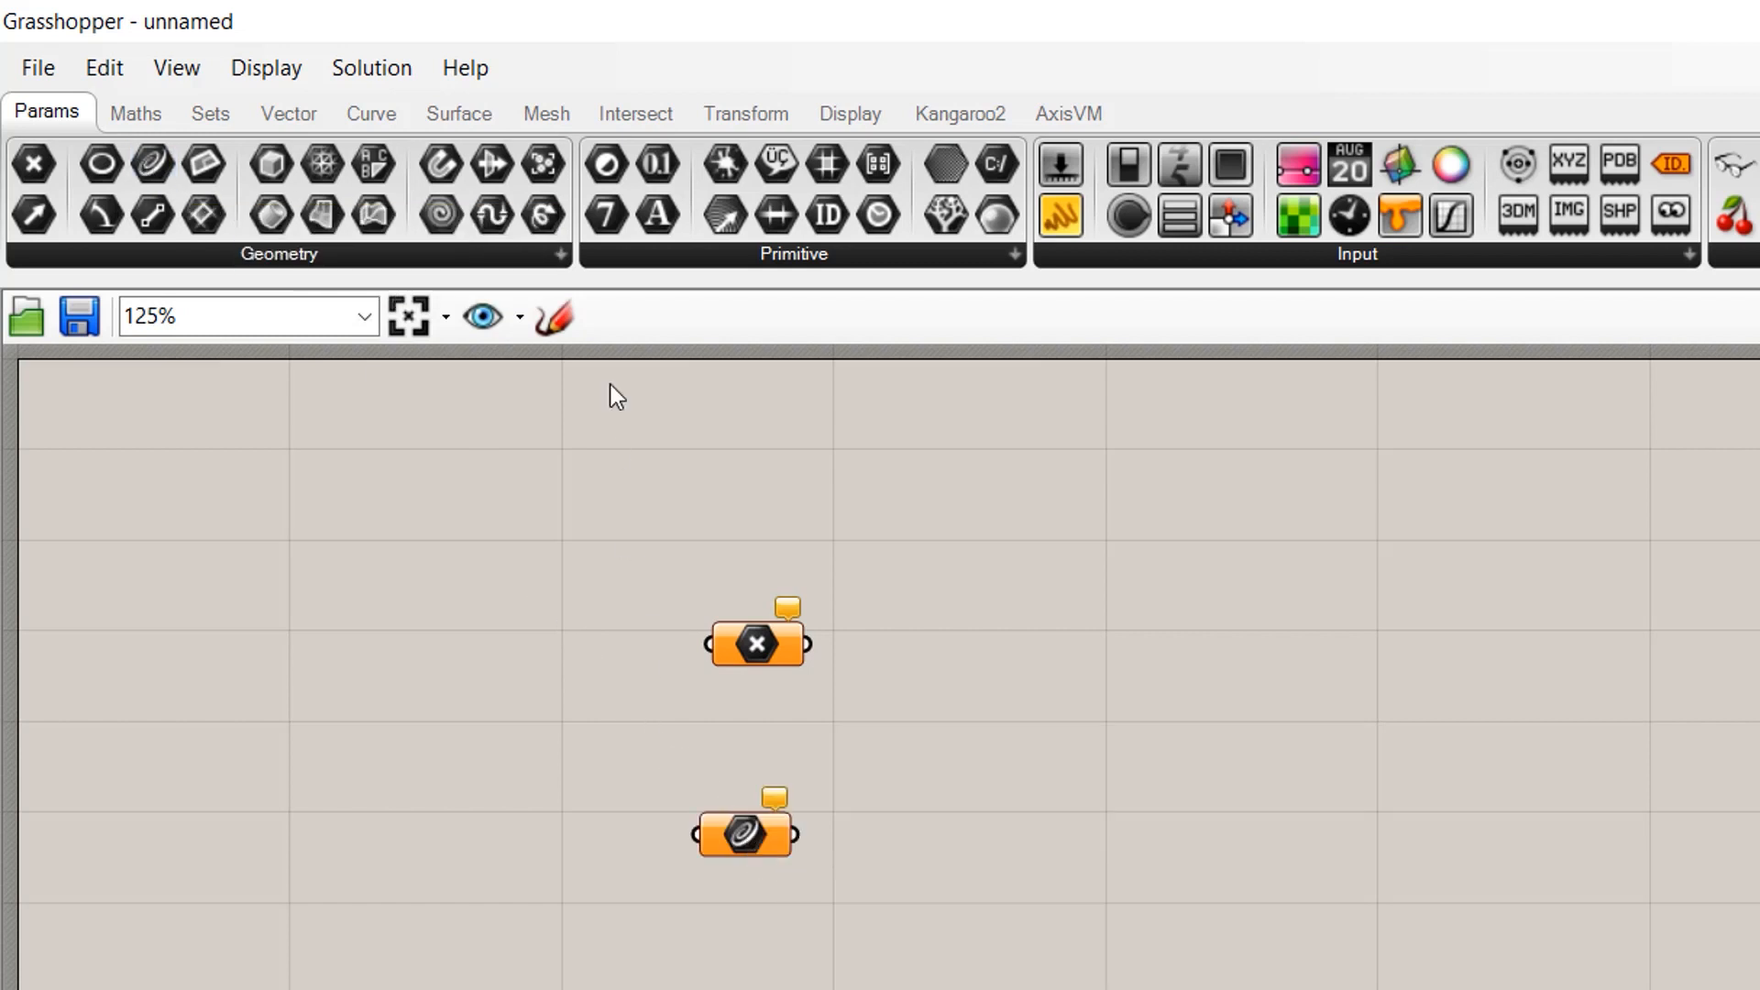
click(559, 258)
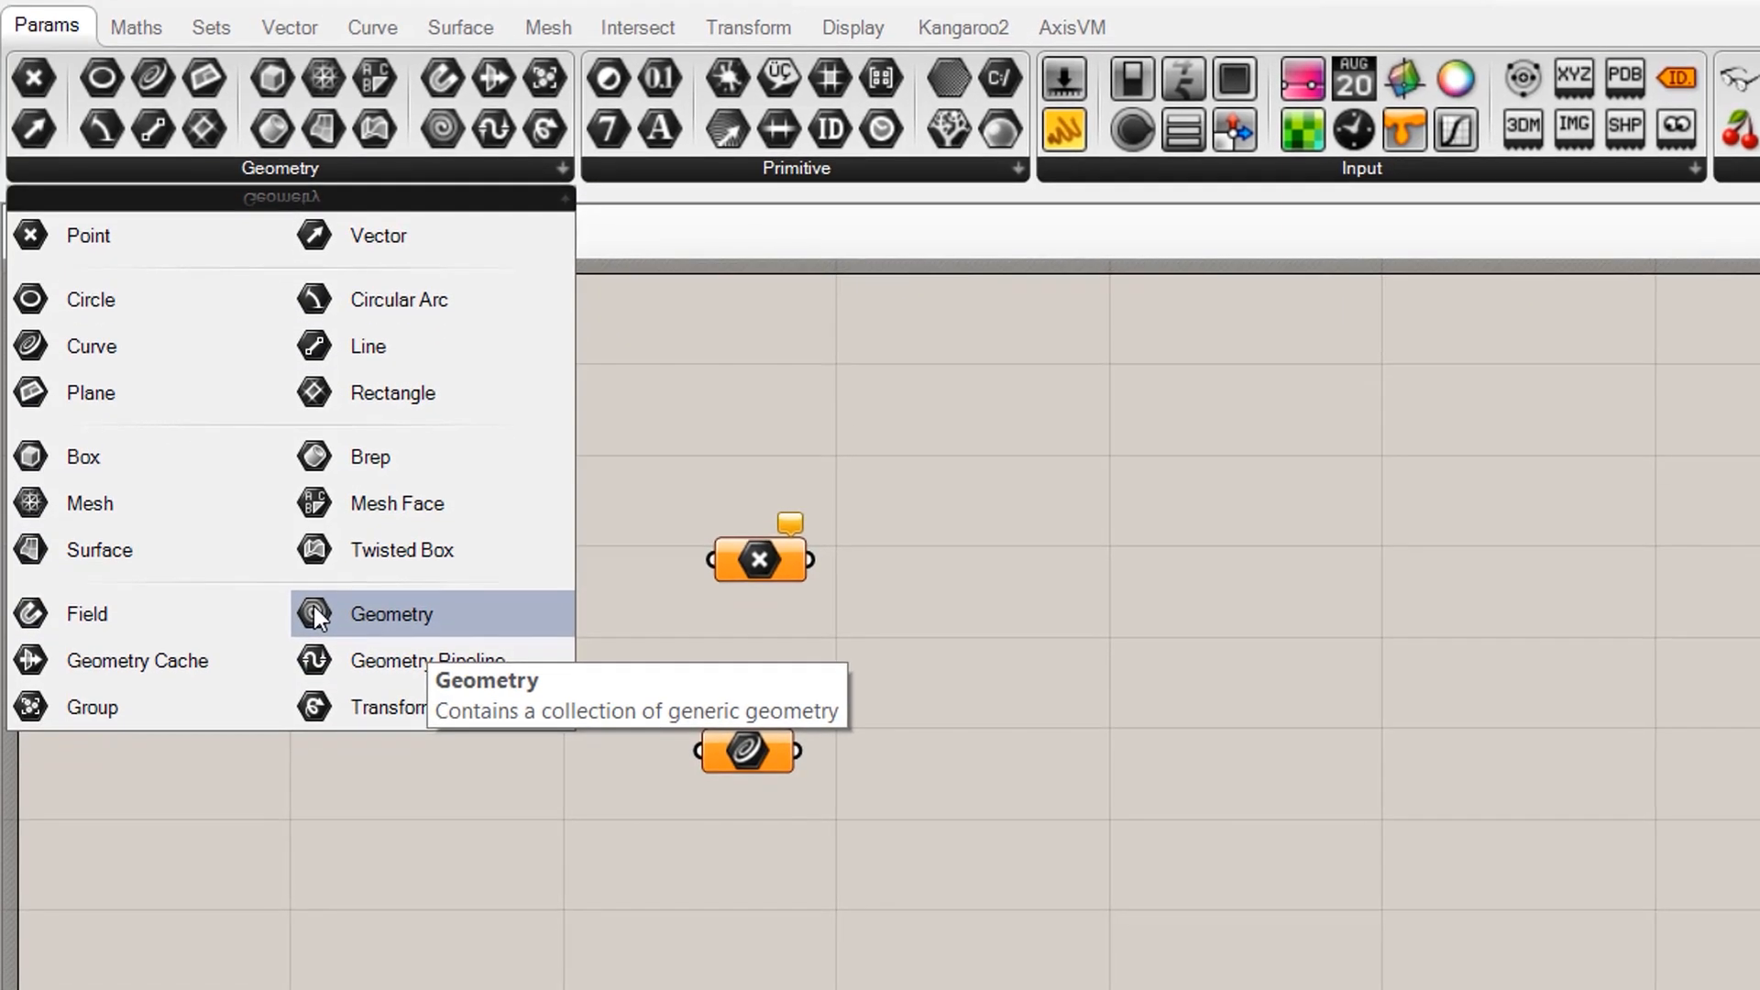
drag(456, 722, 725, 989)
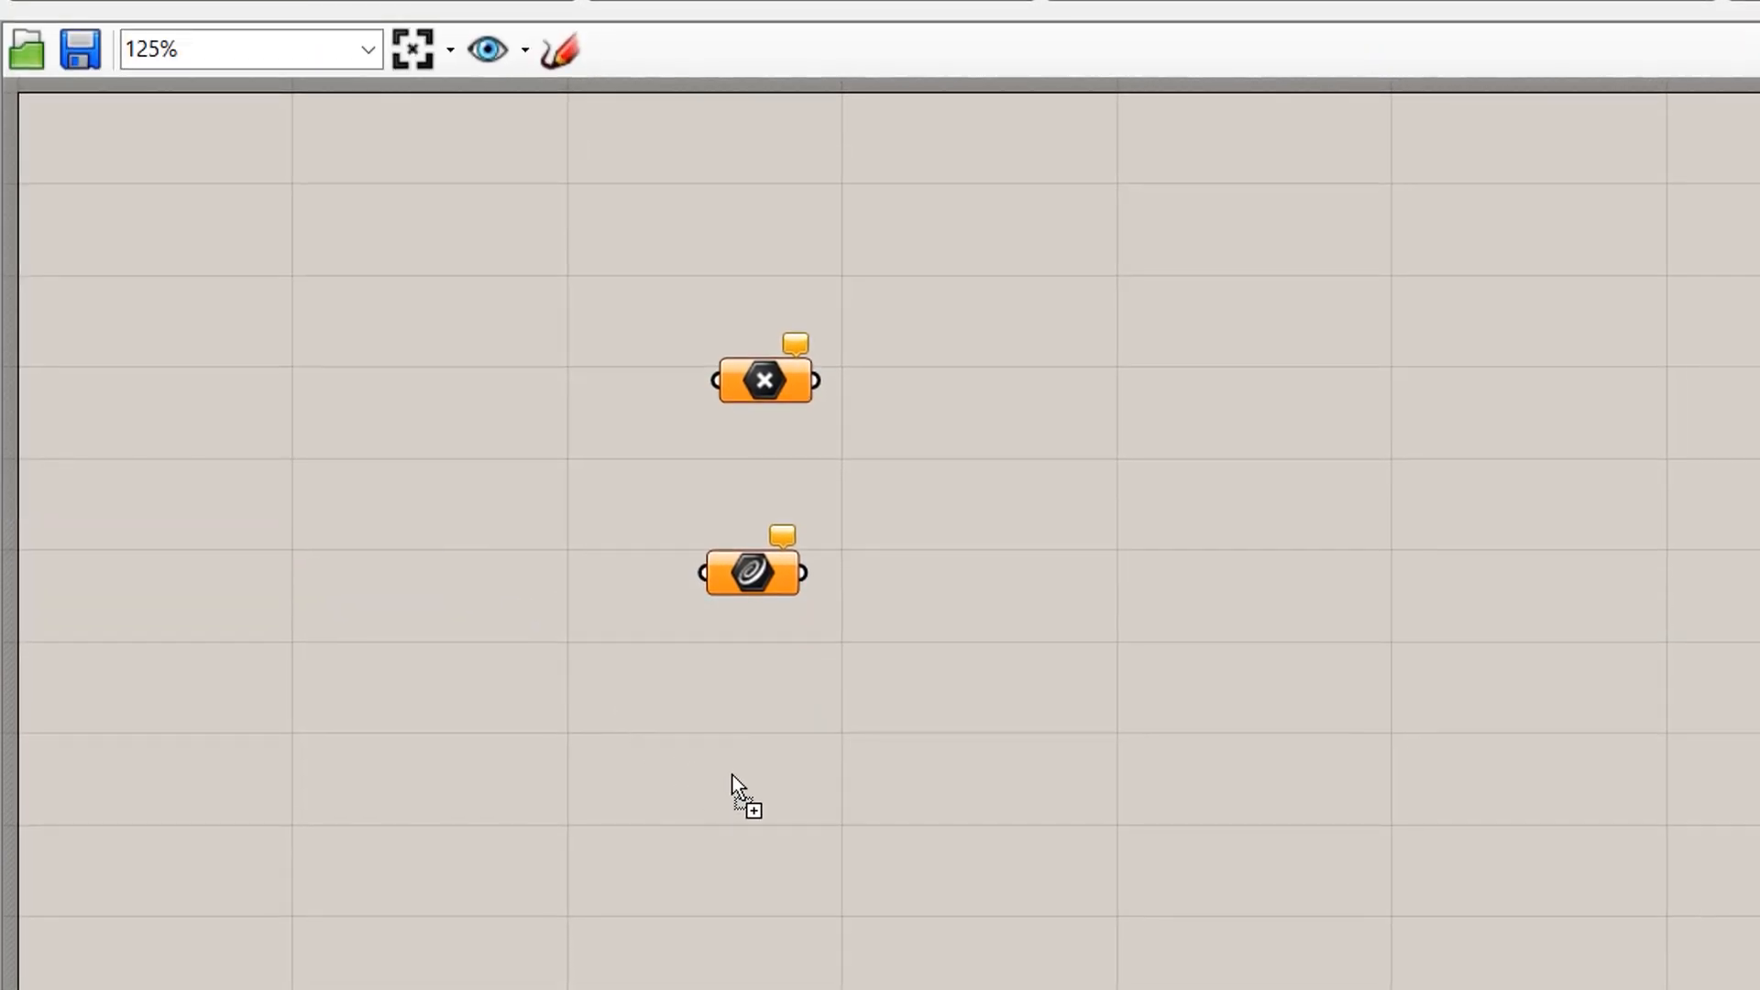
drag(756, 762, 754, 761)
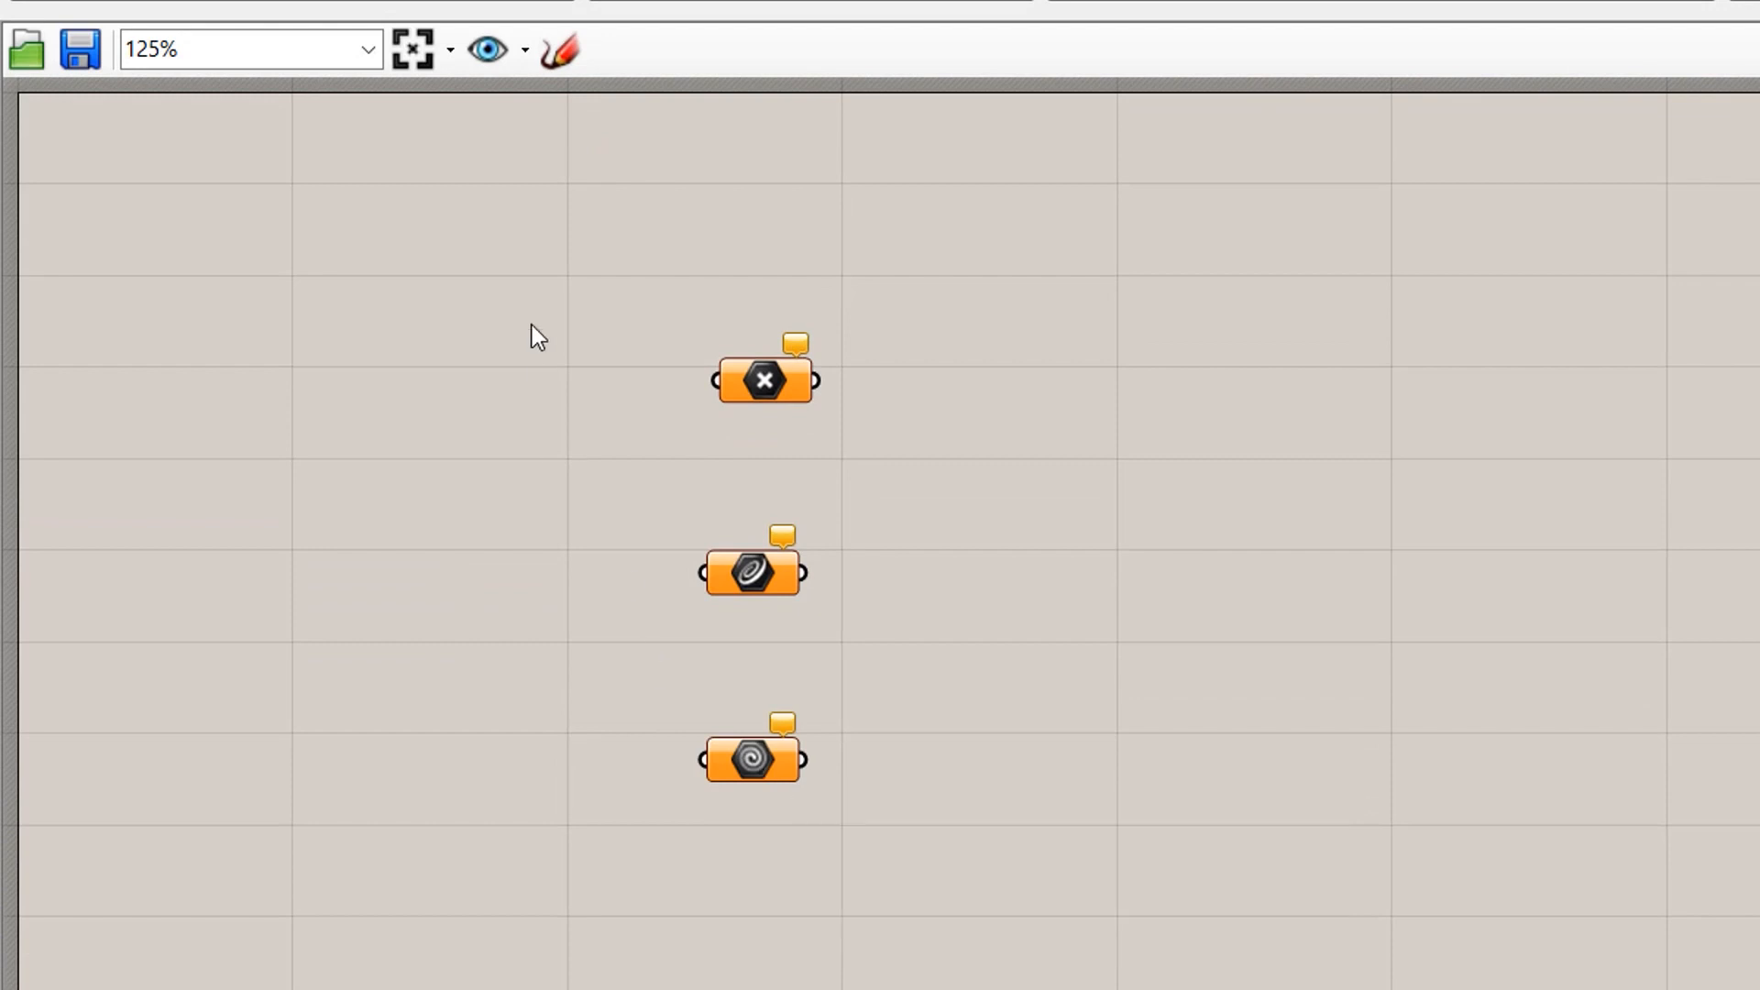
- Window-select the three parameters, align them on a vertical centre, then deselect
drag(520, 222, 1074, 942)
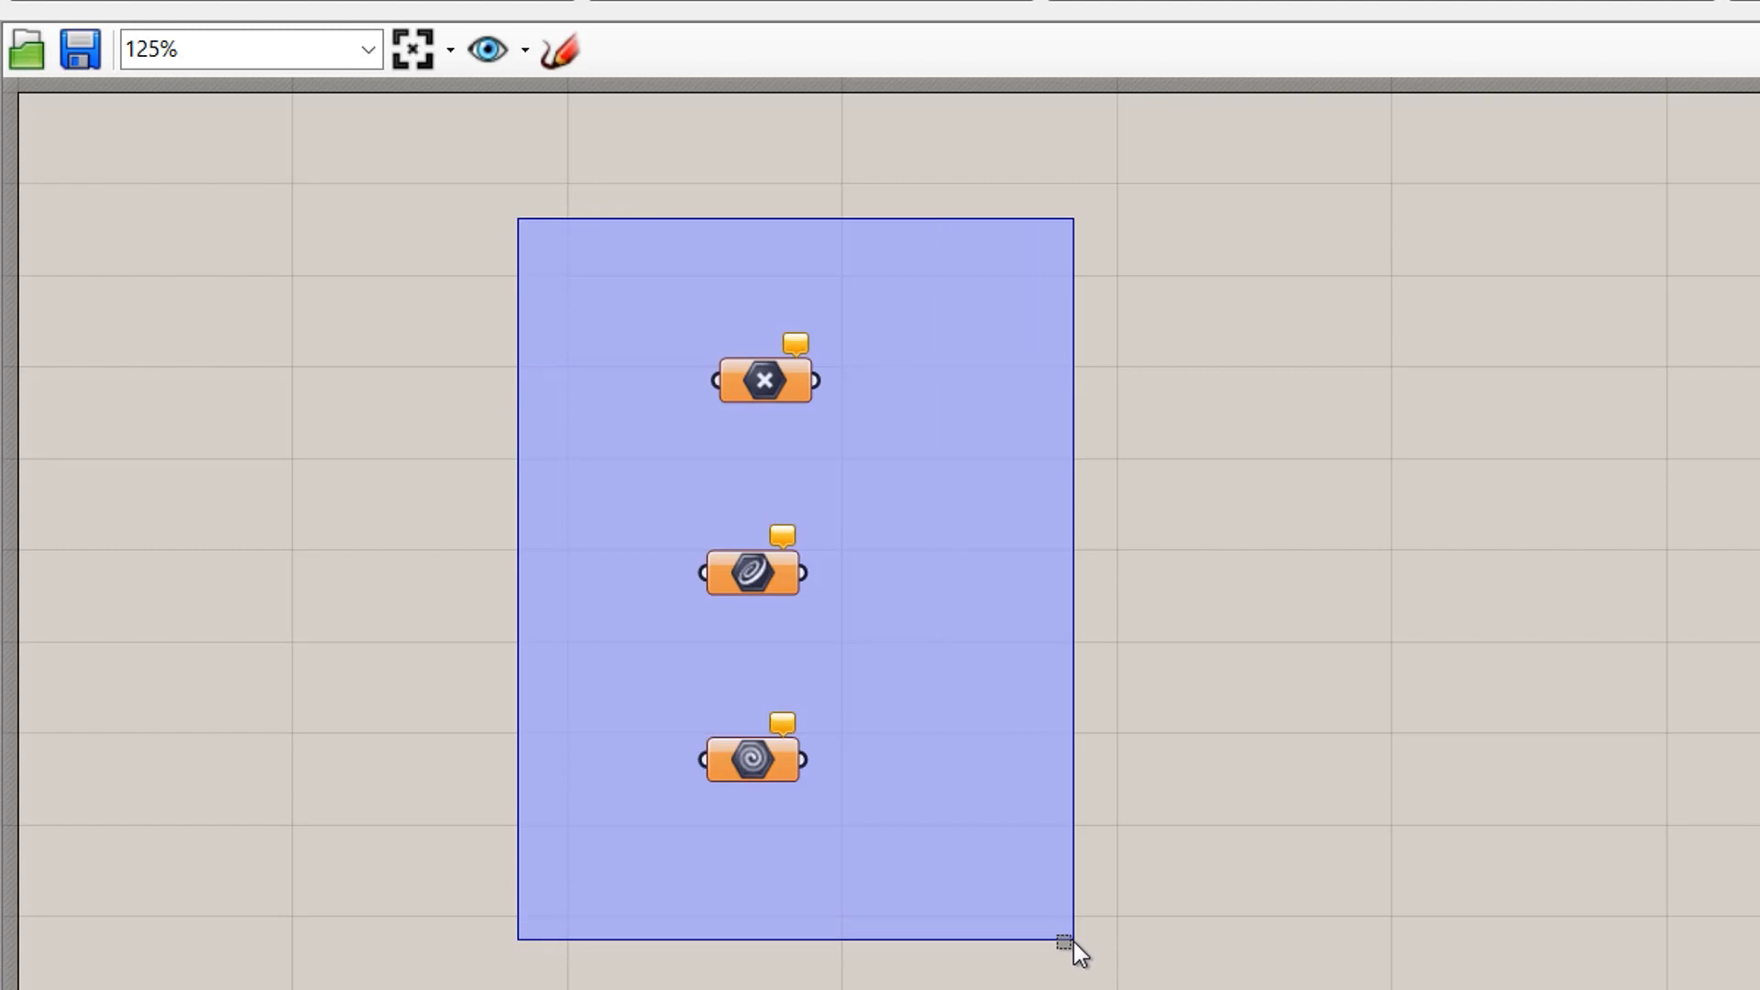
drag(1075, 943, 1072, 941)
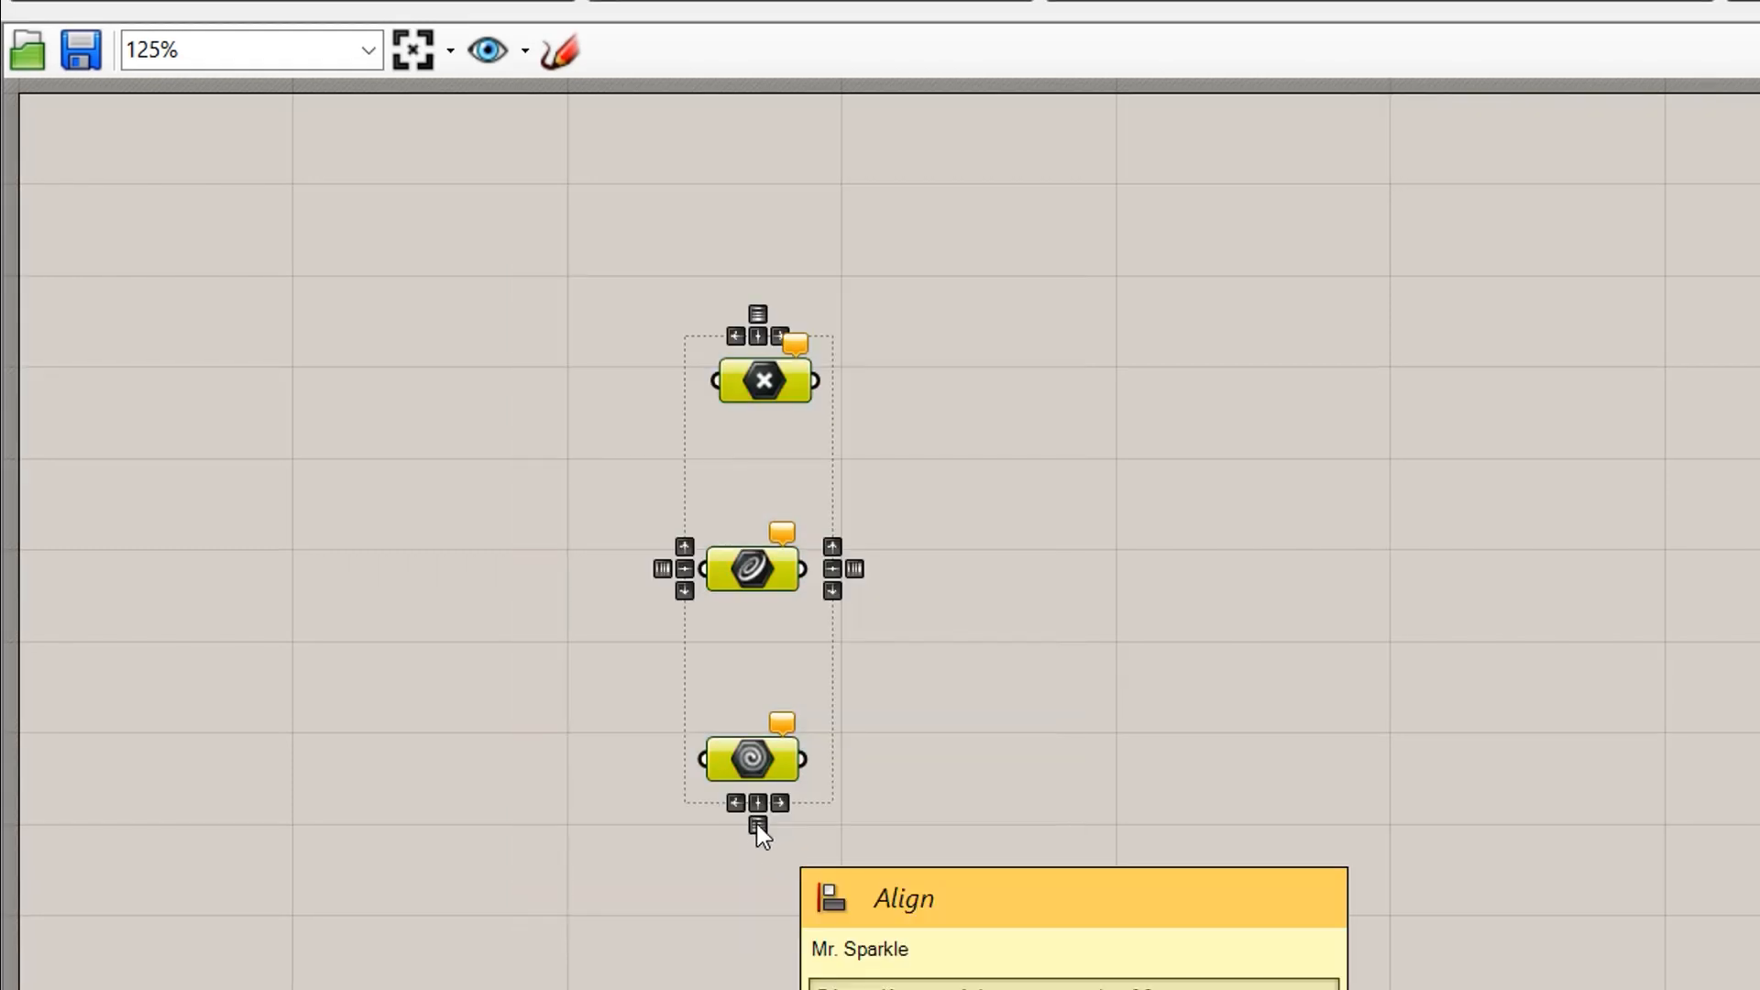
click(757, 803)
click(950, 940)
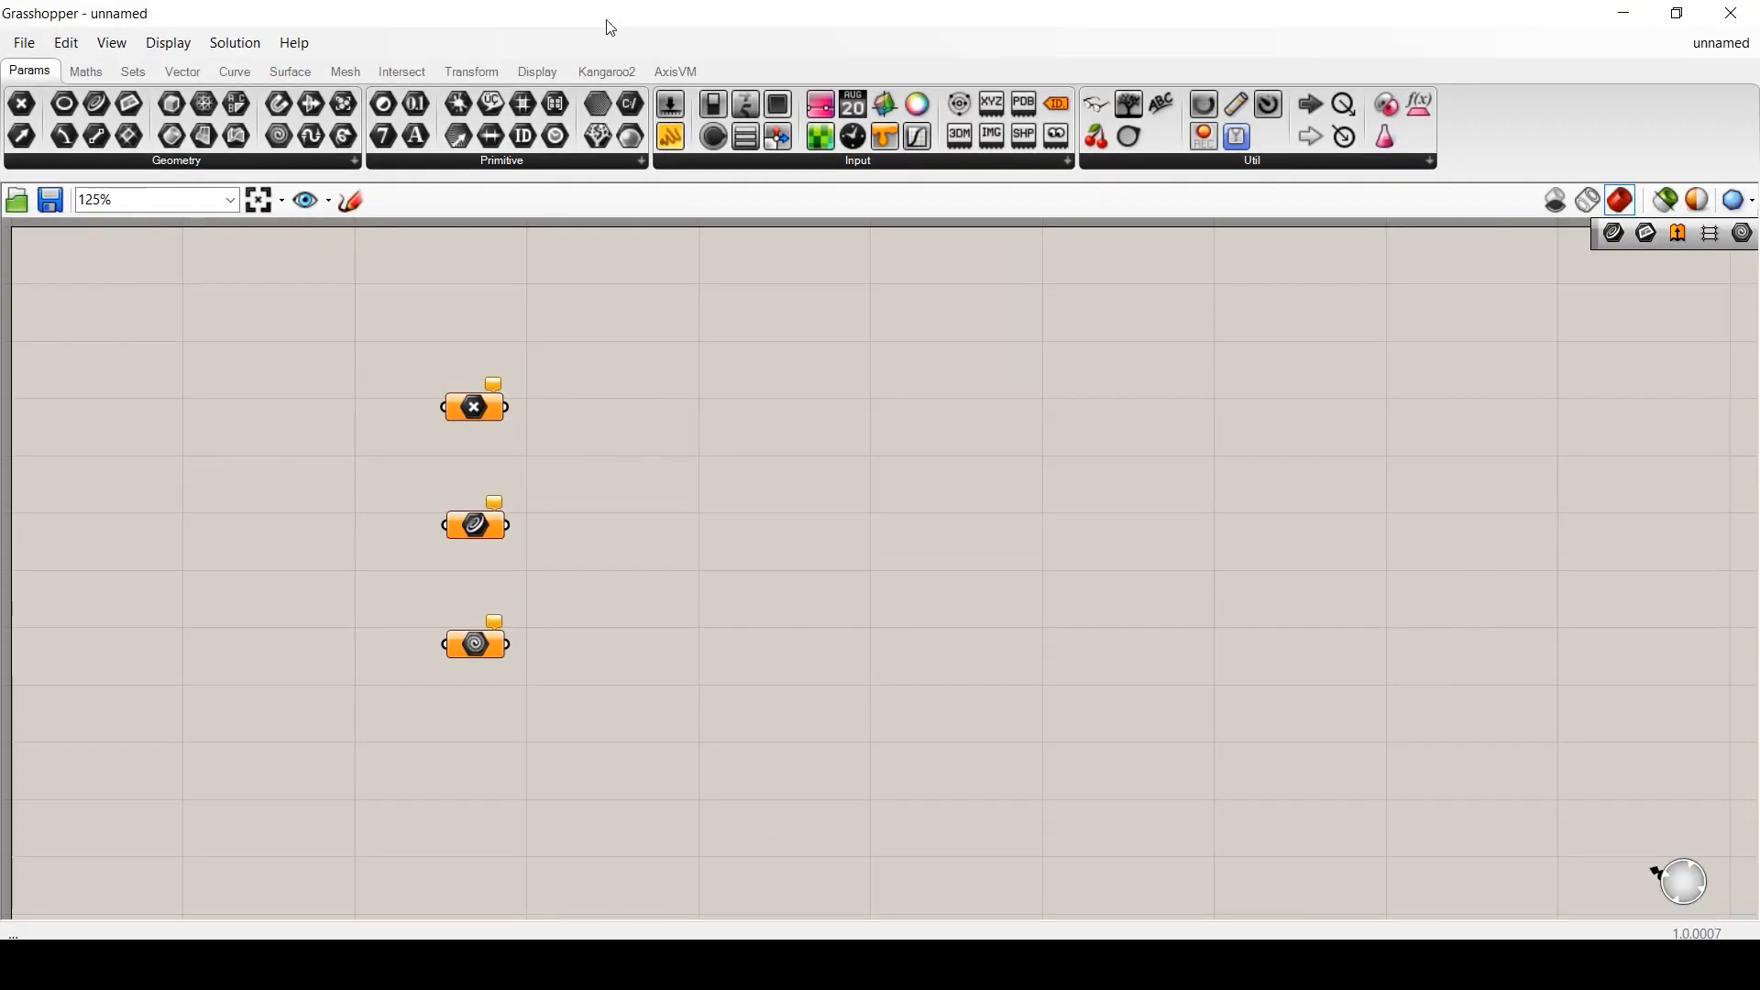
- Tile Rhino on the left beside Grasshopper and maximize the Top viewport
drag(609, 27, 1758, 376)
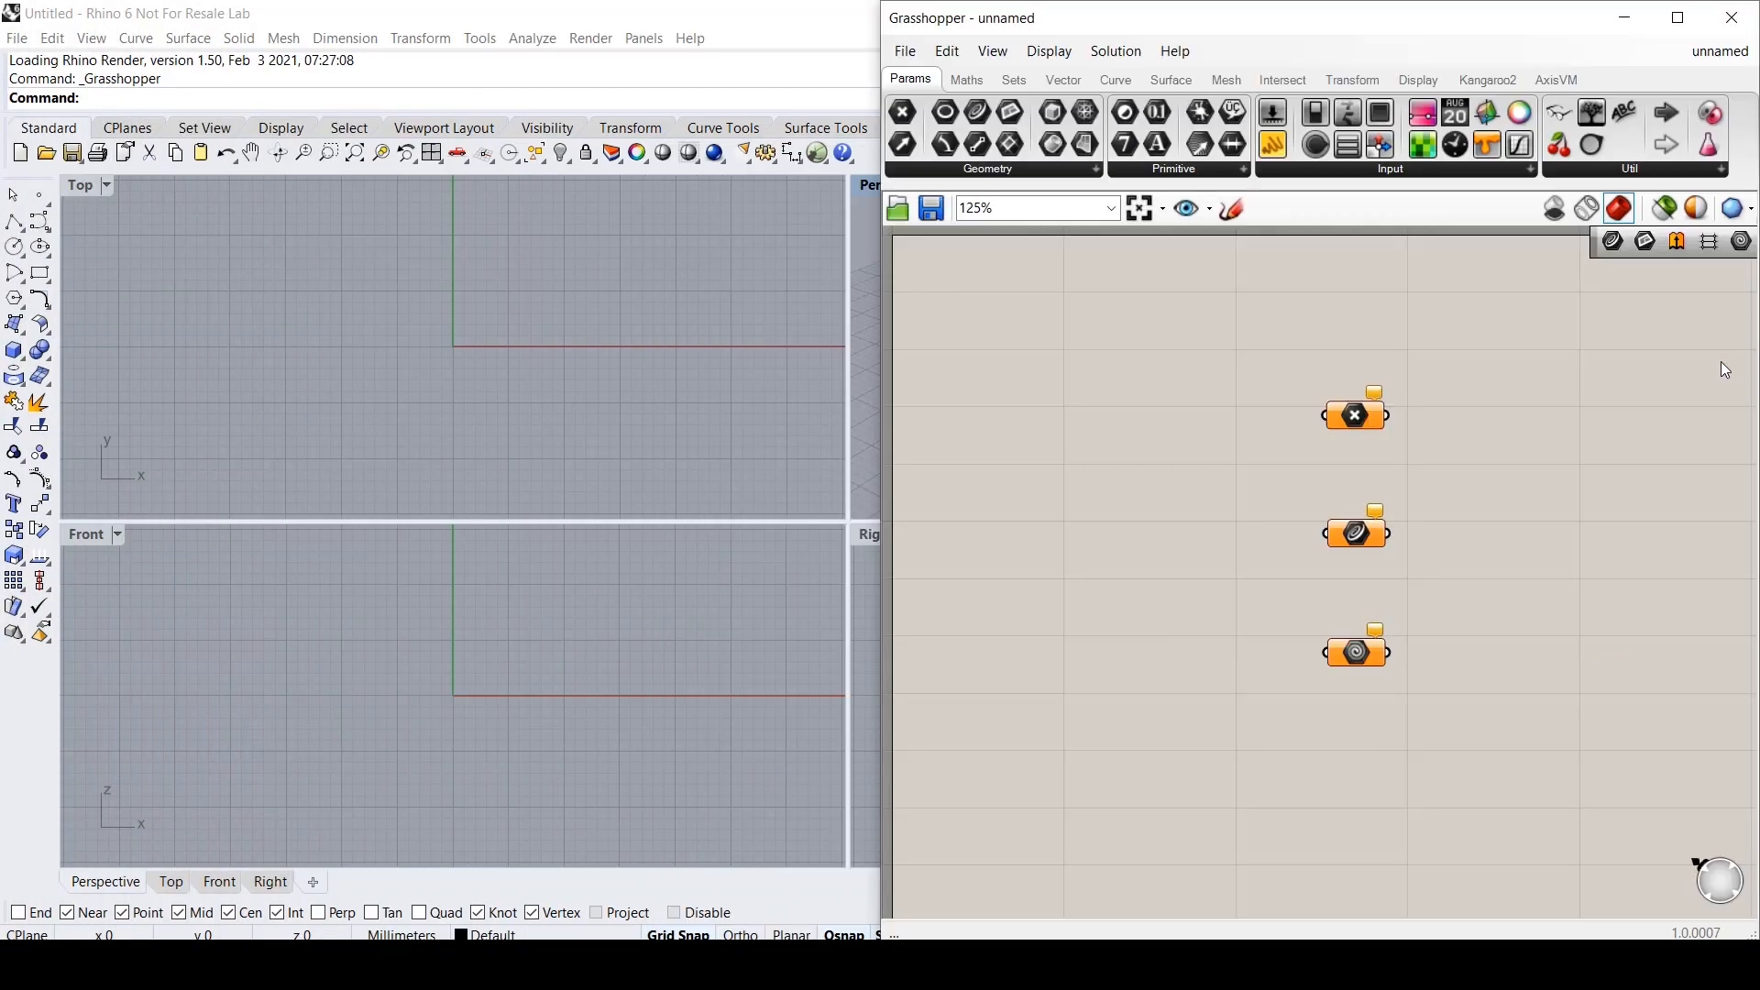
drag(734, 18, 9, 53)
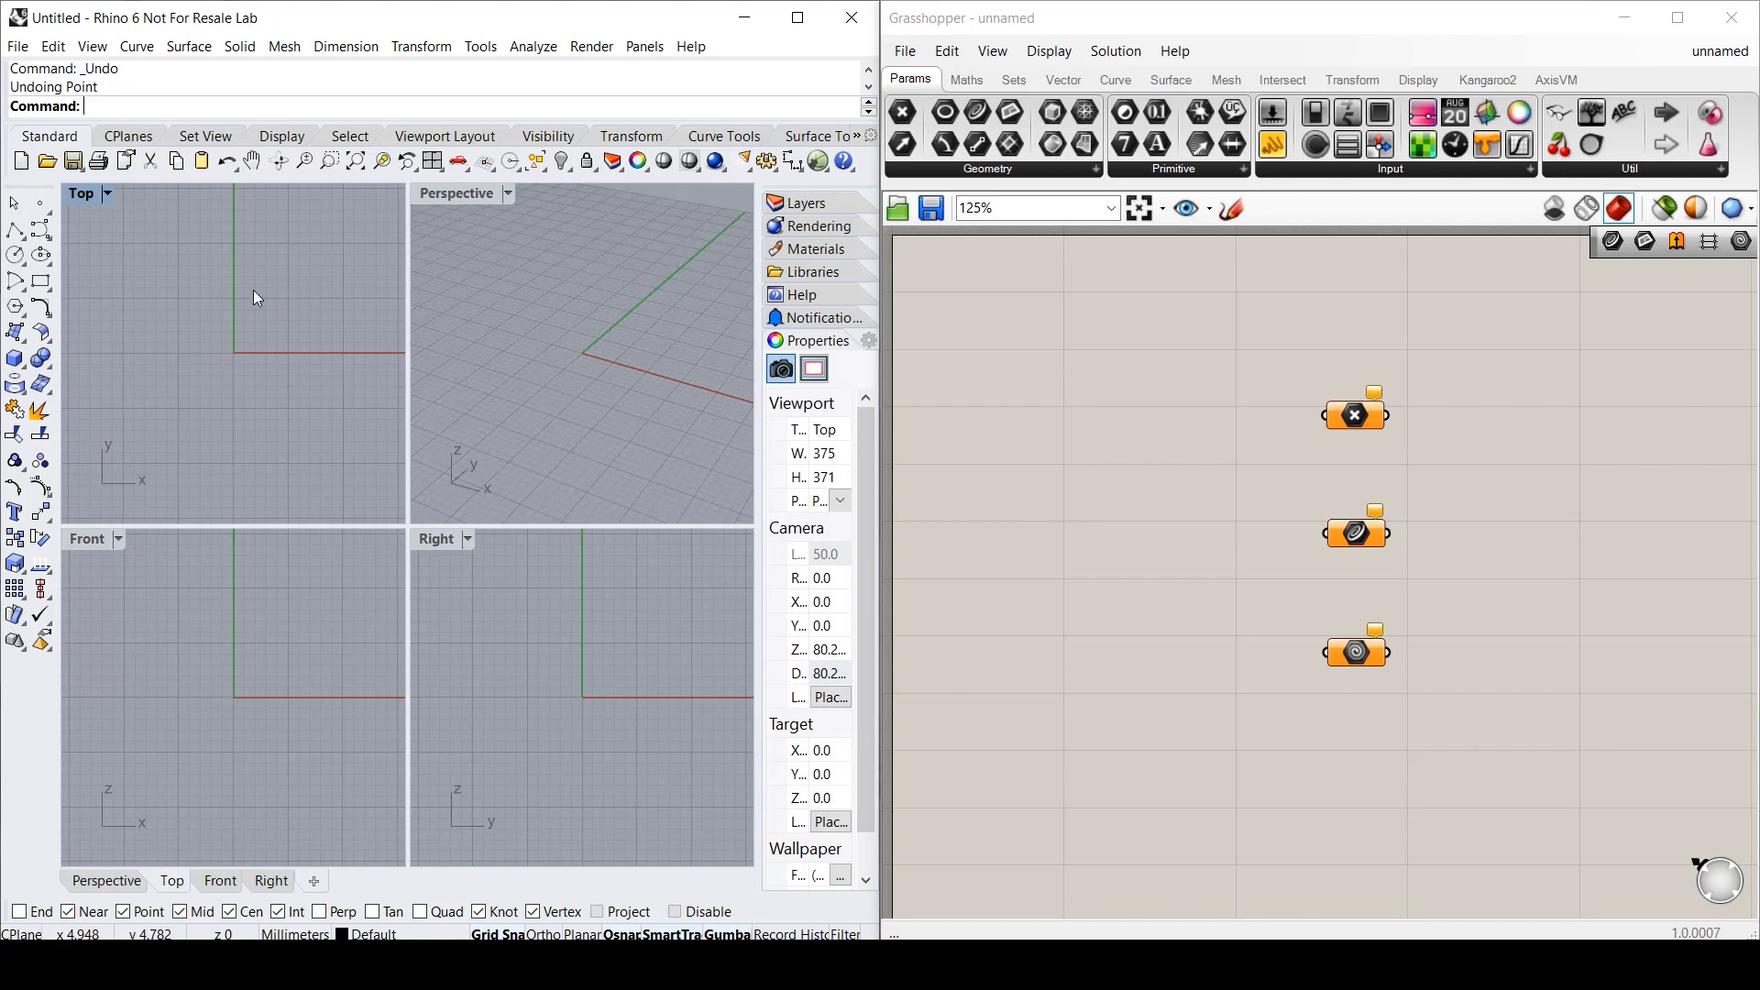
click(80, 195)
double_click(81, 195)
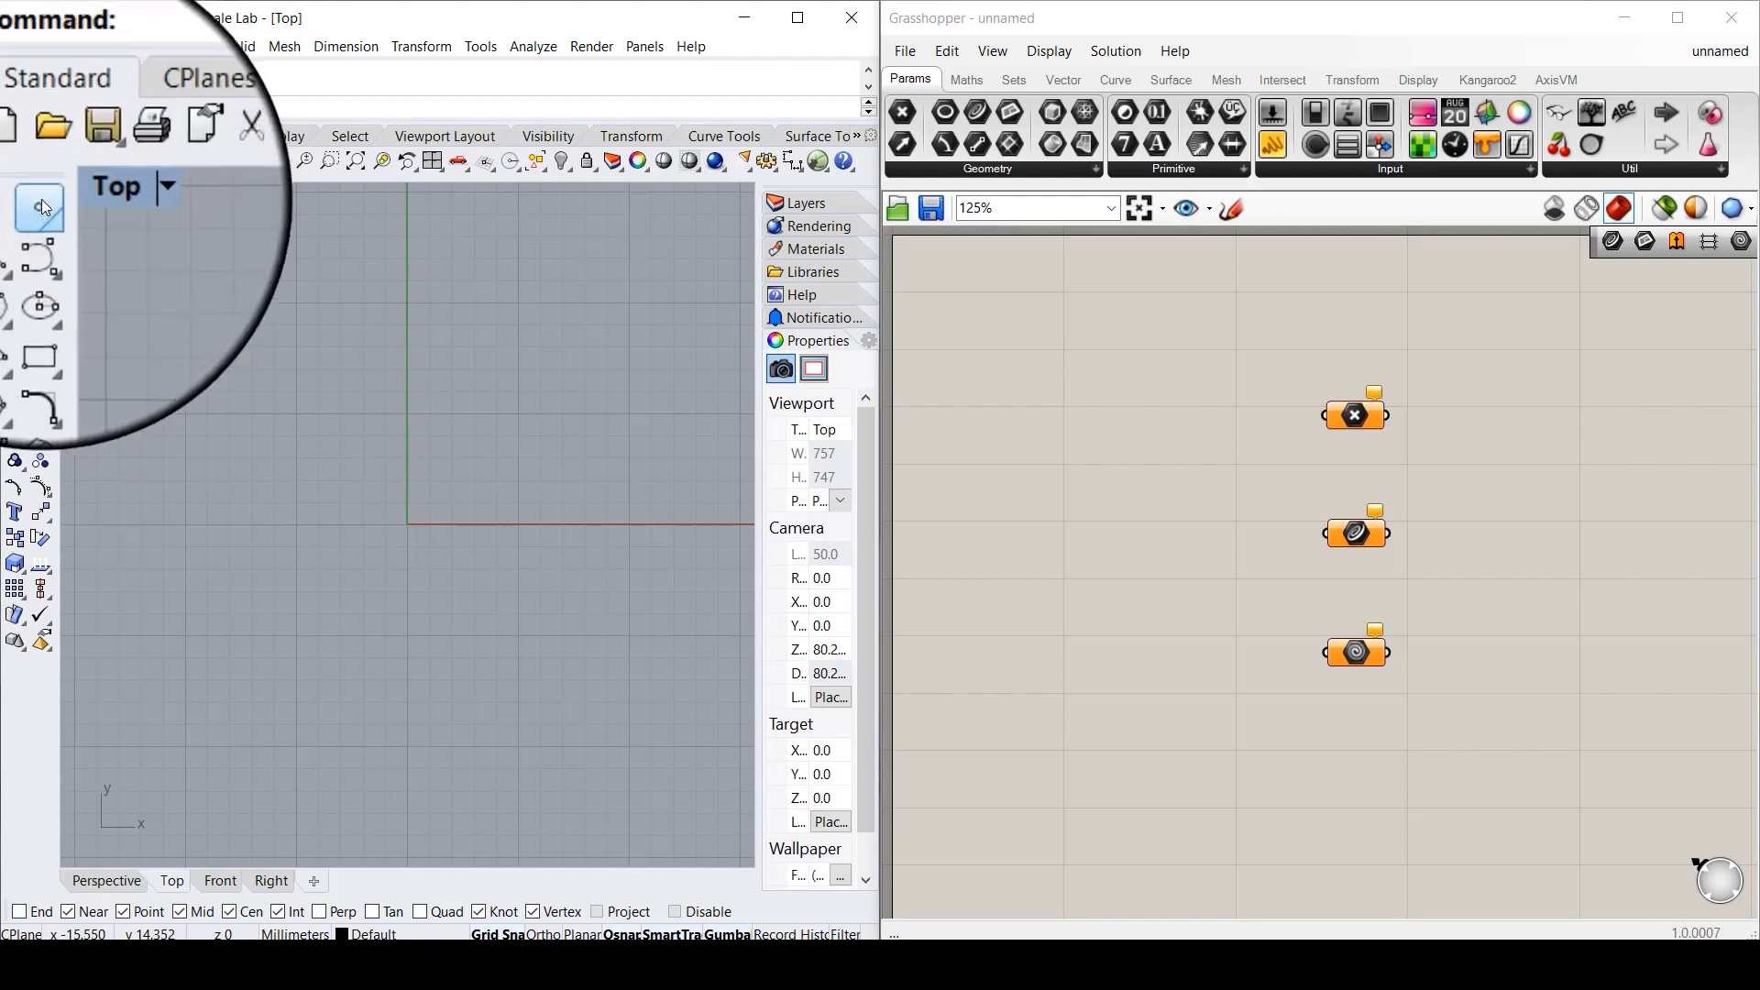
- Draw a point at the left edge and an ellipse in the upper left
click(37, 201)
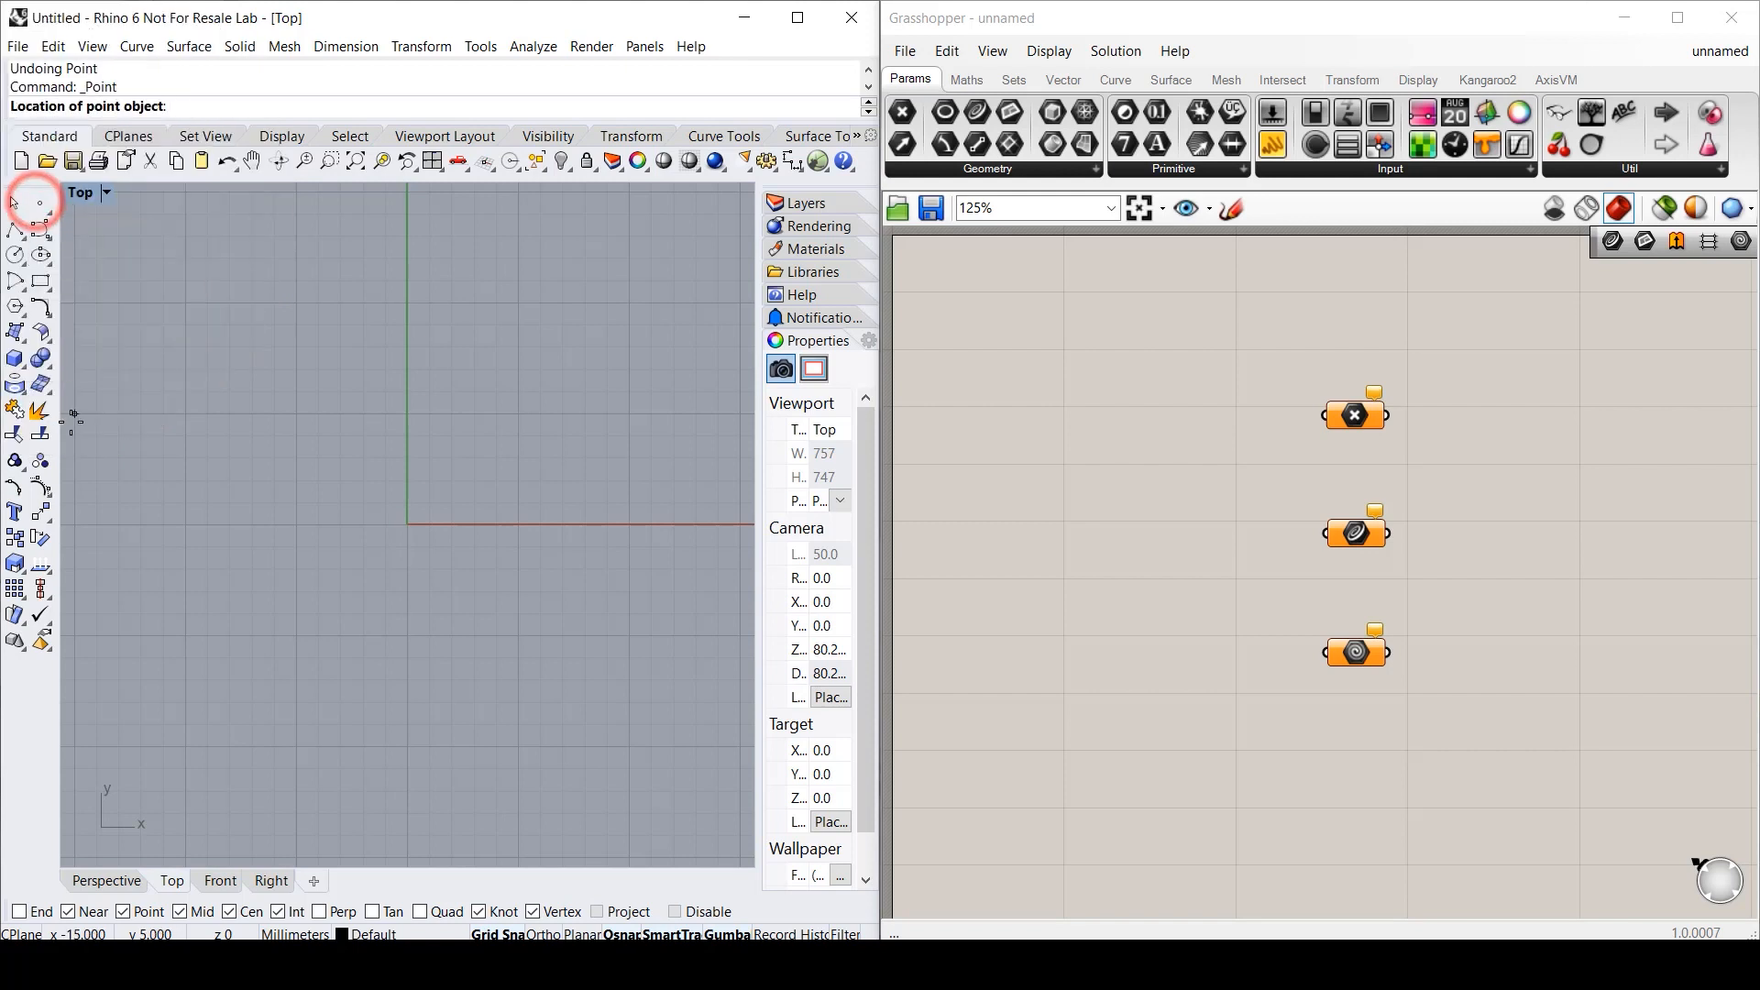
click(70, 421)
click(40, 255)
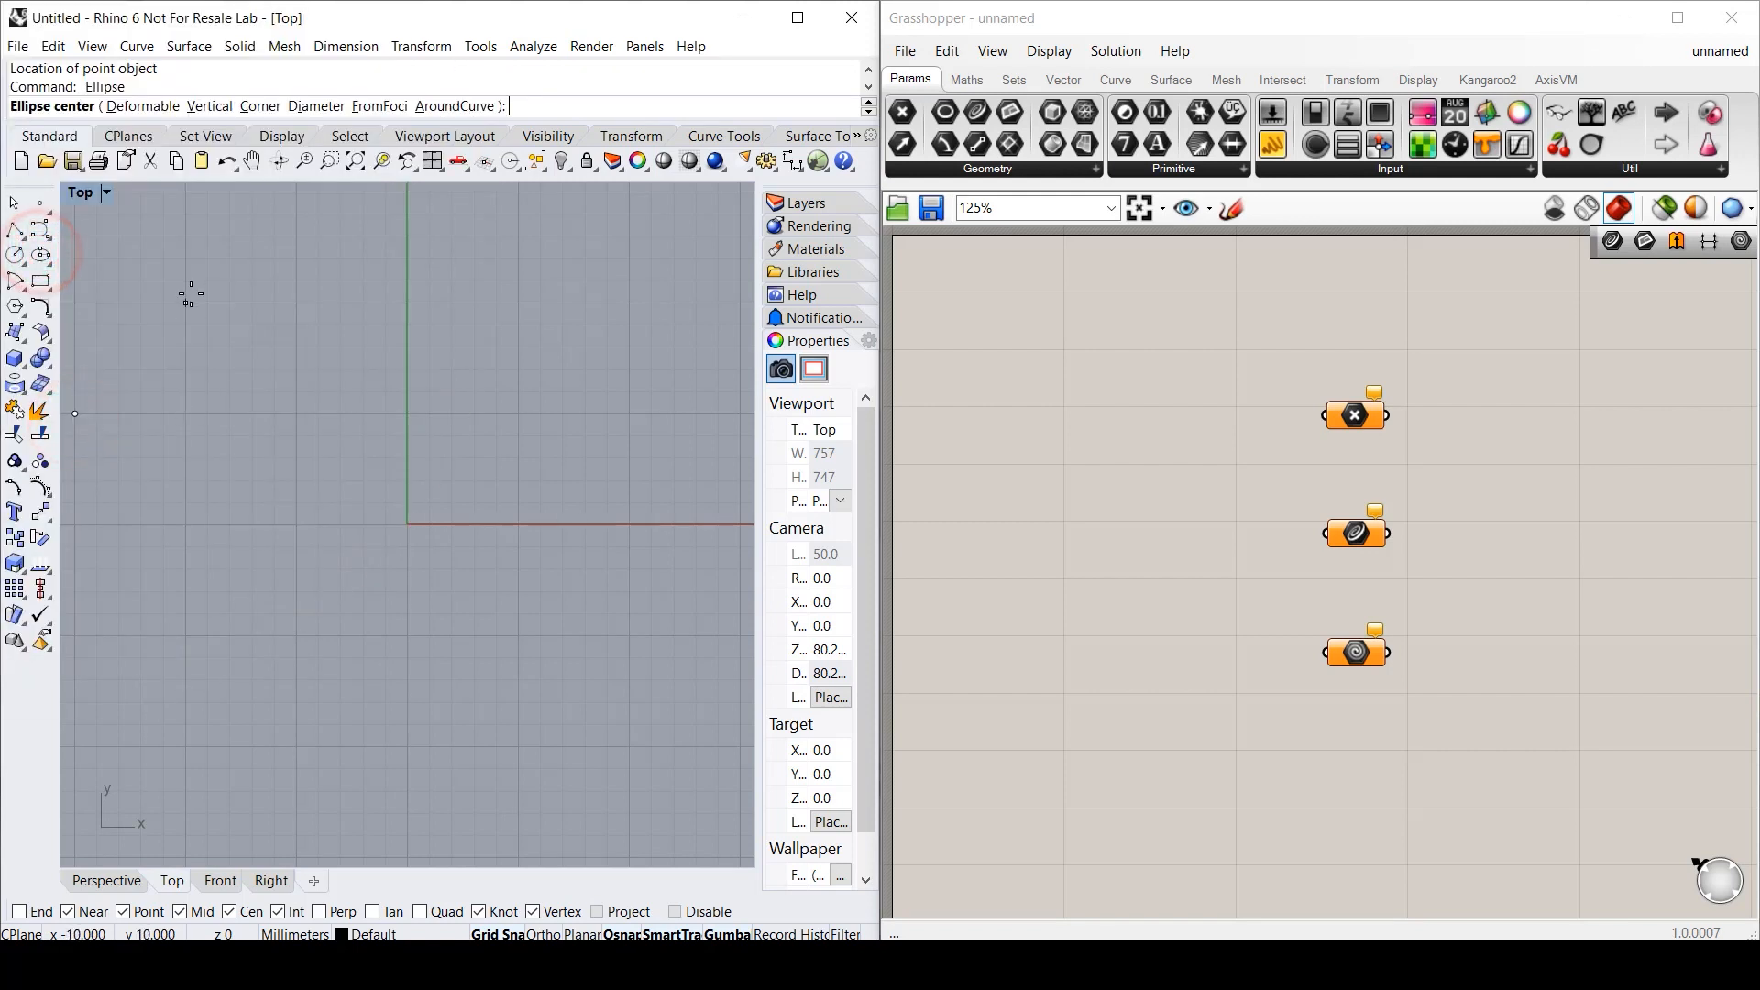
click(297, 301)
click(293, 419)
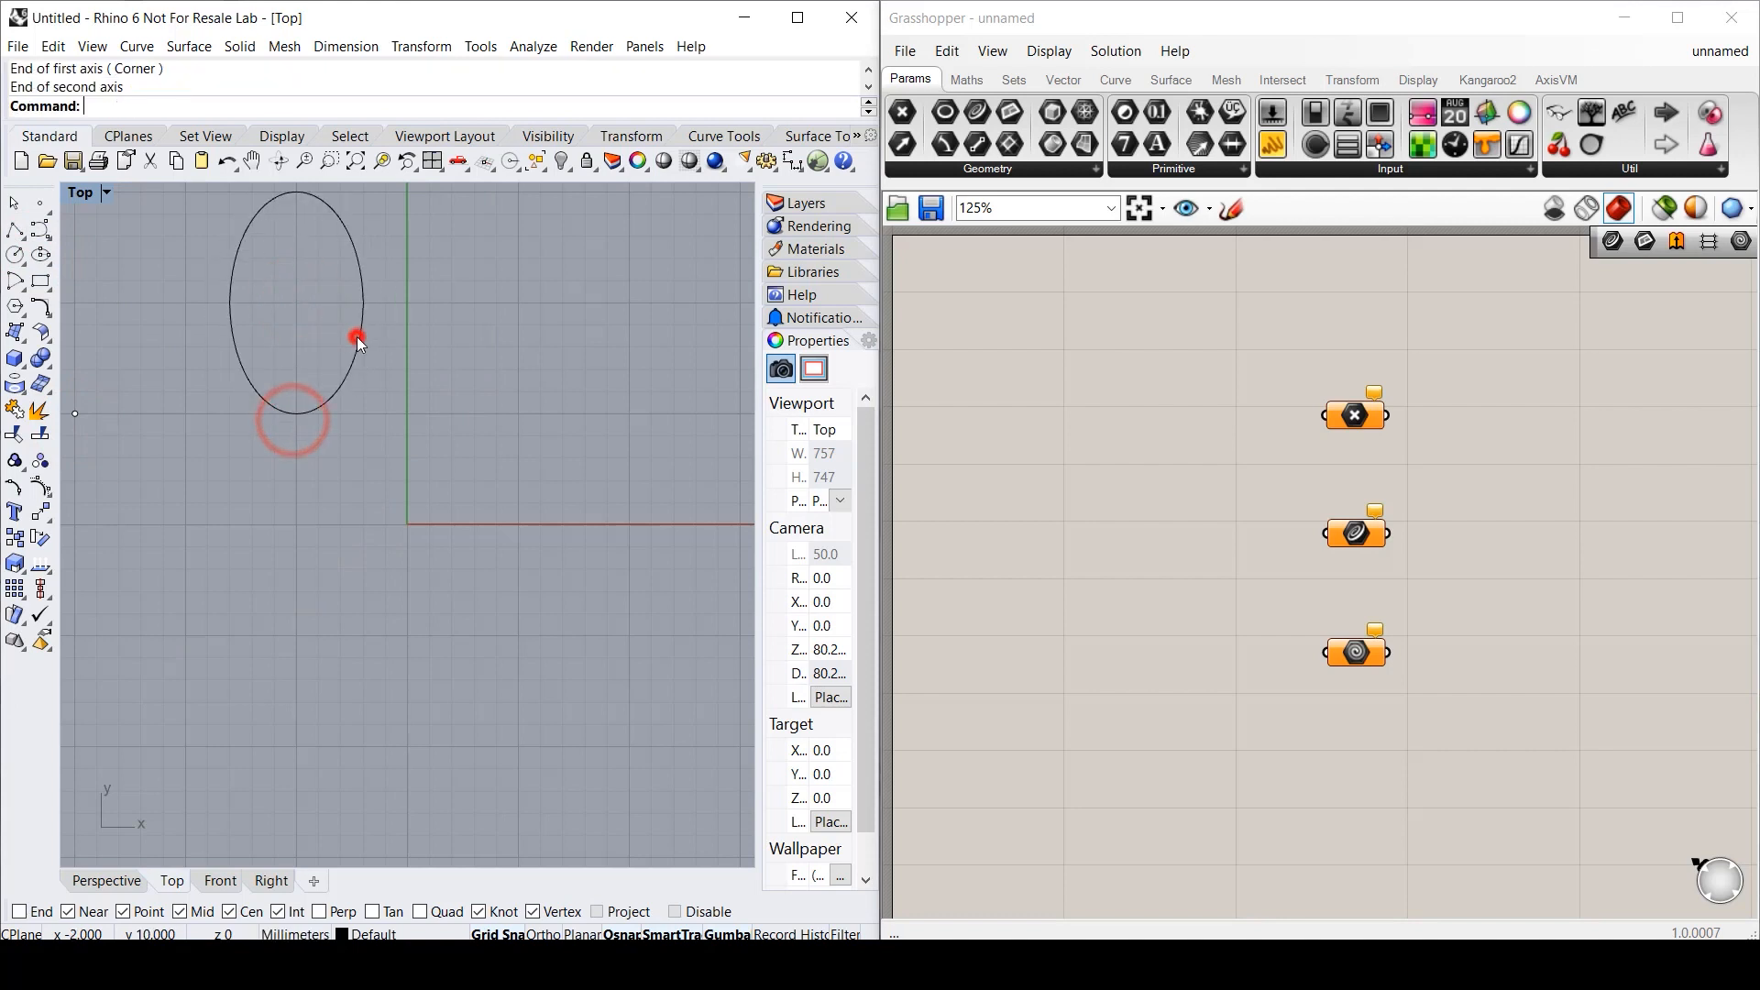
click(355, 337)
- Draw a small closed triangular polyline
click(14, 231)
click(519, 415)
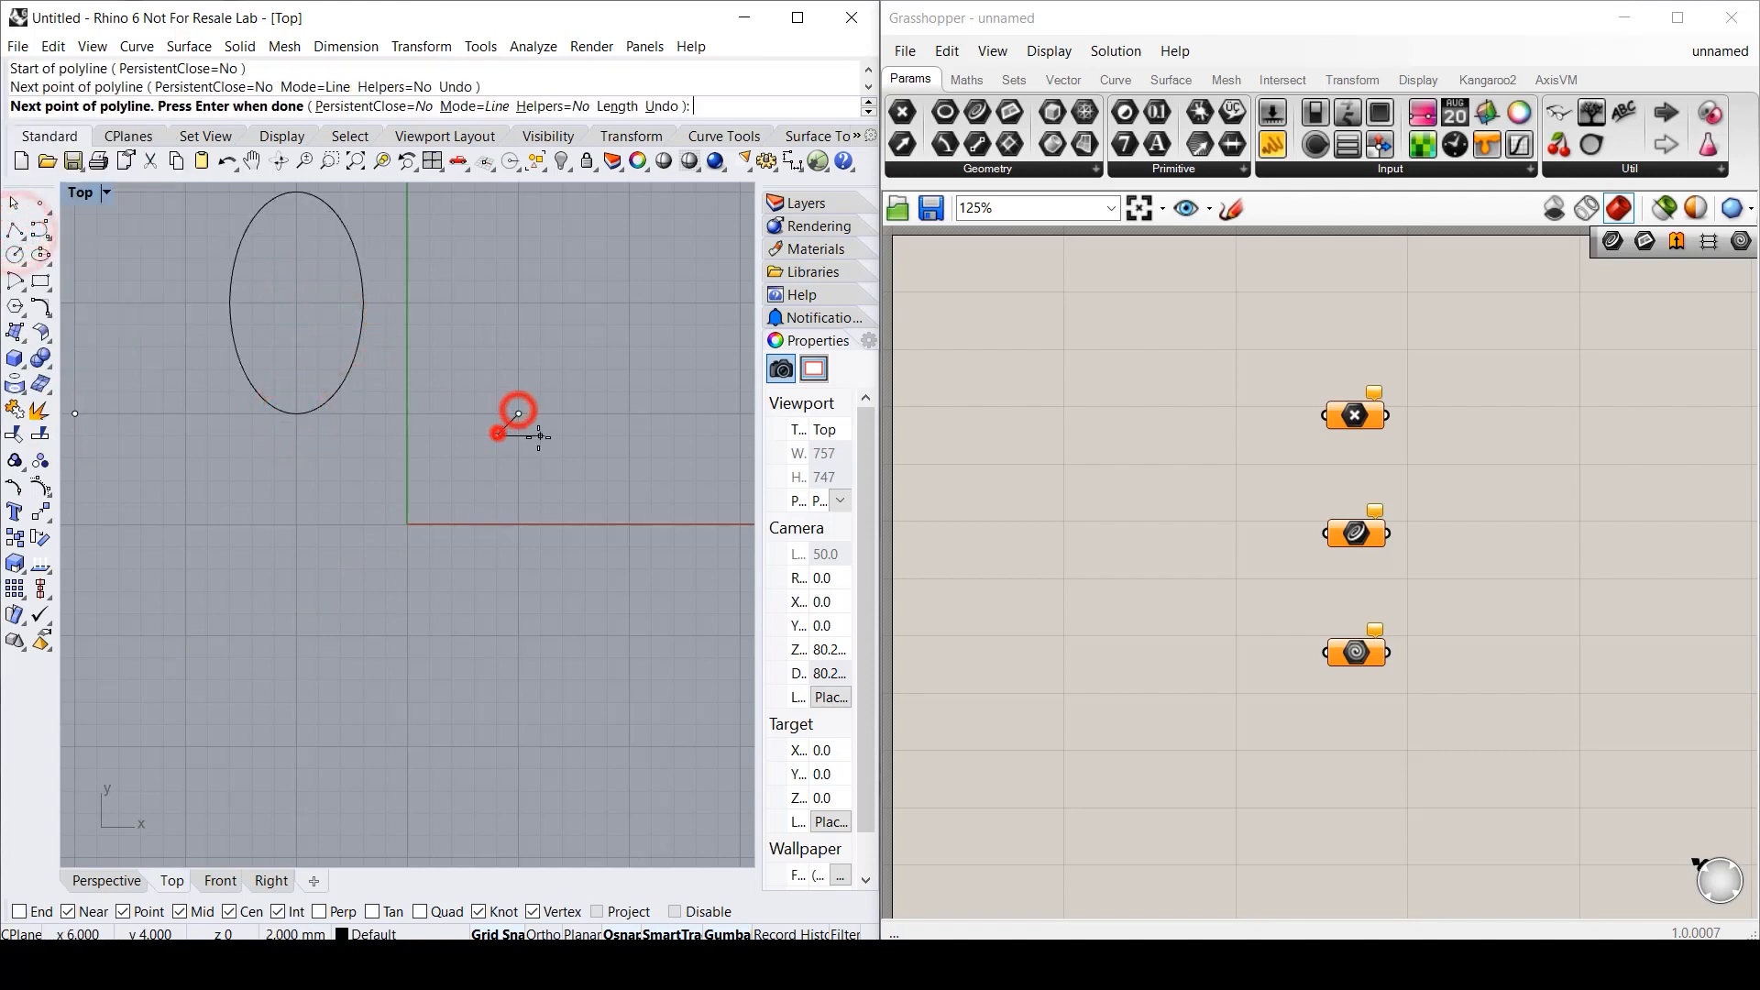
click(496, 436)
click(541, 438)
click(519, 414)
- Draw a four-point S-shaped curve on the right side of the view
click(40, 227)
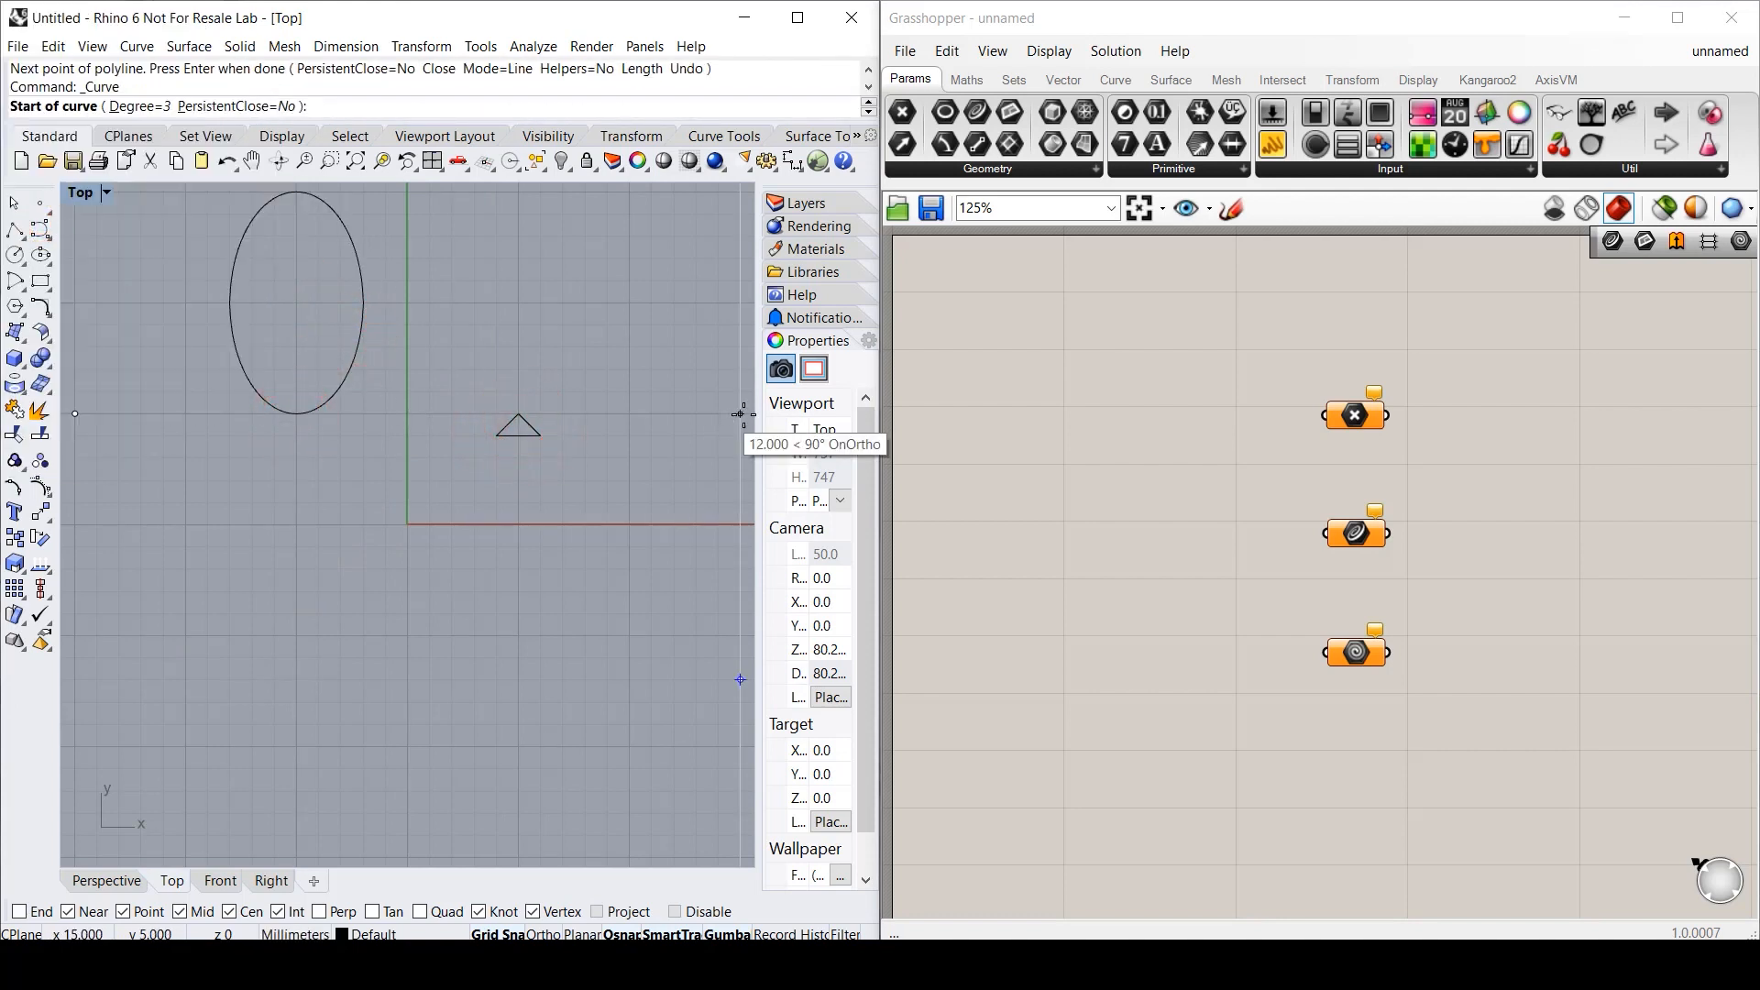
click(740, 414)
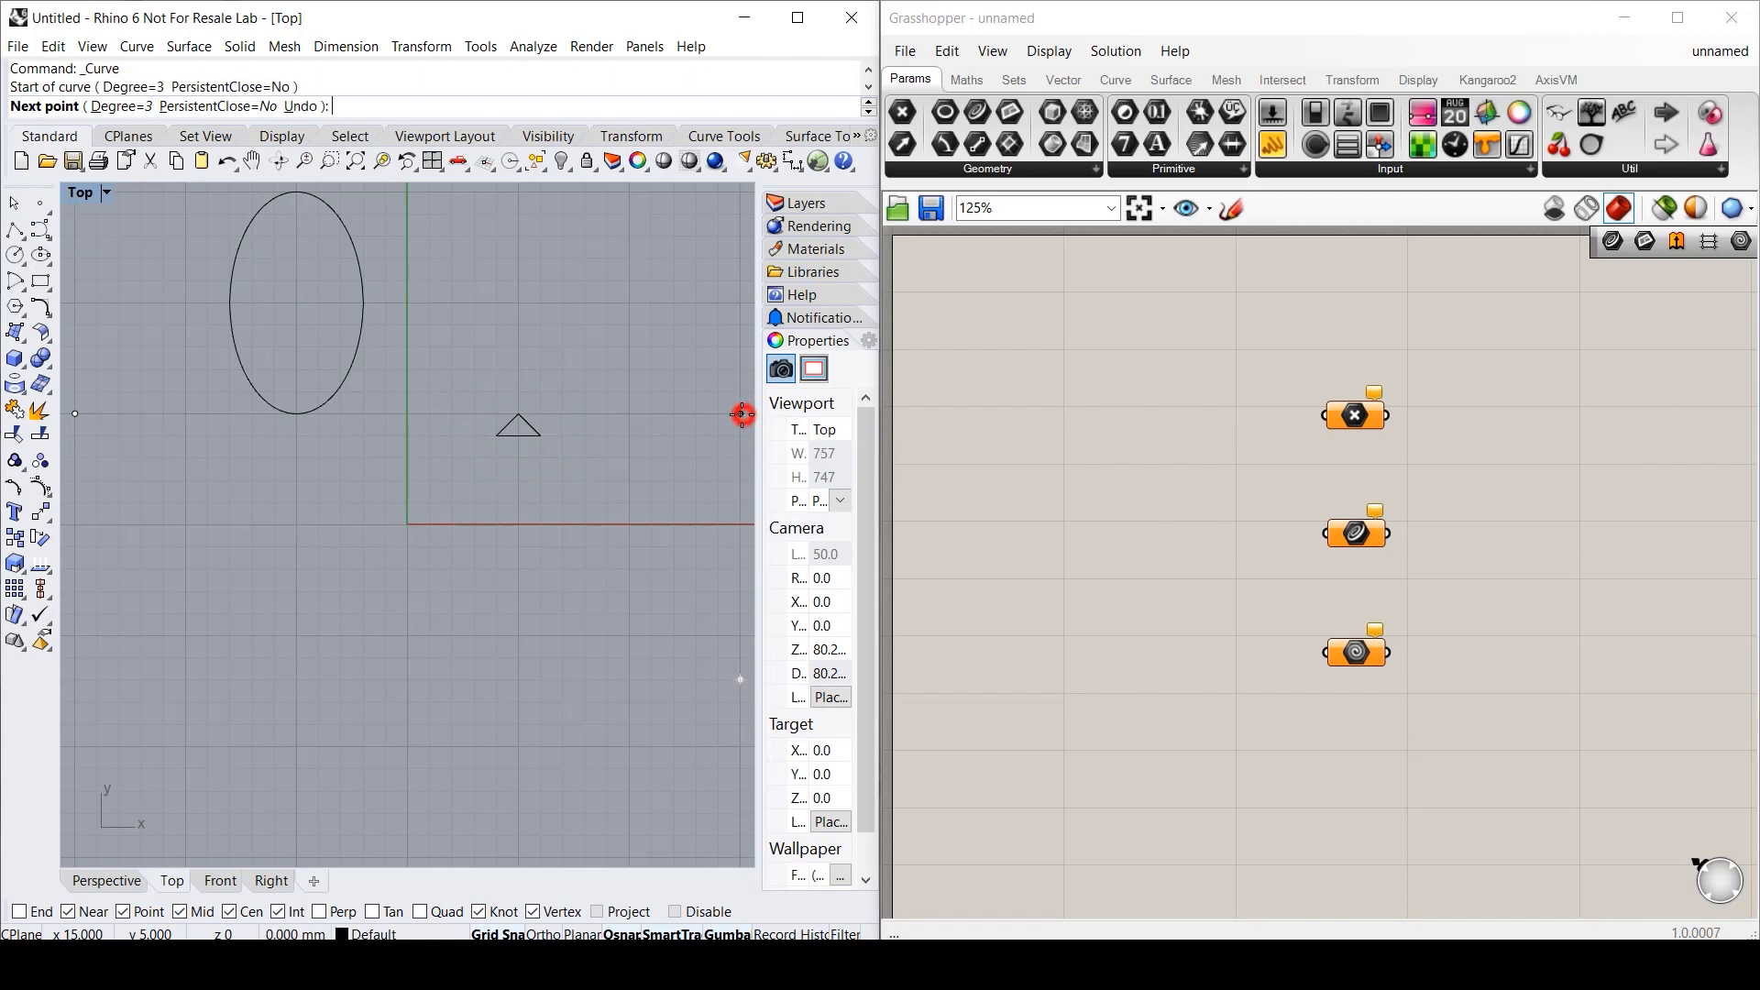
click(629, 525)
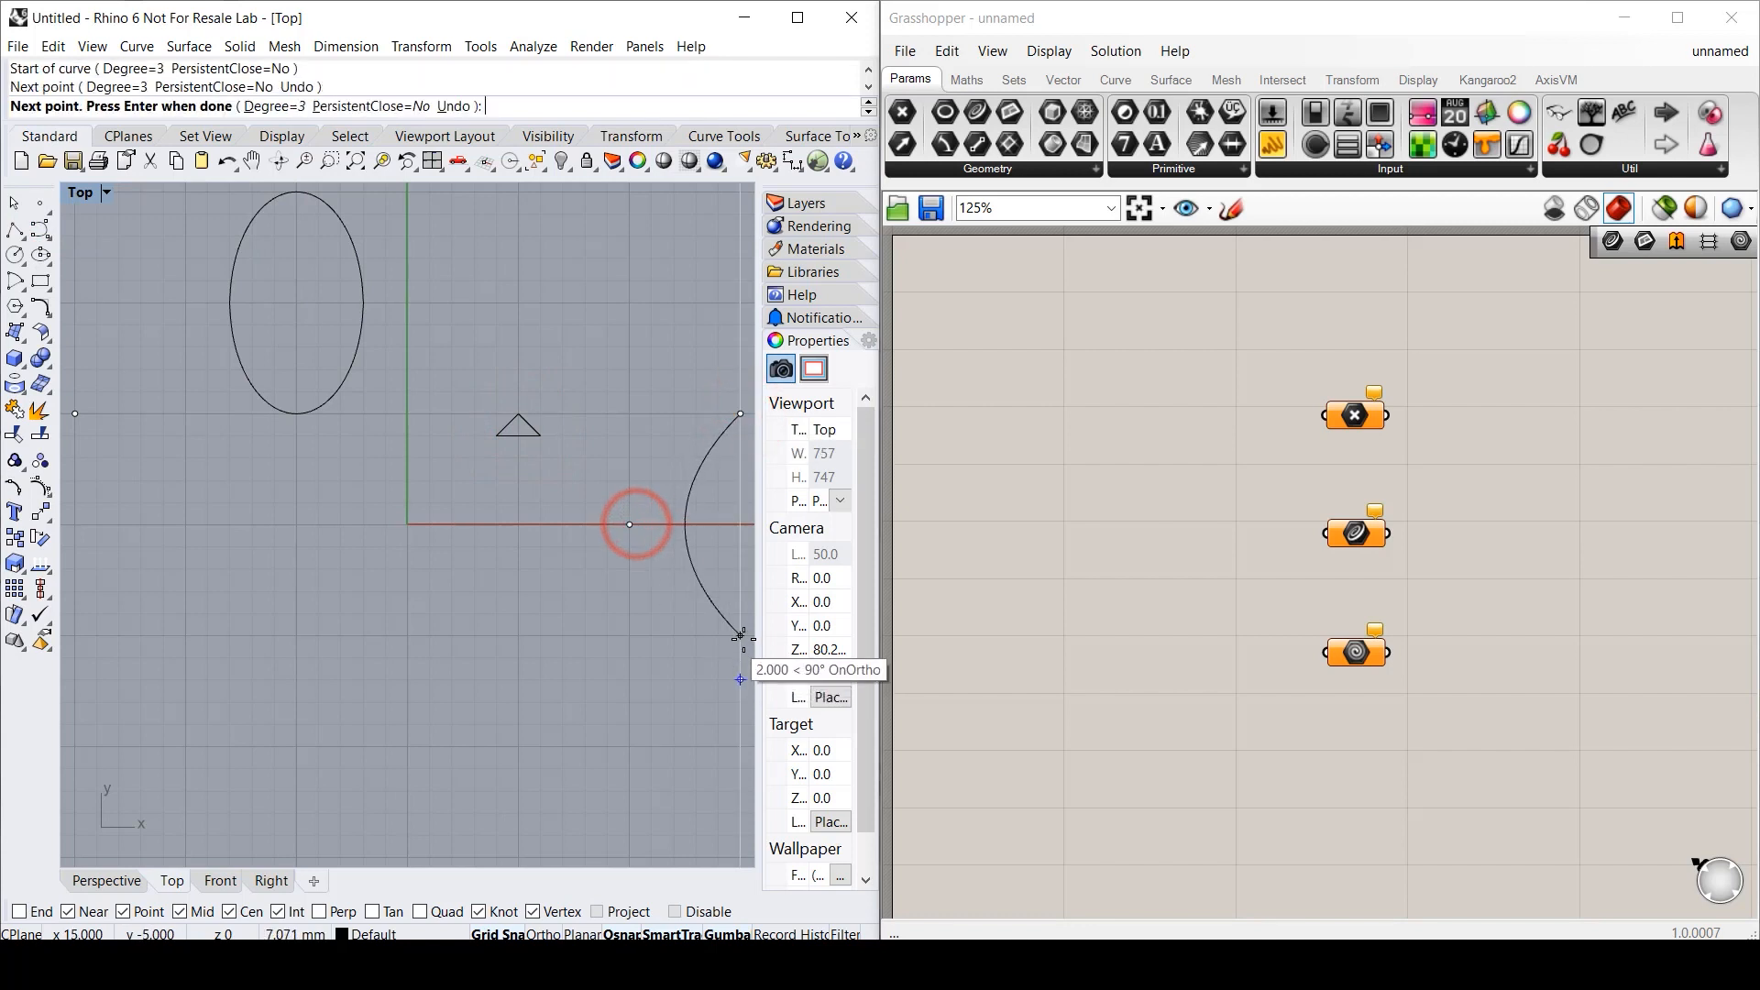
click(740, 636)
click(630, 747)
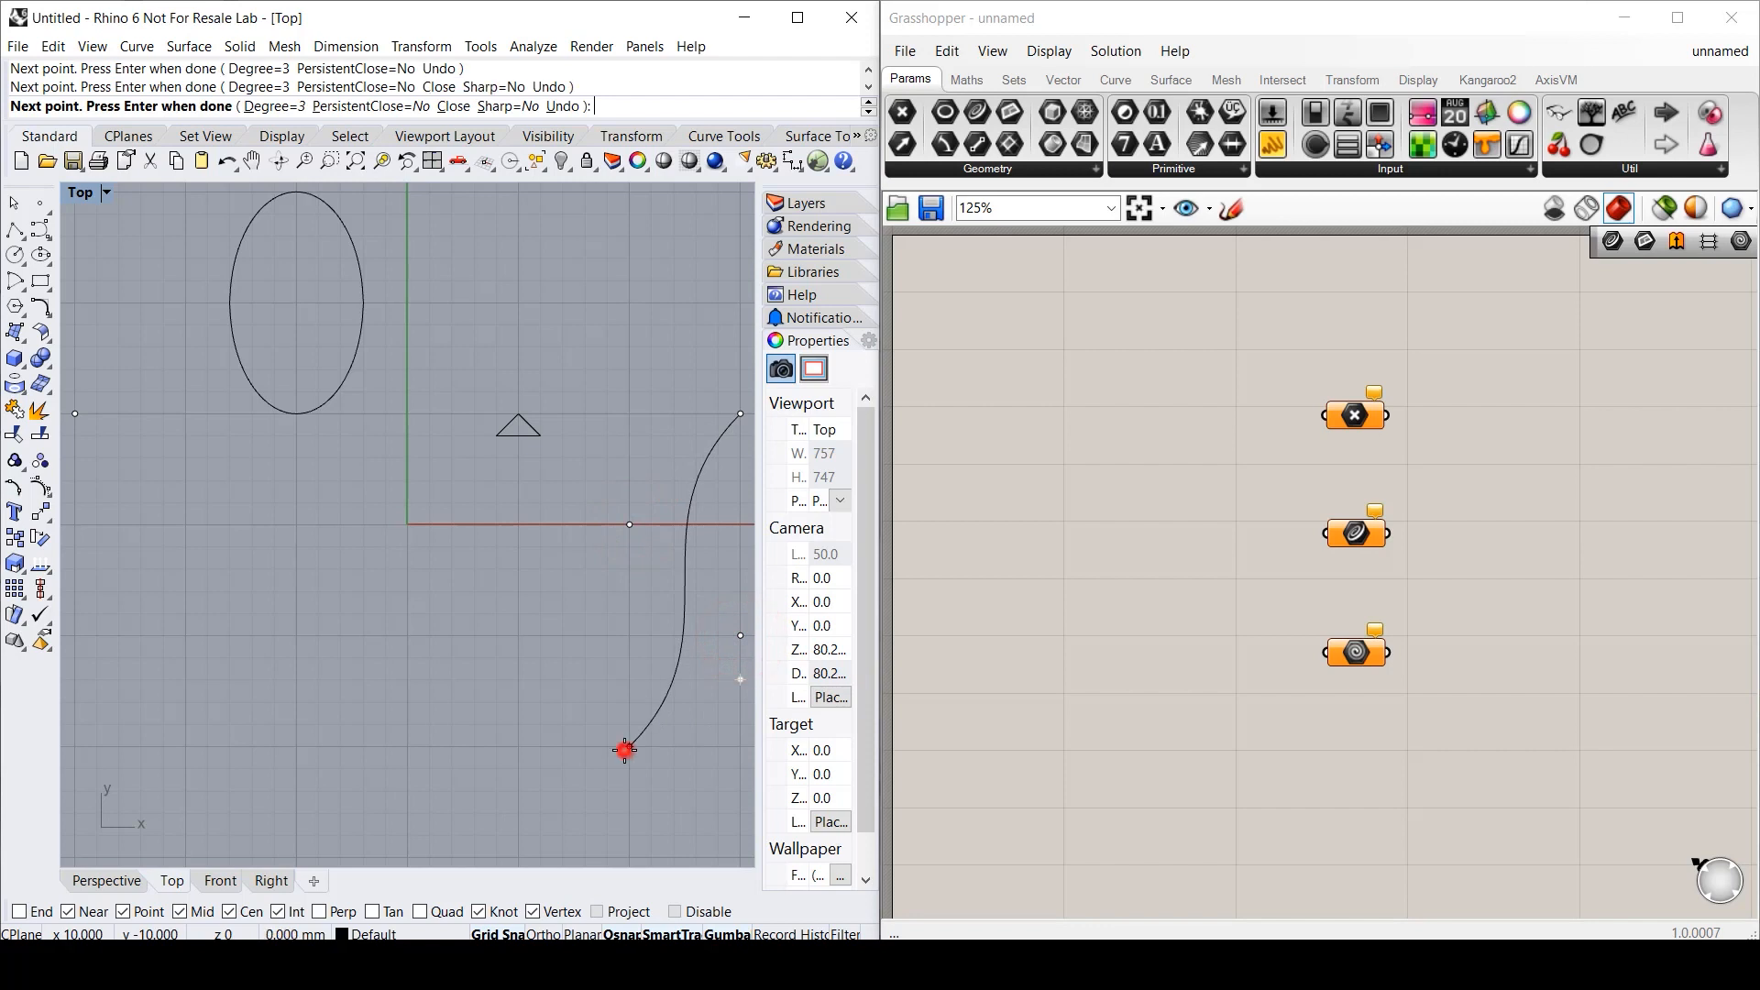
key(Return)
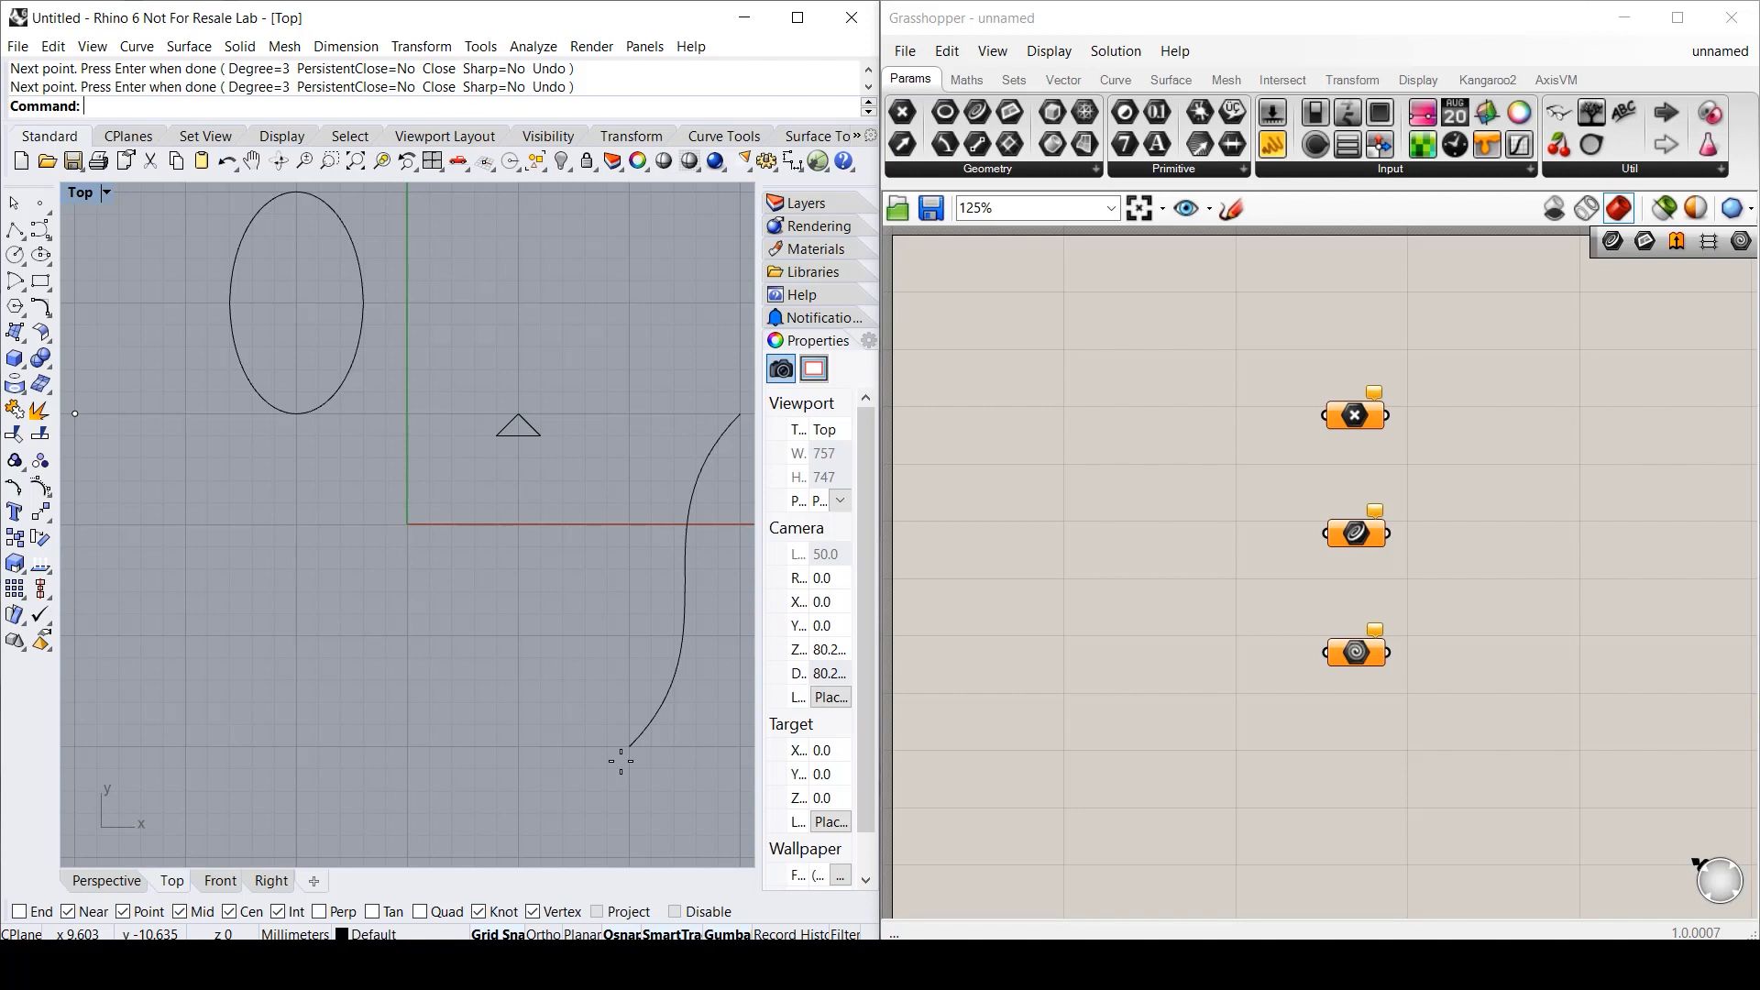
- Link the Point parameter to the Rhino point and the Curve parameter to the S-curve
right_click(1360, 418)
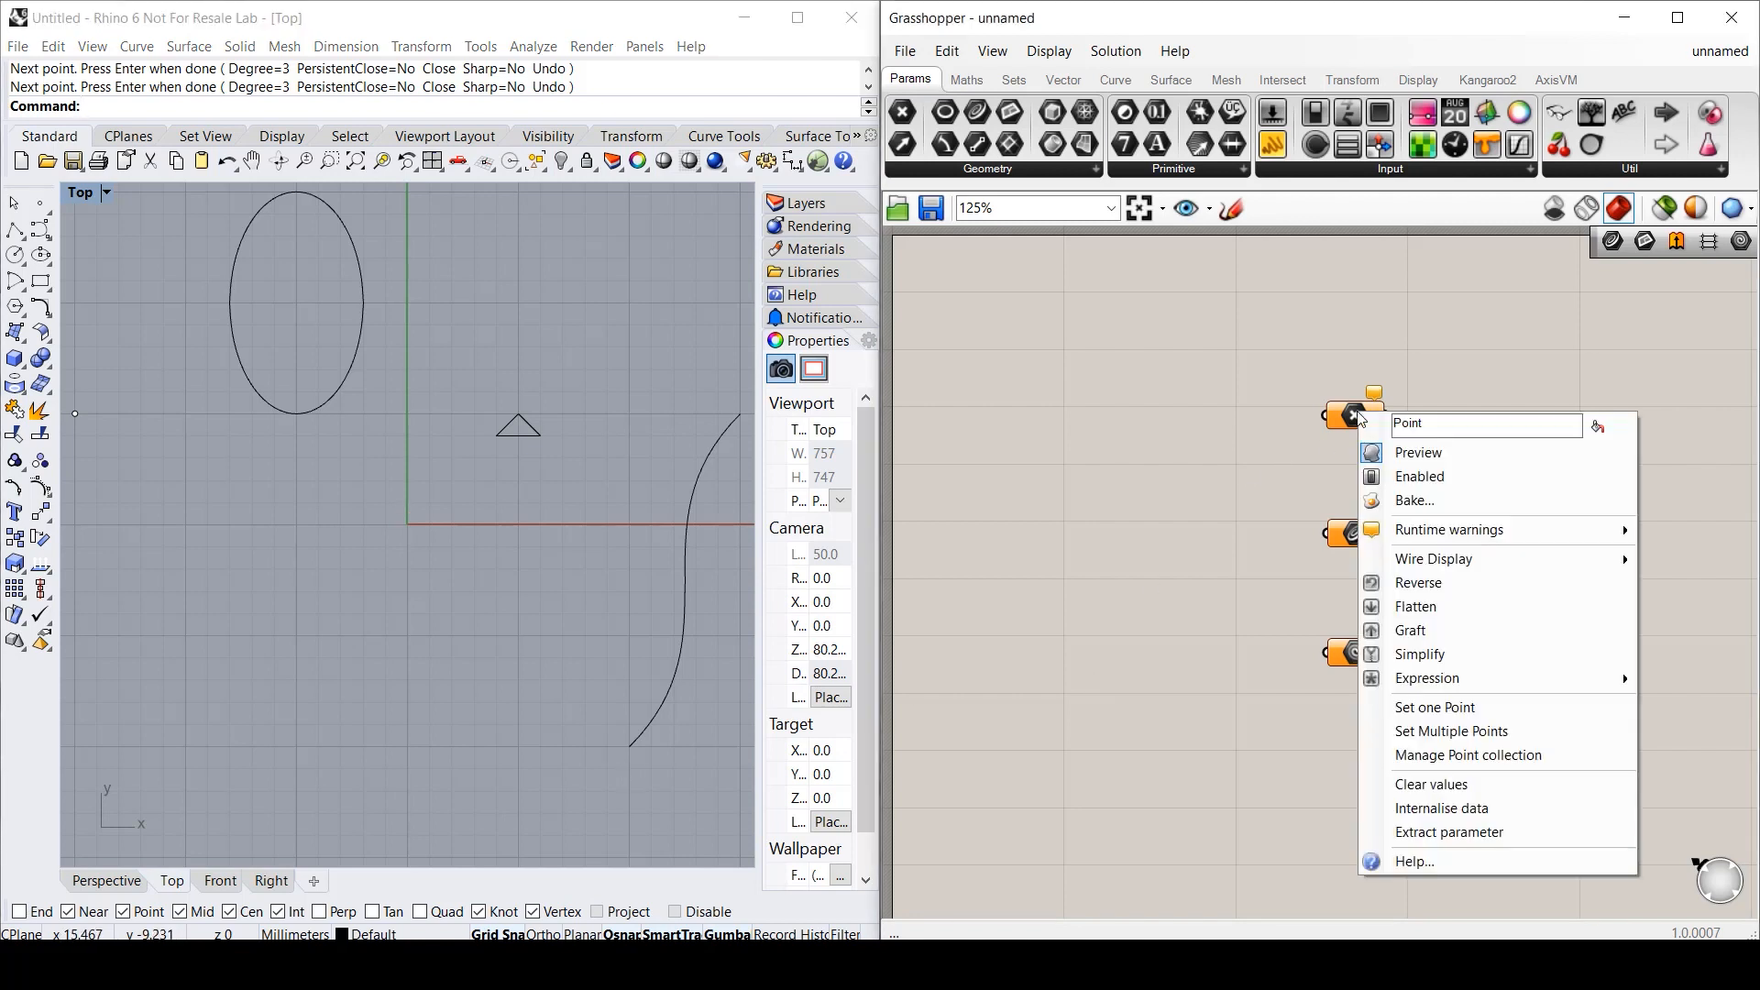
click(1415, 705)
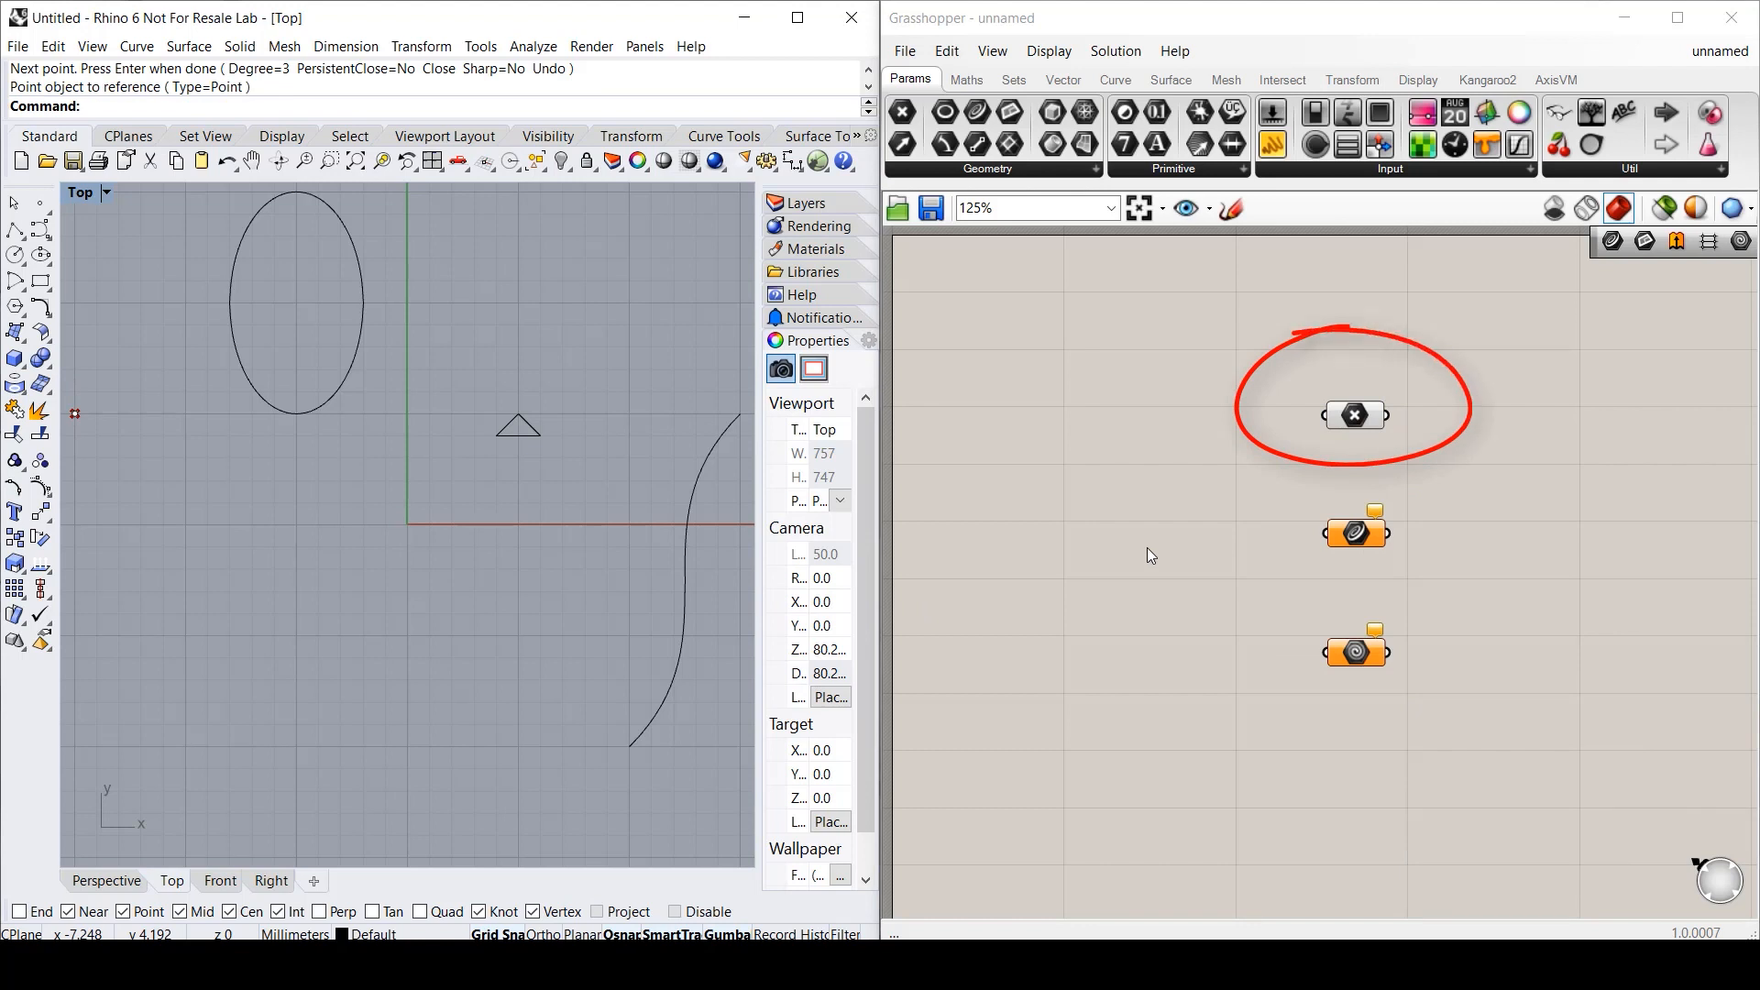
right_click(1362, 546)
click(1411, 773)
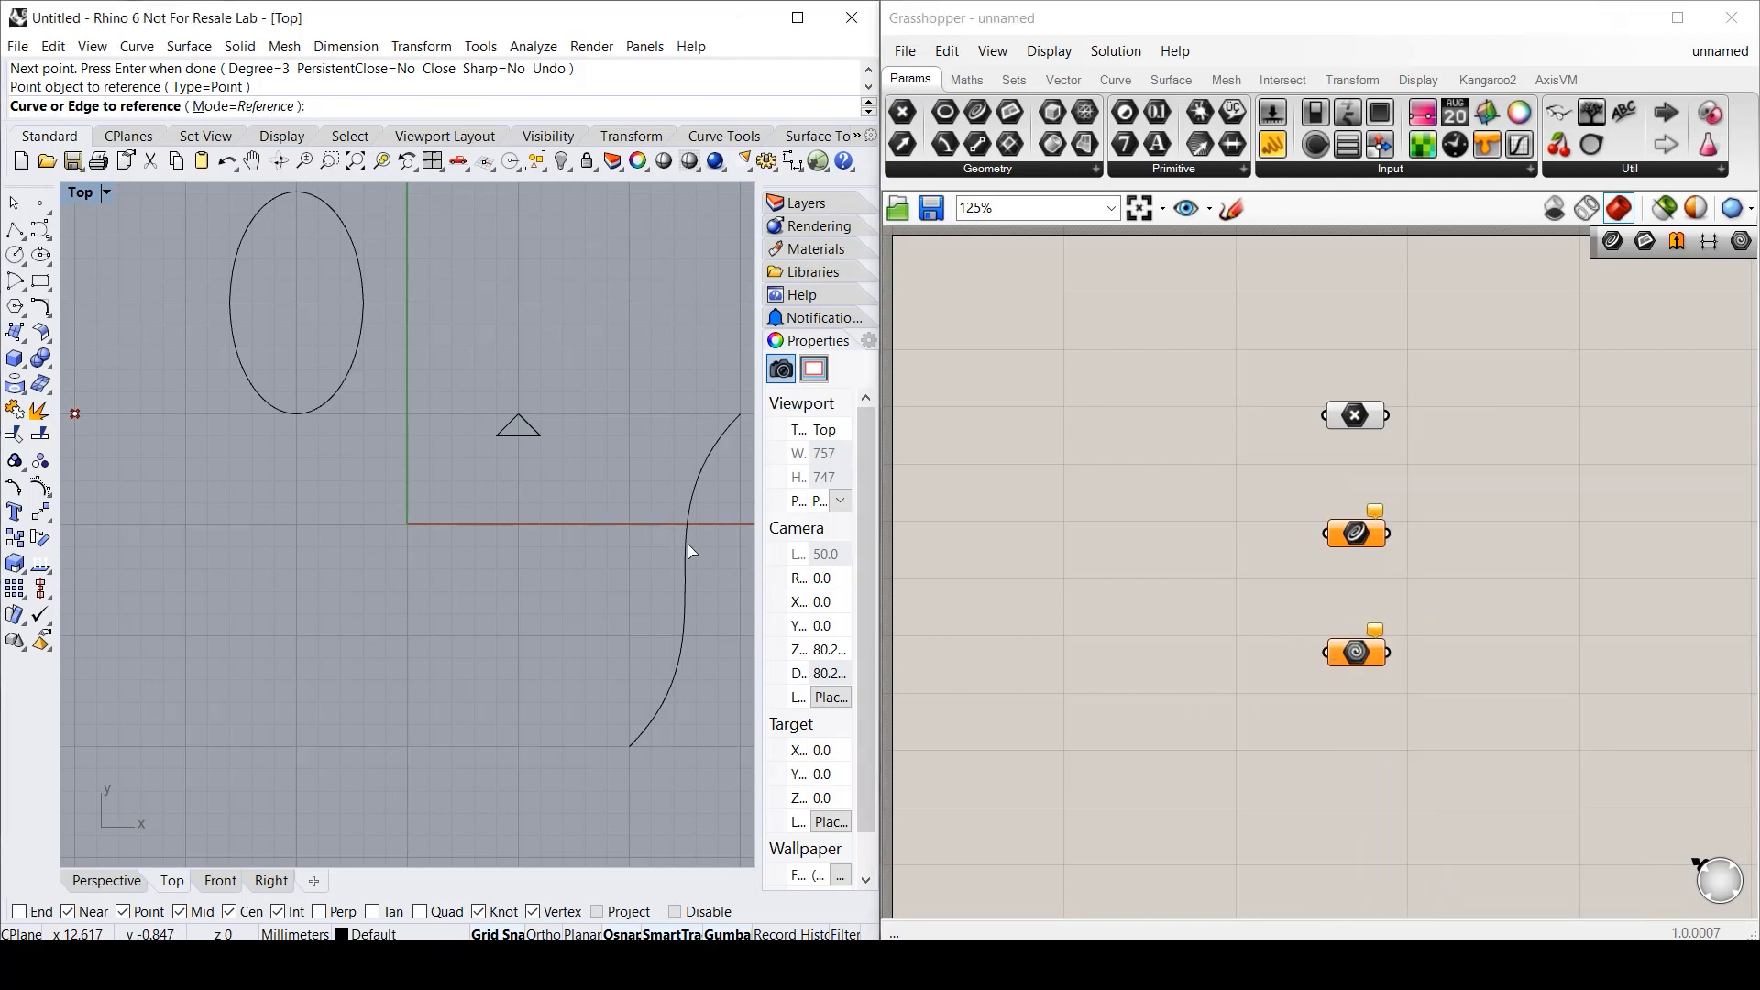
- Set multiple geometries on the Geometry parameter, picking the S-curve, triangle and ellipse
right_click(1356, 652)
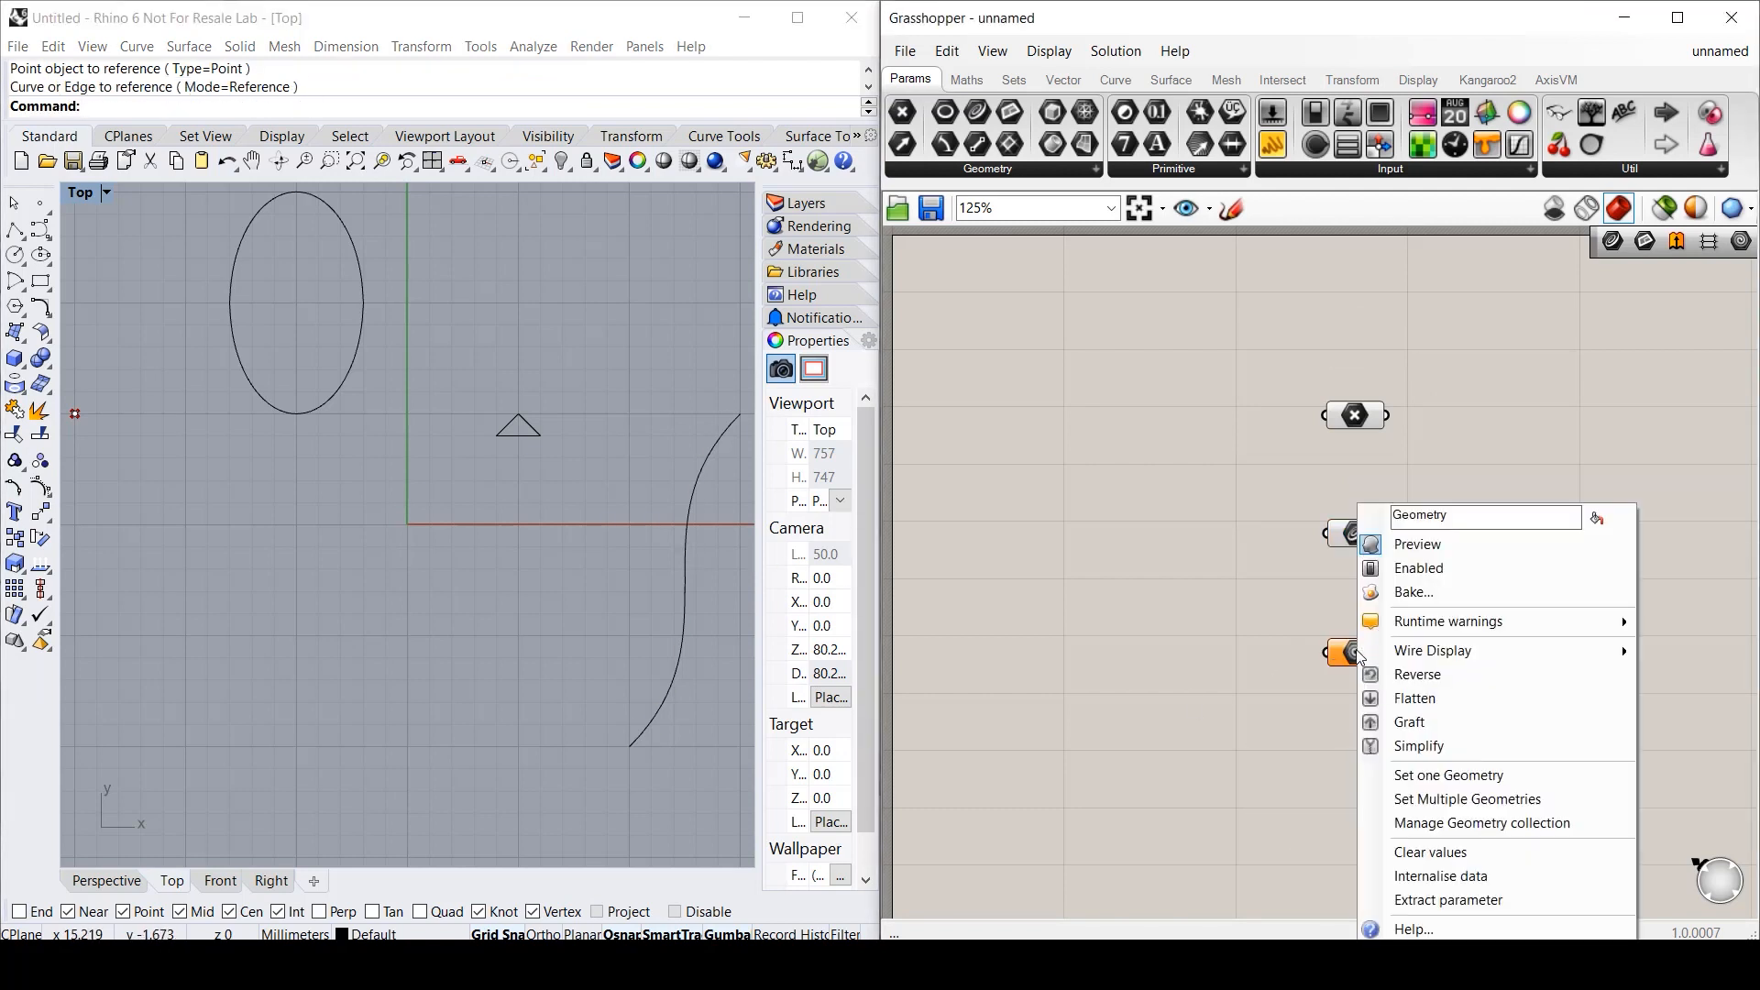
click(1467, 798)
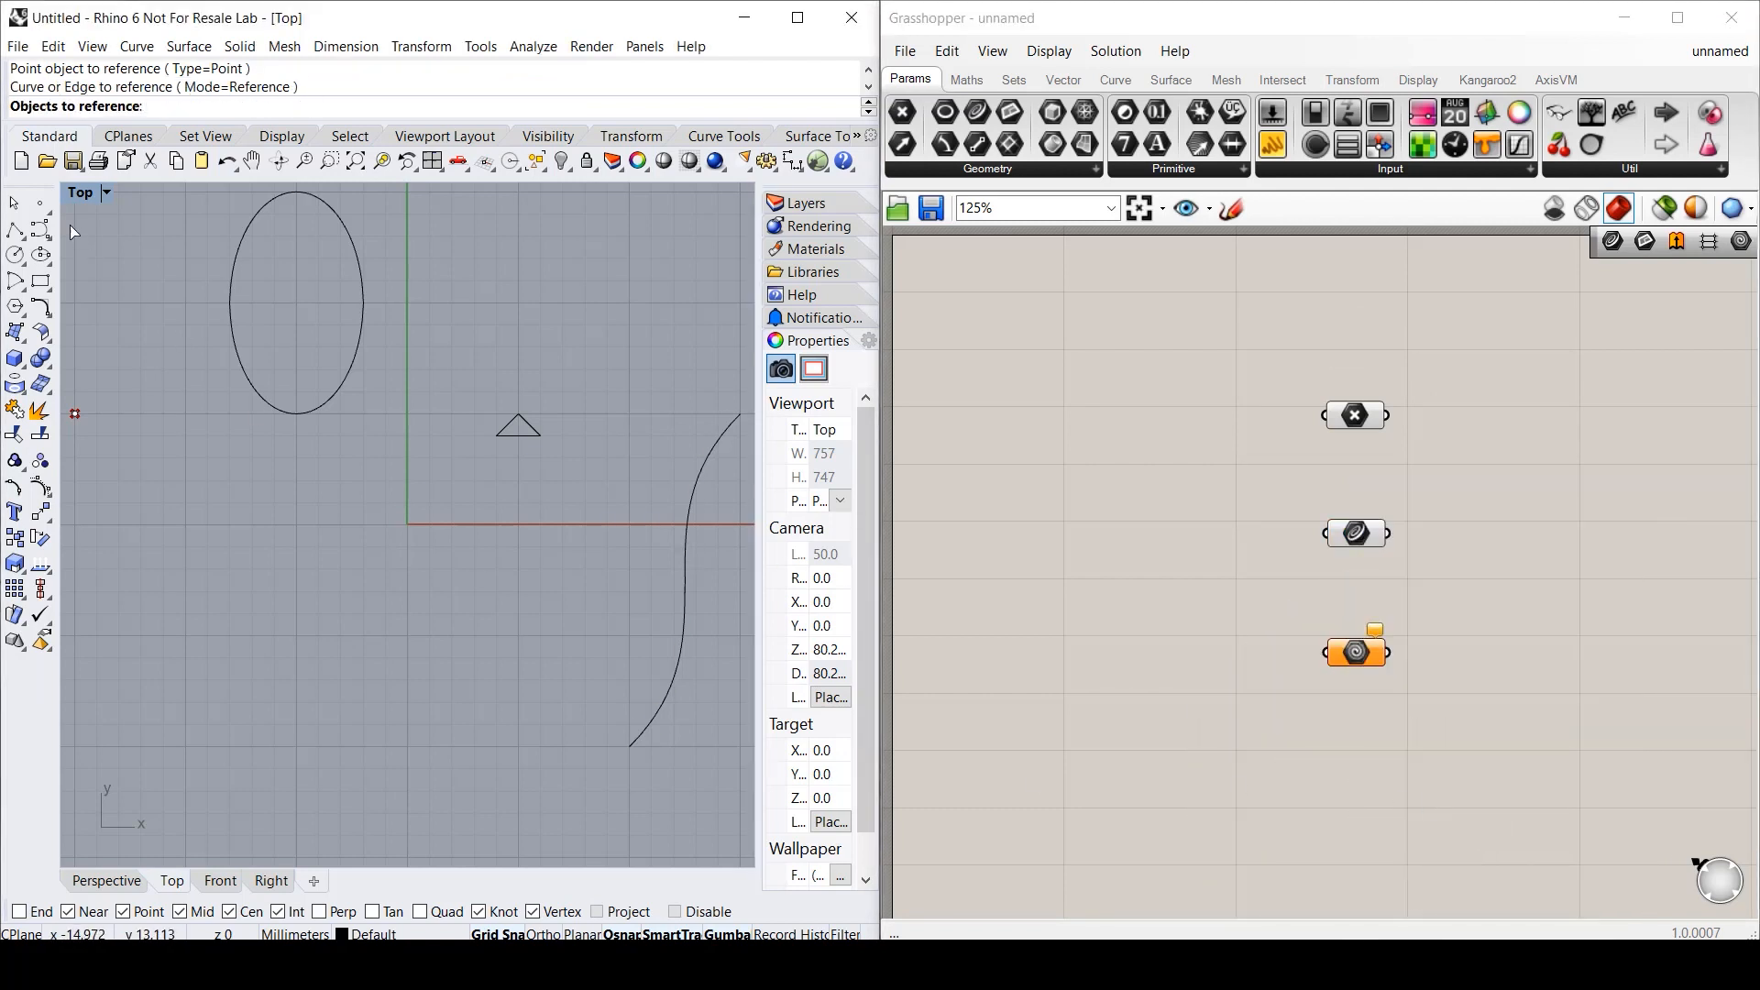
click(652, 717)
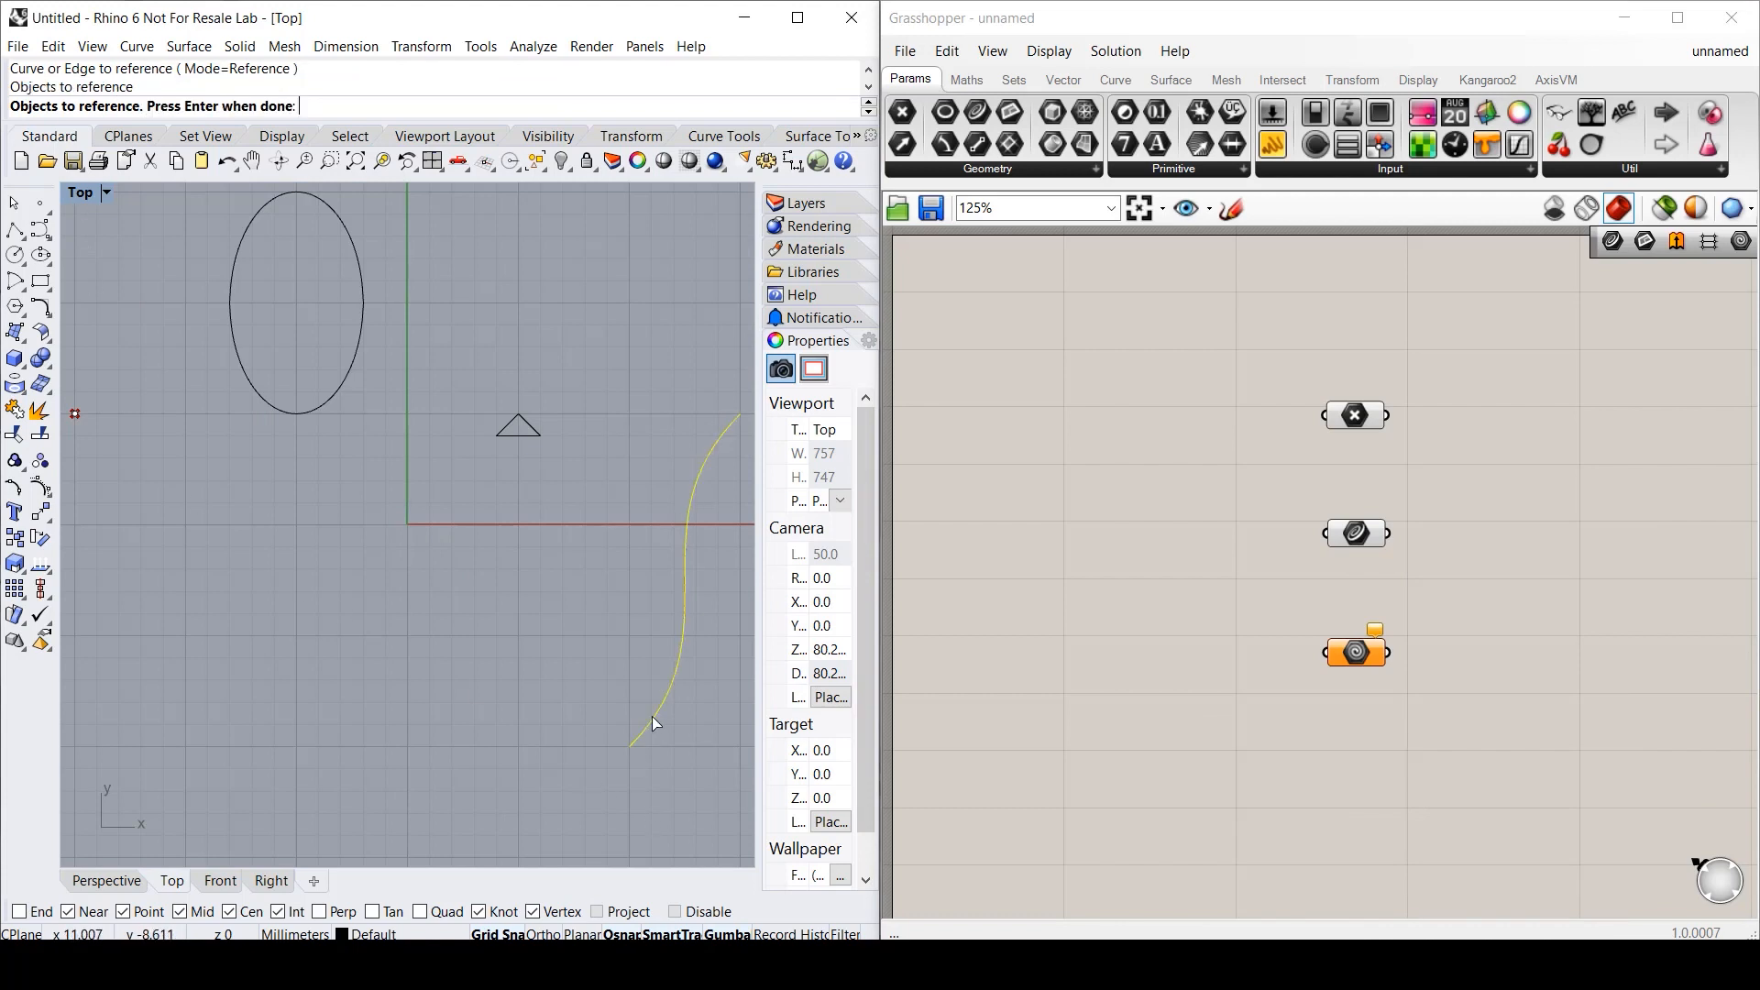
click(506, 437)
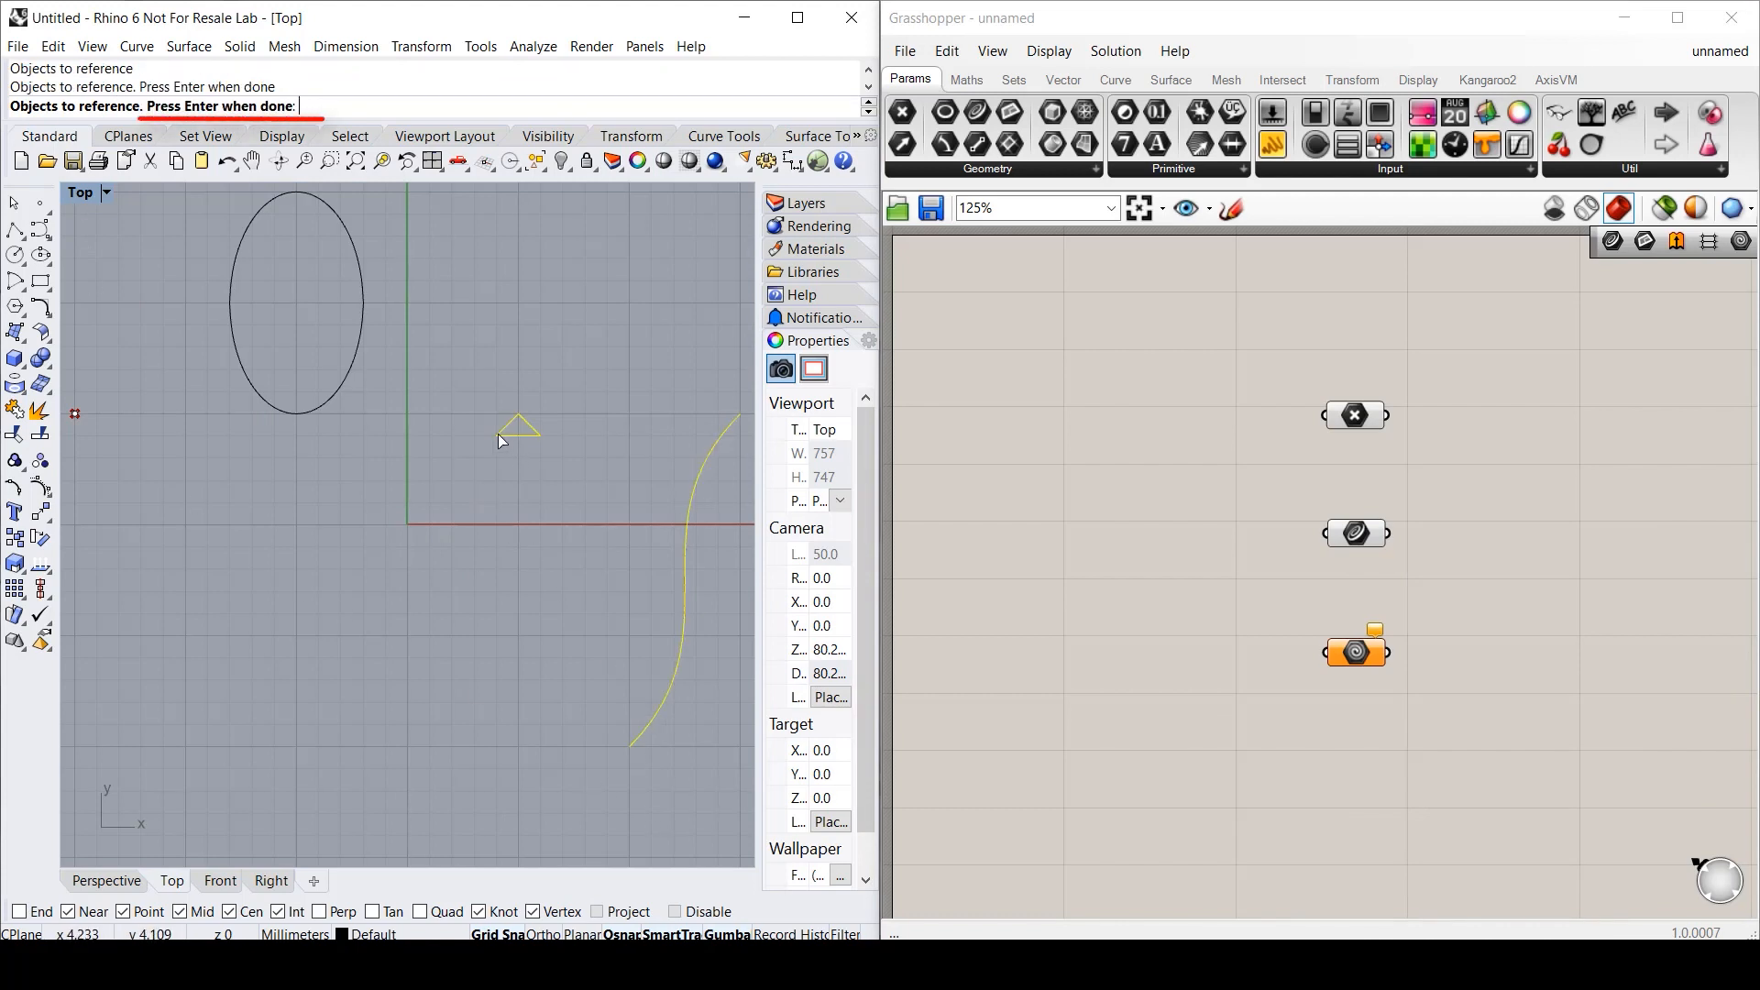
click(330, 404)
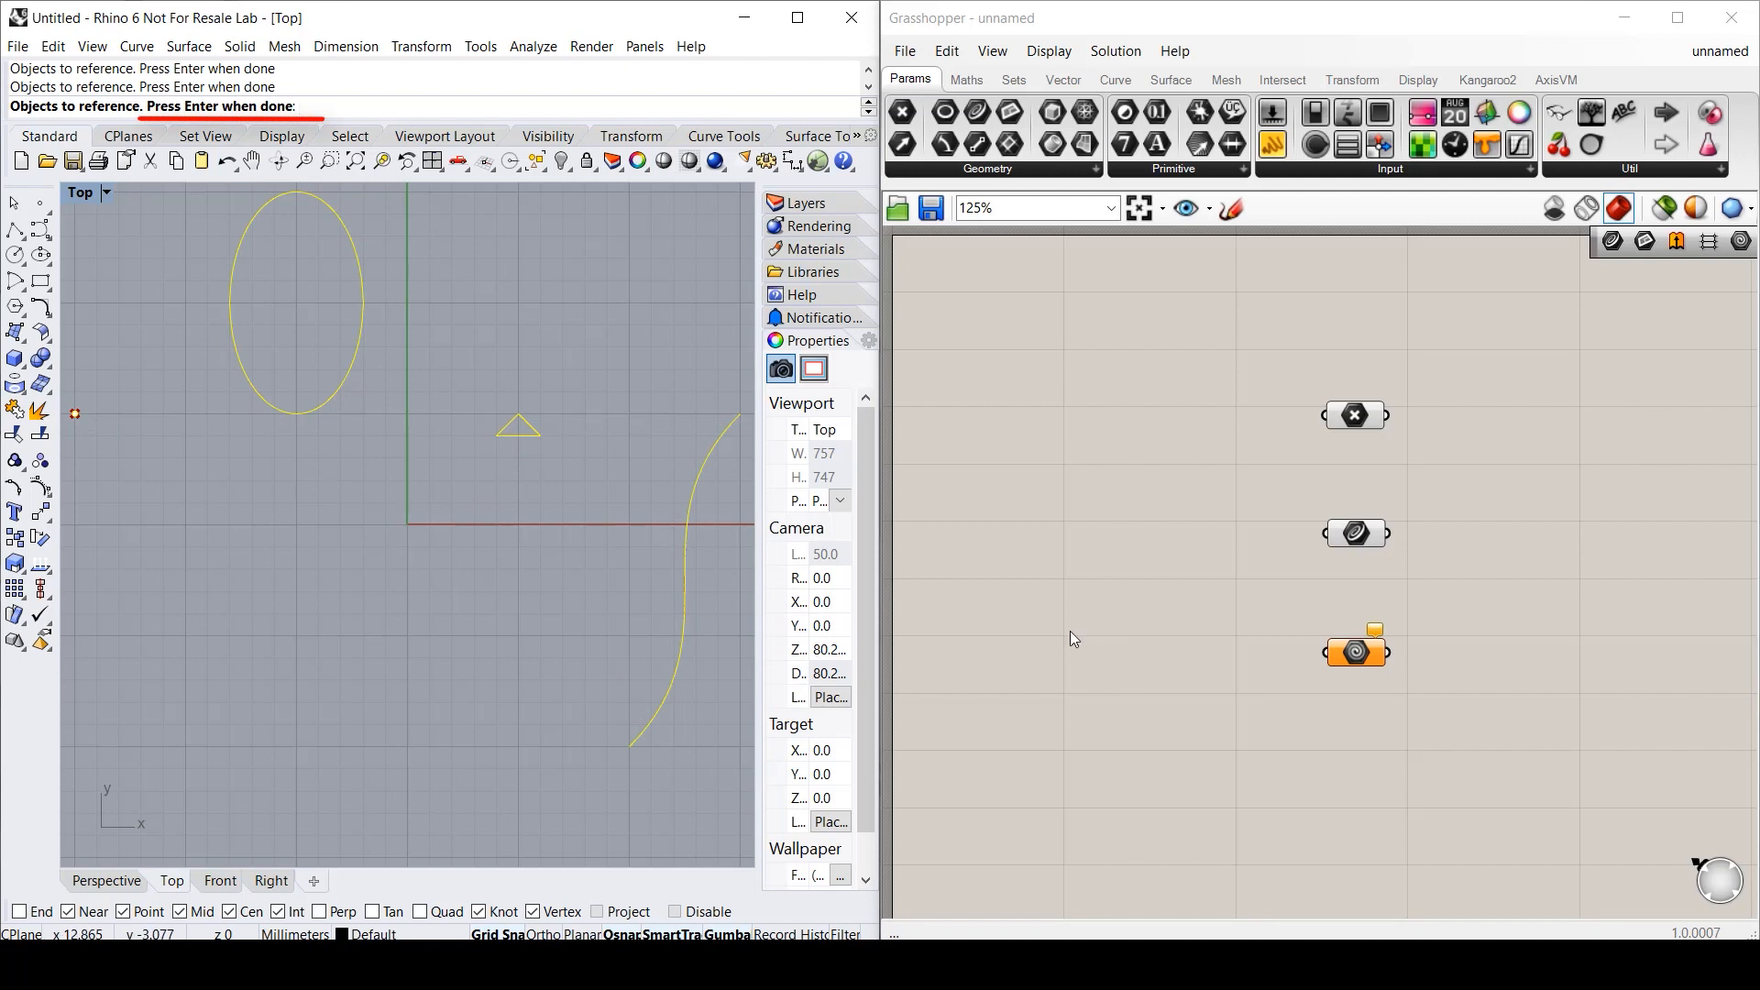
- Finish referencing, then select the Point, Curve and Geometry parameters to check their highlighted Rhino objects
key(Return)
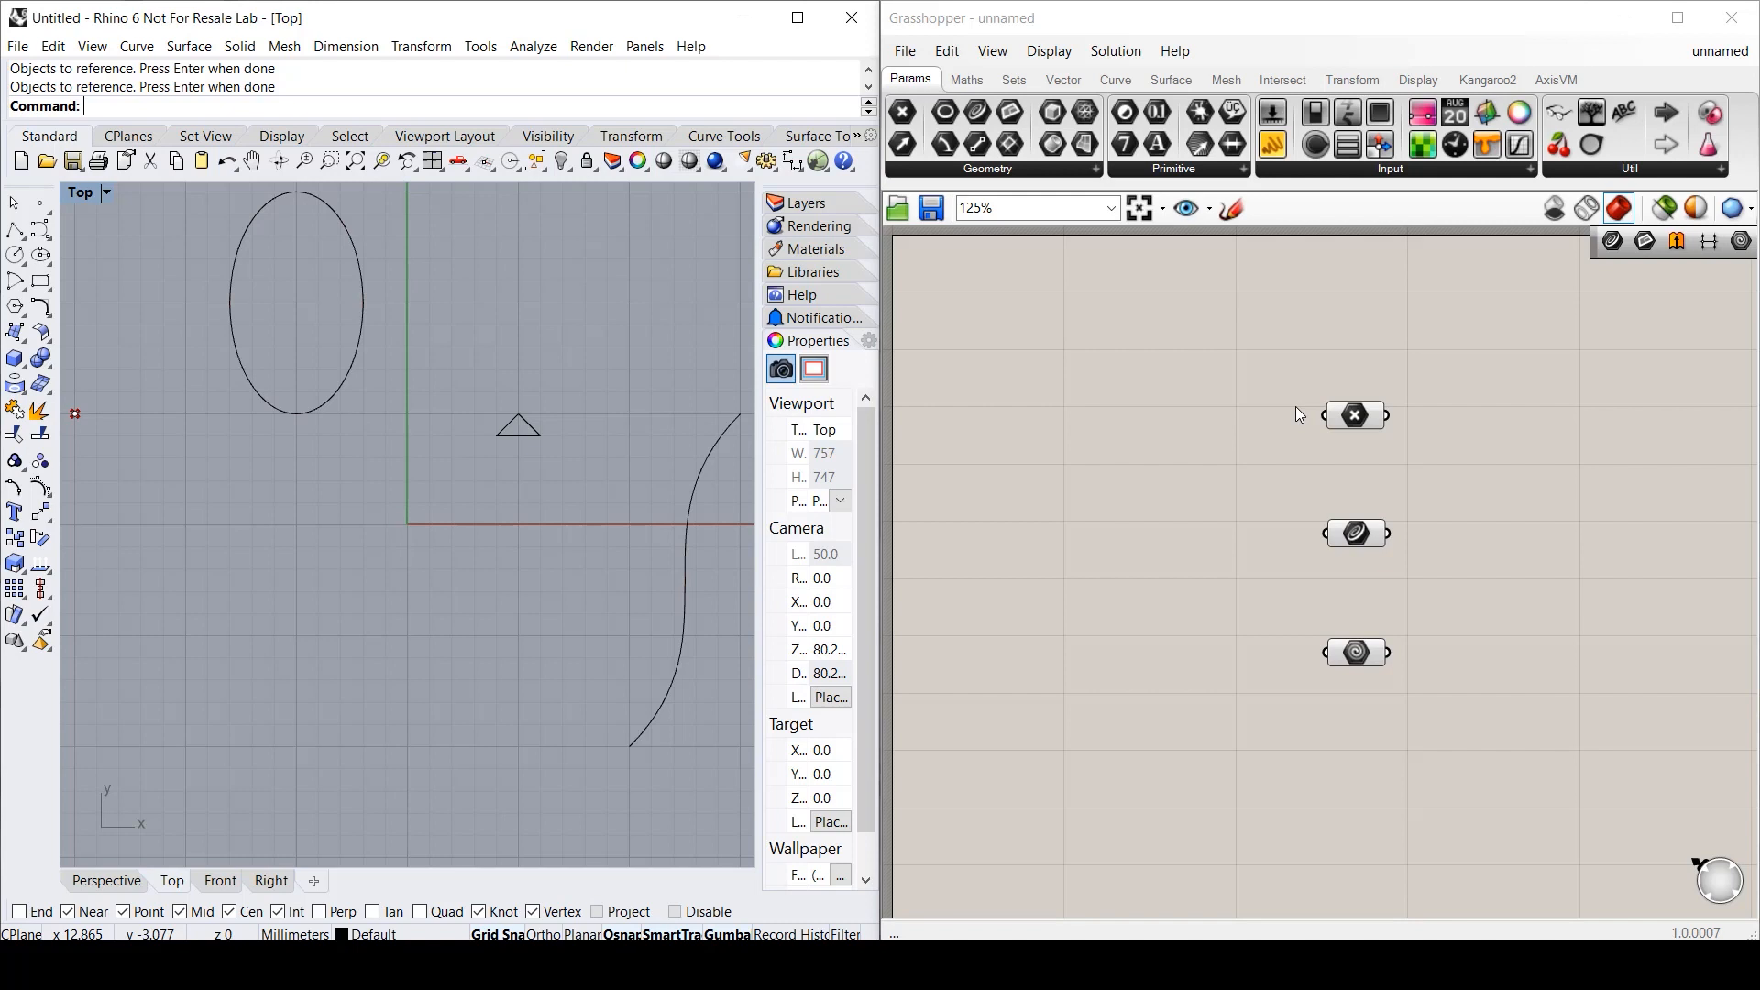
click(1356, 414)
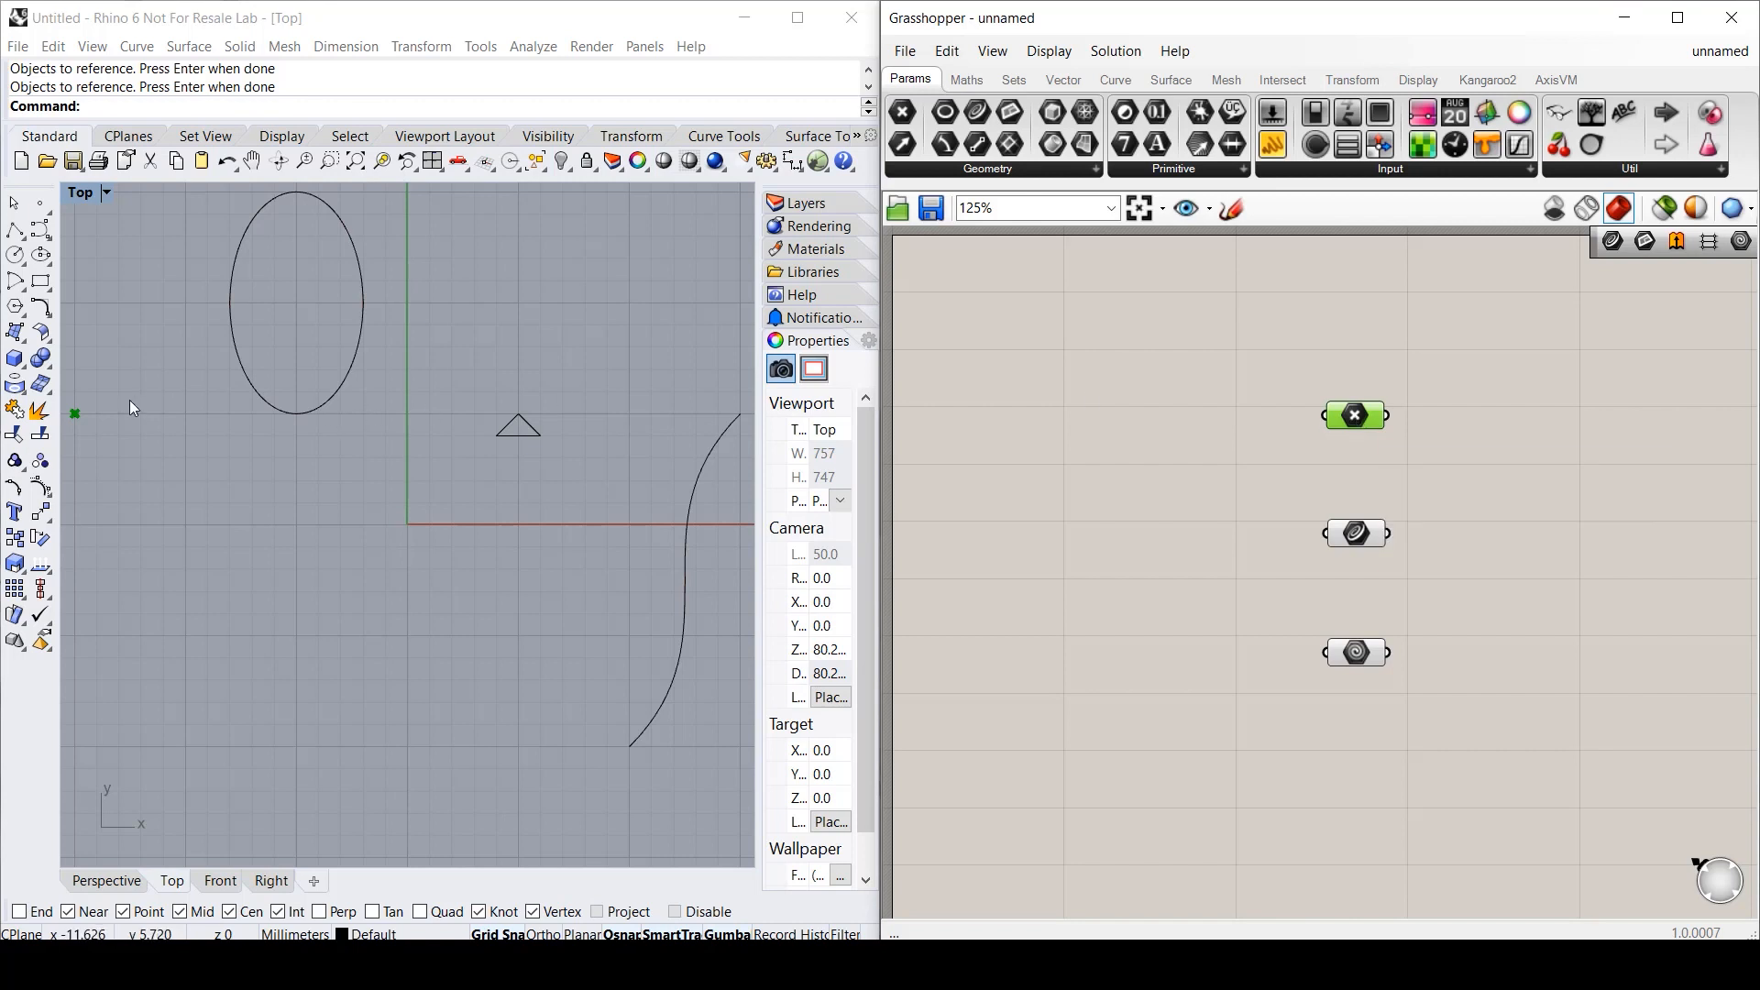
click(1372, 540)
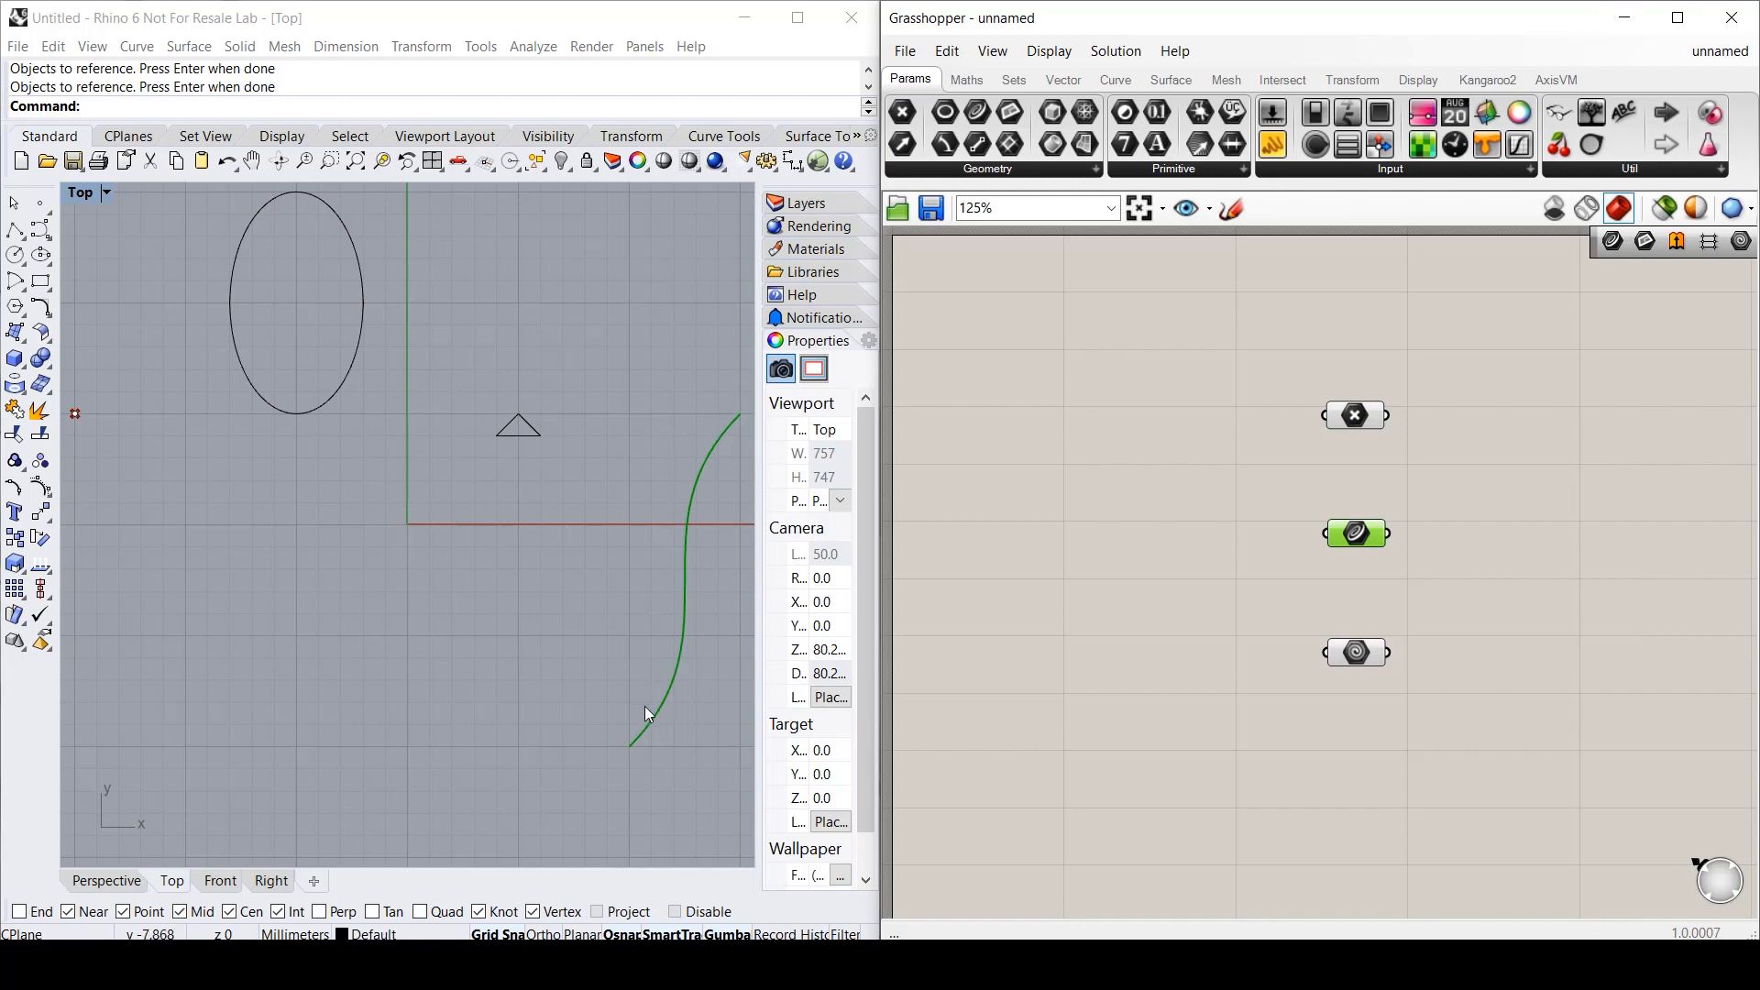
click(1355, 653)
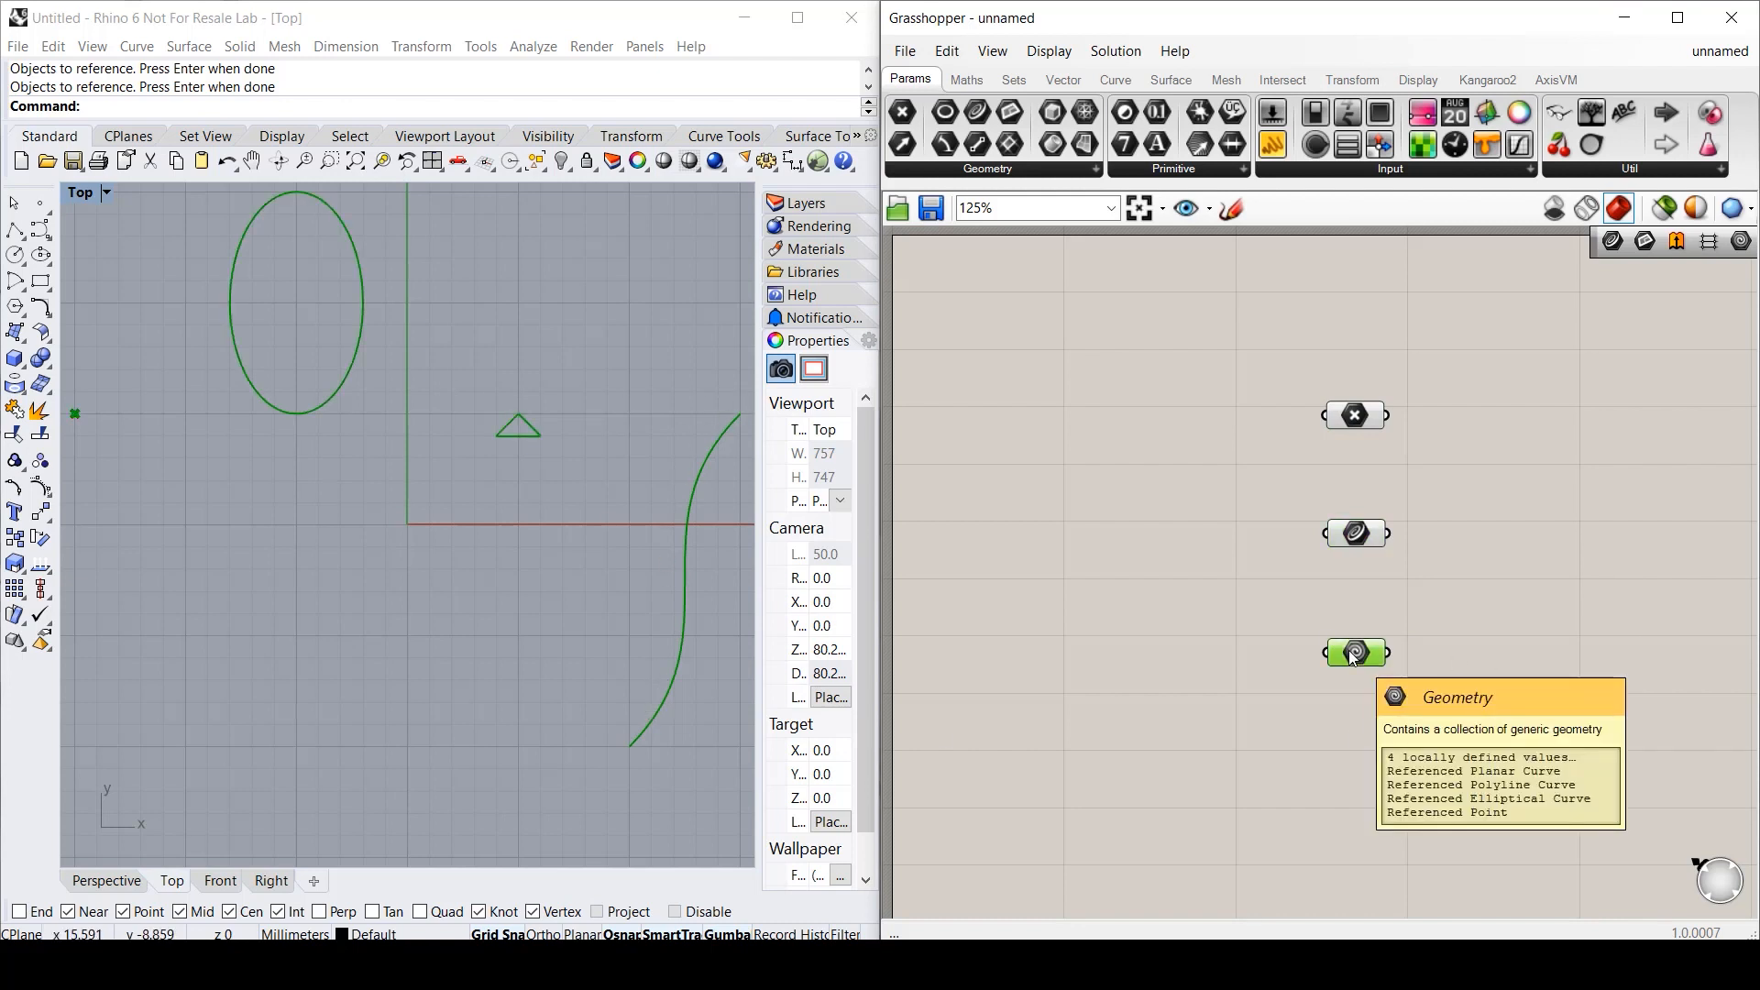
click(1355, 716)
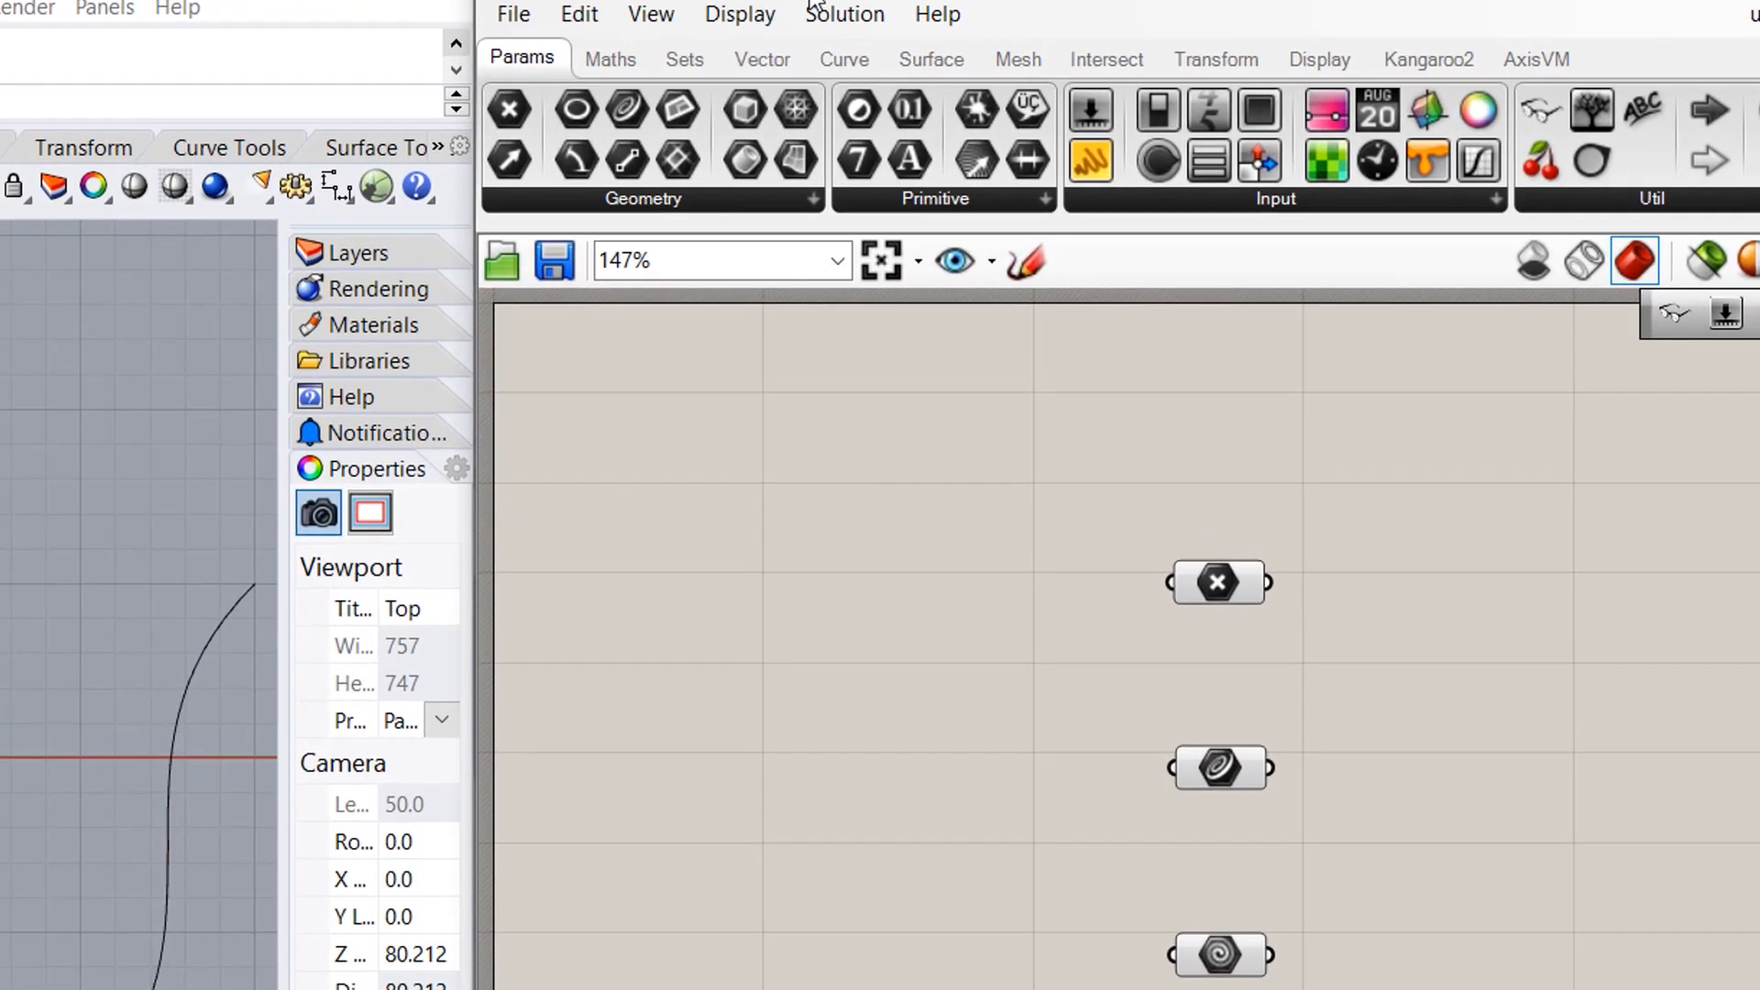
- Place a Series component from the Sets tab's Sequence list below the parameters
click(905, 72)
click(996, 190)
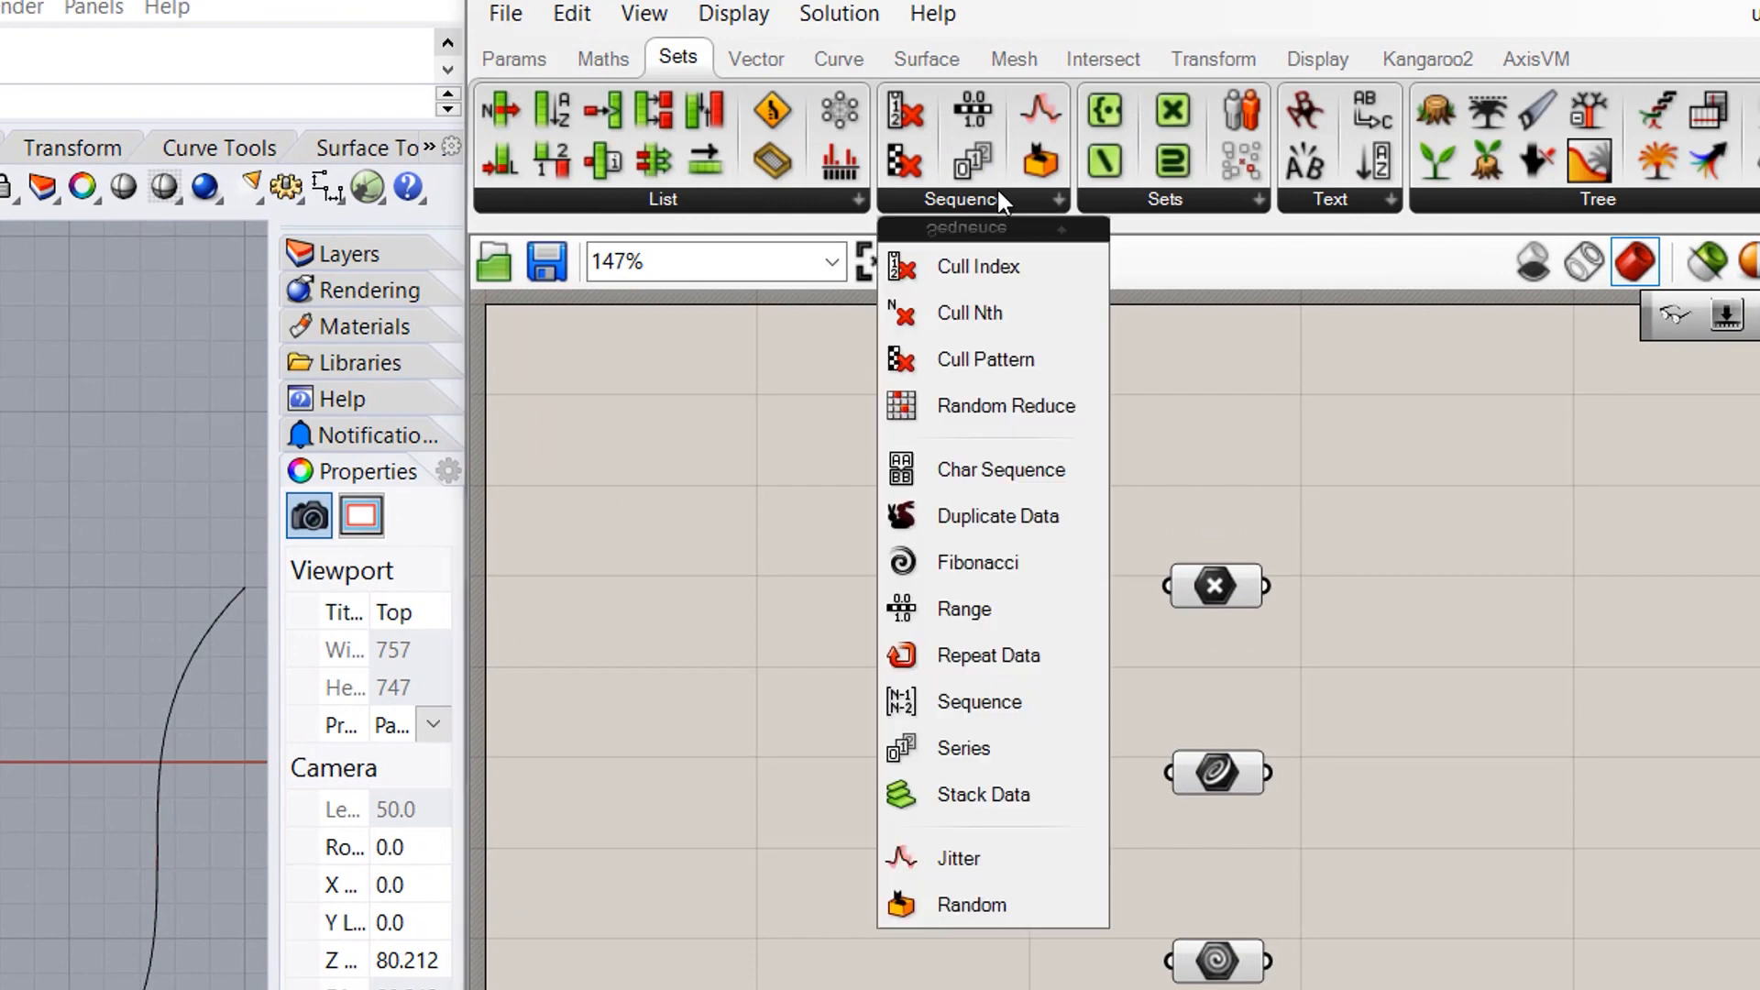
click(937, 744)
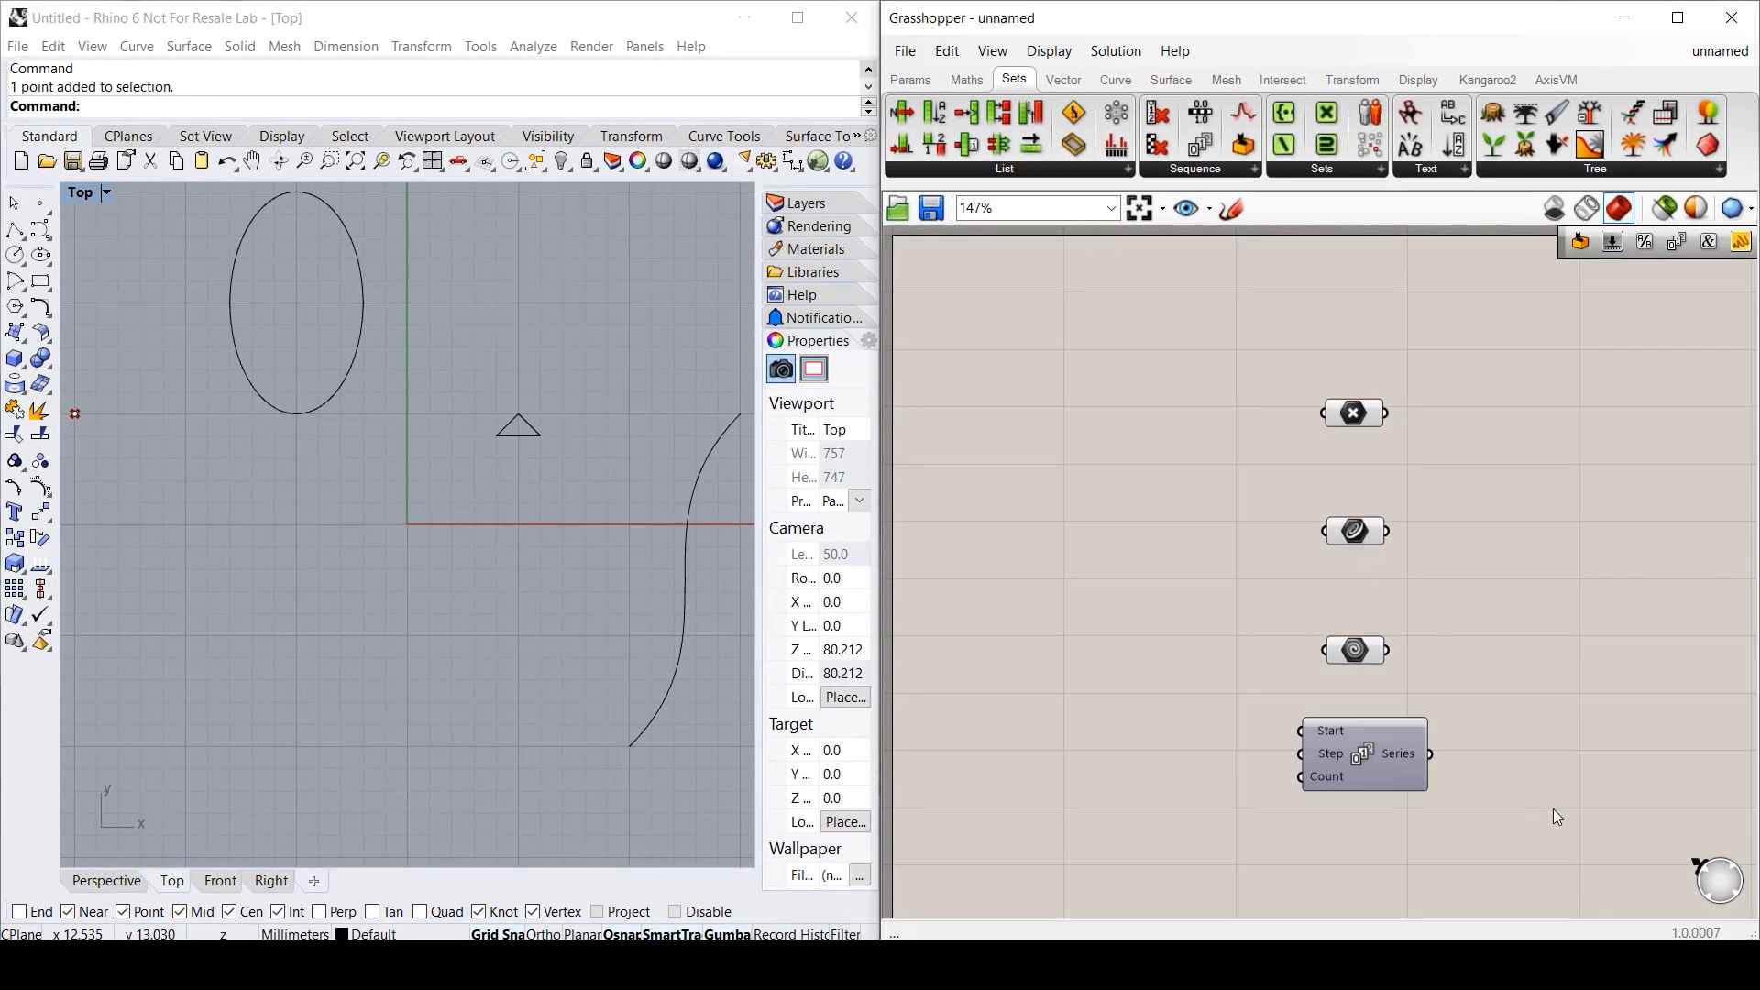
mouse_move(1395, 752)
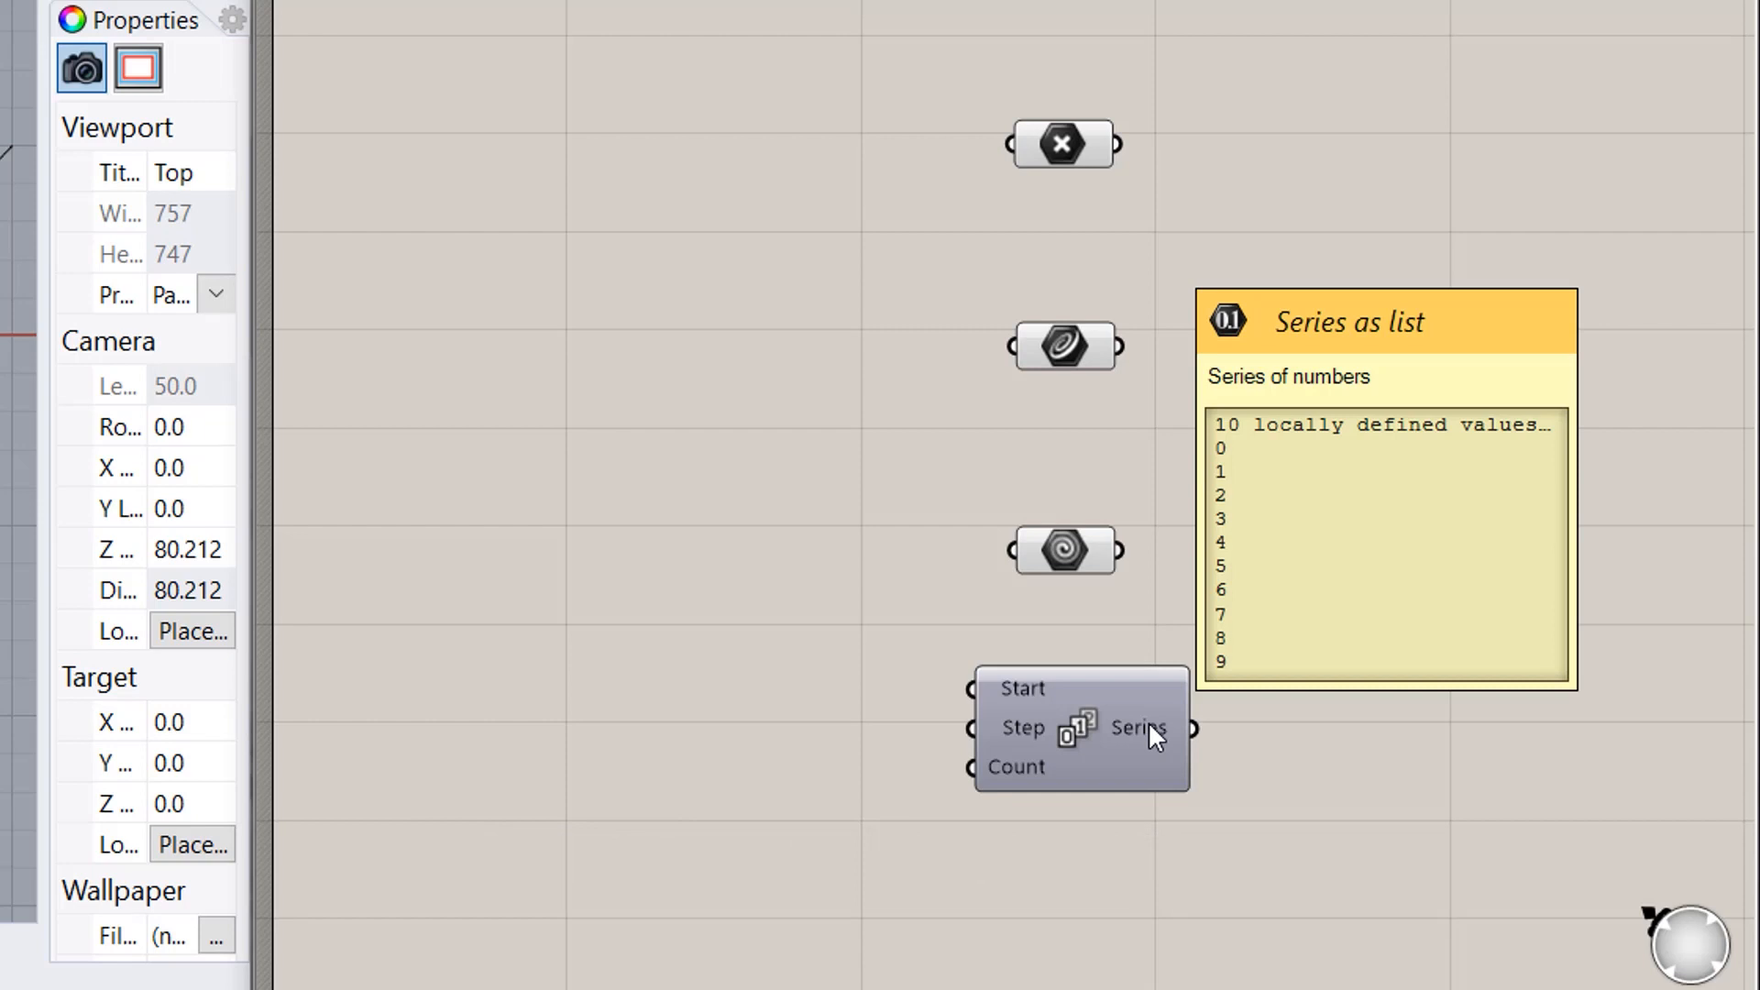
- Add a Panel via the 'panel' search beside the Series component and clear its name
click(1344, 717)
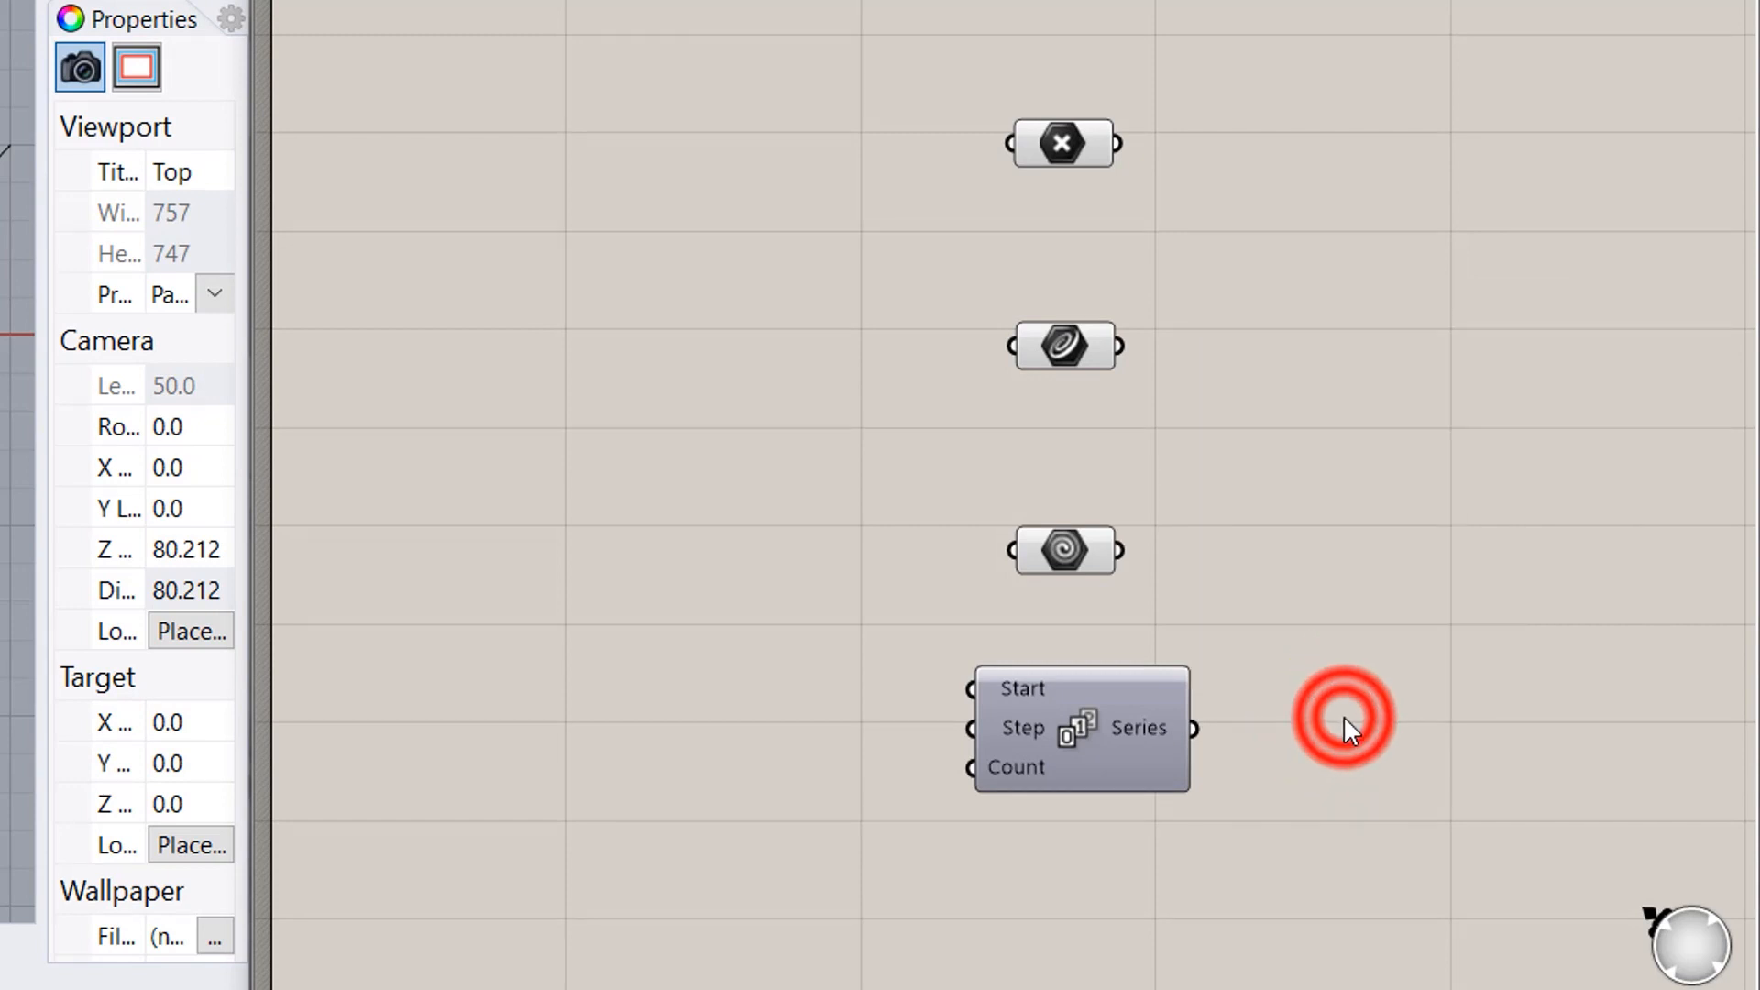
text(panel)
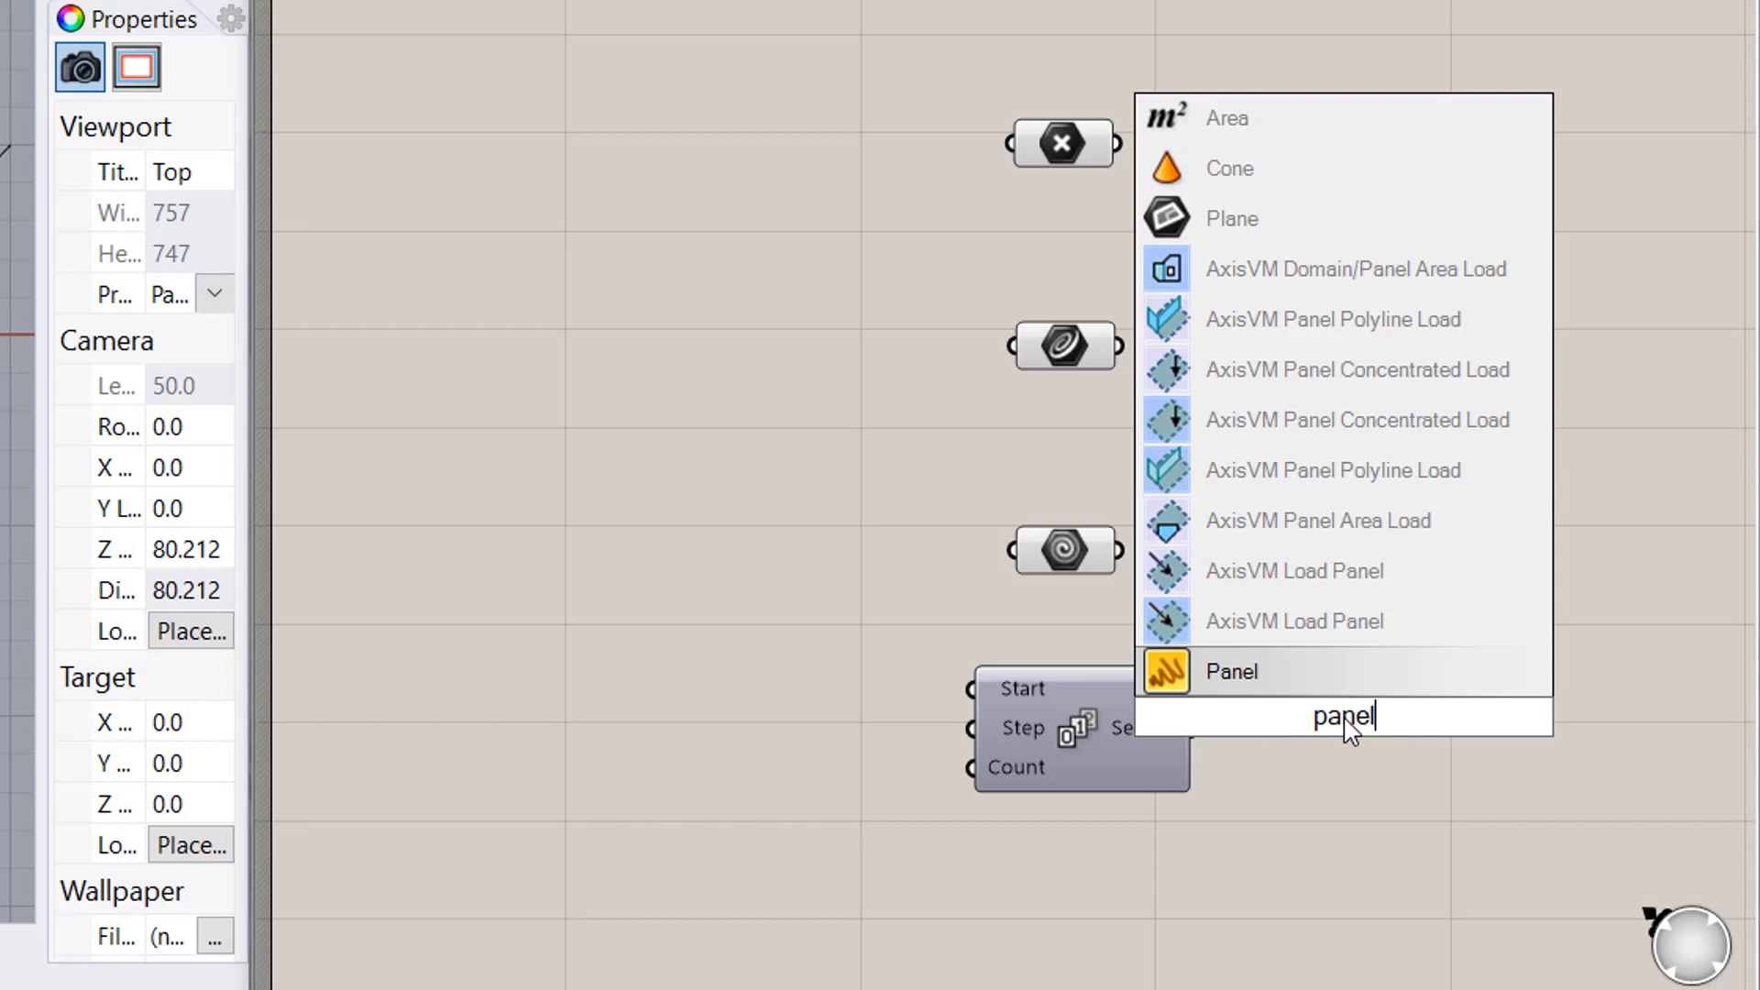
key(Return)
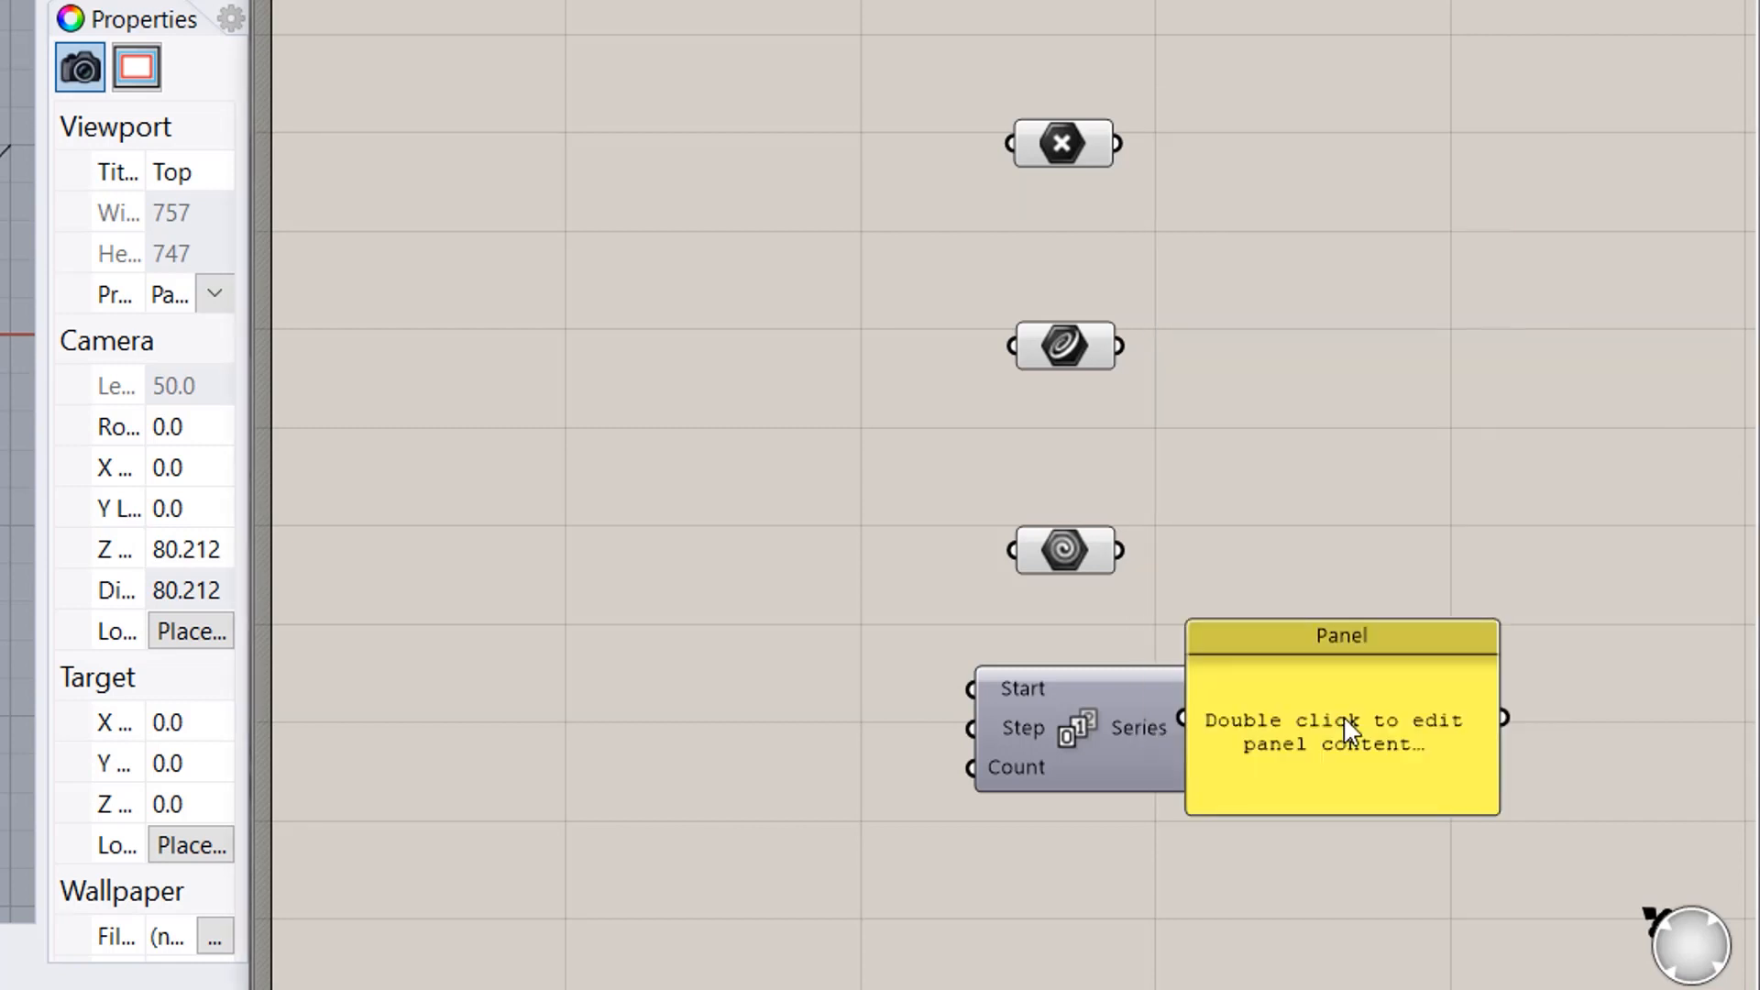
click(1351, 717)
drag(1352, 721, 1421, 731)
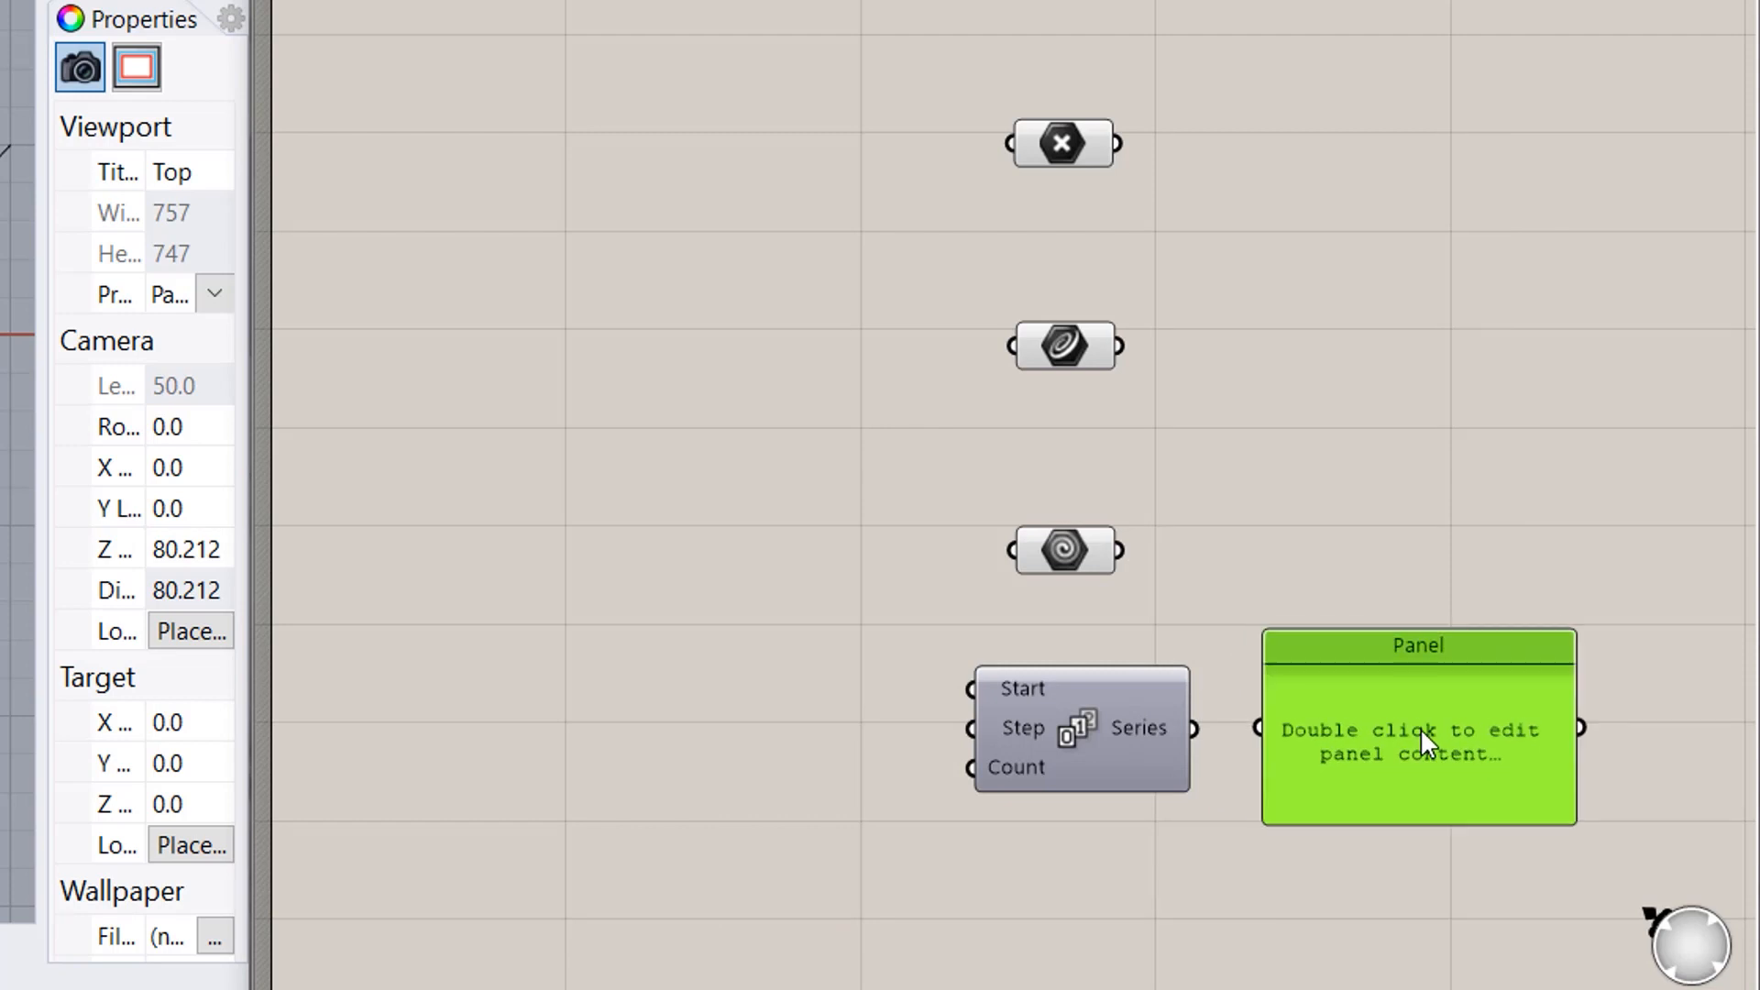
right_click(1383, 733)
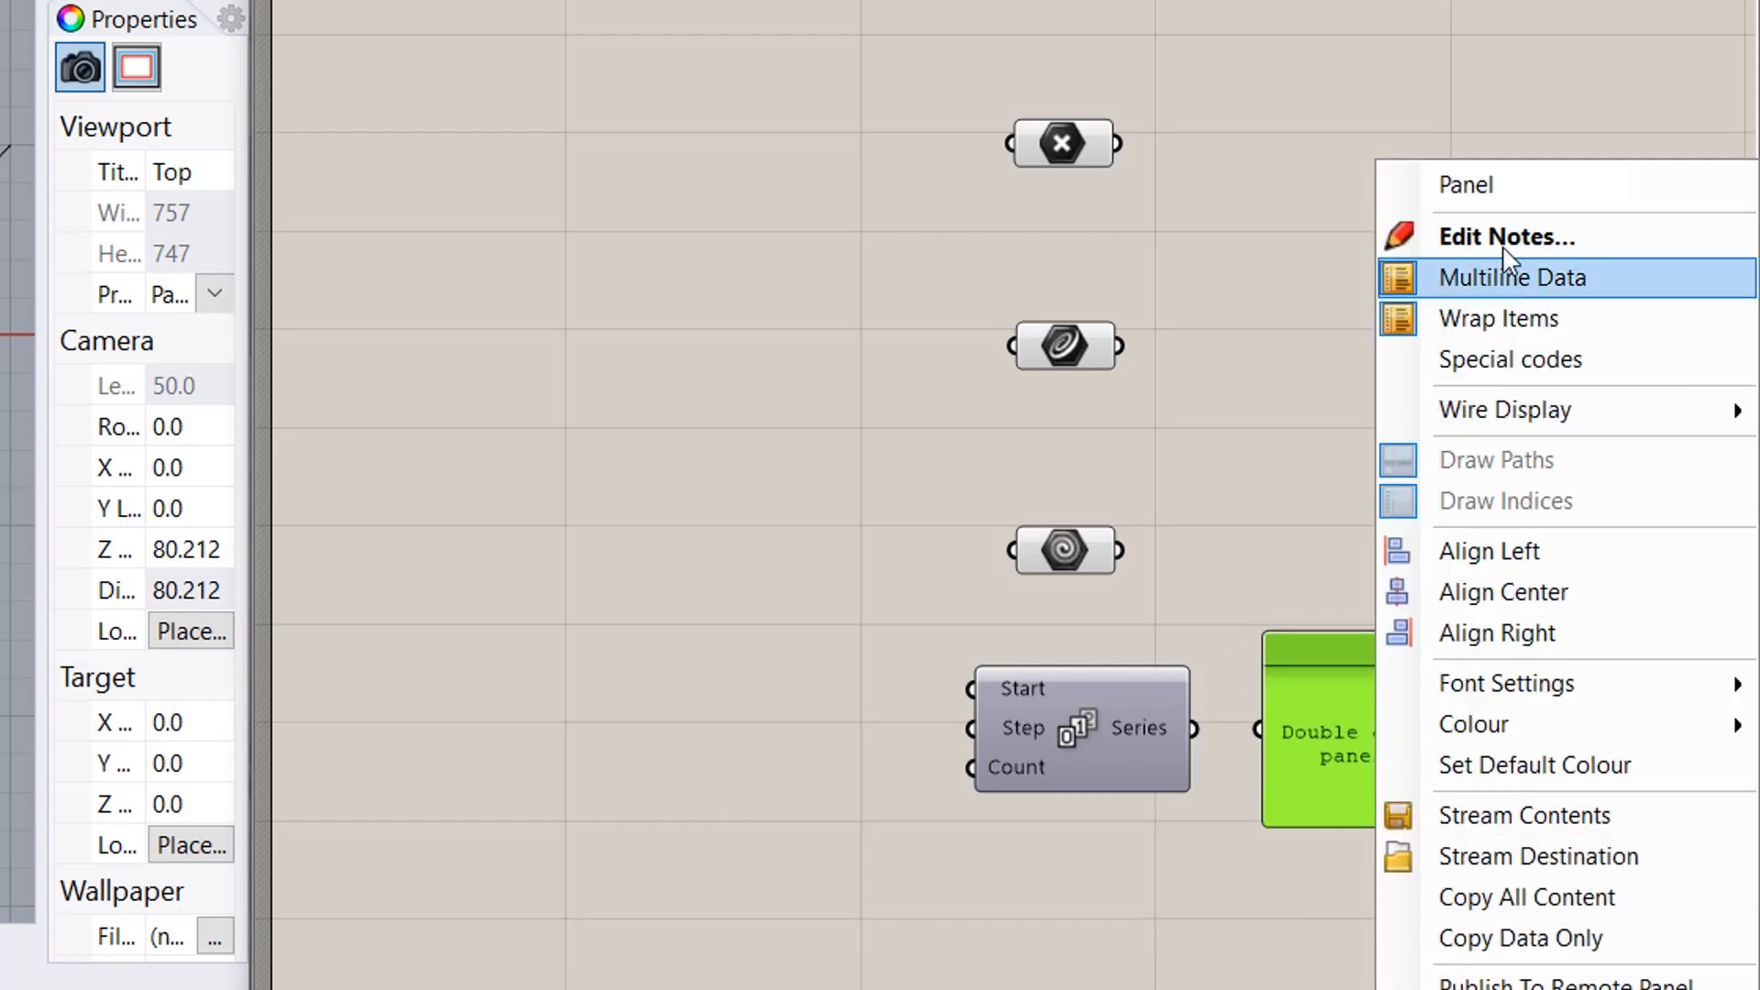
drag(1524, 189, 1388, 158)
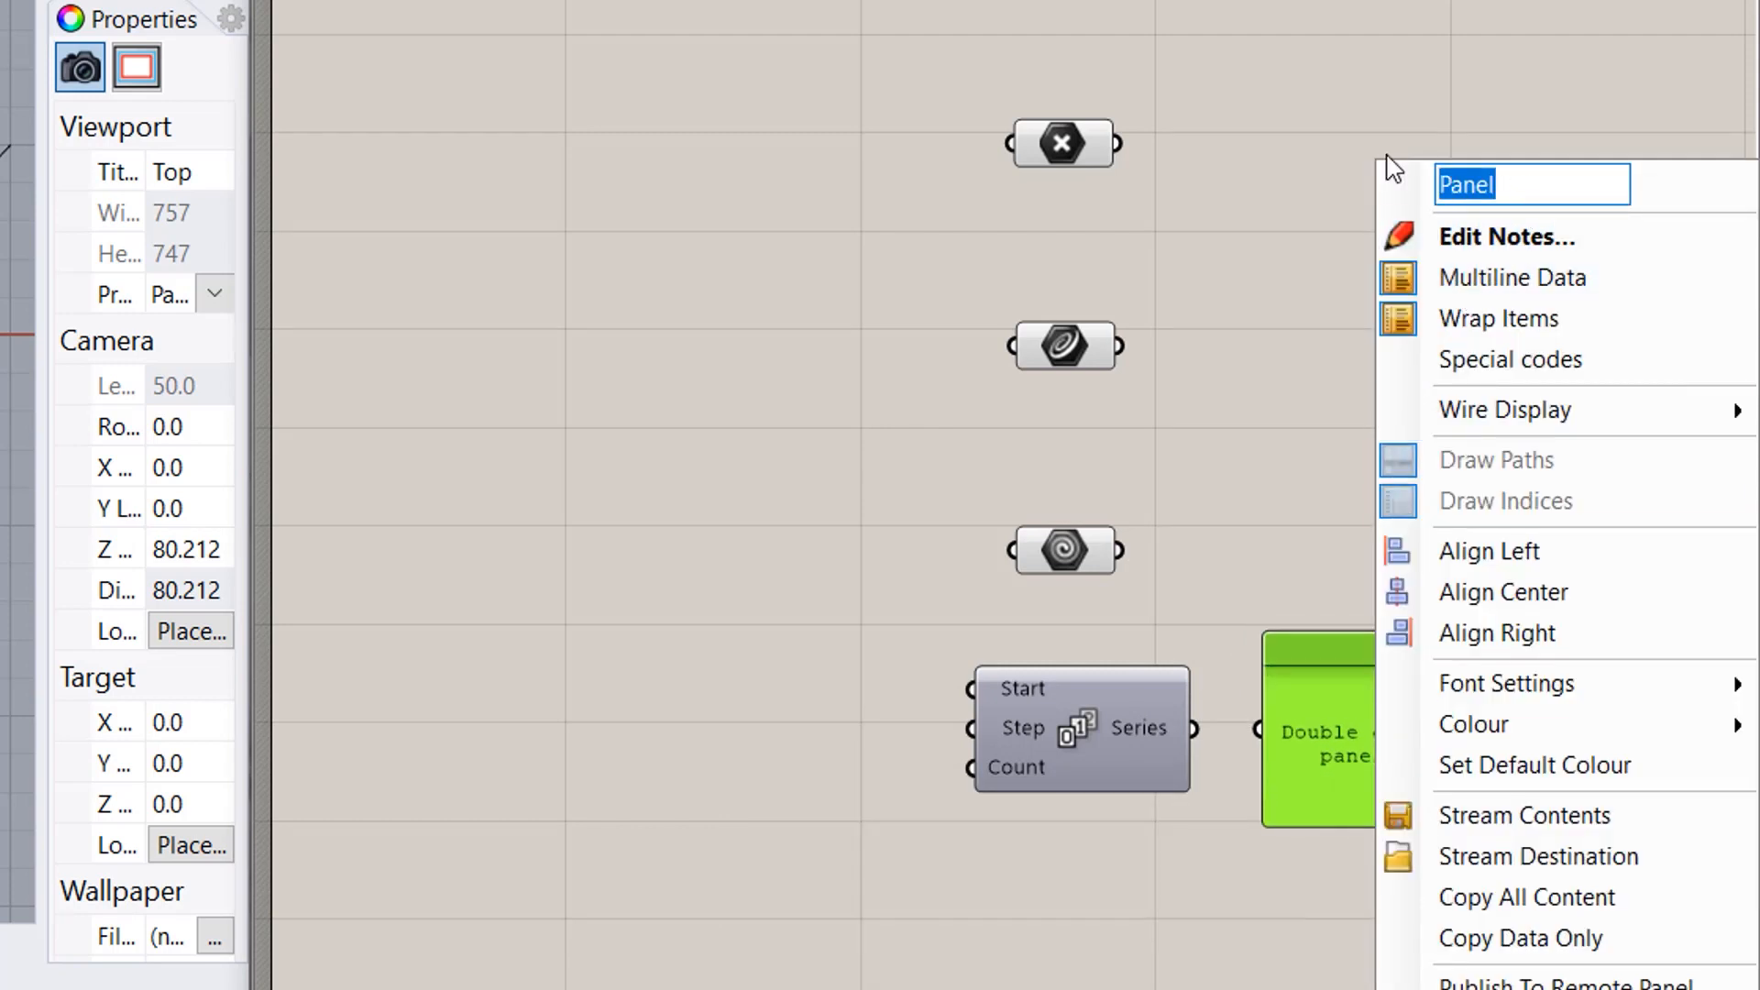
key(BackSpace)
key(Return)
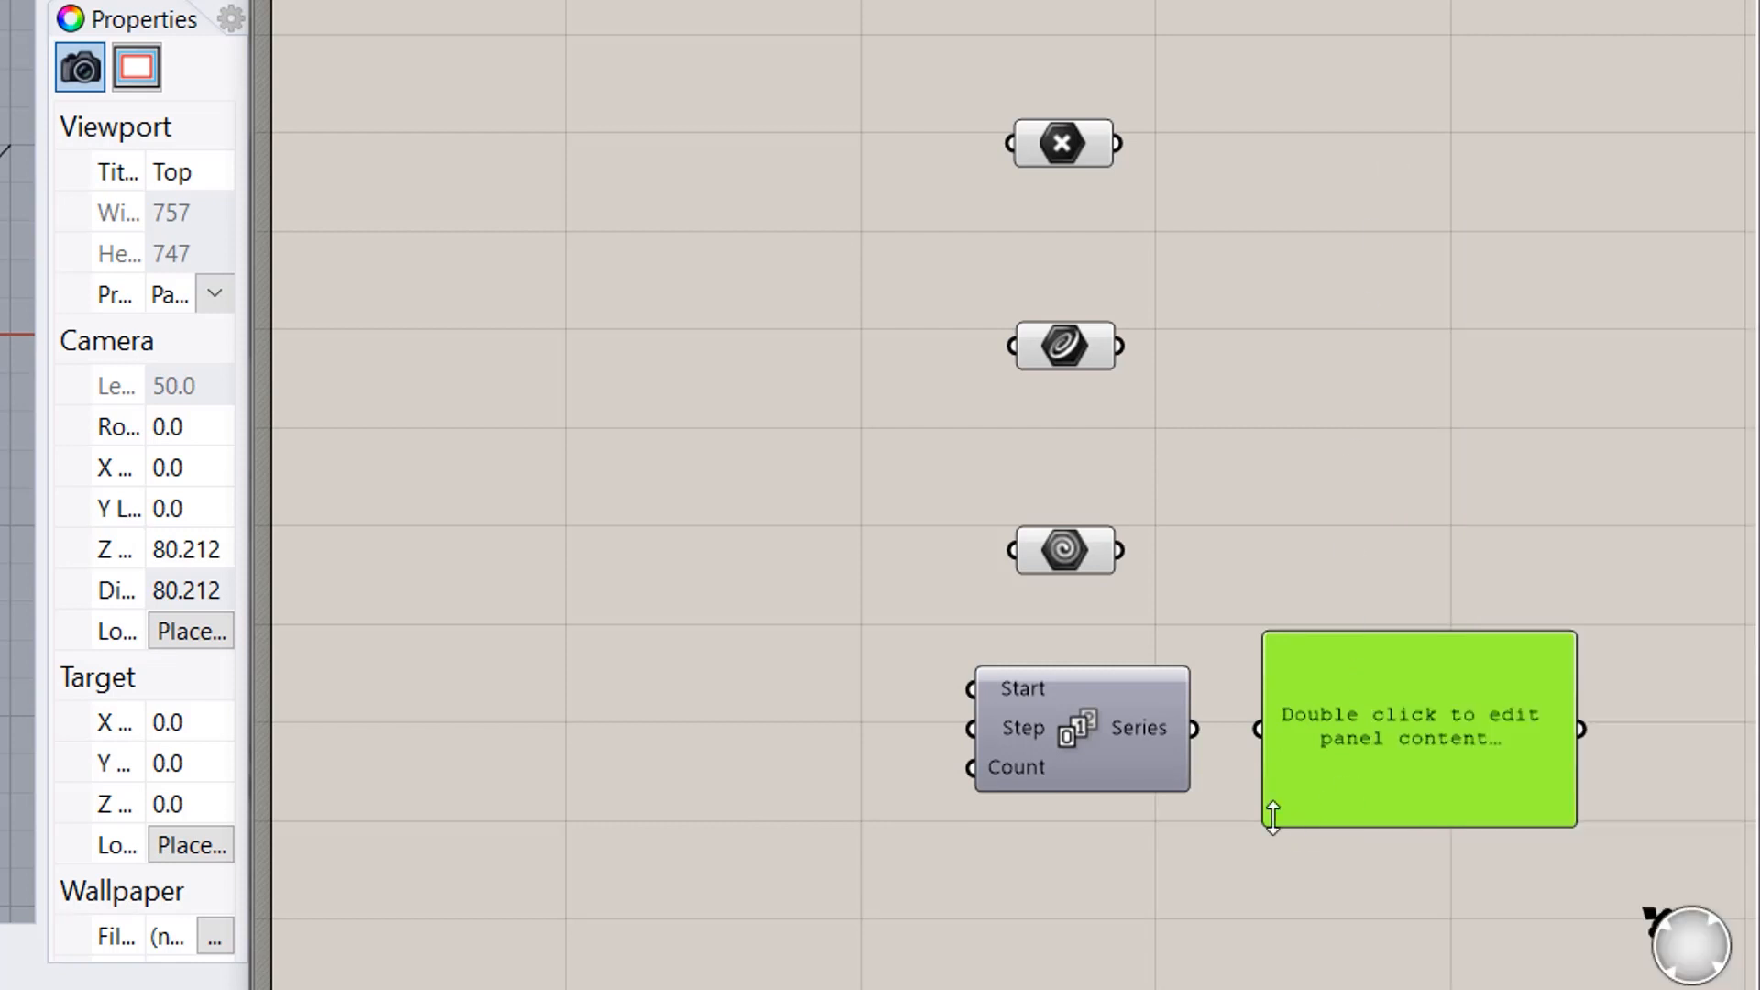
- Wire the Series output into the panel and make it taller to list 0 to 9
drag(1190, 724, 1258, 729)
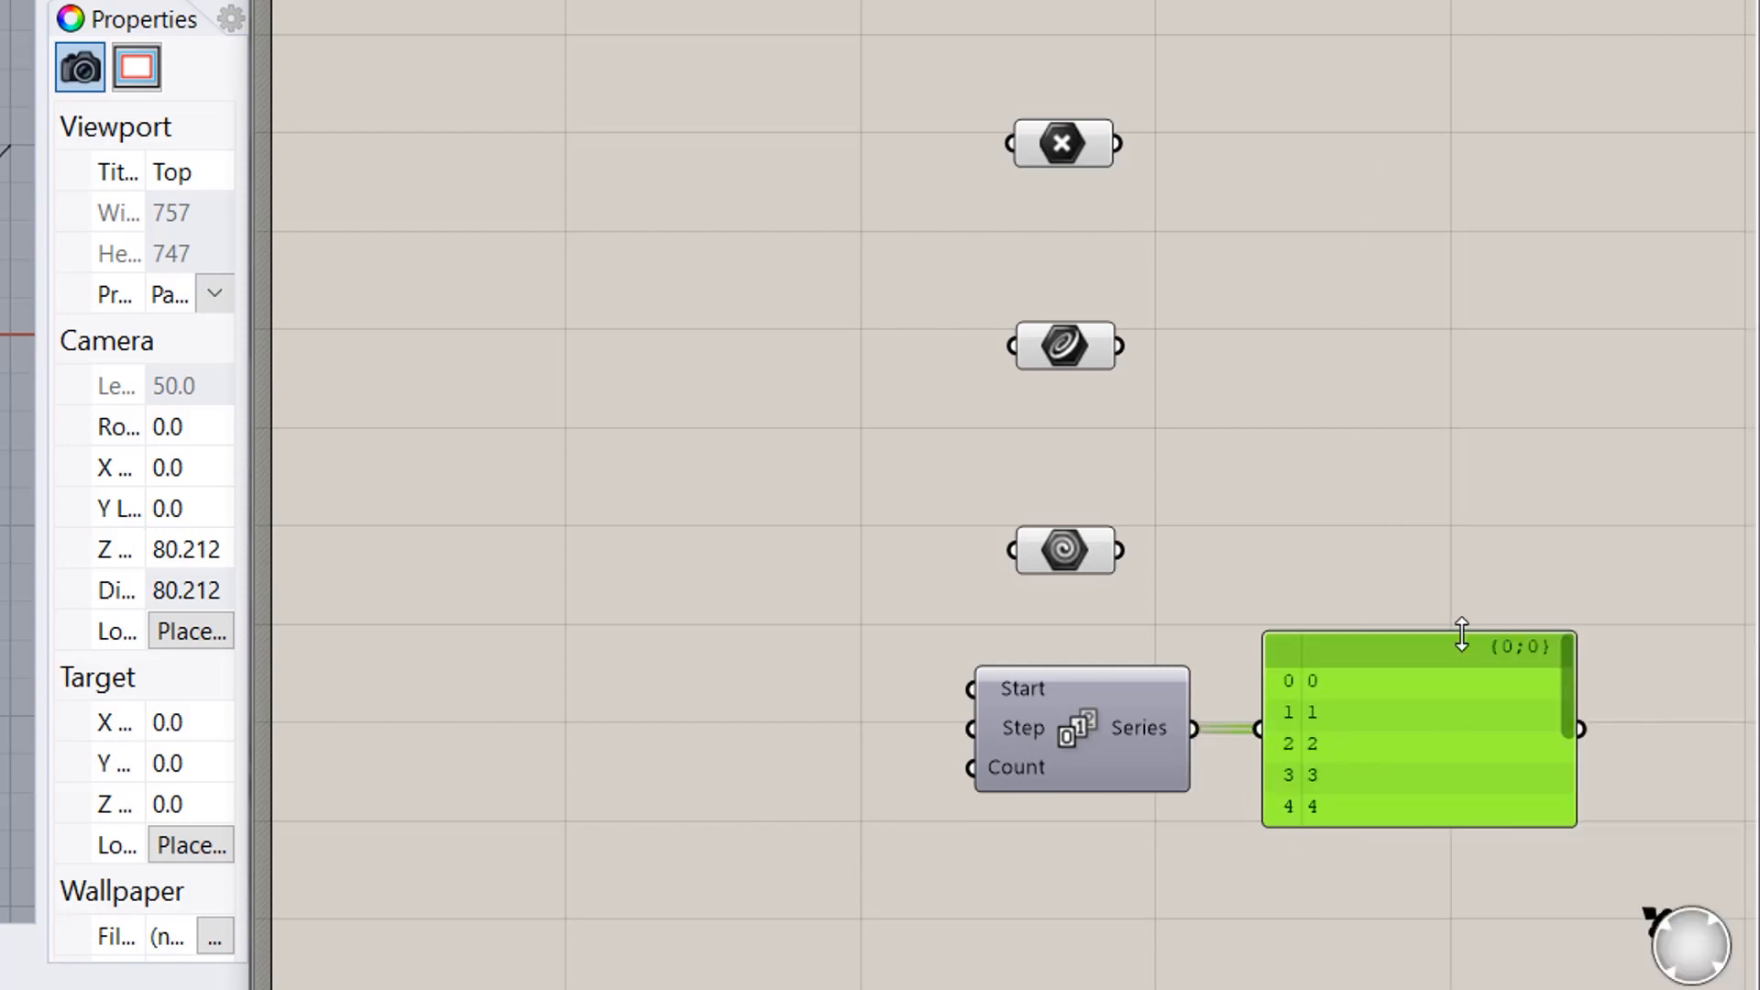
drag(1455, 631, 1437, 445)
drag(1403, 619, 1409, 724)
click(1075, 883)
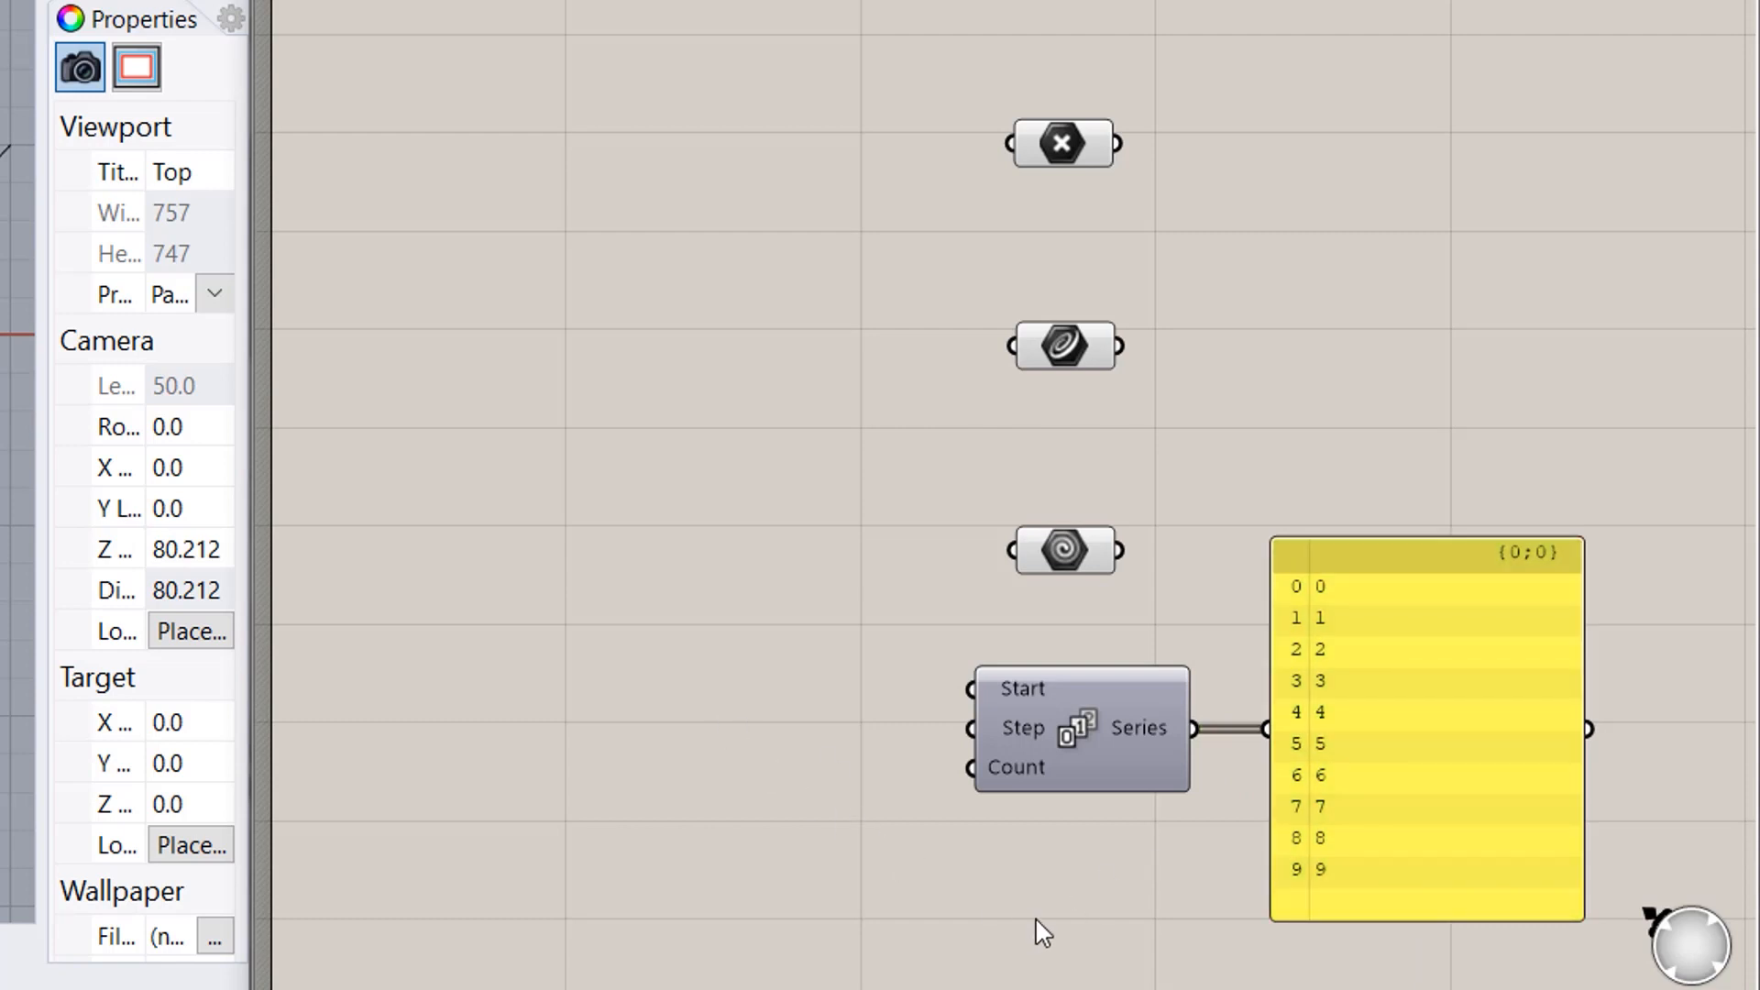
right_drag(1036, 919, 911, 739)
scroll(1066, 726, up, 2)
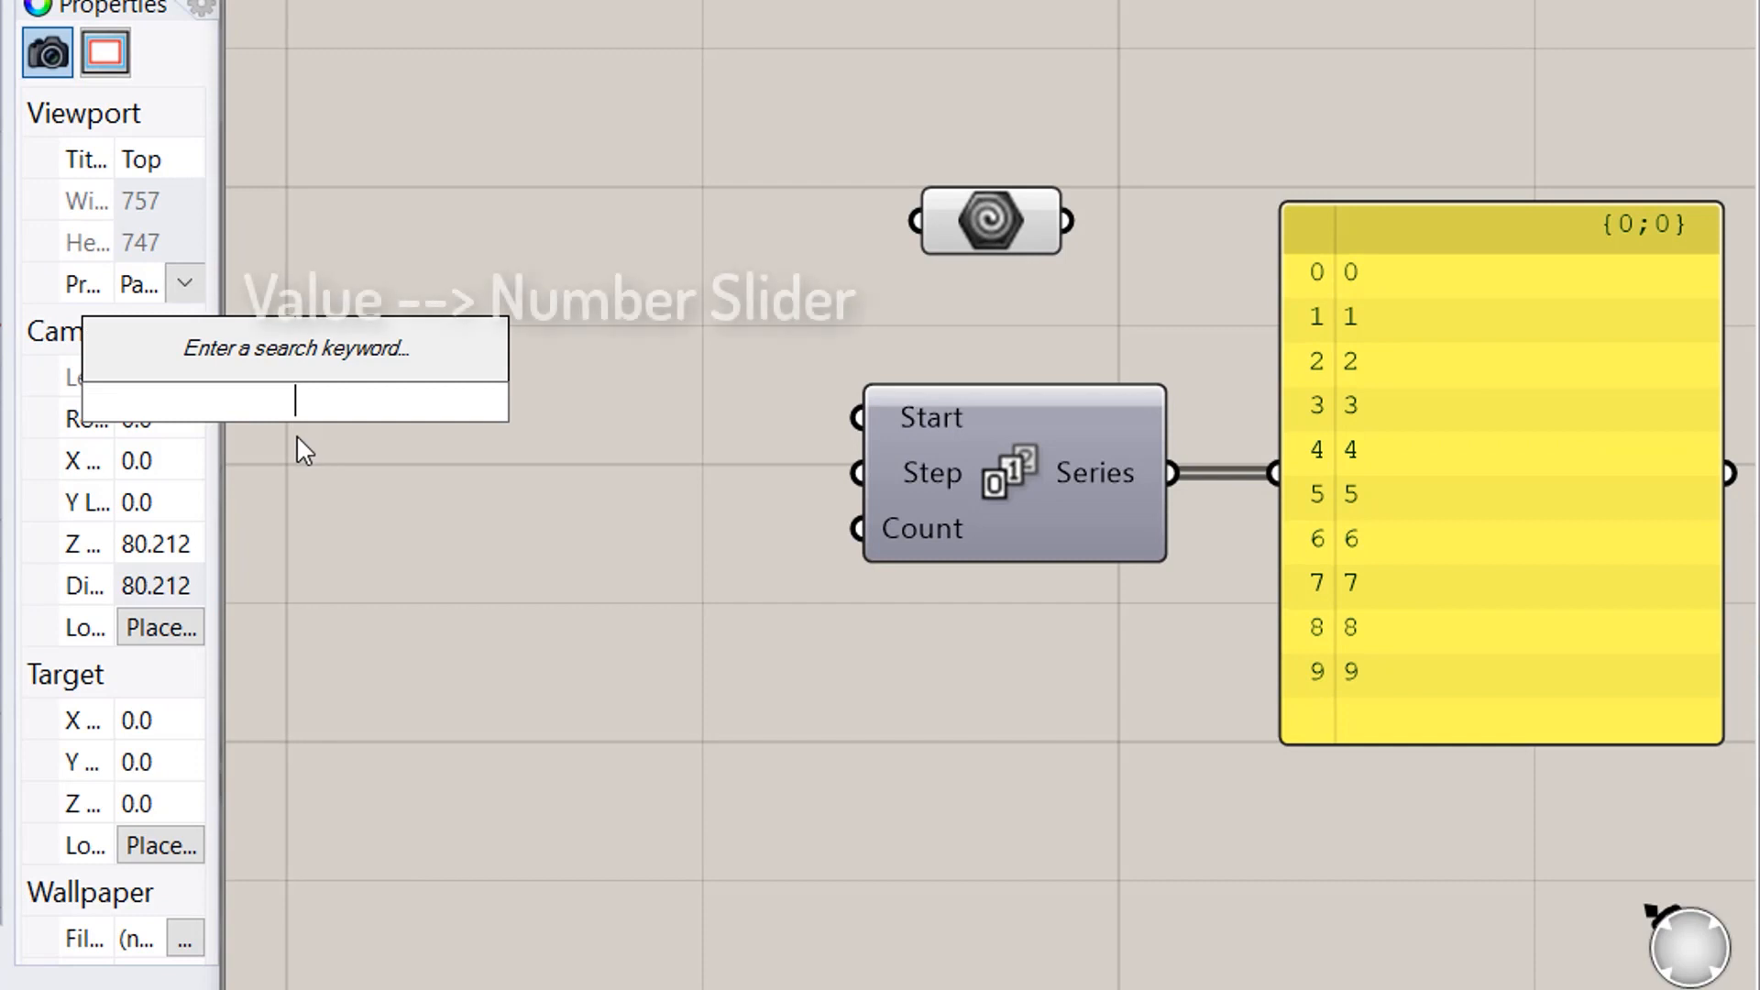
- Add a number slider set to 10, rename it Start and wire it to Series Start
text(10)
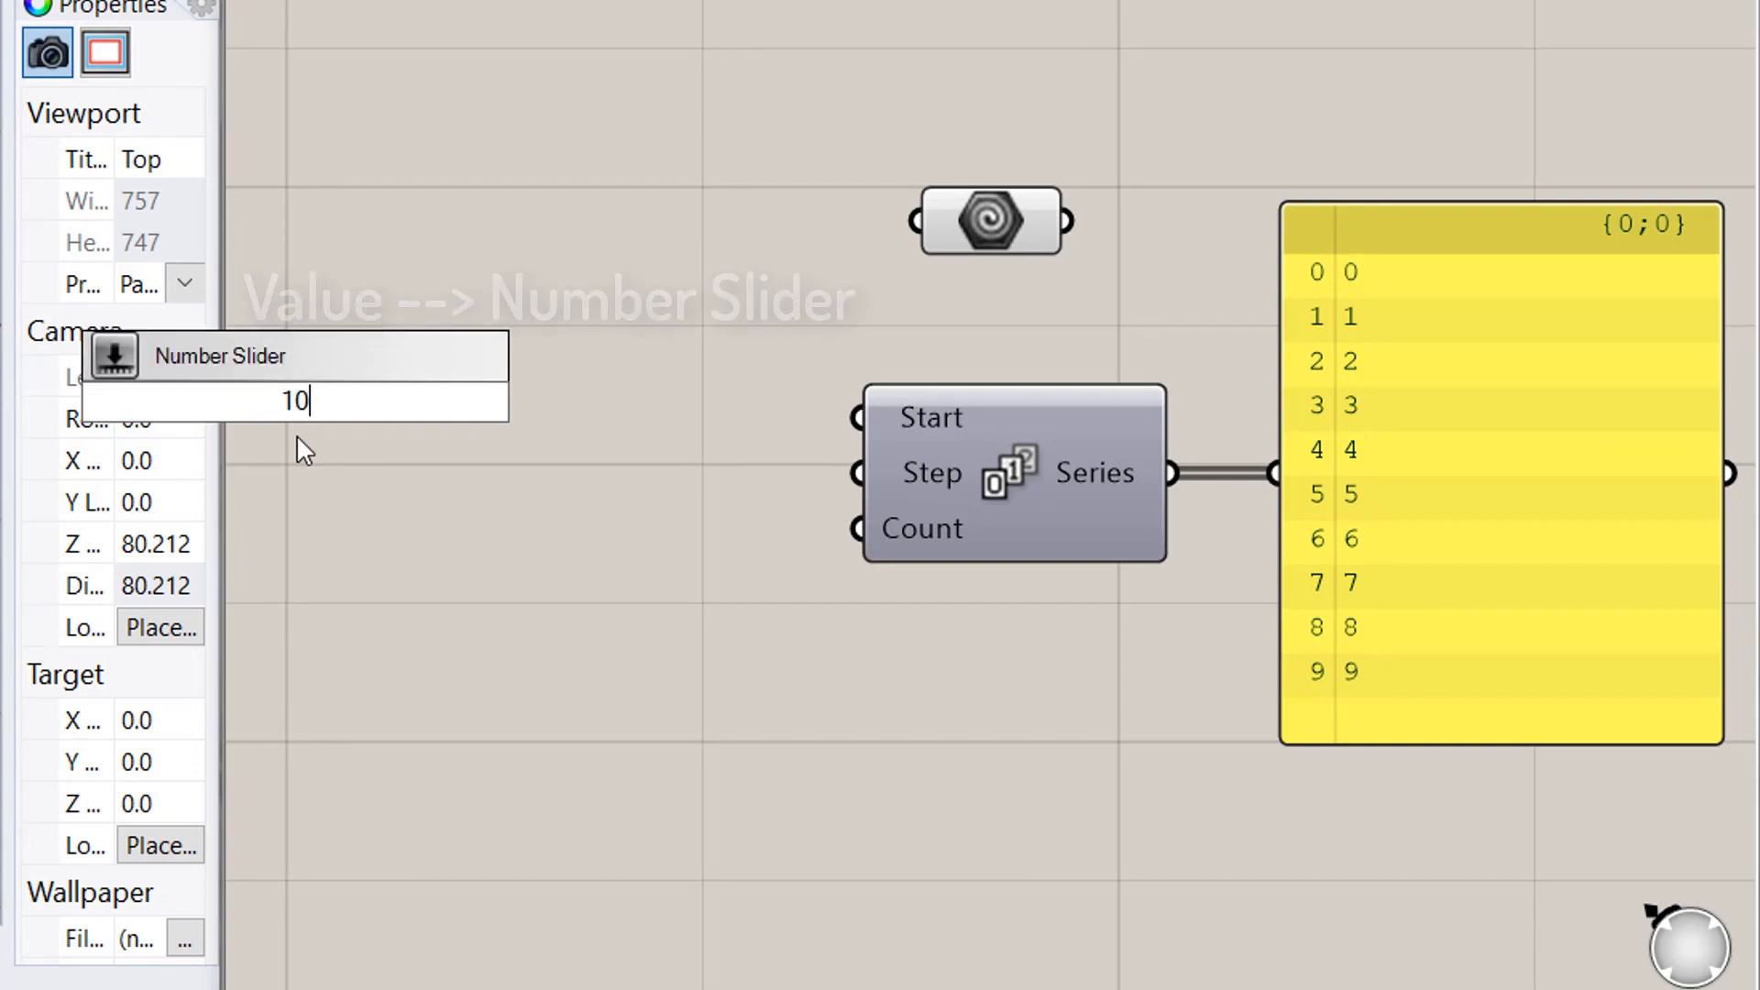
key(Return)
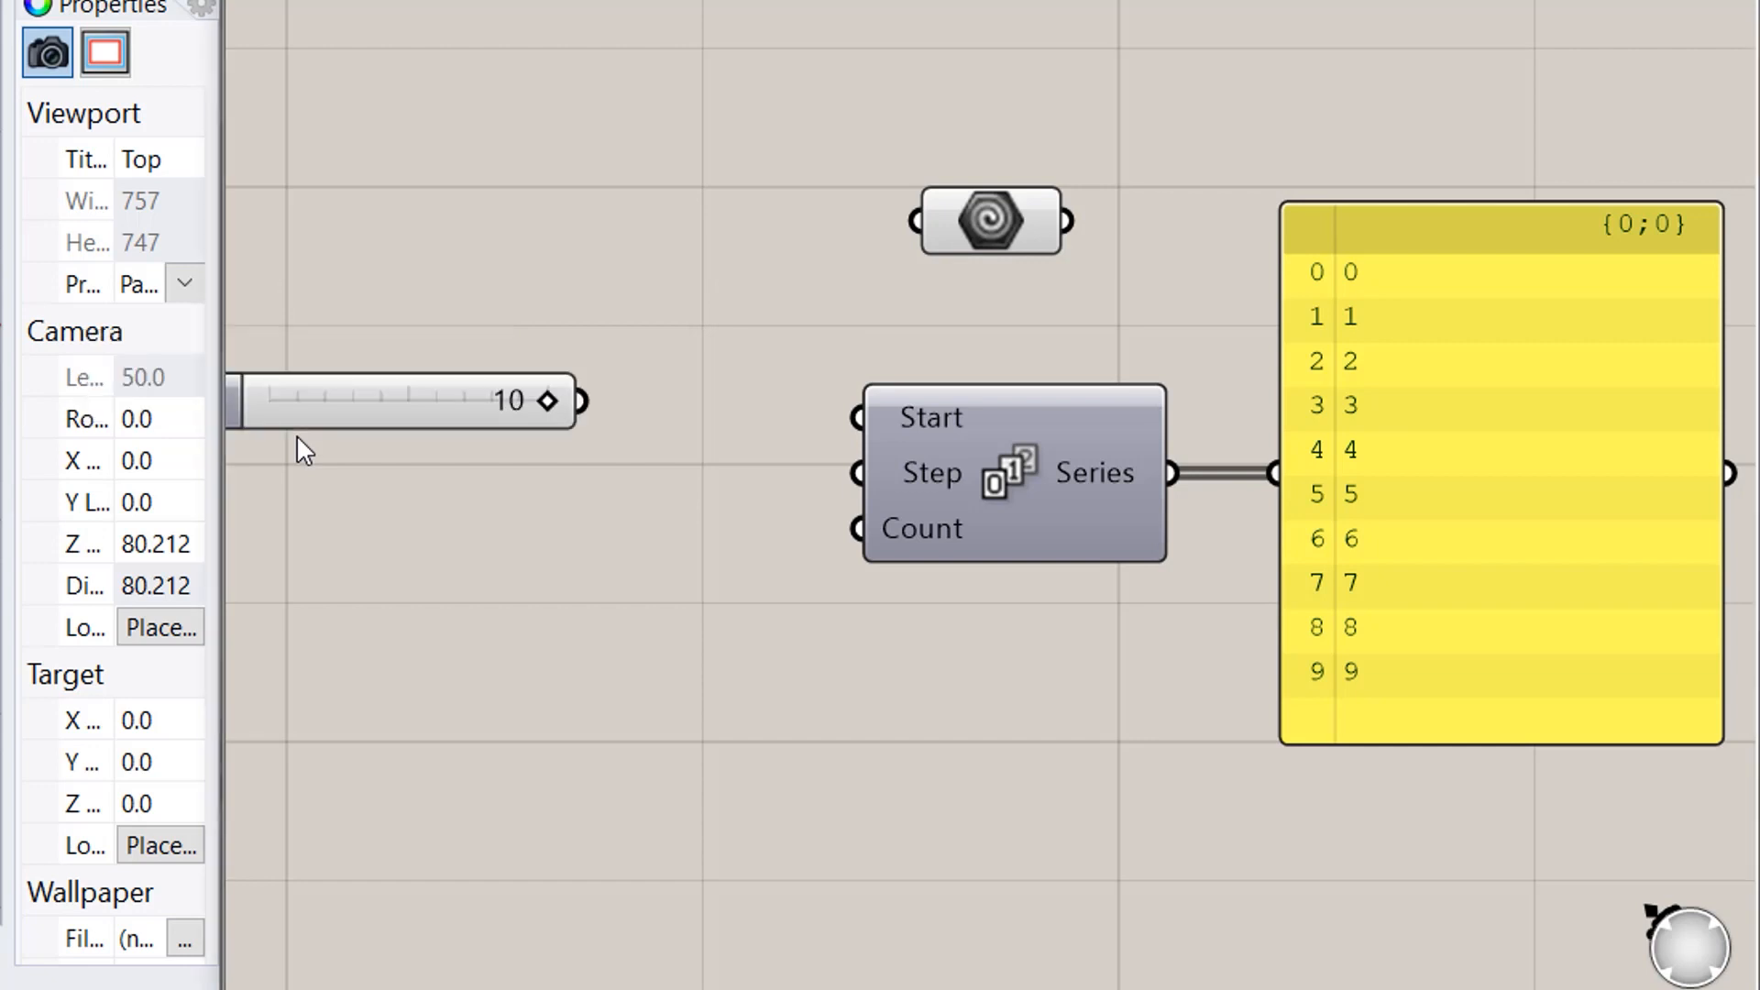
drag(238, 403, 442, 420)
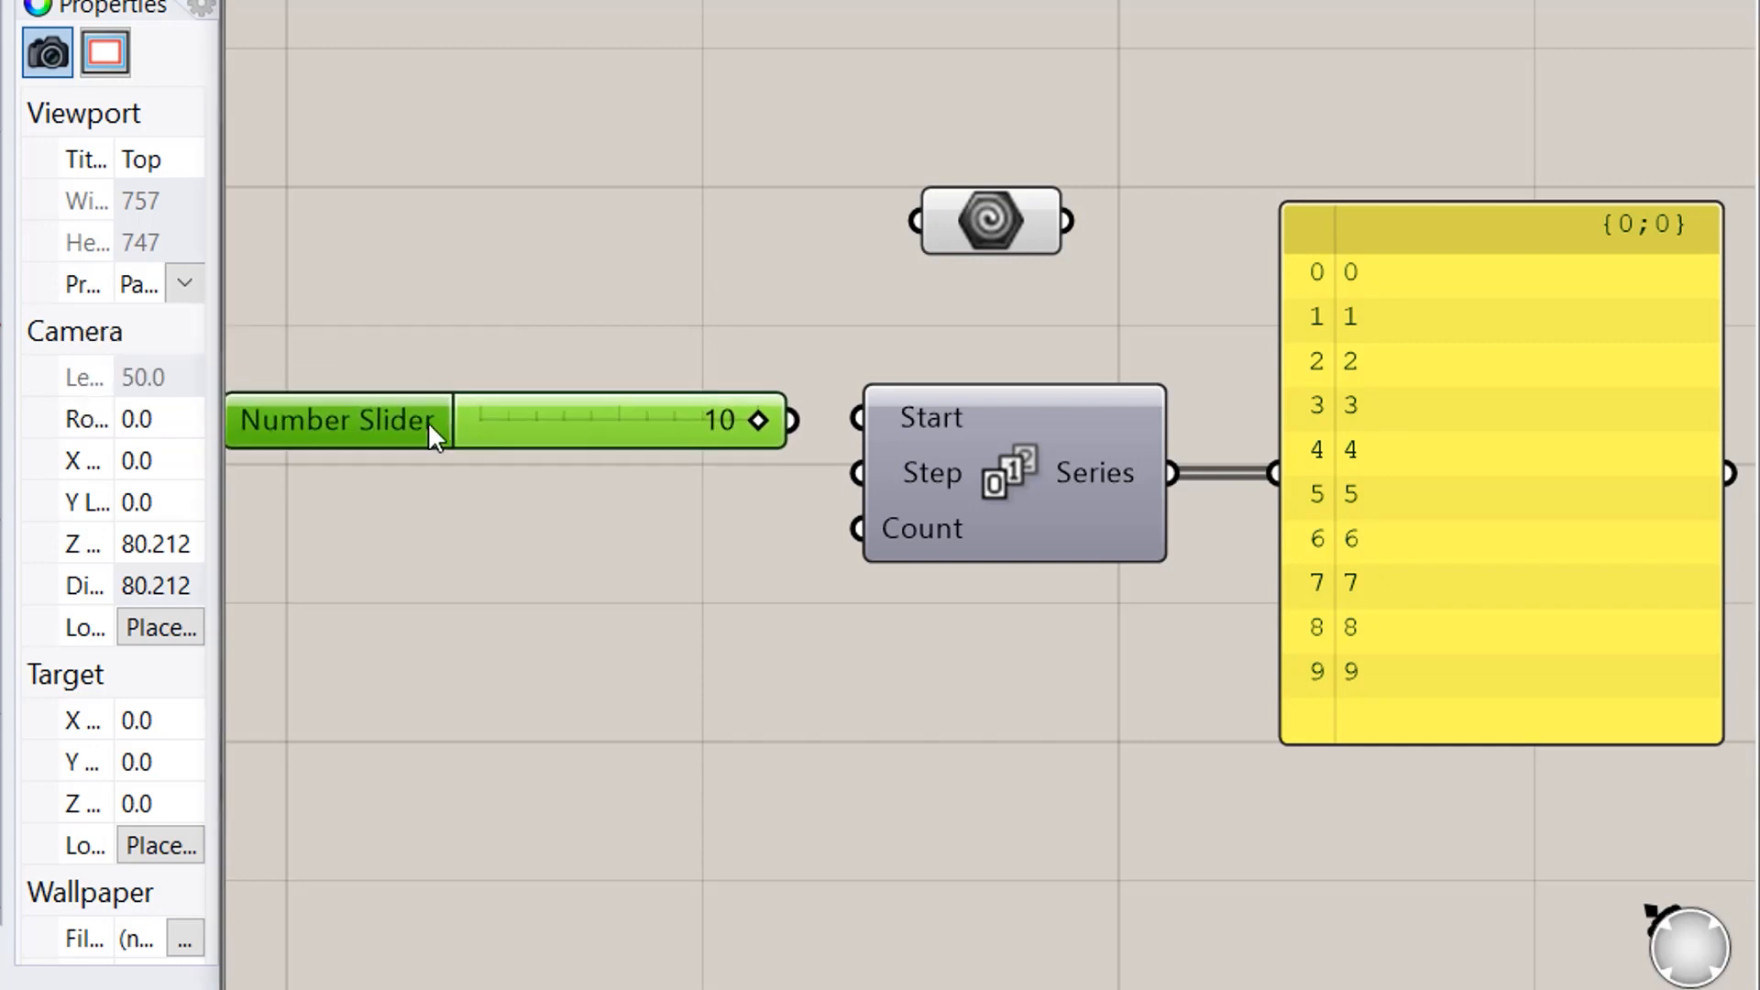
right_click(383, 426)
click(618, 468)
text(Start)
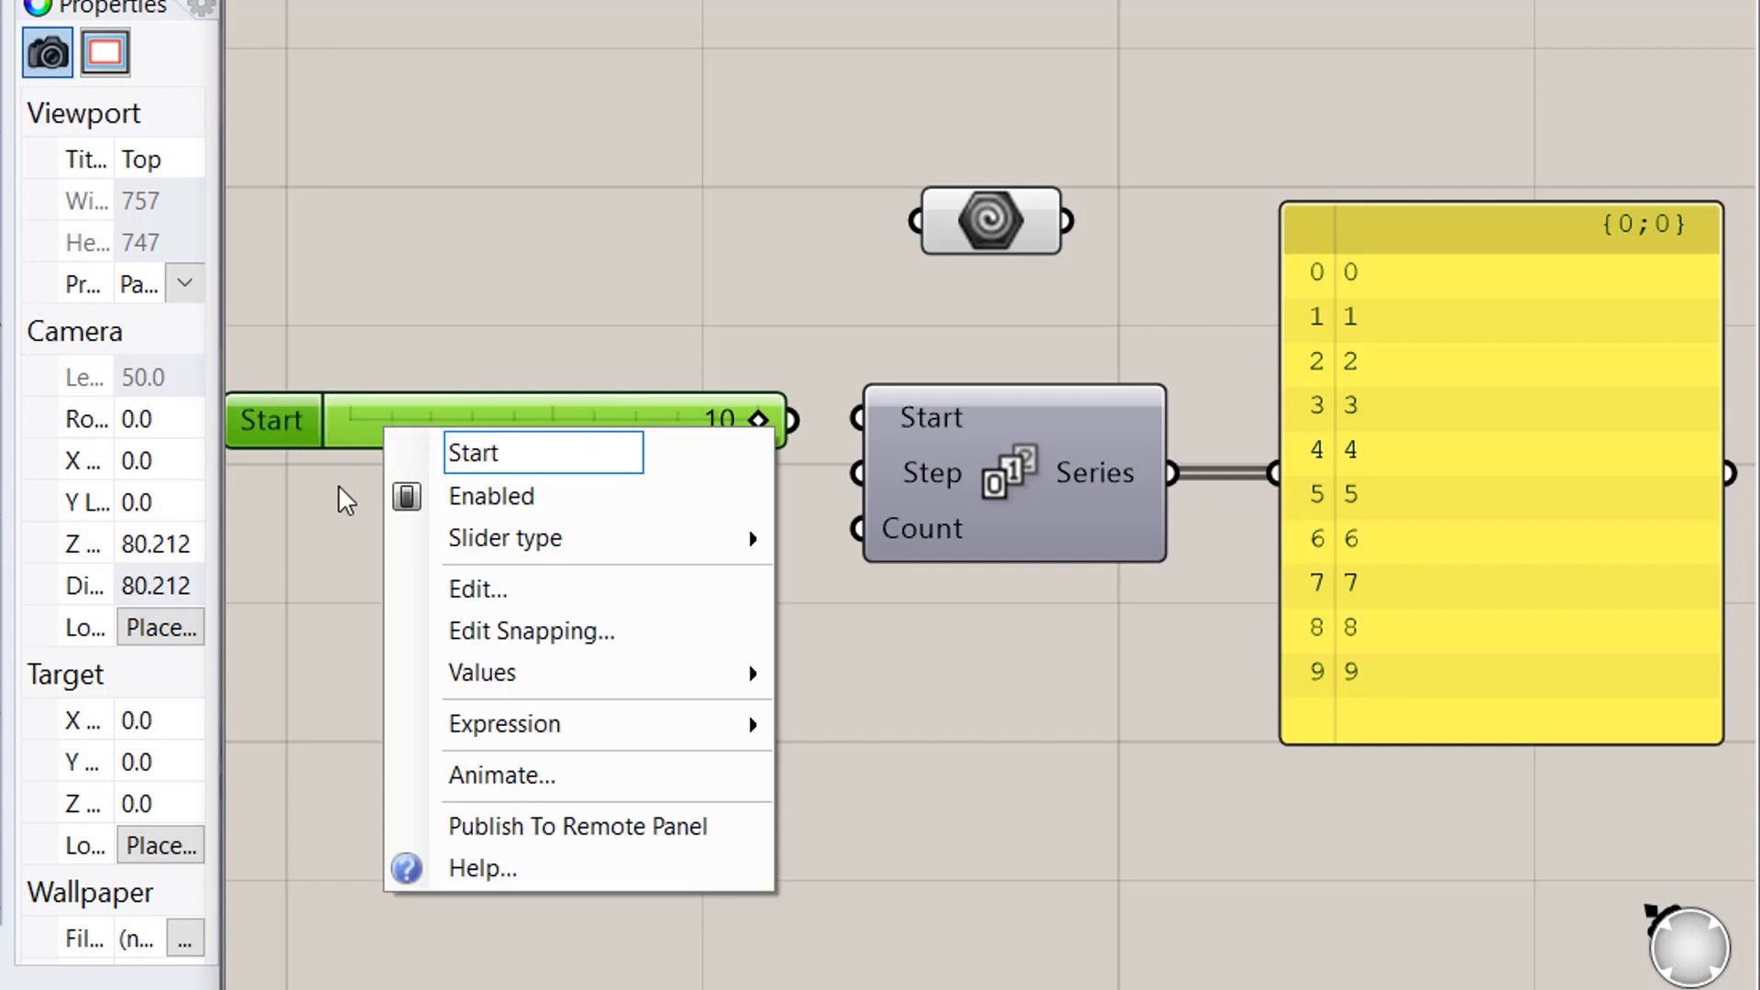
key(Return)
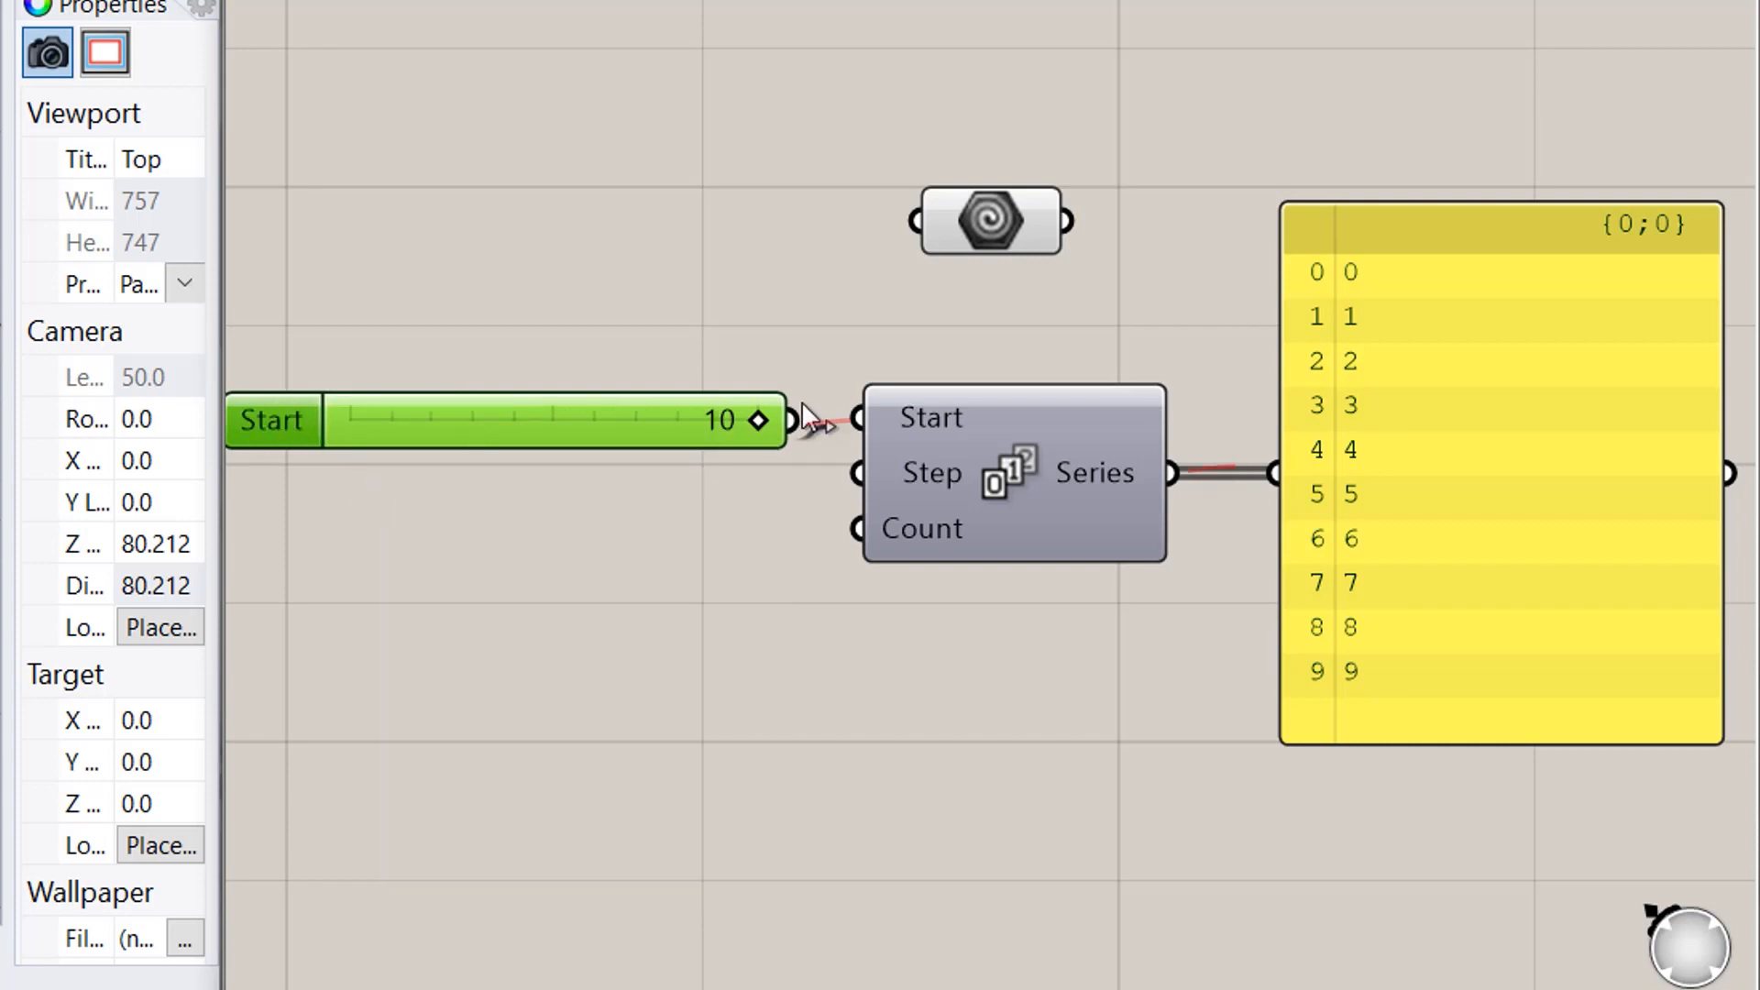
drag(802, 404, 858, 420)
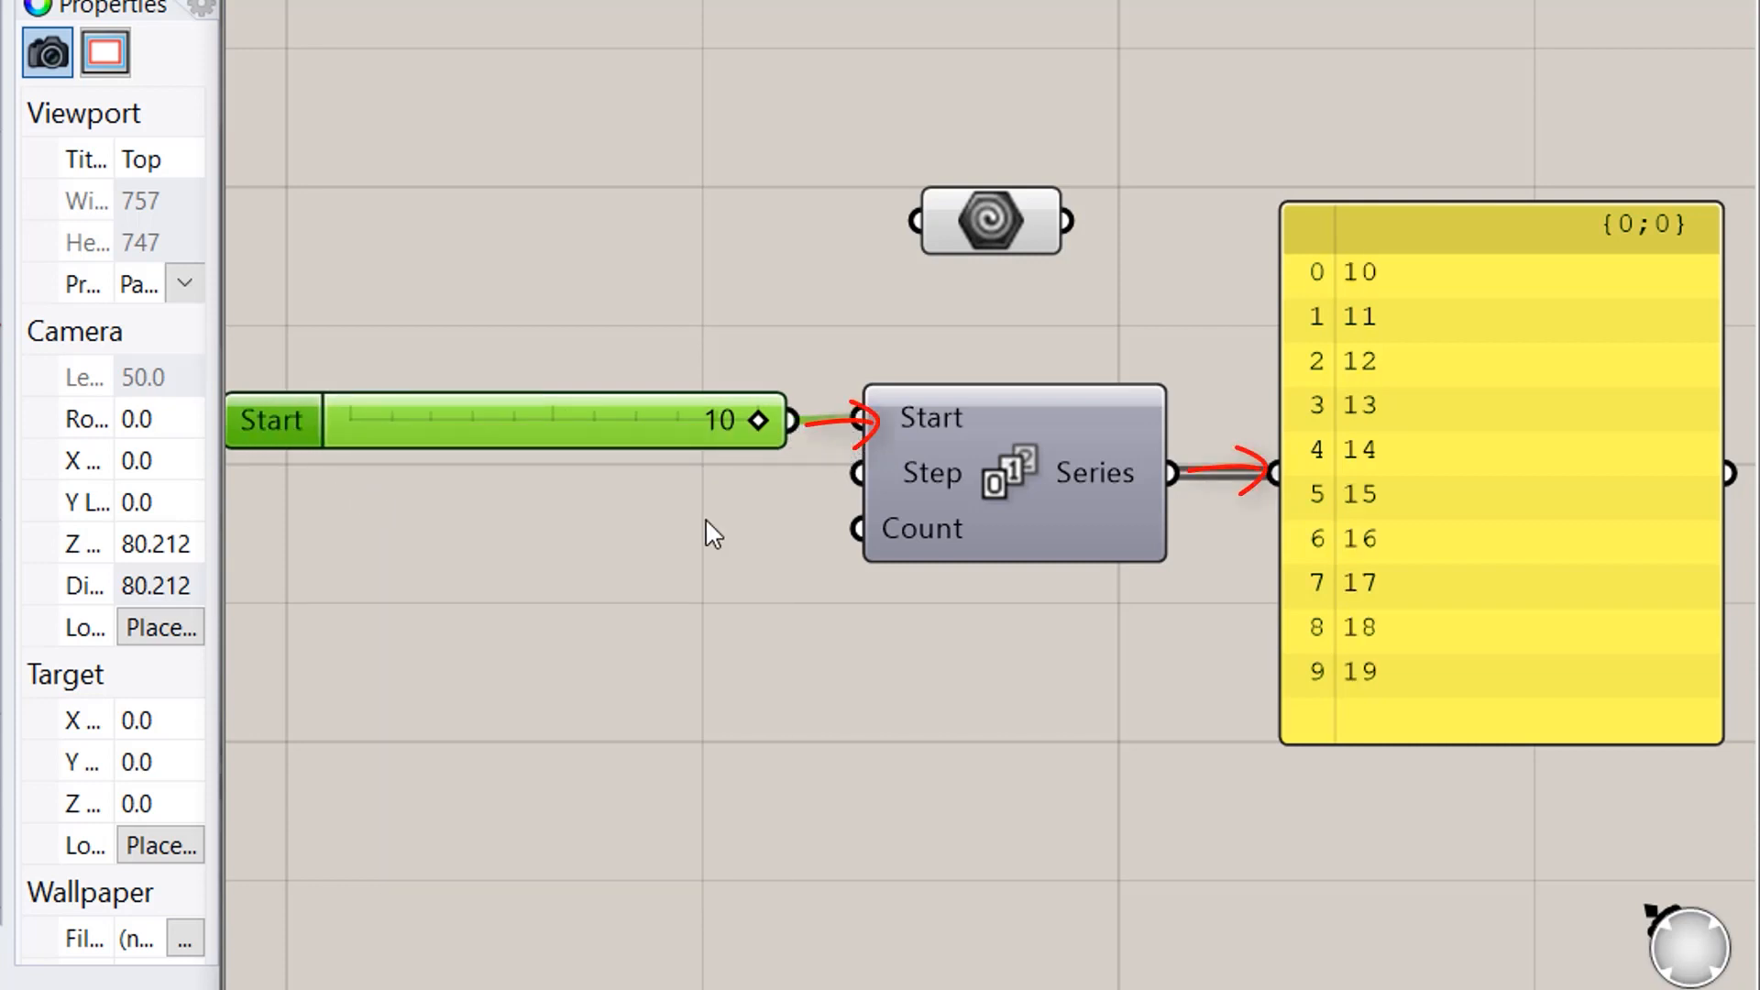
- Create a panel containing 10 and use it as the Series Step
double_click(629, 511)
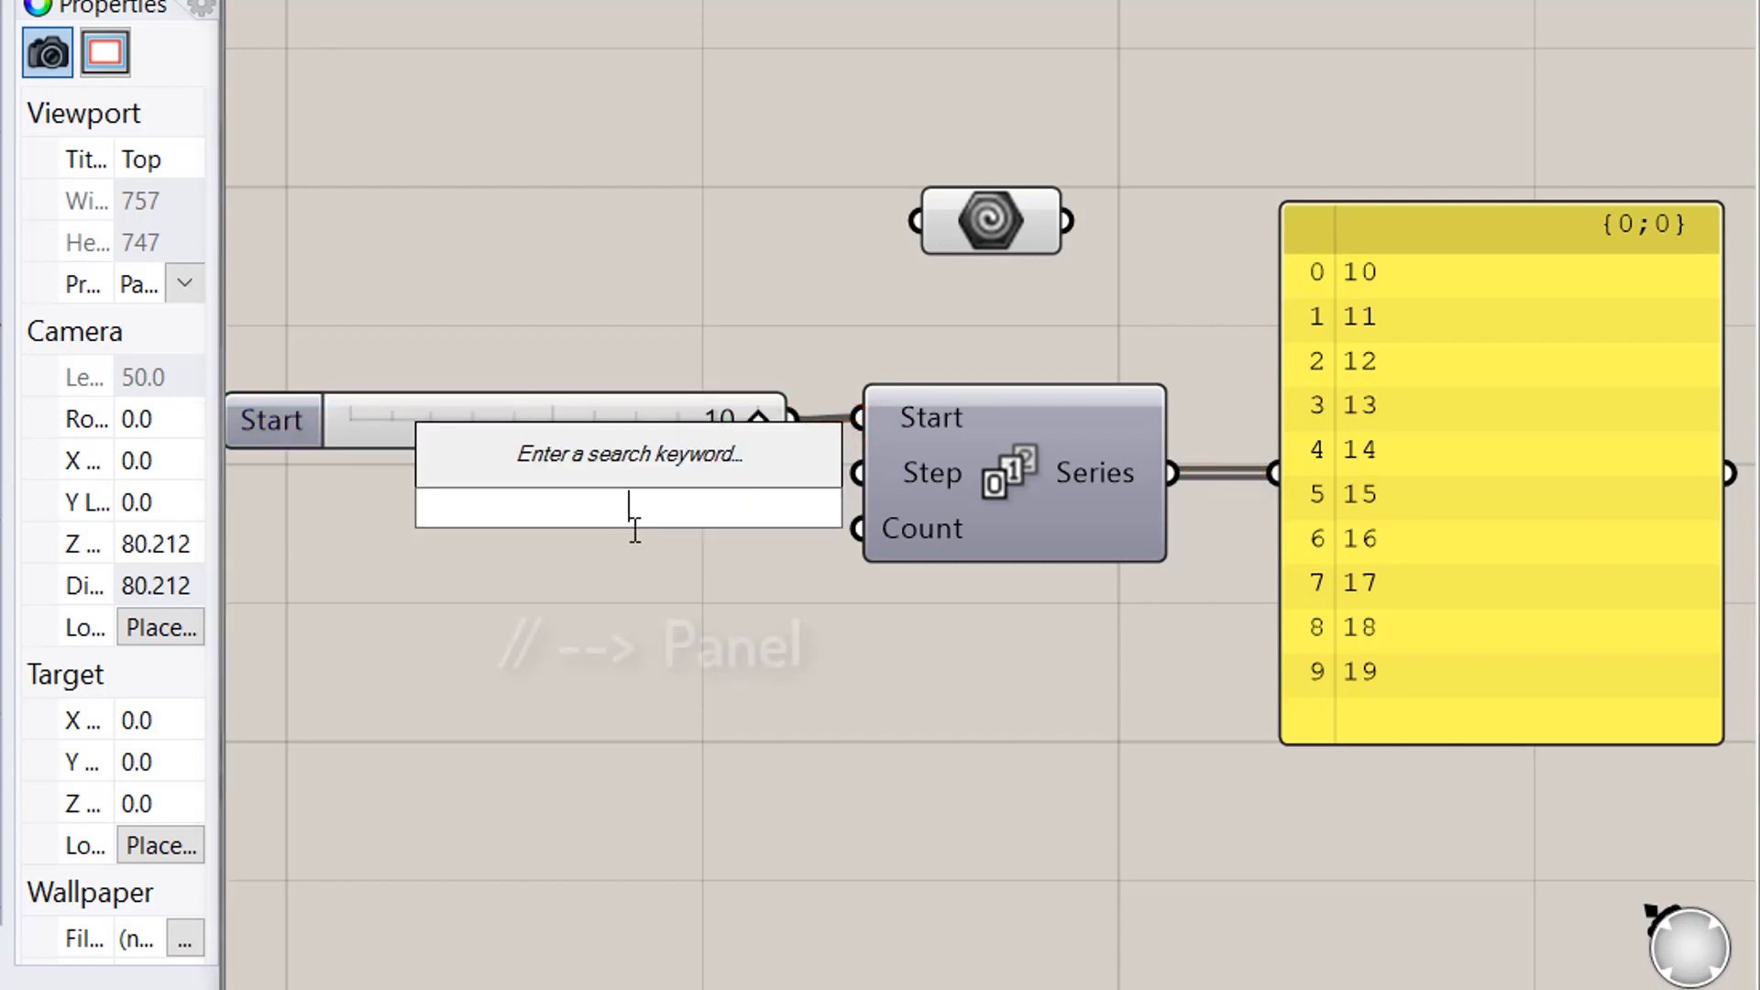
text(//10)
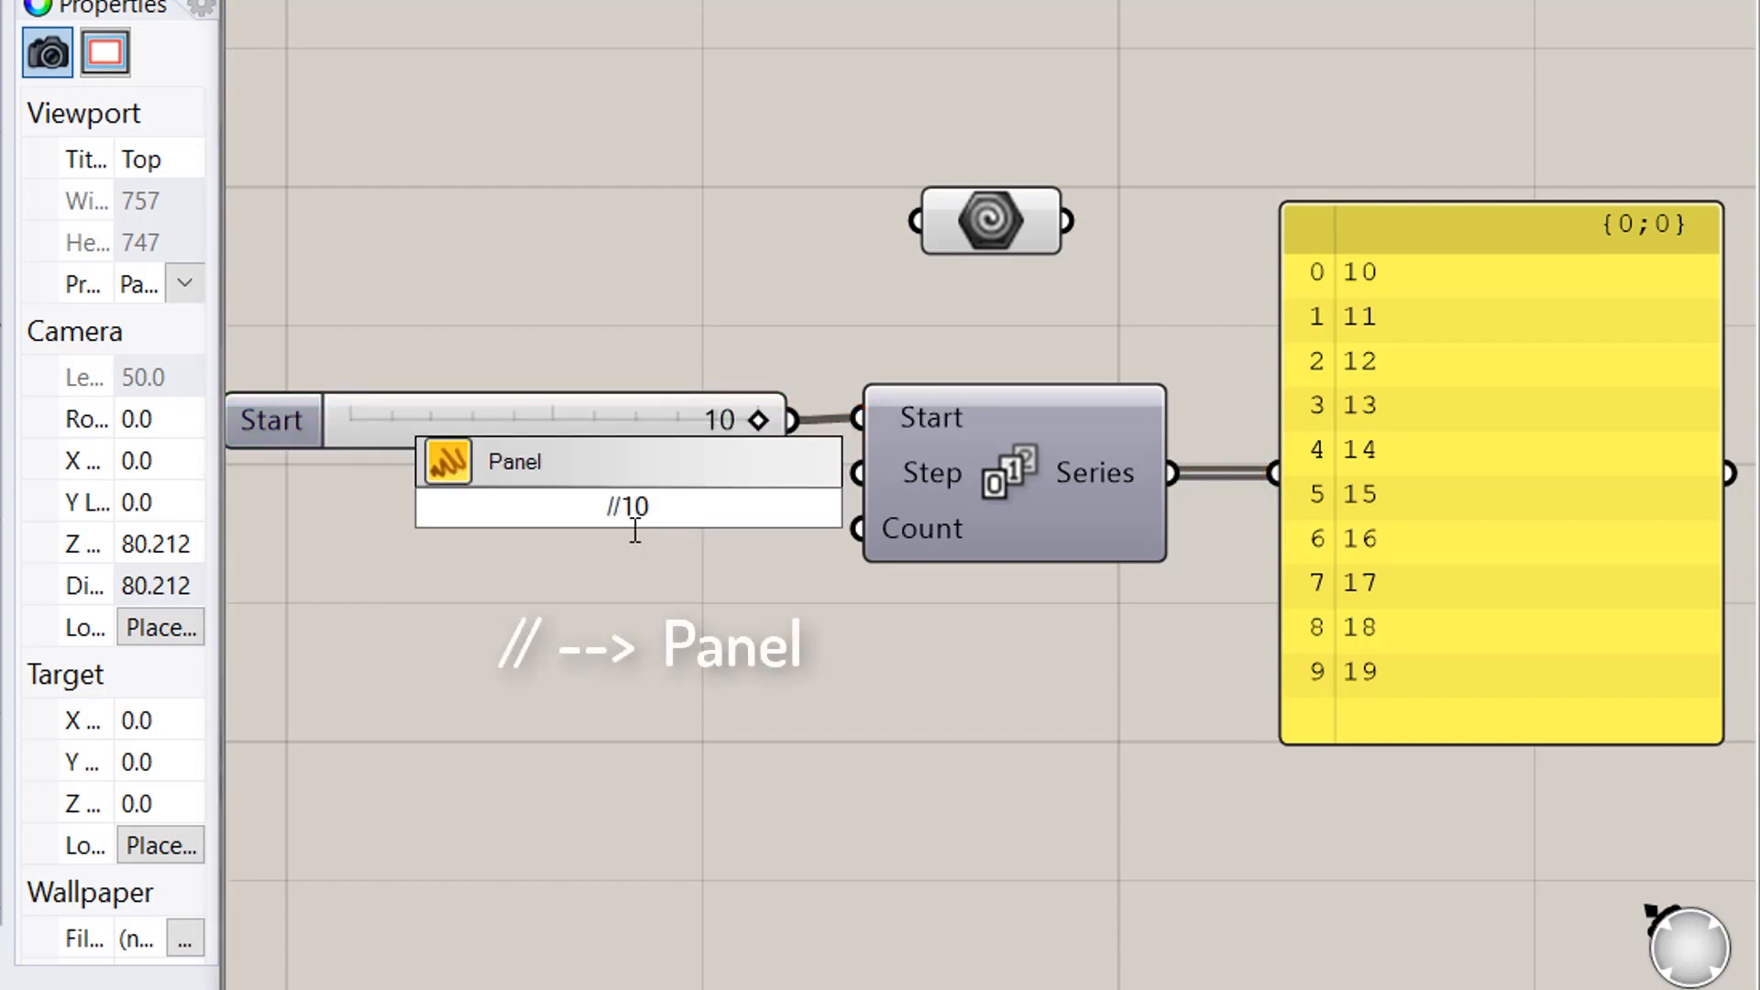
key(Return)
drag(683, 505, 845, 476)
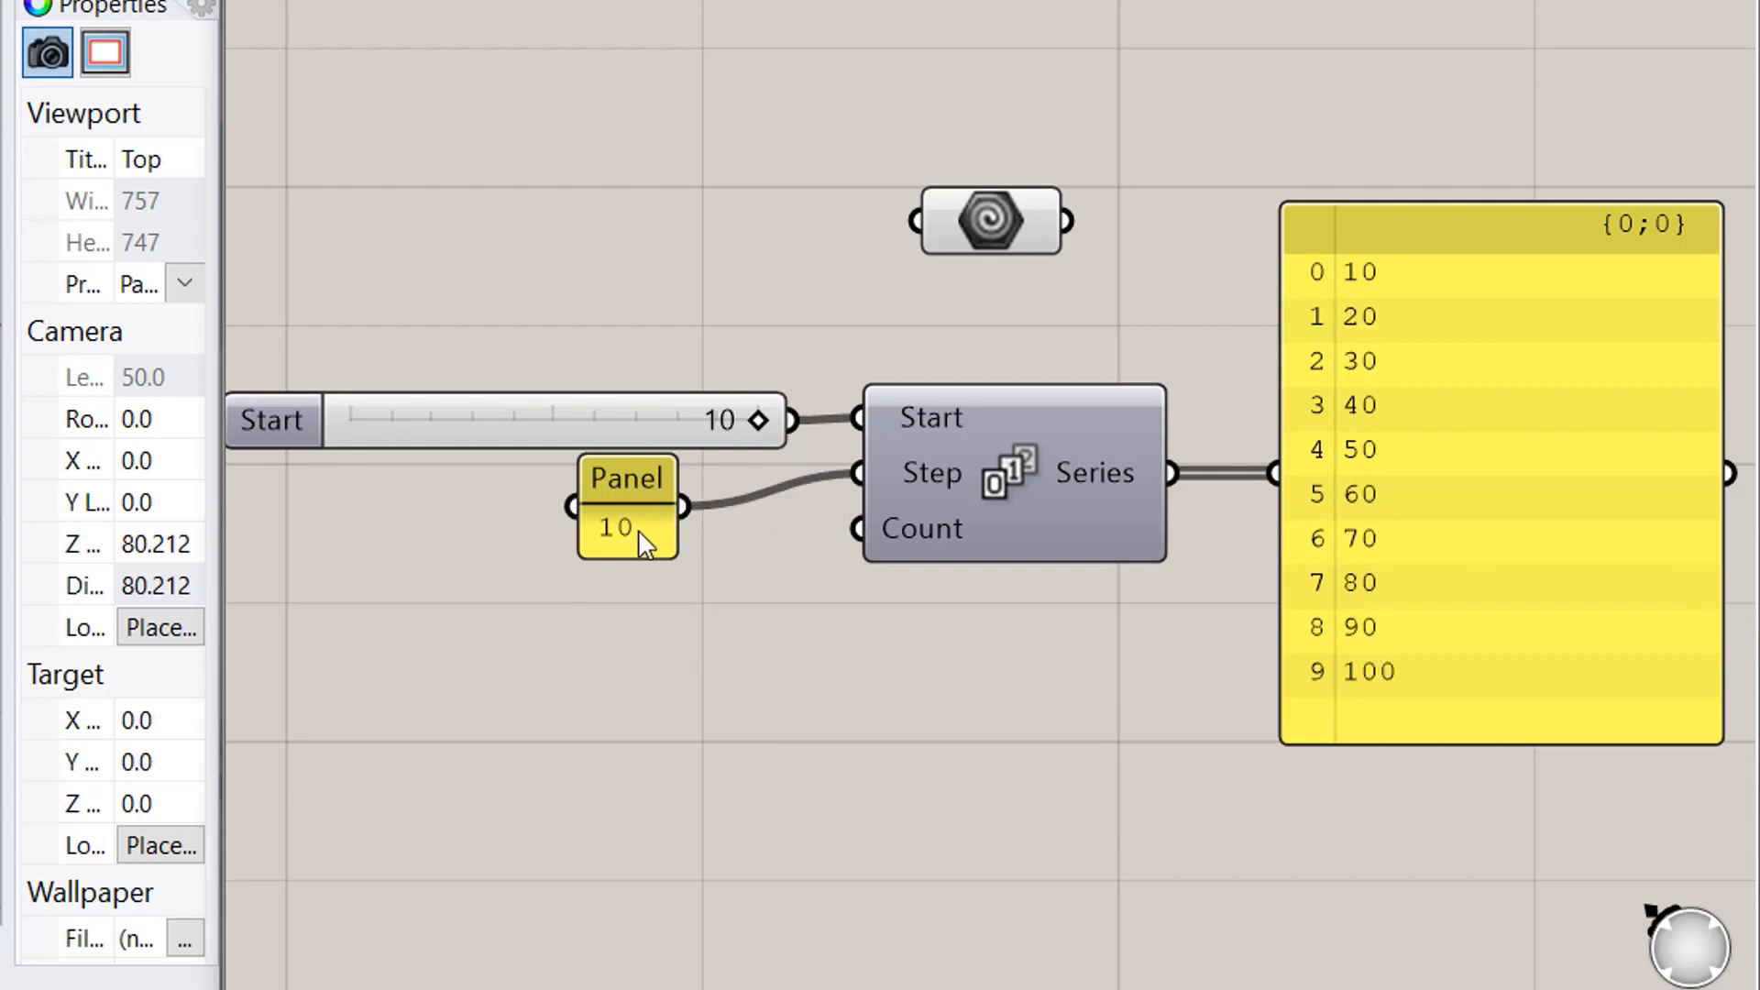
- Copy the 10 panel, wire it to the Series Count and change its value to 4
alt+drag(639, 533, 645, 663)
drag(803, 582, 858, 529)
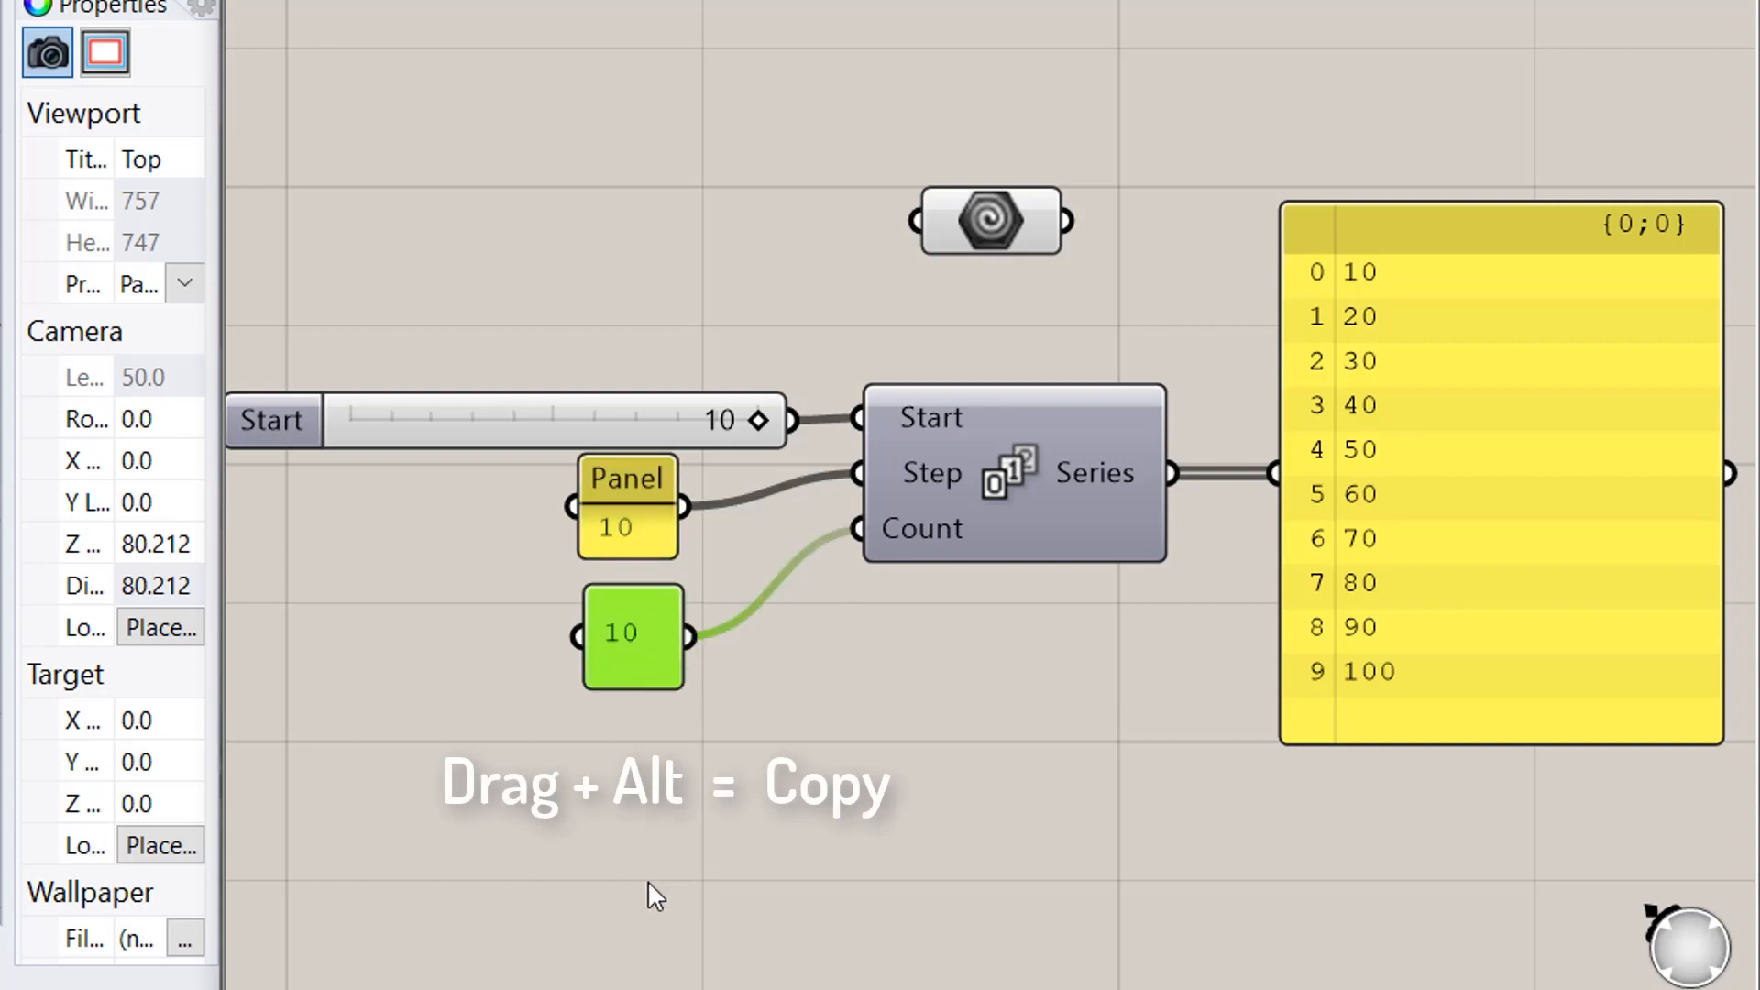
double_click(636, 668)
text(4)
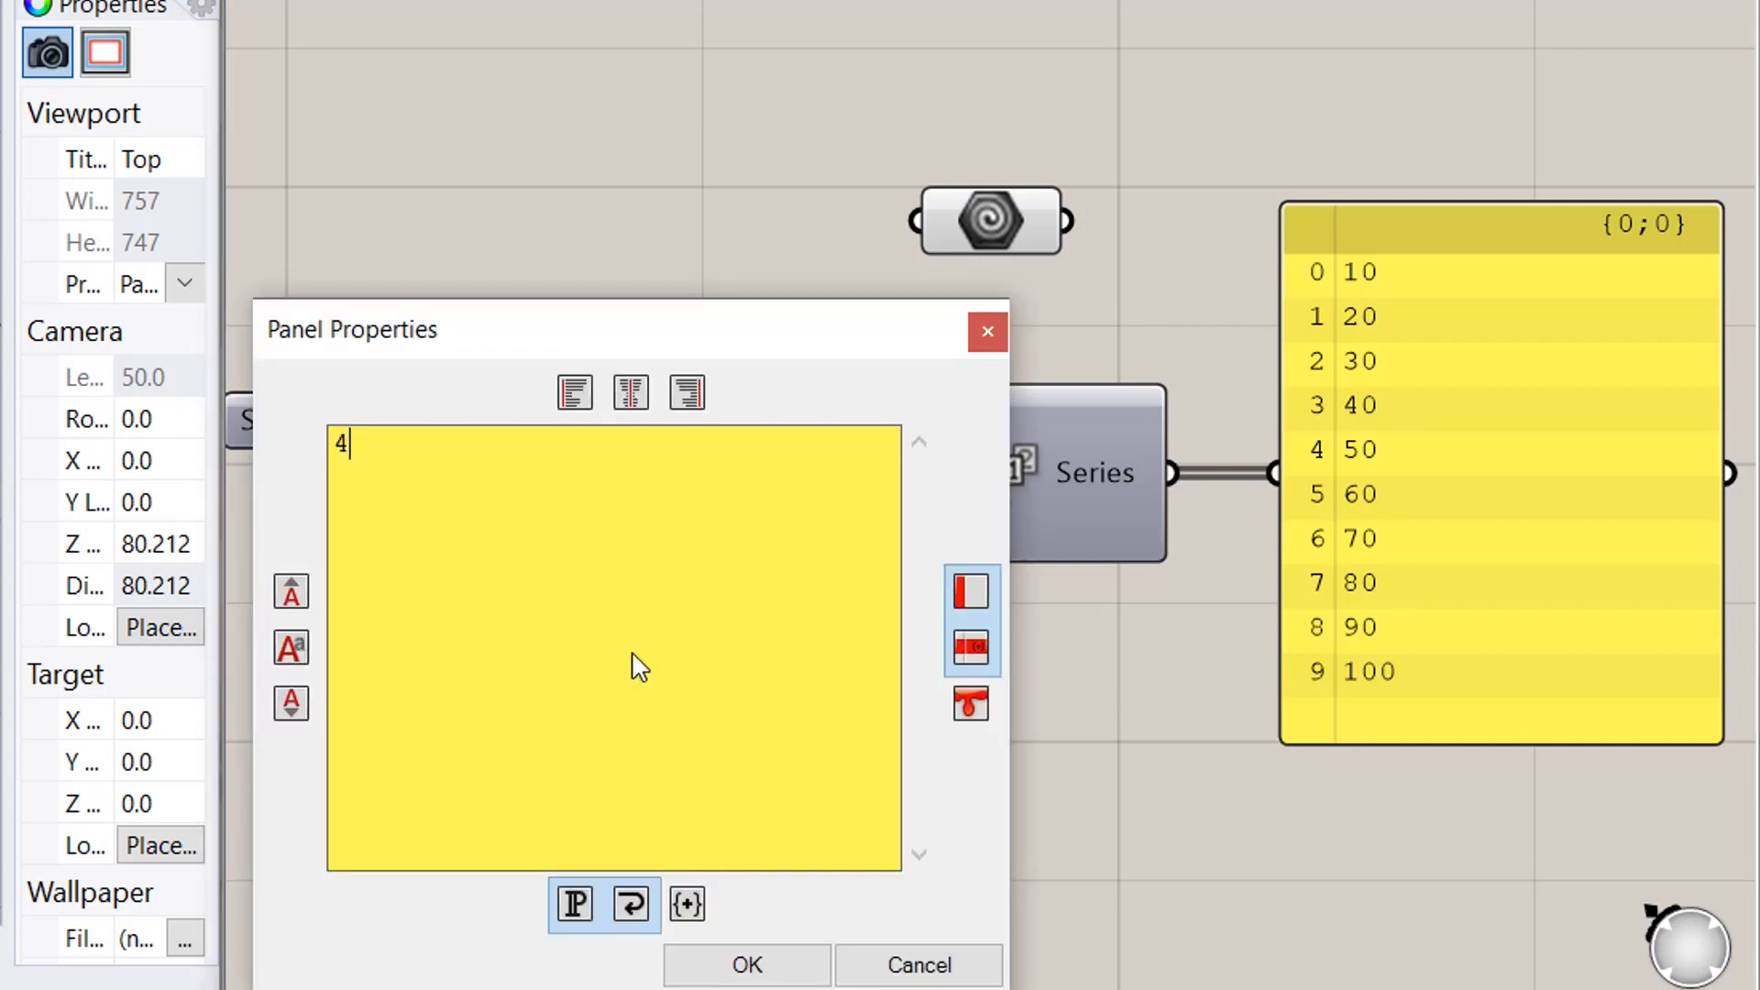
click(744, 962)
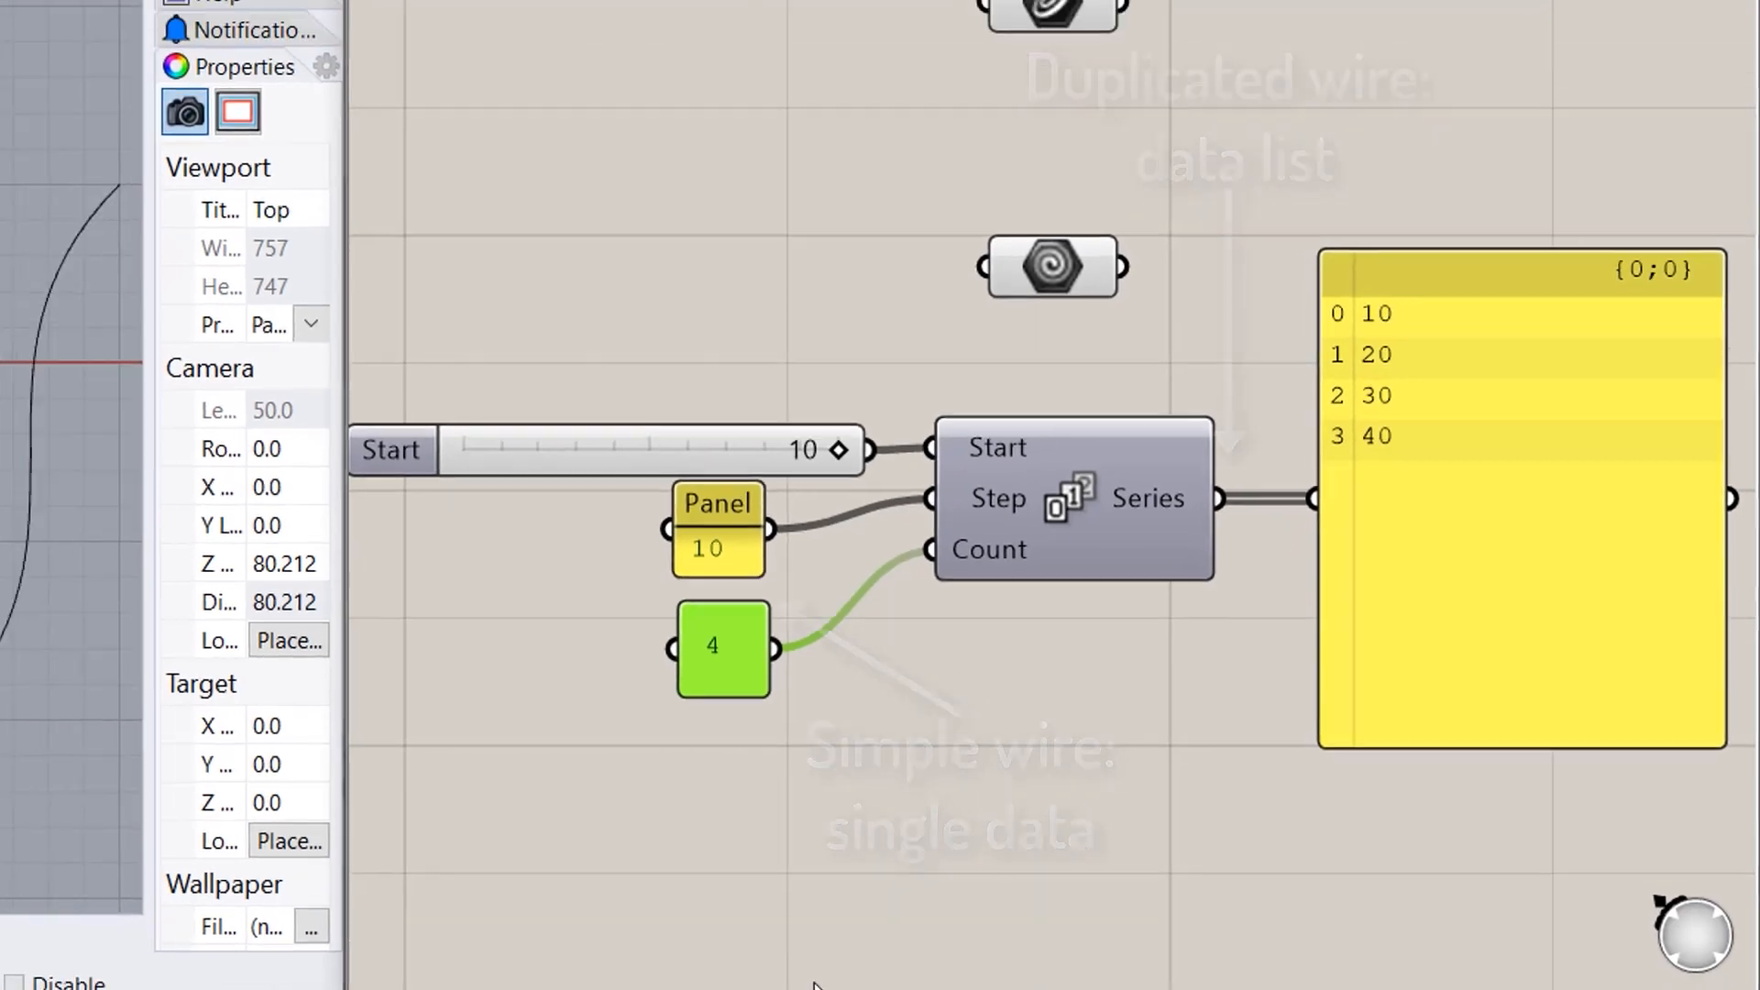
- Move the series output panel lower and further right on the canvas
click(986, 646)
right_drag(987, 645, 525, 718)
drag(996, 308, 983, 709)
drag(1316, 737, 1374, 737)
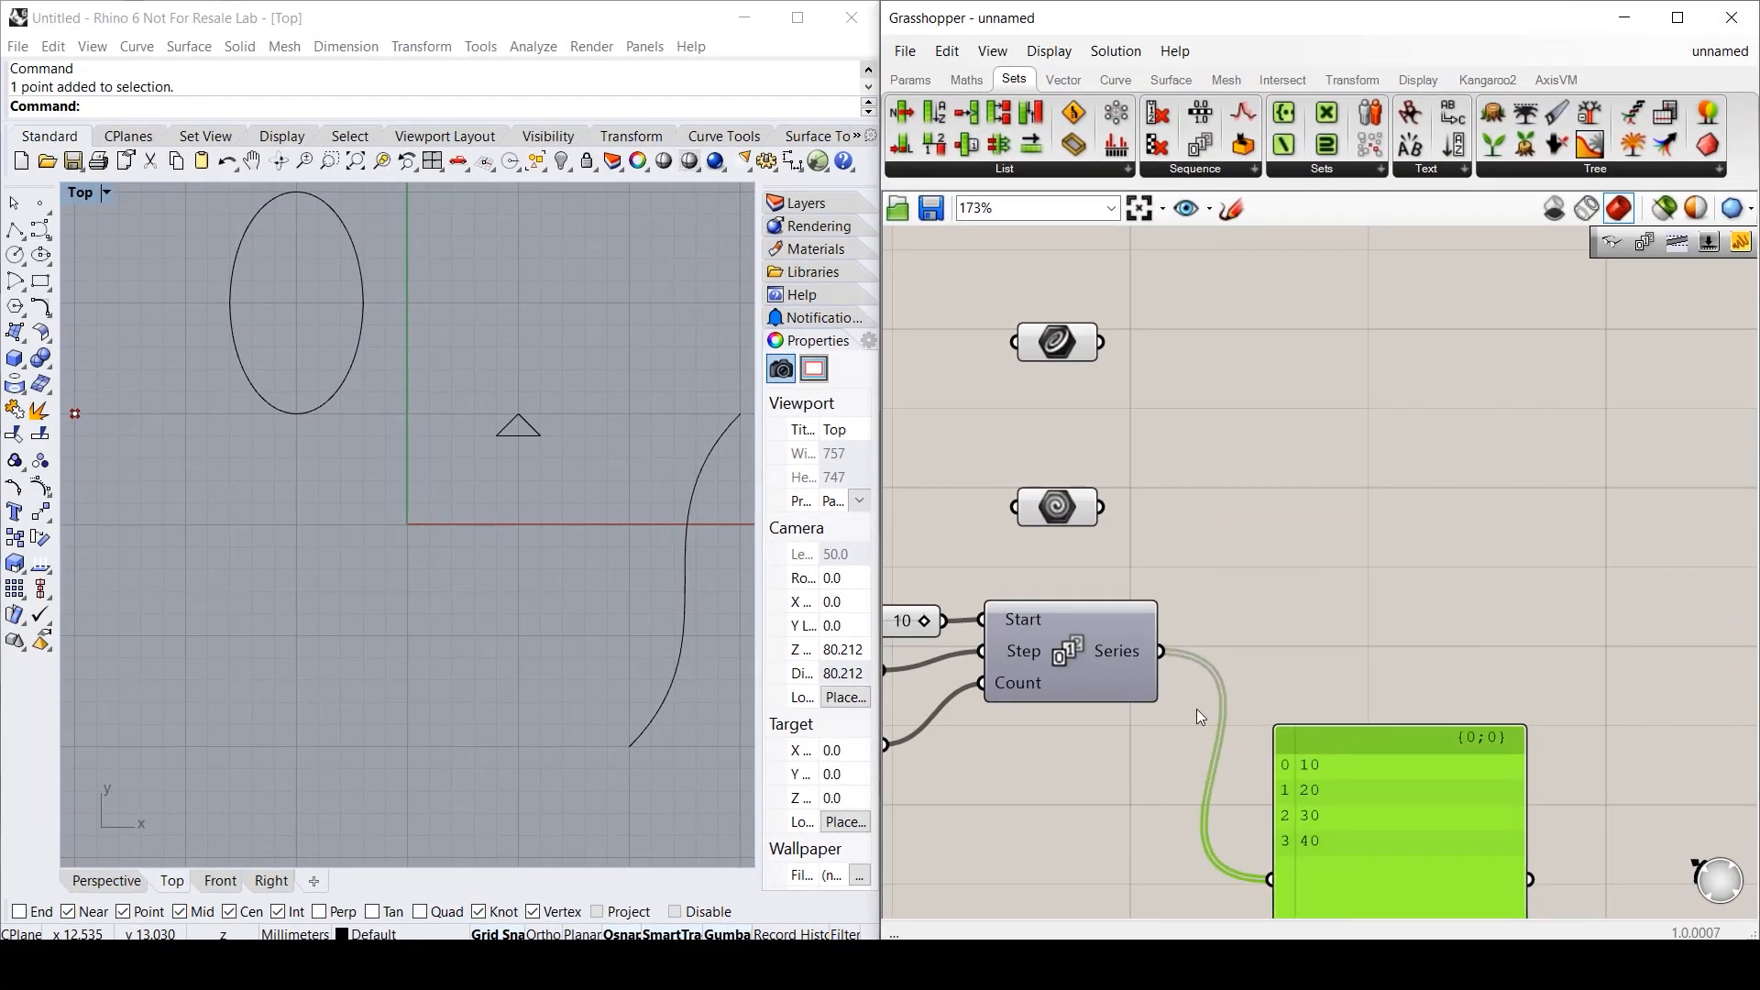
click(1332, 652)
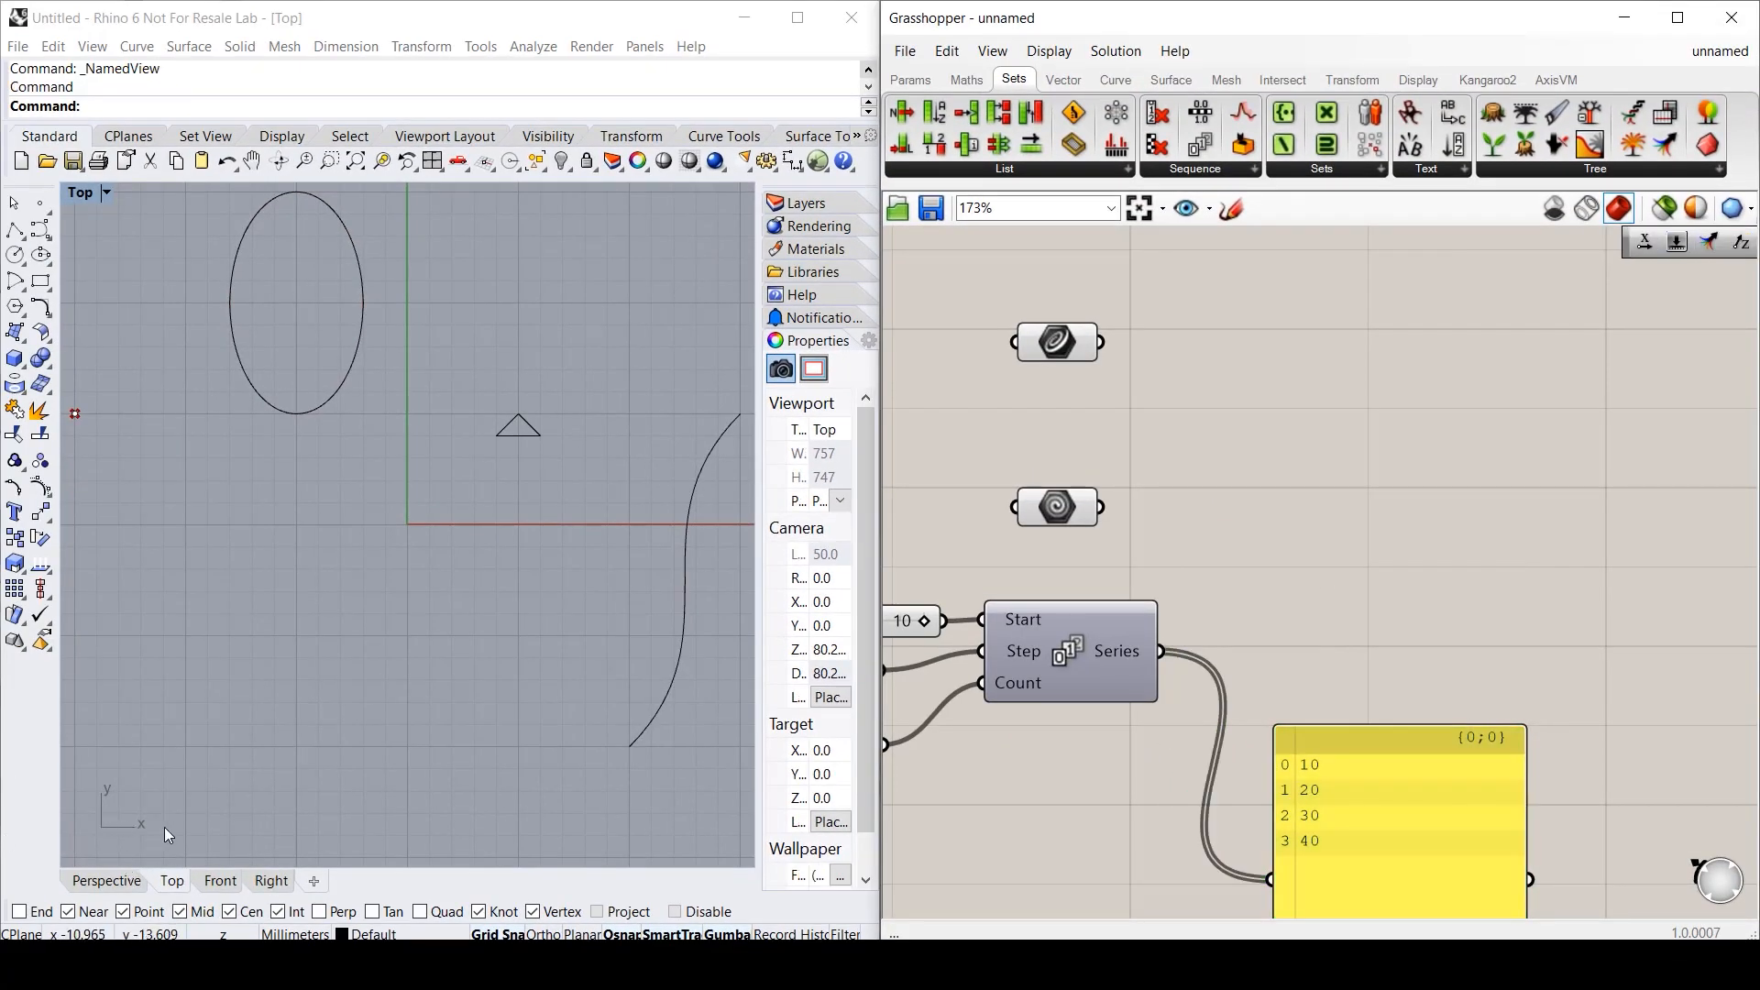
- Add a Unit X component fed by the Series, sending its vectors {10,0,0}–{40,0,0} to the panel
click(1063, 80)
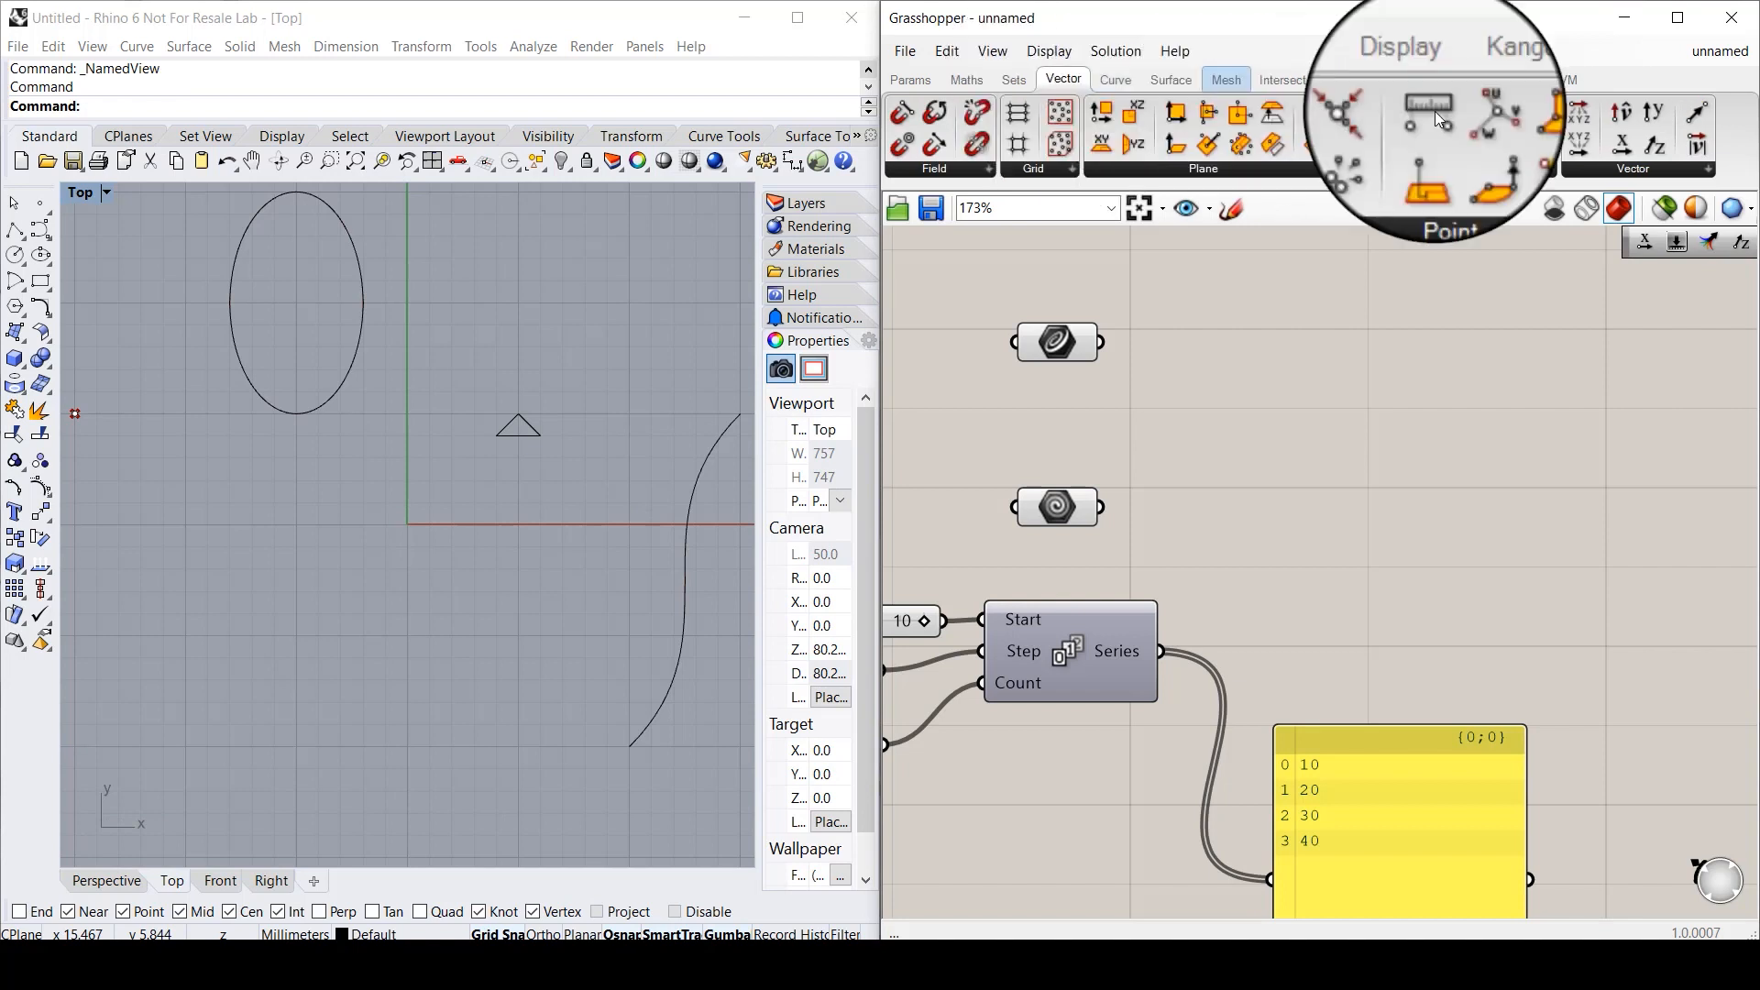
drag(1624, 152, 1326, 660)
drag(1160, 651, 1226, 650)
right_drag(1333, 695, 1172, 426)
drag(1174, 550, 1412, 543)
drag(1285, 382, 1420, 567)
right_drag(1264, 456, 1294, 783)
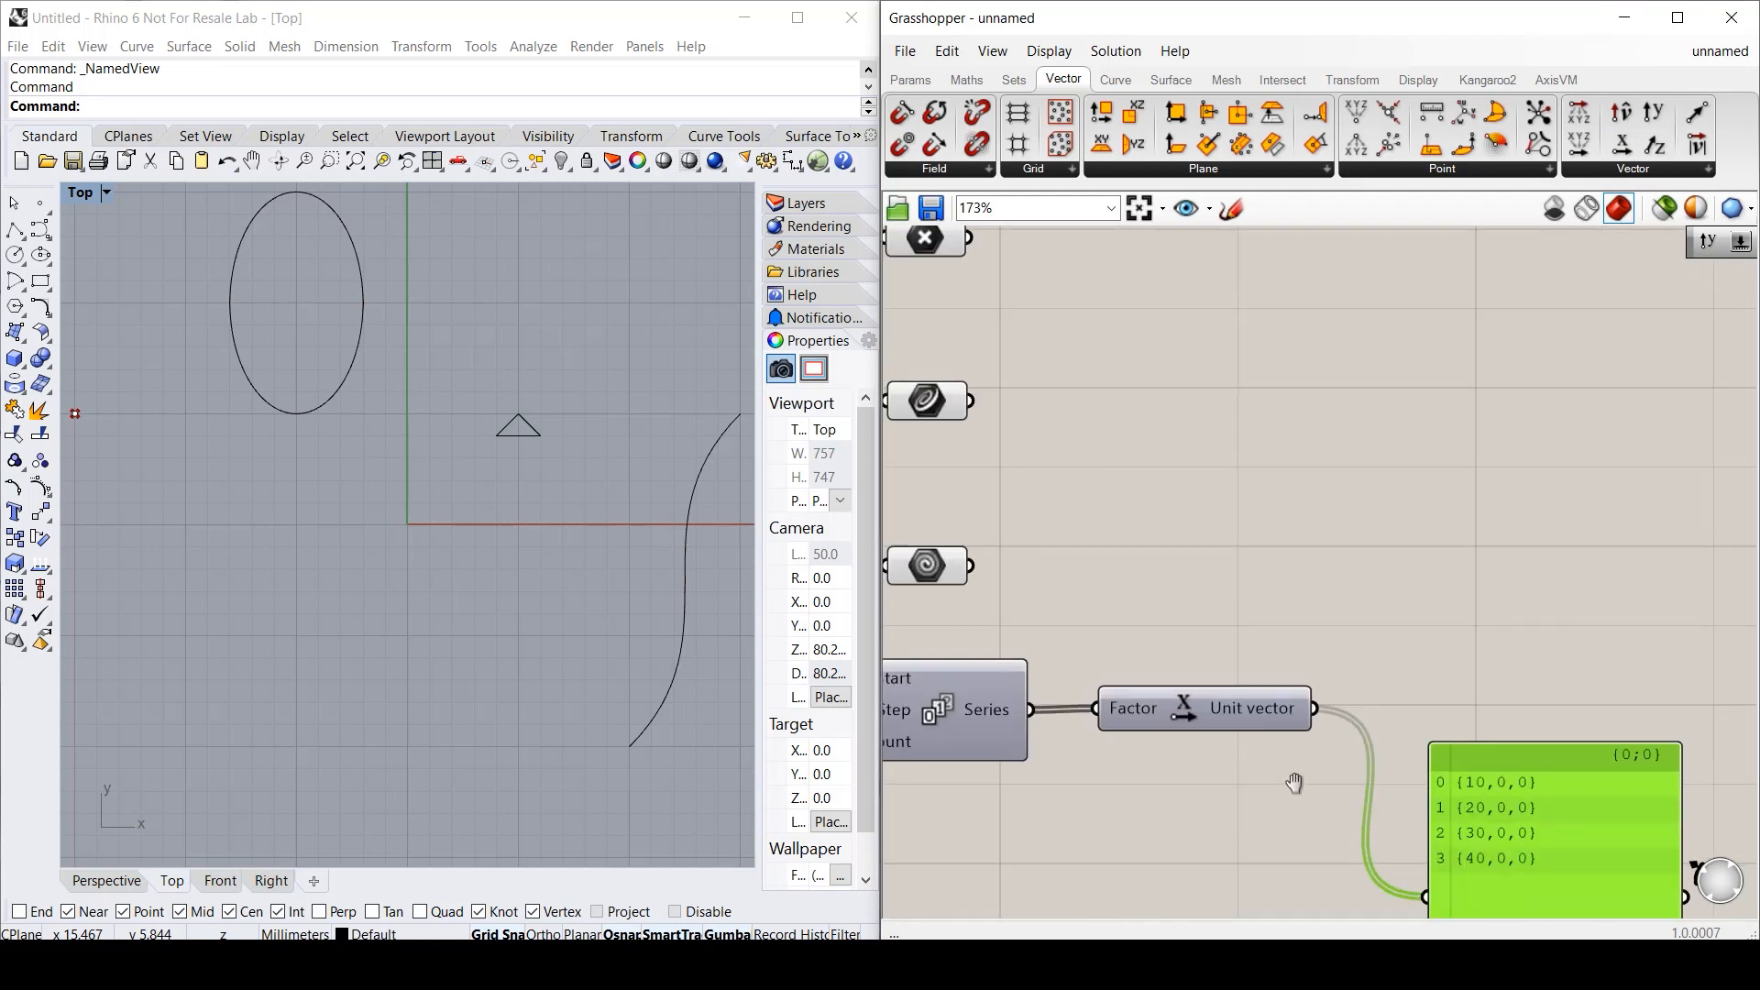
- Place a Move component right of the Unit X vectors
double_click(1421, 557)
text(move)
key(Return)
drag(1360, 554, 1472, 585)
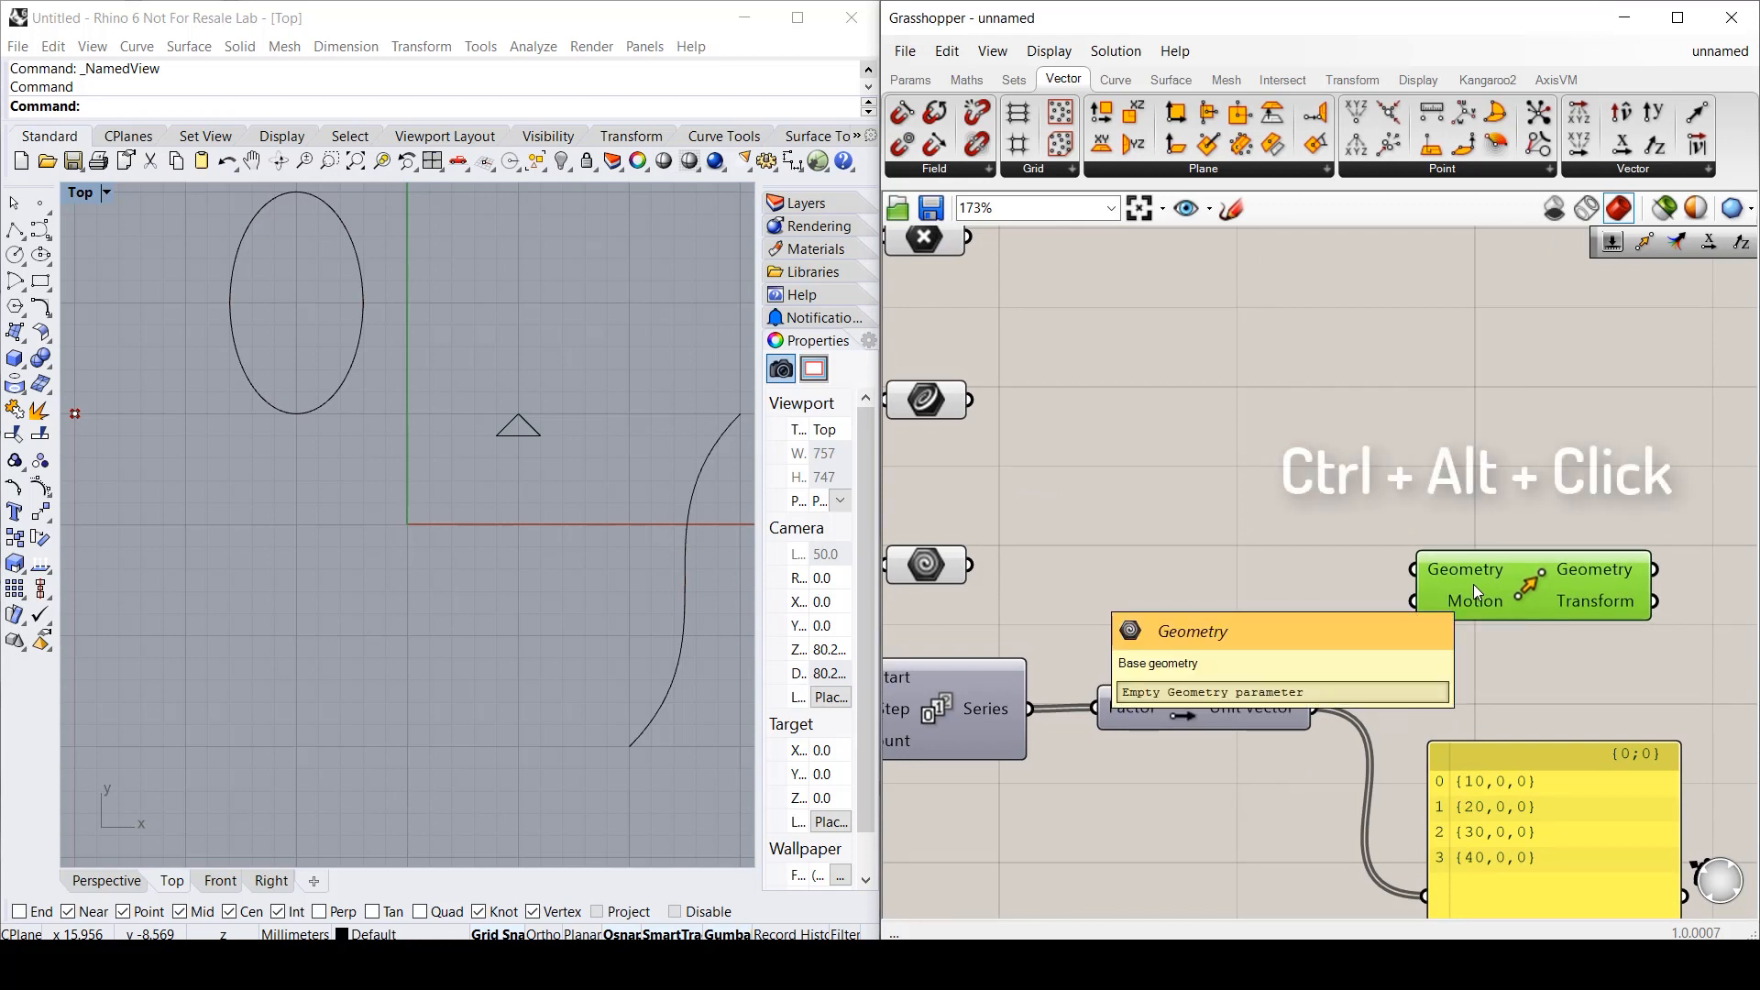
ctrl+alt+click(1529, 589)
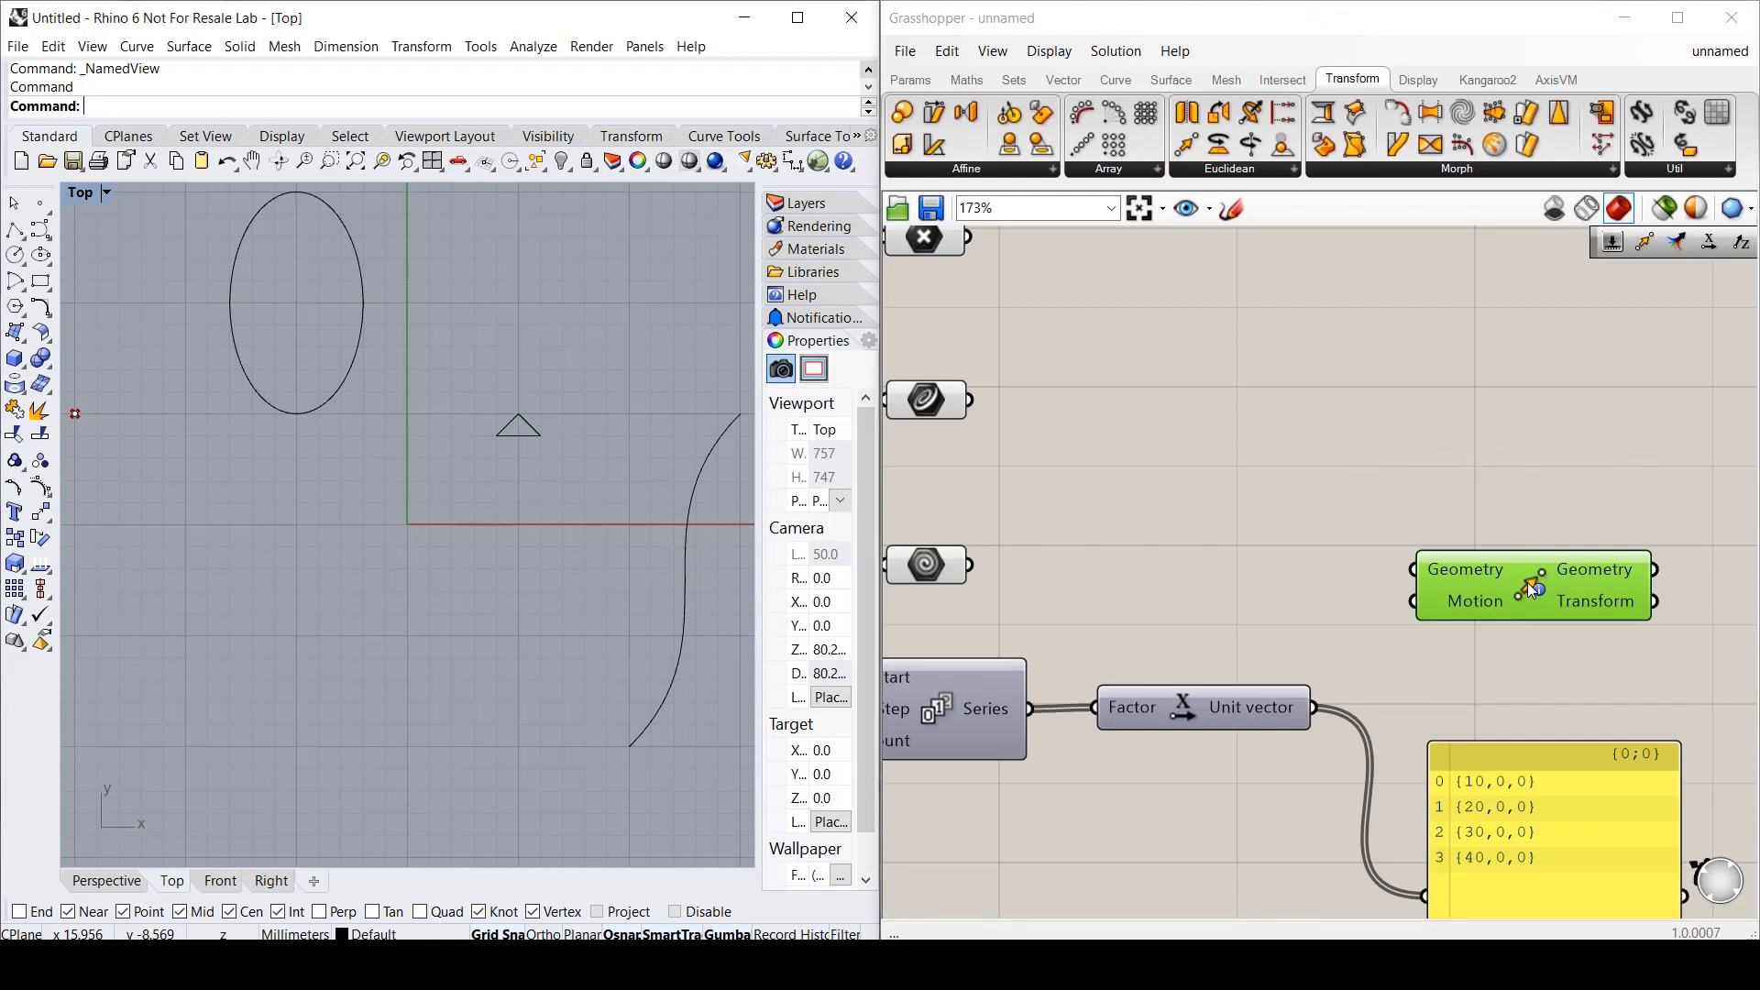
- Wire the Geometry parameter into Move's Geometry and the Unit X vectors into Motion
scroll(116, 585, down, 3)
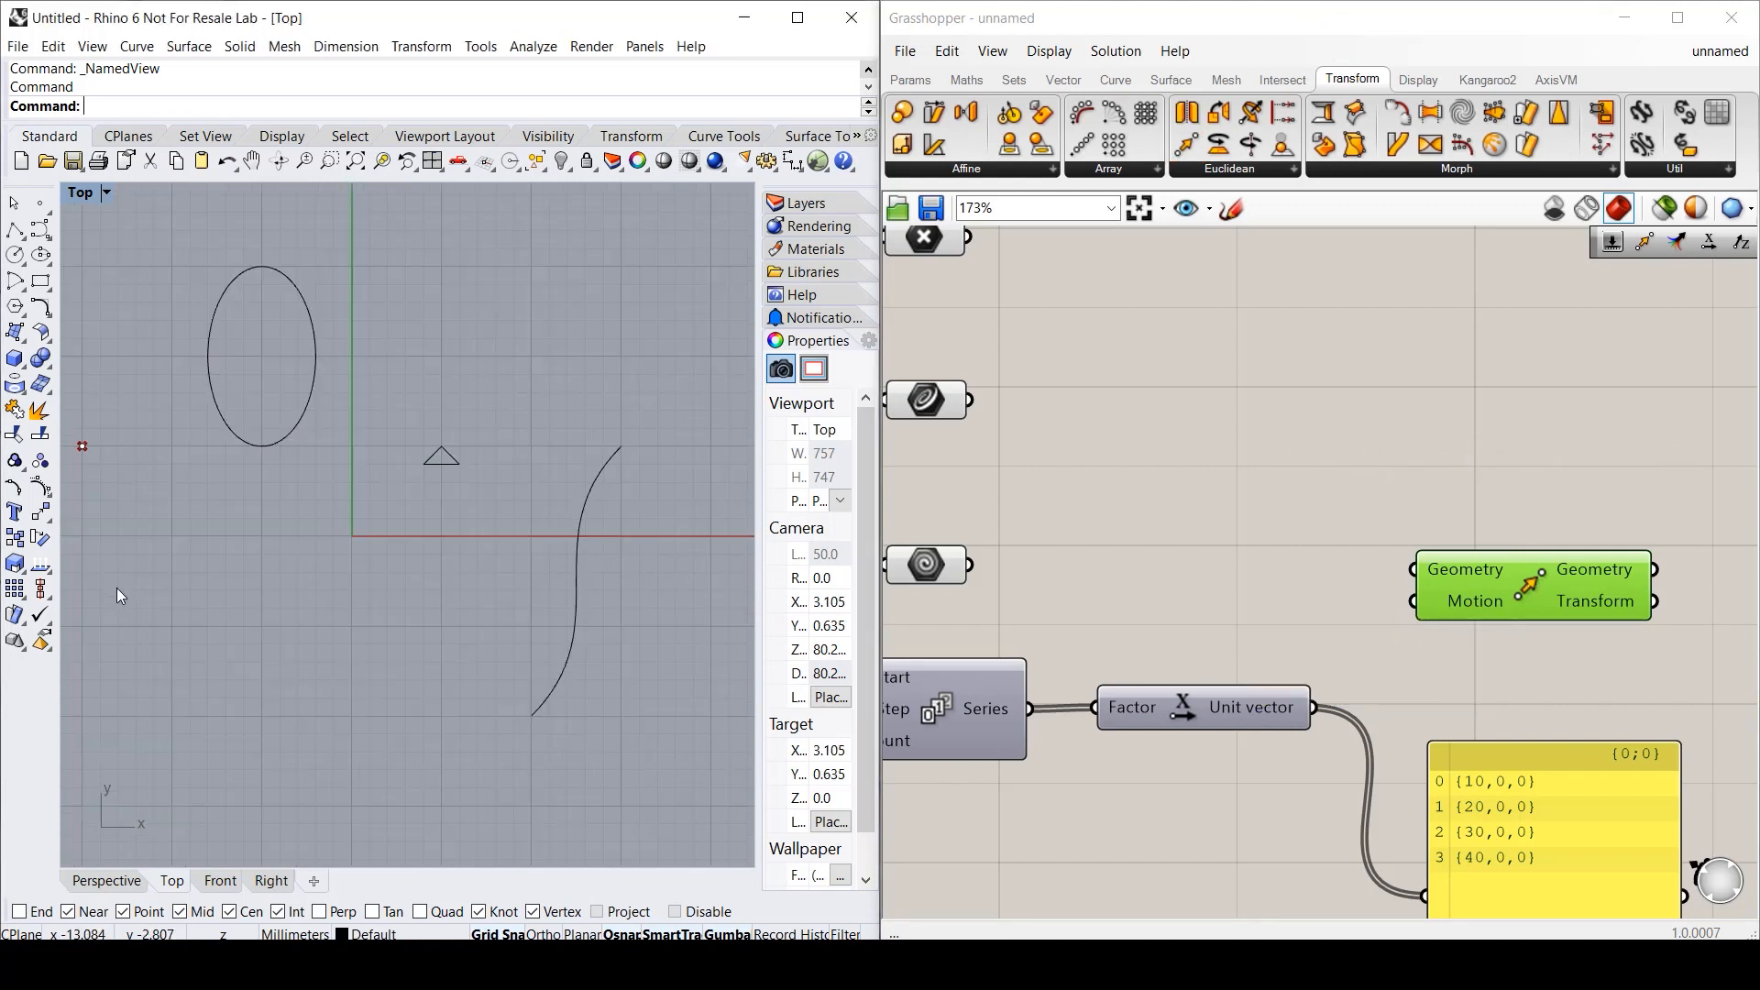
drag(970, 565, 1413, 570)
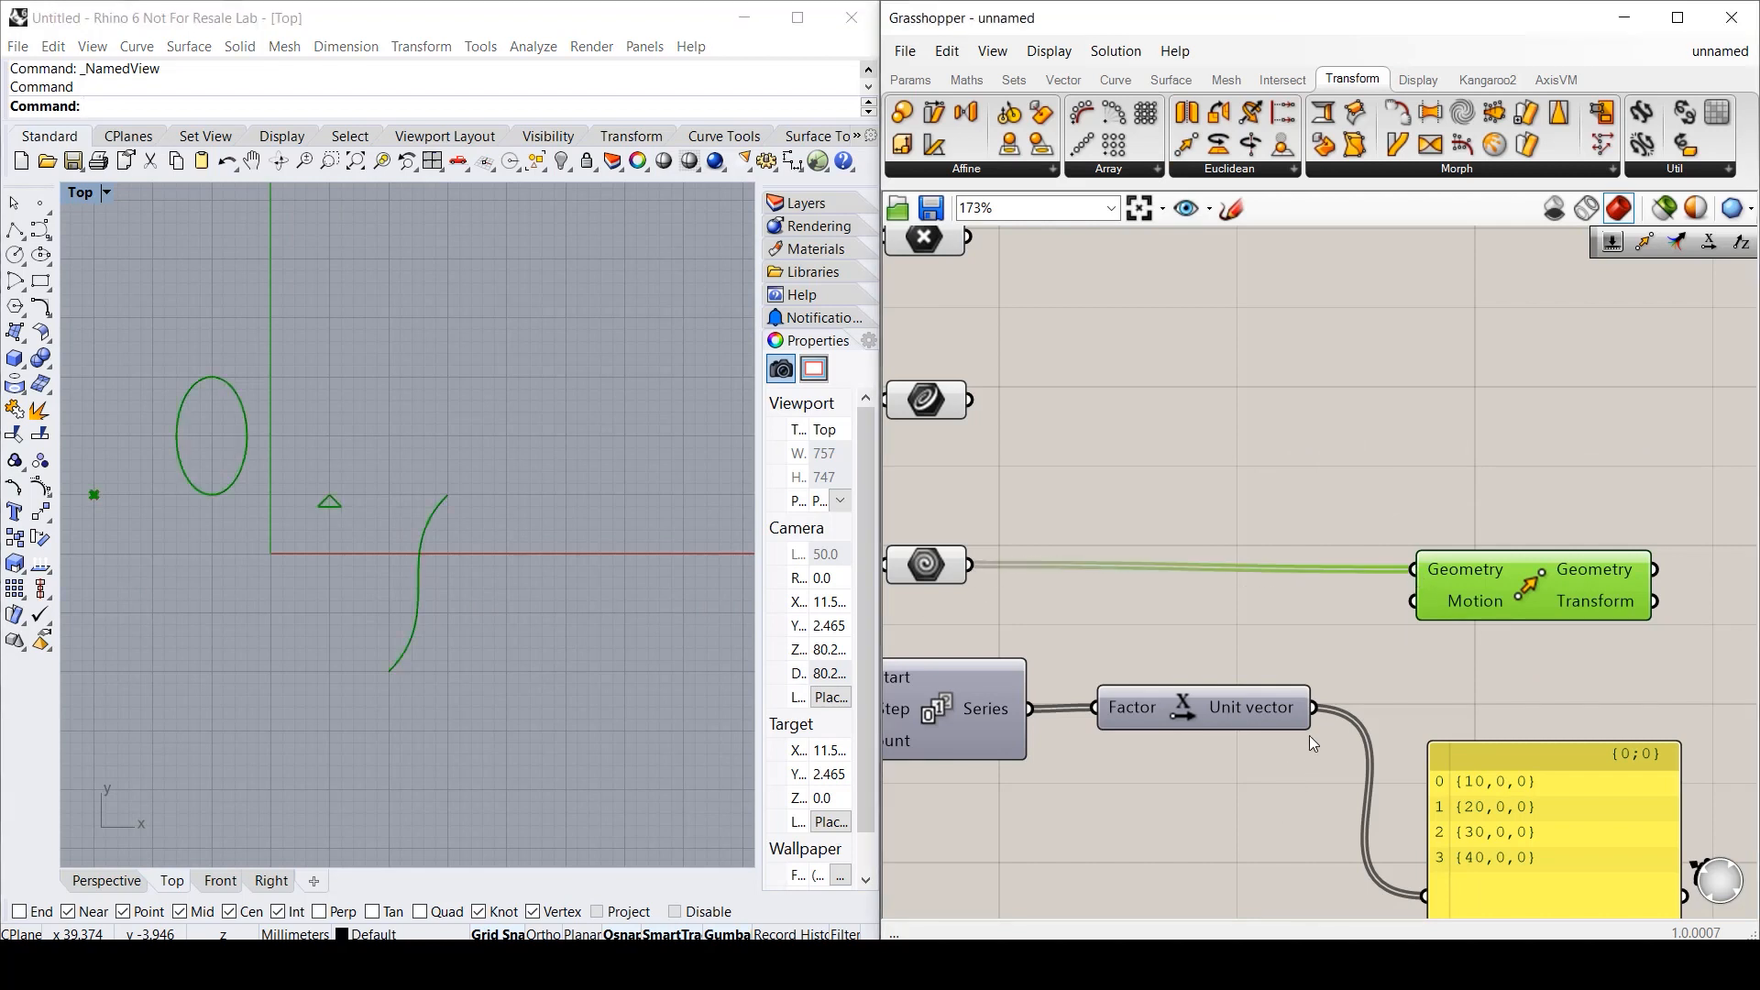
drag(1312, 707, 1413, 601)
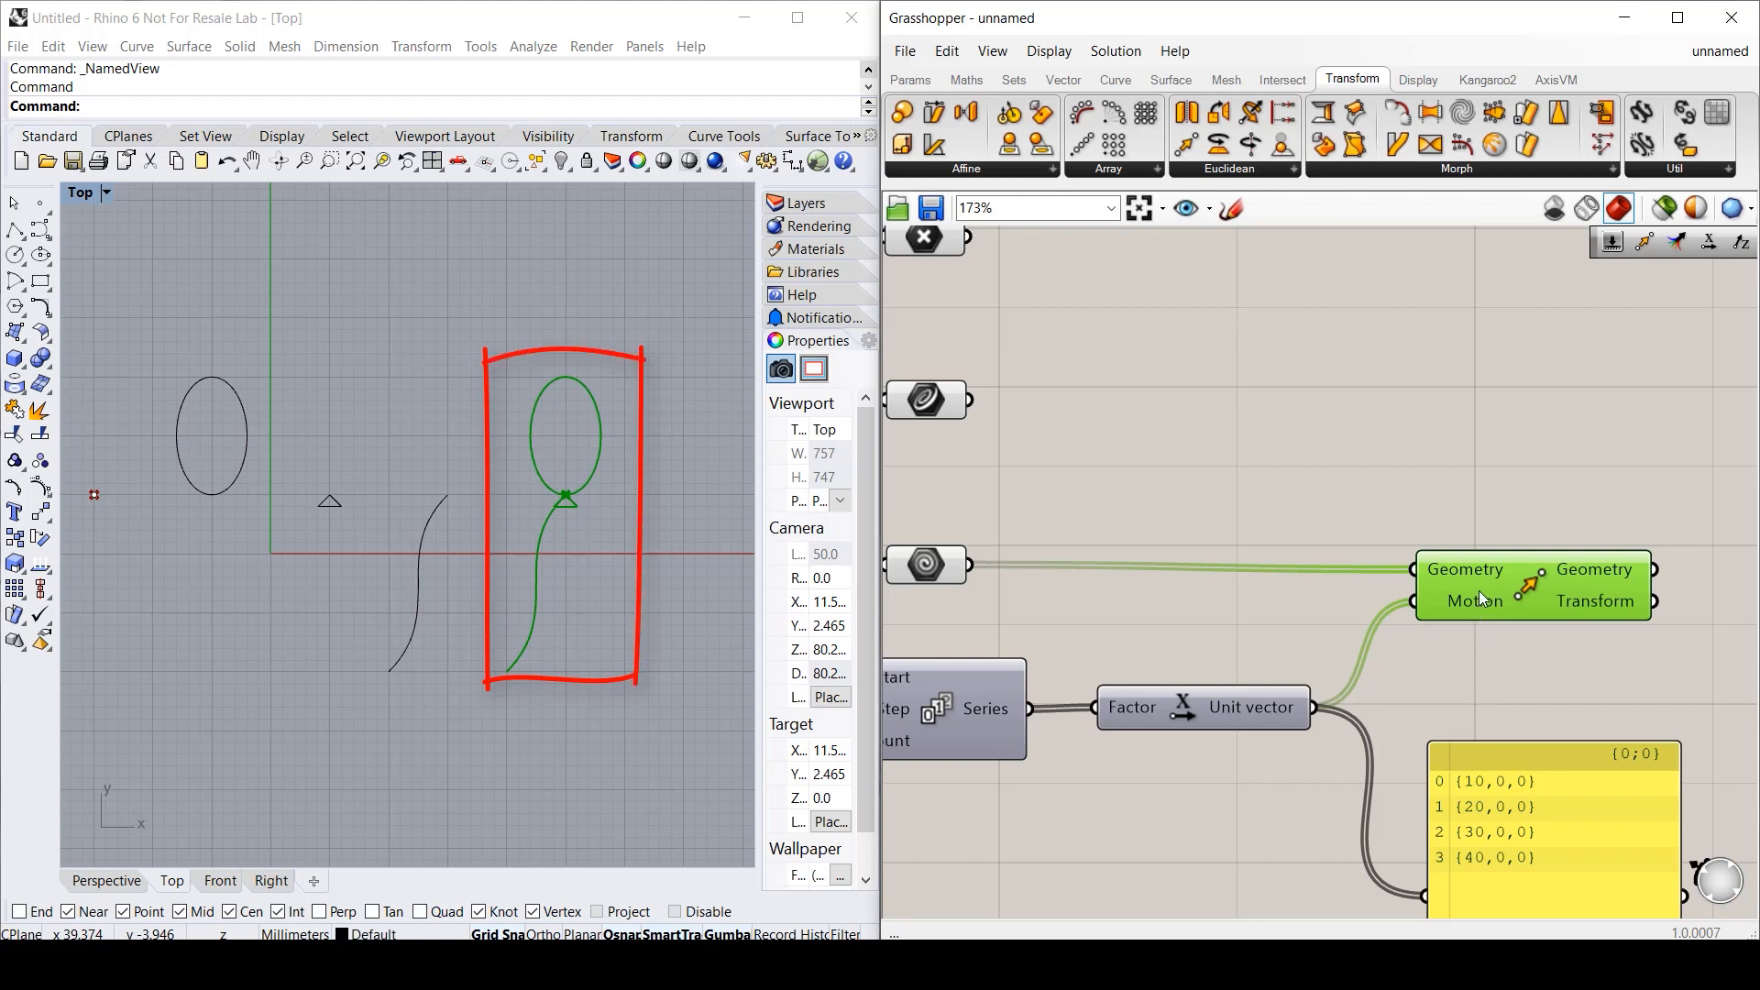
drag(1479, 592, 1478, 586)
click(1485, 647)
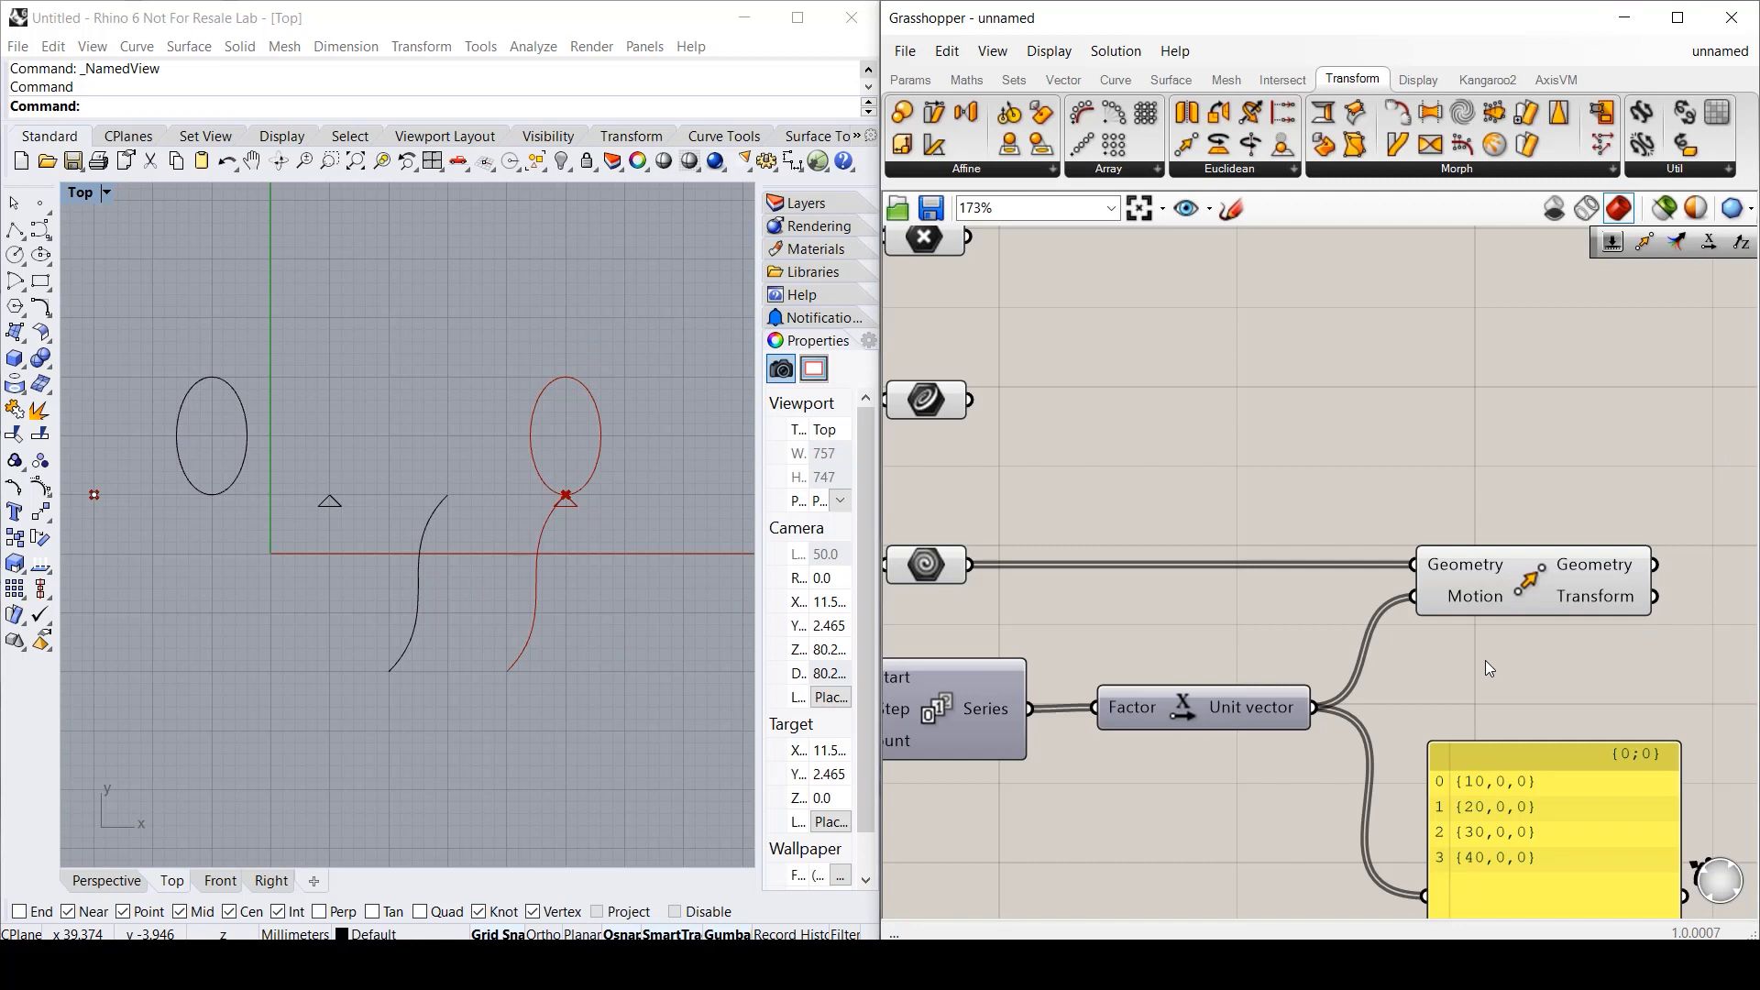
- Duplicate the panel, wire the Geometry parameter into it, and resize it to list four items
alt+drag(1522, 811, 1293, 316)
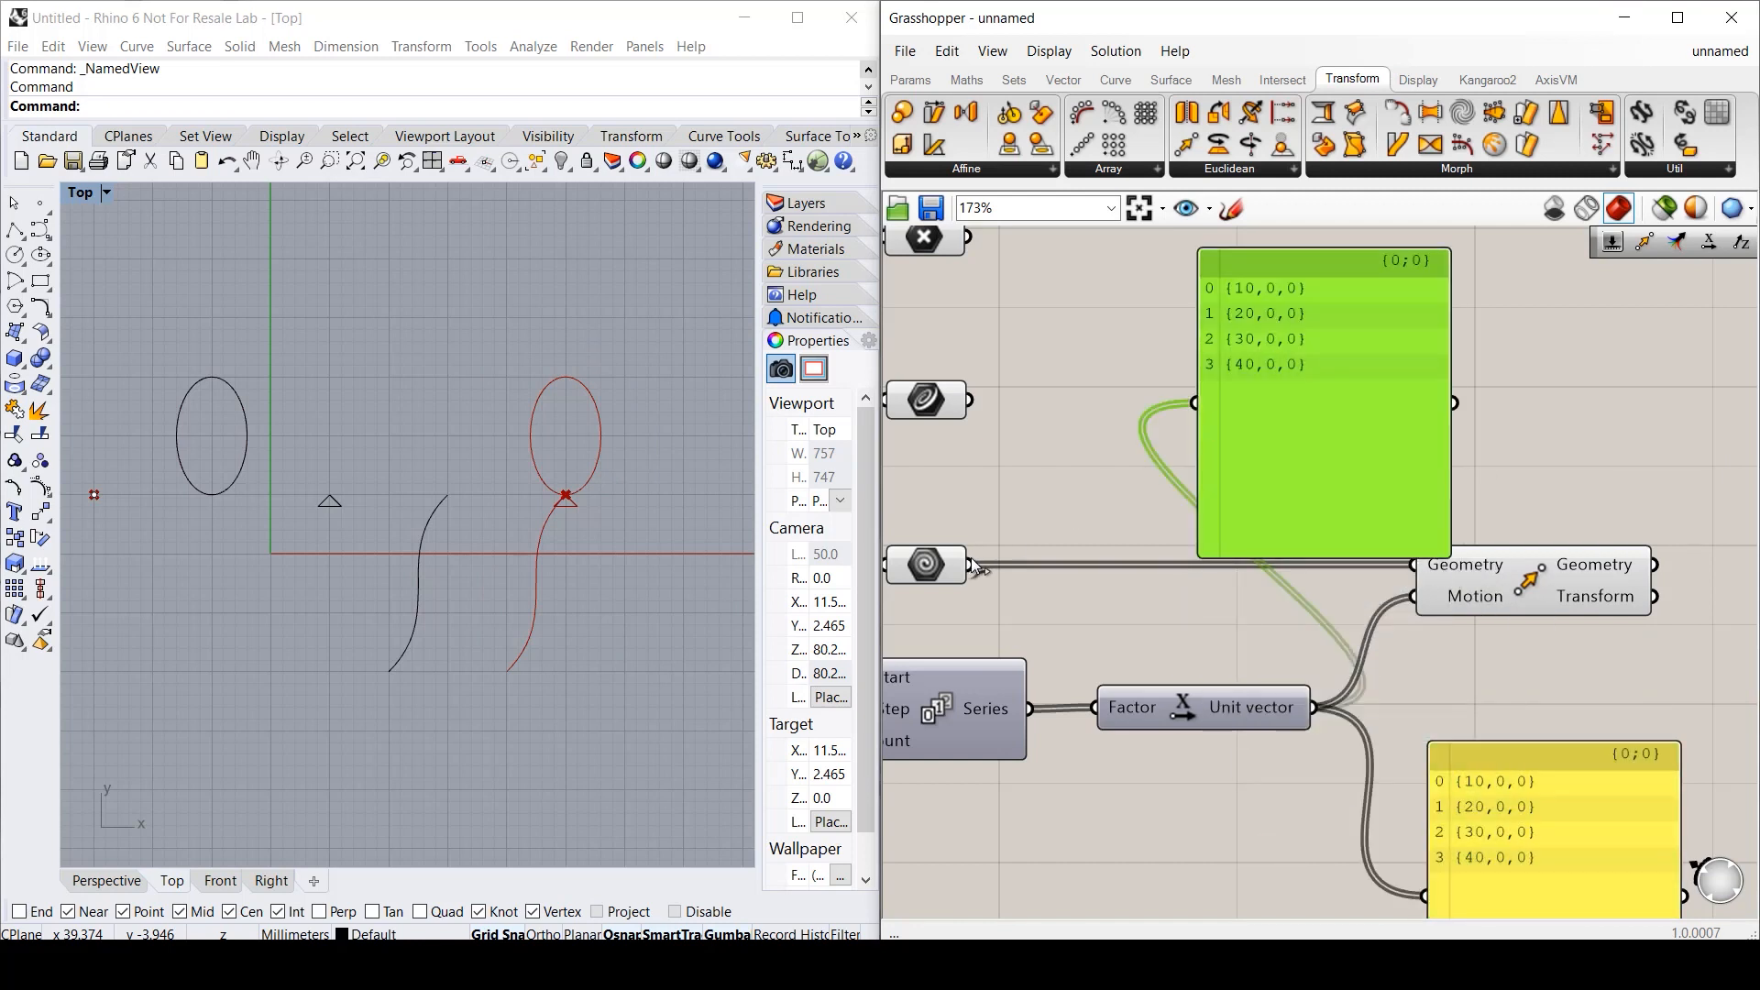
drag(970, 565, 1194, 404)
drag(1255, 554, 1263, 475)
drag(1447, 390, 1564, 386)
drag(1342, 323, 1246, 368)
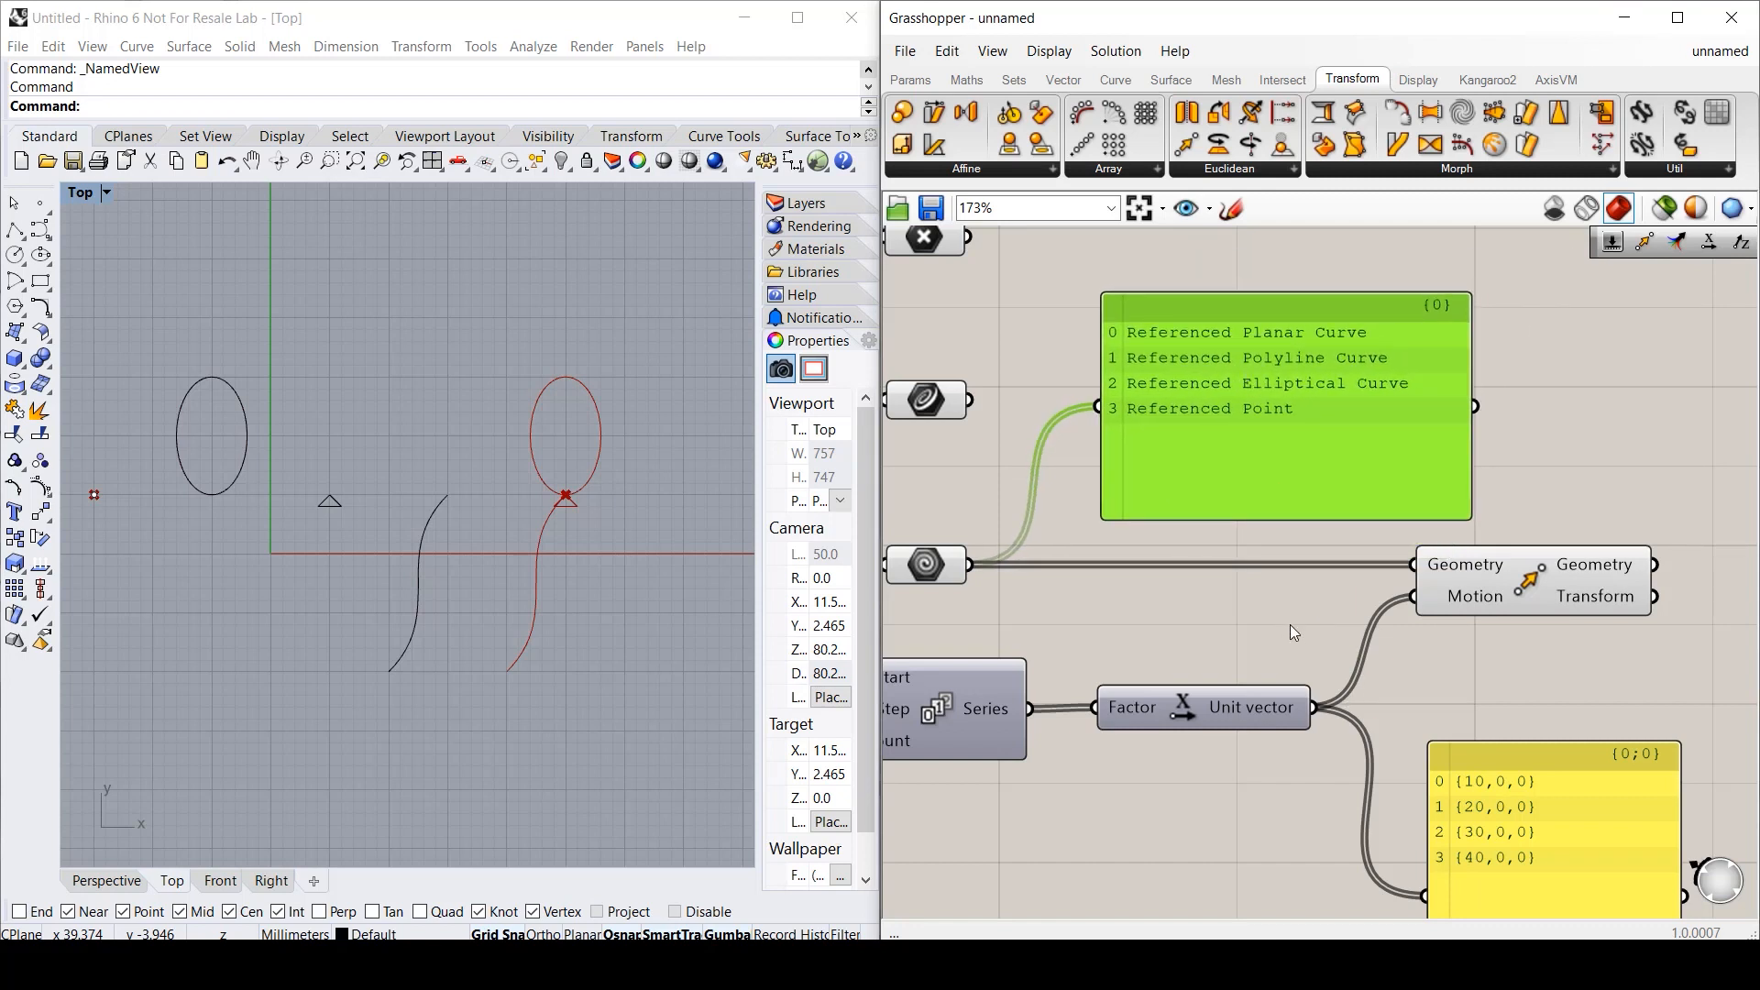
scroll(1267, 616, down, 1)
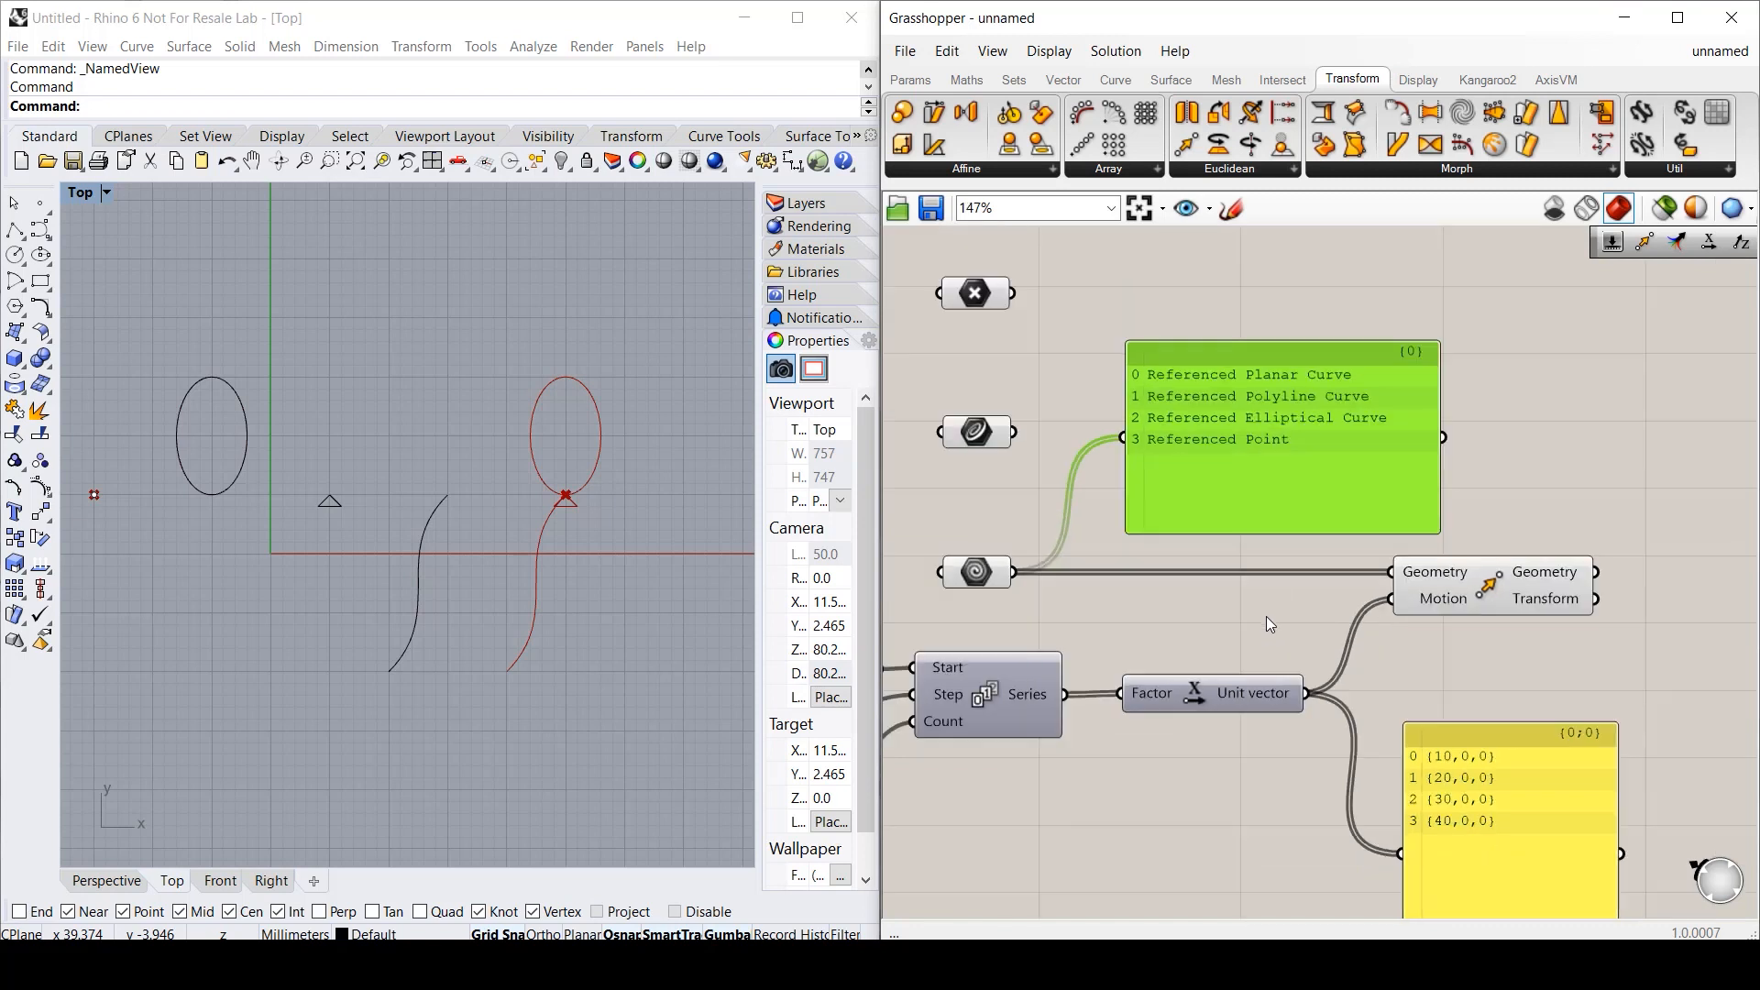
right_drag(1267, 616, 1260, 550)
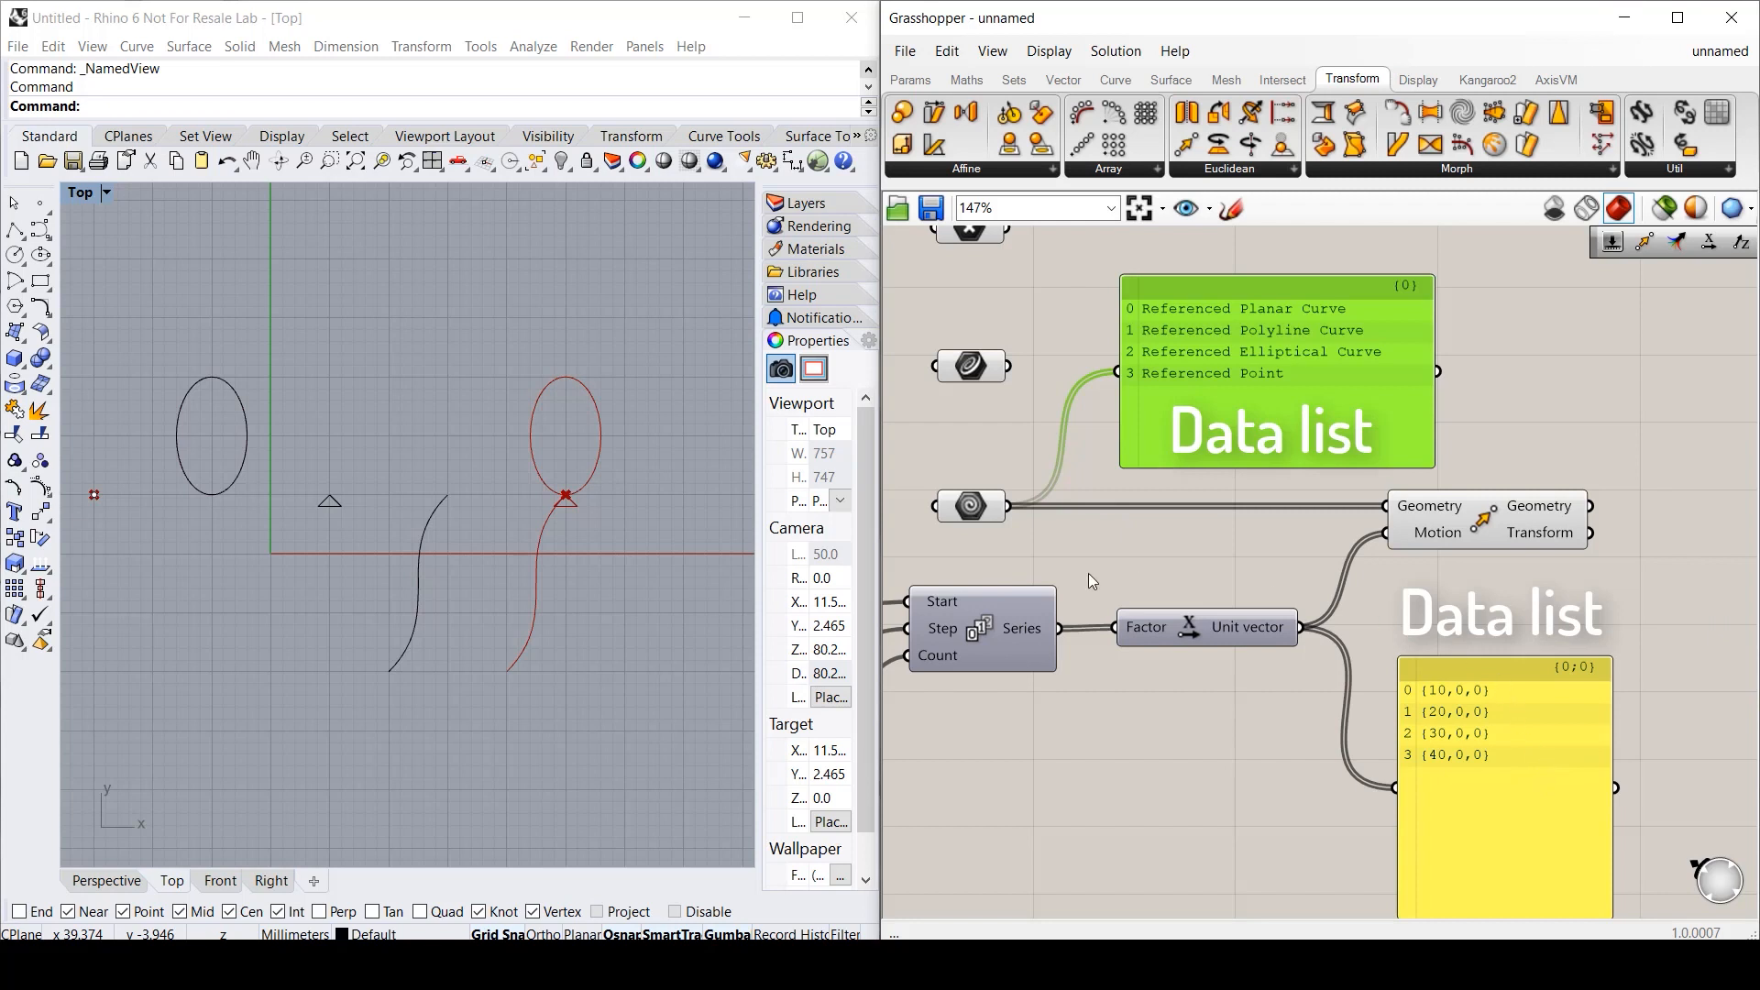
click(1059, 545)
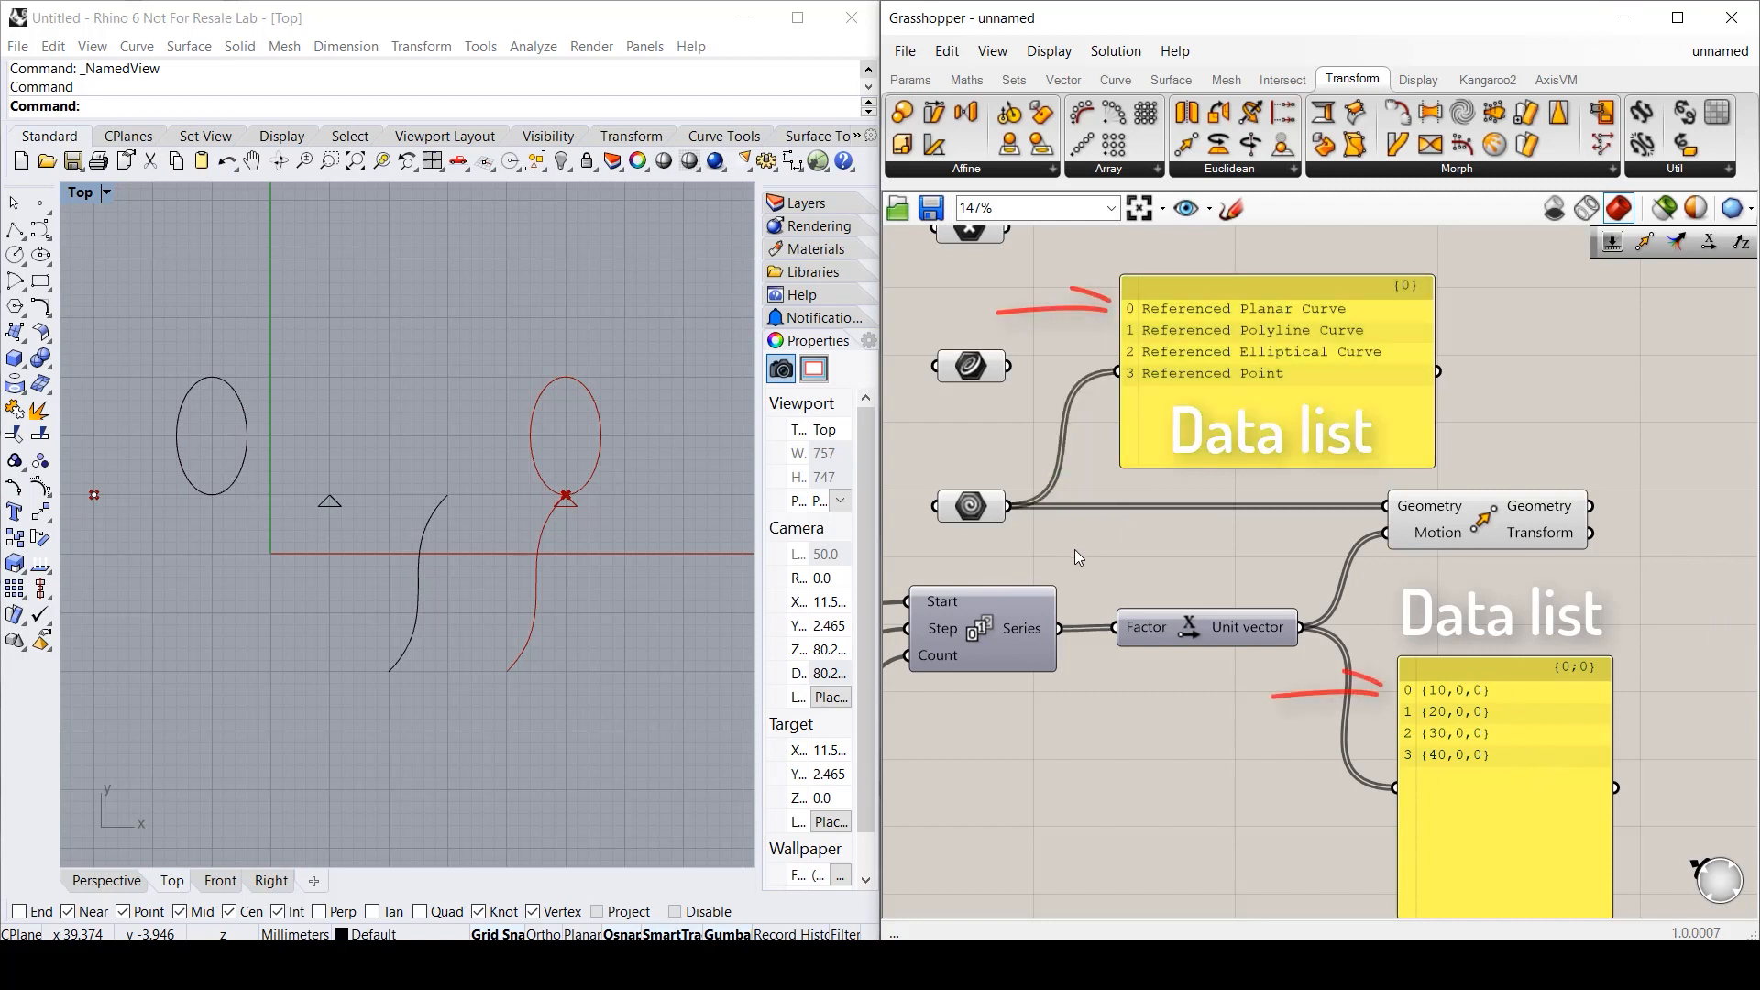
mouse_move(986, 506)
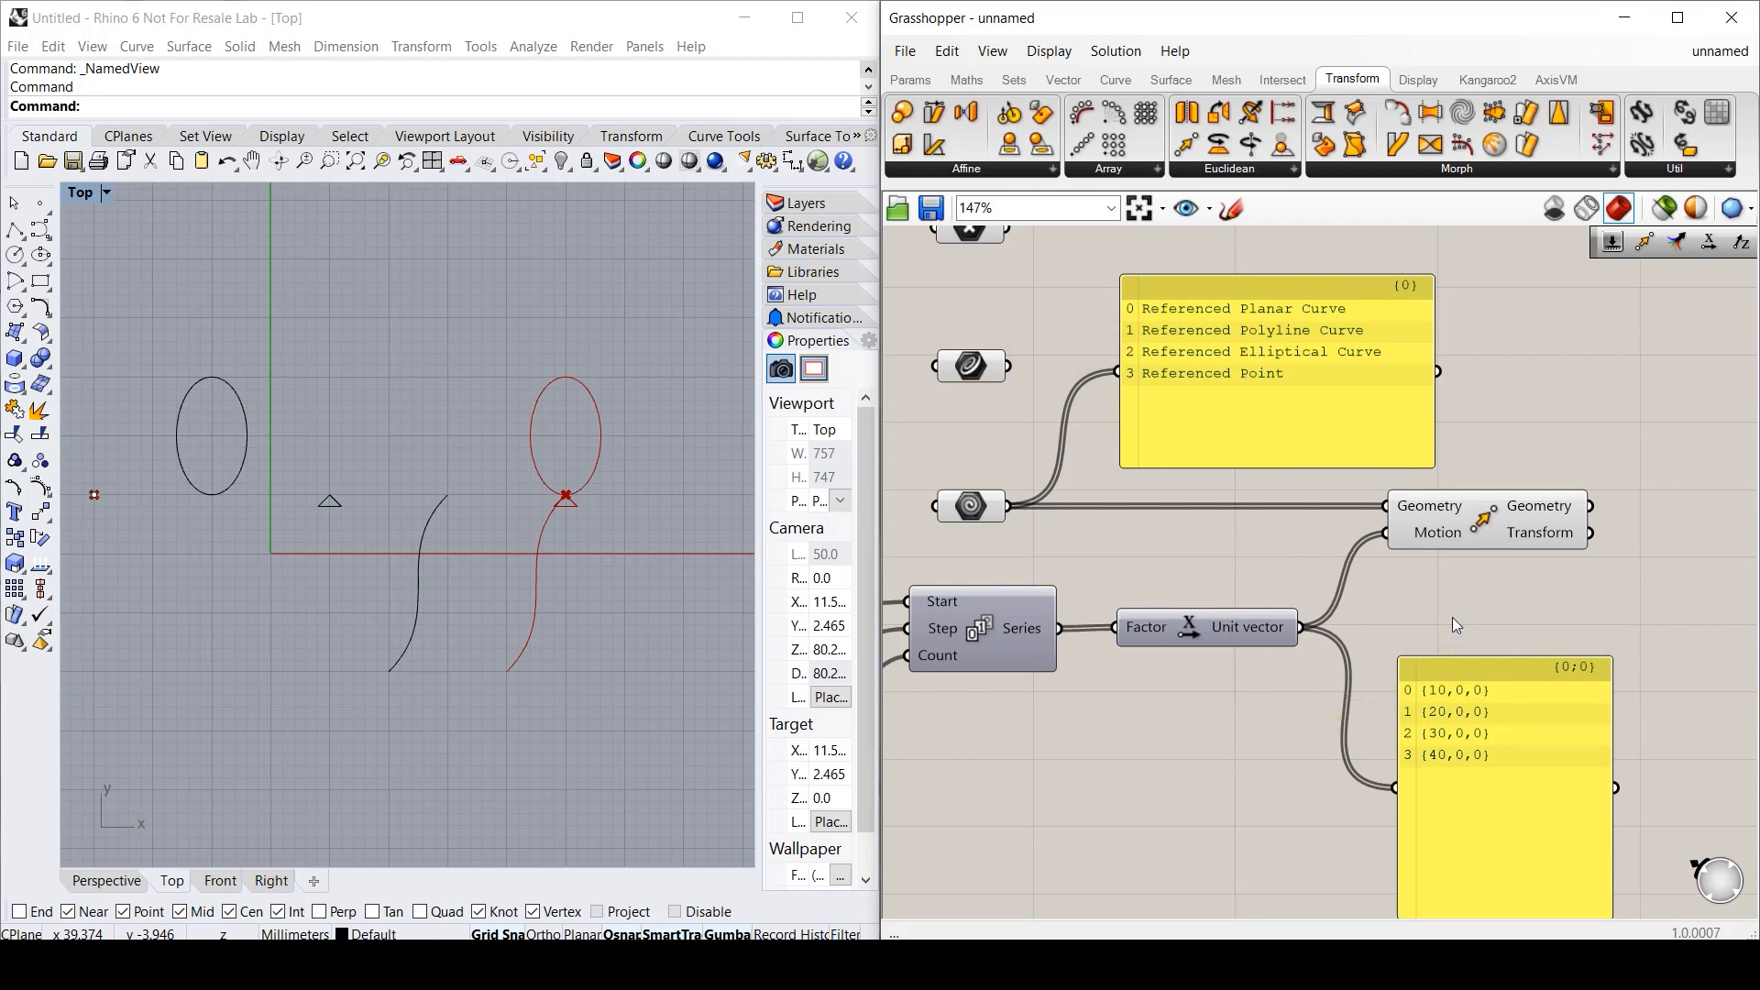
- Graft the Move Geometry input so every referenced item is copied at all four X offsets
right_click(970, 506)
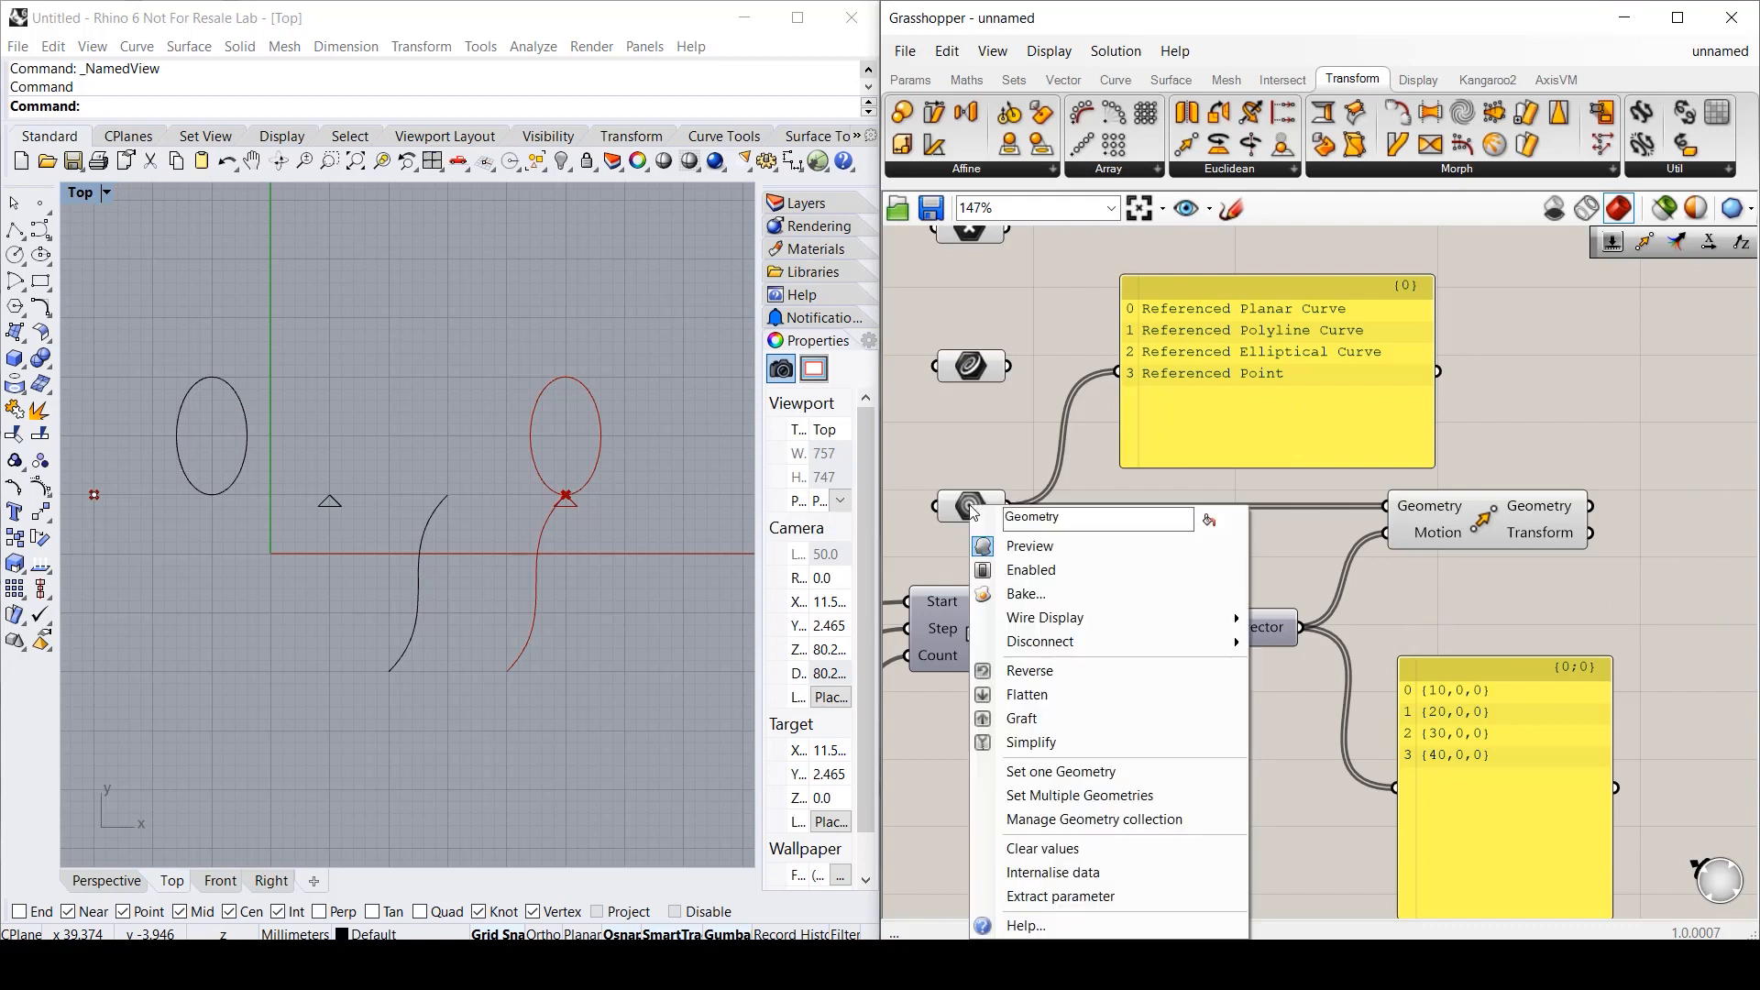
click(1023, 716)
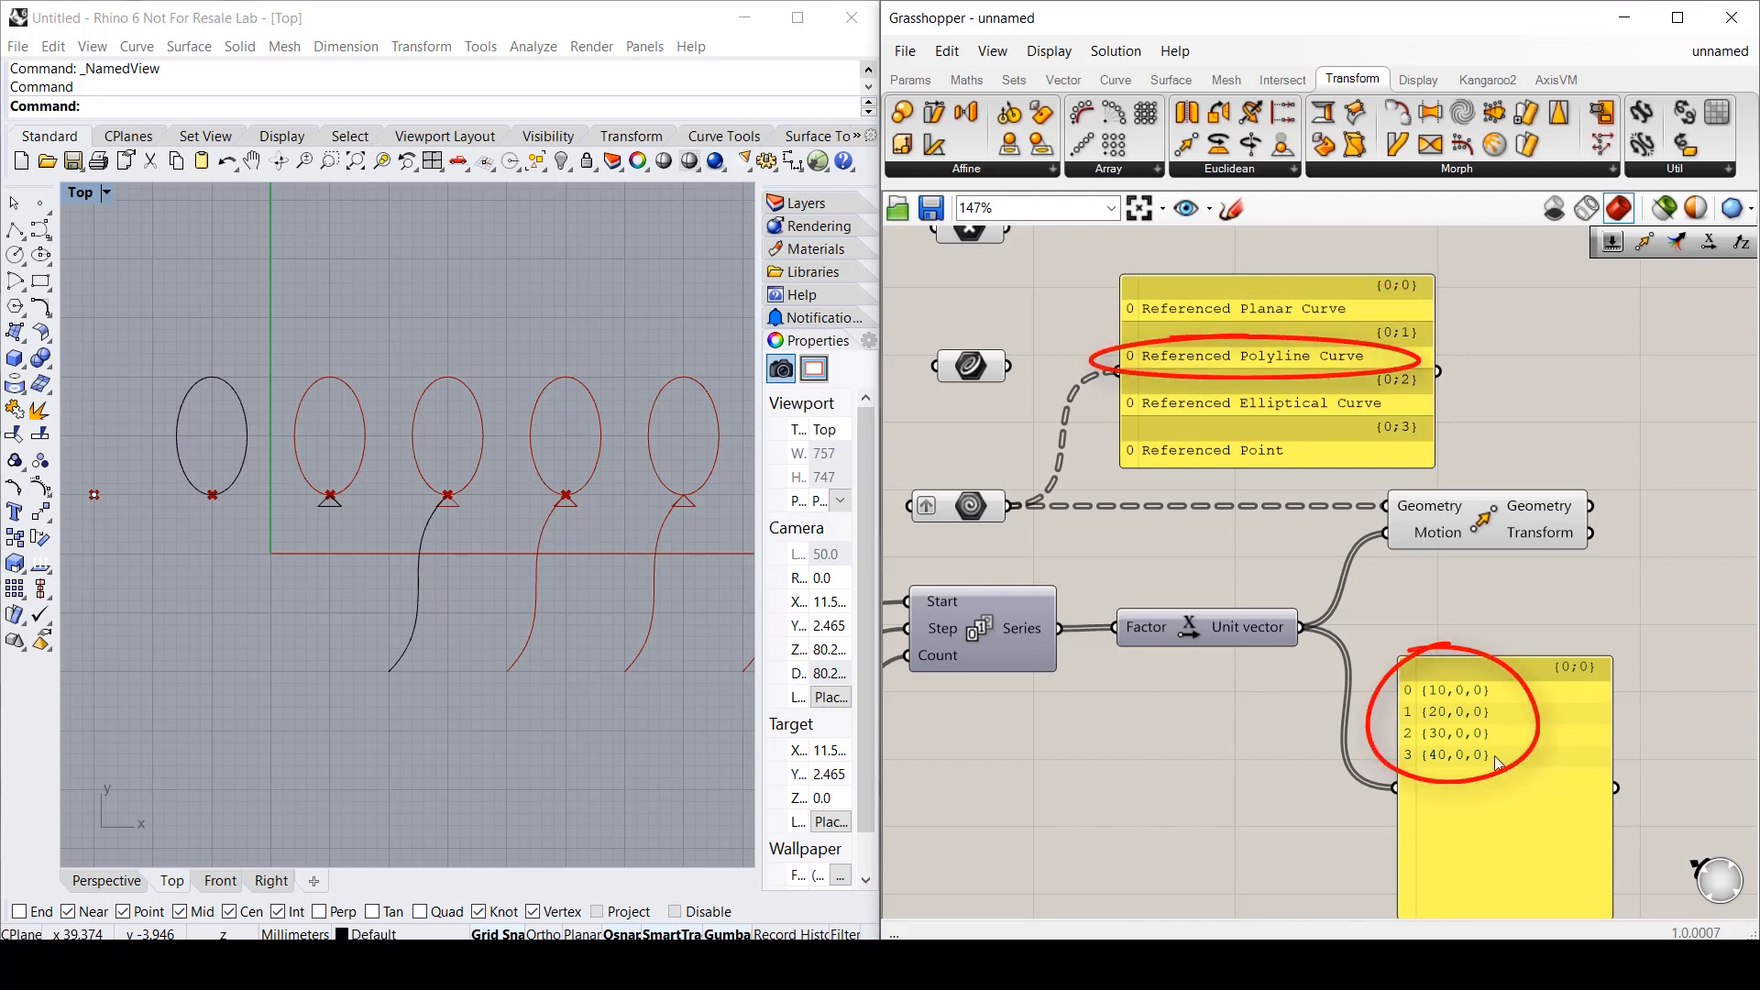
scroll(400, 666, down, 2)
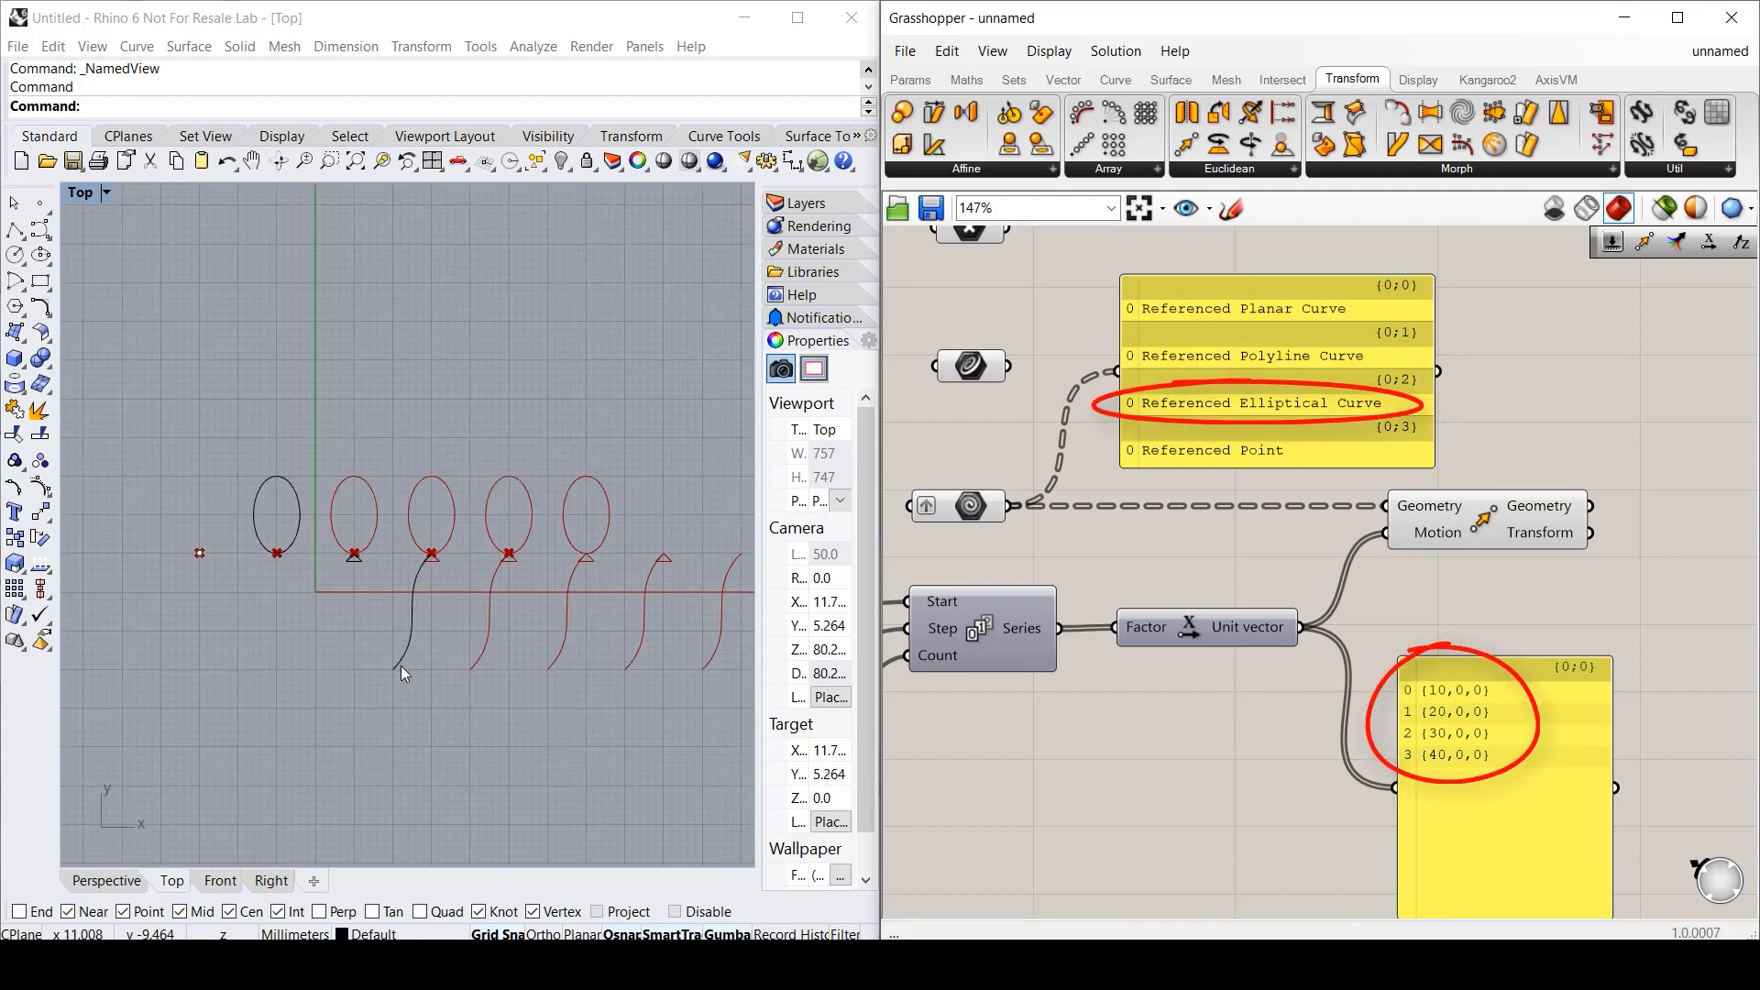
scroll(399, 665, down, 1)
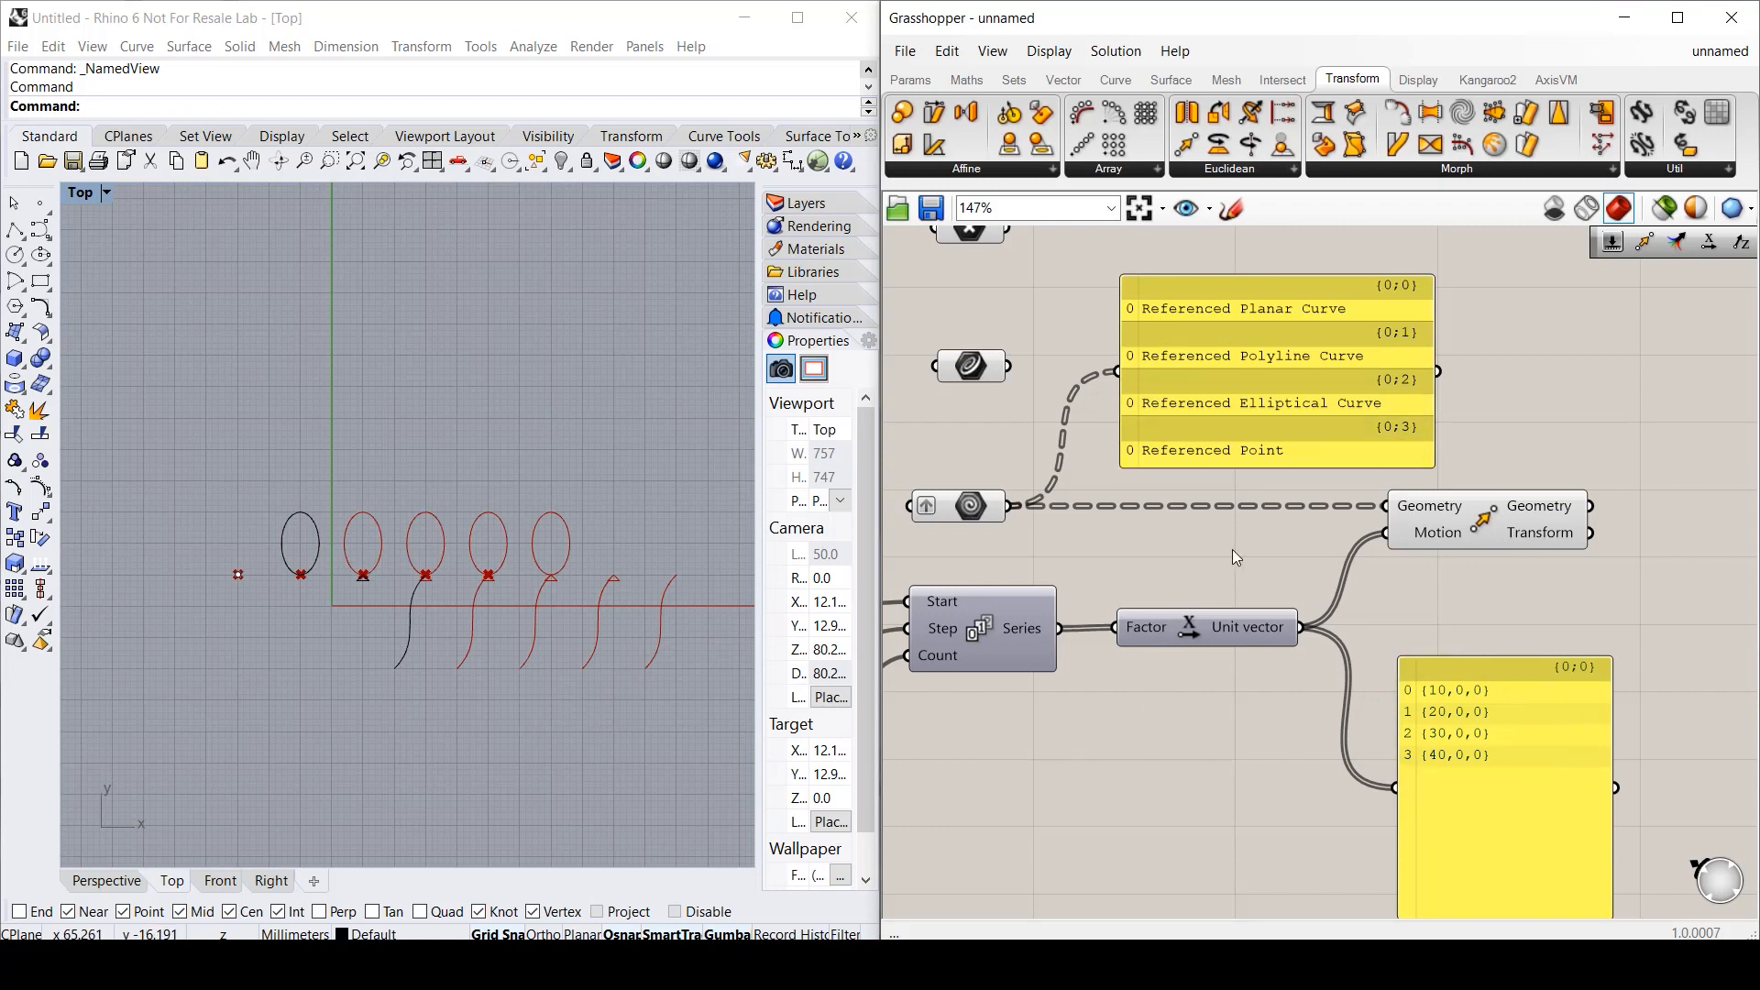
- Graft and simplify the Unit vector output, and simplify the Geometry input
right_click(1251, 631)
click(1298, 750)
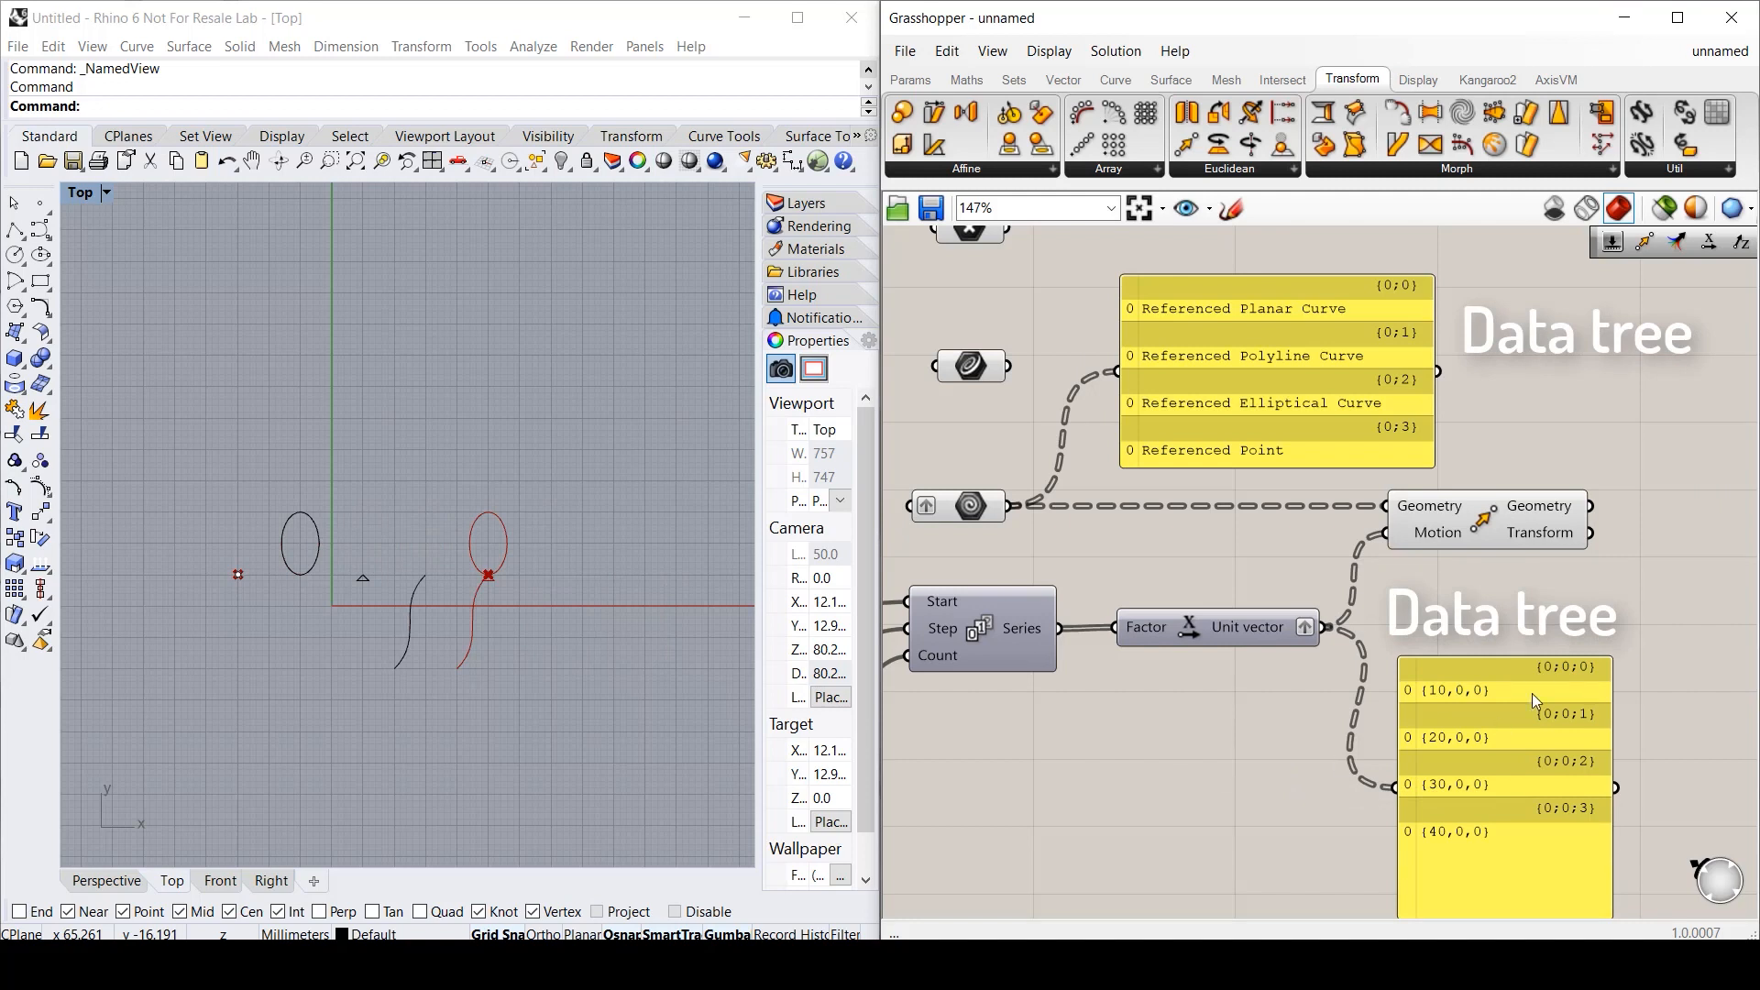
right_click(1252, 630)
click(1294, 772)
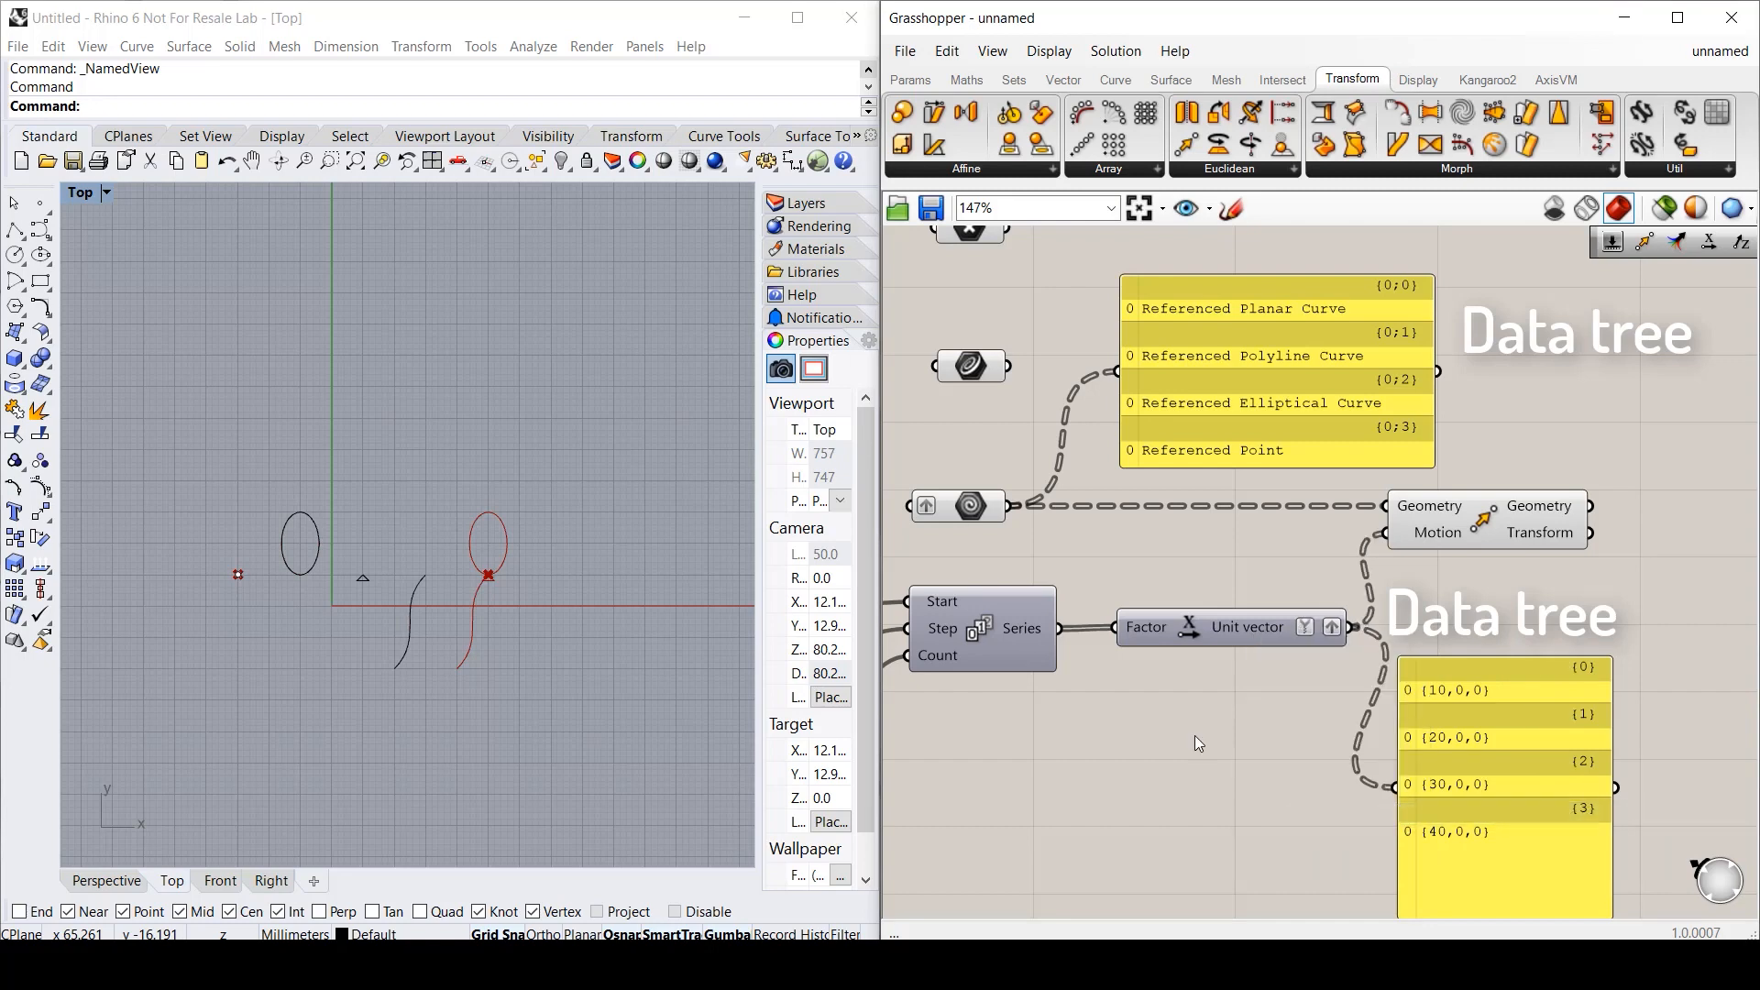
right_click(971, 506)
click(1092, 744)
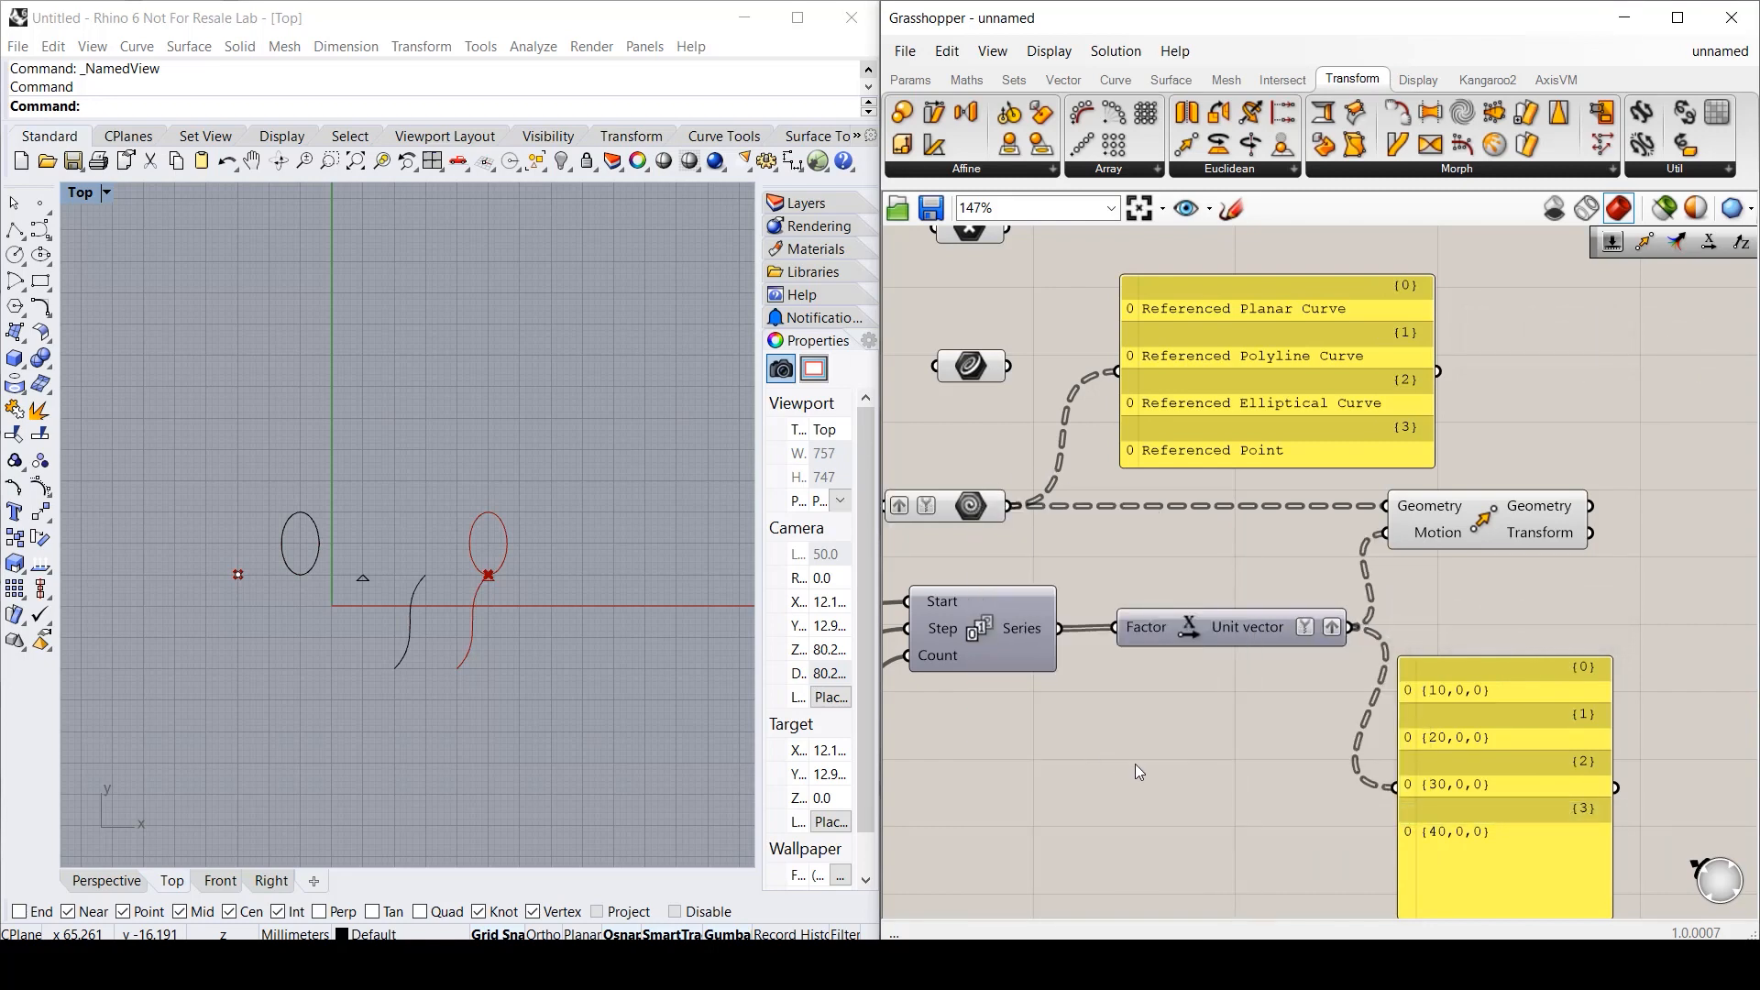
- Turn off Graft and Simplify on the Geometry input, then reverse its list
right_click(971, 506)
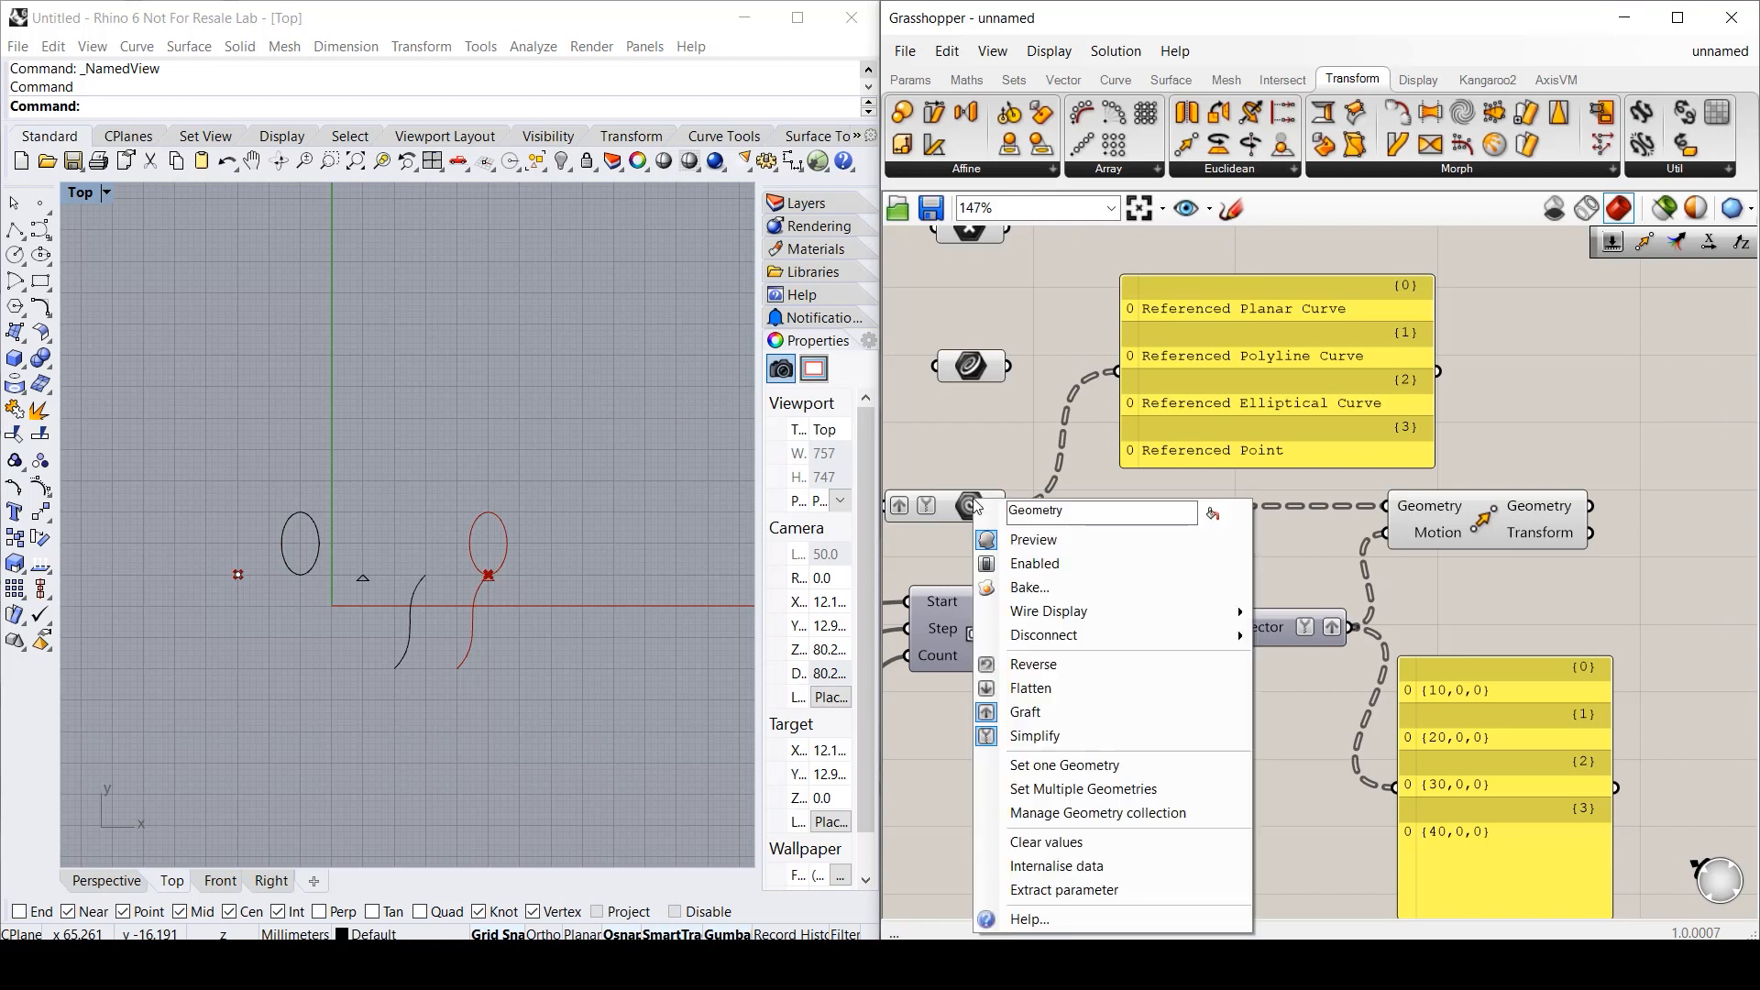
click(1028, 712)
right_click(967, 504)
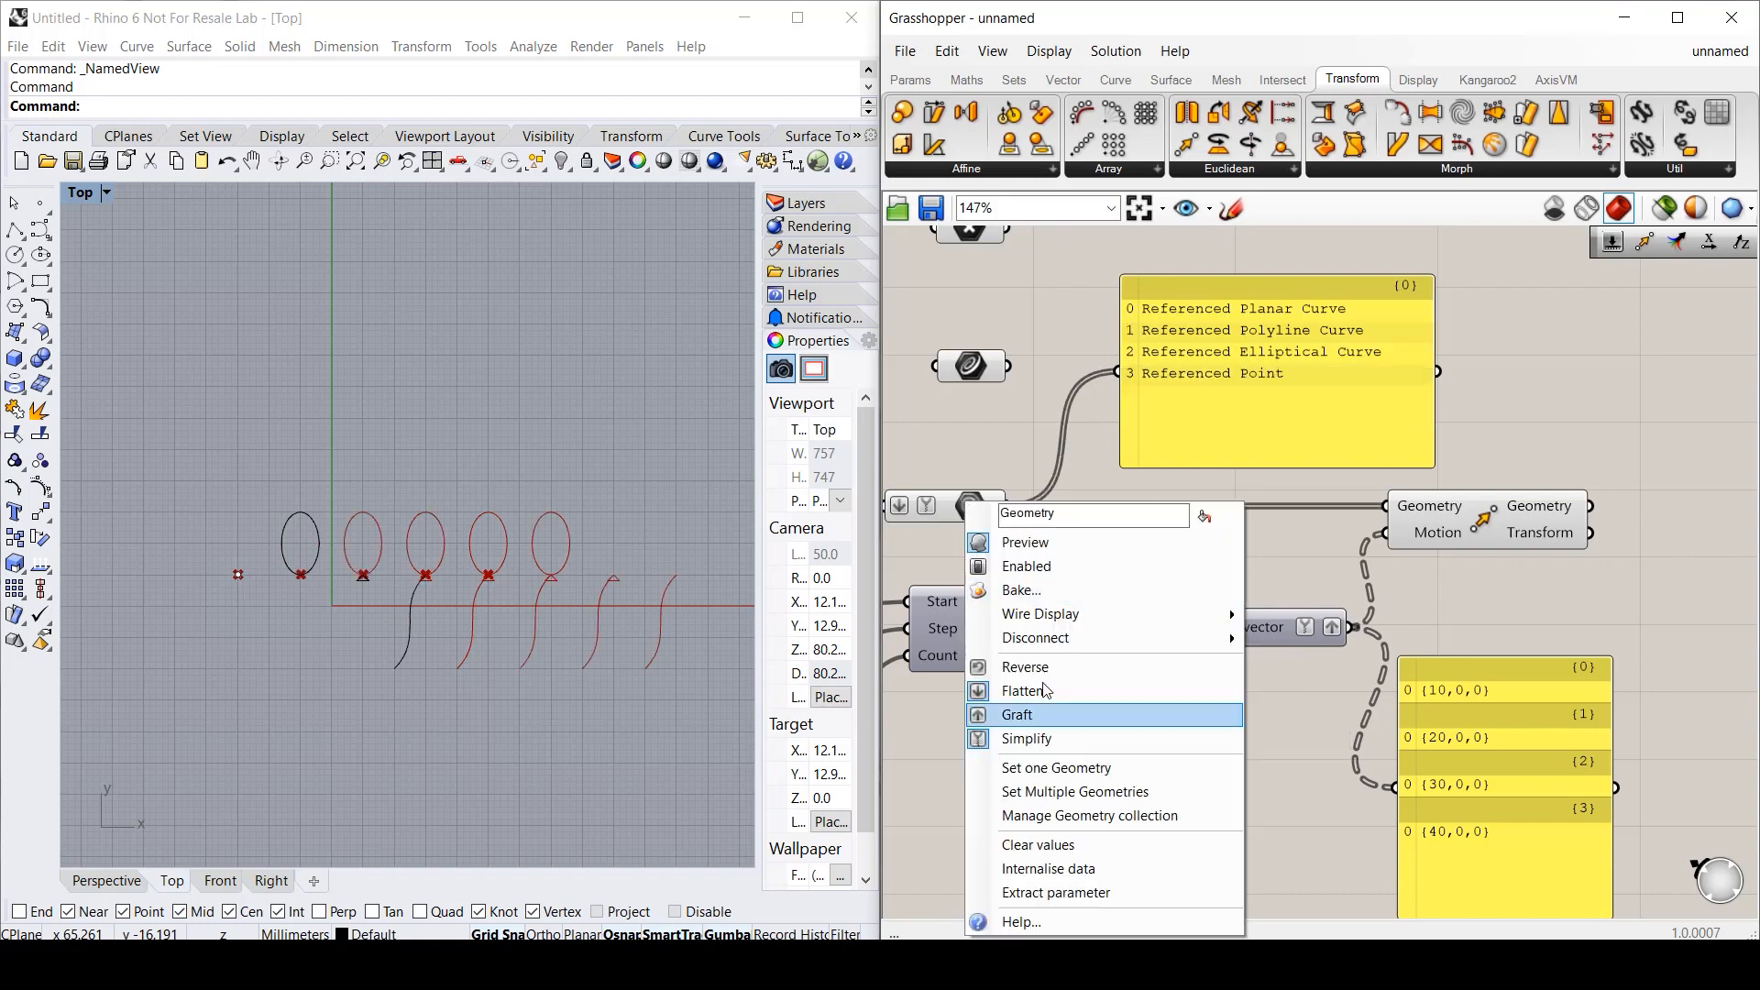
click(1034, 736)
right_click(972, 506)
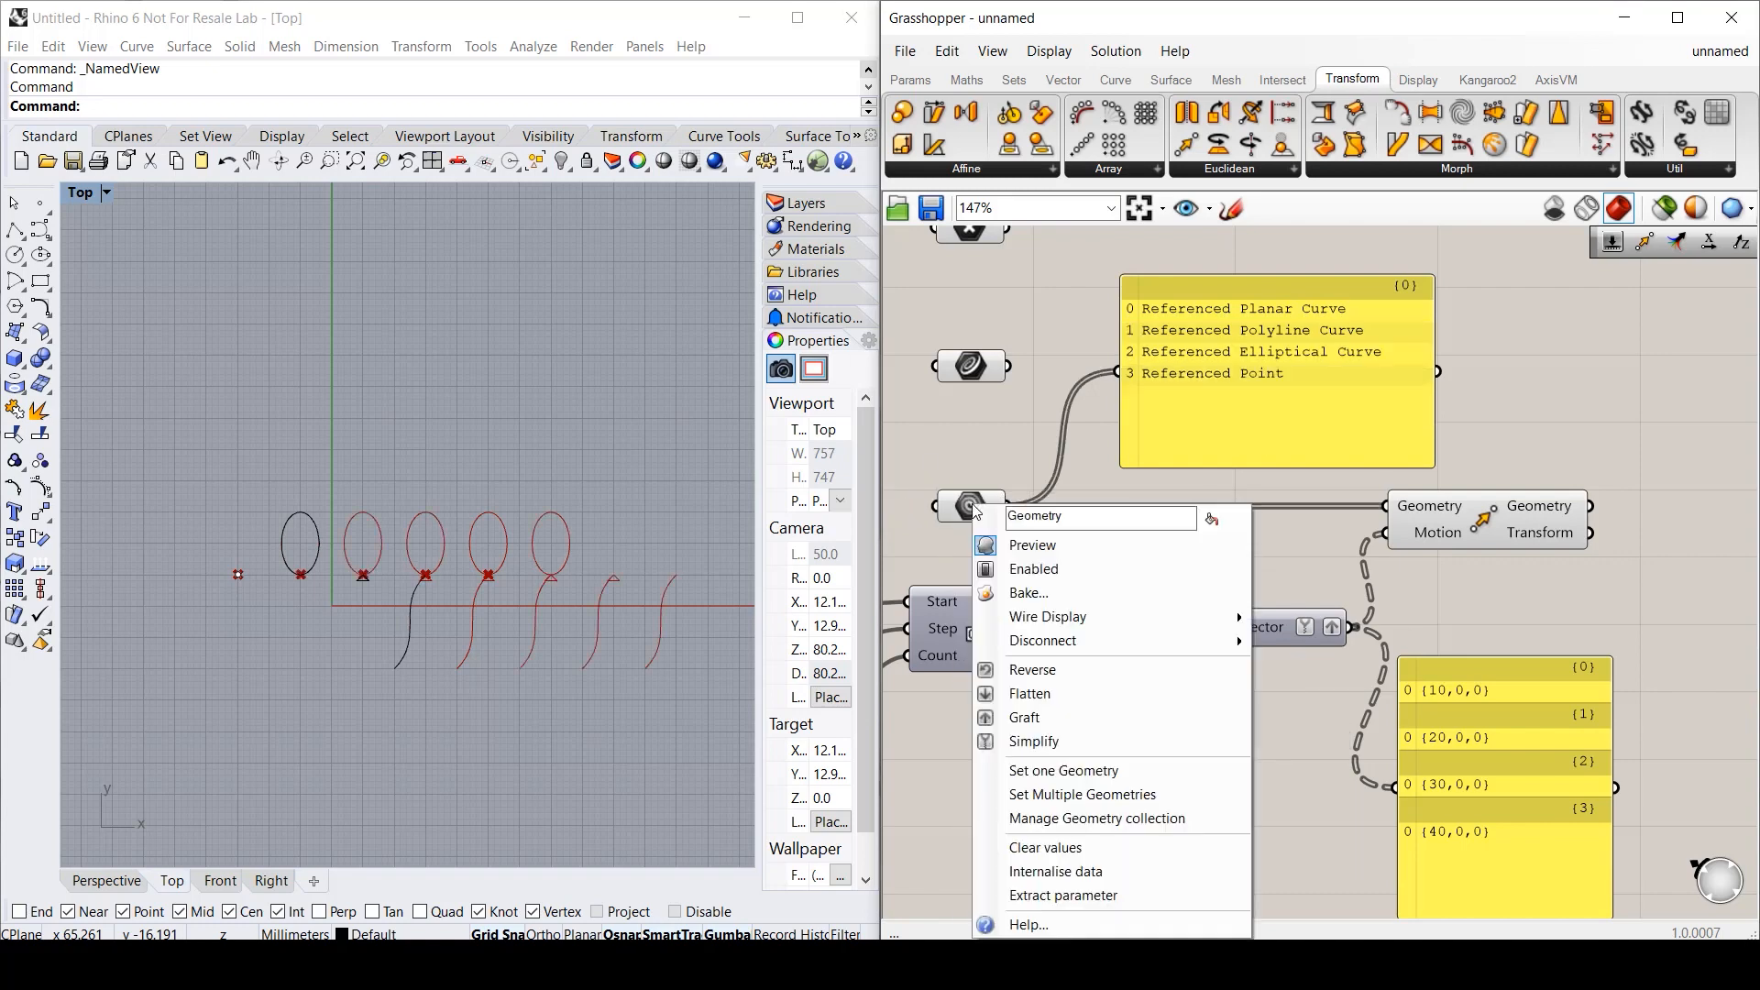
click(1035, 673)
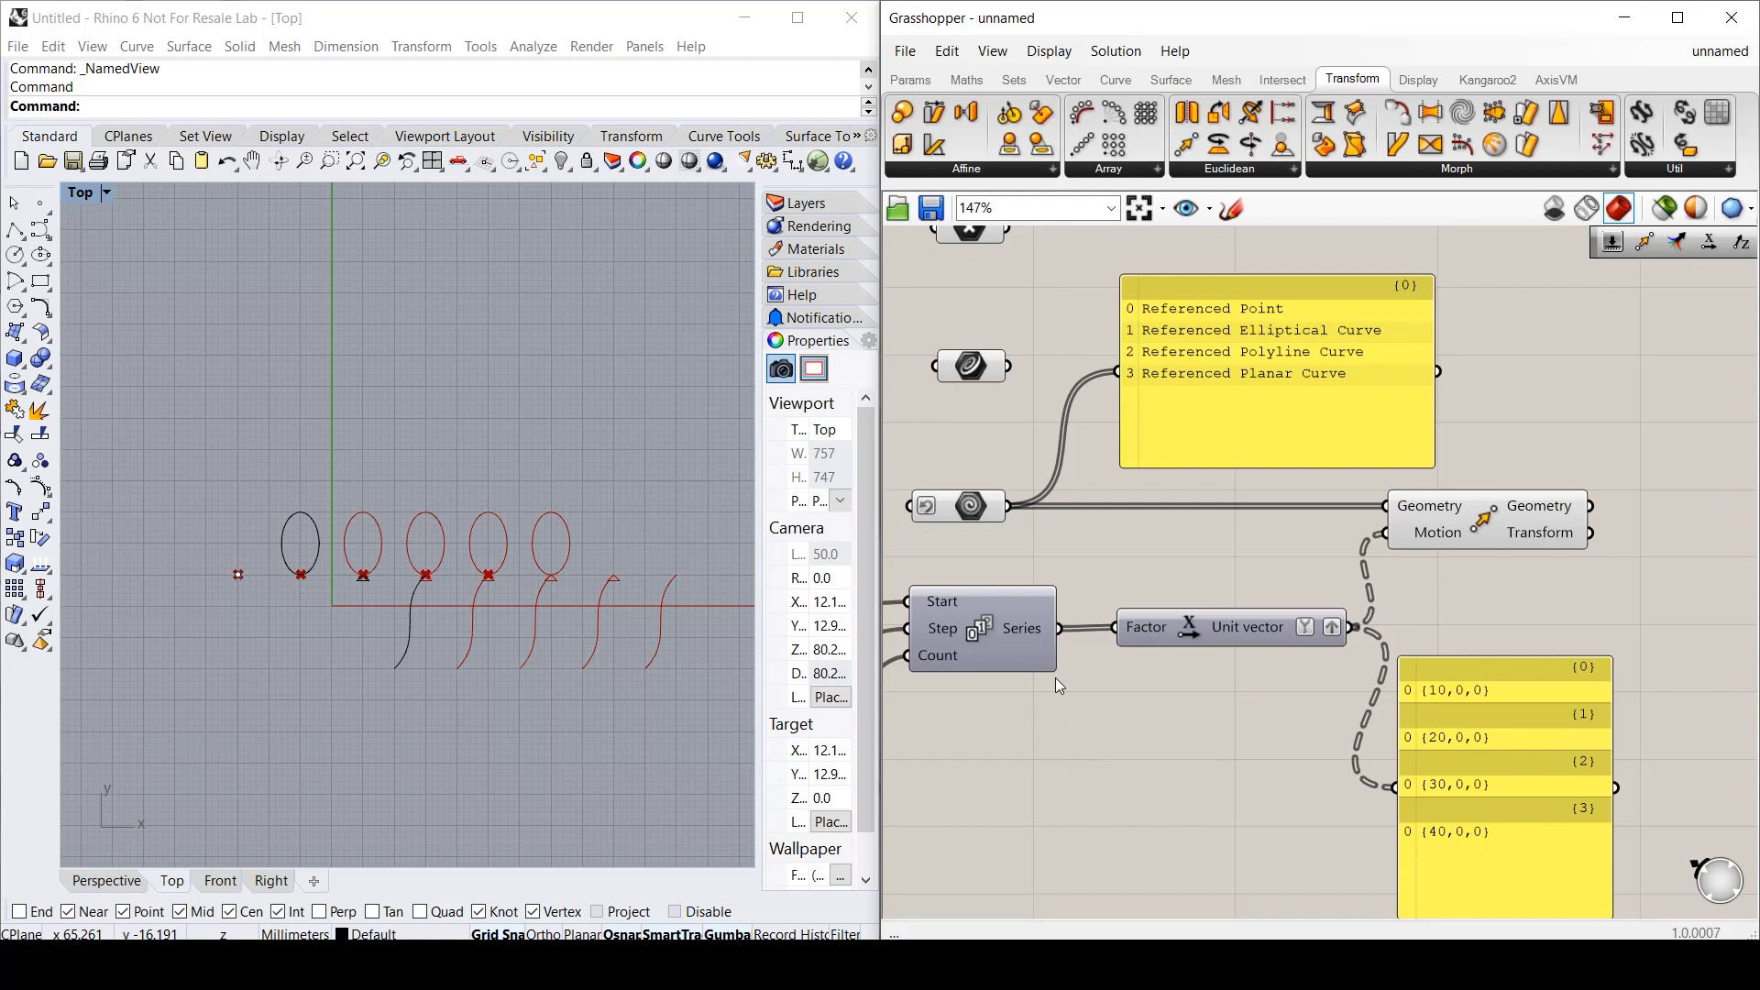
- Clear Simplify and Graft on the Unit vectors and restore the original Geometry order
right_click(1276, 625)
click(1320, 814)
right_click(1274, 641)
click(1320, 749)
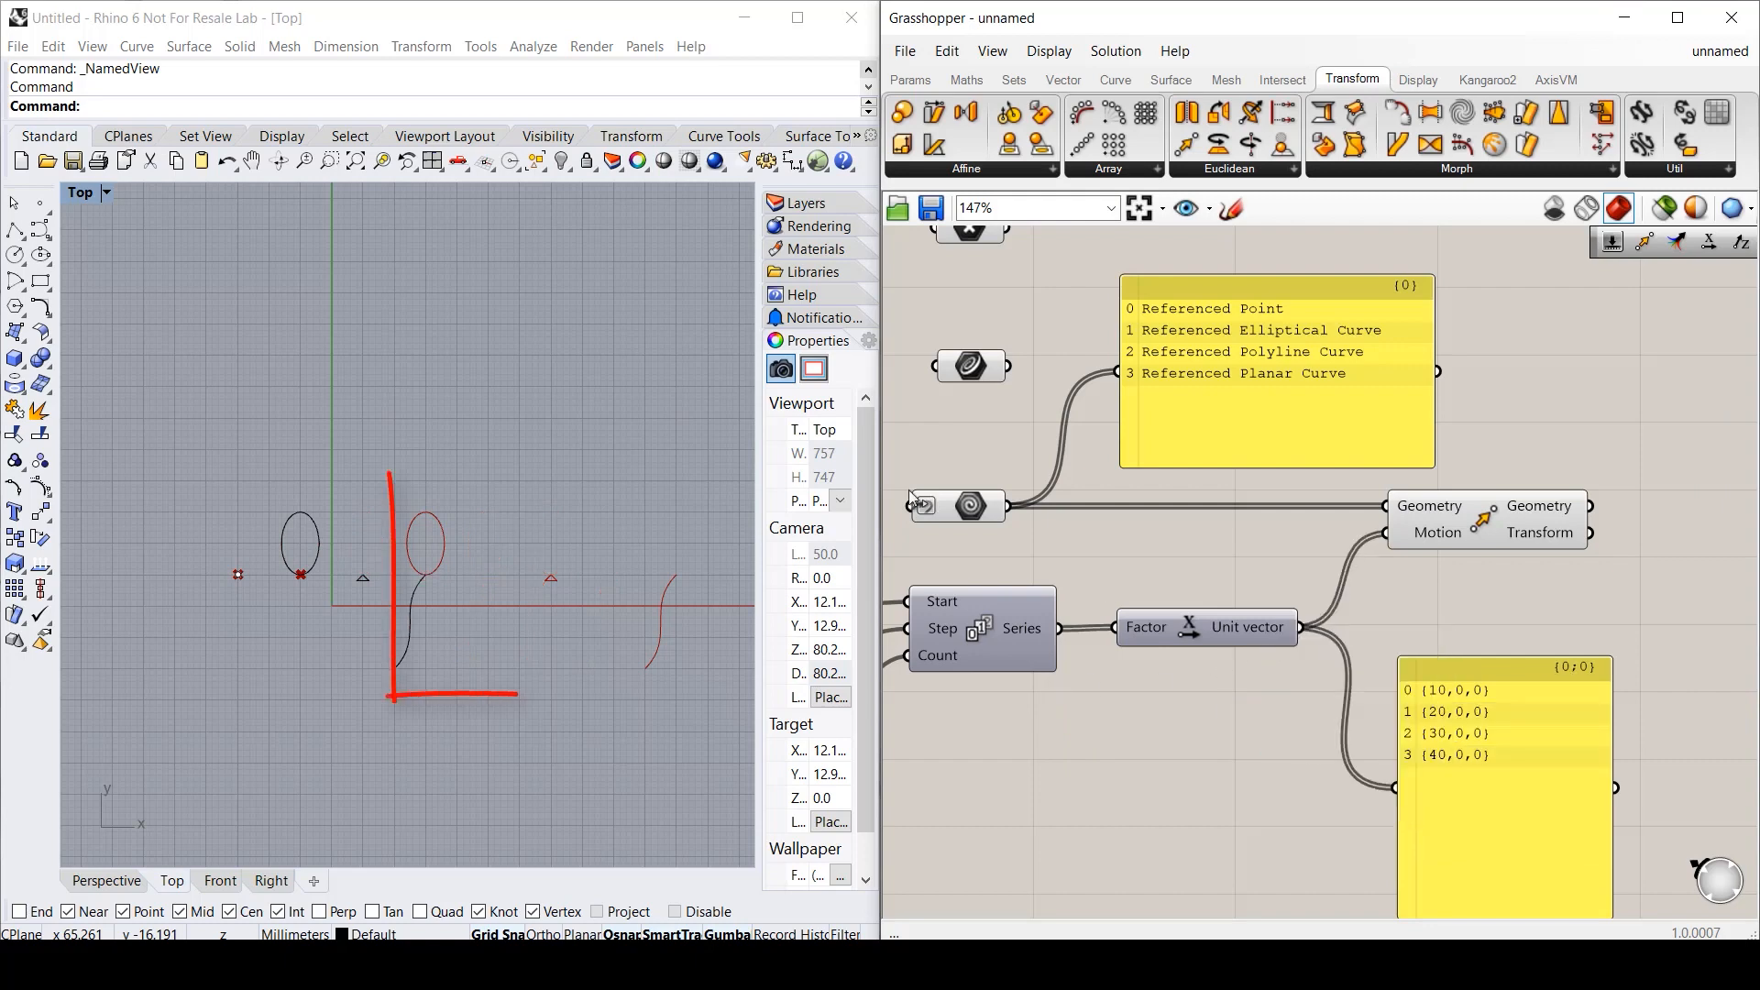
right_click(971, 512)
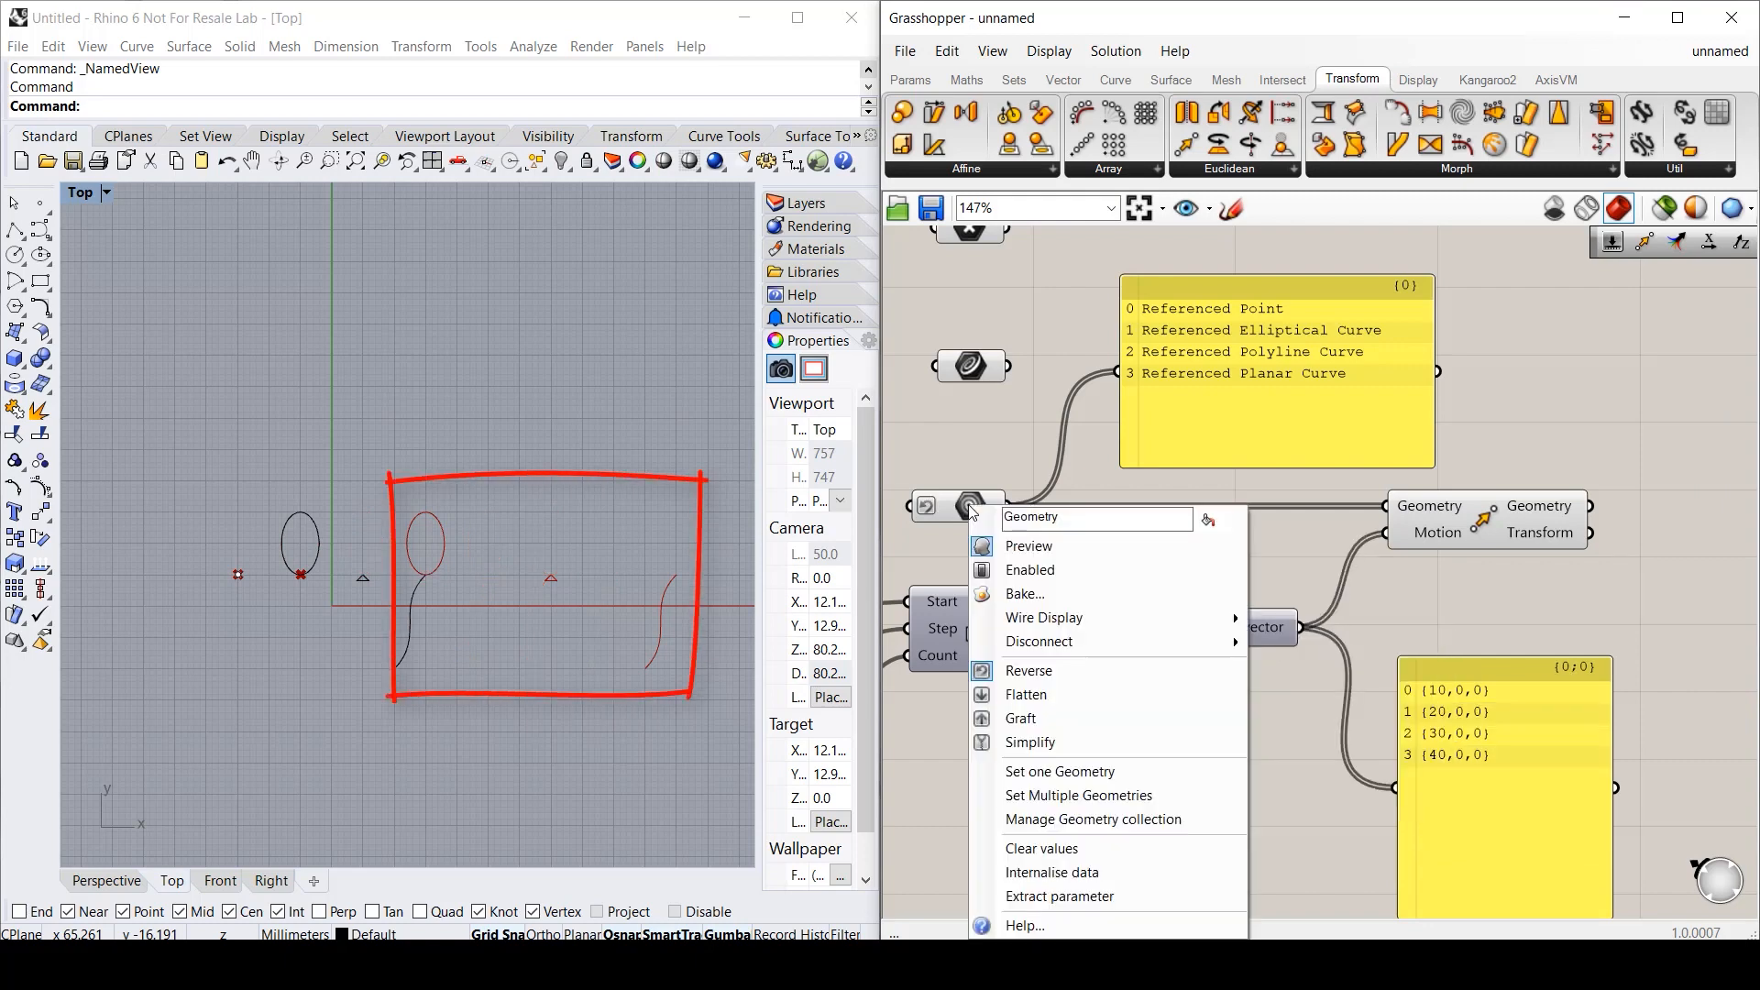
click(1019, 670)
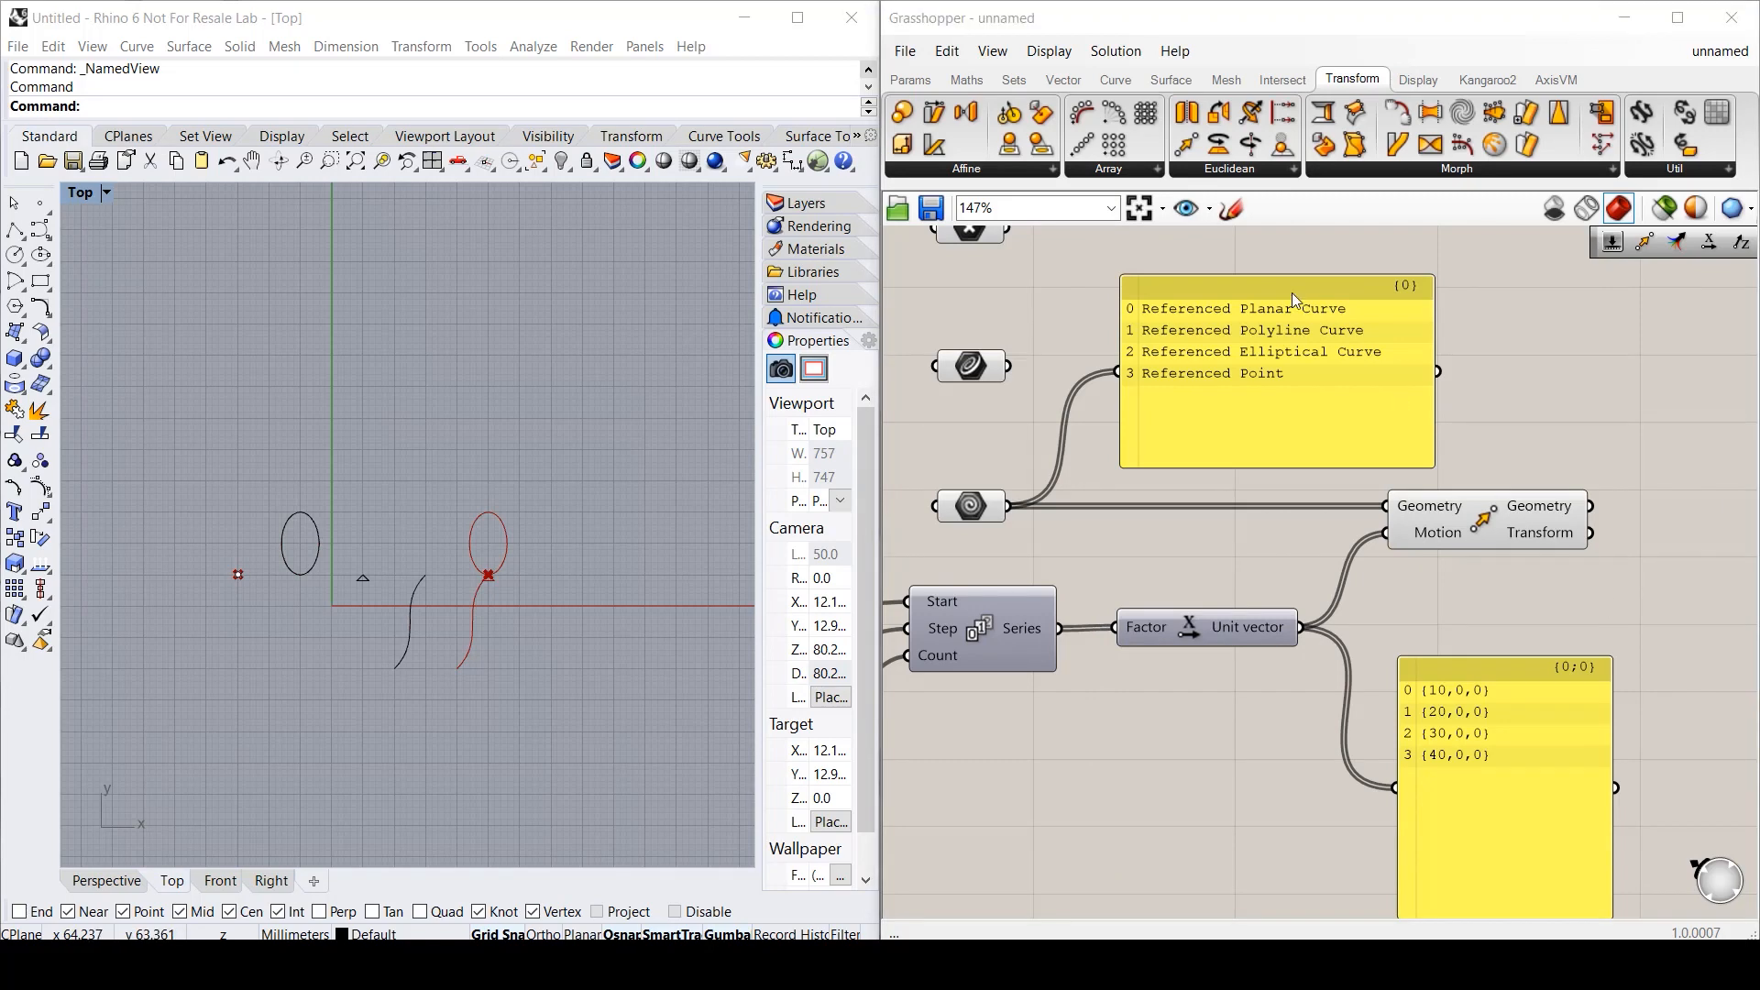
- Place a Linear Array beside Move and wire a number slider set to 20 into its Count
drag(1082, 145, 1716, 527)
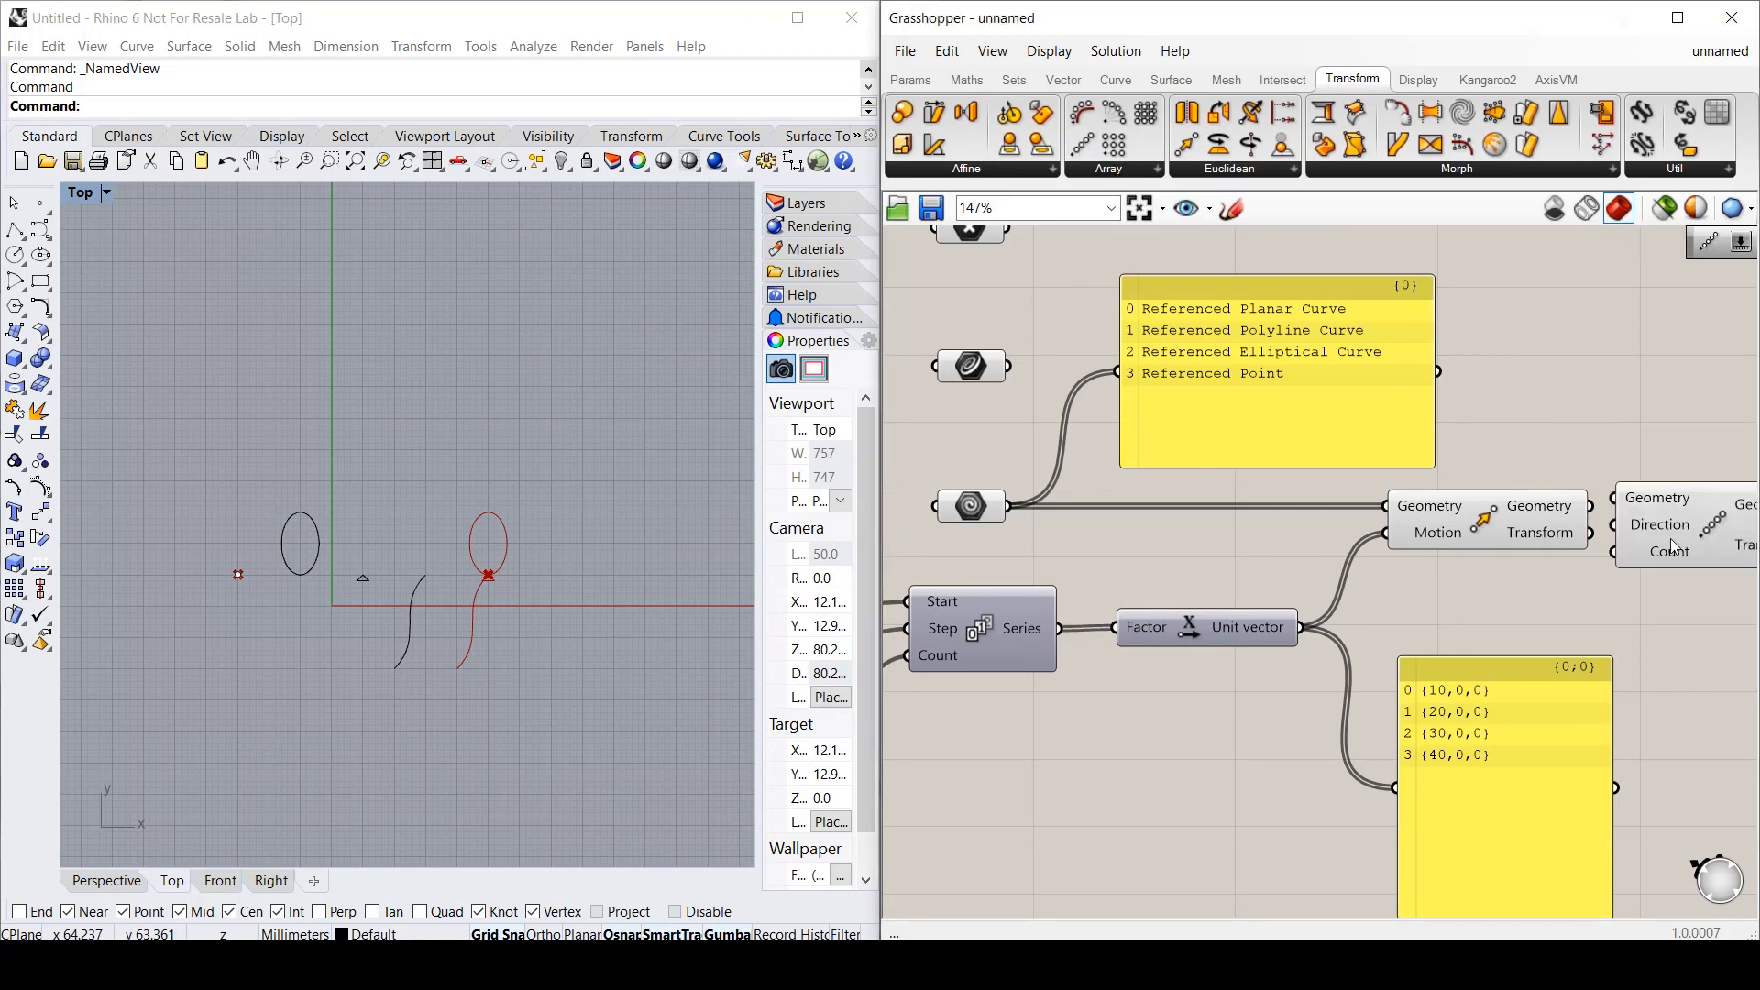
right_drag(1621, 614, 1348, 612)
drag(1404, 527, 1432, 579)
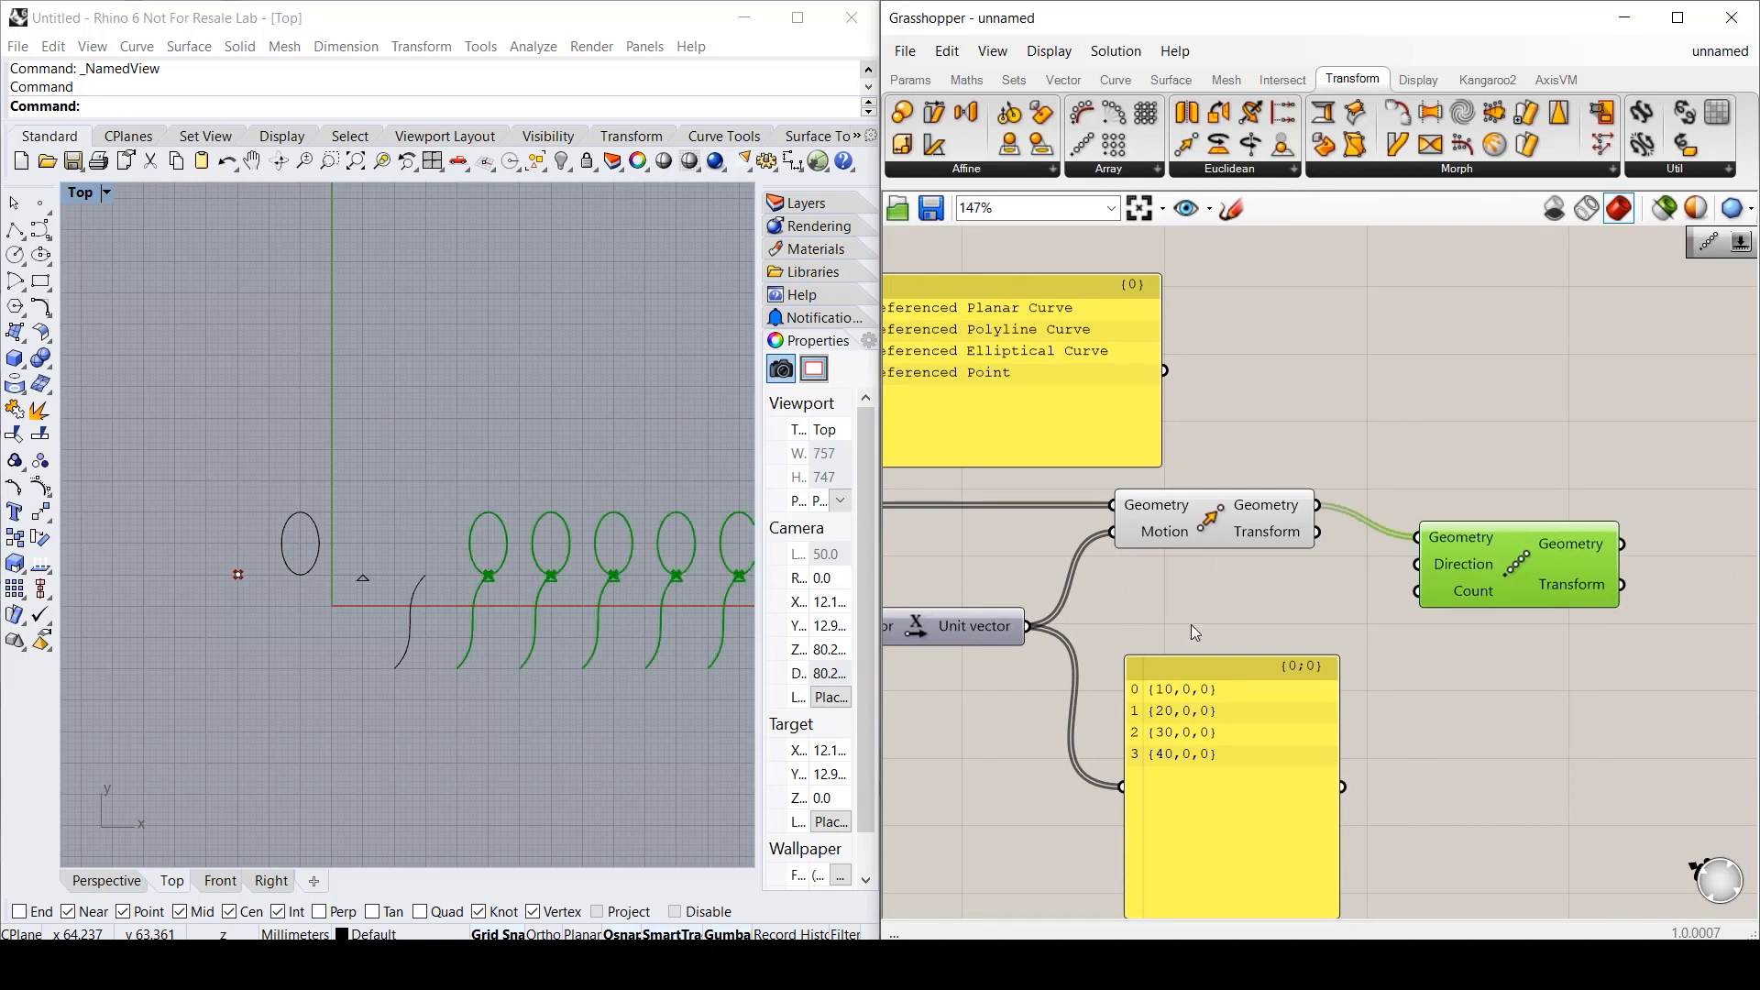
double_click(1191, 628)
text(20)
key(Return)
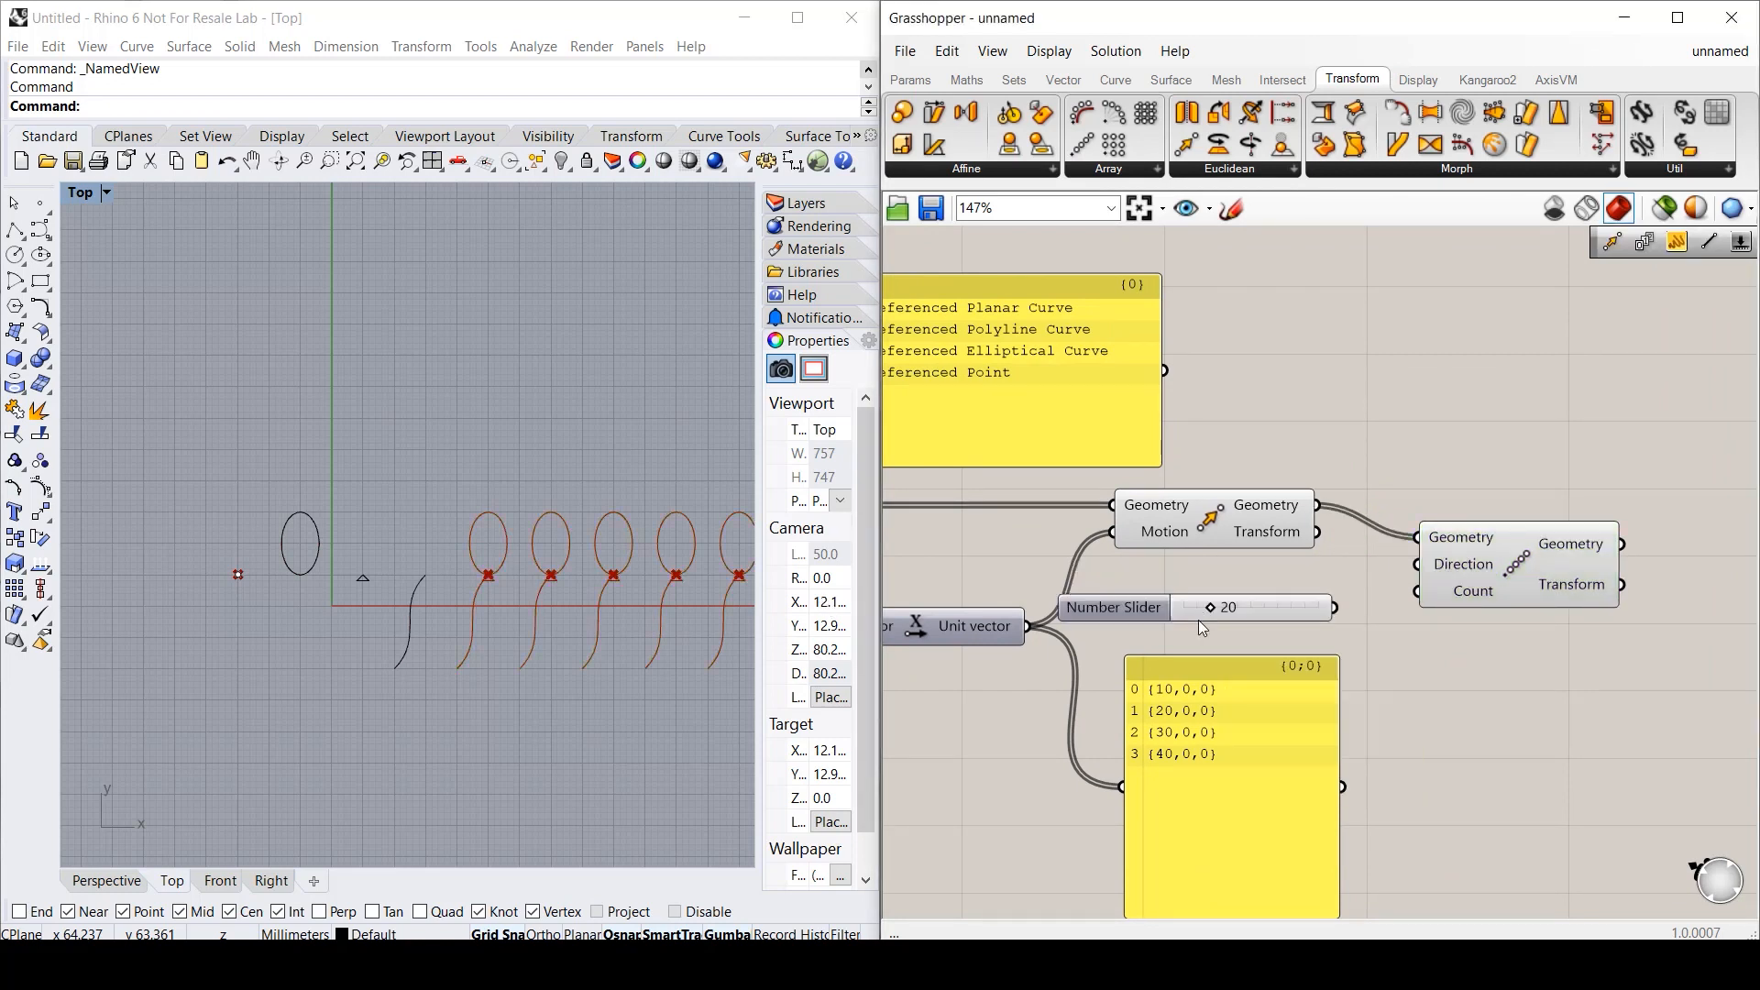
drag(1335, 608, 1417, 591)
- Rename the 20-valued slider to Count
scroll(249, 524, down, 5)
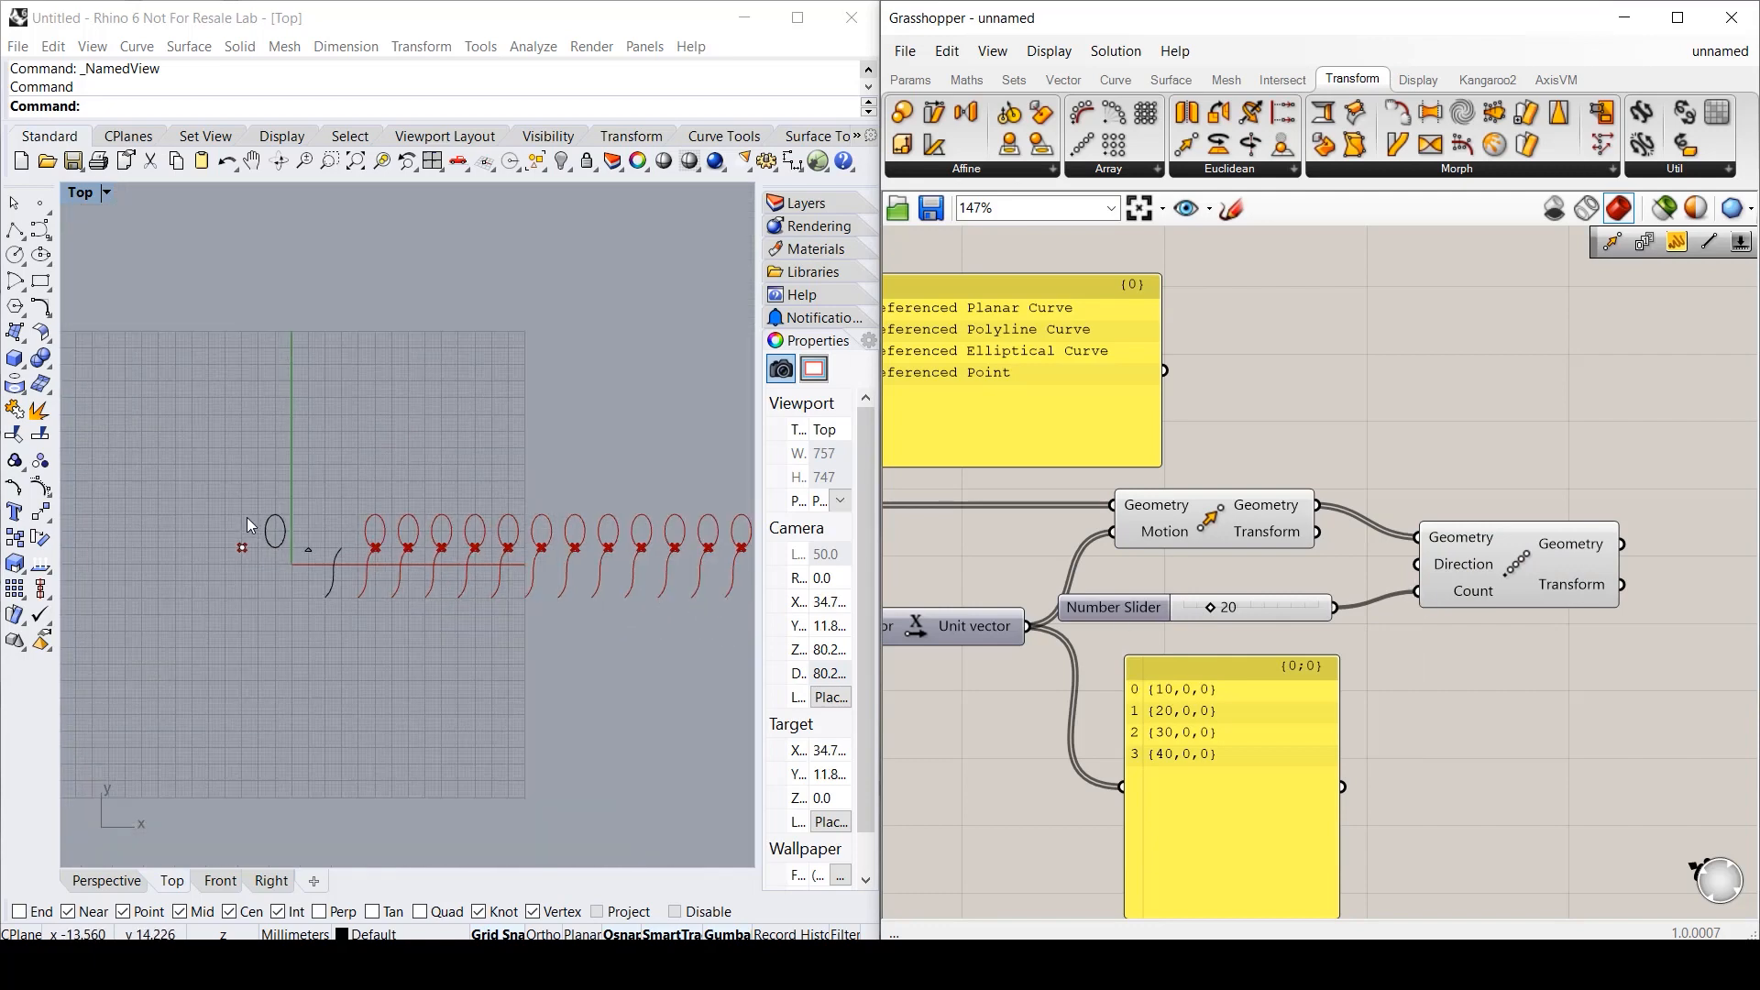
scroll(246, 516, down, 2)
scroll(264, 521, up, 2)
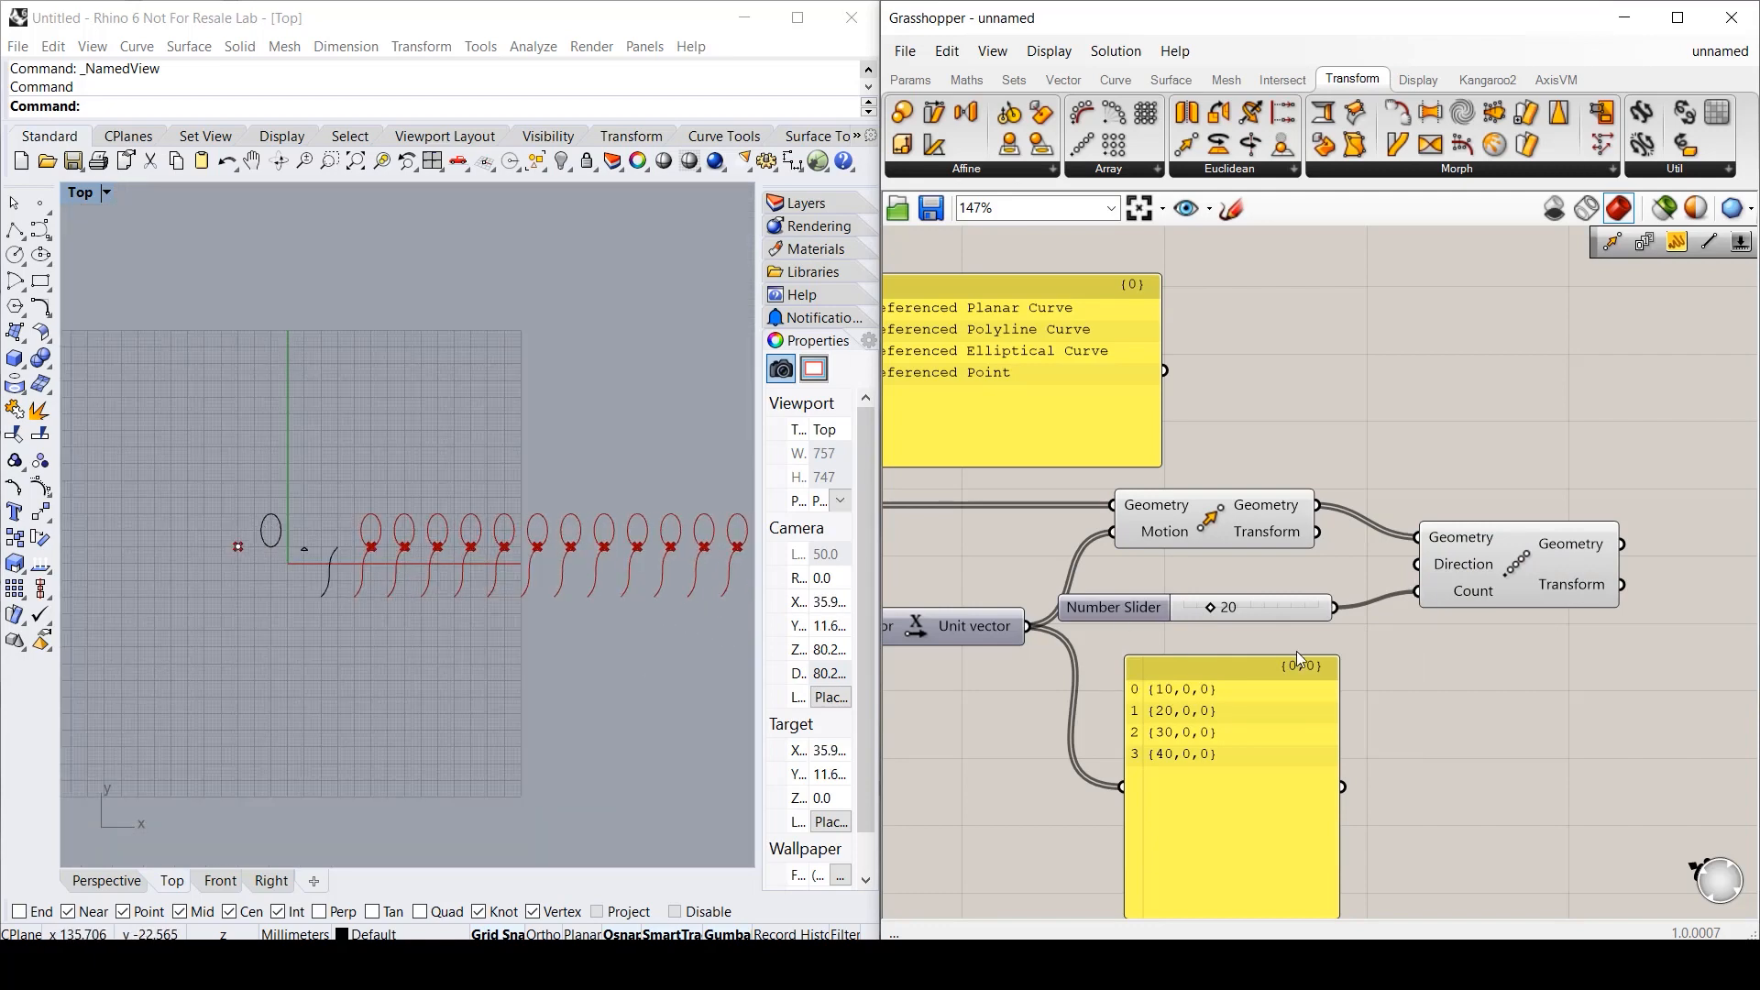
right_click(1149, 603)
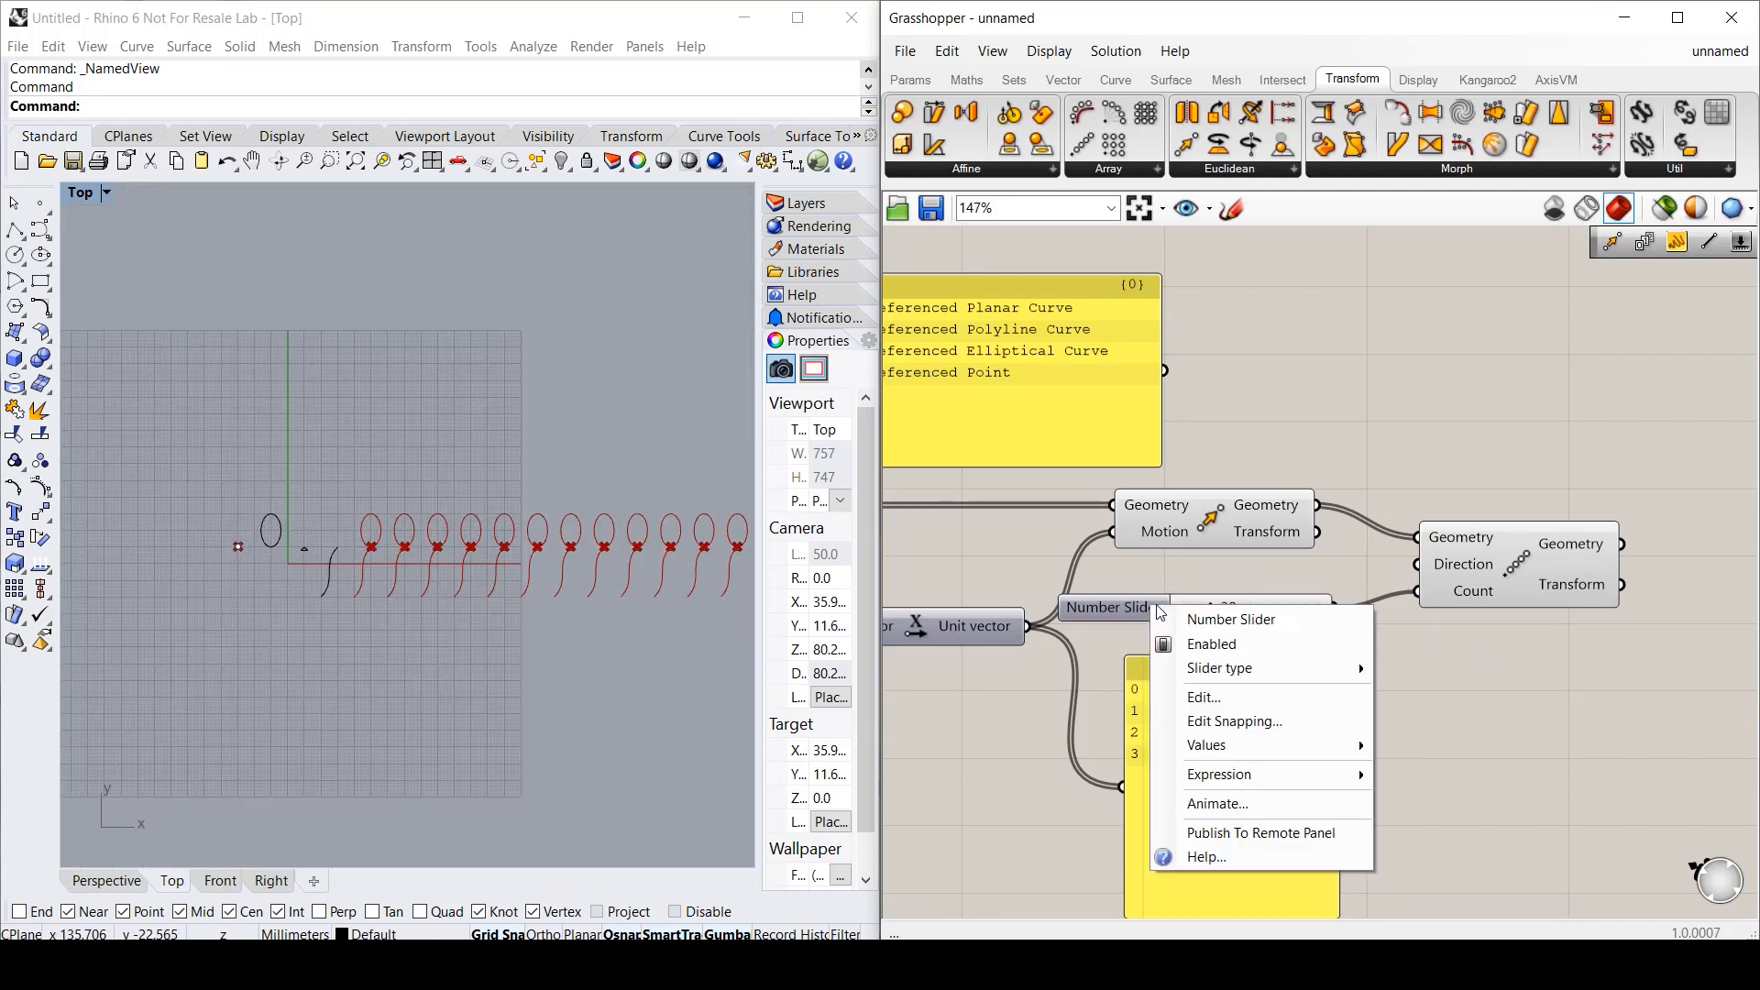
text(Count)
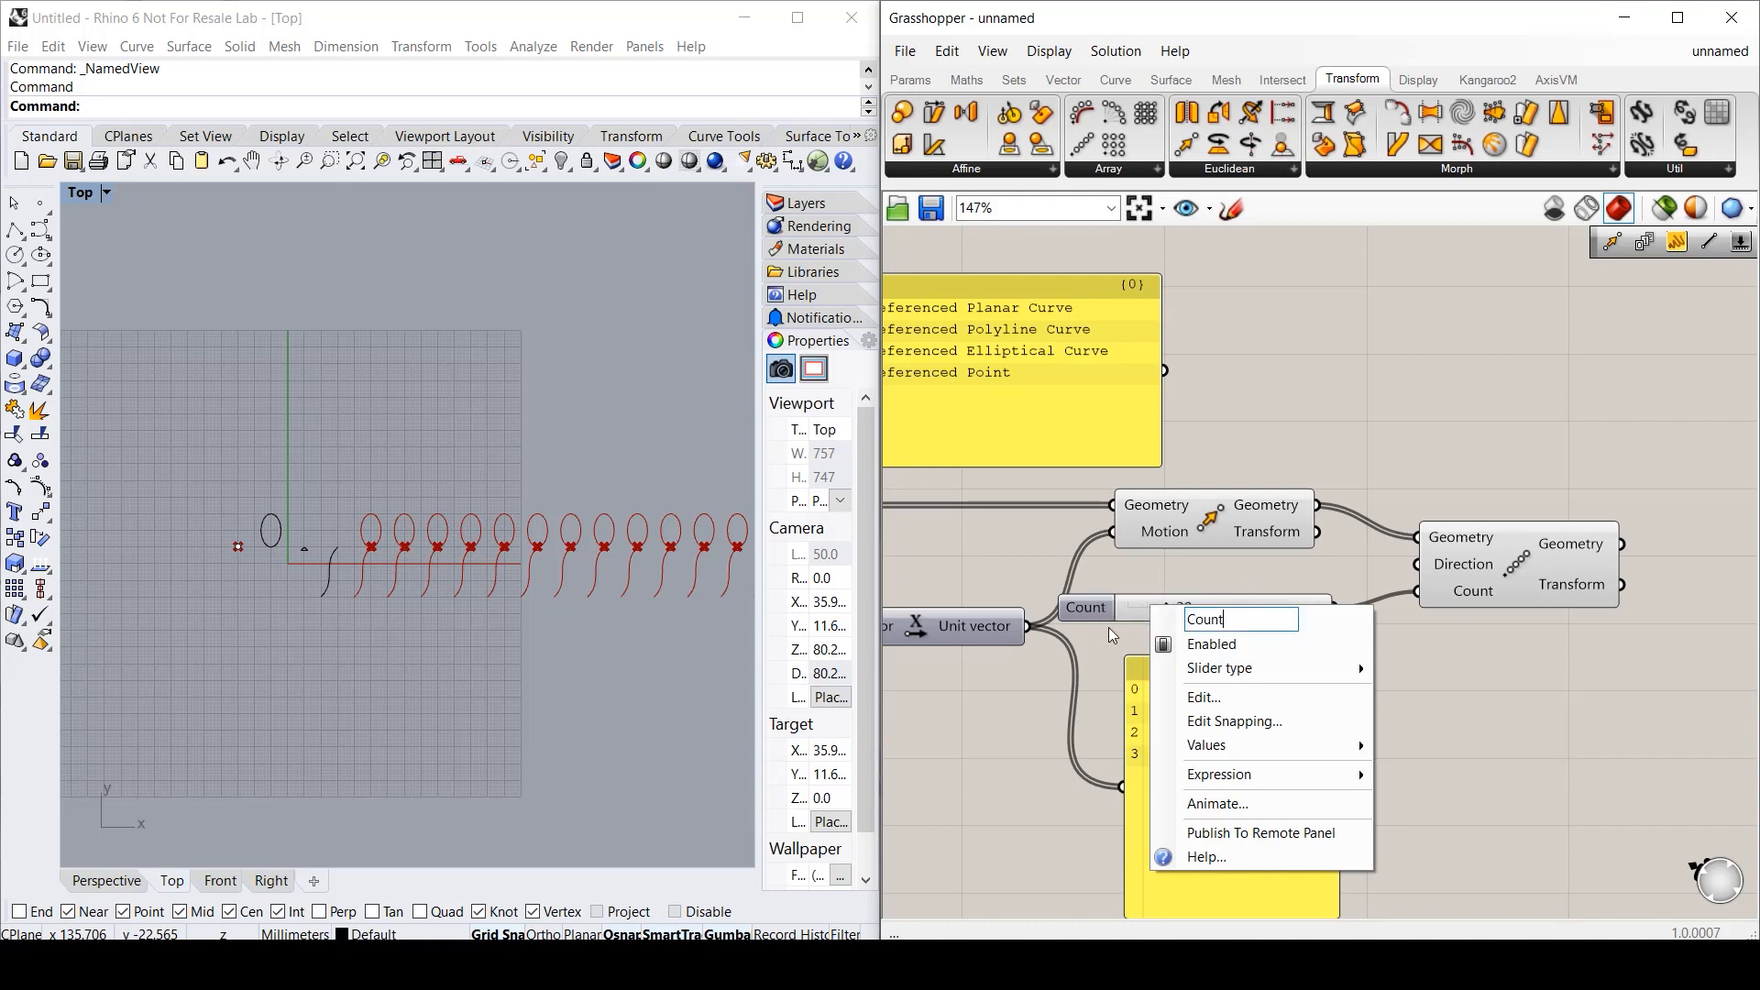
key(Return)
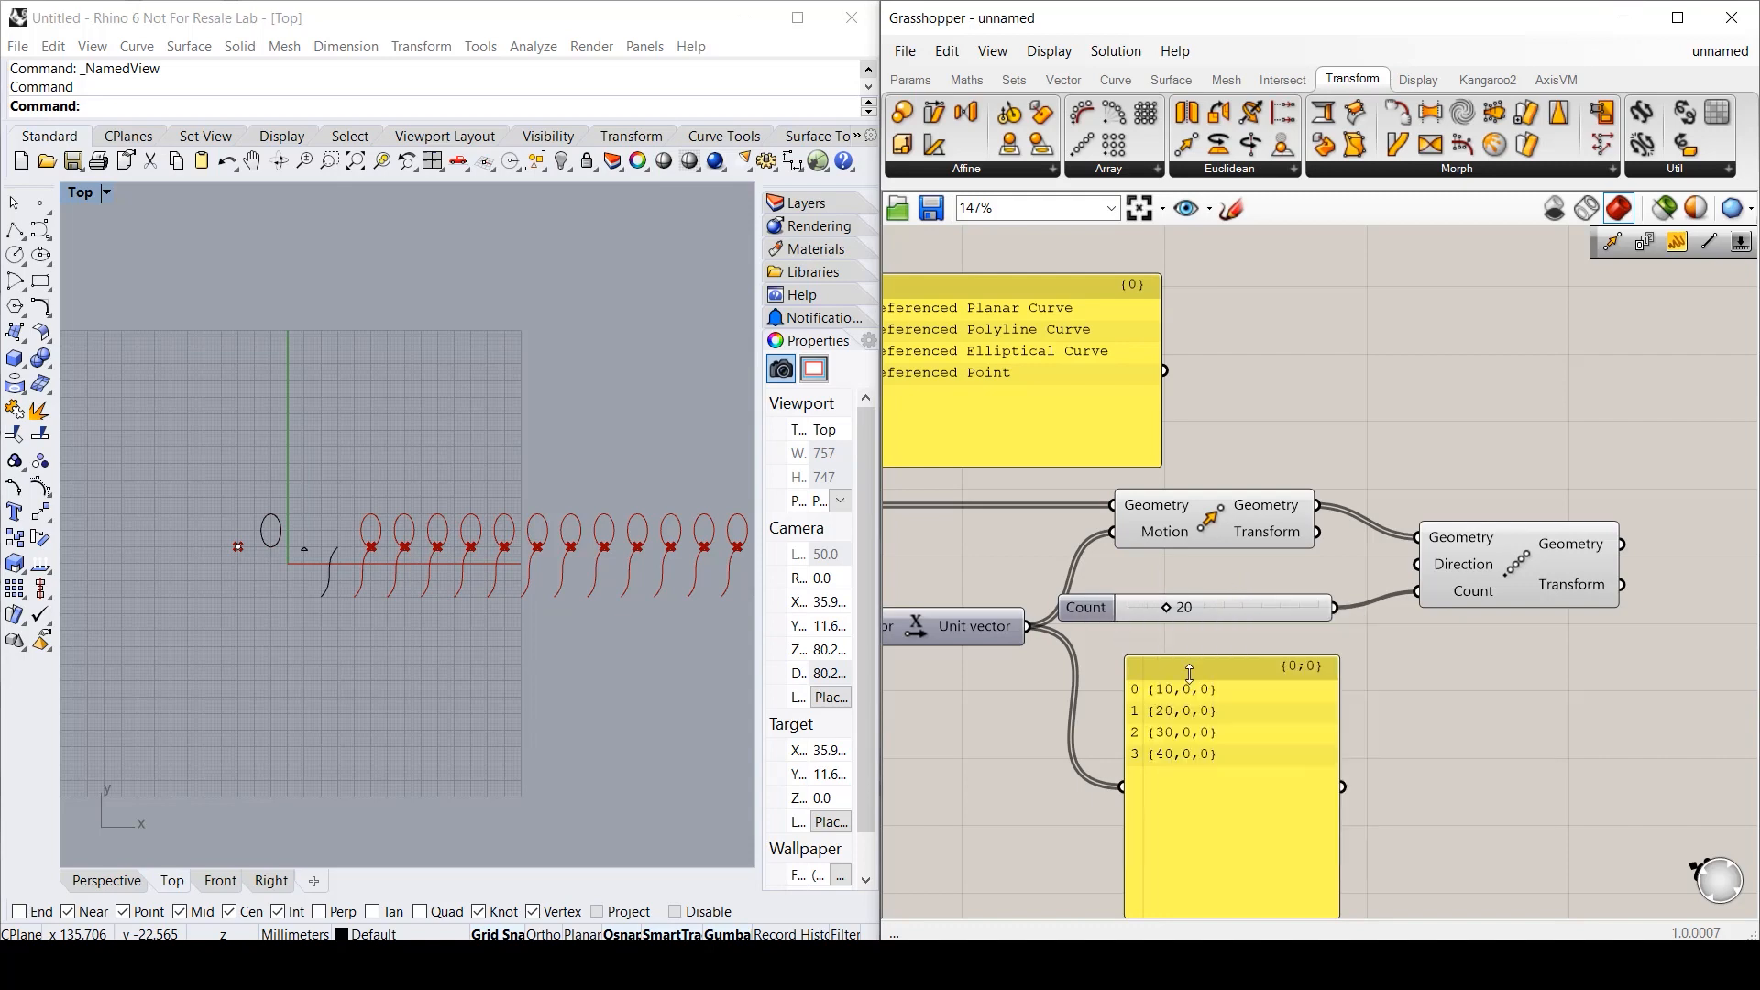
scroll(937, 722, down, 3)
right_drag(976, 756, 1487, 714)
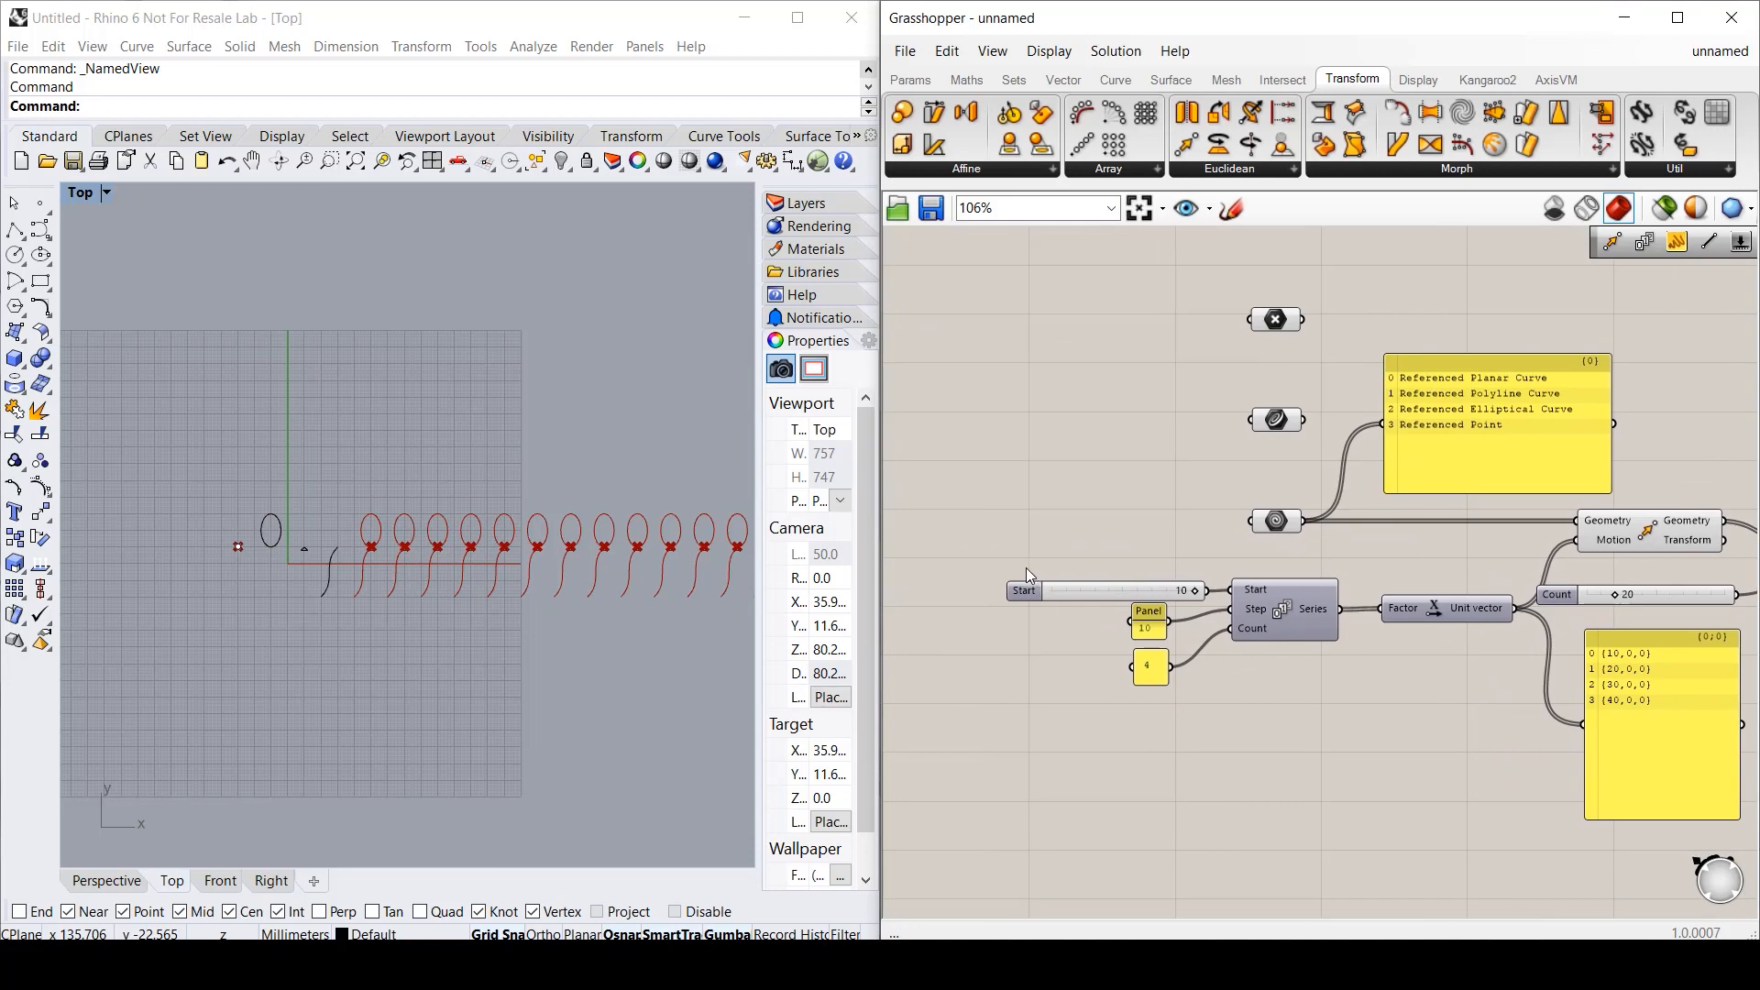
- Publish the Start and Count sliders to the Remote Control Panel
right_click(1026, 598)
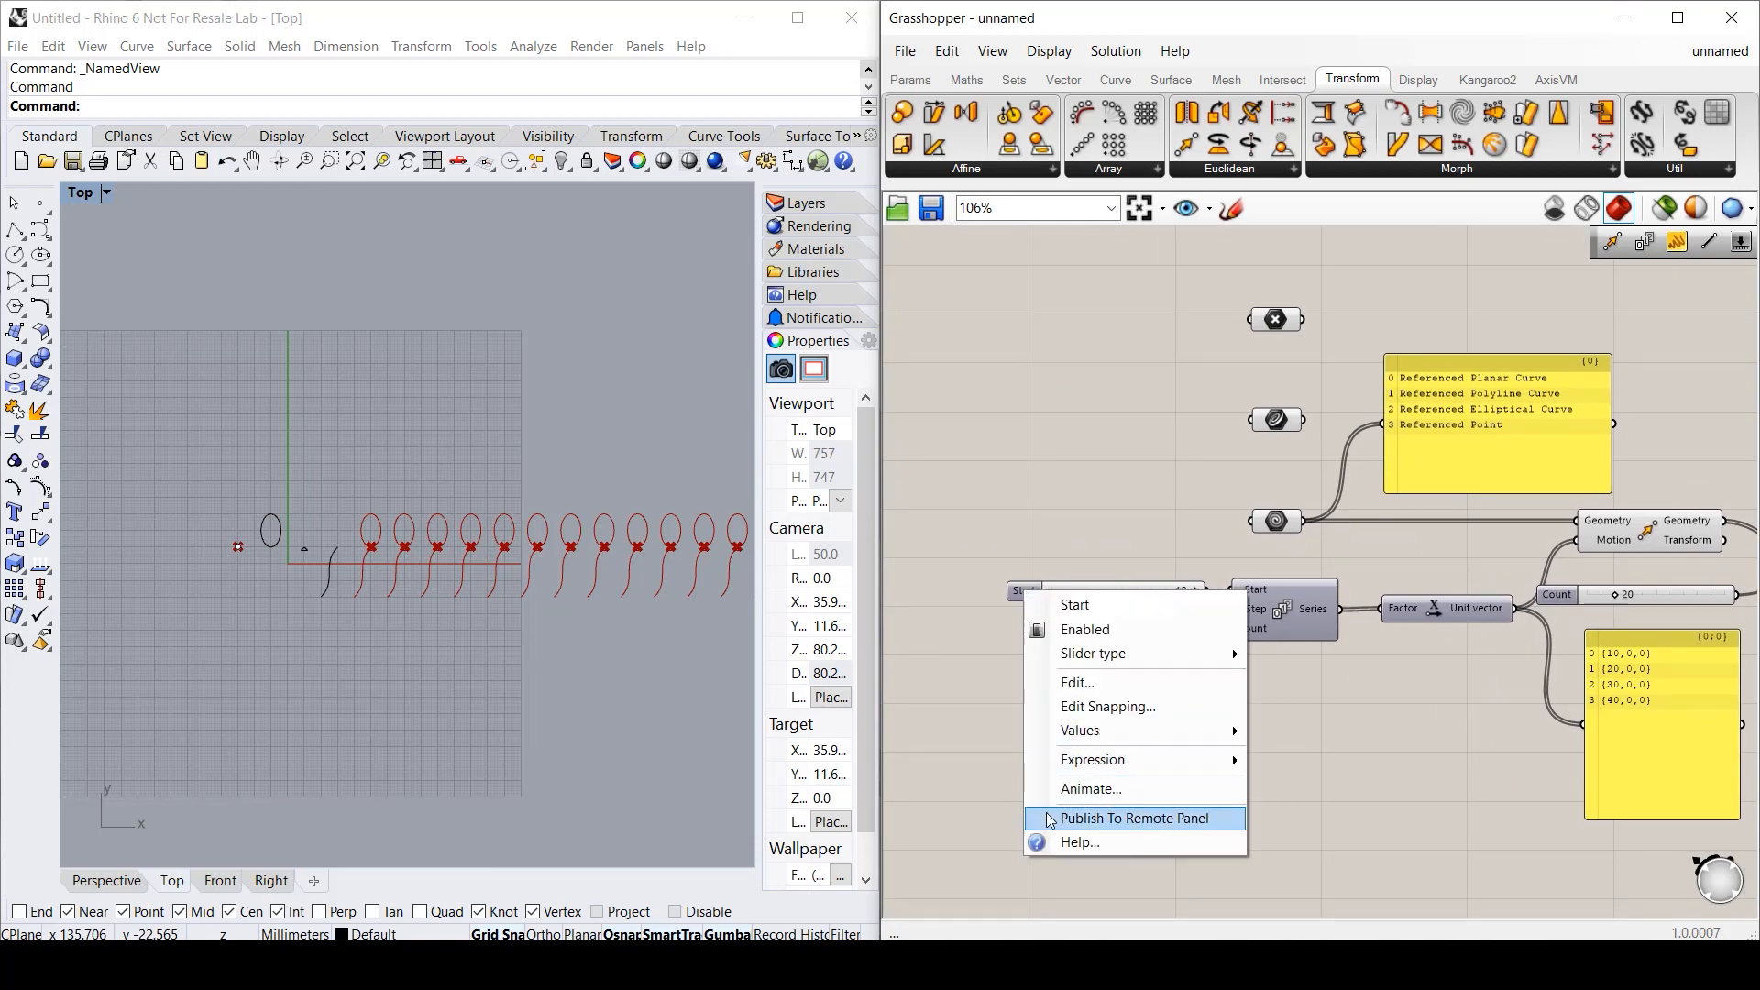
click(1169, 816)
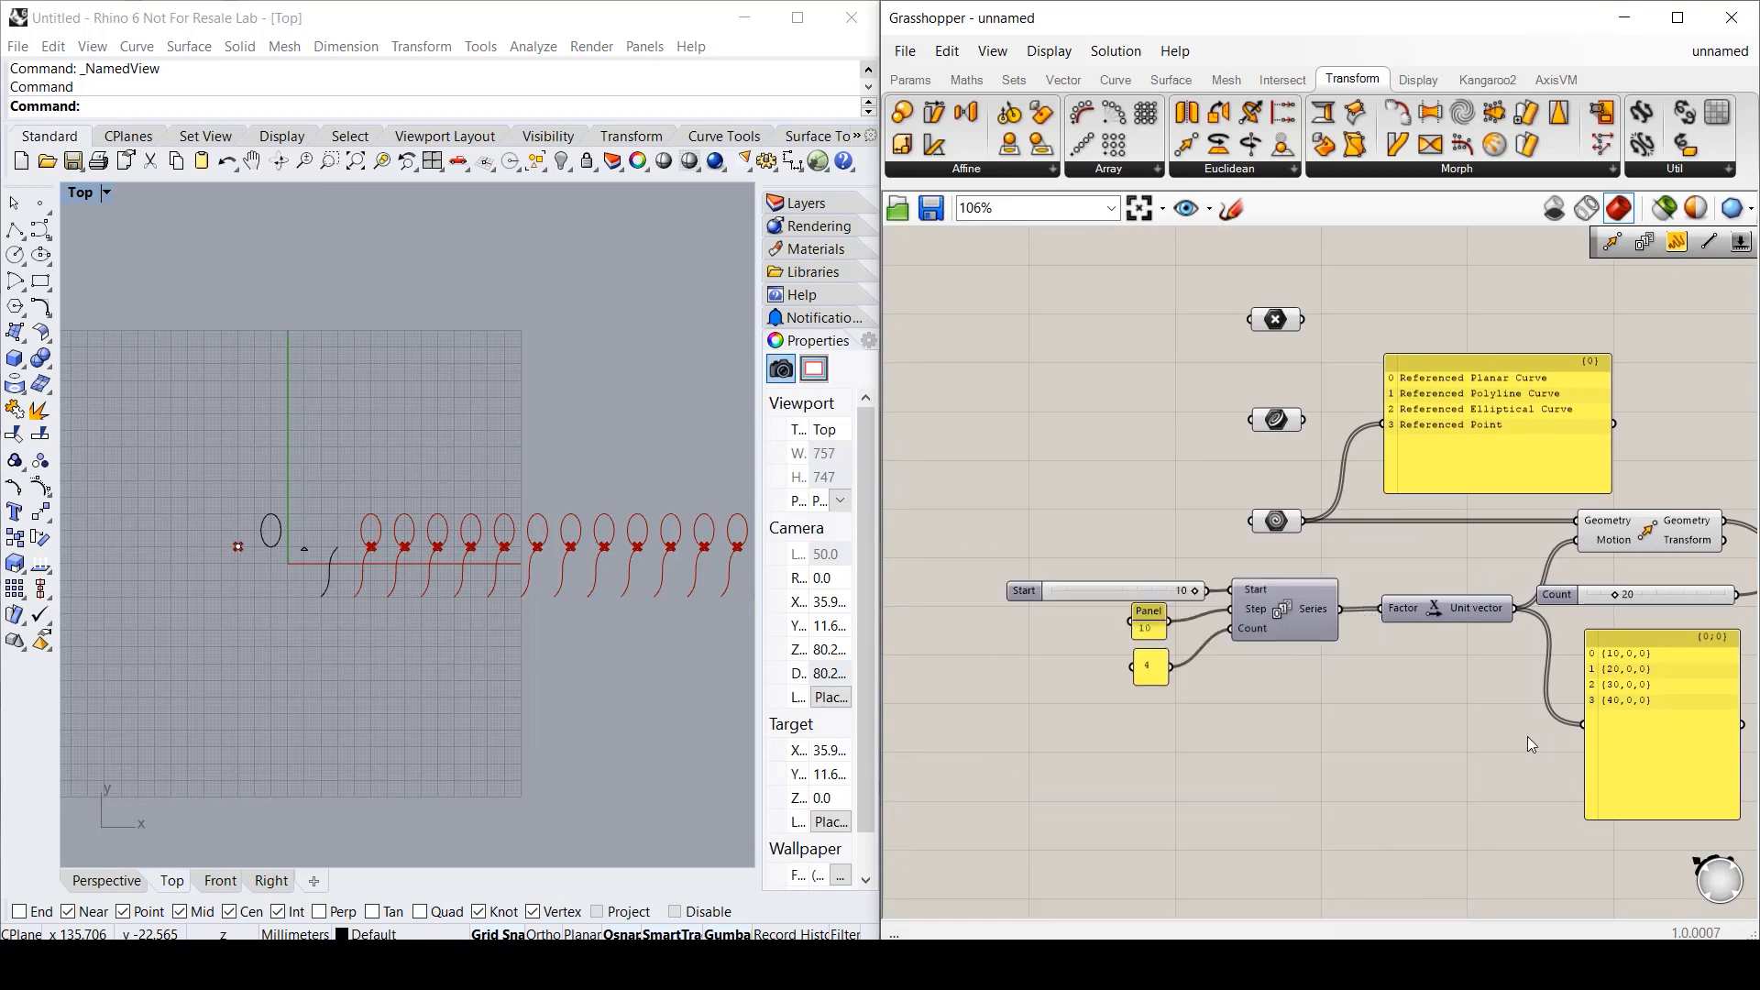
right_drag(1527, 738, 1192, 747)
scroll(1247, 605, up, 2)
right_click(1233, 588)
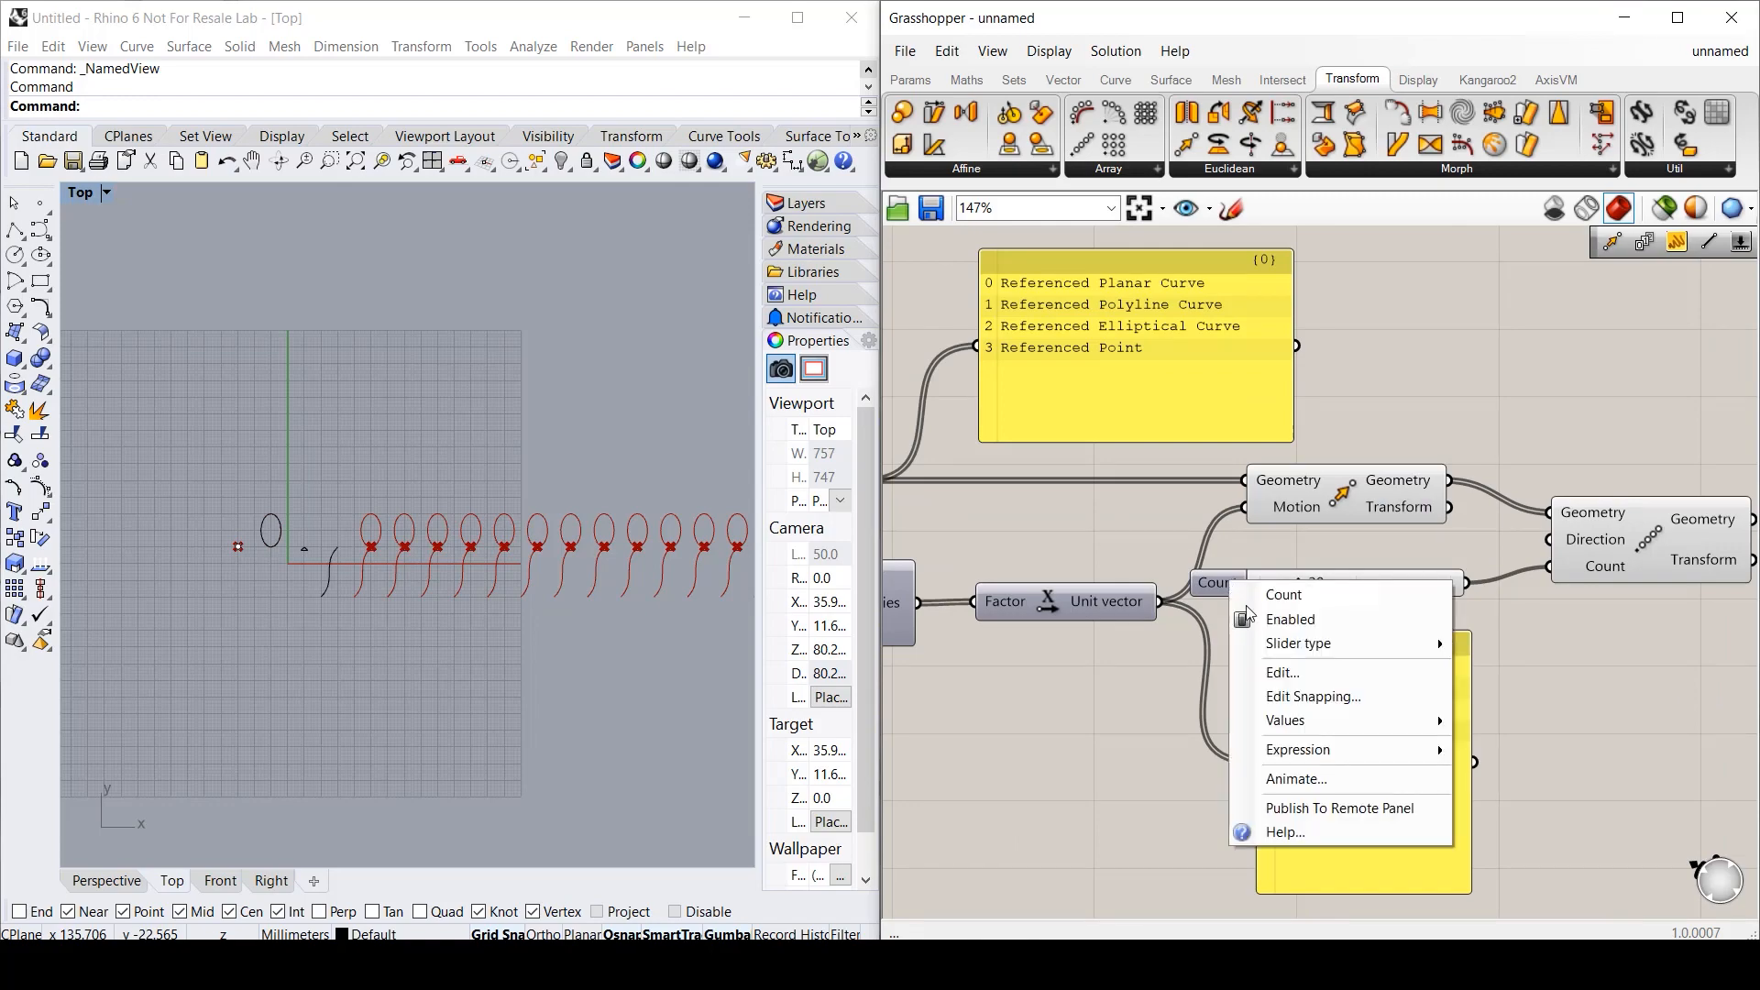
click(1310, 807)
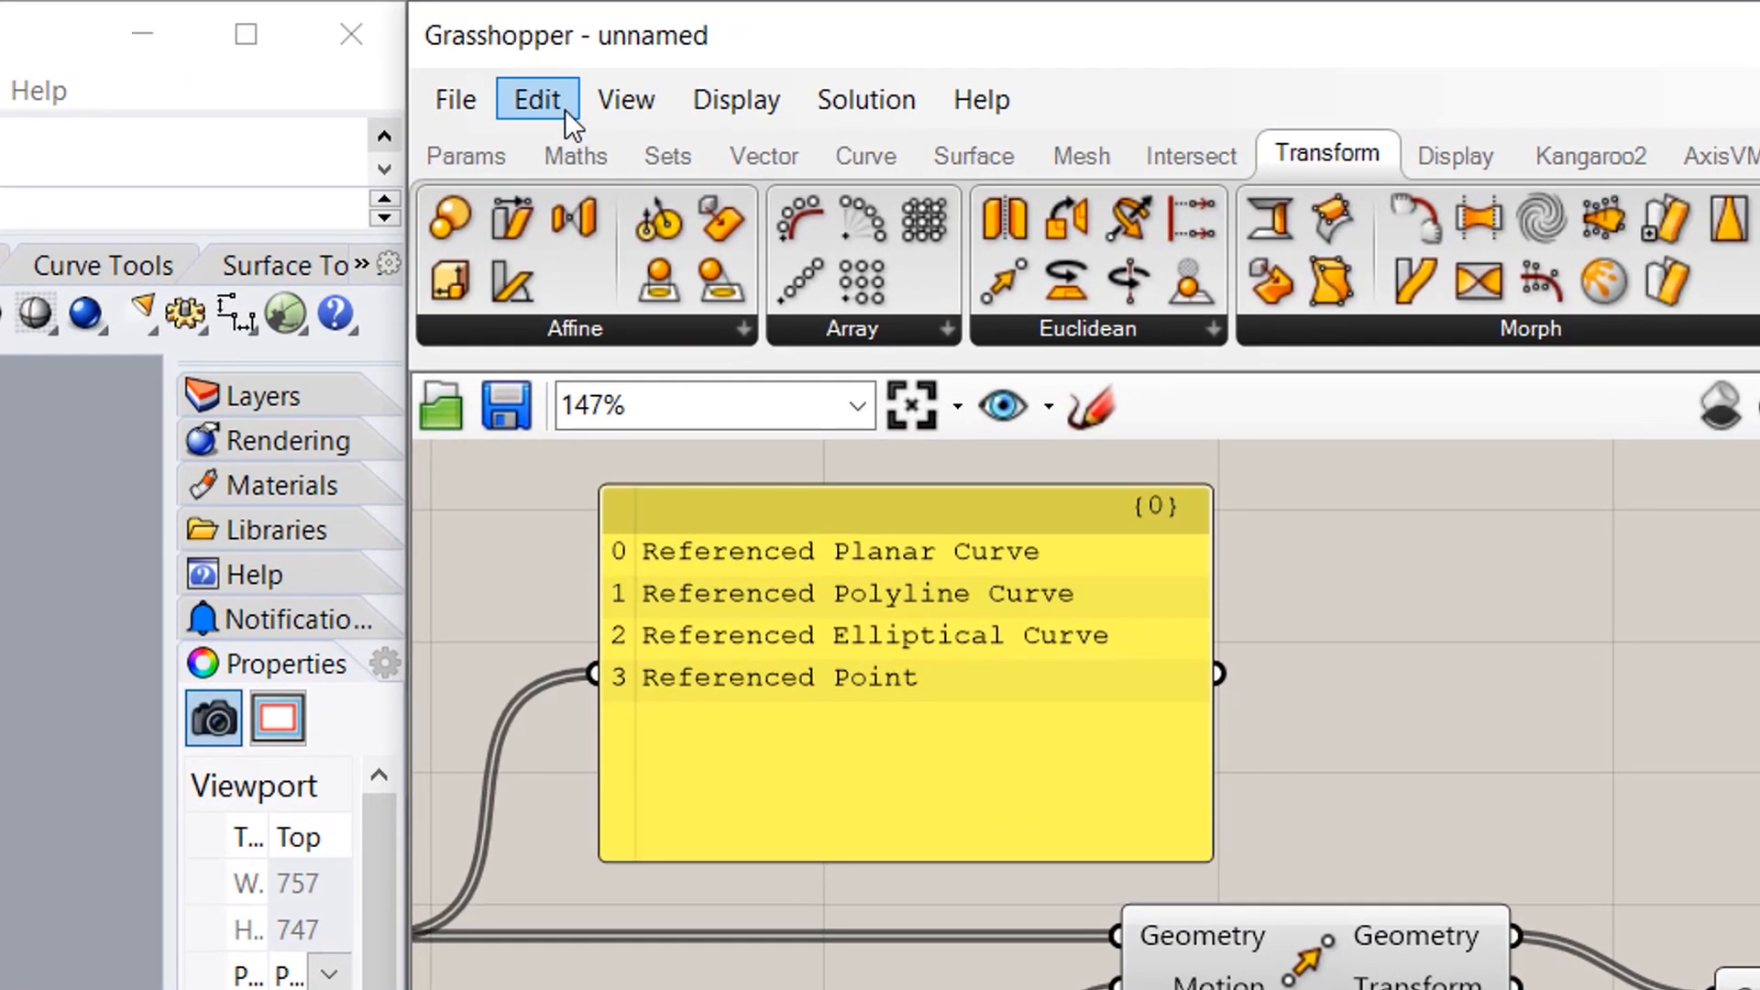
- Test Start (4, back to 10) and Count from the Remote Control Panel, then set Count to 11
click(953, 56)
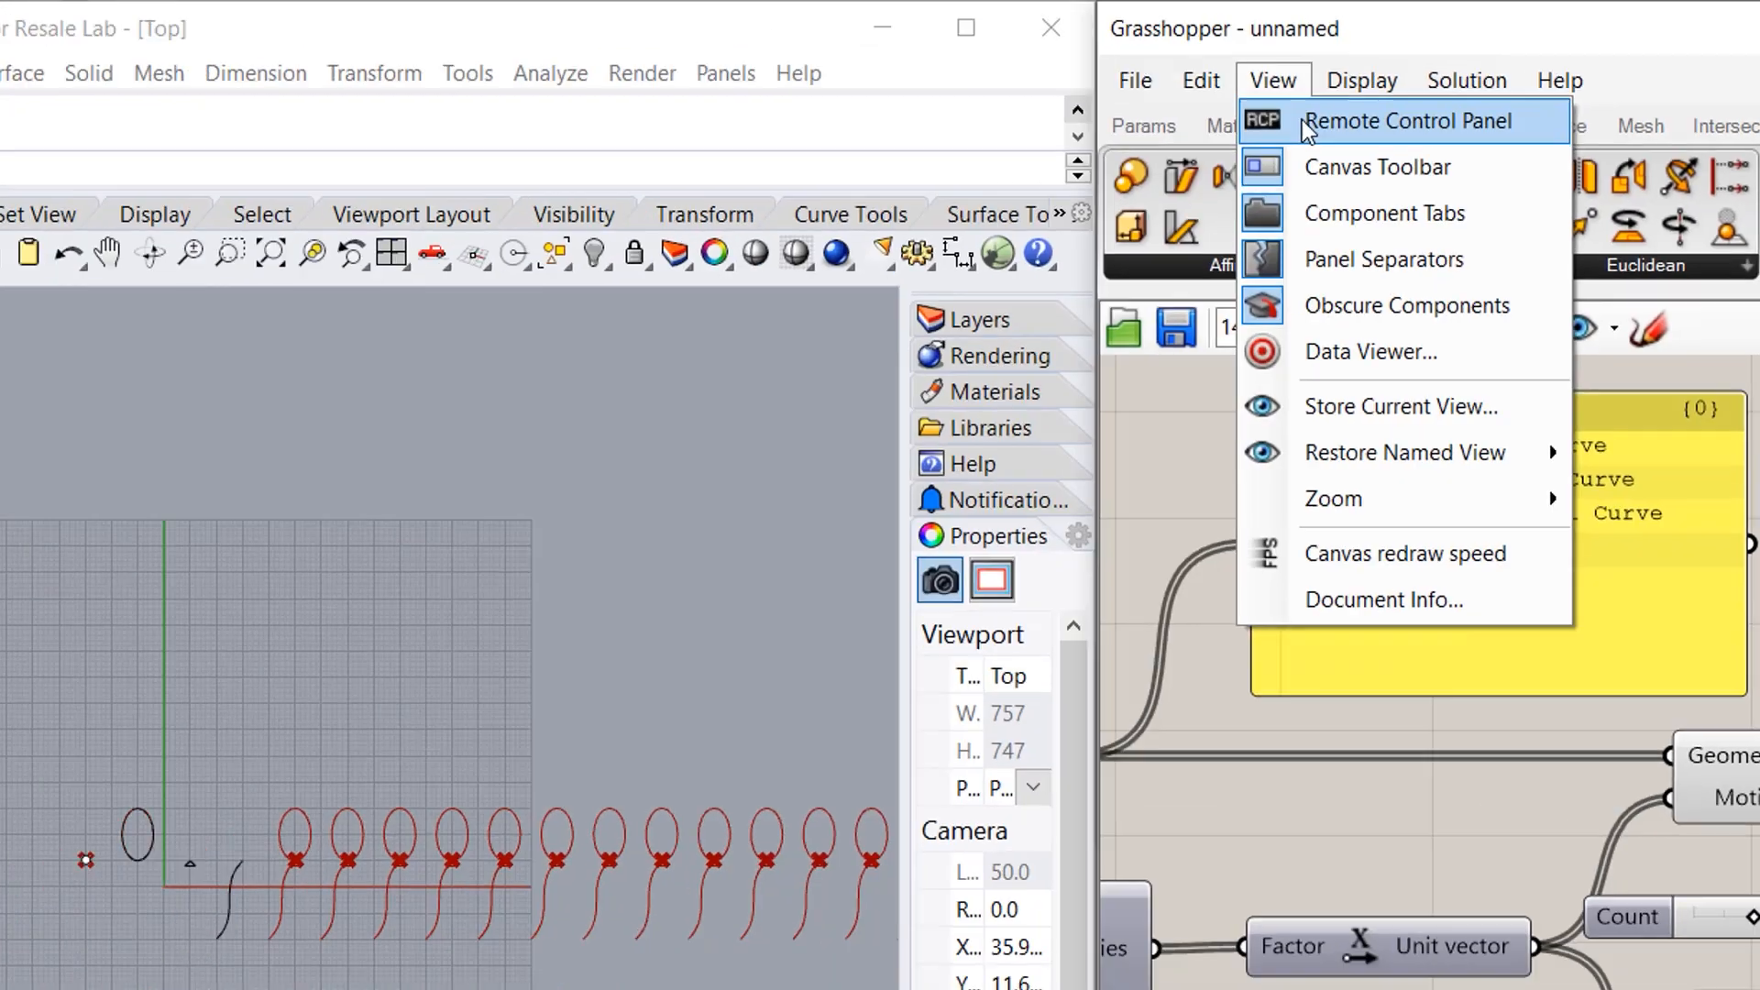
click(662, 149)
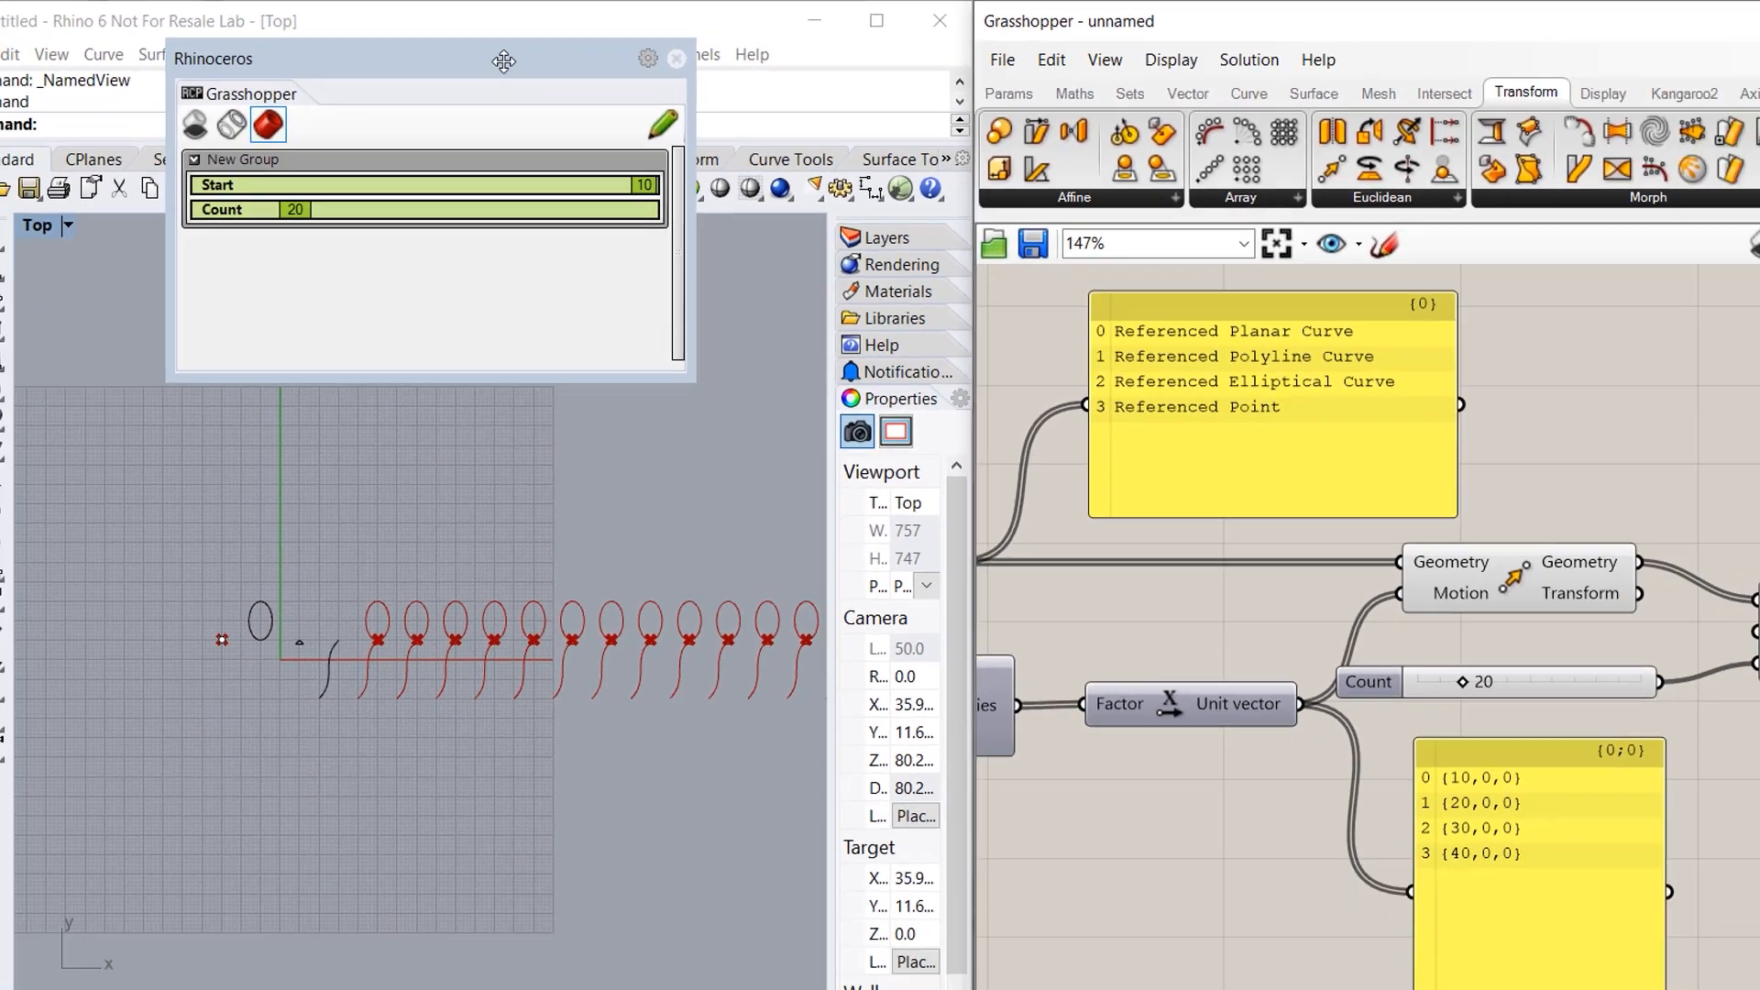
drag(413, 76, 1055, 410)
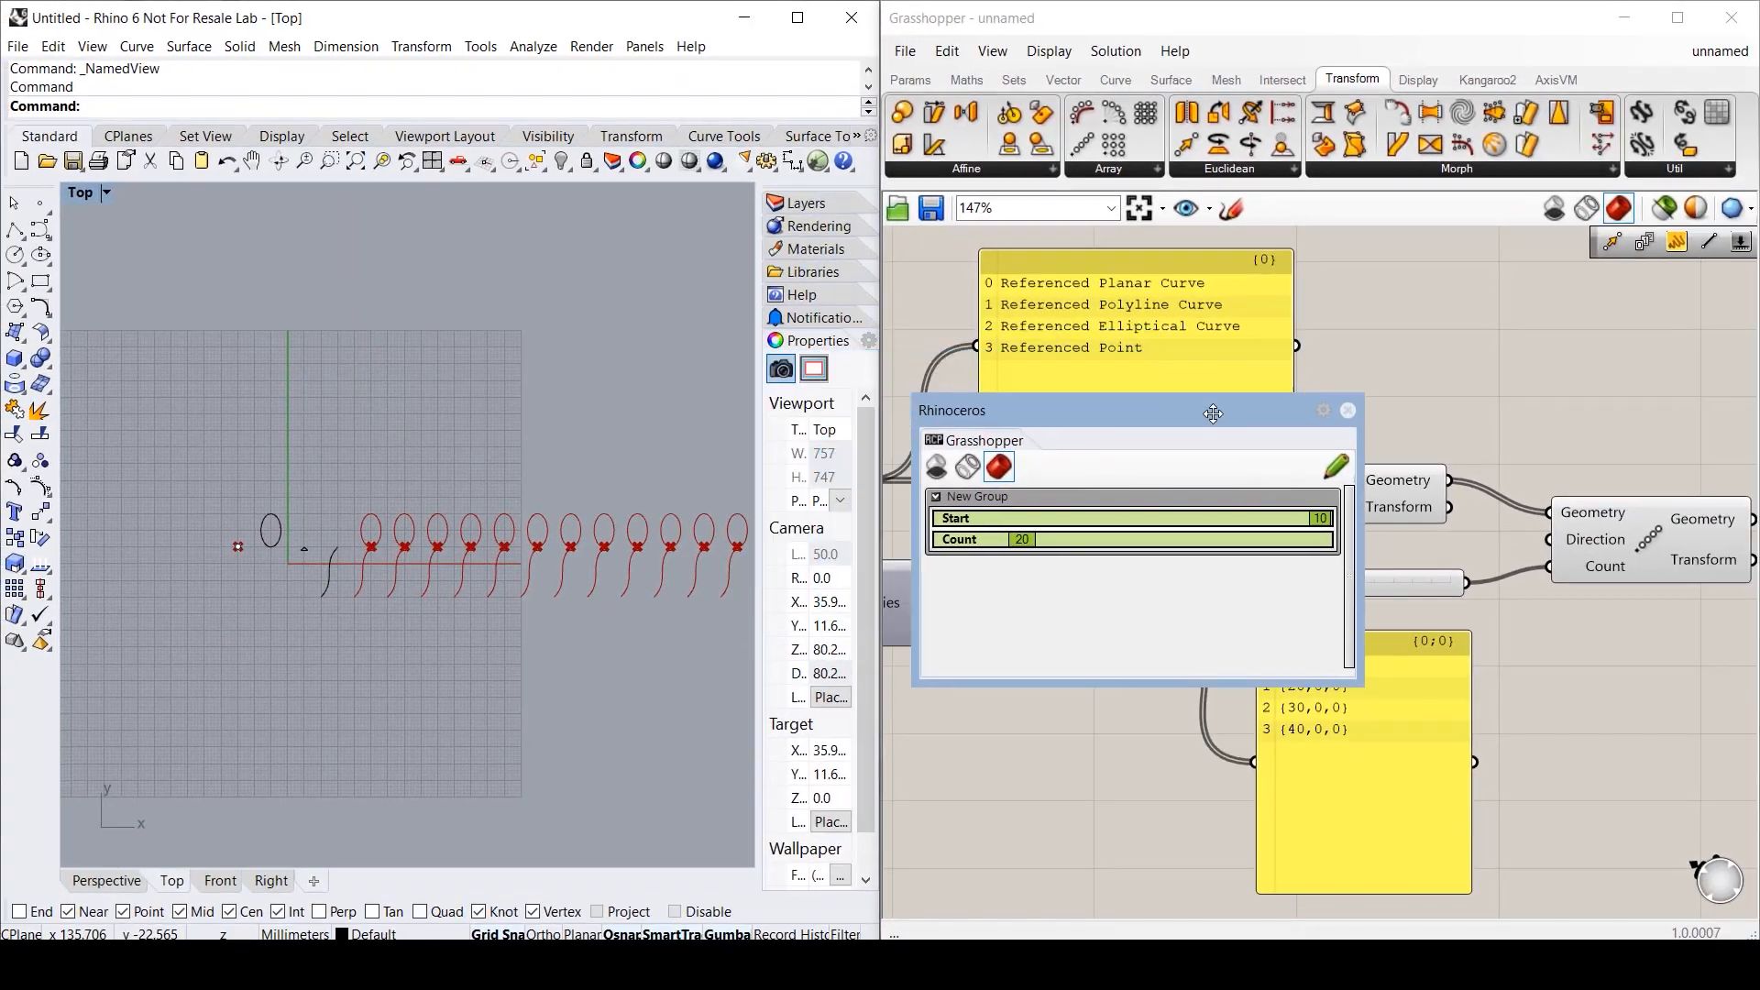
scroll(281, 574, up, 3)
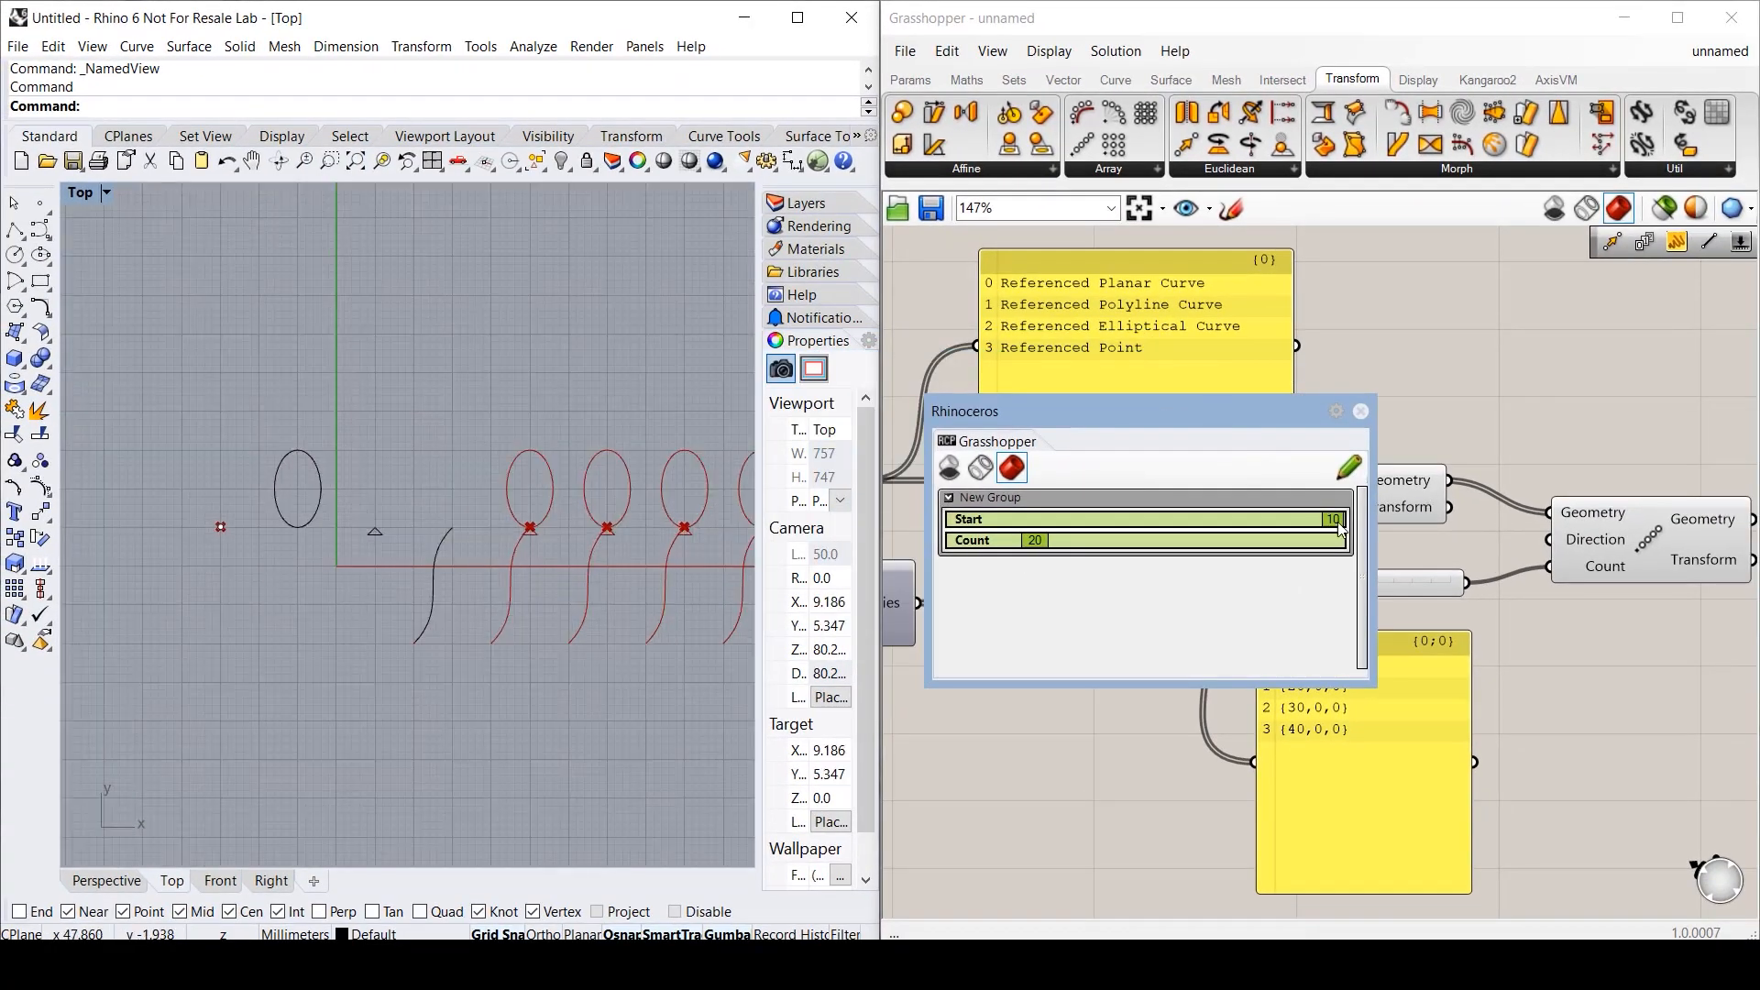
drag(1334, 522, 1124, 511)
drag(1146, 414, 1155, 342)
drag(1117, 446, 1350, 450)
scroll(145, 480, down, 6)
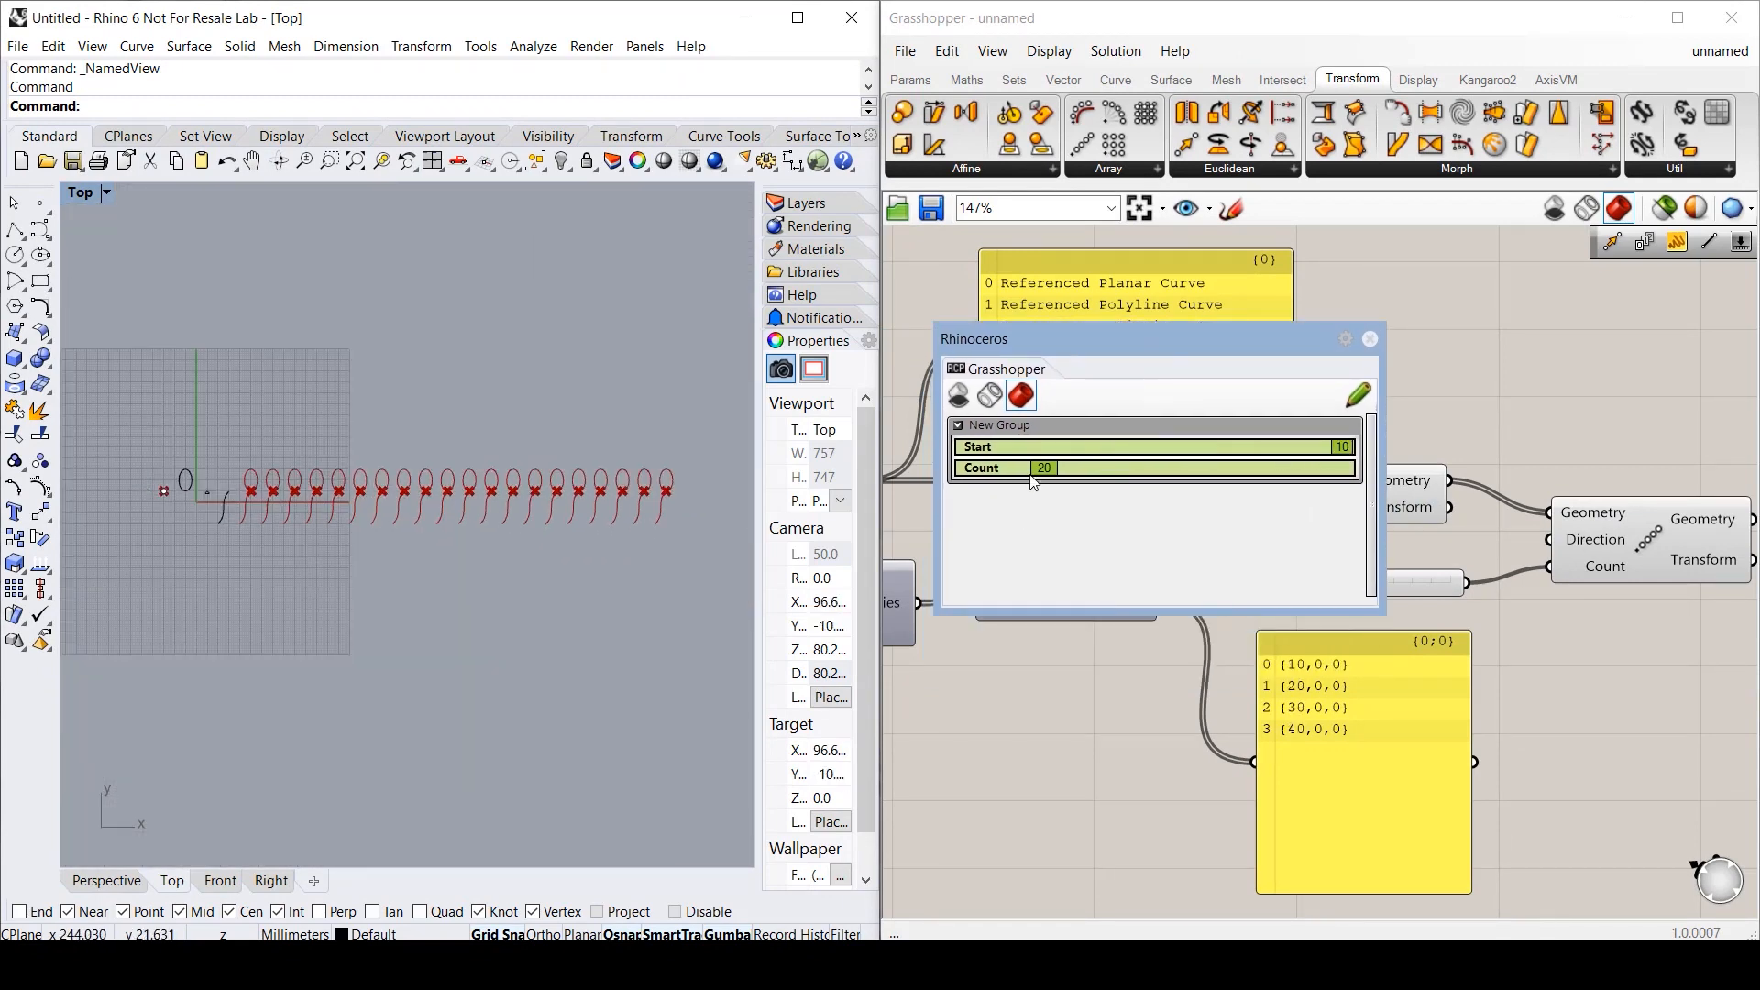
mouse_move(1047, 469)
mouse_down()
mouse_move(985, 469)
mouse_move(1031, 471)
mouse_up()
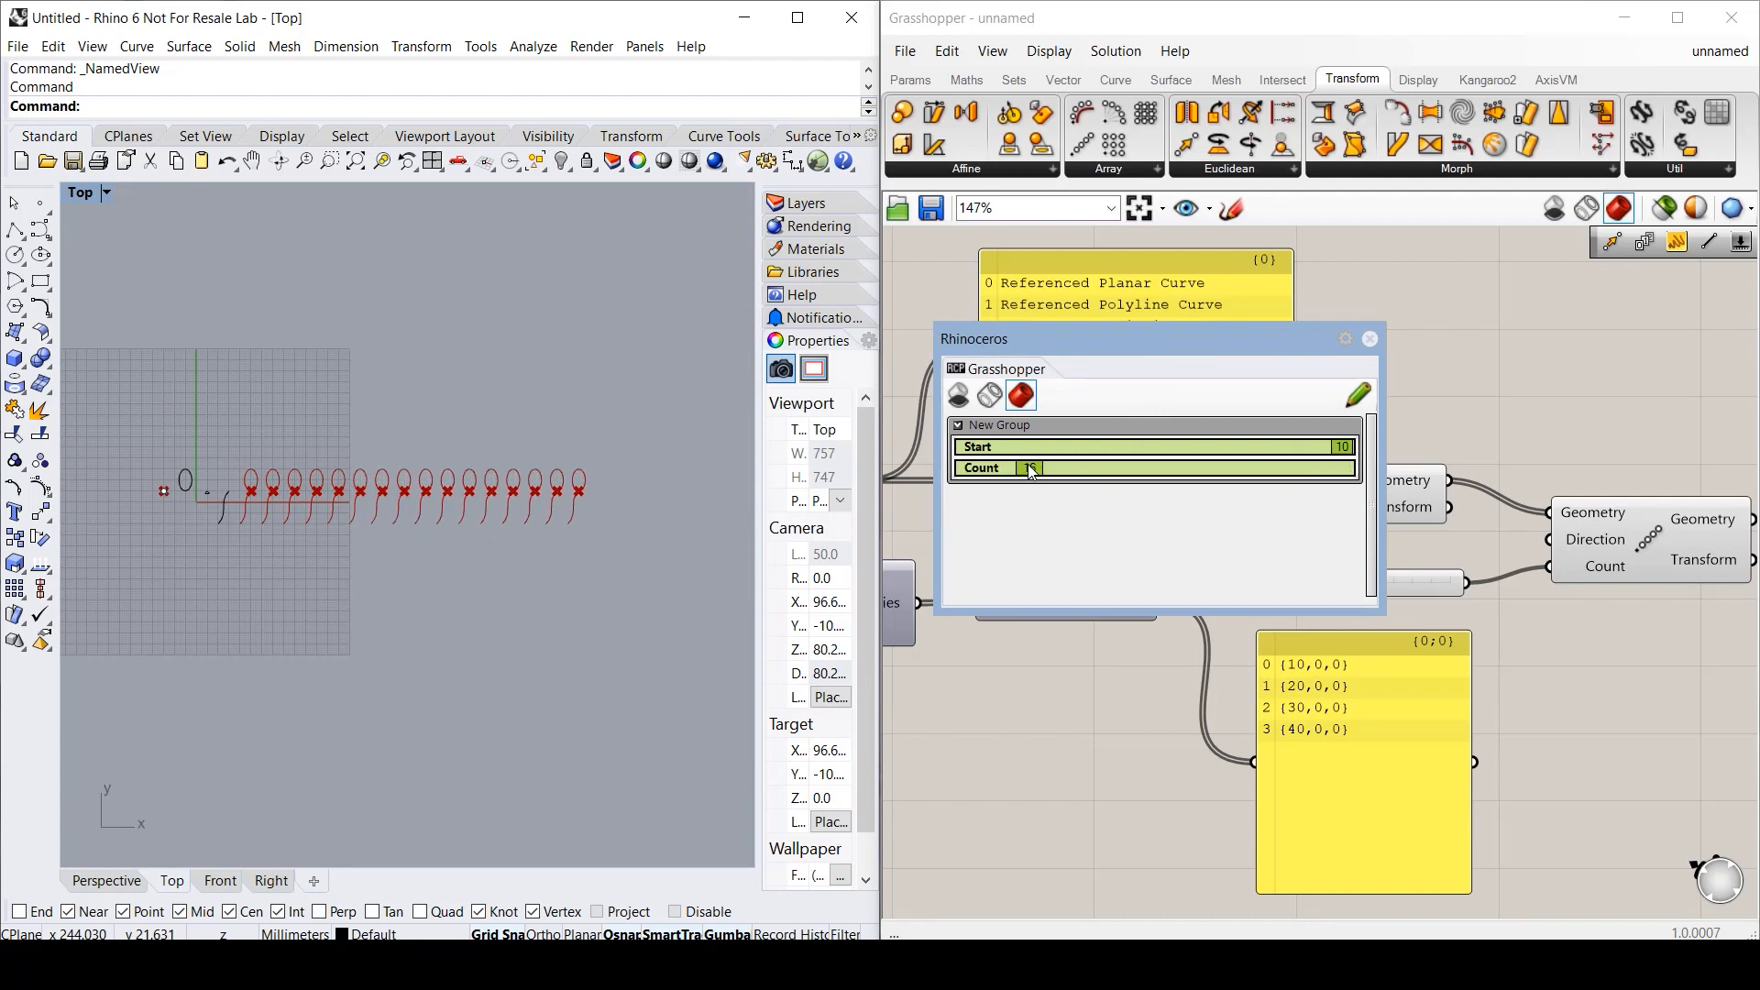
click(1370, 339)
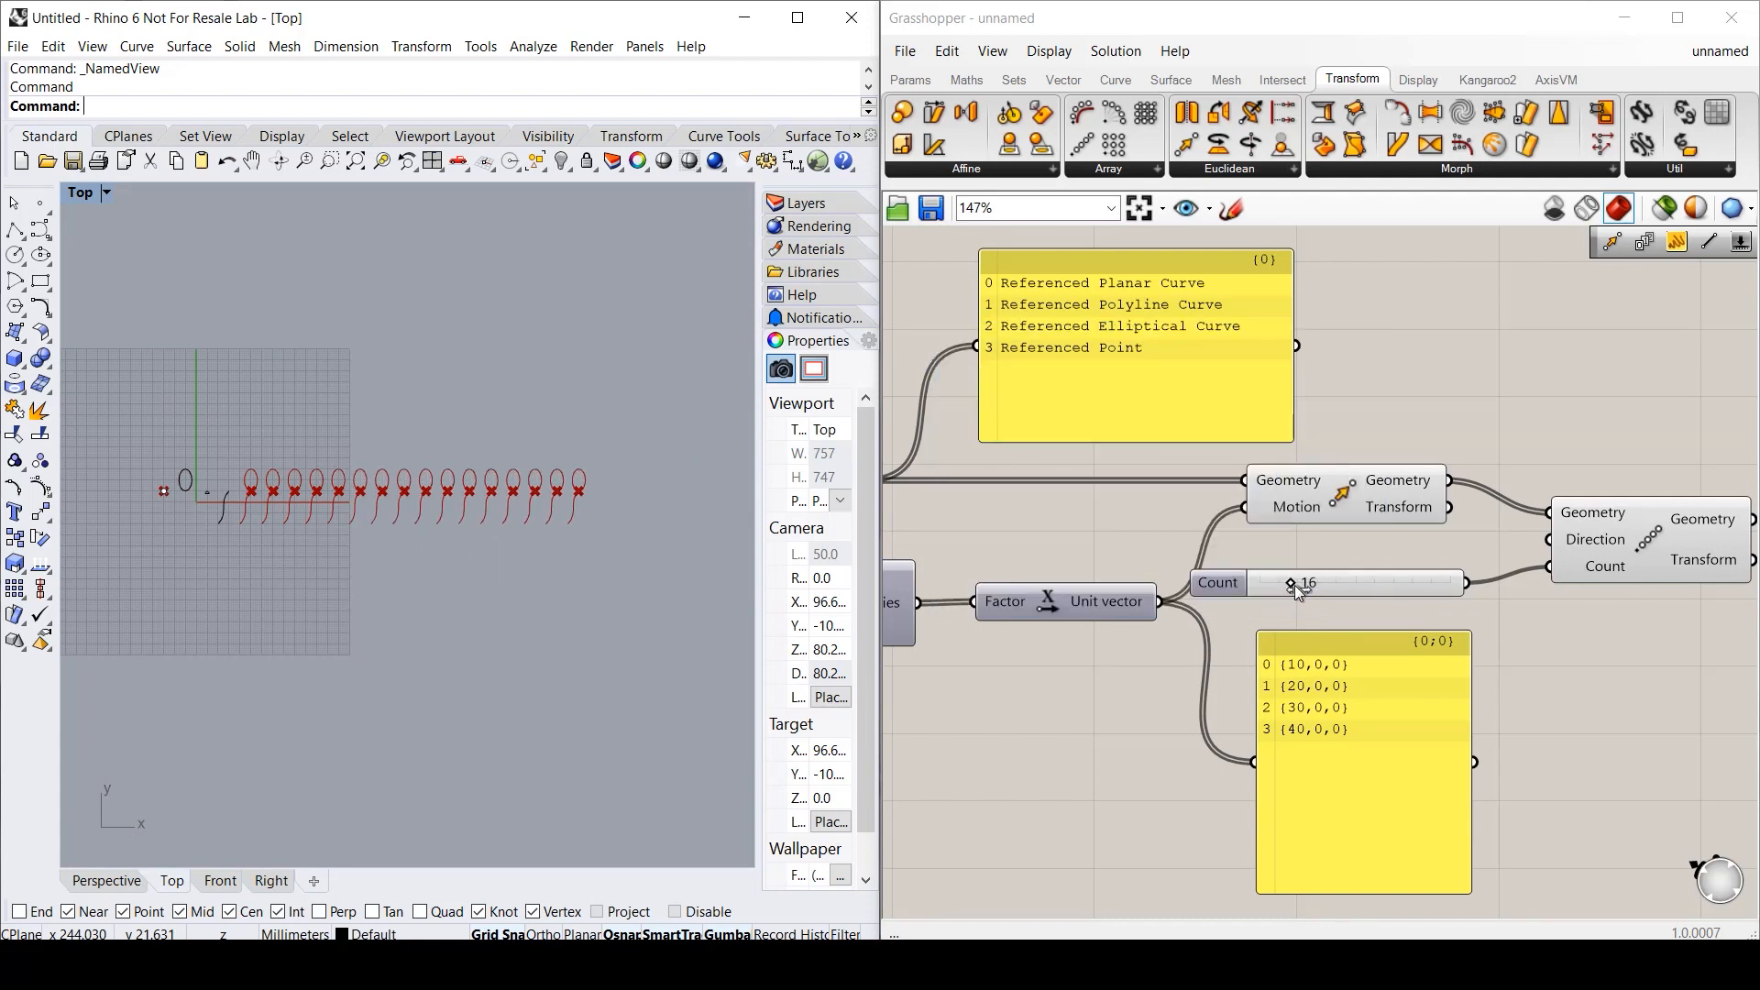
drag(1294, 584, 1285, 581)
- Hide the Linear Array and Move previews, then turn the Linear Array preview back on
scroll(228, 491, up, 6)
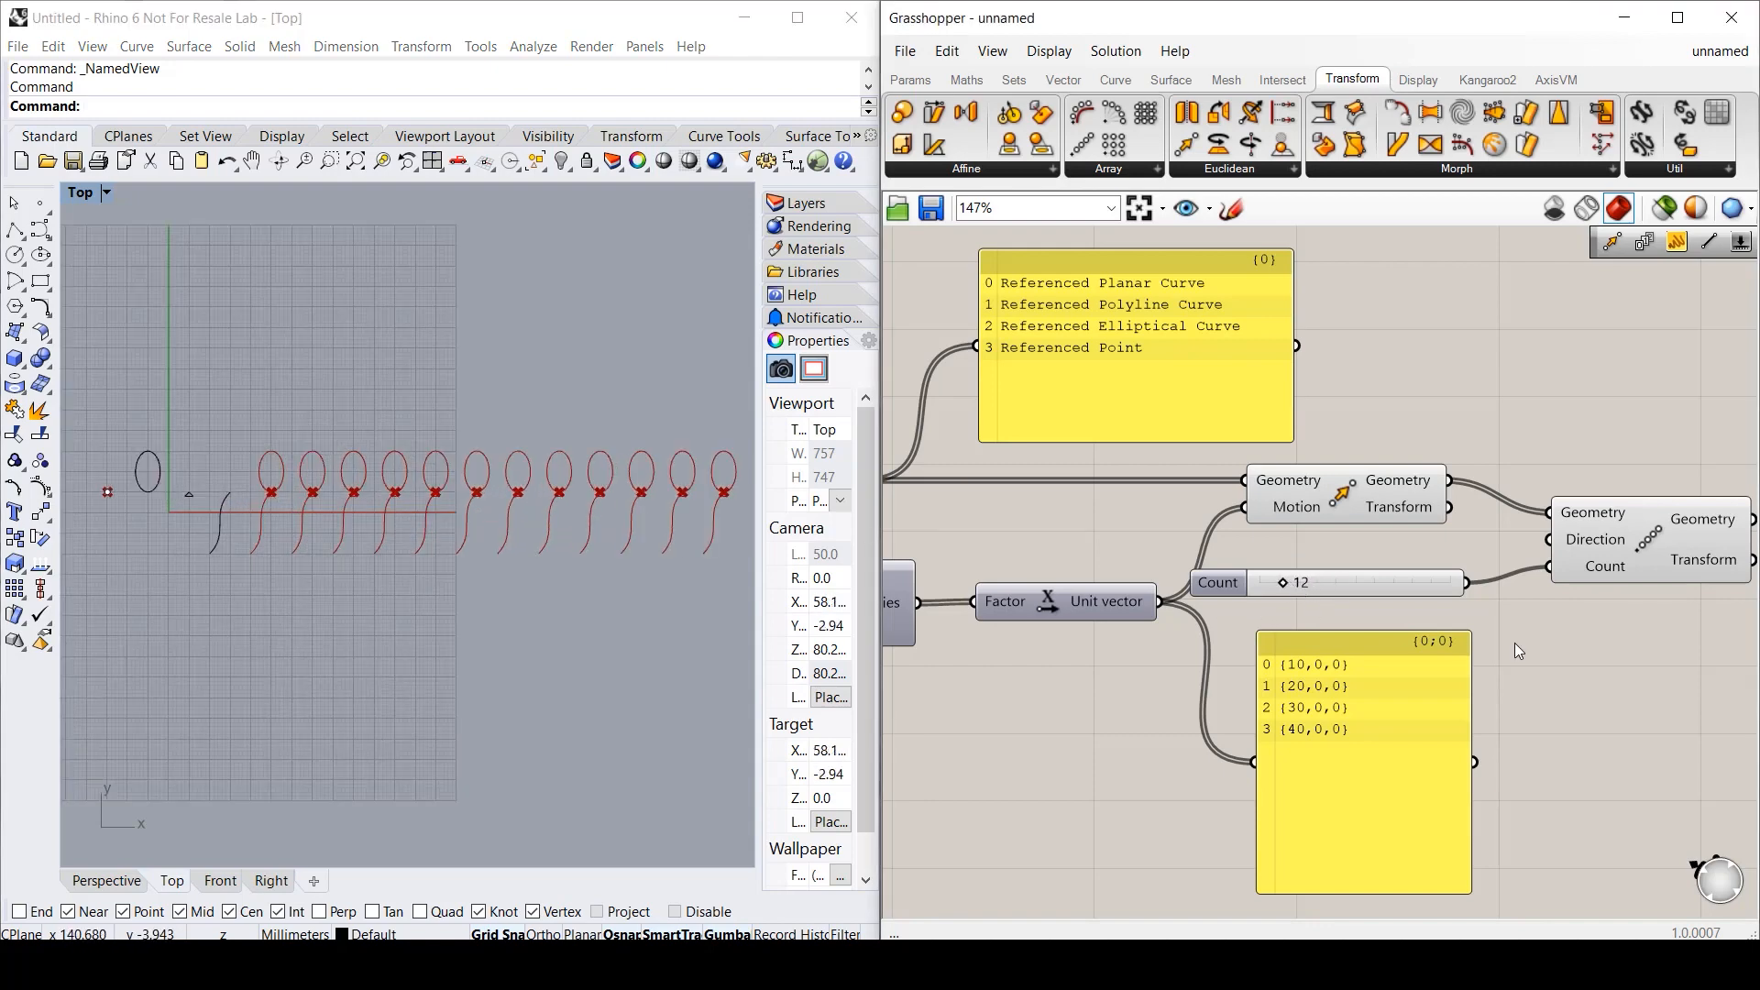
right_click(1650, 539)
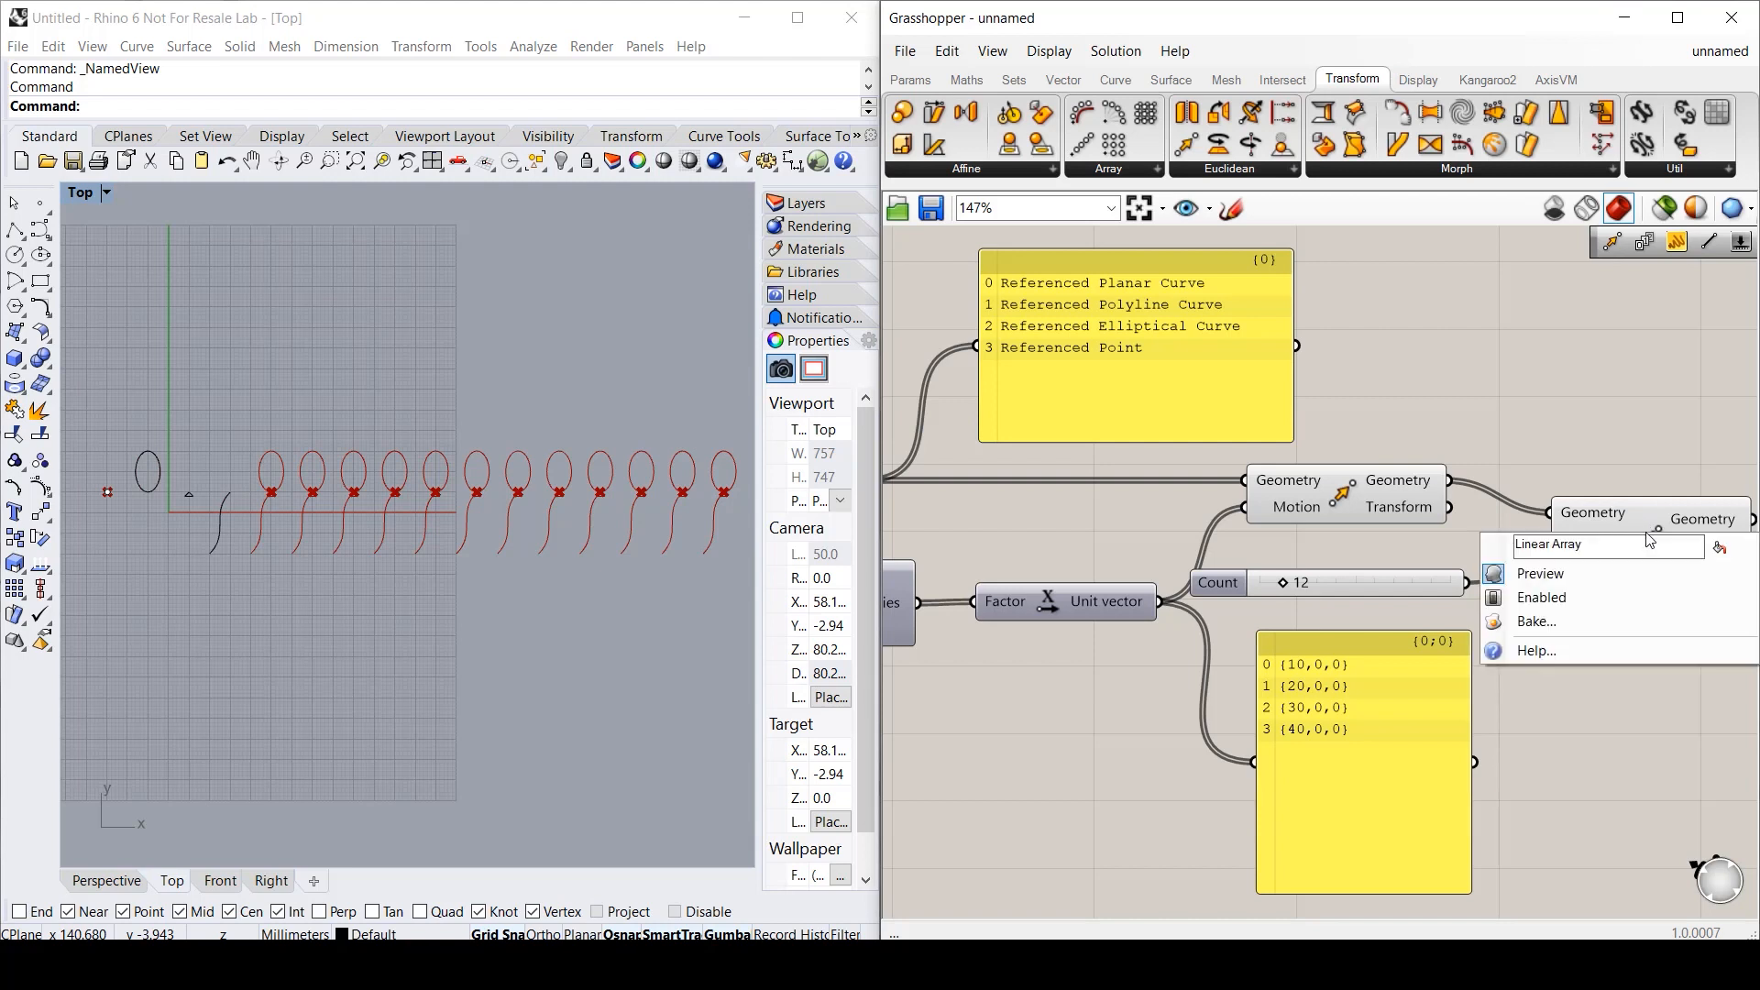
click(1581, 577)
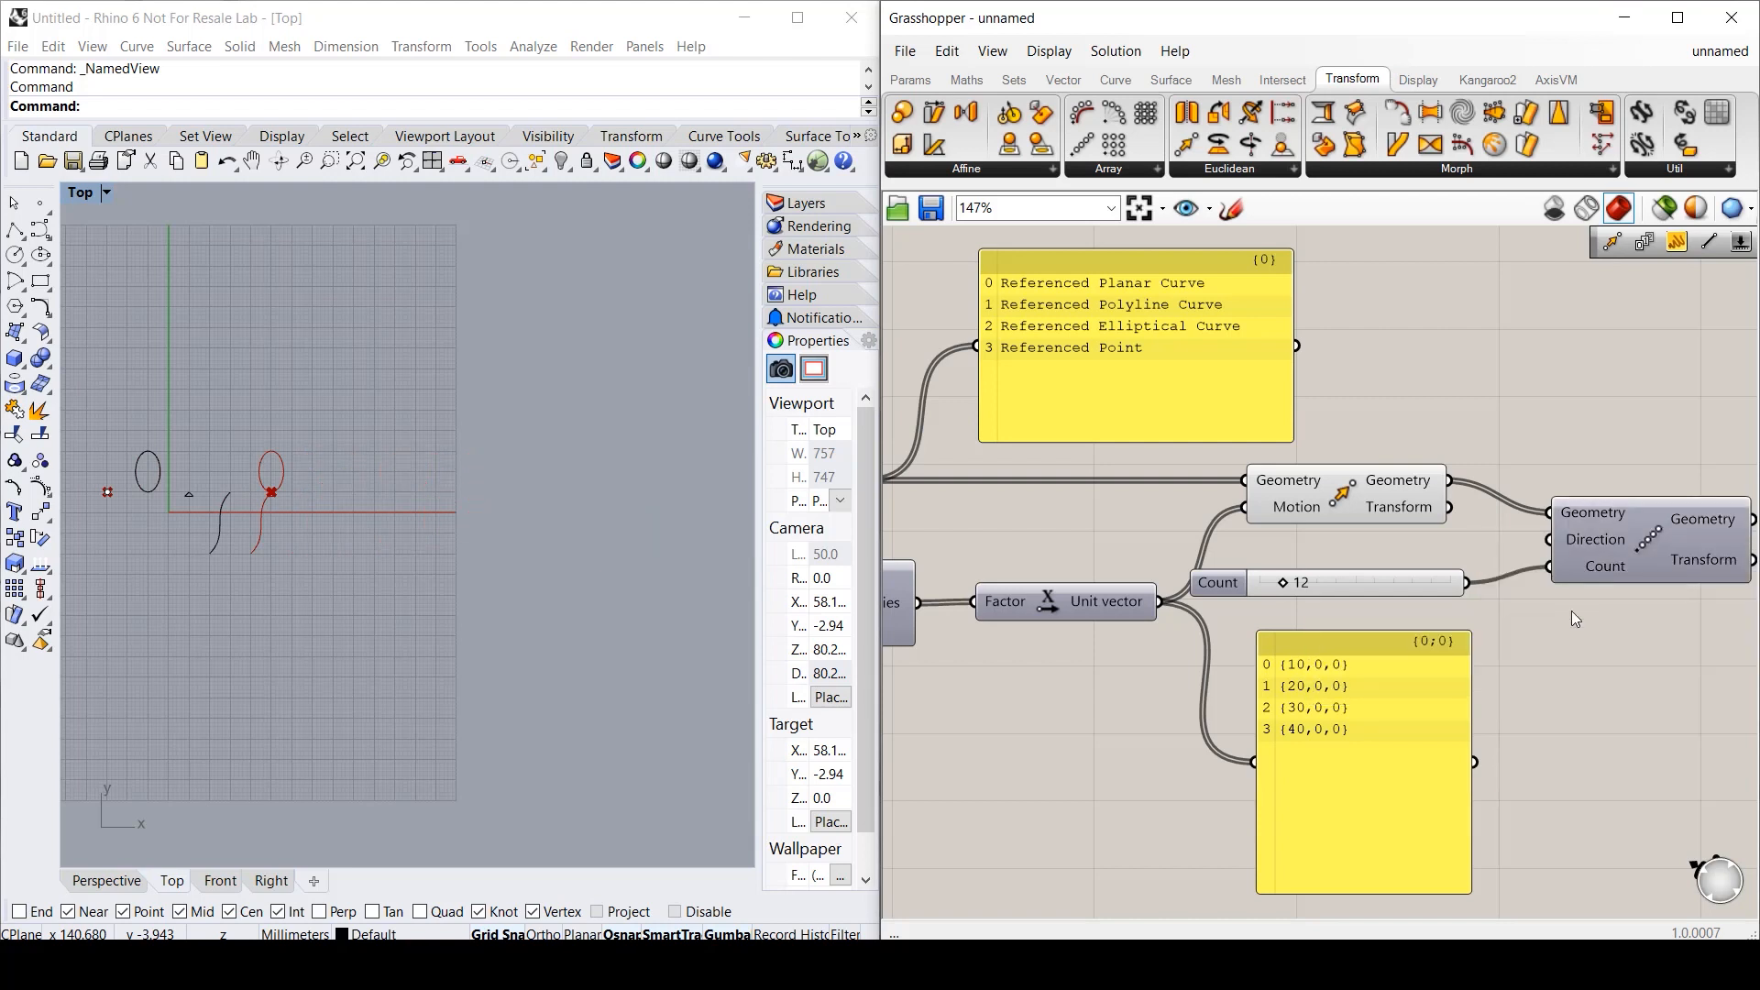
right_click(1347, 508)
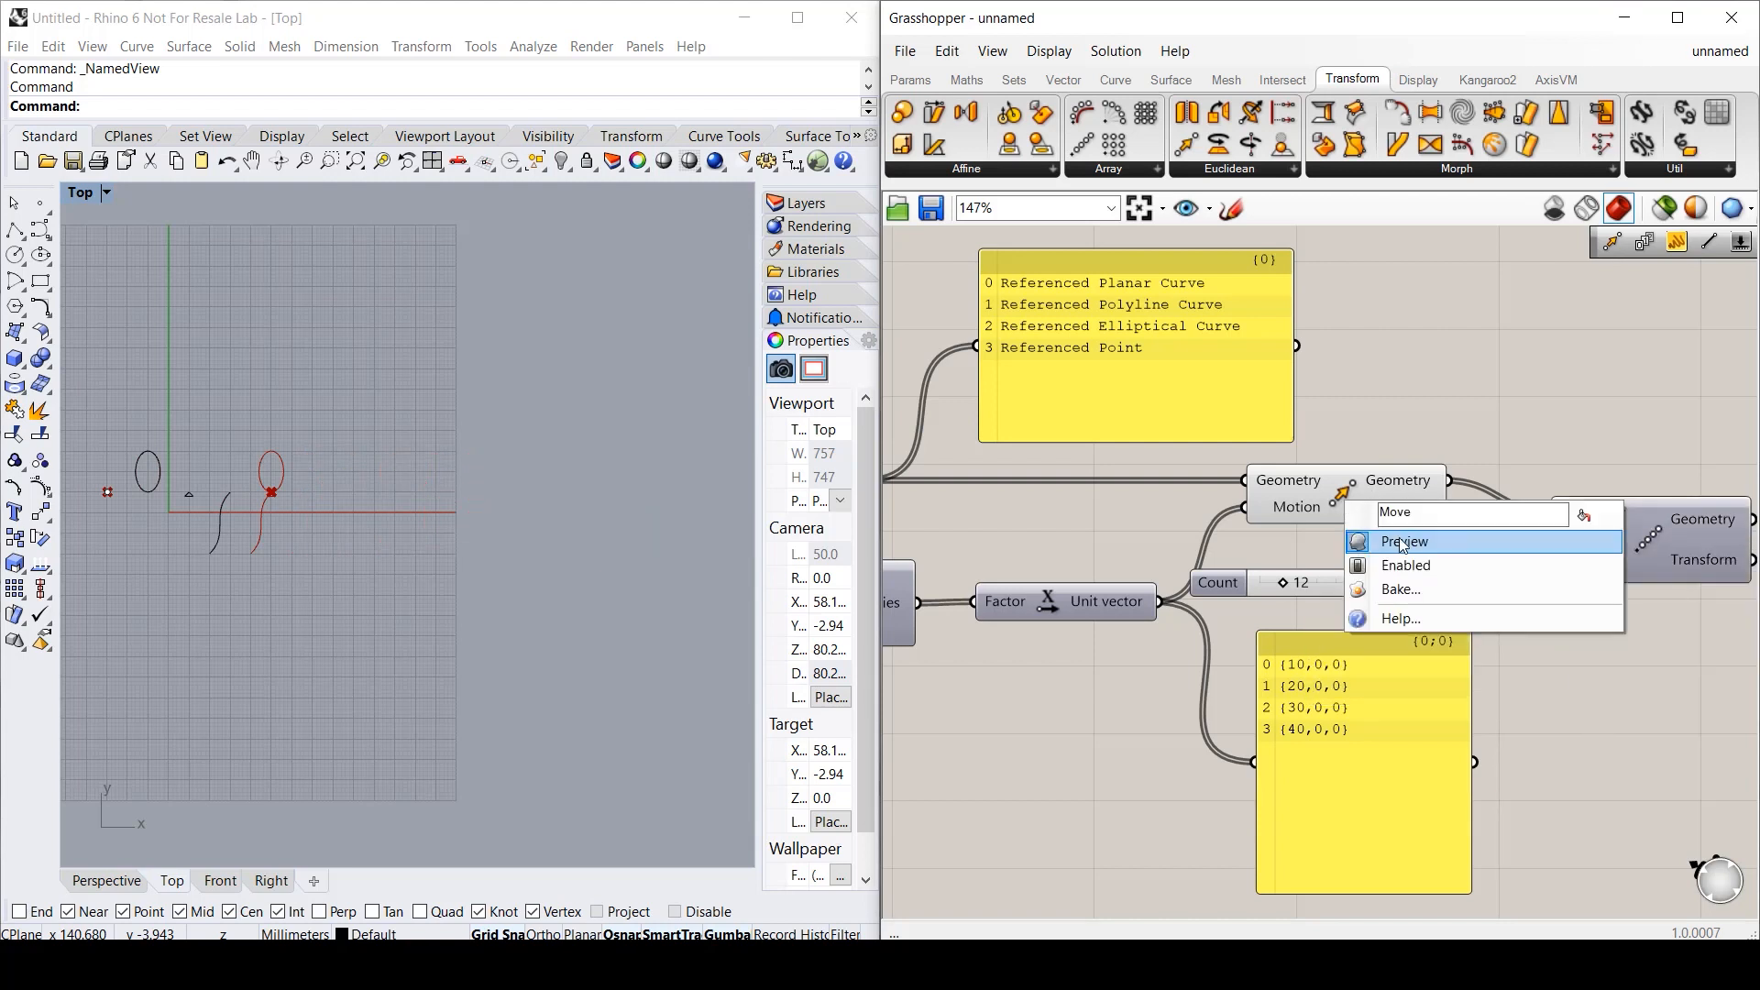
click(1402, 543)
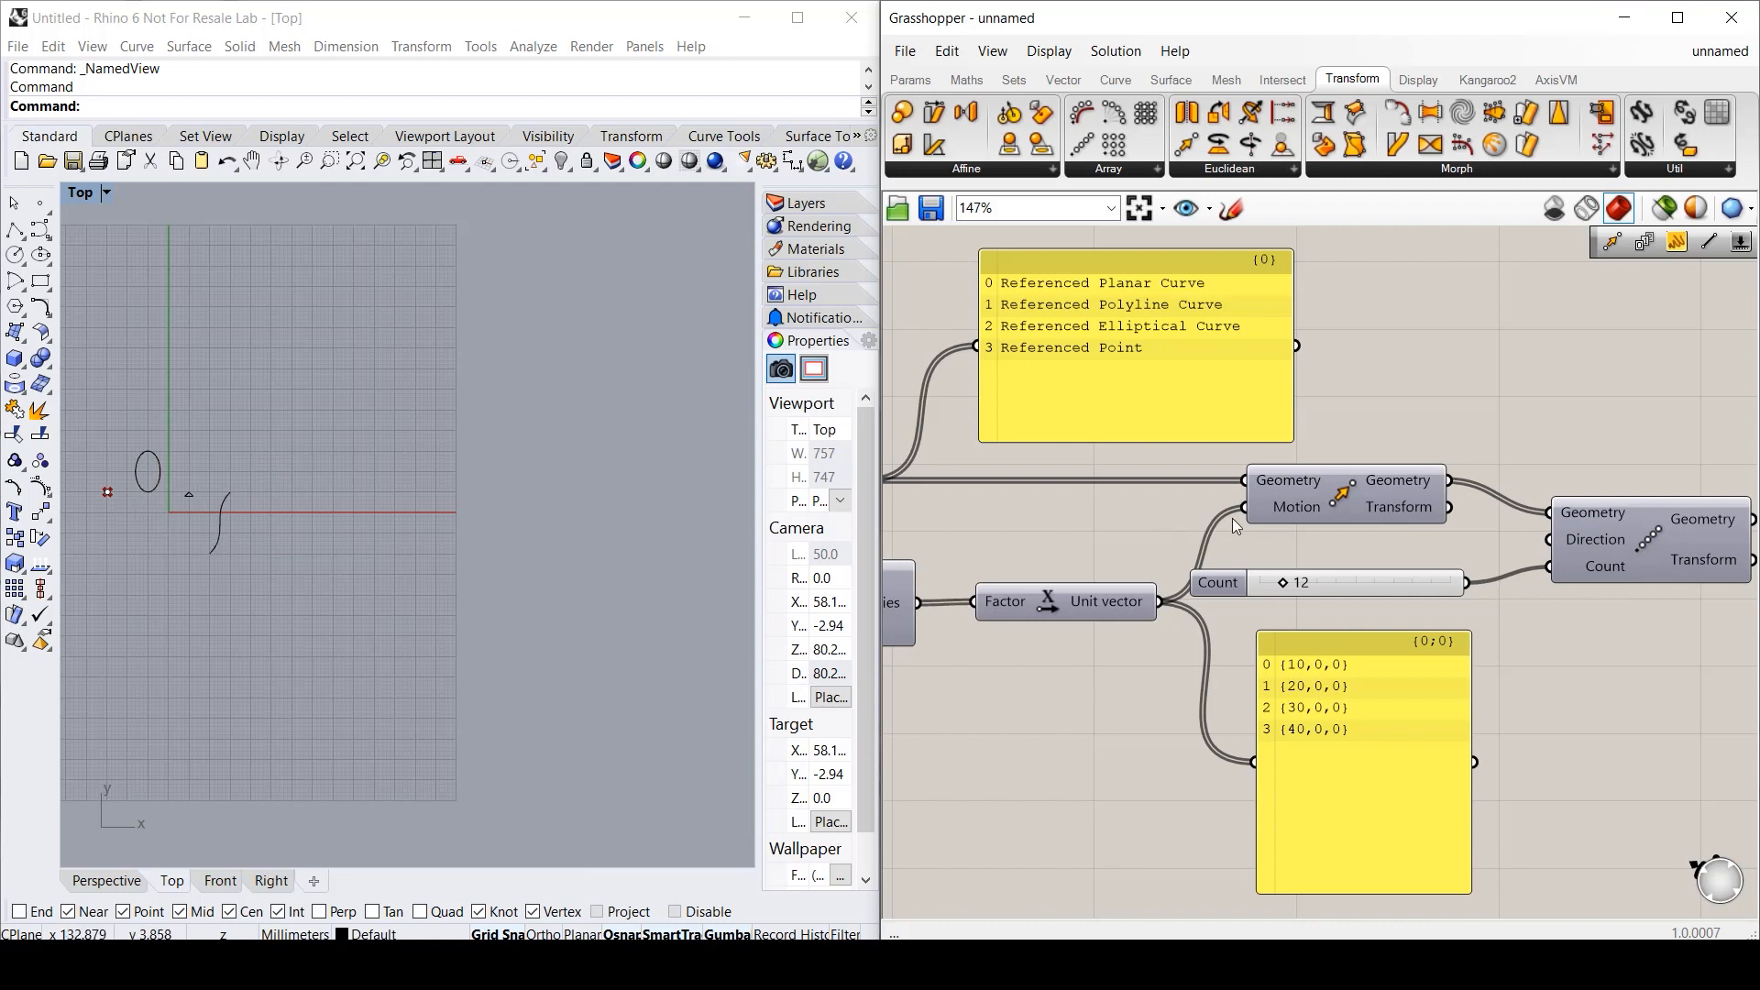
right_click(1661, 561)
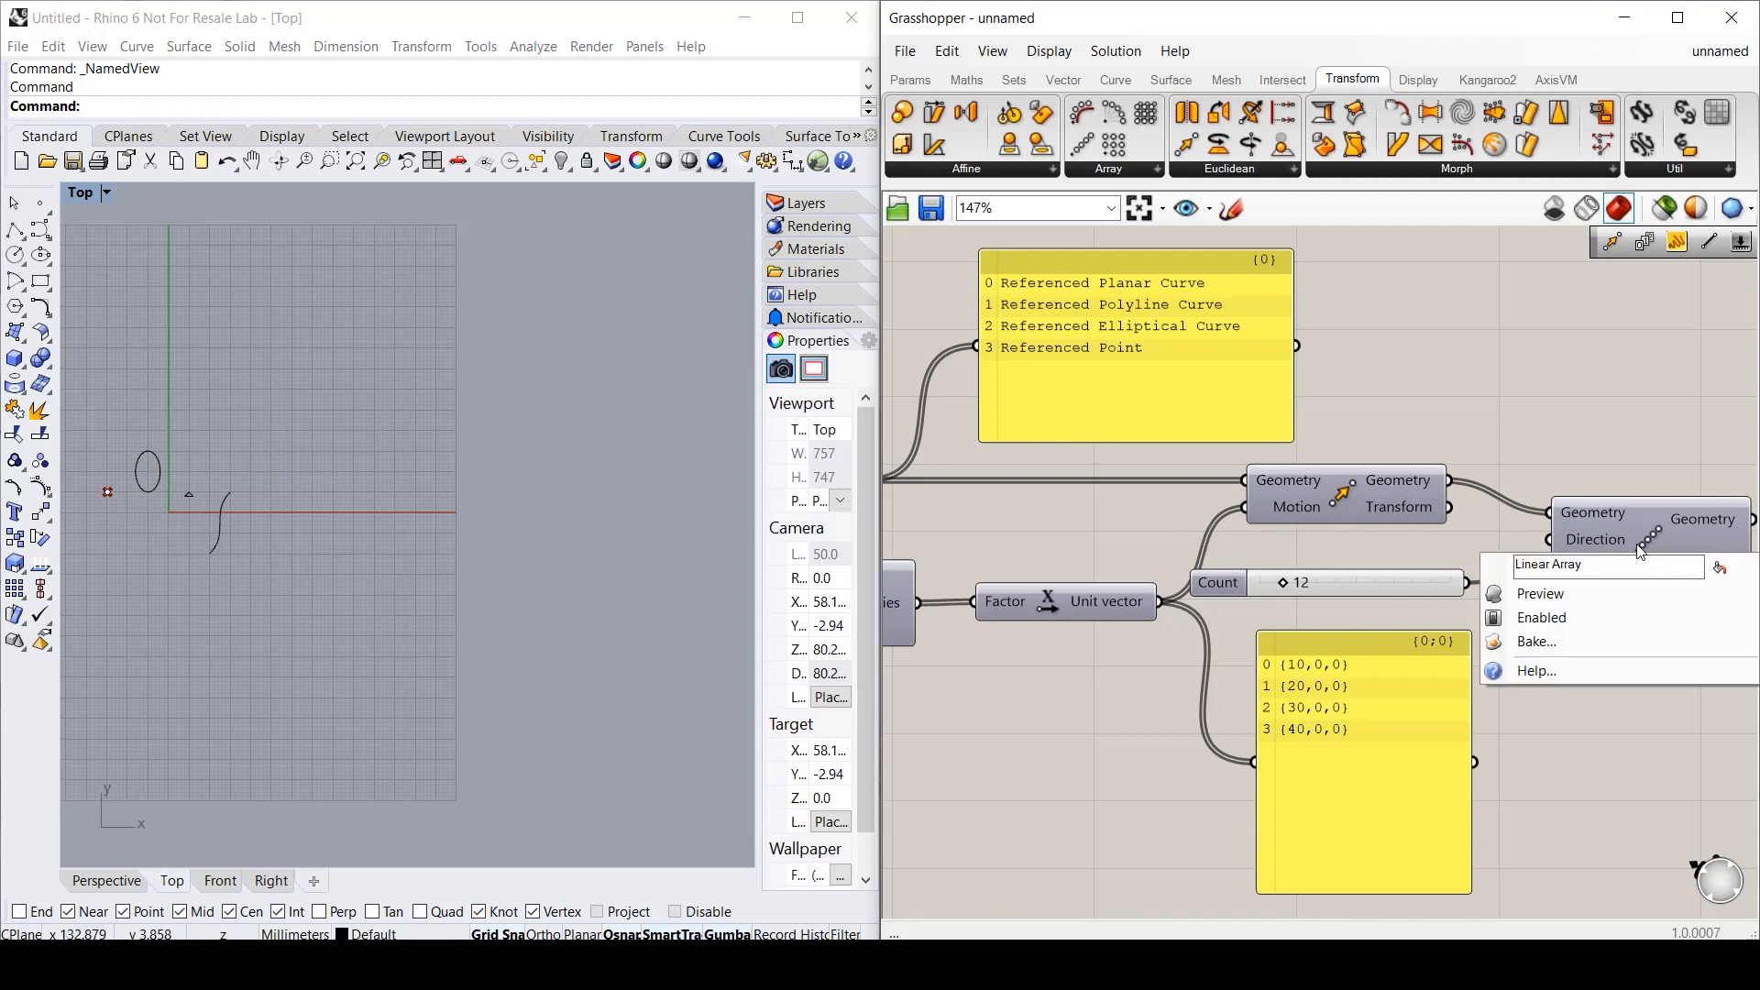
click(1602, 599)
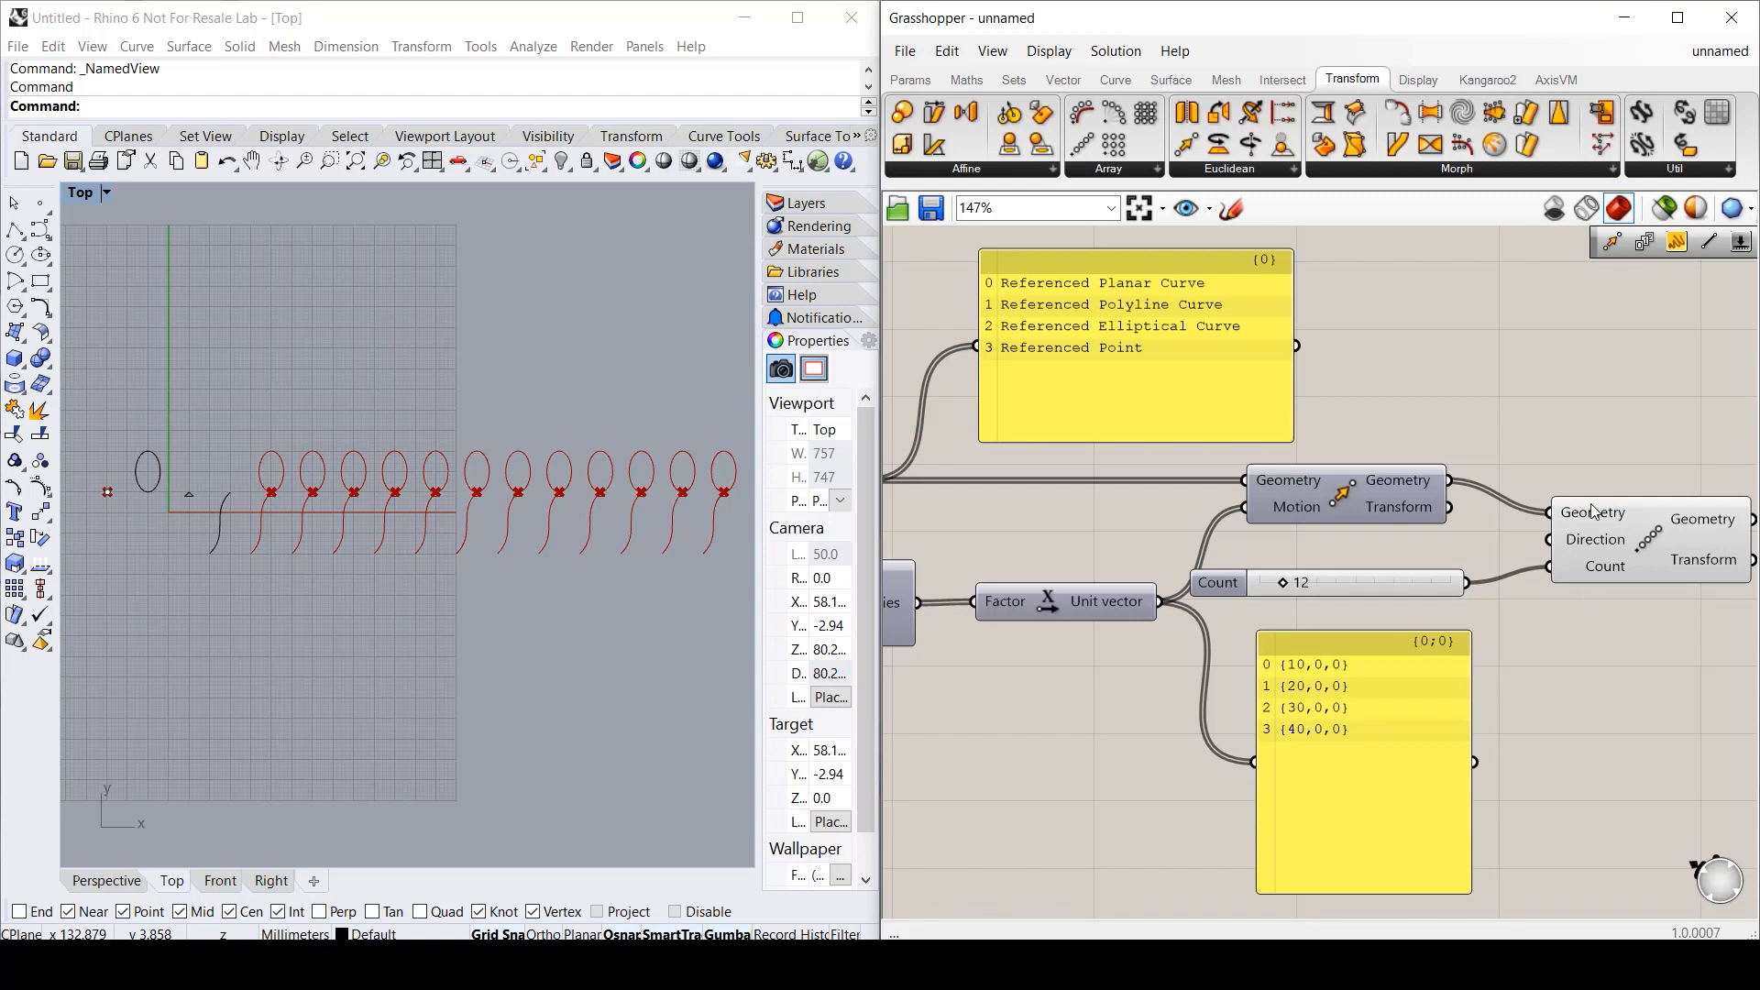
- Bake the Linear Array into Rhino and Alt-move a copy of the baked curves downward
right_click(1652, 532)
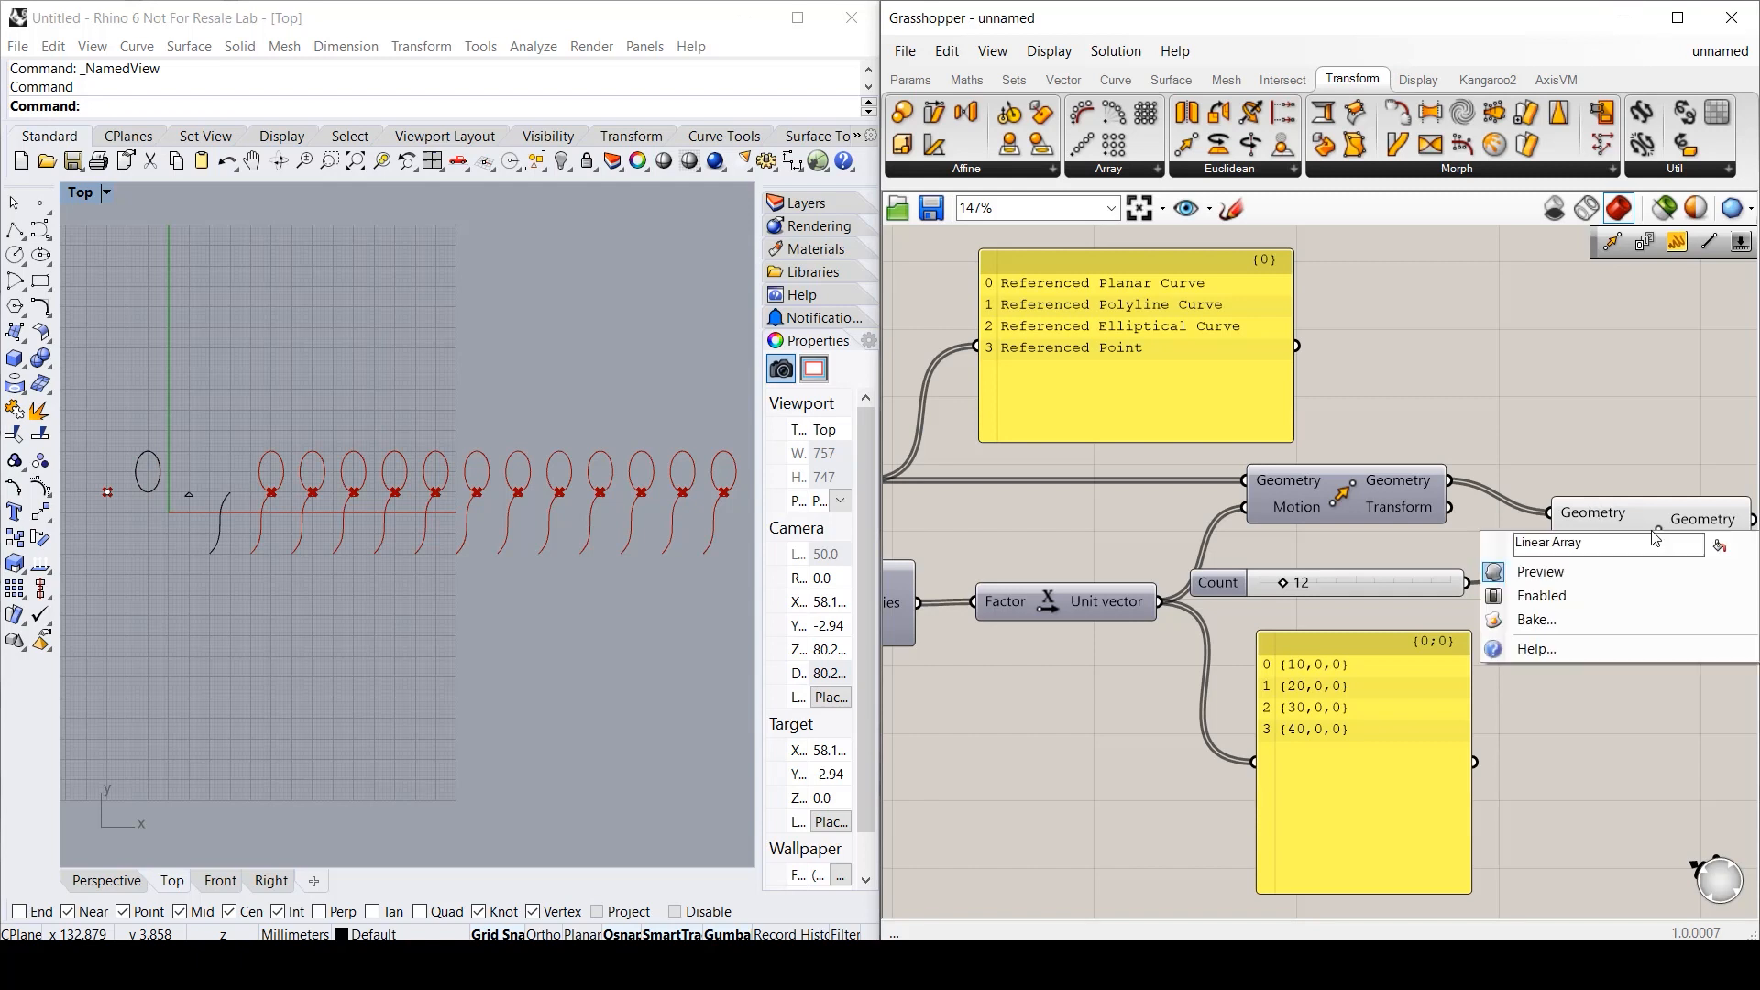
click(1554, 620)
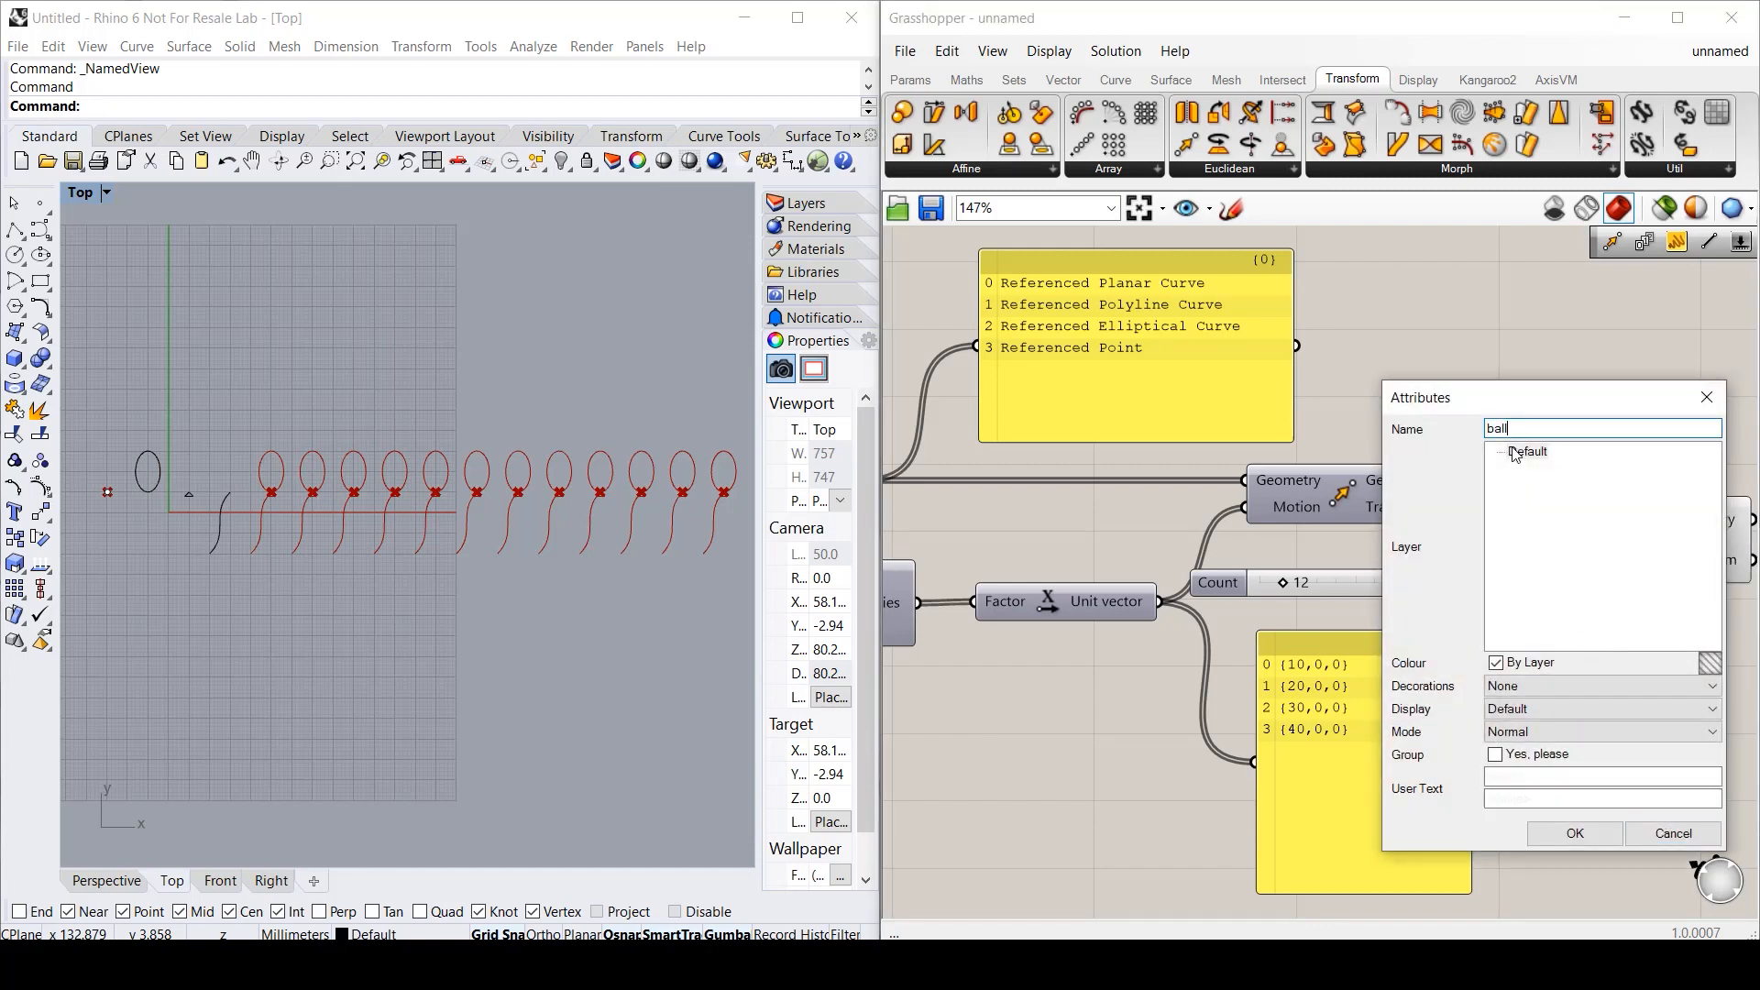
click(1571, 833)
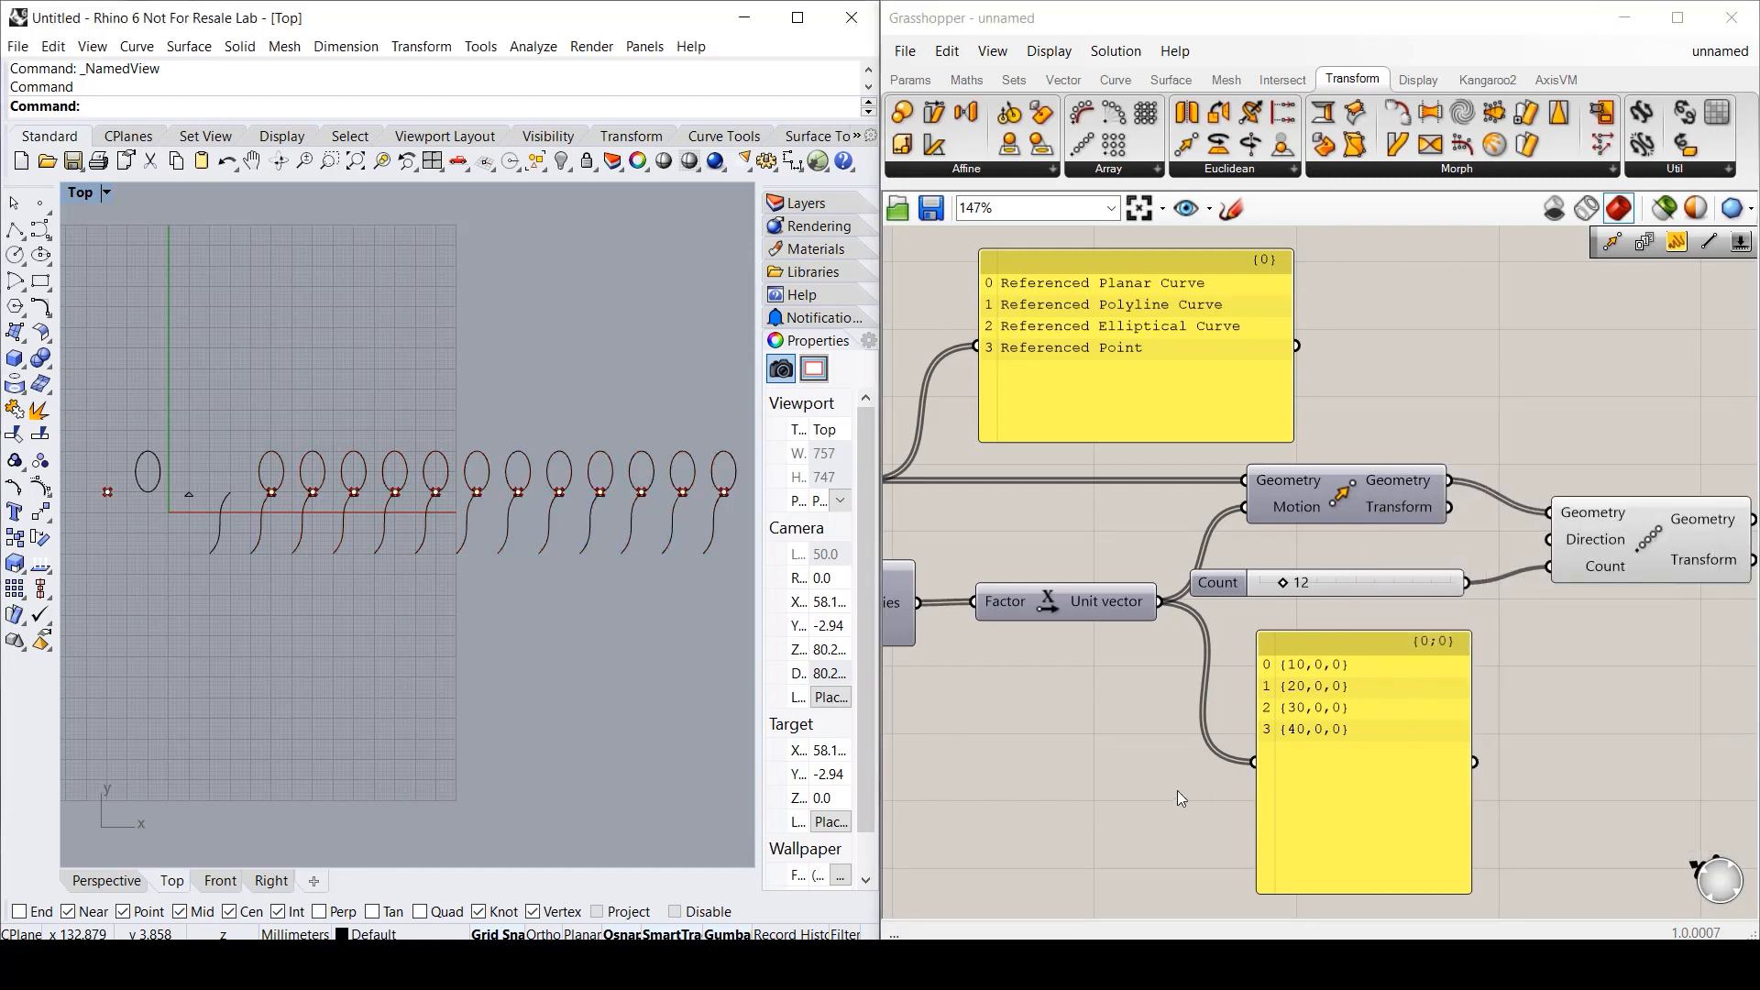
click(577, 653)
drag(239, 427, 766, 610)
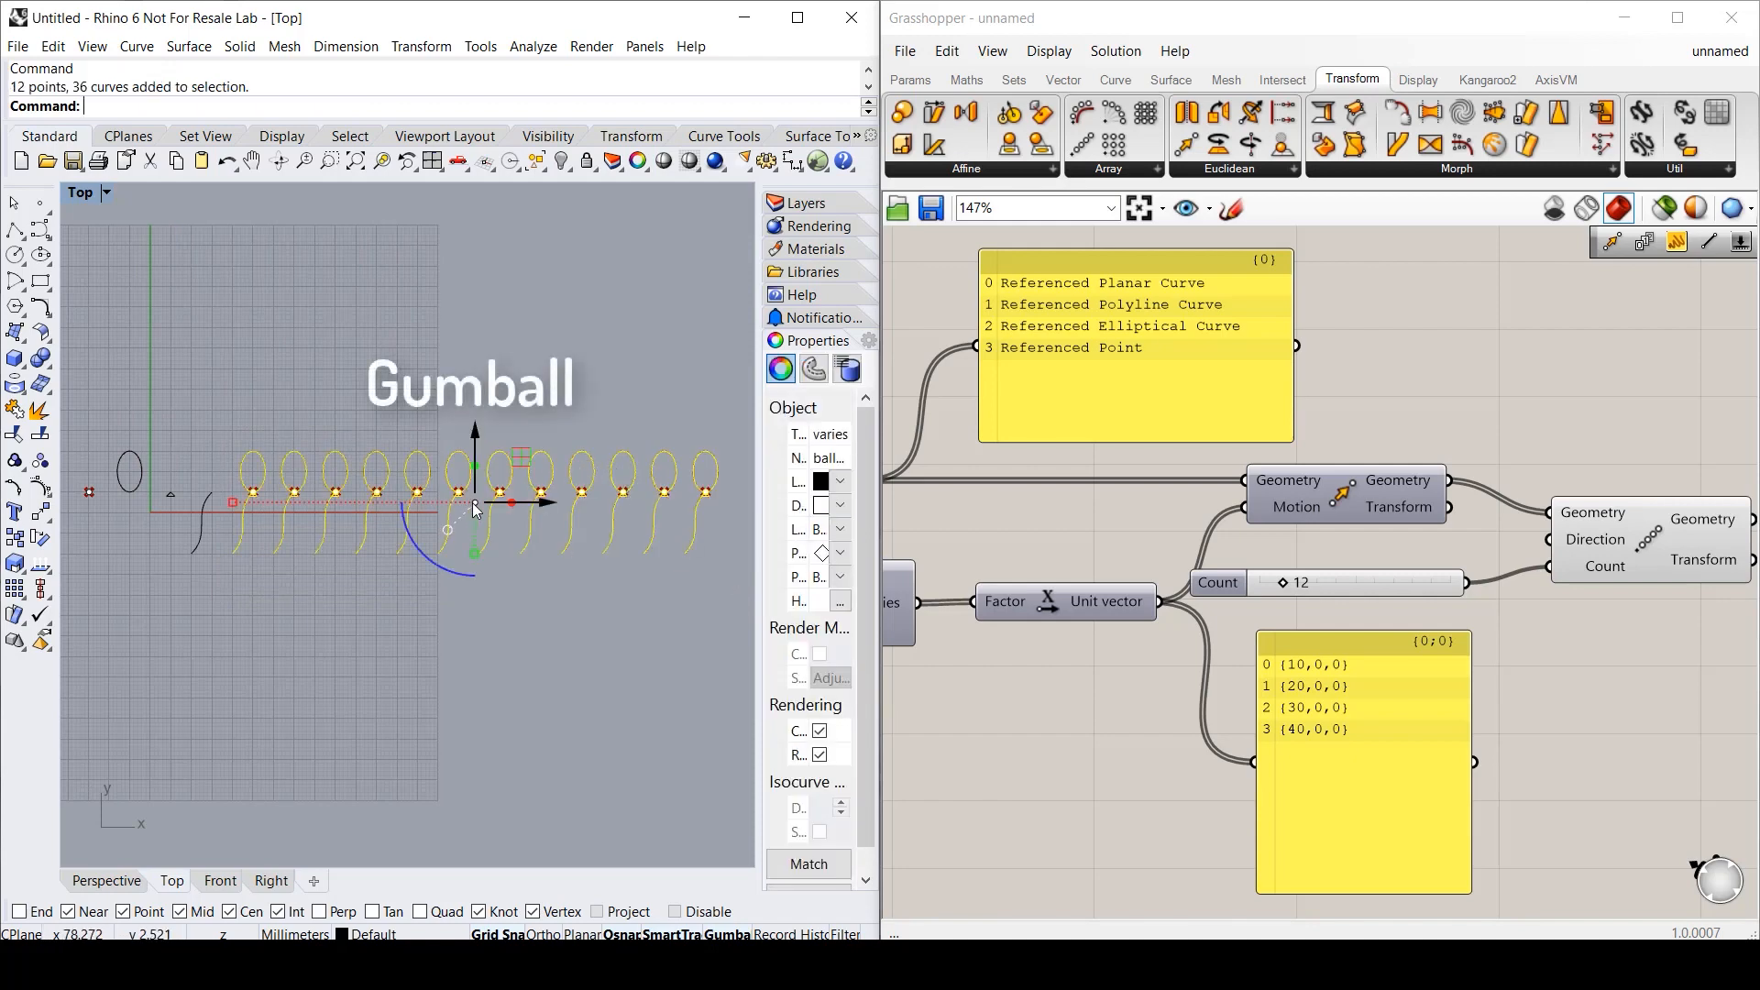
drag(477, 510, 469, 683)
key(alt)
click(664, 580)
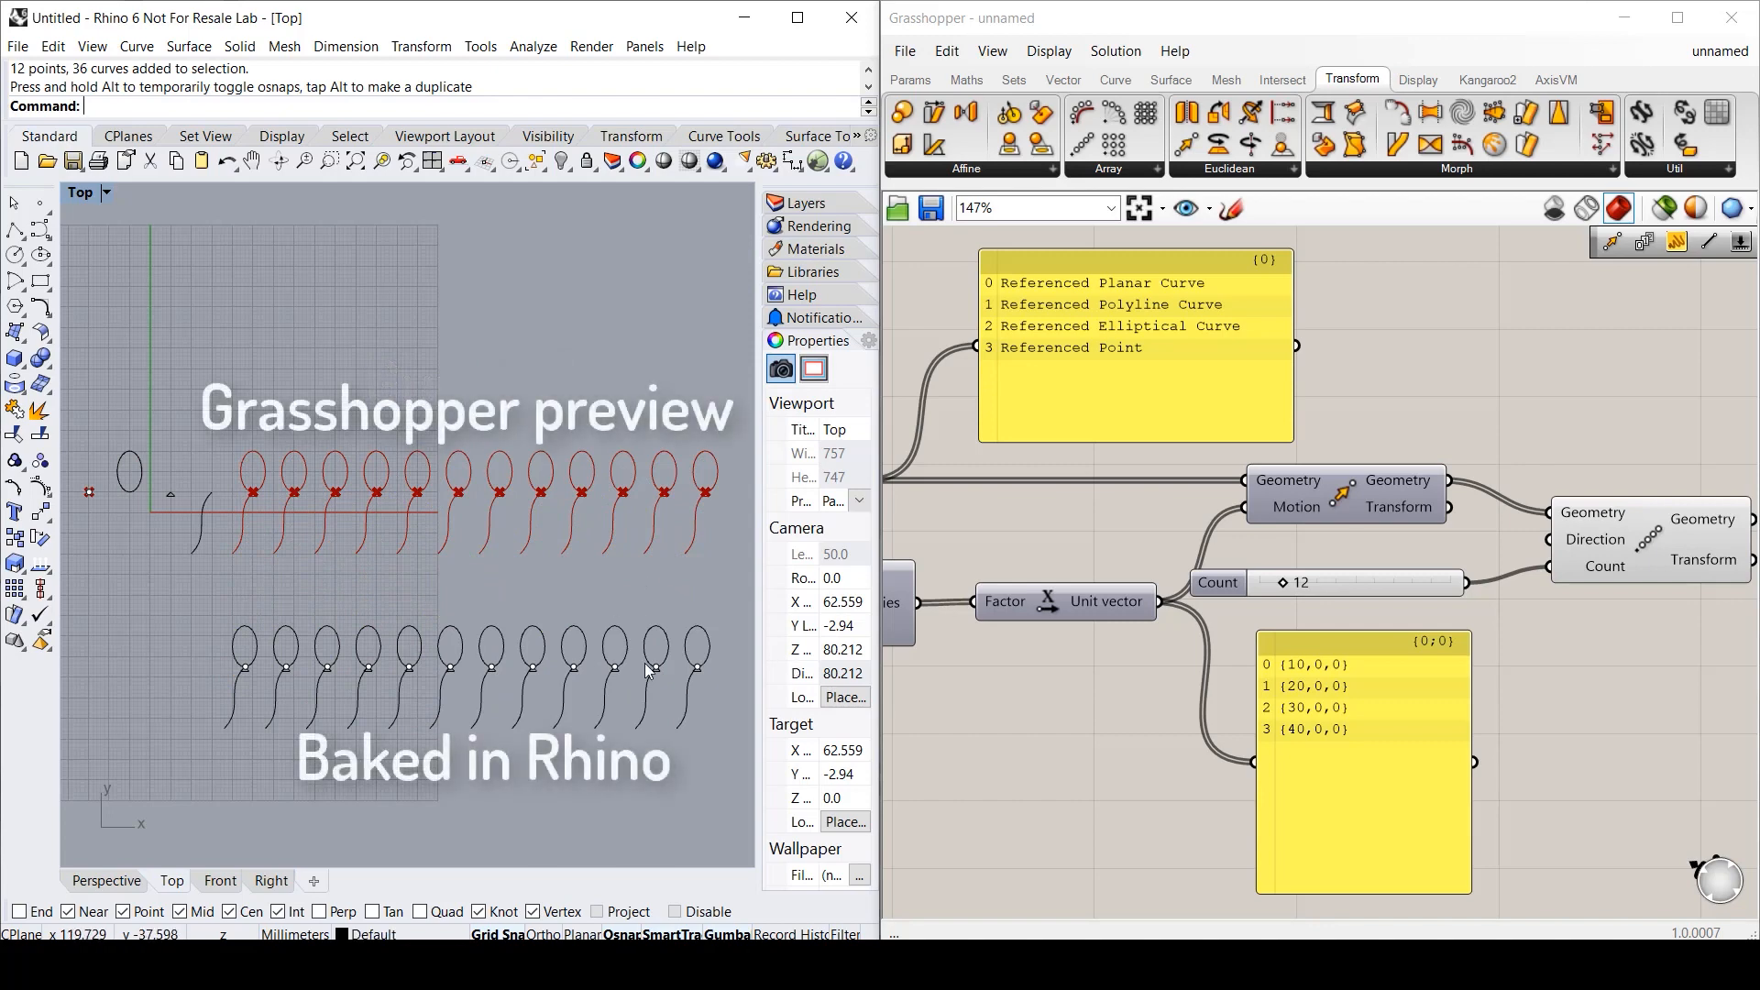
- Compare the baked balloons with the preview and lower Count to 5
click(1636, 557)
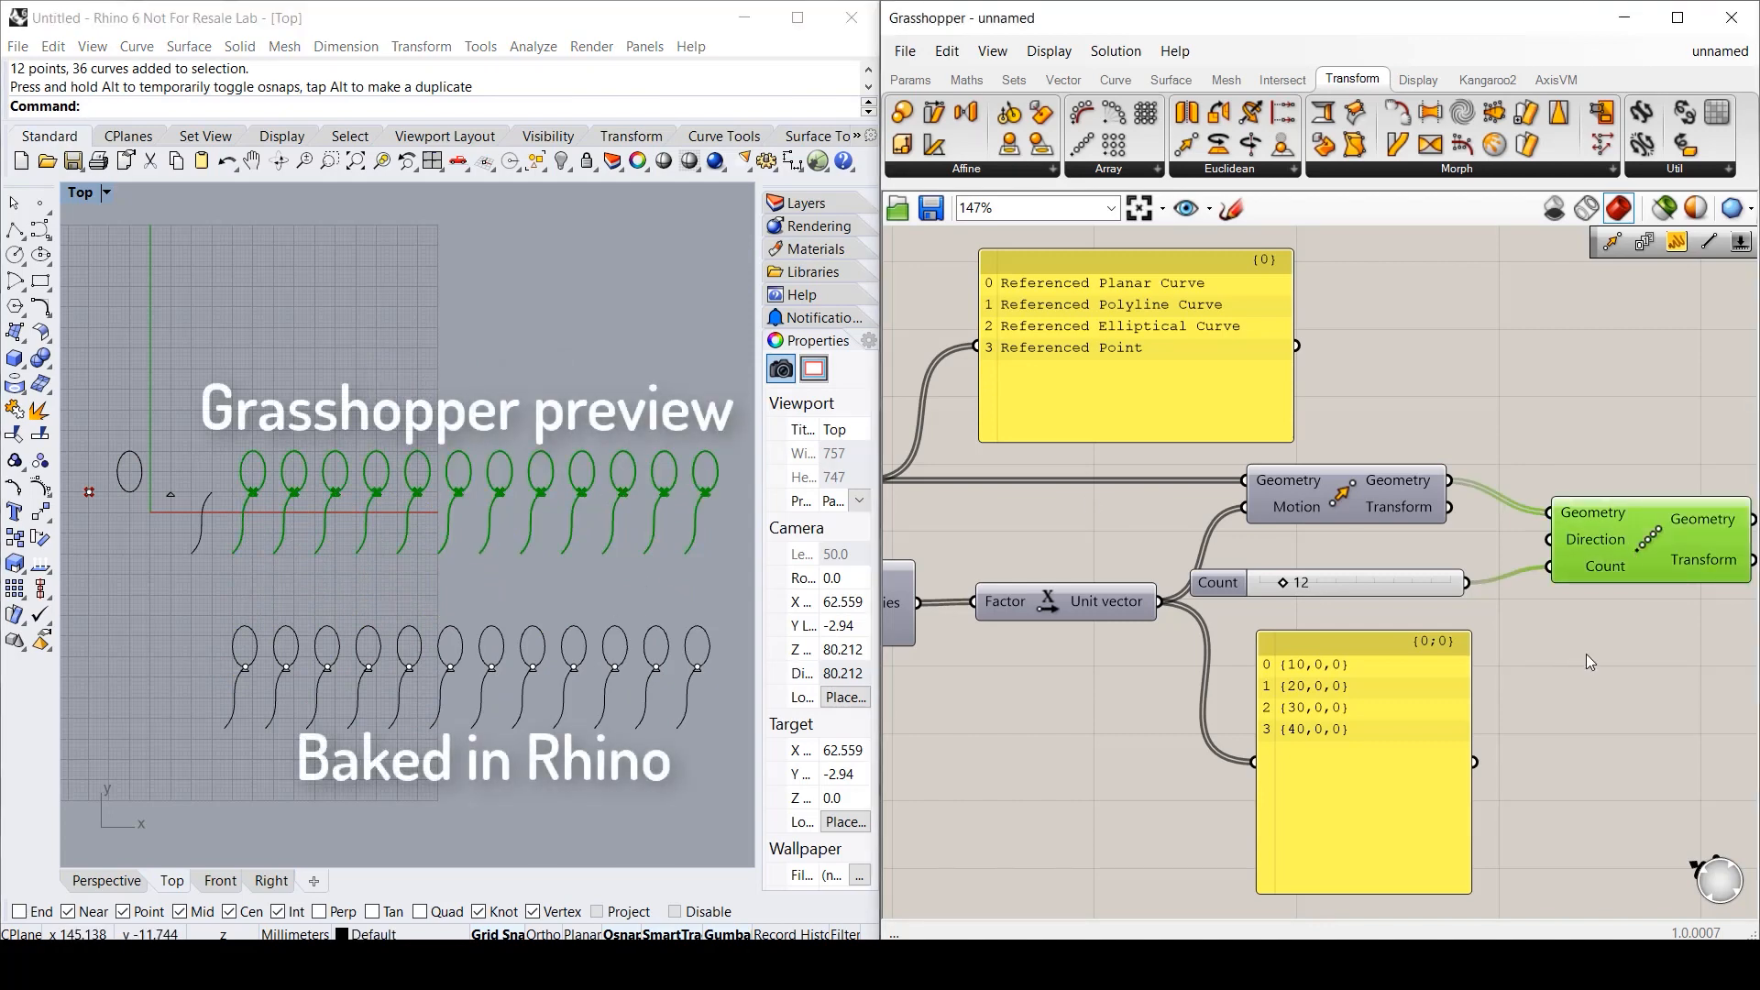
click(626, 648)
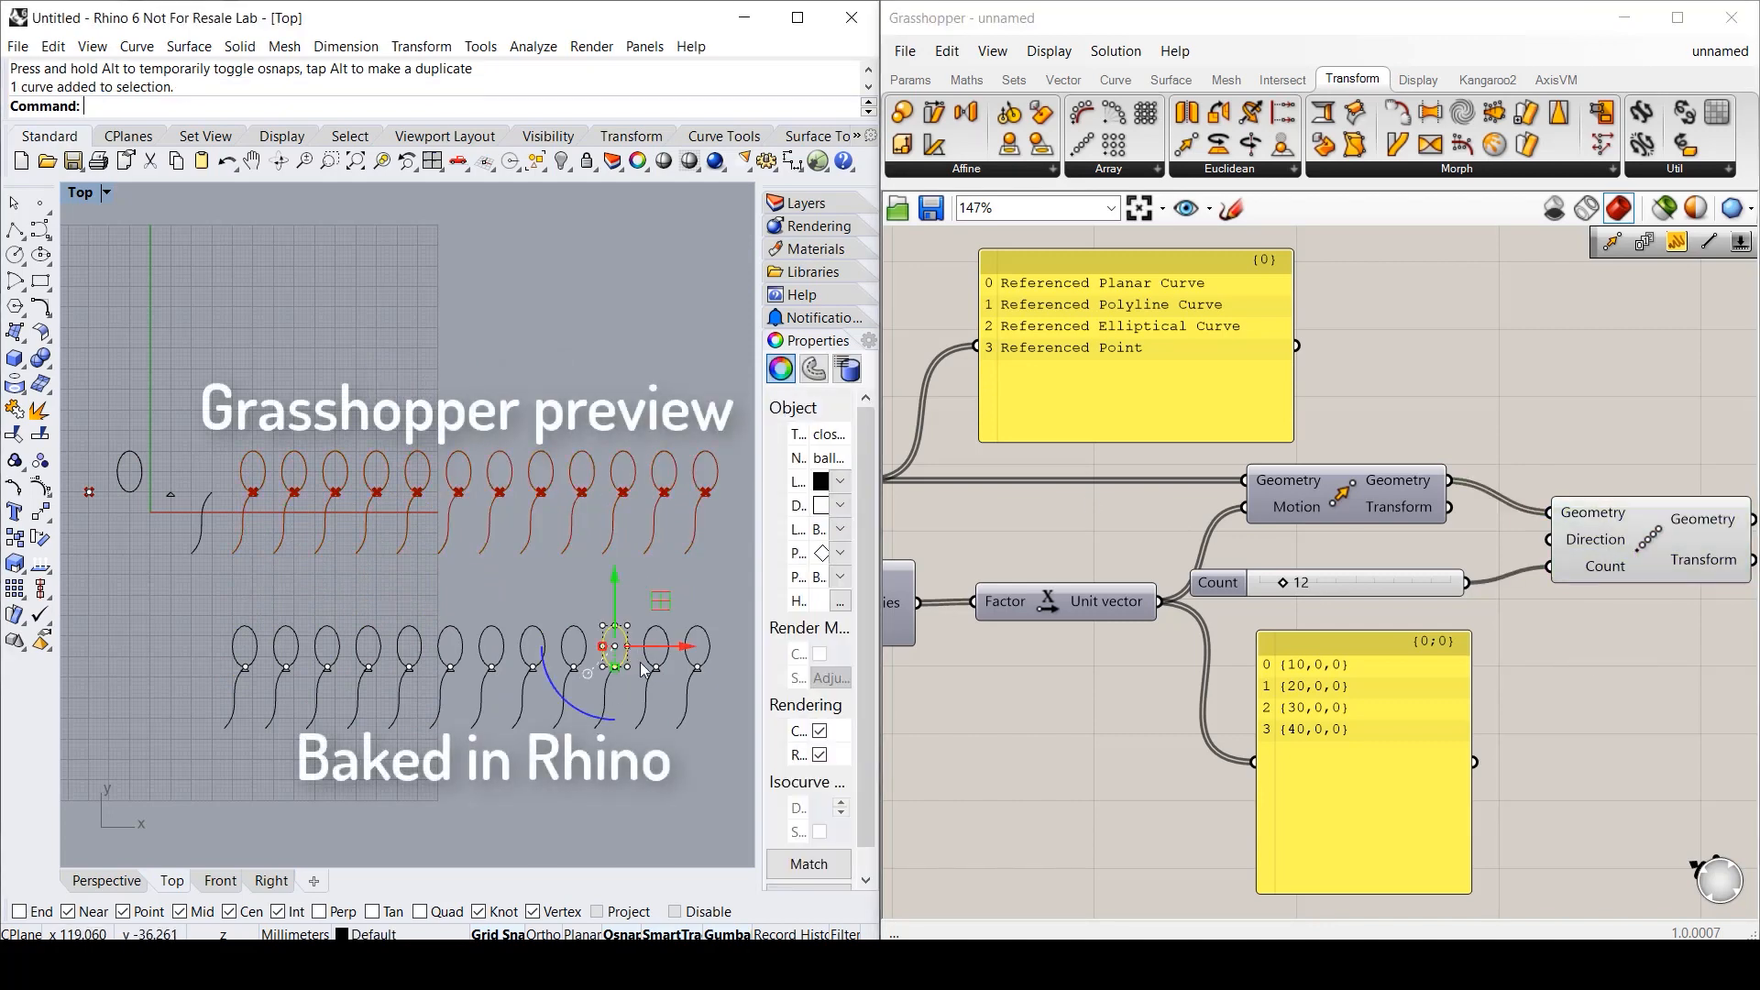
click(584, 632)
click(729, 578)
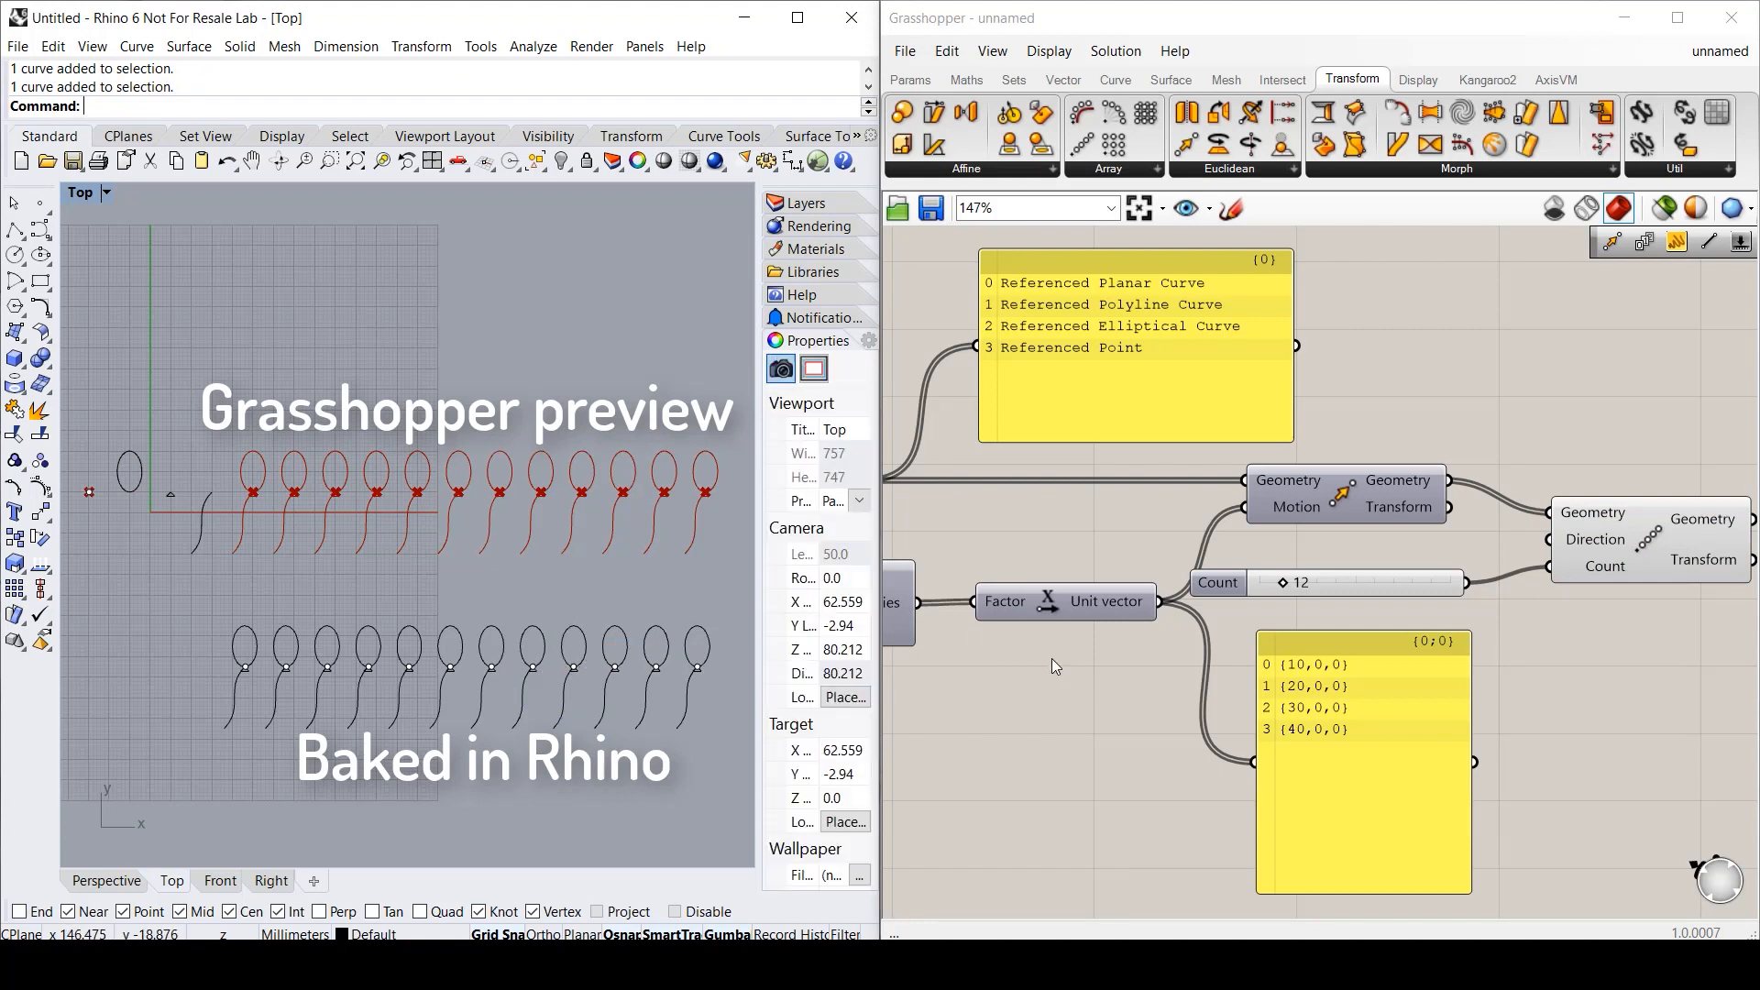
drag(1283, 583, 1267, 584)
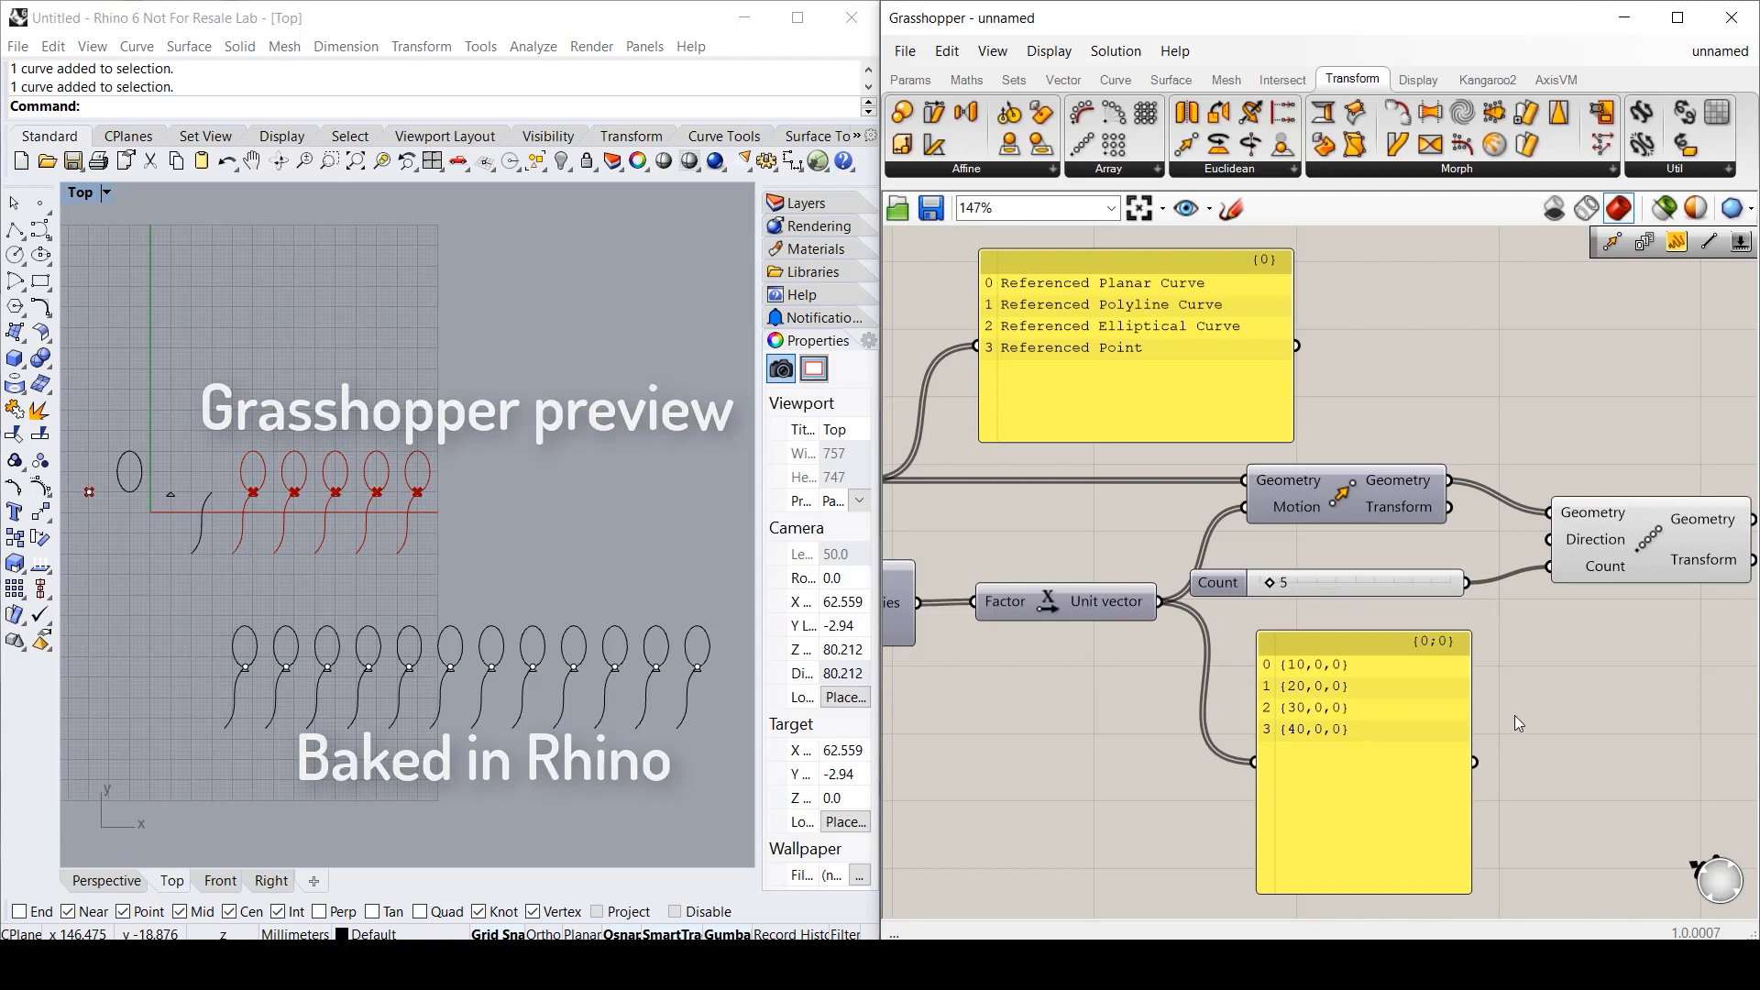
- Place the Exceptions viewer from the Params tab and frame the whole definition on the canvas
scroll(1532, 728, down, 2)
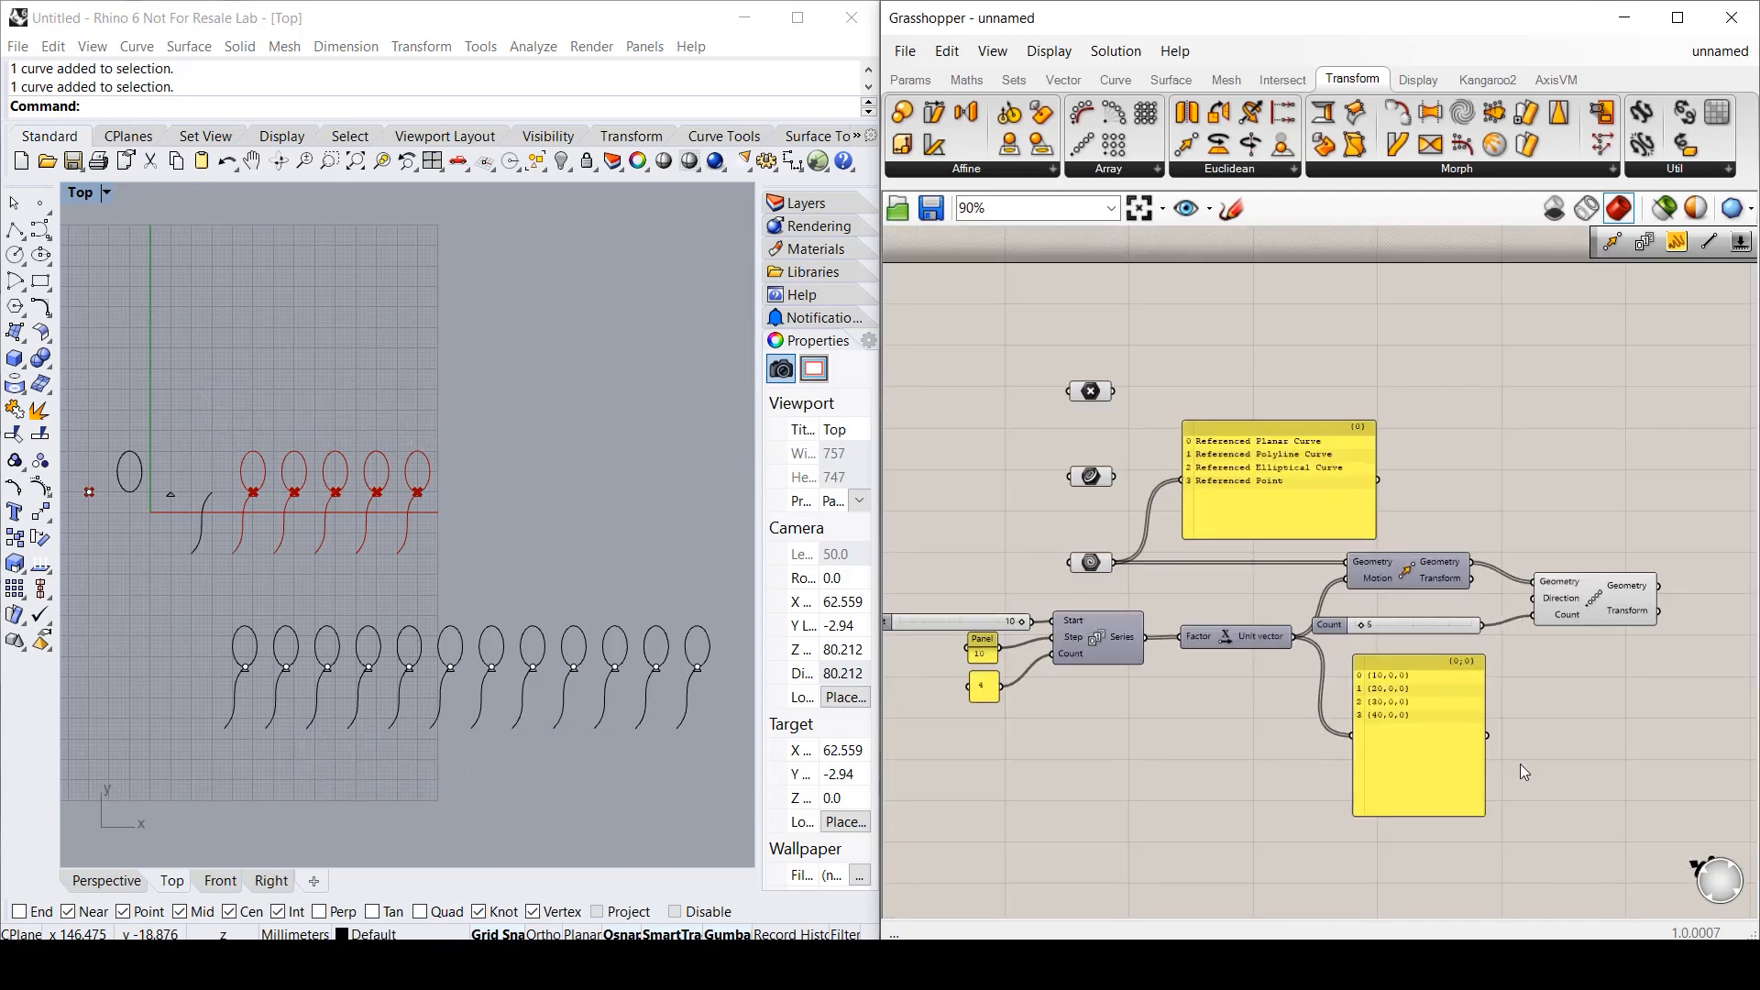
click(914, 80)
click(1558, 114)
click(953, 296)
right_drag(927, 310, 1042, 330)
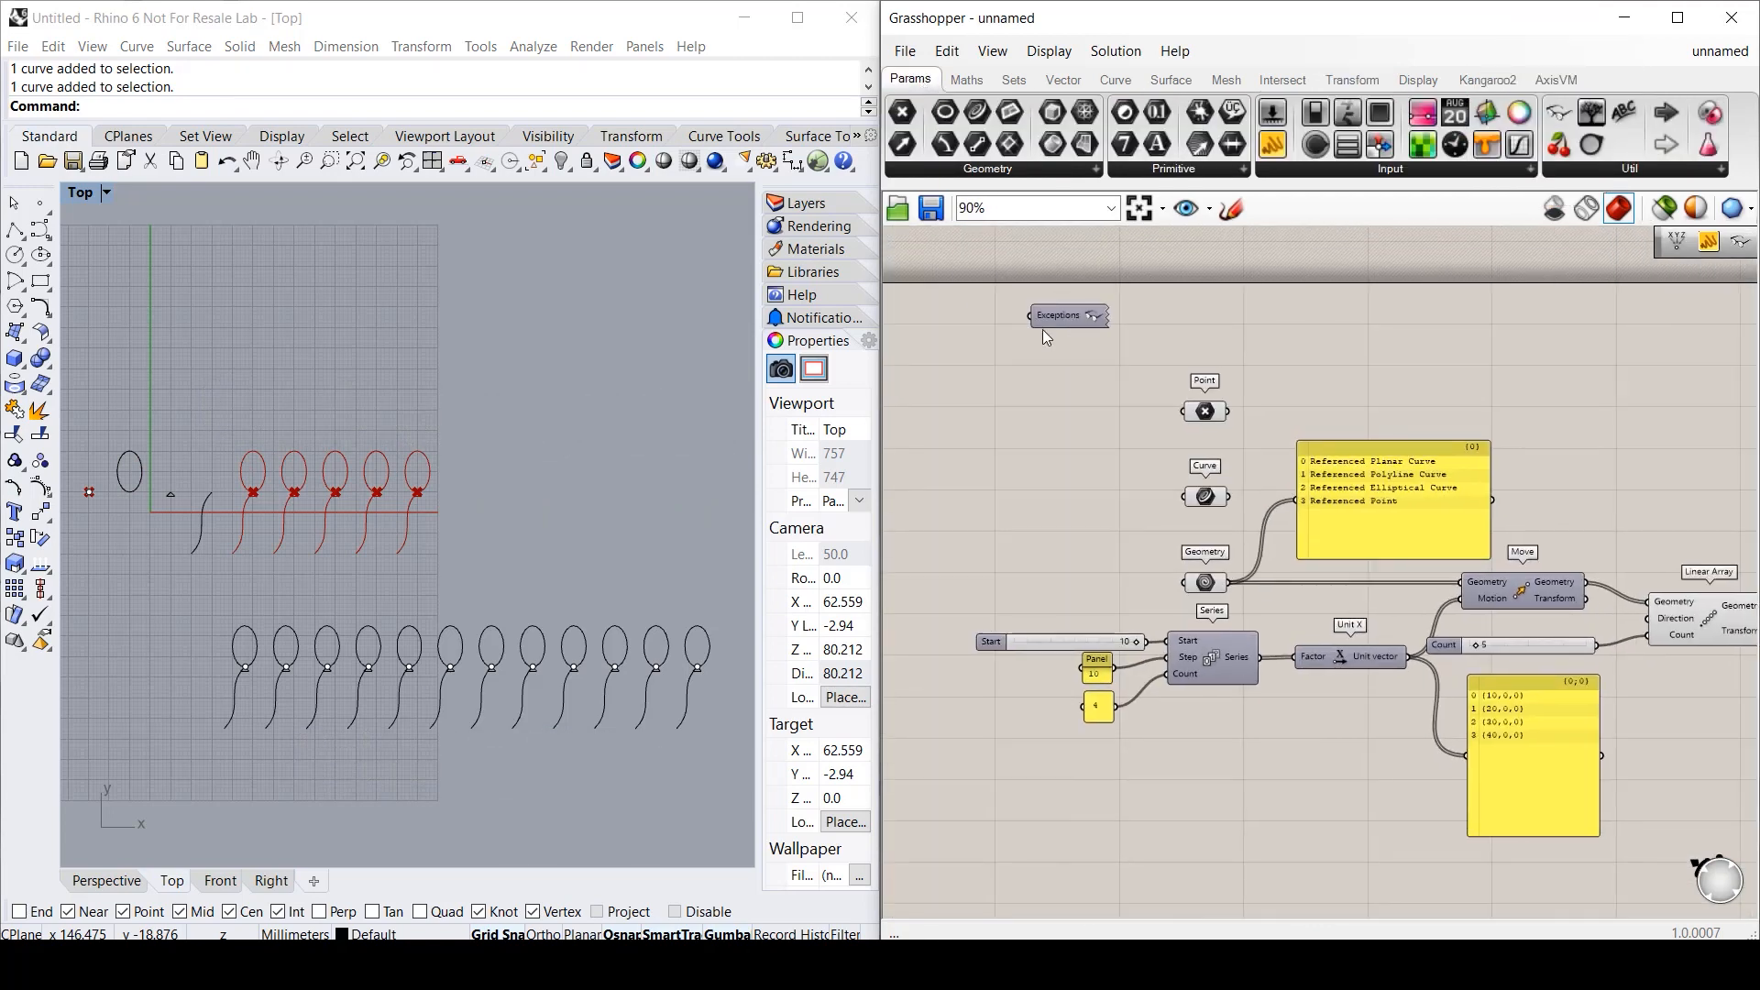
scroll(1042, 330, up, 3)
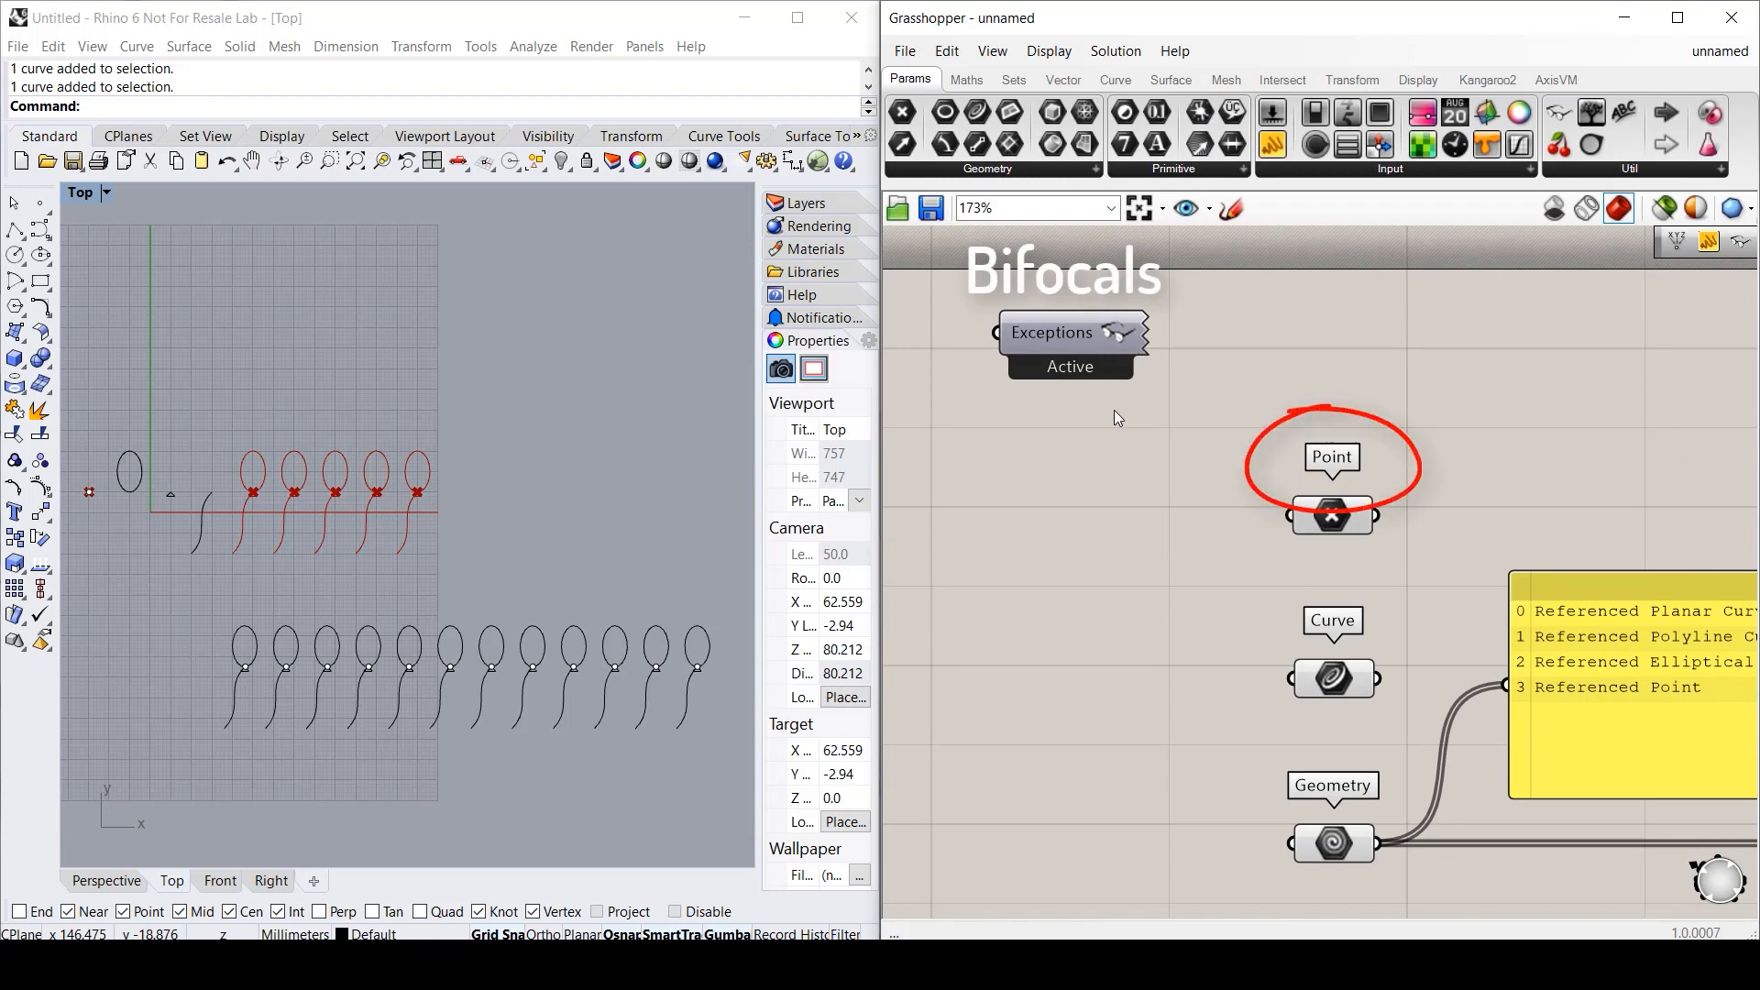
scroll(1148, 634, down, 3)
right_drag(1242, 782, 1117, 507)
scroll(1248, 619, up, 2)
right_drag(1696, 522, 1430, 548)
scroll(1543, 662, down, 3)
right_drag(1234, 649, 1277, 665)
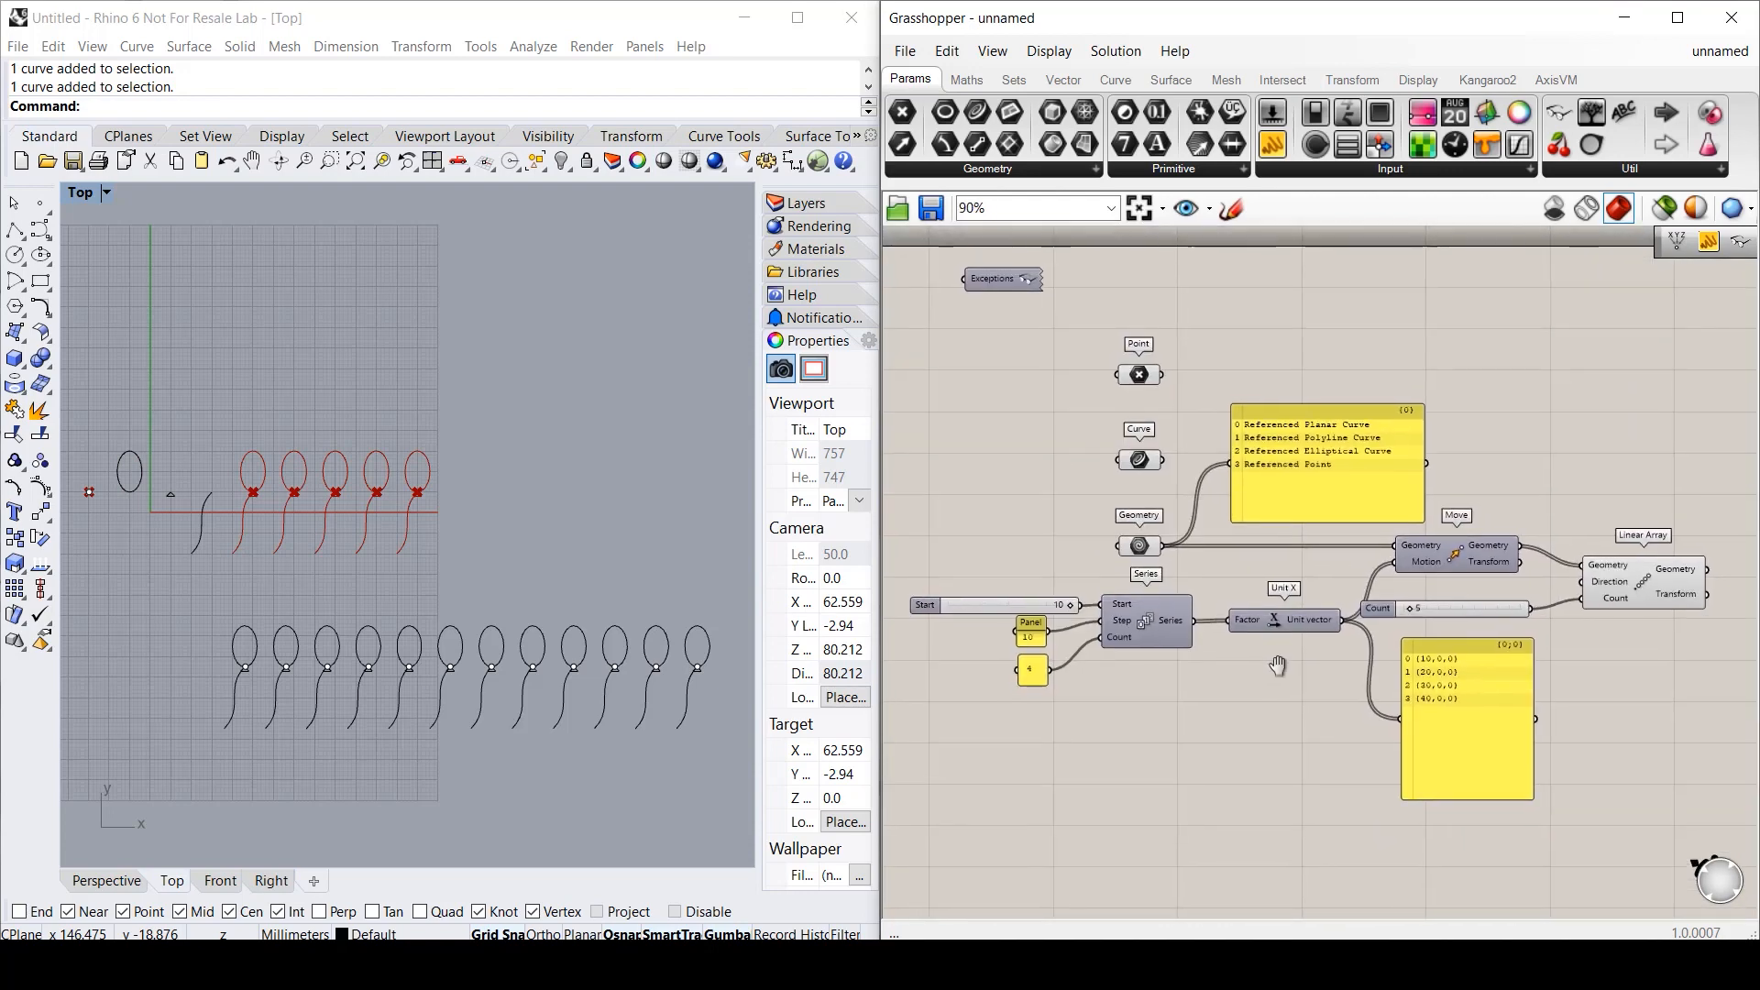
- Save the Grasshopper definition as balloons
click(905, 50)
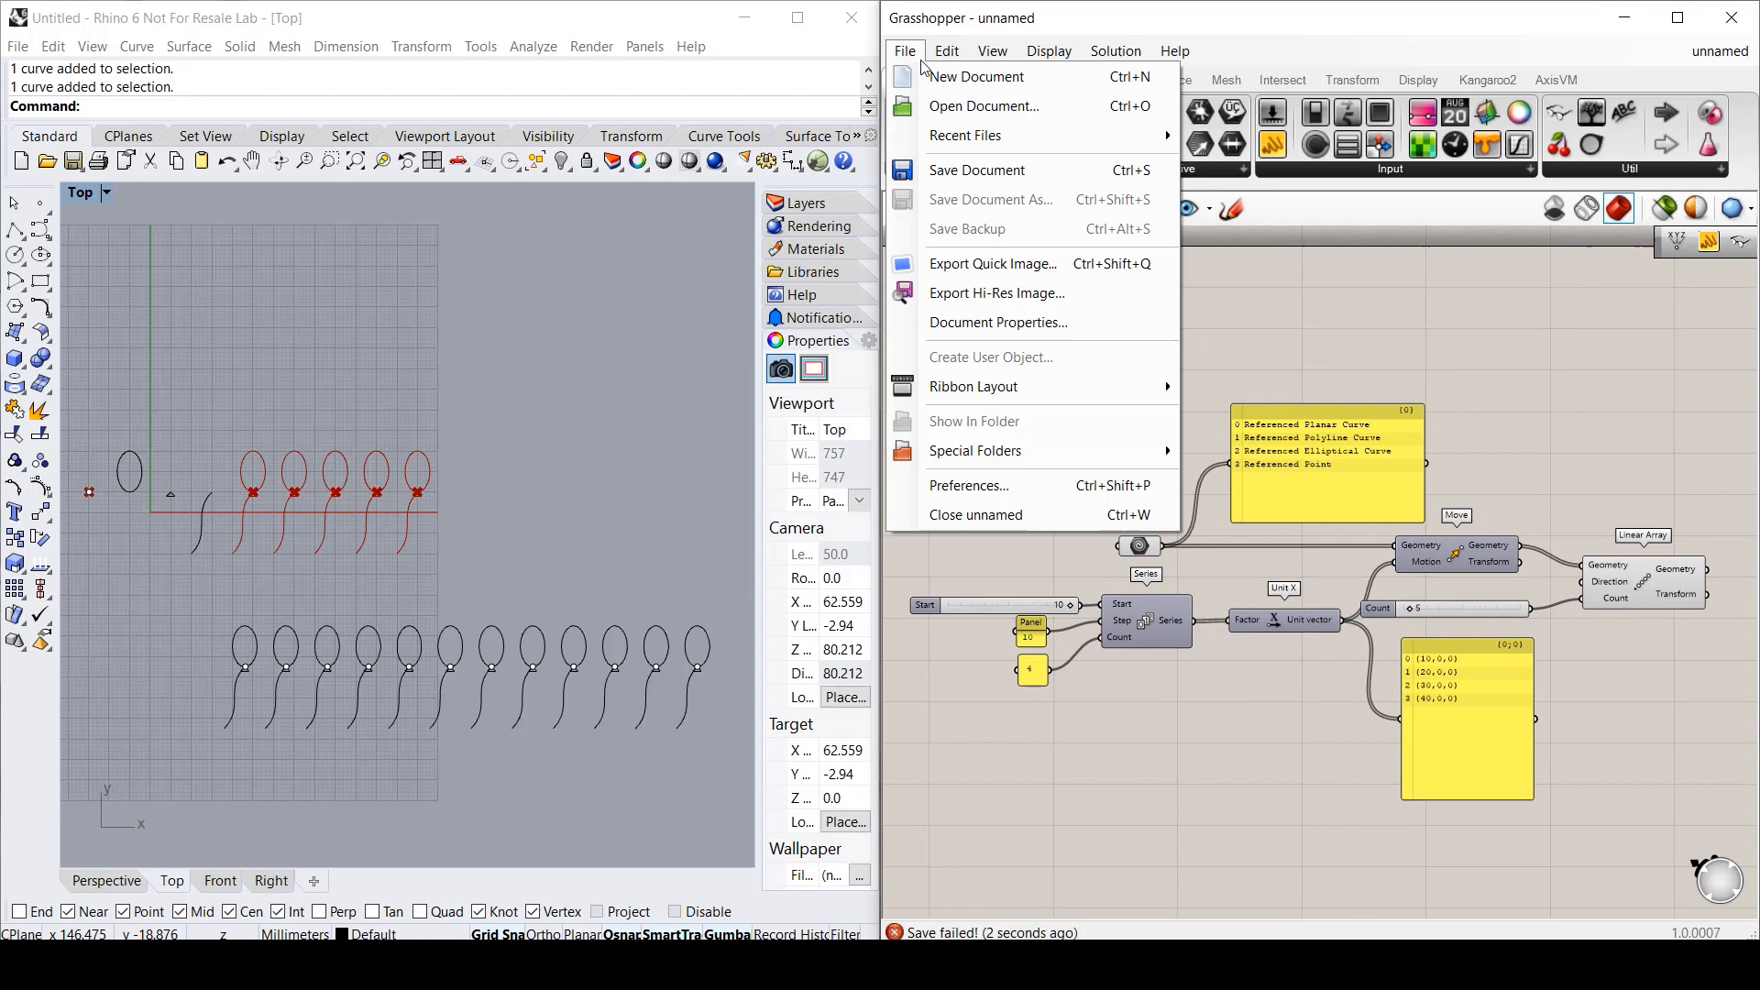
click(944, 170)
click(637, 747)
text(balloons)
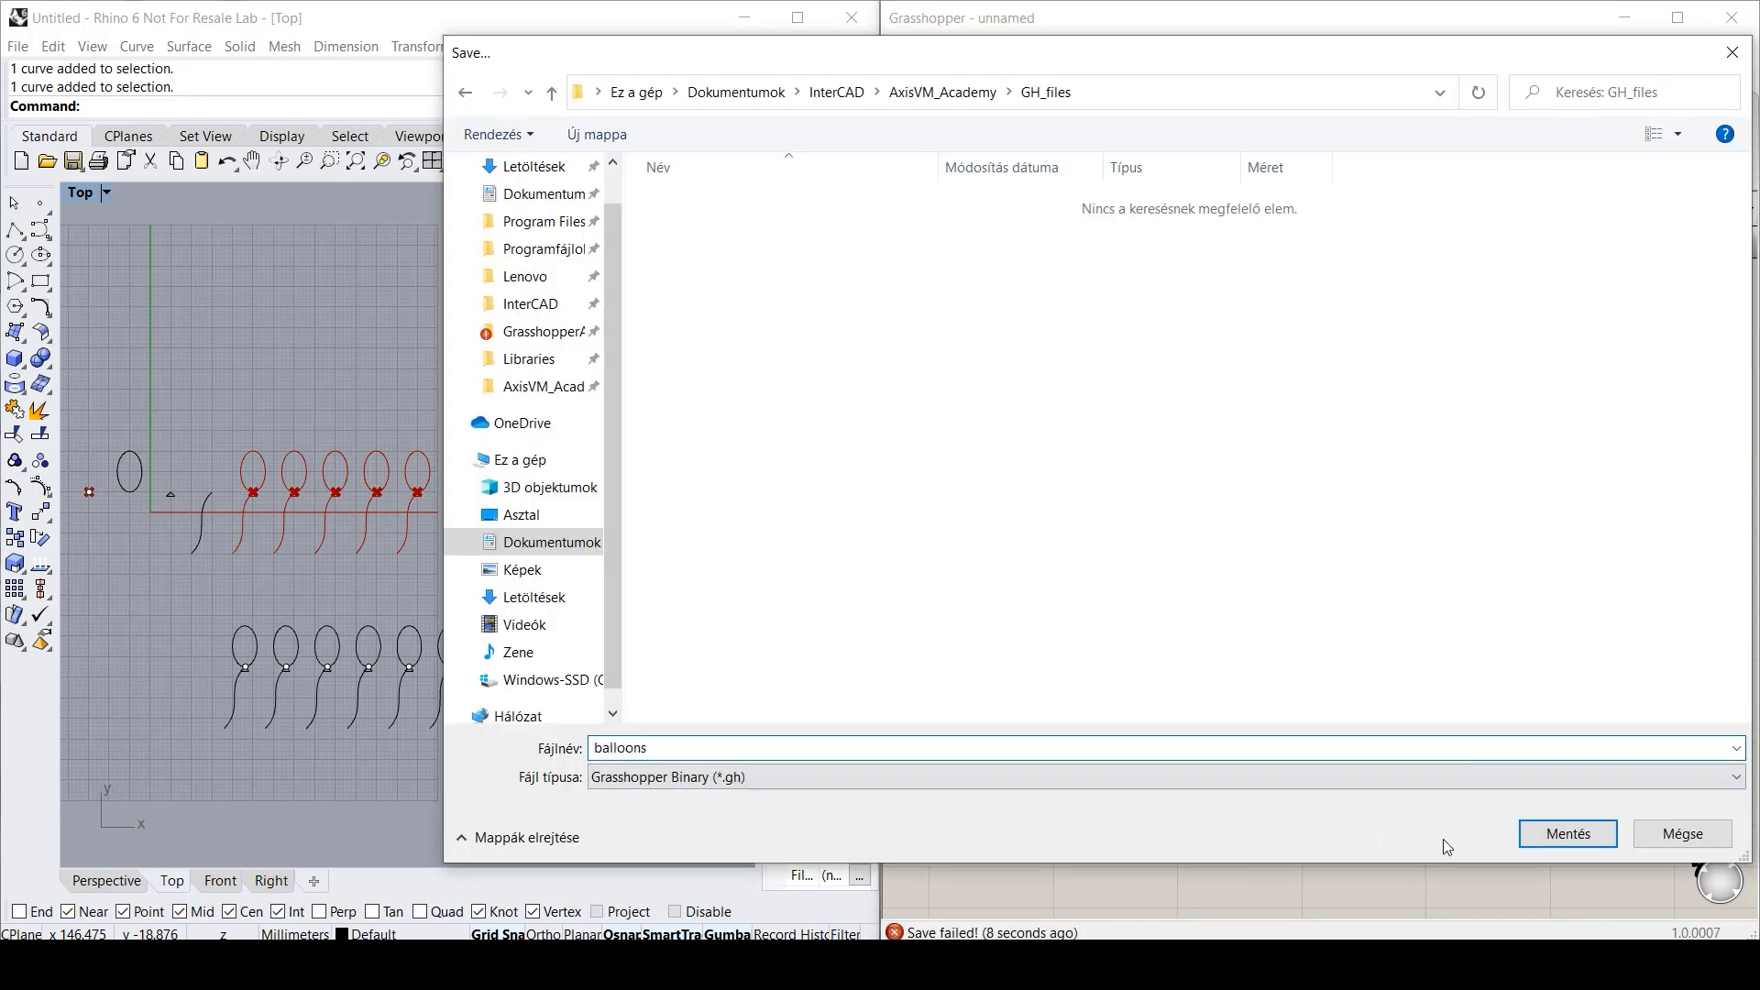
click(1568, 833)
- Save the Rhino model as balloons.3dm, then undo the last deletion
click(18, 47)
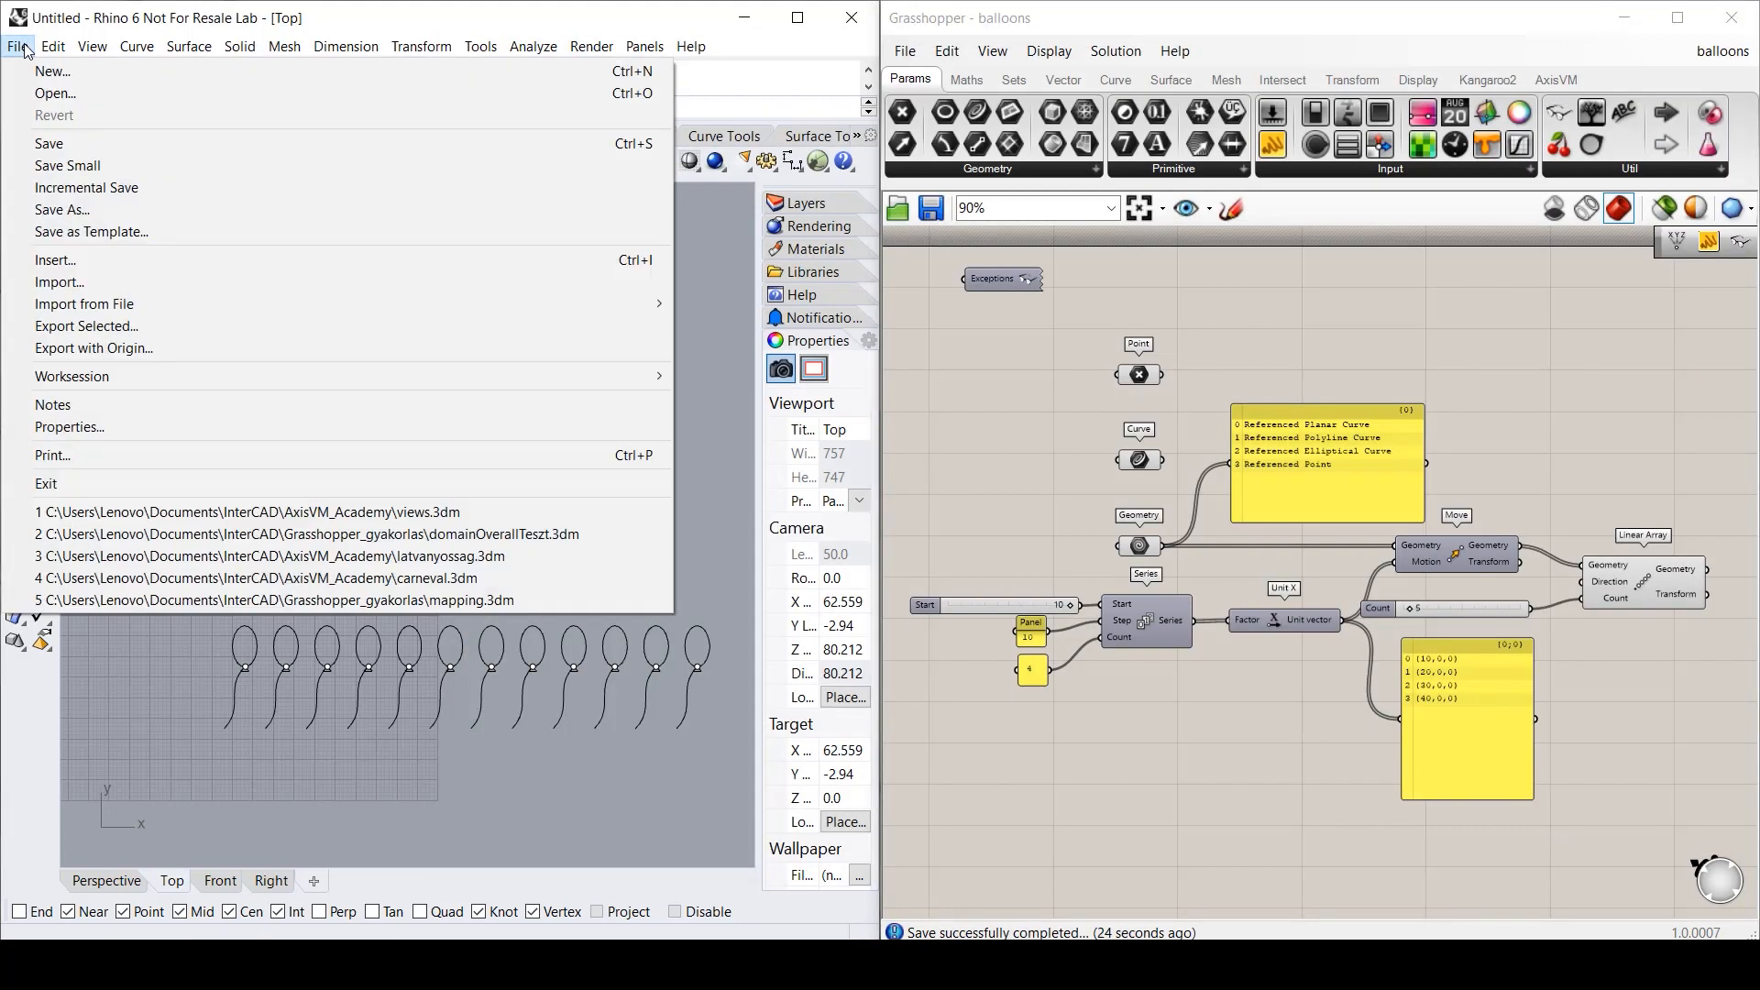
click(48, 143)
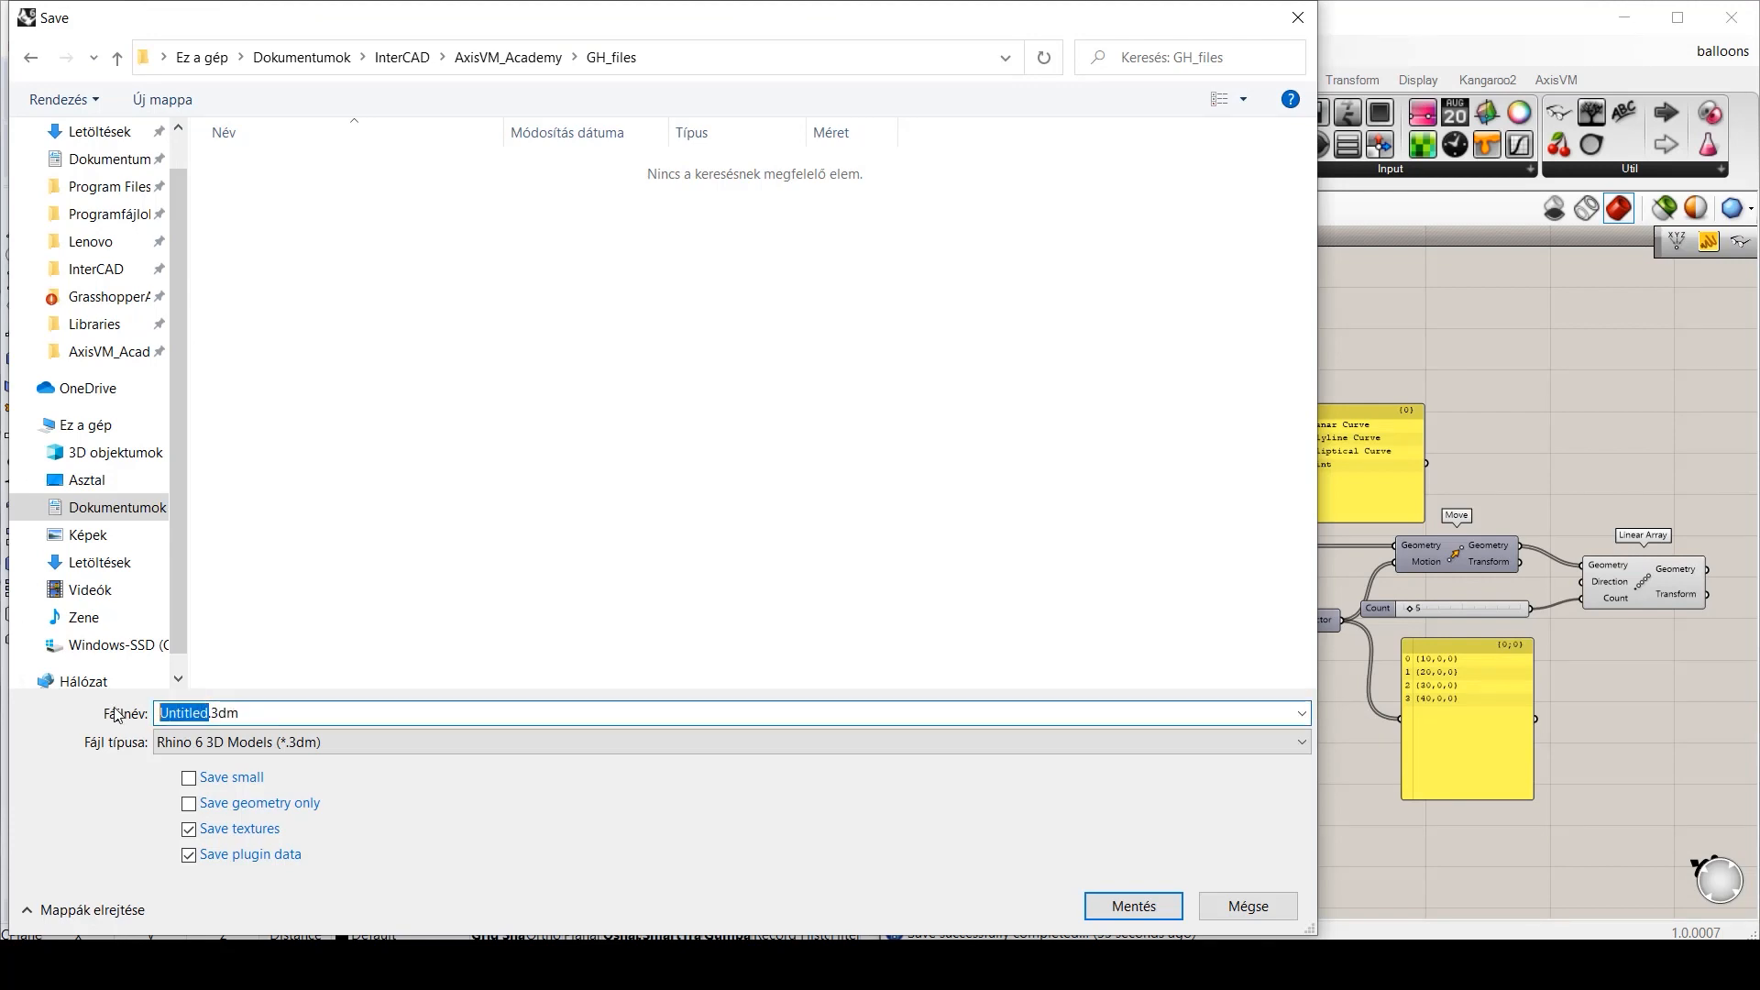
text(balloons)
click(1111, 905)
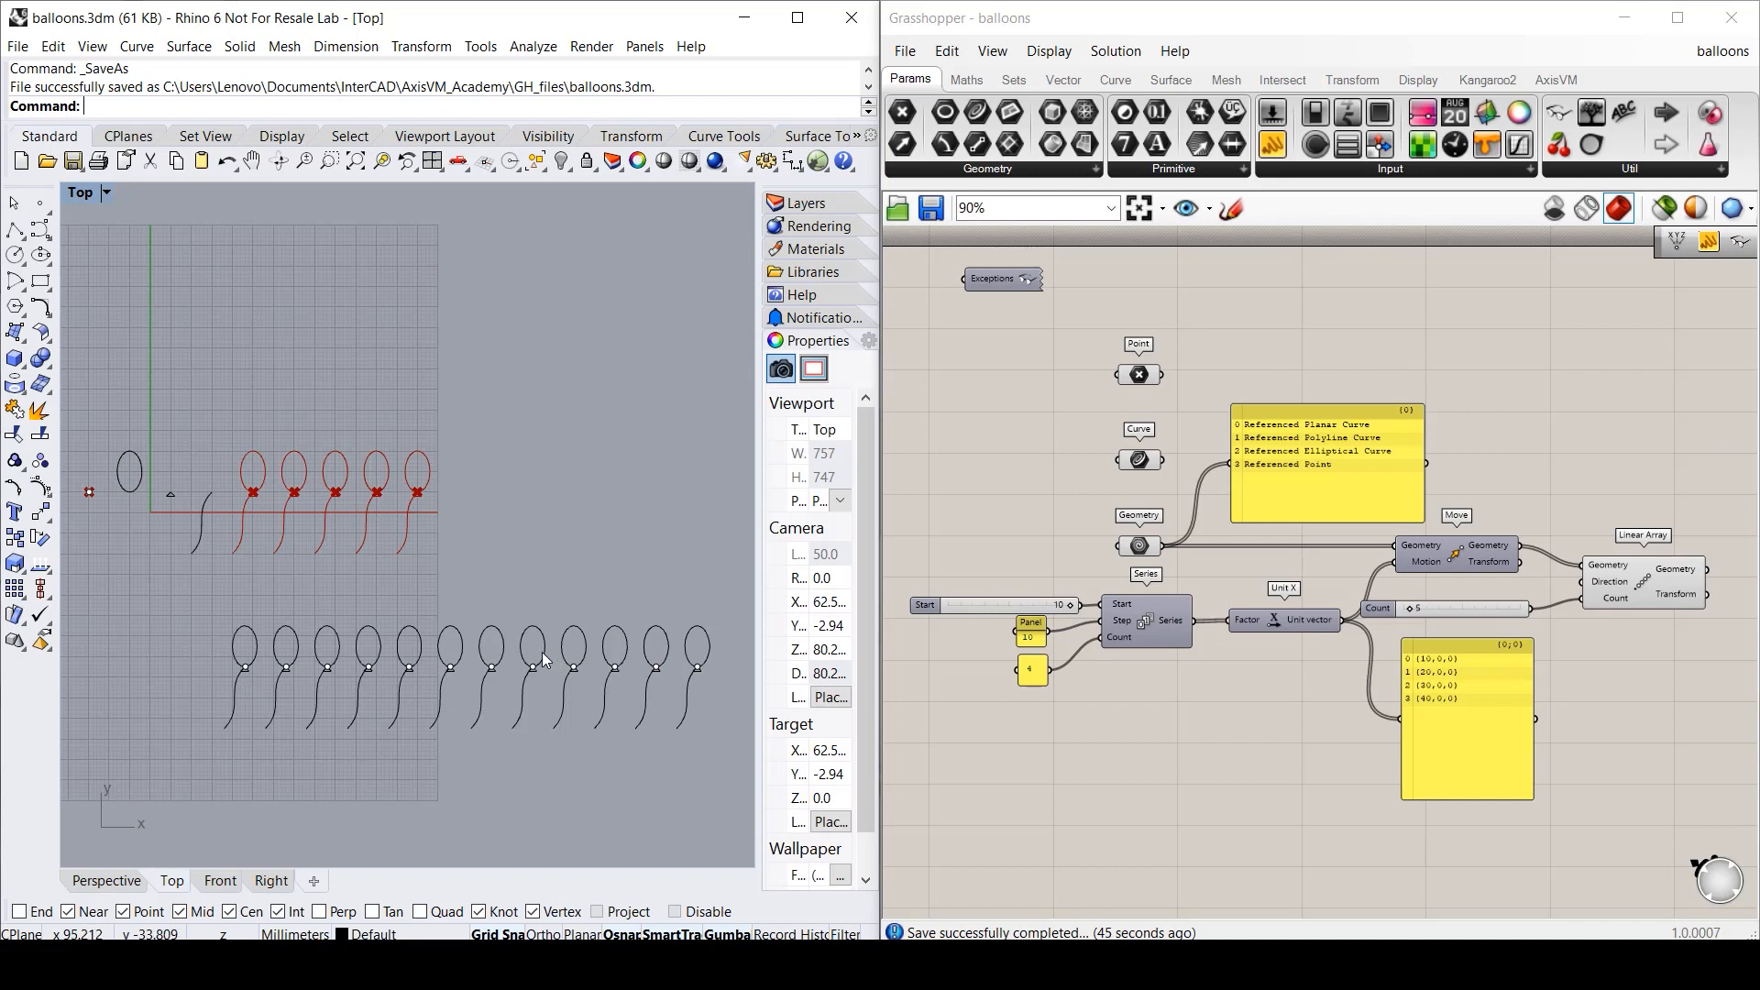
key(ctrl+z)
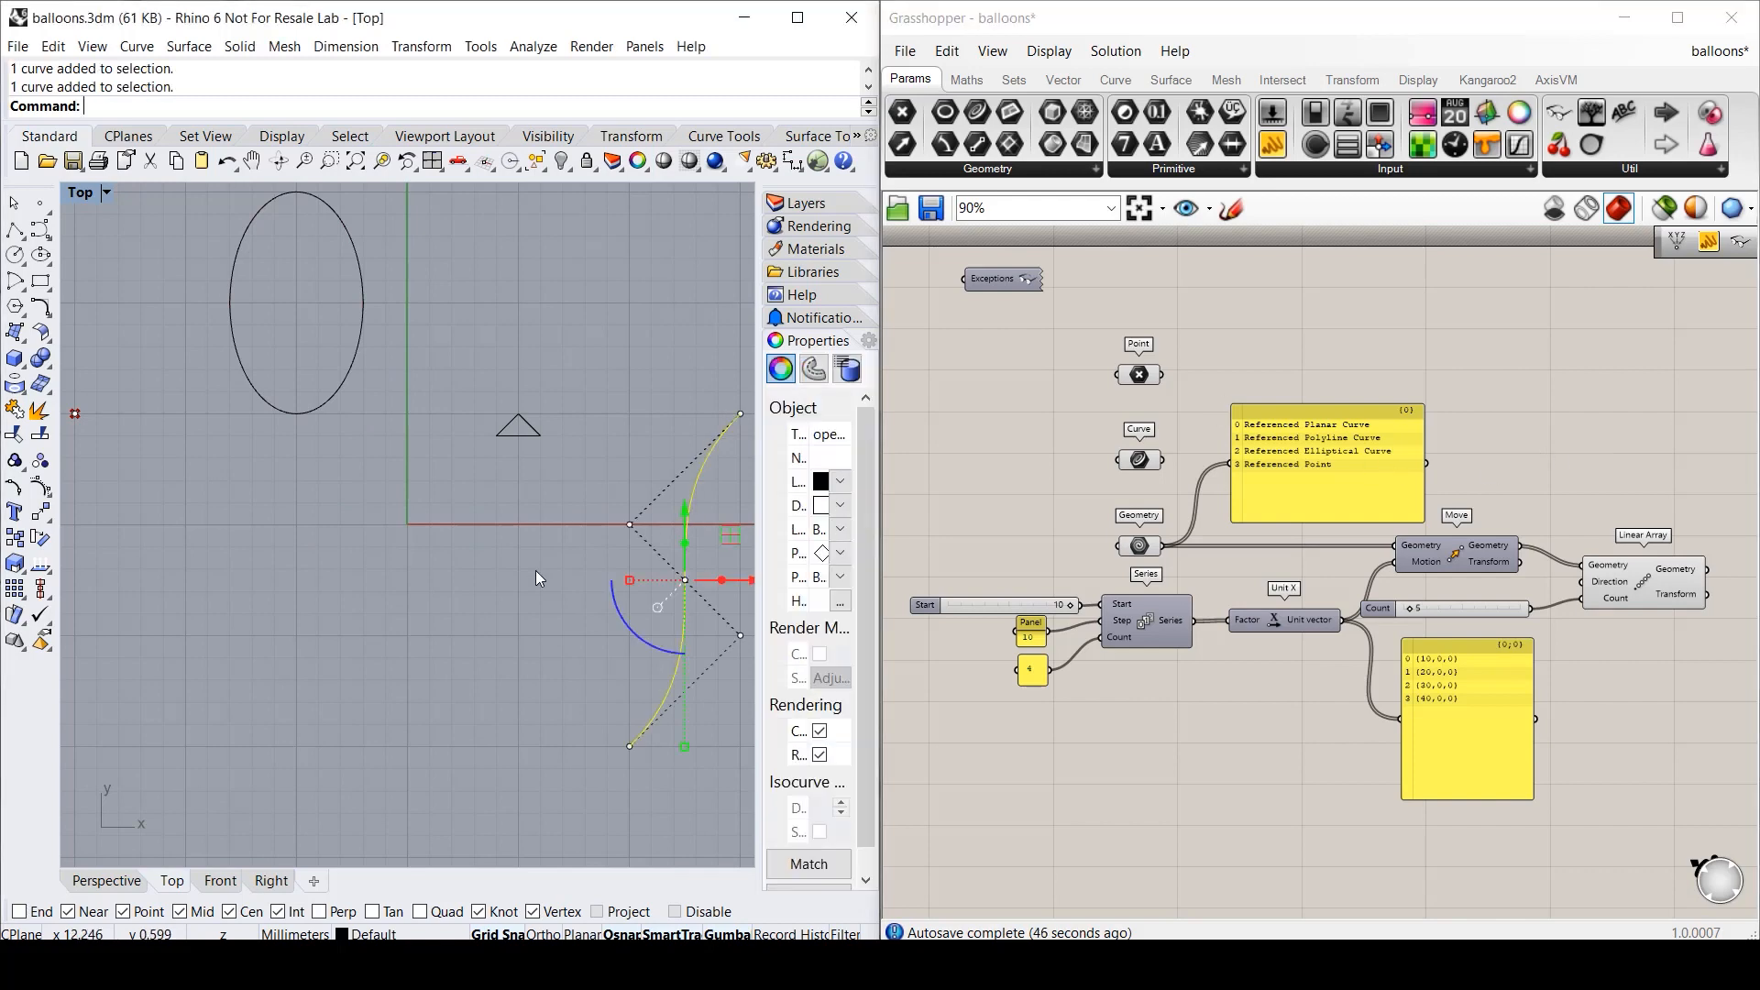
- Internalise the data of the Point, Curve and Geometry parameters
key(Delete)
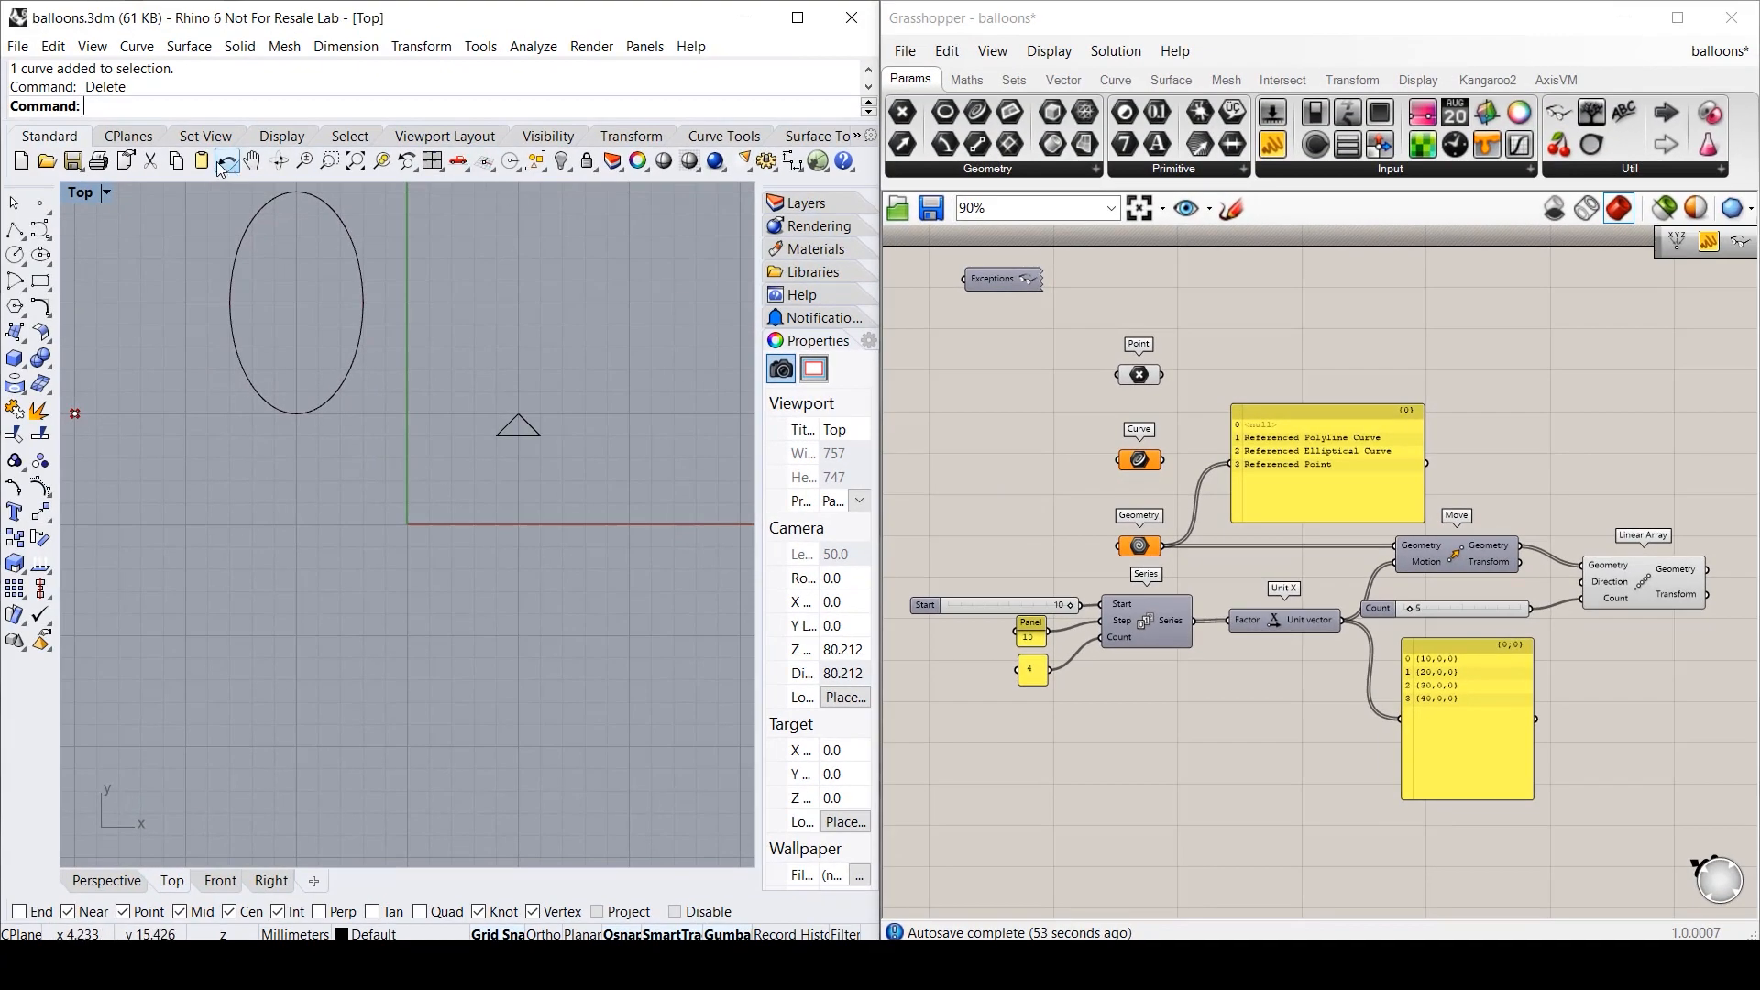
click(228, 163)
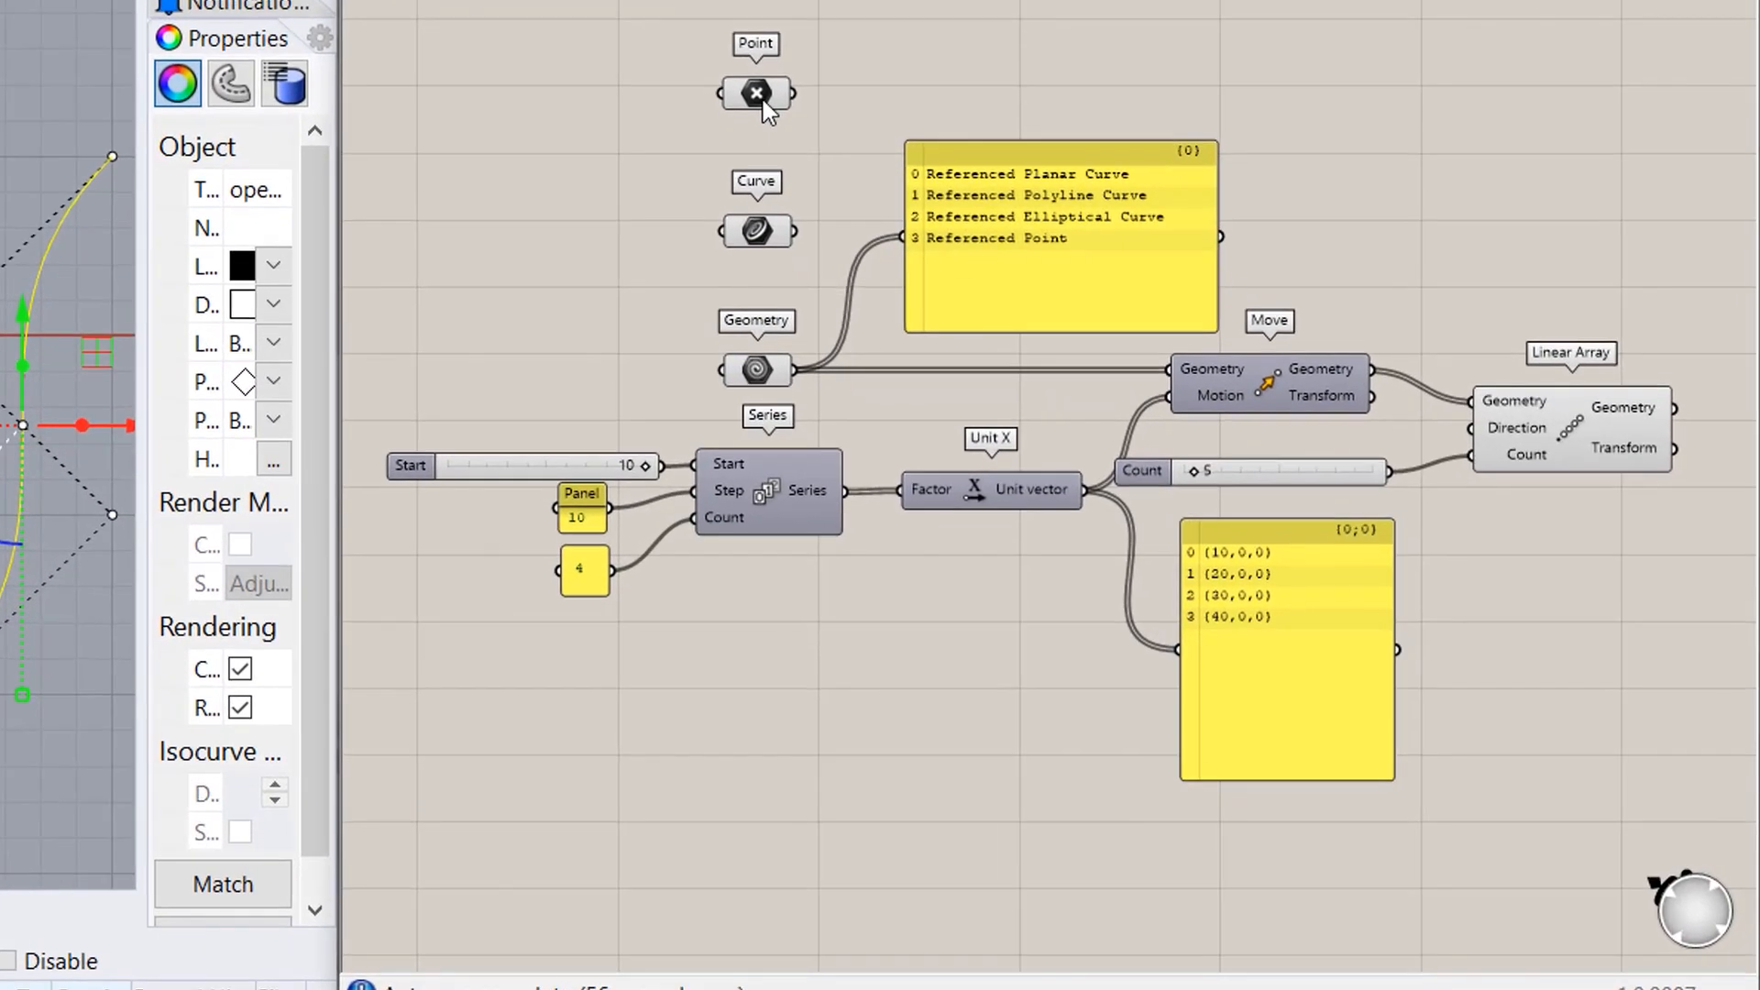
right_click(762, 101)
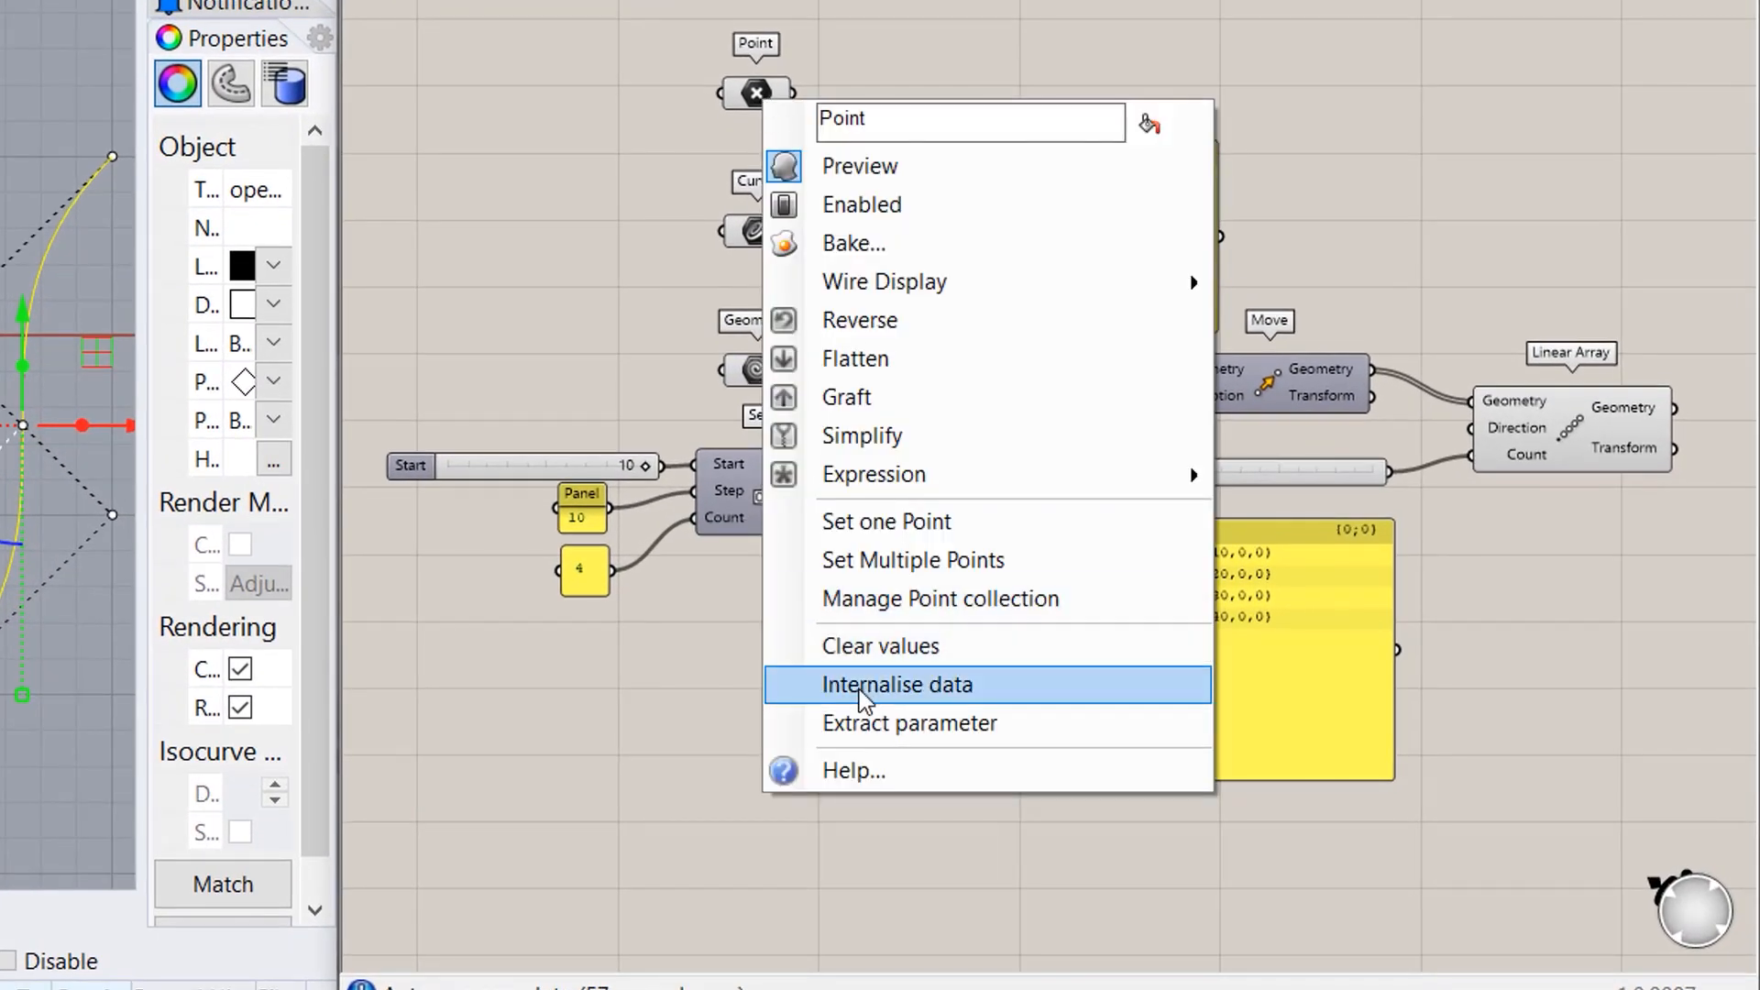
click(865, 689)
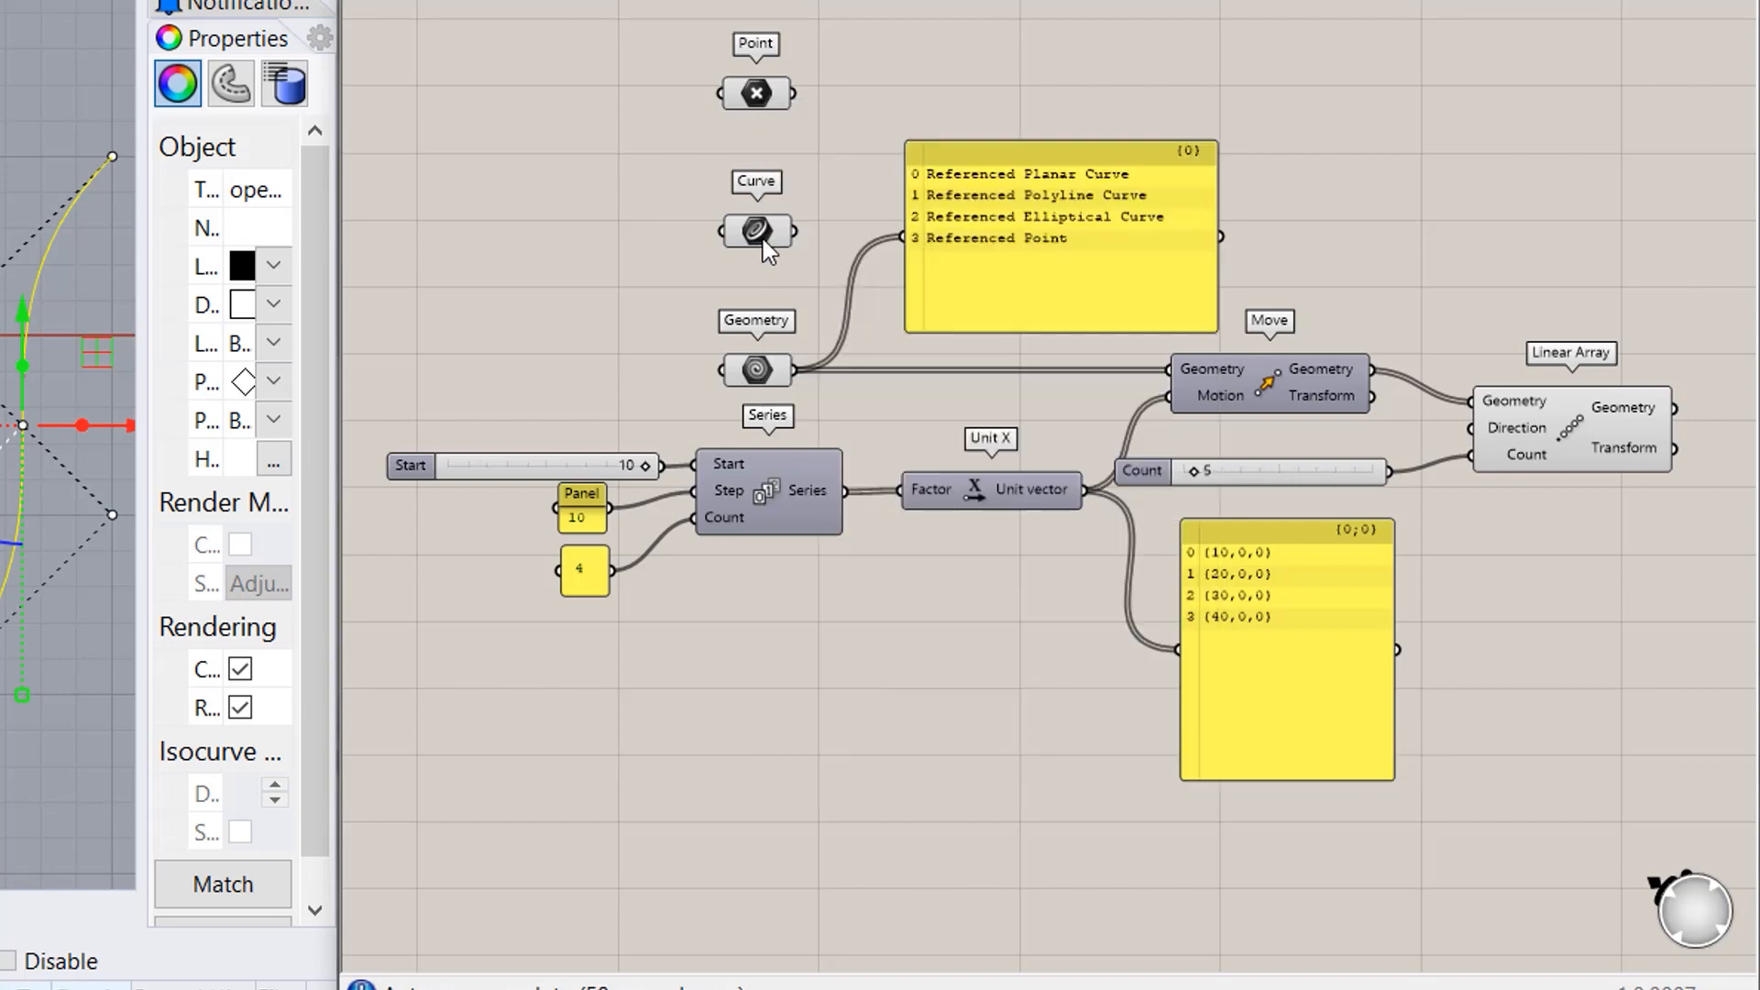
right_click(763, 236)
click(907, 821)
right_click(786, 383)
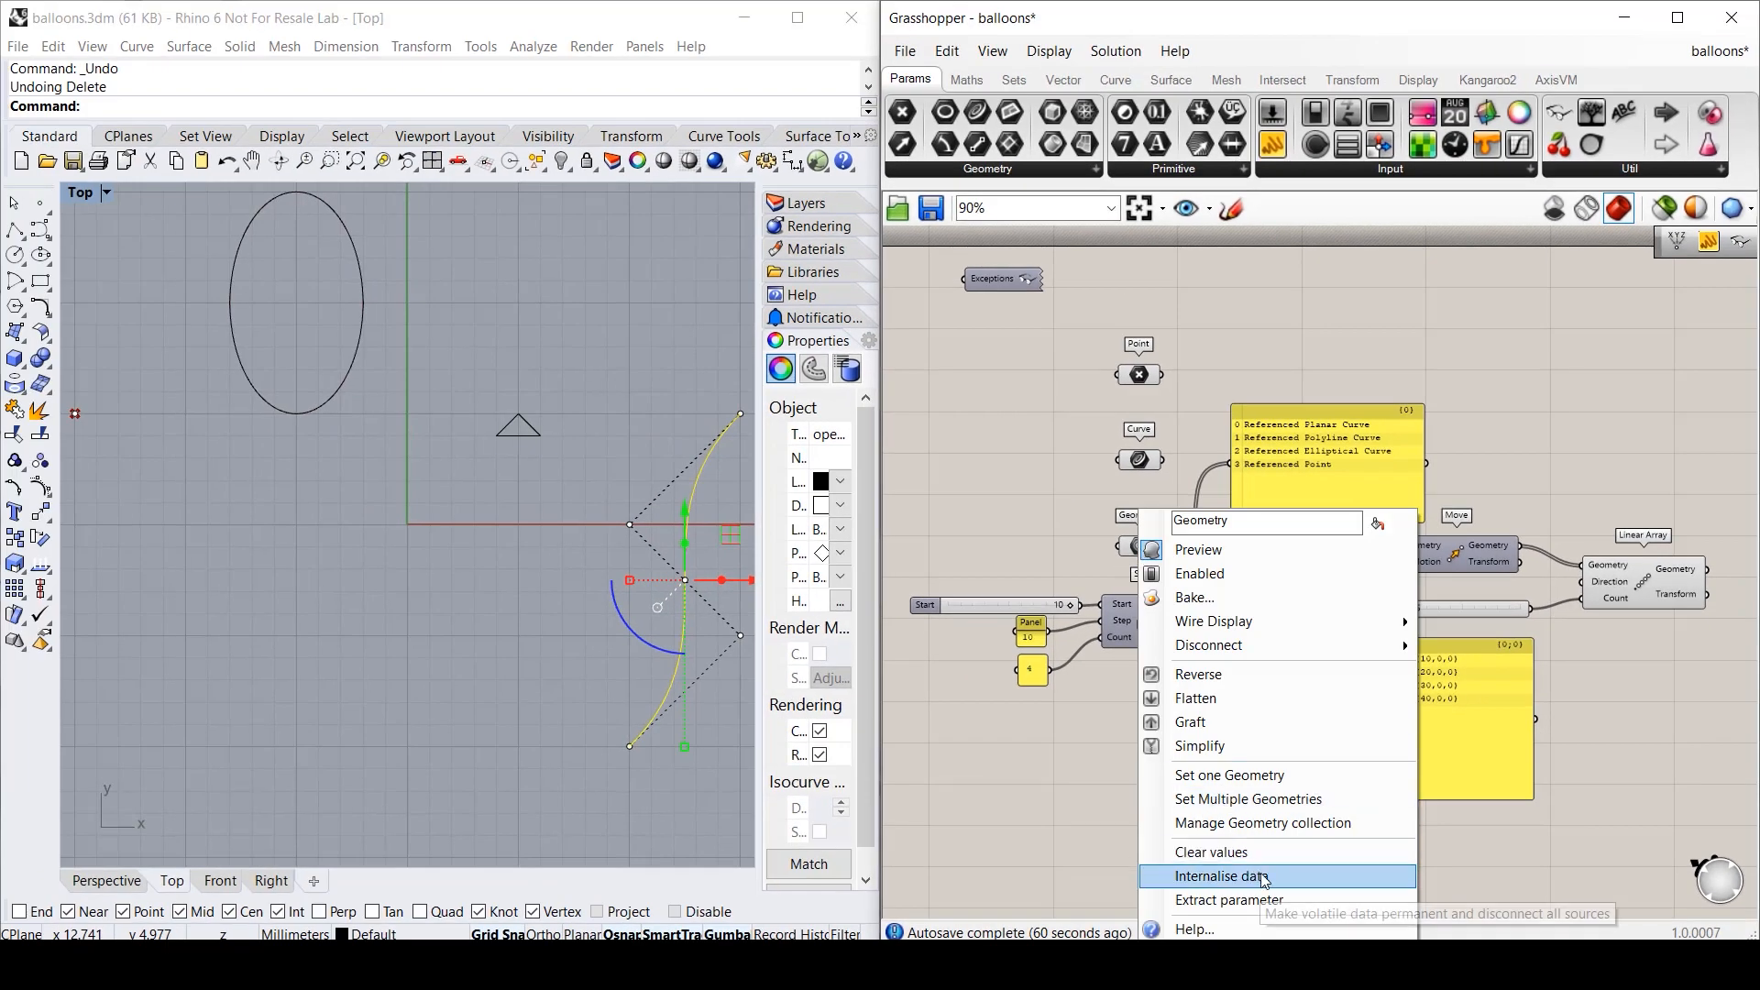
click(934, 891)
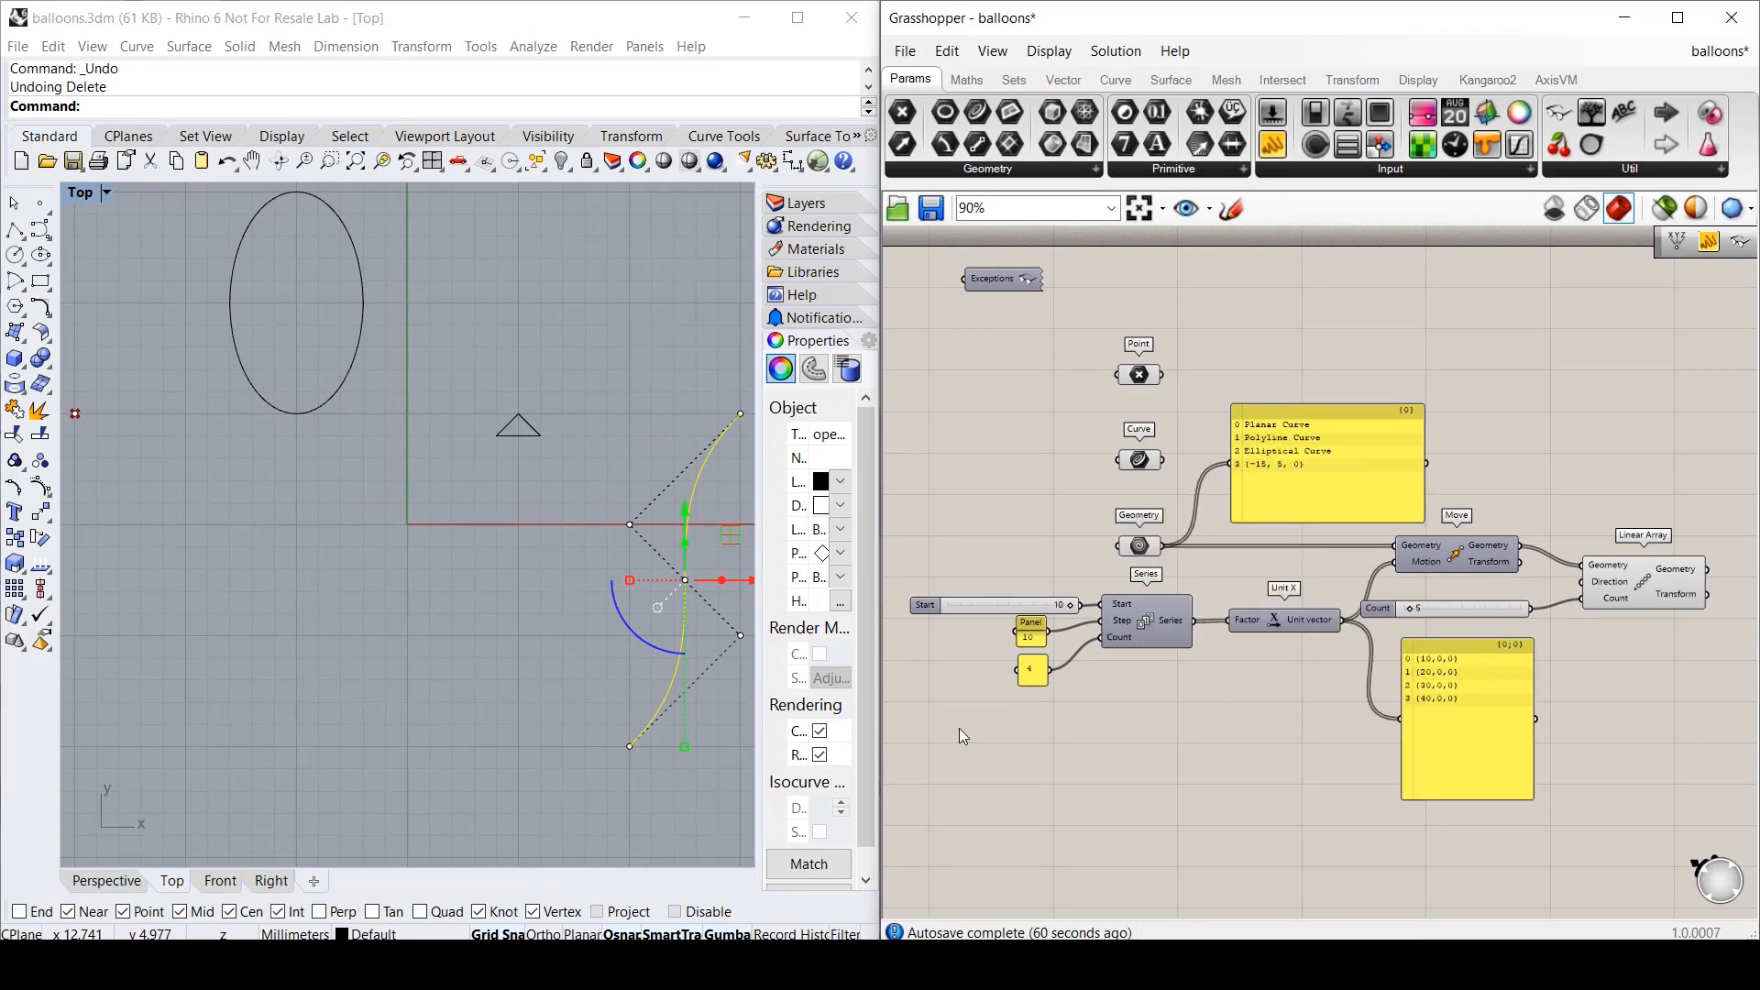
- Delete the curve, ellipse and point from the Rhino model
click(678, 646)
key(Delete)
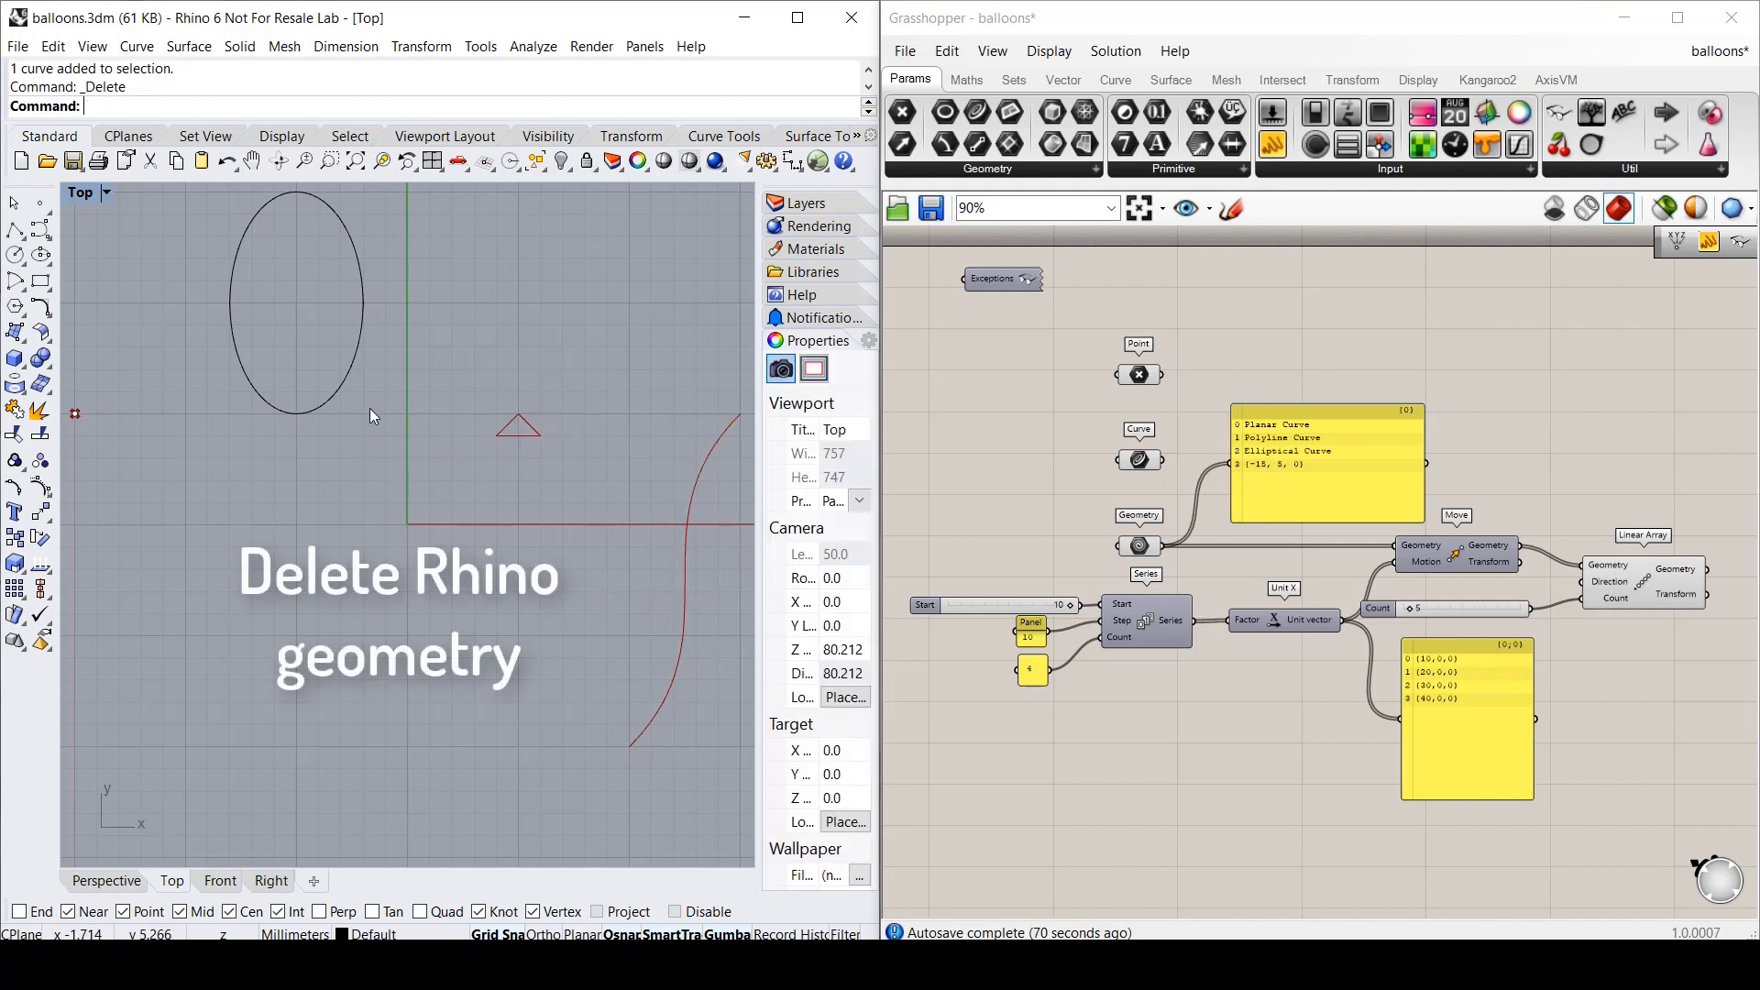
click(341, 385)
key(Delete)
click(76, 413)
key(Delete)
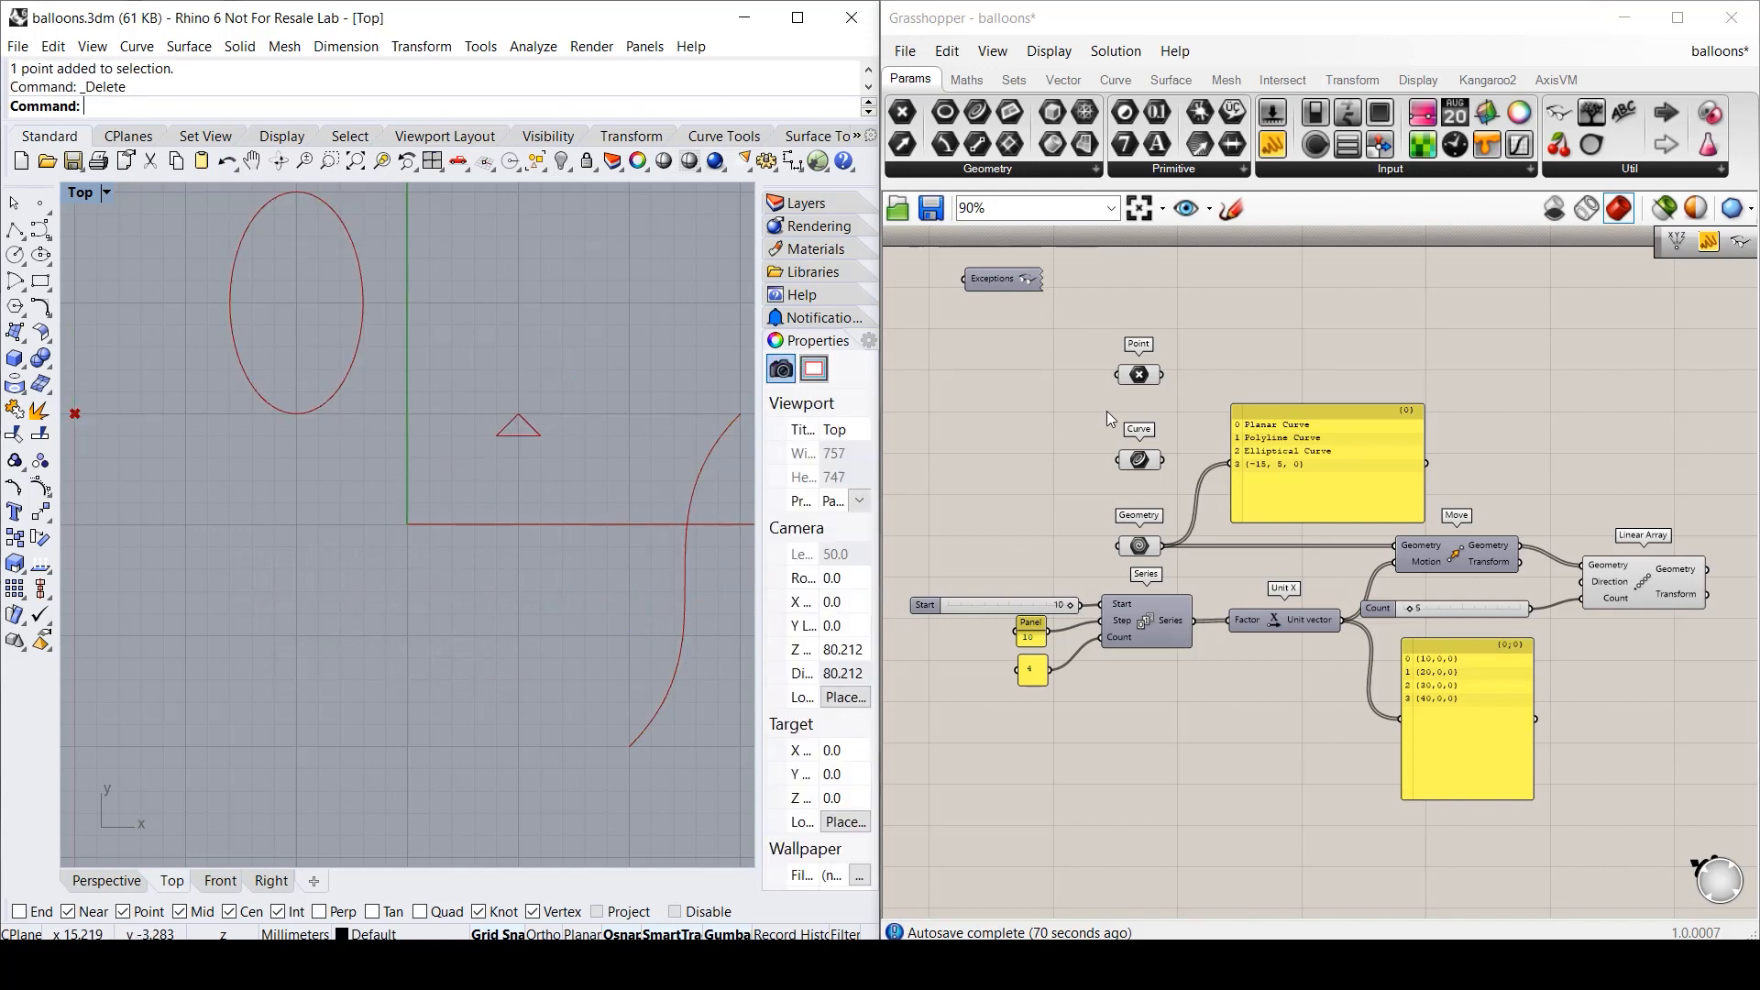
- Confirm the three parameters still hold their geometry and save the definition
click(1138, 374)
click(1138, 459)
click(1138, 546)
click(1147, 778)
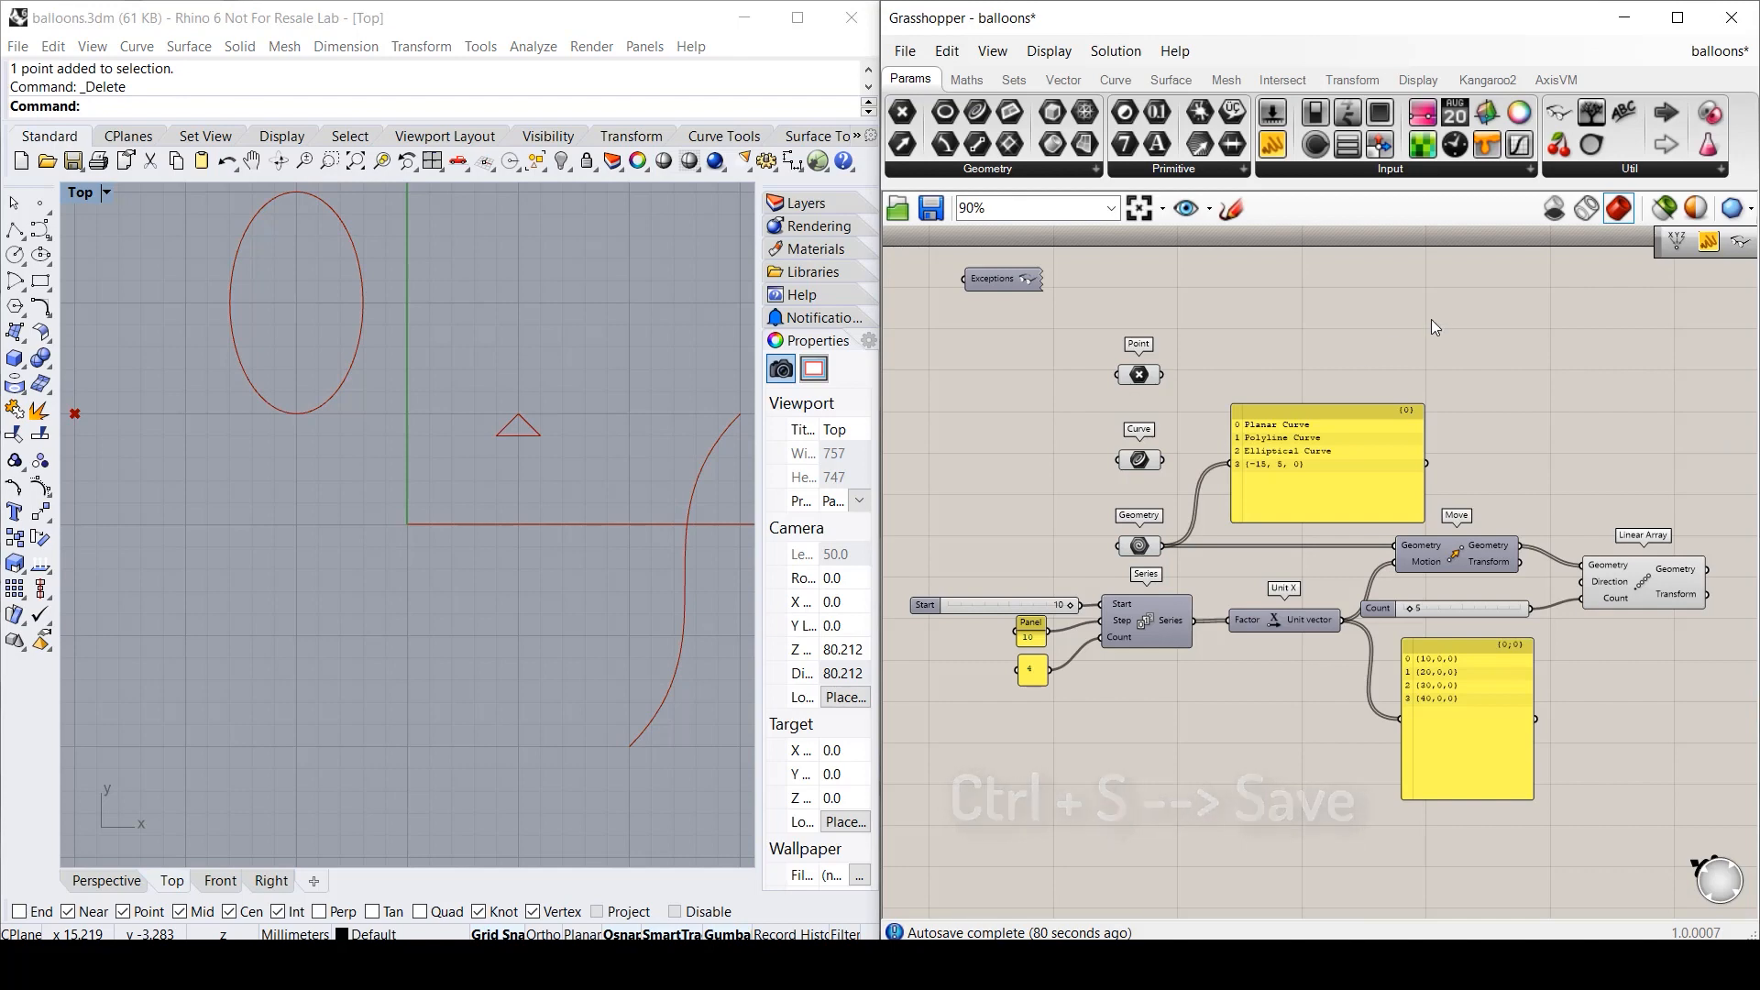
key(ctrl+s)
click(903, 50)
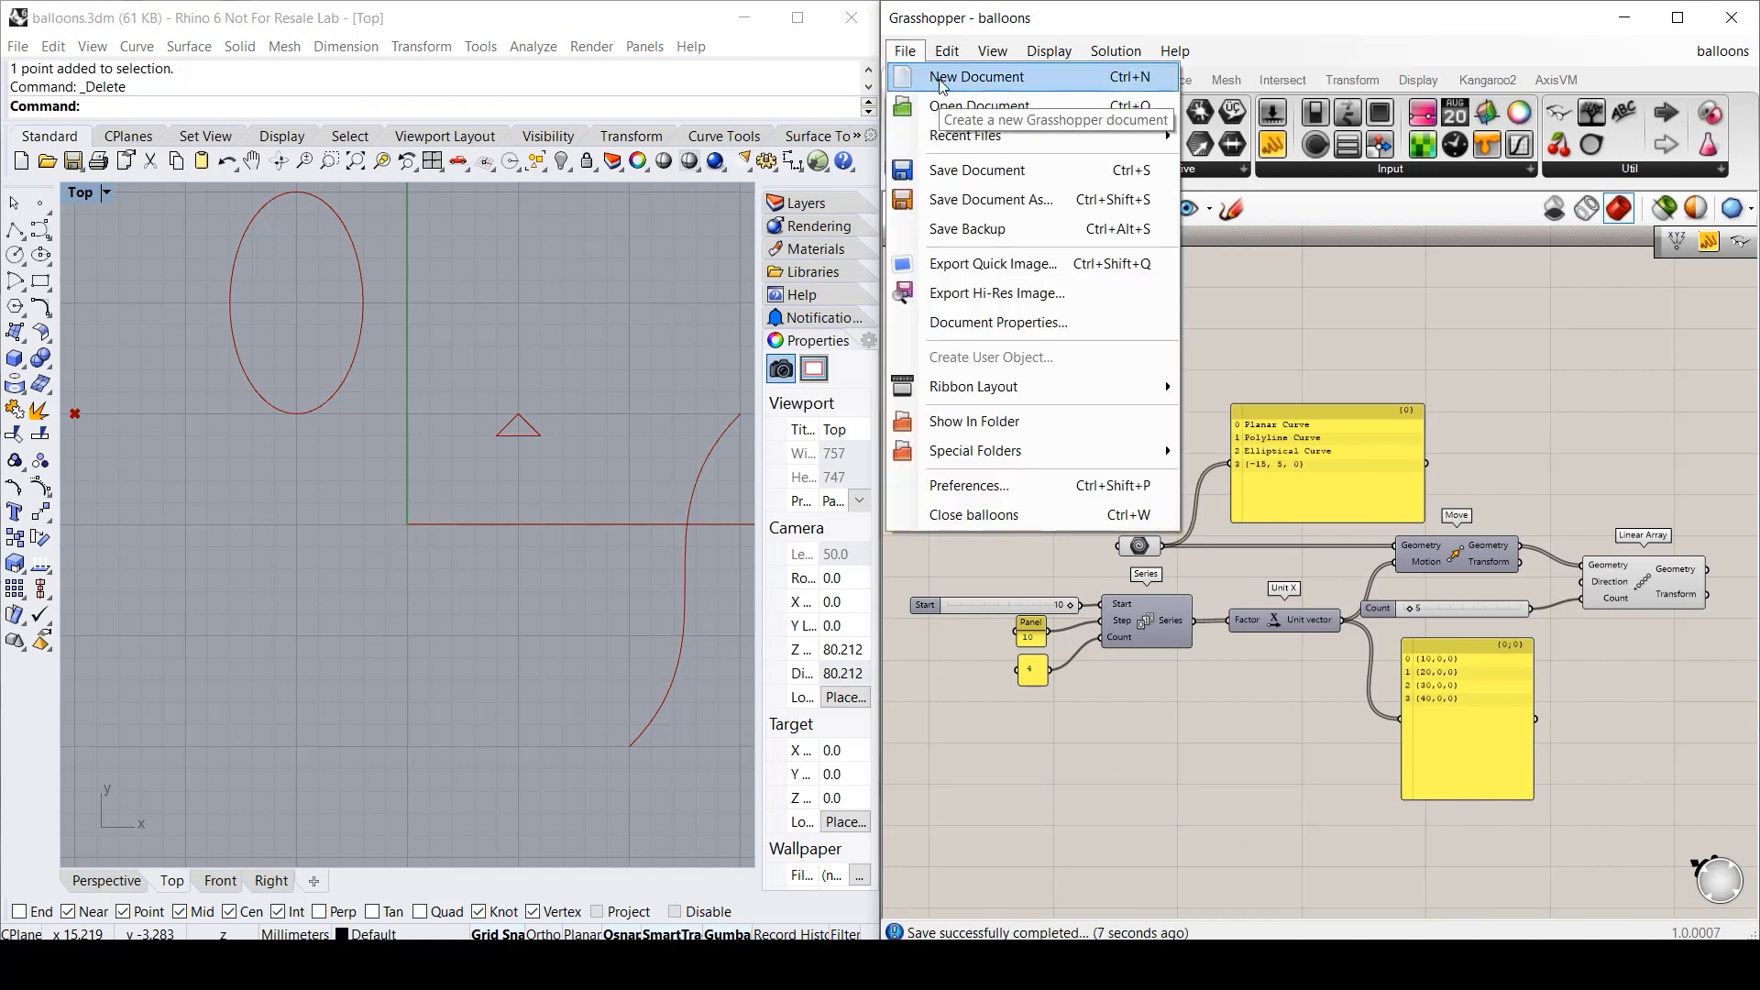
- Start a new empty definition and close the balloons definition
click(975, 77)
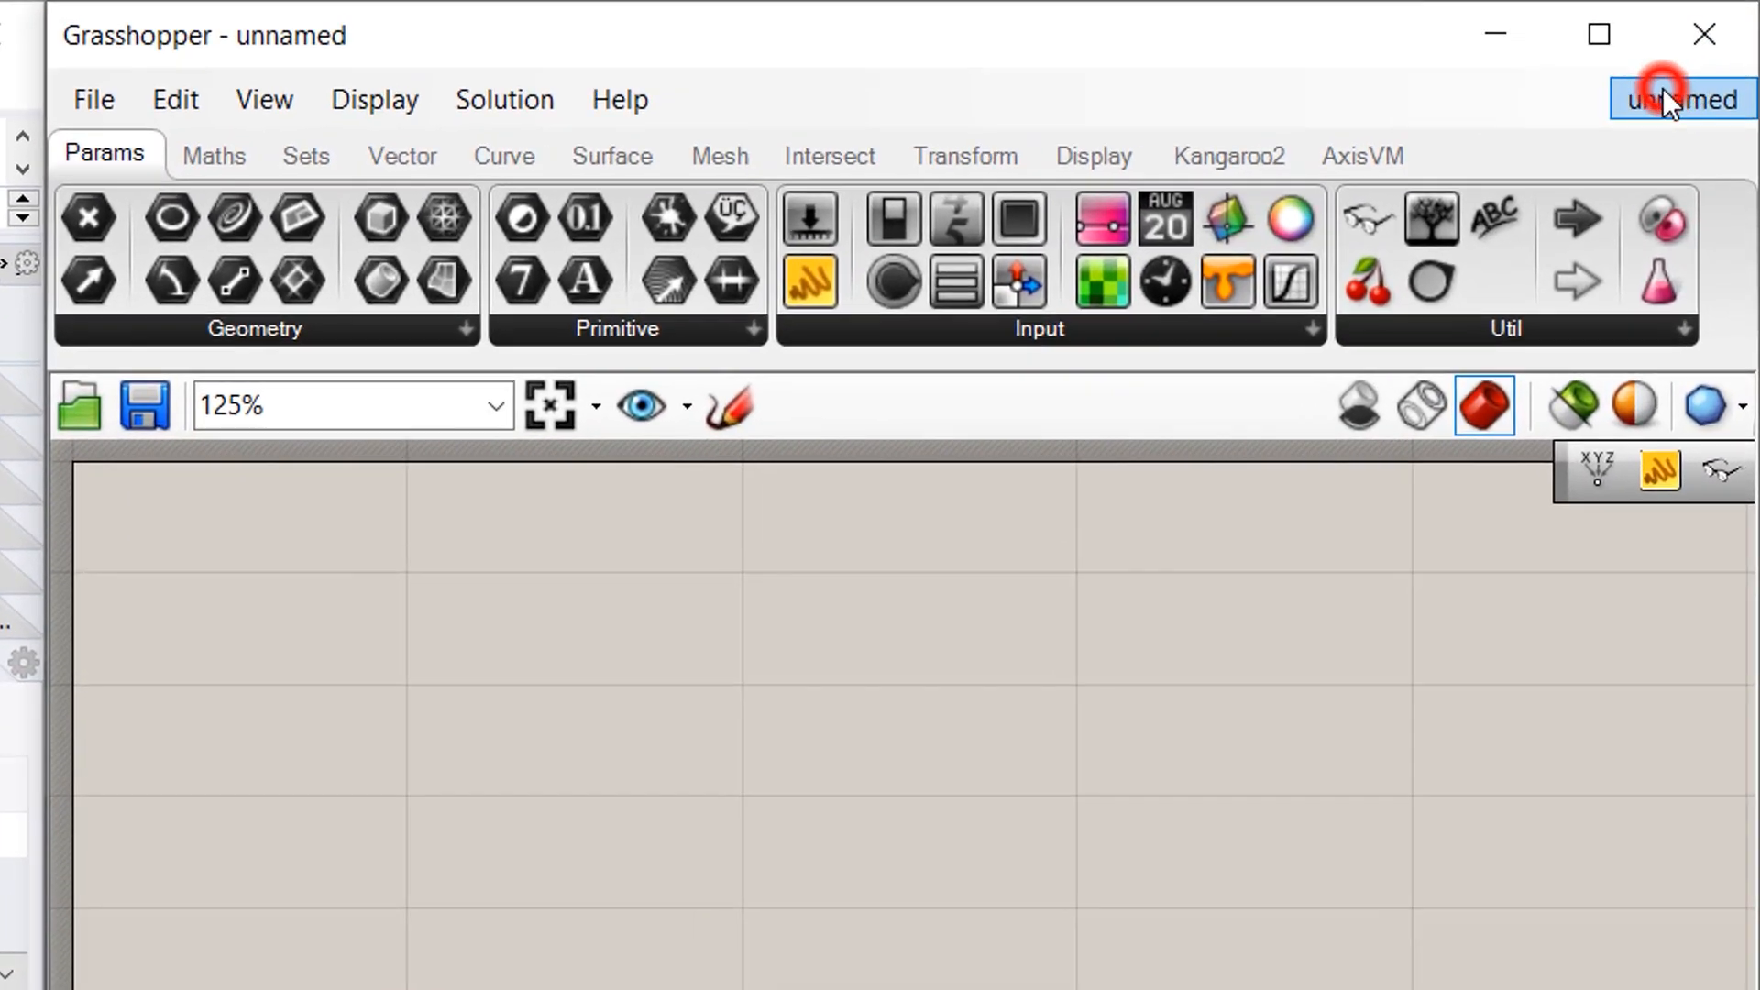
click(1710, 48)
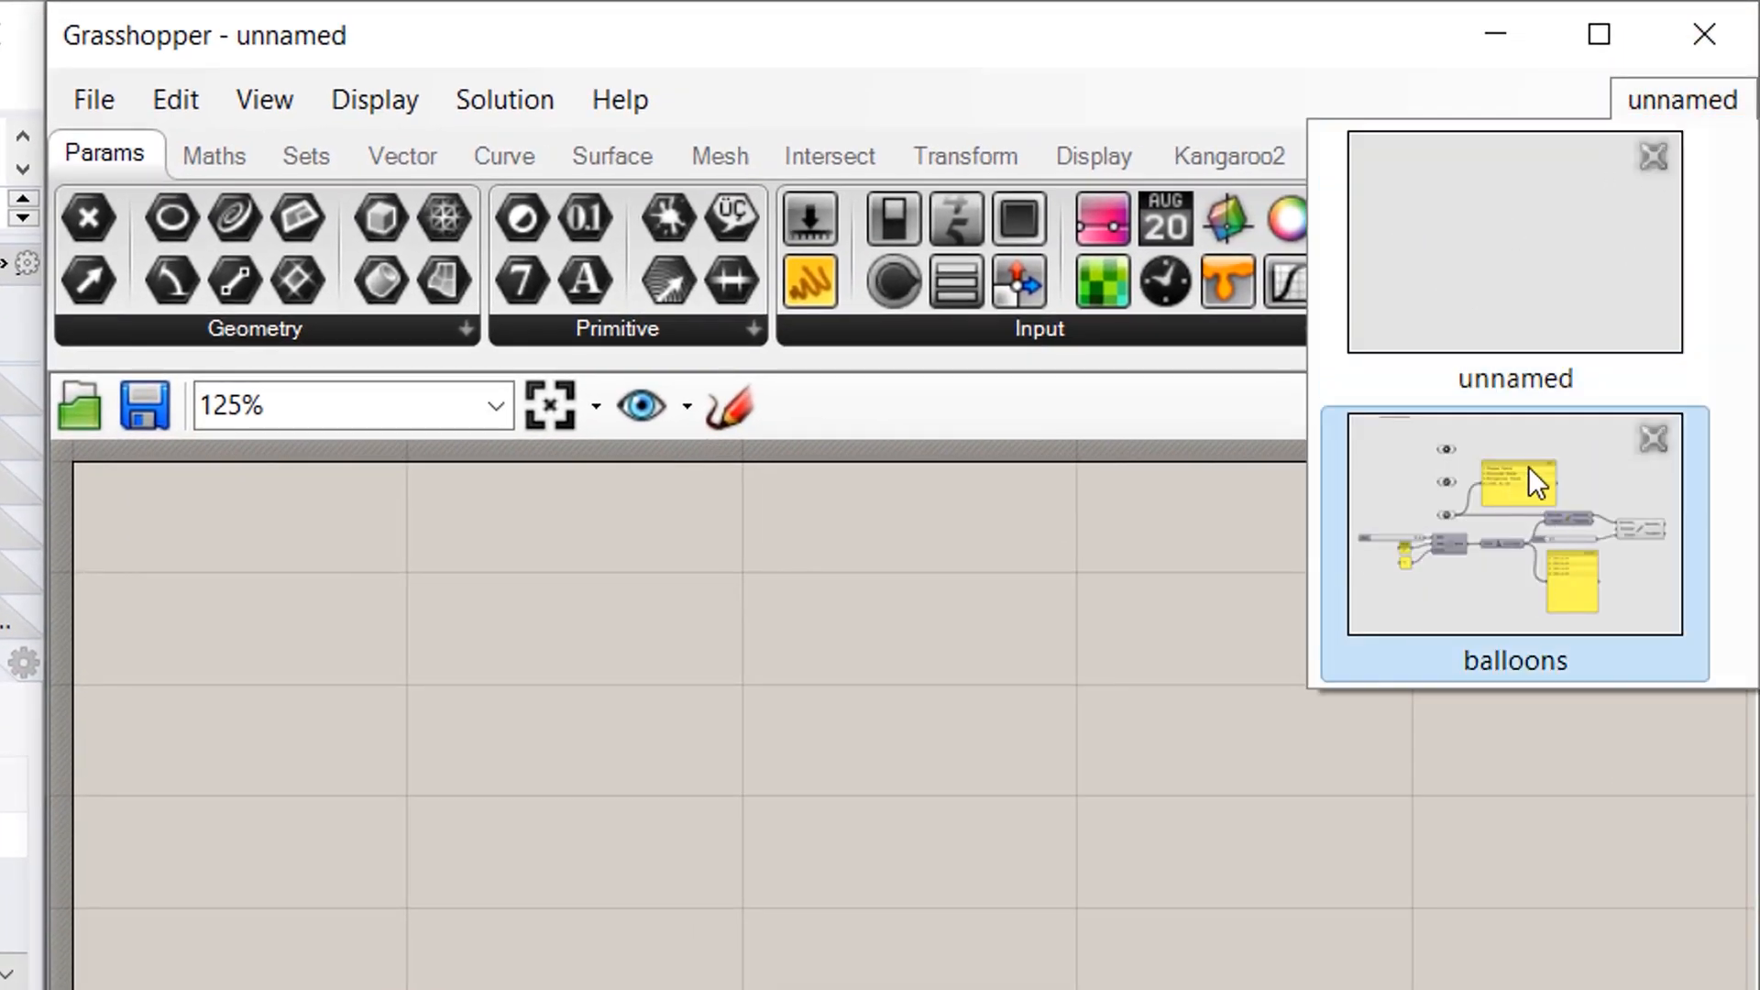
click(1651, 430)
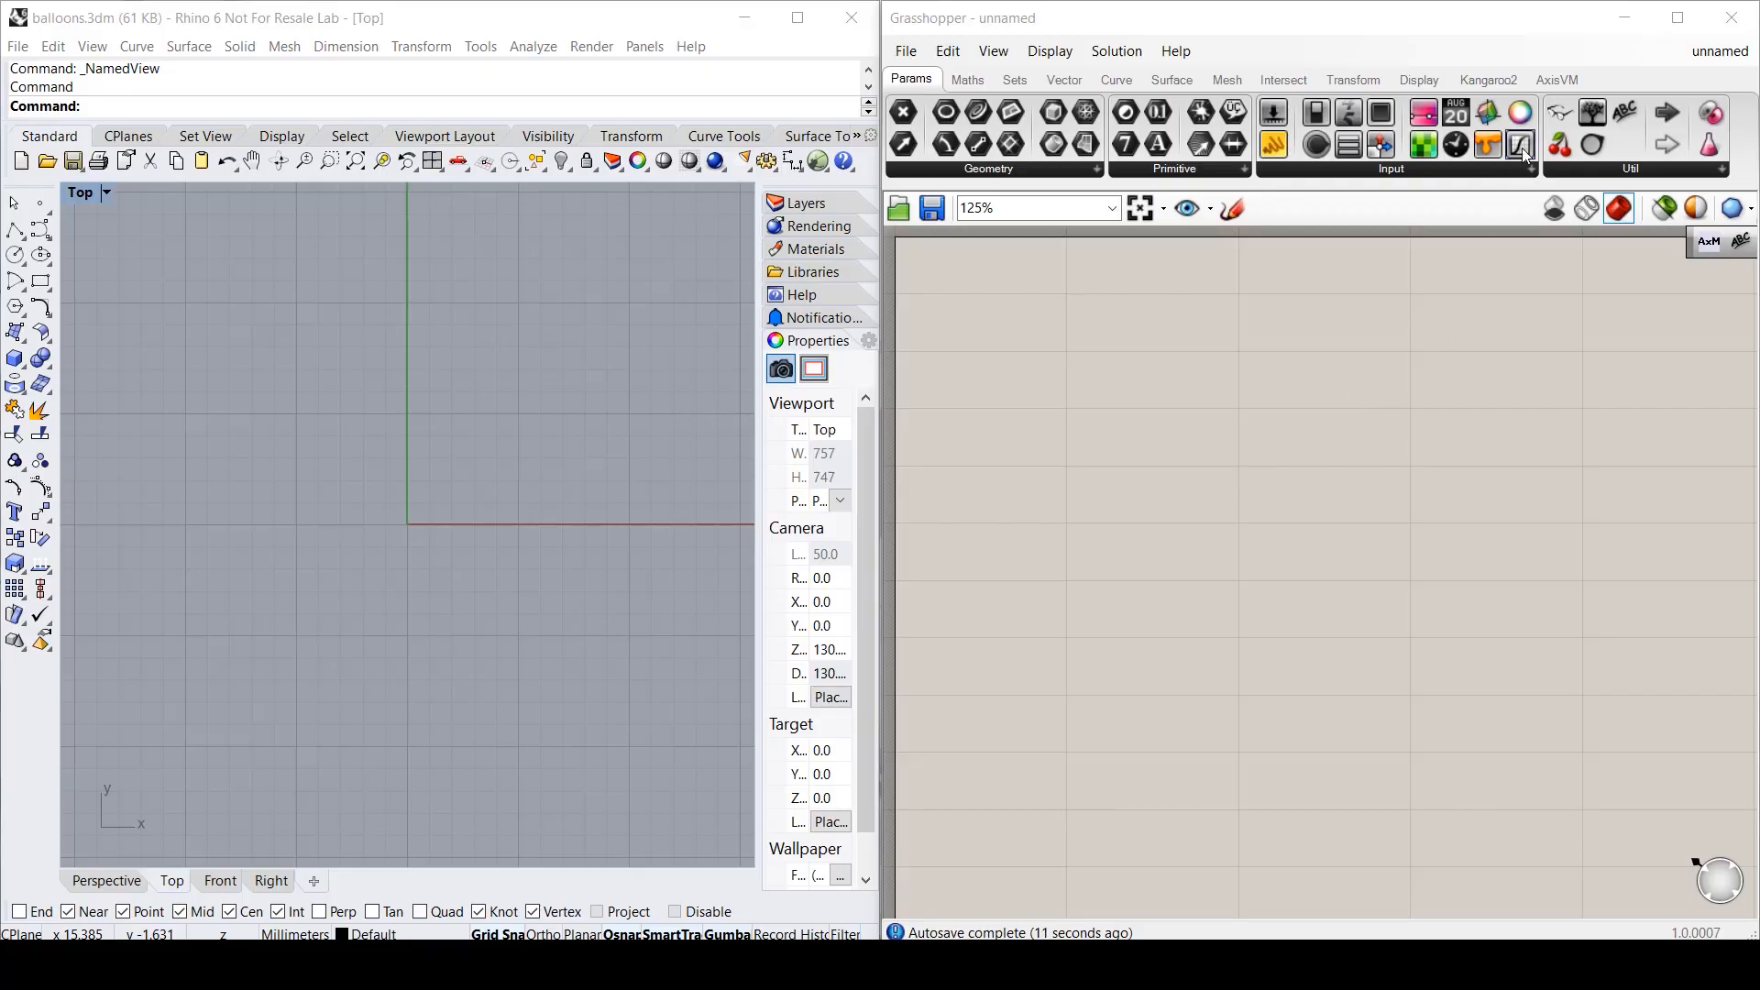
- Add two Construct Point components, feeding the Number Slider into the lower one's X
drag(1559, 113, 992, 291)
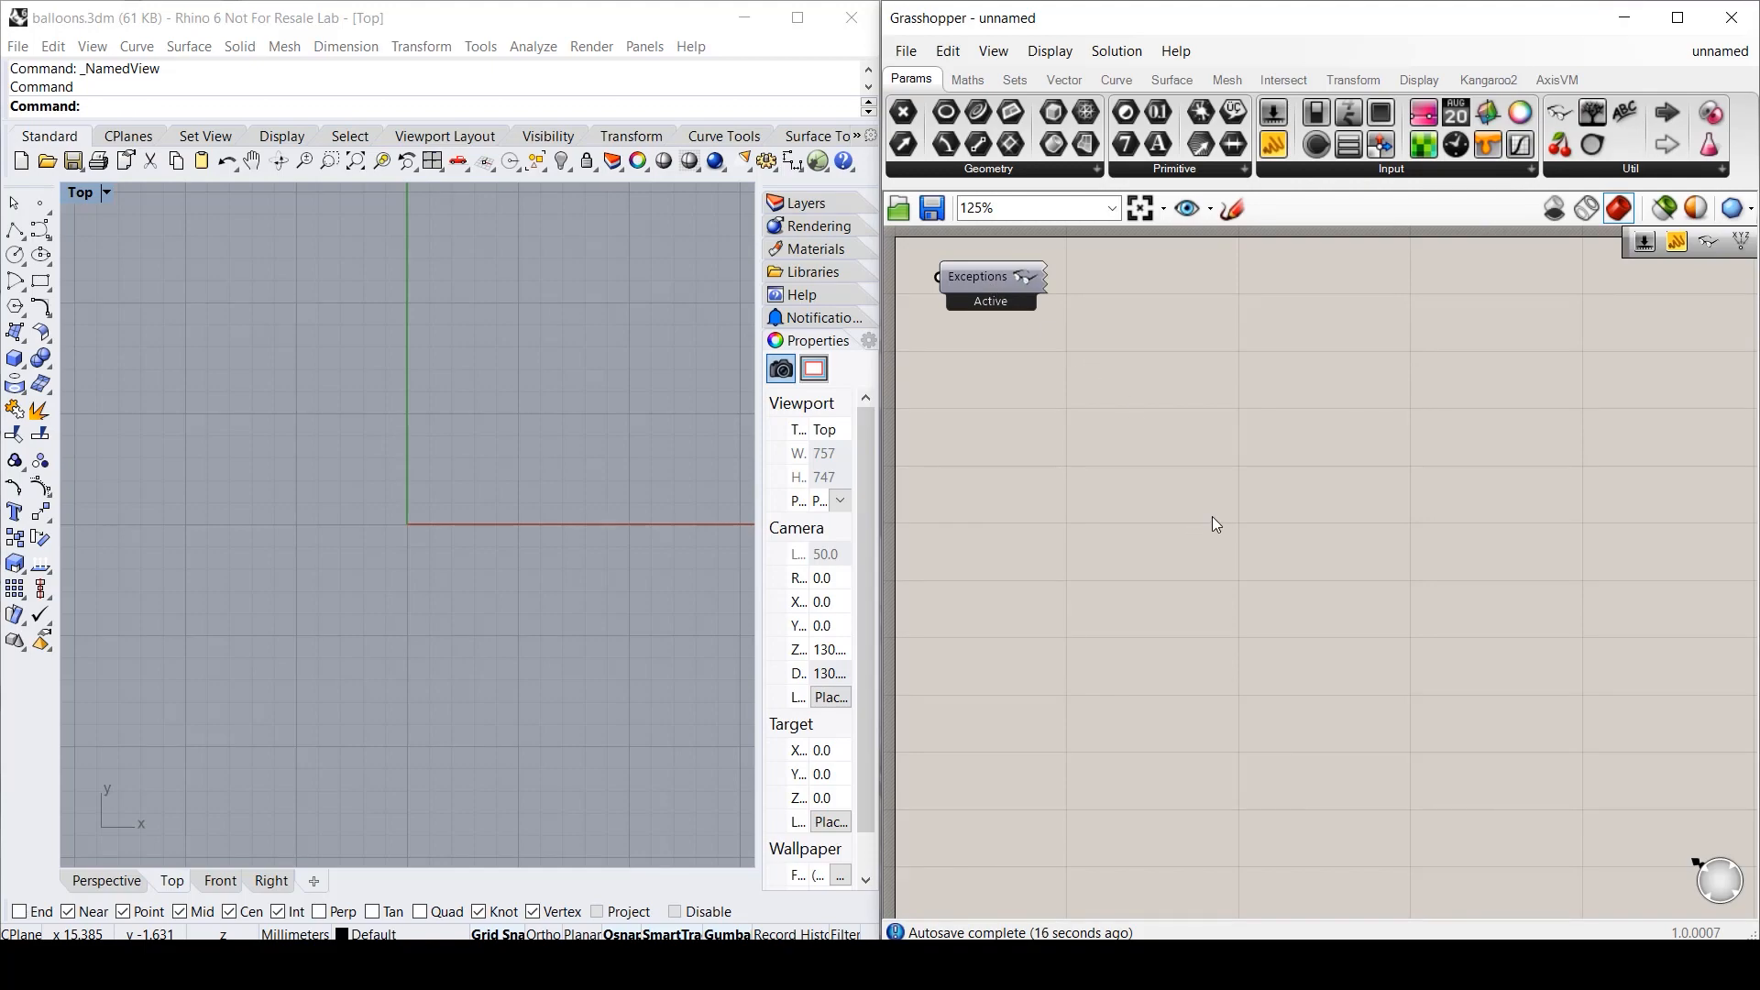
click(1064, 80)
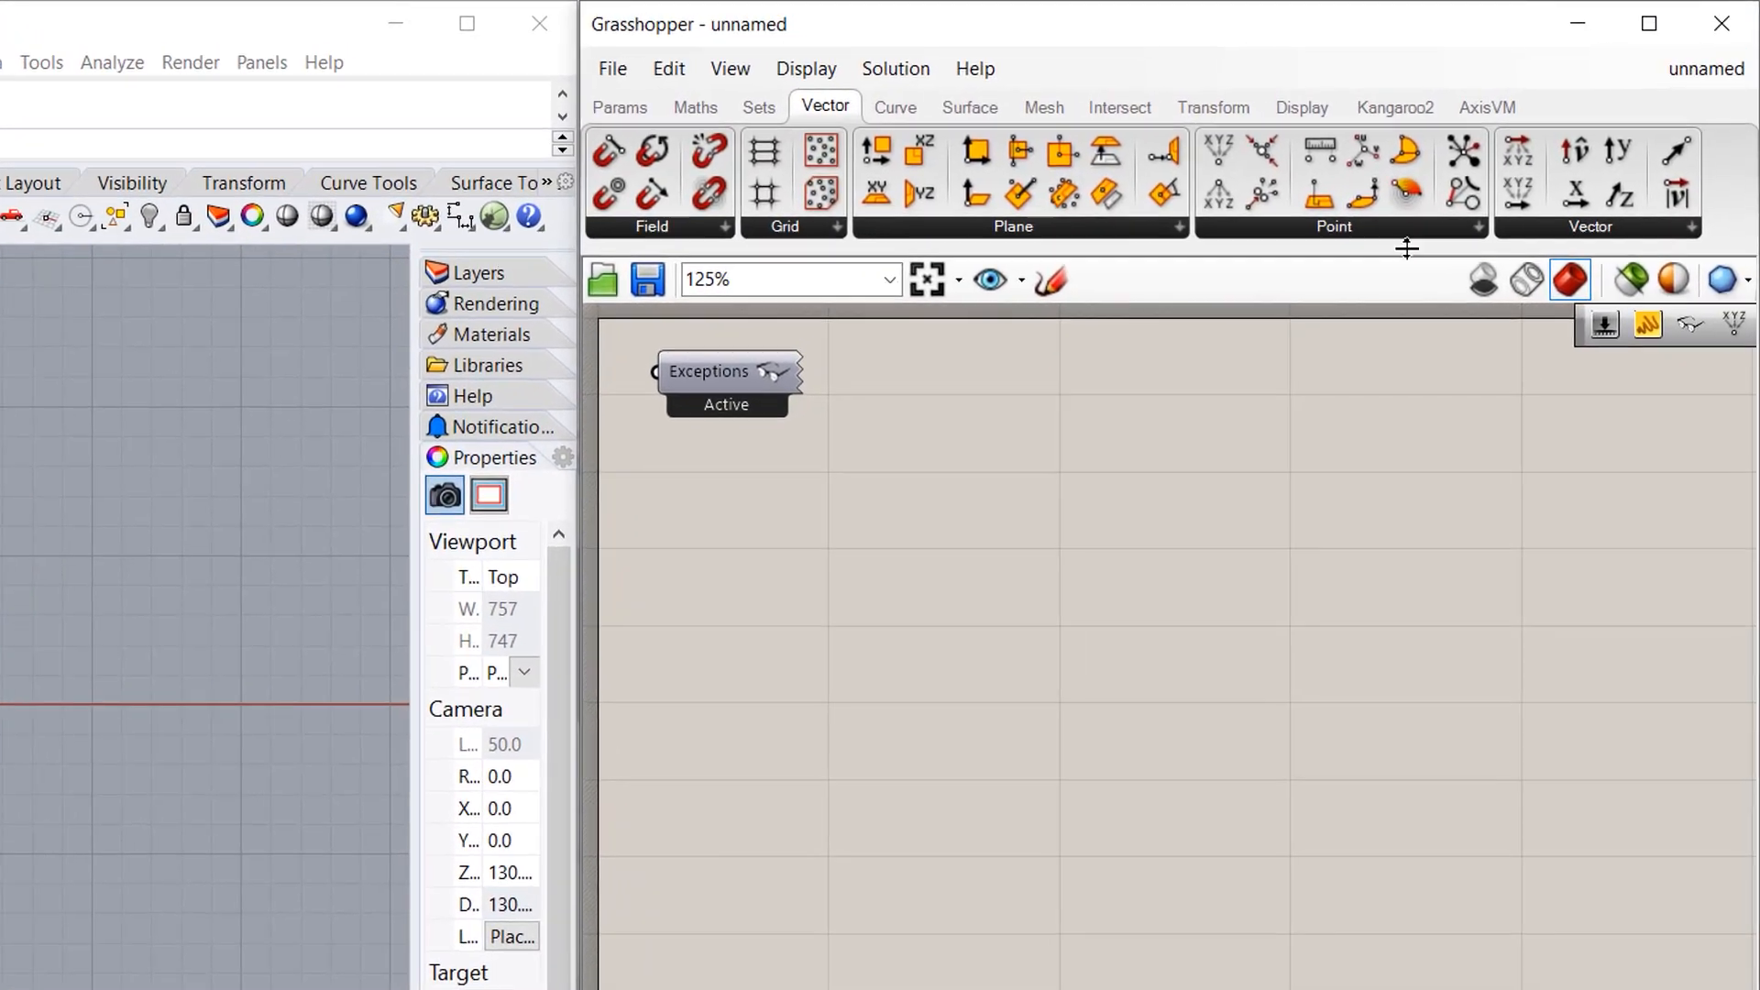
click(1329, 227)
drag(1302, 277, 1087, 474)
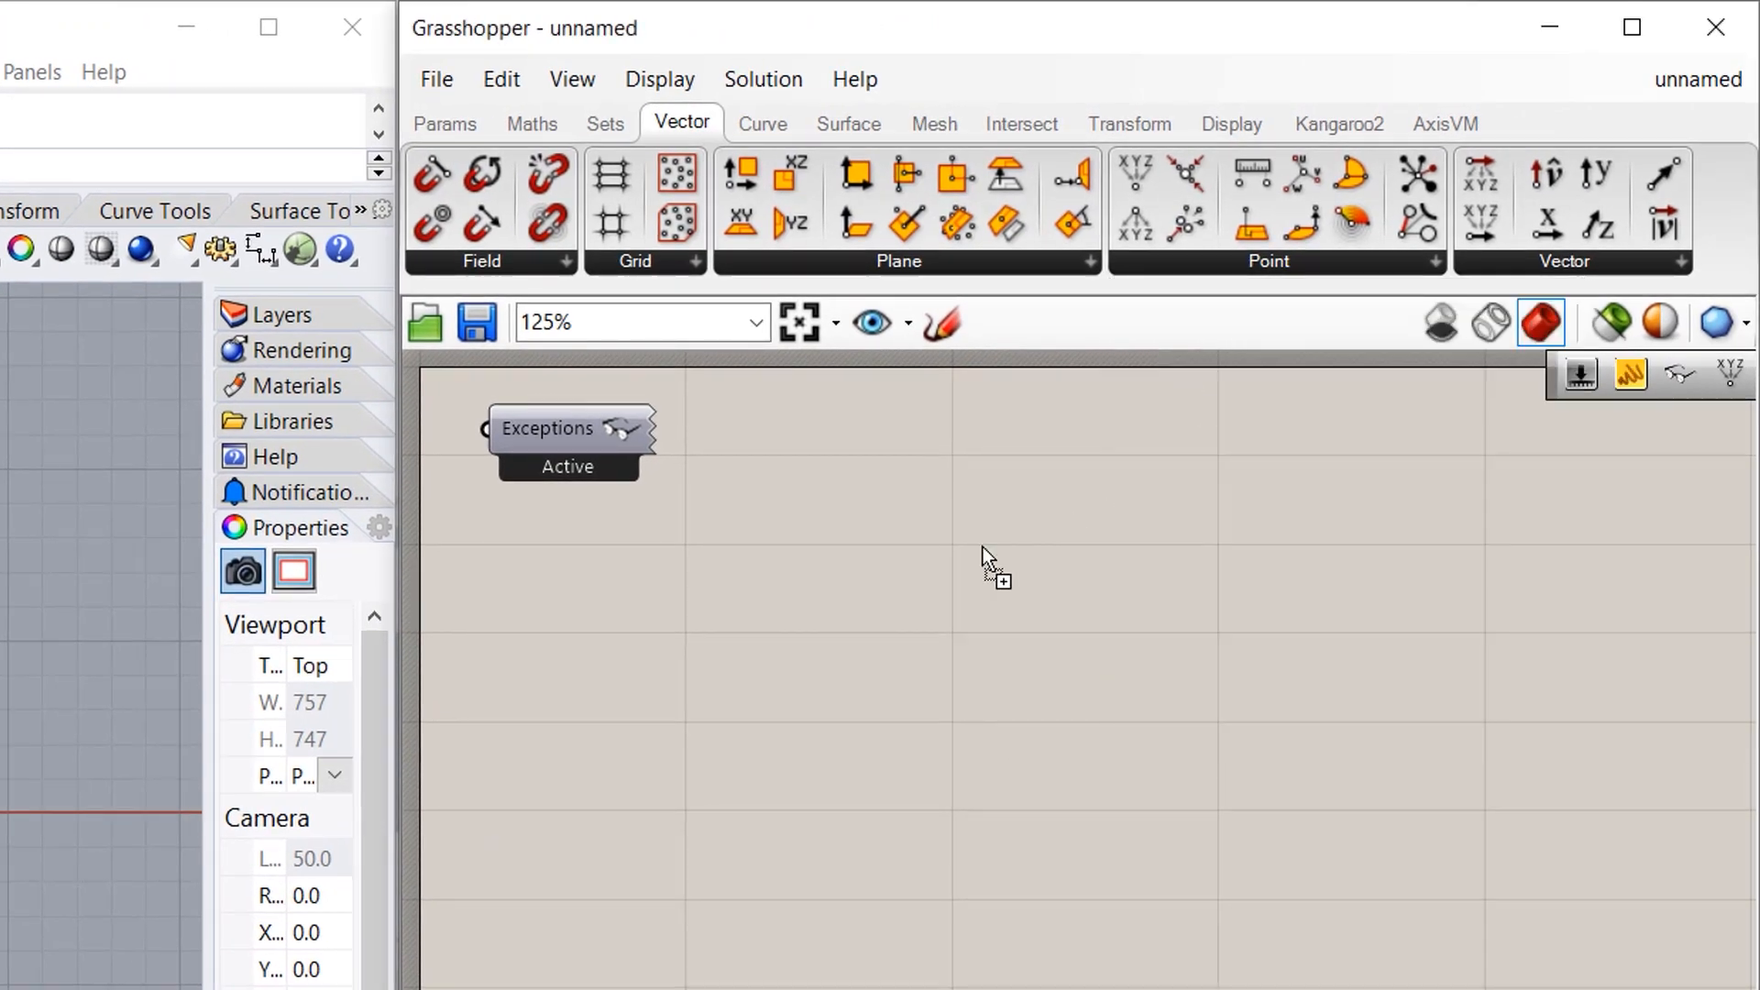
drag(968, 690, 977, 698)
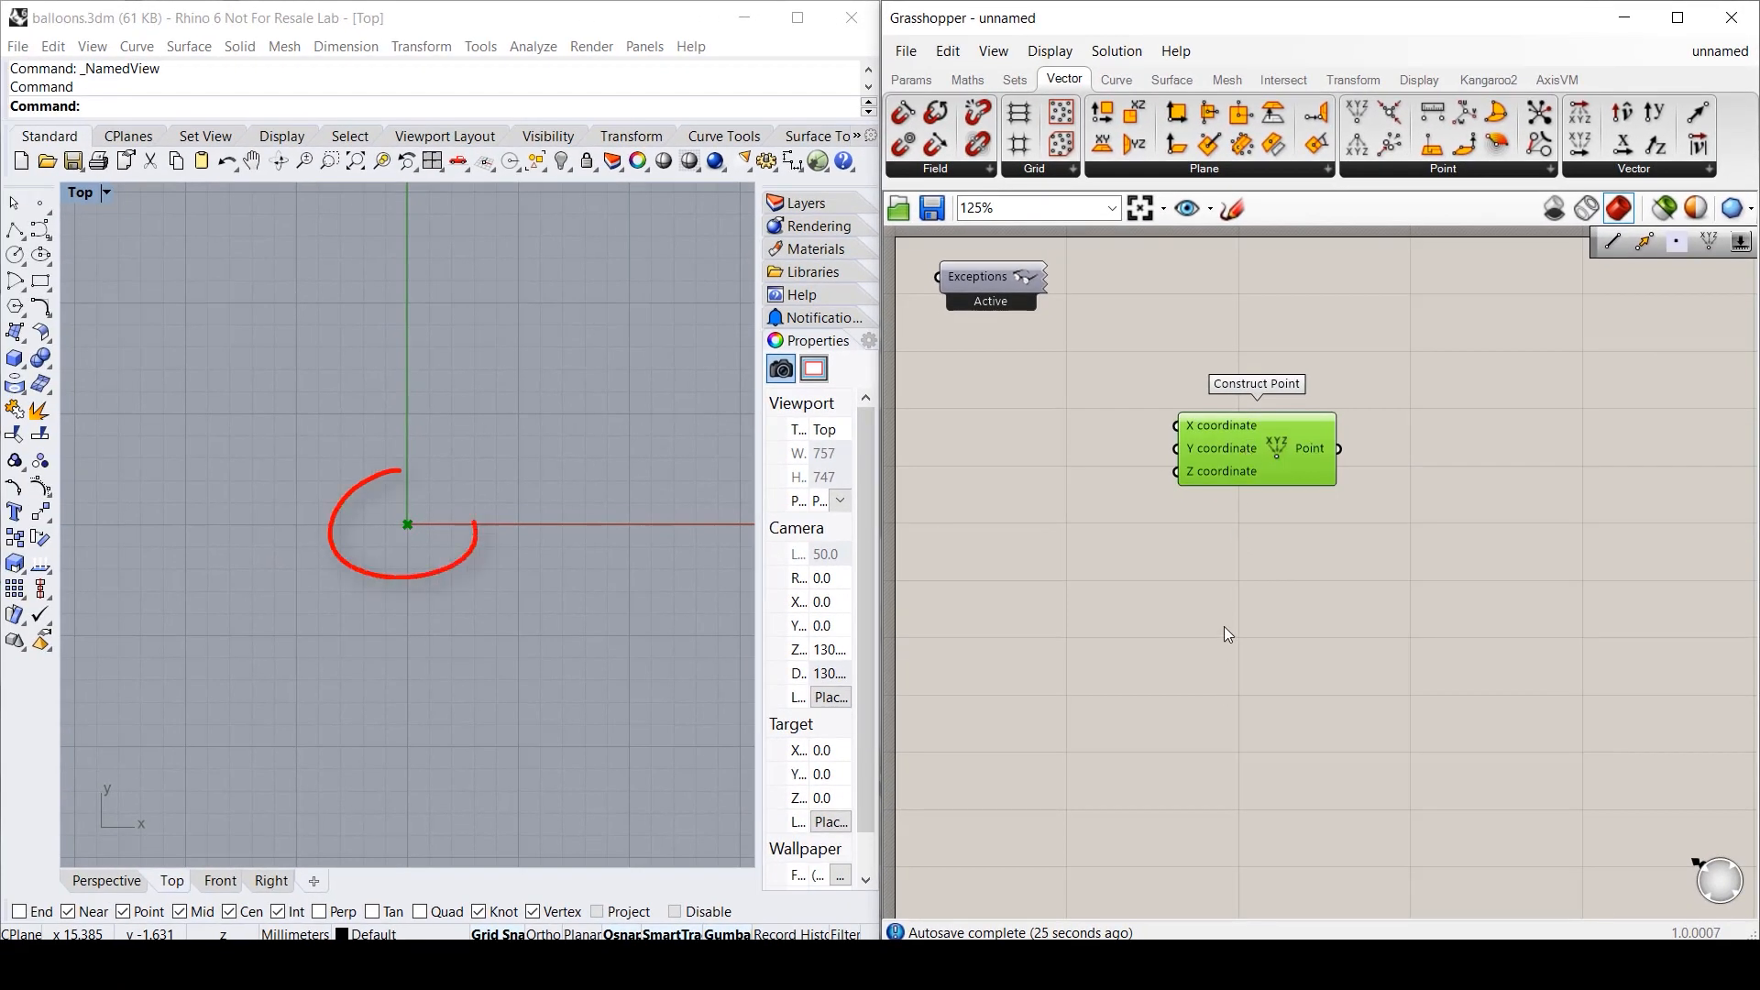
click(1268, 575)
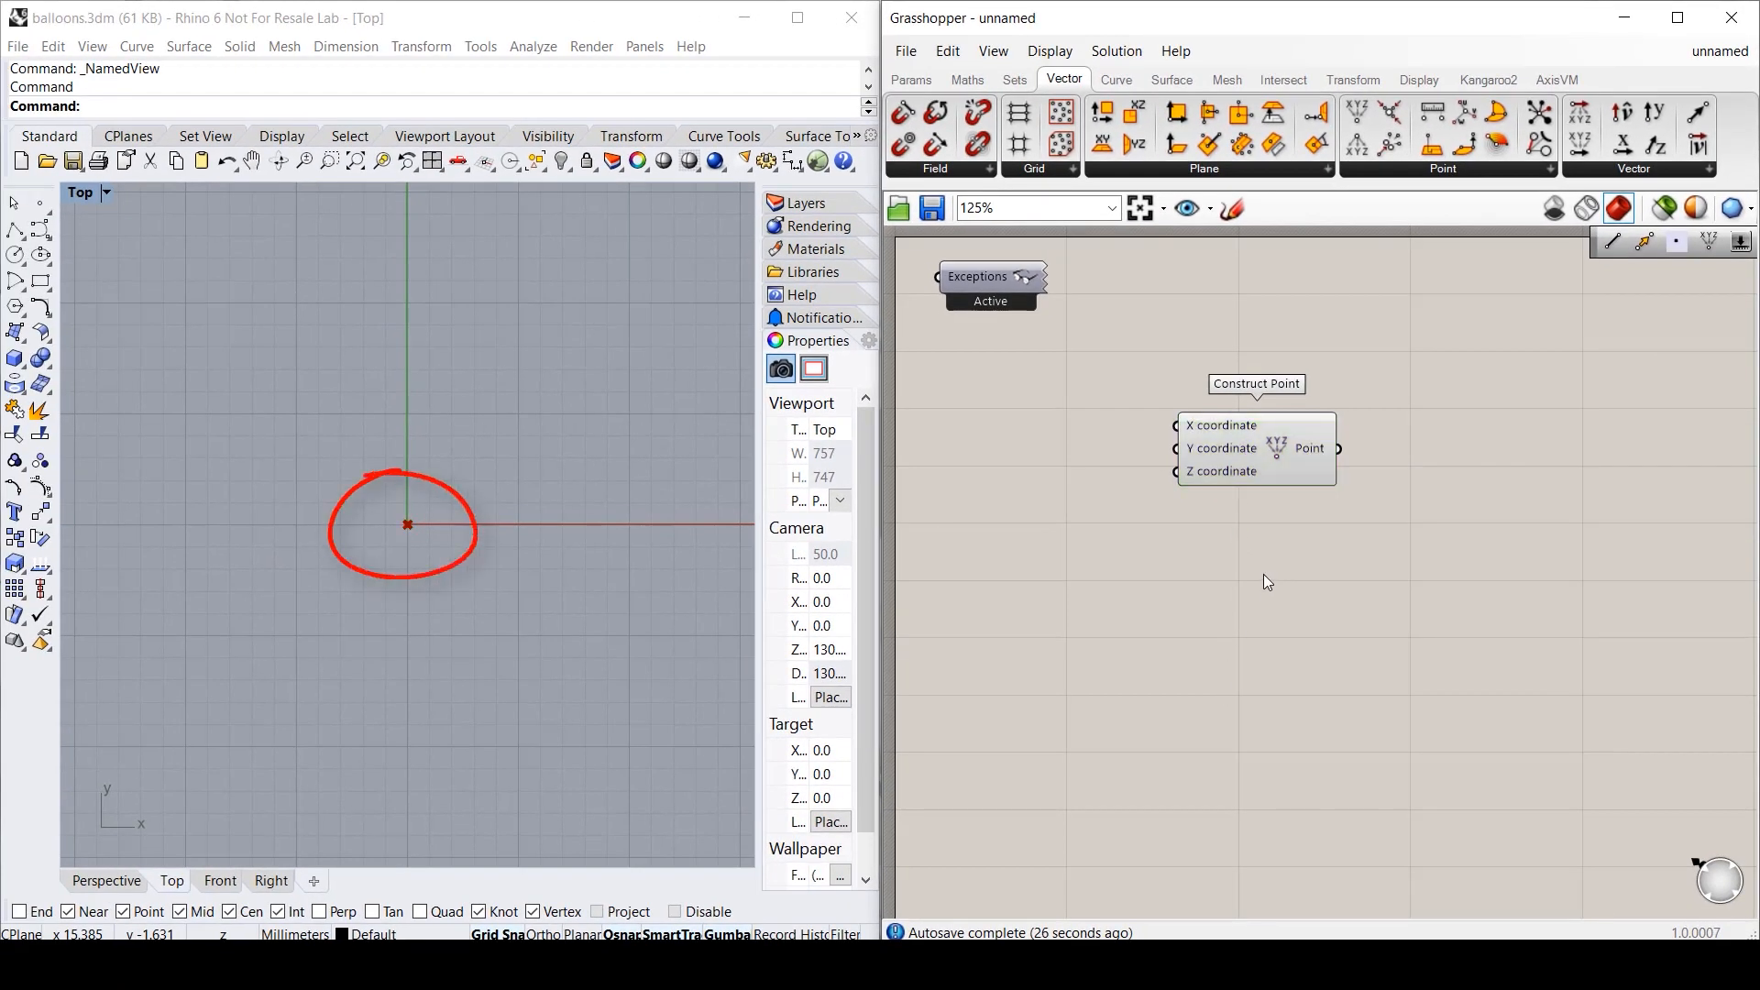
alt+drag(1263, 449, 1261, 563)
click(1003, 552)
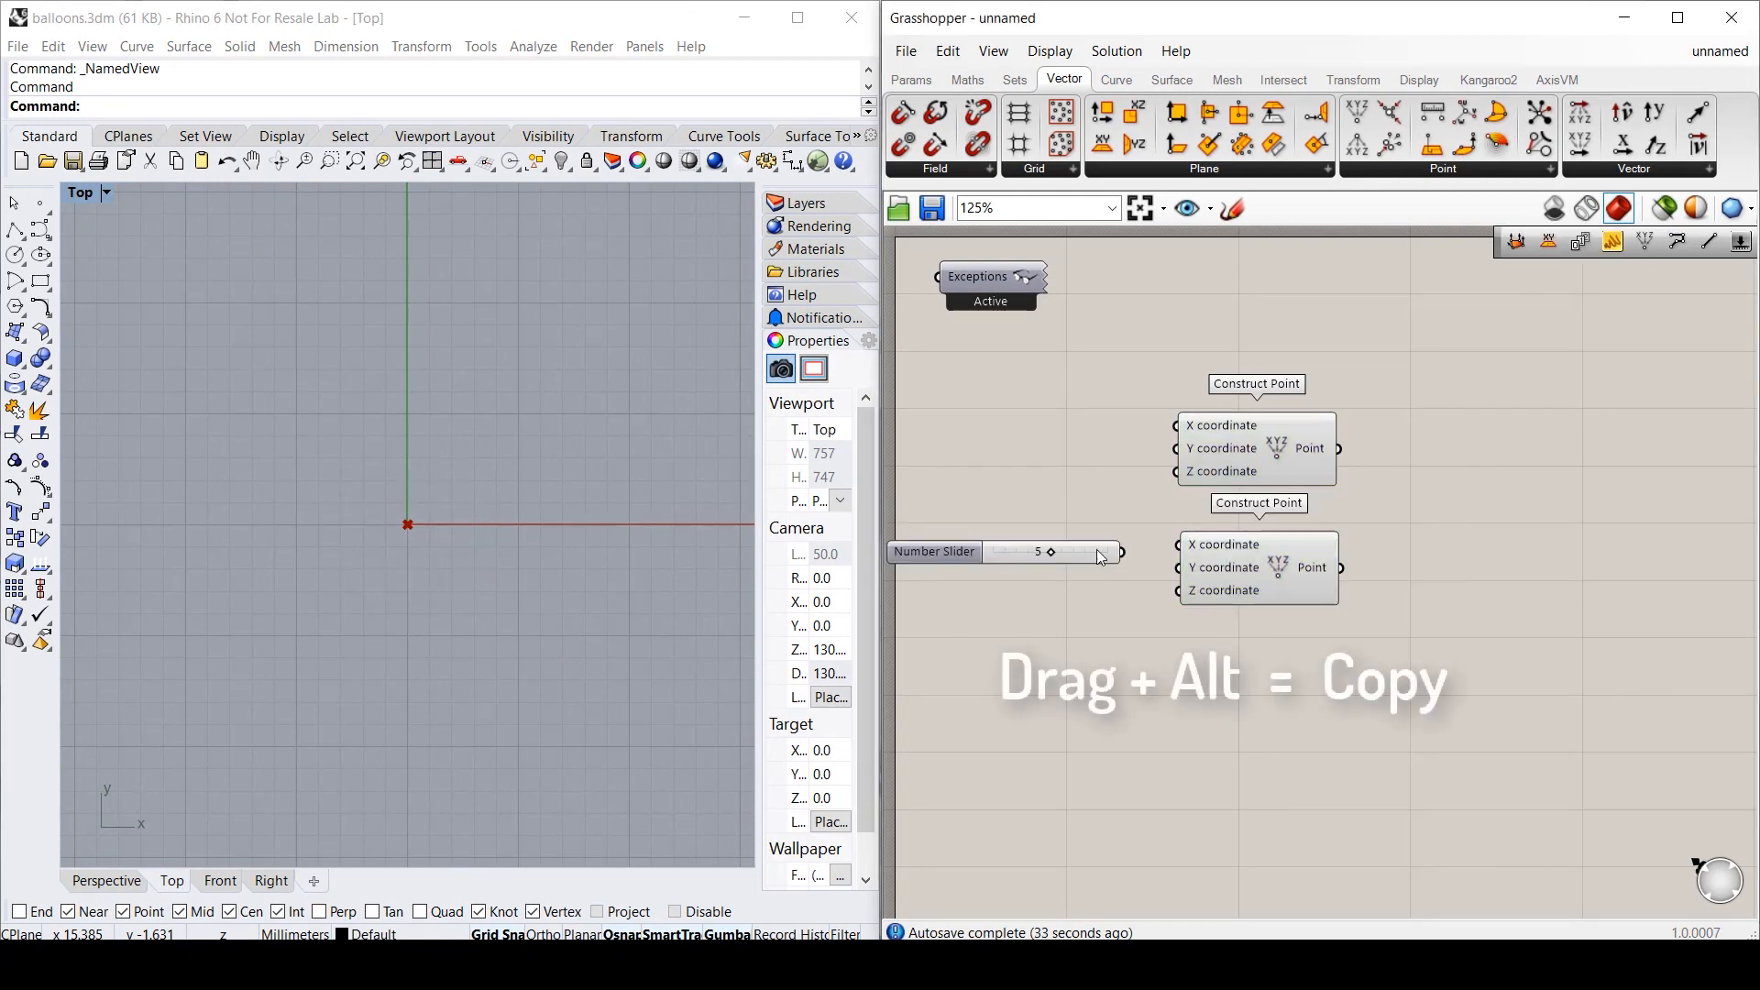
drag(1122, 551, 1180, 576)
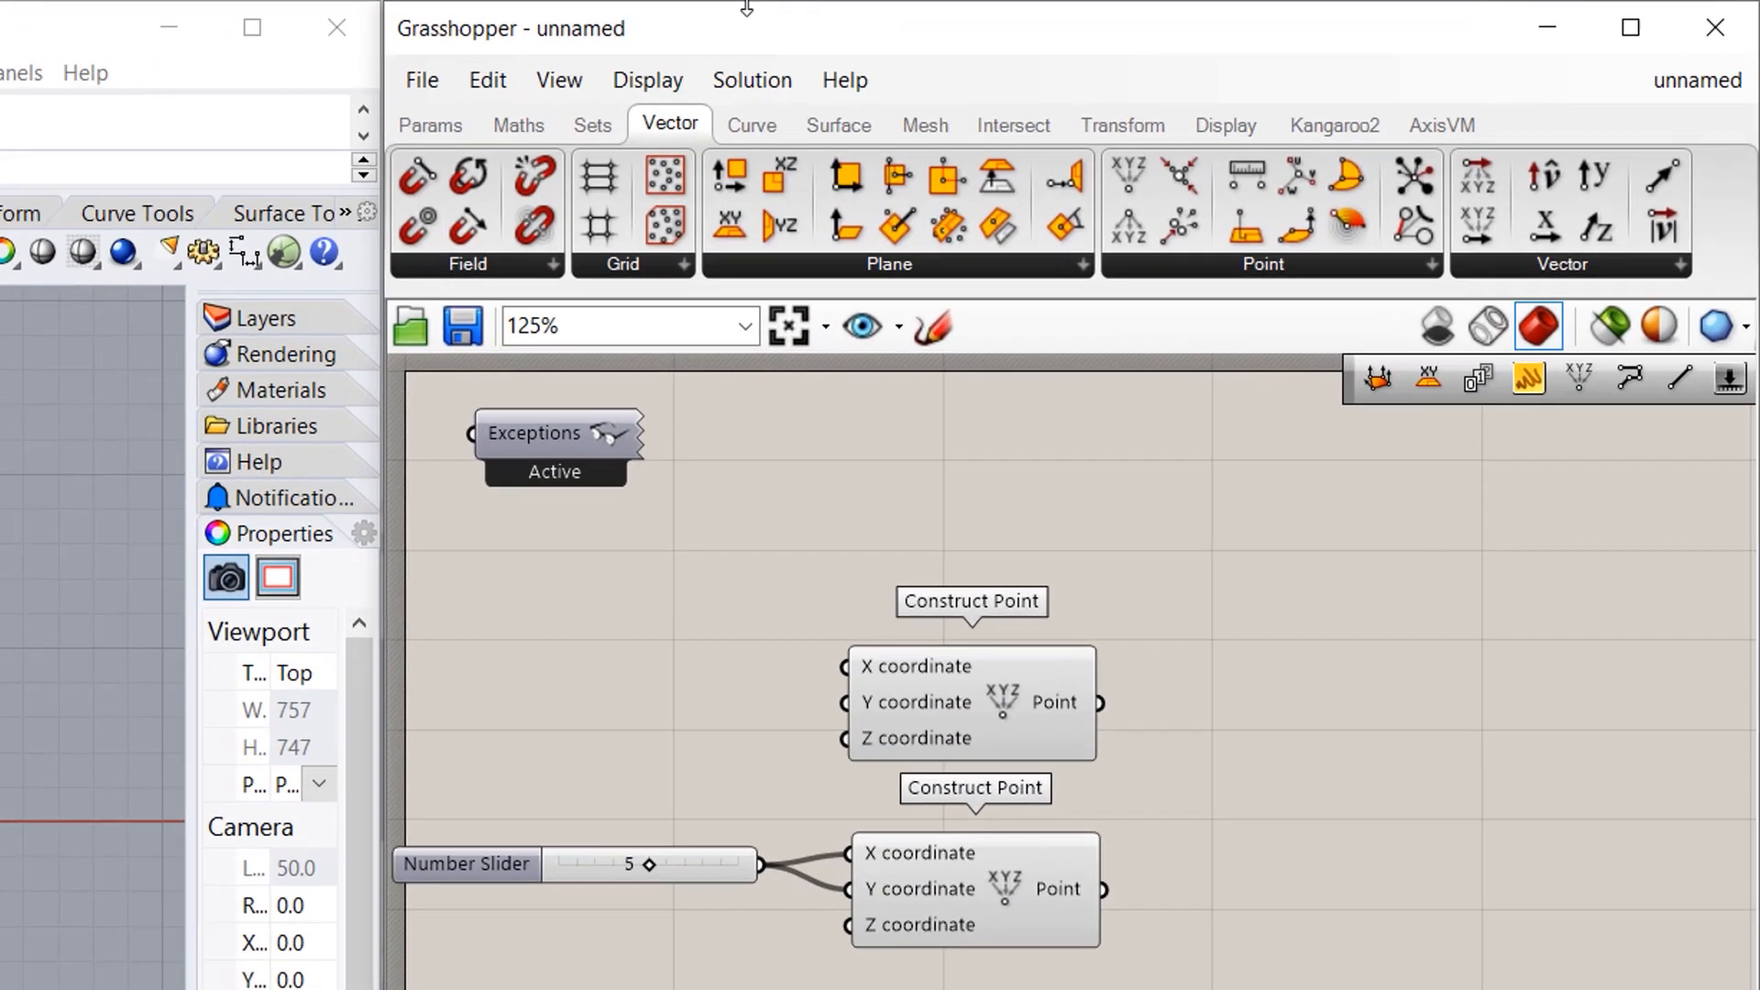
- Connect a Line from the upper point to the lower point and set the slider to 6
click(1117, 80)
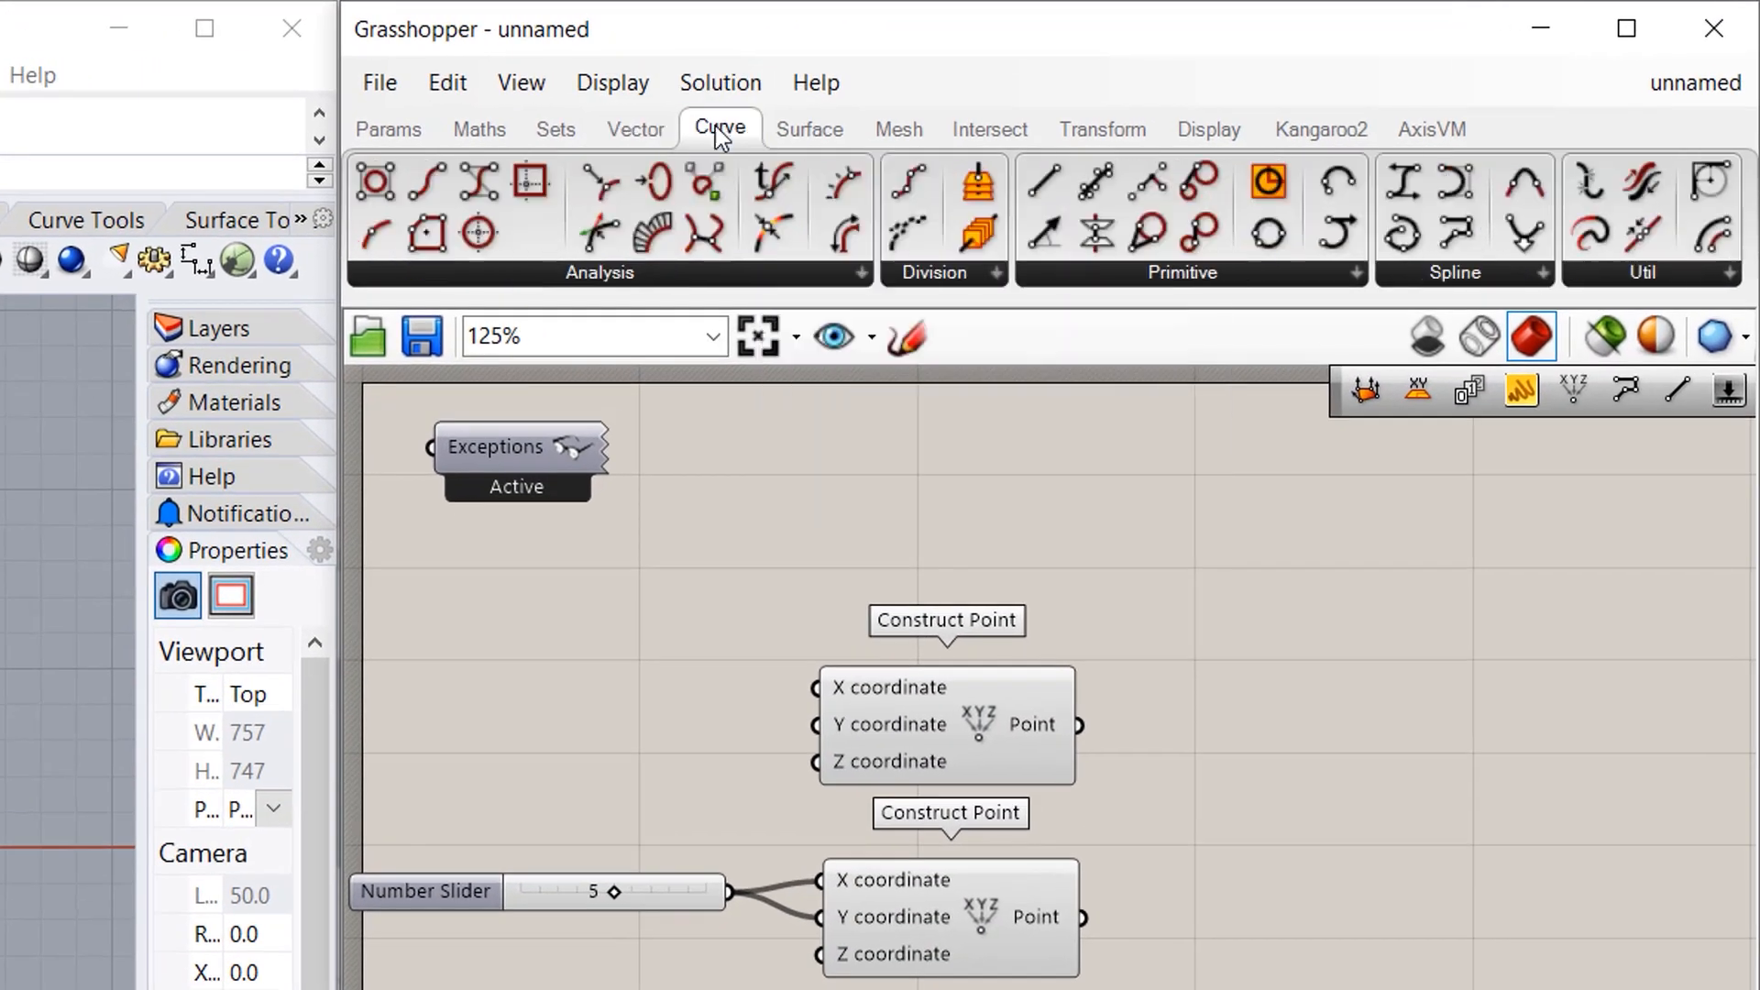
click(1177, 278)
click(1306, 339)
click(1300, 831)
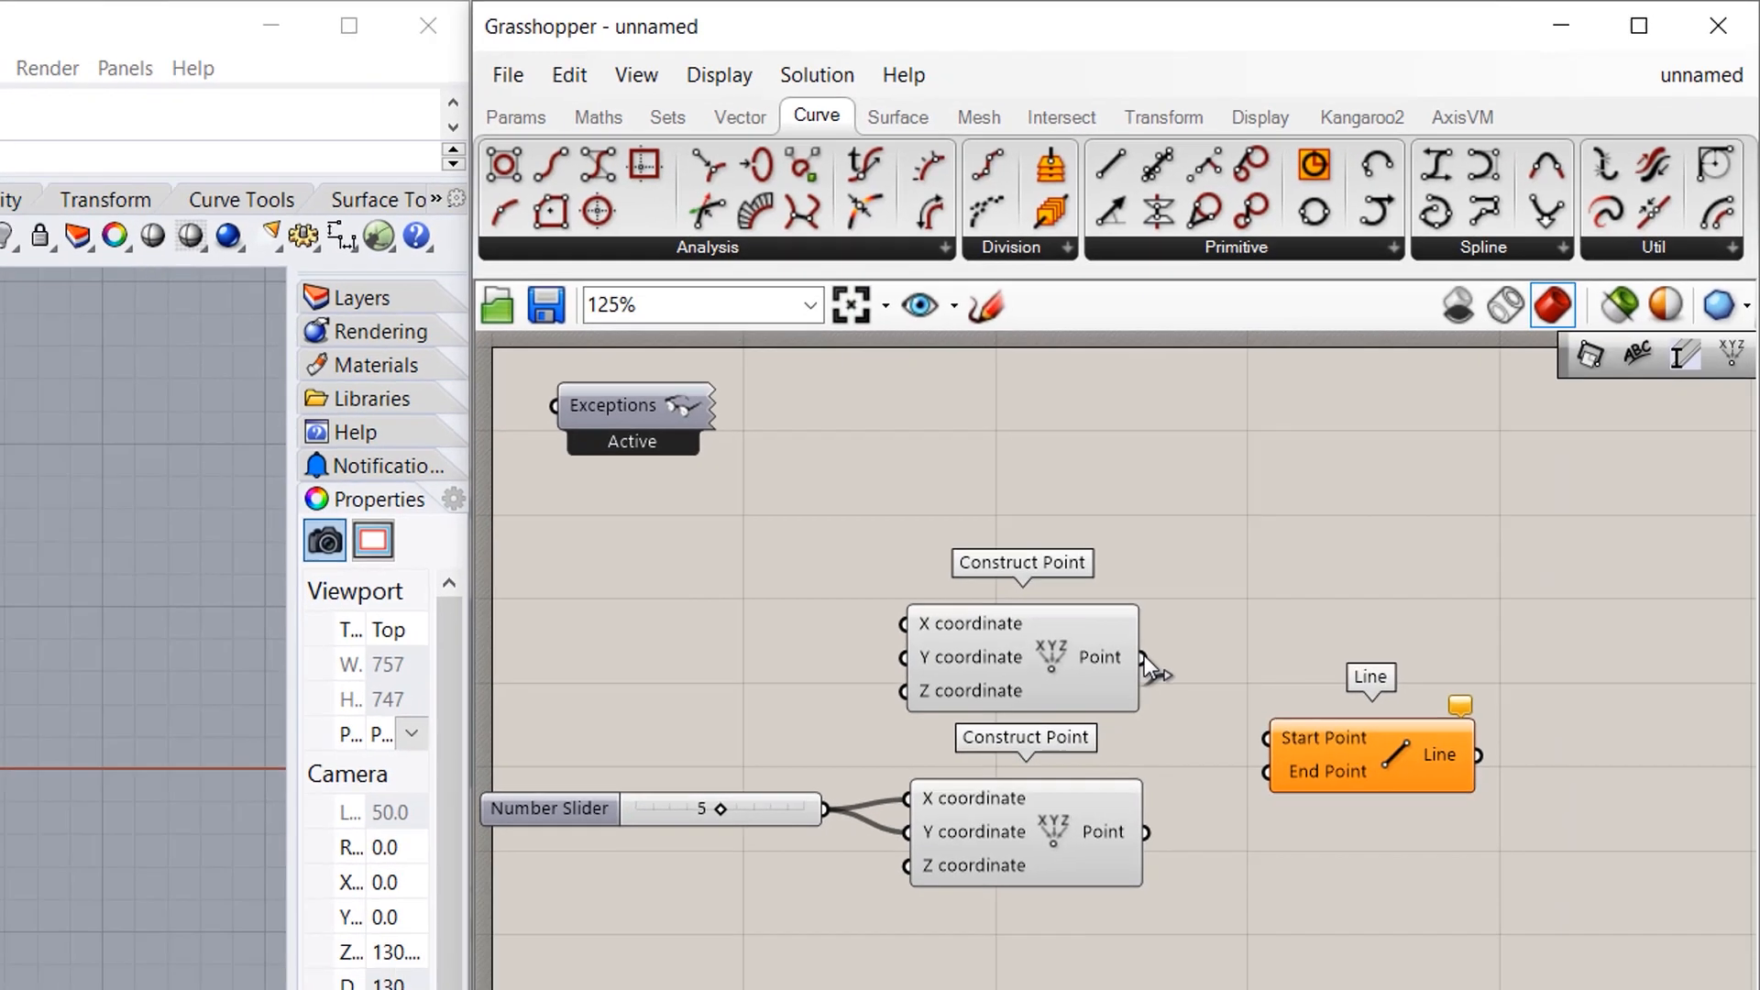
drag(1143, 657, 1266, 738)
drag(1146, 831, 1266, 771)
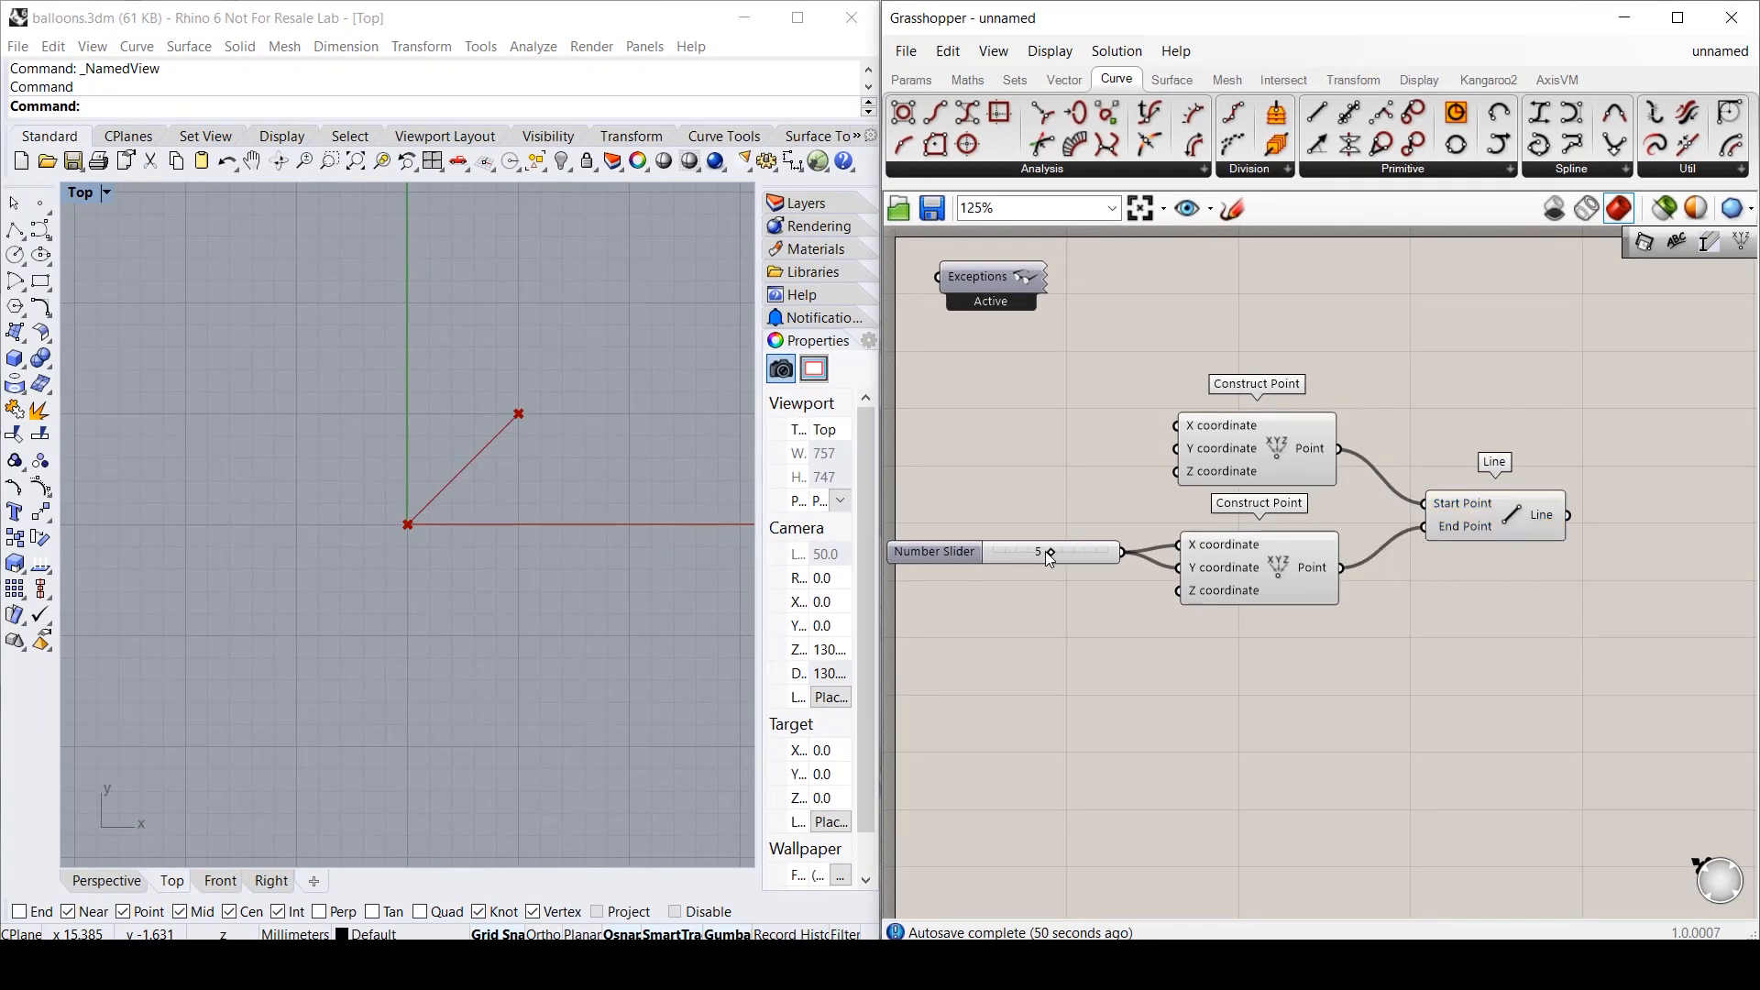
drag(1105, 554, 1041, 553)
drag(1637, 371, 894, 642)
- Group the slider, points and Line component, nudging the group right
key(ctrl+g)
right_click(1492, 586)
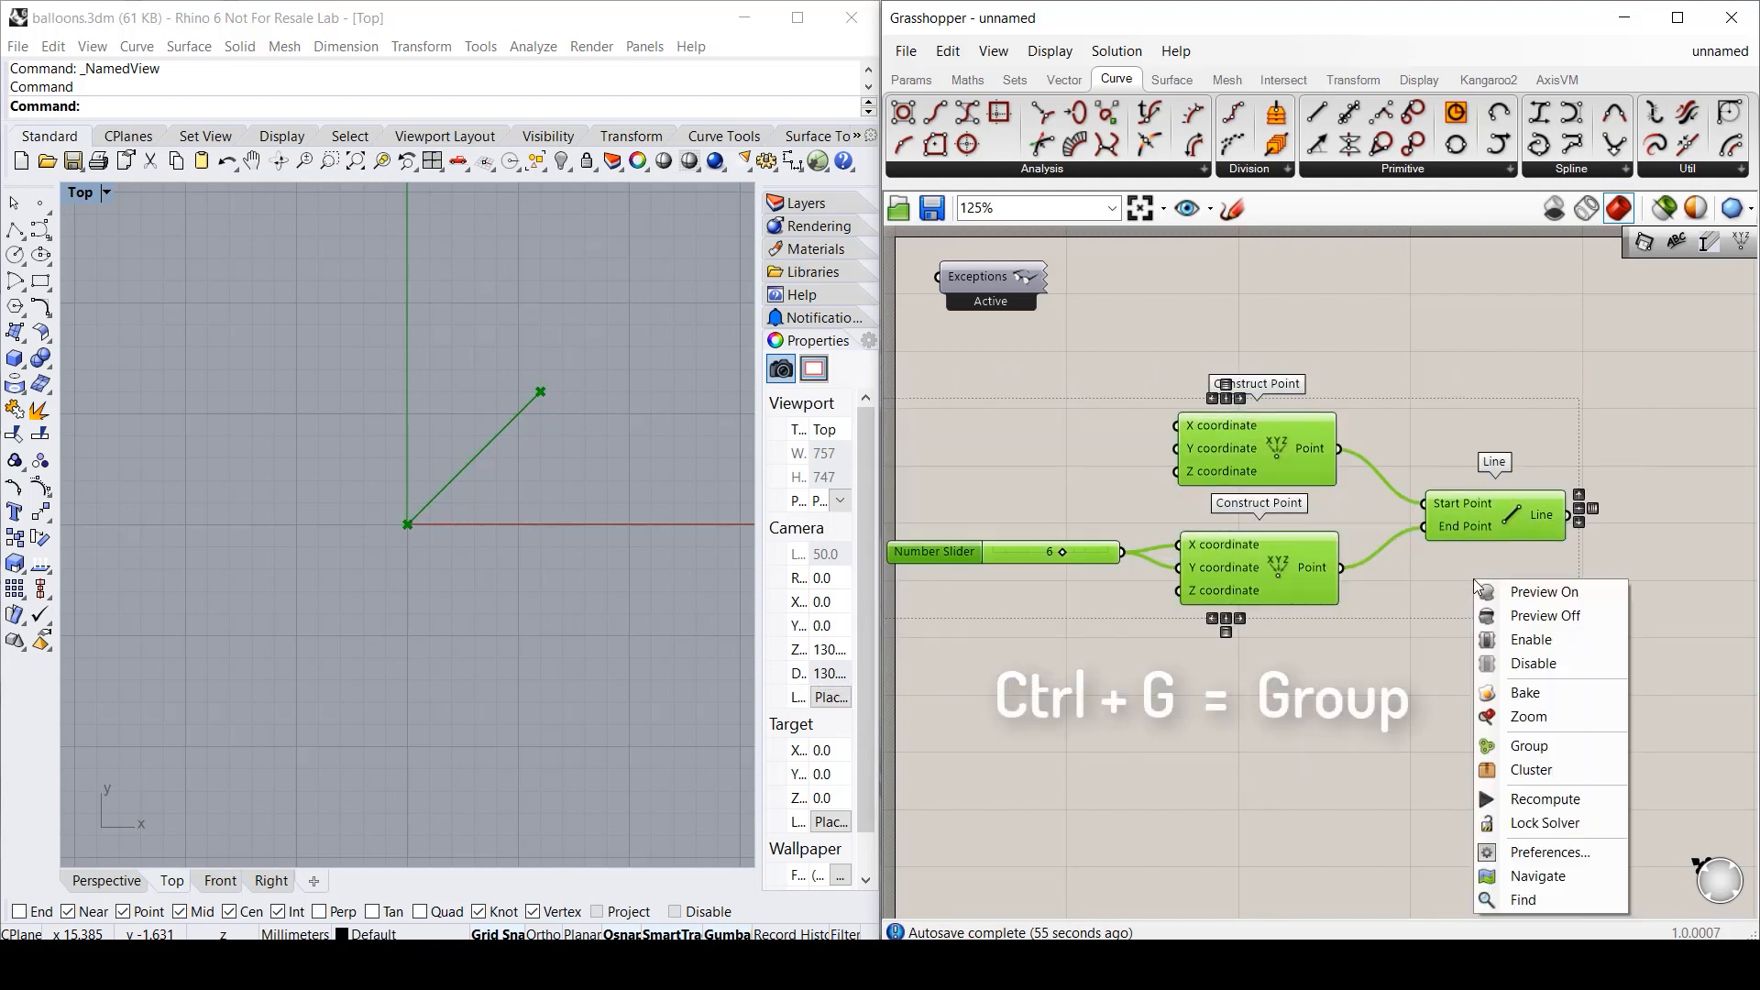
click(1529, 747)
click(1268, 701)
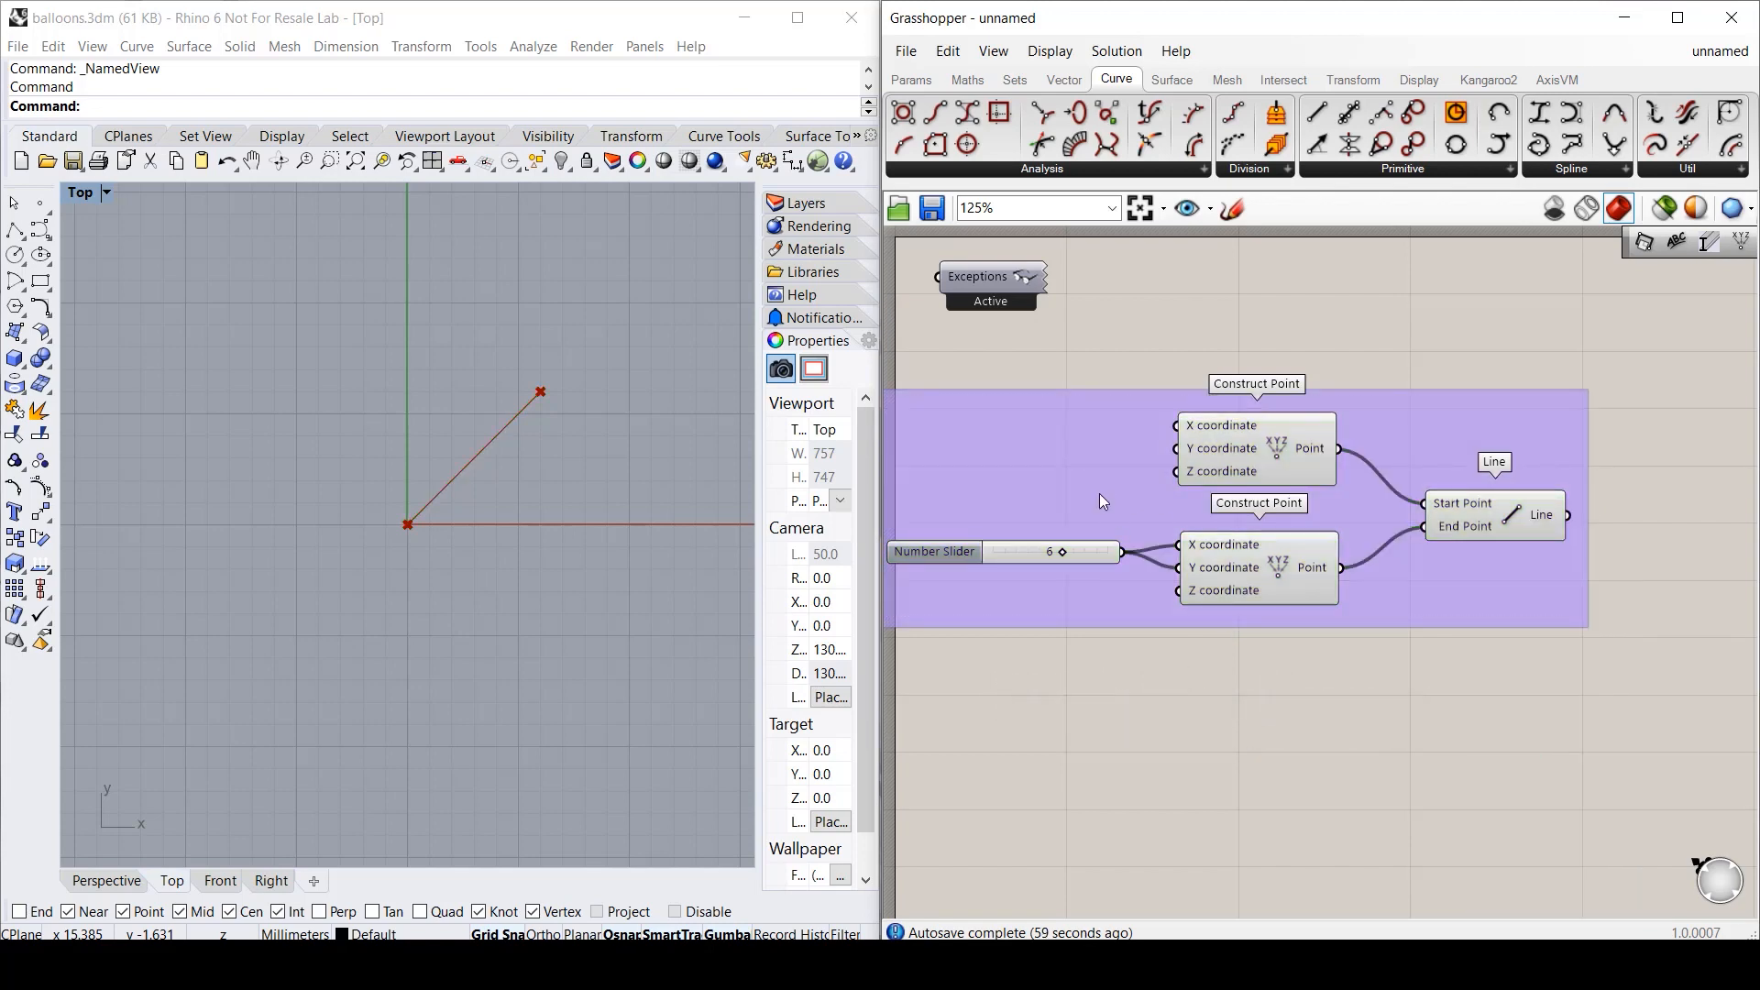
drag(1098, 493, 1156, 466)
click(1229, 707)
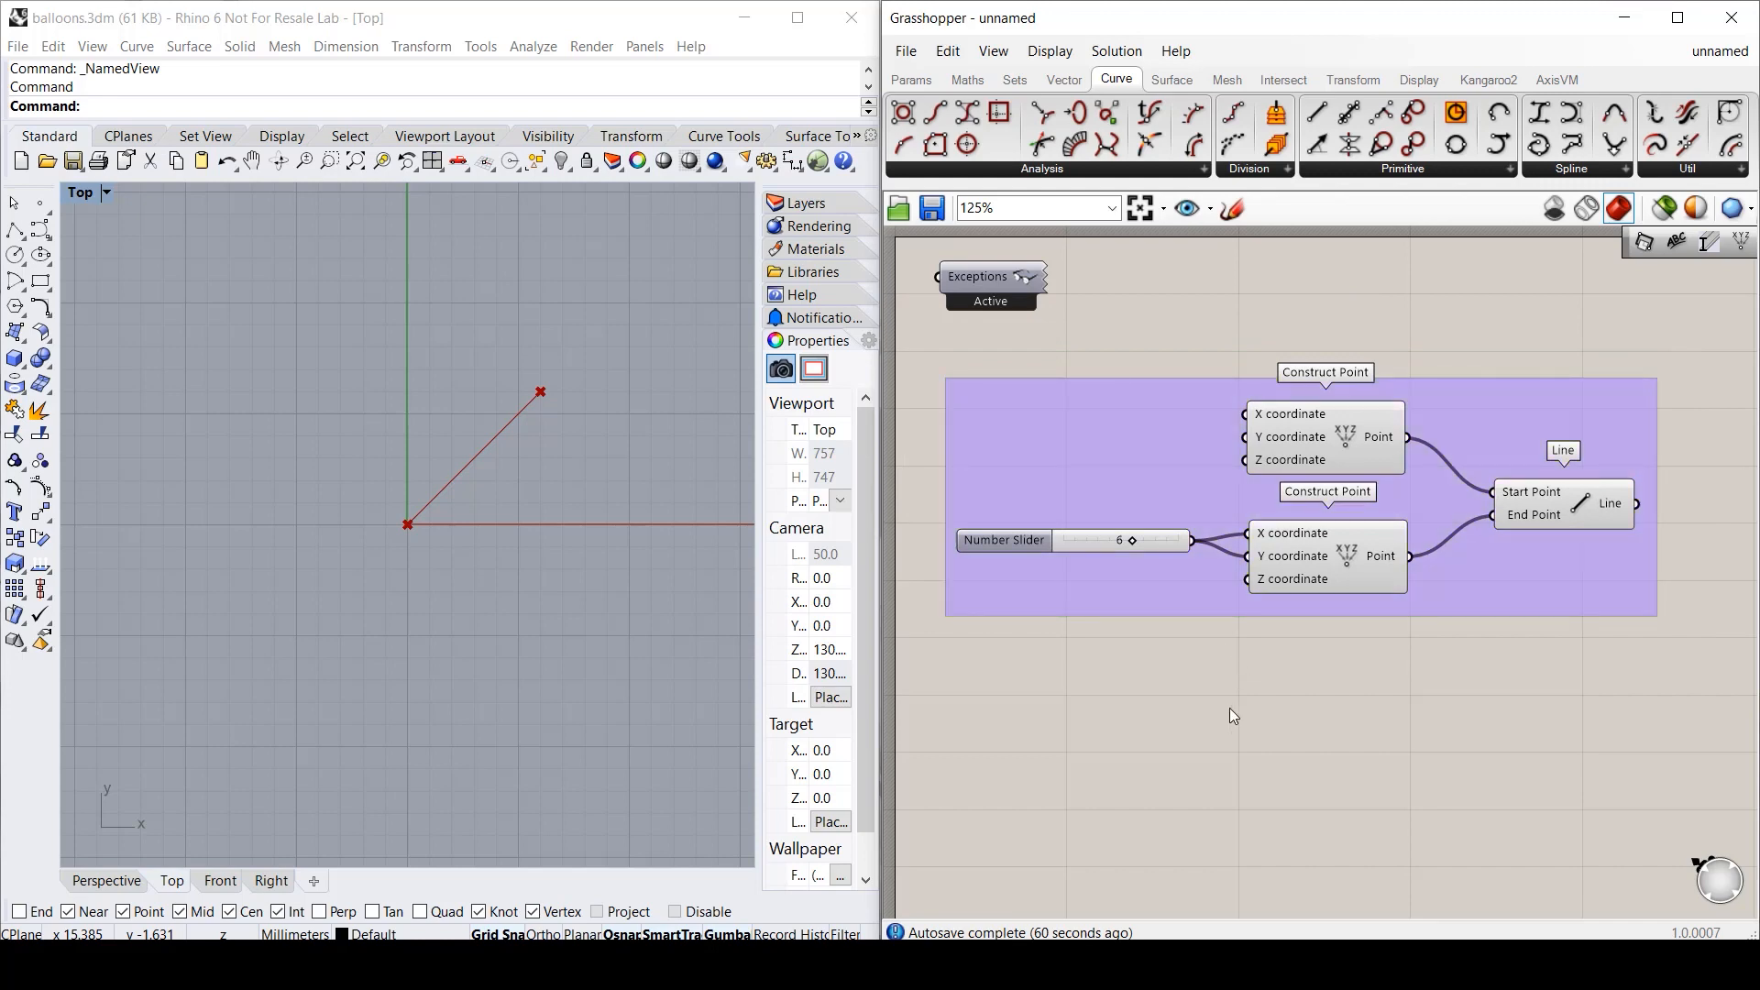
- Add a large Scribble reading 'Line' and add it to the group as its title
double_click(1167, 702)
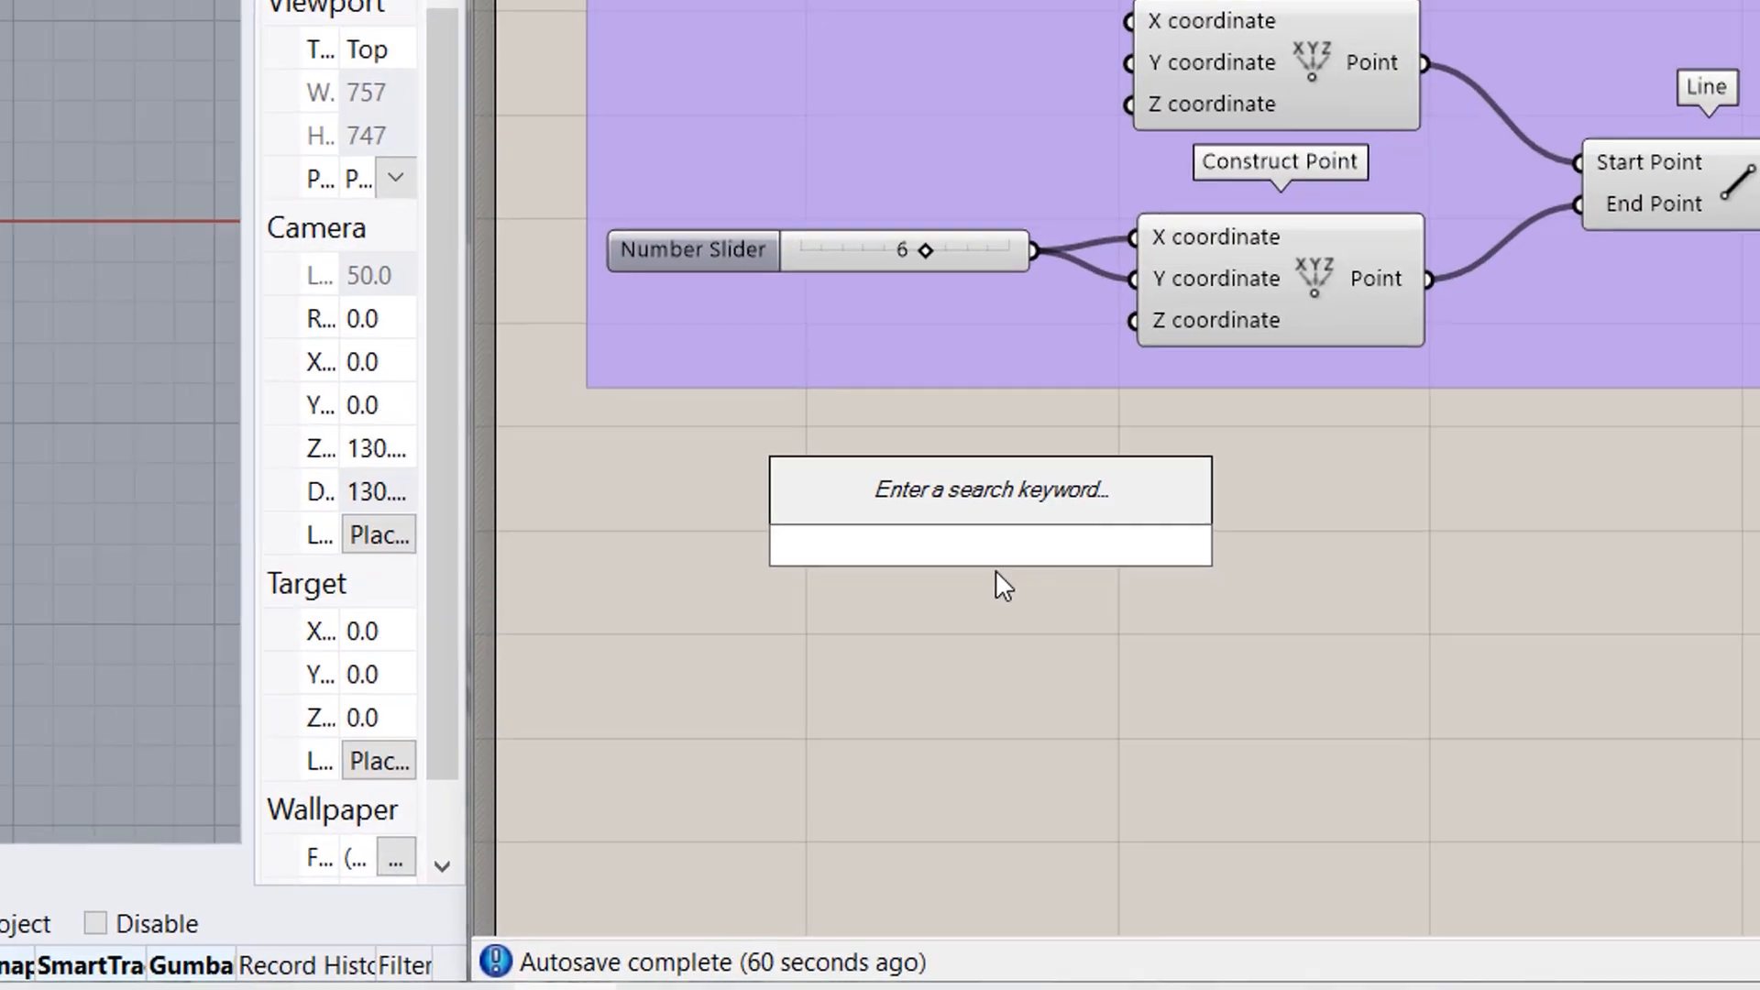
text(scri)
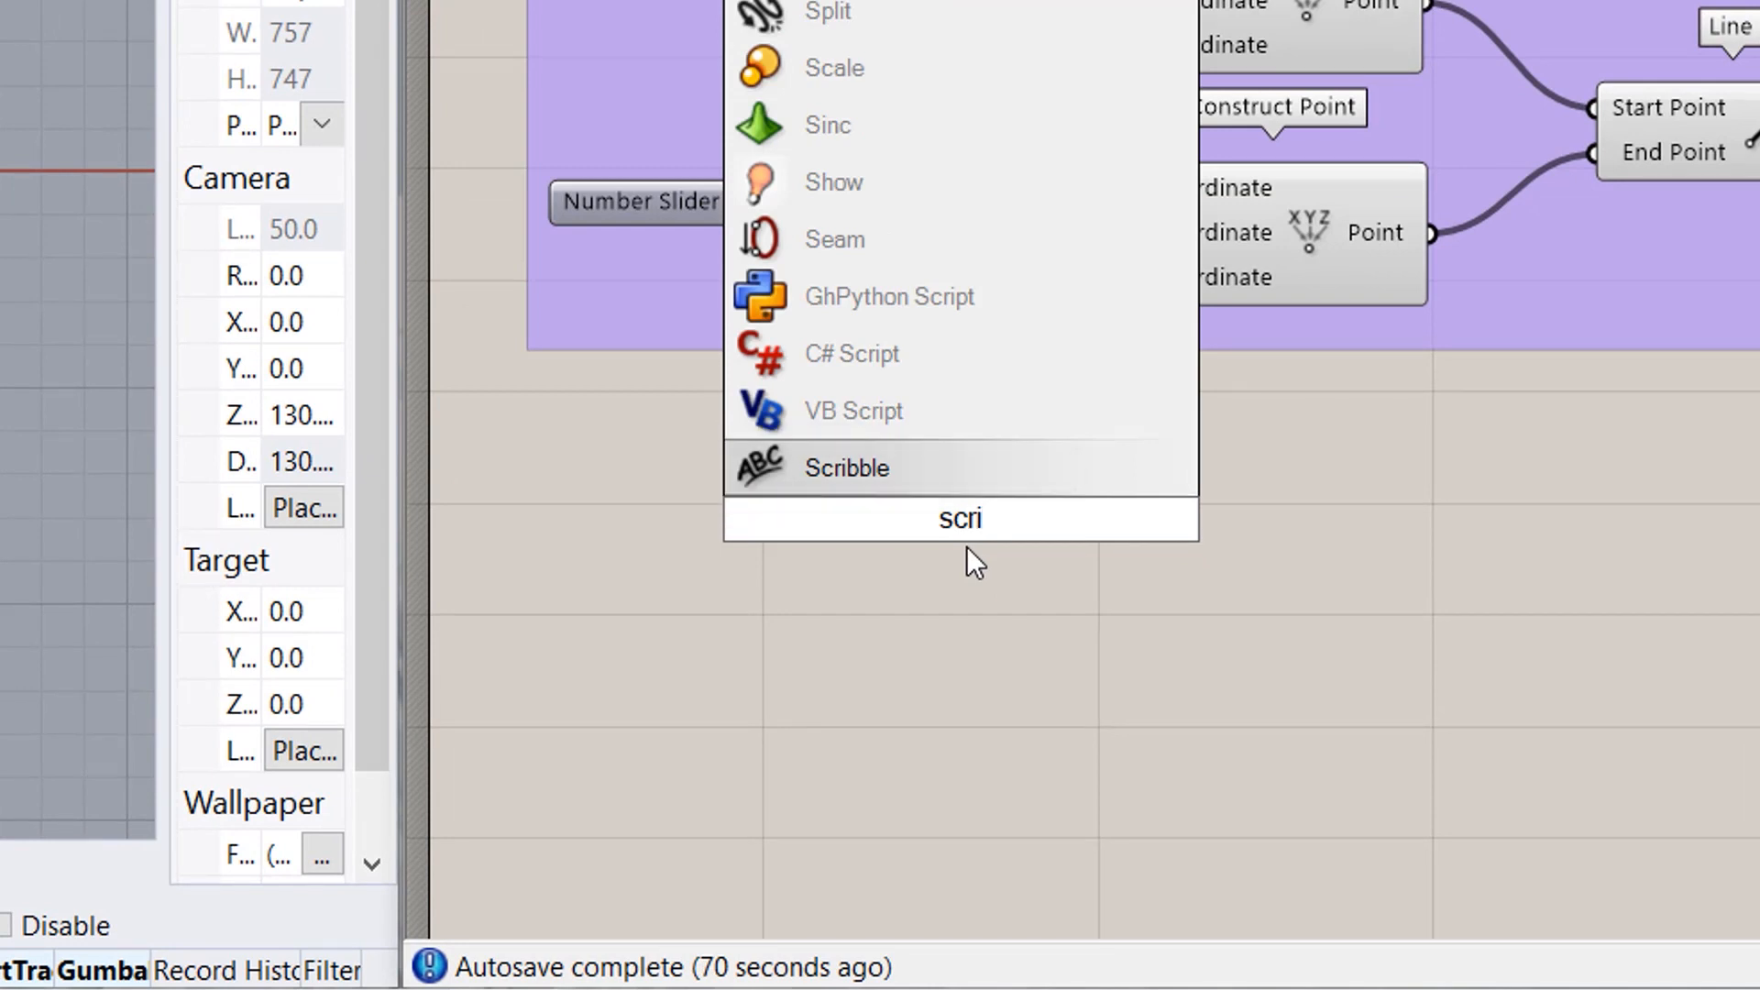
key(Return)
ctrl+alt+click(975, 534)
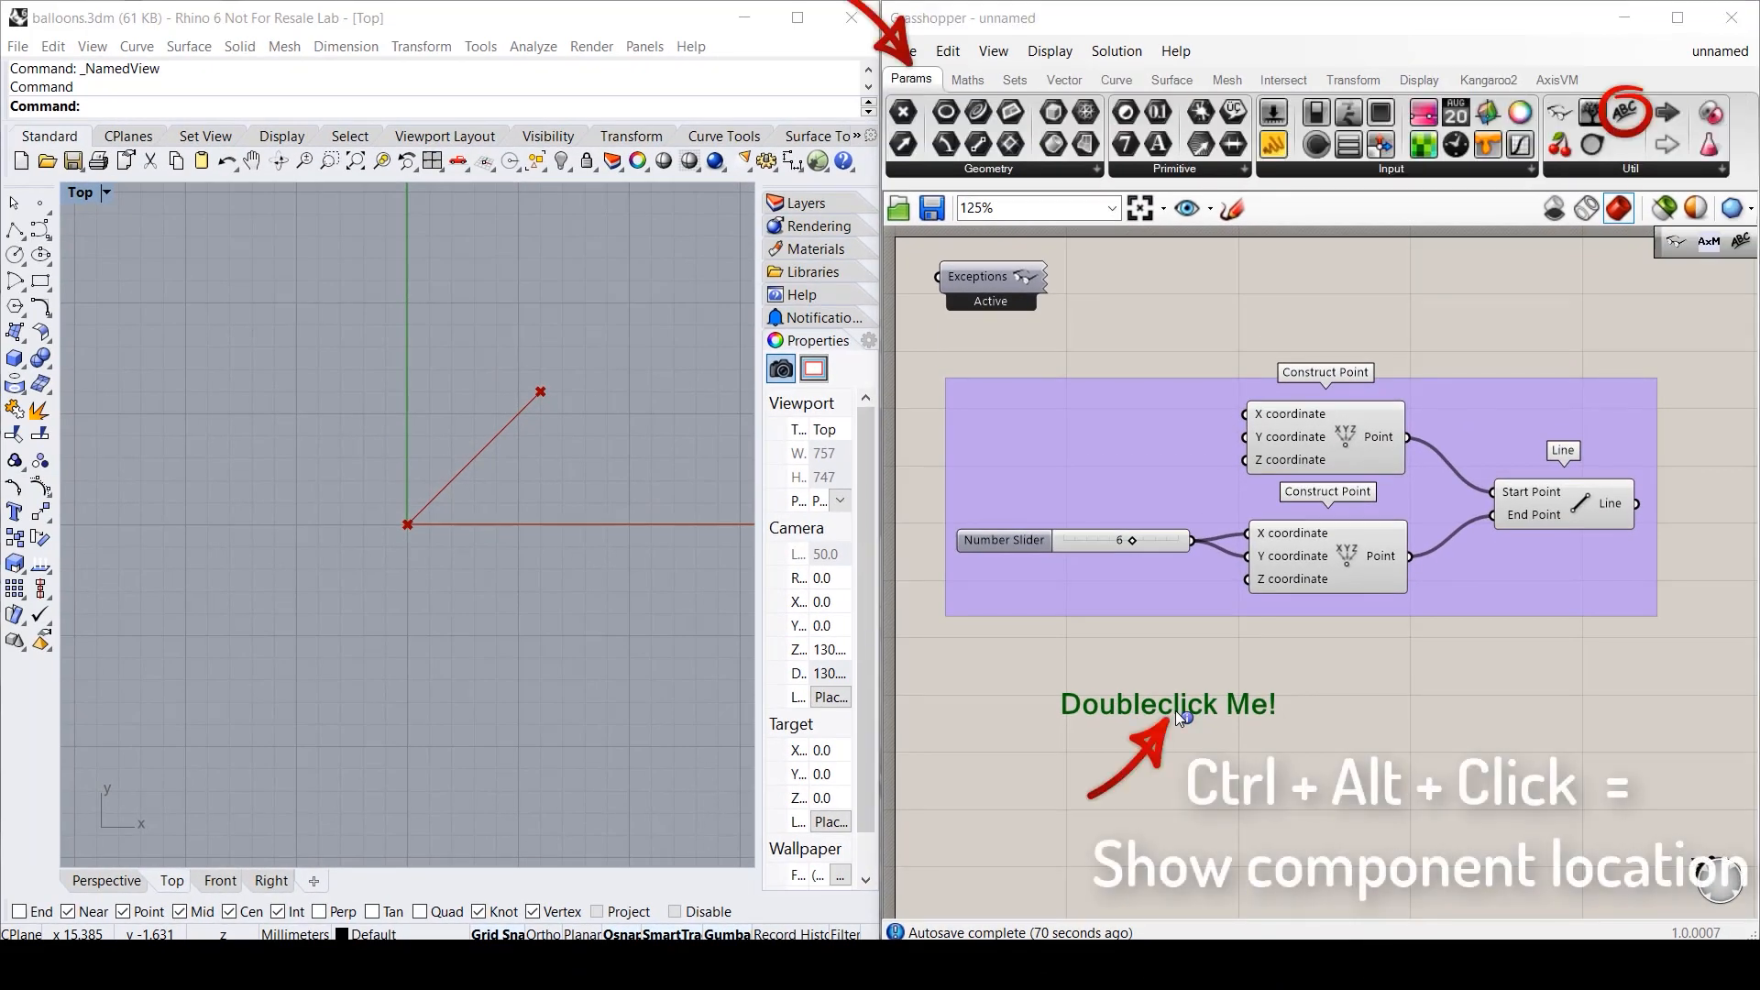
double_click(1175, 711)
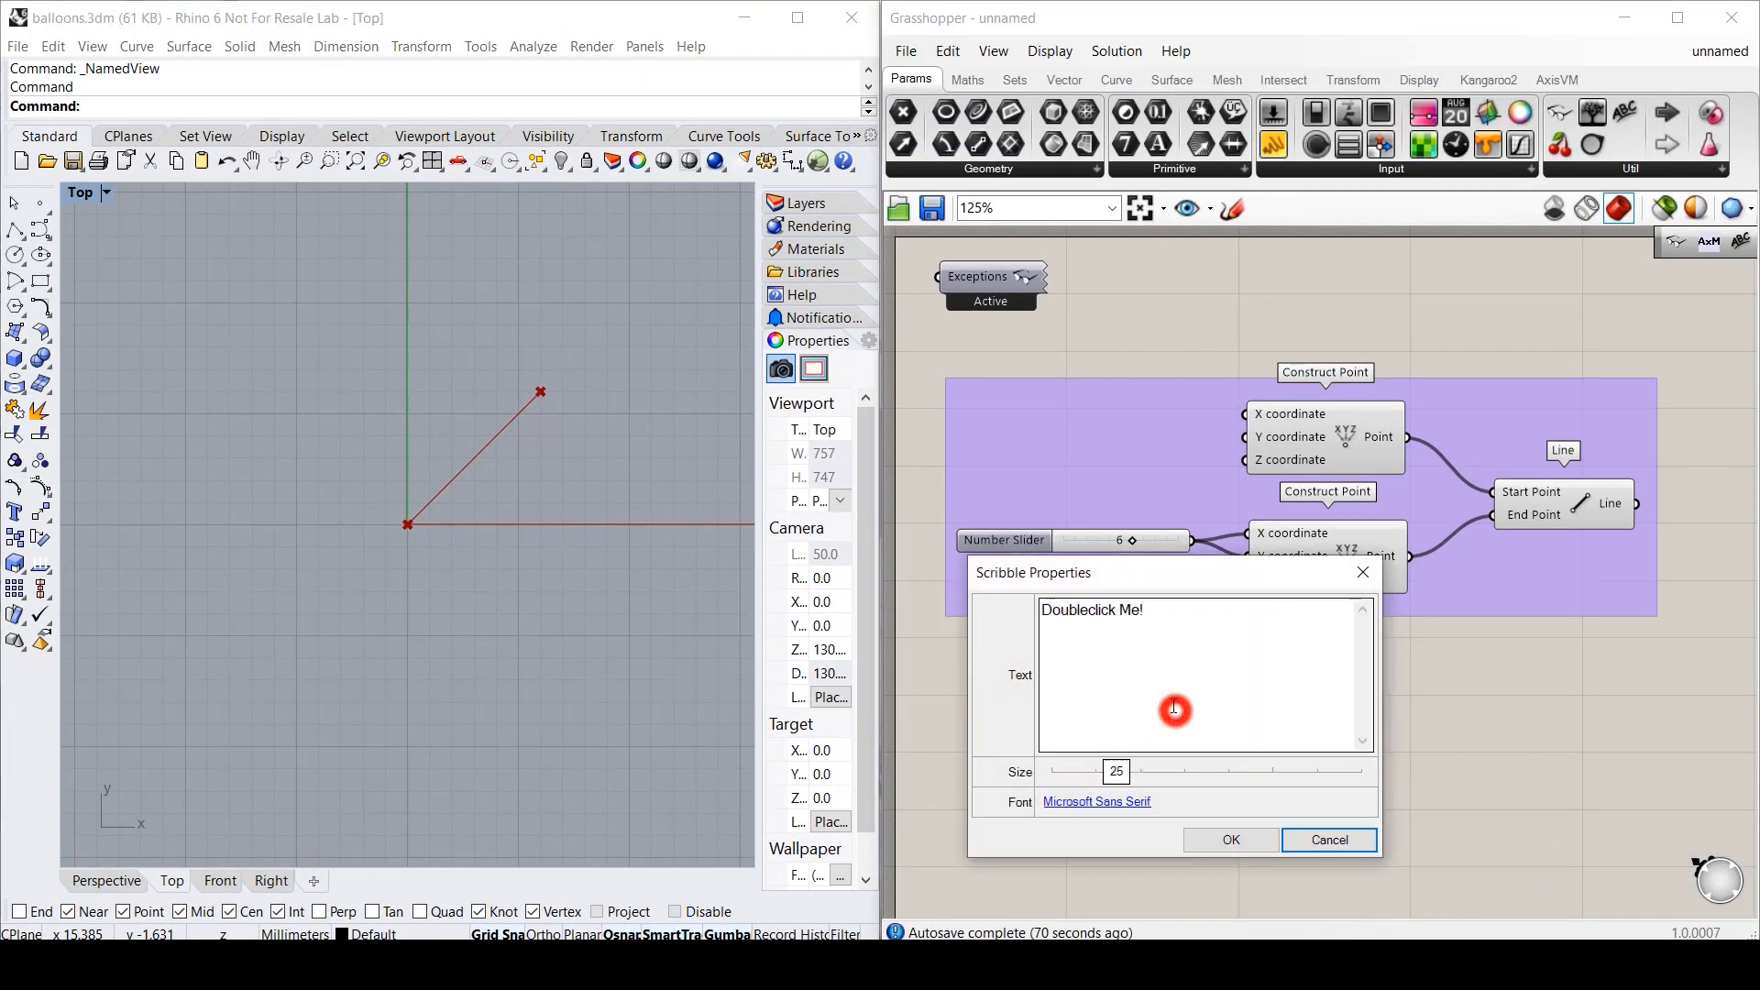
key(ctrl+a)
text(Line)
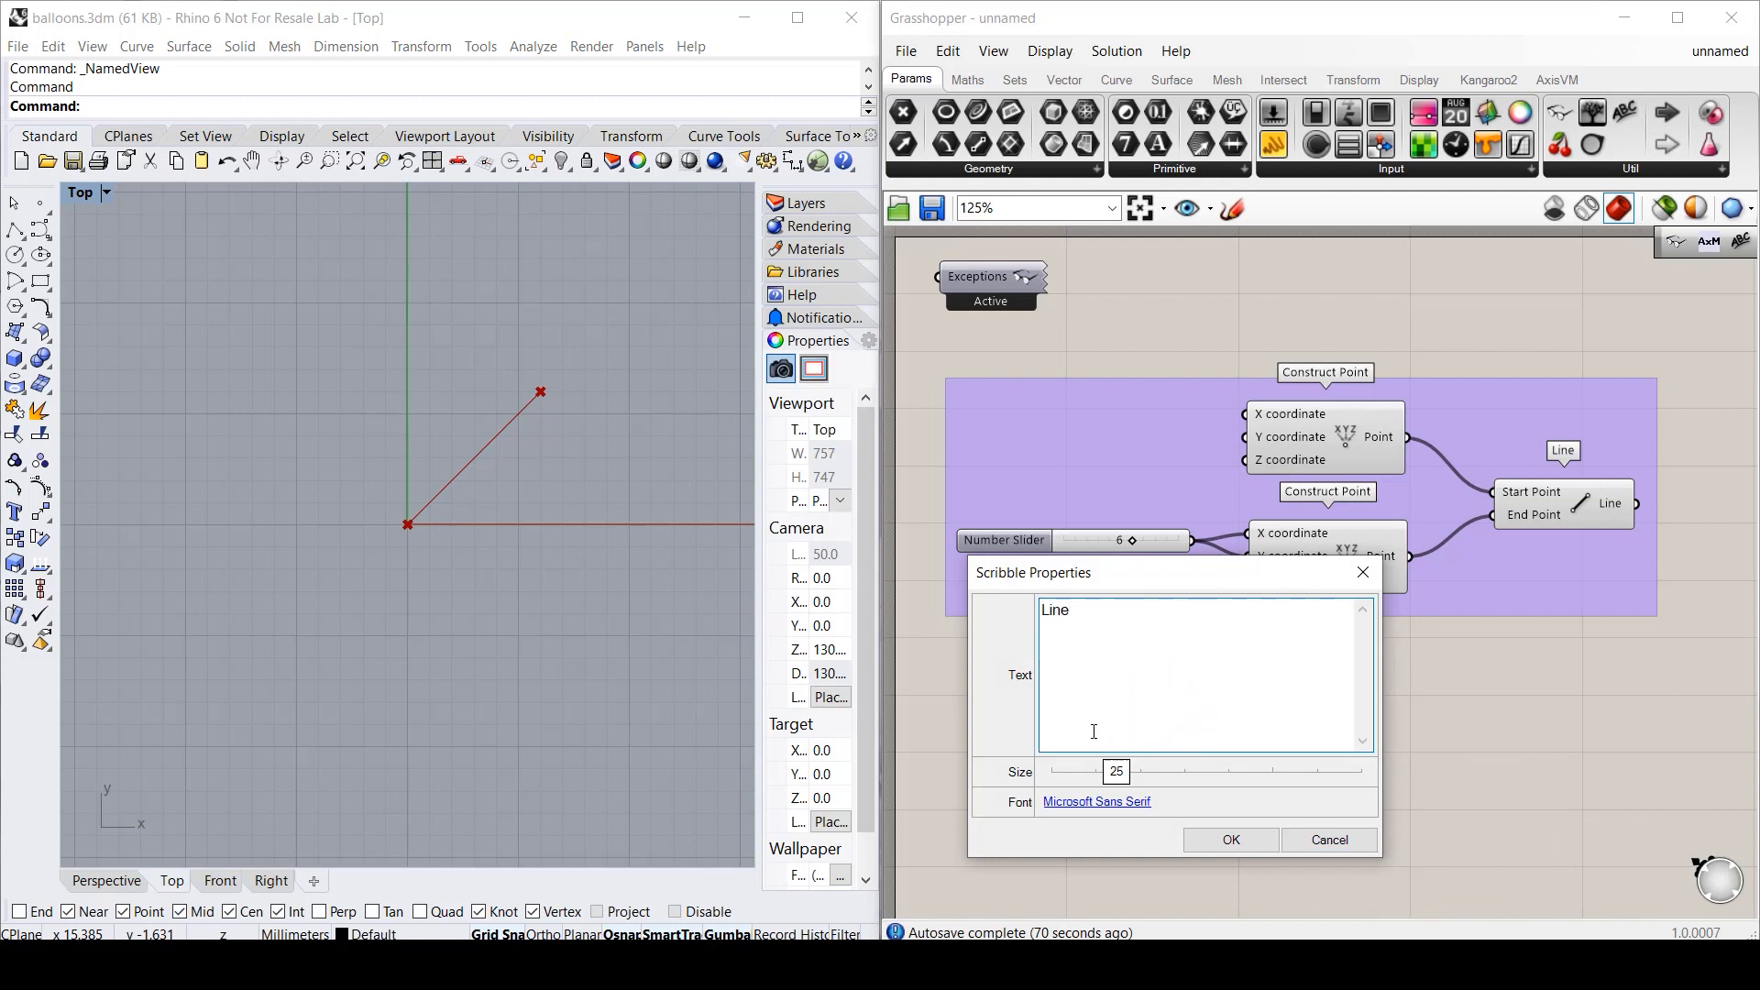
drag(1116, 770, 1182, 771)
click(1256, 838)
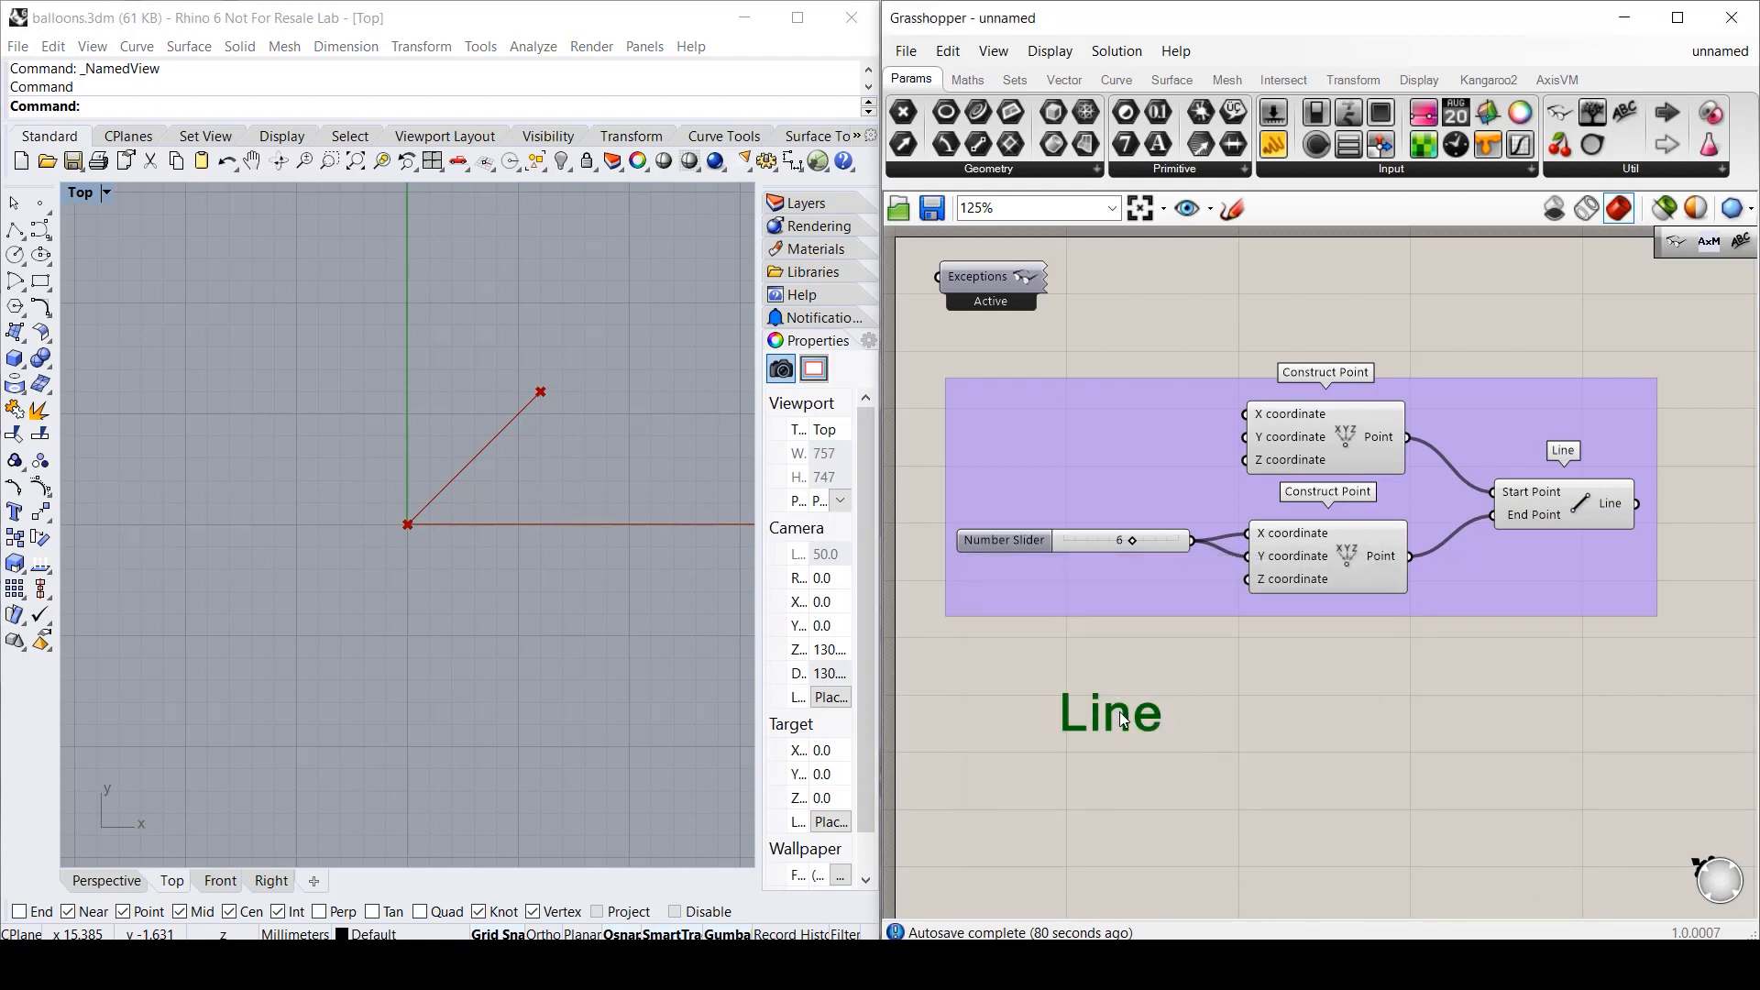
mouse_move(1124, 719)
mouse_down()
mouse_move(1155, 420)
mouse_move(1348, 324)
mouse_up()
right_click(1120, 454)
click(1182, 621)
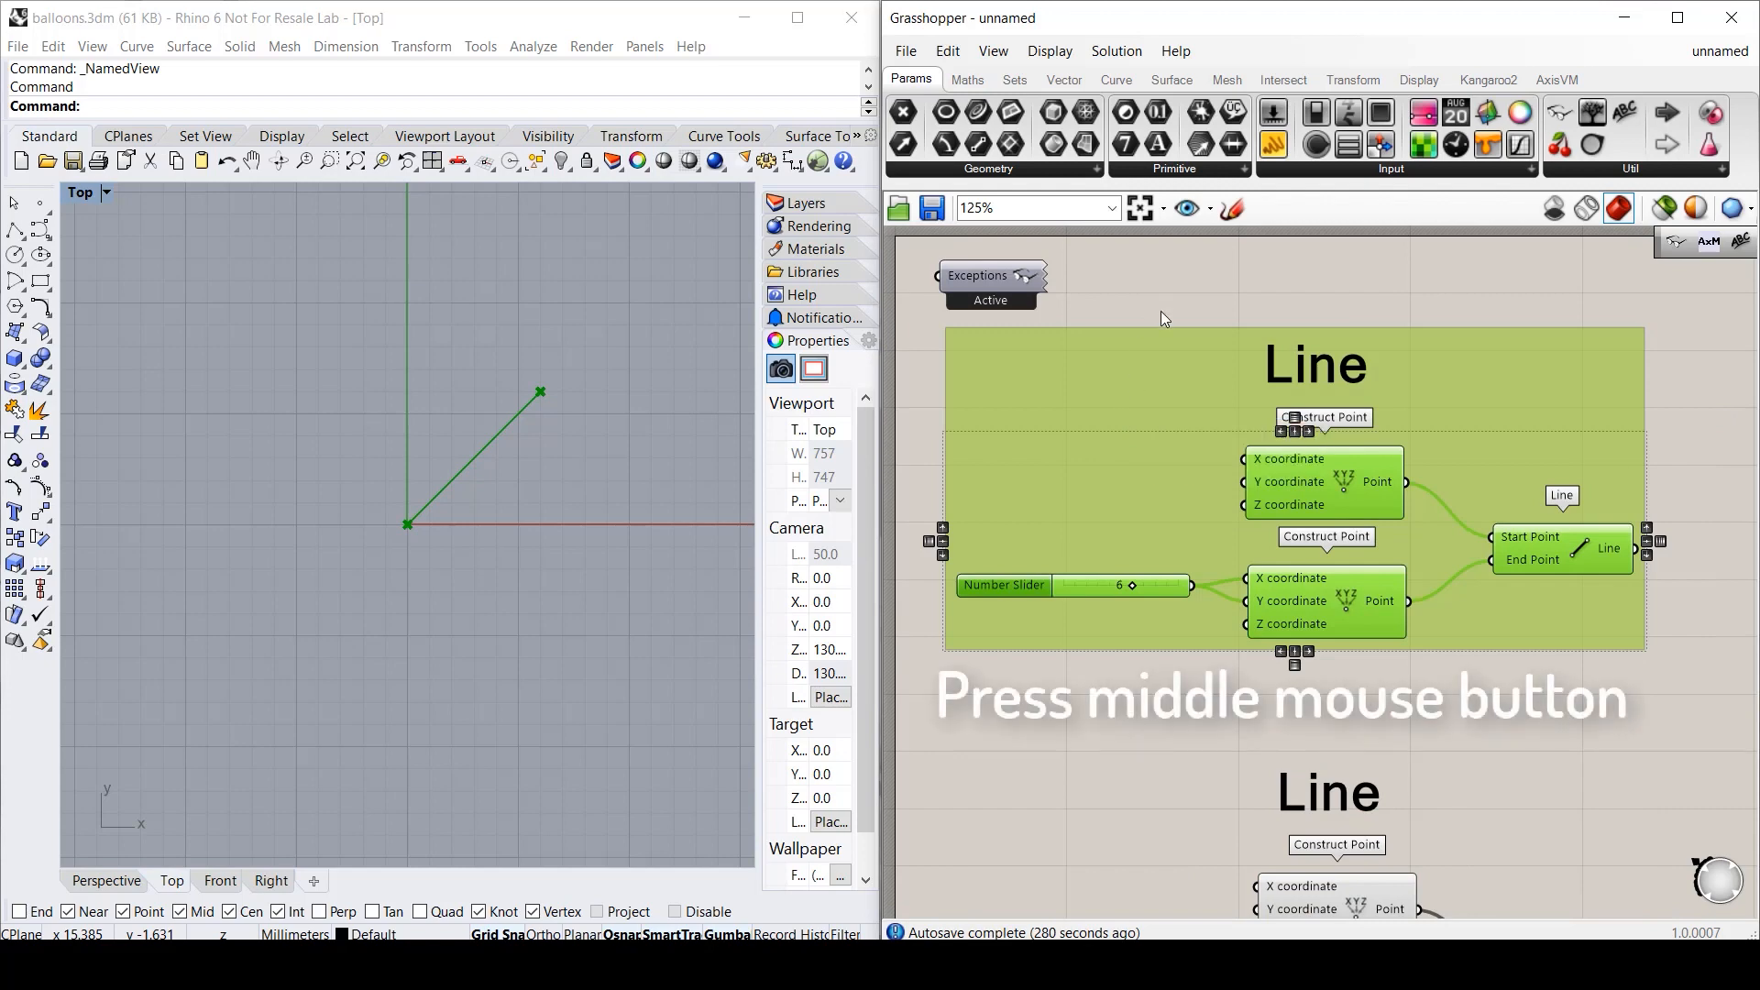
- Disable the selected Line group components from the radial menu so they appear faded
middle_click(1160, 311)
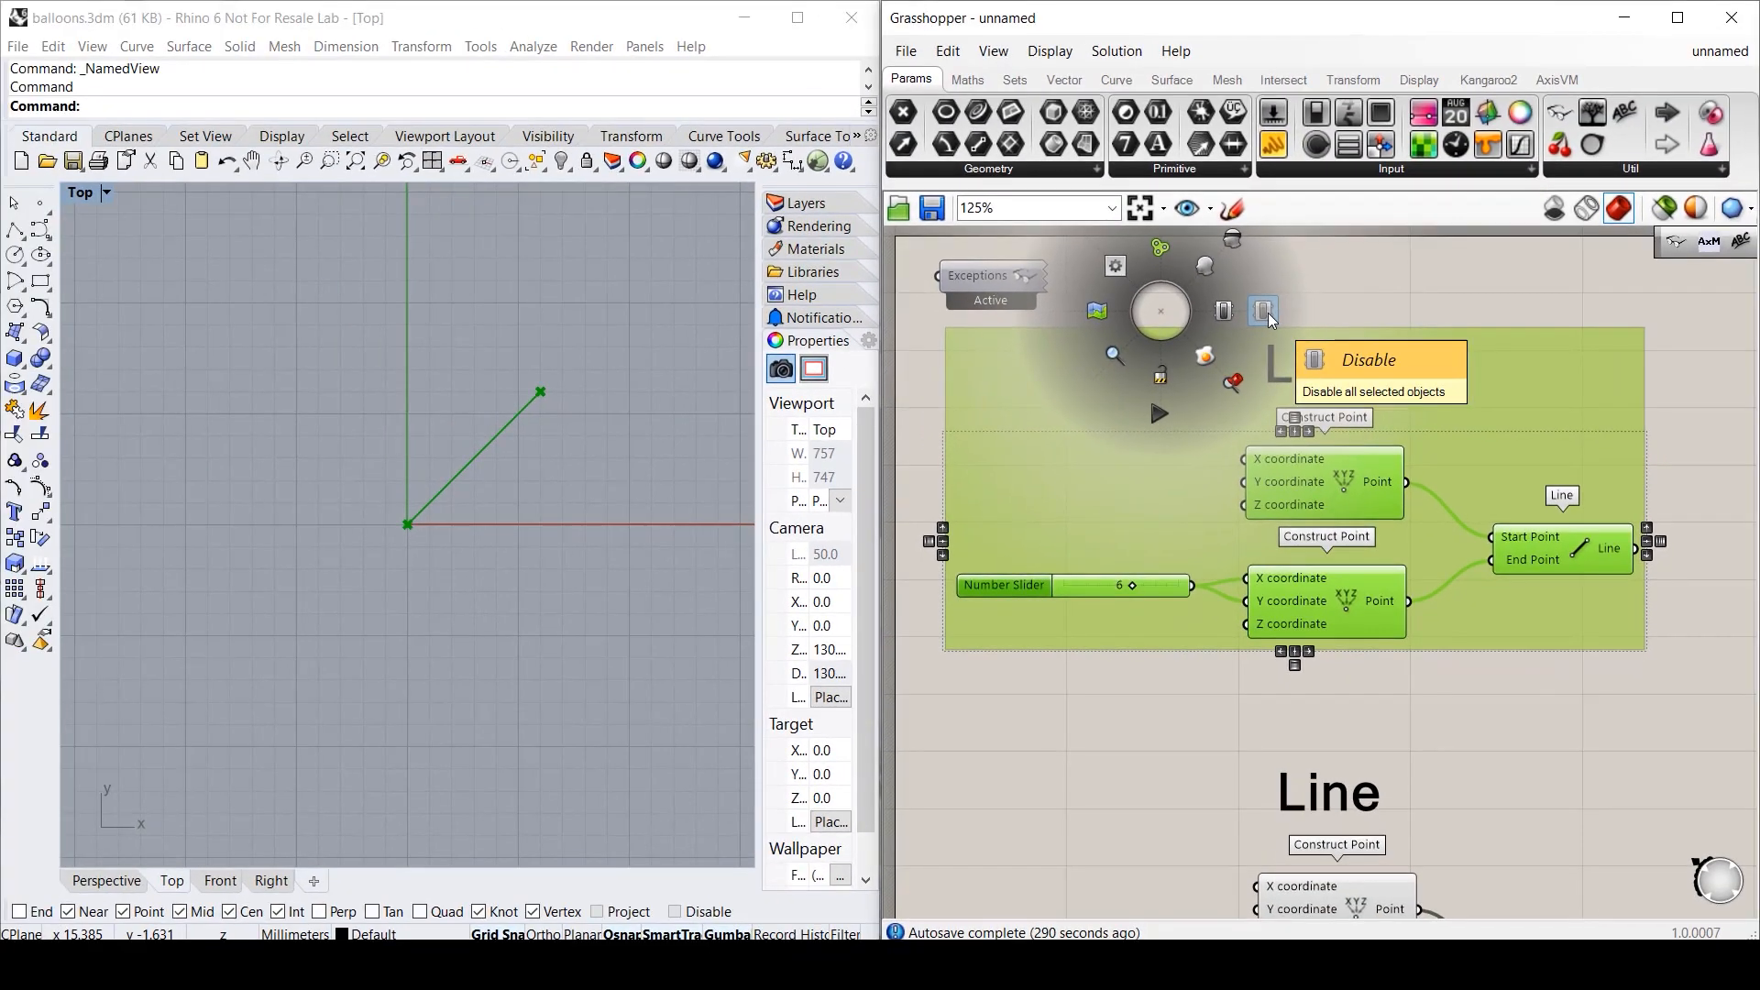
click(791, 248)
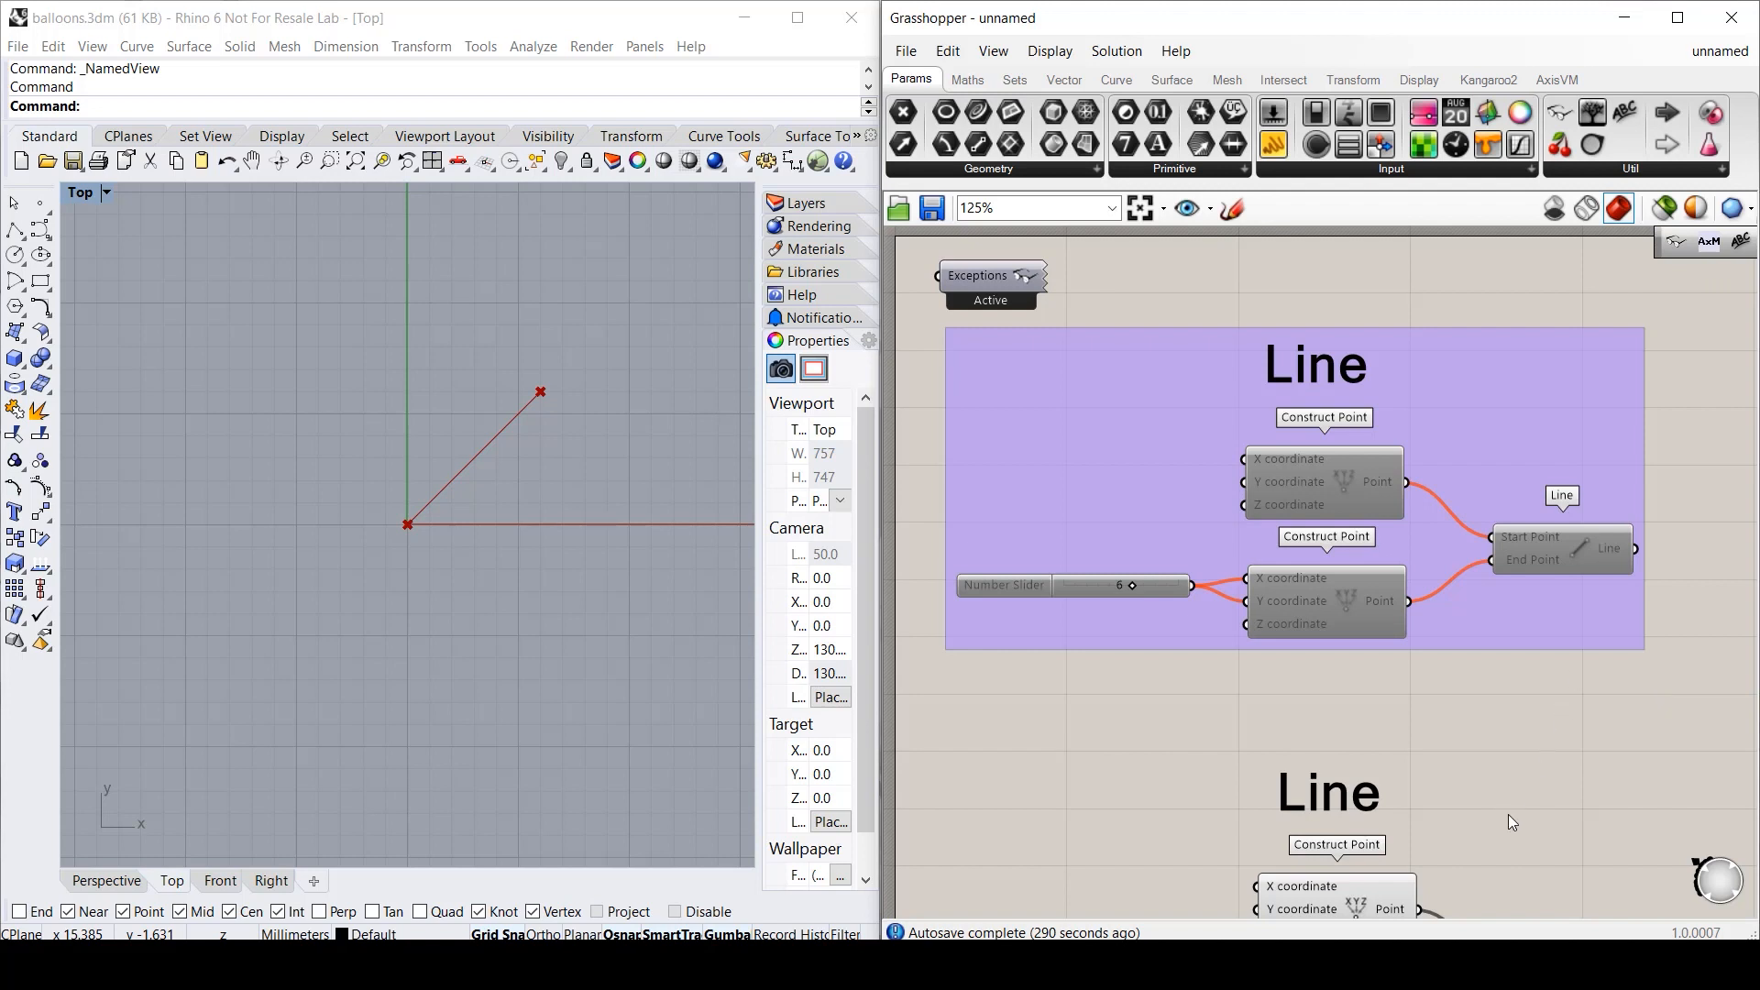
- Retitle the copied definition 'Rectangle' and delete its Line component
right_drag(1509, 822, 1493, 454)
double_click(1310, 424)
text(Recta)
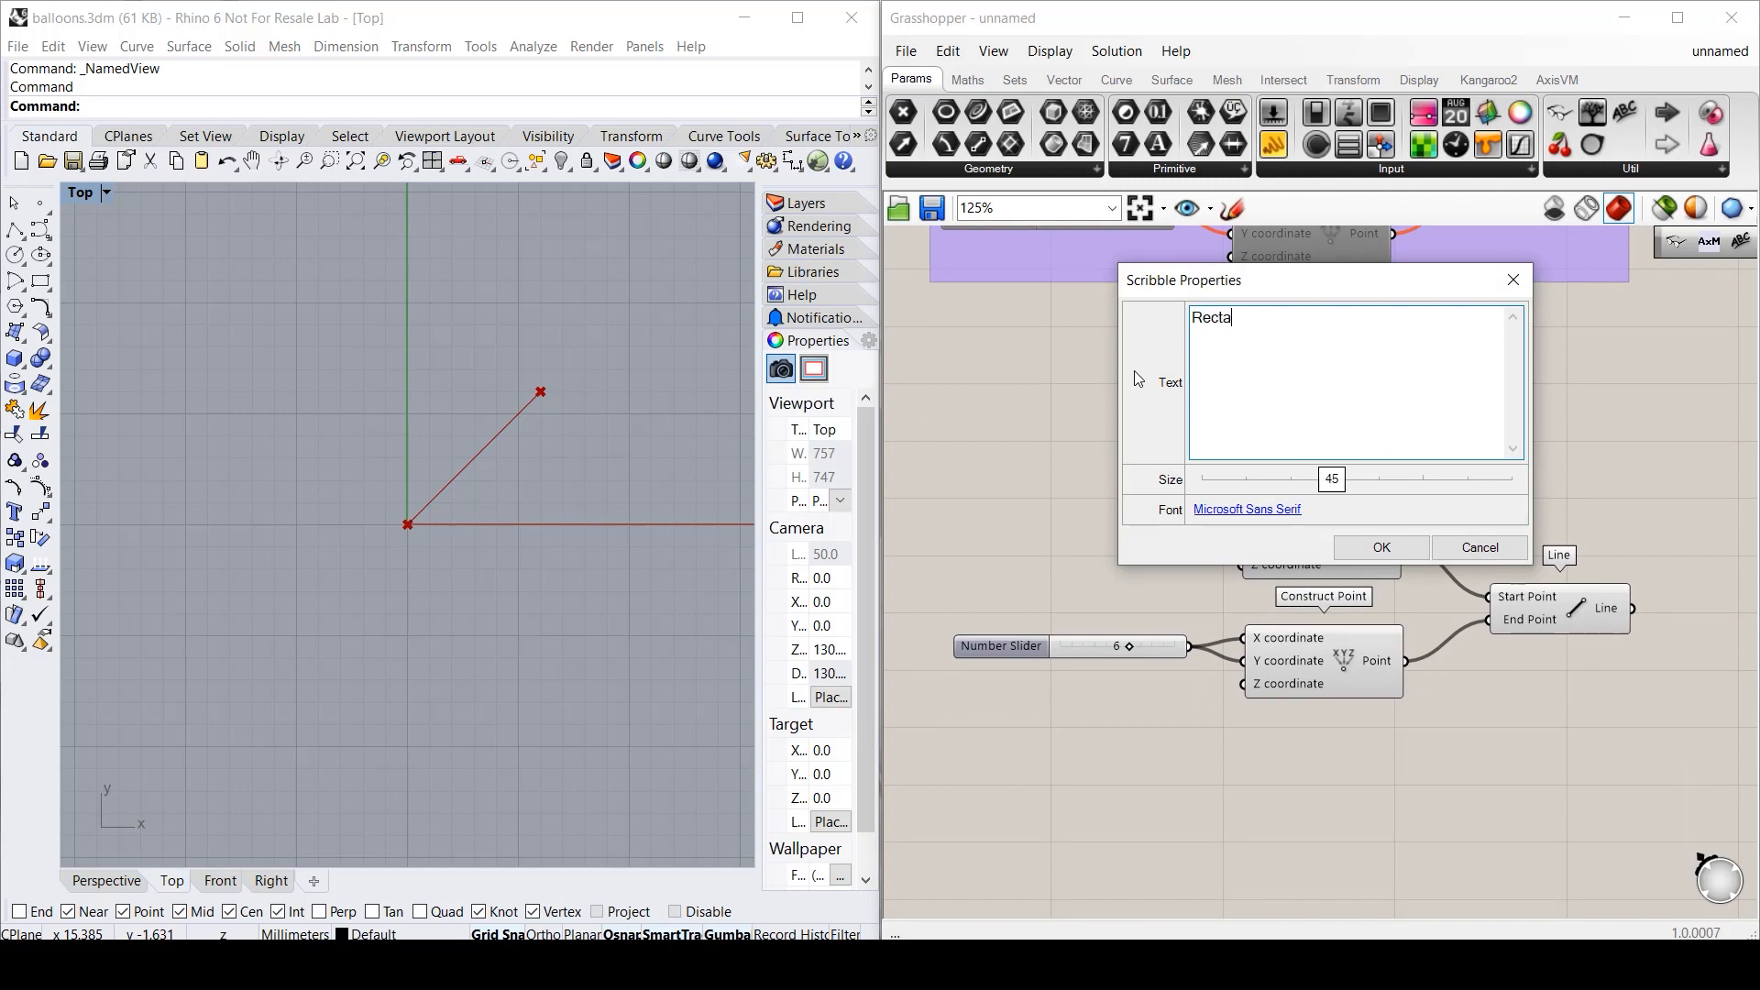
text(ngle)
click(1381, 547)
click(1548, 619)
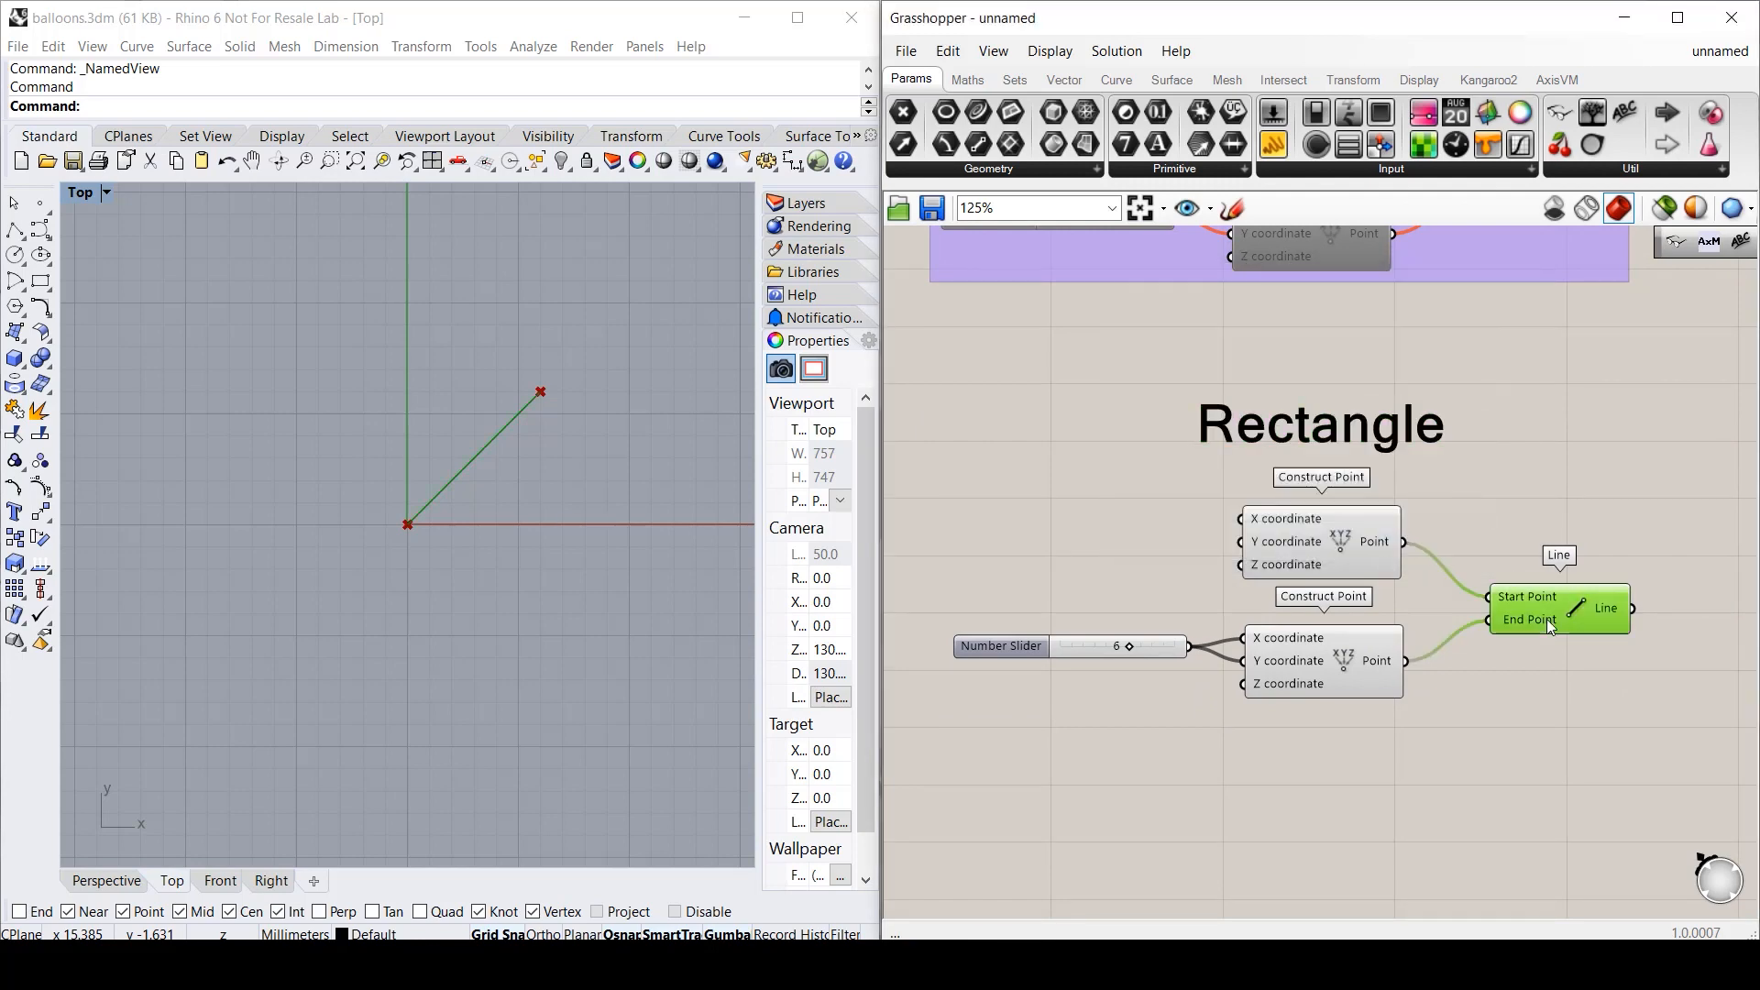
key(Delete)
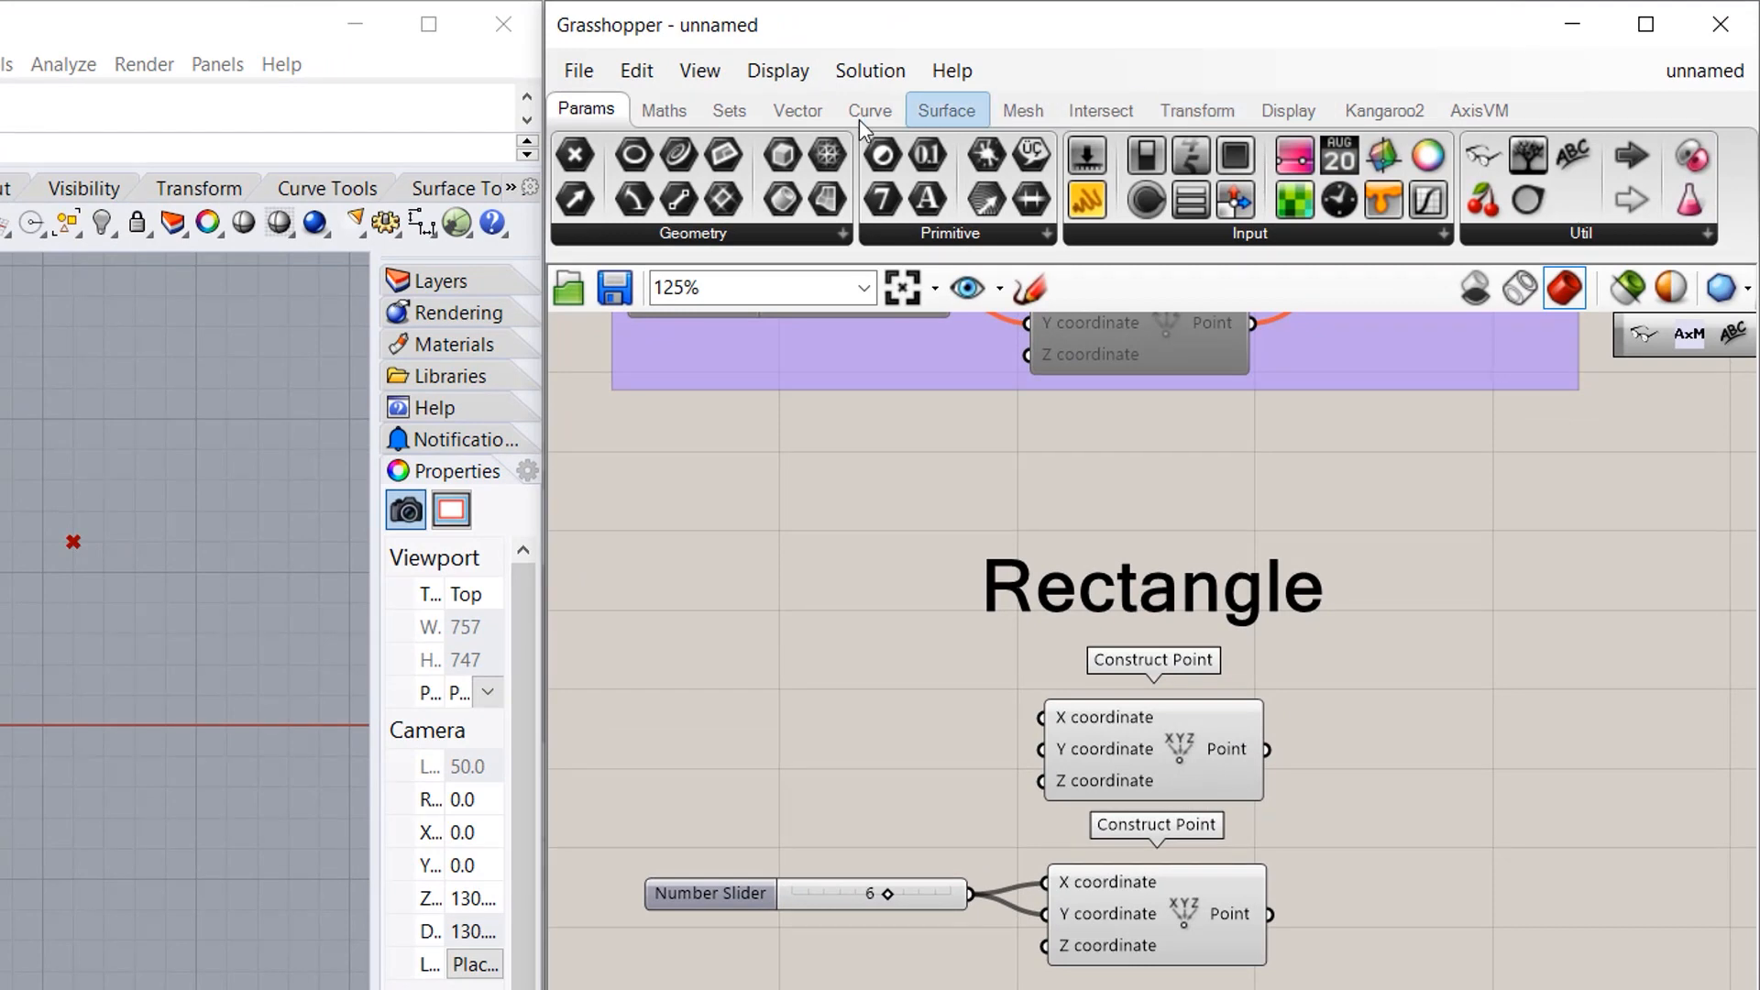
- Add a Curve > Primitive > Rectangle 2Pt component to the right of the points
click(861, 115)
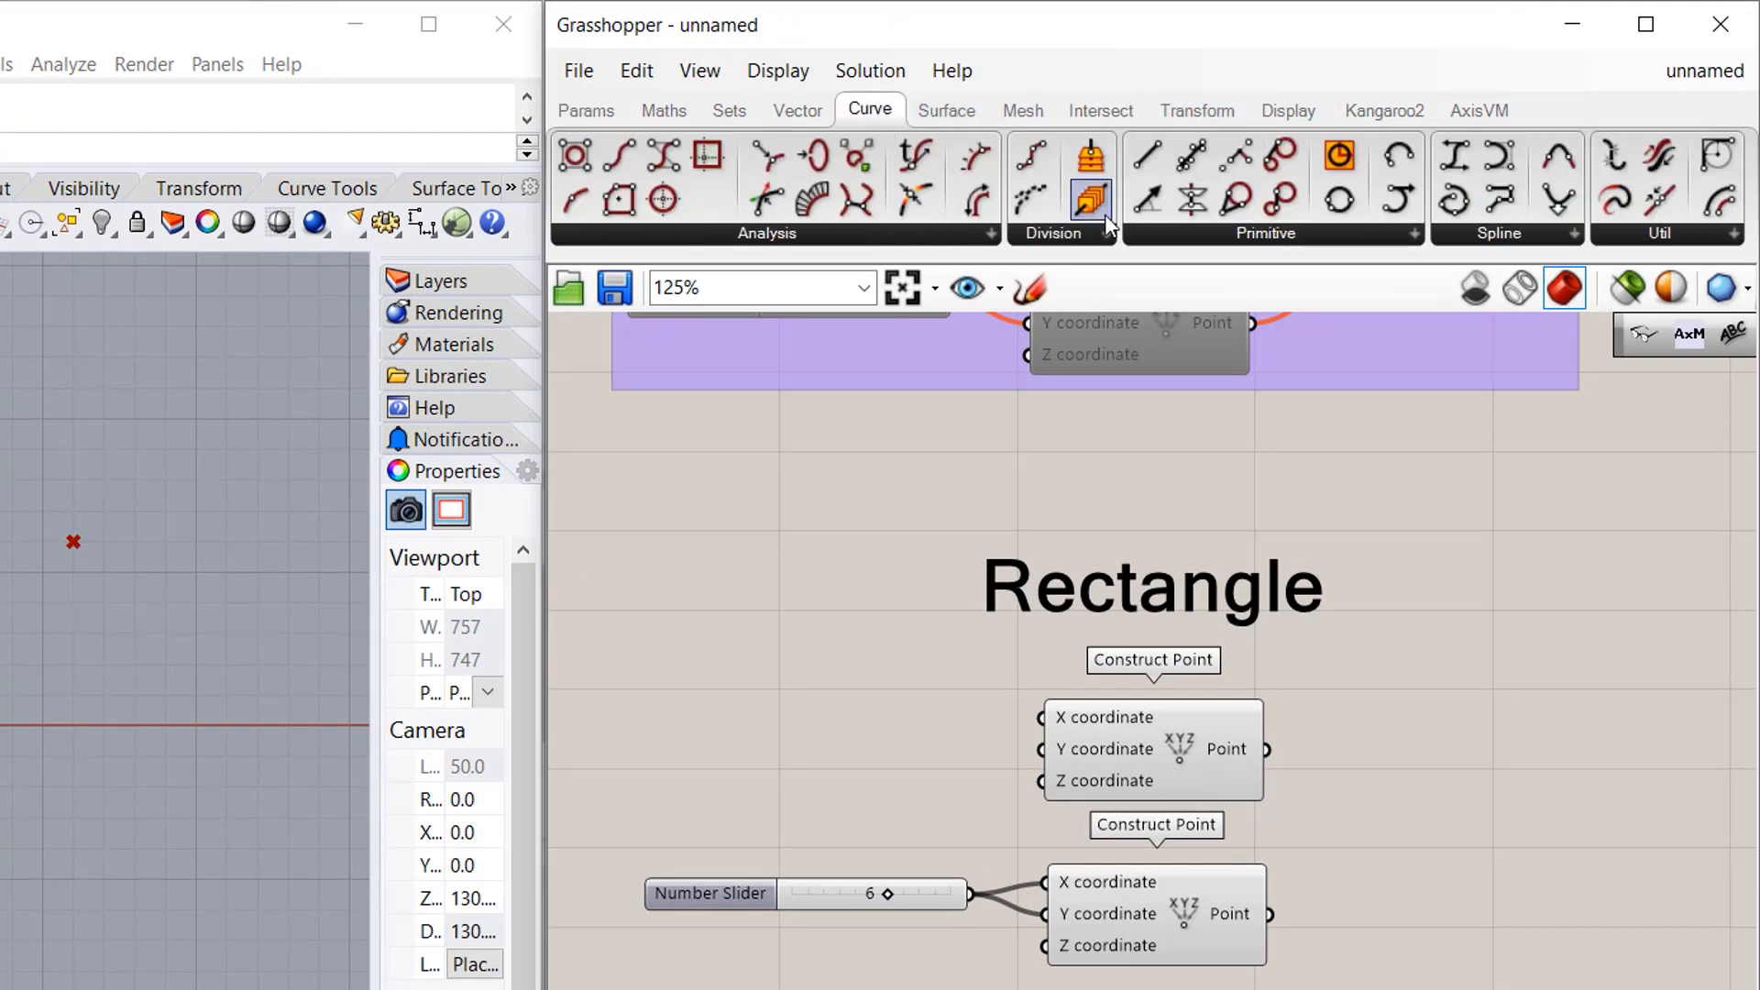
click(1252, 233)
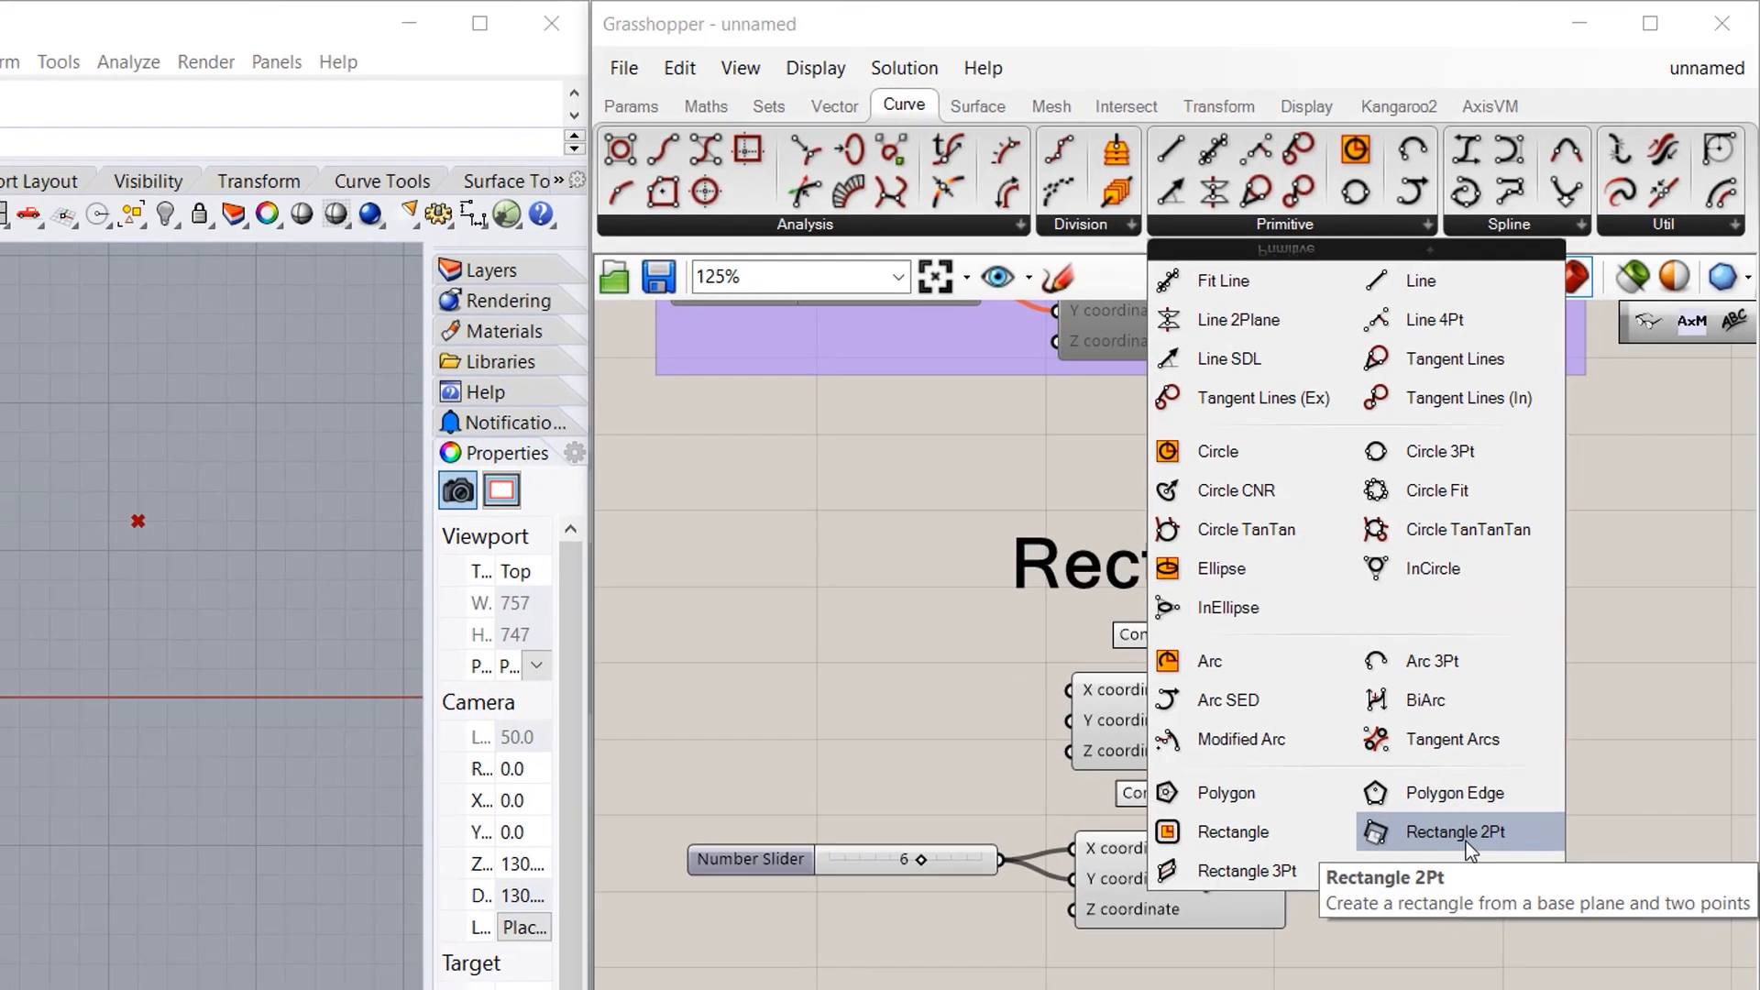
drag(1455, 873, 1566, 885)
drag(1619, 642, 1531, 611)
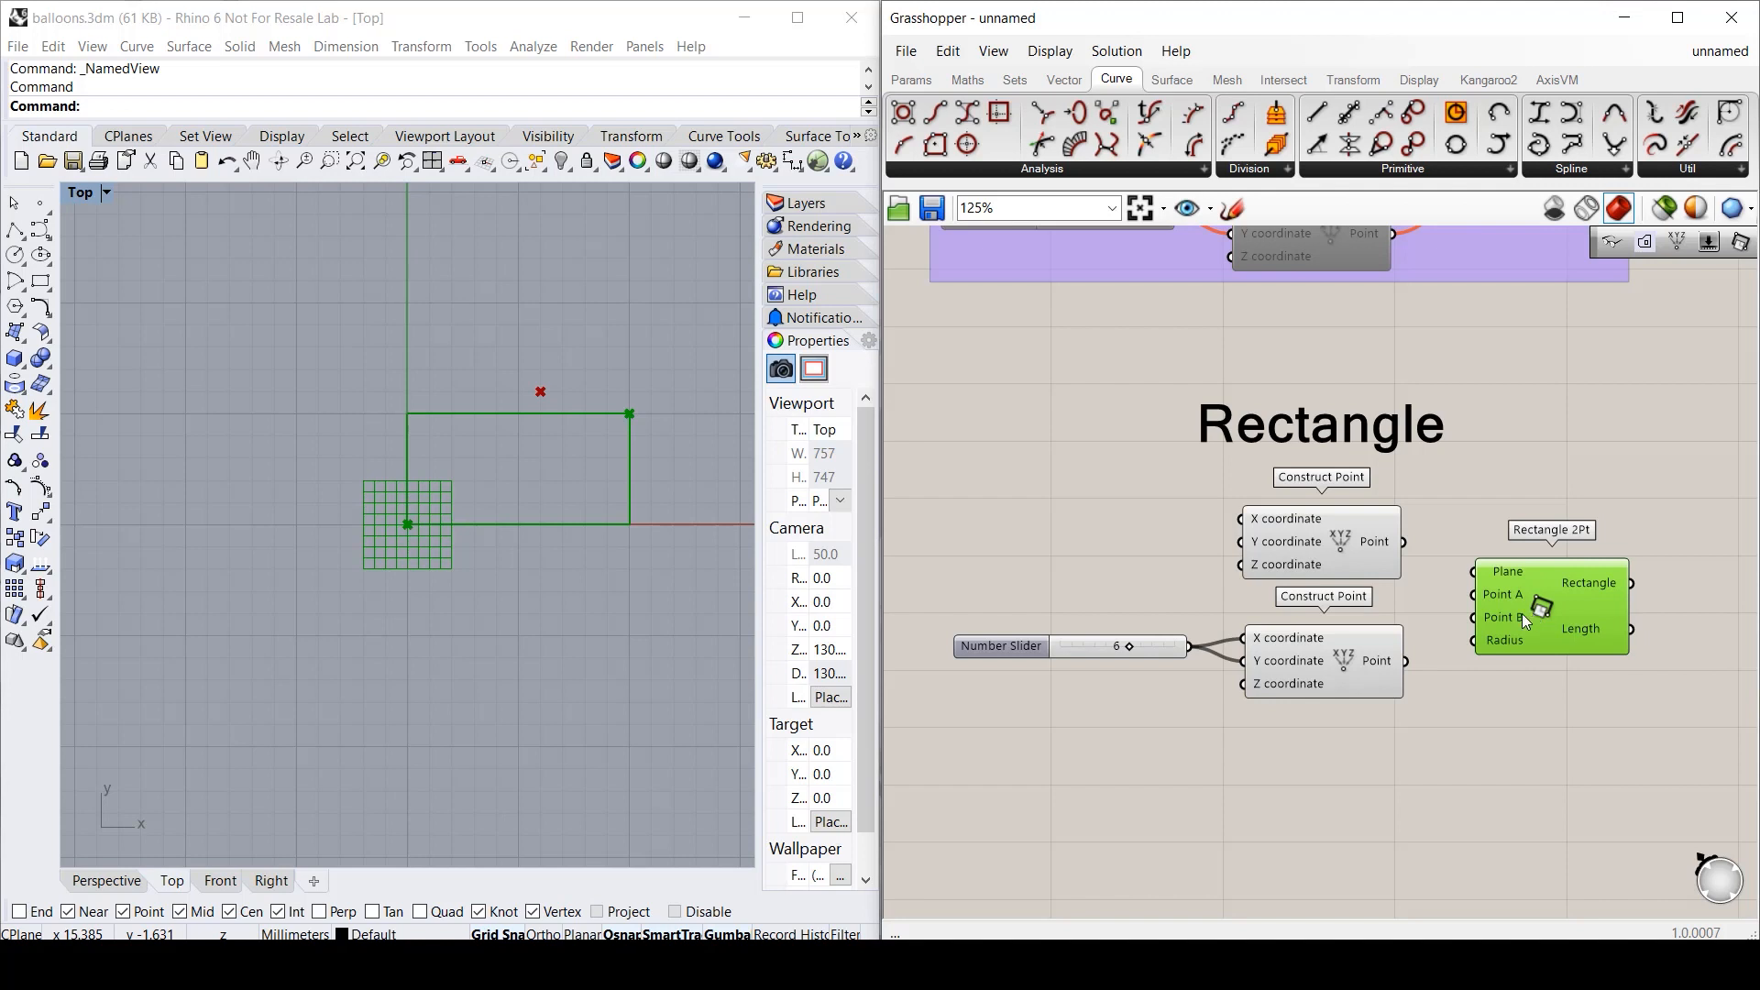
- Wire the upper point to Point A and the lower to Point B, and set the slider to 8
click(1307, 546)
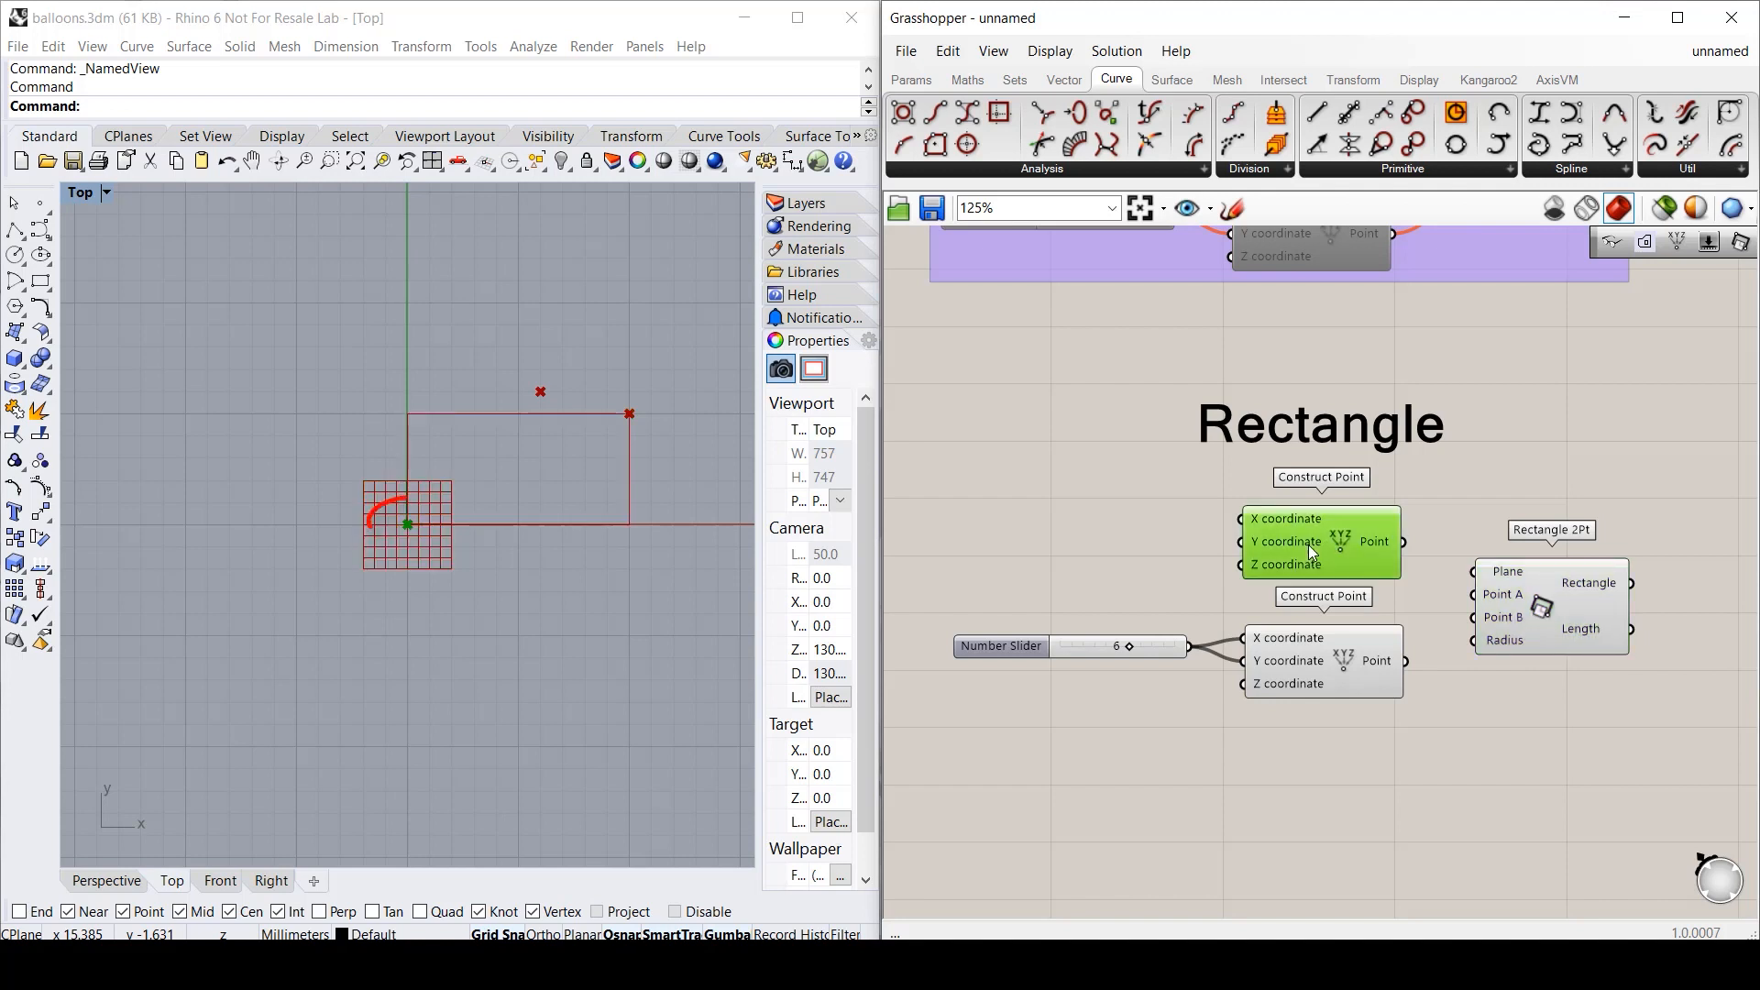
click(1298, 679)
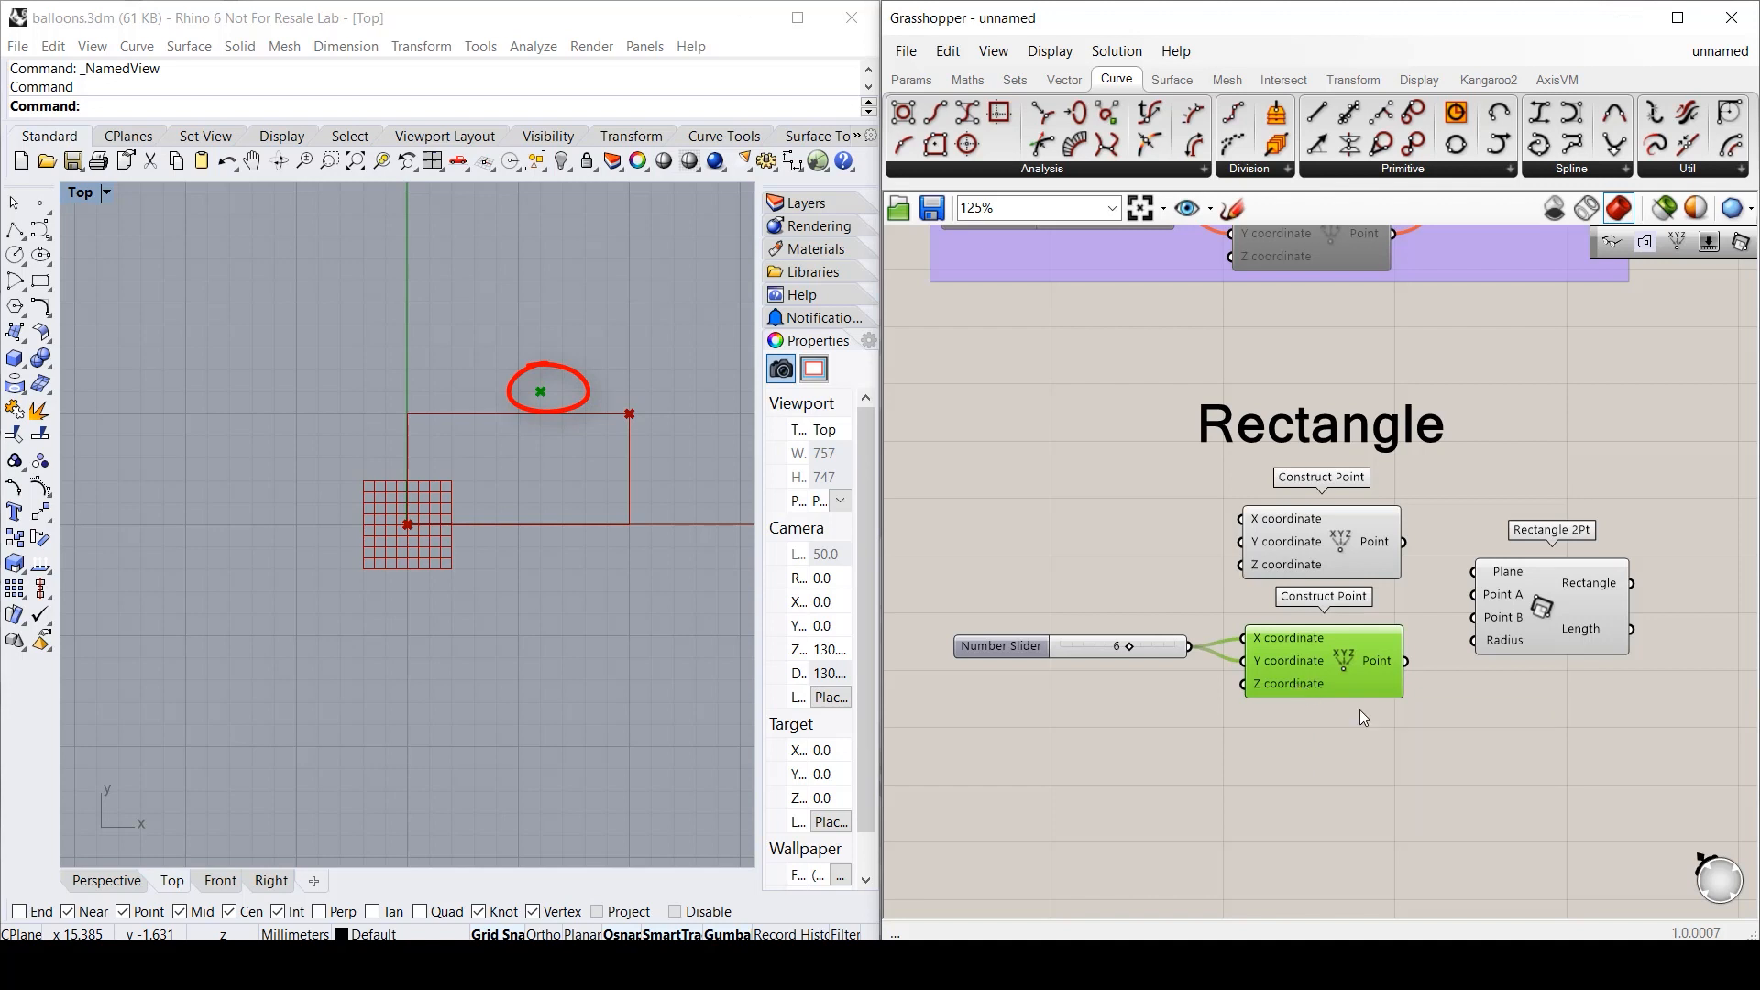
click(1442, 586)
drag(1403, 541, 1474, 594)
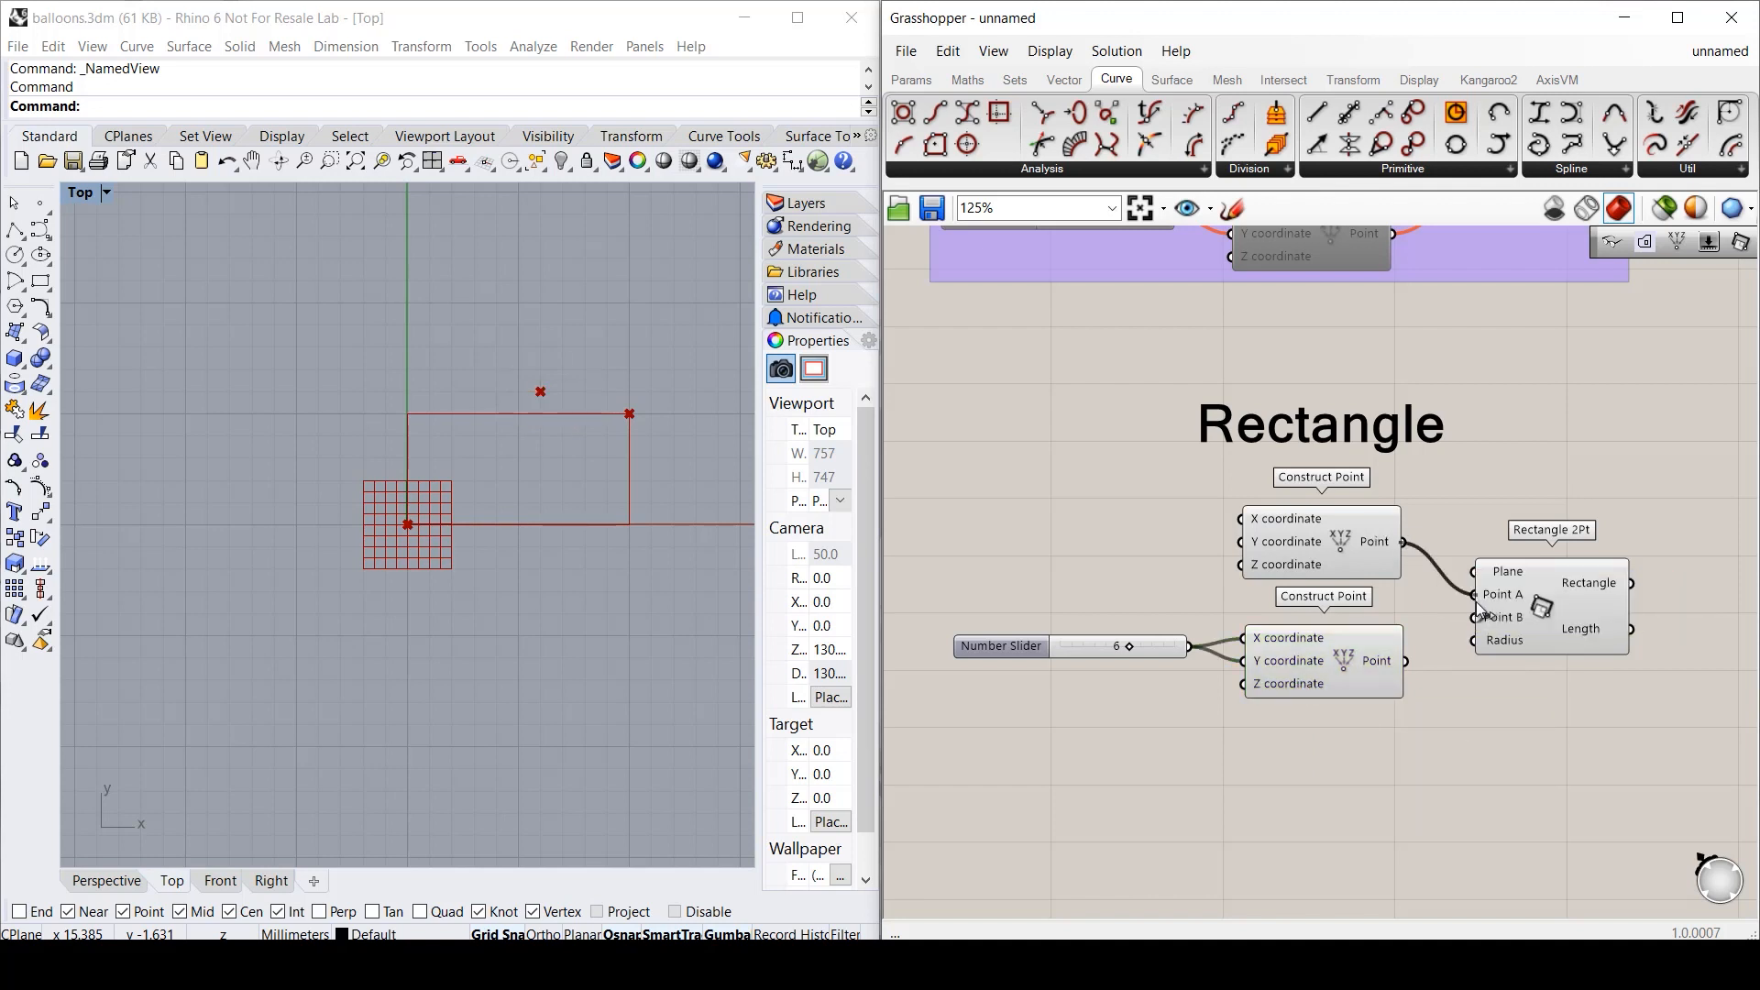
drag(1405, 661, 1476, 617)
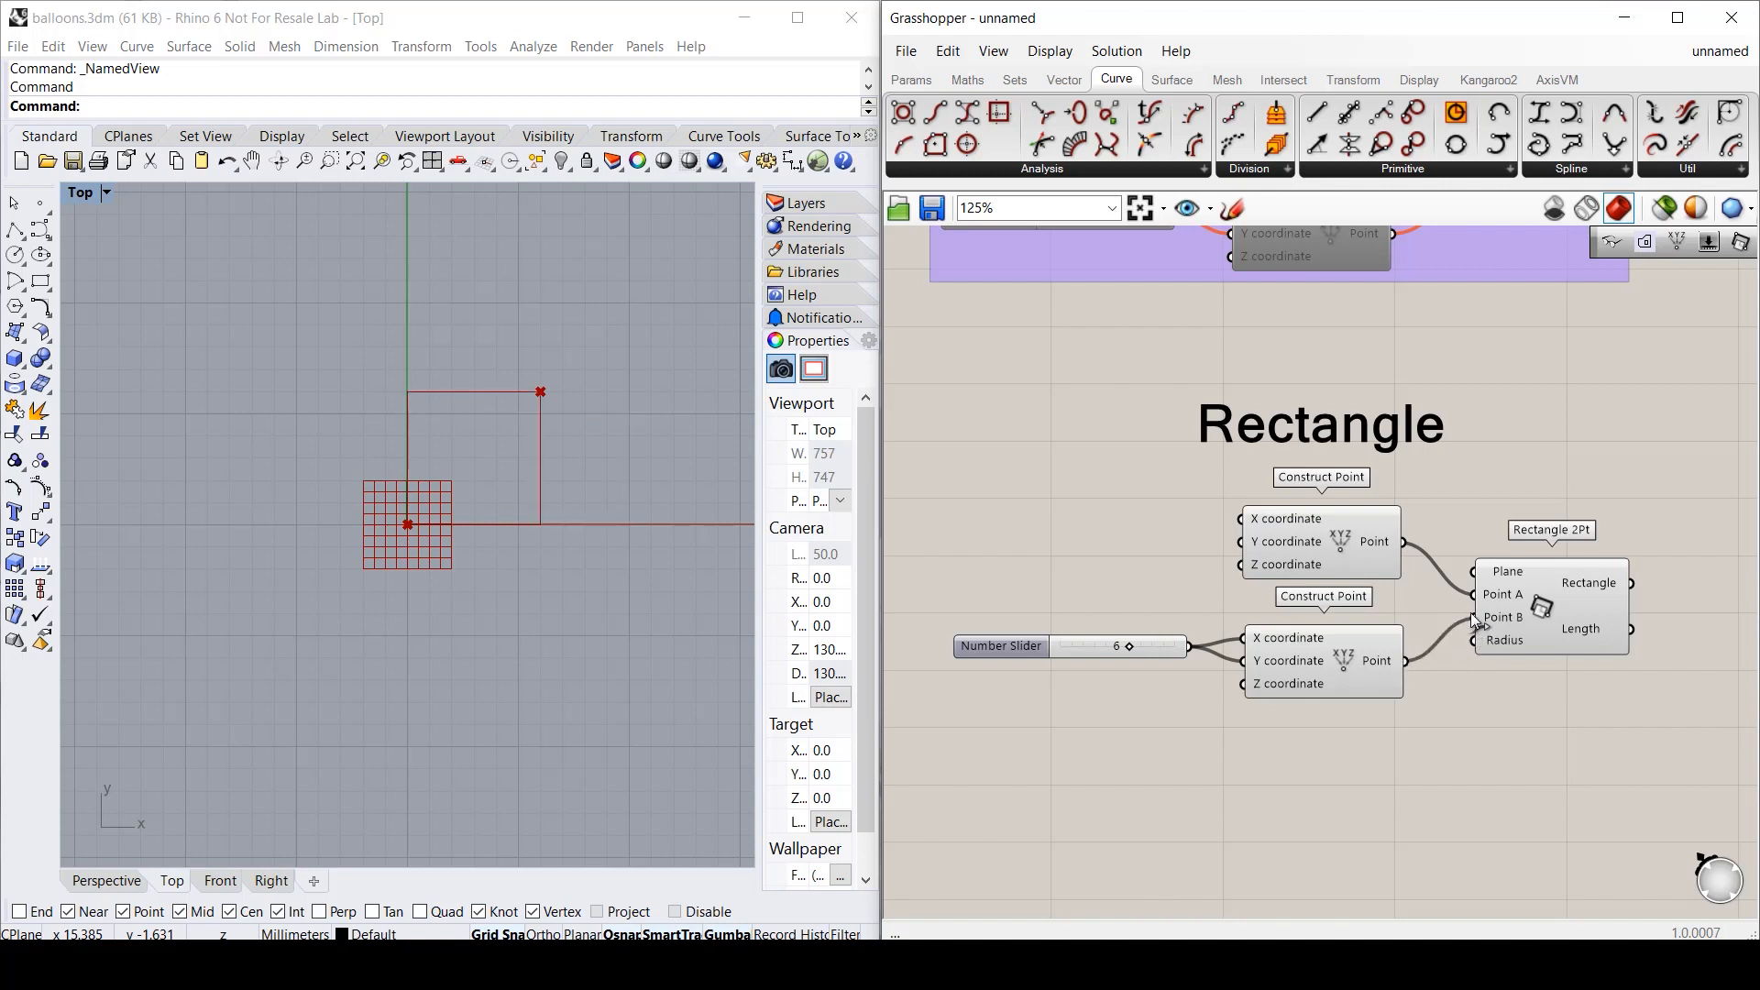
mouse_move(1133, 650)
mouse_down()
mouse_move(1166, 651)
mouse_move(1097, 652)
mouse_move(1155, 647)
mouse_up()
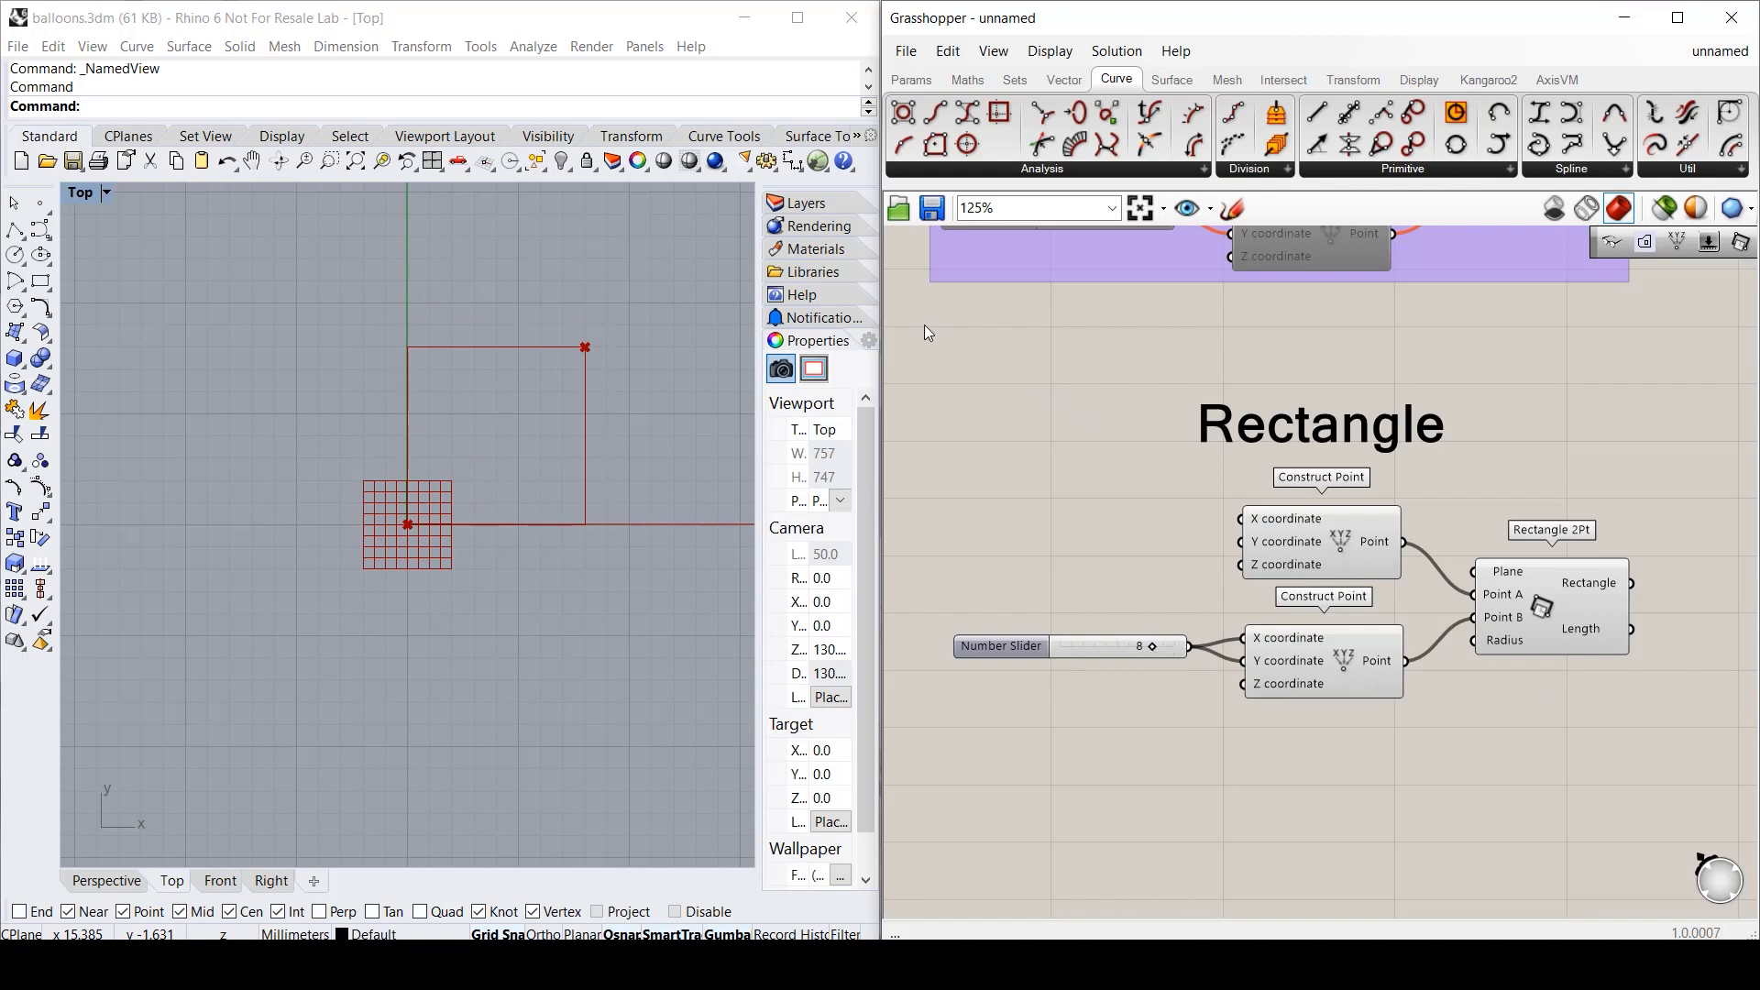
drag(924, 351, 1714, 762)
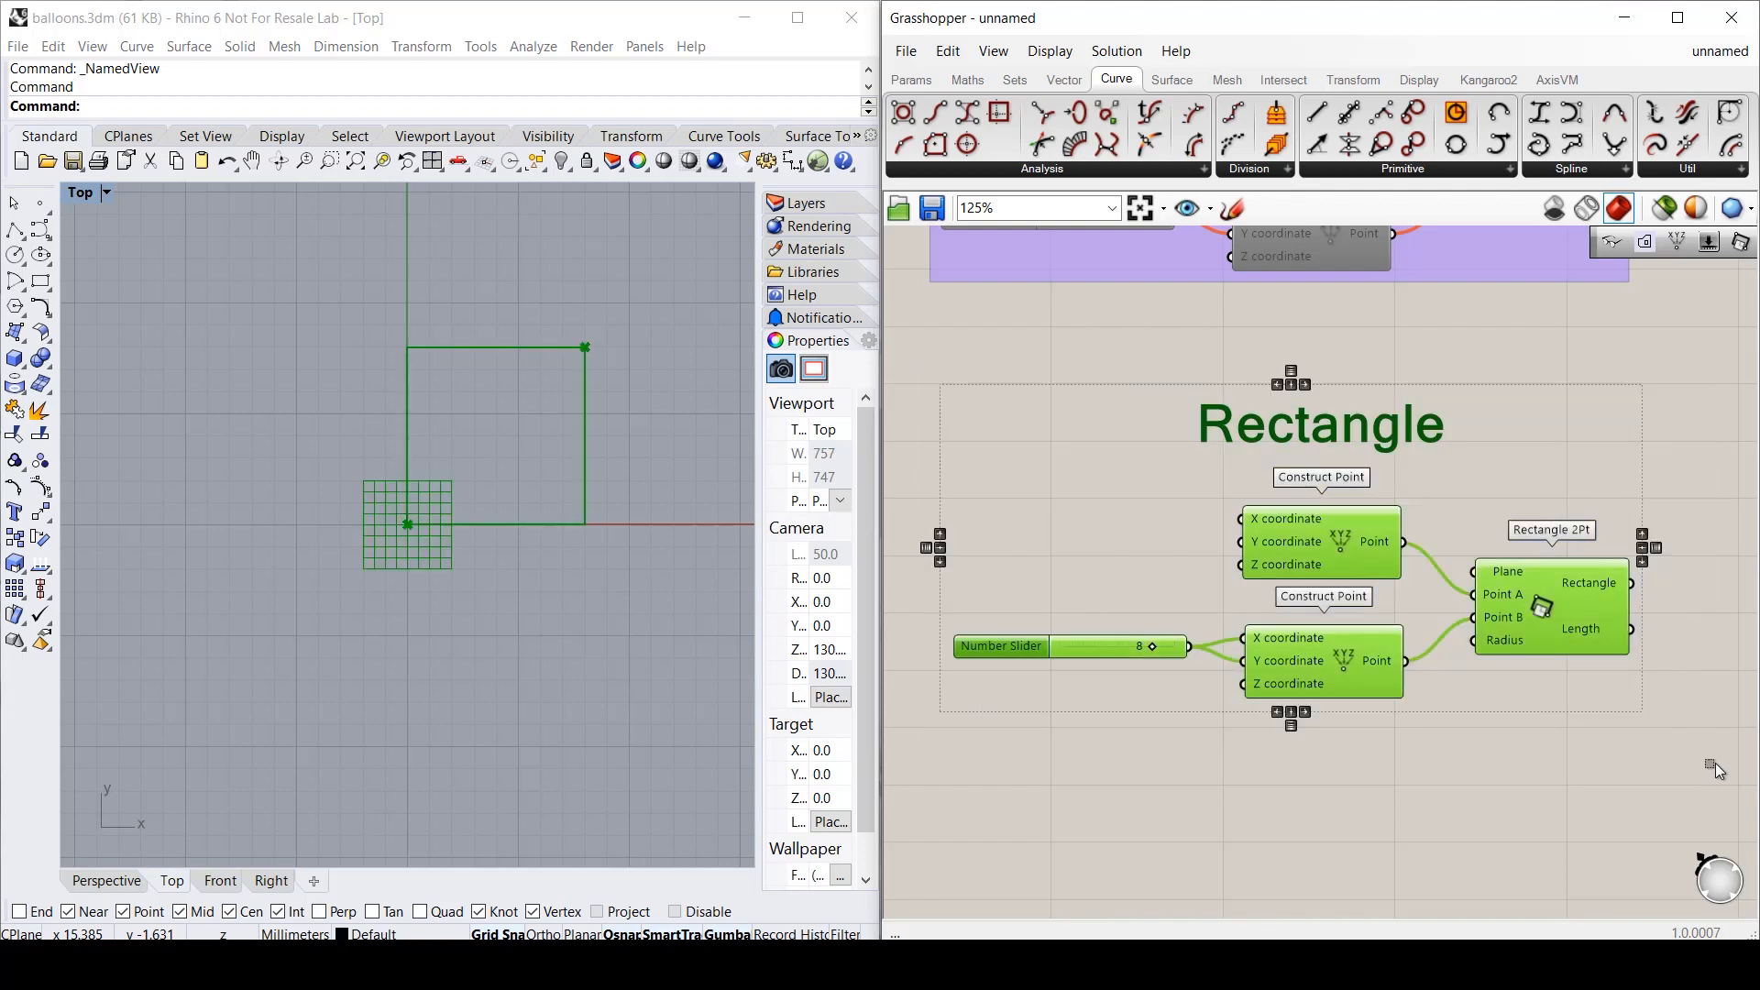
- Group the selected Rectangle definition components
key(ctrl+g)
click(1540, 752)
right_drag(1686, 543, 1347, 509)
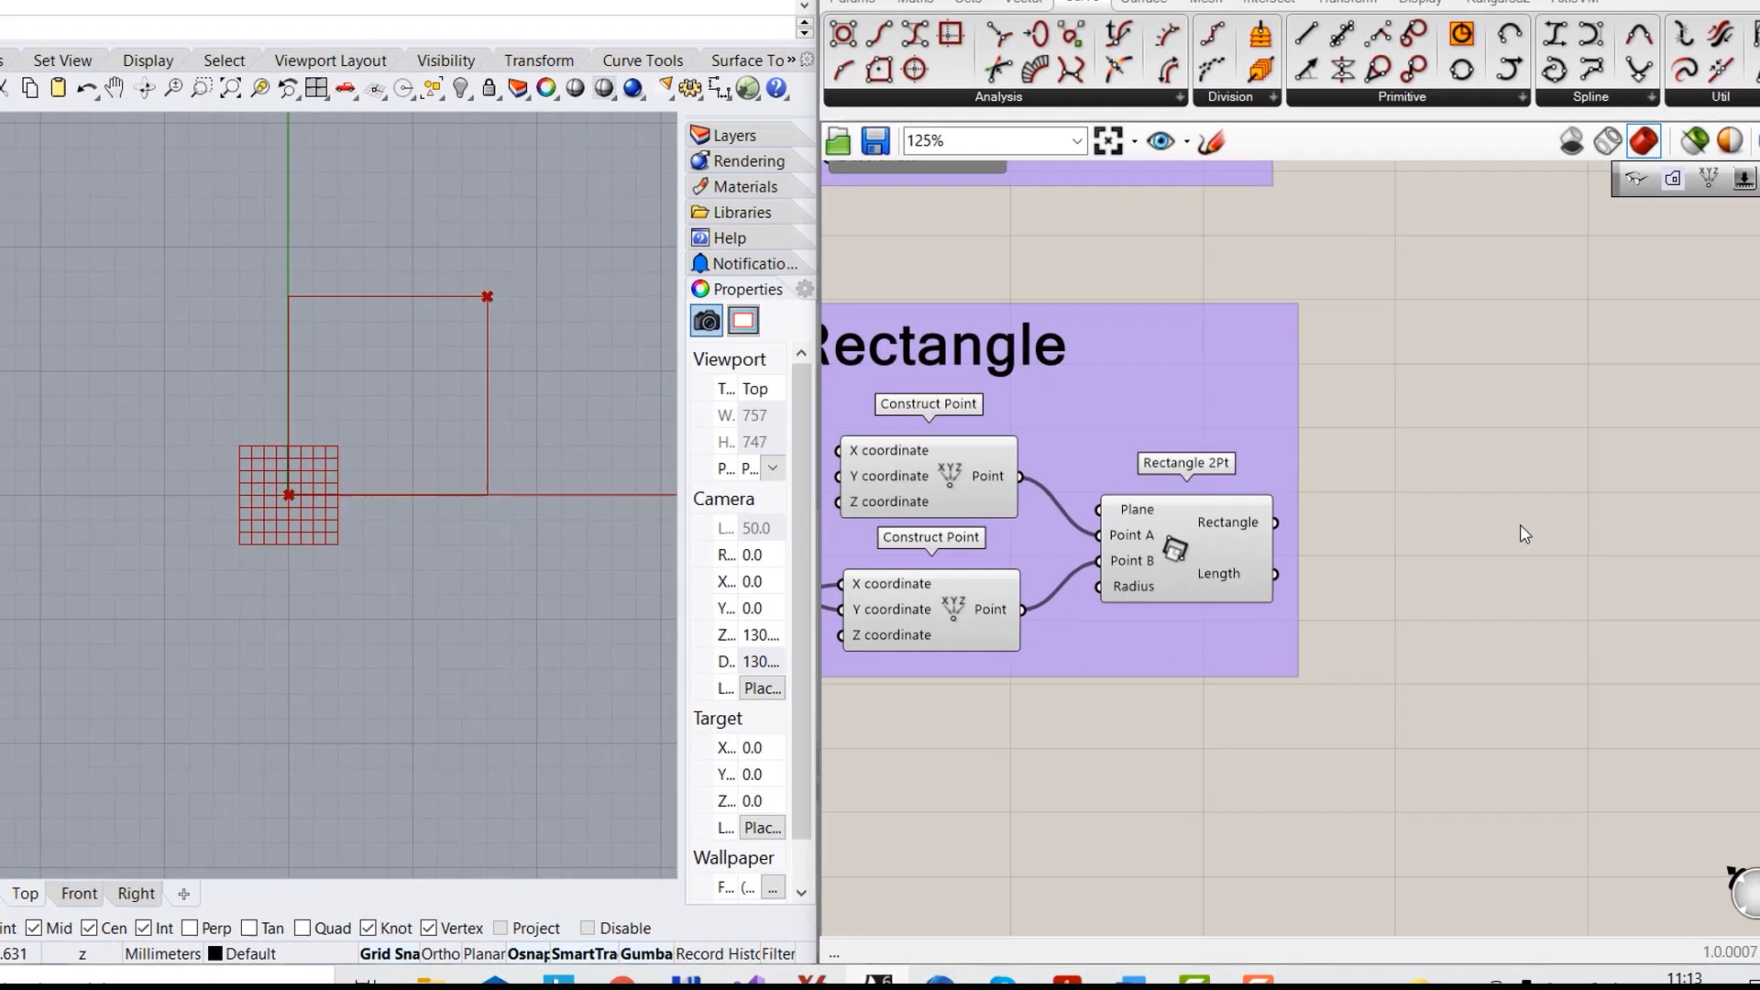
- Feed the rectangle into a new Explode component and inspect its 4 segments and 5 vertices
double_click(1493, 549)
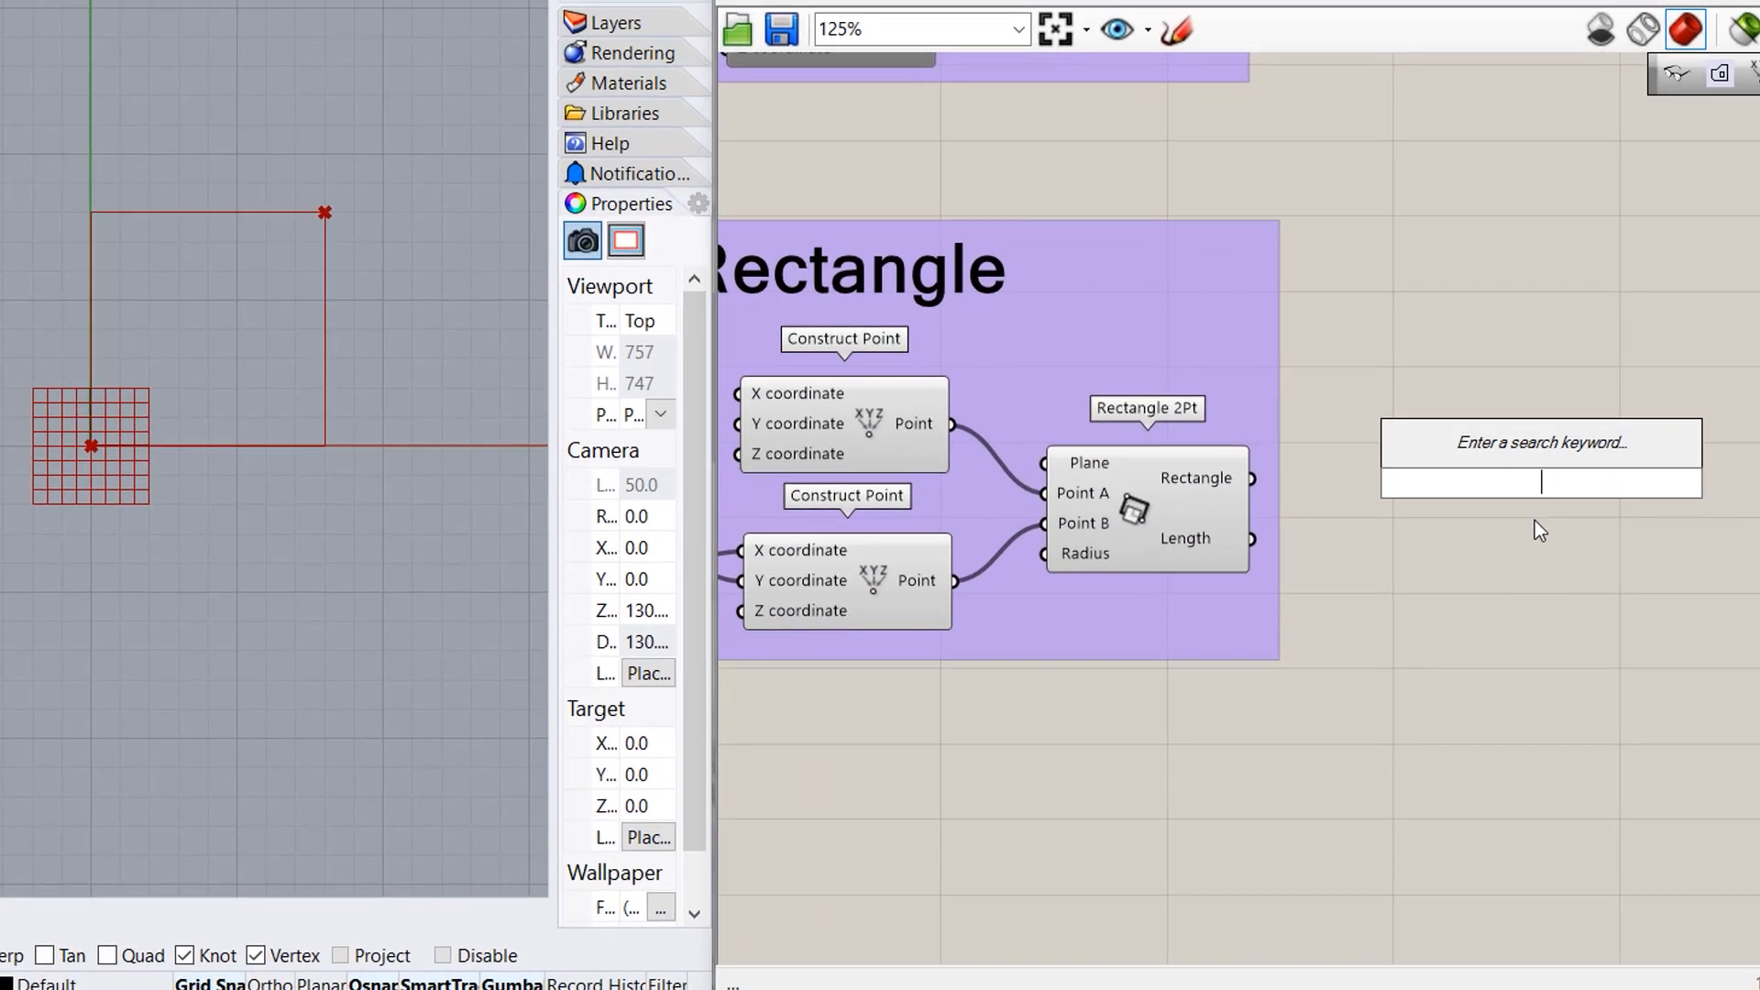
text(explo)
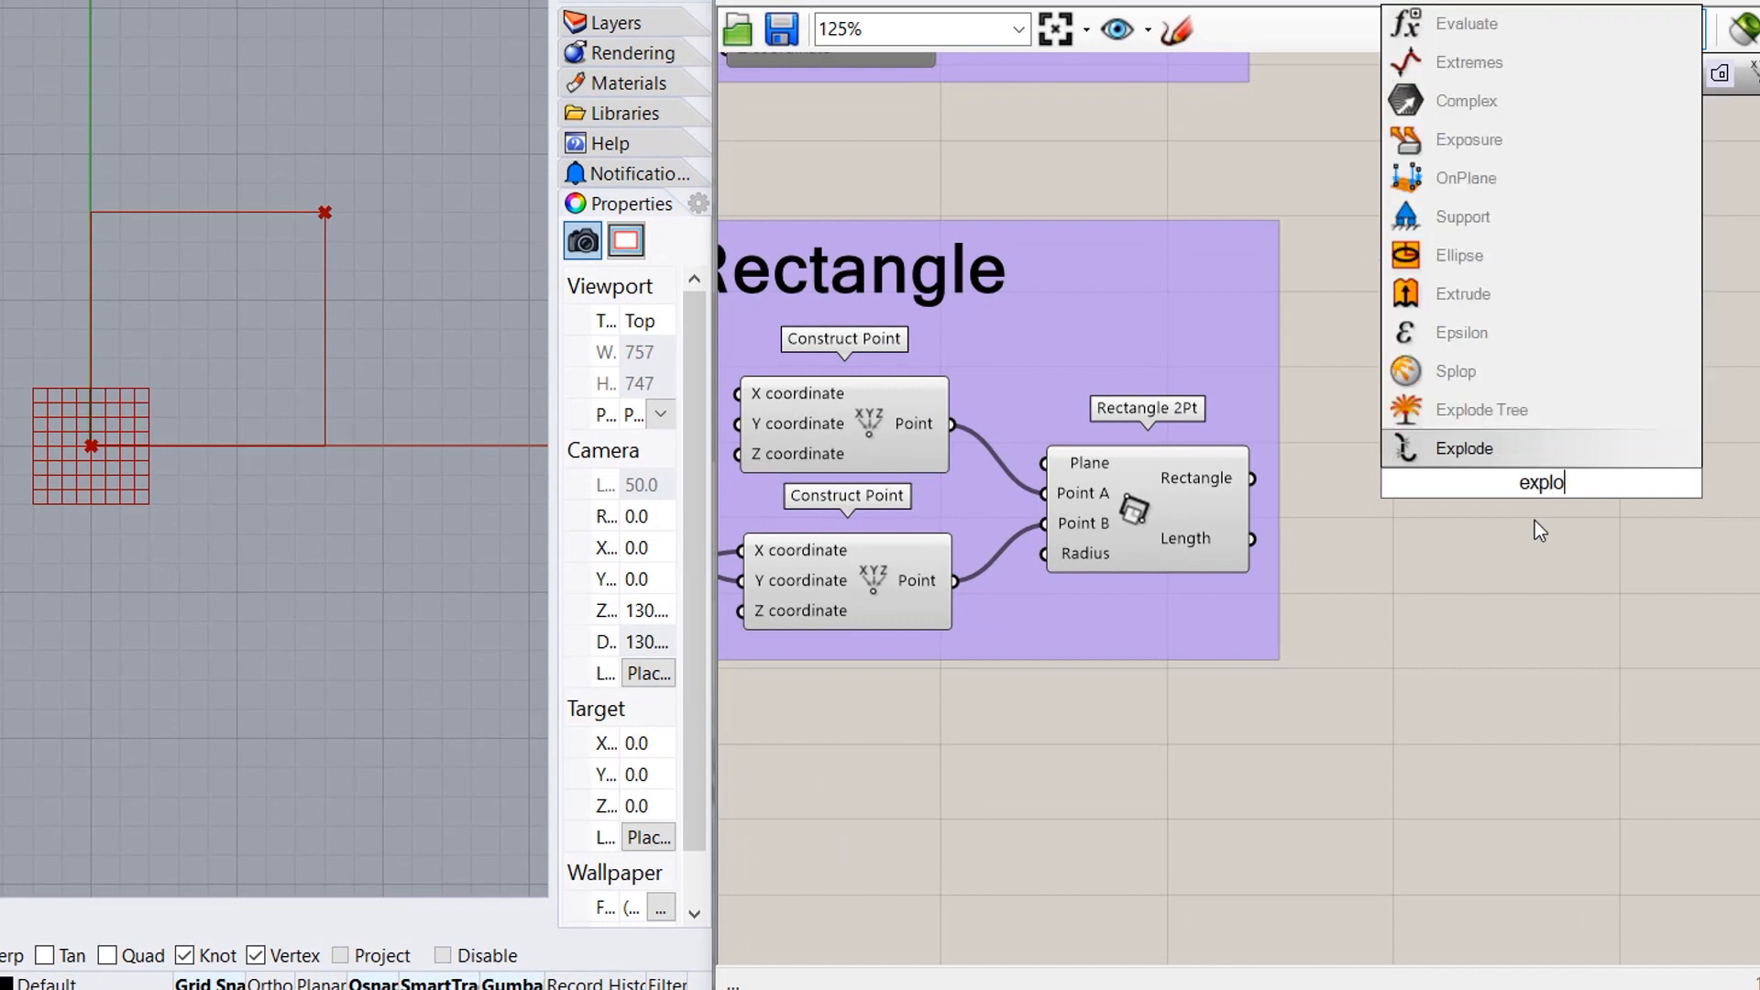
key(Return)
drag(1500, 470, 1441, 482)
drag(1252, 477, 1471, 487)
click(1533, 565)
mouse_move(1514, 476)
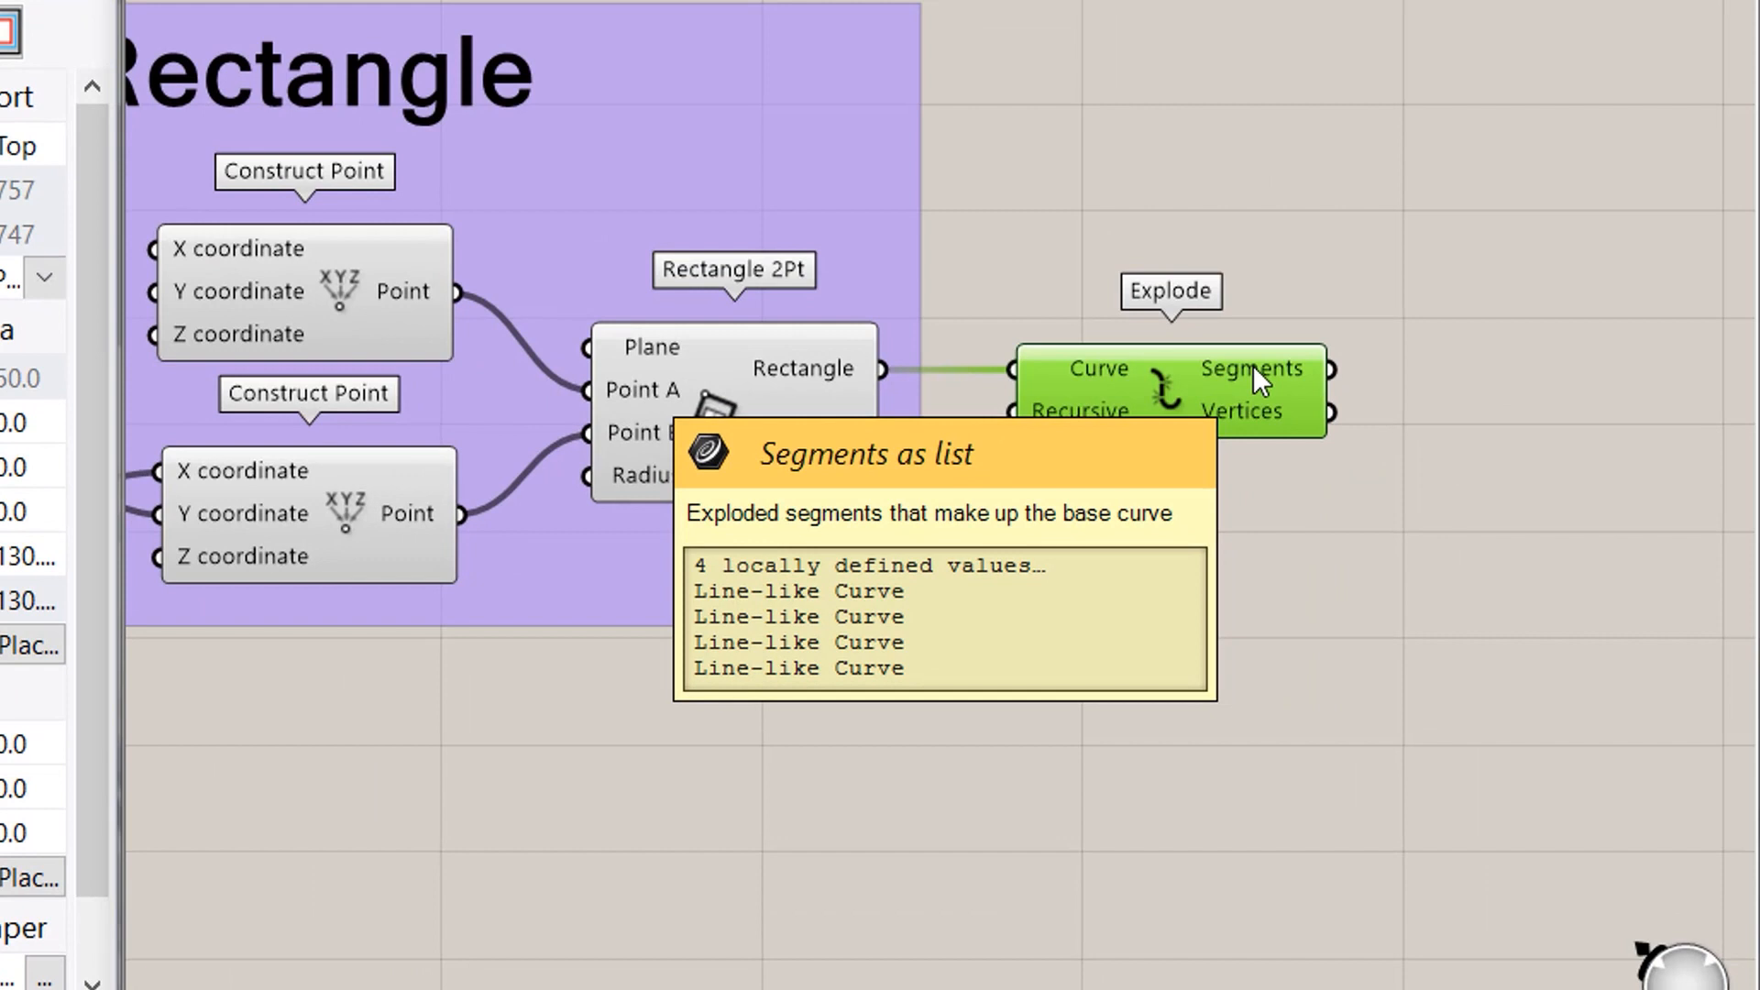
mouse_move(1255, 410)
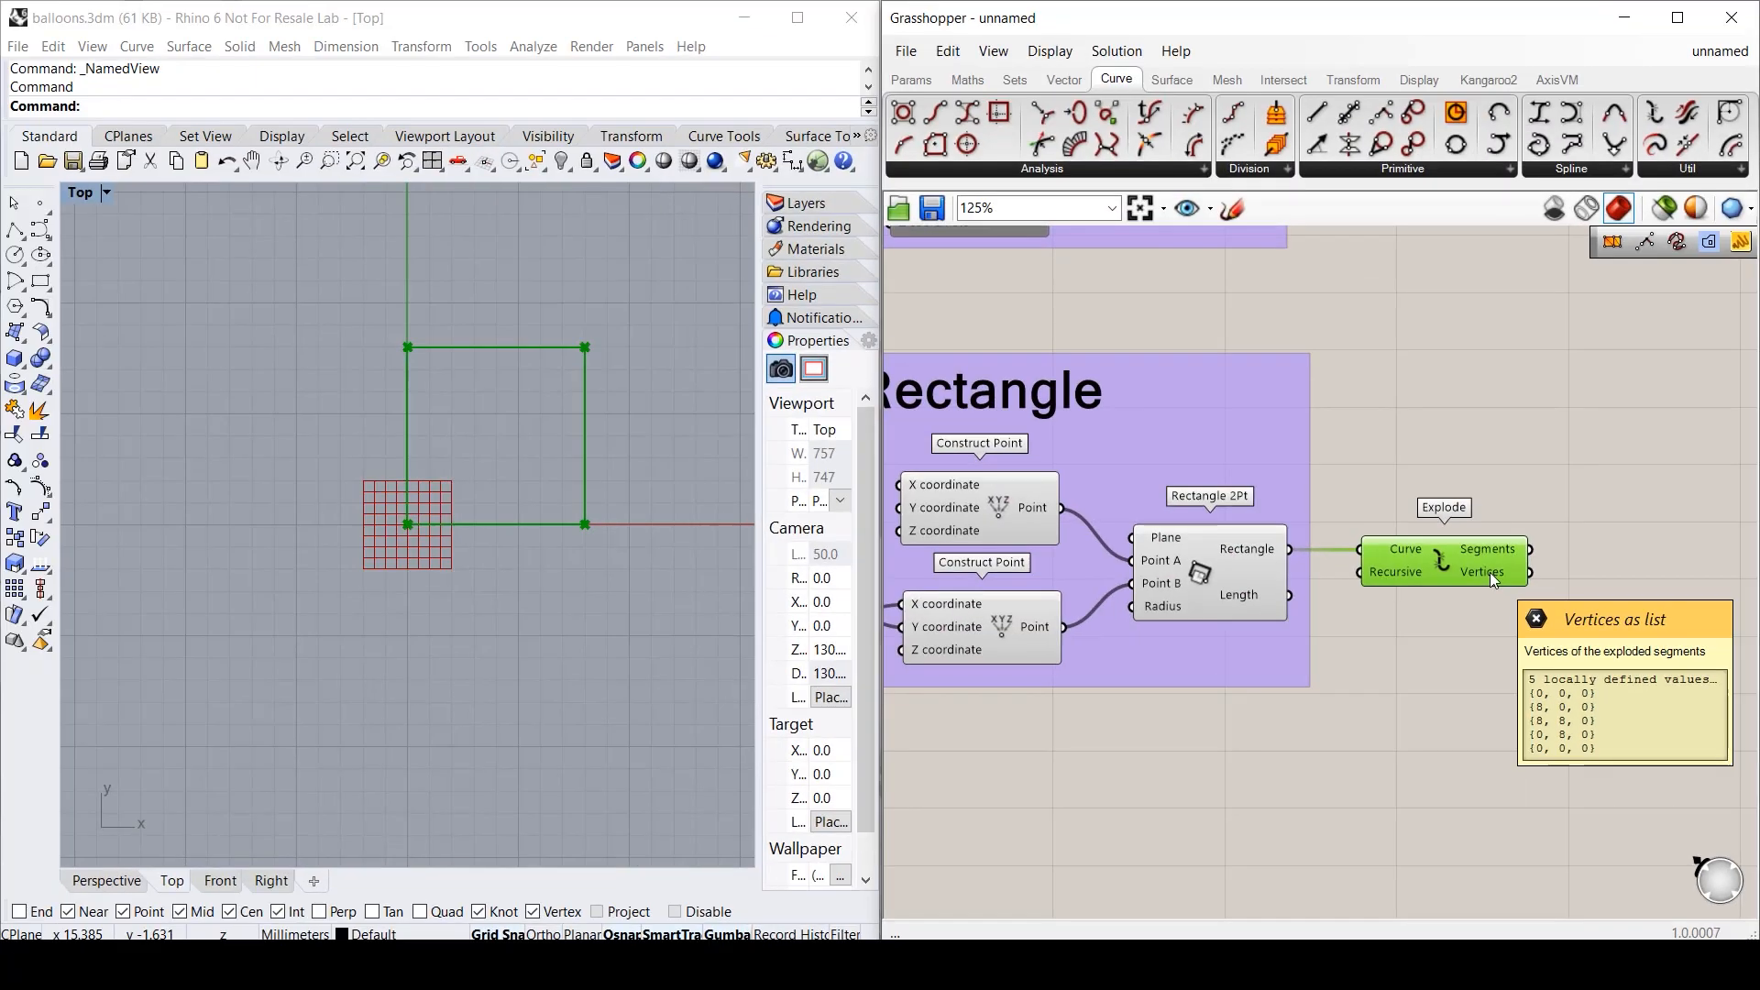
click(1325, 577)
right_drag(1325, 577, 1039, 574)
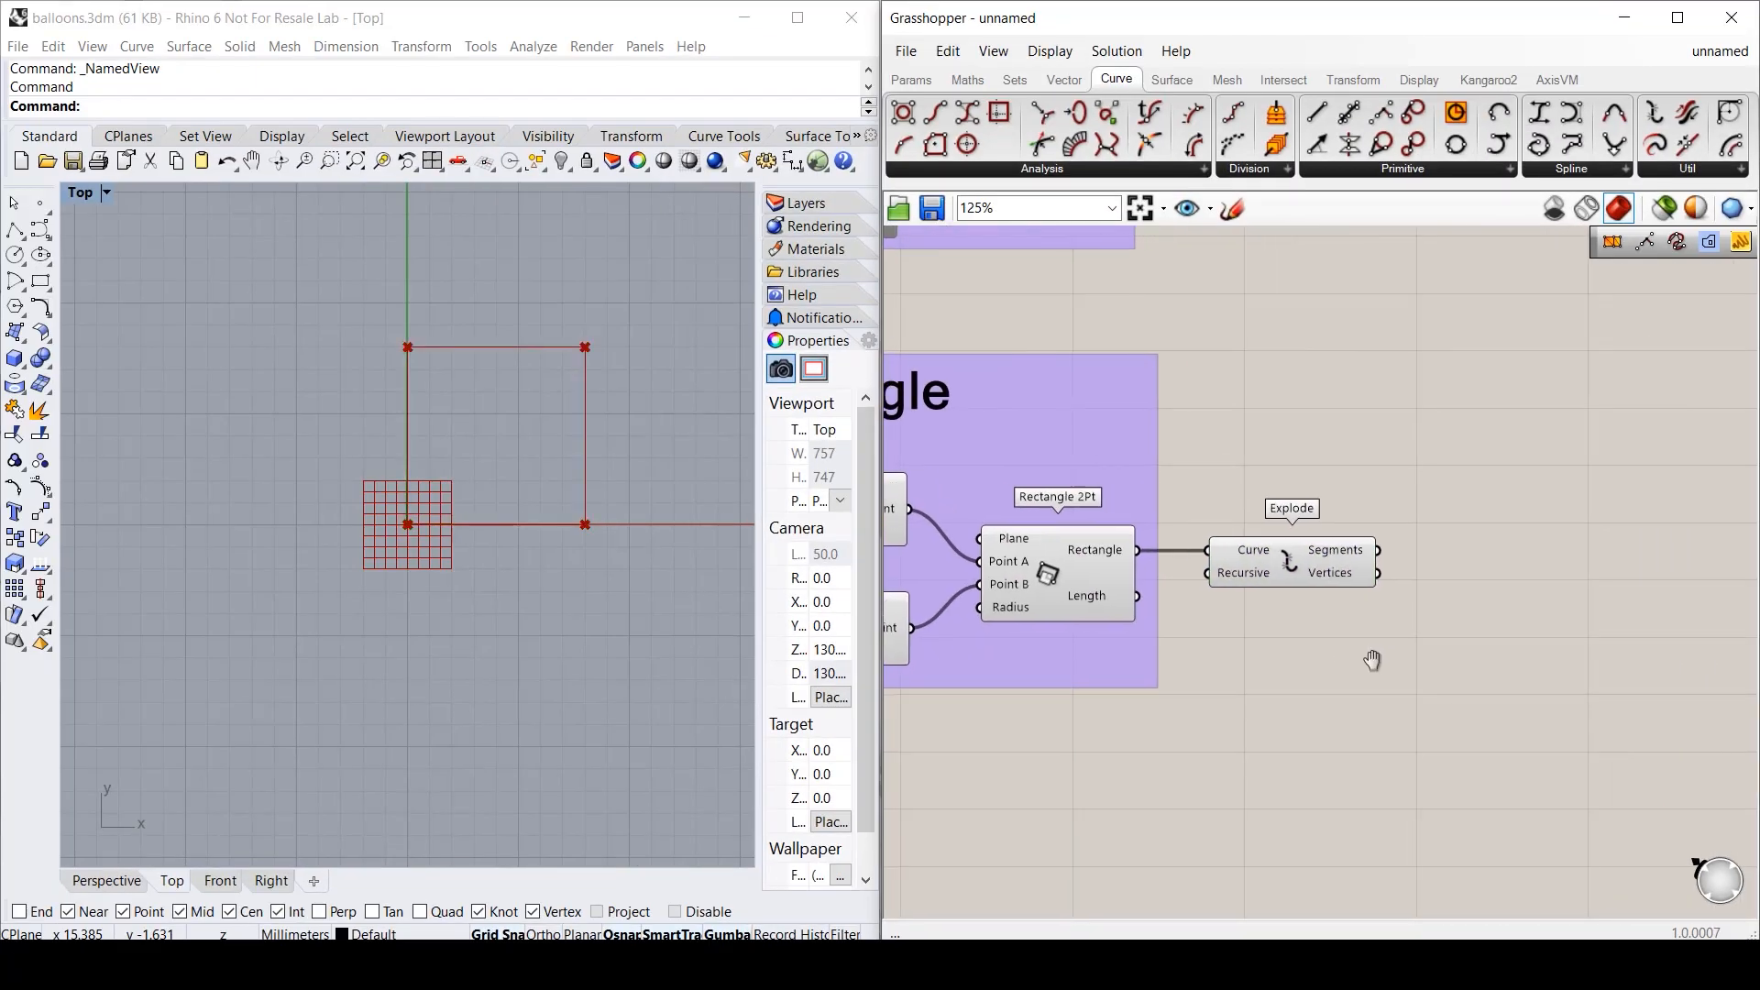
right_drag(1372, 660, 1301, 660)
click(1171, 80)
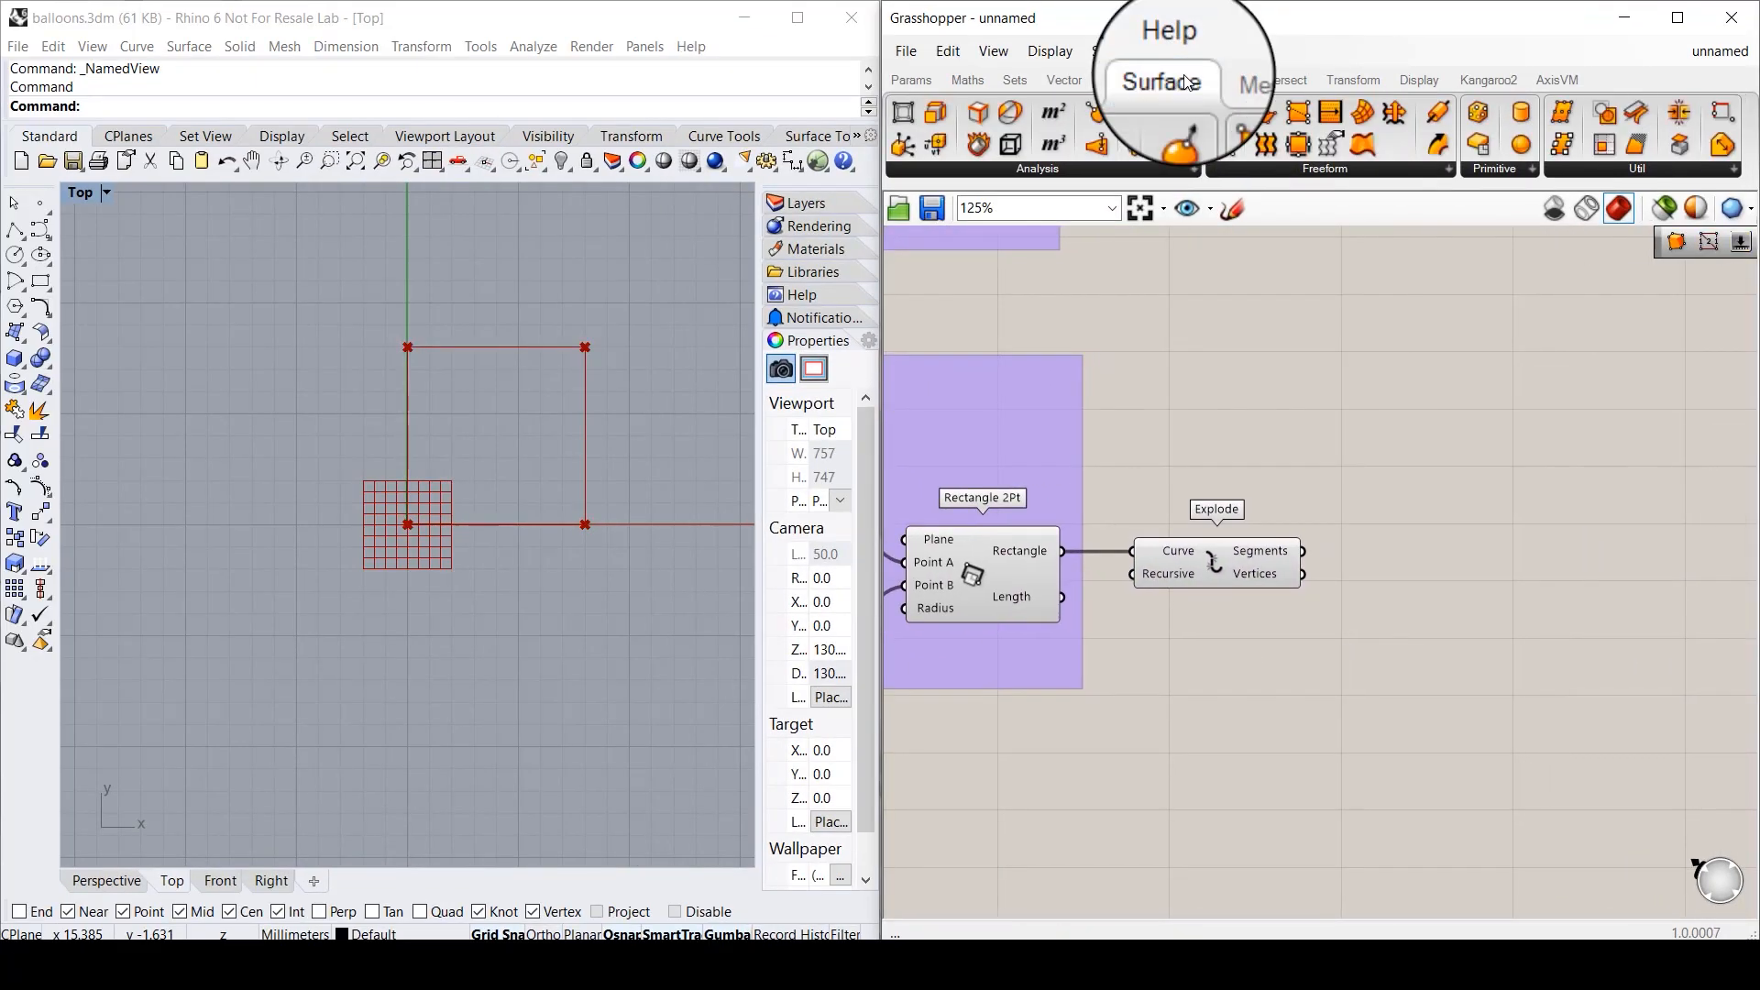
- Place a 4Point Surface and an Explode Tree taking Explode's vertices through a grafted Data input
drag(1223, 112, 1575, 591)
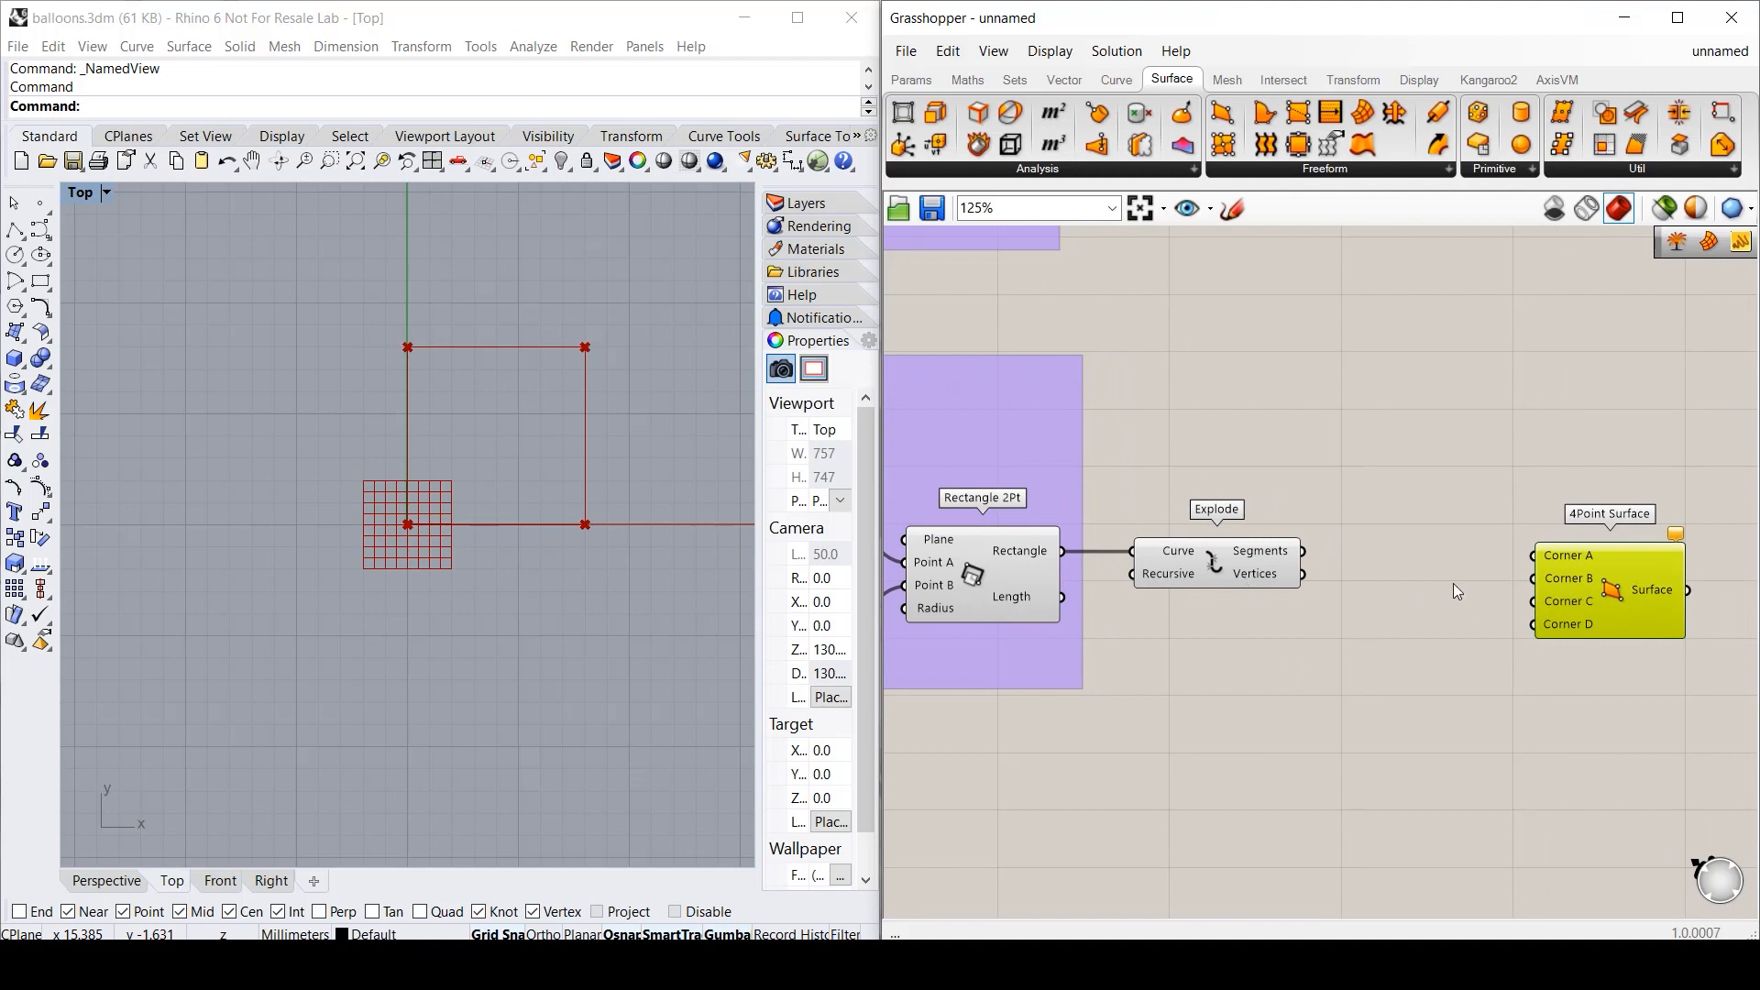
double_click(1405, 577)
text(explo)
key(Up)
key(Return)
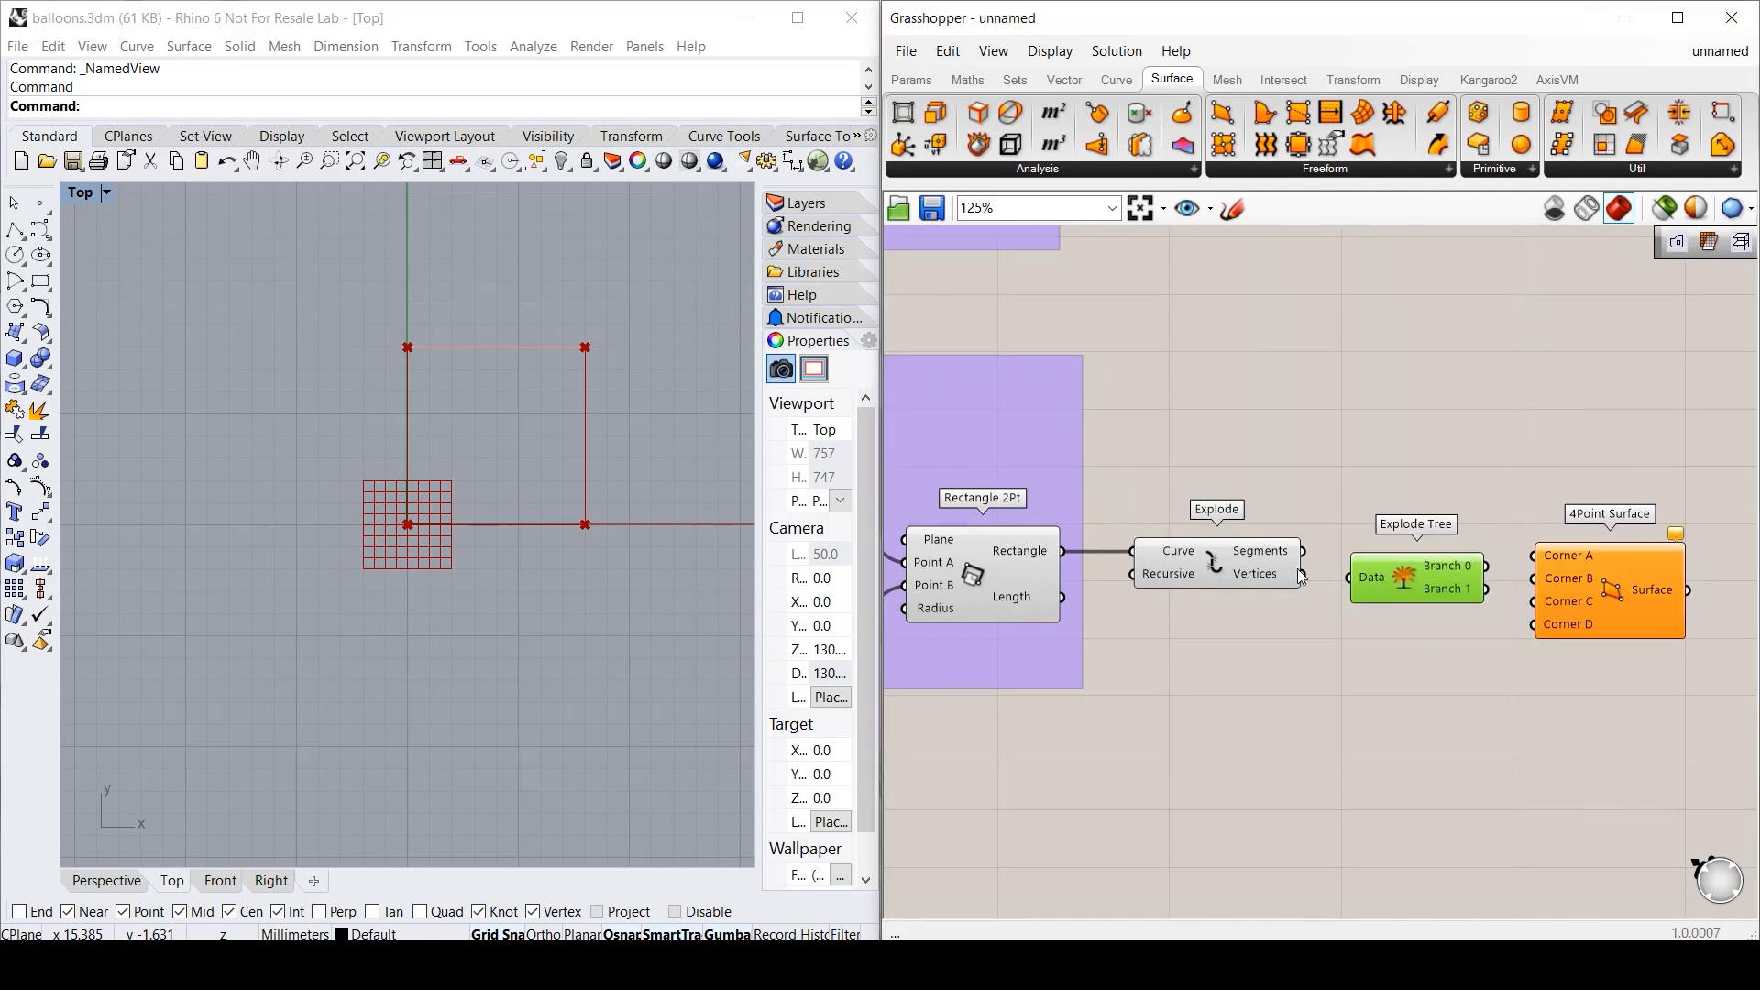
drag(1302, 575, 1373, 574)
right_click(1373, 573)
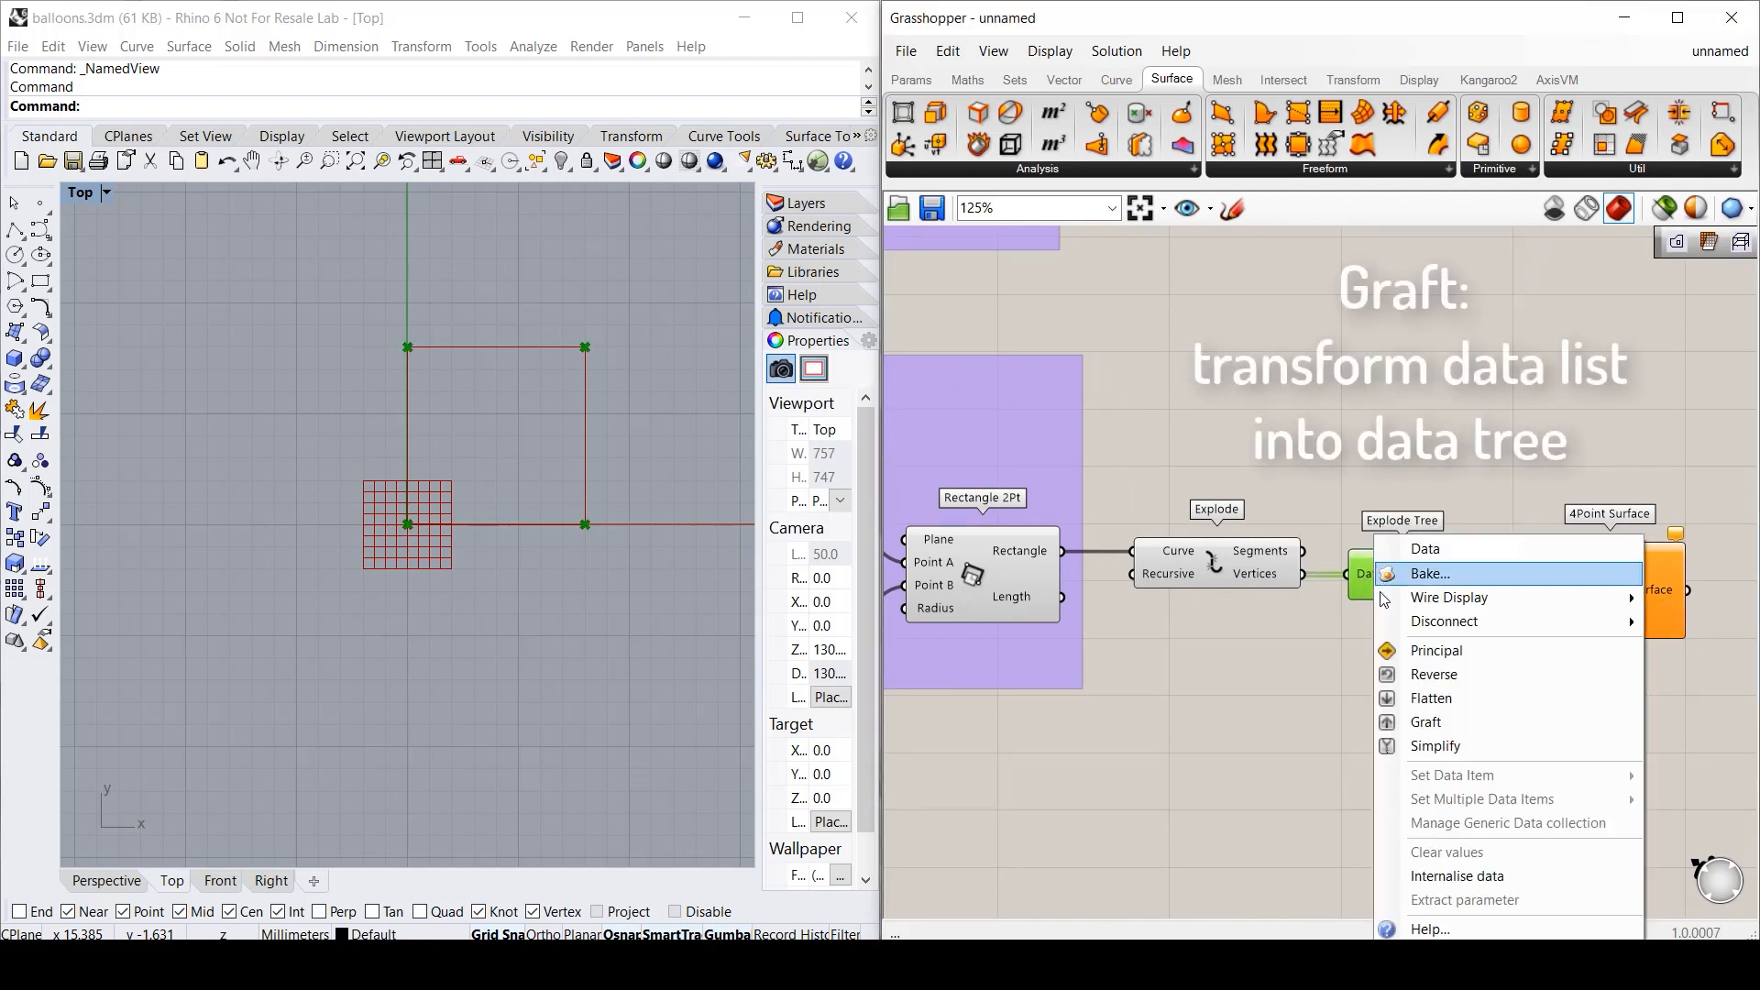
click(1446, 723)
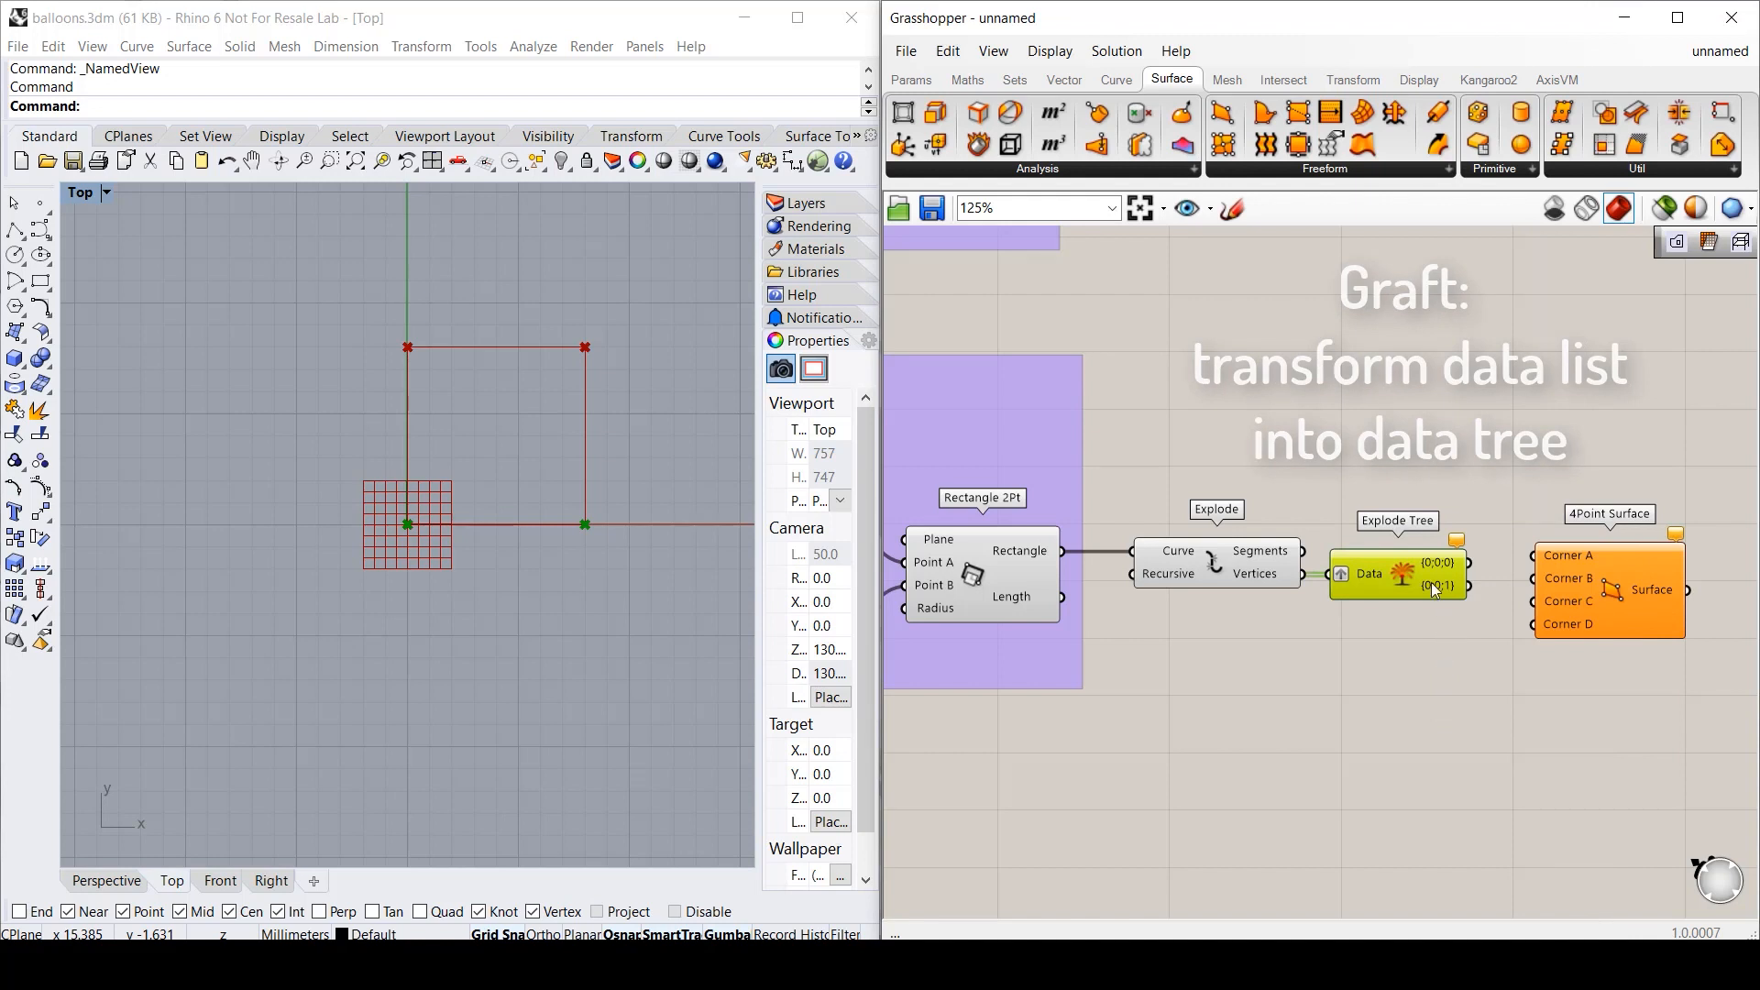
- Expand Explode Tree to five outputs and wire the first vertex into Corner A
scroll(1432, 581, up, 5)
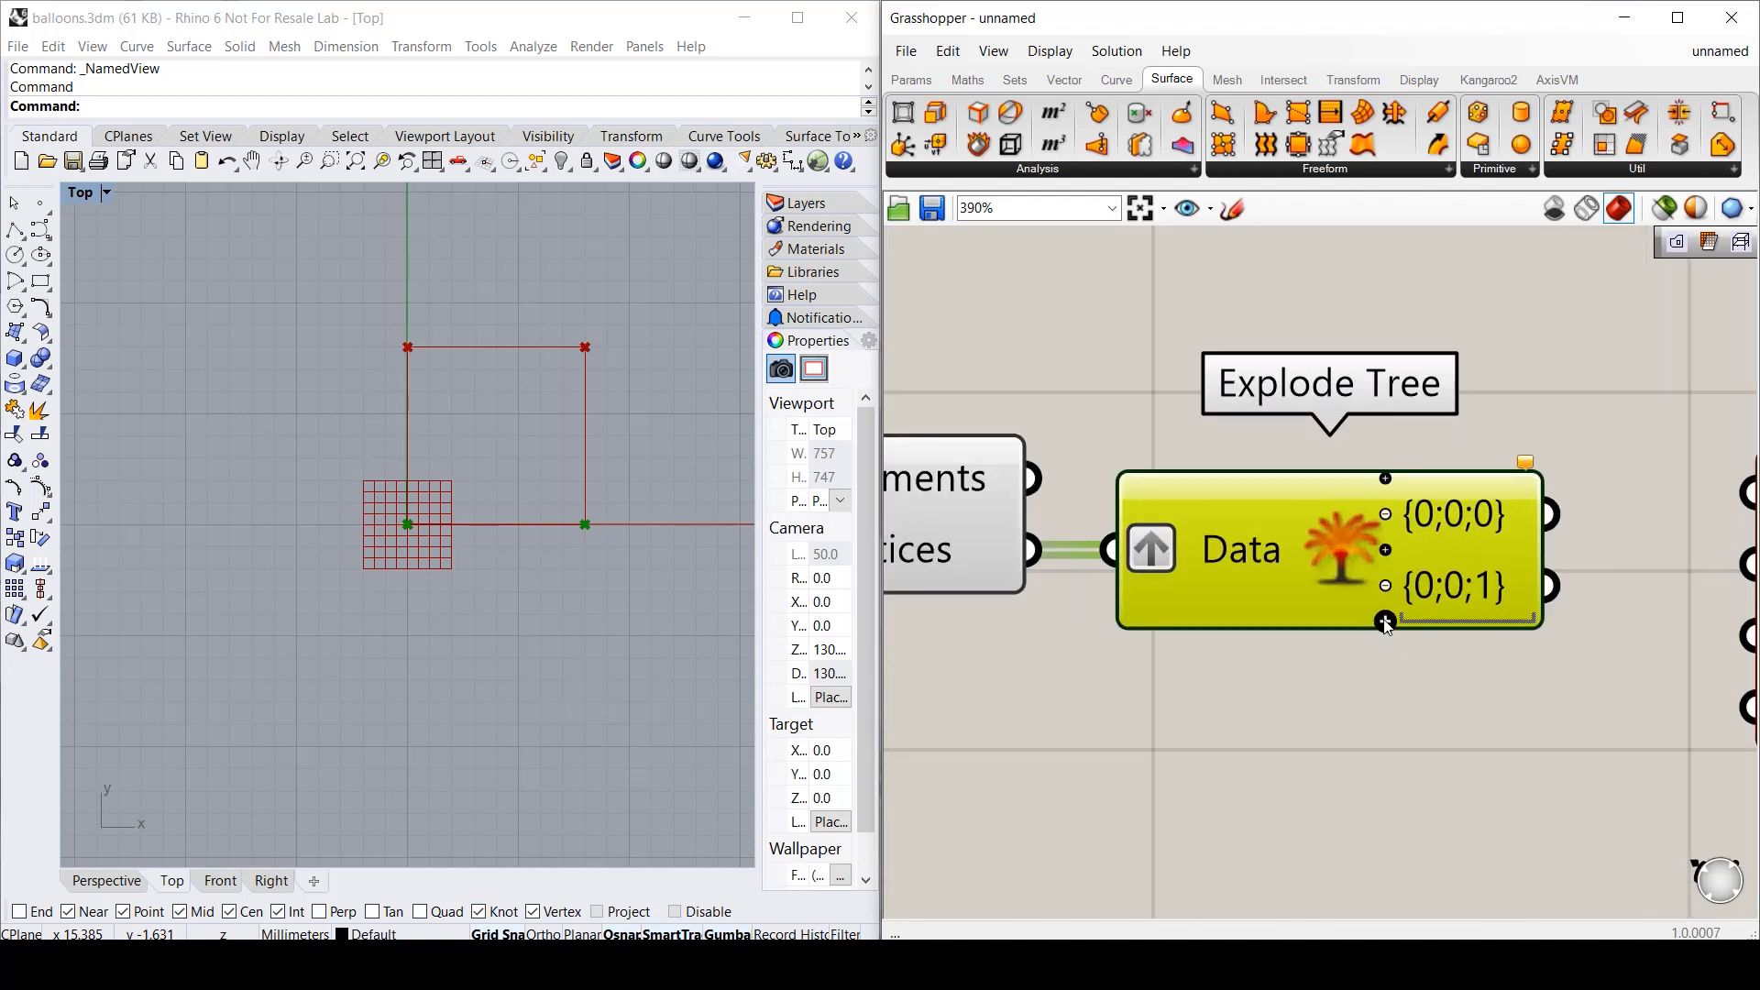
click(1385, 622)
click(1385, 657)
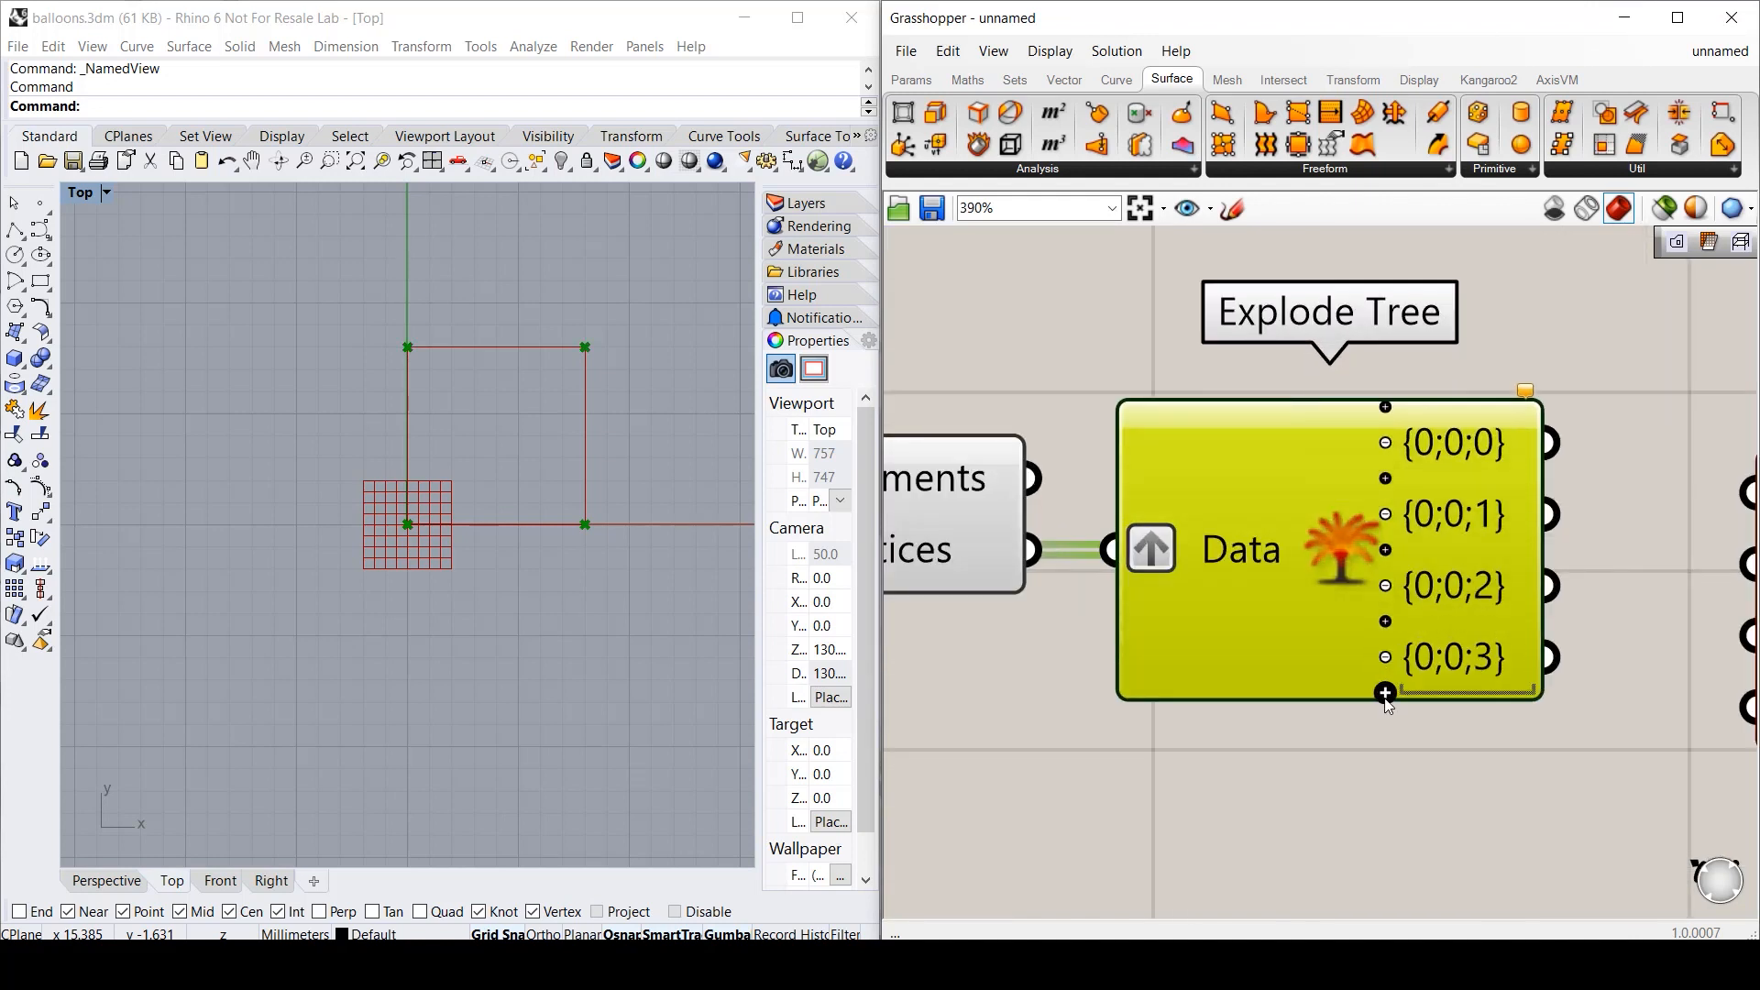
click(1386, 694)
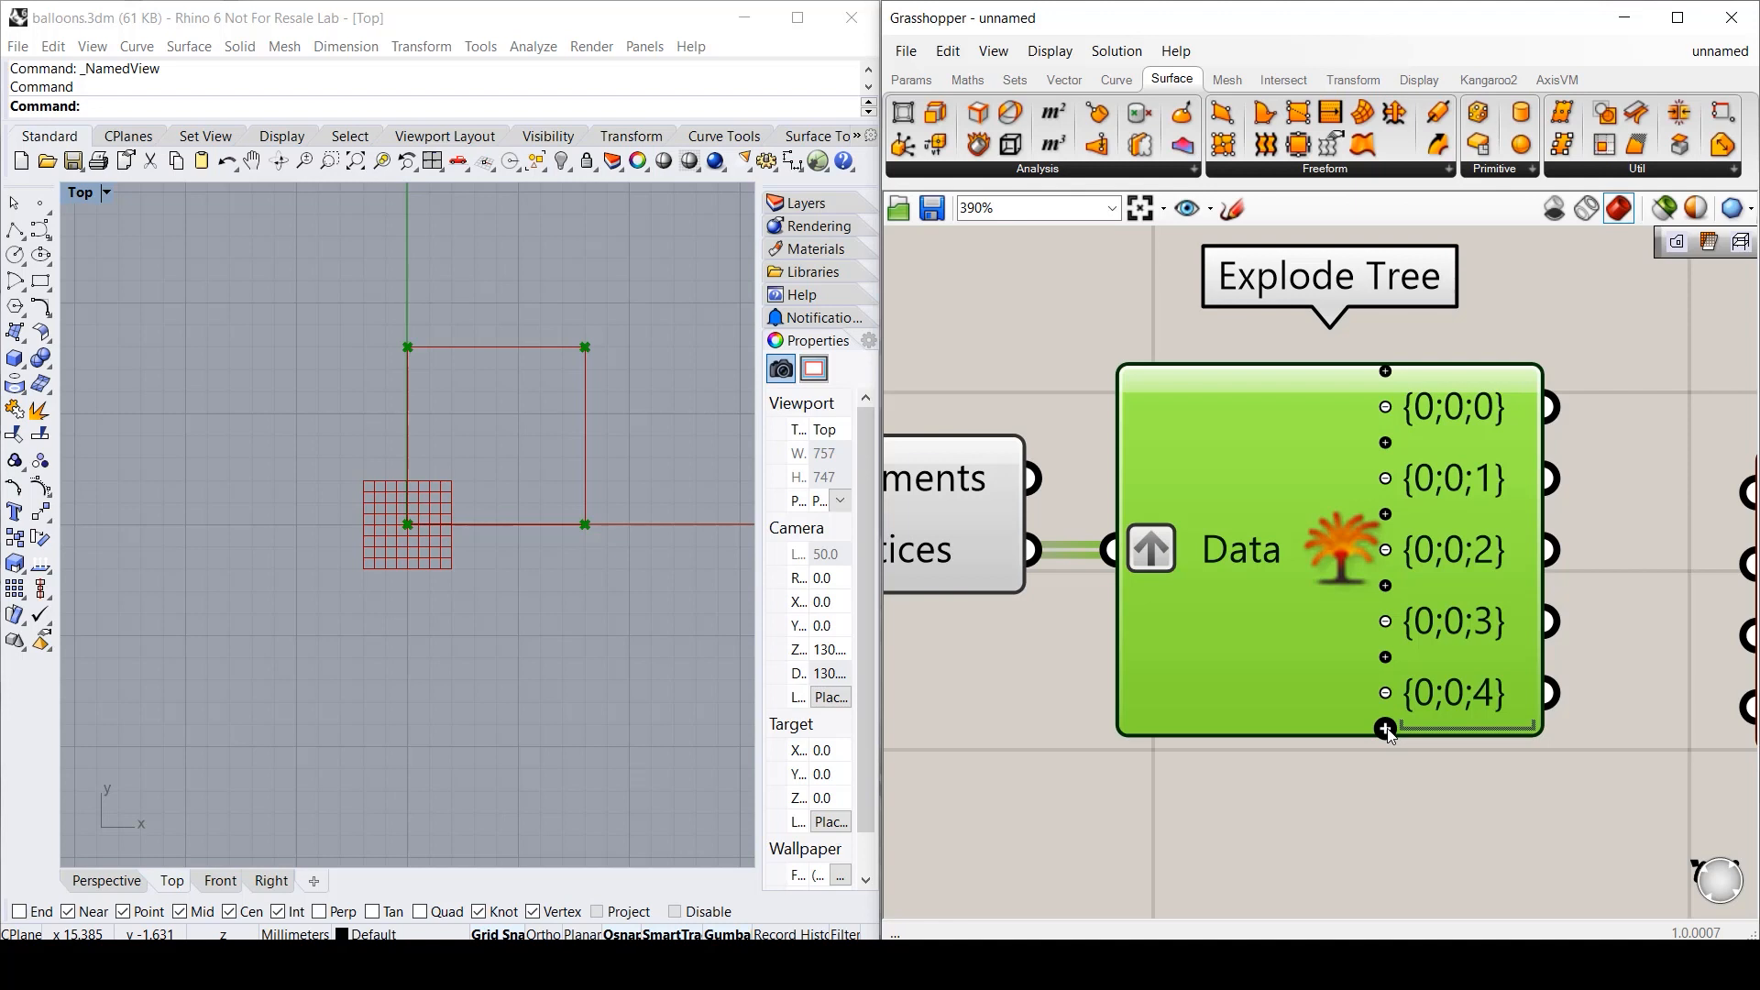
scroll(1367, 584, down, 5)
click(1428, 685)
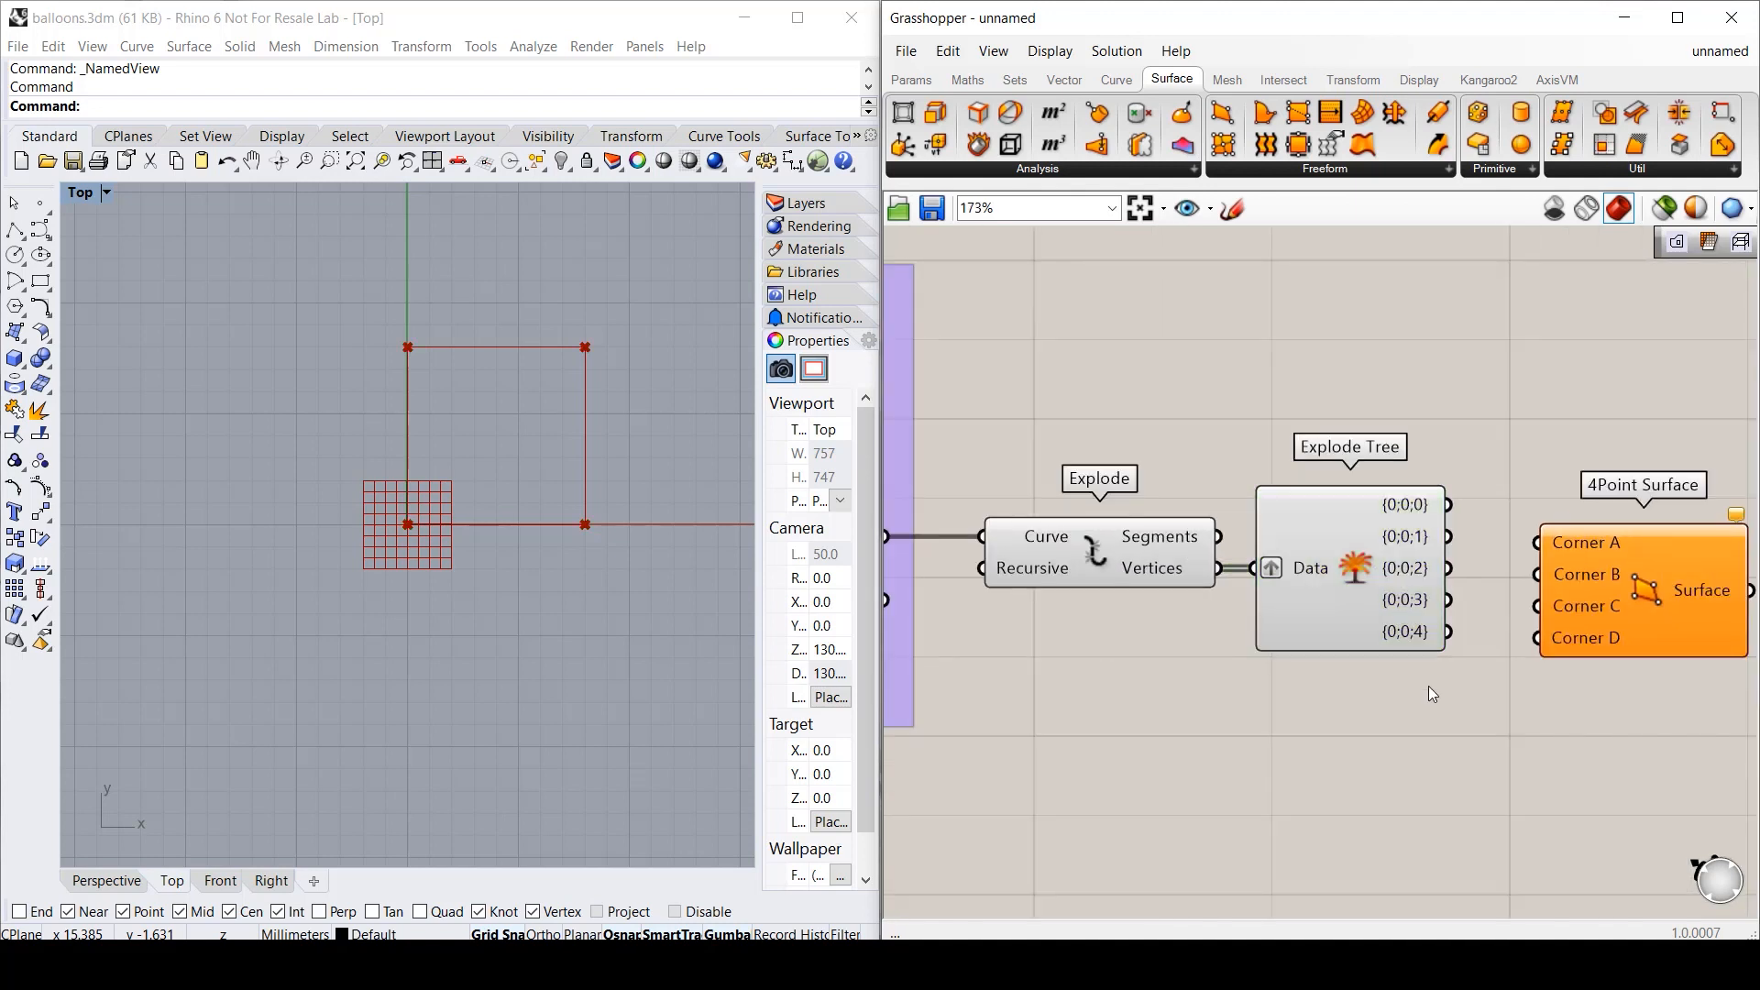
drag(1448, 504, 1575, 579)
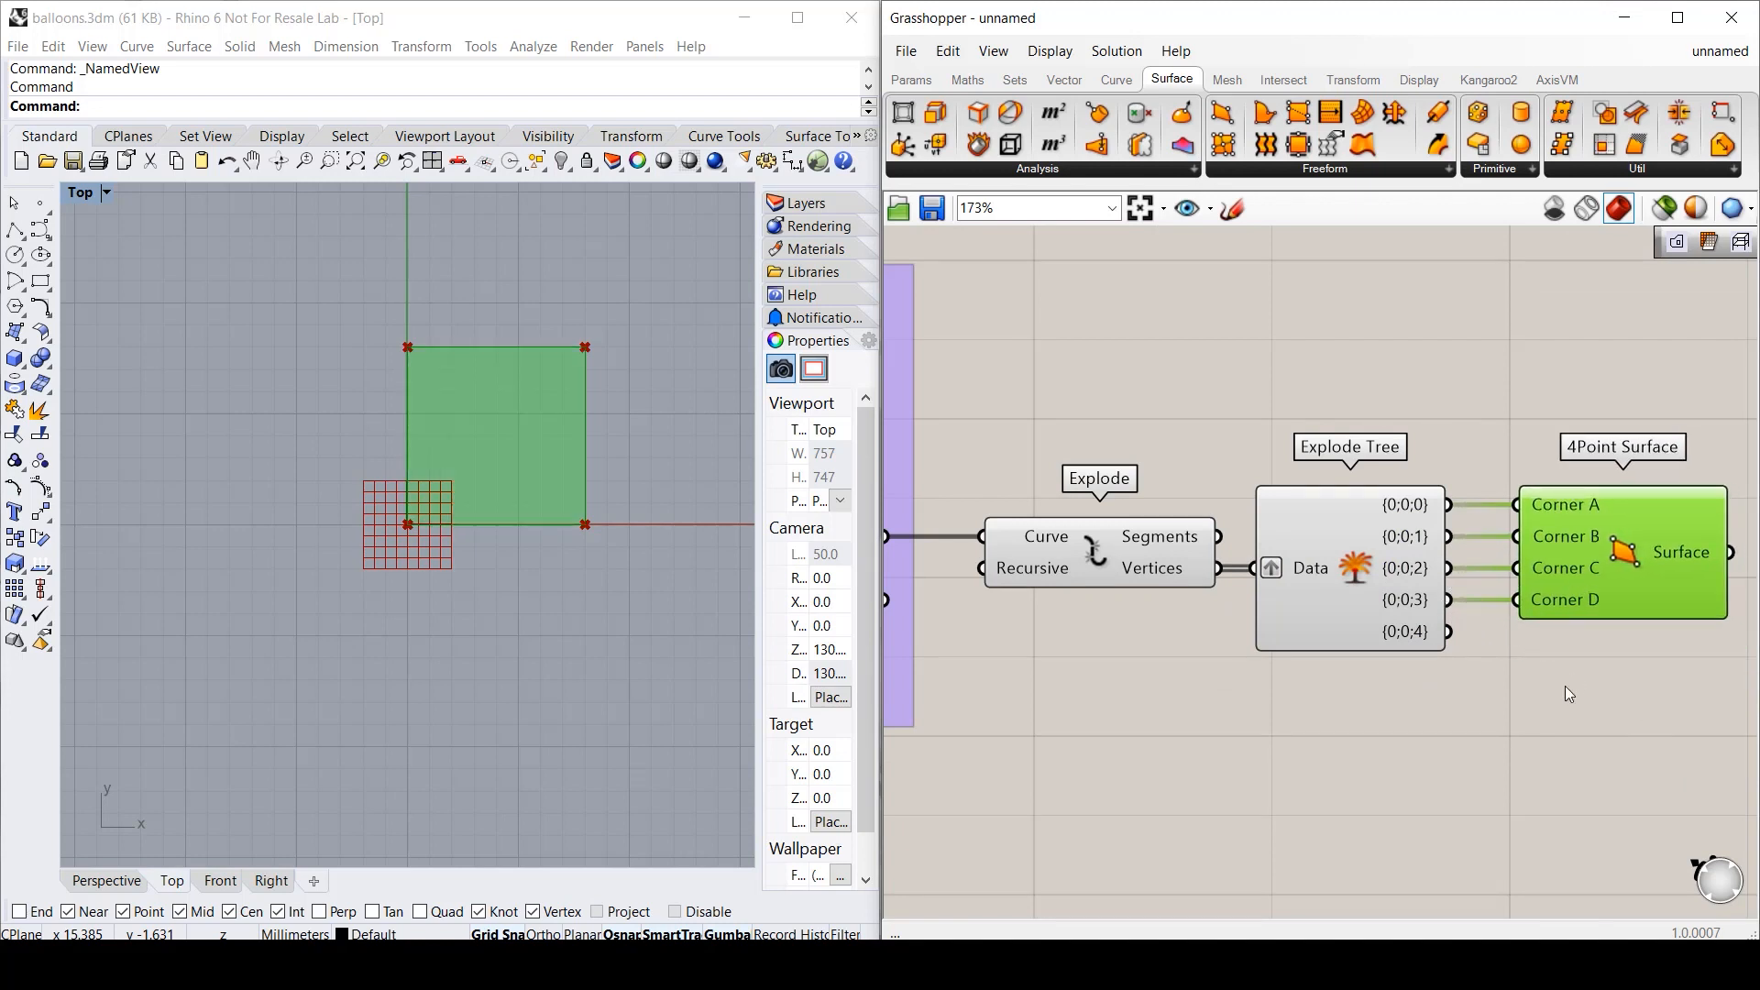
- Add a Mesh > Util > Mesh Surface component fed by the 4Point Surface
click(1565, 686)
scroll(1564, 685, down, 5)
right_drag(1565, 685, 1353, 613)
scroll(1352, 613, up, 4)
click(1226, 79)
click(1501, 170)
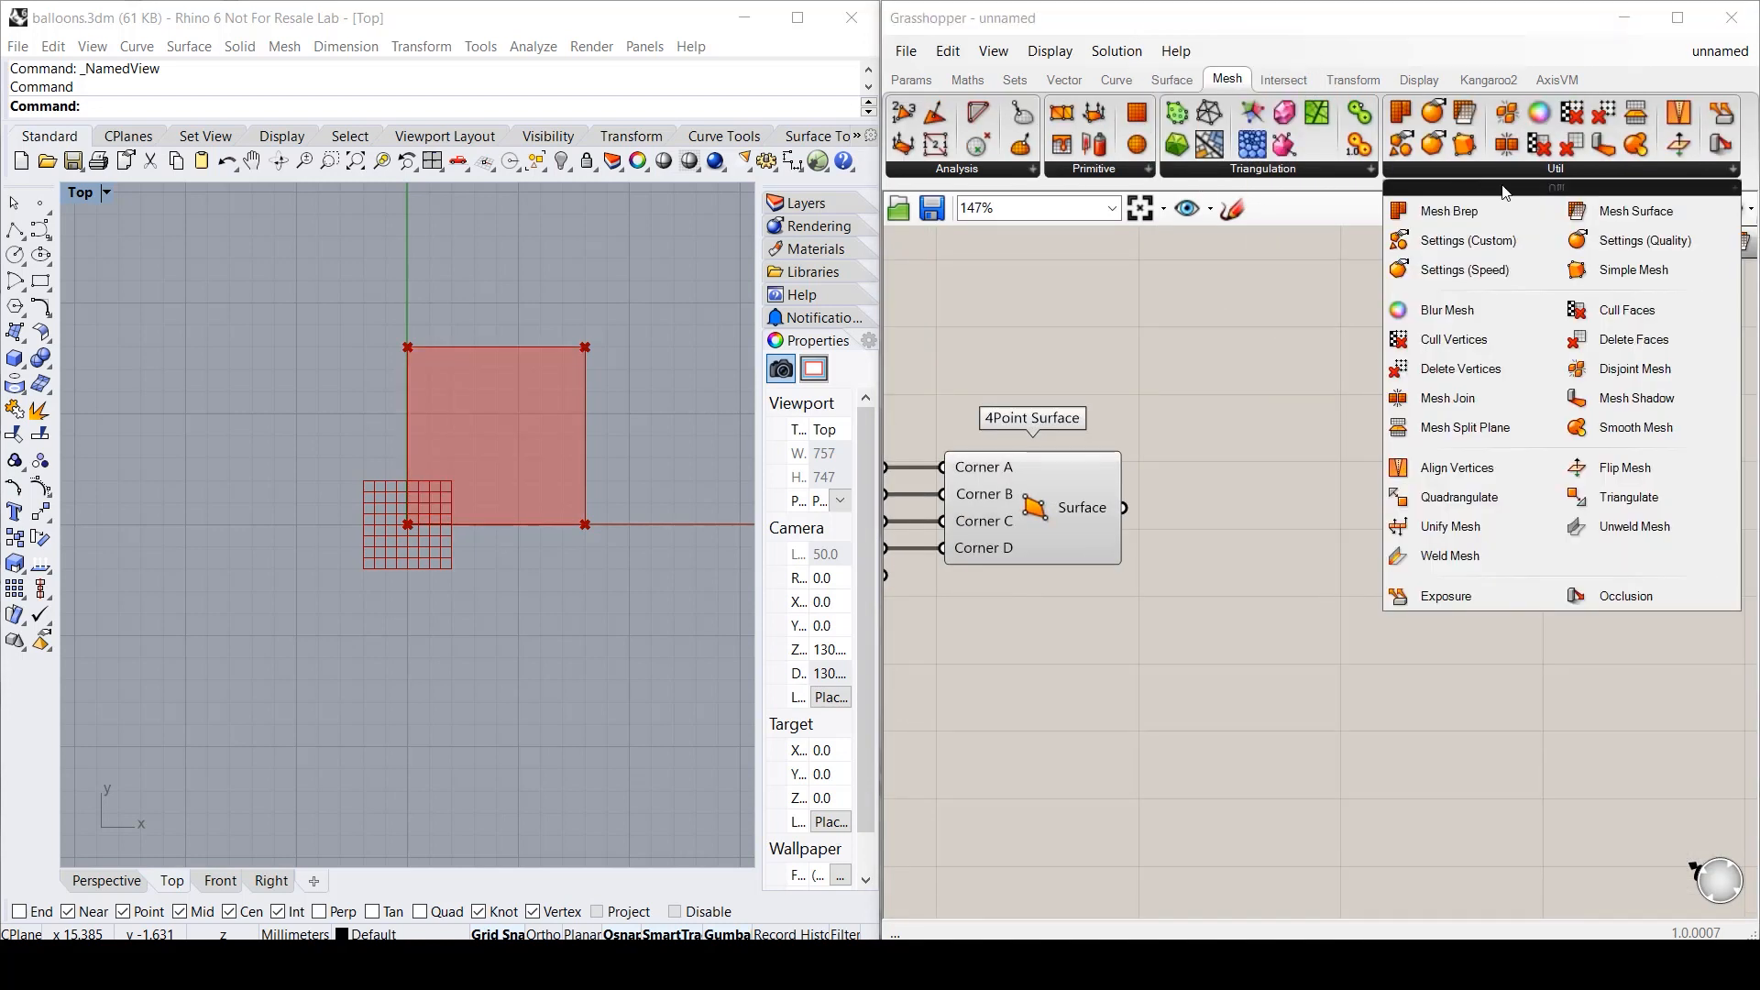
drag(1636, 211, 1339, 541)
drag(1124, 507, 1254, 507)
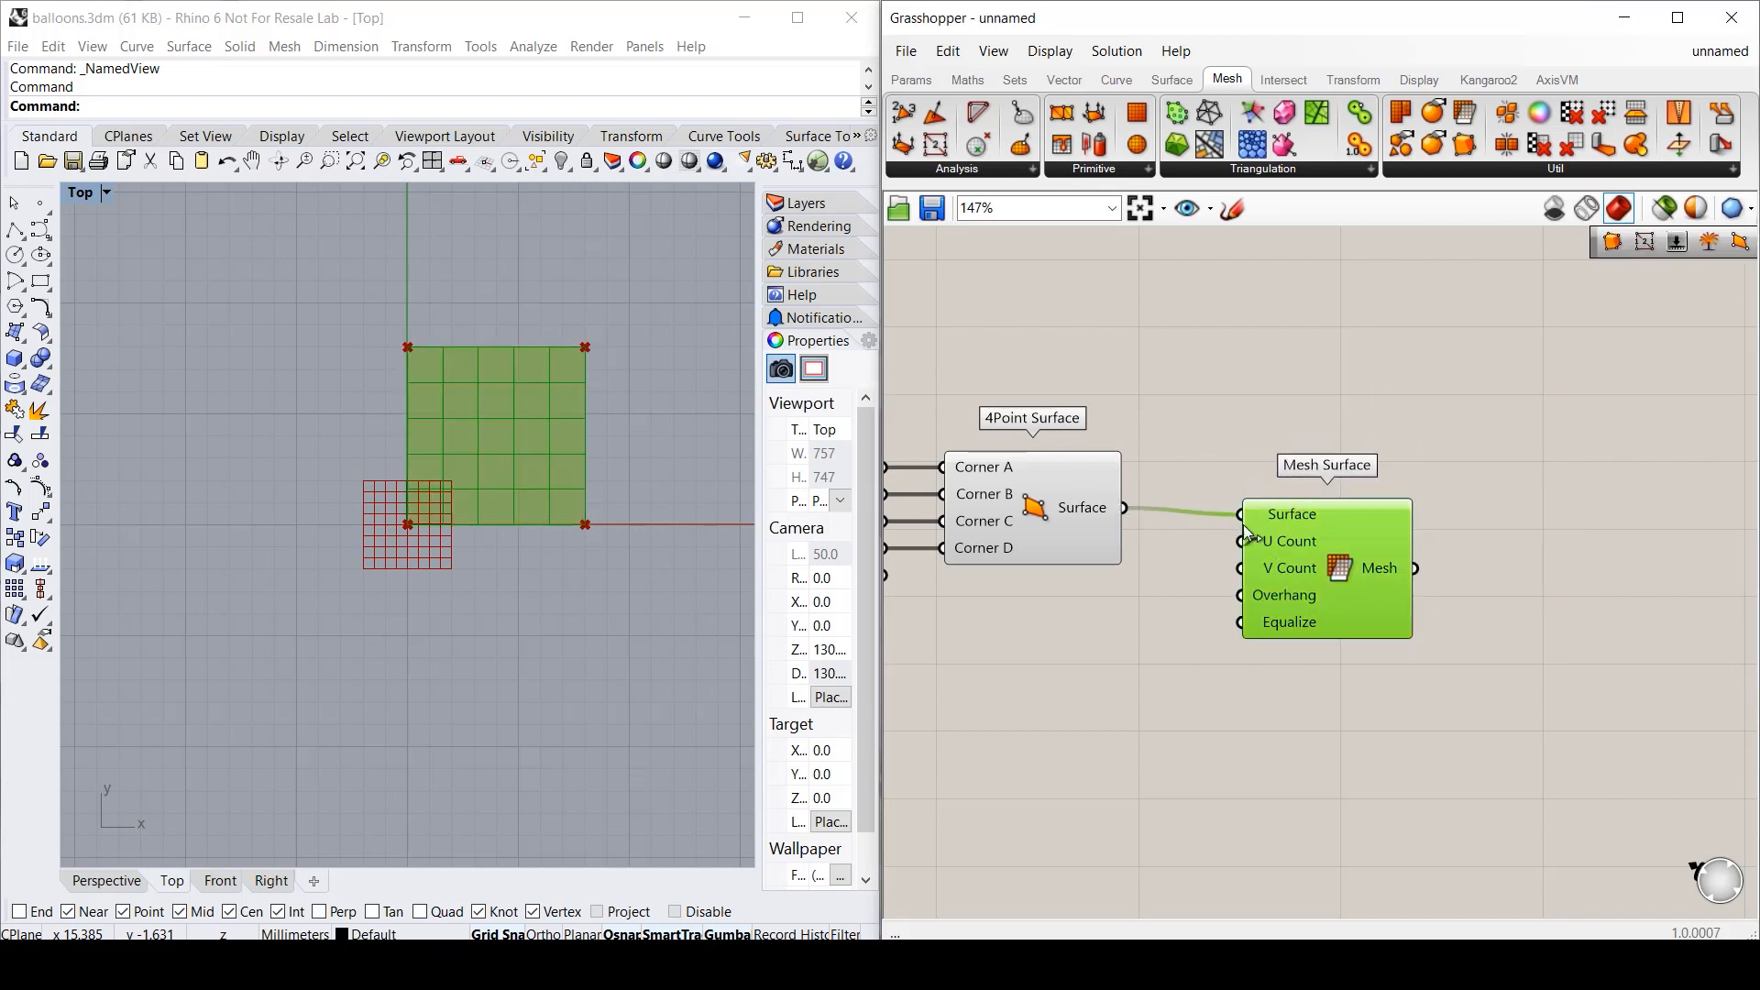
- Wire two Number Sliders into U Count and V Count, meshing the square 3 by 7
double_click(1061, 647)
text(4)
key(Return)
double_click(1059, 687)
text(3)
key(Return)
drag(1199, 640, 1254, 534)
drag(1198, 686, 1253, 561)
drag(981, 640, 957, 597)
drag(999, 692, 1069, 596)
click(1206, 728)
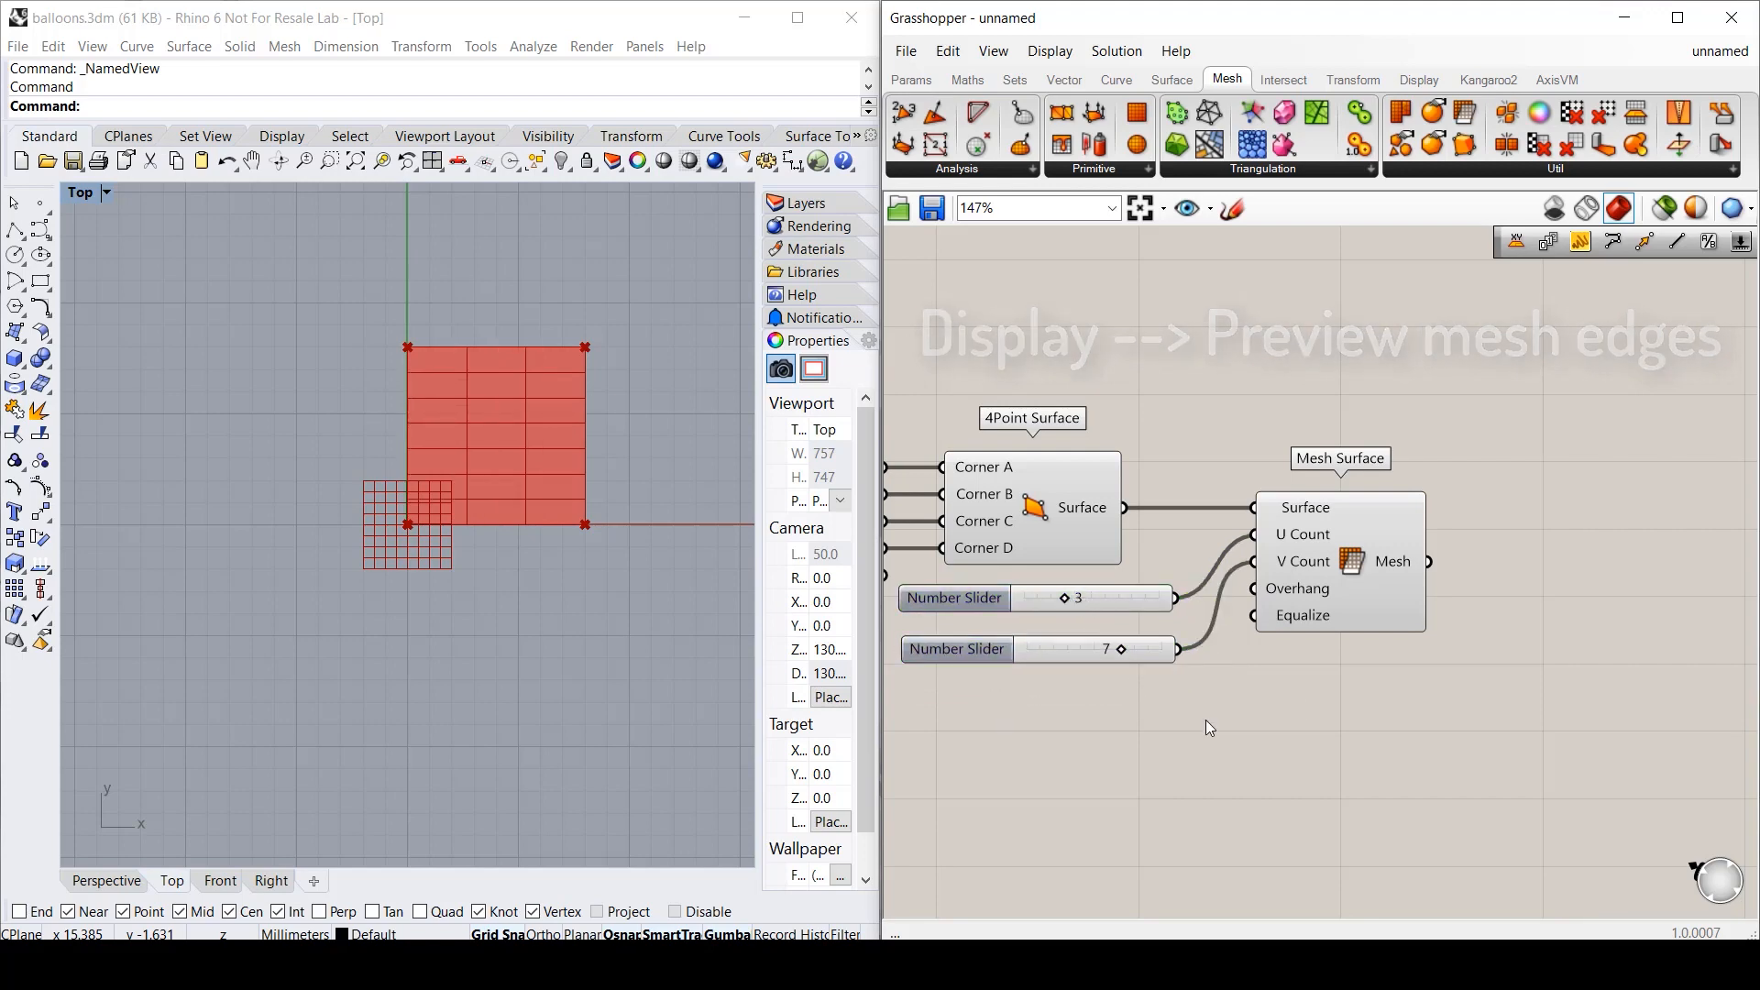
scroll(1303, 701, down, 3)
right_drag(1159, 737, 1392, 742)
scroll(1669, 536, up, 2)
- Group the mesh components and sliders under a 'Meshed surface' title
drag(1652, 541, 1228, 774)
key(ctrl+g)
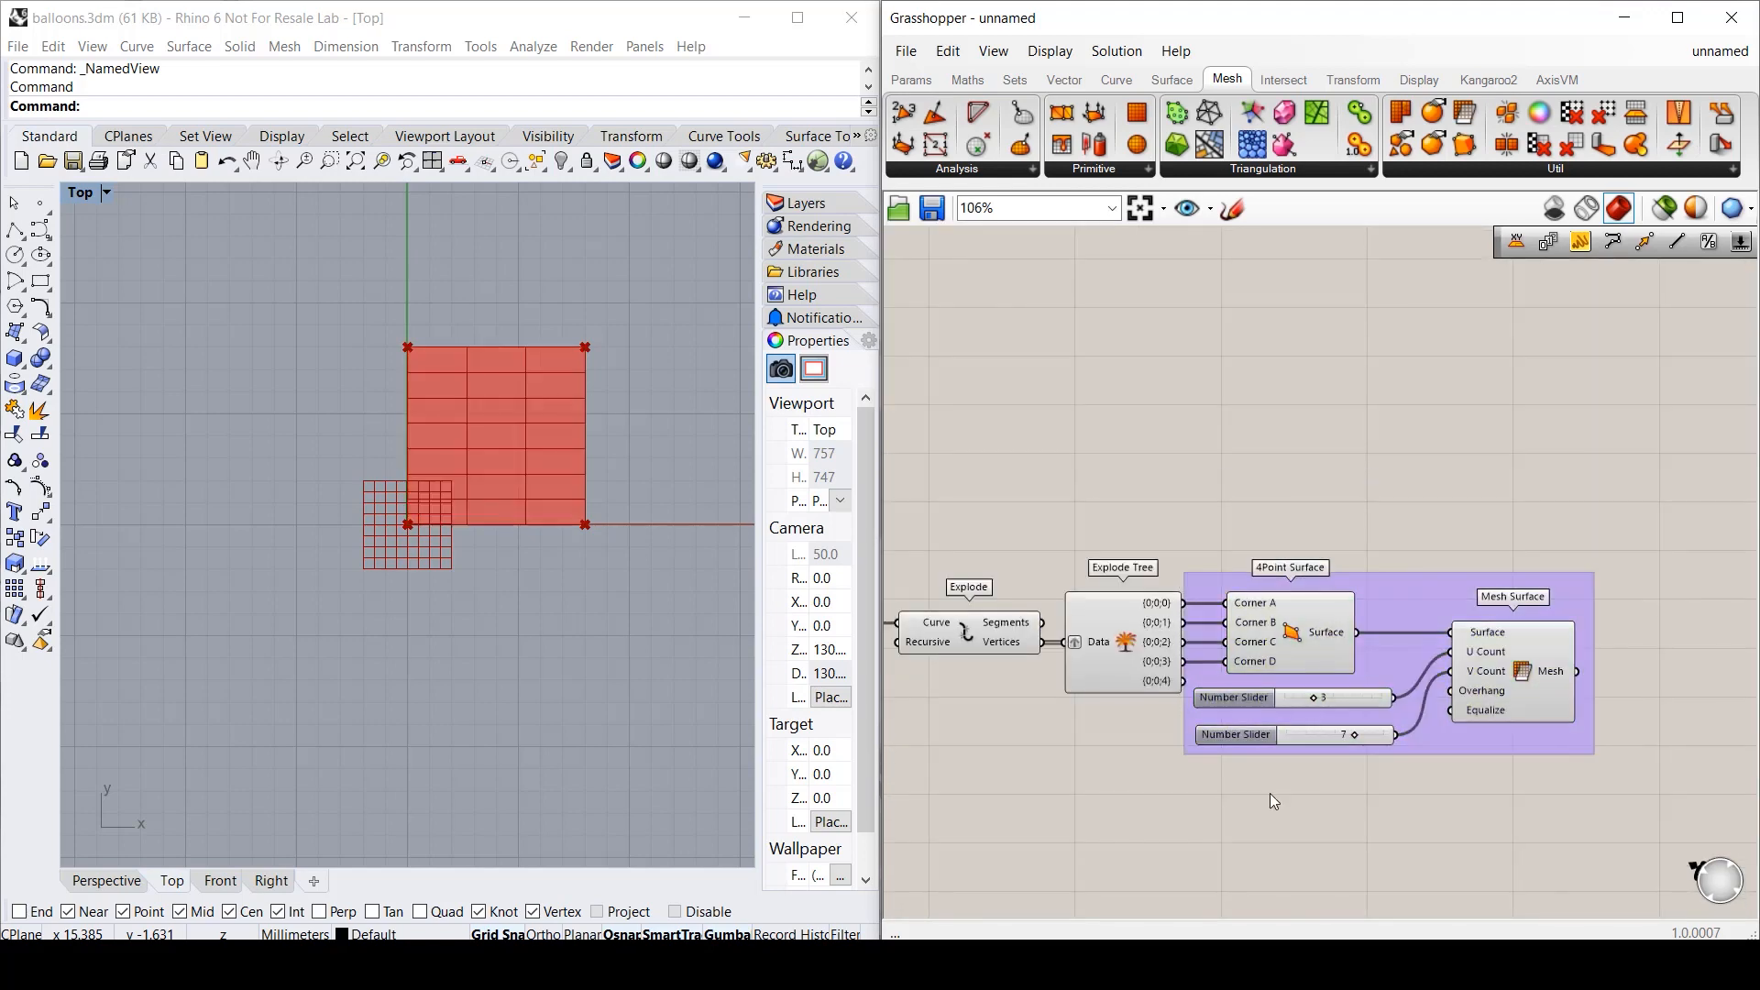
double_click(1272, 486)
text(~Meshed surface)
key(Return)
right_click(1387, 576)
click(1457, 749)
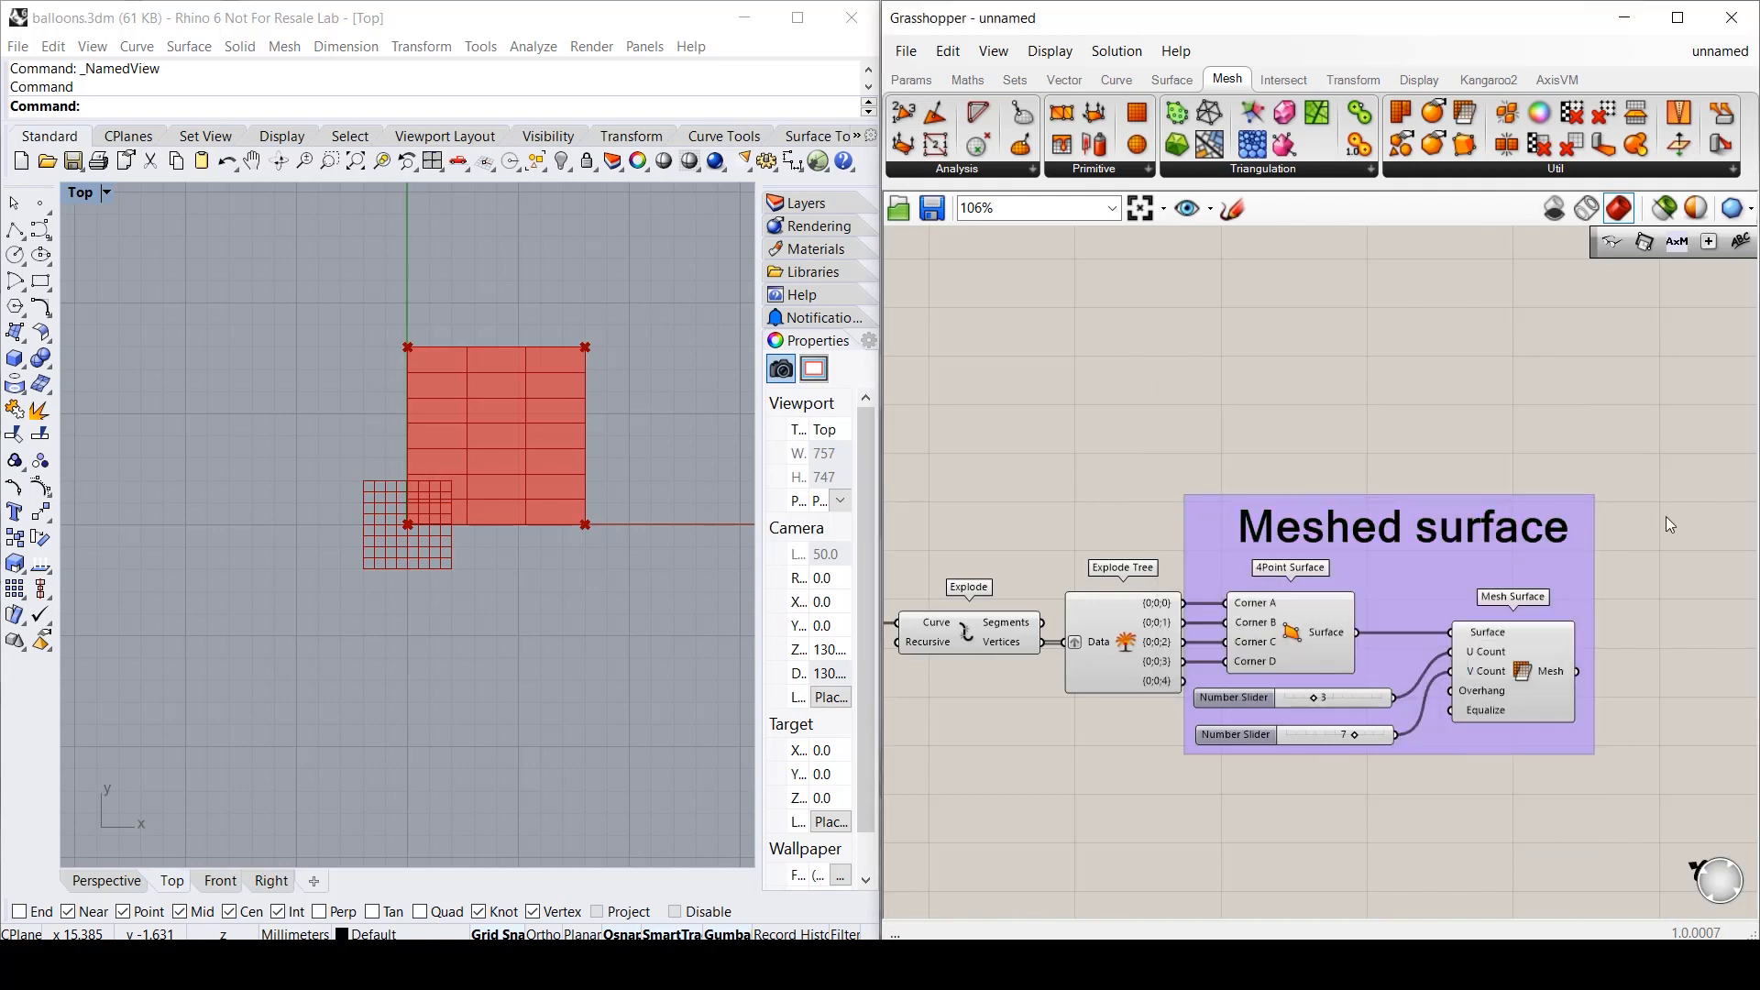
- Turn off preview for the Rectangle and Meshed surface groups
scroll(1664, 515, down, 4)
scroll(1652, 492, up, 1)
drag(1670, 479, 914, 644)
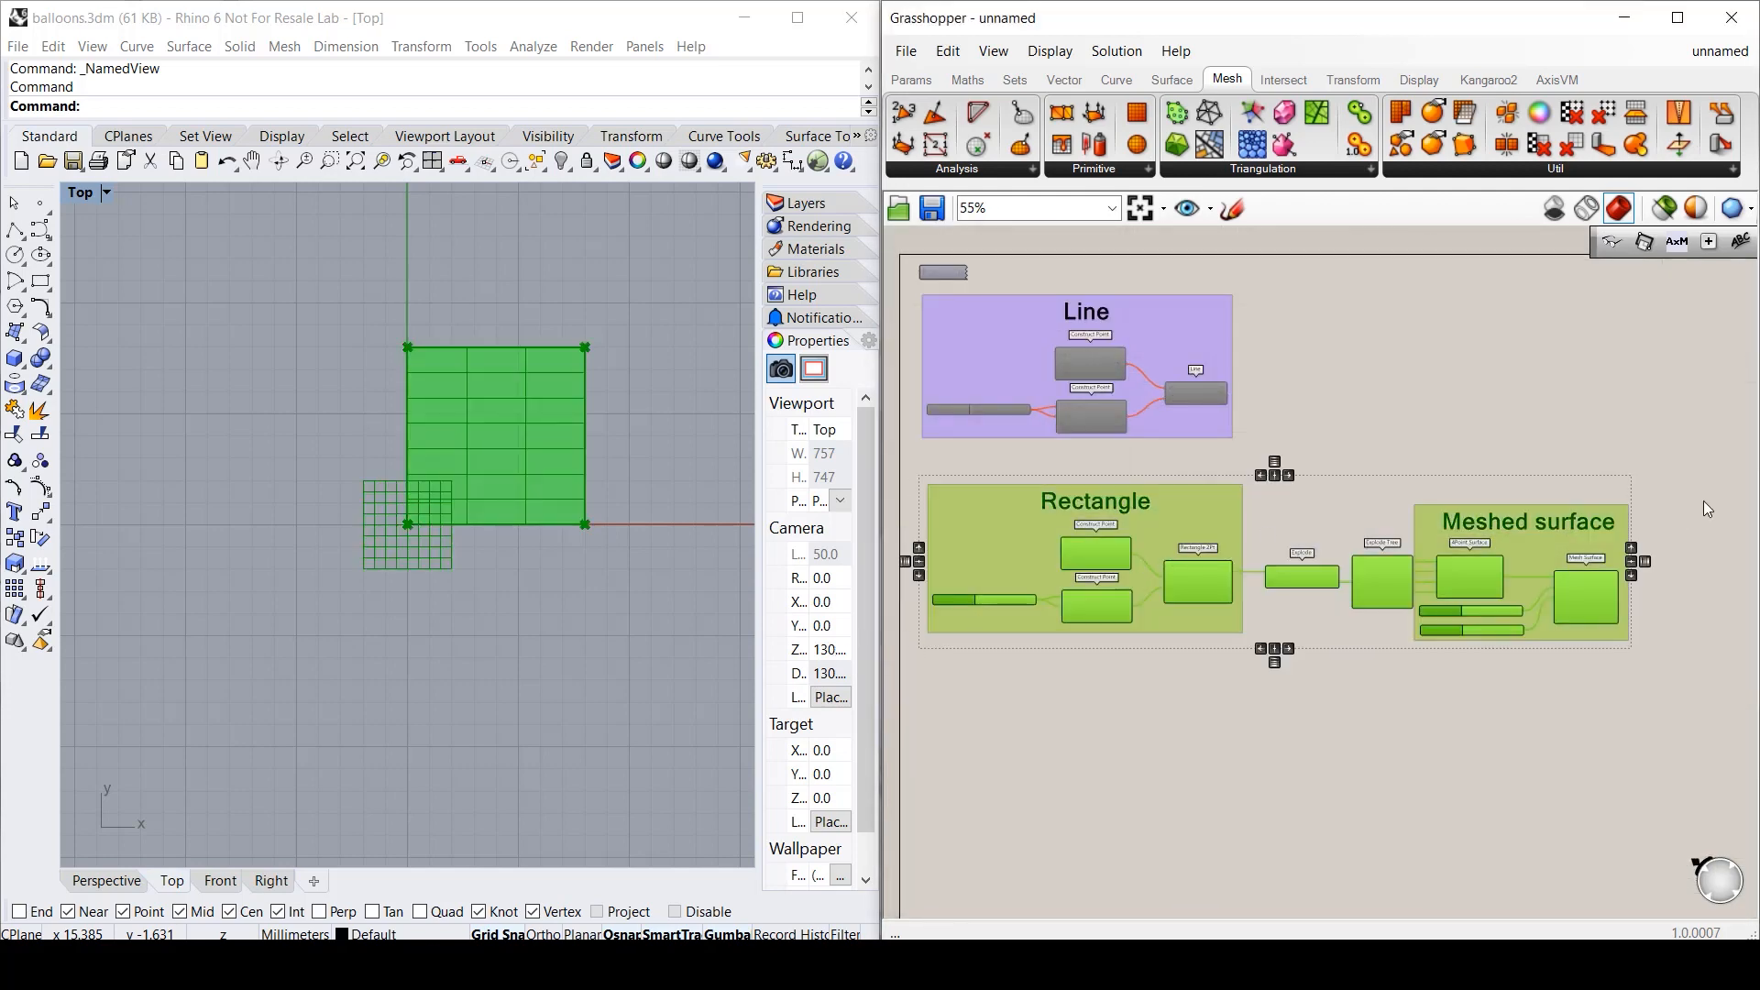
scroll(1307, 523, up, 1)
middle_click(1329, 689)
click(1416, 697)
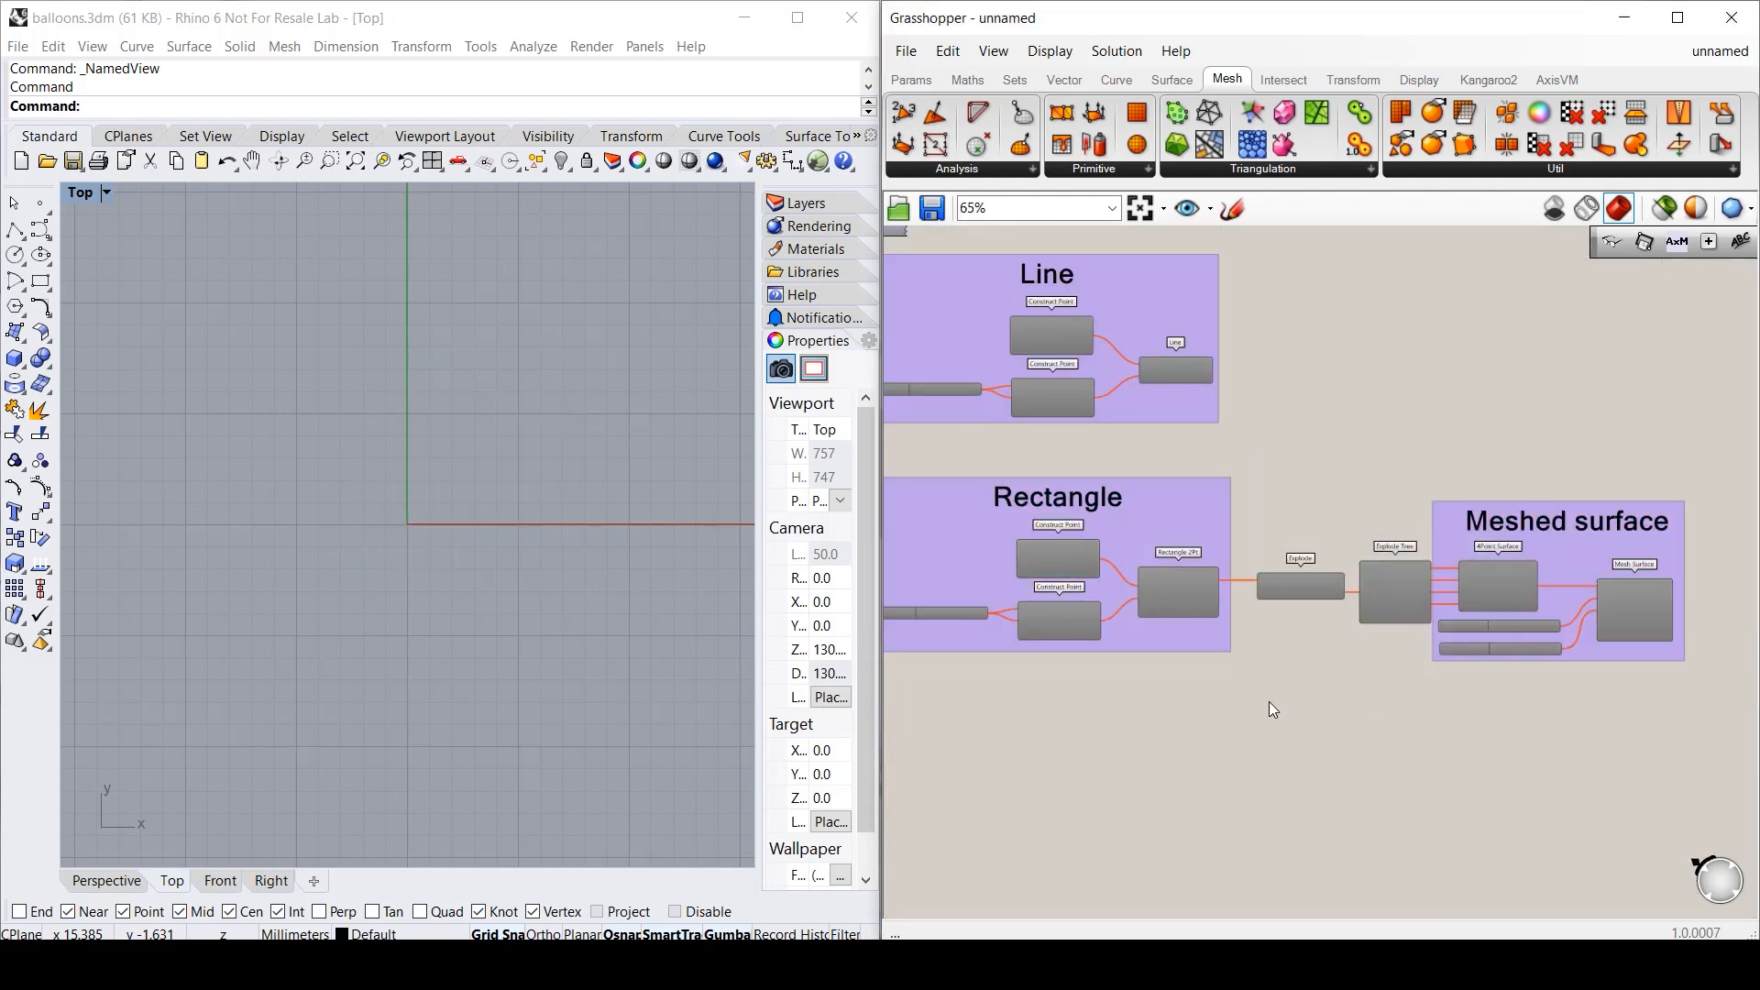
scroll(1091, 701, up, 4)
right_drag(1100, 654, 1216, 405)
click(1064, 83)
- Place a Construct Point and a Move component, wiring the point into Move's Geometry
click(1360, 115)
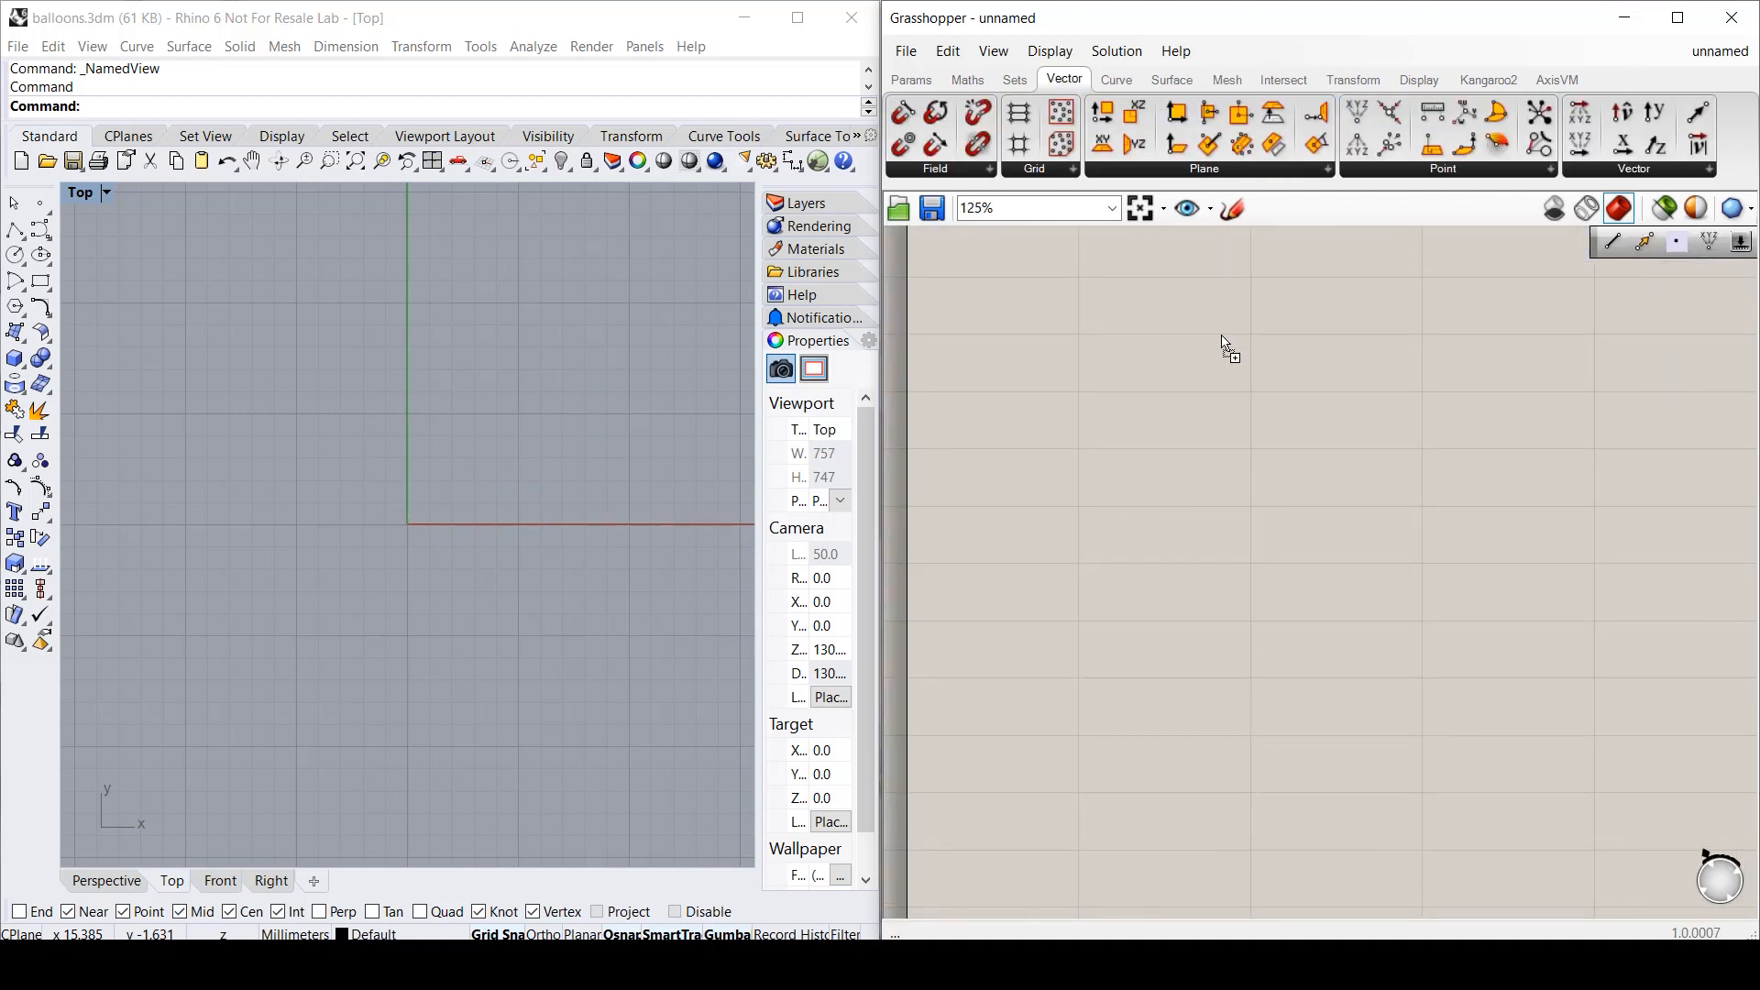
click(1174, 368)
drag(1141, 363, 1140, 344)
click(1227, 464)
double_click(1485, 437)
text(mov)
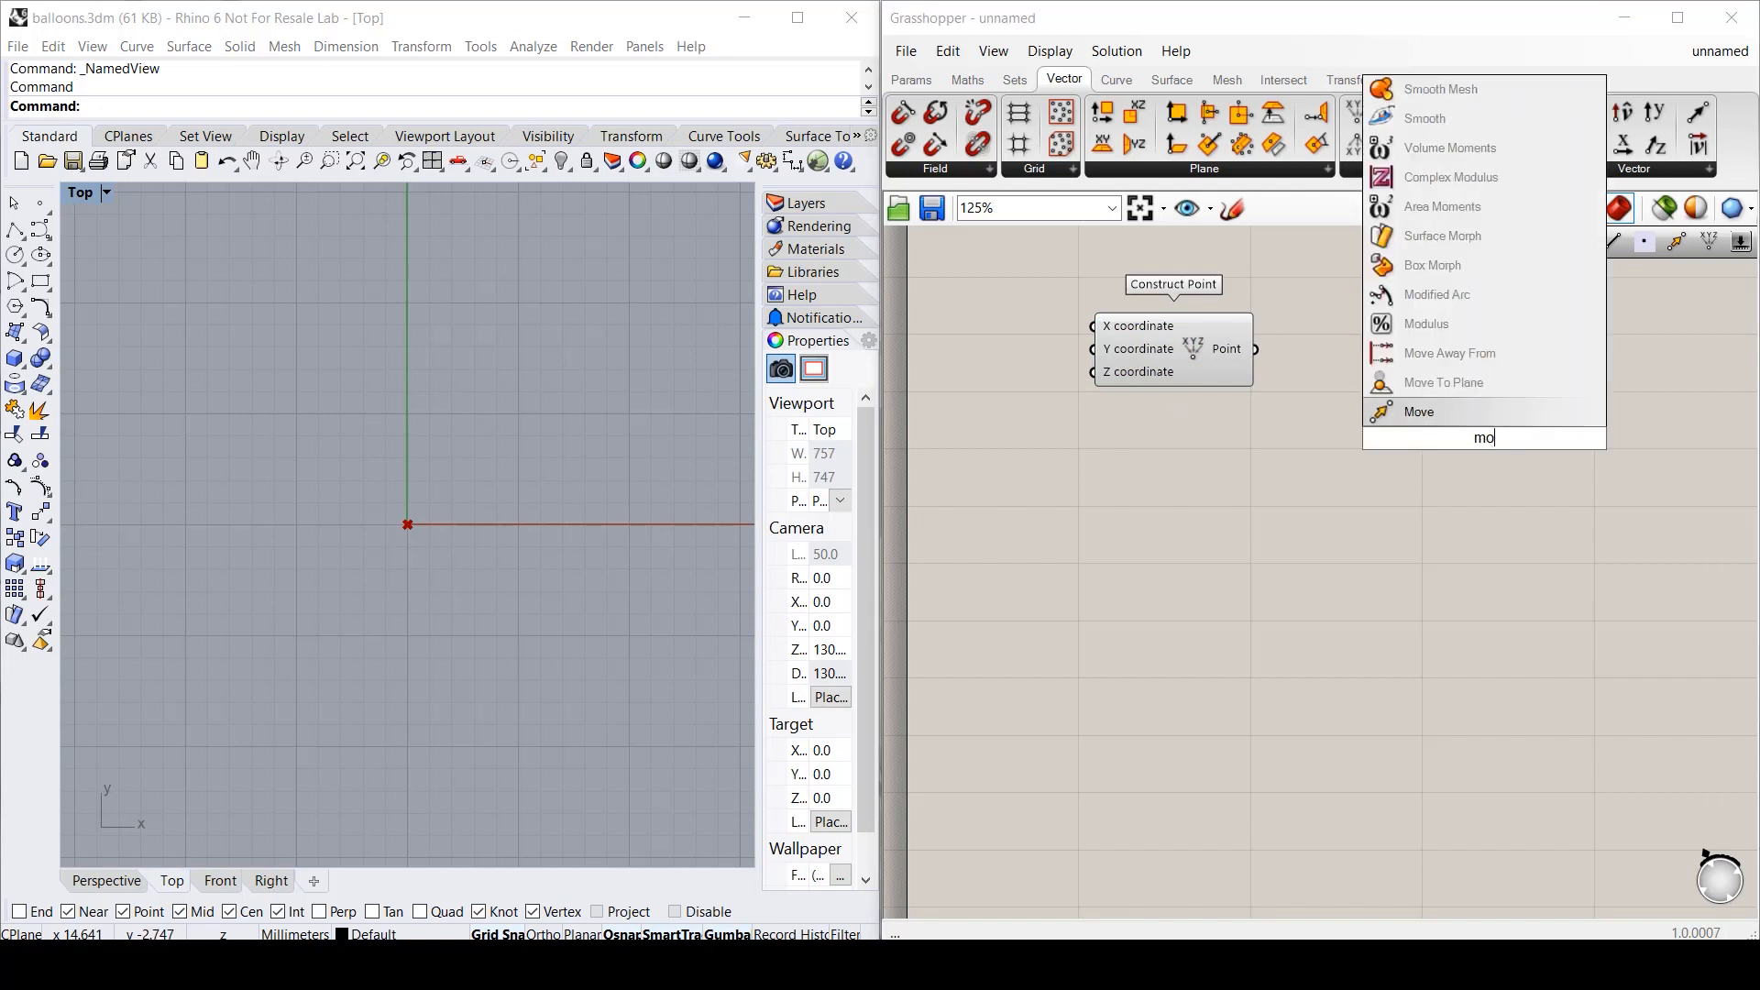
key(Return)
drag(1257, 350, 1587, 461)
click(1492, 244)
- Add Unit X, Unit Y and Vector XYZ, wiring the unit vectors into its X and Y inputs
click(1621, 146)
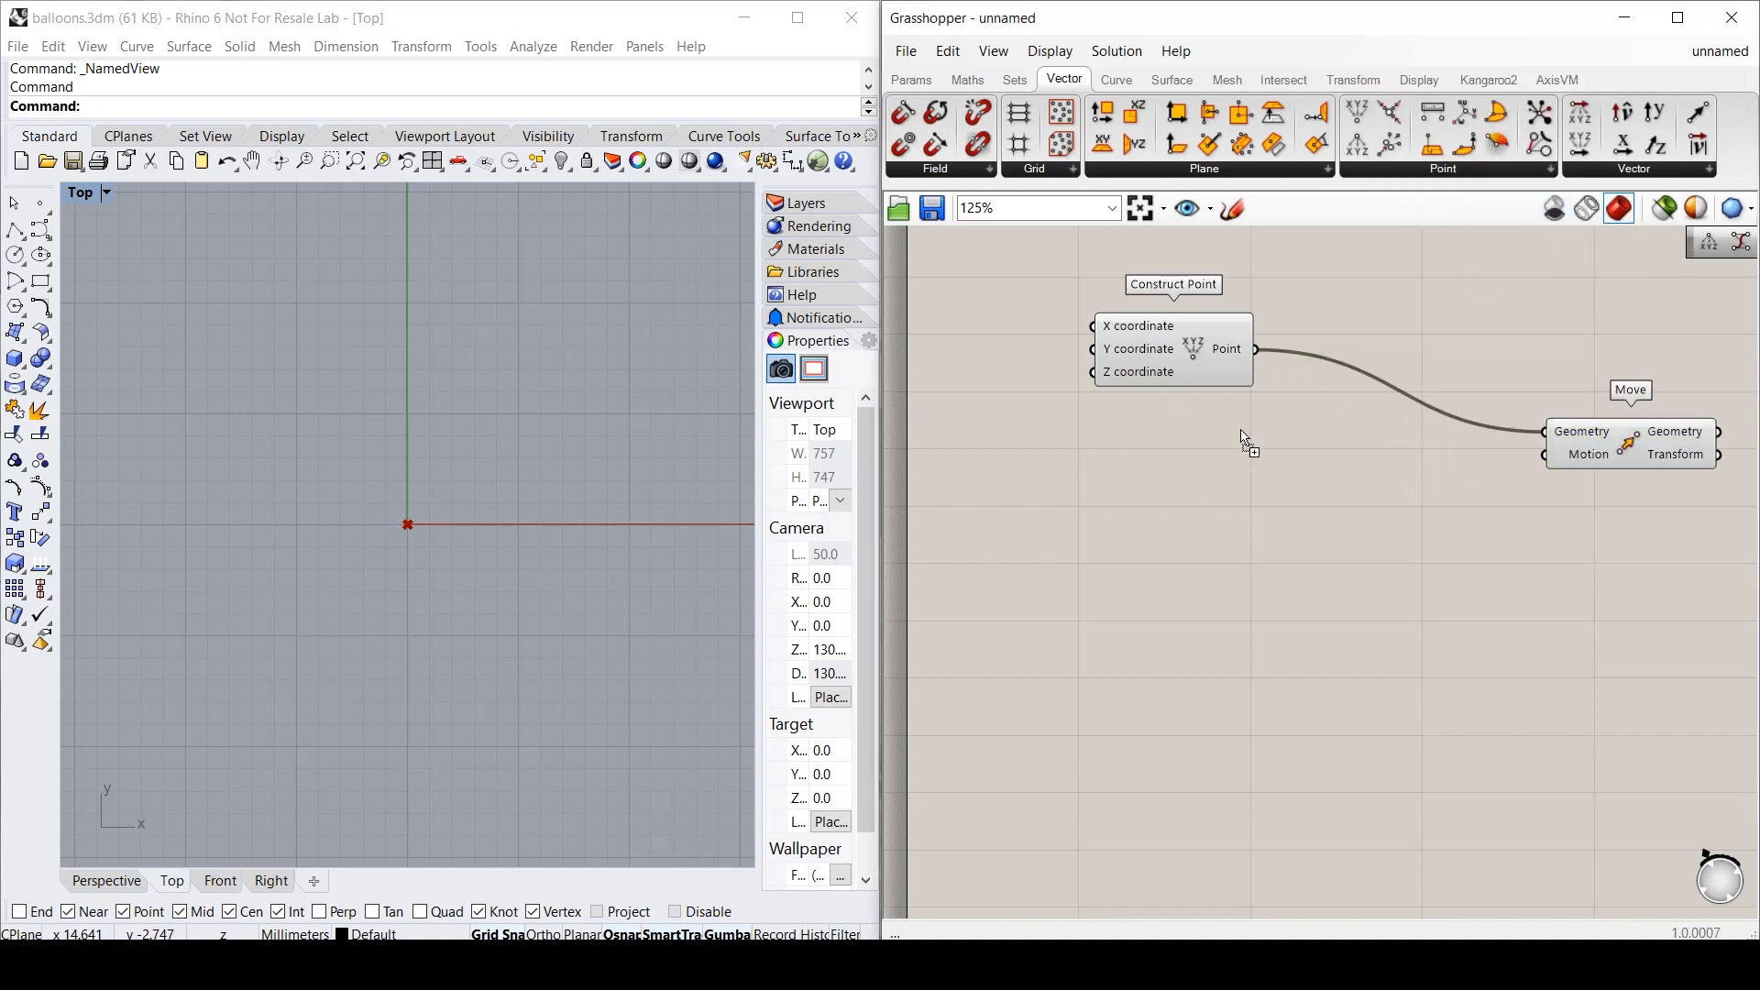
click(1208, 488)
drag(1206, 487, 1175, 497)
click(1654, 114)
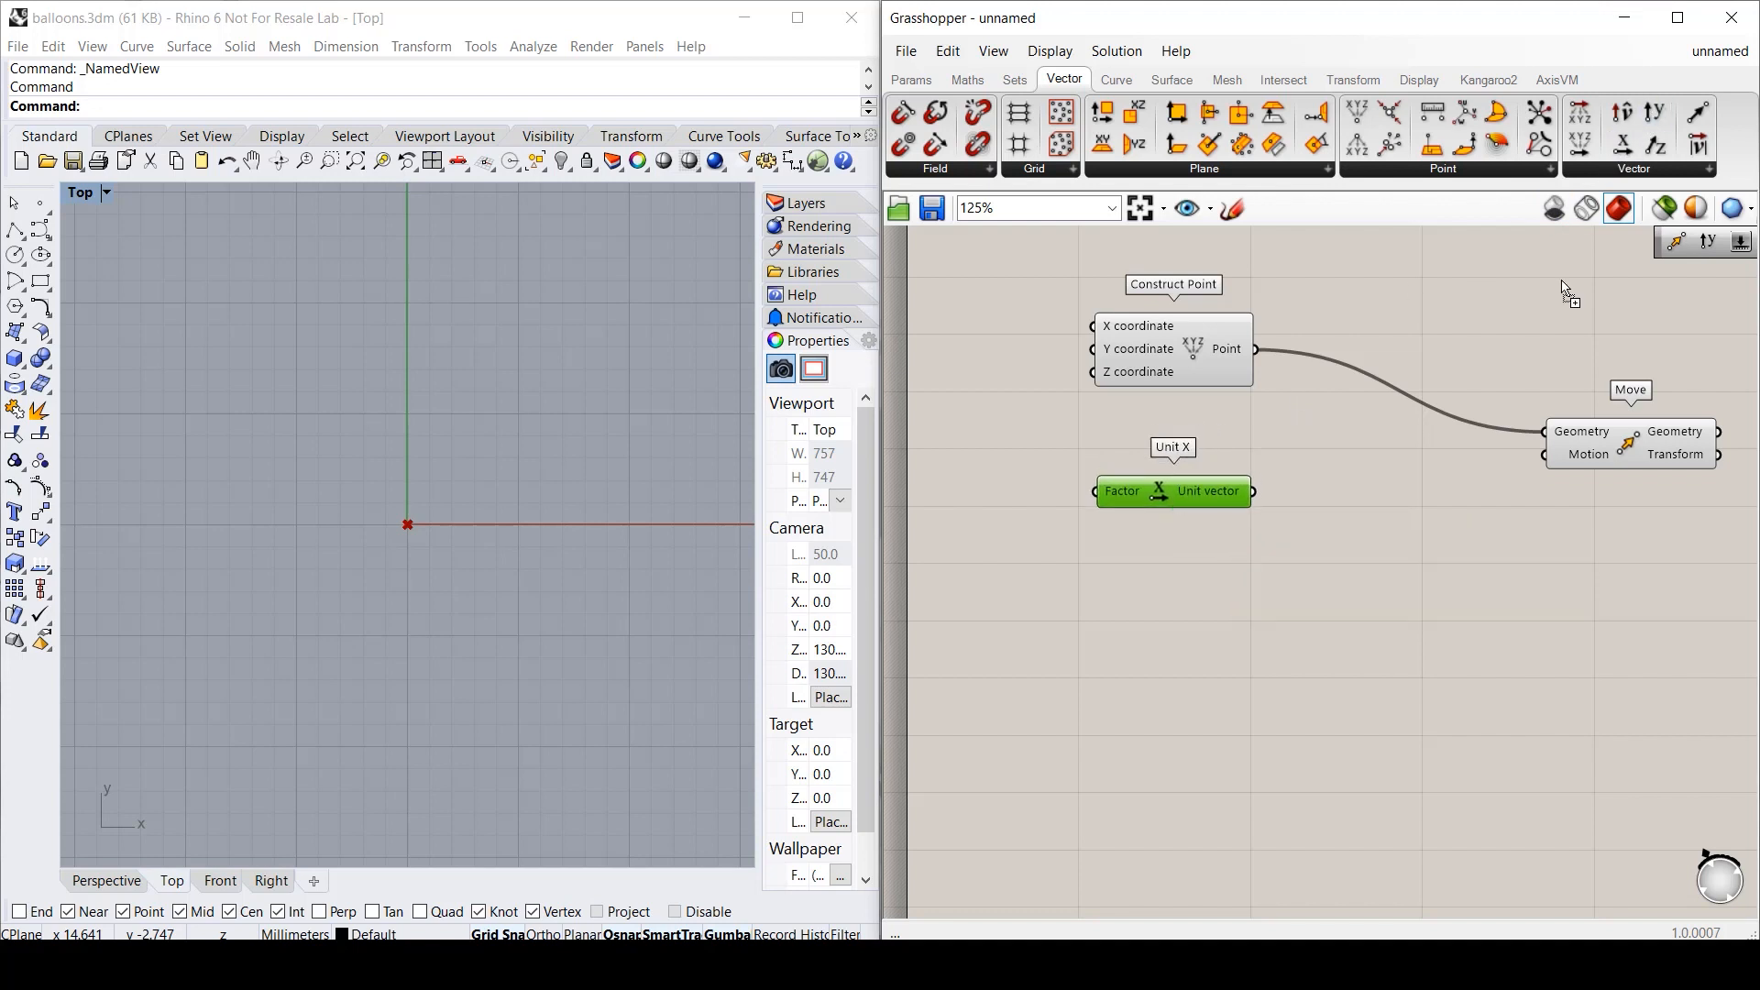
click(1174, 635)
drag(1173, 632, 1182, 640)
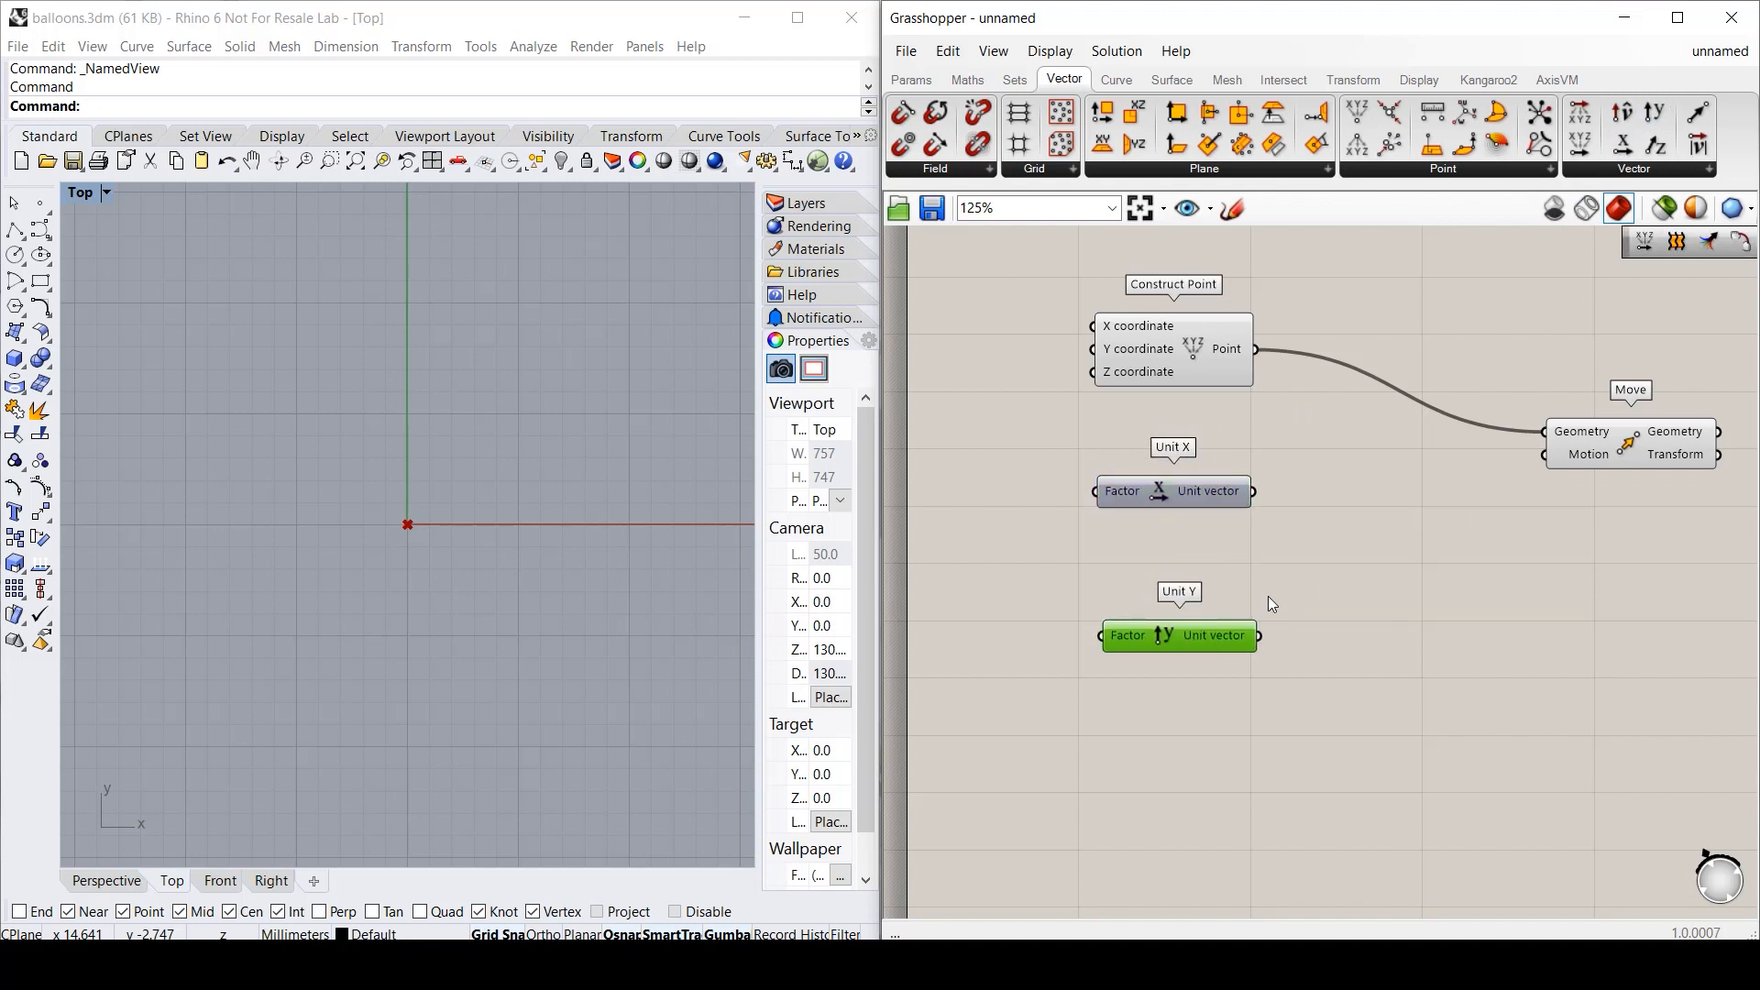
click(1580, 144)
click(1372, 546)
drag(1372, 546, 1382, 558)
drag(1254, 492, 1310, 539)
drag(1261, 641, 1309, 562)
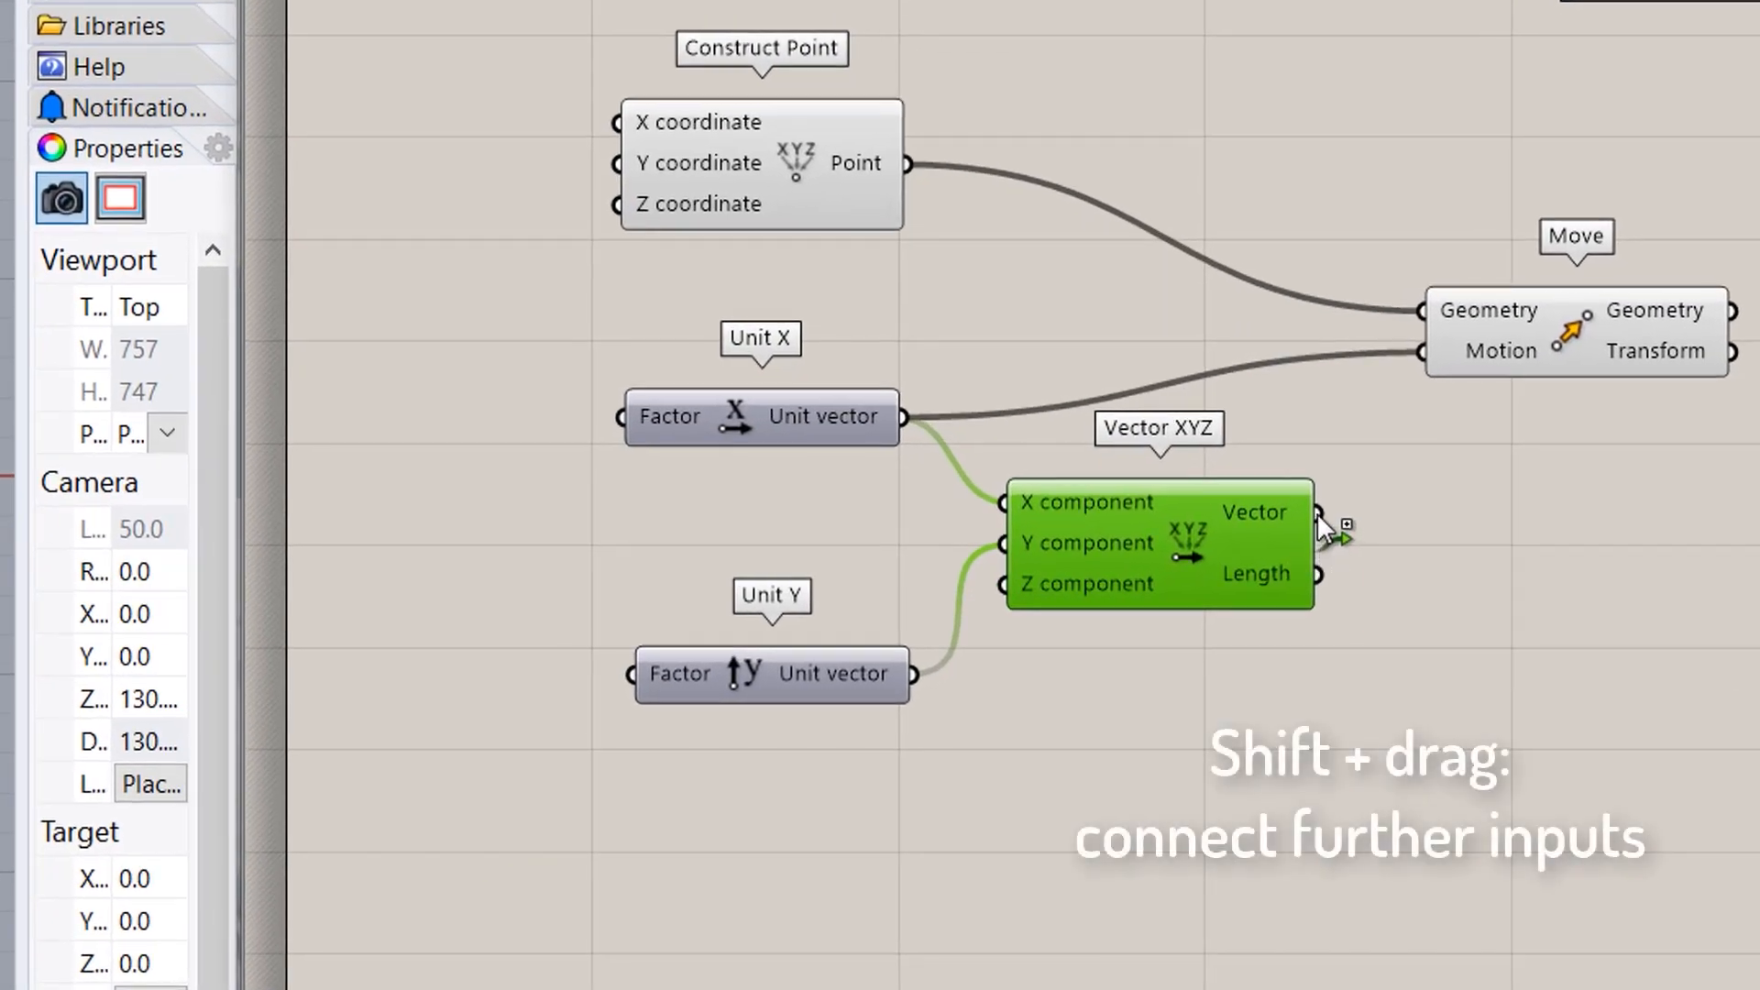
- Also feed Vector XYZ and Unit Y into Move's Motion, routing the Unit Y wire through a Relay
shift+drag(1316, 513, 1422, 366)
shift+drag(917, 673, 1421, 369)
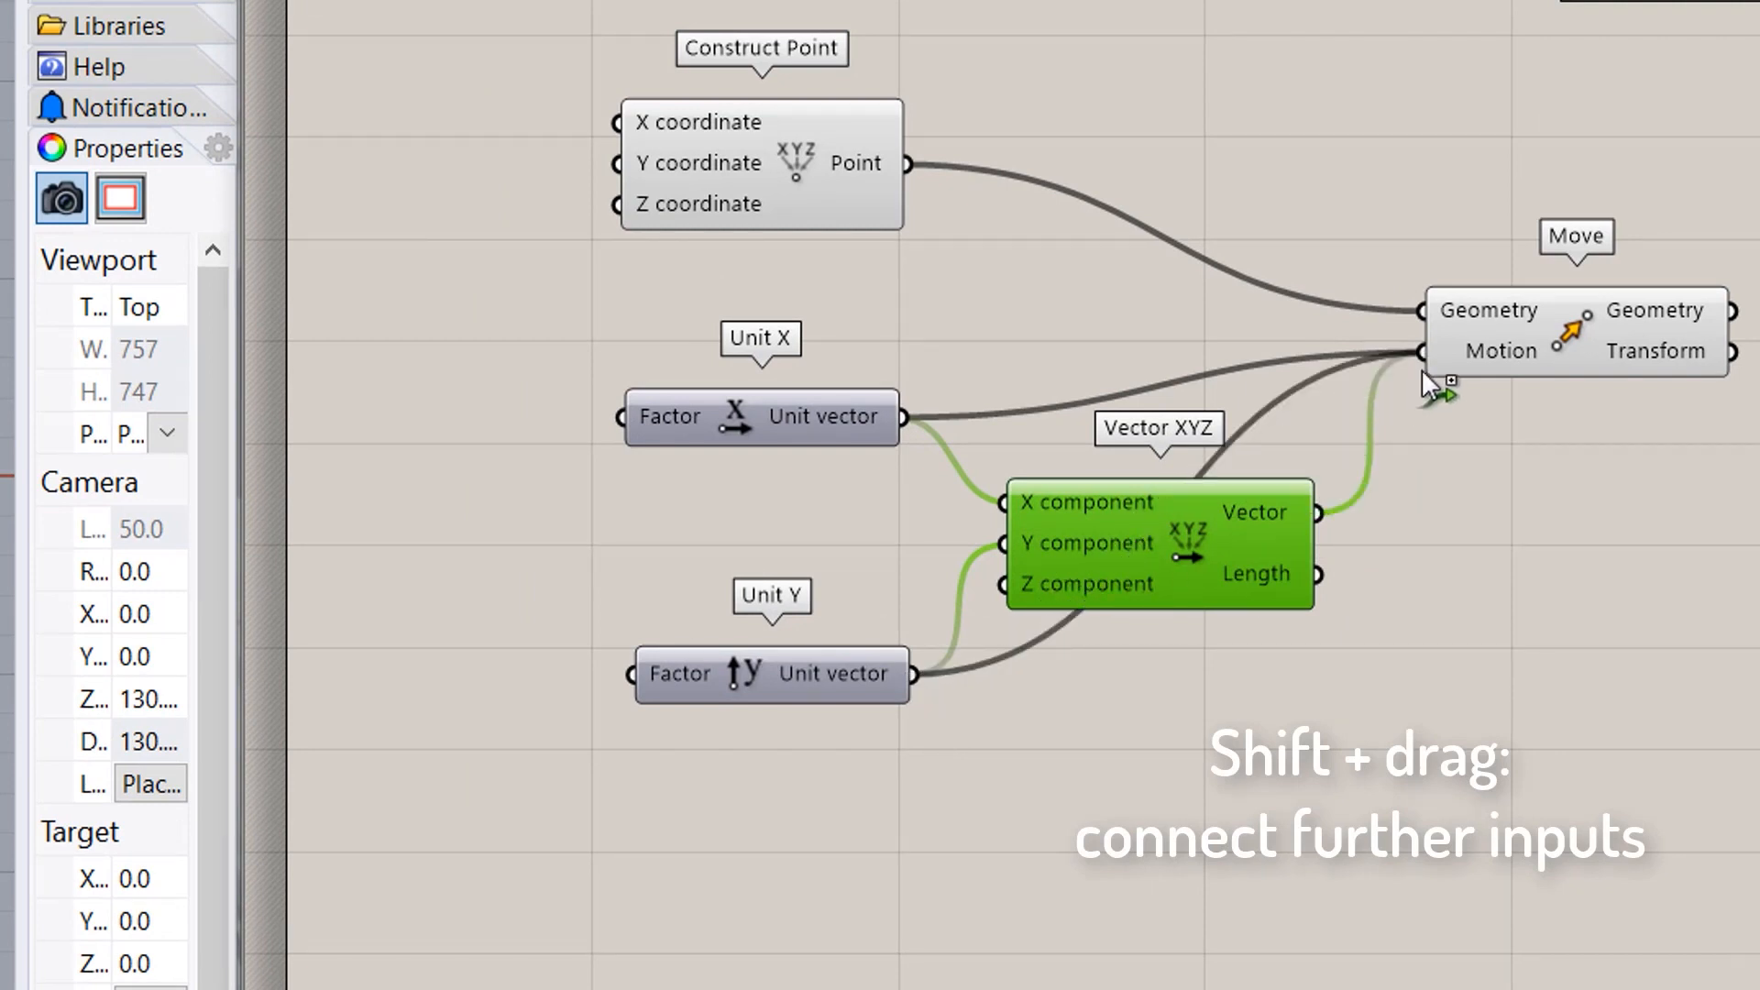
double_click(1256, 421)
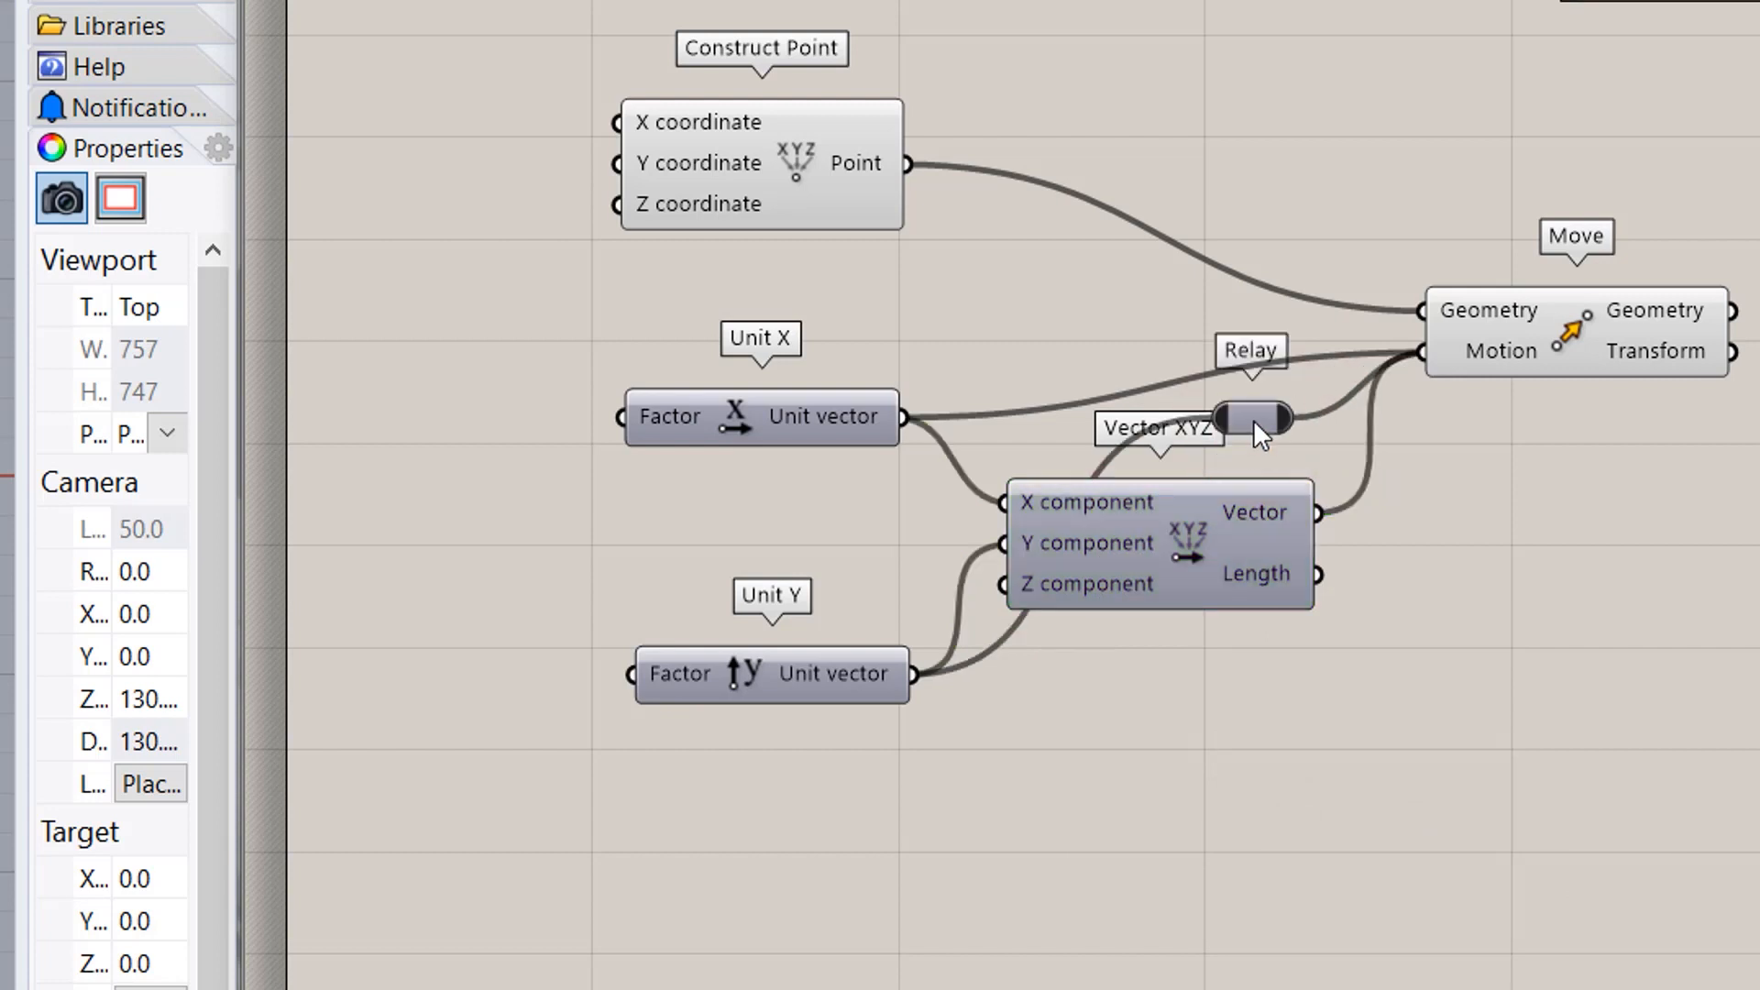
drag(1252, 421, 1294, 675)
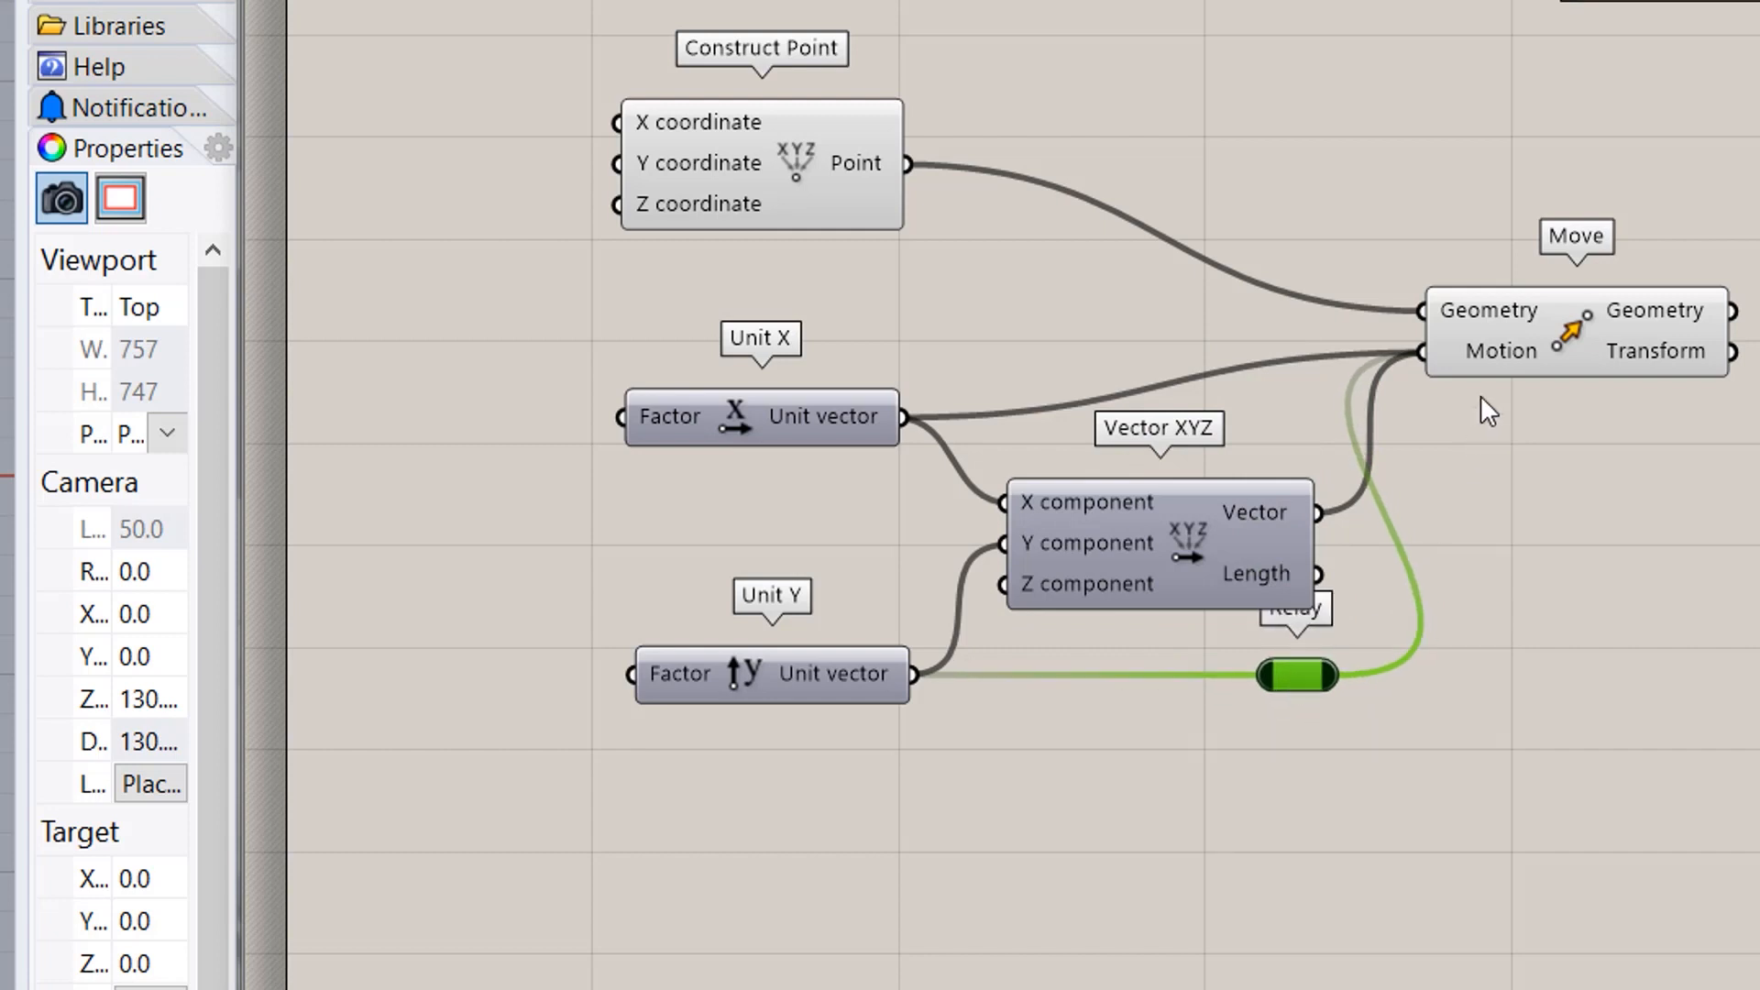
click(1474, 328)
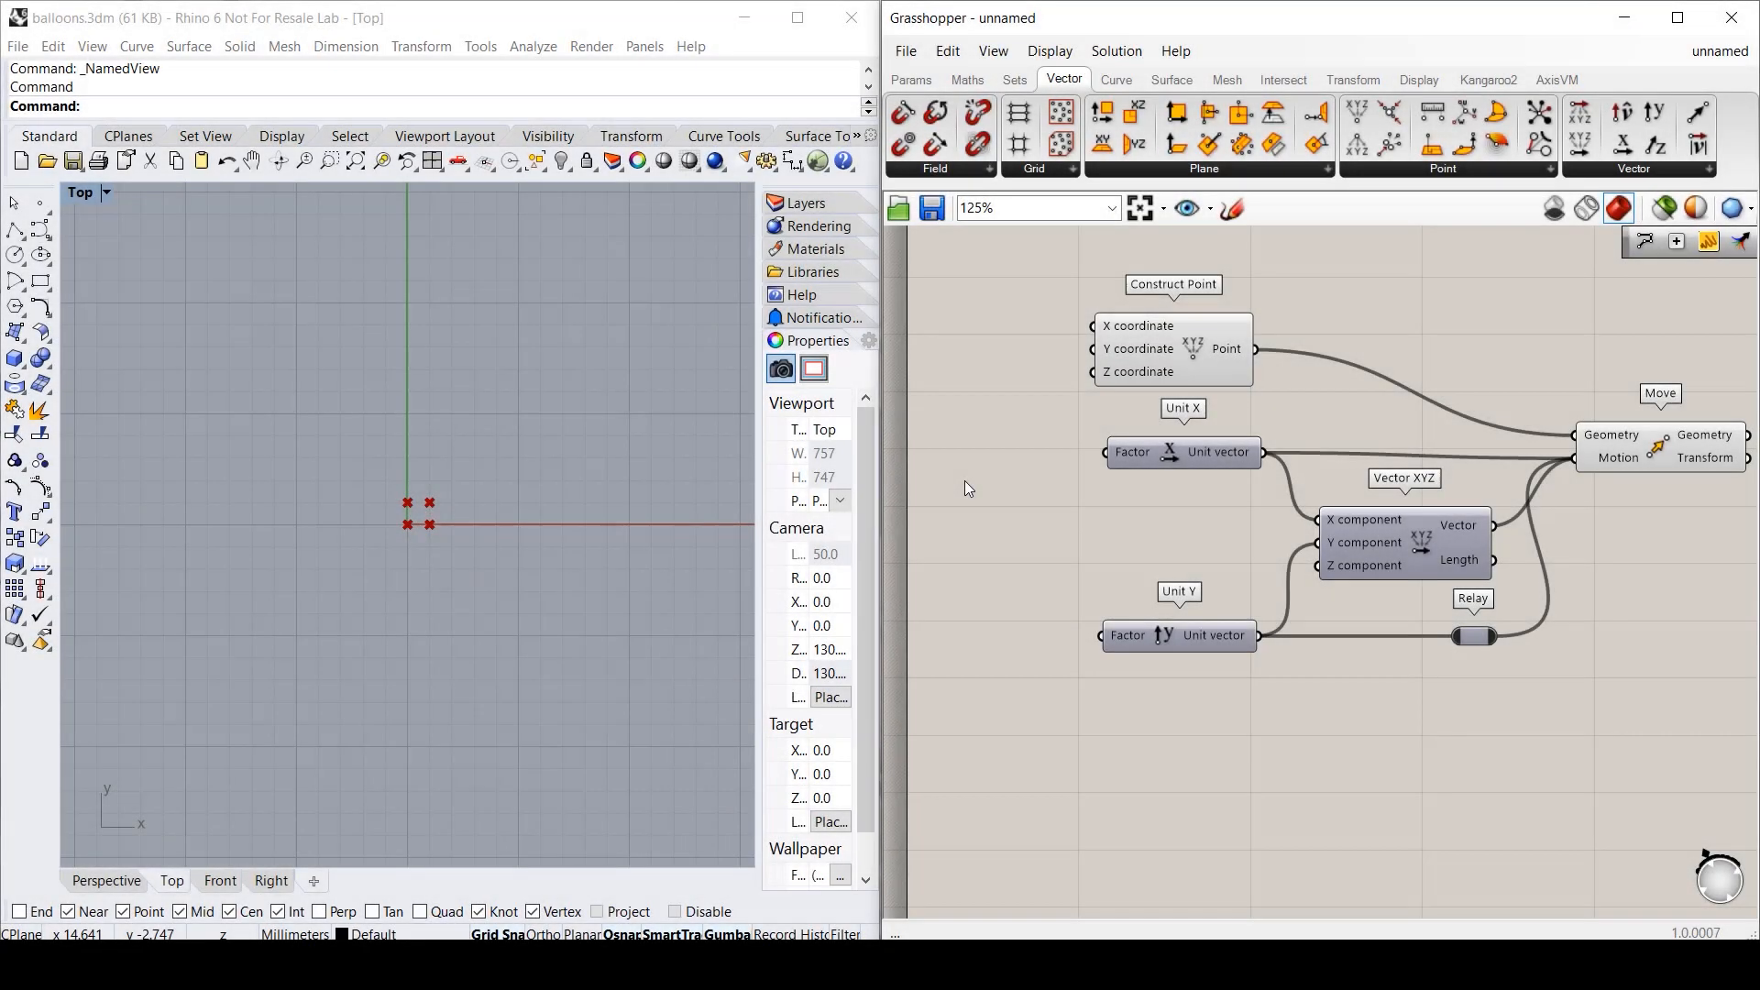
- Drive Unit X and Unit Y with one slider at 5, moving points to {5,0,0}, {5,5,0}, {0,5,0}
double_click(965, 481)
text(3)
key(Return)
drag(1082, 480, 1105, 451)
drag(1082, 480, 1102, 637)
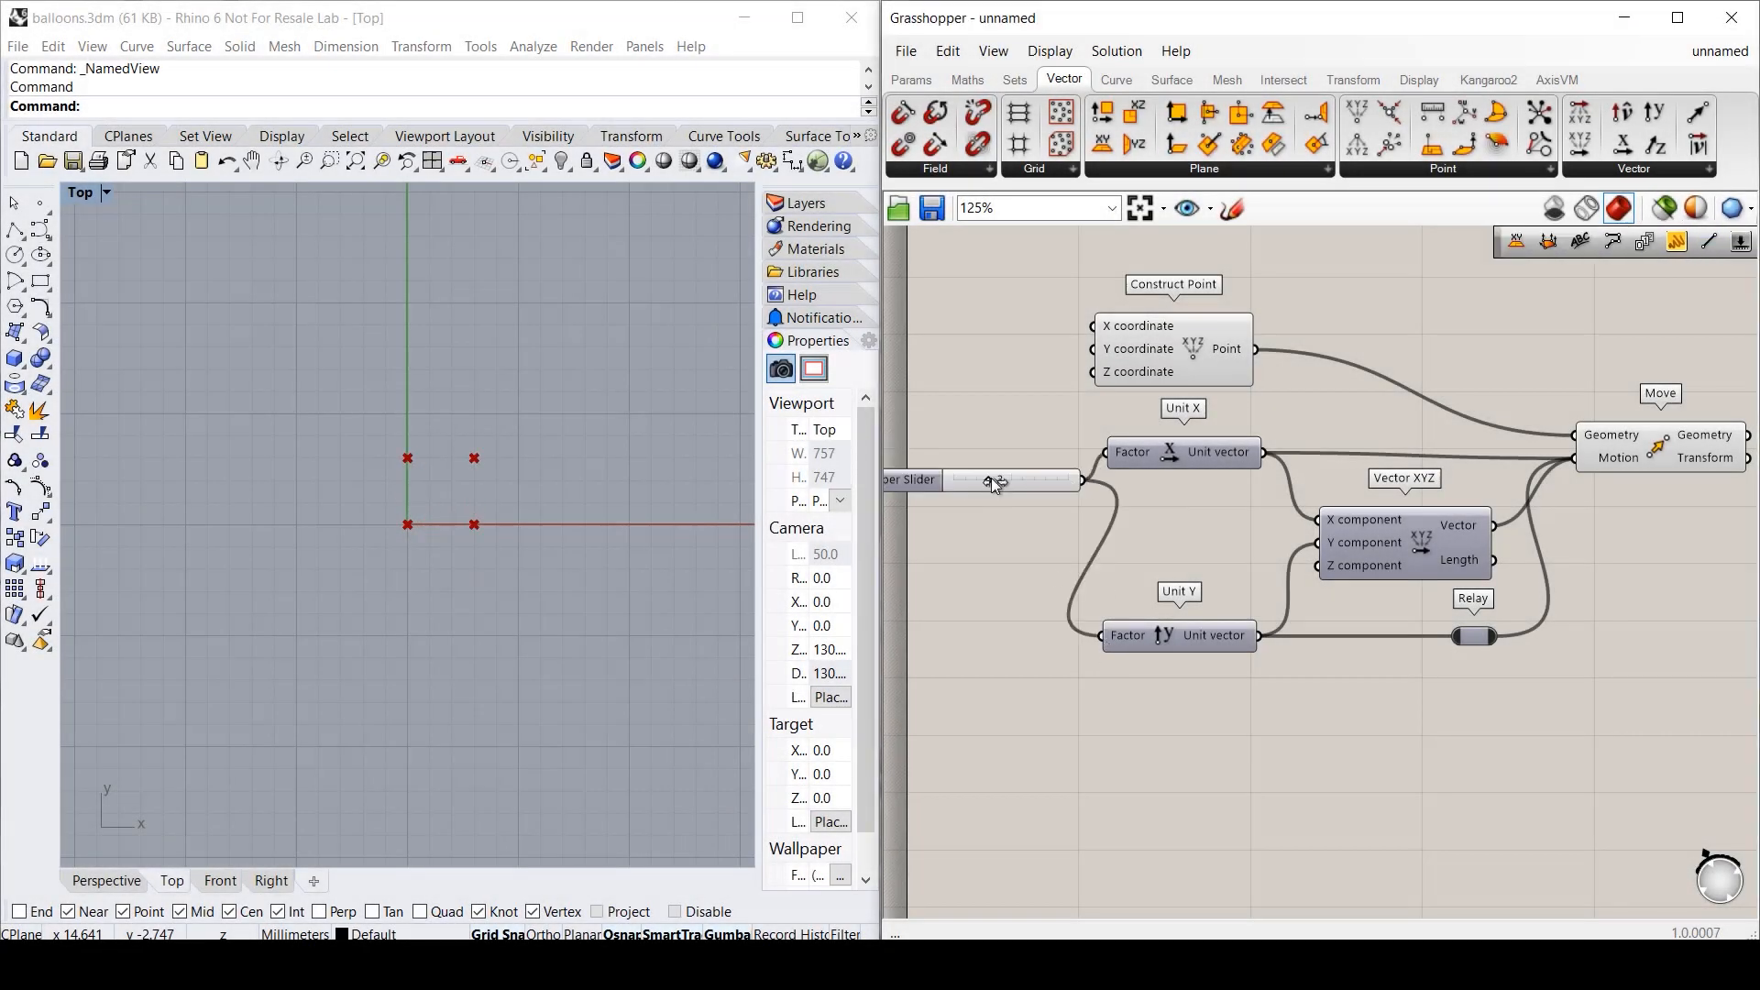
mouse_move(989, 481)
mouse_down()
mouse_move(1037, 479)
mouse_move(976, 480)
mouse_move(1035, 480)
mouse_move(983, 486)
mouse_move(1013, 486)
mouse_up()
right_drag(1680, 544, 1186, 558)
mouse_move(1205, 451)
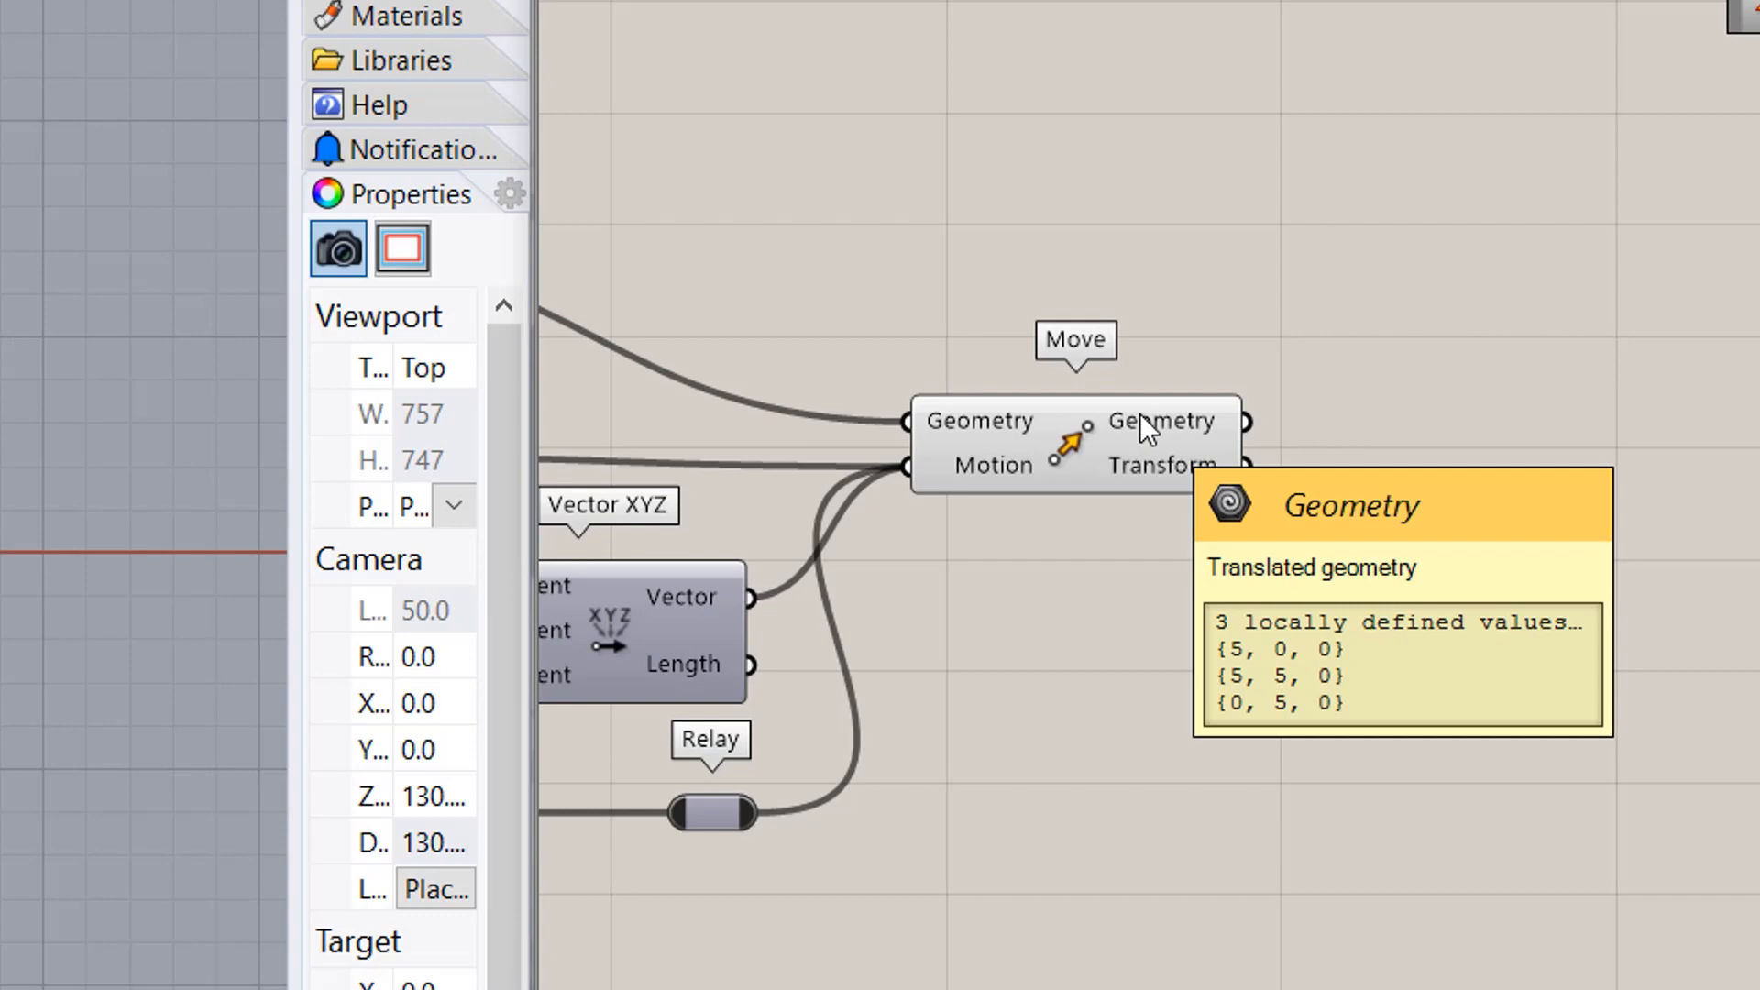
right_drag(1140, 415, 1530, 454)
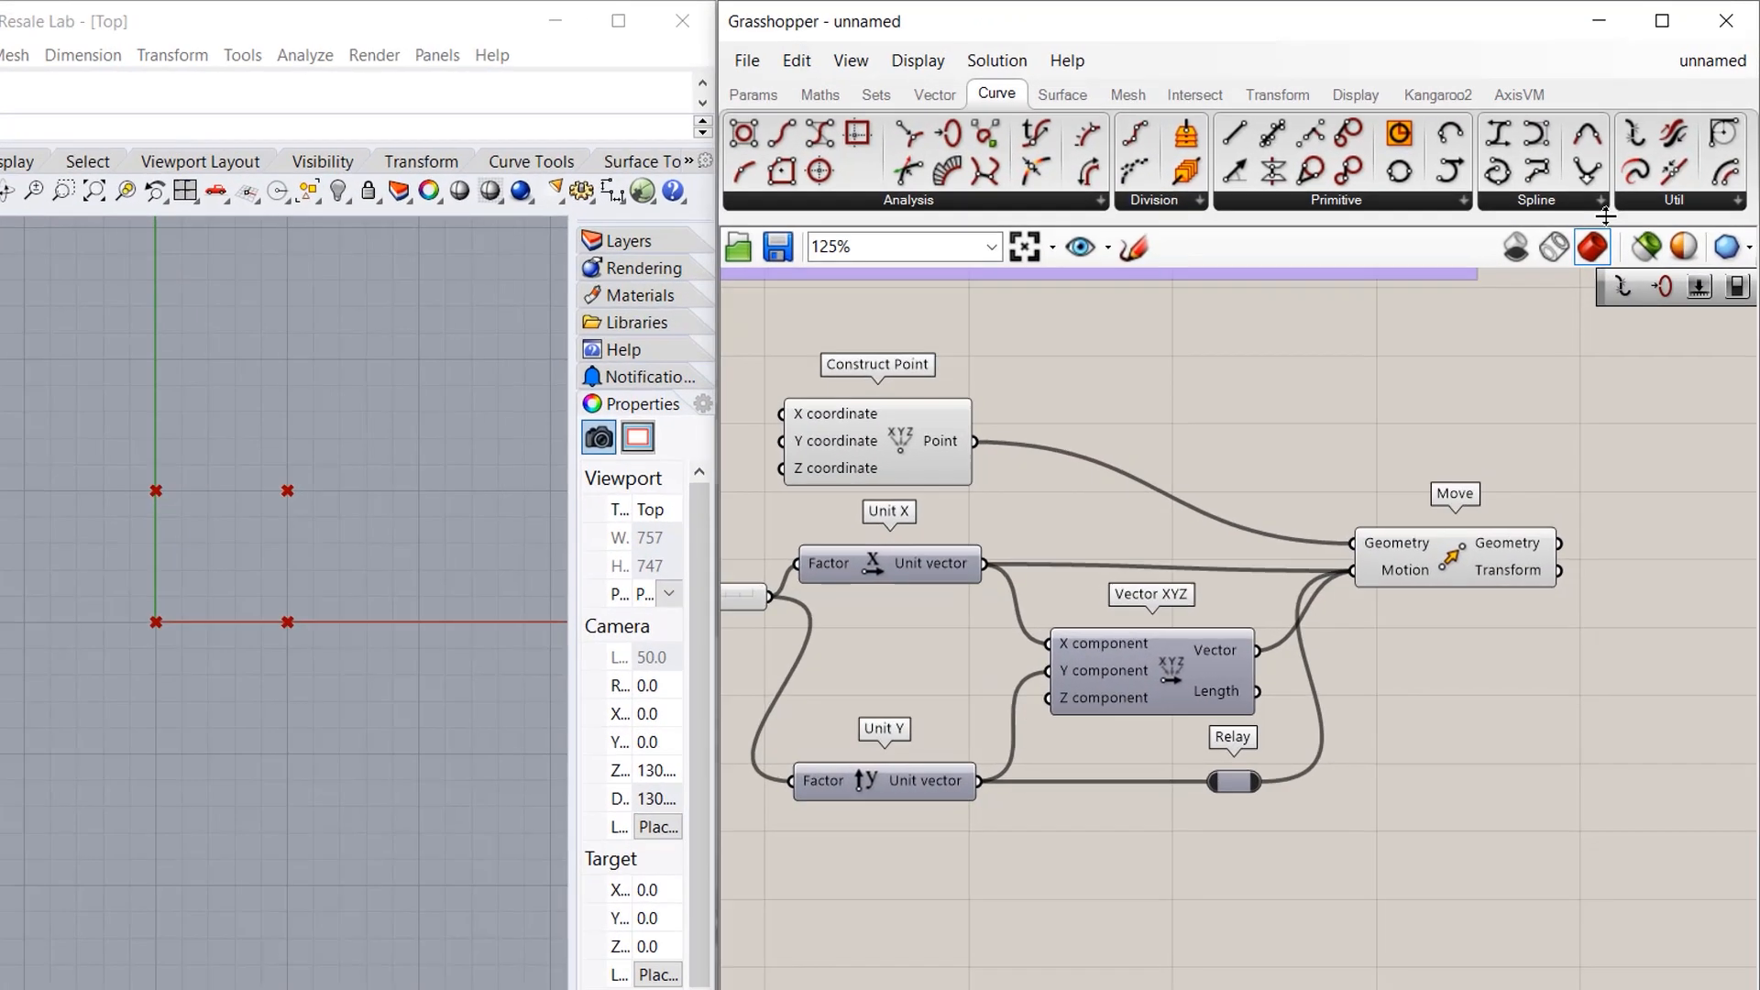
- Add a PolyLine whose Vertices take the point via a Relay plus Move's three moved points
click(1600, 199)
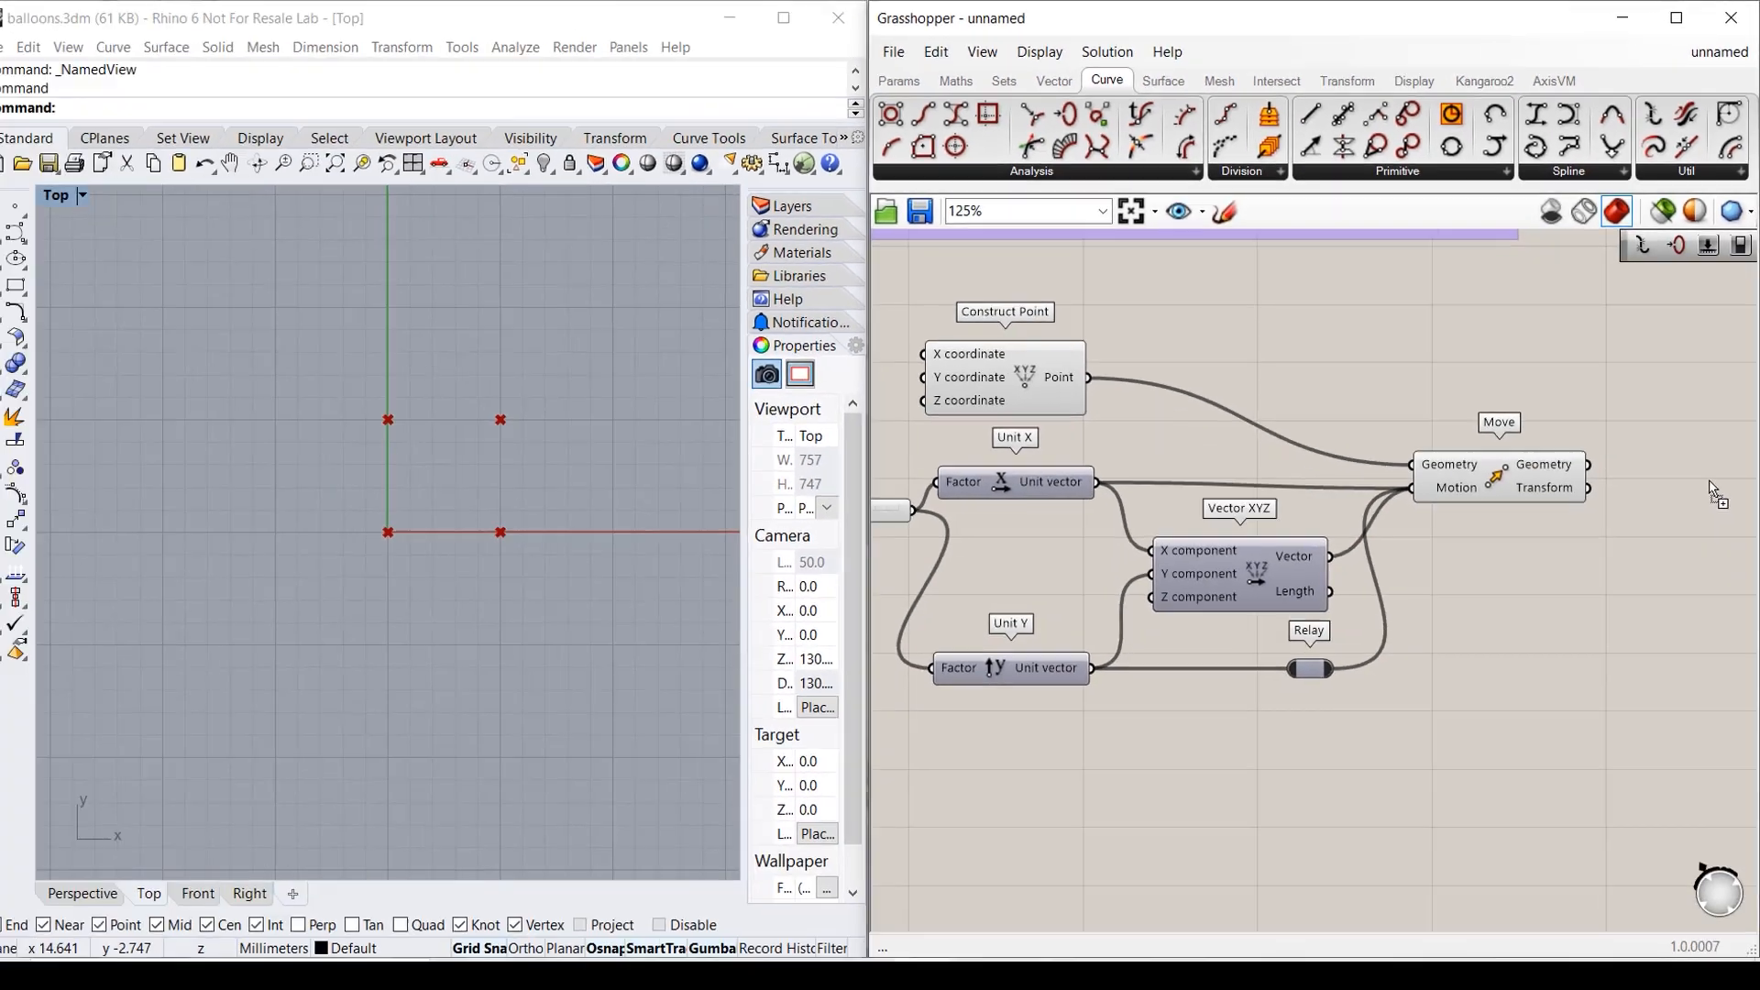
click(1714, 483)
scroll(1527, 596, down, 1)
right_drag(1527, 596, 1438, 580)
drag(1611, 481, 1670, 479)
drag(1069, 392, 1526, 397)
double_click(1538, 464)
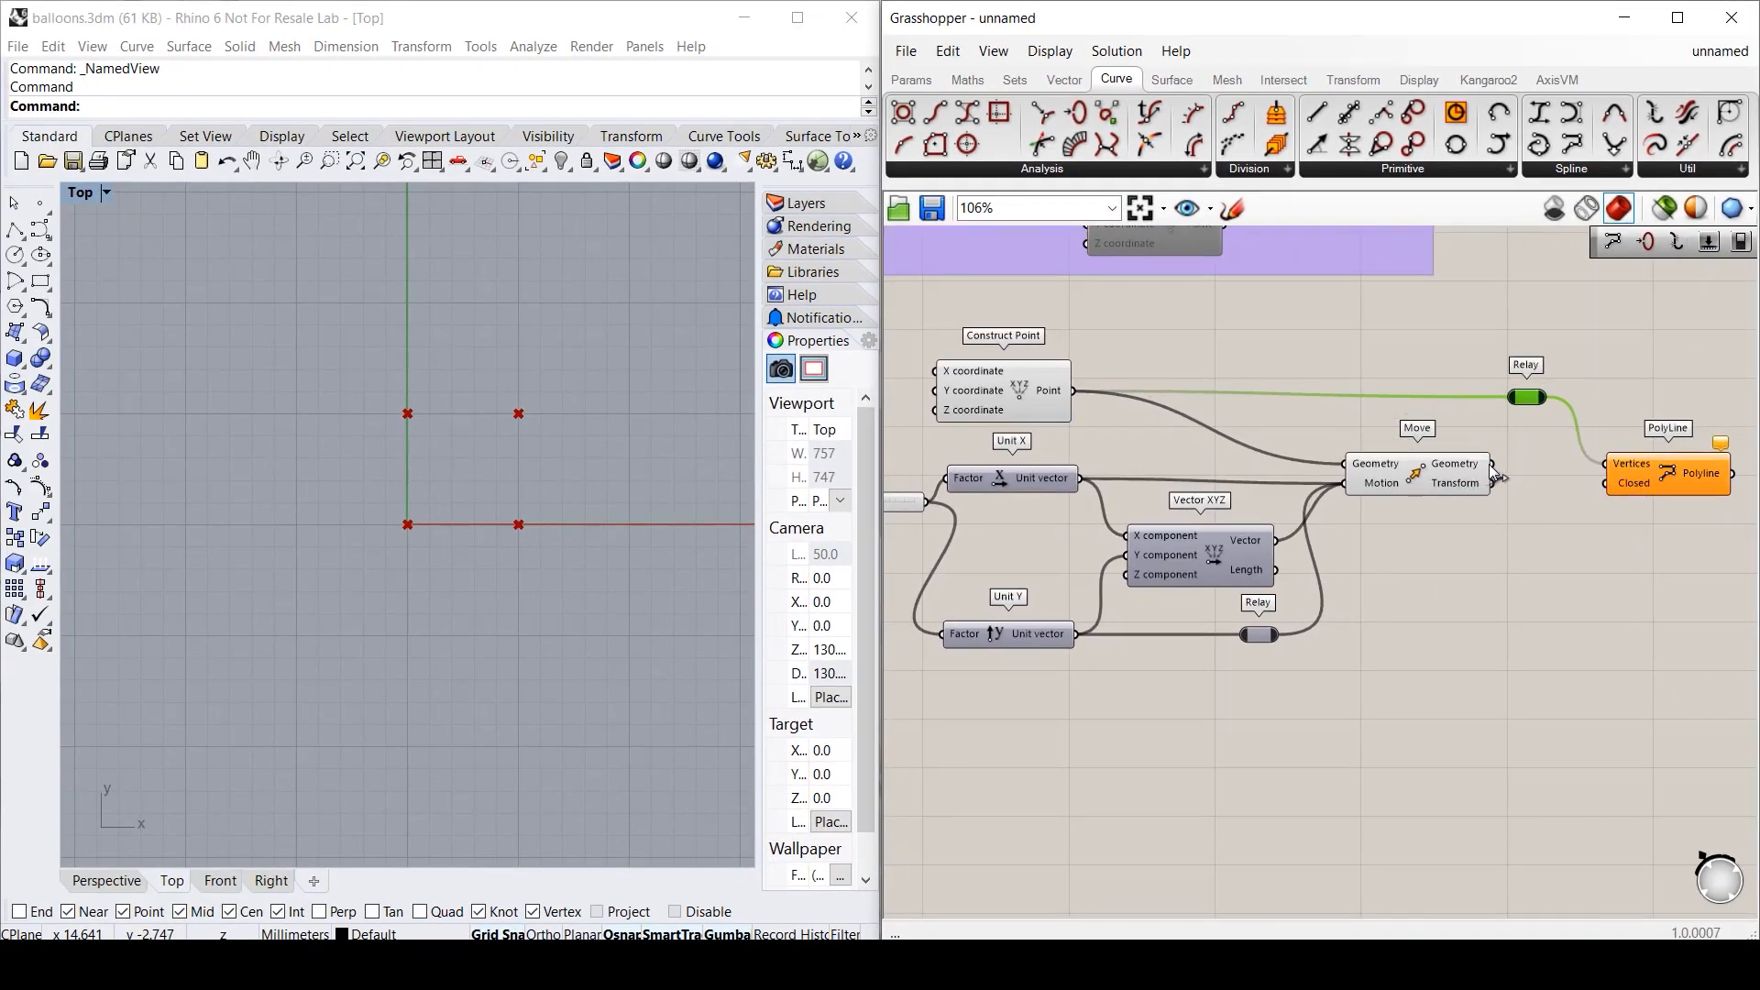
shift+drag(1491, 472, 1624, 468)
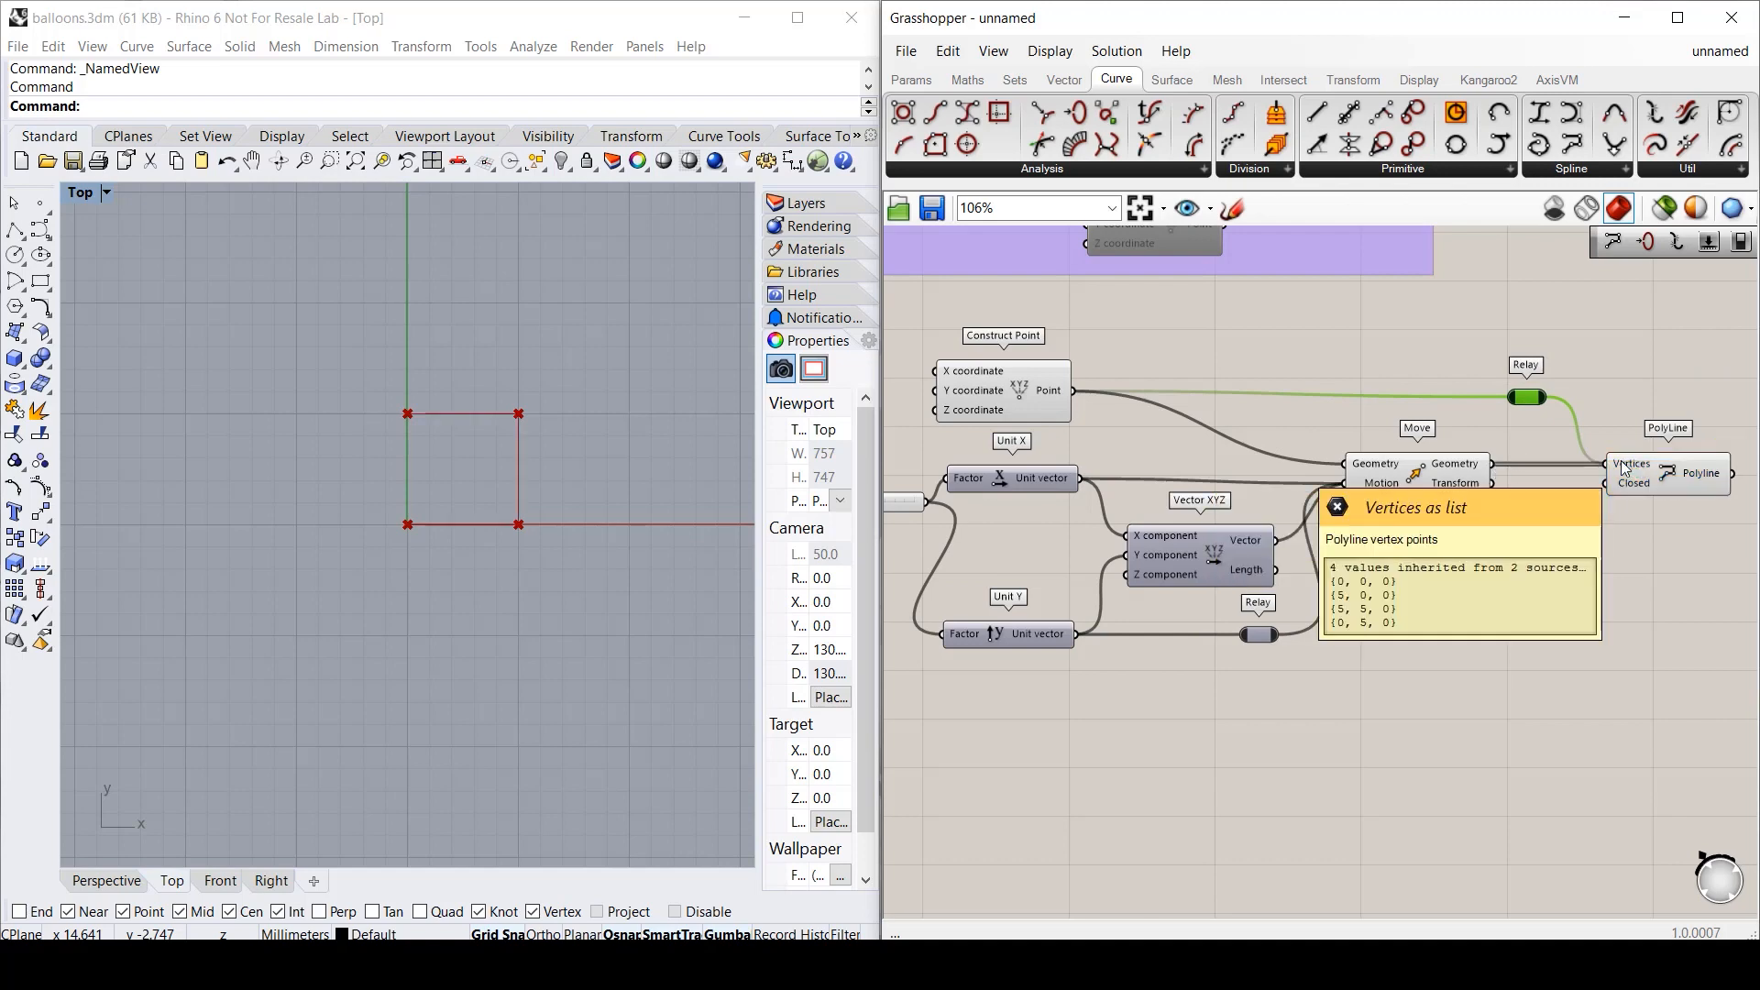
click(1635, 487)
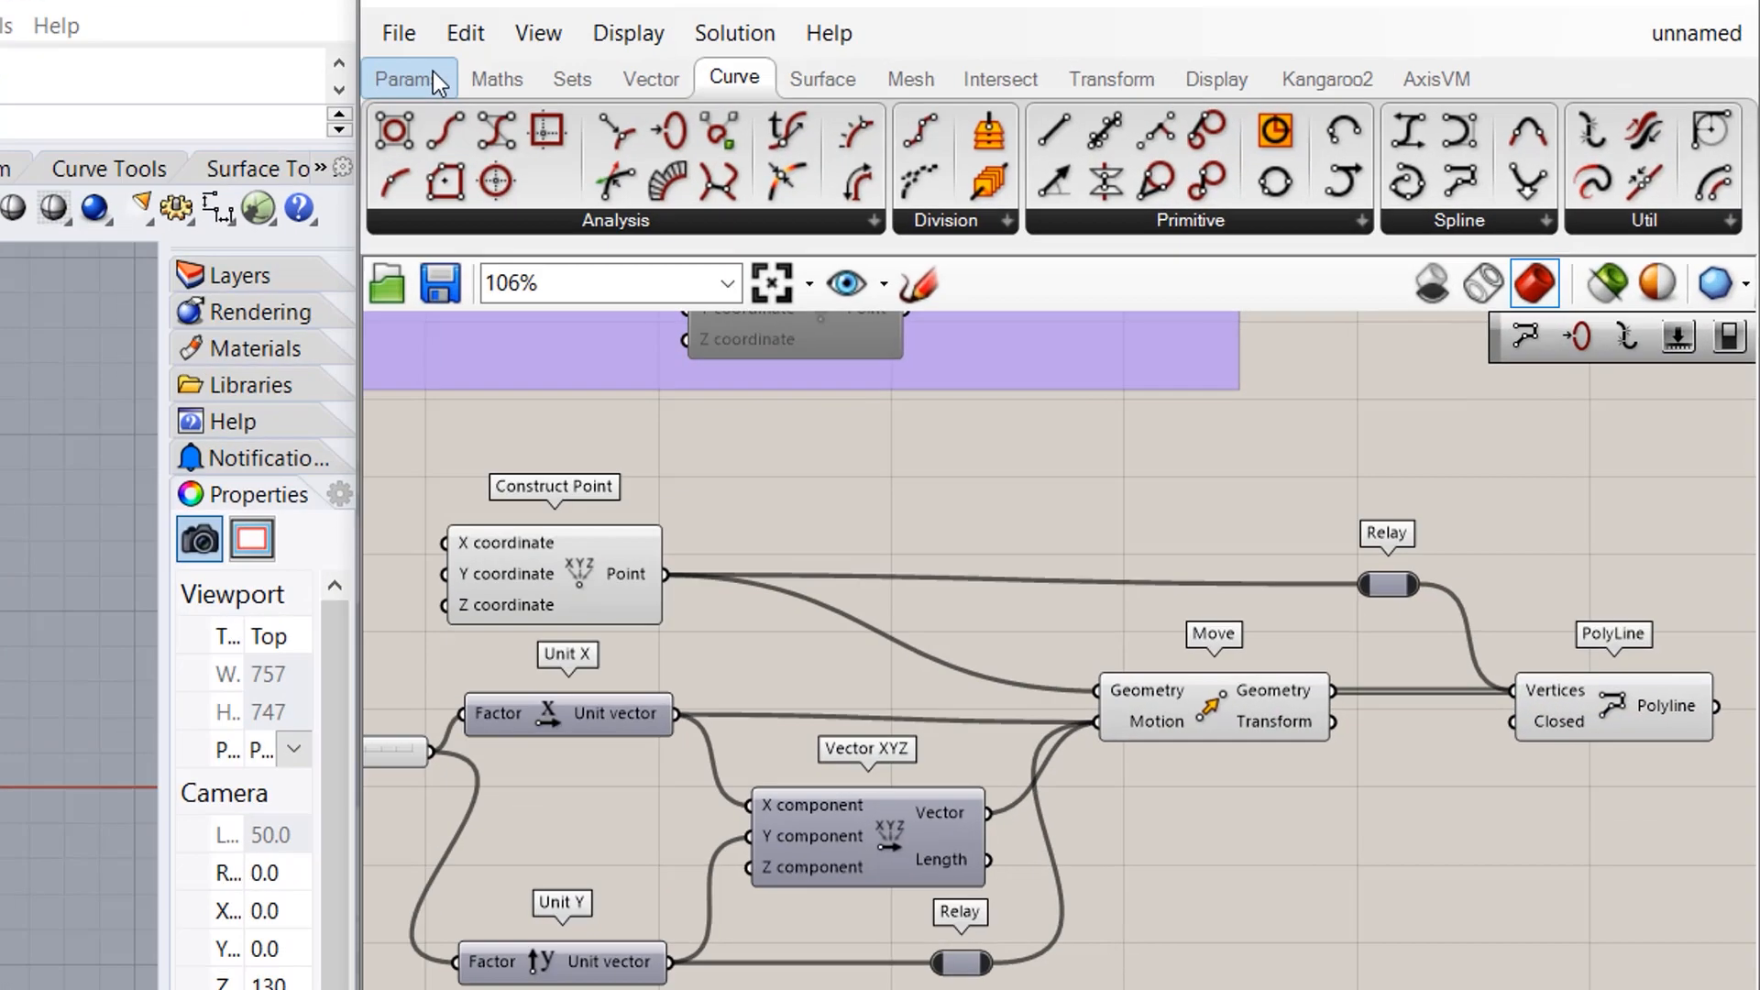
- Add a Boolean Toggle set to True to close the polyline into a square
click(912, 79)
click(1444, 165)
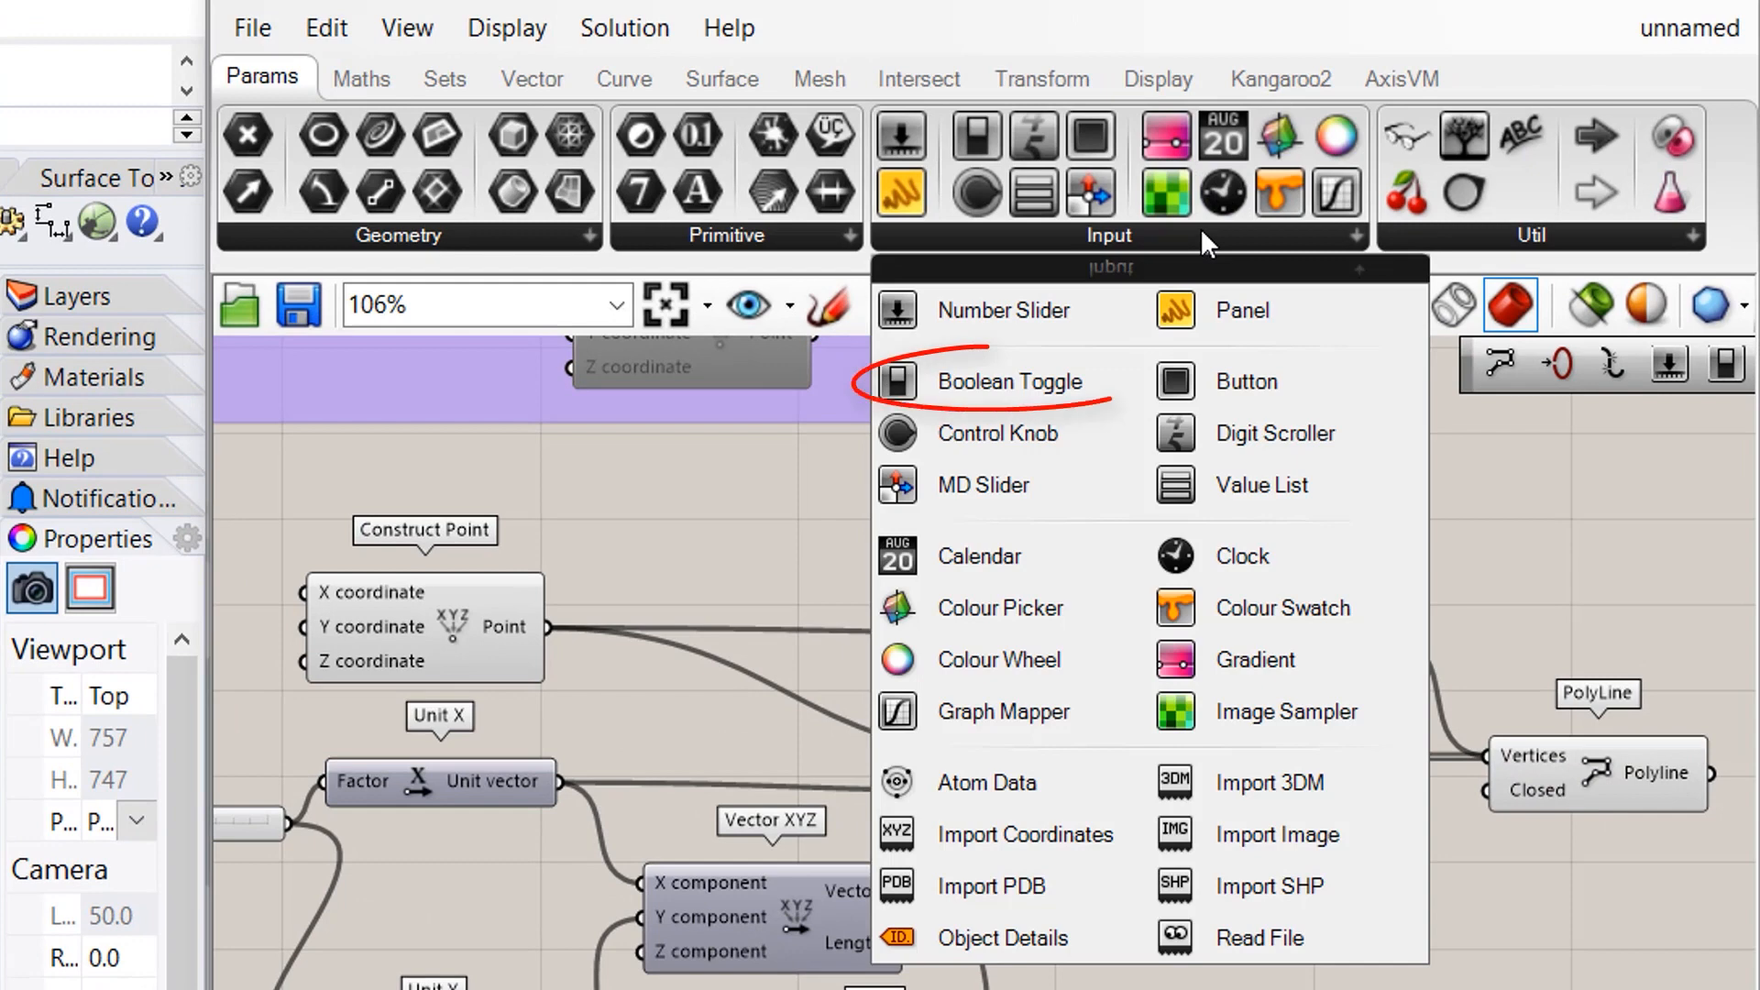
click(1008, 381)
click(1412, 906)
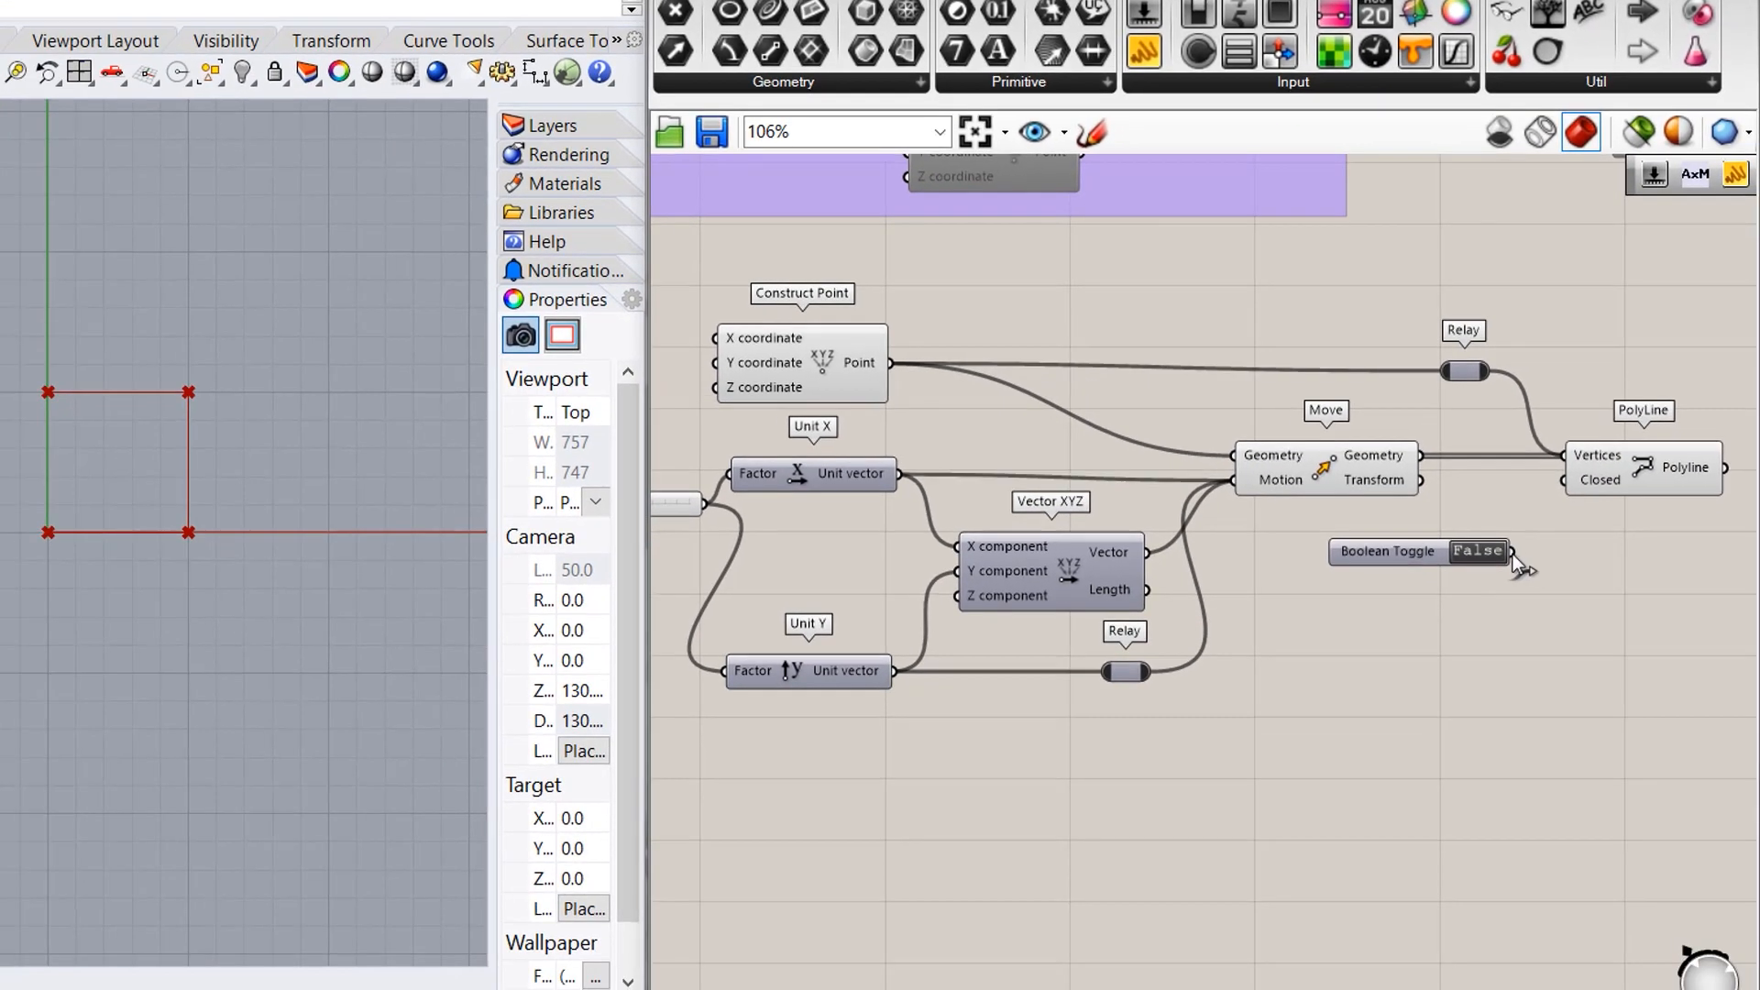
double_click(1483, 550)
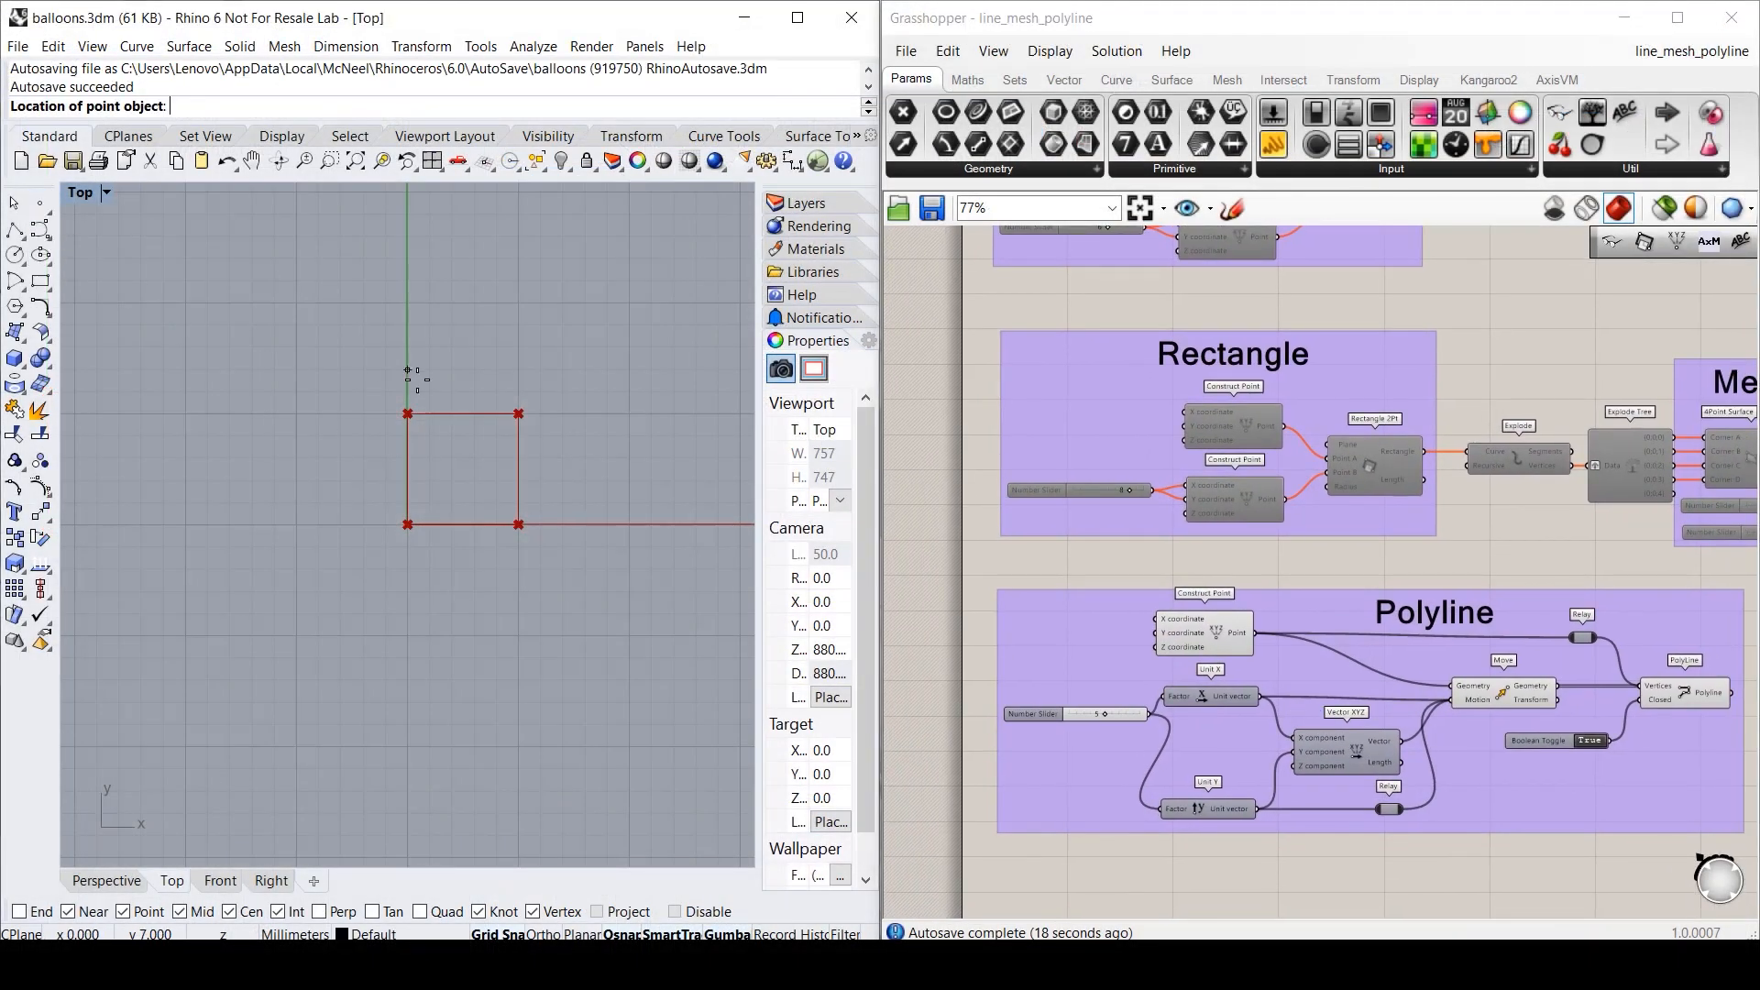
- Place a point in Rhino's Top view and reference it in a new Point parameter in the Polyline group
click(296, 303)
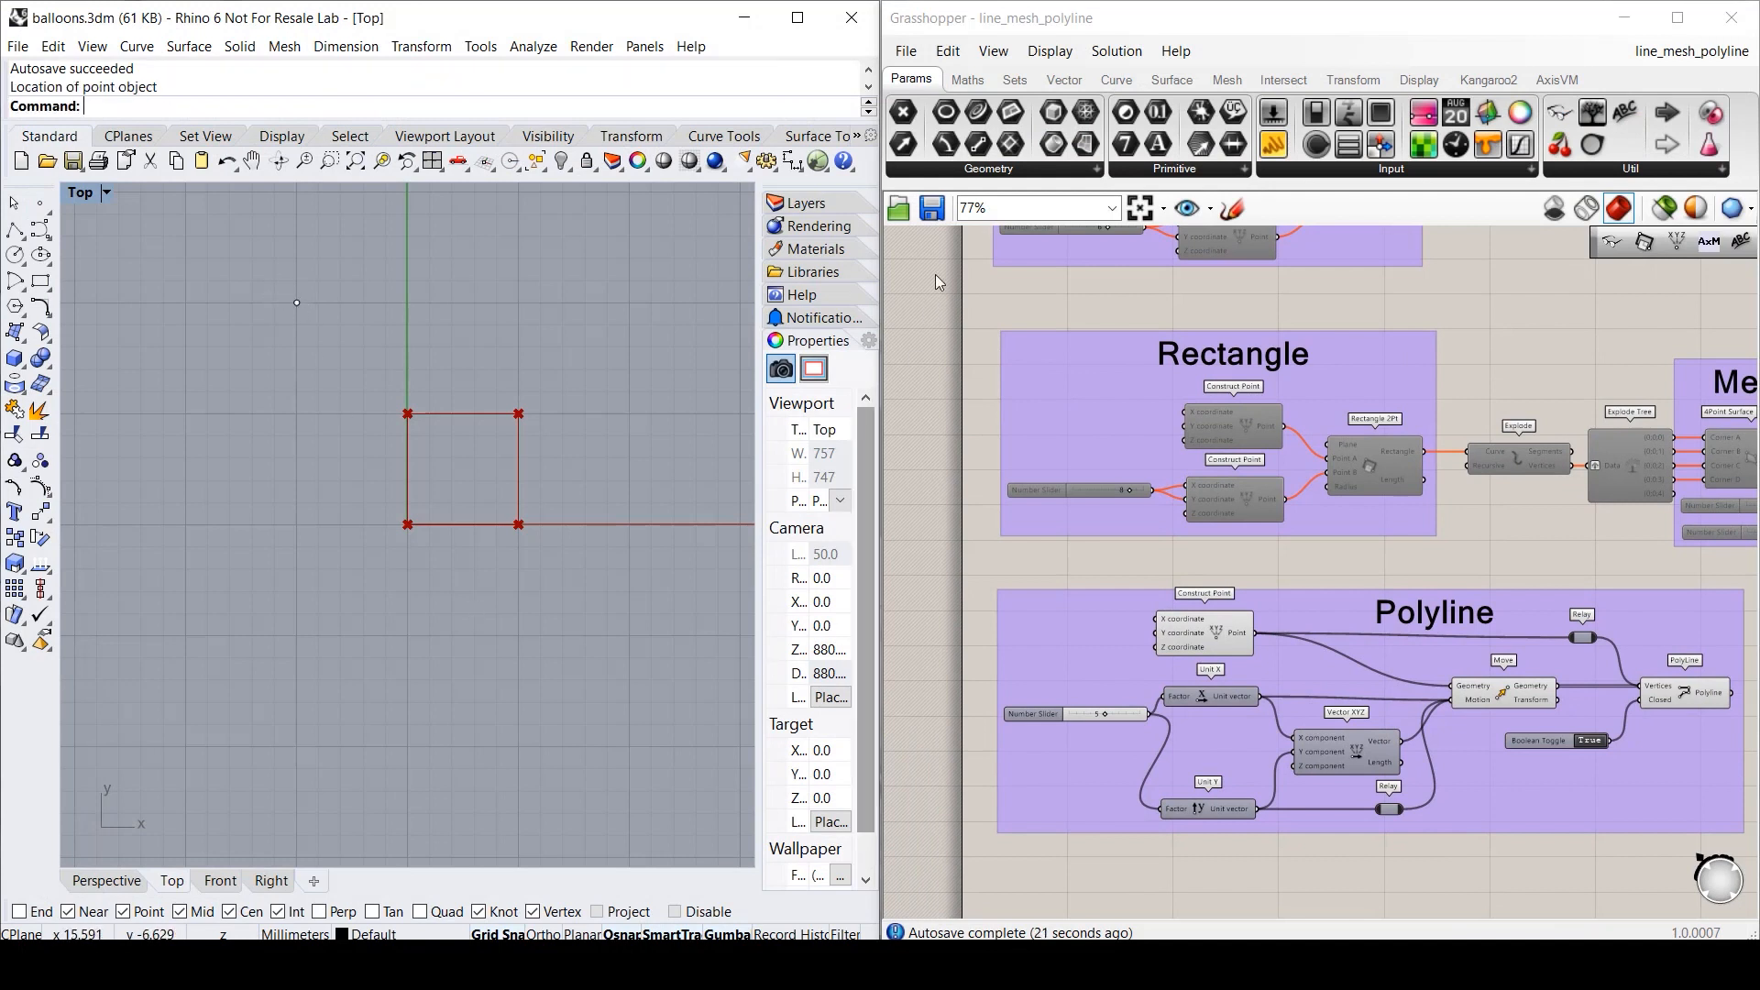
click(907, 117)
drag(910, 122, 1294, 667)
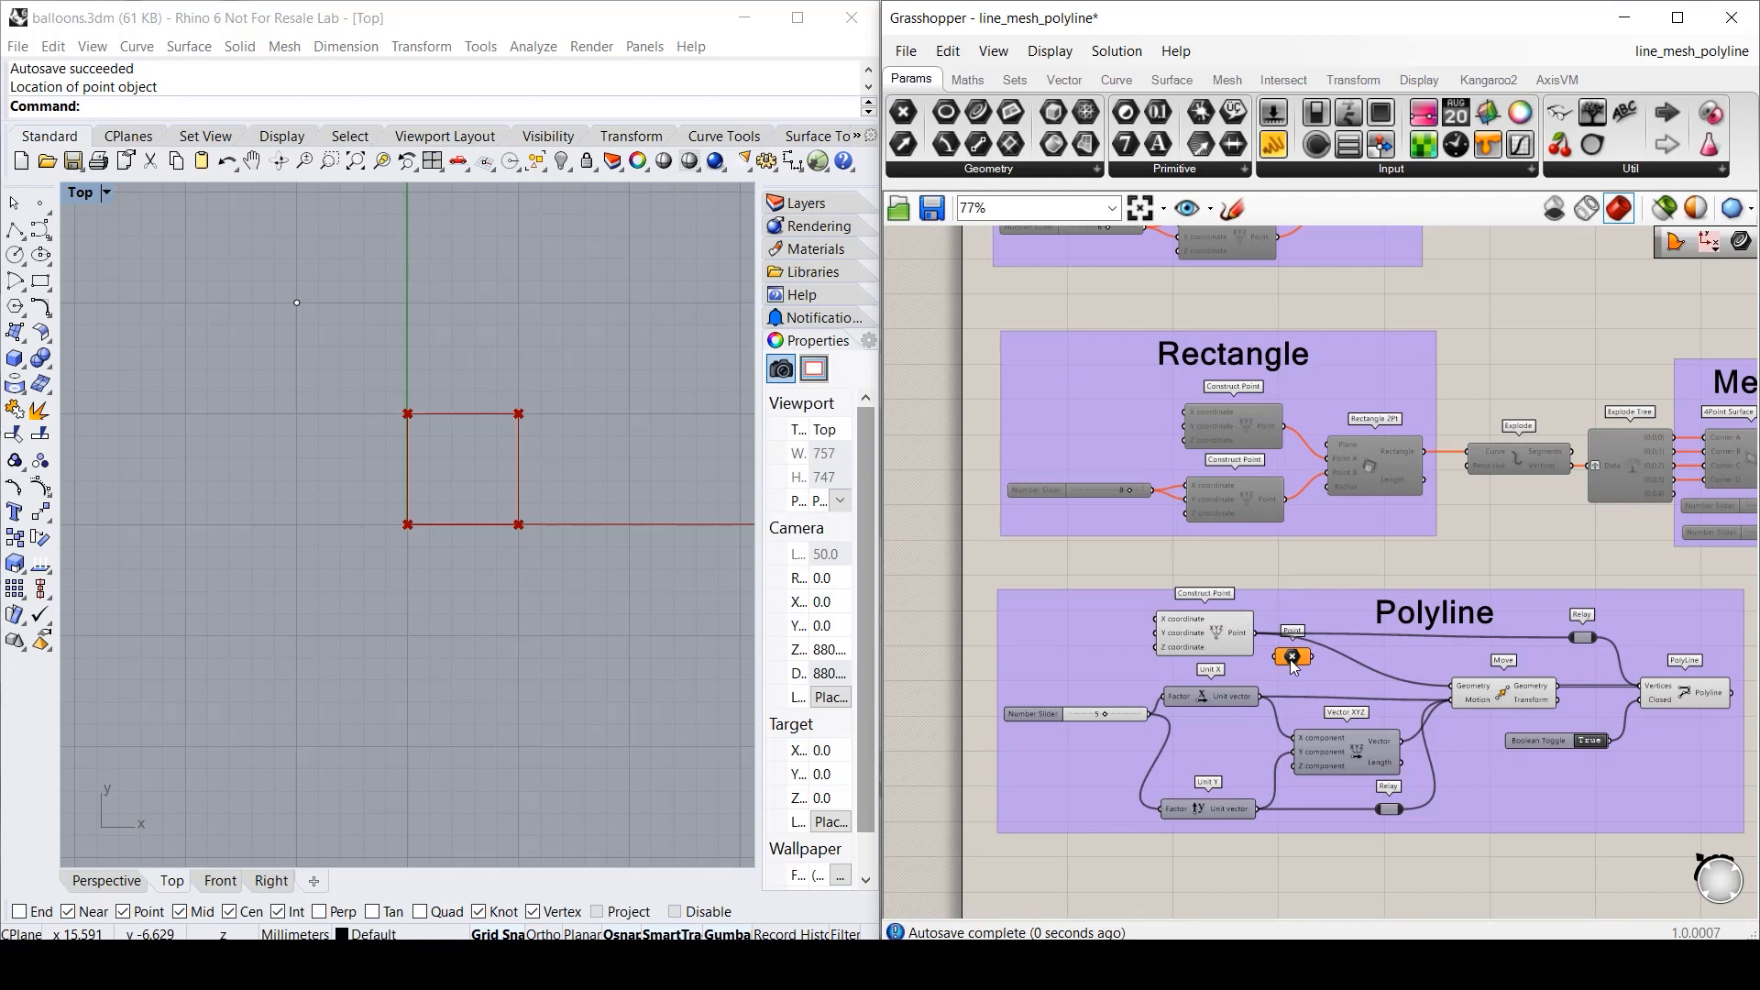
right_click(1293, 659)
click(1347, 777)
click(296, 304)
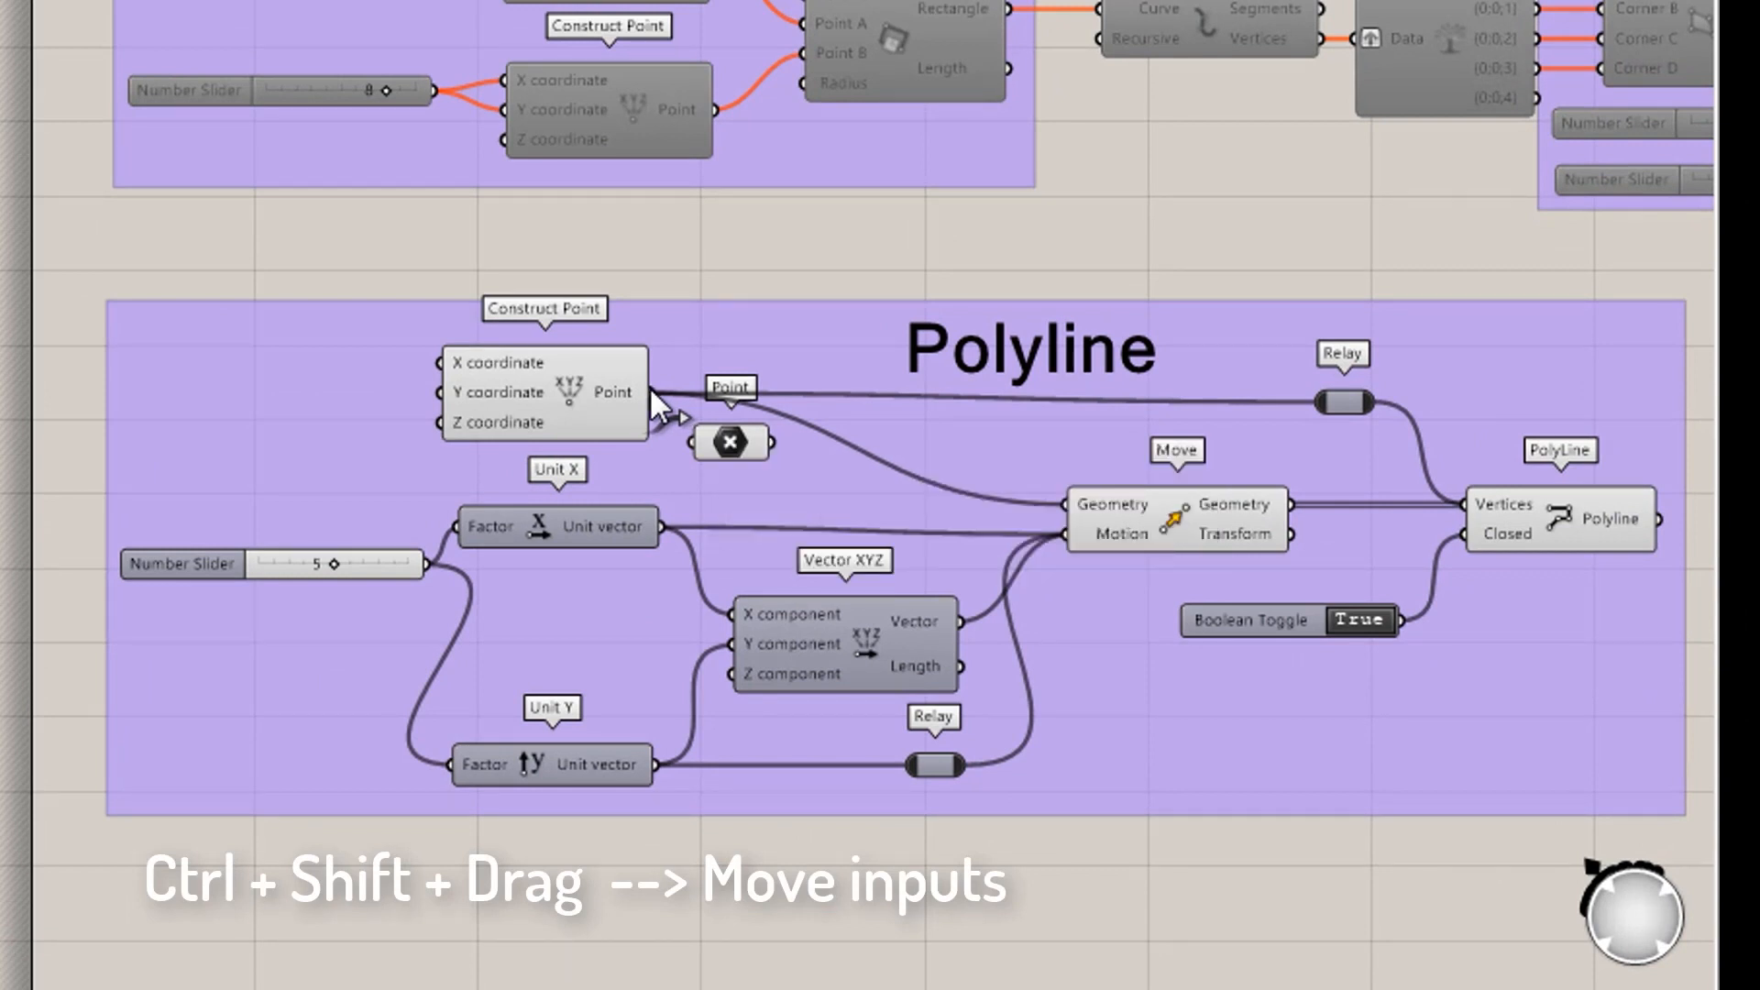
- Reroute Construct Point's wires to the Point parameter, then move the Rhino point to shift the square
ctrl+shift+drag(651, 389, 777, 454)
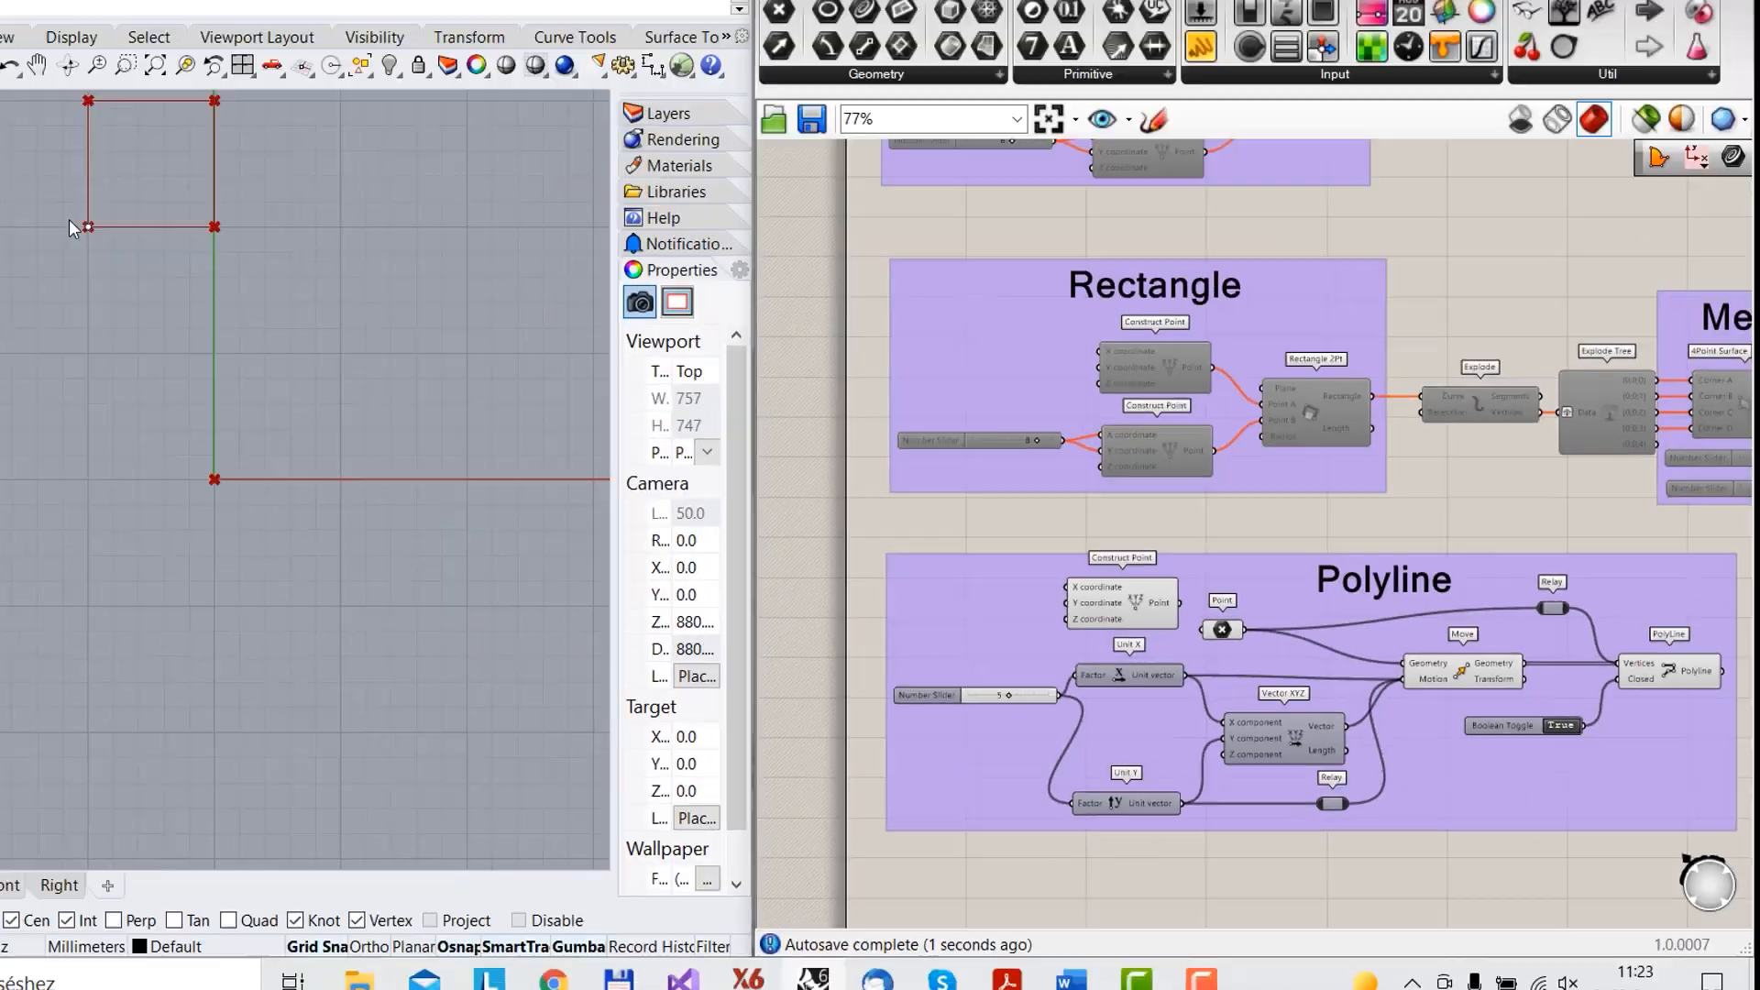
click(88, 226)
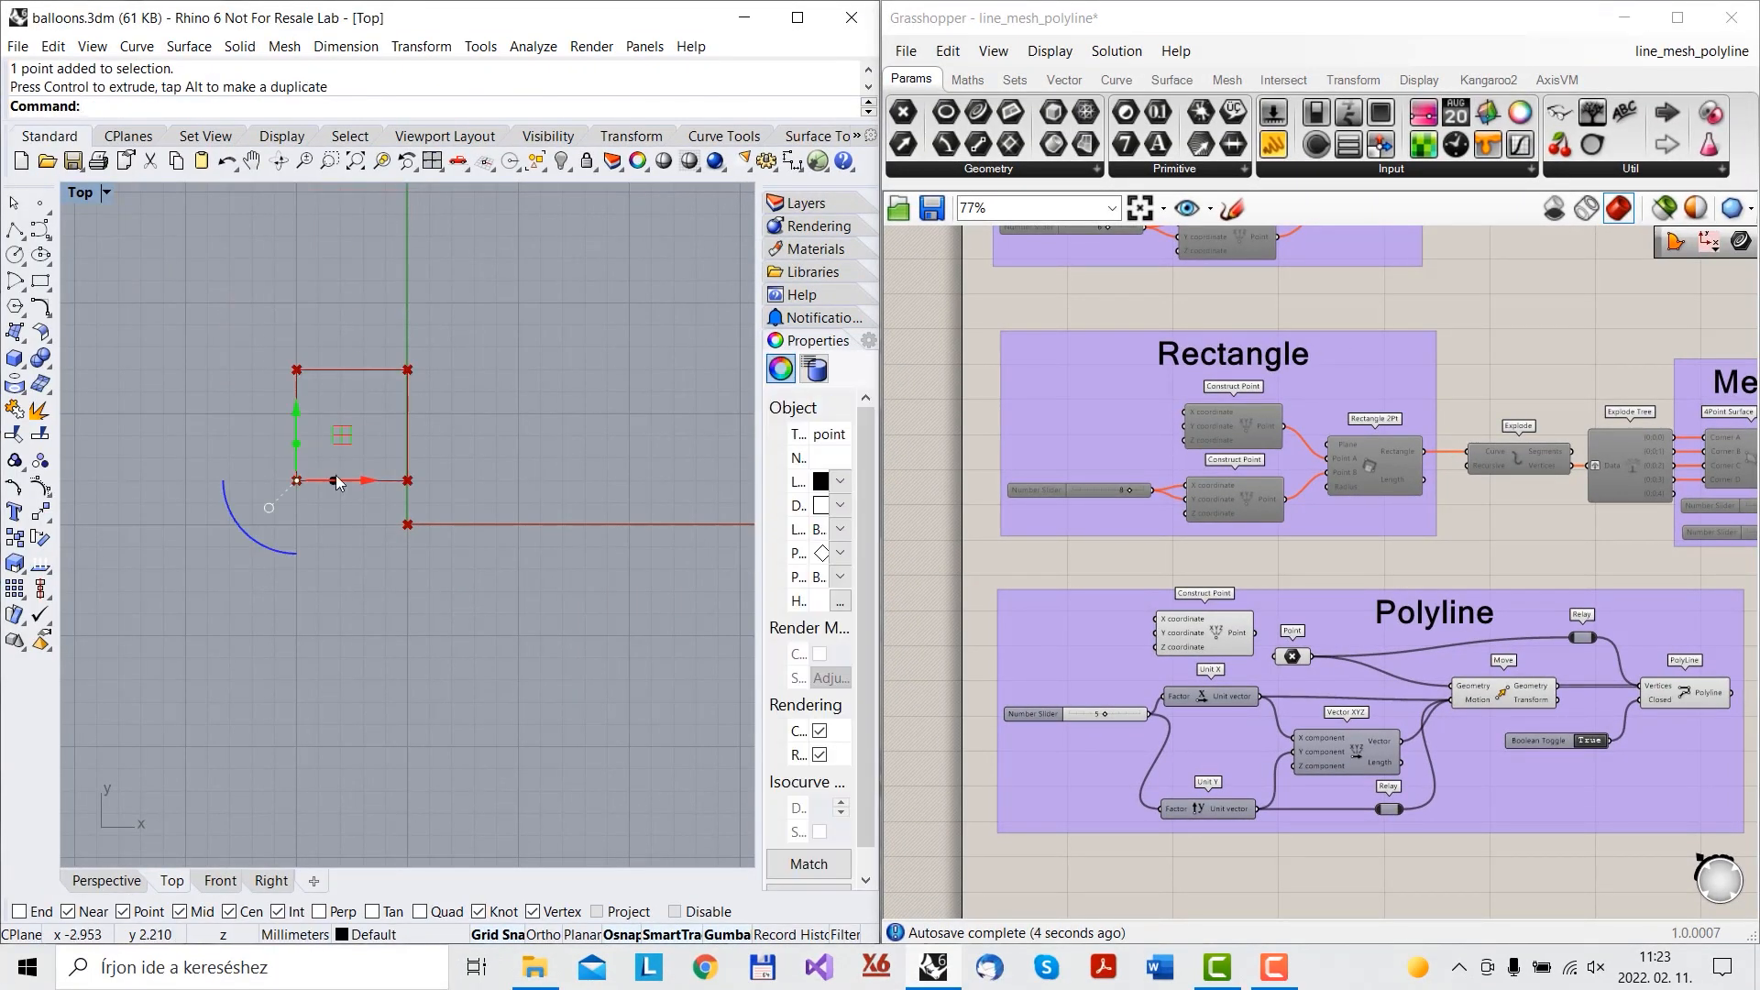
drag(337, 478, 407, 524)
- Go from rhino3d.com's downloads page to the Learn page, filter to Grasshopper, and scroll the tutorials
click(515, 663)
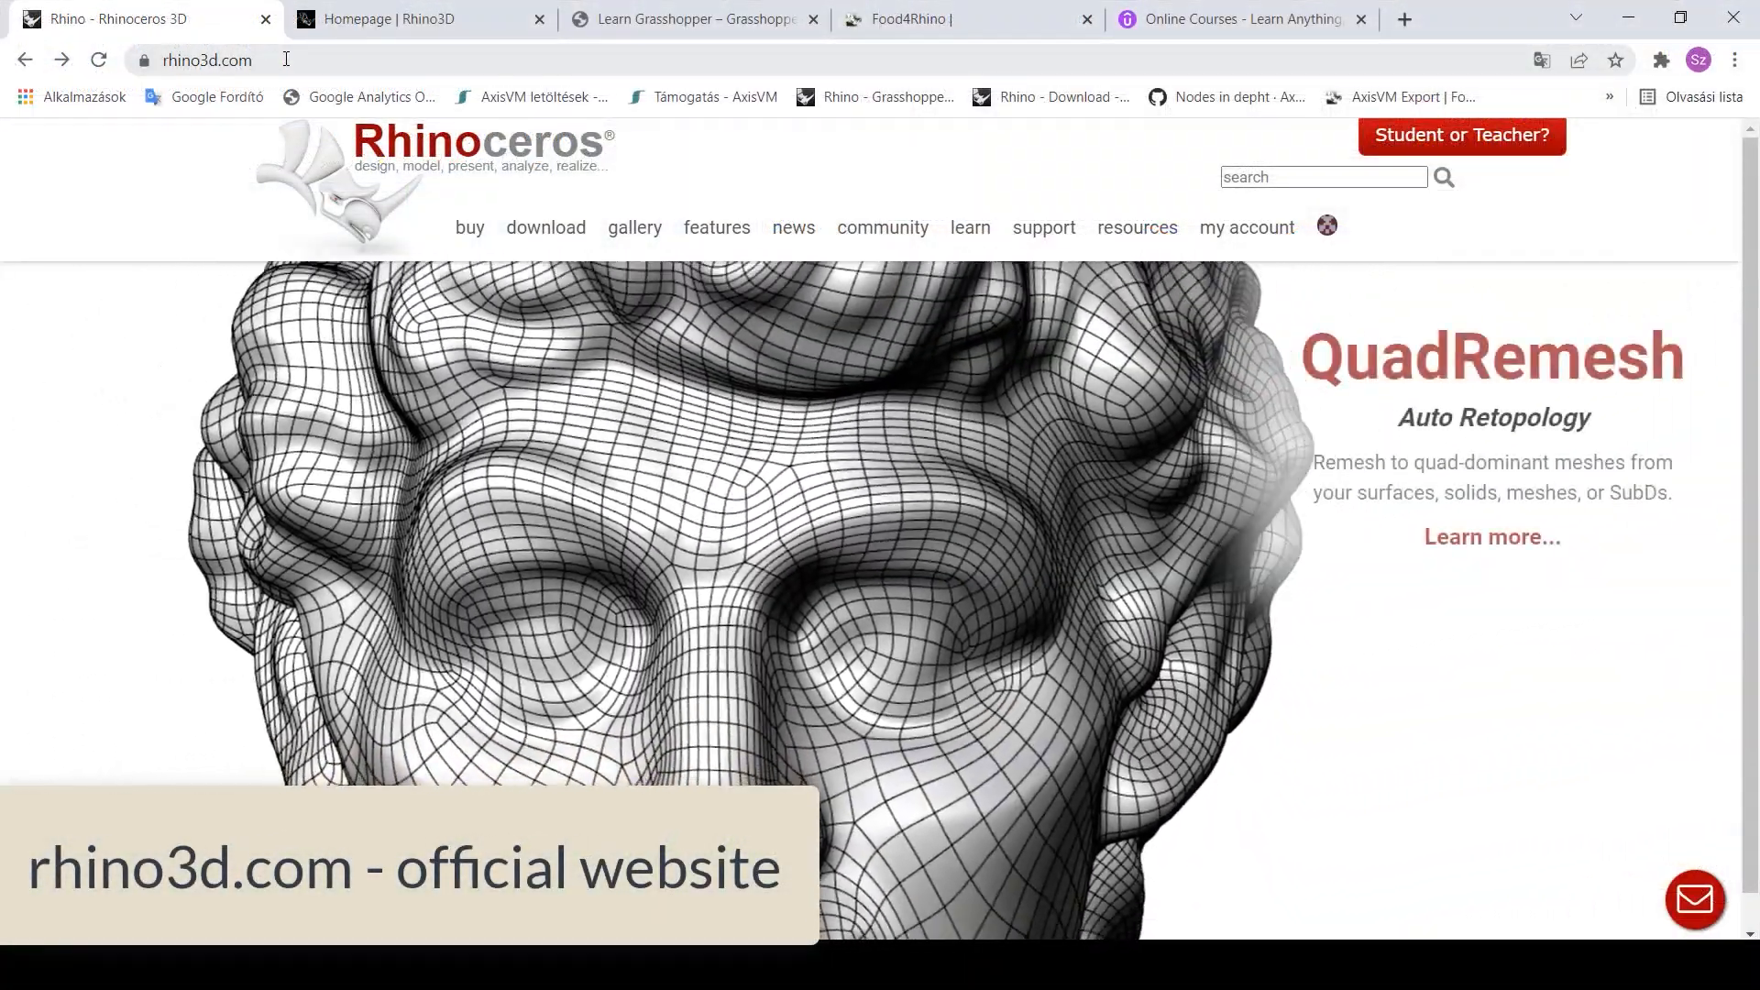
click(540, 241)
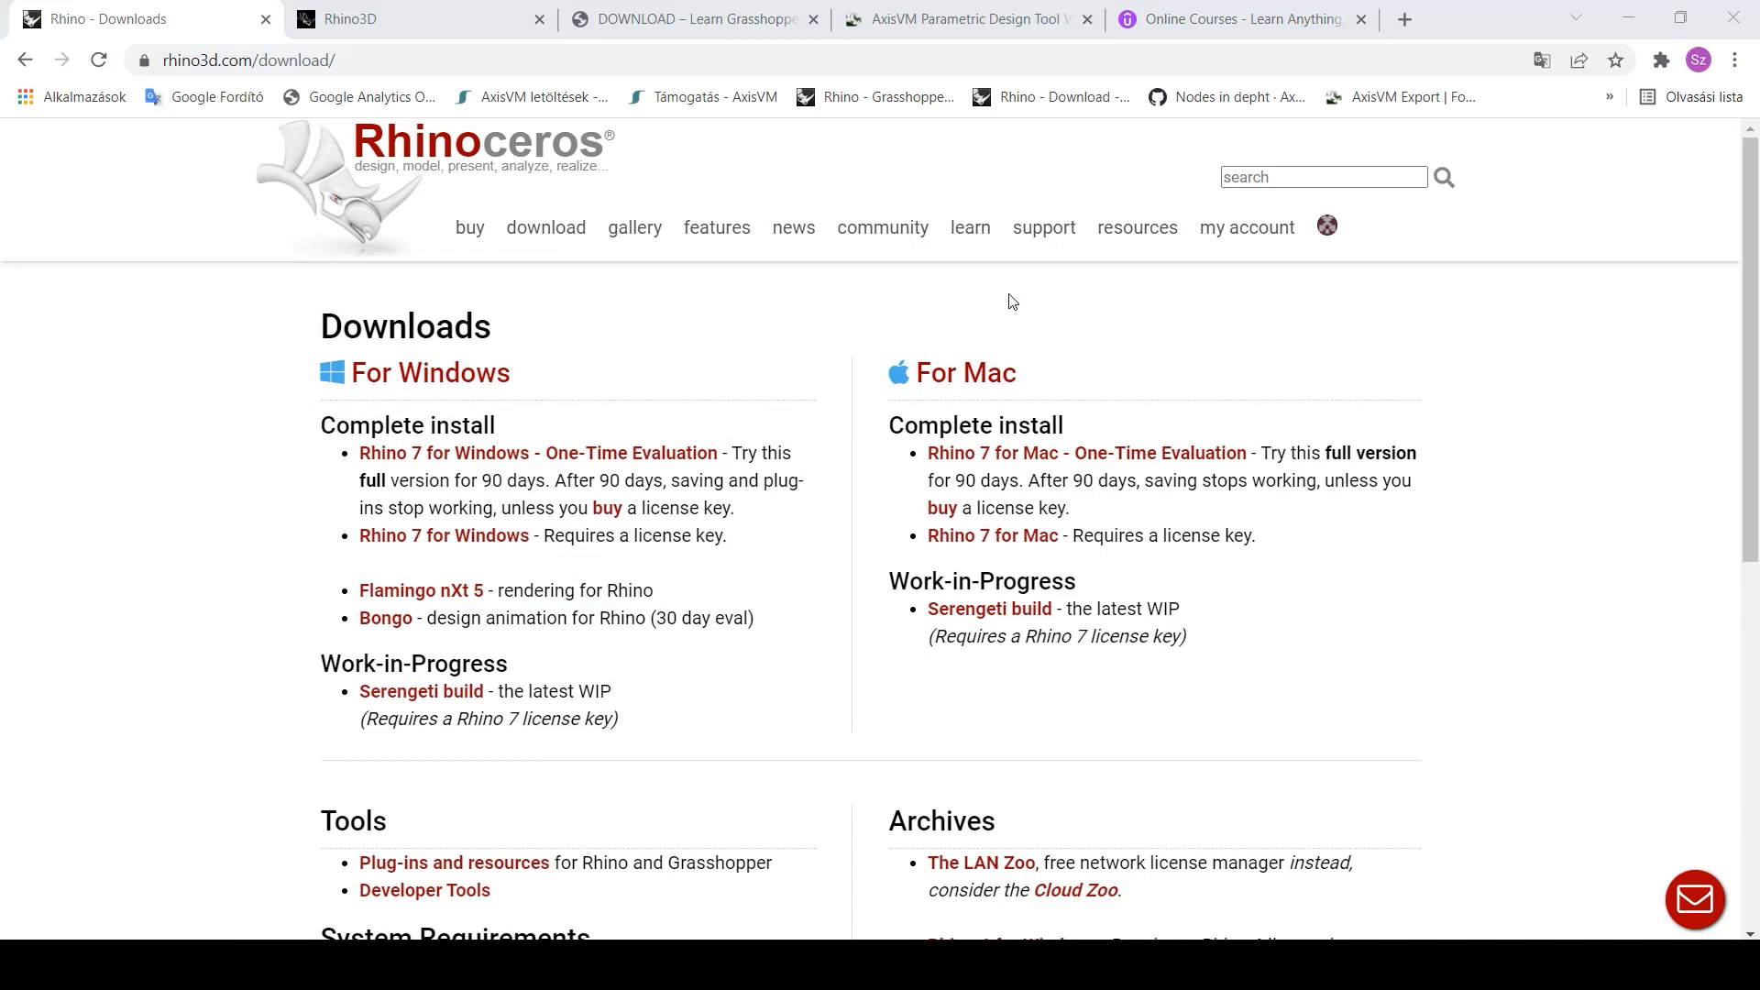
click(970, 231)
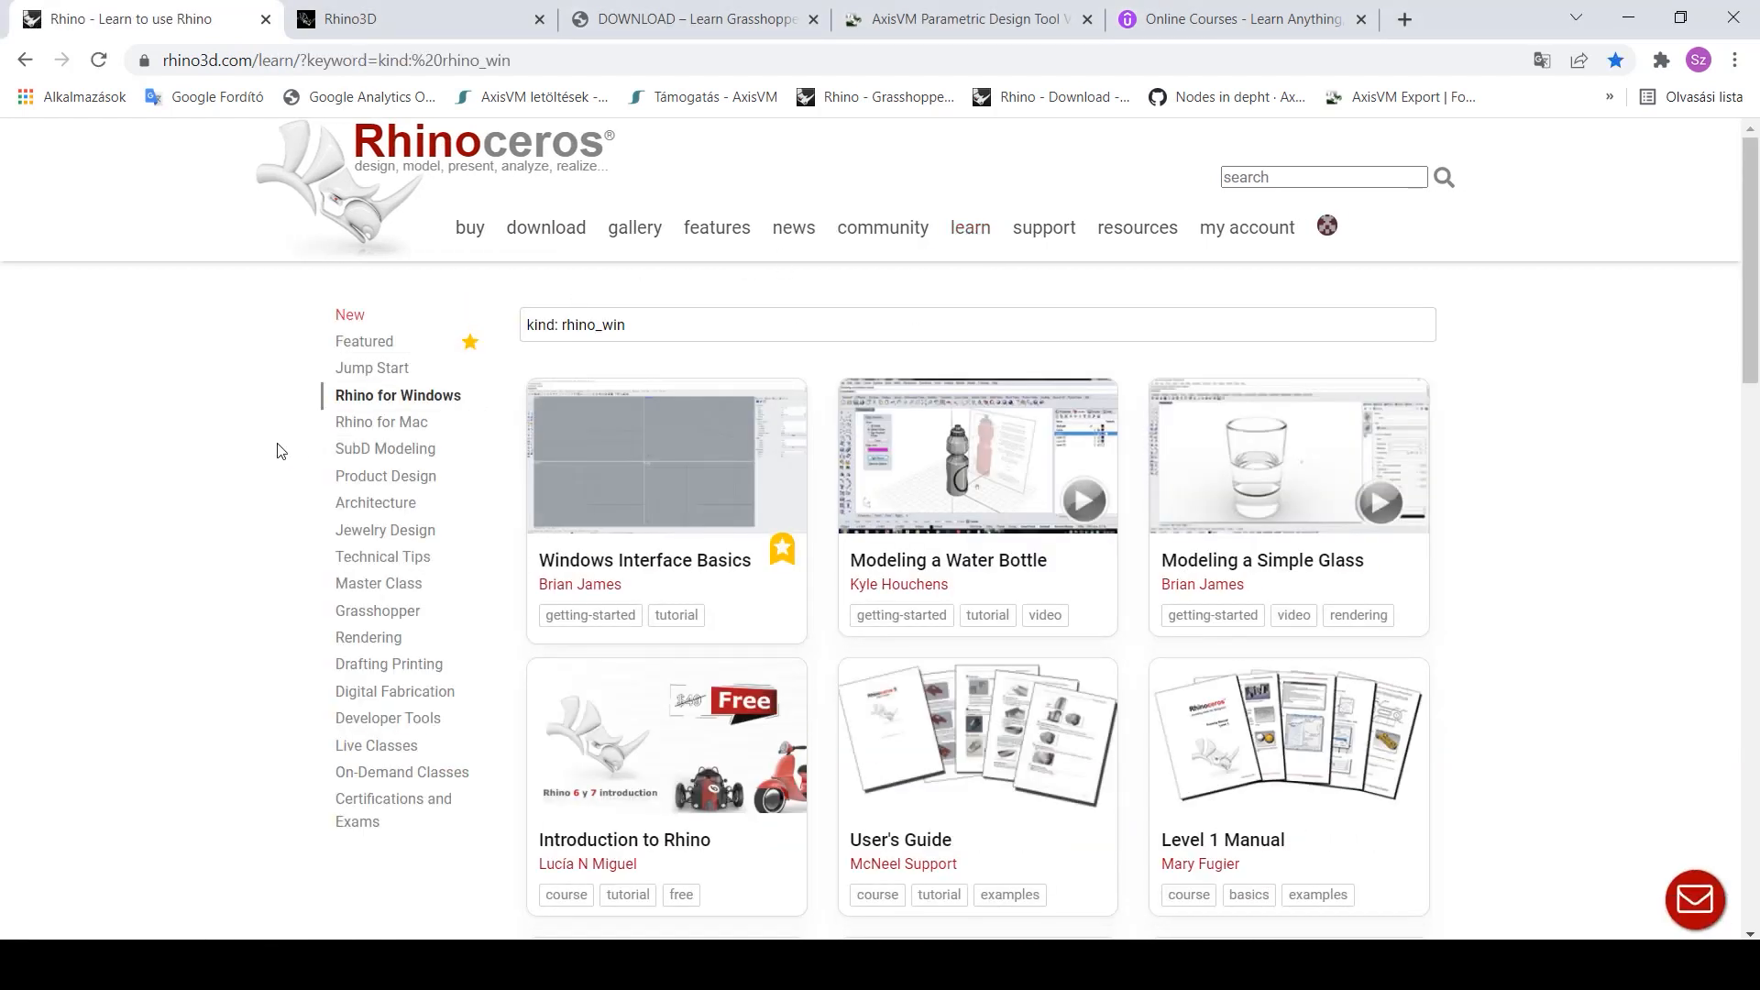
click(430, 616)
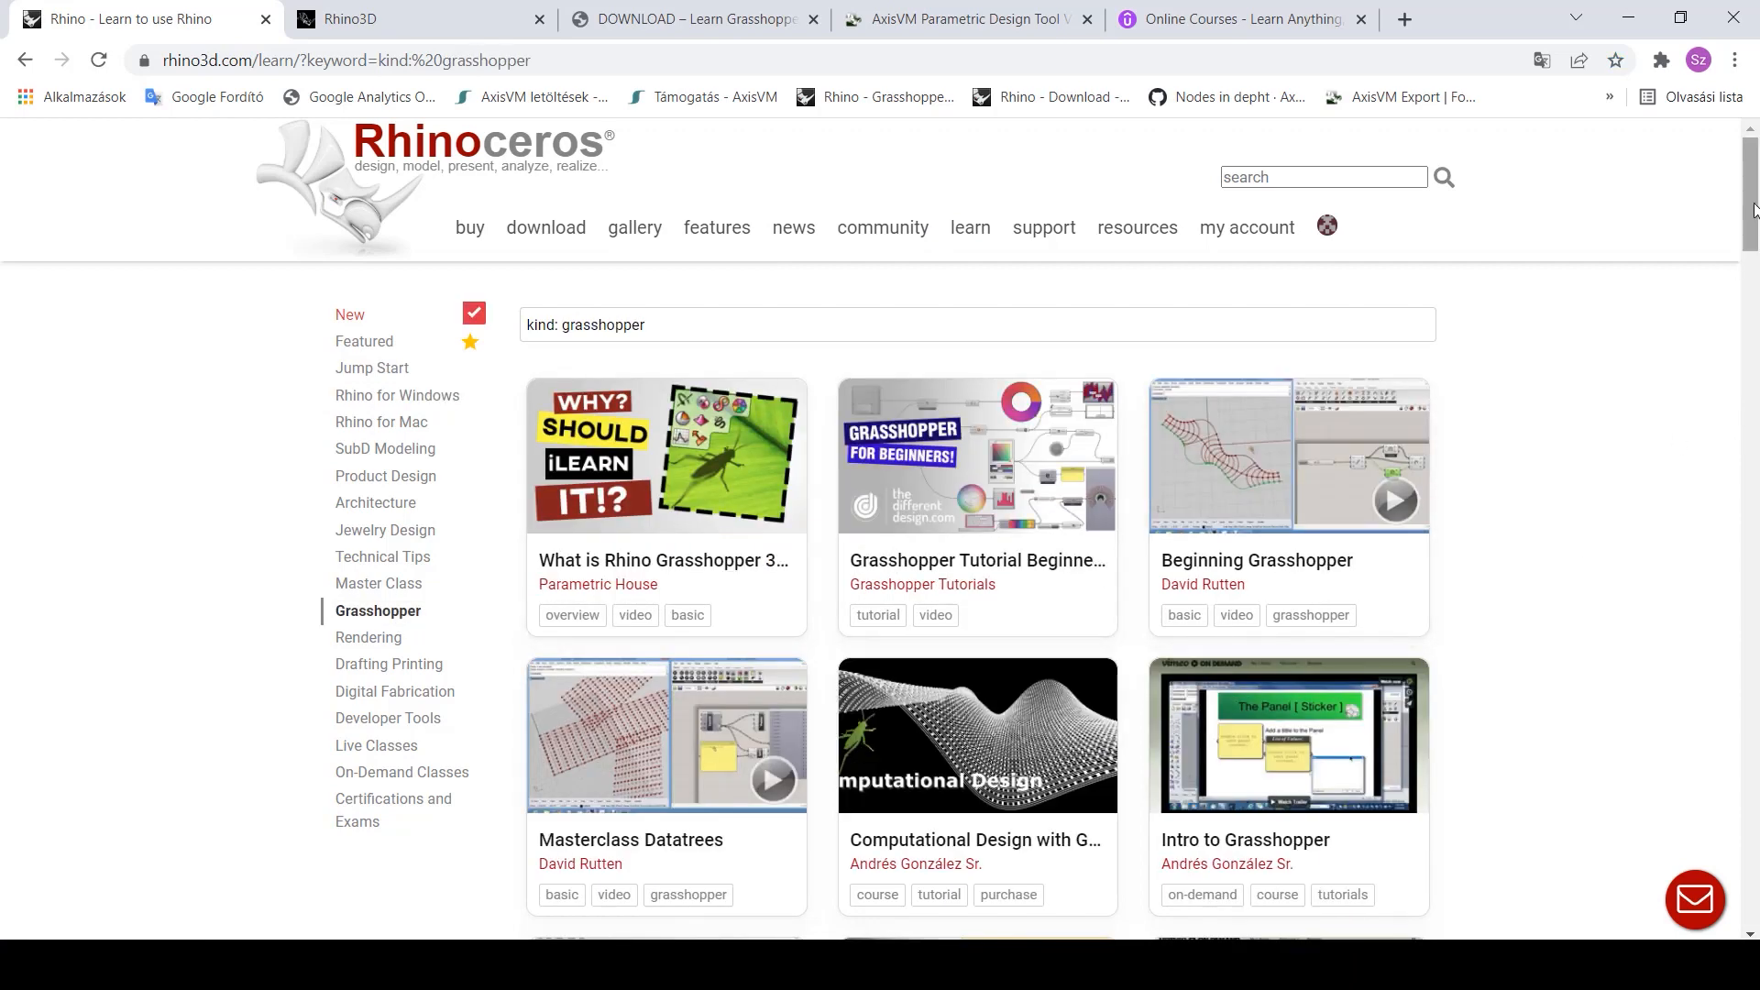
drag(1753, 209, 1757, 573)
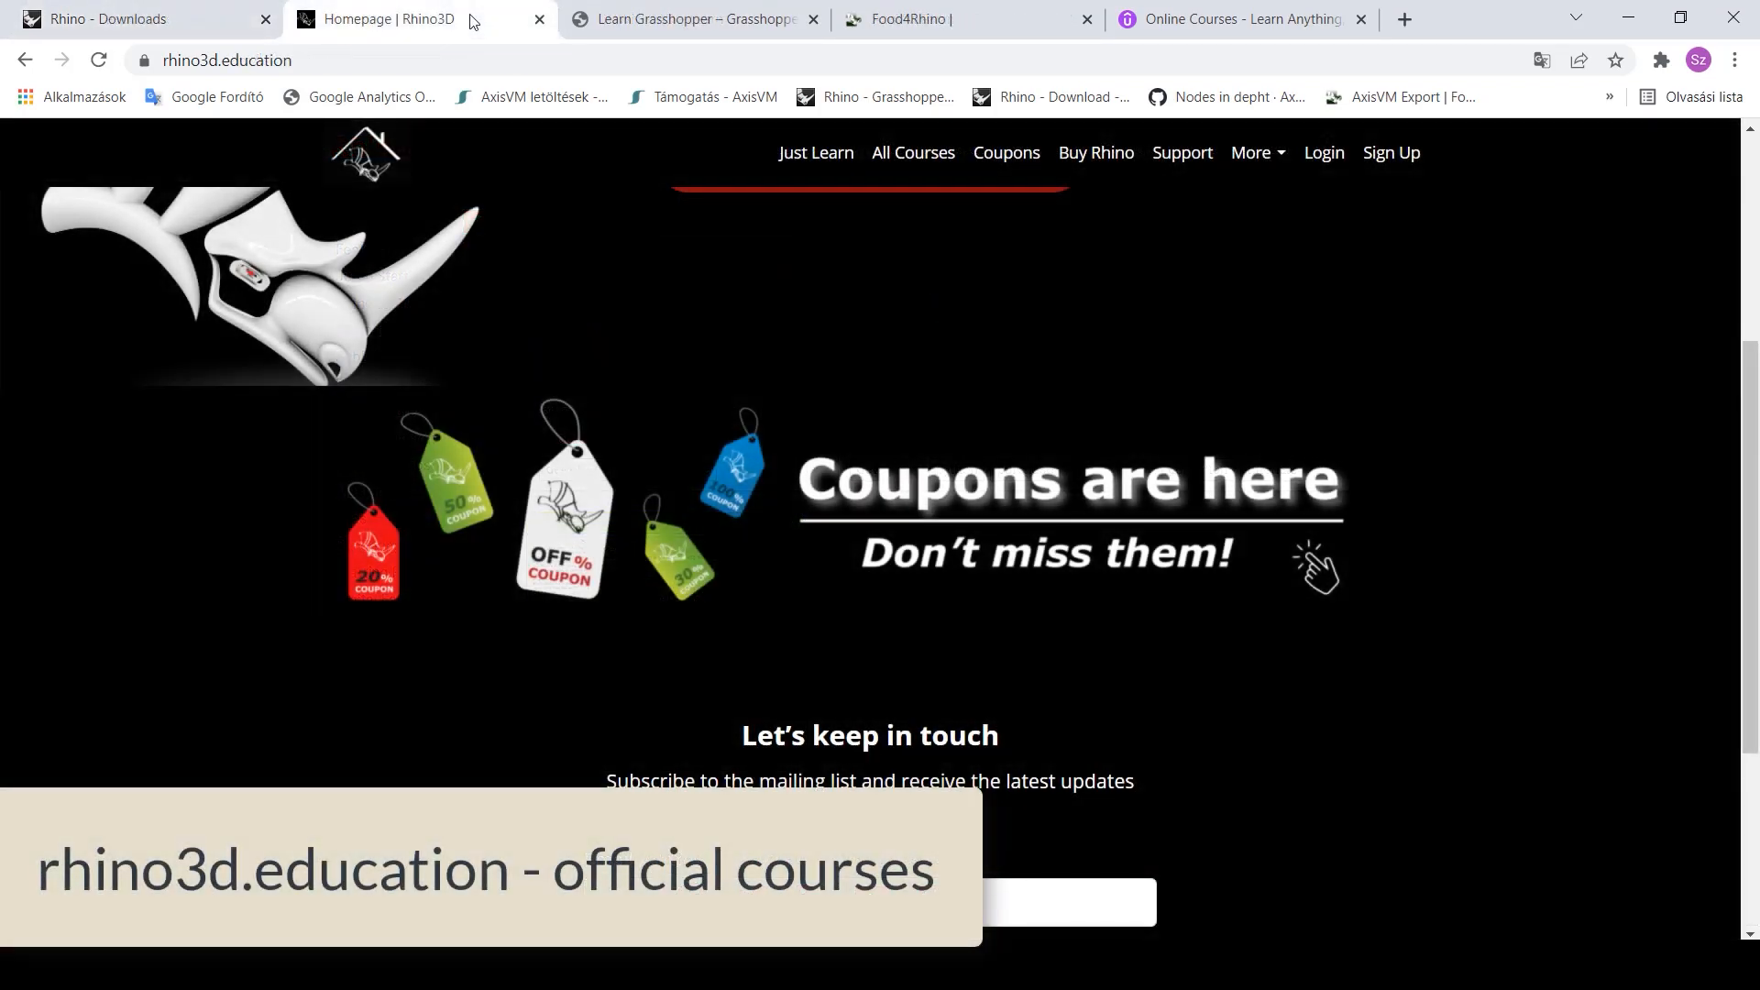
- Filter rhino3d.education's All Courses list to English, scroll through it, then switch to Learn Grasshopper
click(918, 160)
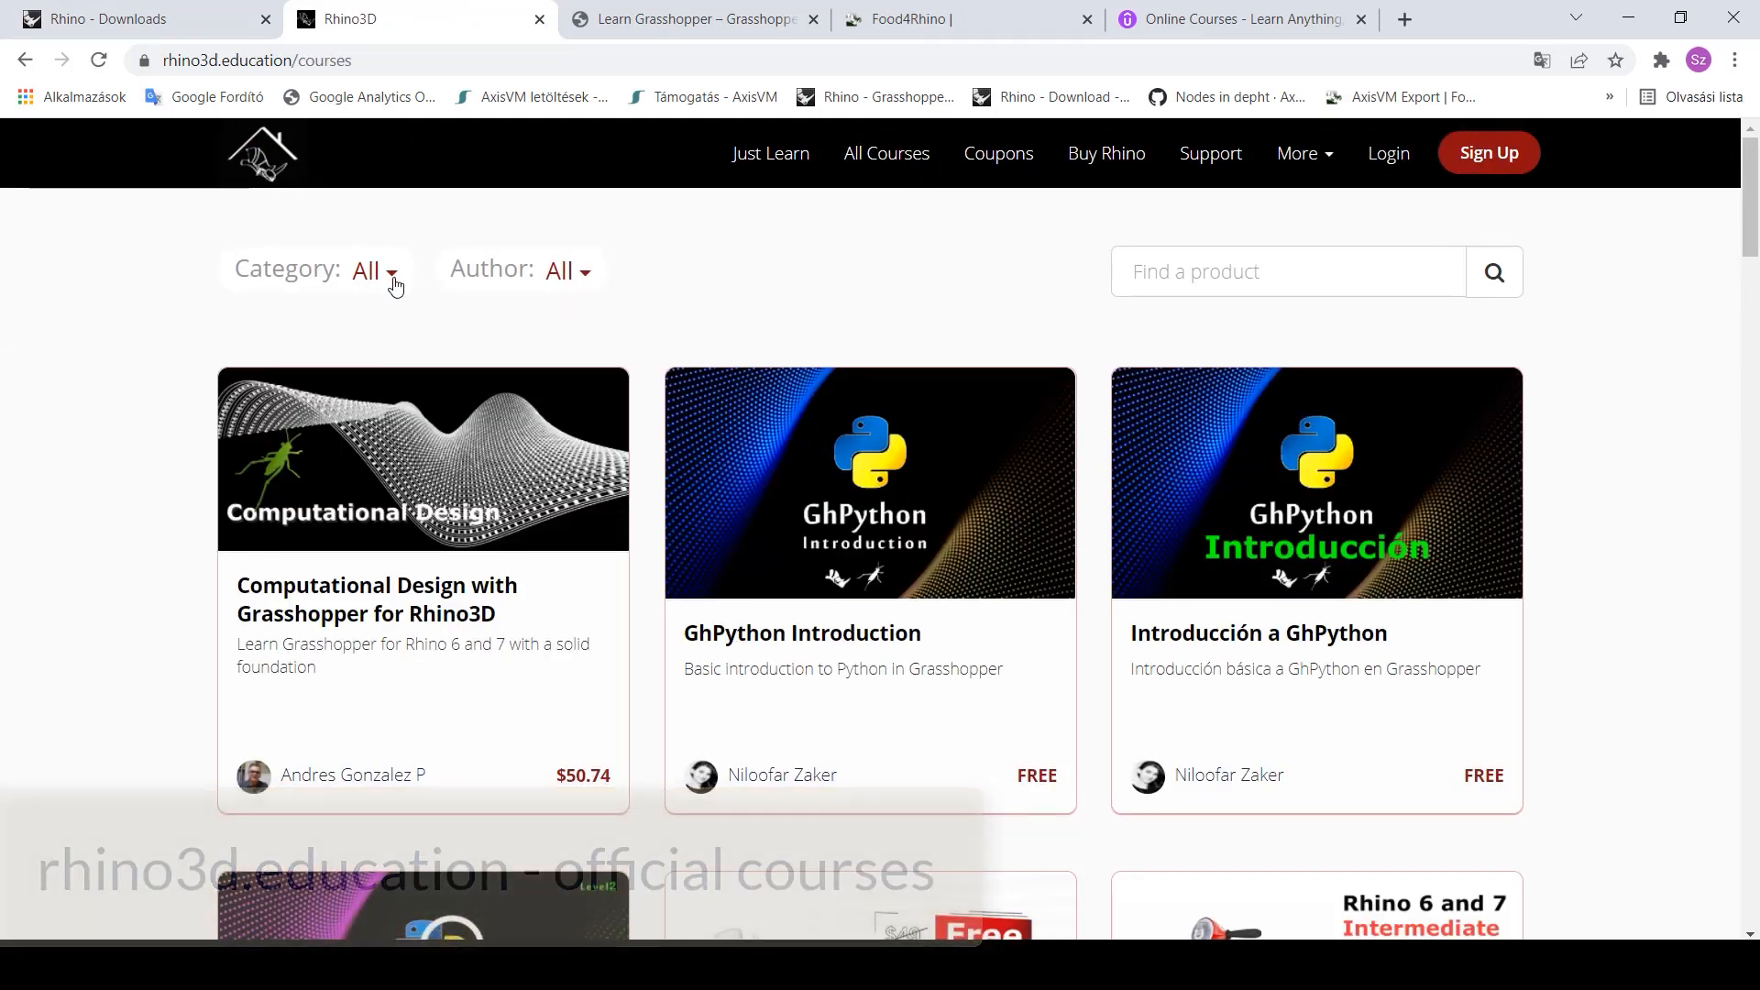
click(390, 273)
click(449, 857)
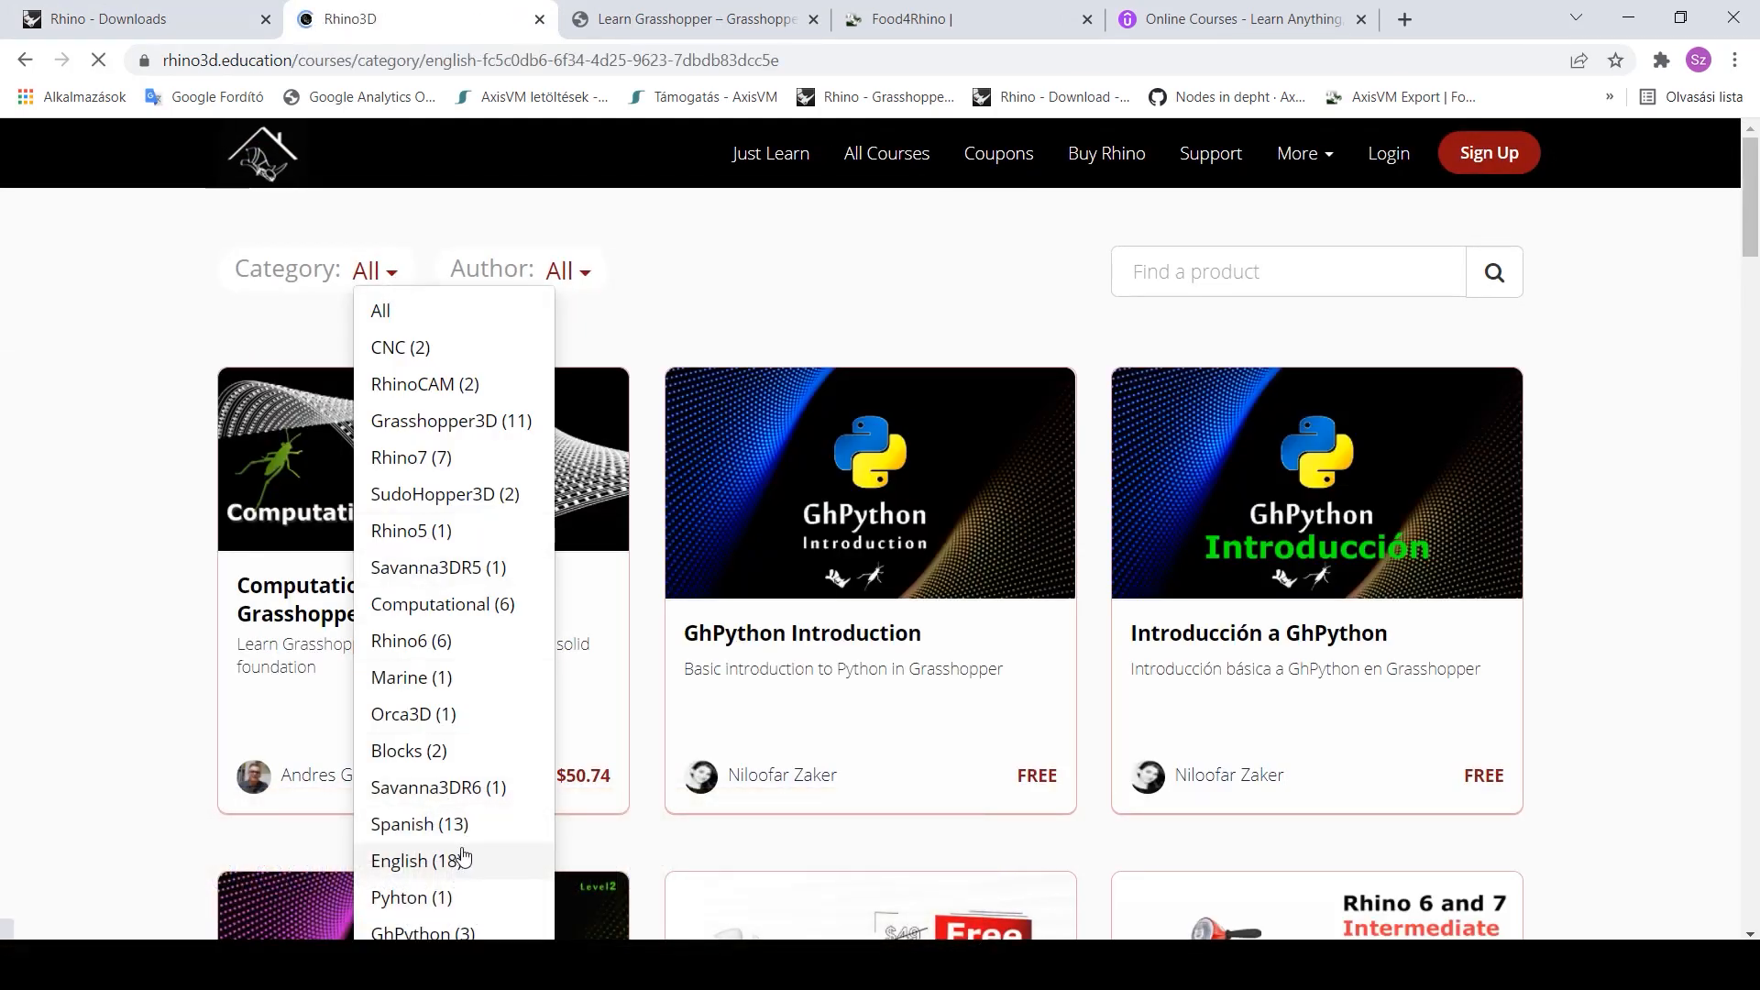
scroll(1657, 667, down, 3)
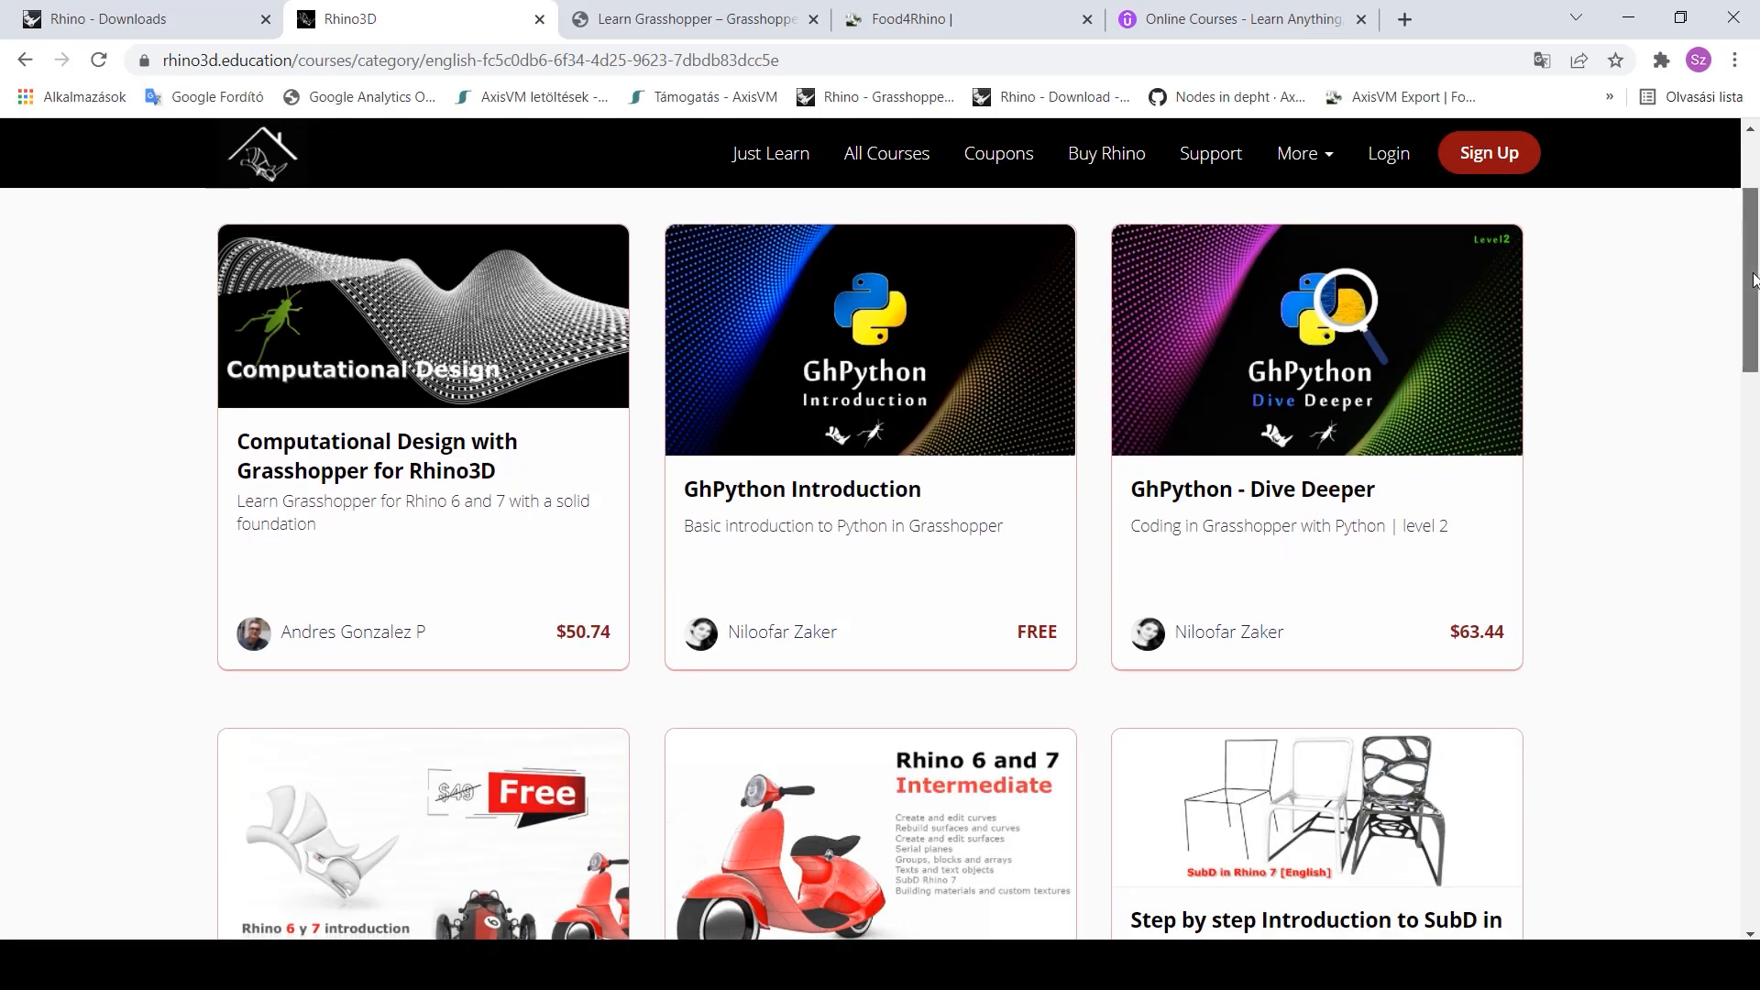
drag(1756, 280, 1756, 381)
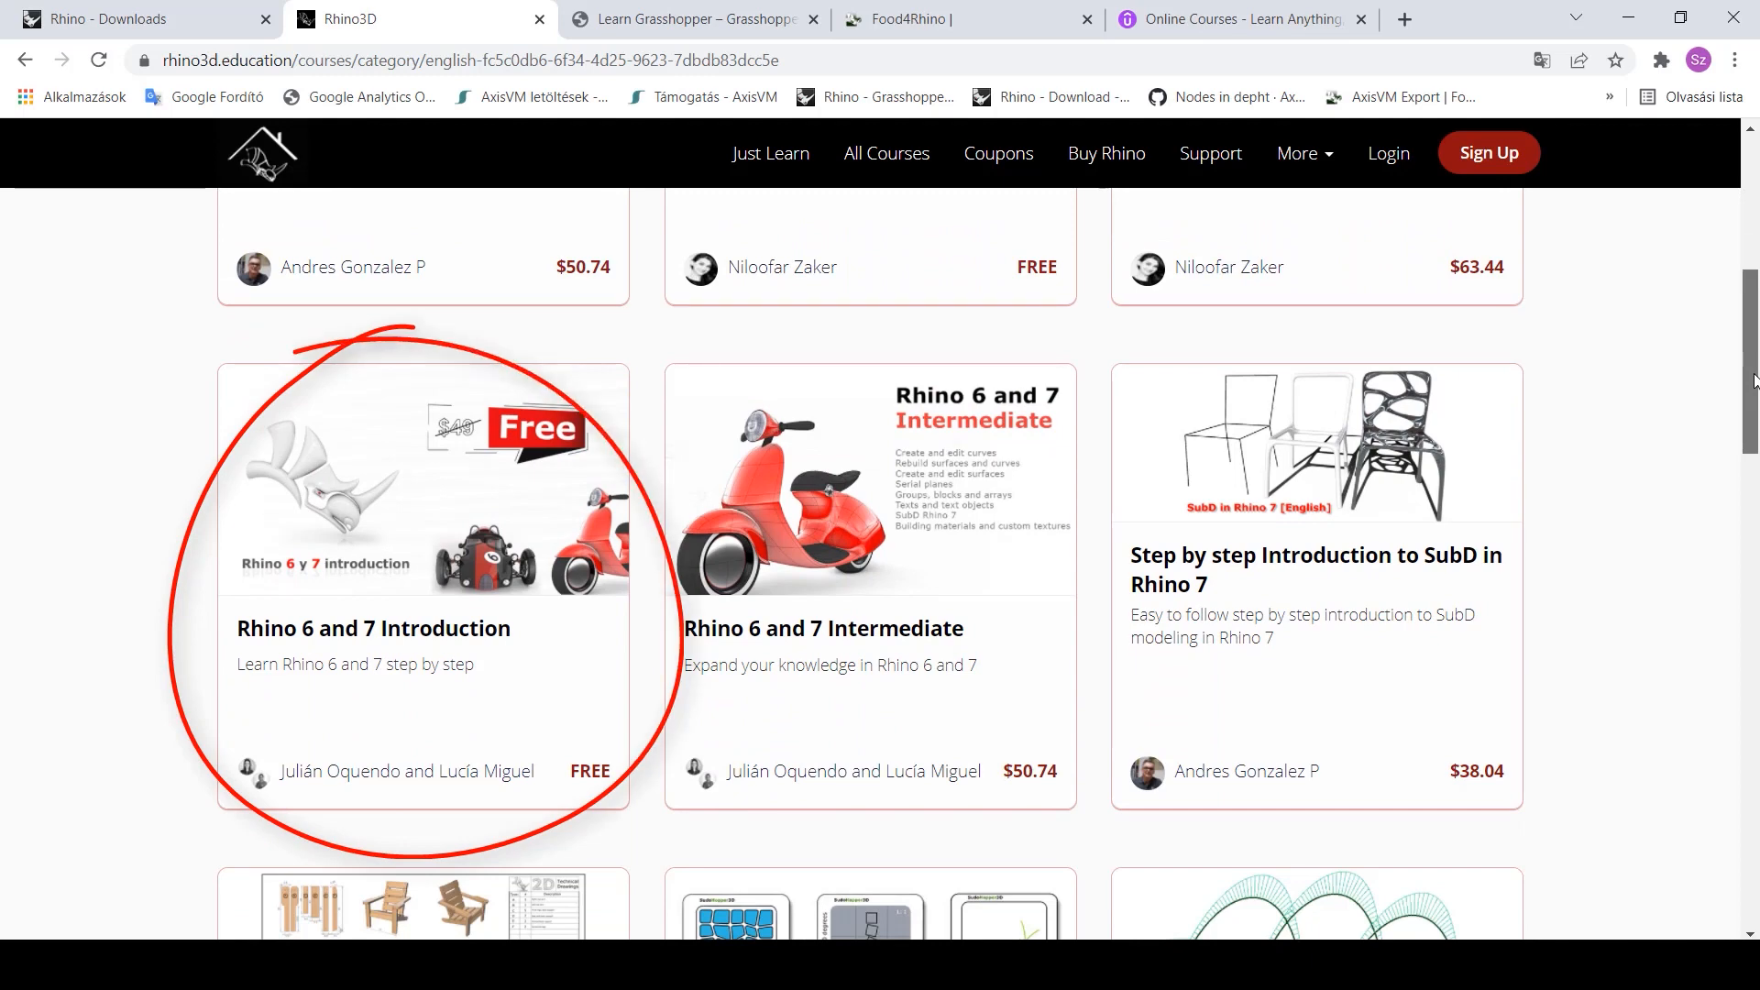
drag(1755, 380, 1747, 486)
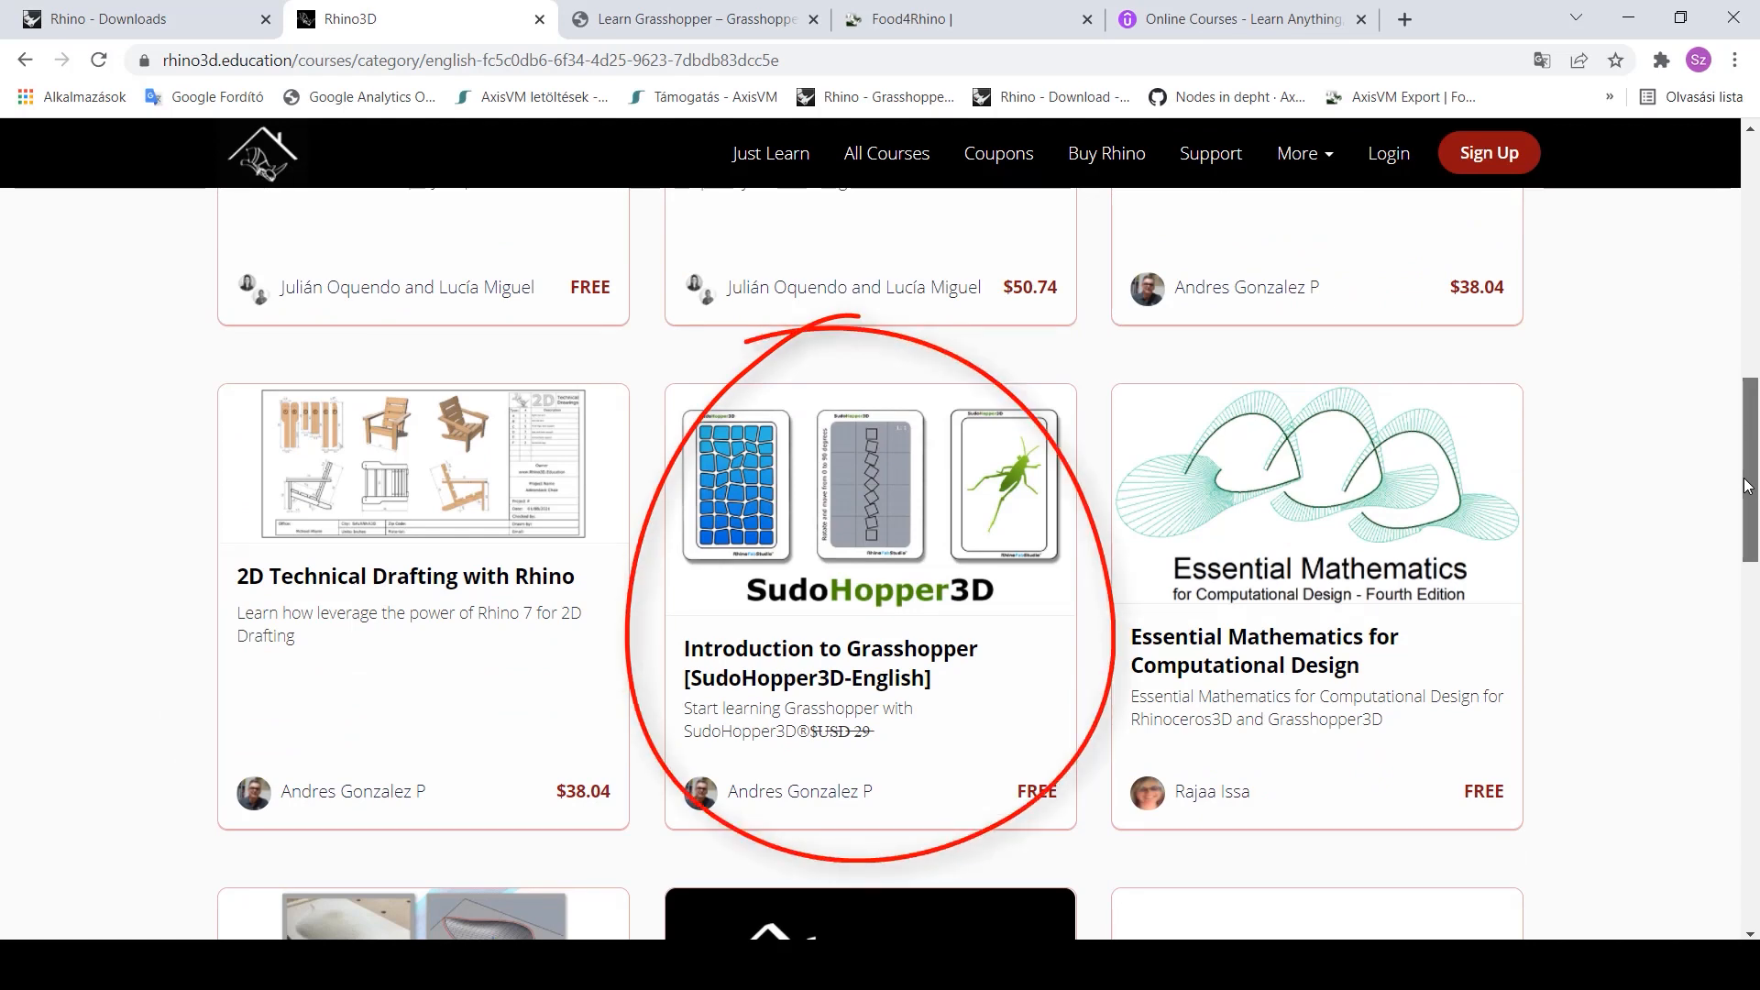
drag(1746, 486, 1755, 820)
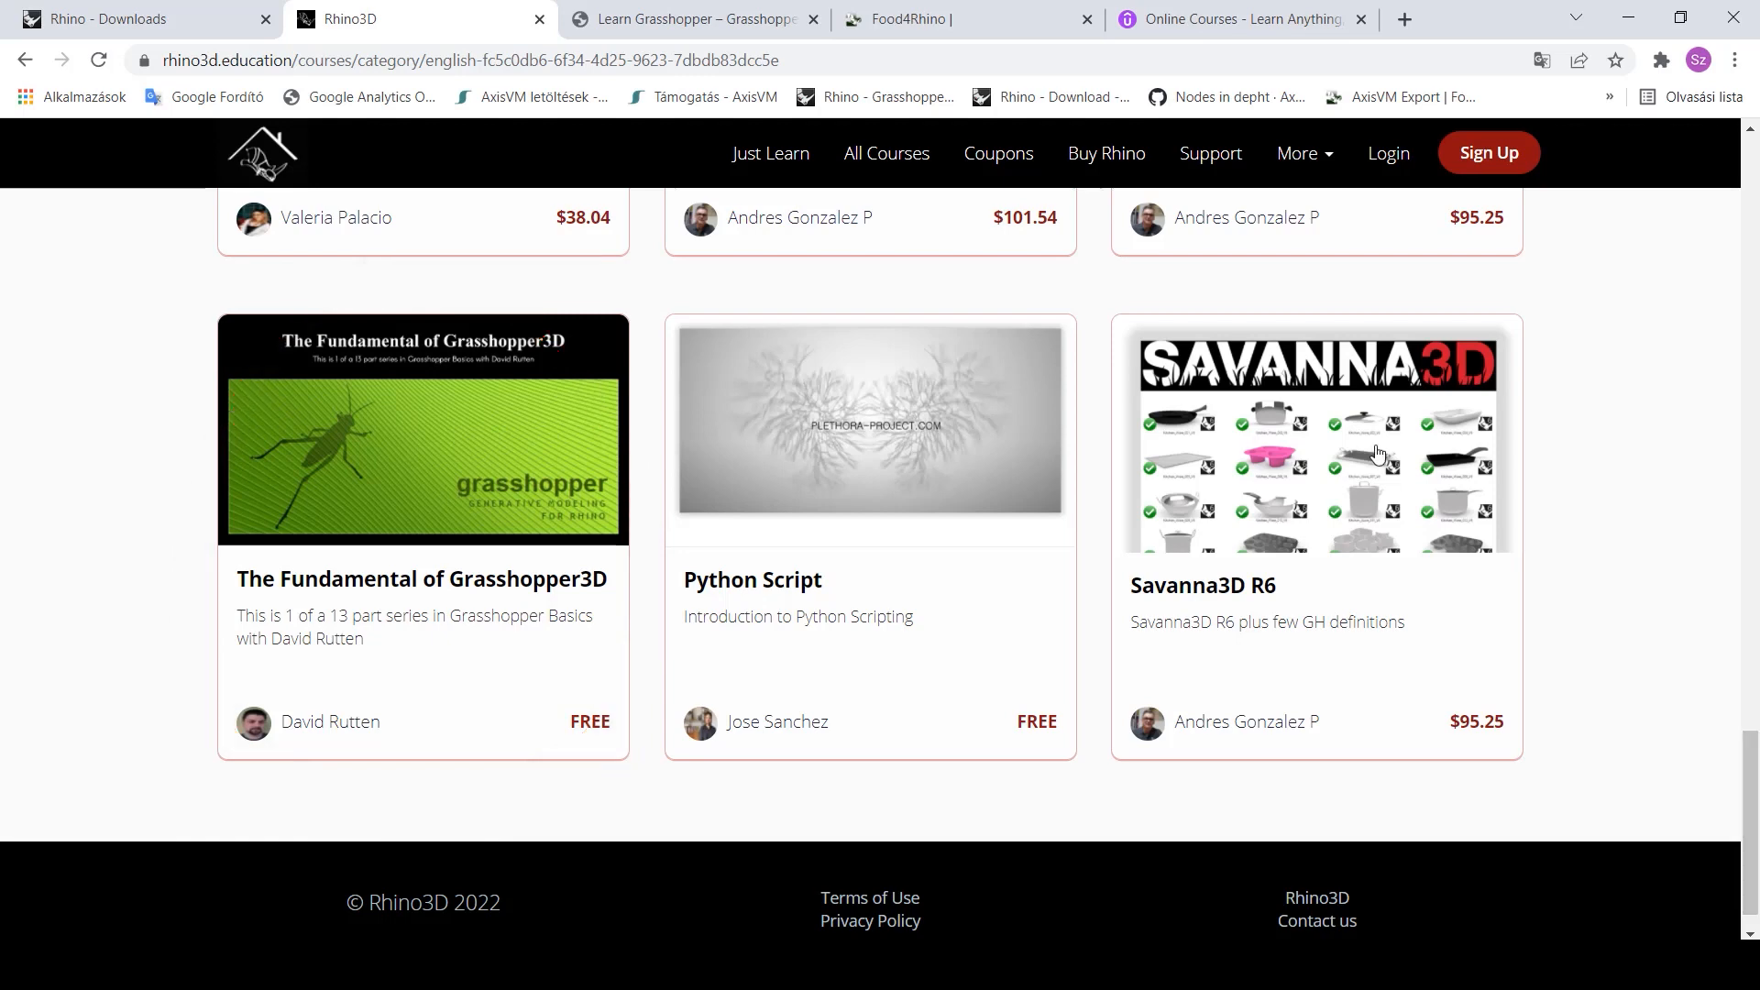
click(666, 19)
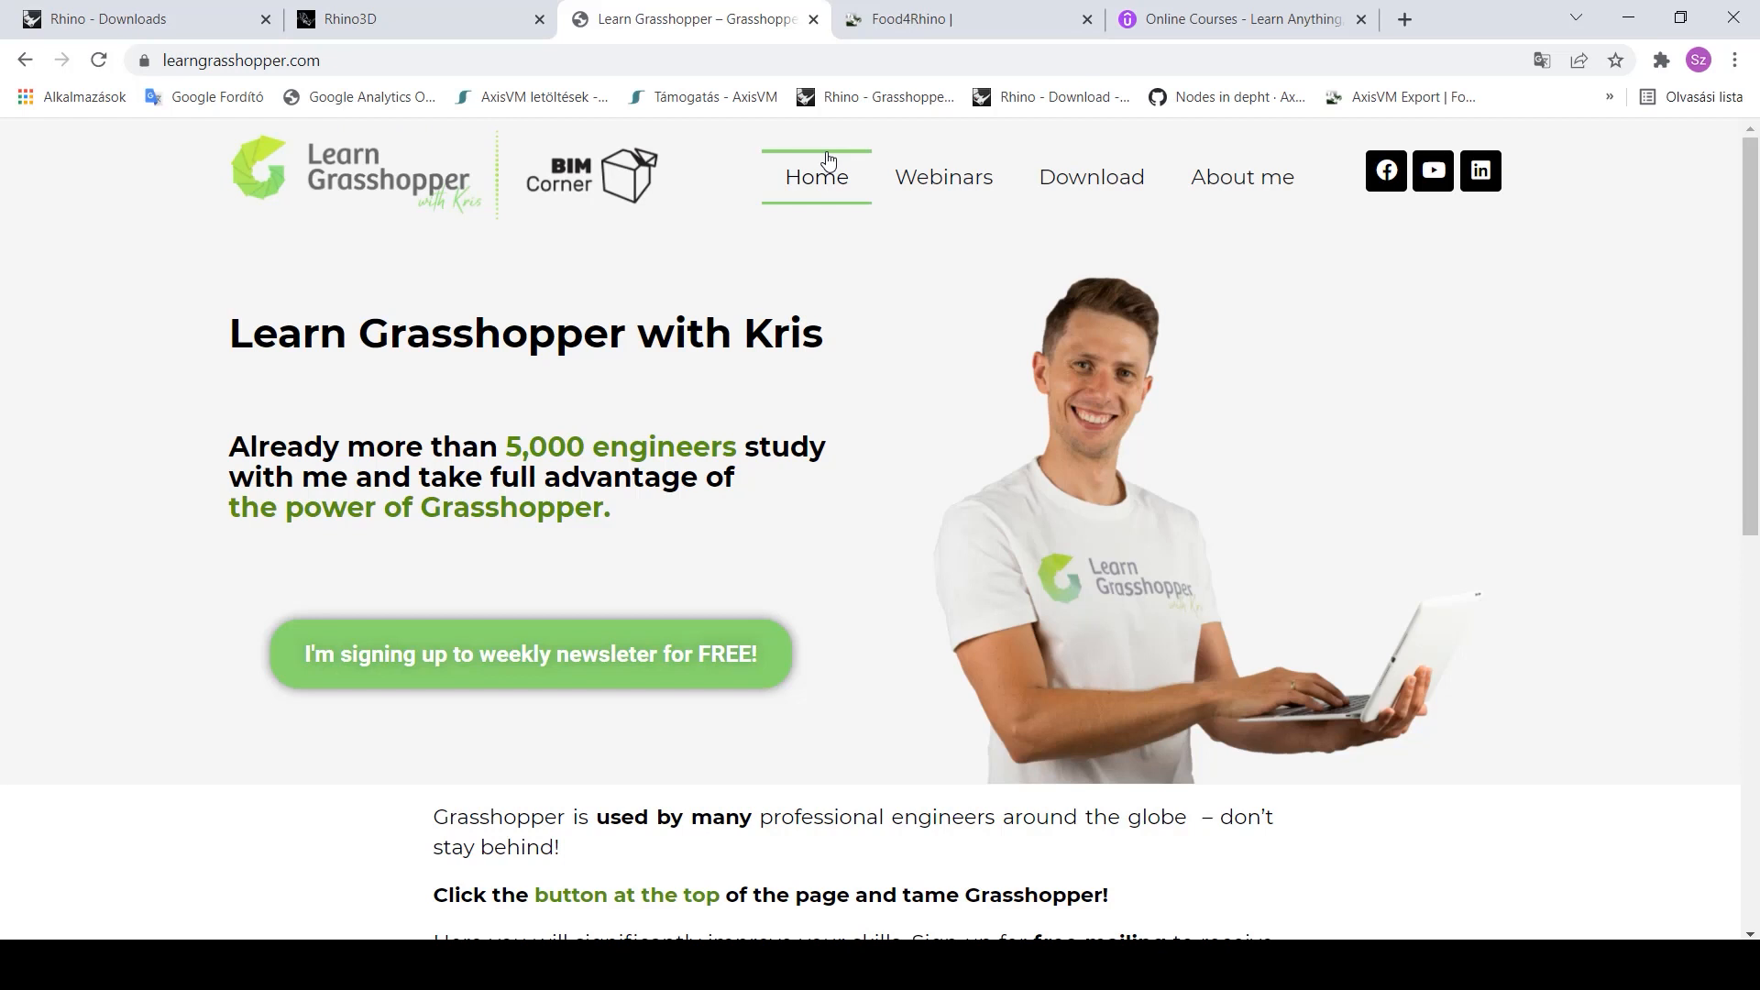
- Go from learngrasshopper.com's Webinars to its Download page and scroll to the guide and POPUP list
click(968, 186)
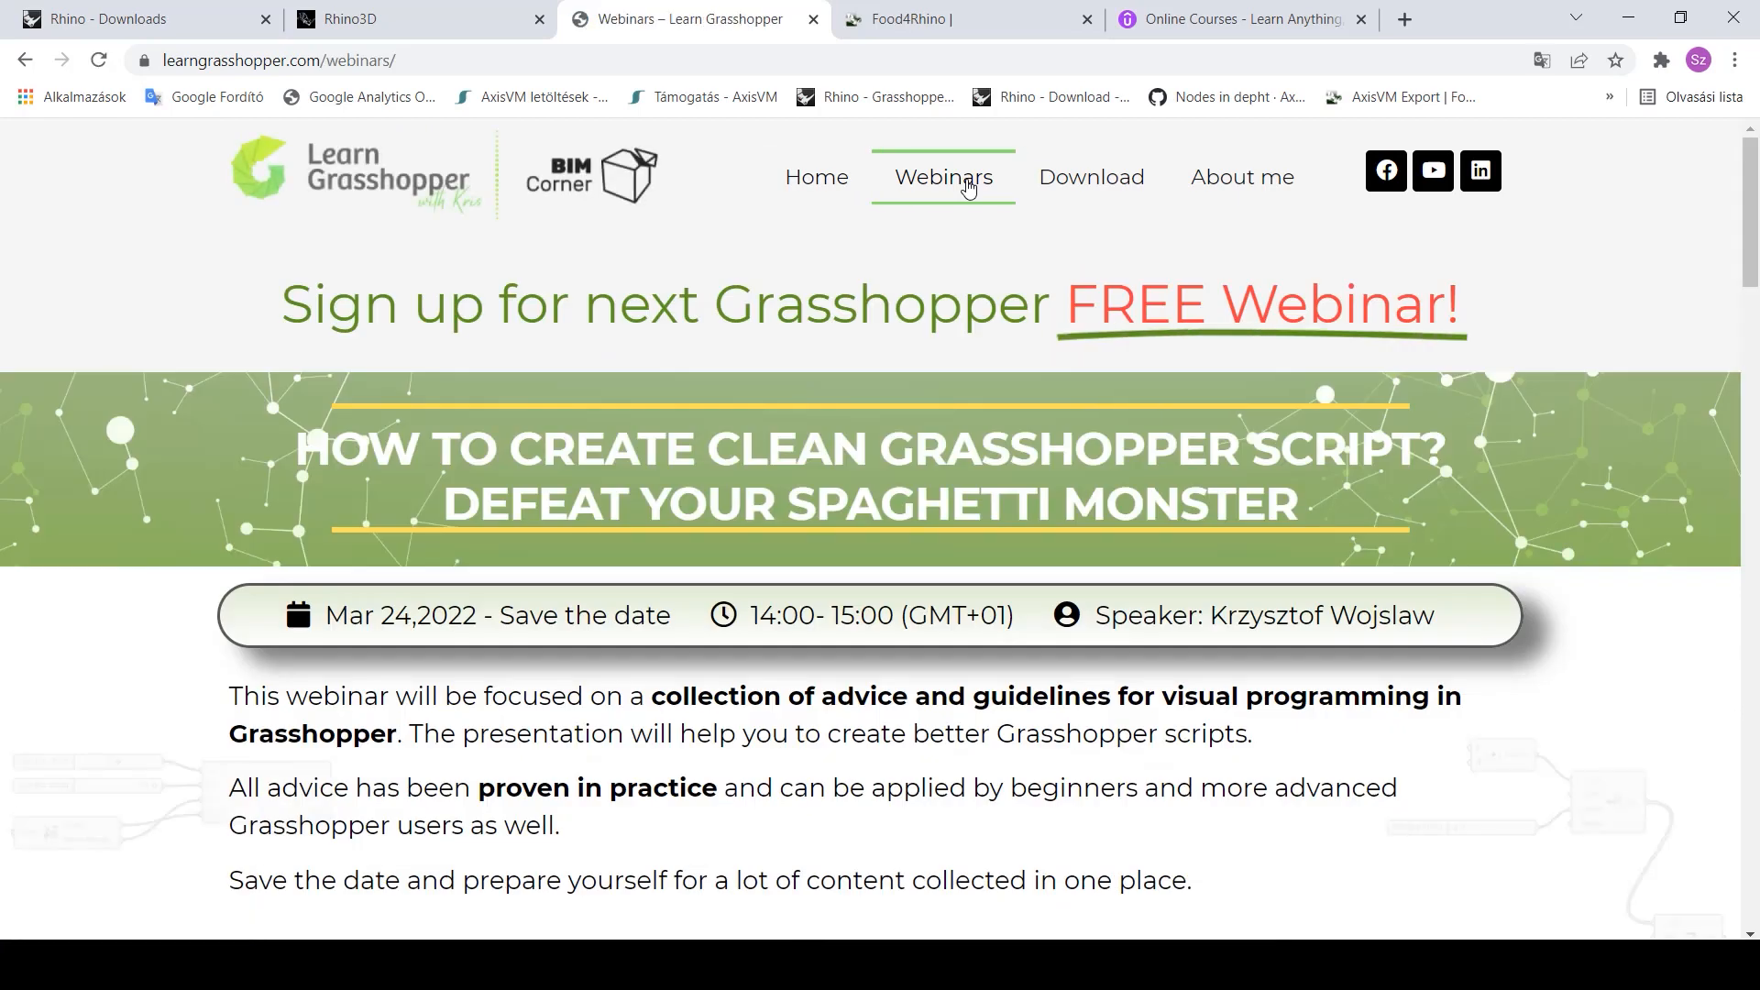
click(1099, 178)
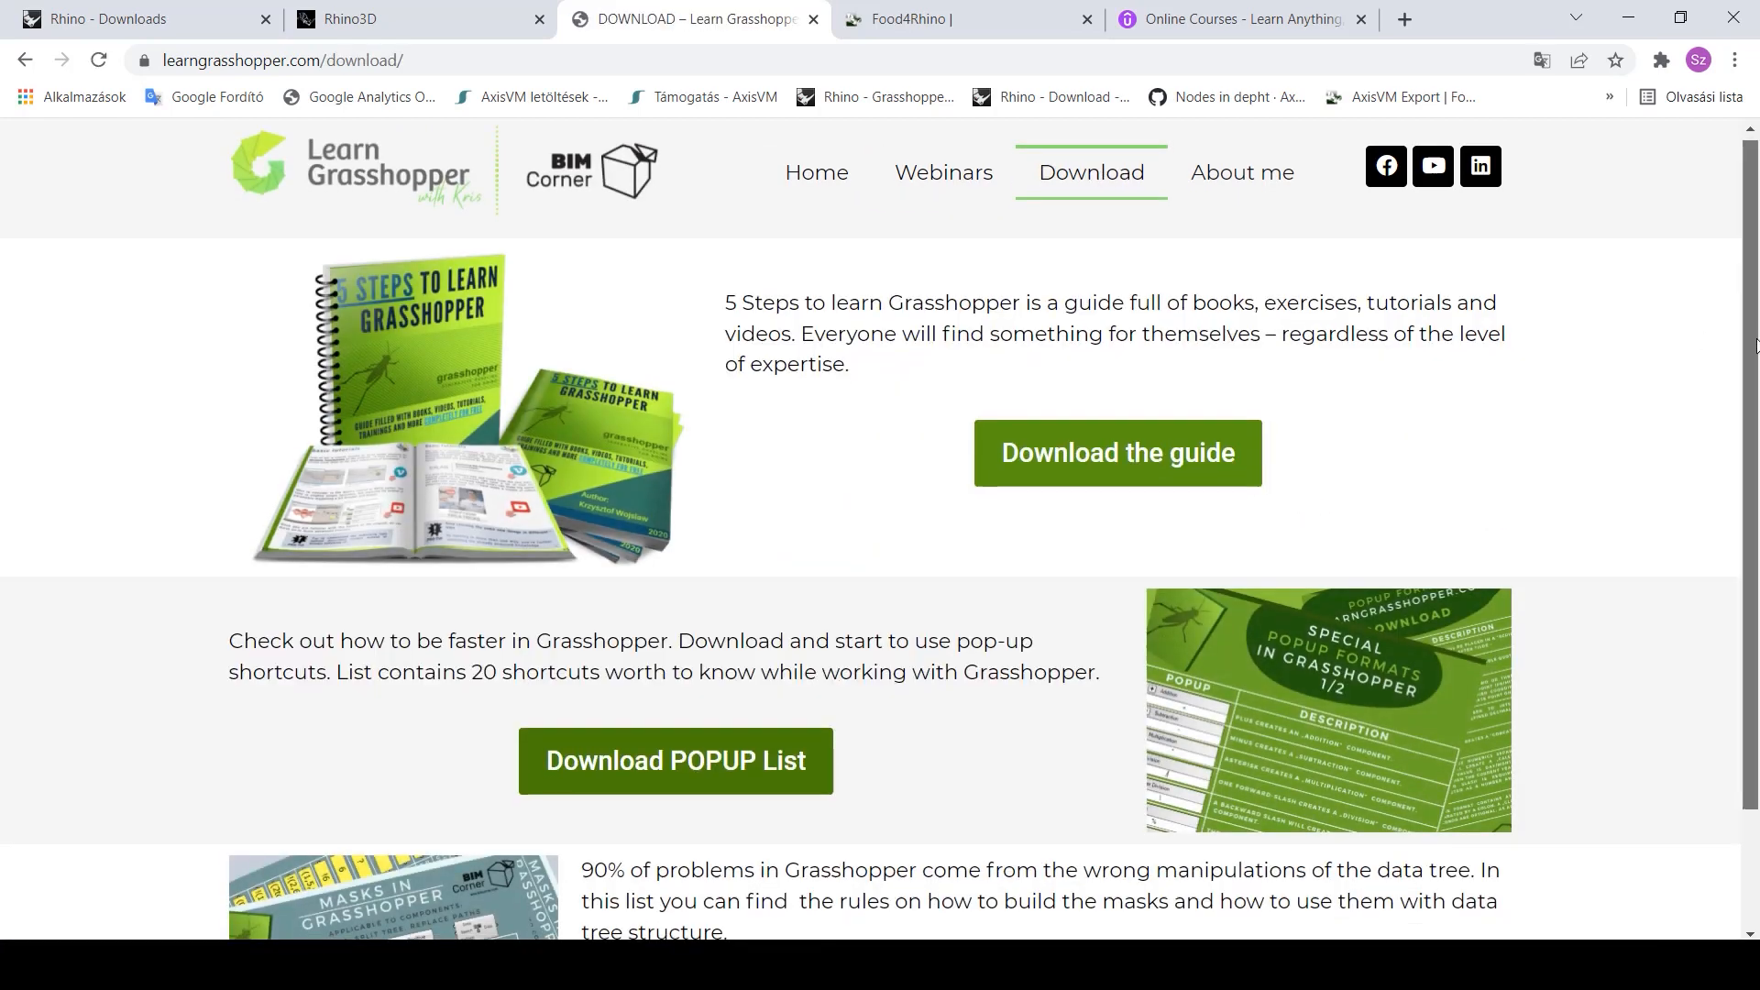
drag(1757, 332, 1757, 451)
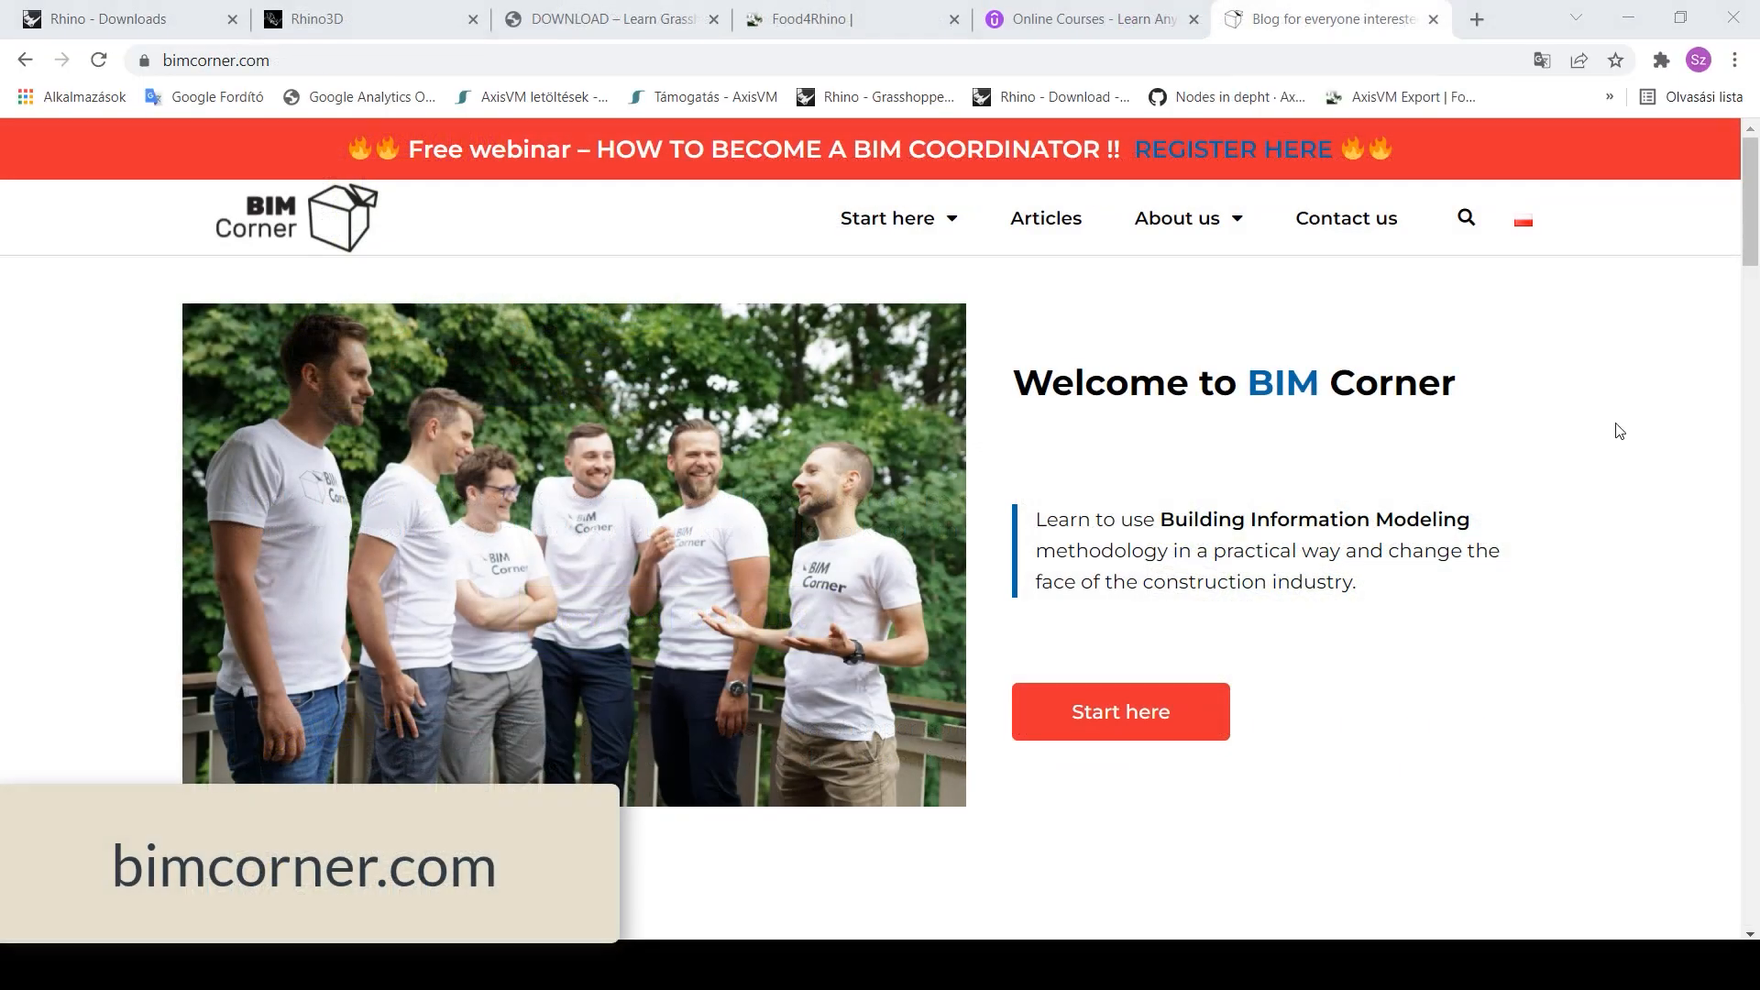
- Open Parametric Design under bimcorner.com's Start here menu and scroll through its Grasshopper articles
mouse_move(951, 228)
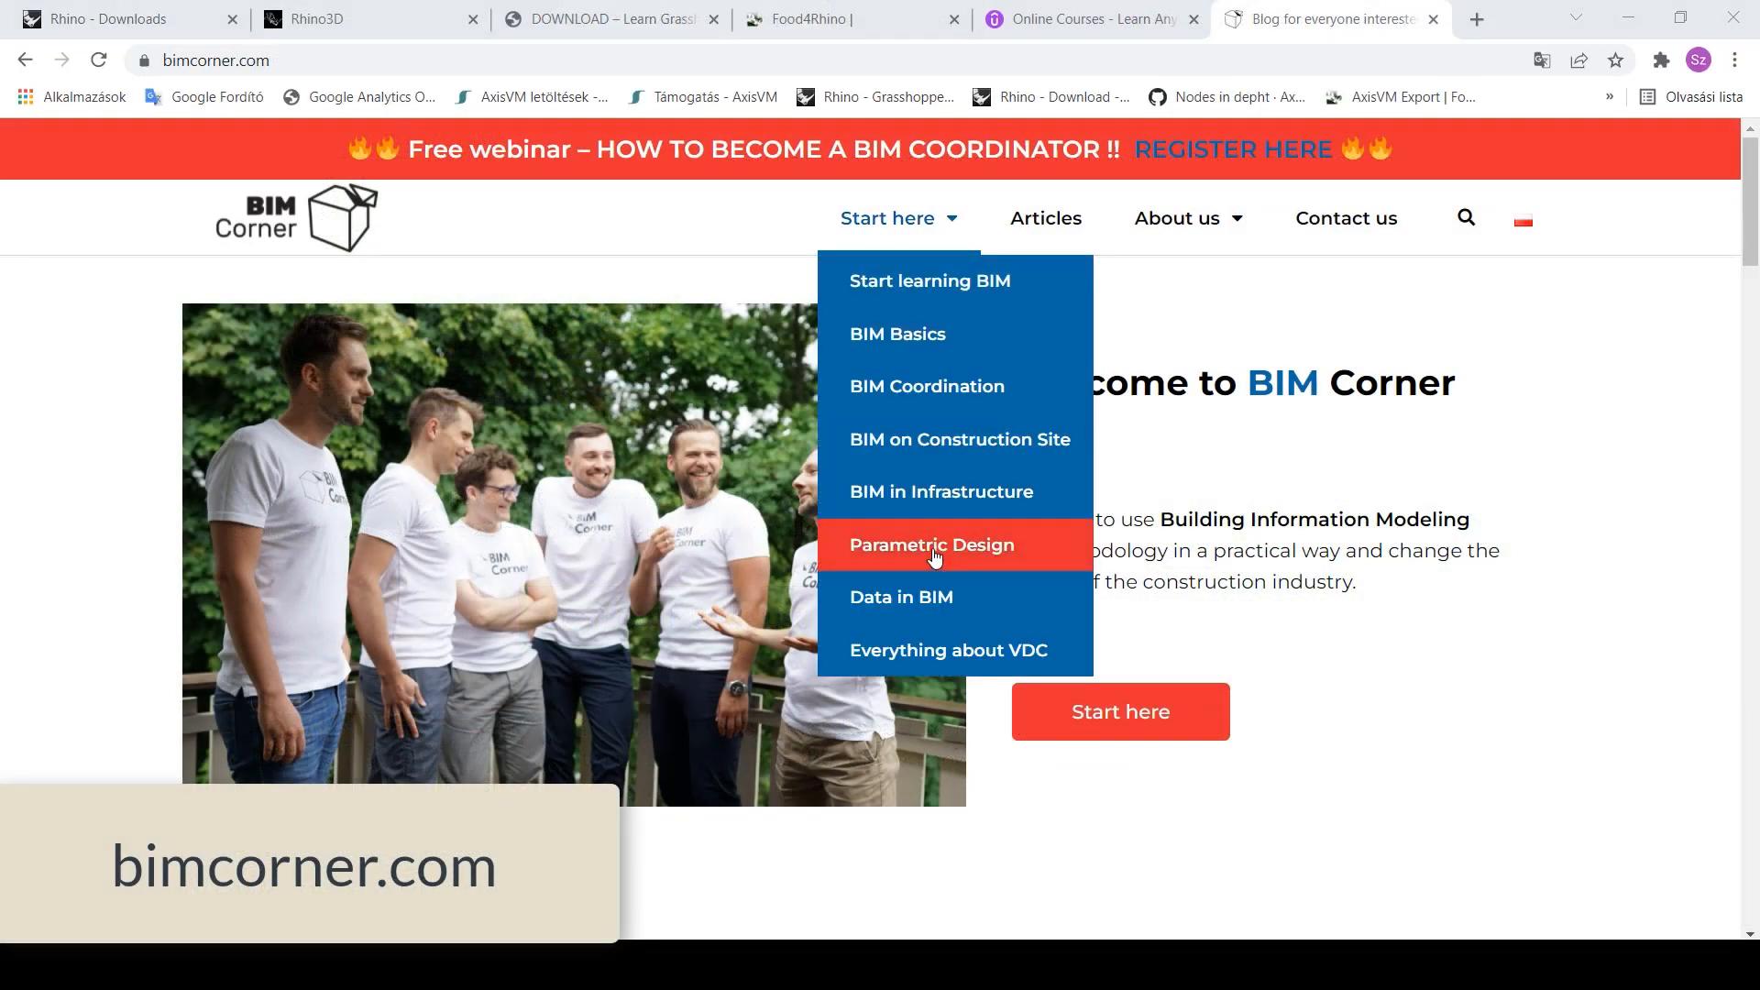
click(933, 550)
drag(1754, 203, 1728, 701)
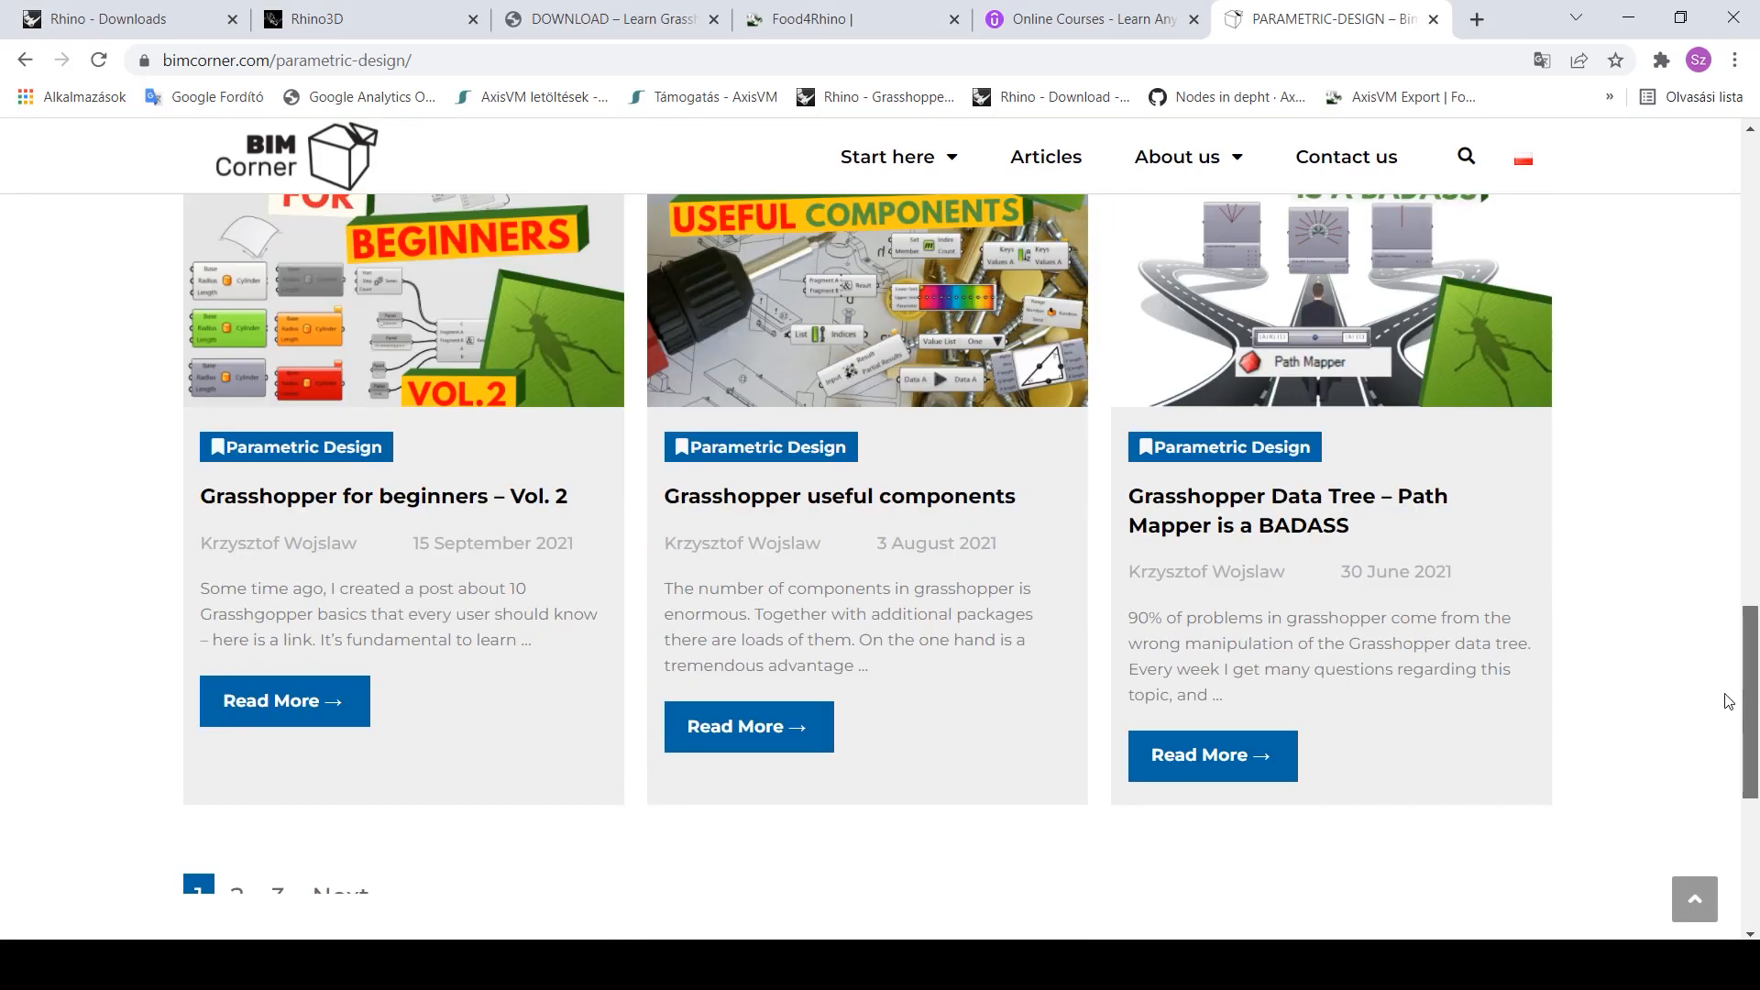
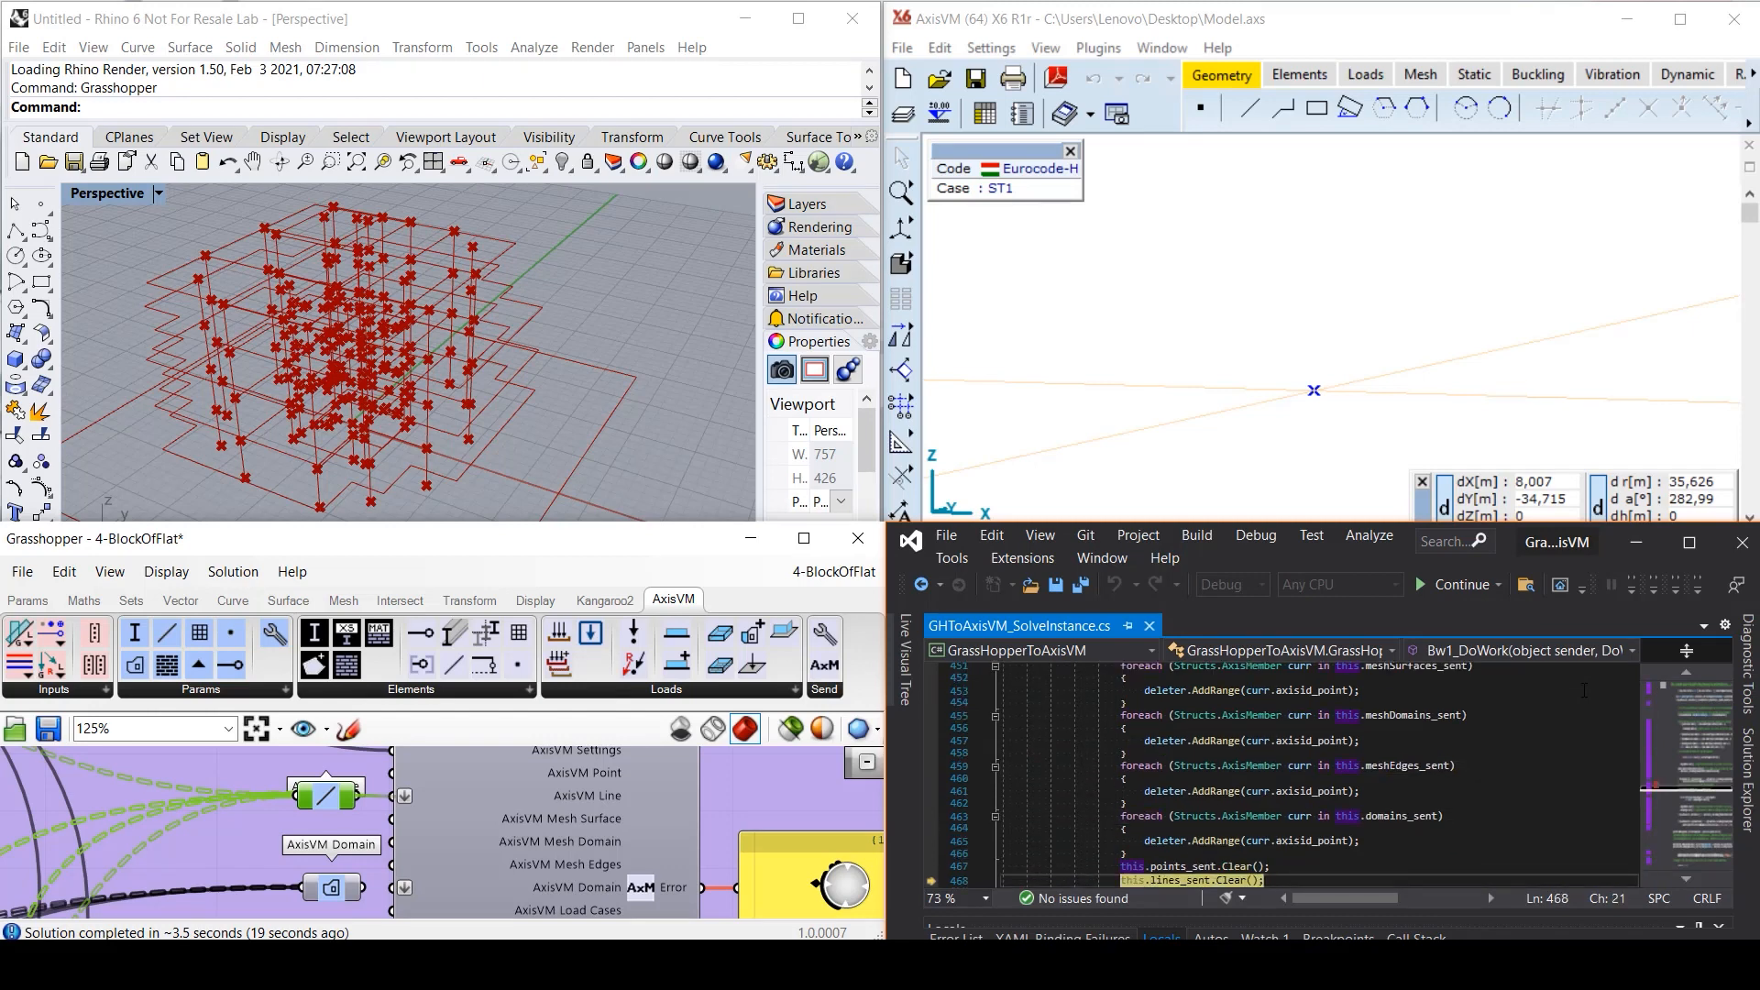
- Step through the start of SolveInstance with F10, then resume execution
key(F10)
key(F10)
key(F10)
key(F10)
key(F10)
key(F10)
key(F10)
key(F10)
key(F10)
key(F10)
key(F10)
key(F10)
key(F10)
key(F10)
key(F10)
key(F10)
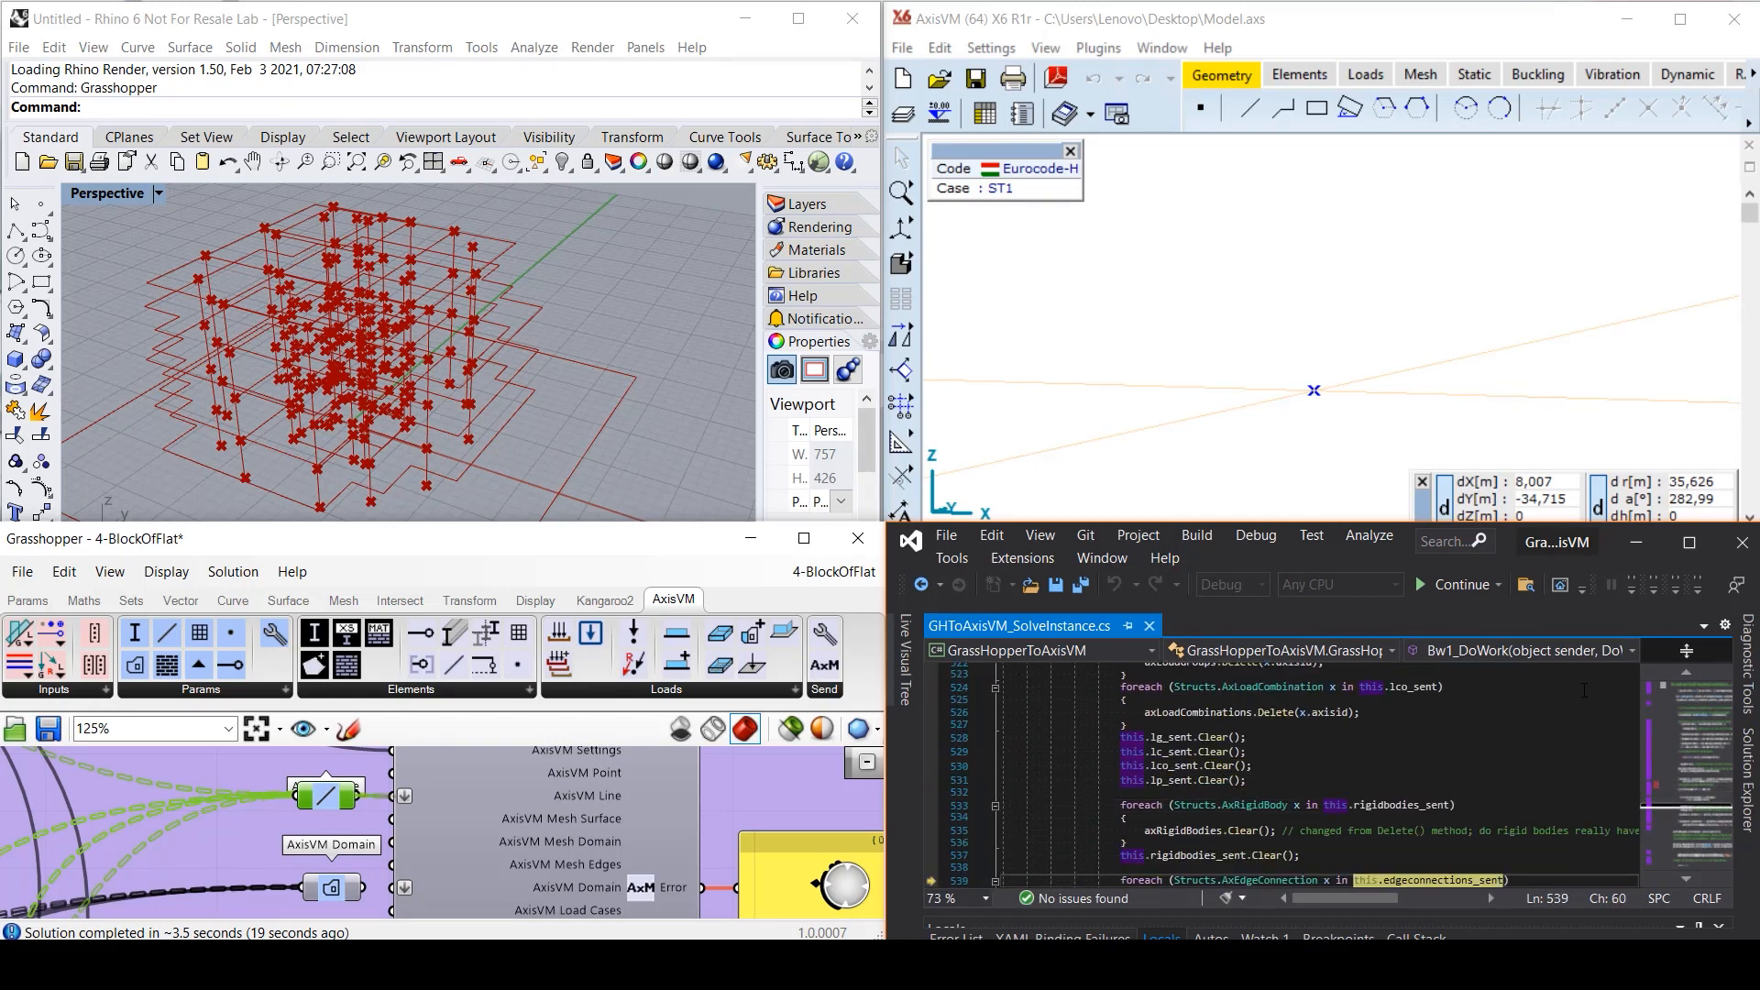
key(F10)
key(F10)
key(F10)
key(F10)
key(F10)
key(F10)
key(F10)
key(F10)
key(F10)
key(F10)
key(F10)
key(F10)
key(F10)
key(F10)
key(F10)
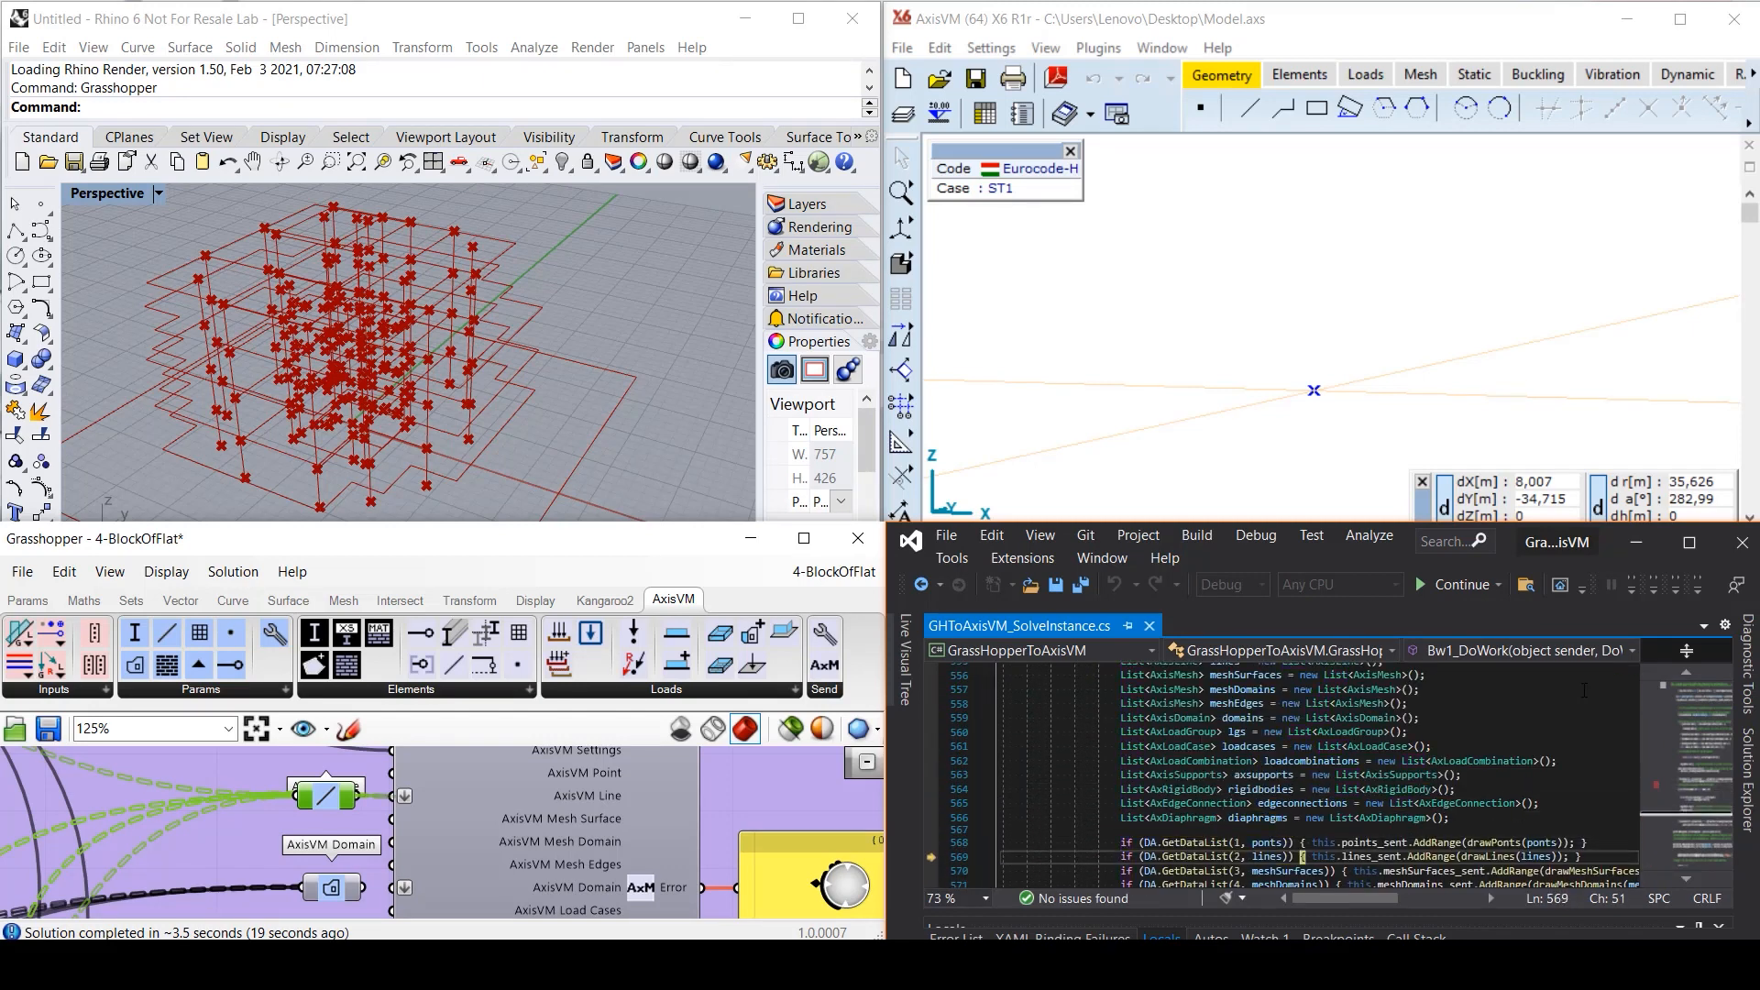
key(F10)
key(F10)
key(F10)
key(F10)
key(F10)
key(F10)
key(F10)
key(F10)
key(F10)
key(F10)
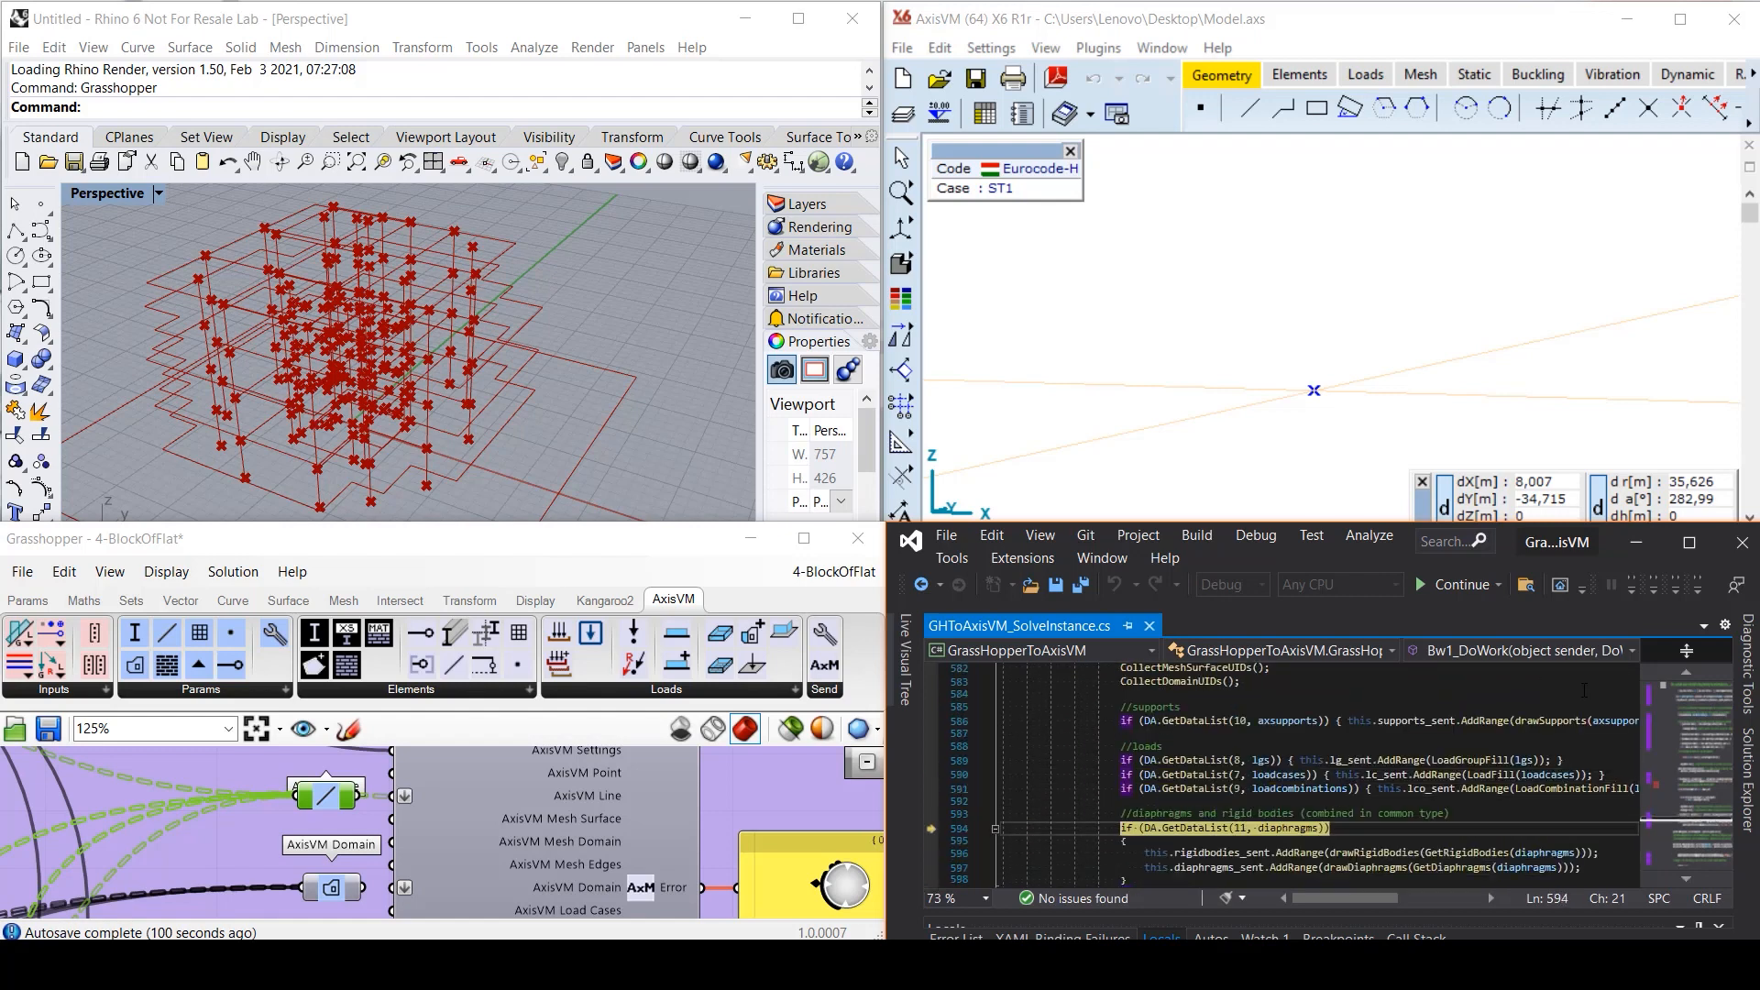
click(1459, 583)
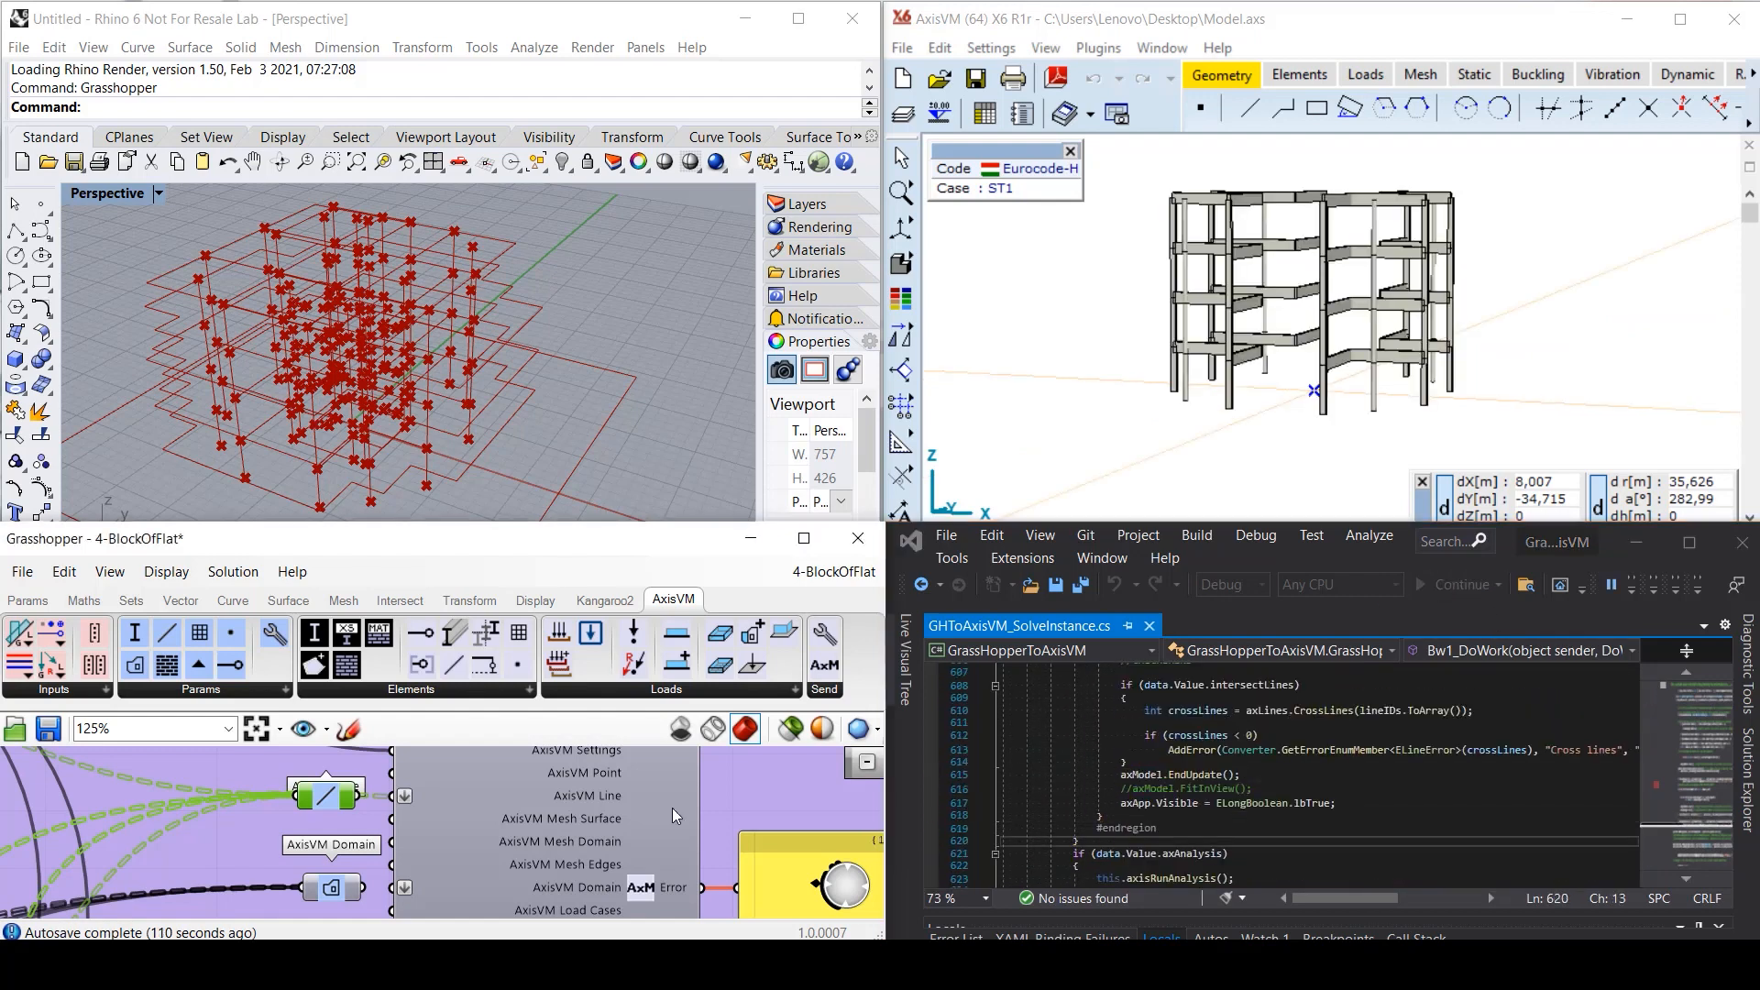
- Step through the deletion loops and data input until the frame appears in AxisVM, then resume
key(F10)
key(F10)
key(F10)
key(F10)
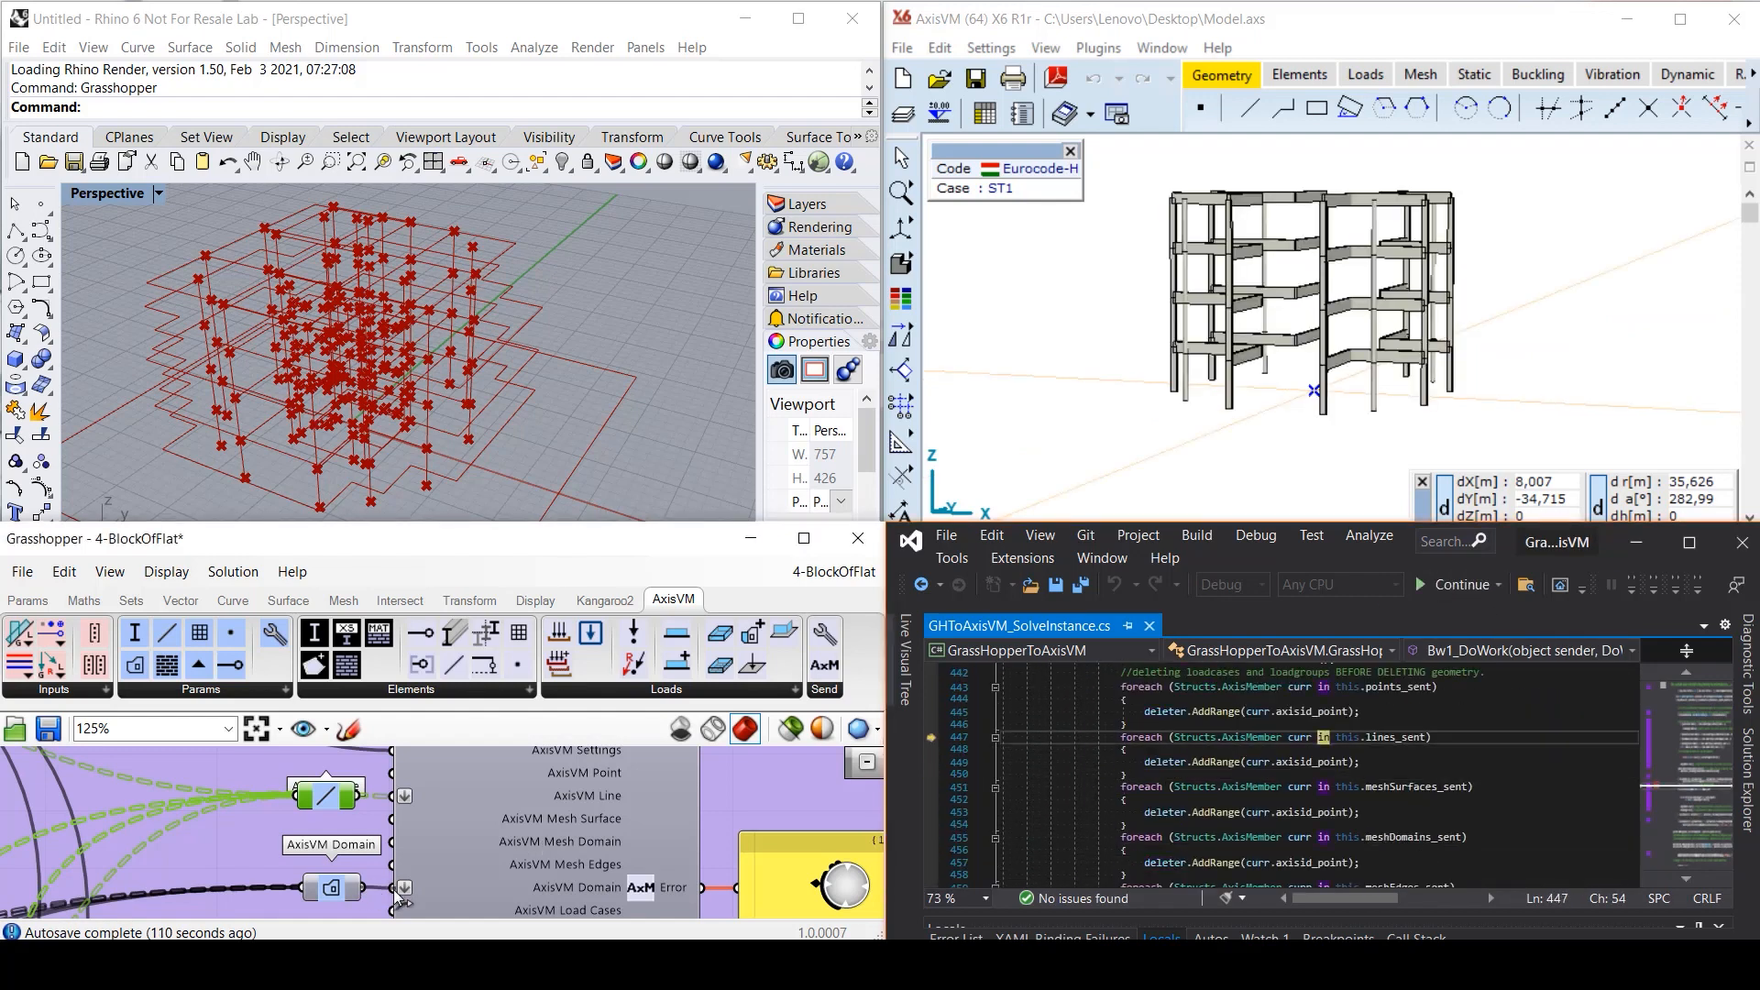
key(F10)
key(F10)
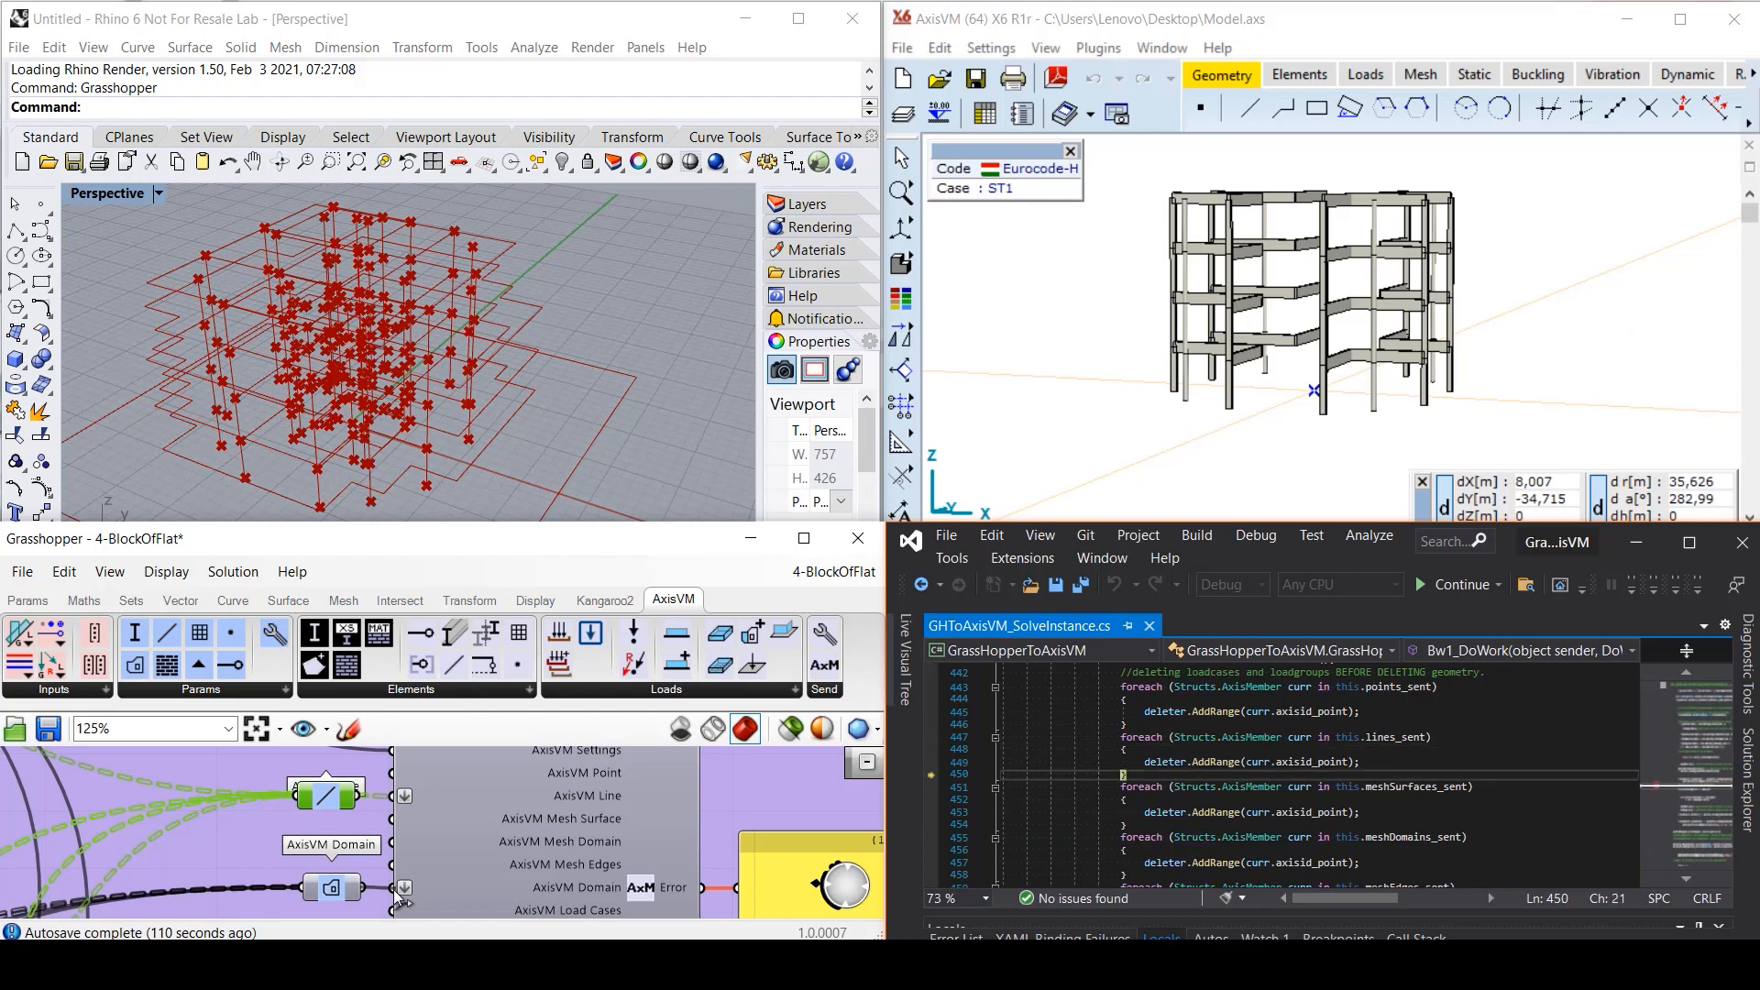
key(F10)
key(F10)
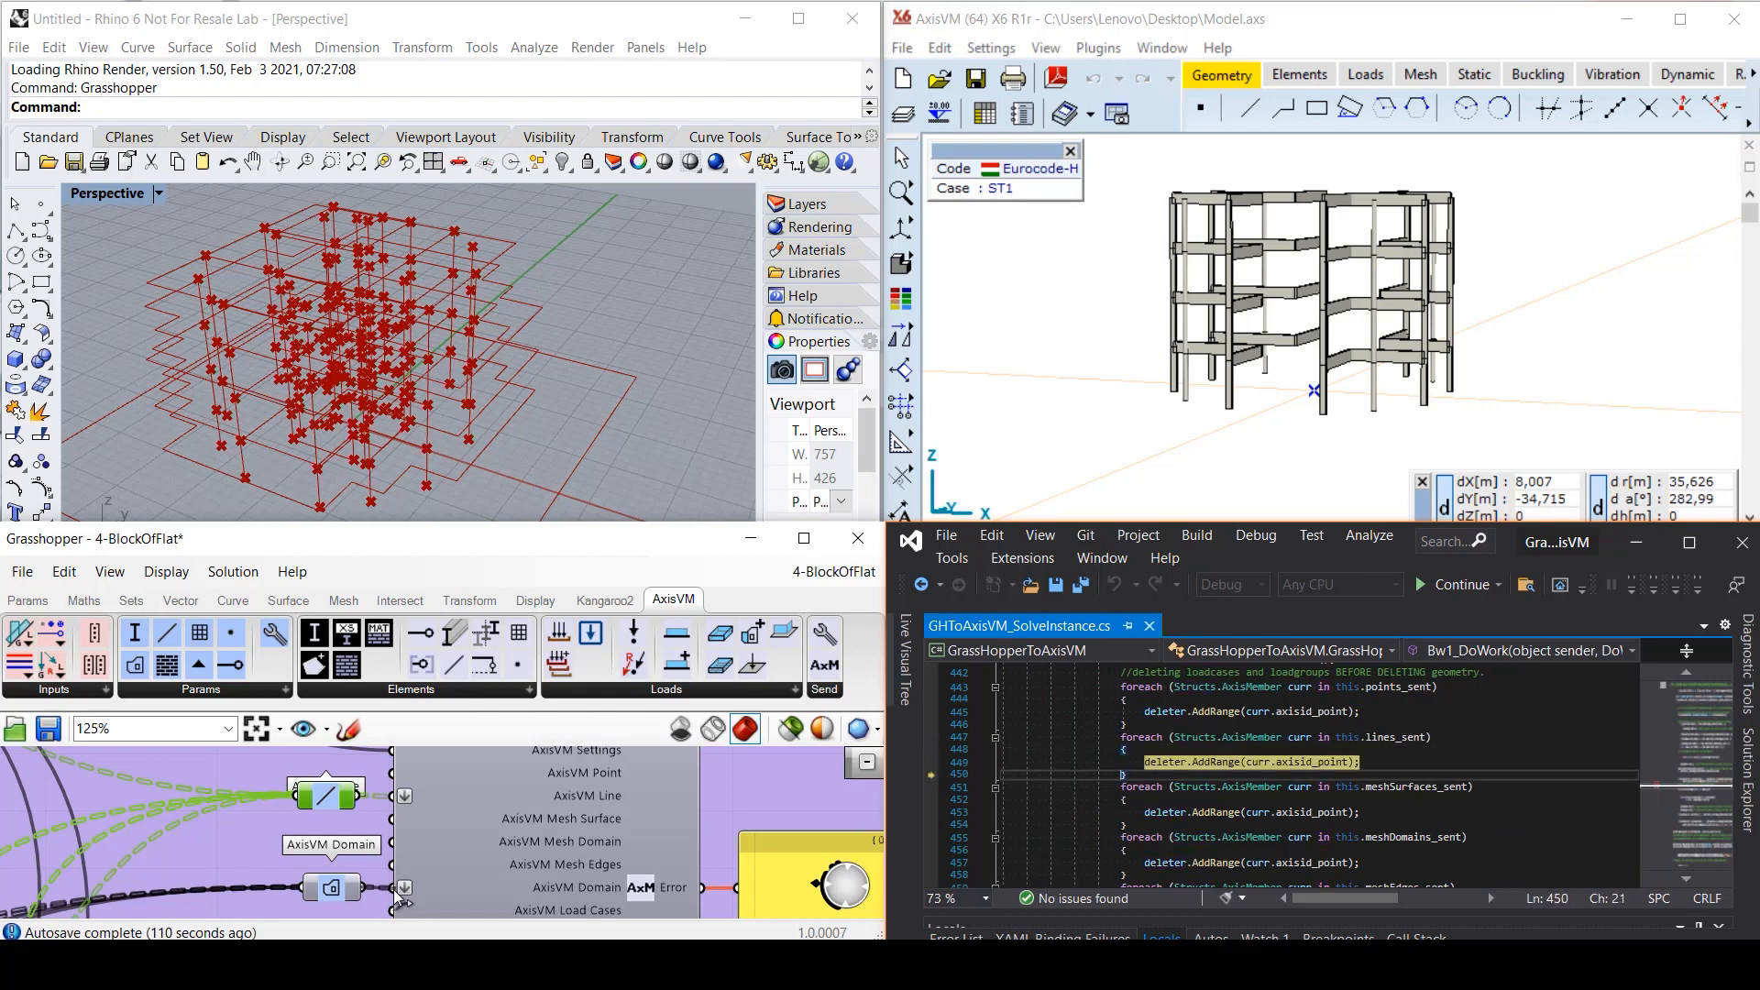
key(F10)
key(F10)
key(F10)
key(F10)
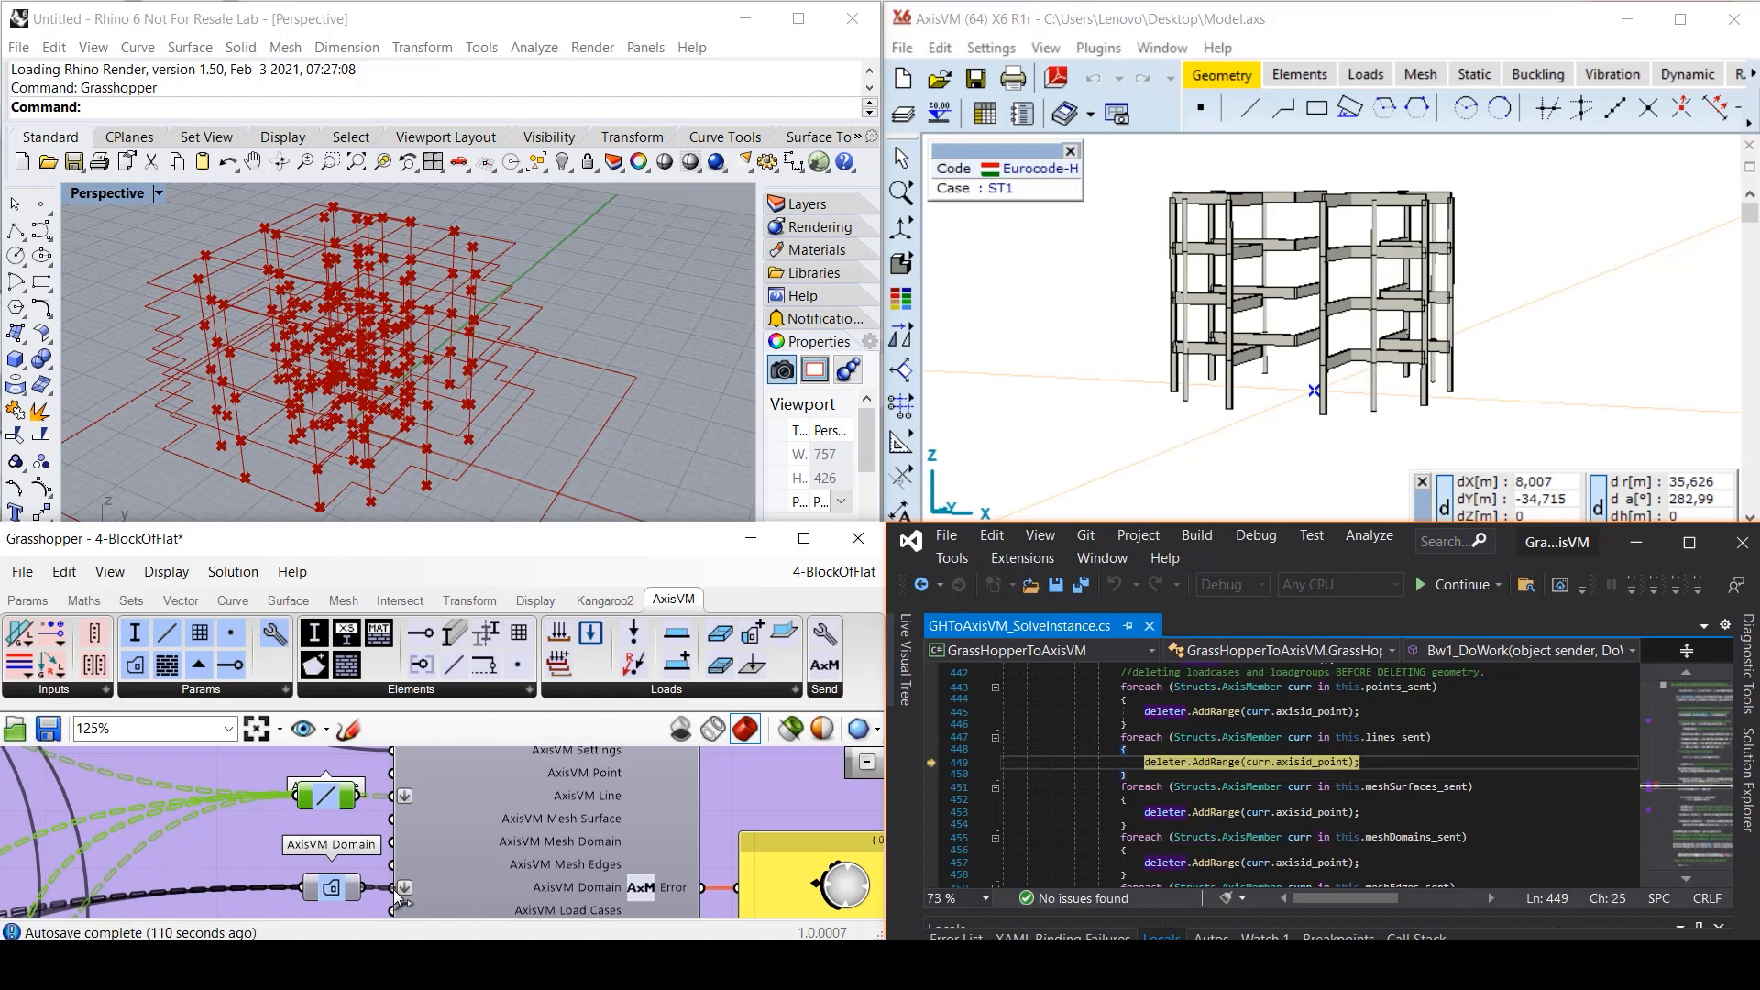
key(F10)
key(F10)
key(F10)
key(F10)
key(F10)
key(F10)
key(F10)
key(F10)
key(F10)
key(F10)
key(F10)
key(F10)
key(F10)
key(F10)
key(F10)
key(F10)
key(F10)
key(F10)
key(F10)
key(F10)
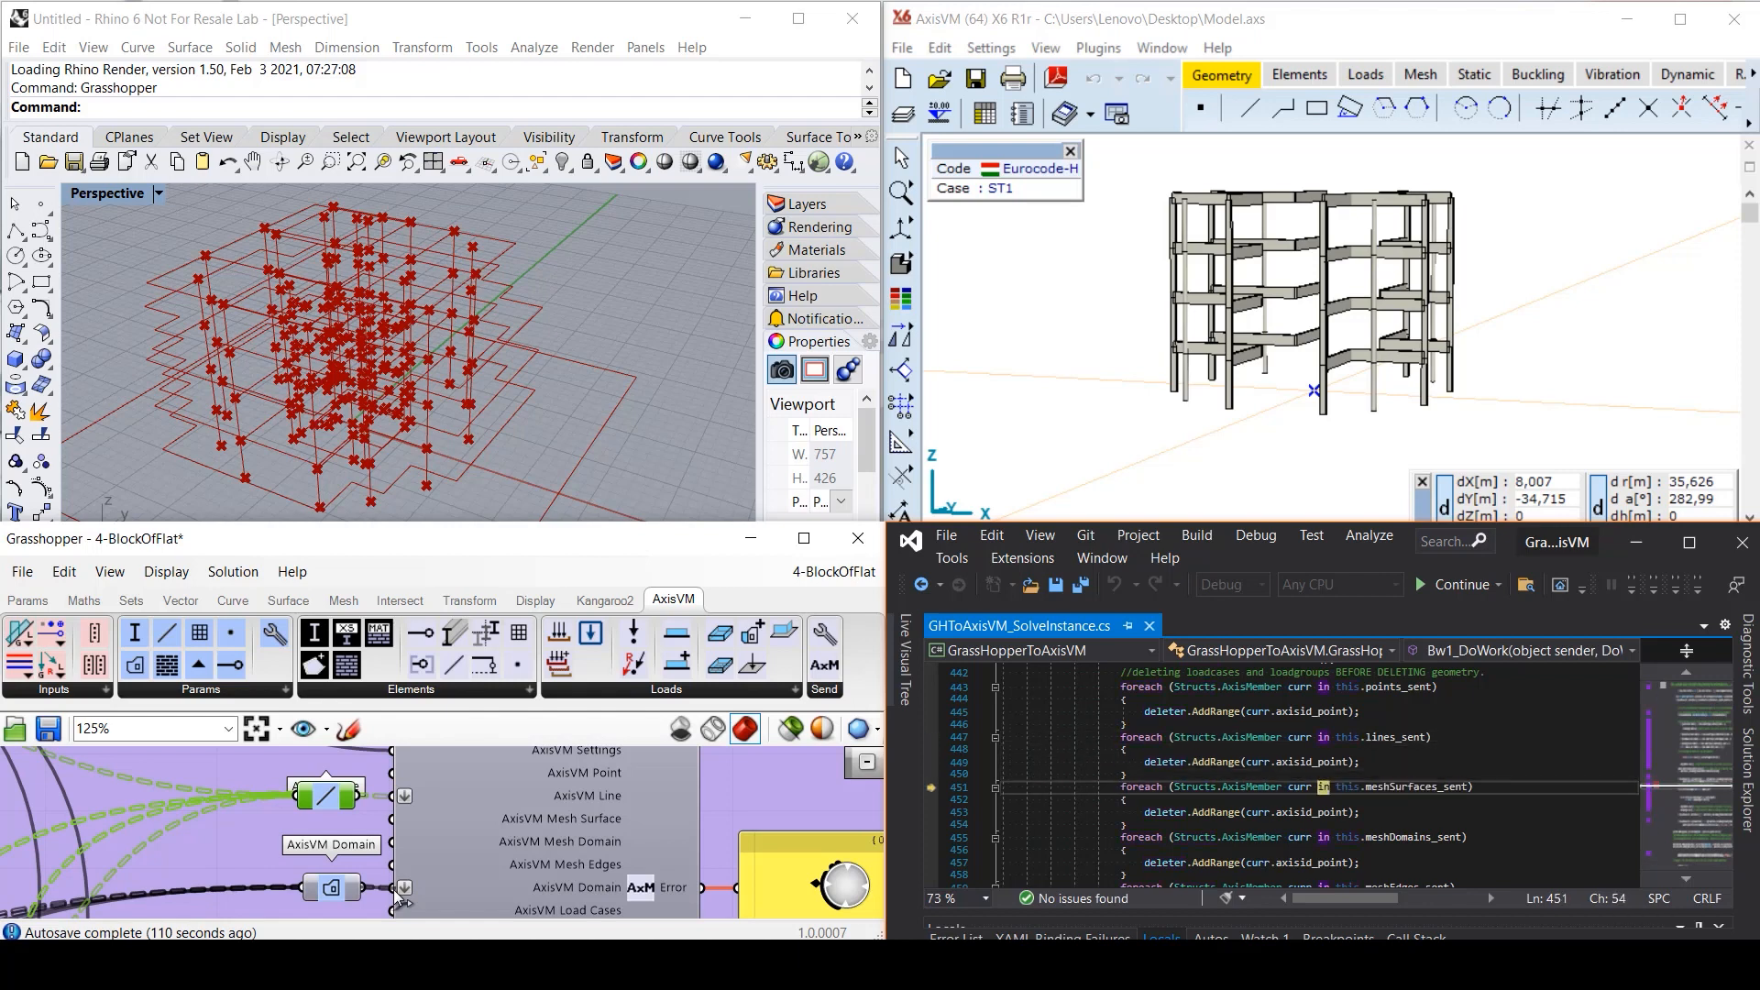
key(F10)
key(F10)
key(F10)
key(F10)
key(F10)
key(F10)
key(F10)
key(F10)
key(F10)
key(F10)
key(F10)
key(F10)
key(F10)
key(F10)
key(F10)
key(F10)
key(F10)
key(F10)
key(F10)
key(F10)
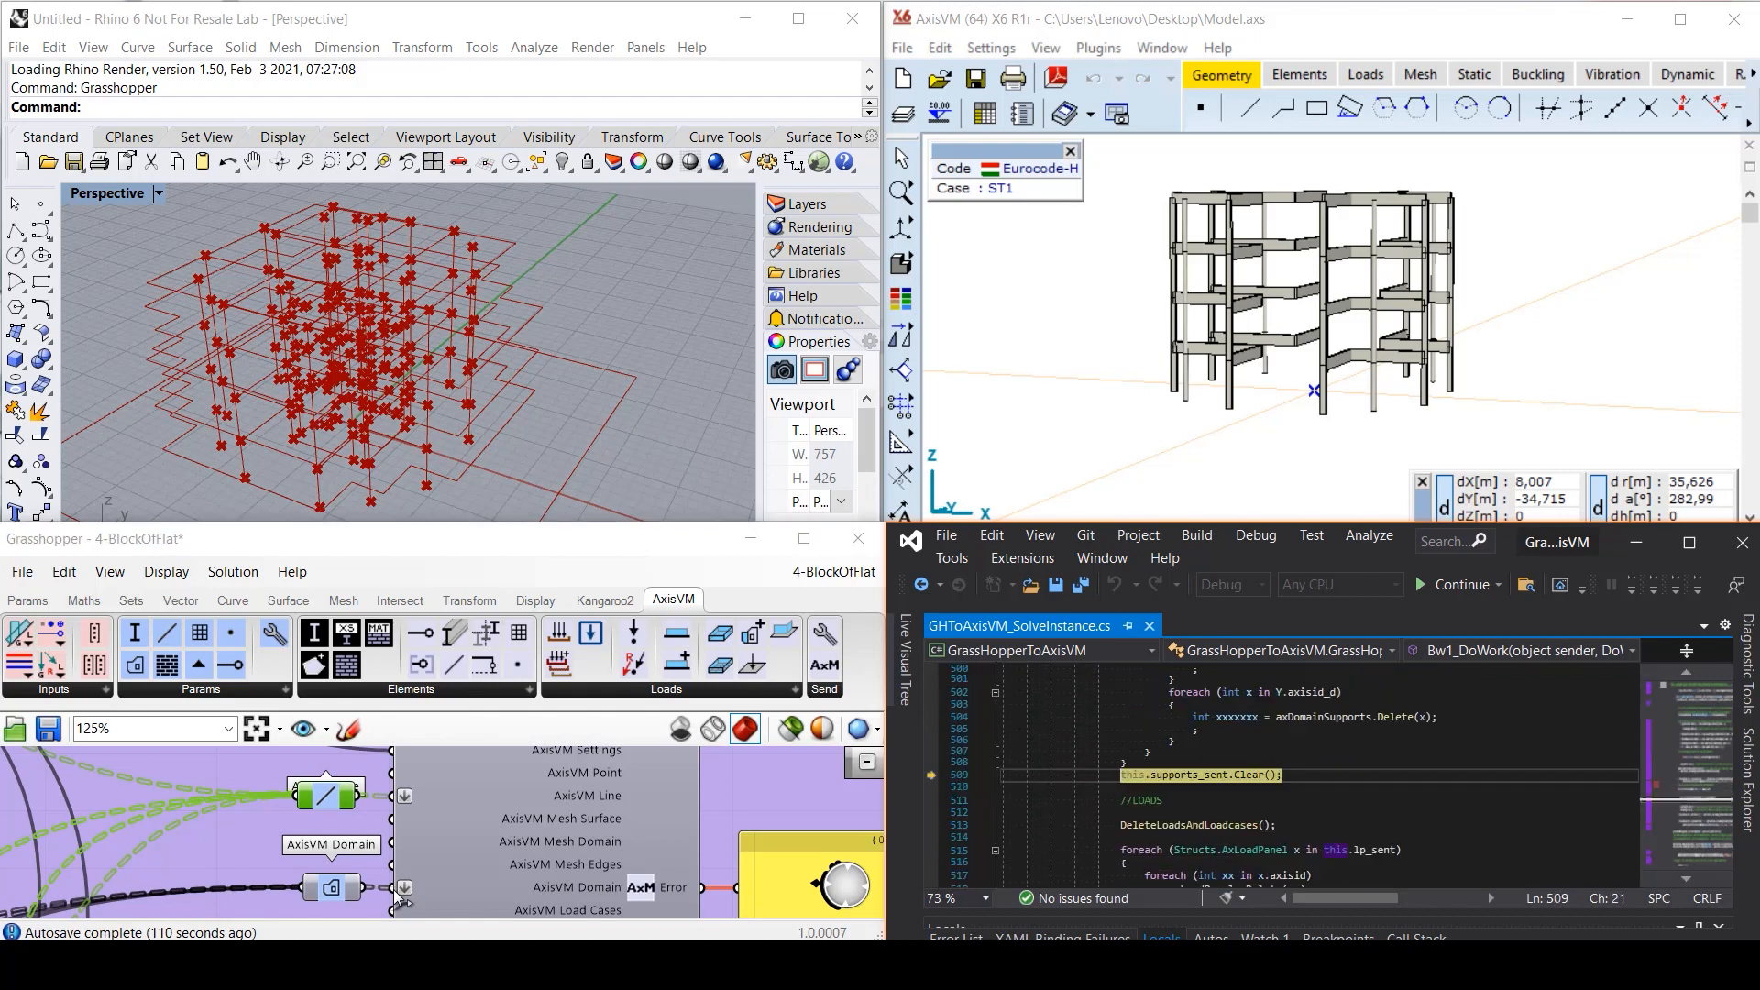
key(F10)
key(F10)
key(F10)
key(F10)
key(F10)
key(F10)
key(F10)
key(F10)
key(F10)
key(F10)
key(F10)
key(F10)
key(F10)
key(F10)
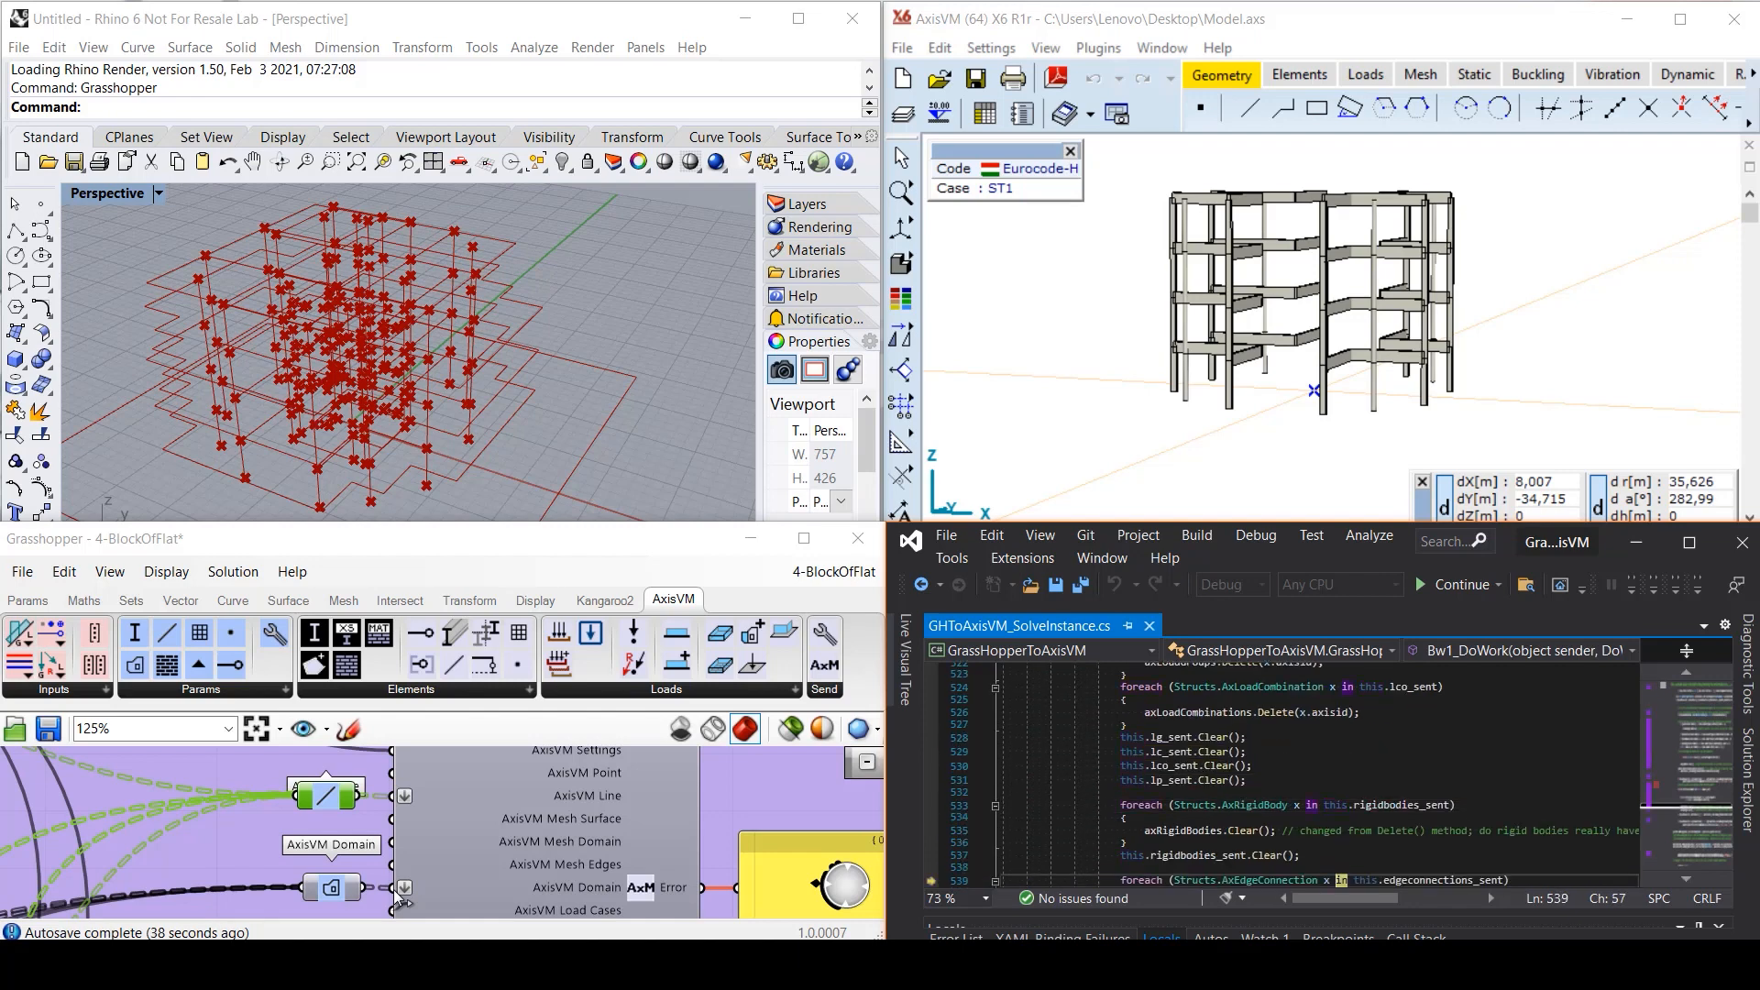
key(F10)
key(F10)
key(F10)
key(F10)
key(F10)
key(F10)
key(F10)
key(F10)
key(F10)
key(F10)
key(F10)
key(F10)
key(F10)
key(F10)
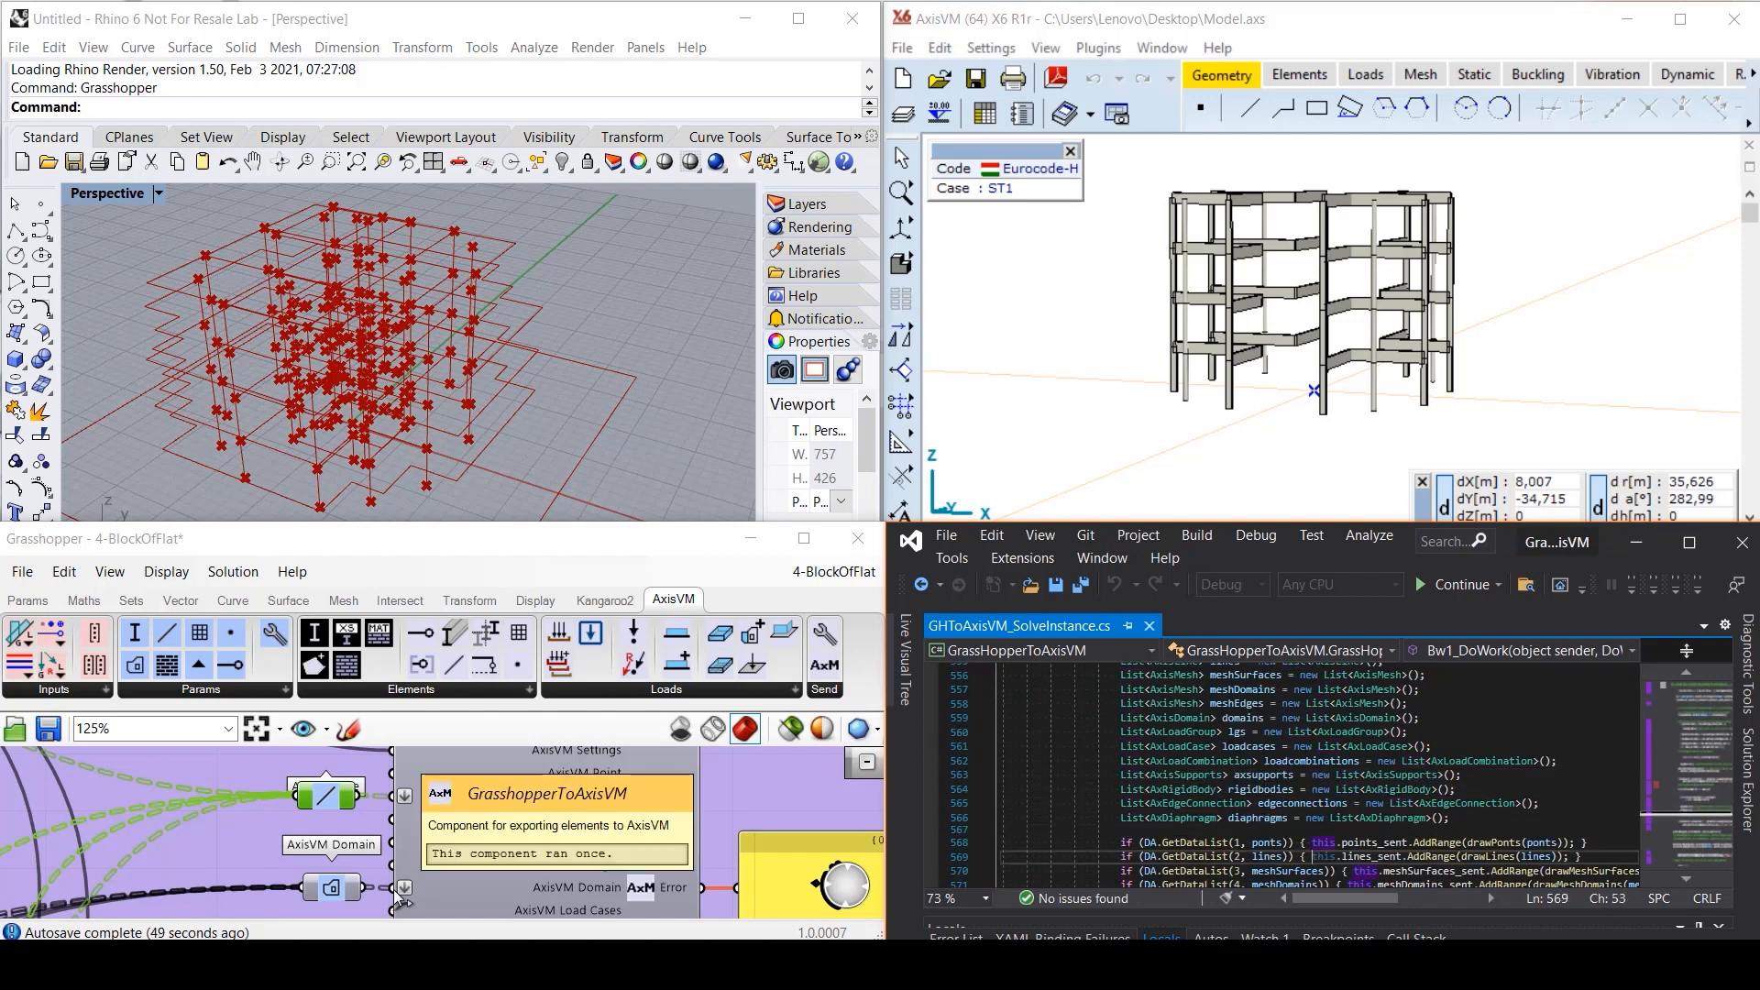
key(F10)
key(F10)
key(F10)
key(F10)
key(F10)
key(F10)
key(F10)
key(F10)
key(F10)
key(F10)
key(F10)
key(F10)
key(F10)
key(F10)
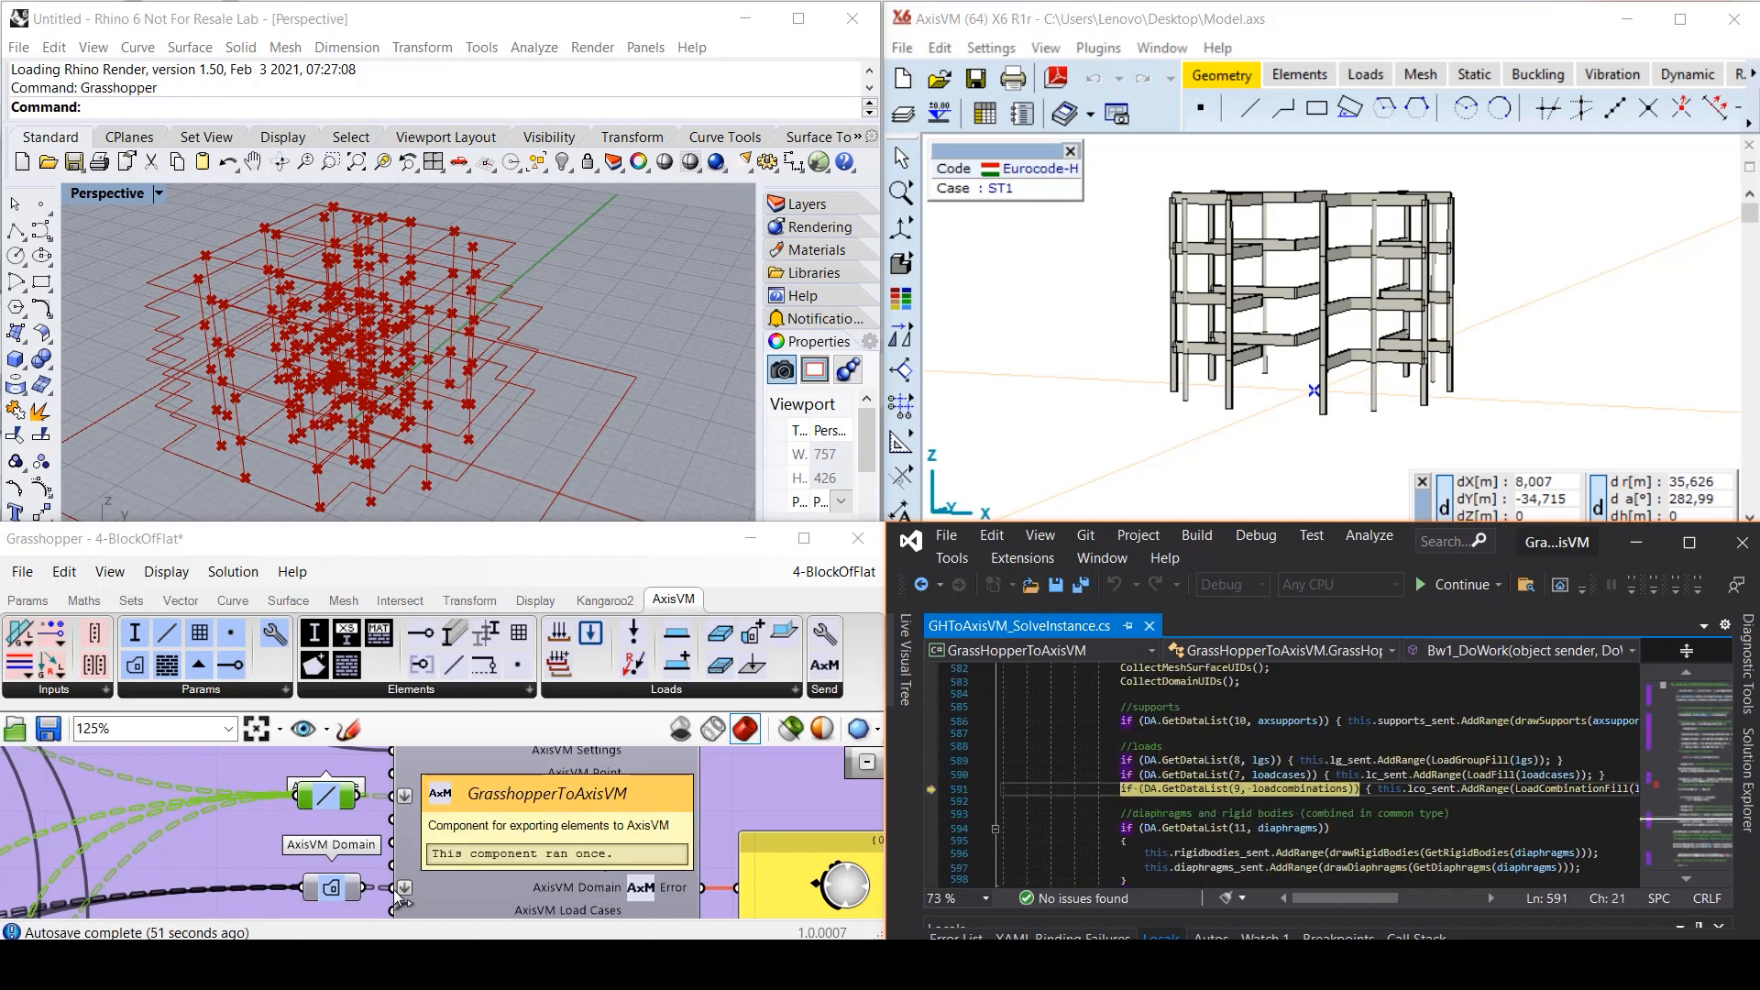
click(1459, 584)
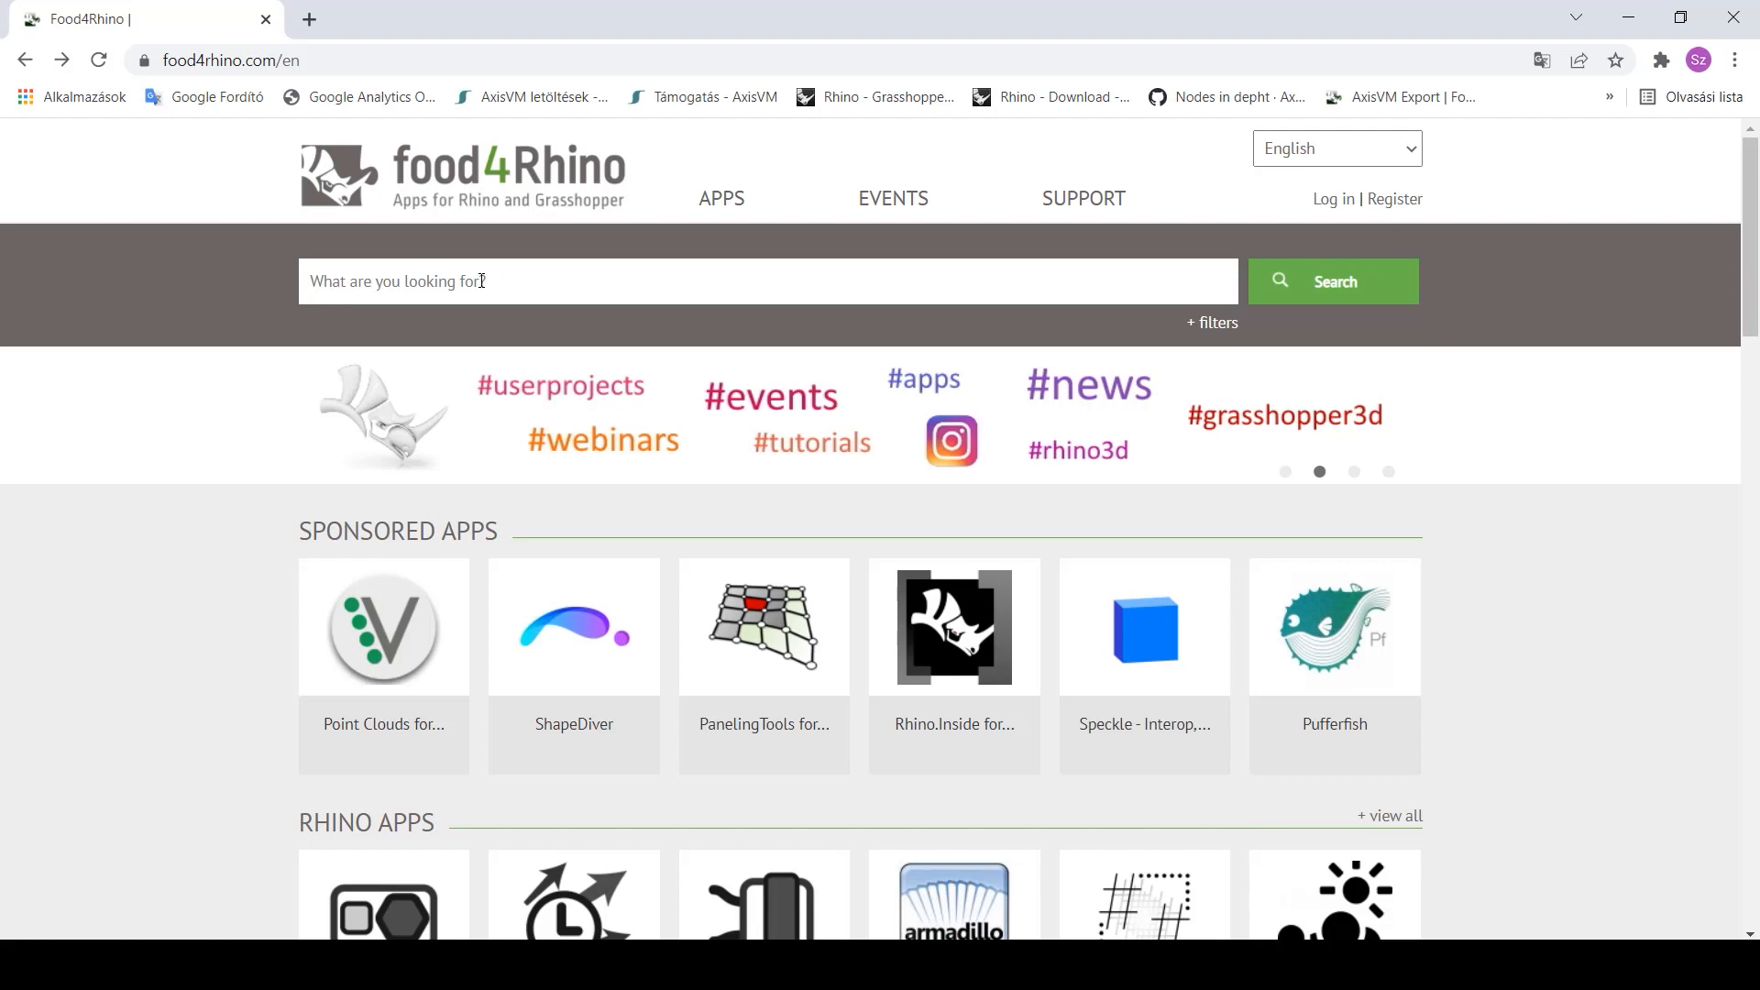
- Search food4Rhino for AxisVM and open the AxisVM Parametric Design Tool page
click(481, 280)
click(367, 333)
click(1331, 295)
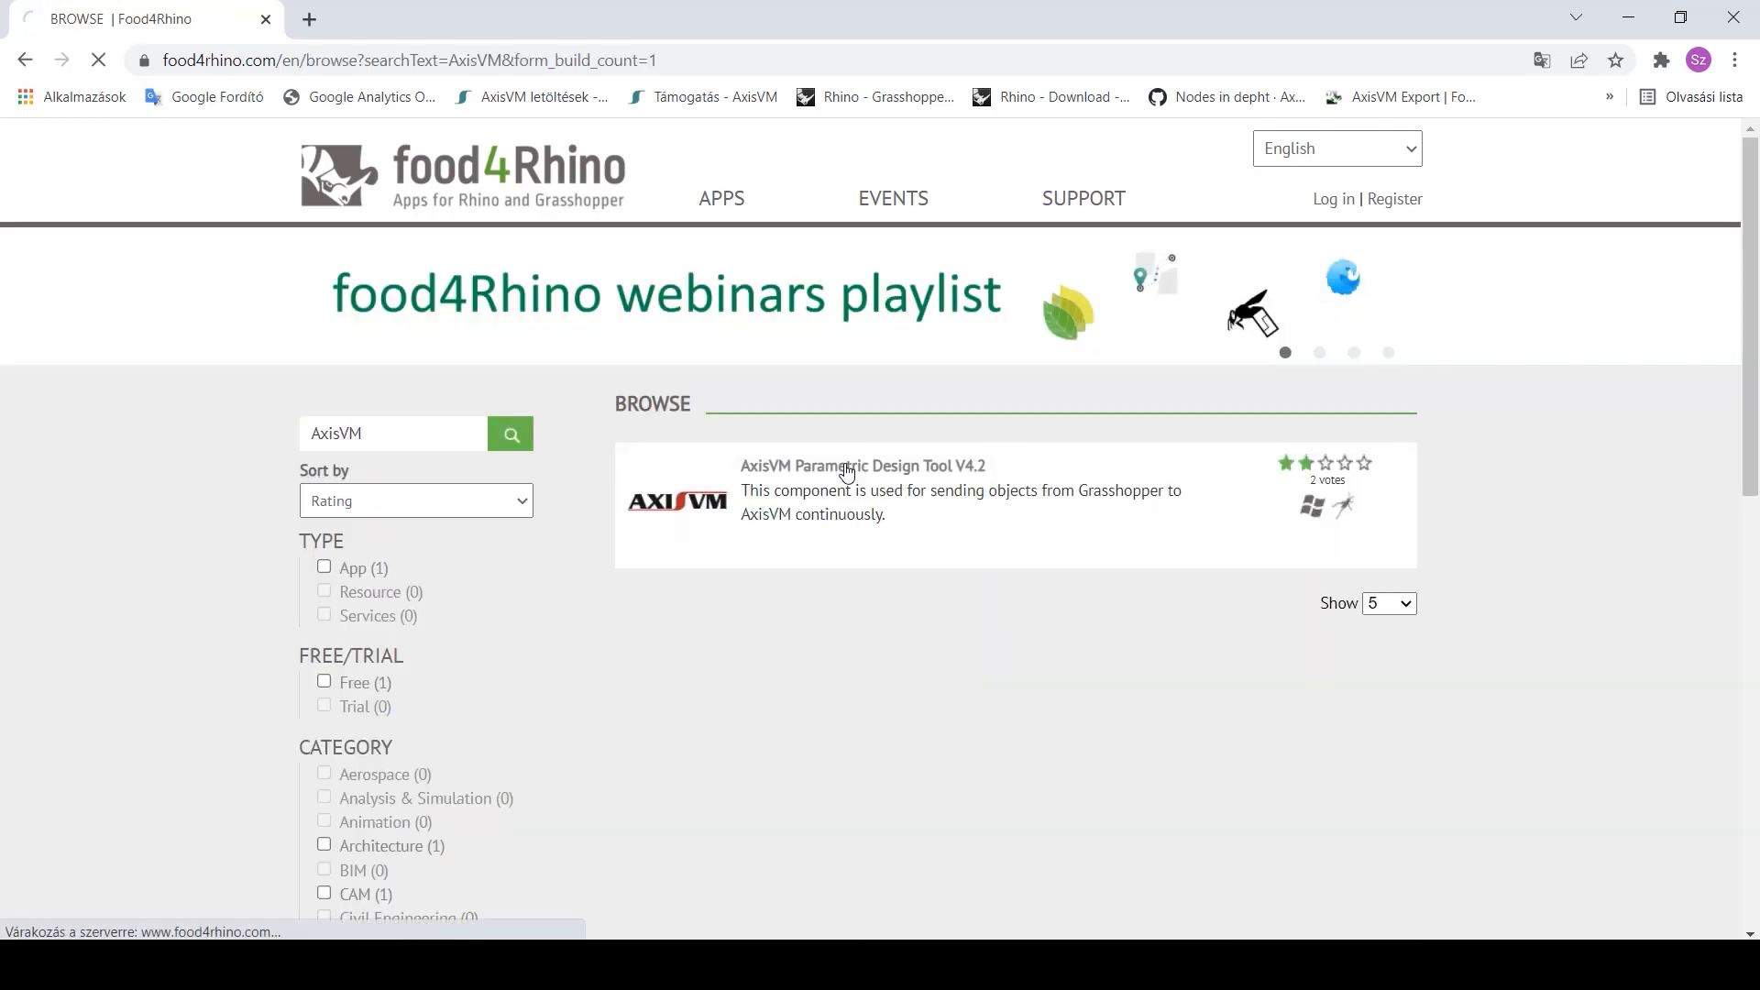
click(846, 472)
scroll(1757, 461, down, 2)
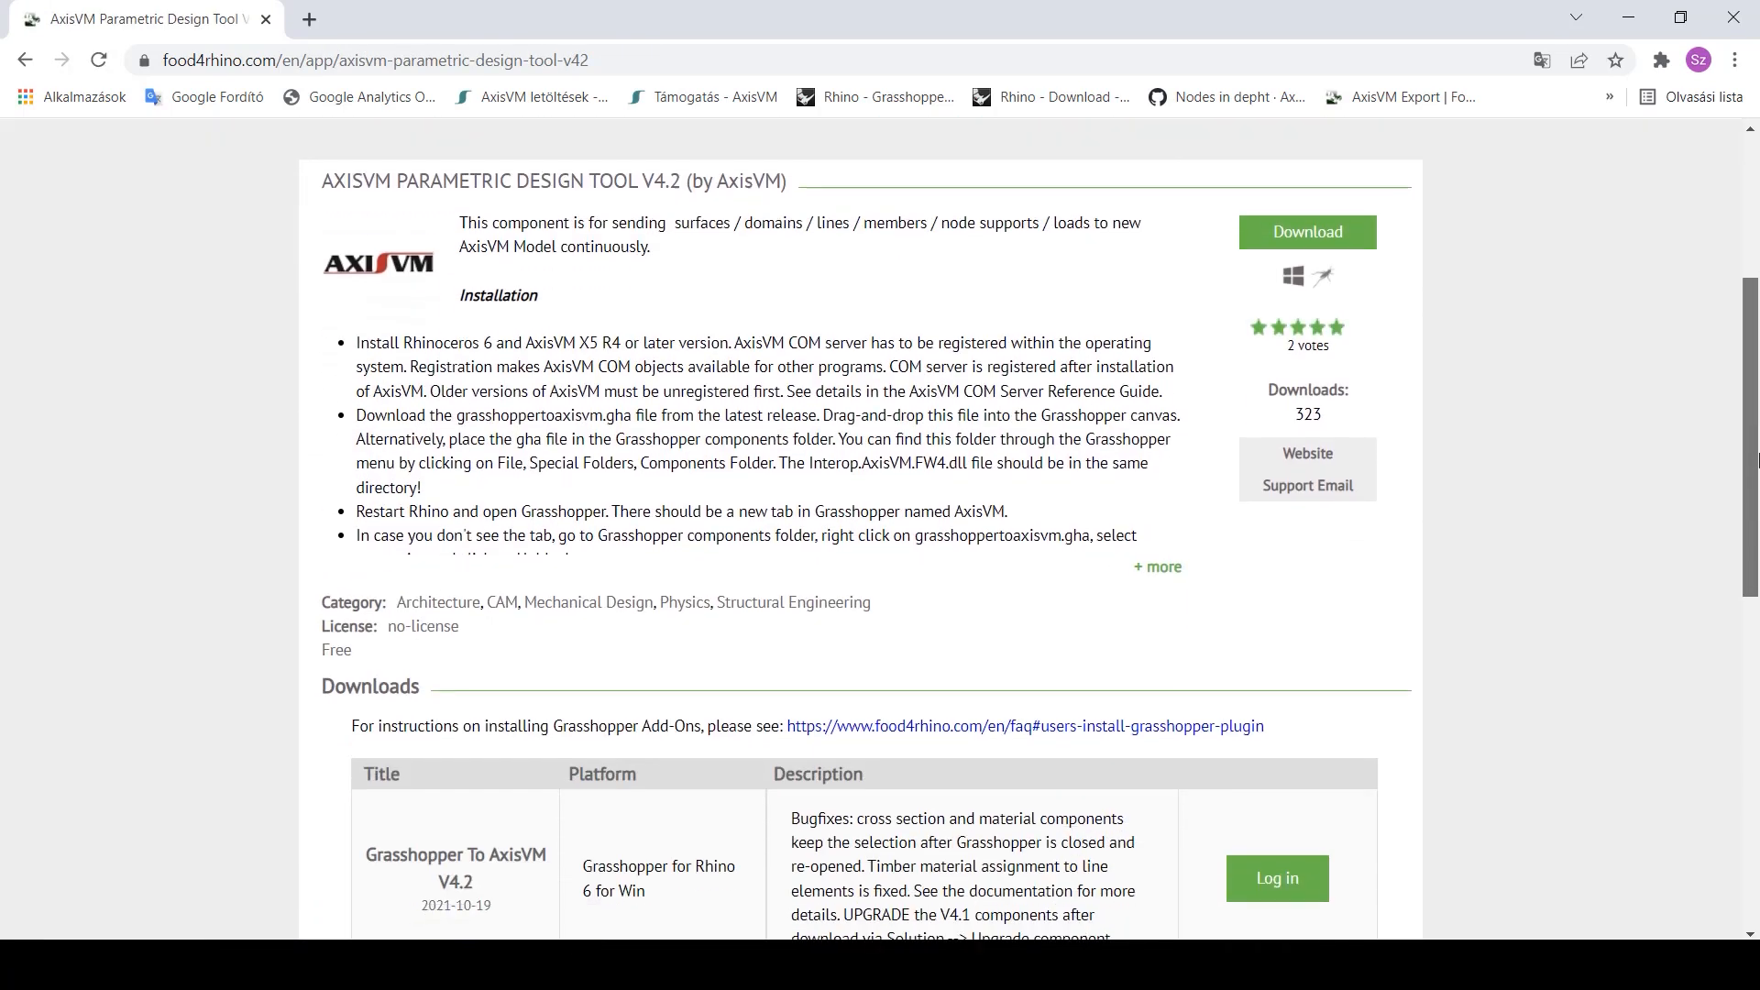
- Download the Grasshopper To AxisVM V4.2 file and show it in its folder
click(1162, 561)
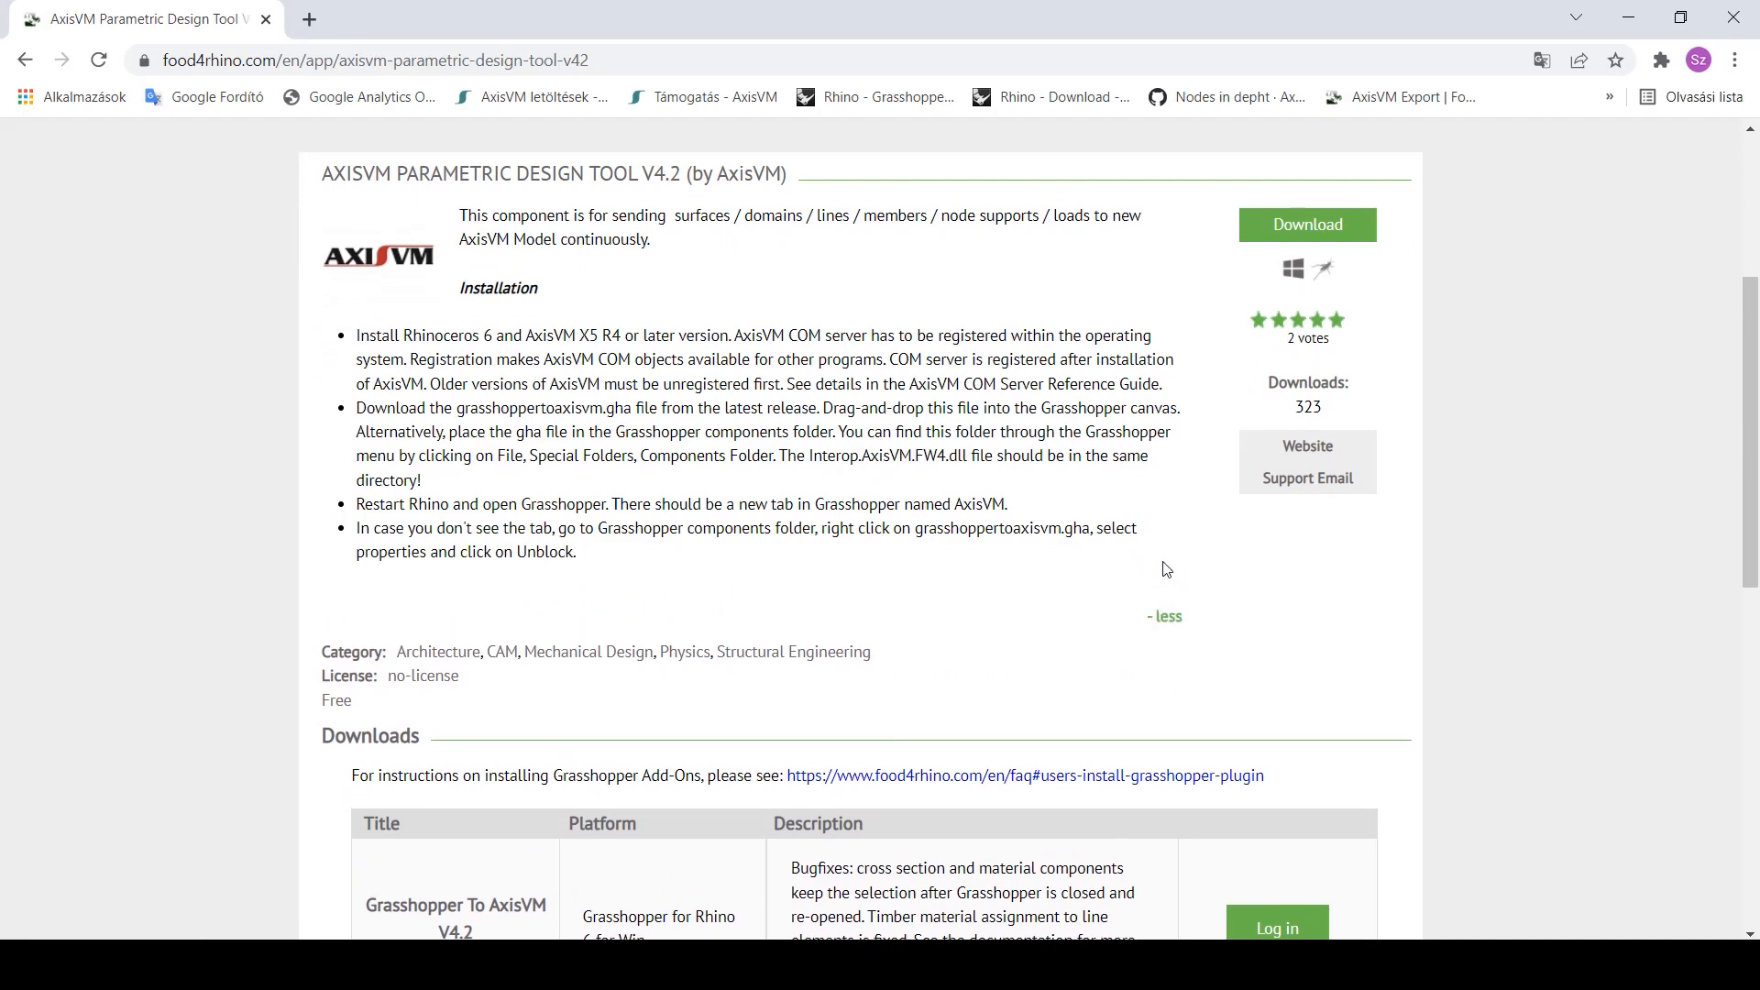
scroll(1177, 571, down, 3)
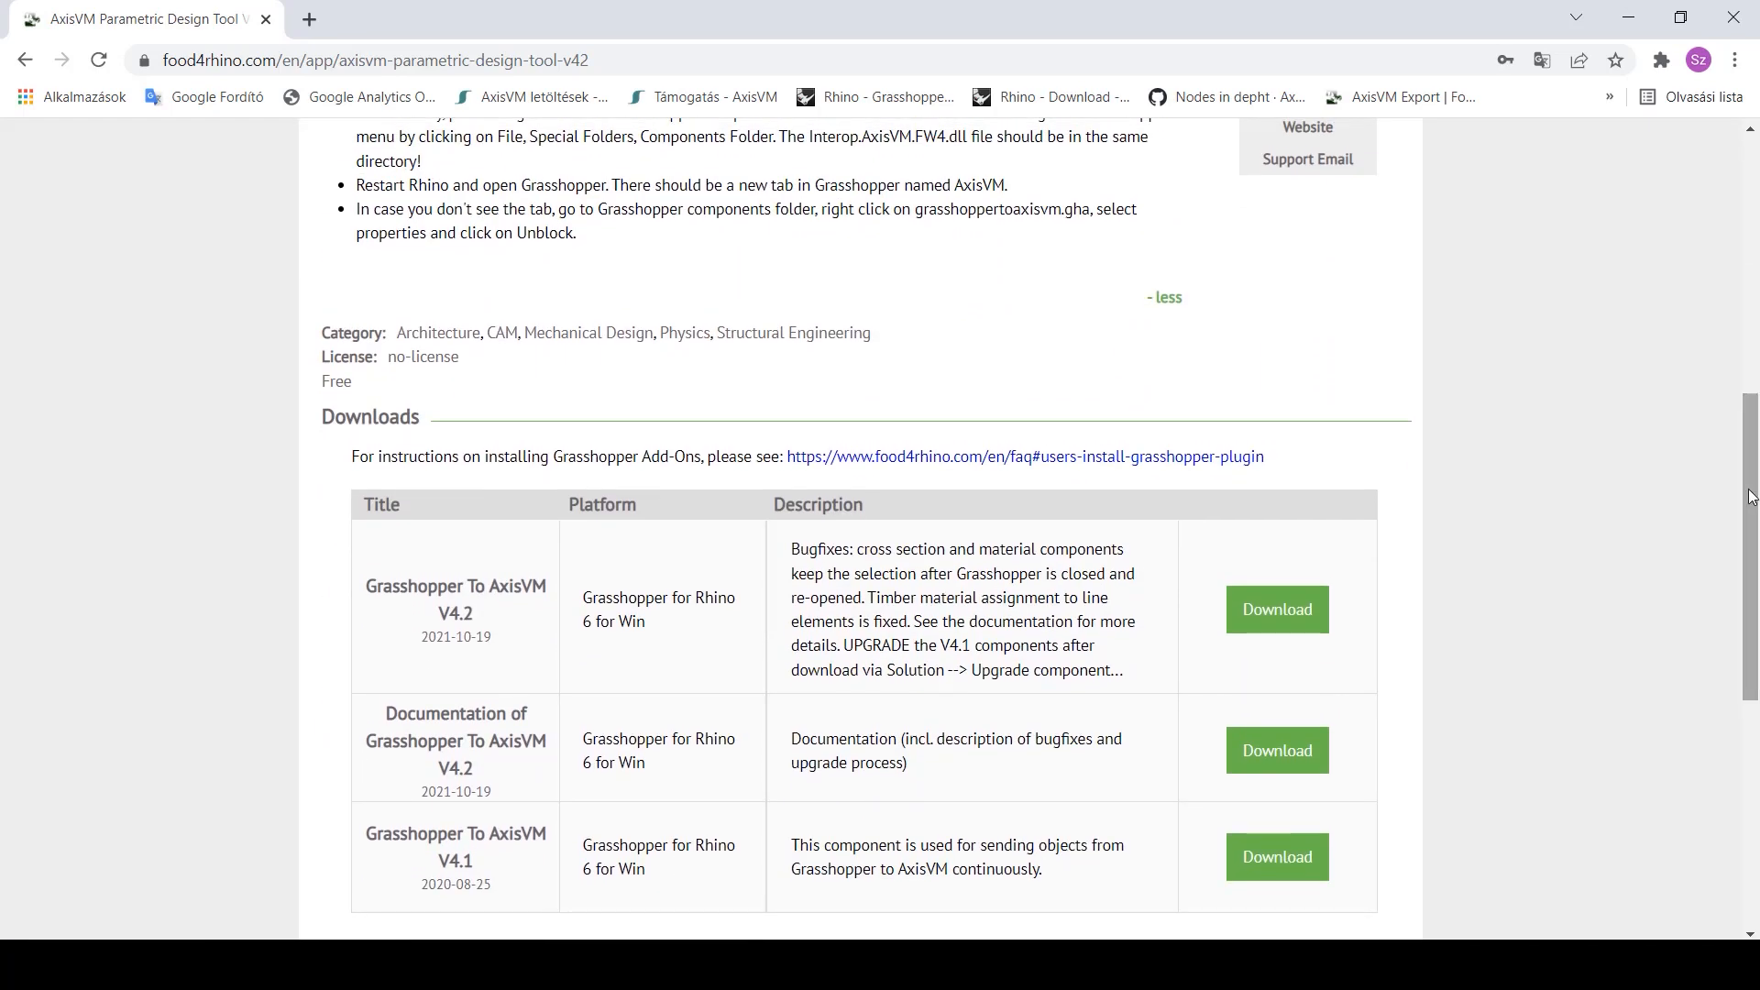
click(1284, 609)
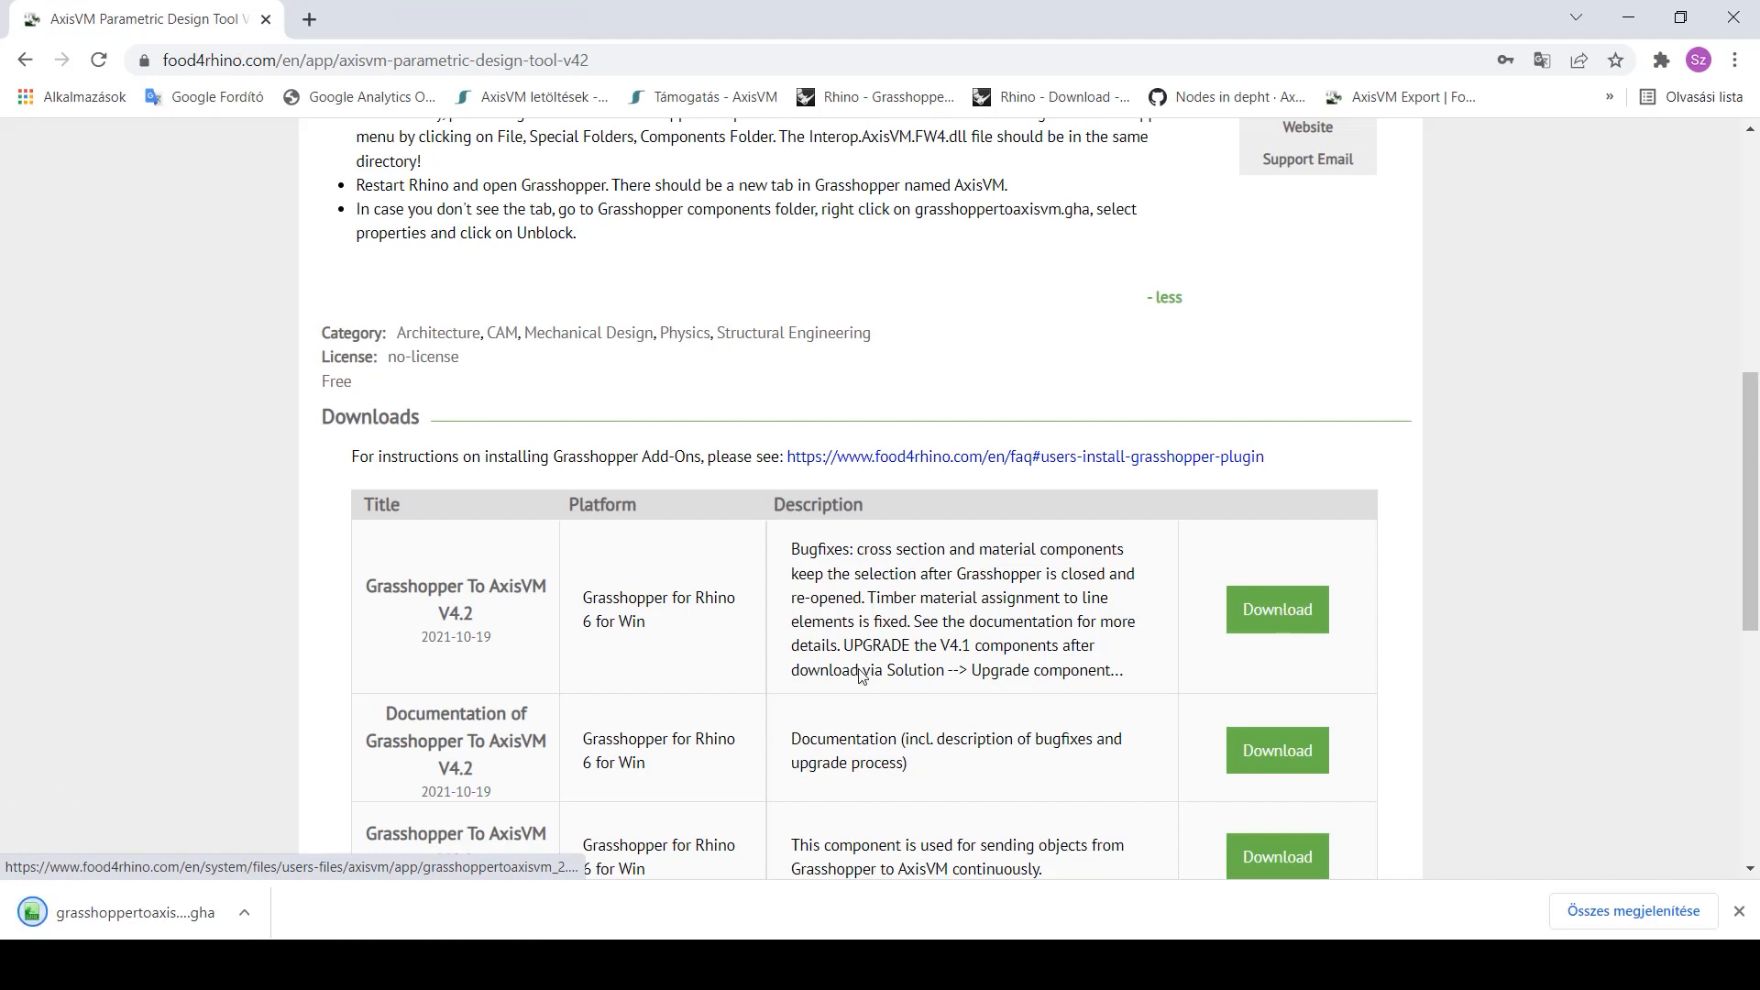
right_click(151, 908)
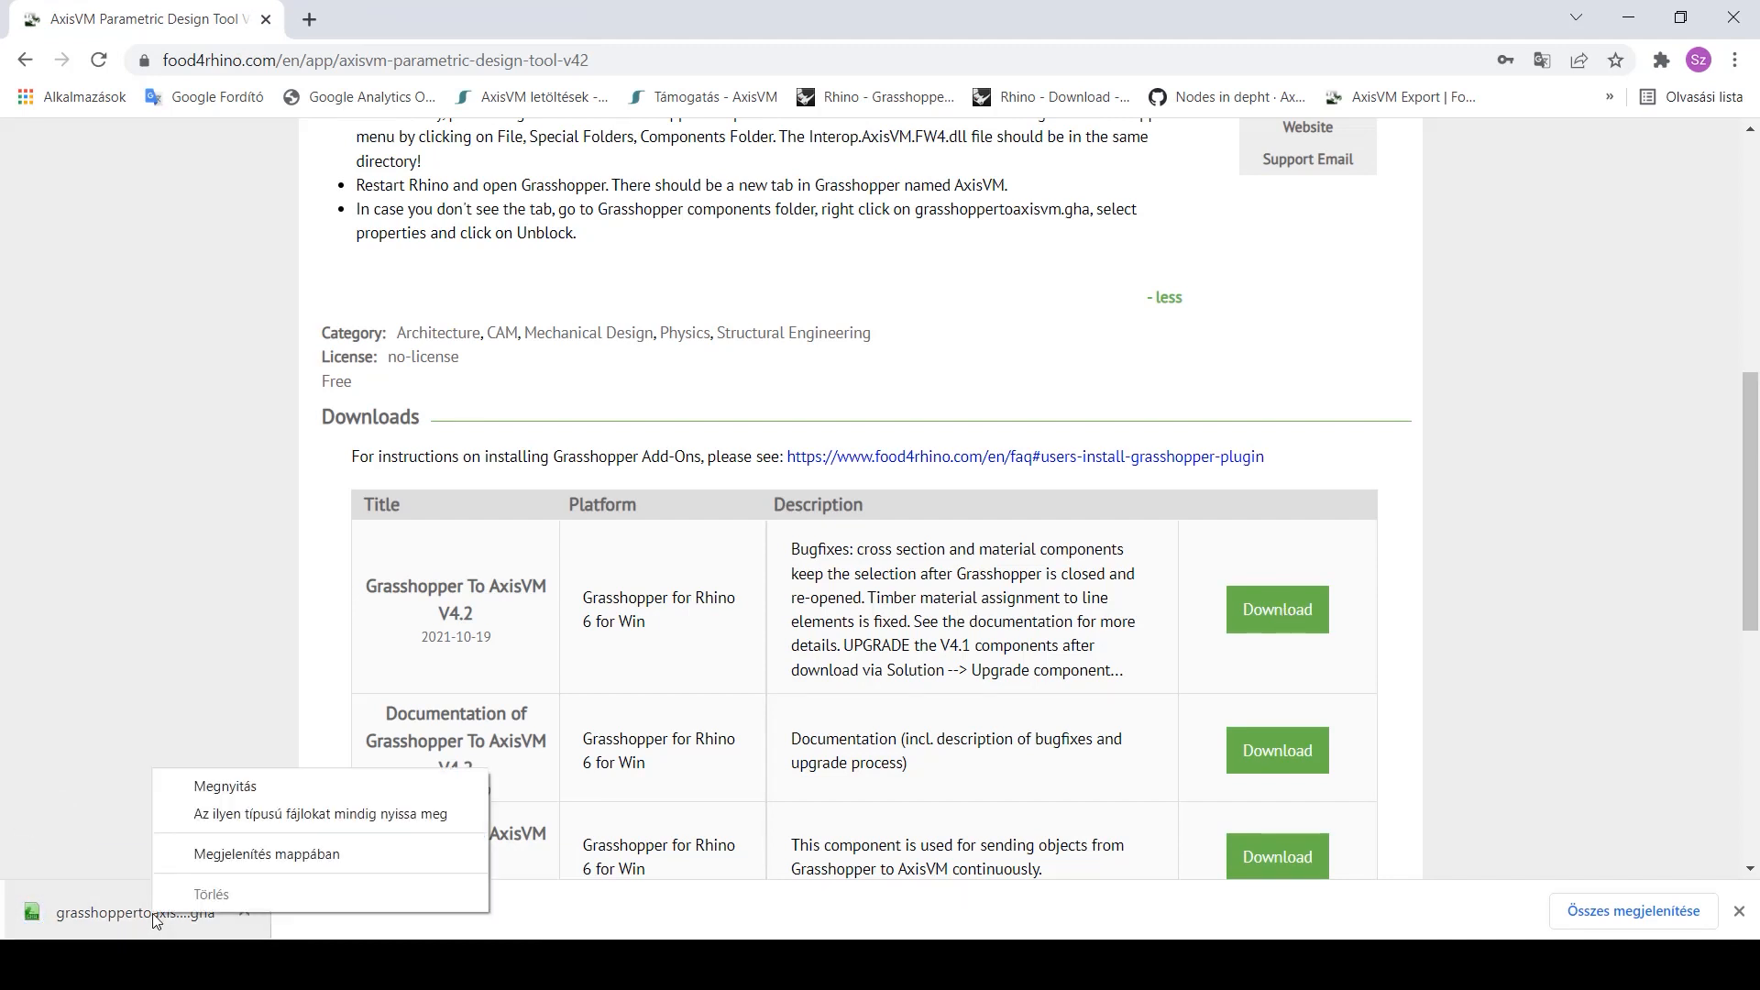
click(235, 849)
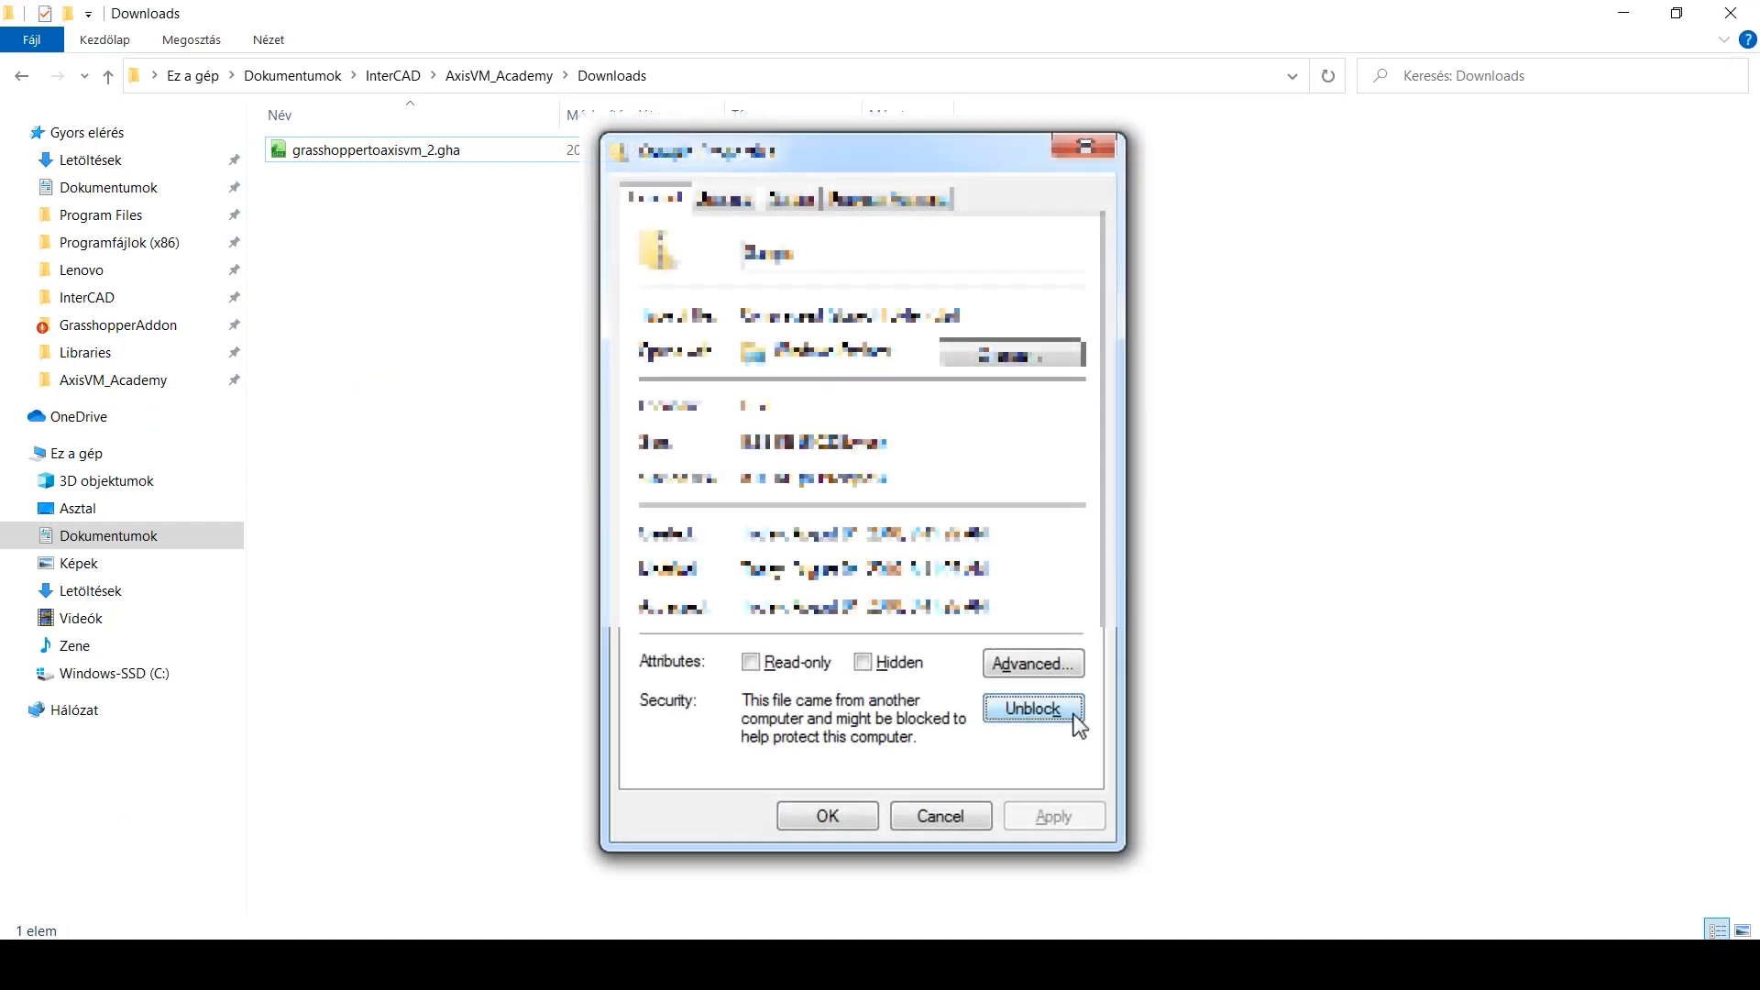
- Select grasshoppertoaxisvm_2.gha in Downloads to unblock it
click(394, 163)
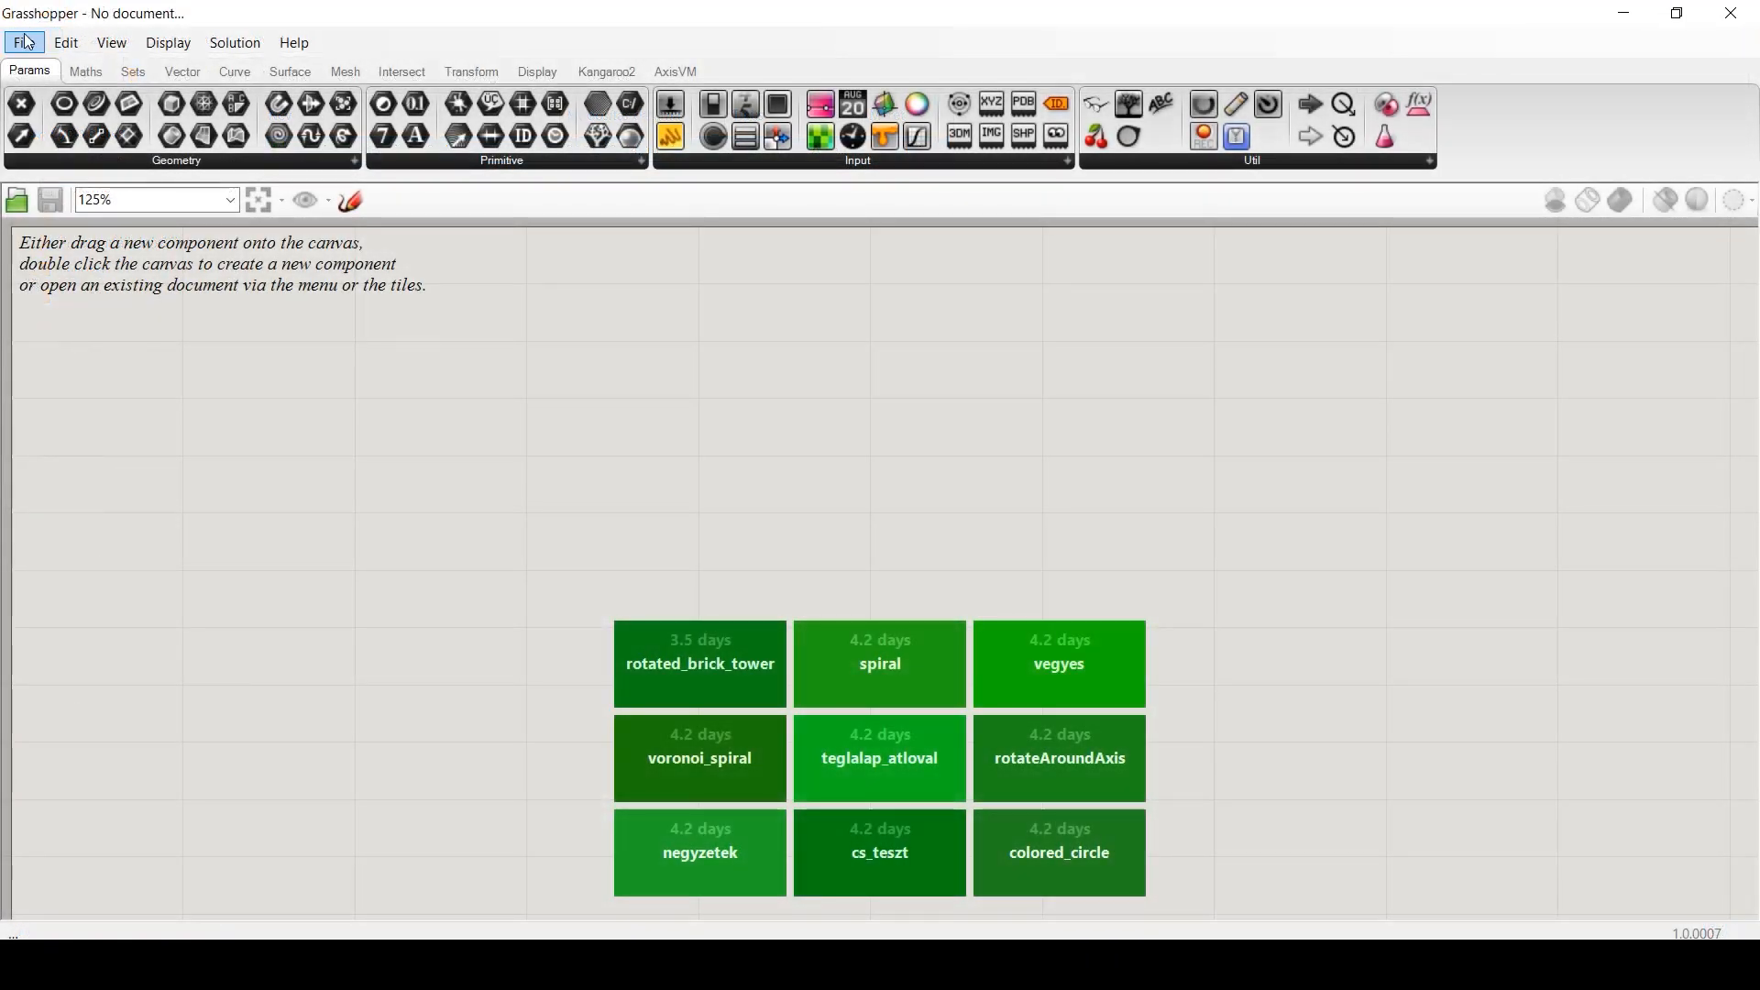
- Open Grasshopper's Components Folder via File > Special Folders
click(25, 43)
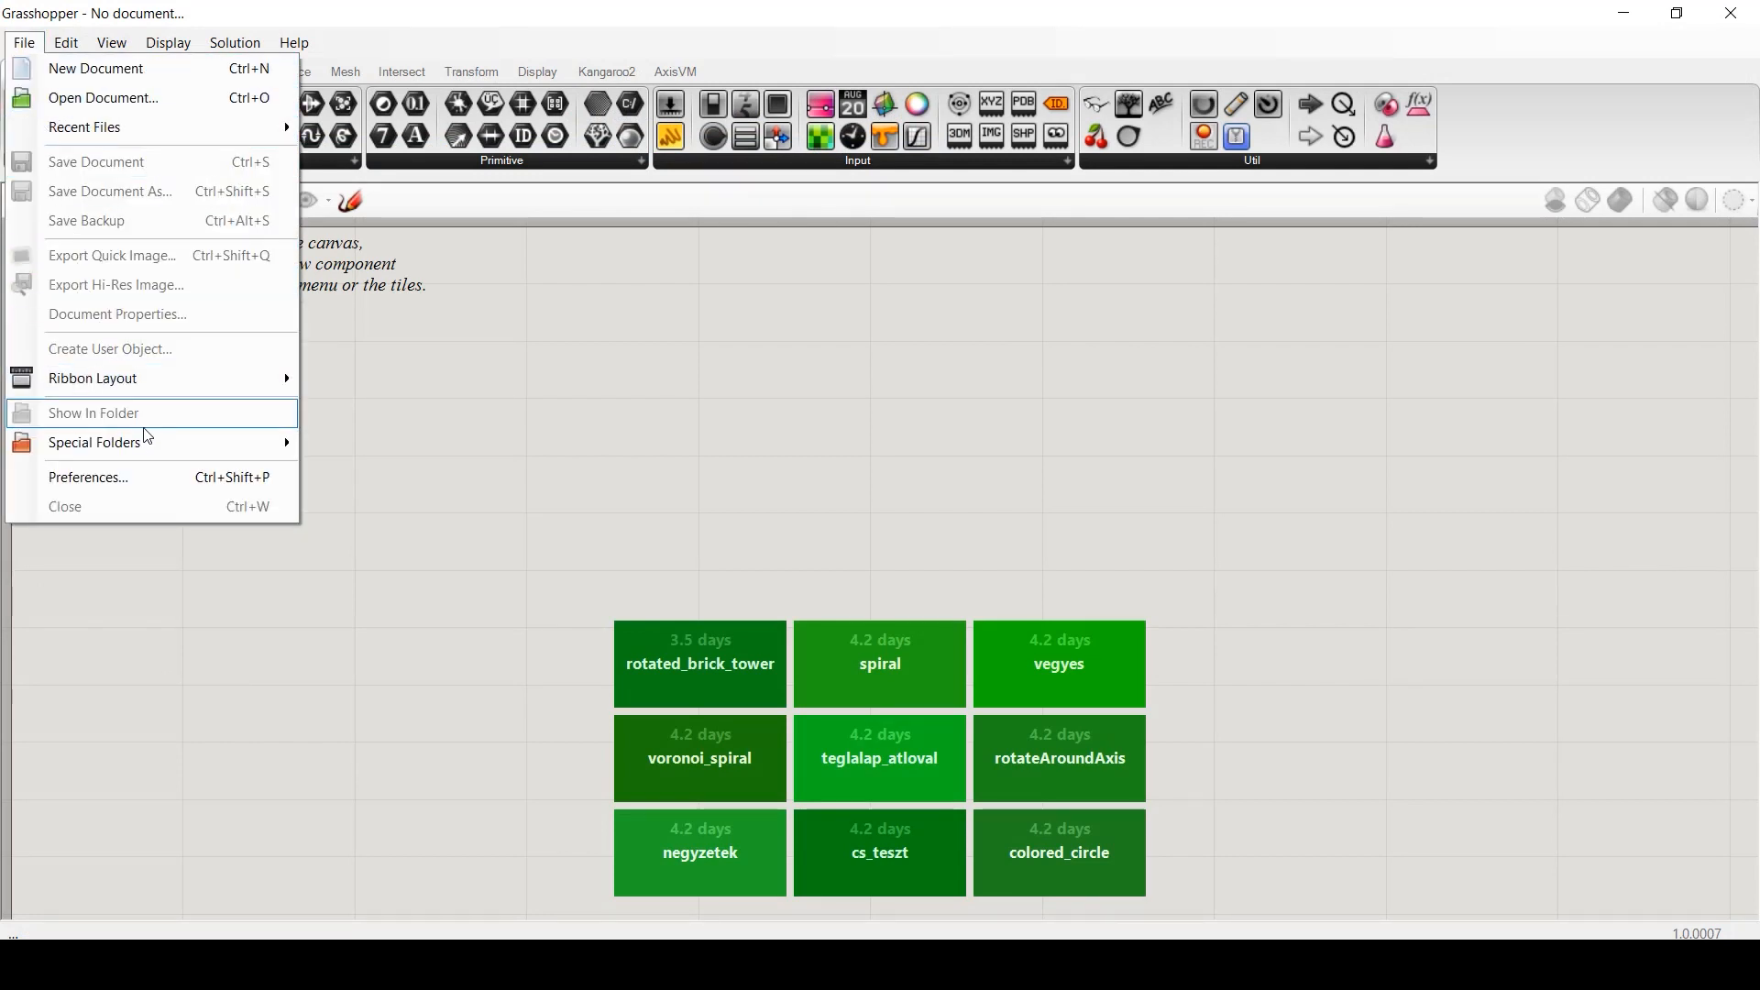
mouse_move(275, 442)
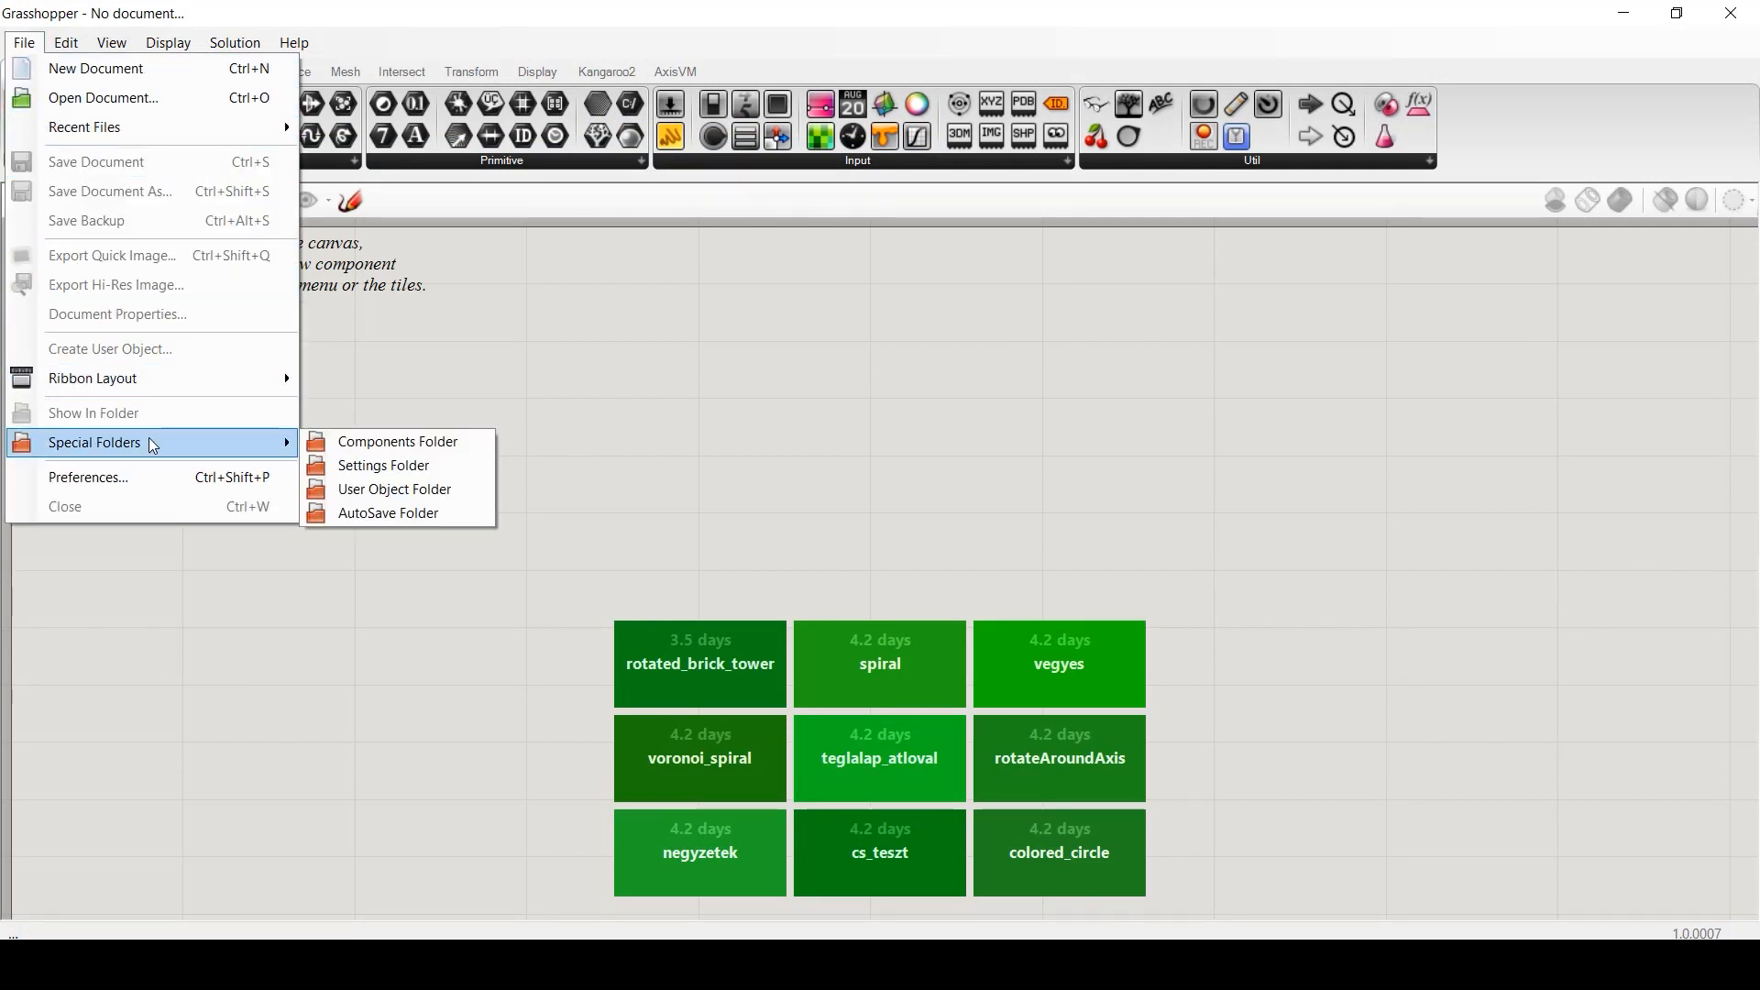
click(385, 447)
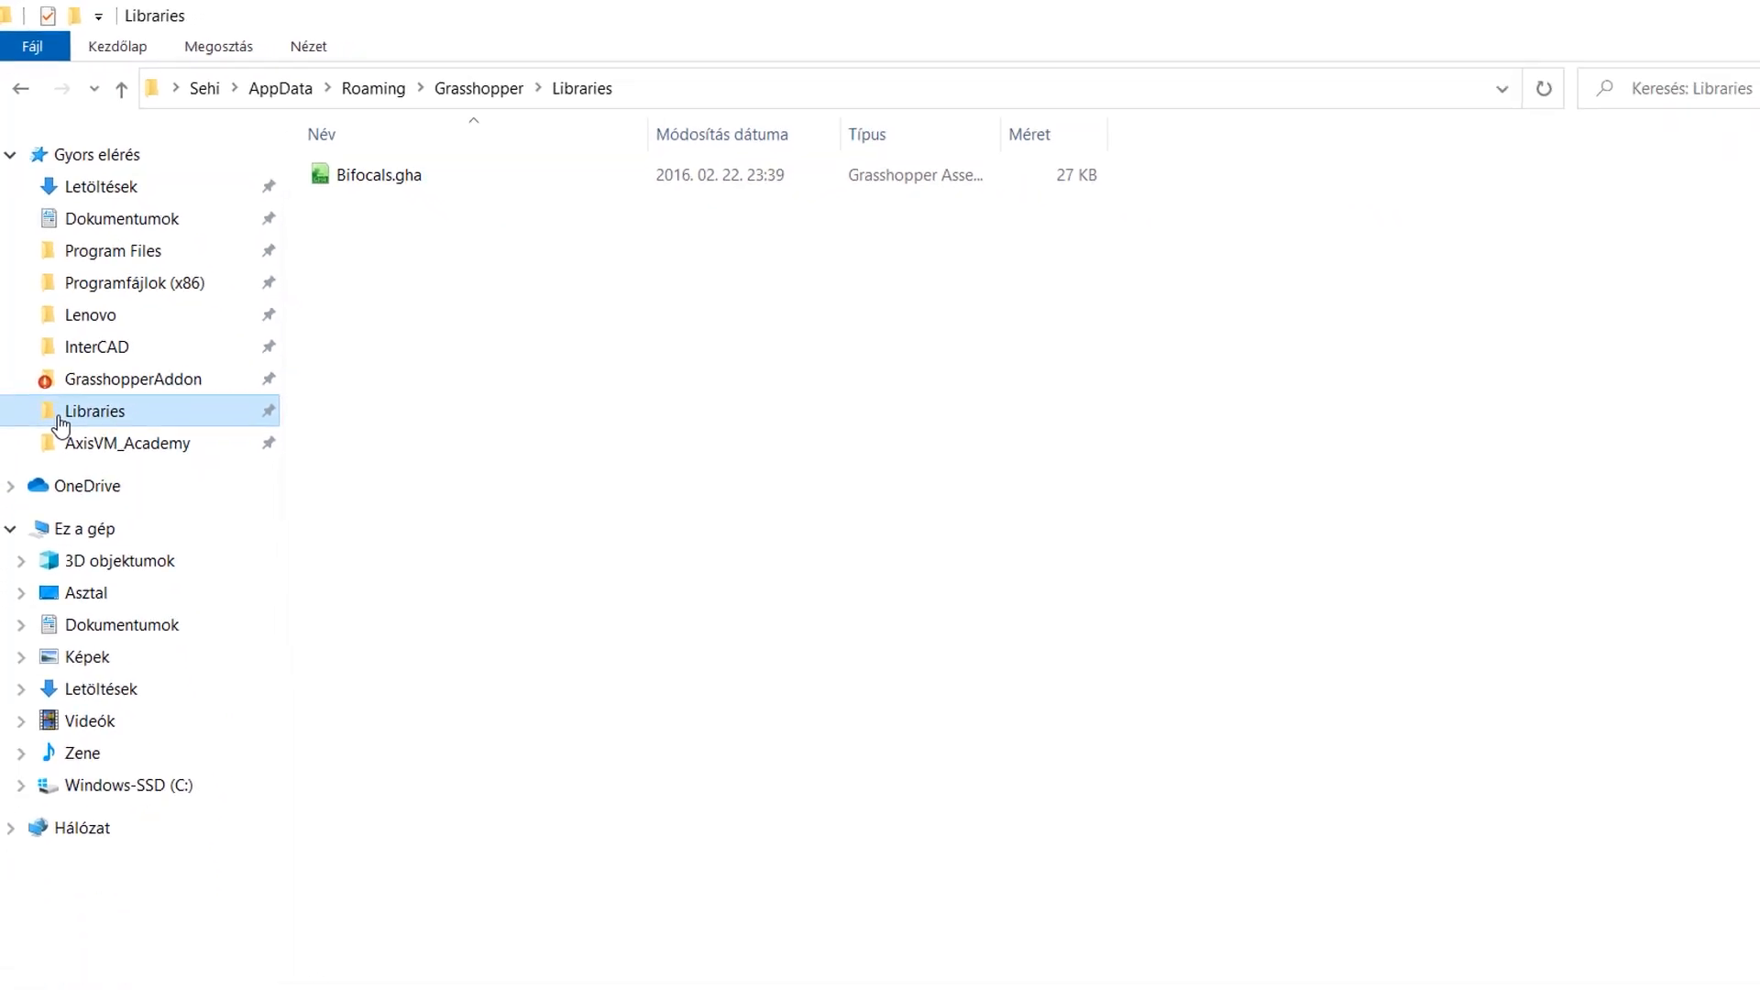
- Paste grasshoppertoaxisvm_2.gha and Interop.AxisVM.FW4.dll into Libraries, then close the Explorer window
click(580, 391)
key(ctrl+v)
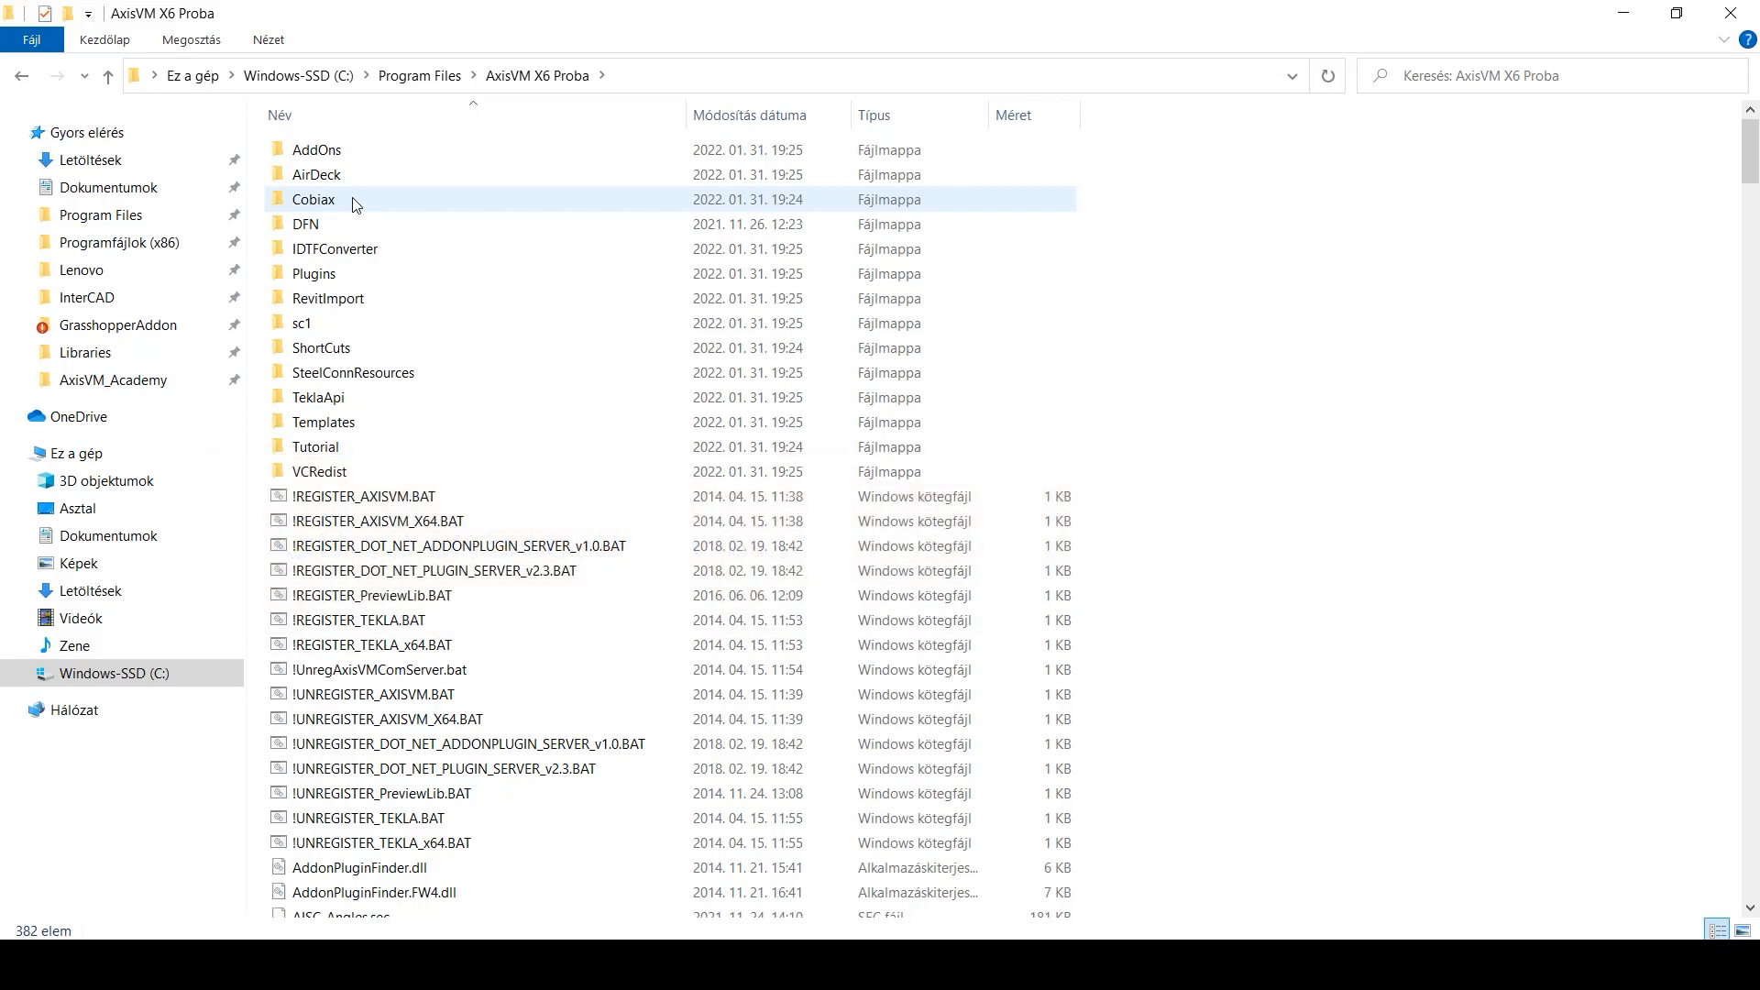
click(1466, 75)
text(interop)
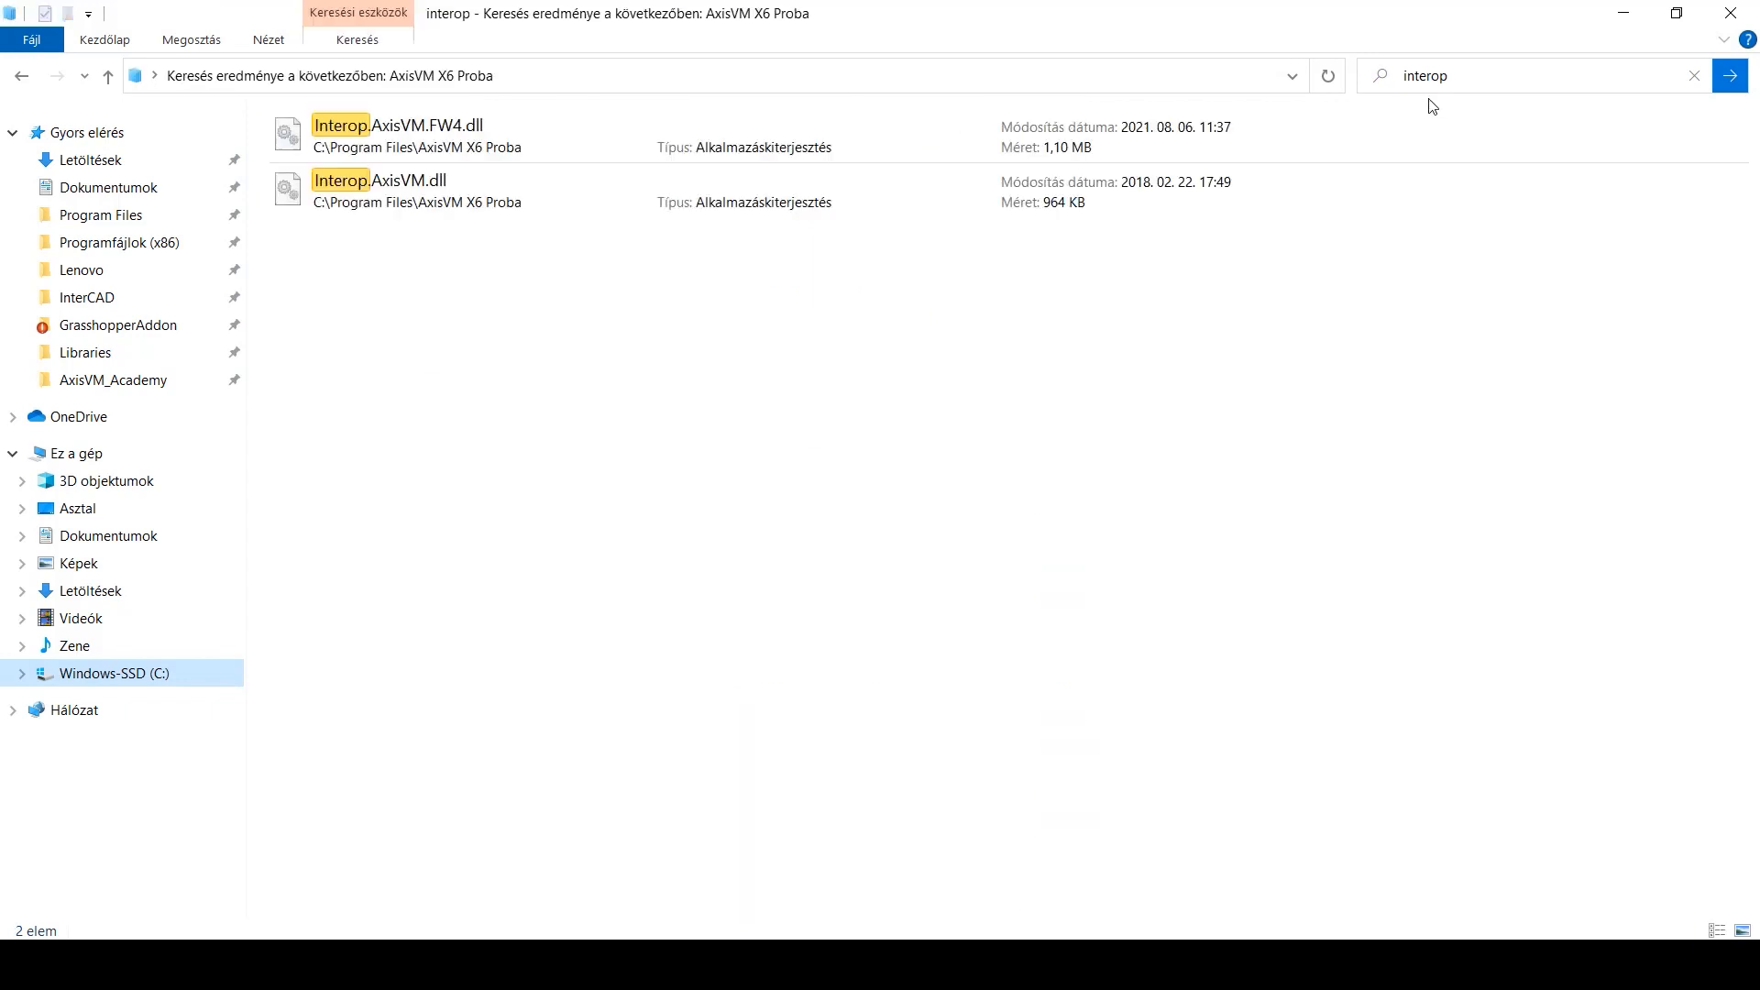
click(439, 144)
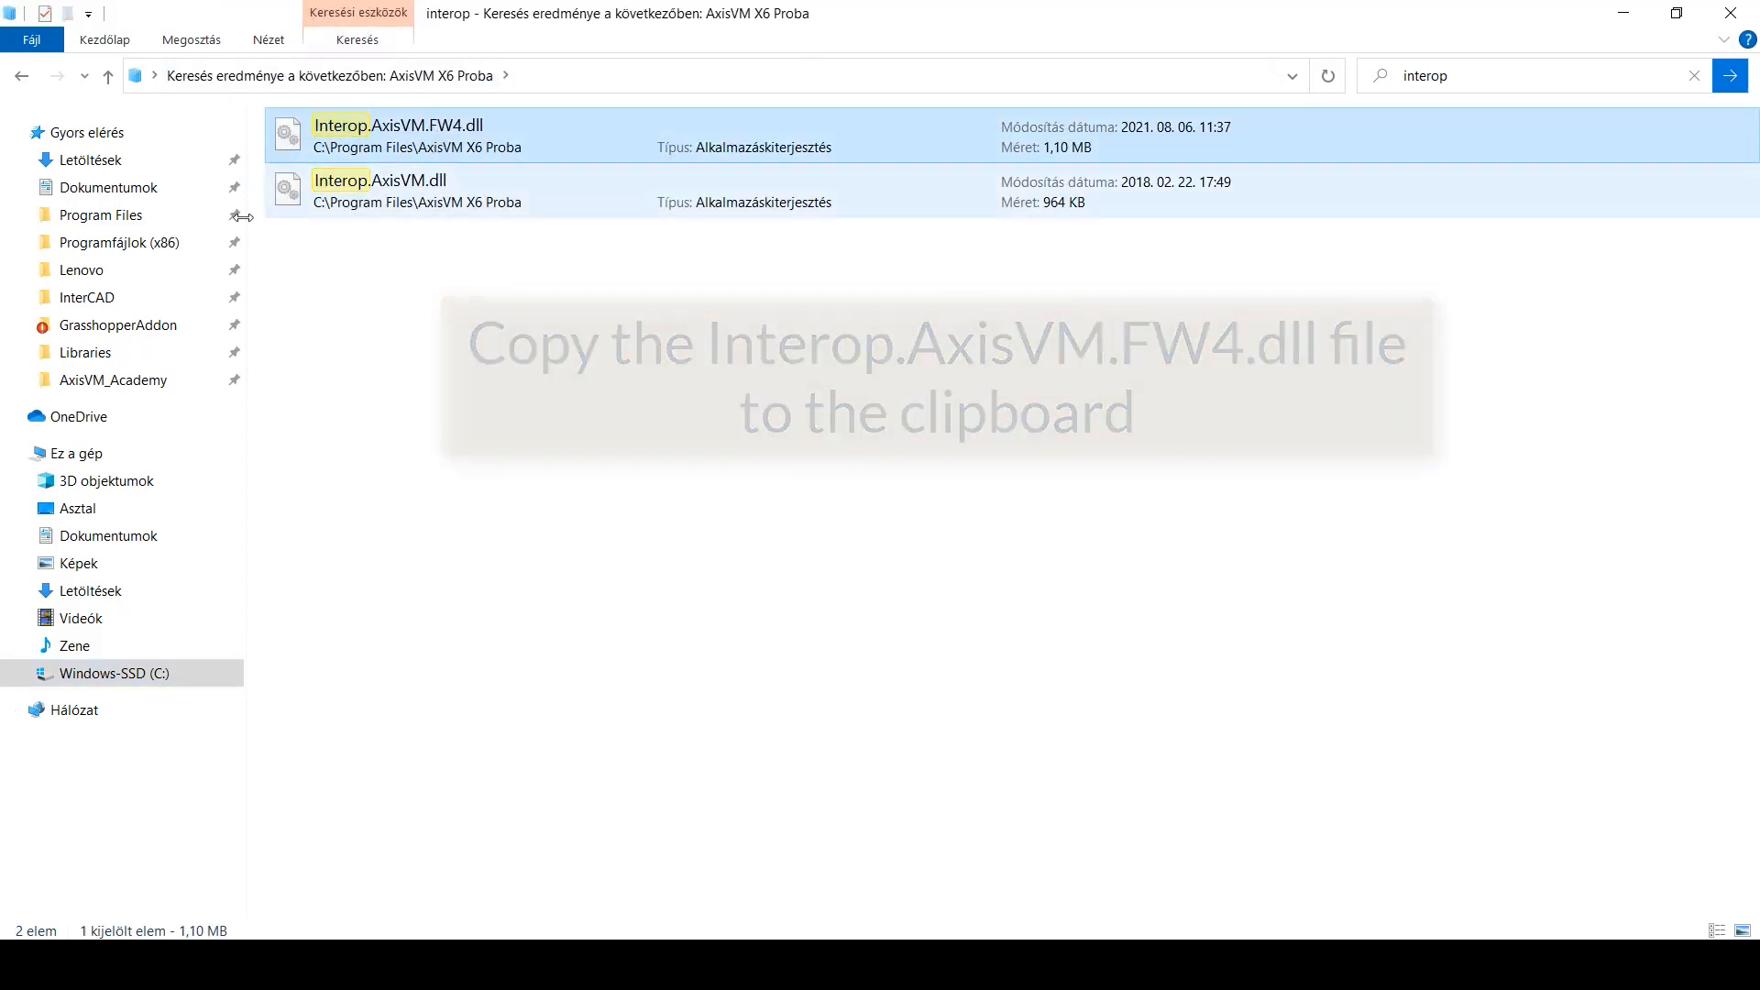
click(119, 359)
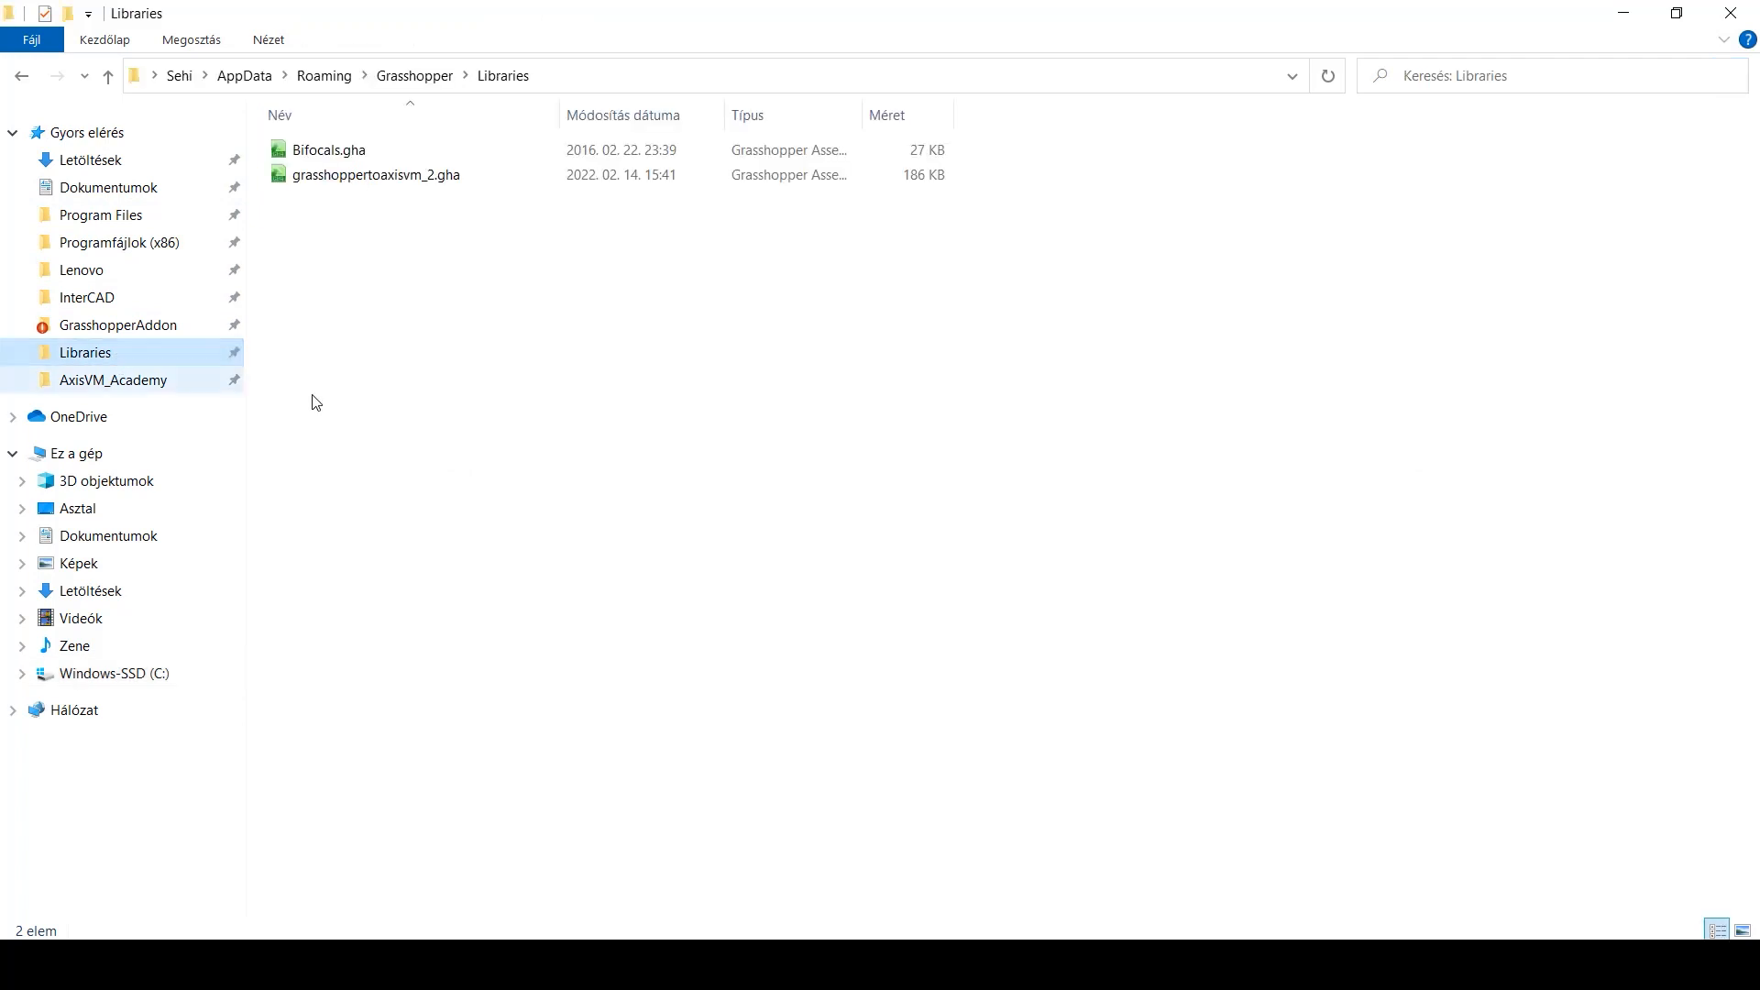
key(ctrl+v)
click(547, 447)
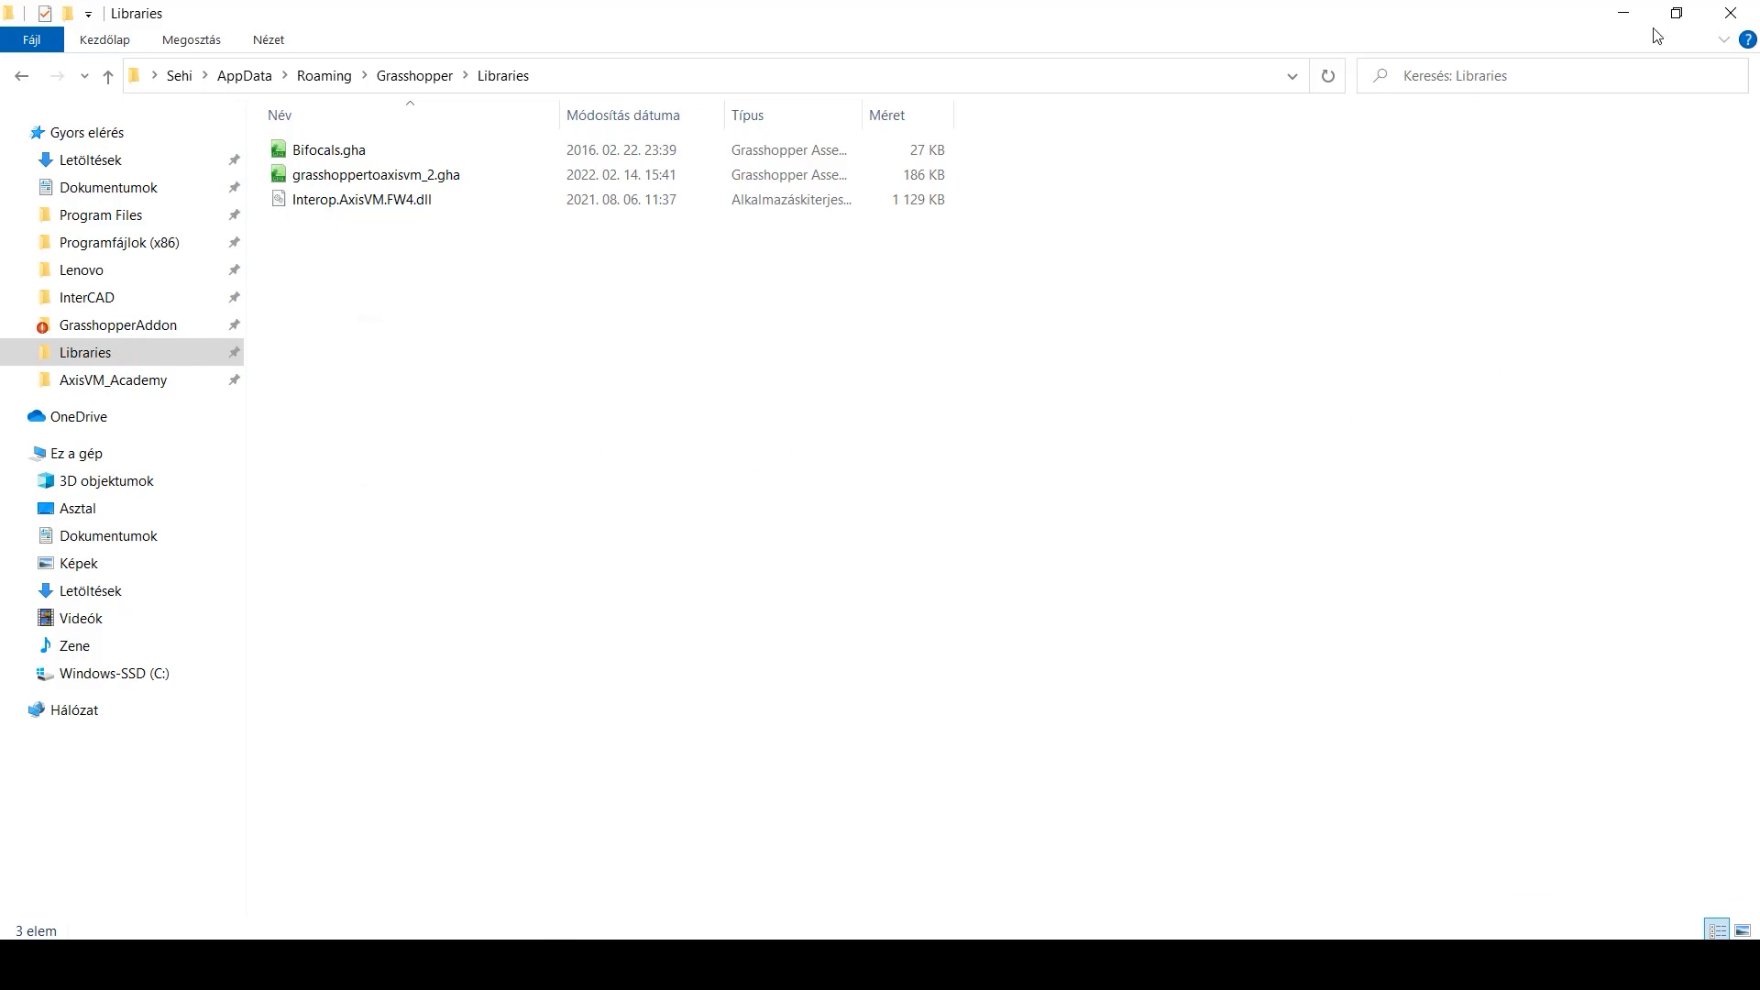
click(1730, 13)
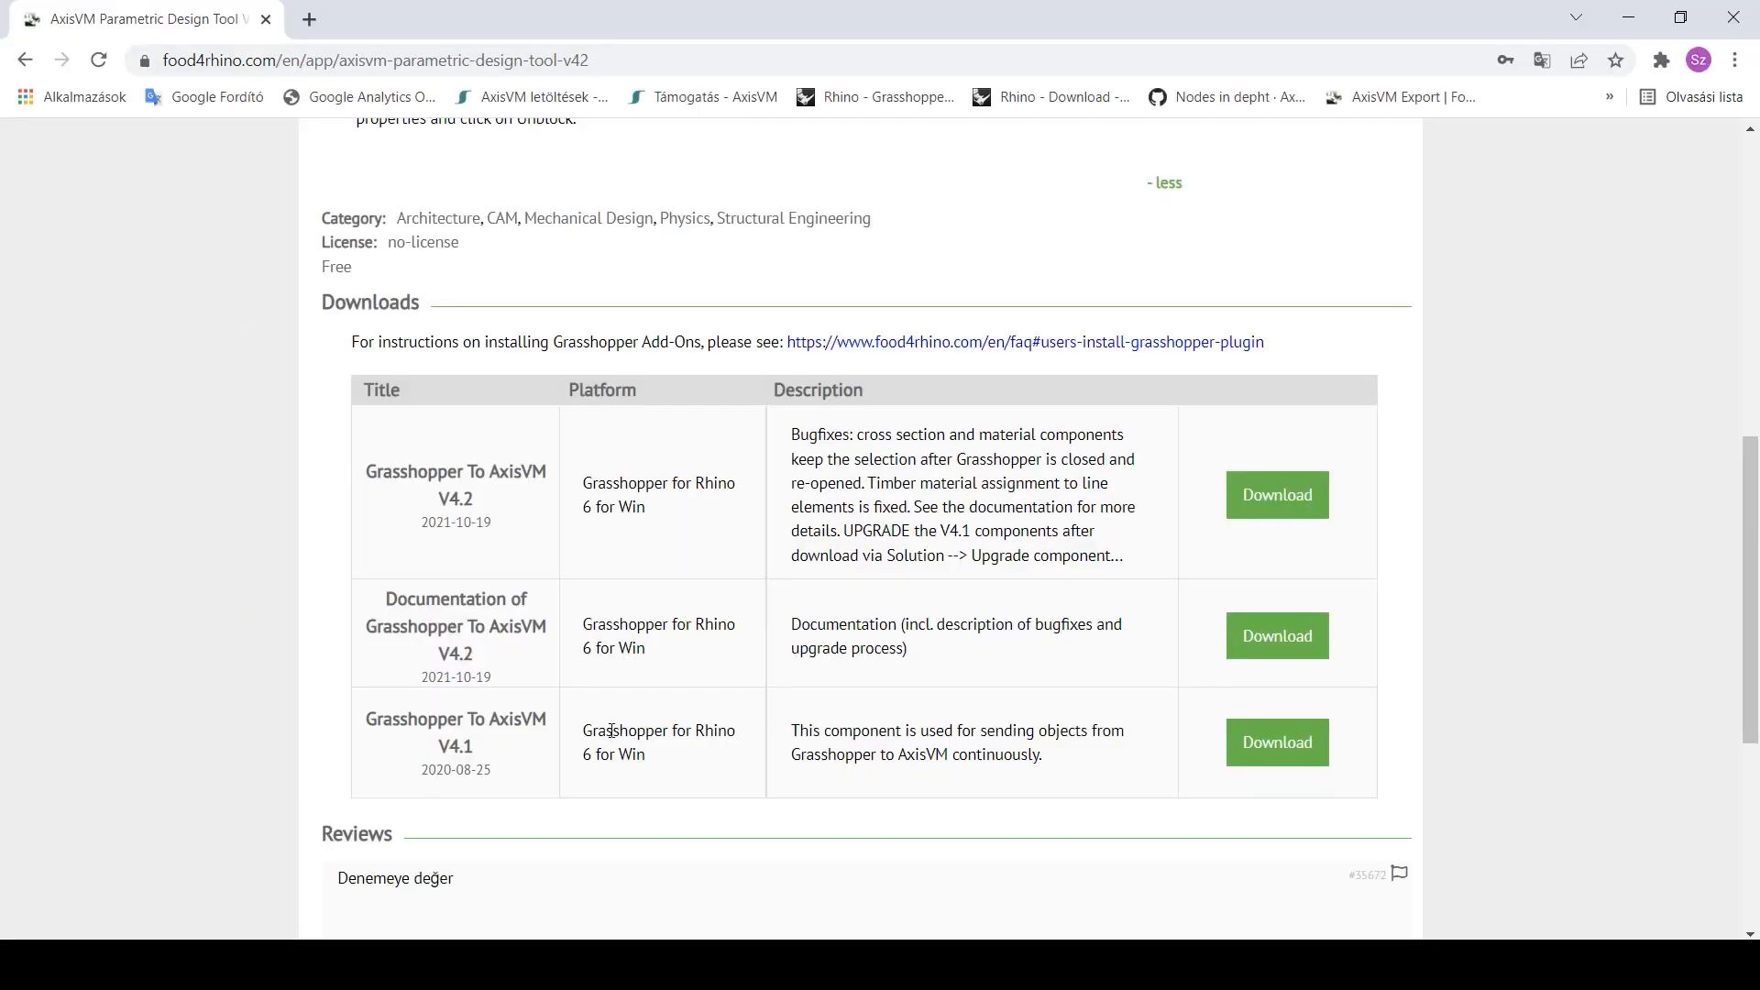
- Open the V4.2 documentation PDF and scroll through its pages
click(1253, 642)
scroll(1380, 658, down, 10)
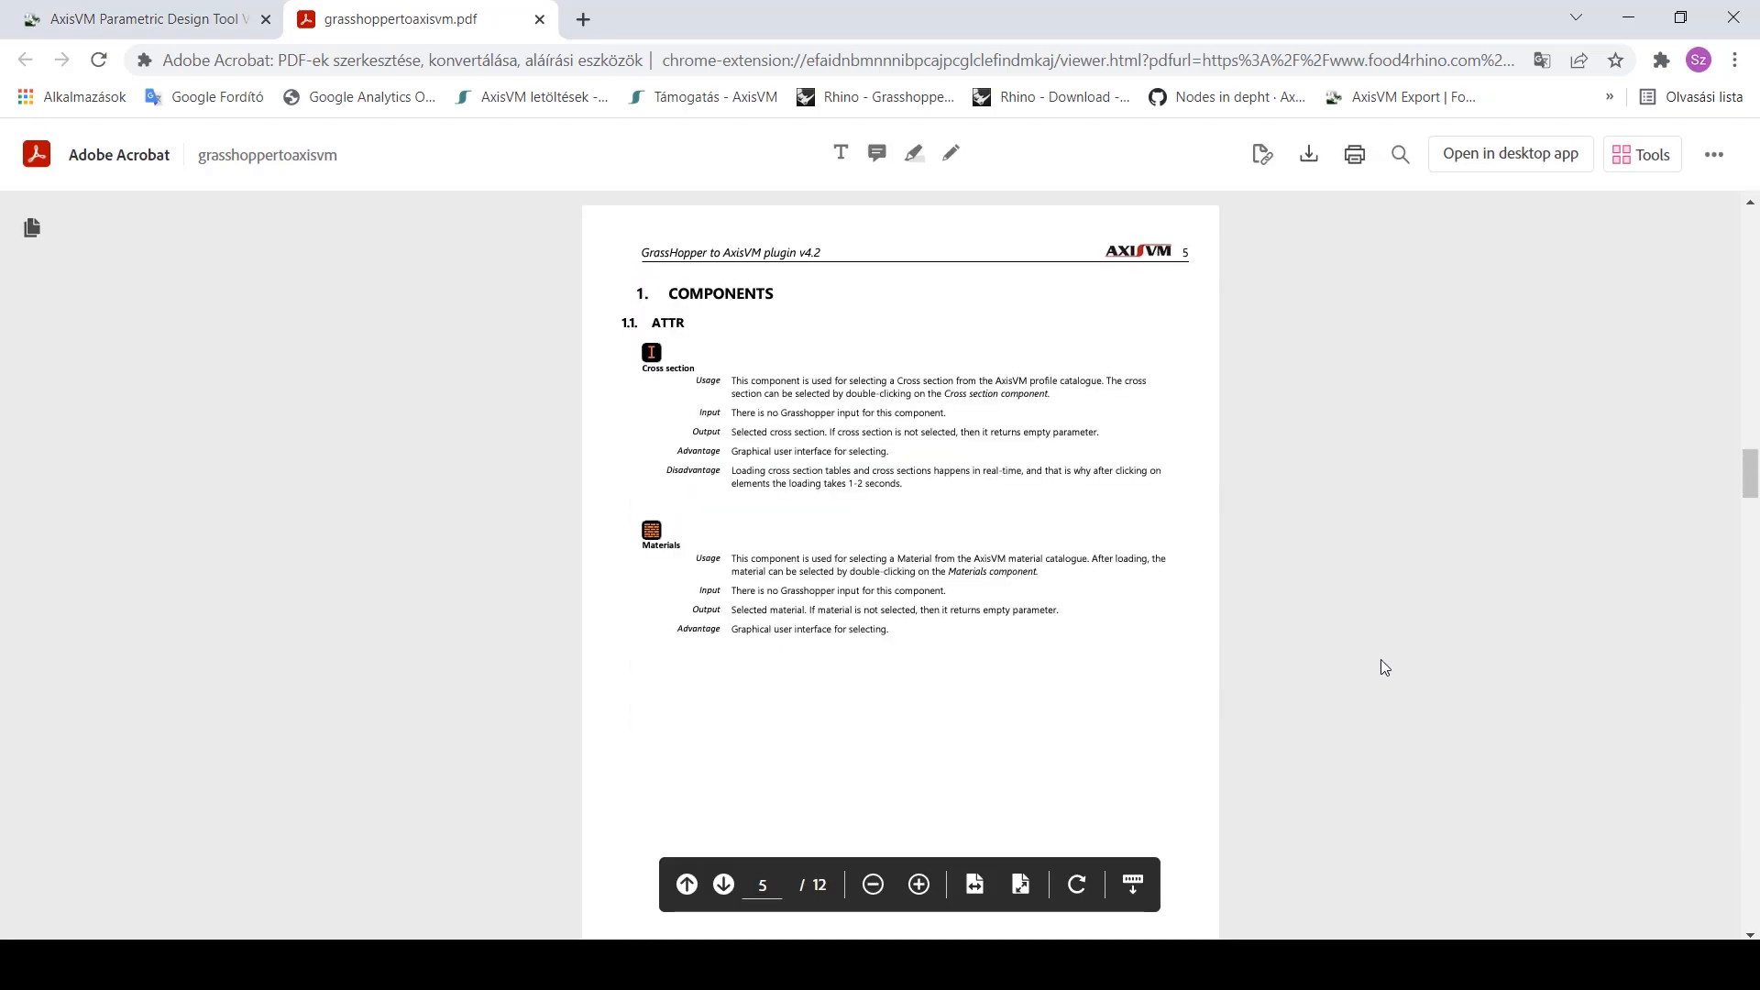
scroll(1378, 662, down, 5)
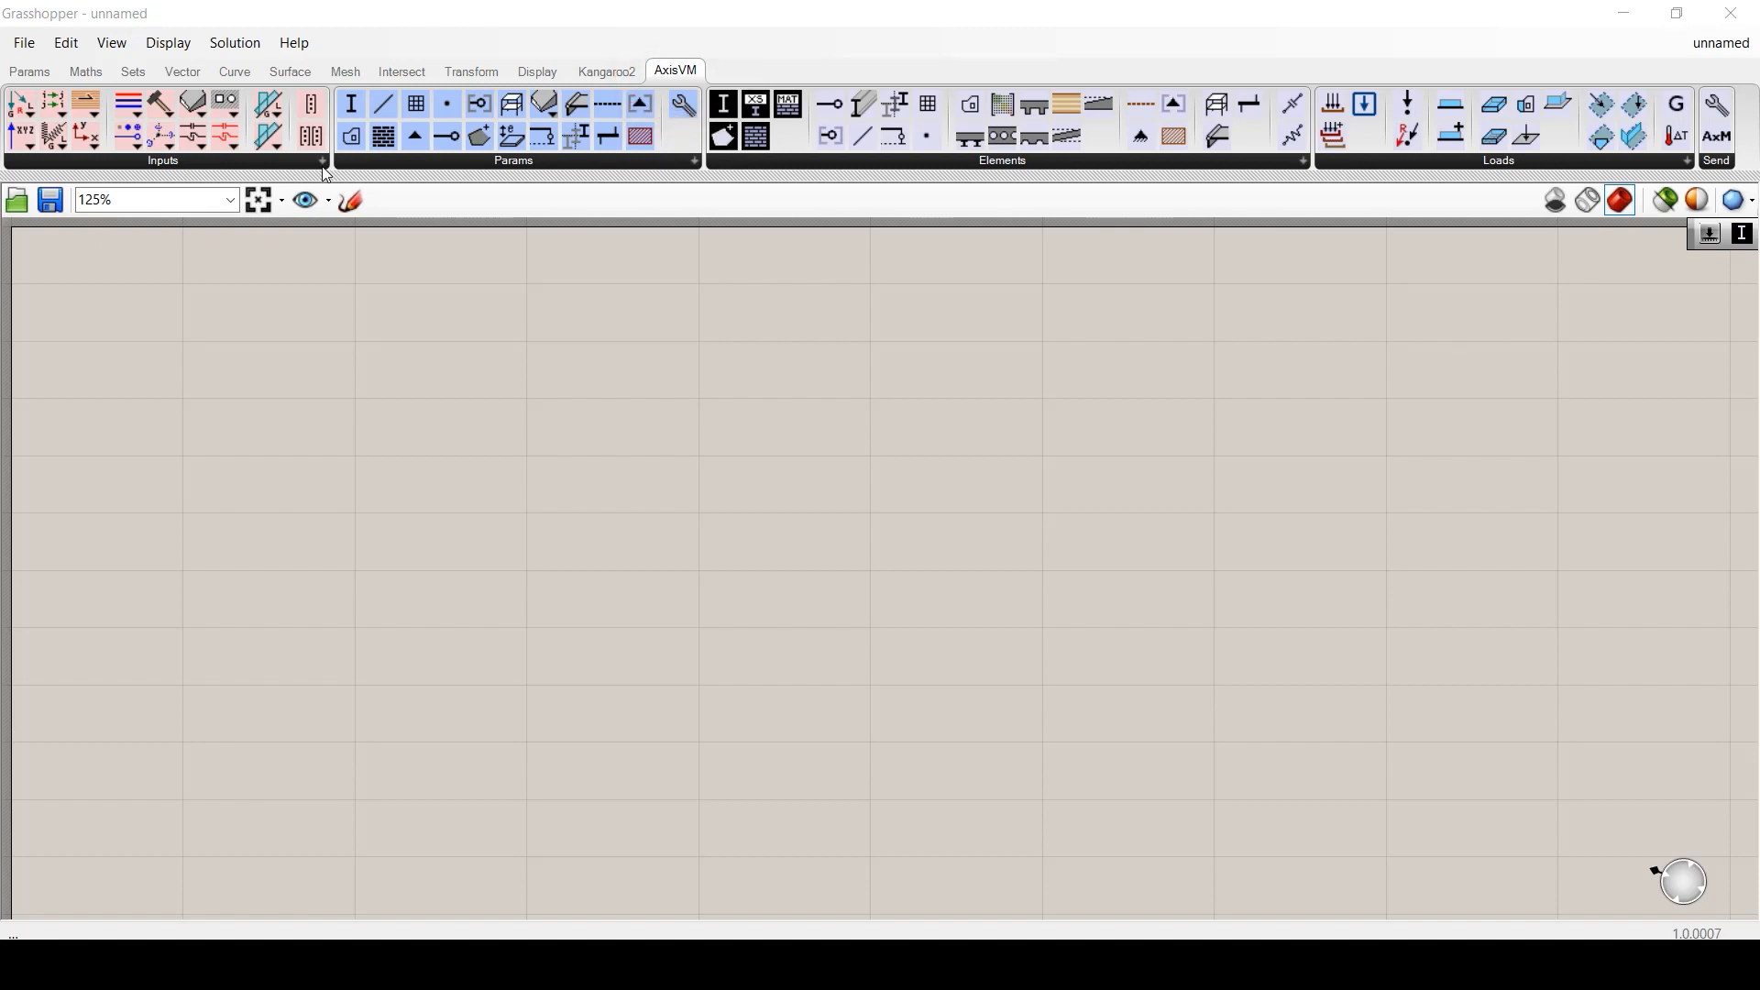
- Browse the AxisVM tab's Inputs, Params, Elements, Loads and Send component lists
click(321, 159)
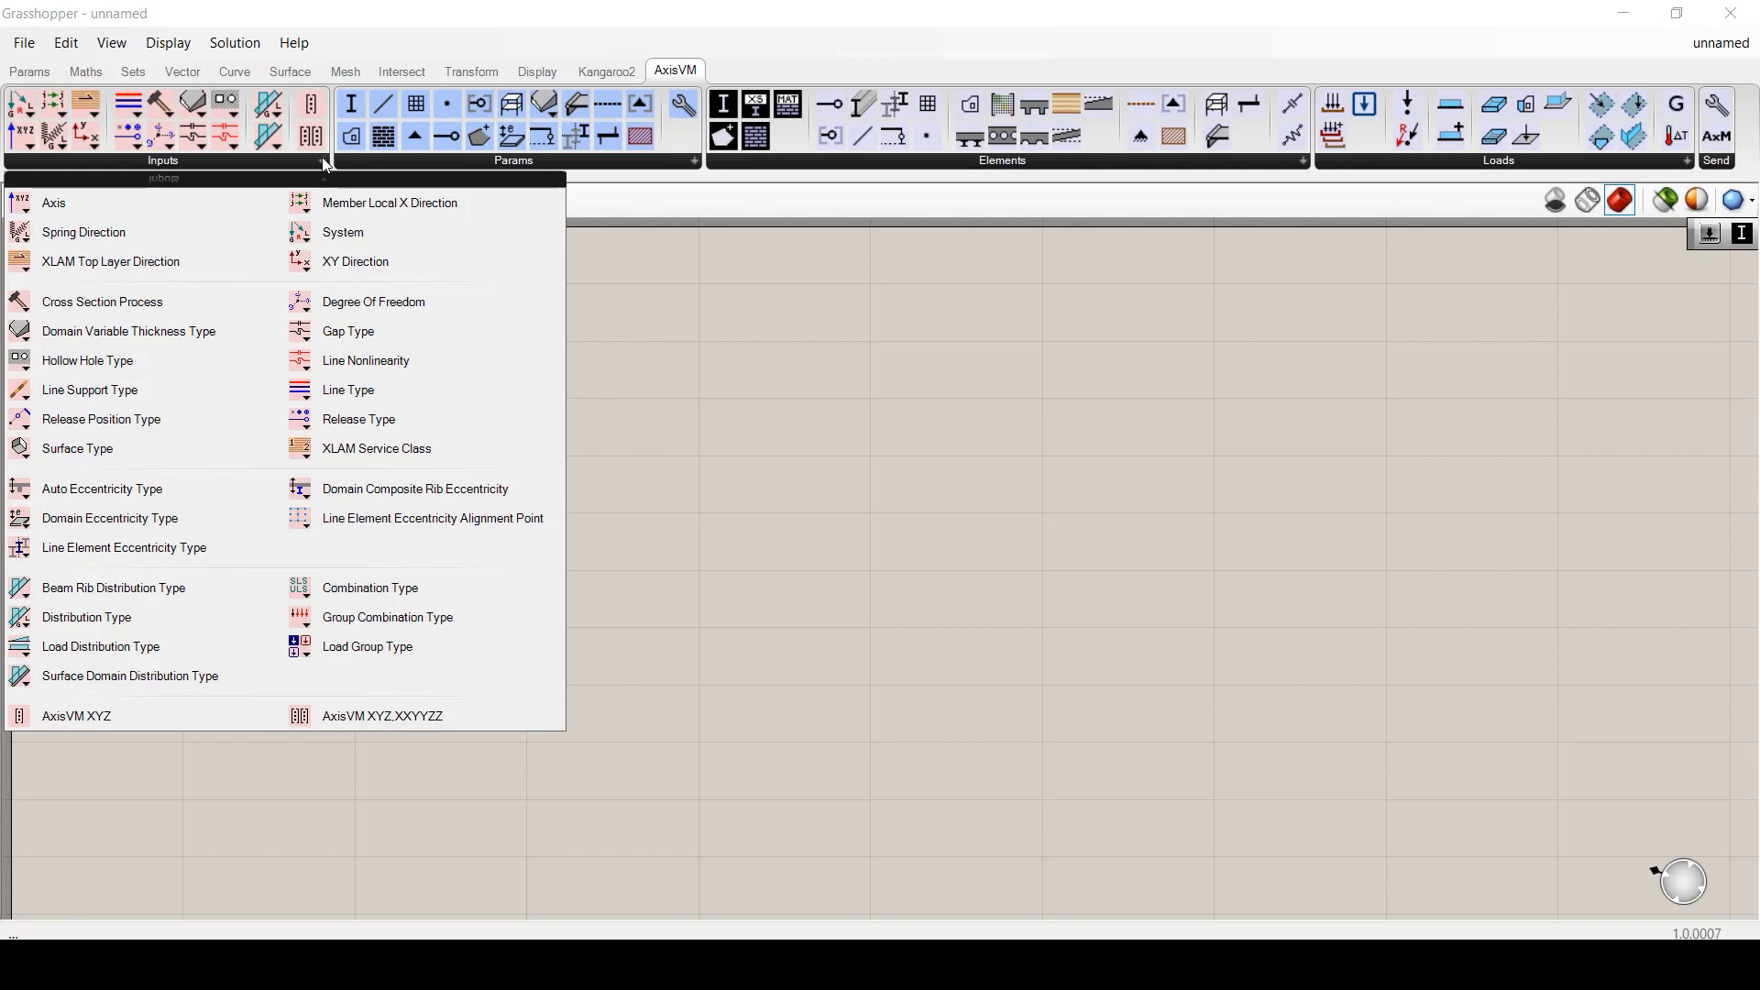
click(694, 163)
click(1303, 161)
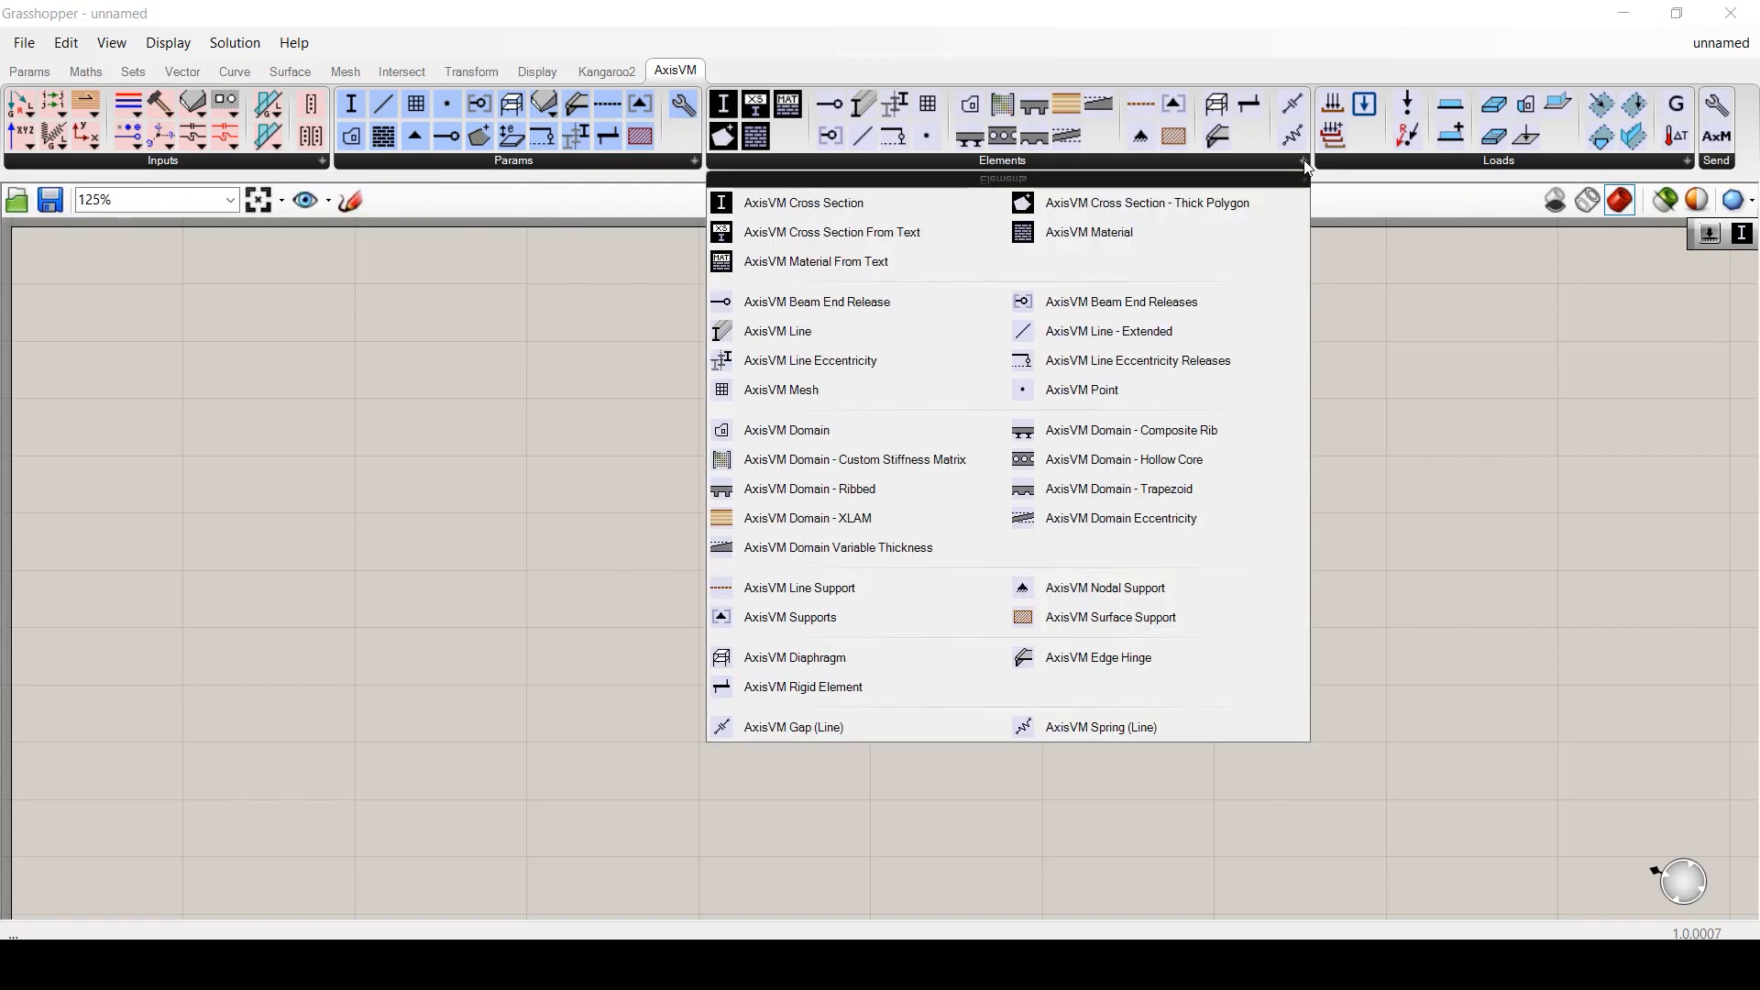
click(1687, 163)
click(1710, 156)
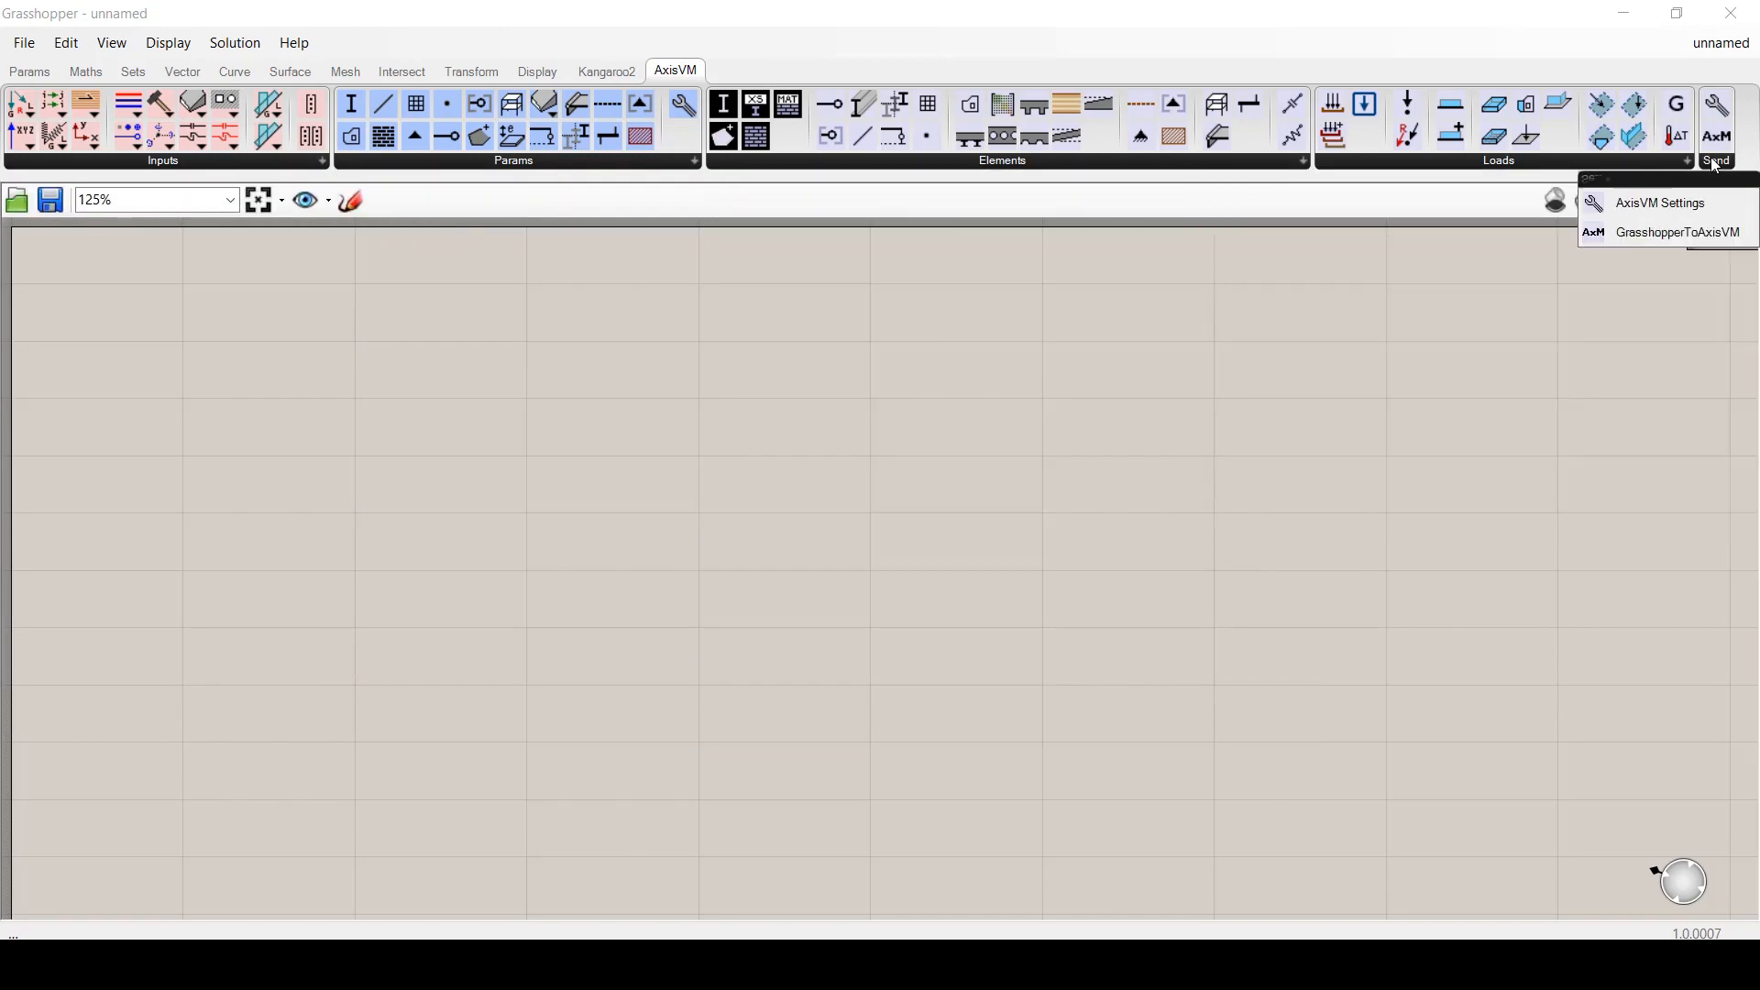
- Place an Axis component on the canvas and set it to YY
click(321, 160)
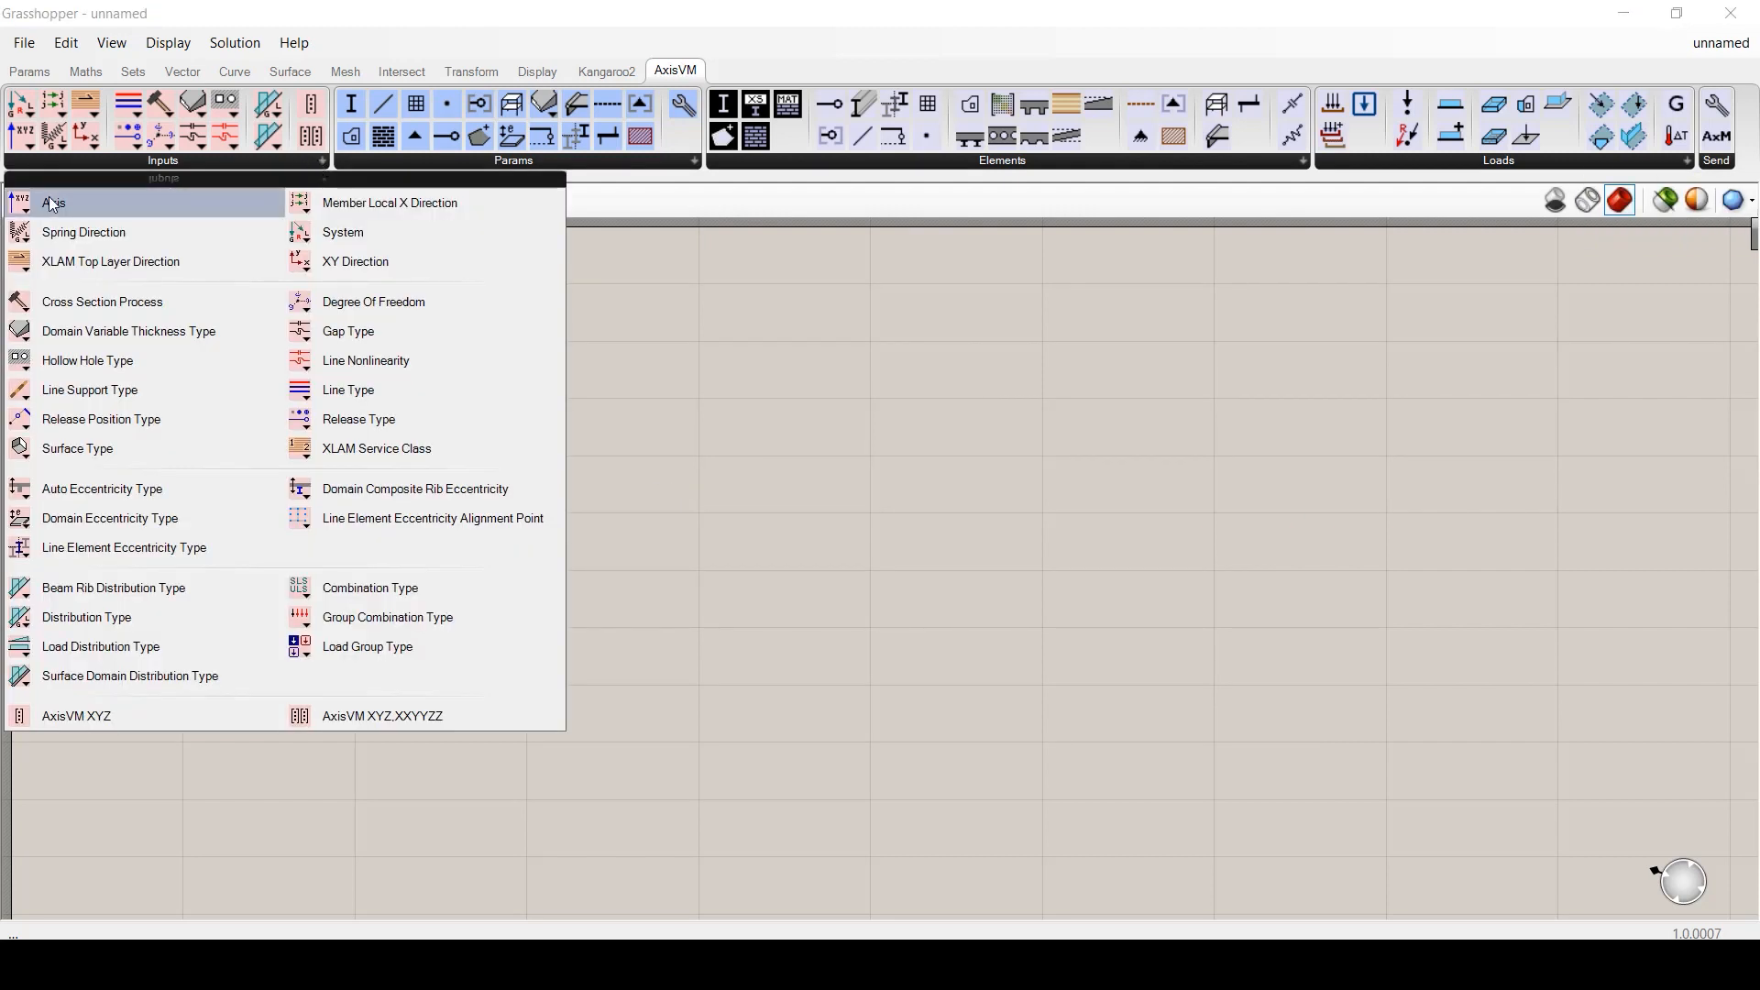
drag(51, 200, 766, 365)
click(803, 364)
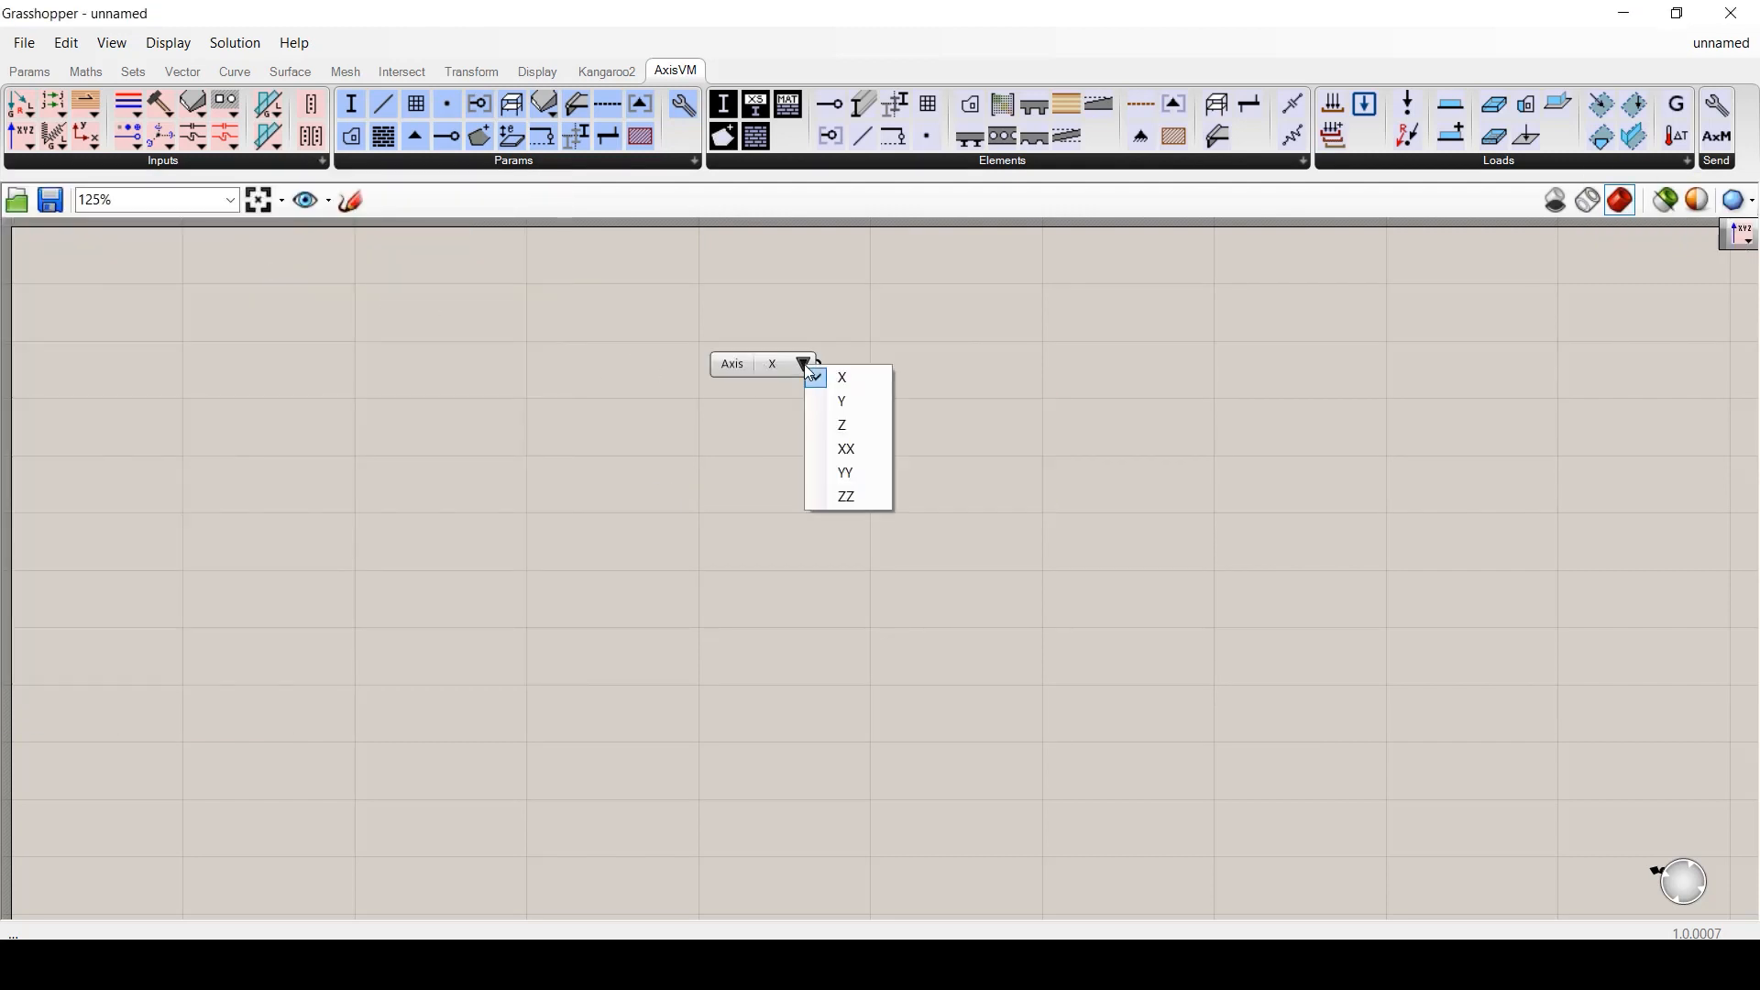
click(853, 403)
click(803, 364)
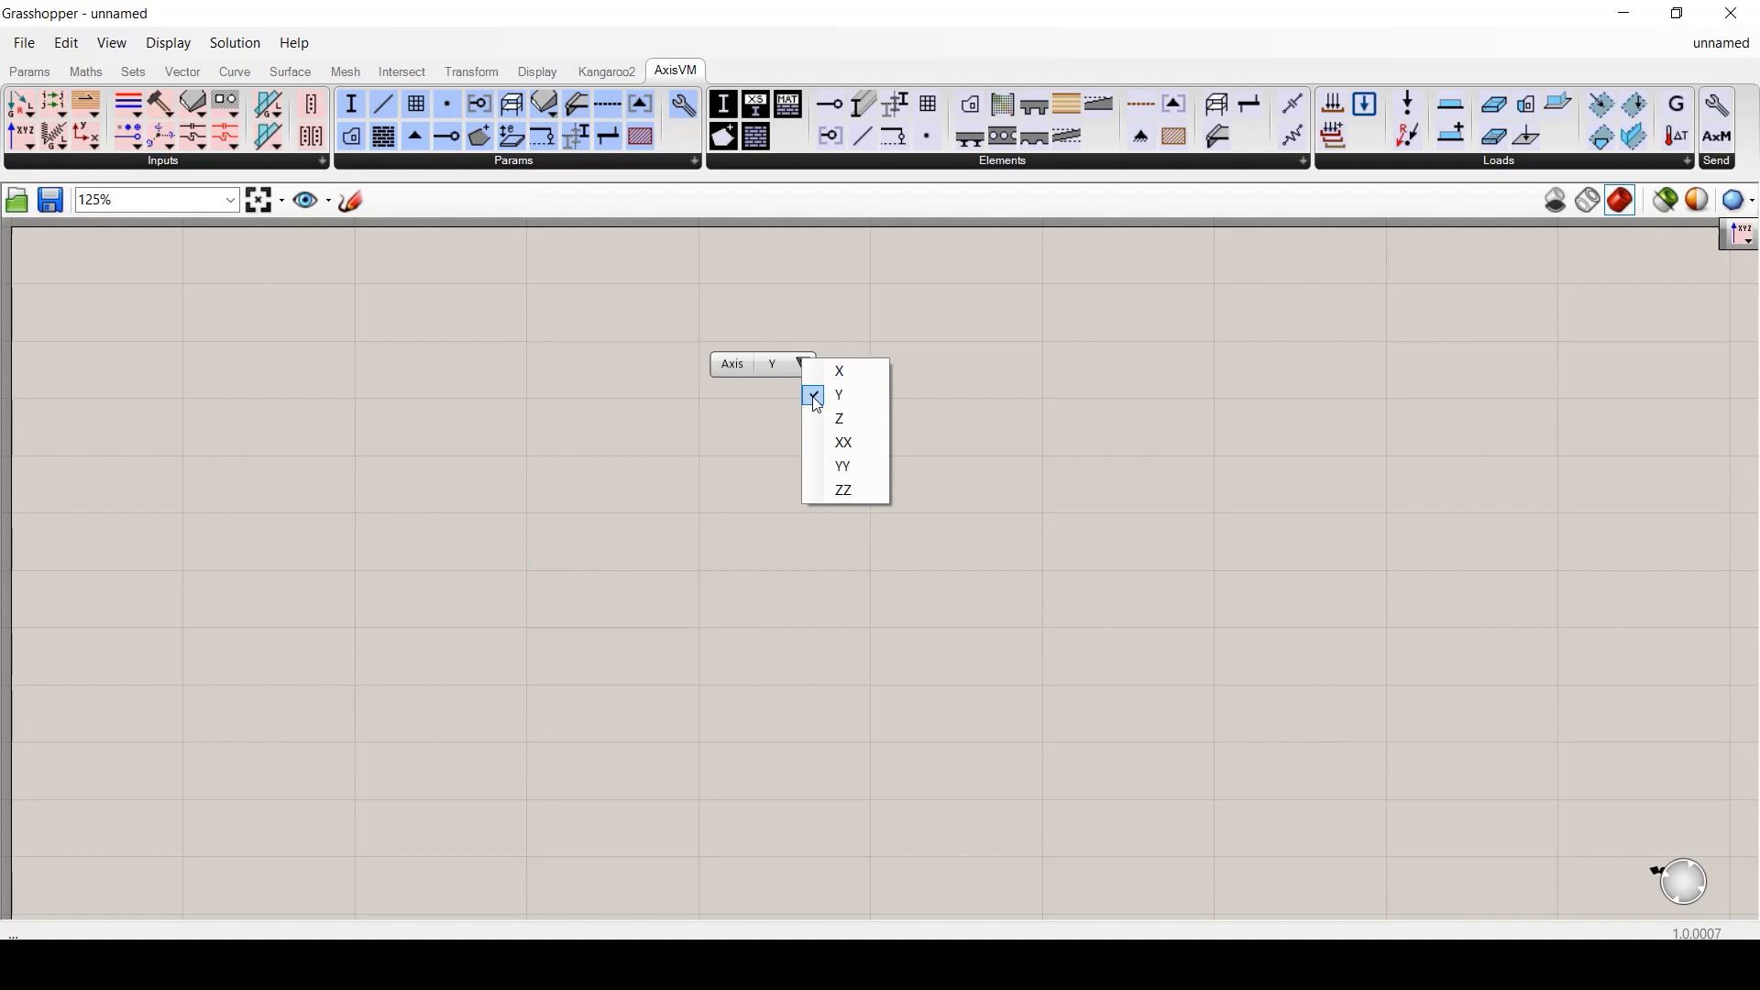
click(856, 472)
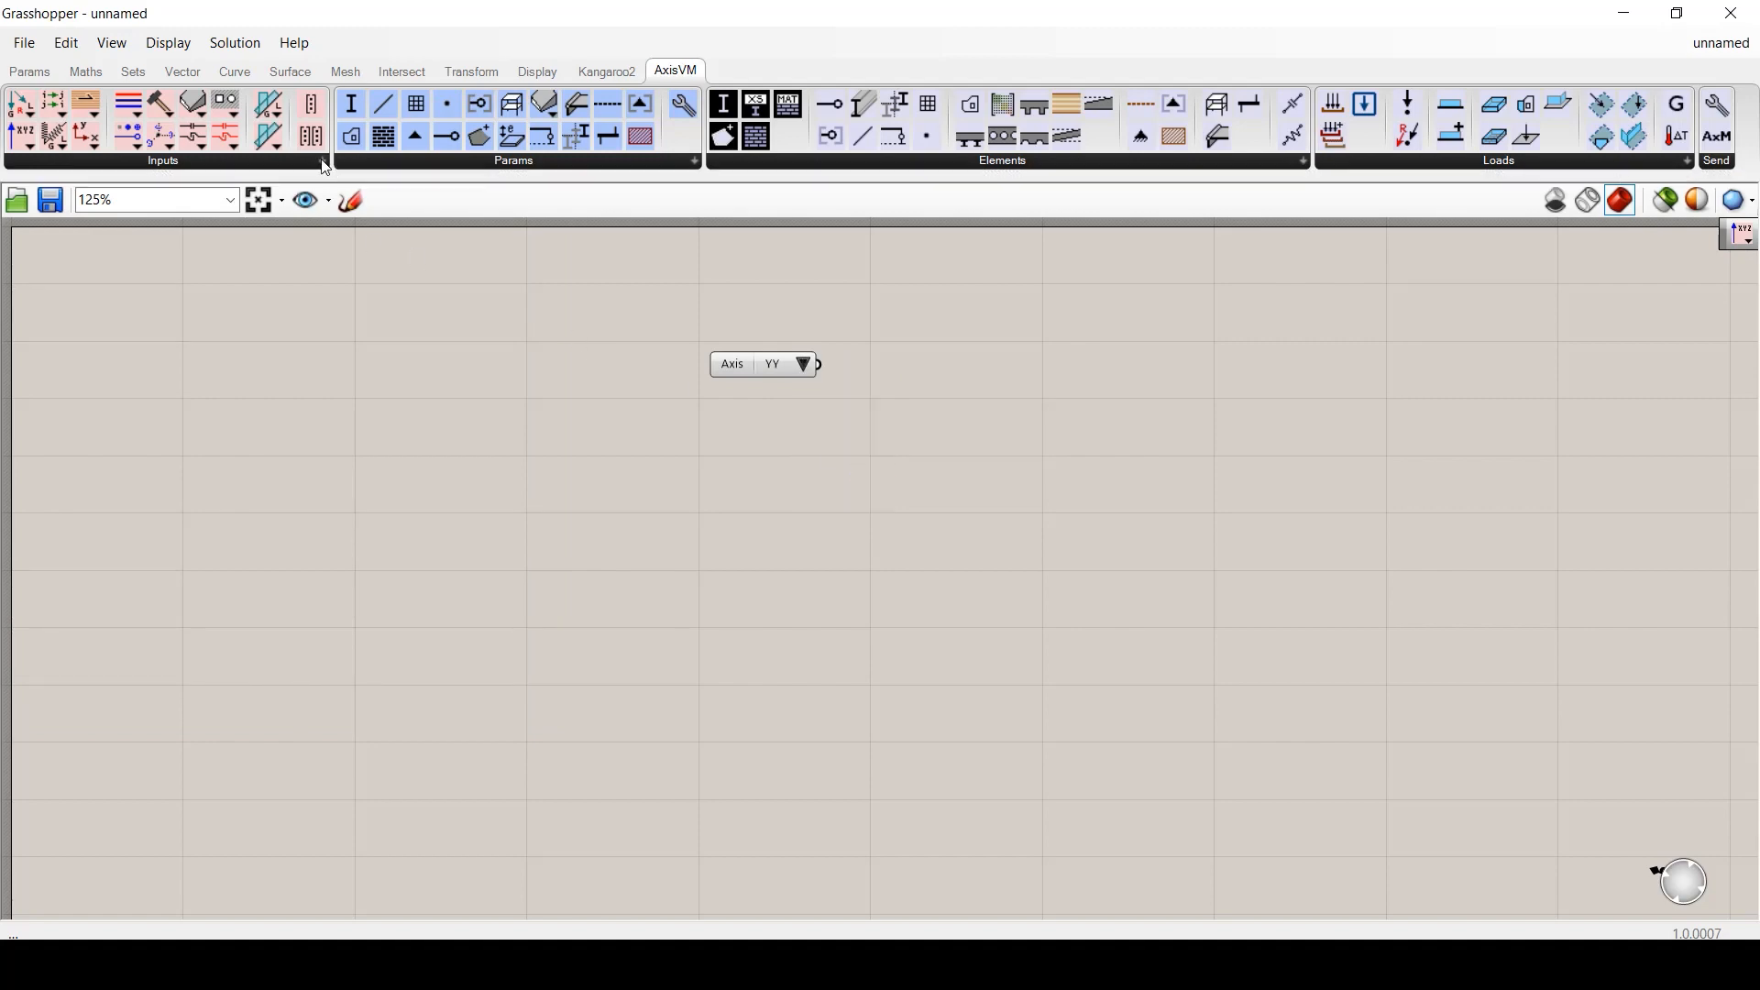
- Add a Line Type component below Axis and set it to Beam
click(323, 162)
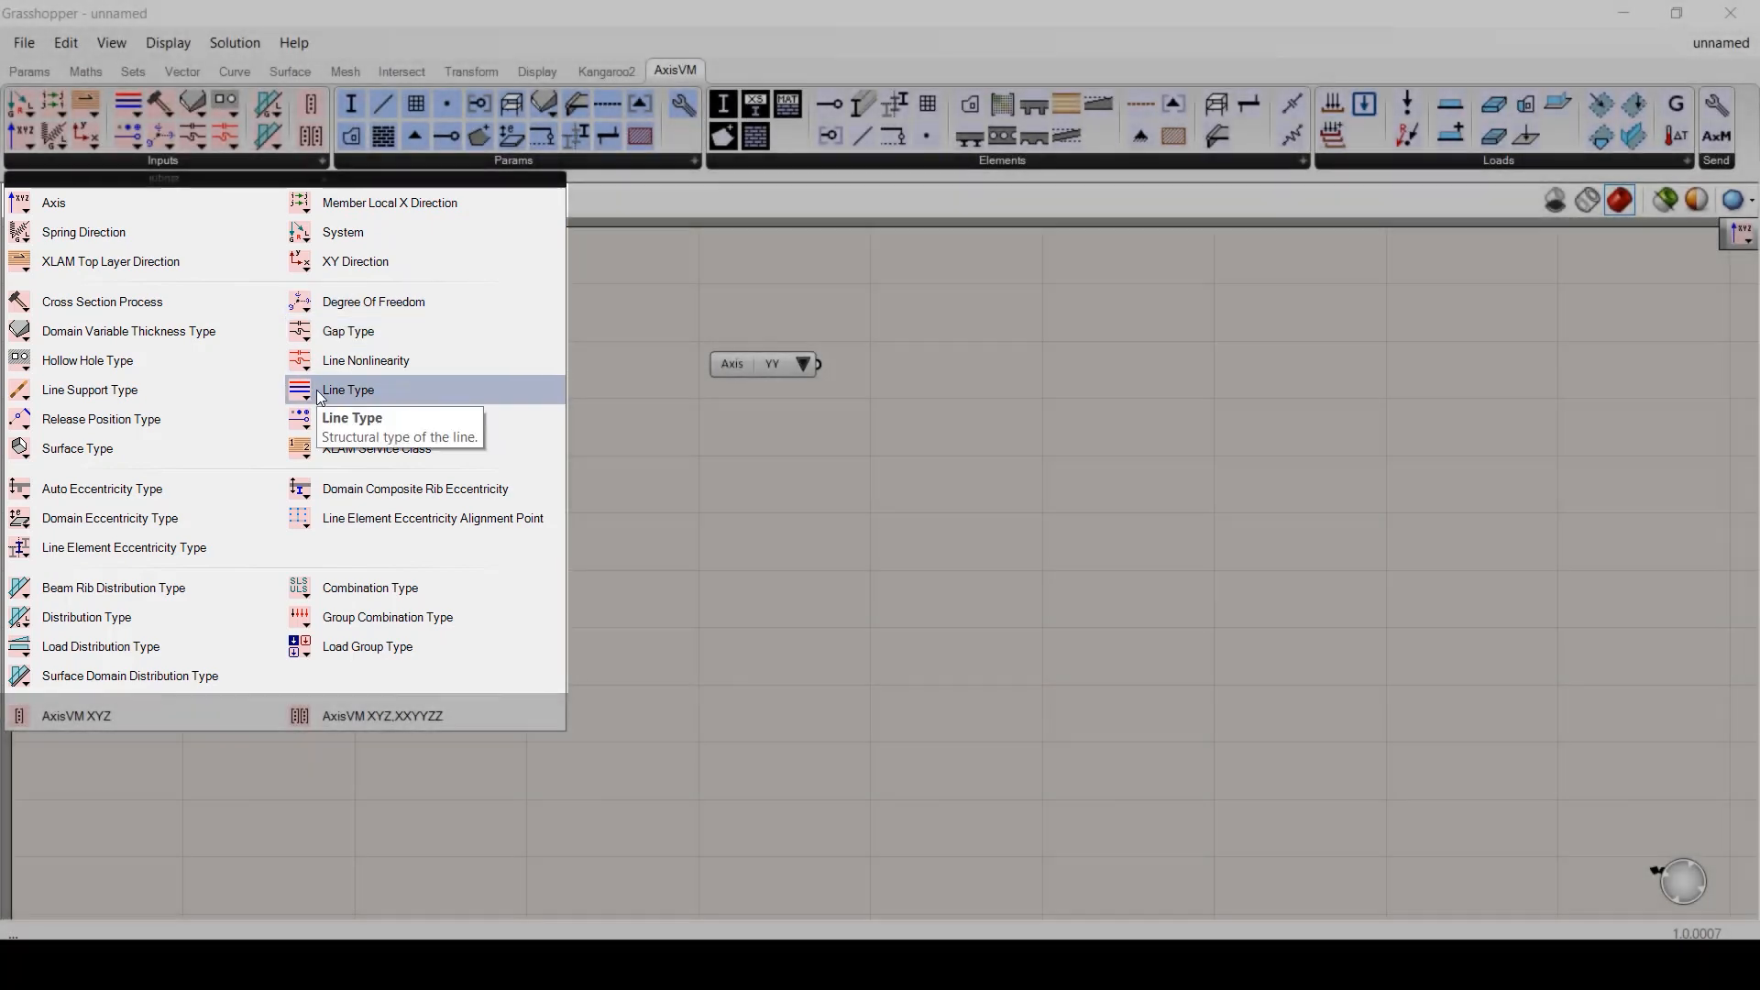
click(349, 390)
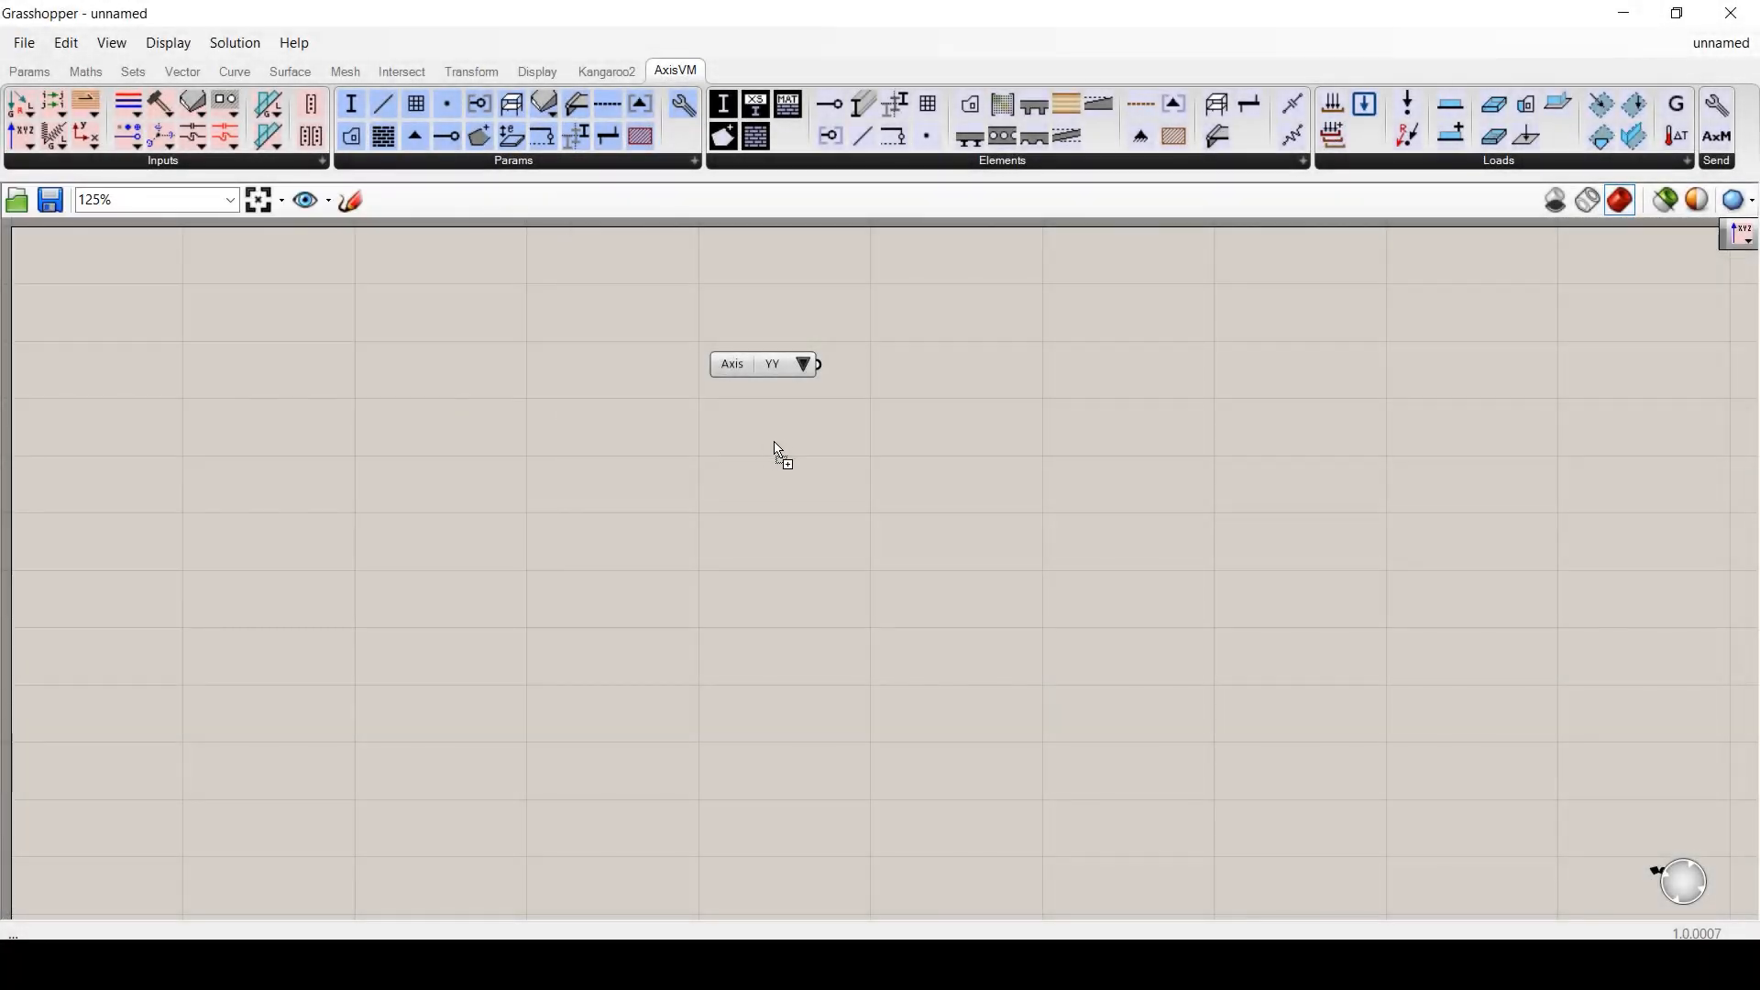
click(781, 441)
drag(782, 441, 819, 418)
click(898, 418)
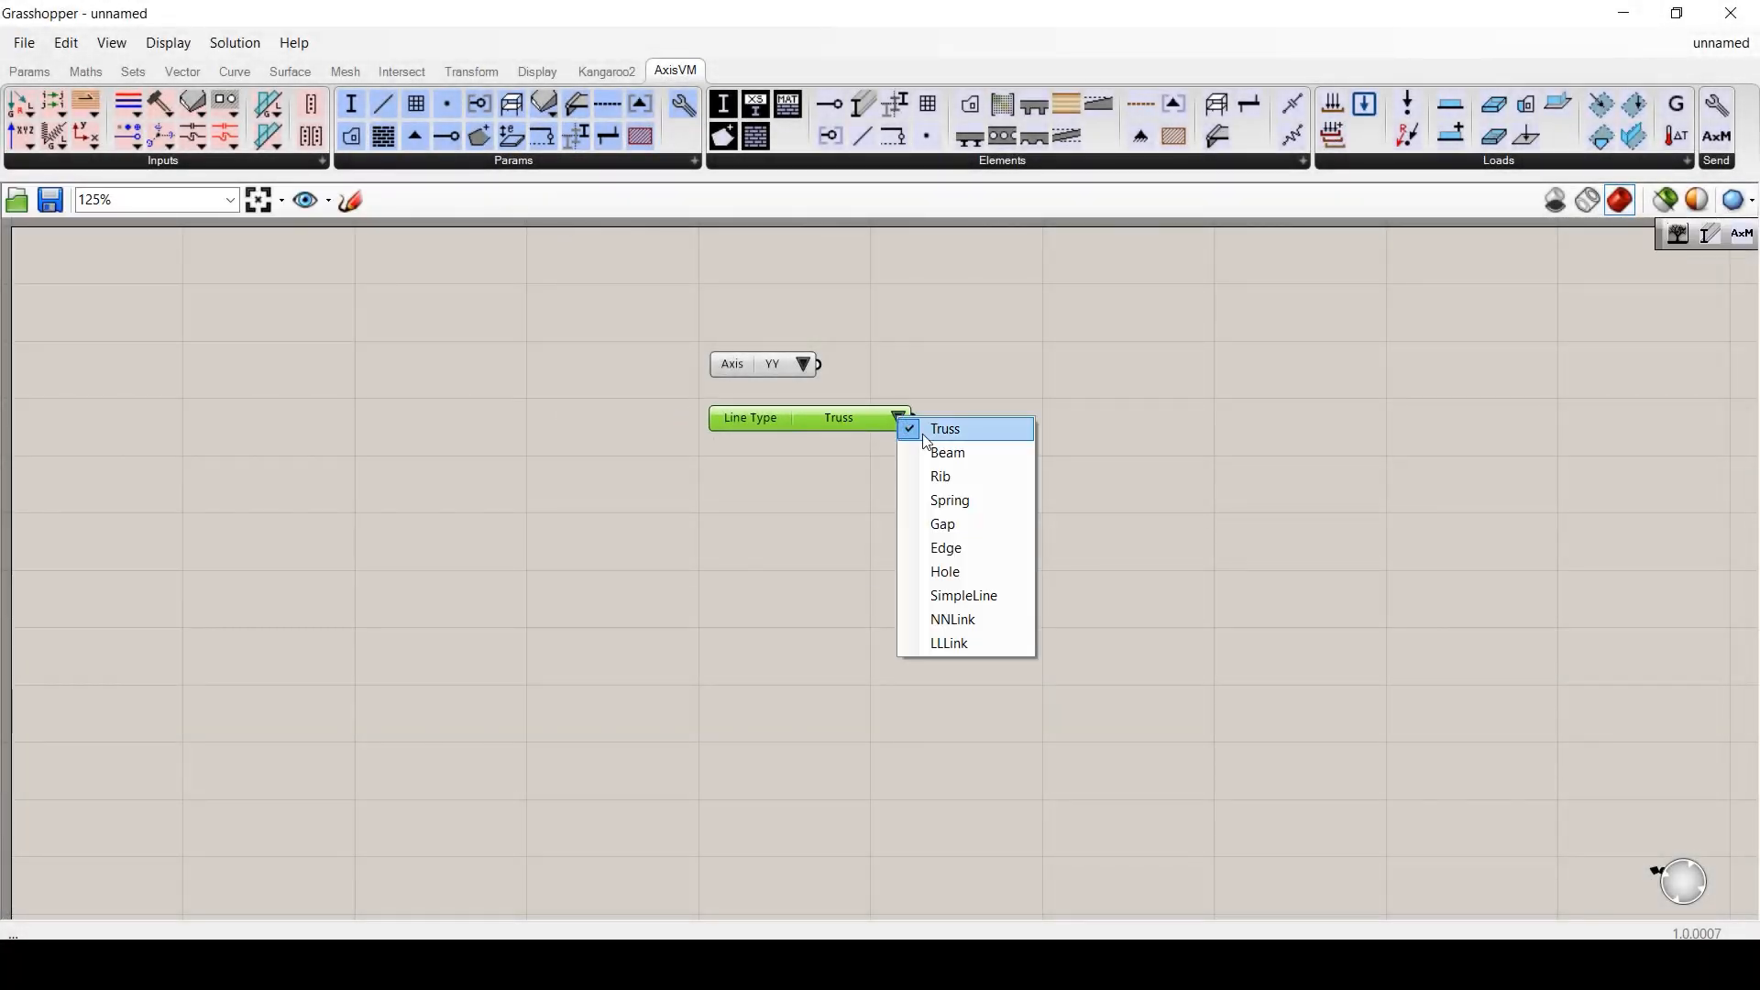
click(973, 453)
- Add AxisVM XYZ and AxisVM XYZ,XXYYZZ components below Line Type
click(321, 162)
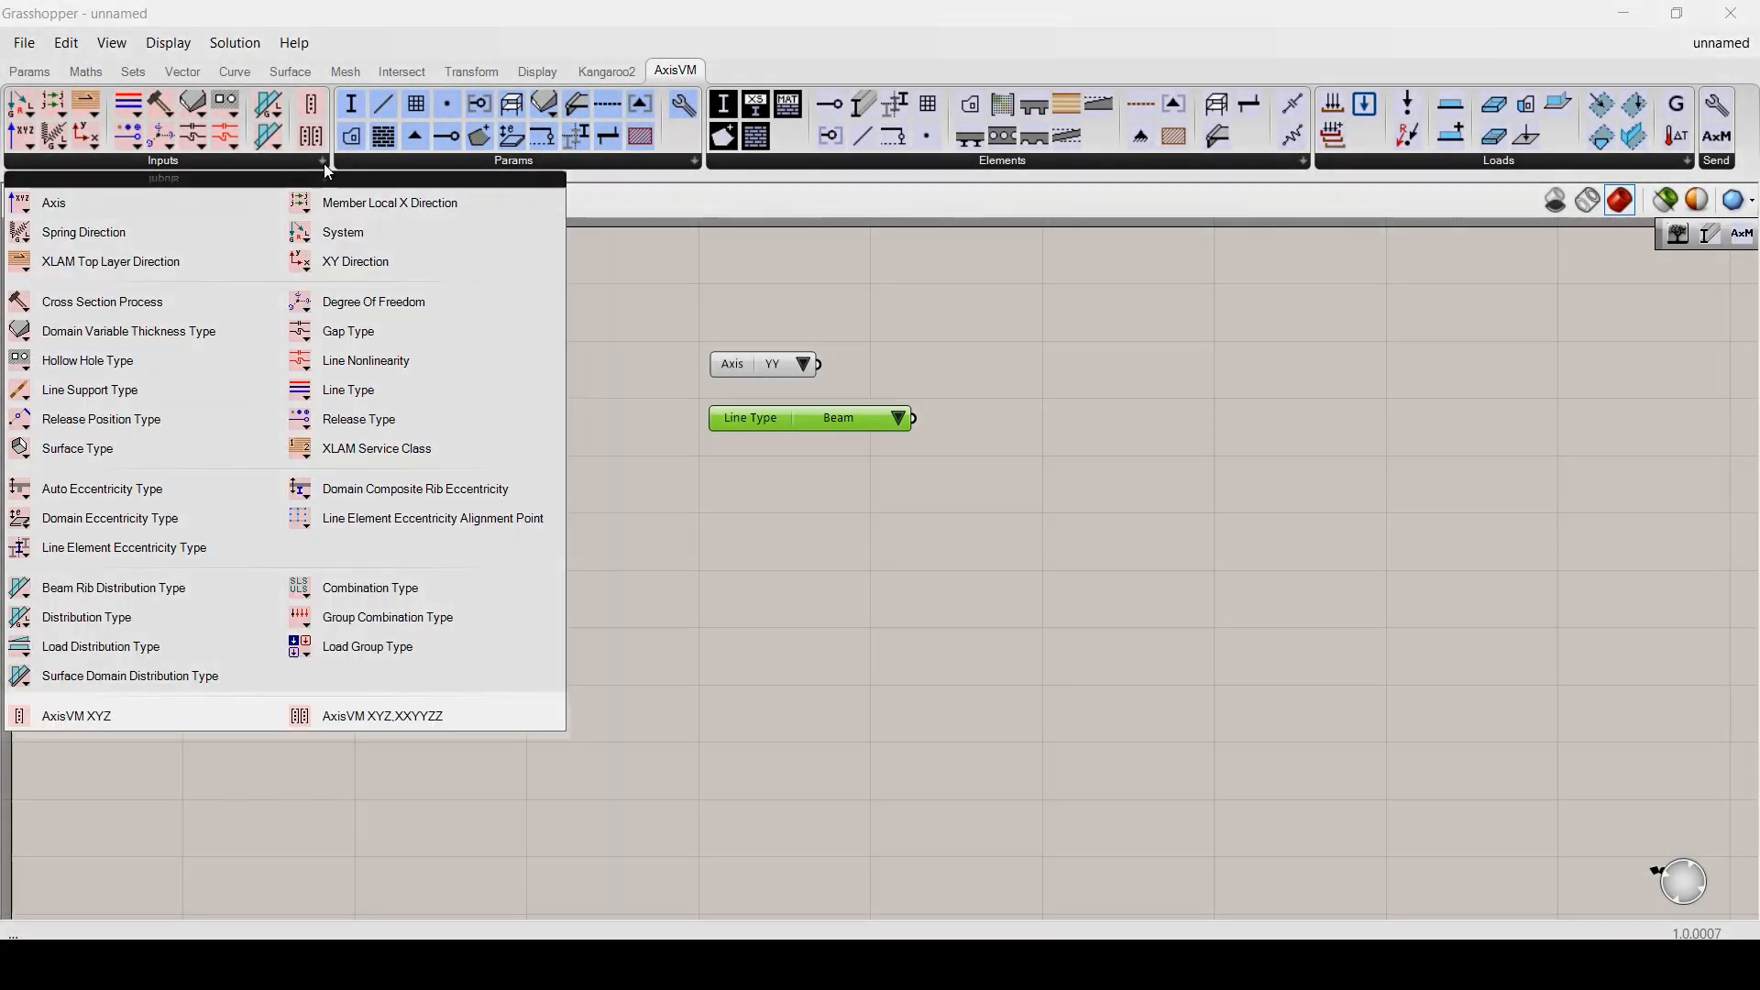
click(55, 716)
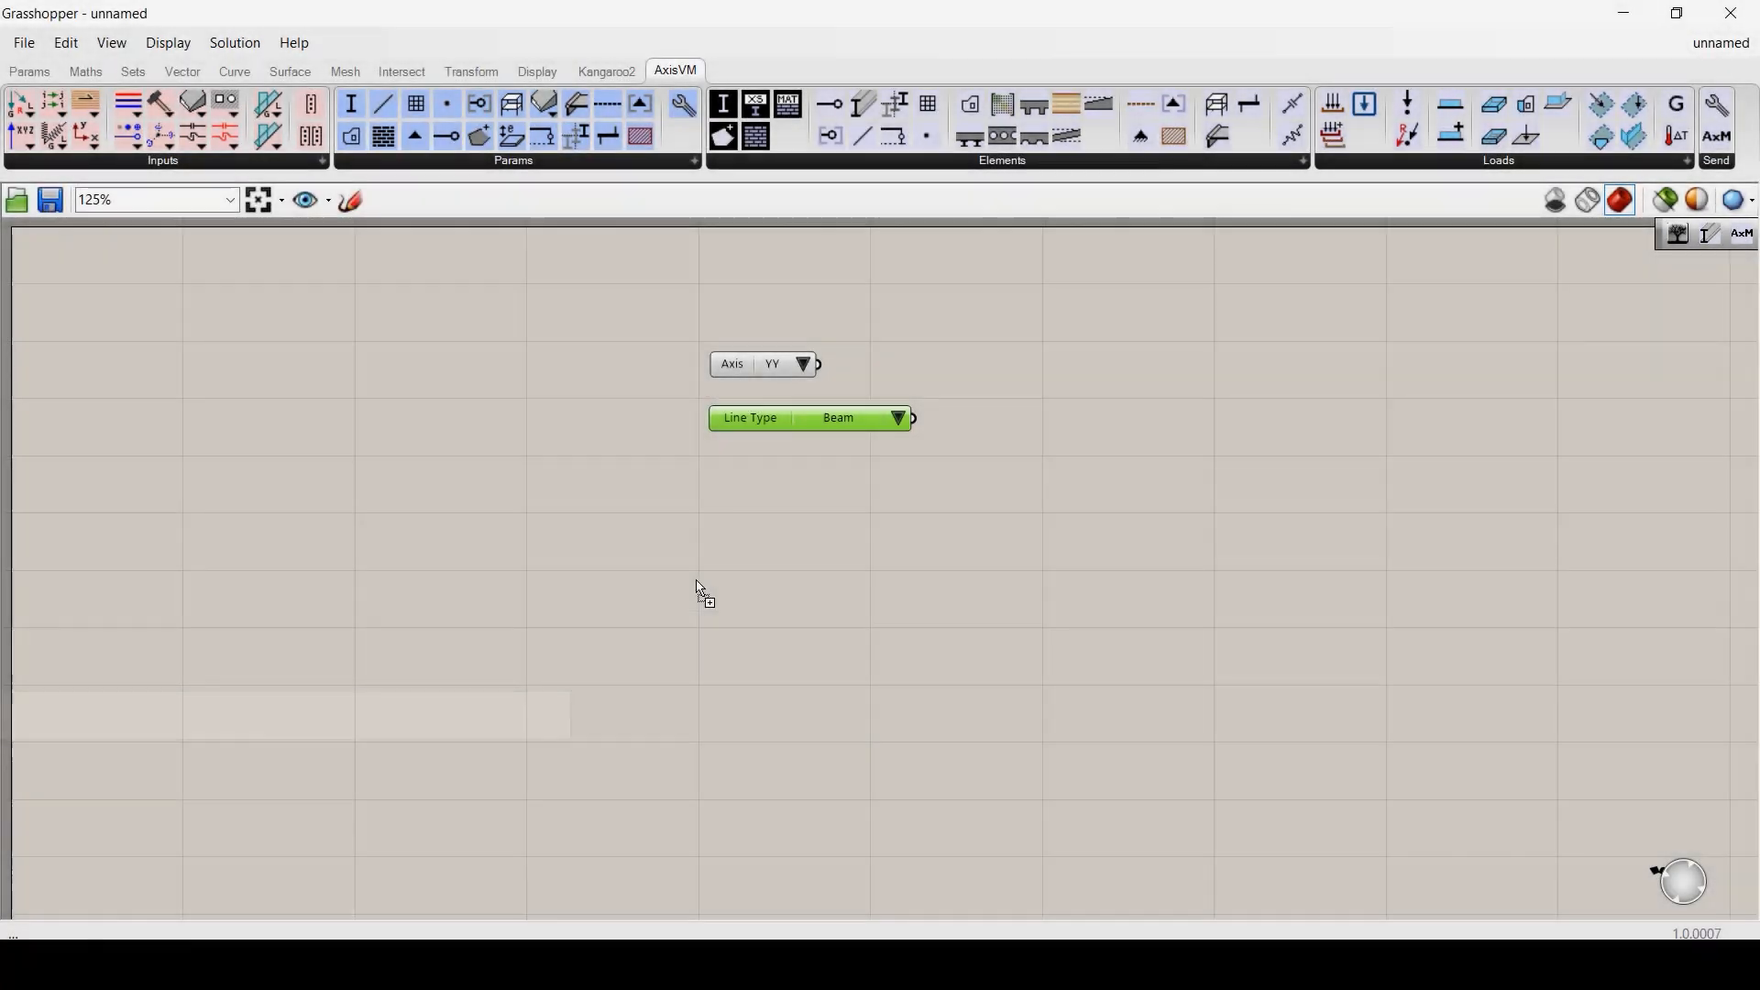
click(786, 493)
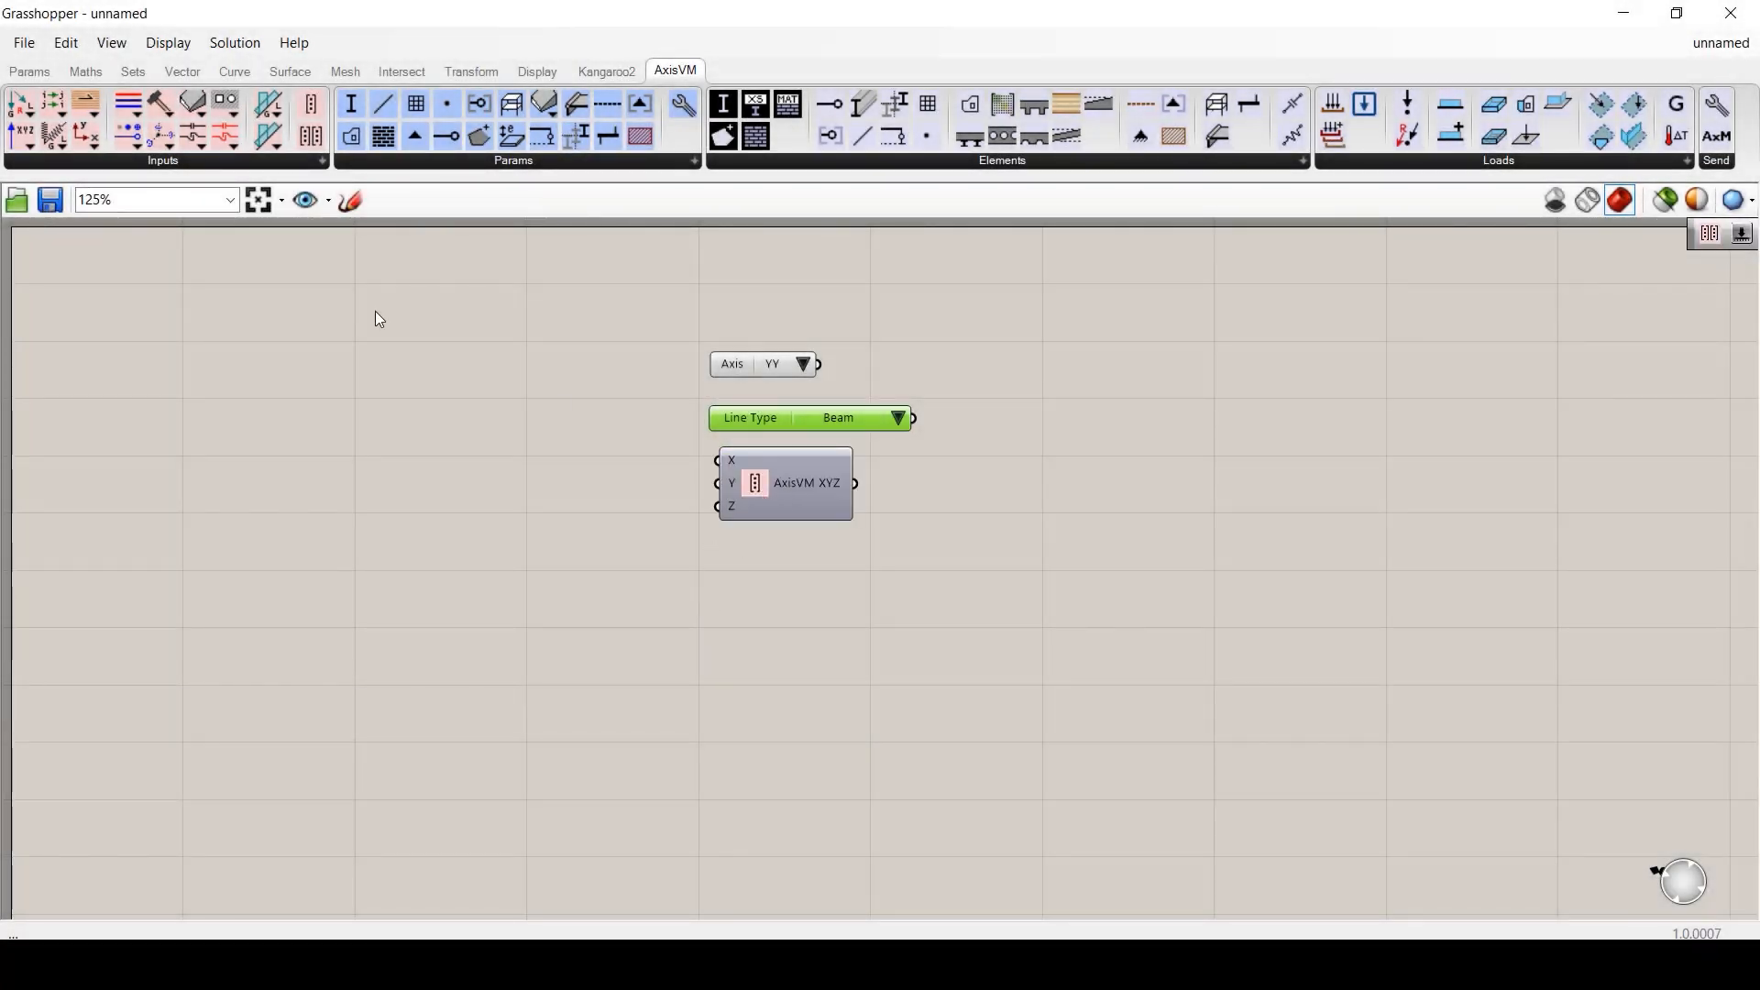
click(313, 139)
click(775, 601)
click(774, 602)
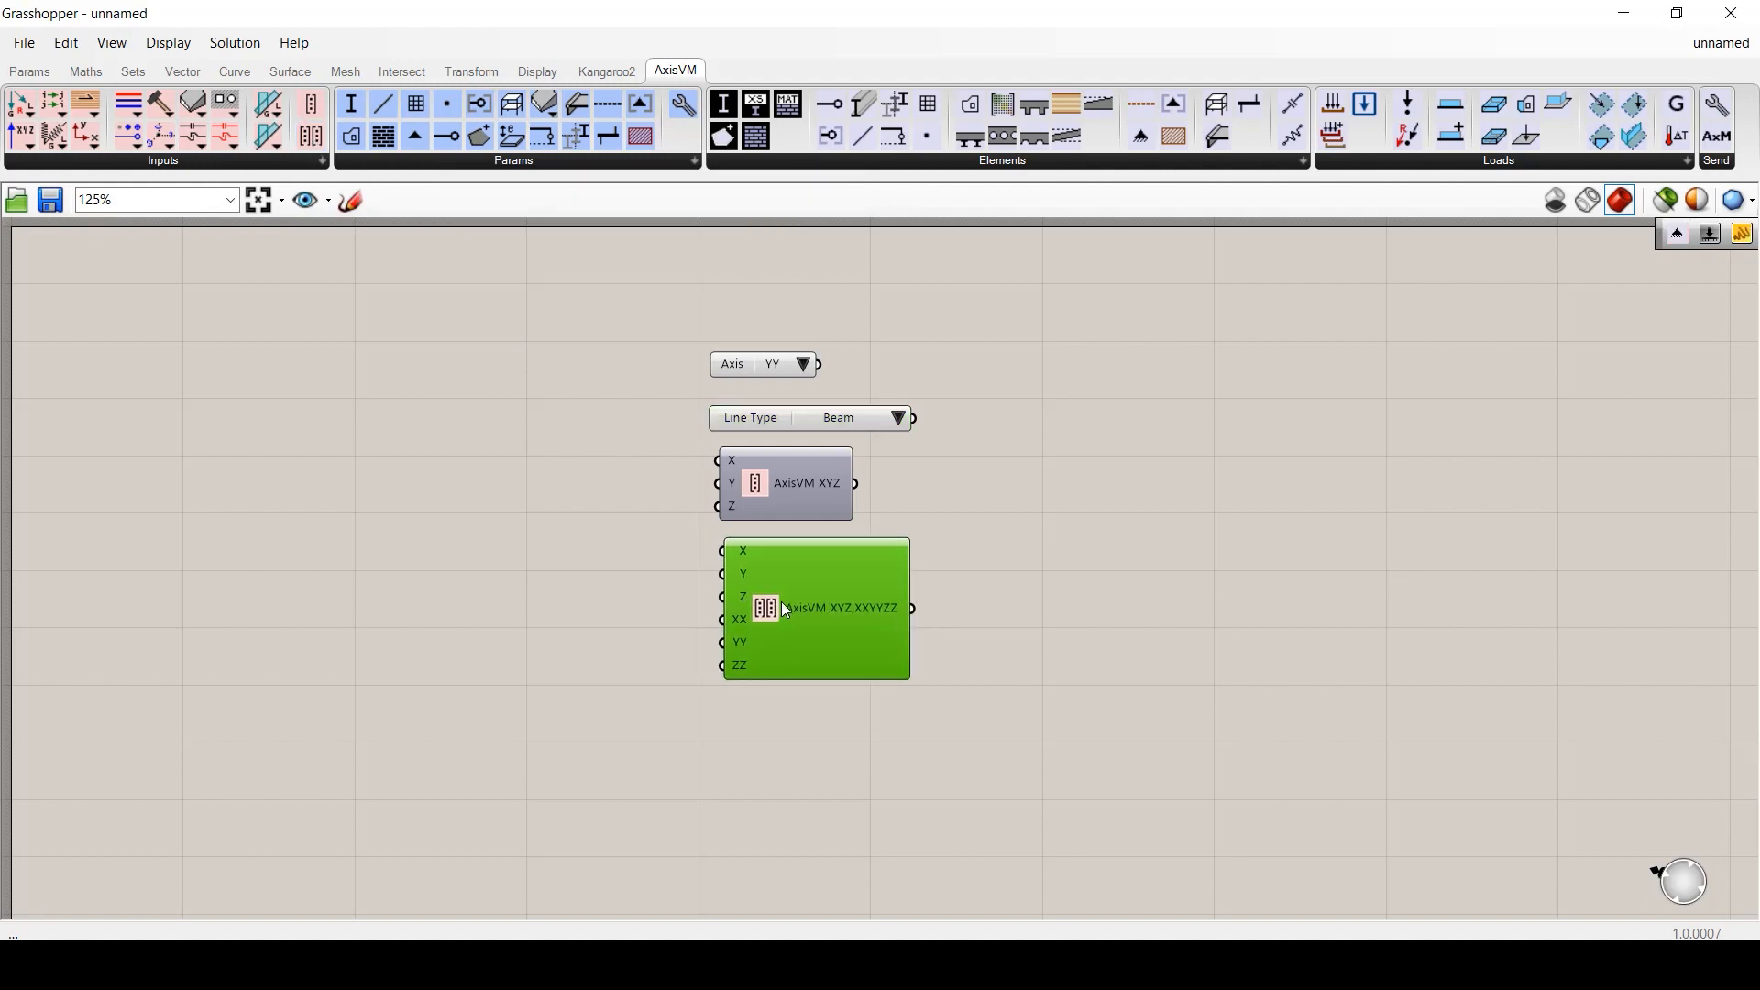
click(805, 717)
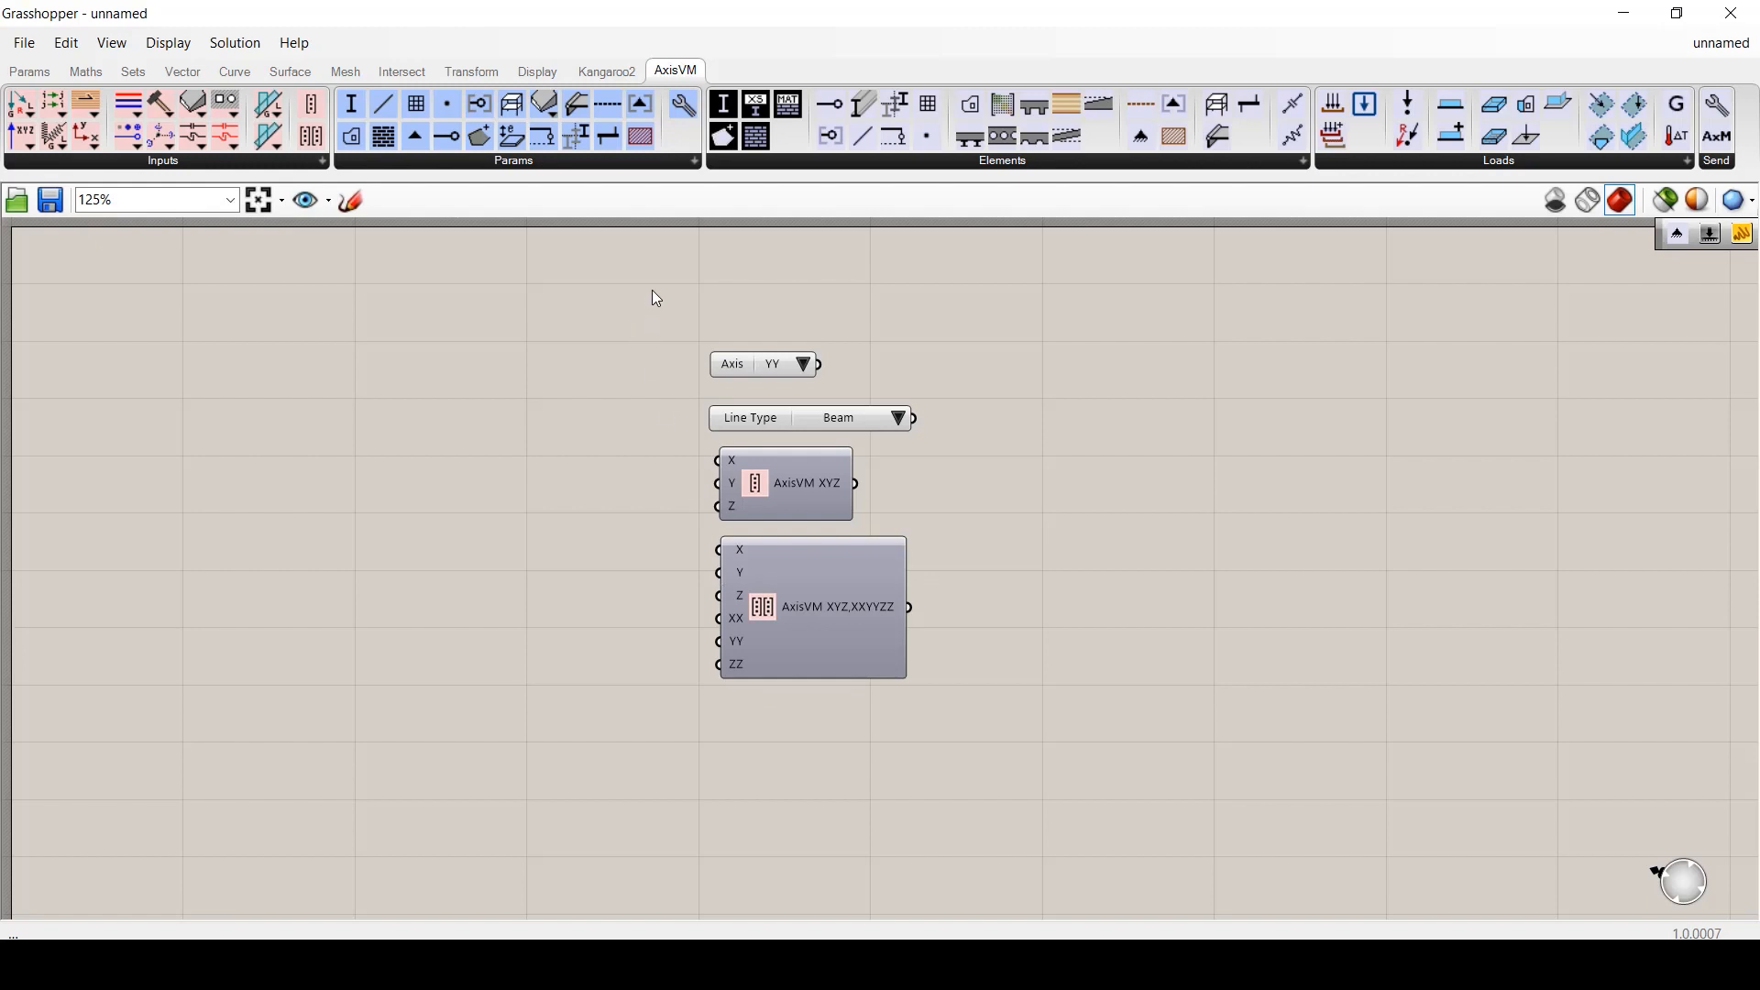
- Delete the four components and add a Global System and a Z Axis component
drag(652, 289, 1045, 739)
key(Delete)
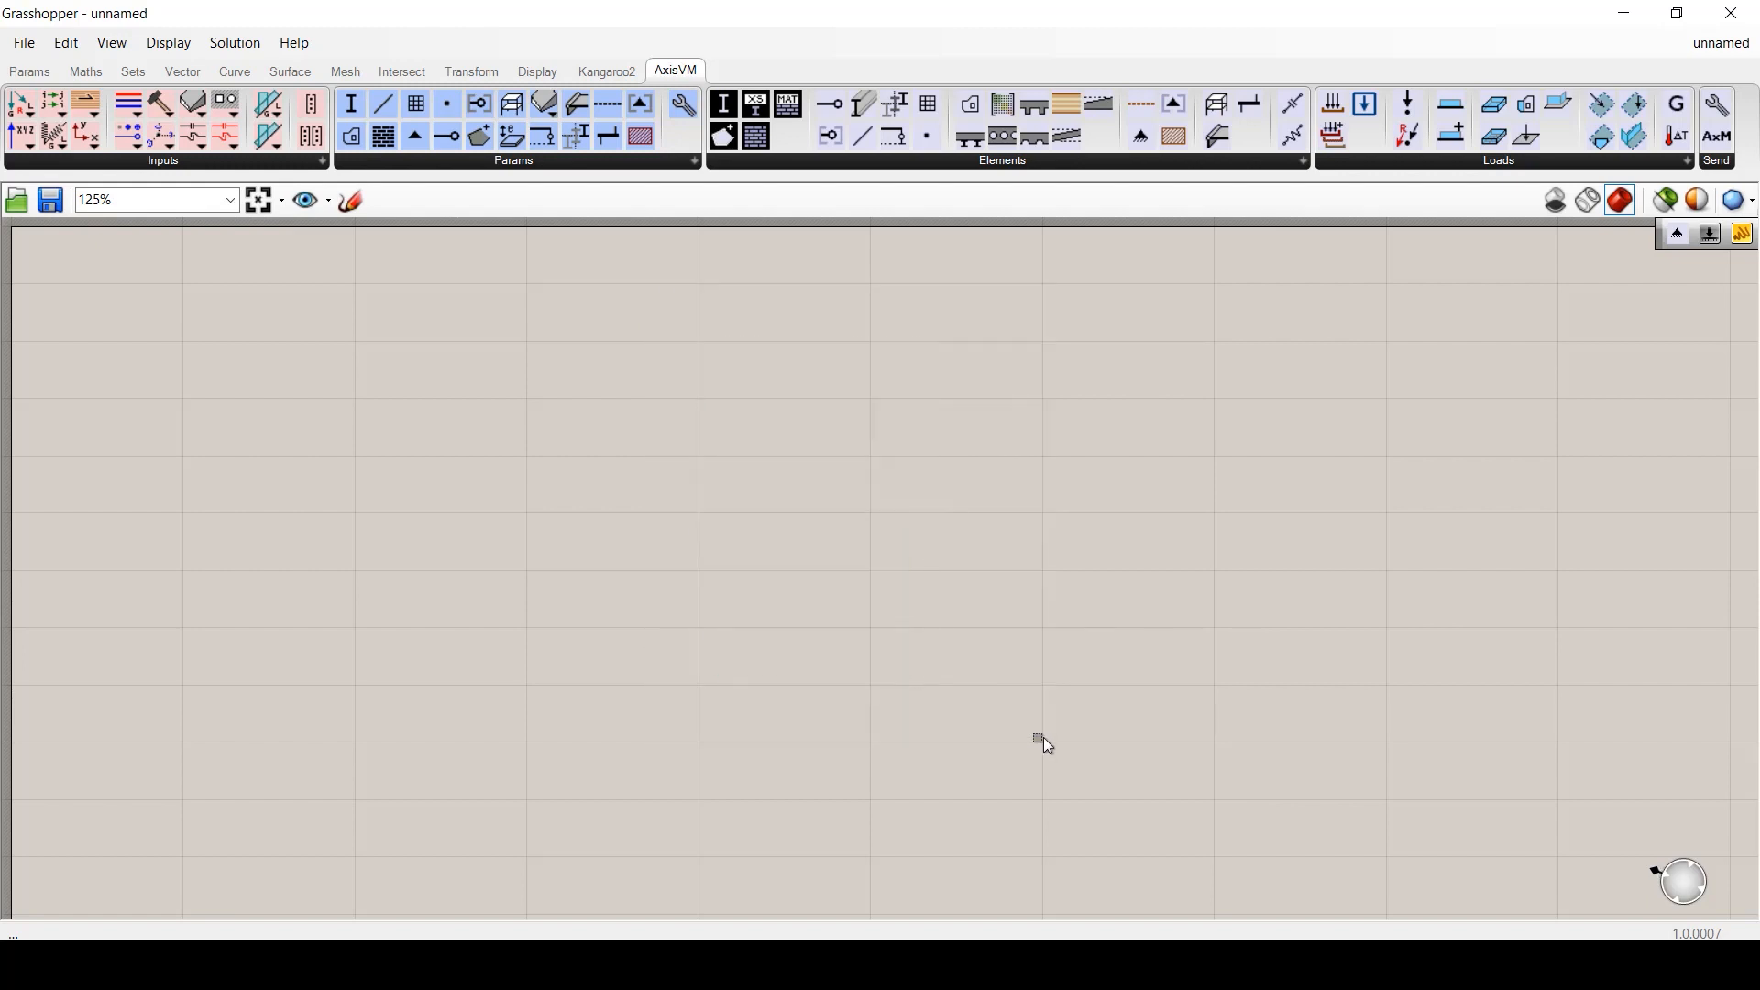
click(265, 162)
click(342, 231)
click(763, 381)
click(843, 384)
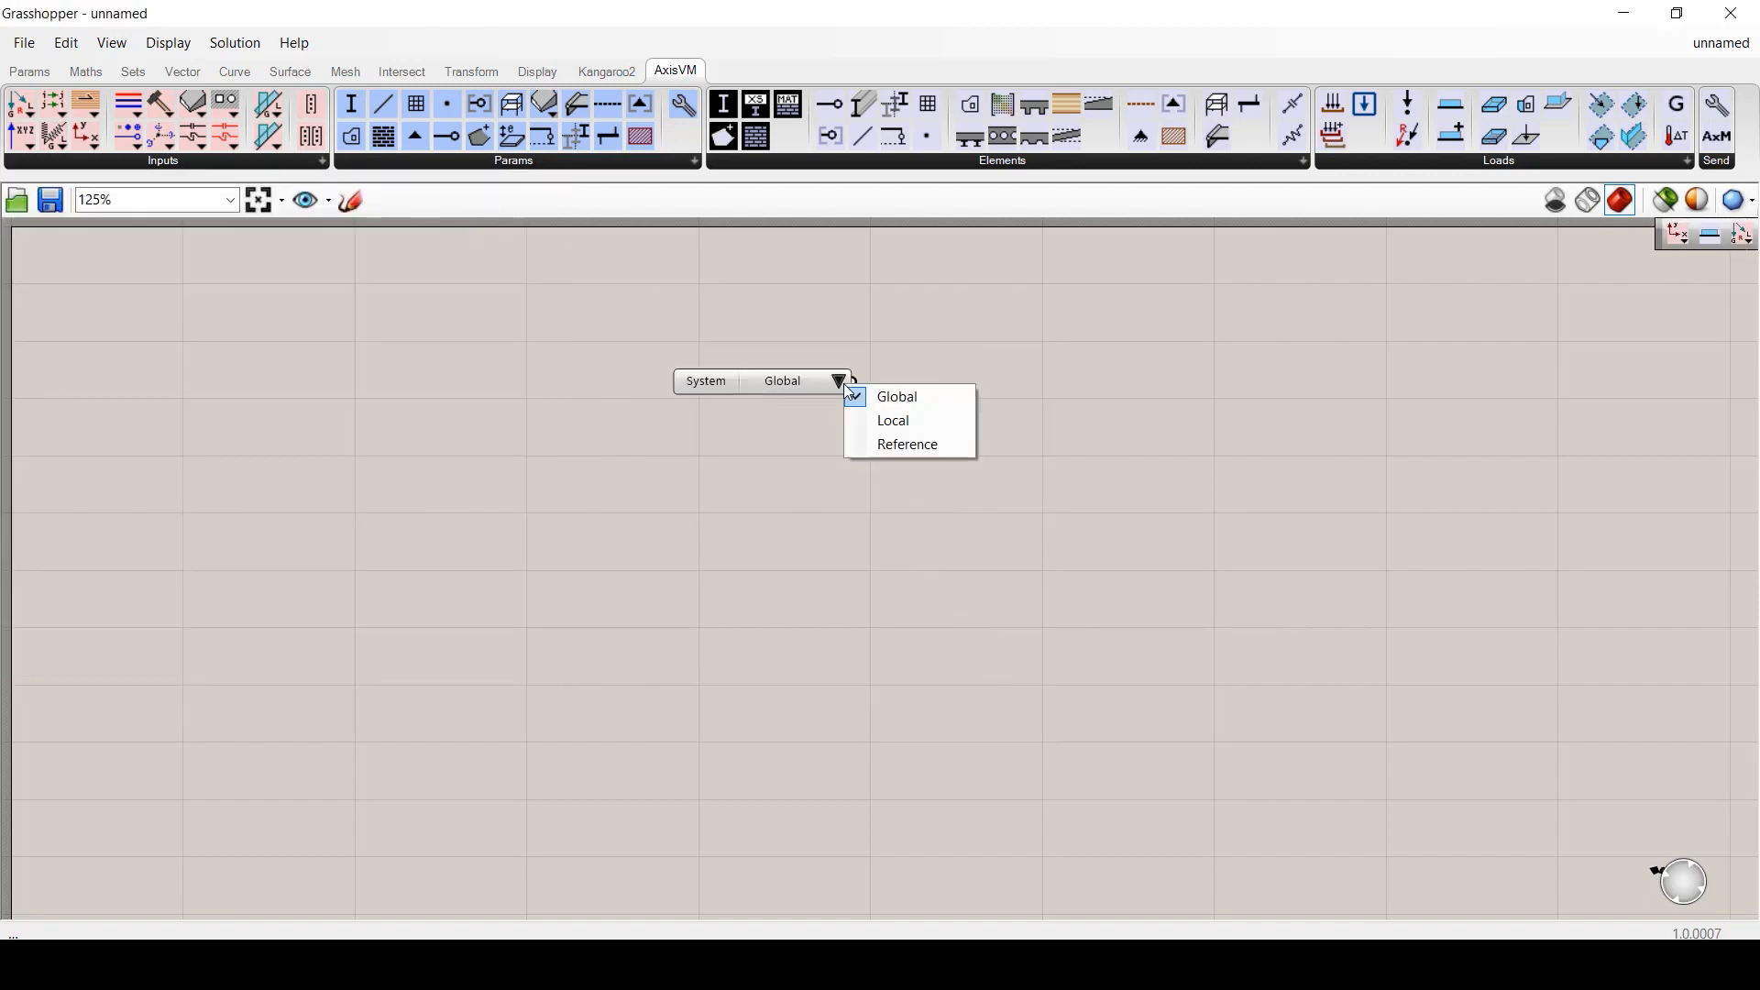
click(321, 161)
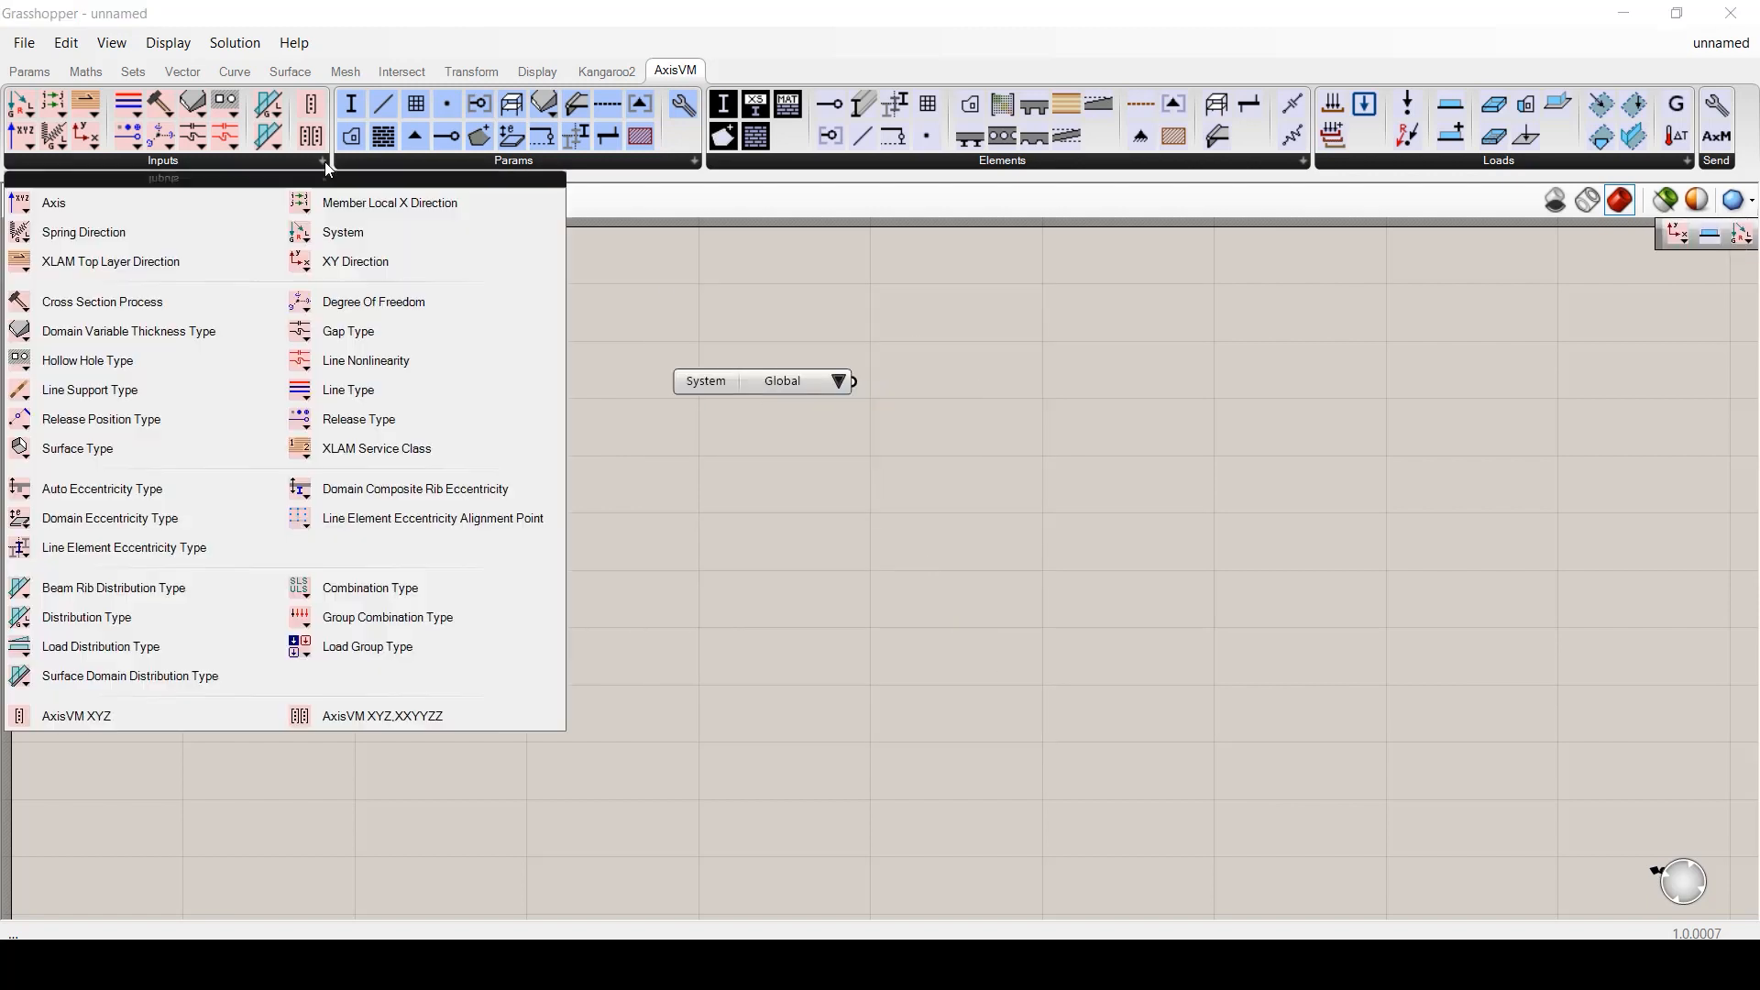
click(55, 200)
click(773, 452)
click(837, 463)
click(880, 531)
- Wire System and Axis into a Distributed Line Load's Coord. system and Direction inputs
click(1451, 104)
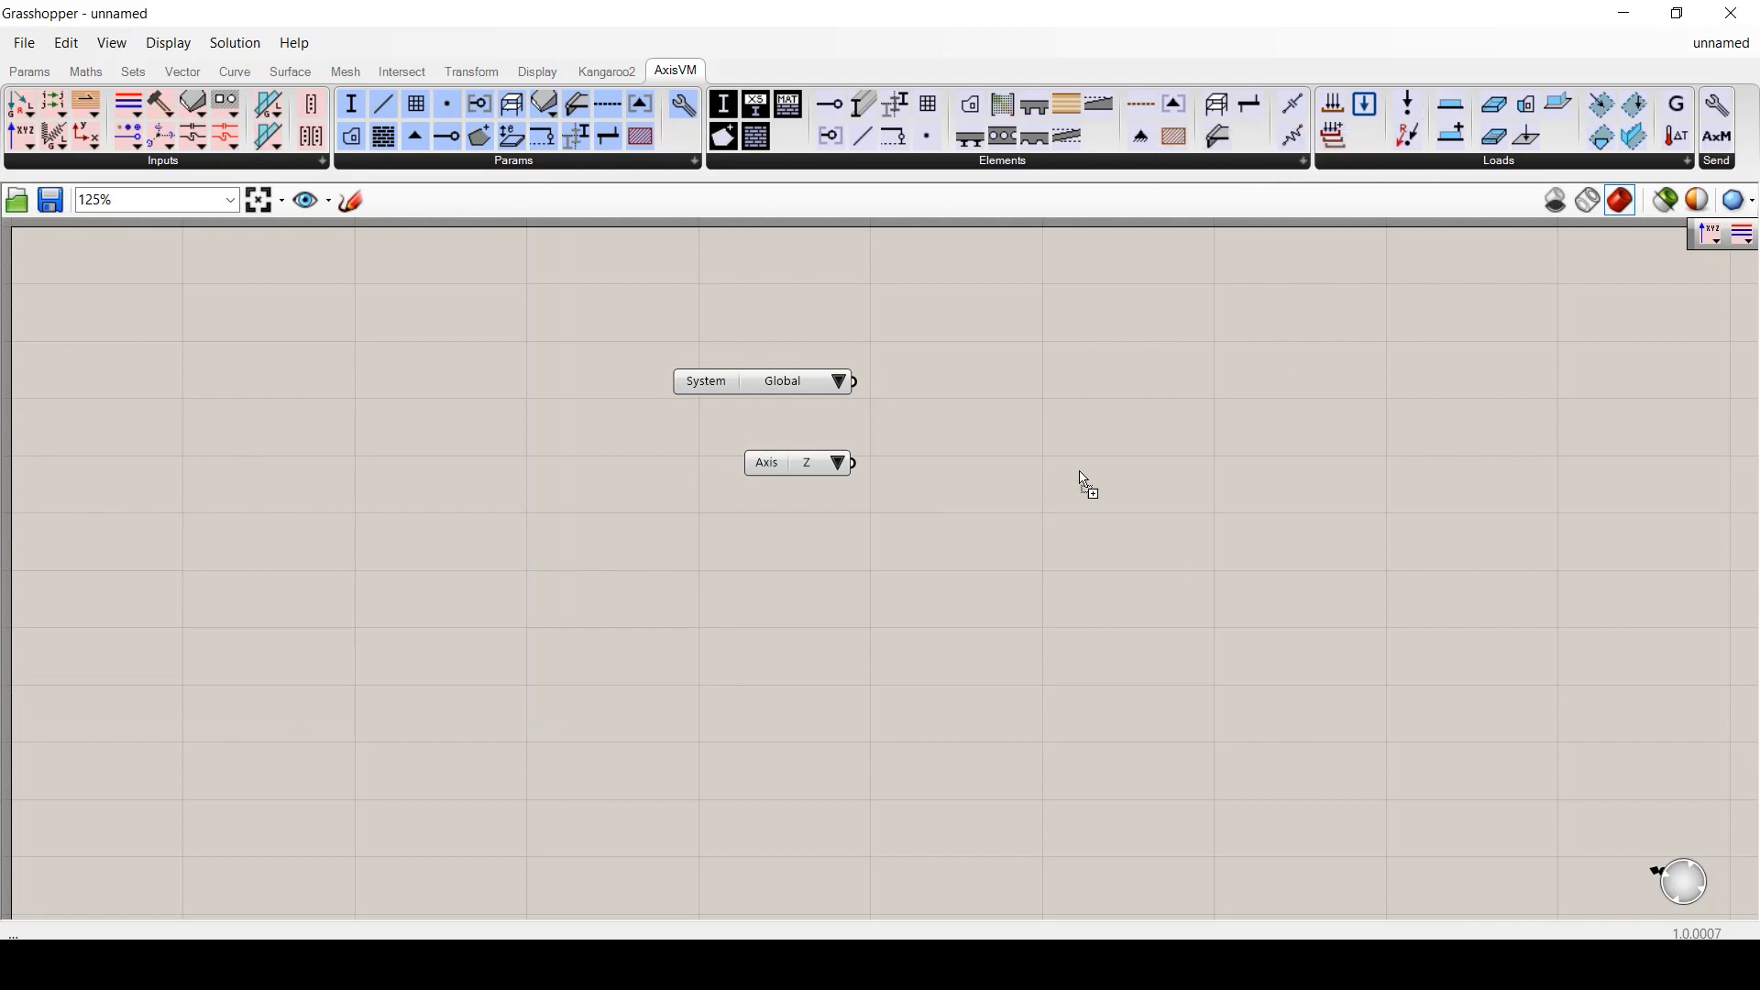
click(1091, 435)
drag(855, 382, 933, 388)
drag(854, 463, 933, 412)
click(907, 500)
mouse_move(982, 389)
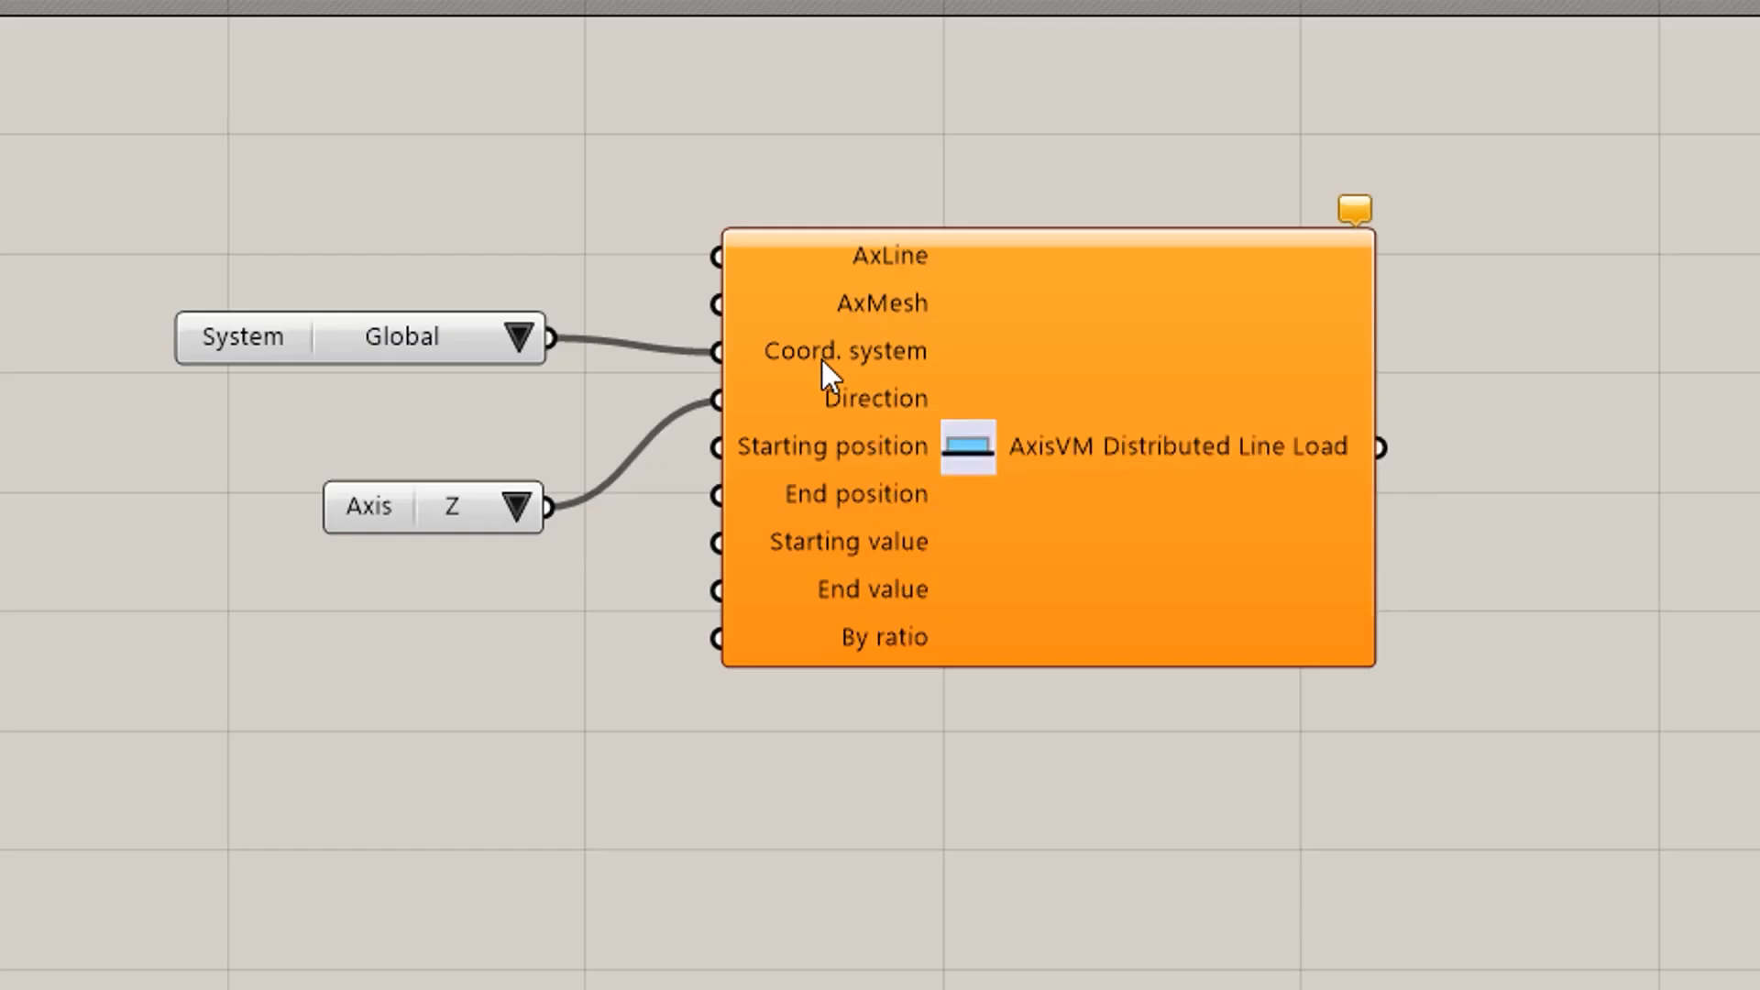
mouse_move(850, 407)
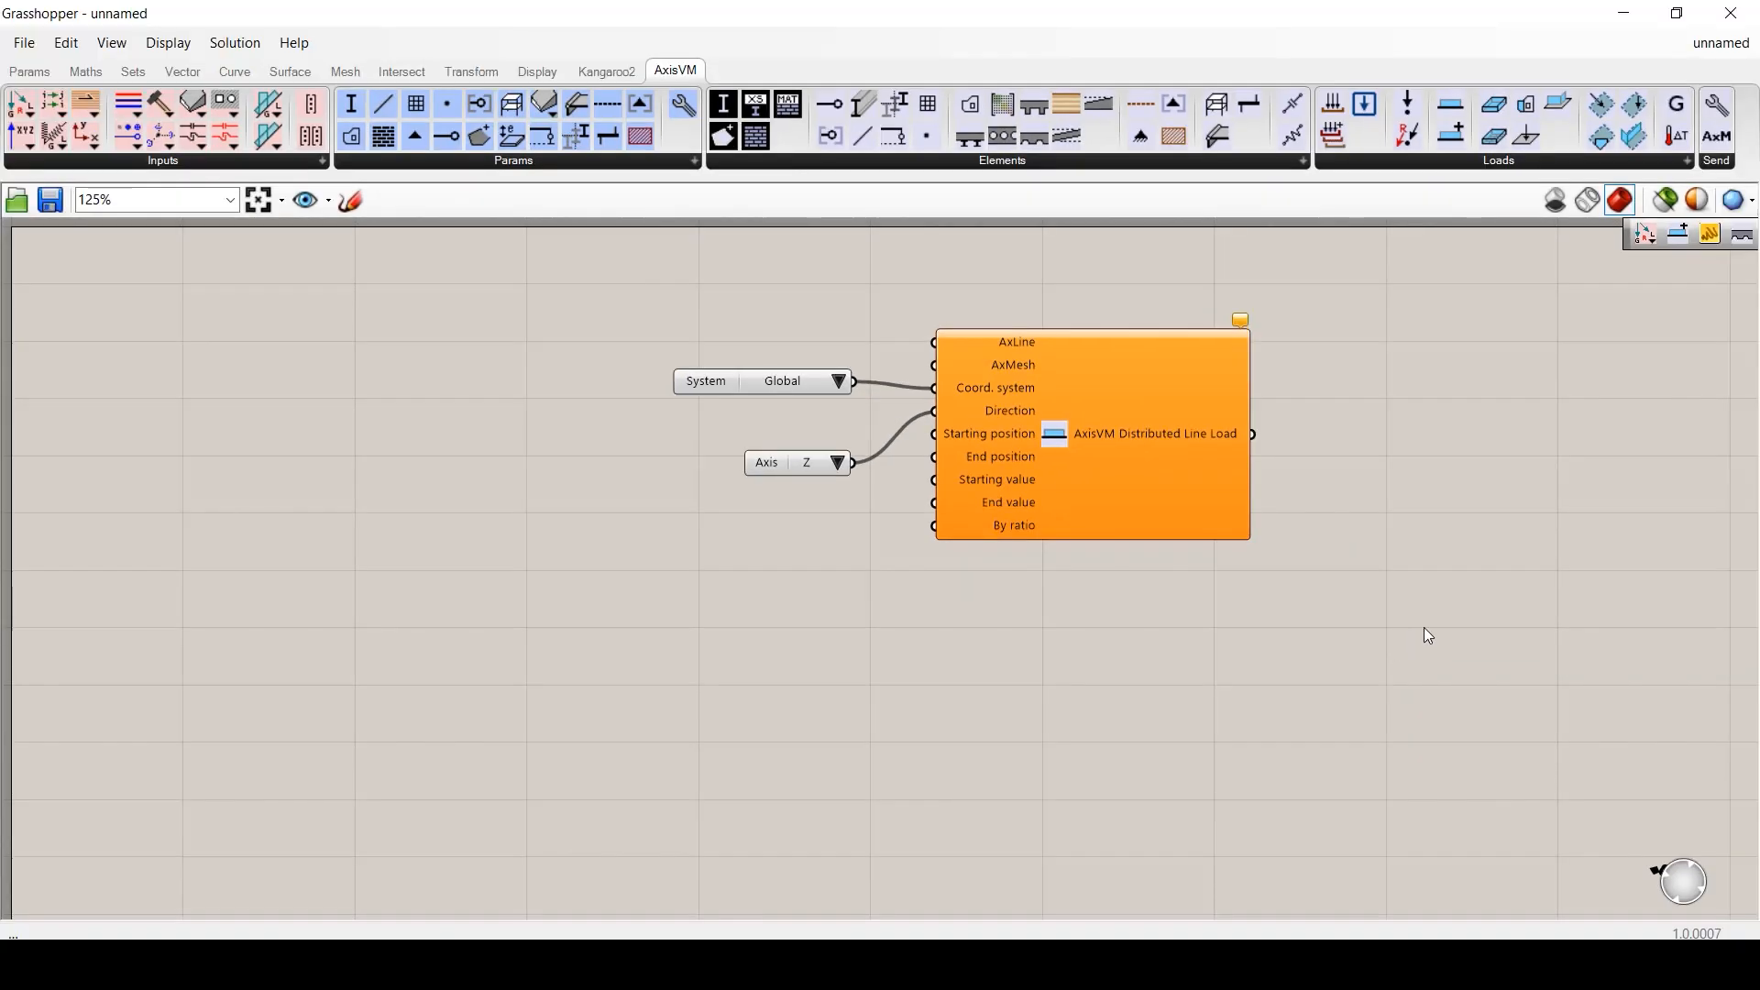
- Give a second Distributed Line Load auto-created coordinate system and direction lists, then select everything
right_drag(1426, 635, 845, 602)
drag(1451, 105, 1244, 431)
right_click(1228, 404)
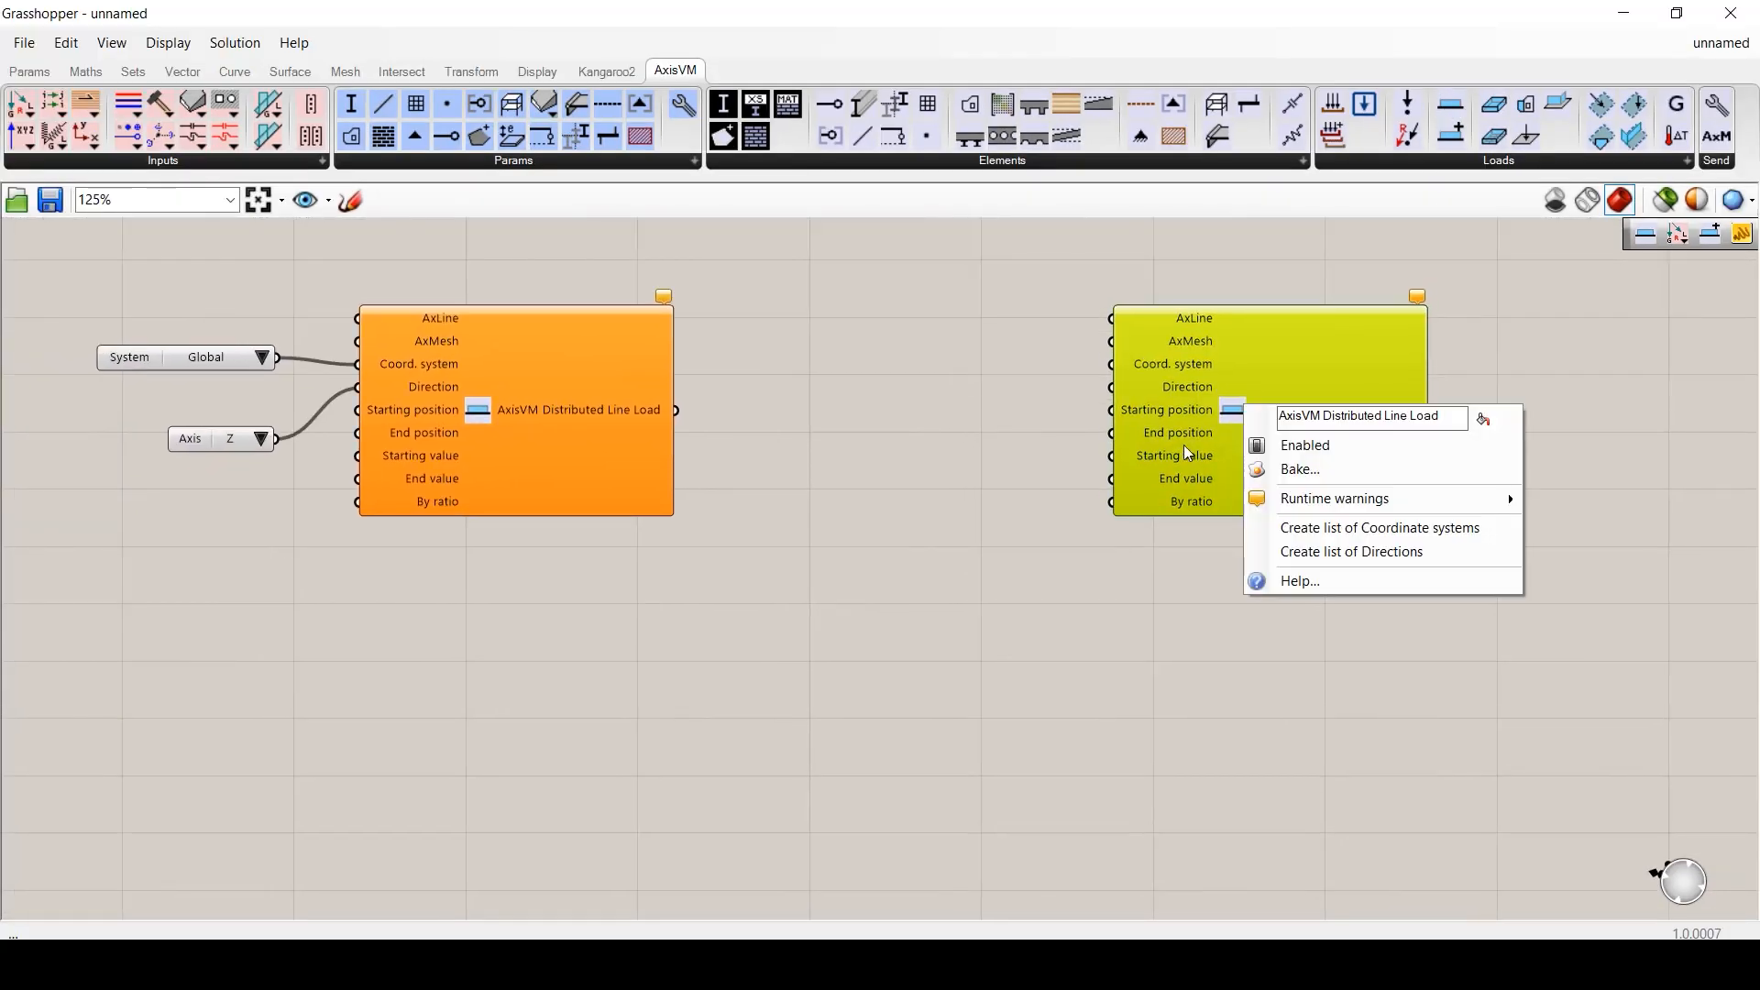
click(1330, 526)
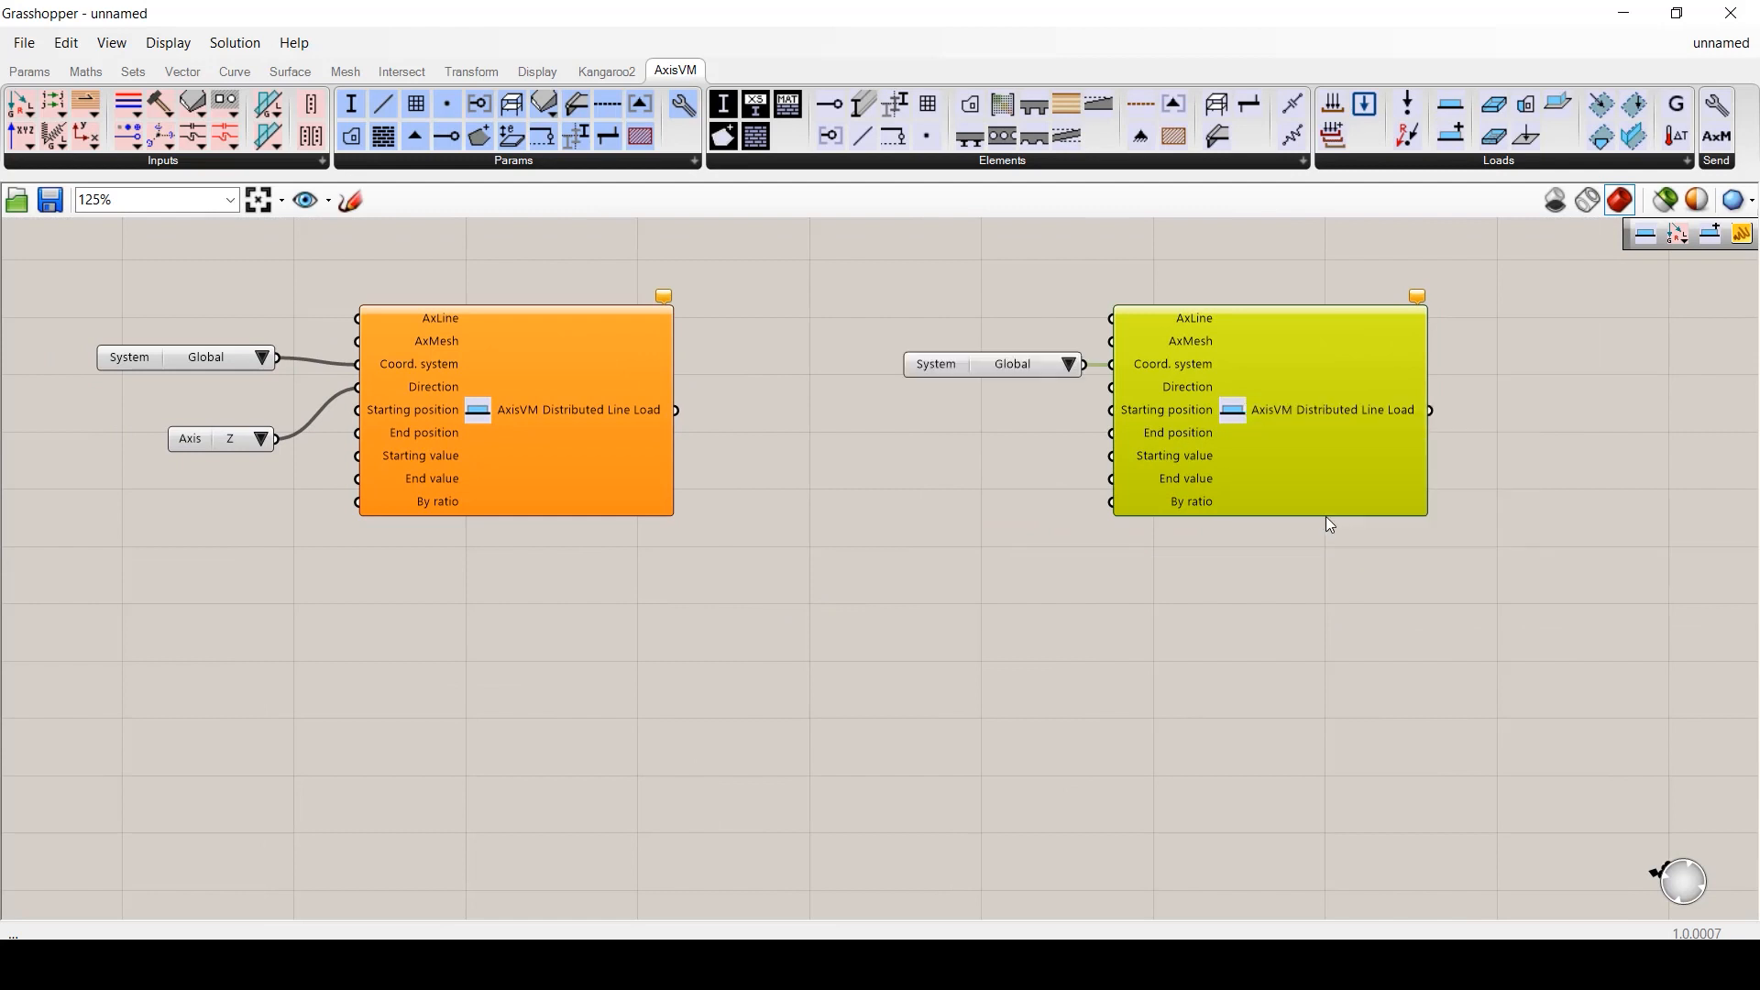
right_click(1239, 414)
click(1347, 562)
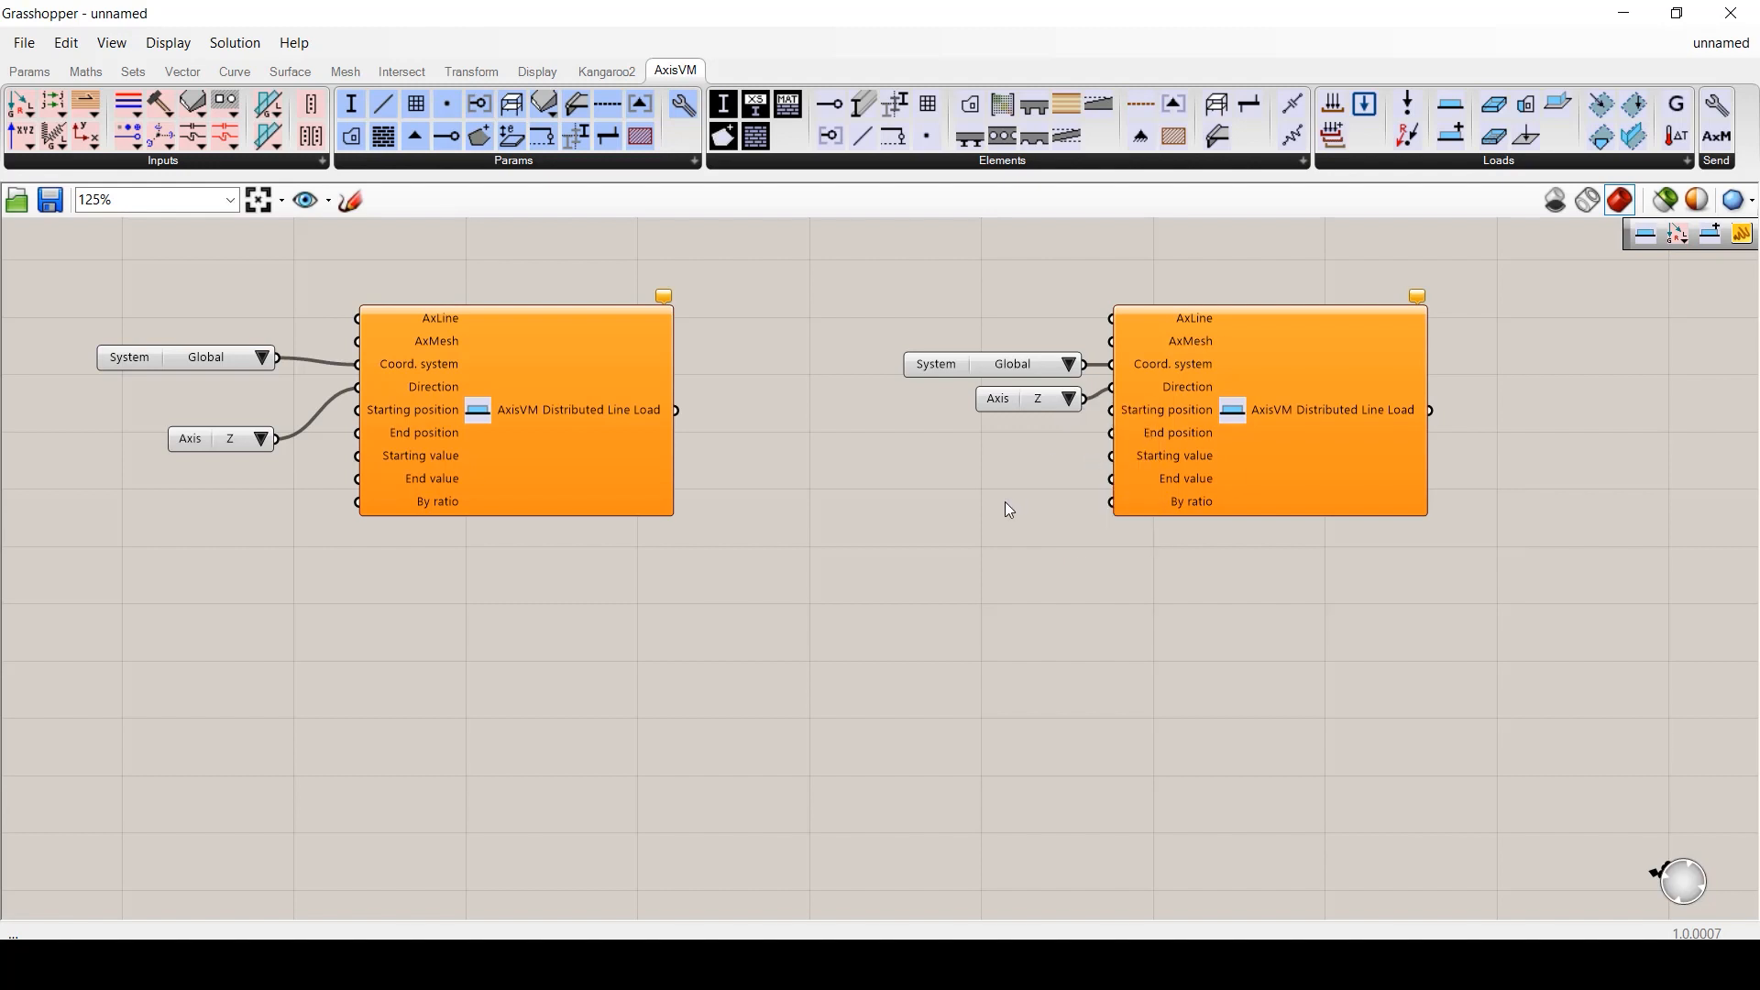
drag(63, 242, 1647, 701)
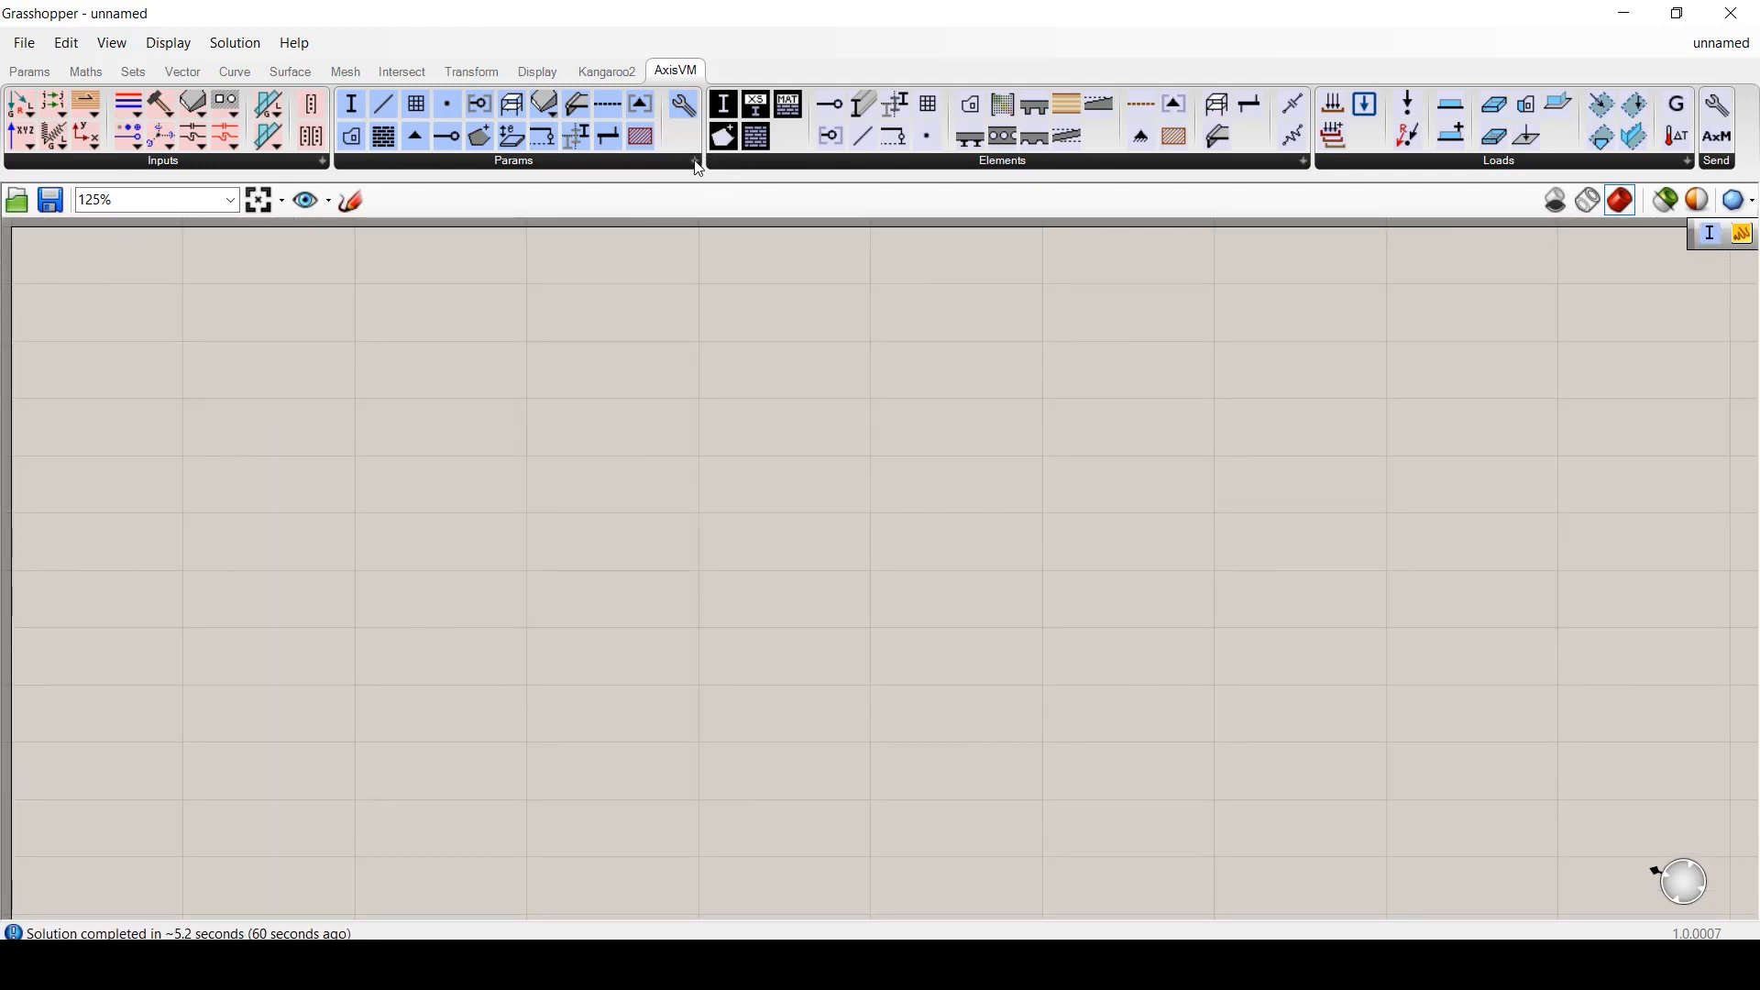
- Place two AxisVM Cross Section components and set one to the 12X1.8 Hungarian pipe
click(694, 162)
click(380, 231)
click(895, 487)
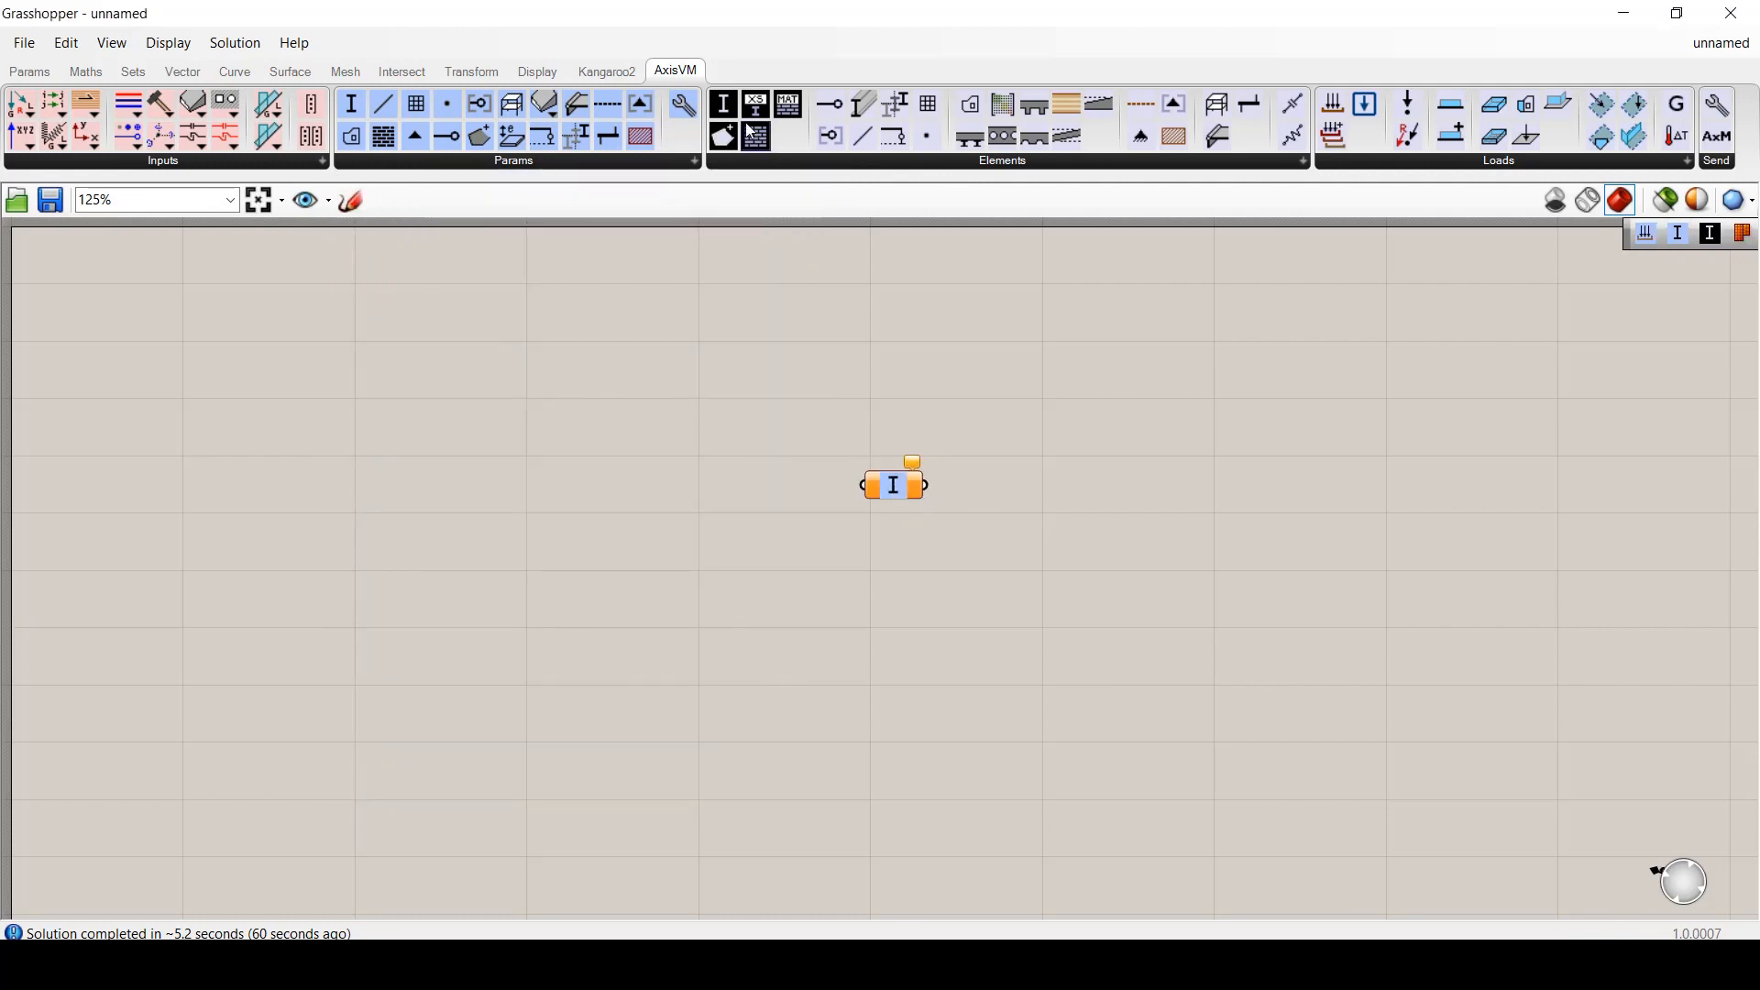
click(724, 104)
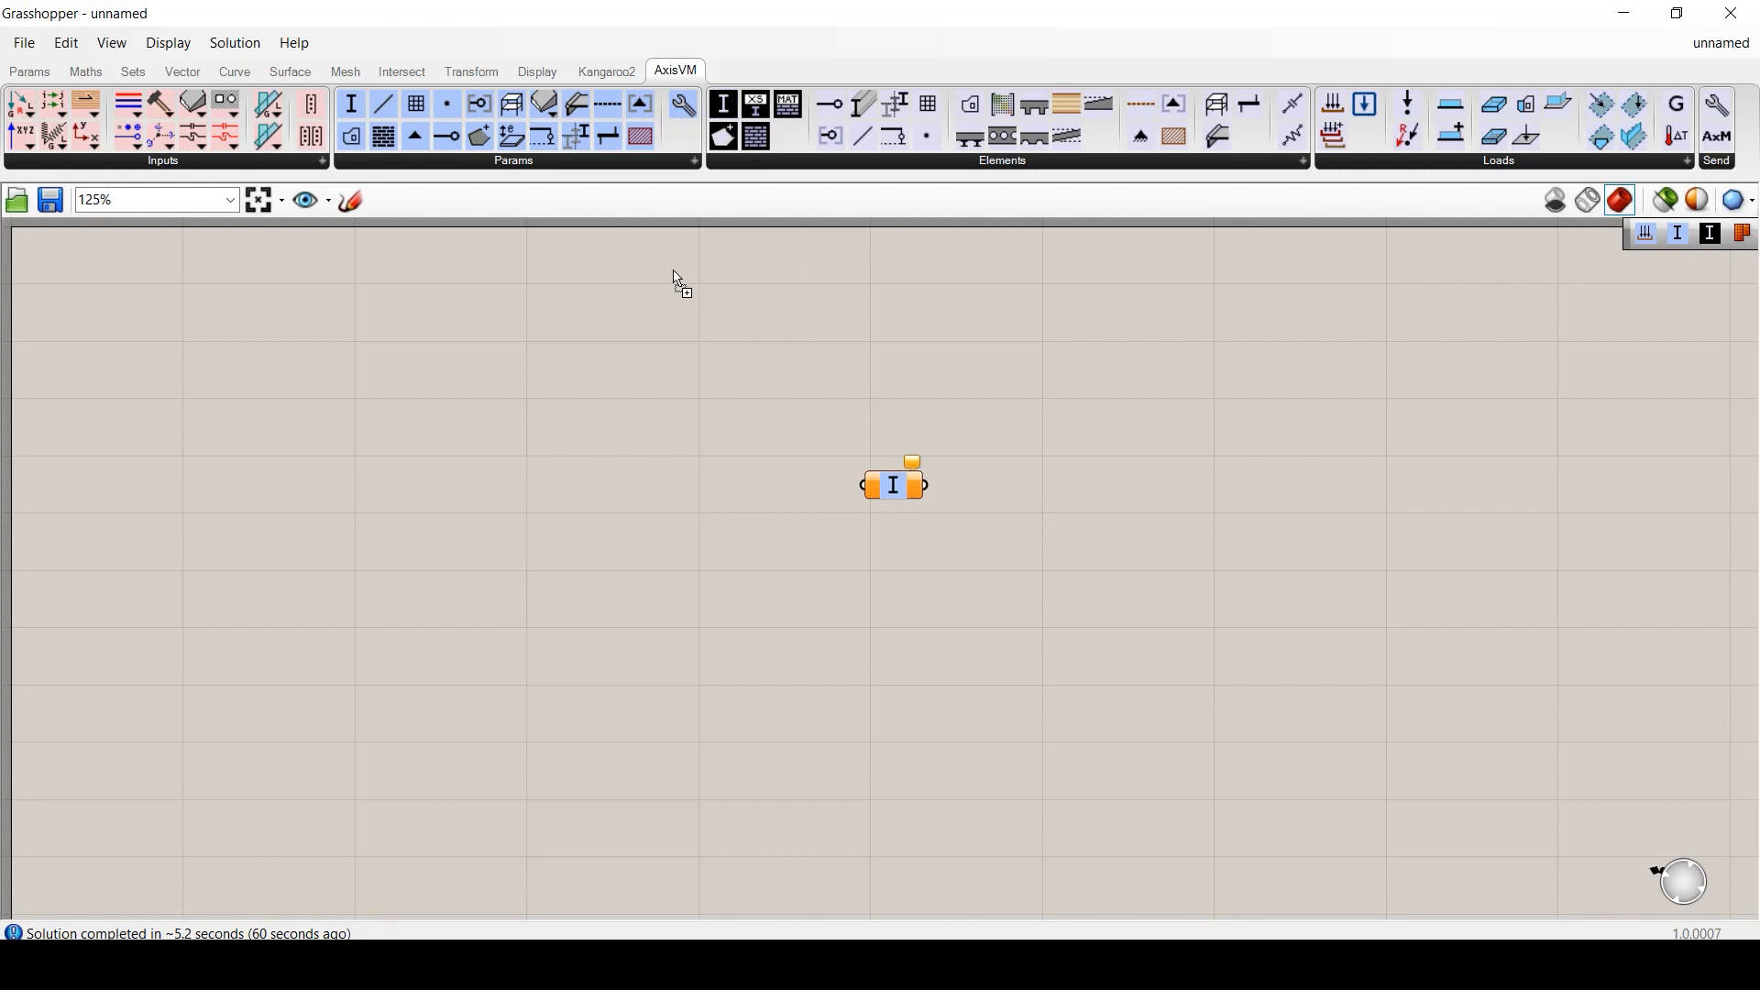
click(667, 401)
double_click(604, 404)
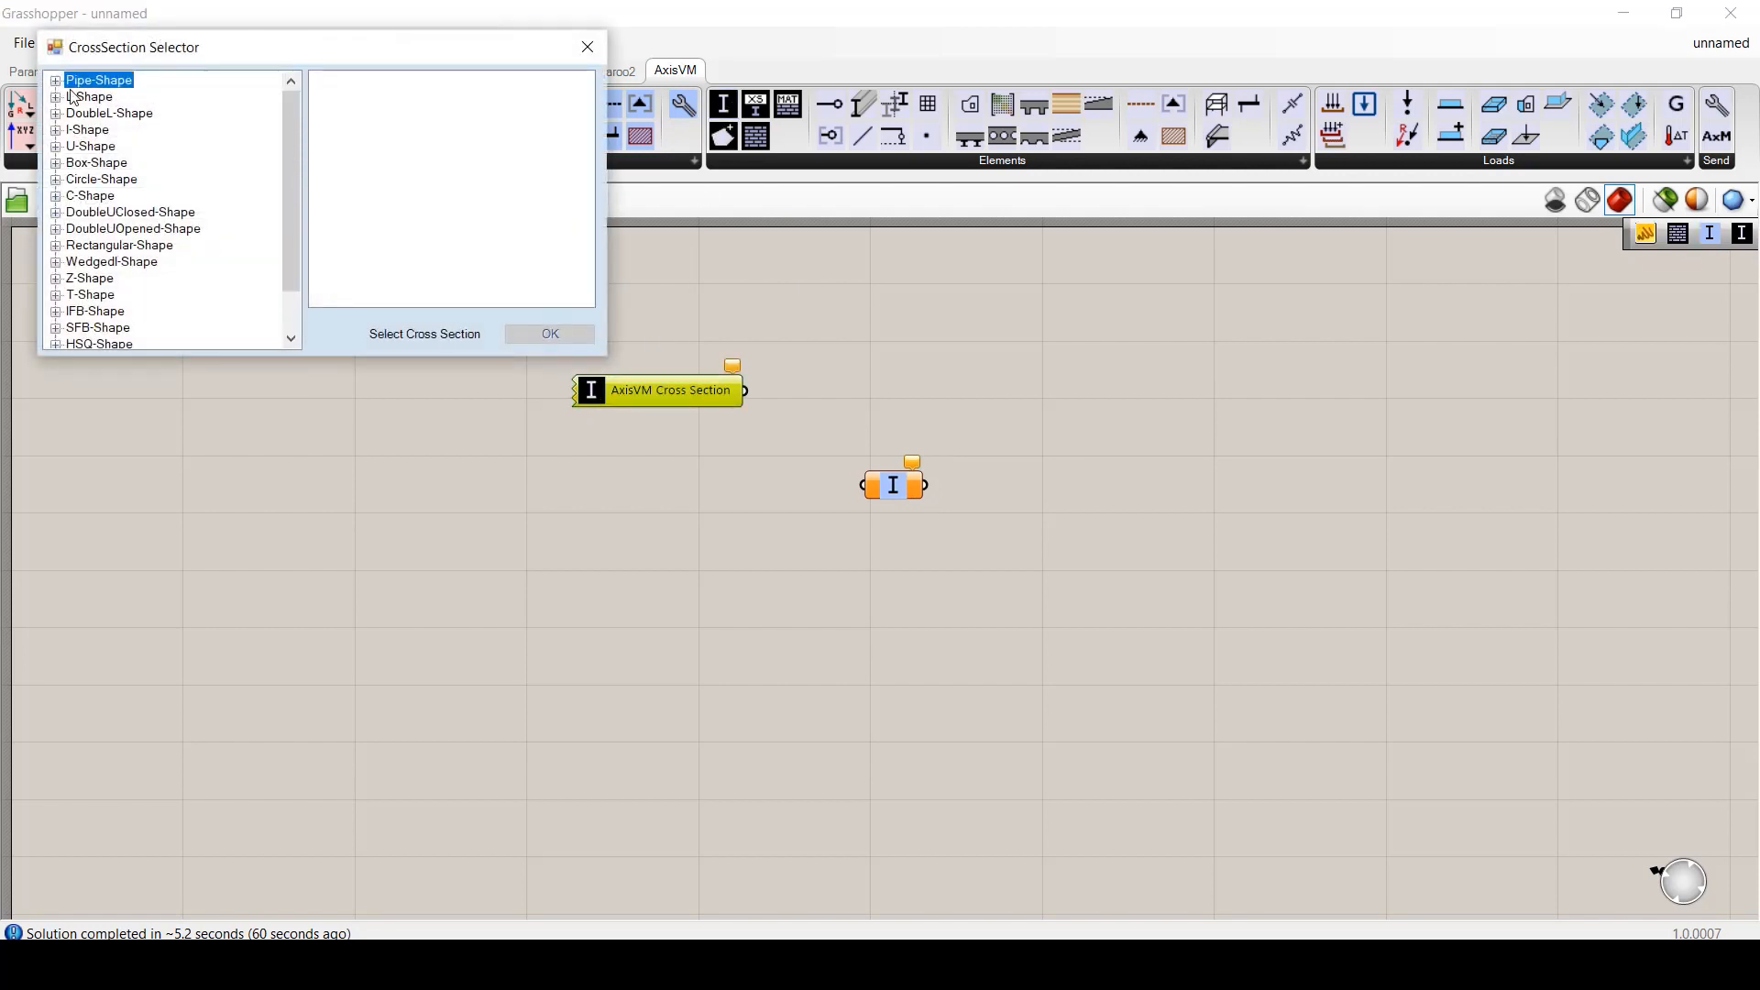
click(56, 82)
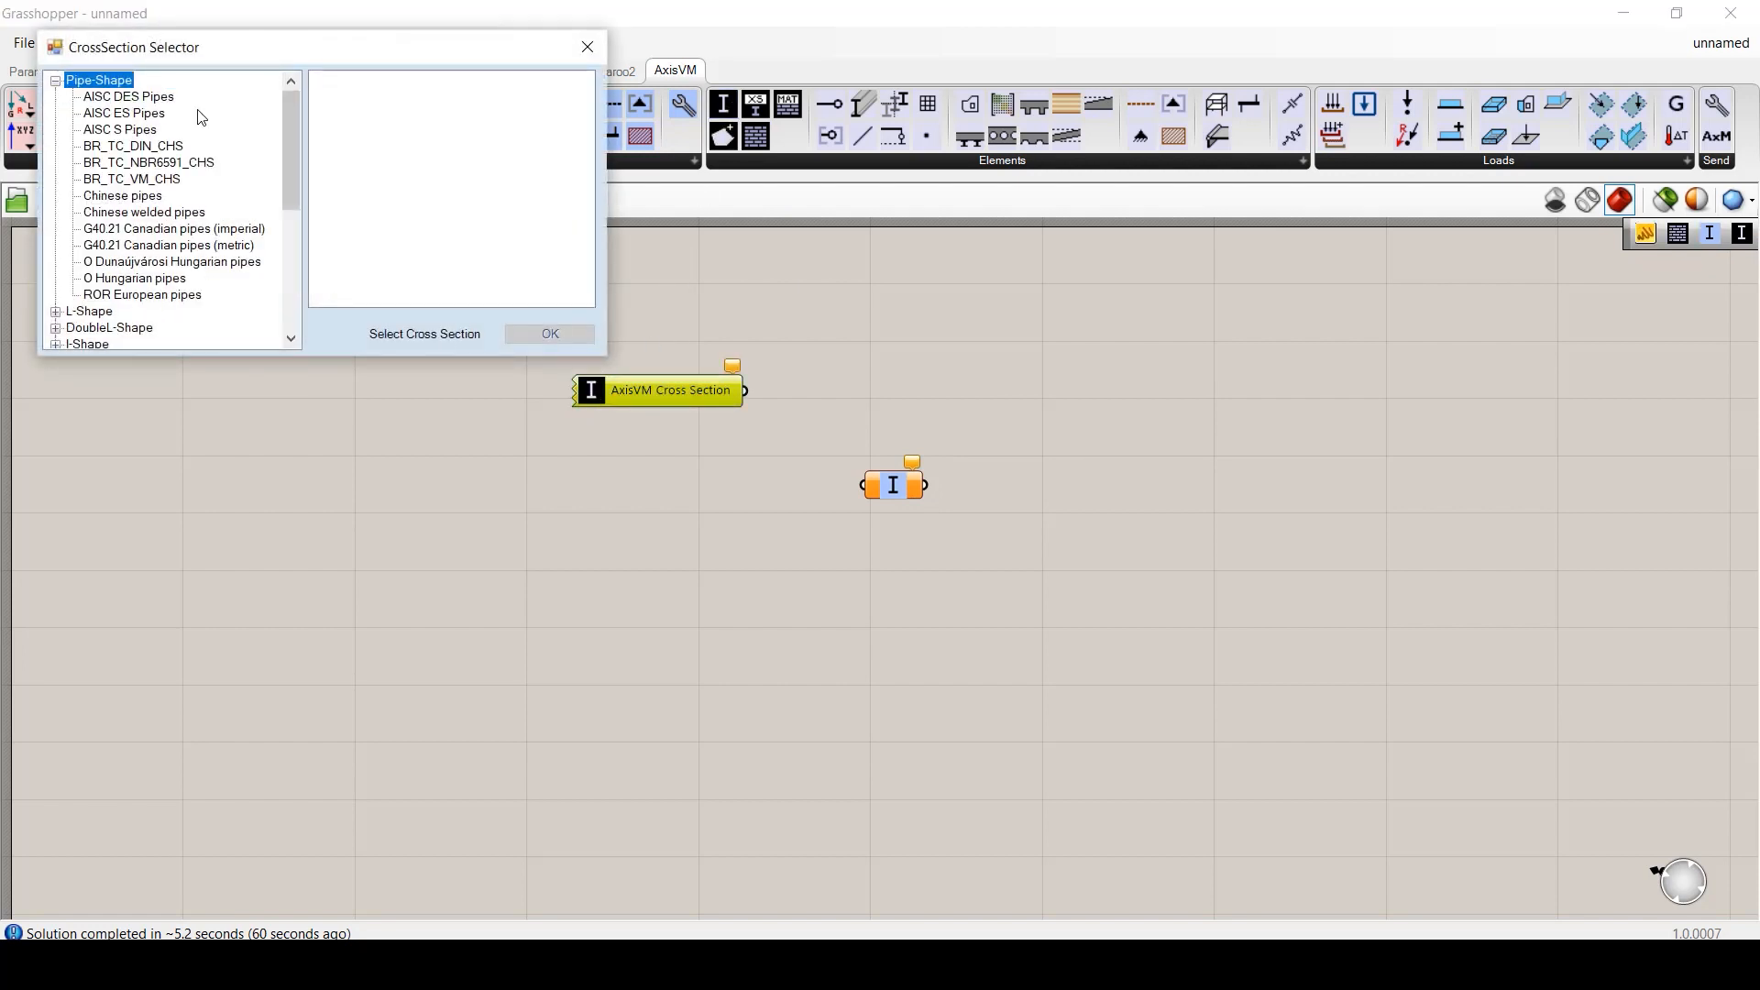
click(133, 261)
click(341, 123)
click(548, 333)
- Set the copy to Z55-150Z120 and wire both sections into one collecting parameter
double_click(647, 502)
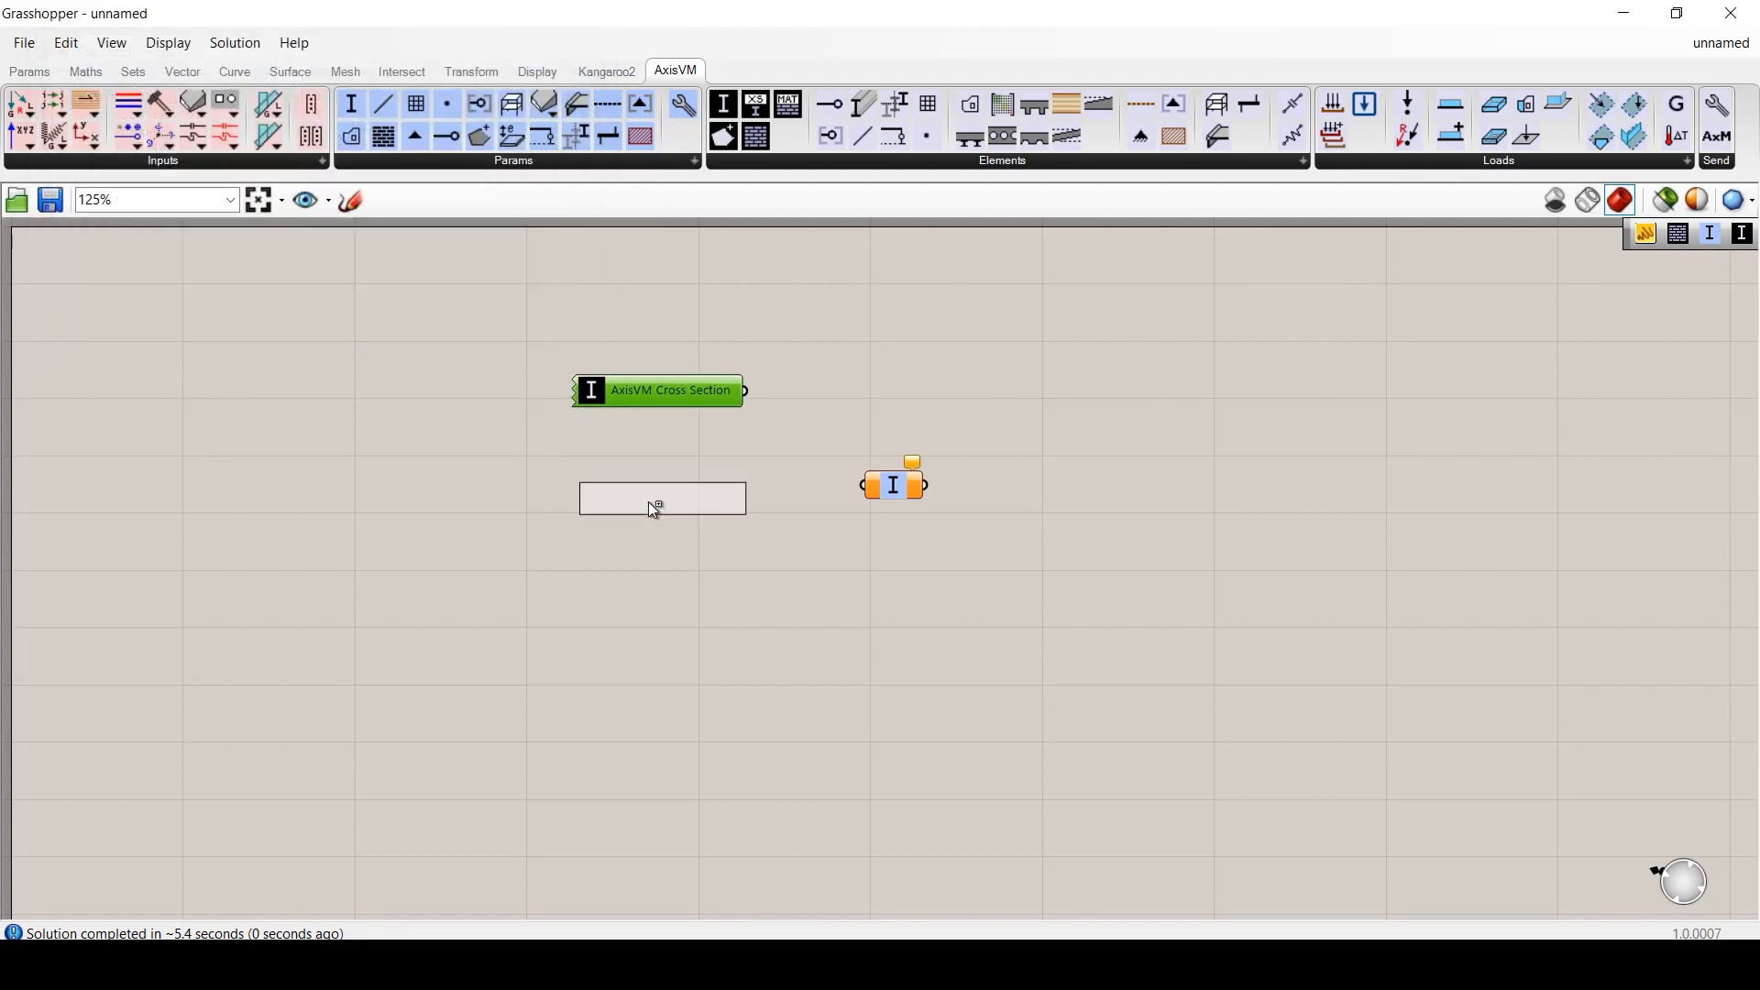
alt+drag(641, 495, 639, 486)
double_click(608, 487)
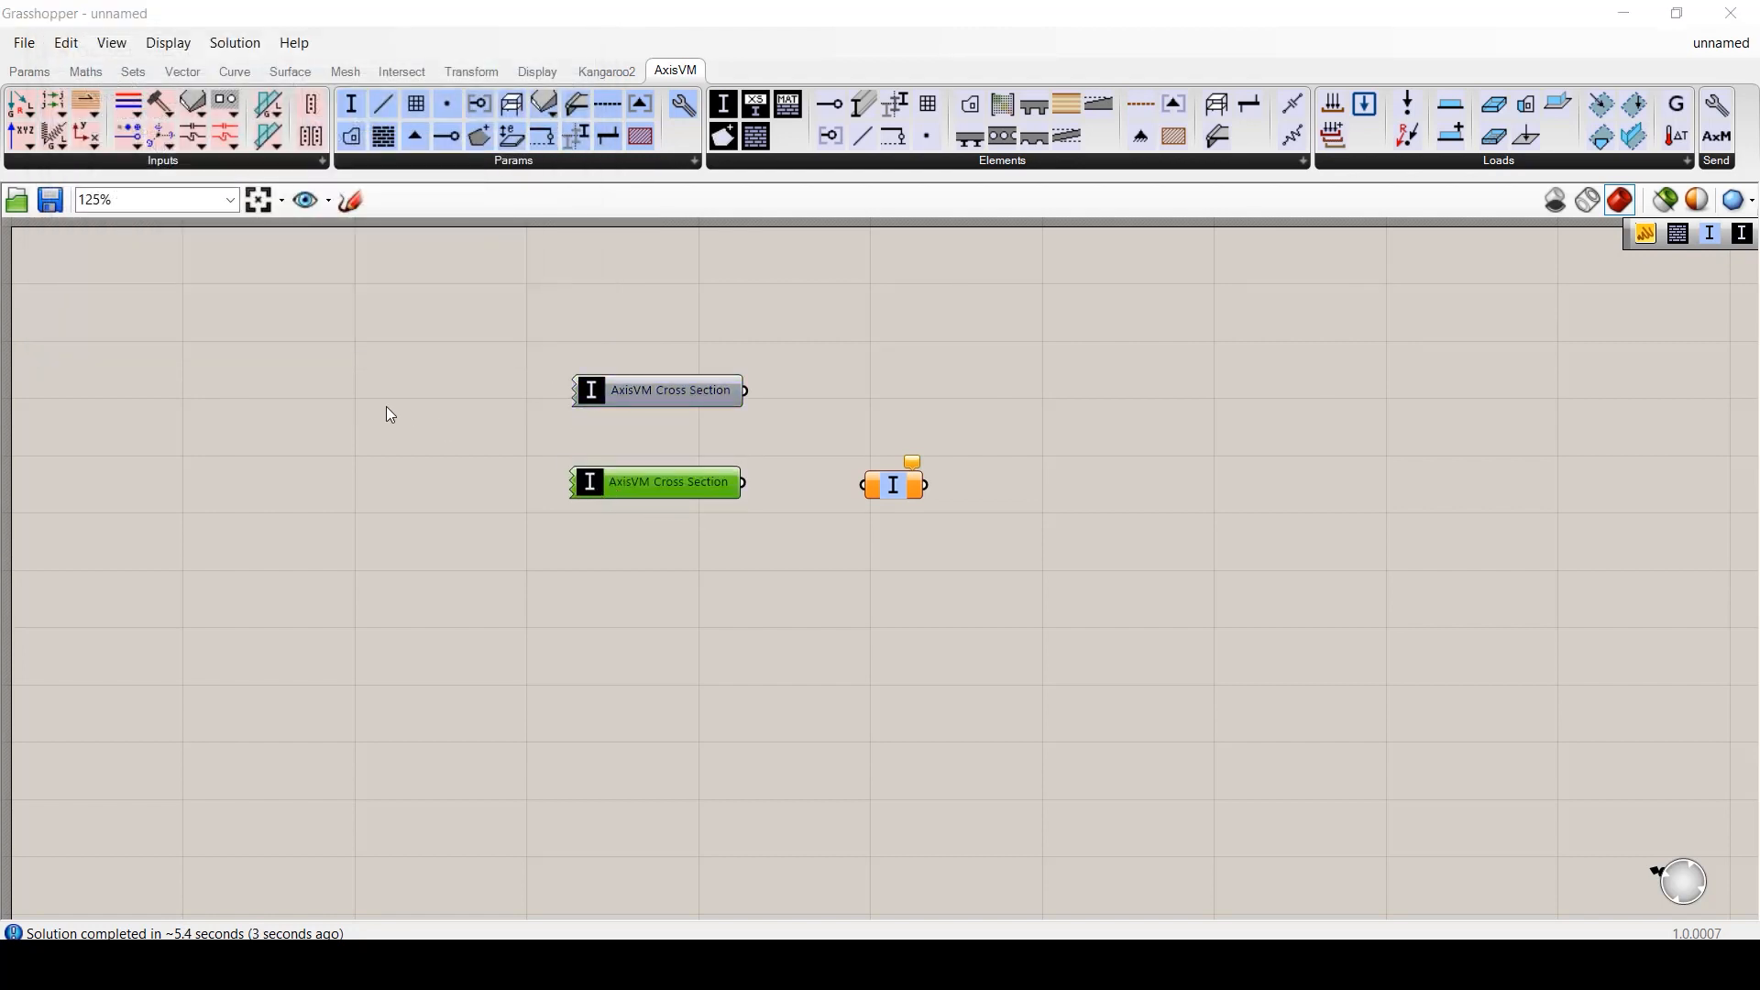
scroll(106, 260, down, 5)
click(86, 257)
click(143, 274)
click(396, 212)
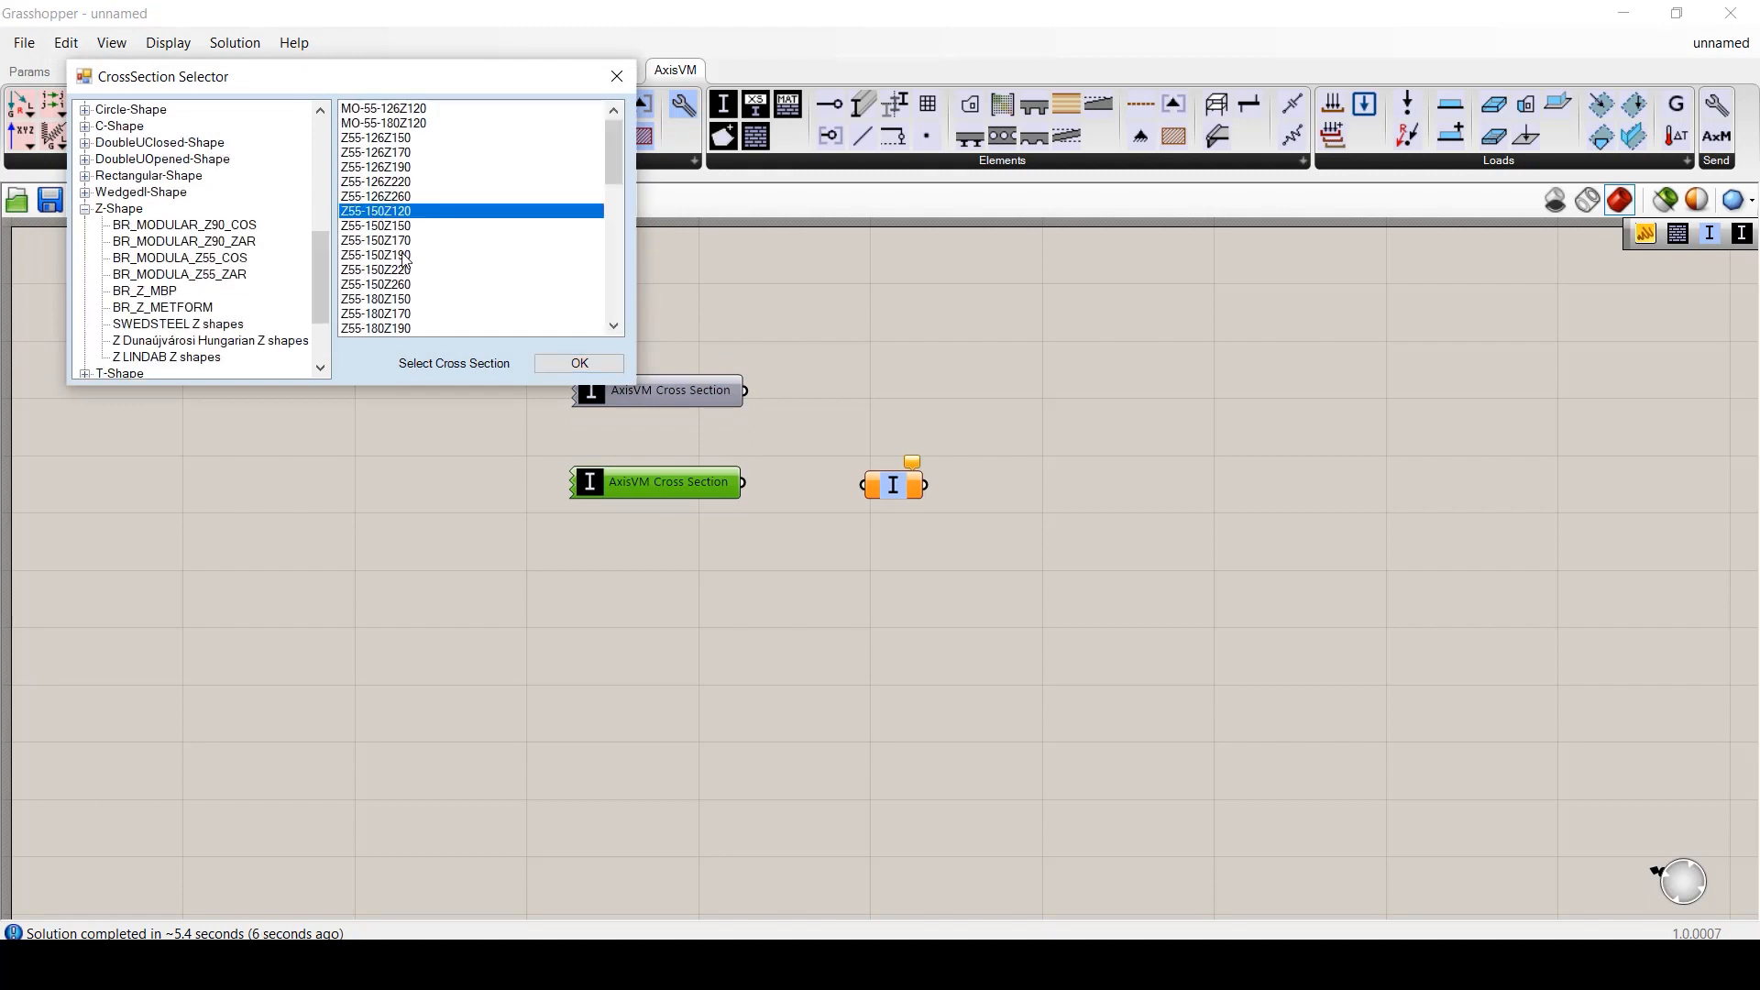
click(576, 363)
drag(744, 391, 863, 486)
shift+drag(745, 483, 863, 487)
- Add a widened panel showing the merged section list
double_click(1130, 498)
text(//)
key(Return)
drag(1102, 494, 1102, 477)
drag(1212, 480, 1550, 483)
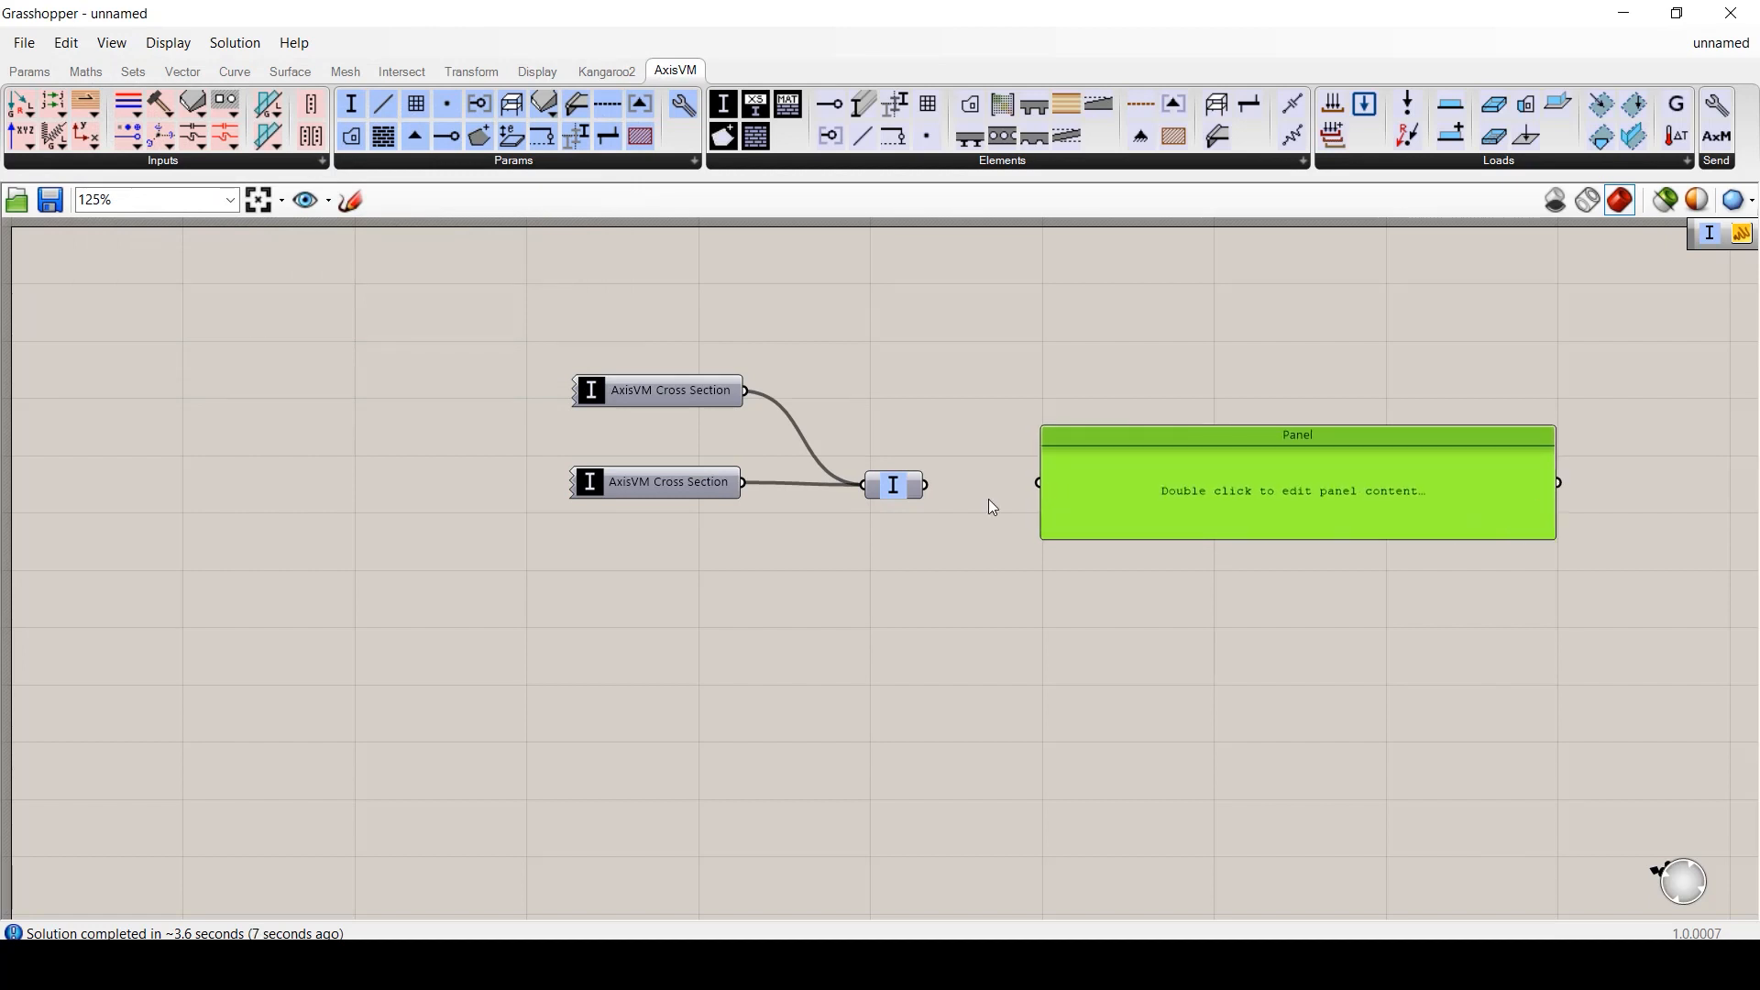
drag(928, 486, 1040, 486)
- Add a second panel fed by both sections, then delete everything on the canvas
double_click(1079, 370)
text(//)
key(Return)
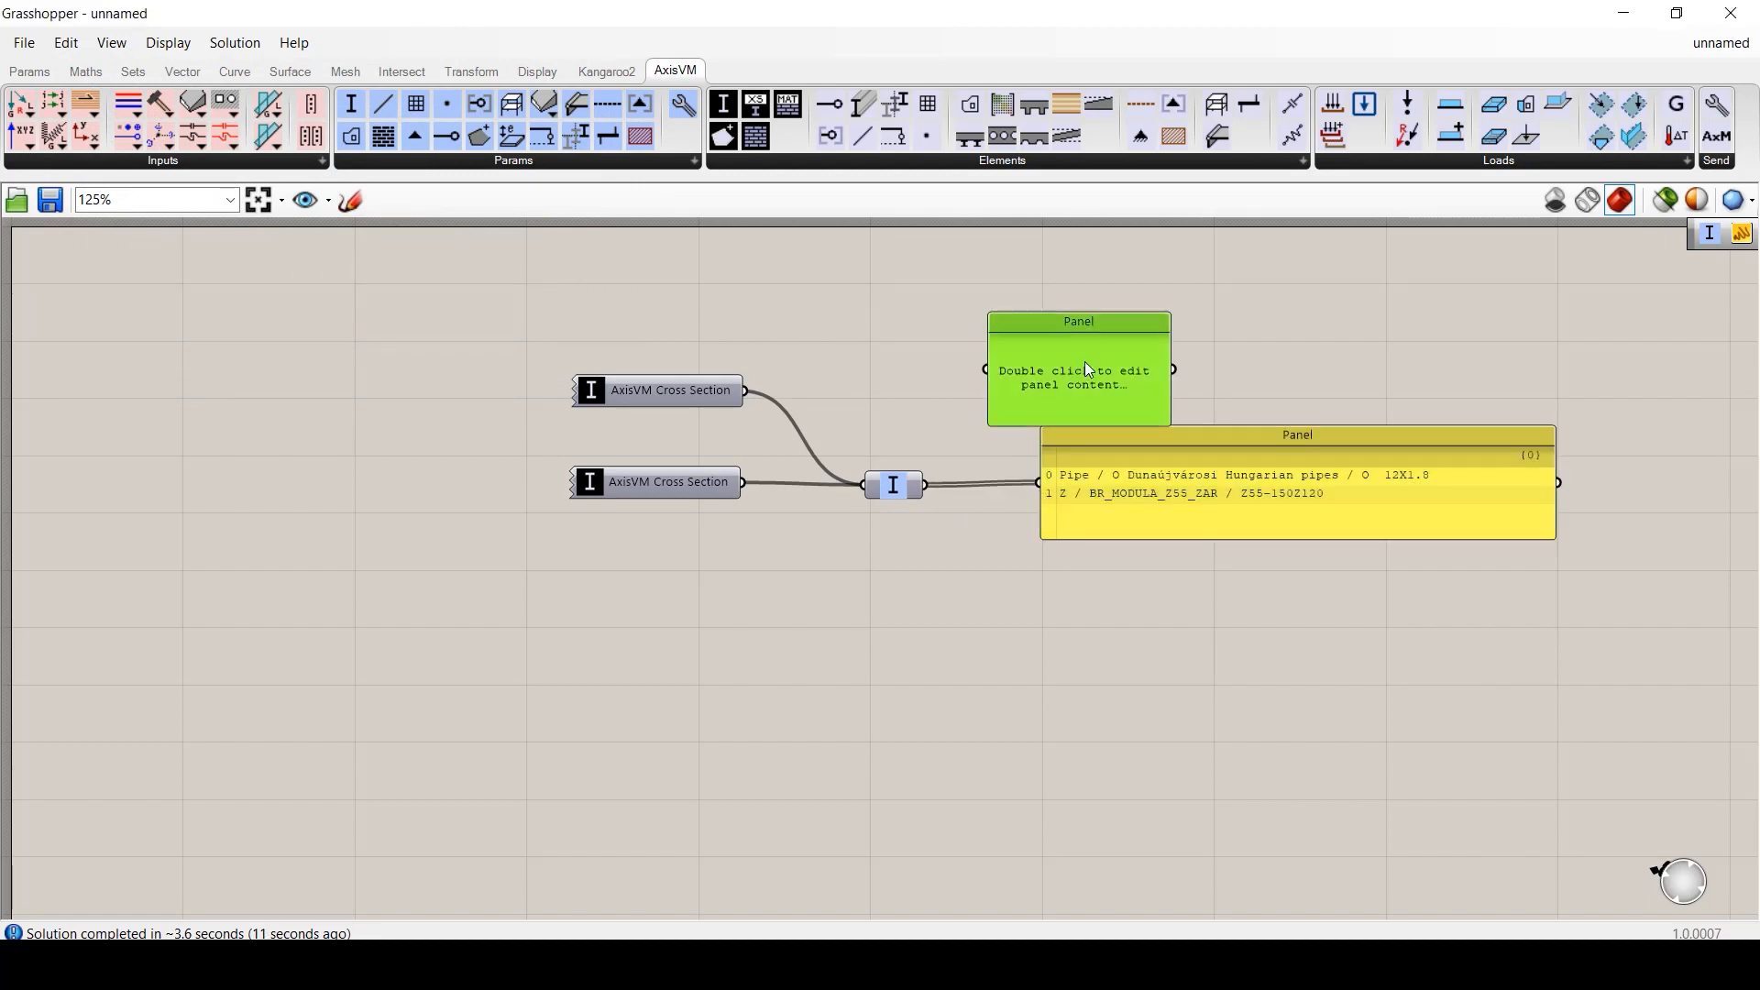
drag(1085, 362, 1559, 357)
drag(747, 391, 1028, 355)
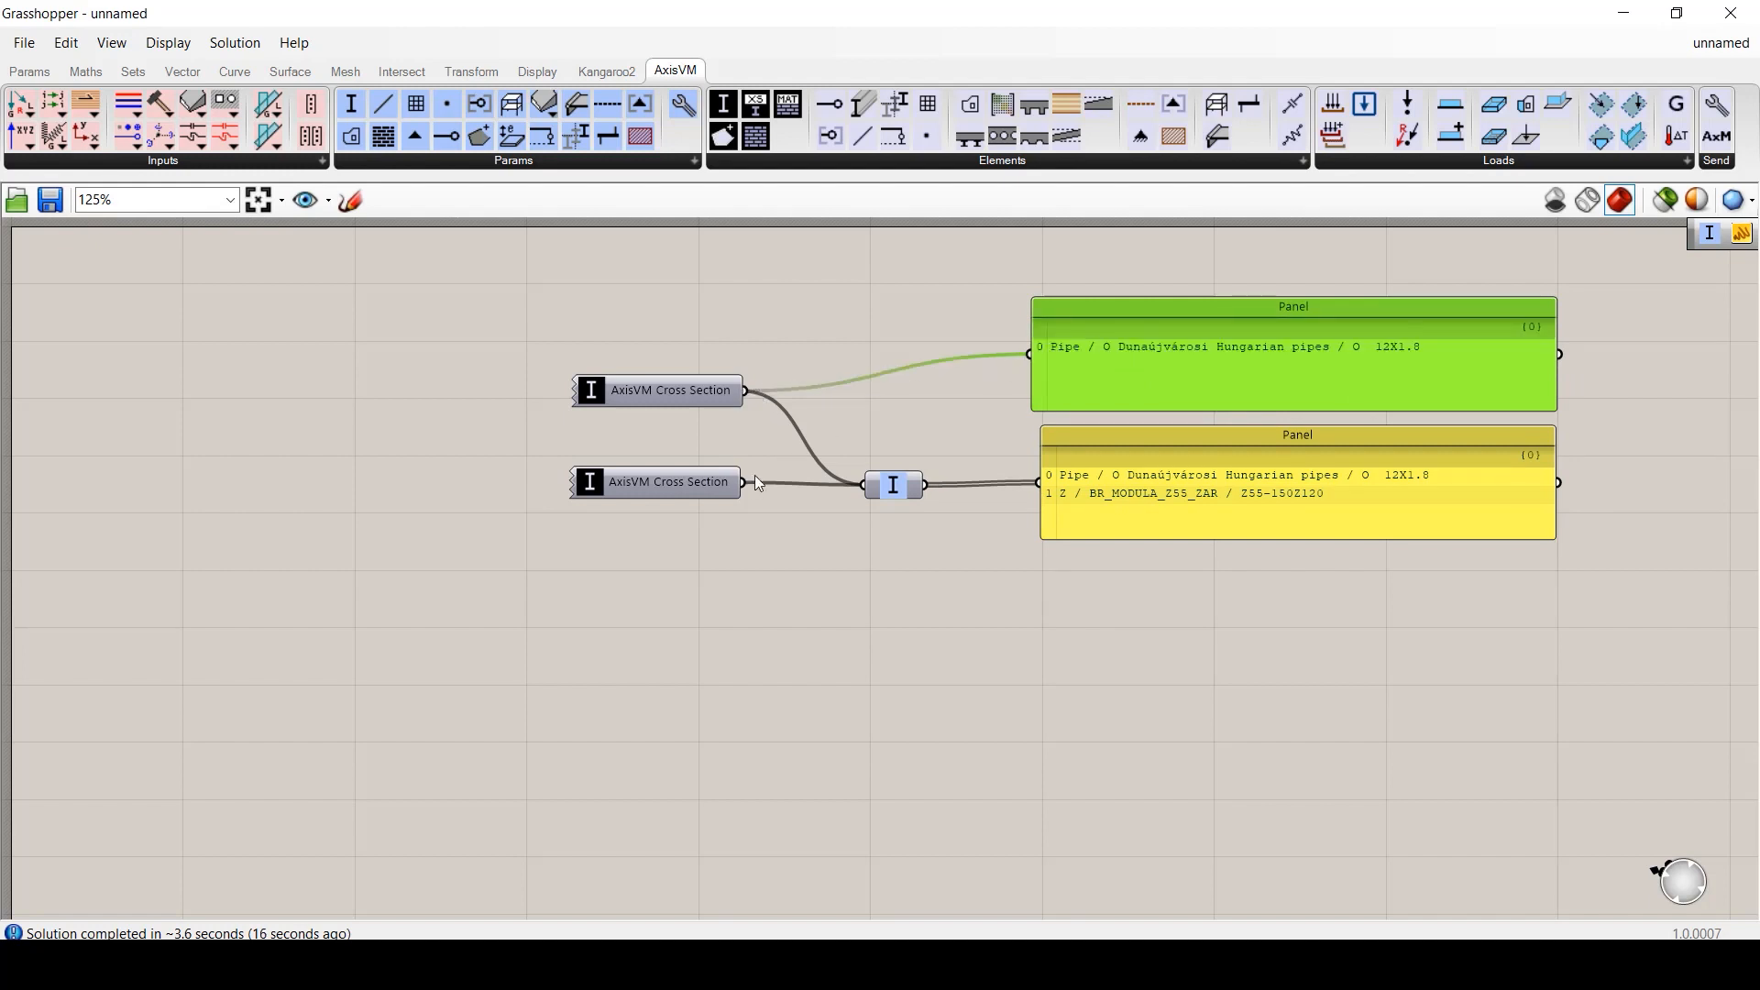
click(1037, 605)
shift+drag(745, 482, 1115, 373)
click(1118, 610)
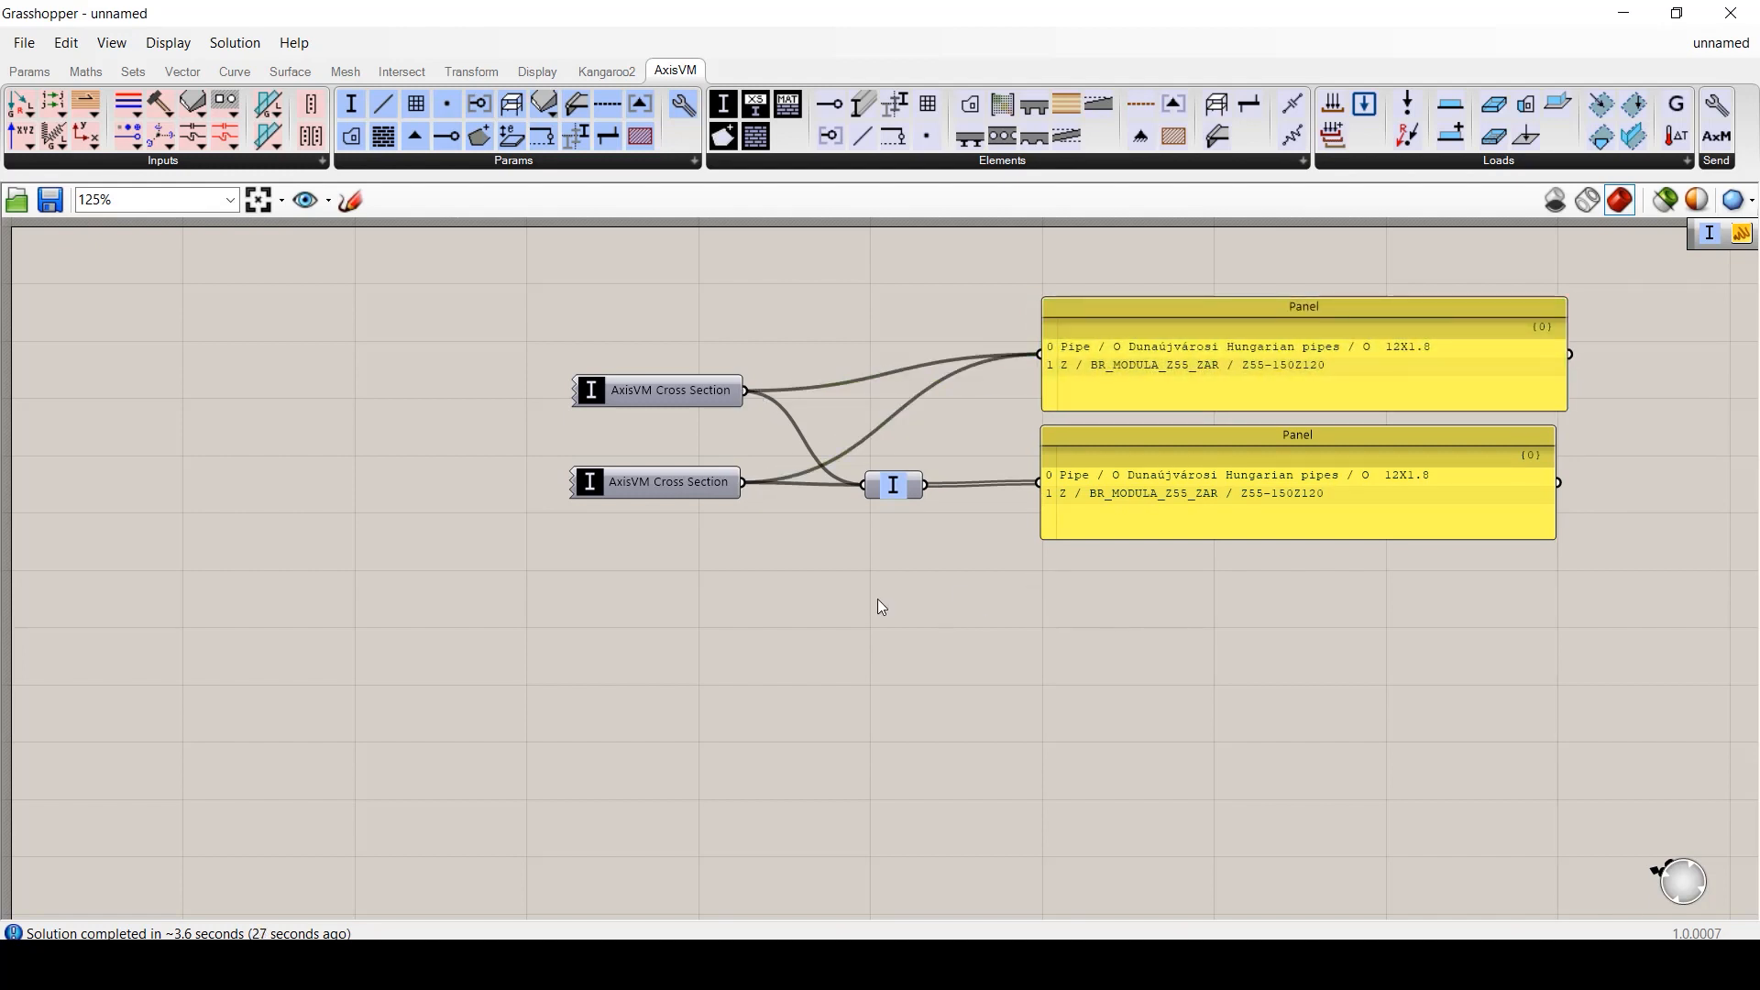
drag(508, 245, 1663, 674)
key(Delete)
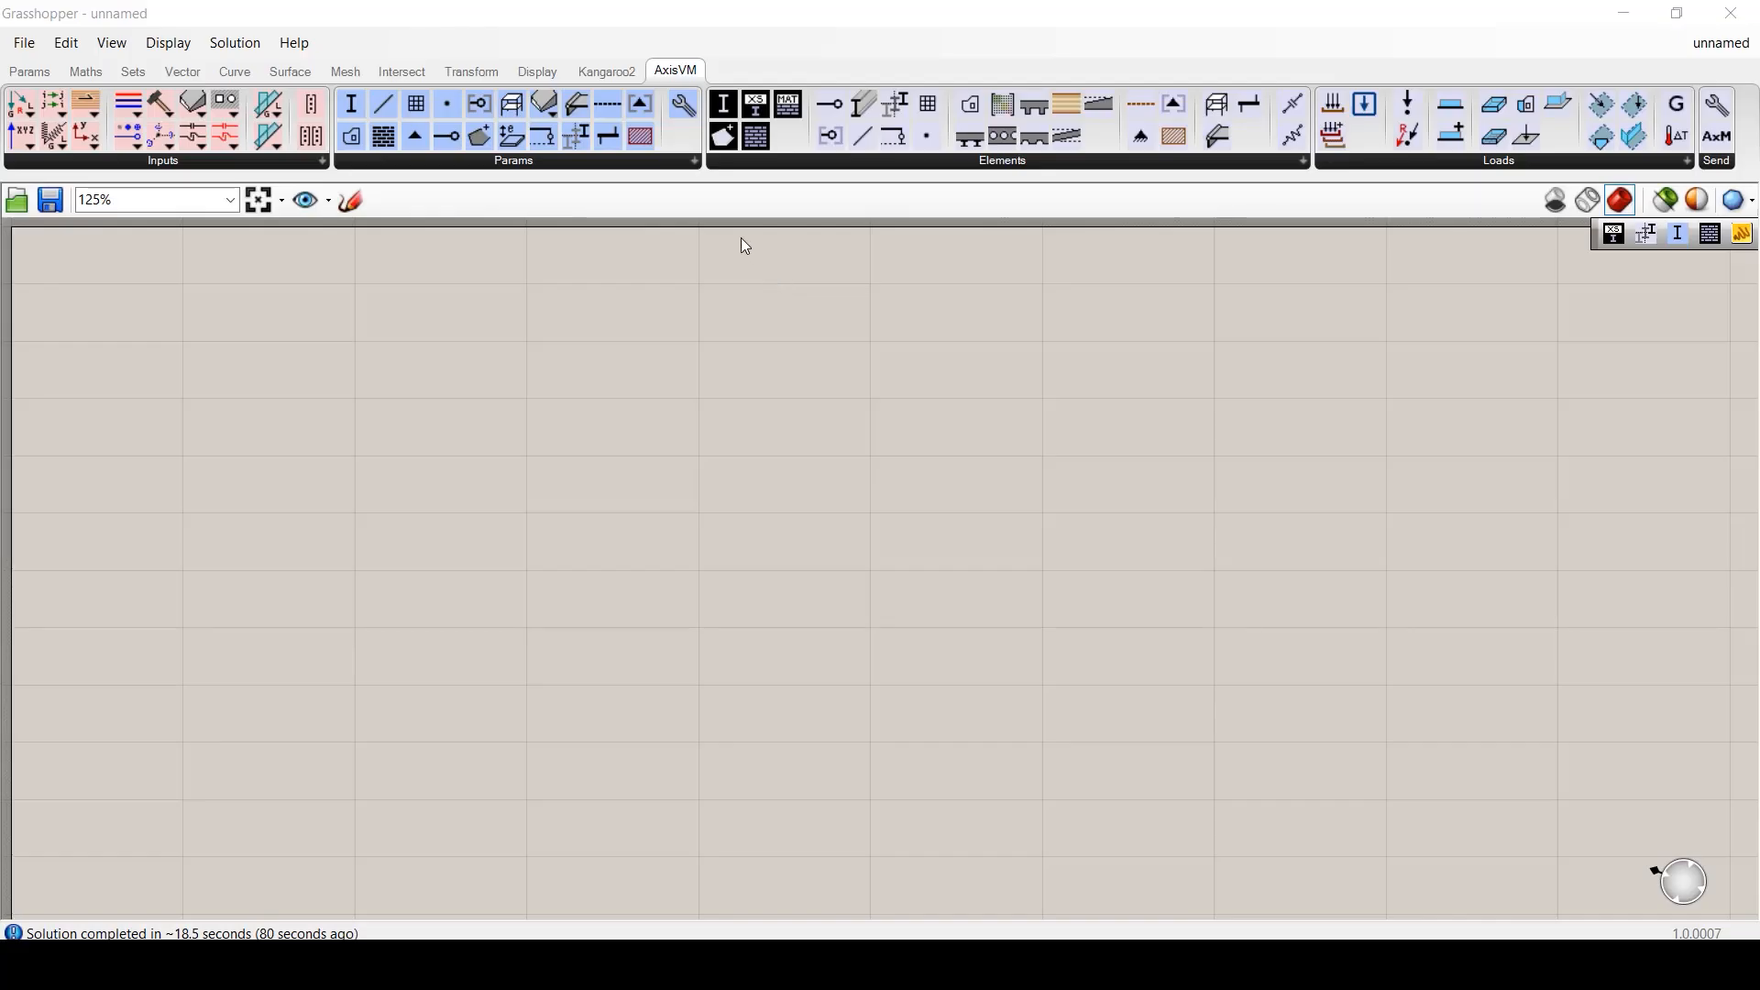
click(1302, 163)
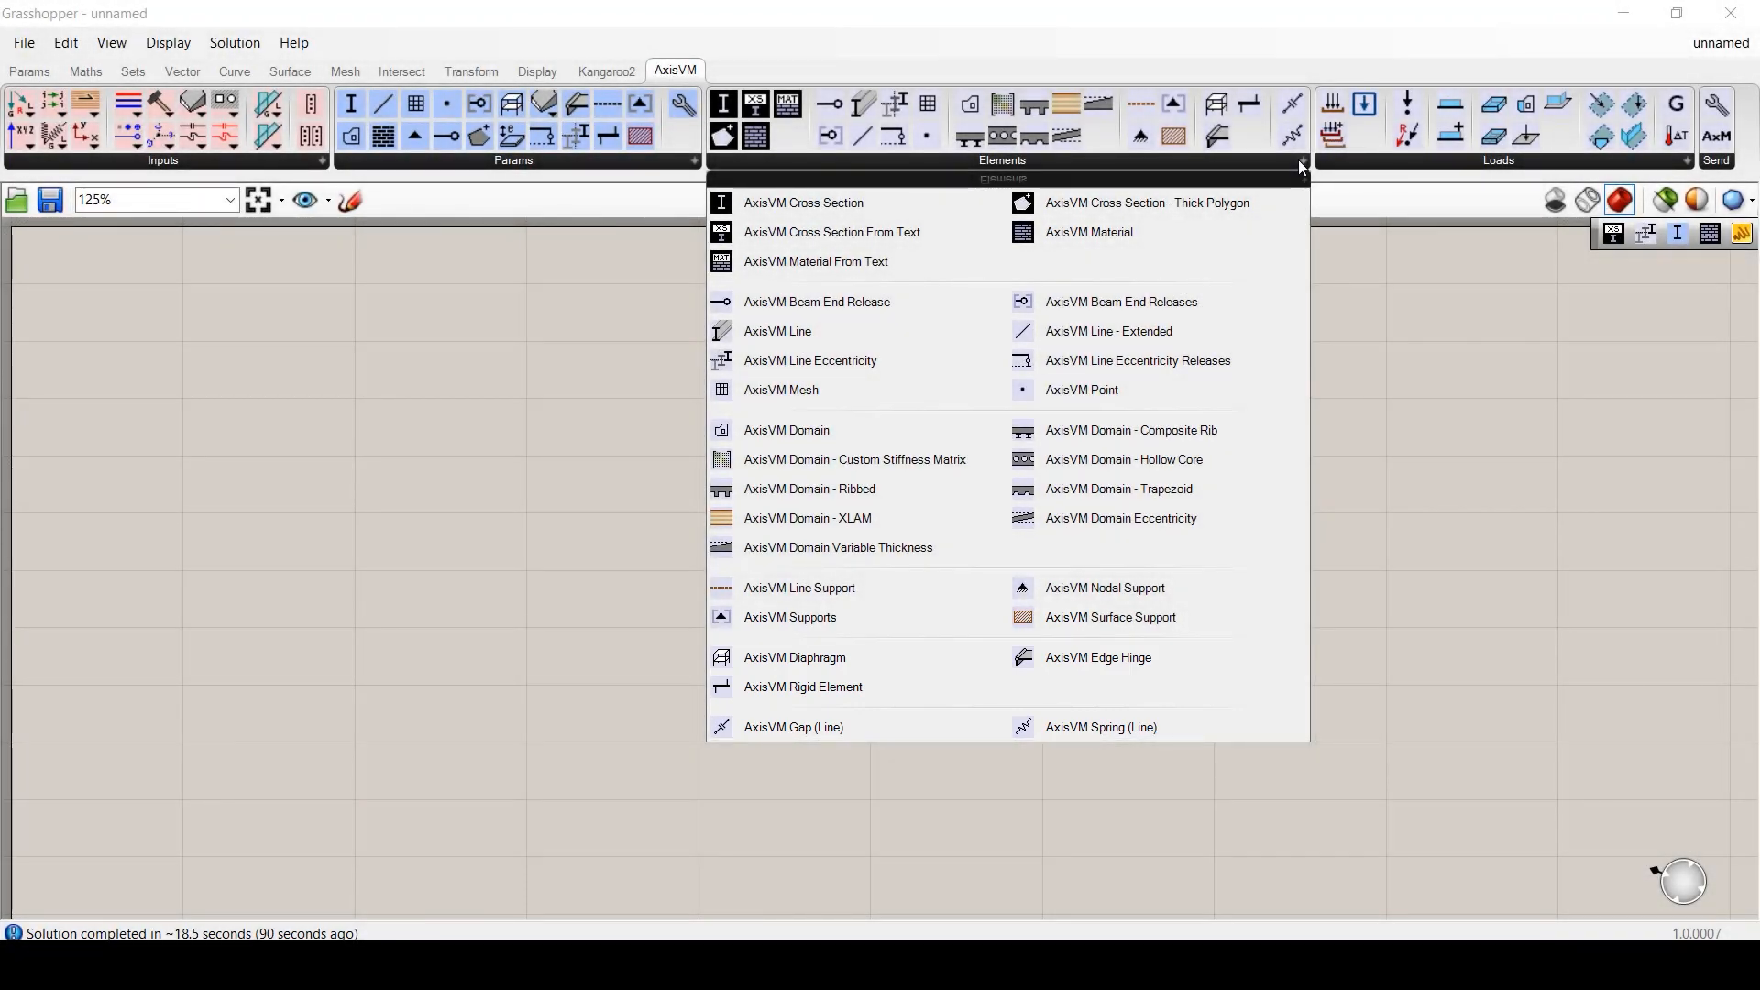
- Place an AxisVM Cross Section set to L 40X 40X 4 from the L equal angles catalogue
click(797, 204)
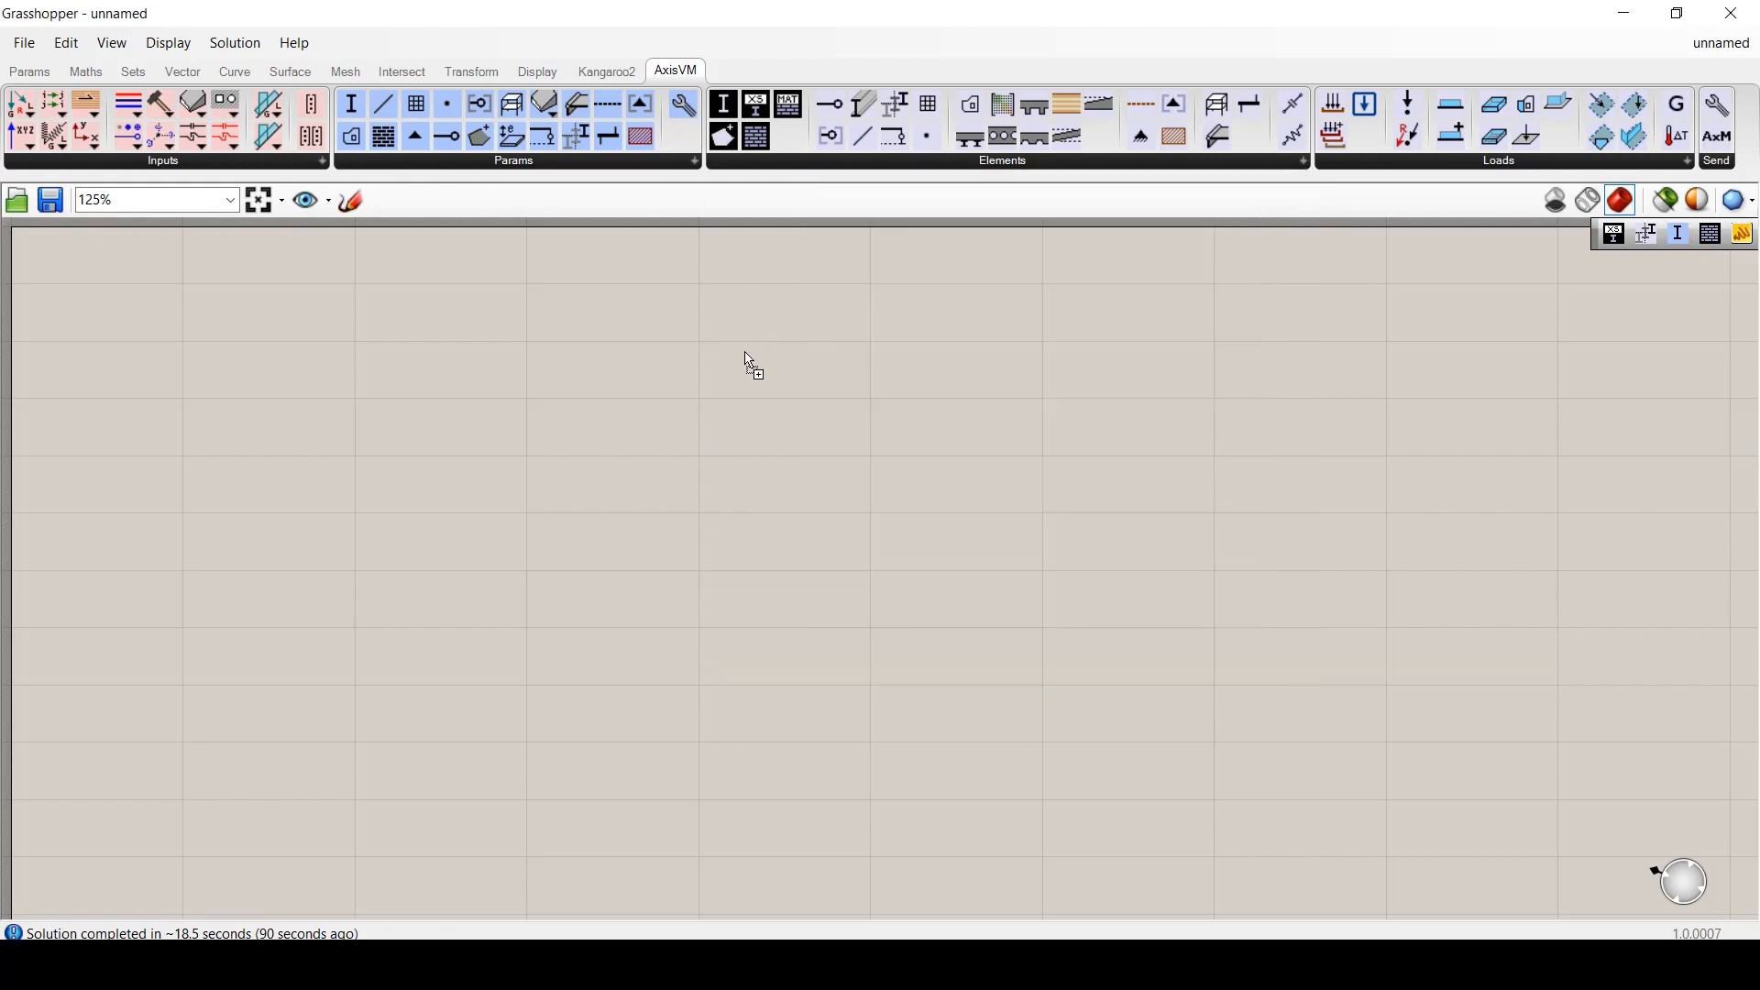
click(744, 348)
double_click(744, 348)
click(231, 273)
scroll(326, 428, down, 2)
click(325, 425)
click(534, 342)
click(726, 510)
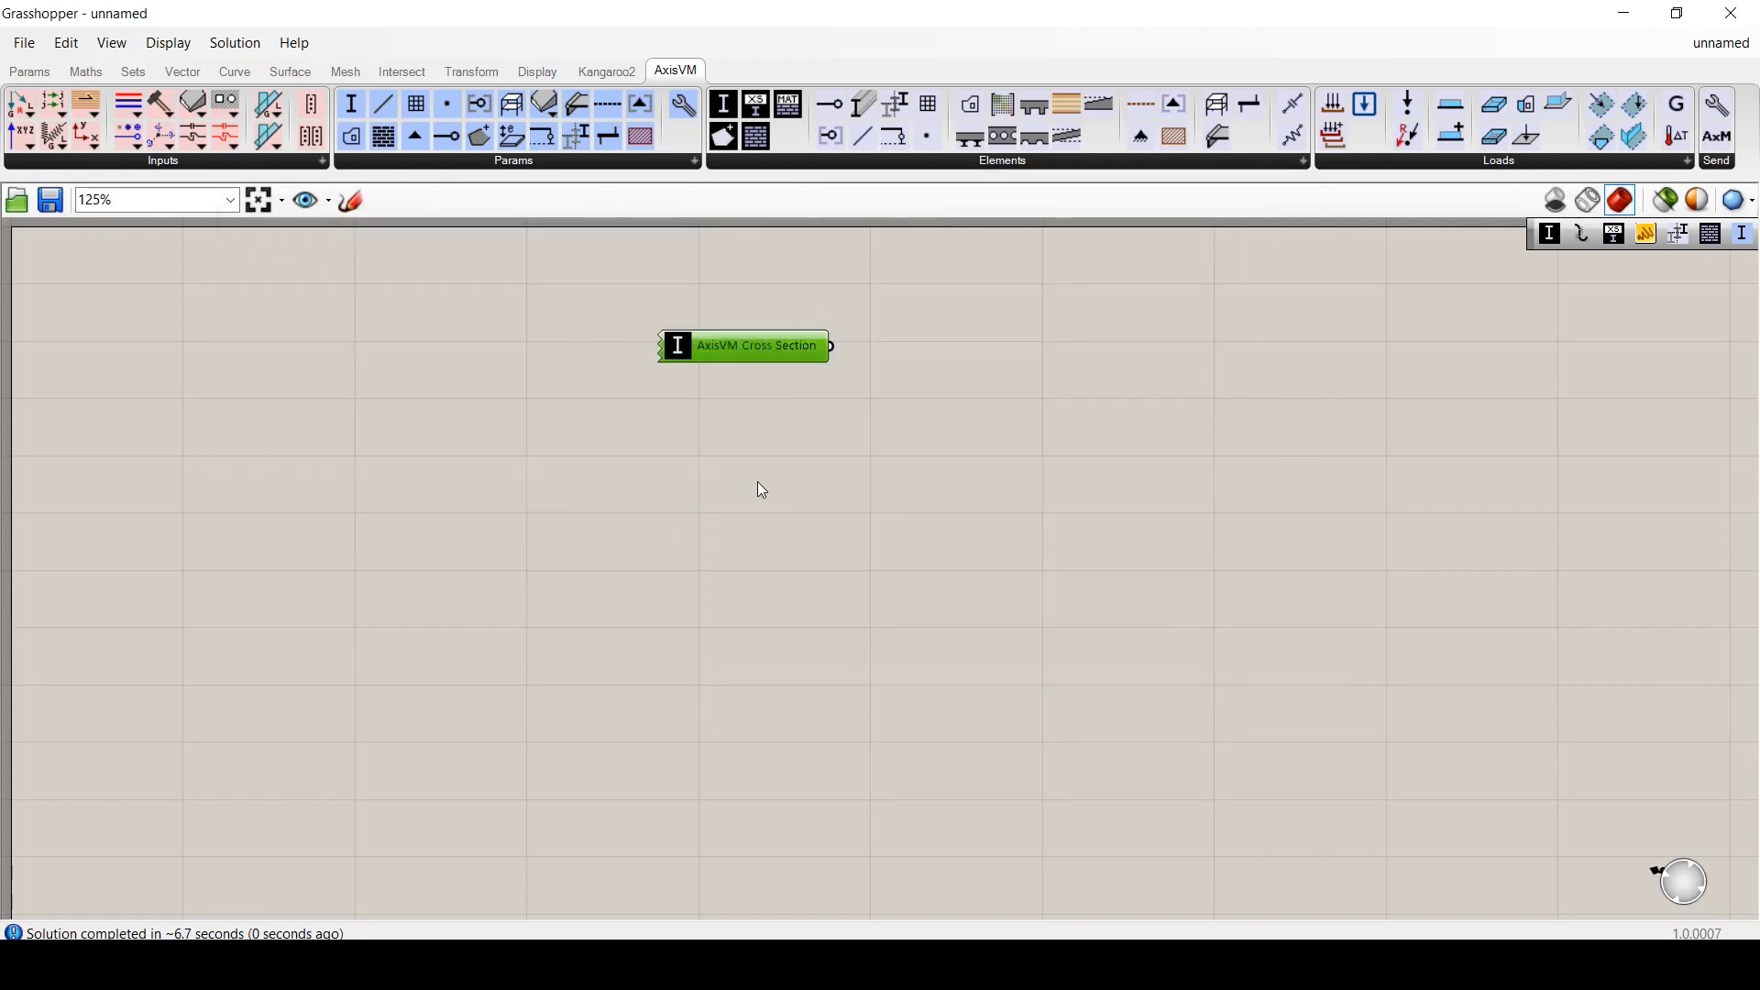
- Add a widened panel displaying the cross section component's output
double_click(959, 356)
text(panel)
key(Return)
drag(959, 356, 979, 348)
drag(838, 348, 886, 348)
drag(1070, 358, 1285, 357)
click(872, 501)
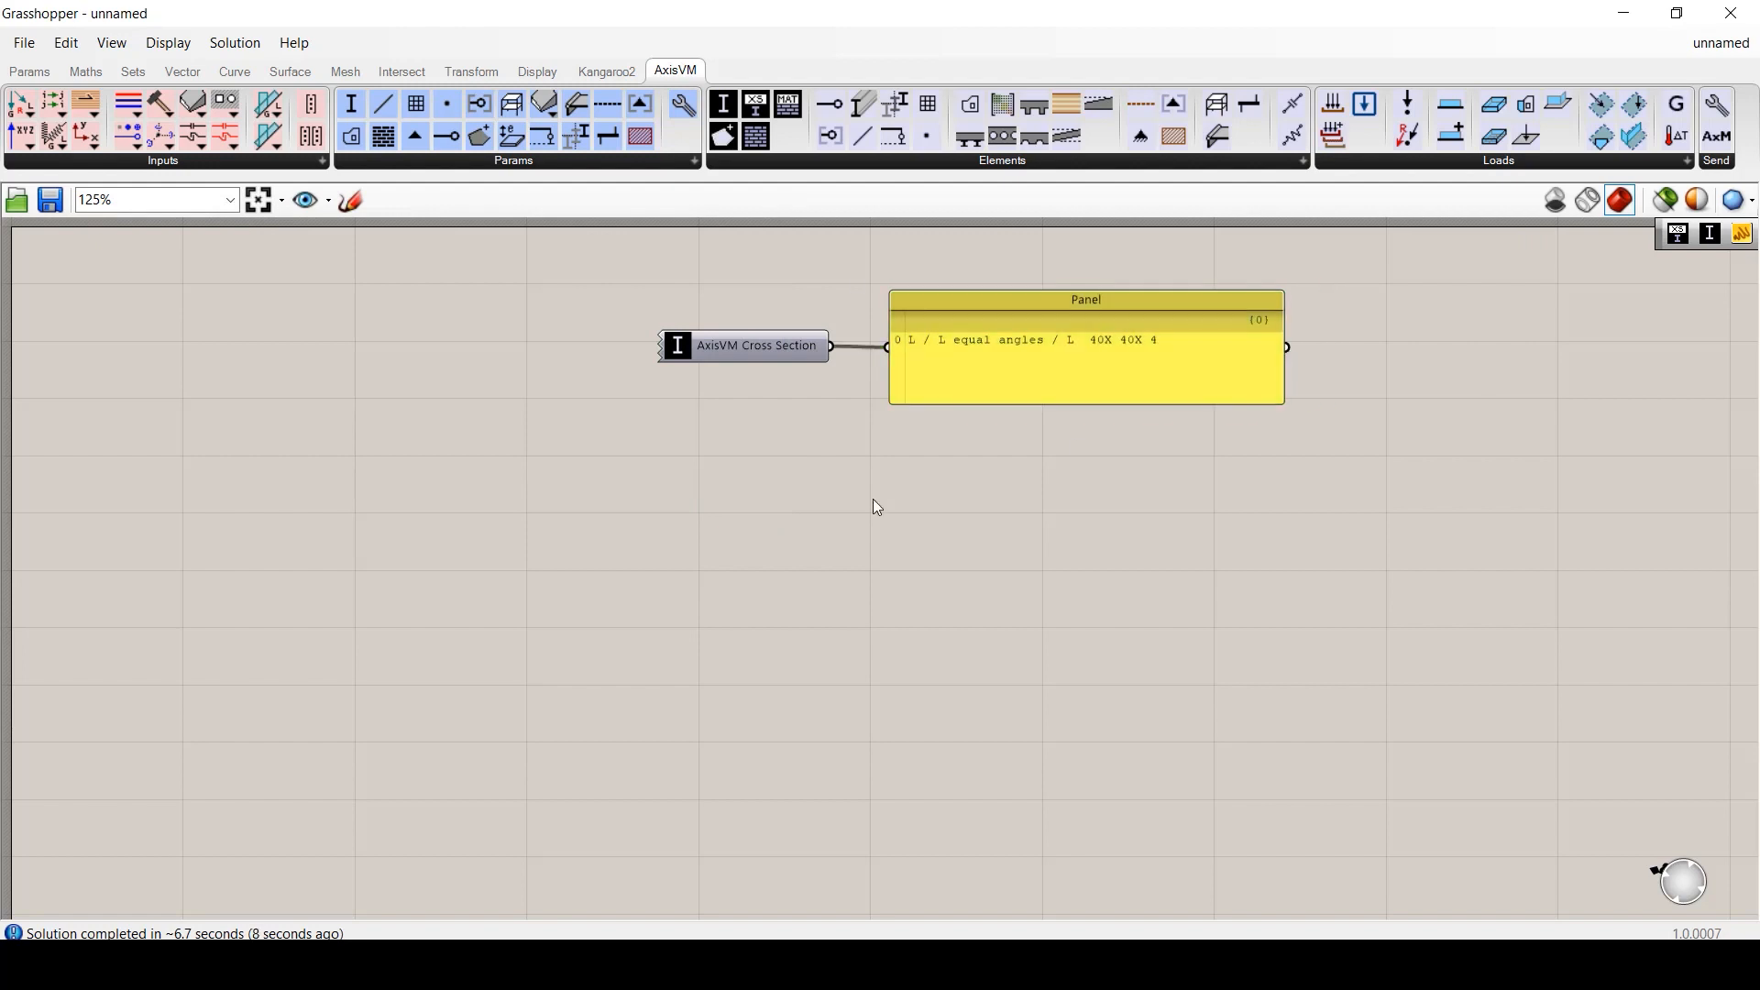
- Add Cross Section From Text with a panel reading 'L 40X 40X 4' wired into CS Name
click(755, 105)
click(729, 470)
drag(730, 488, 764, 515)
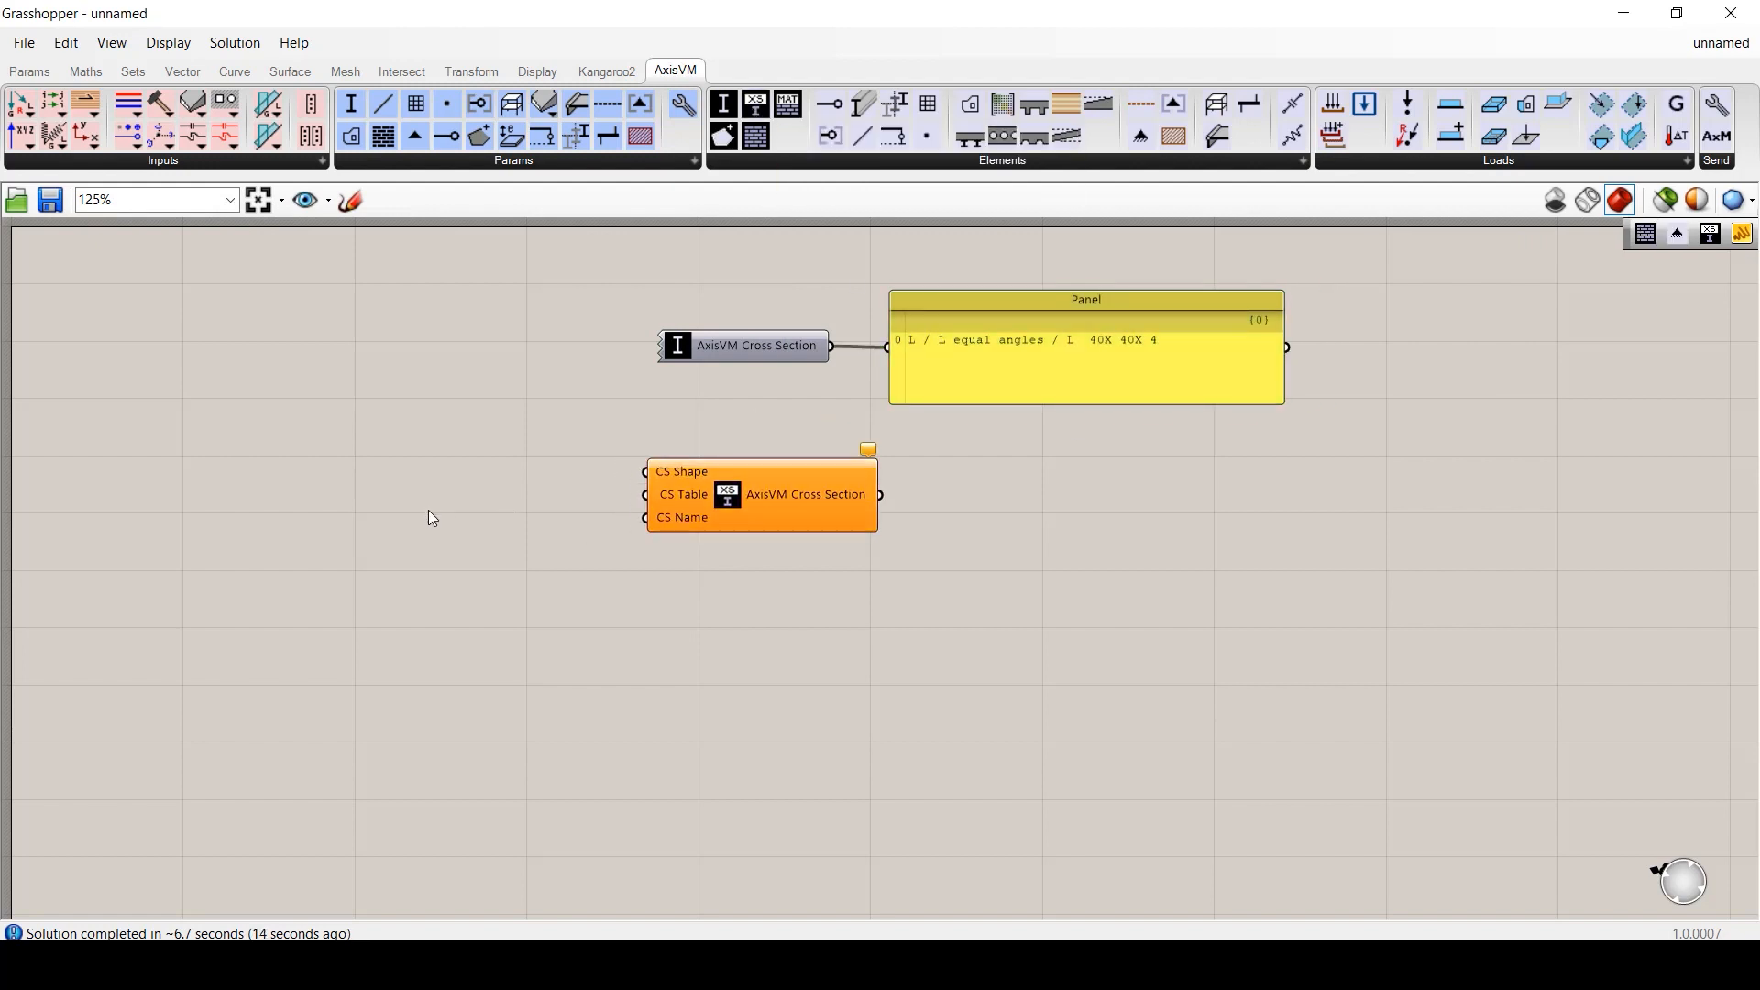
right_click(1019, 351)
click(1124, 823)
double_click(480, 513)
text(panel)
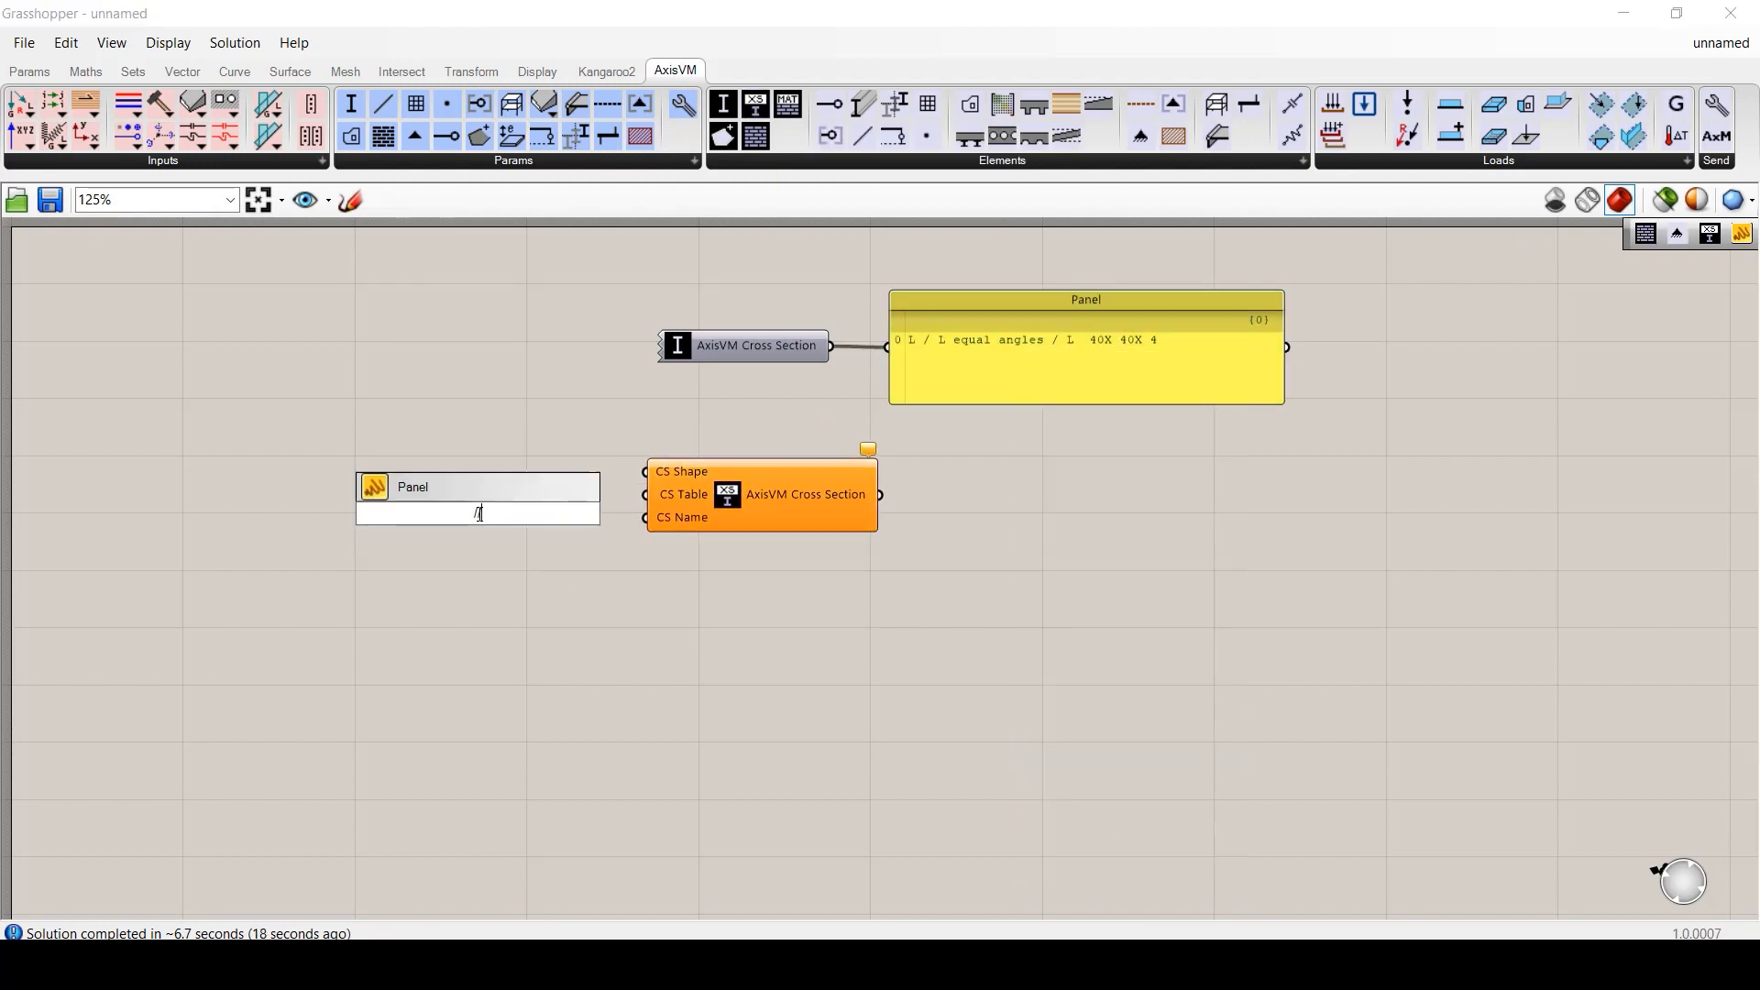
key(Return)
double_click(444, 507)
key(ctrl+v)
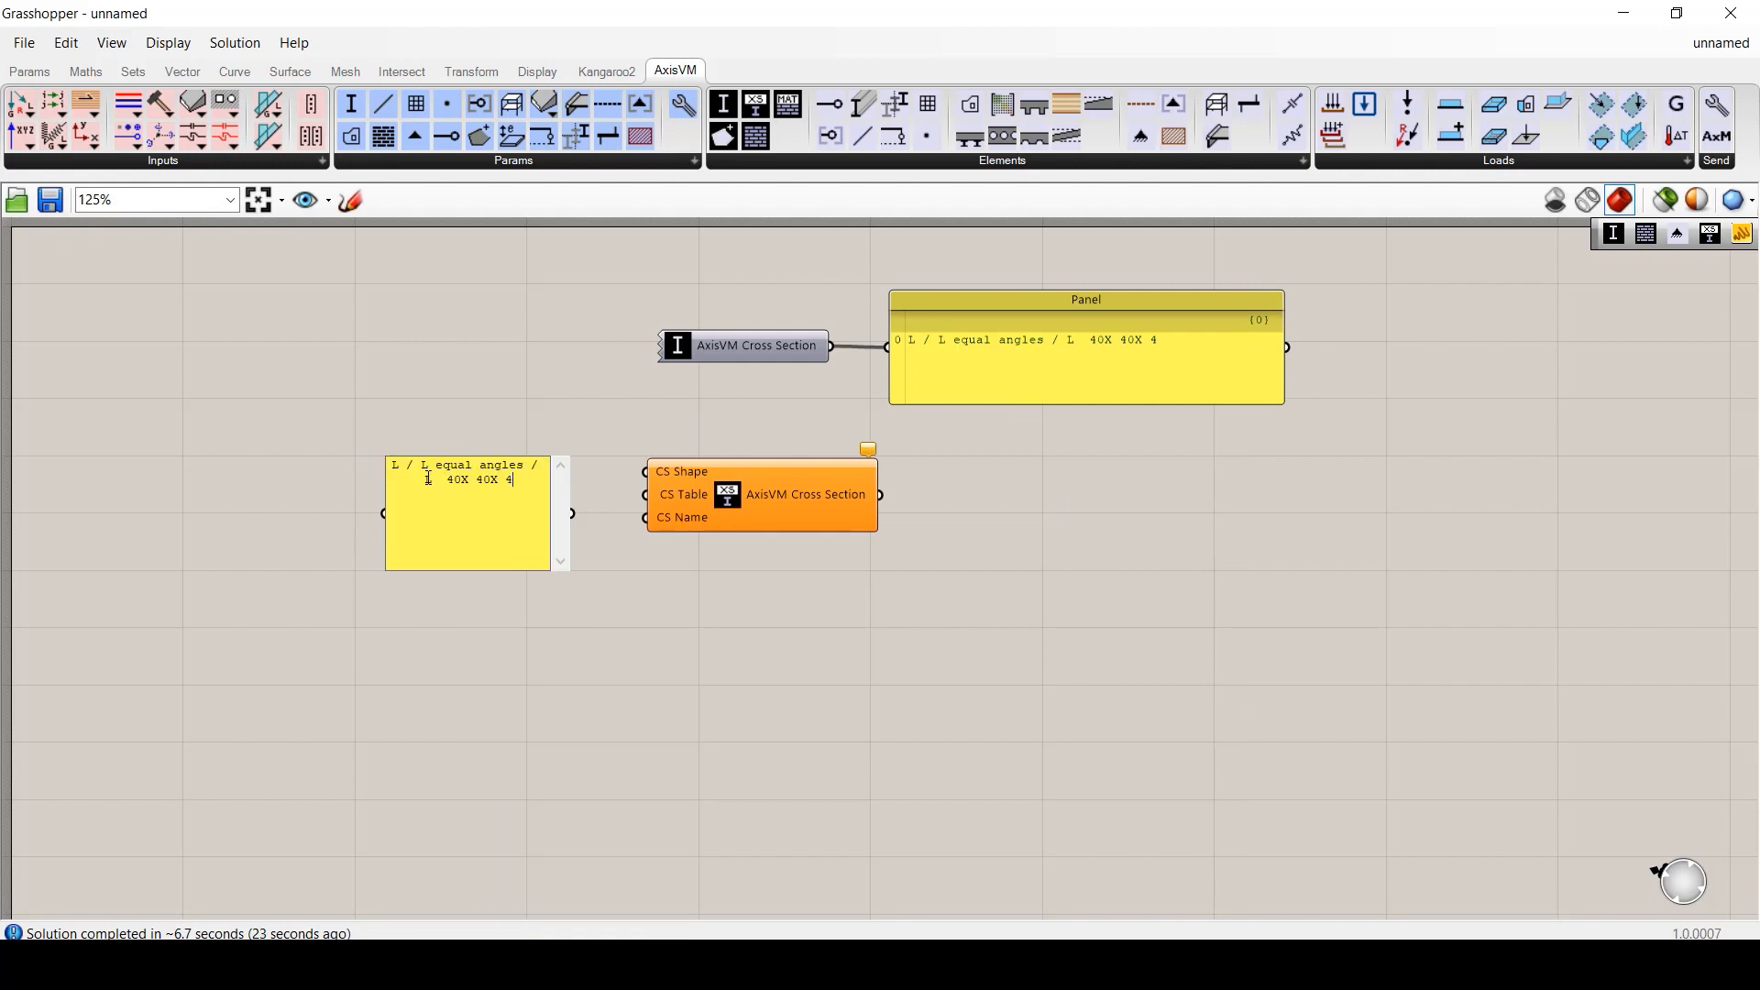
drag(428, 477, 389, 465)
key(BackSpace)
click(544, 600)
drag(645, 518, 540, 493)
- Add a wide panel showing the text-based cross section's output
double_click(987, 495)
text(panel)
key(Return)
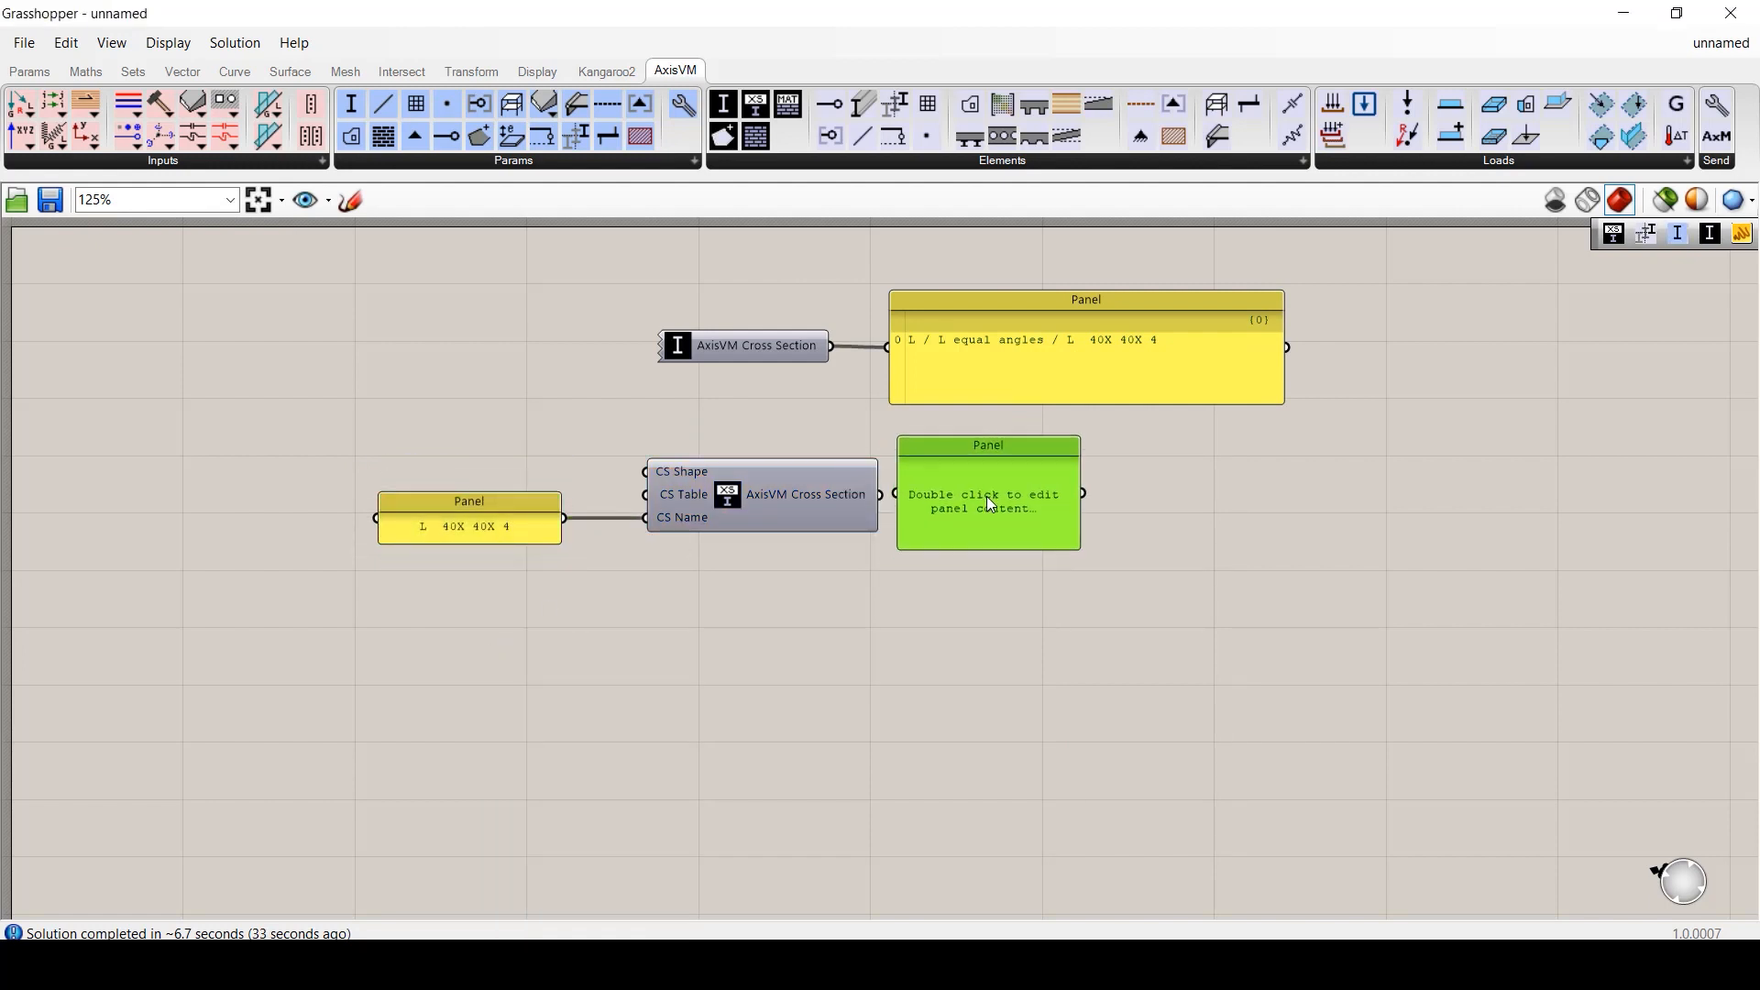
drag(986, 496, 1343, 499)
drag(880, 495, 1013, 497)
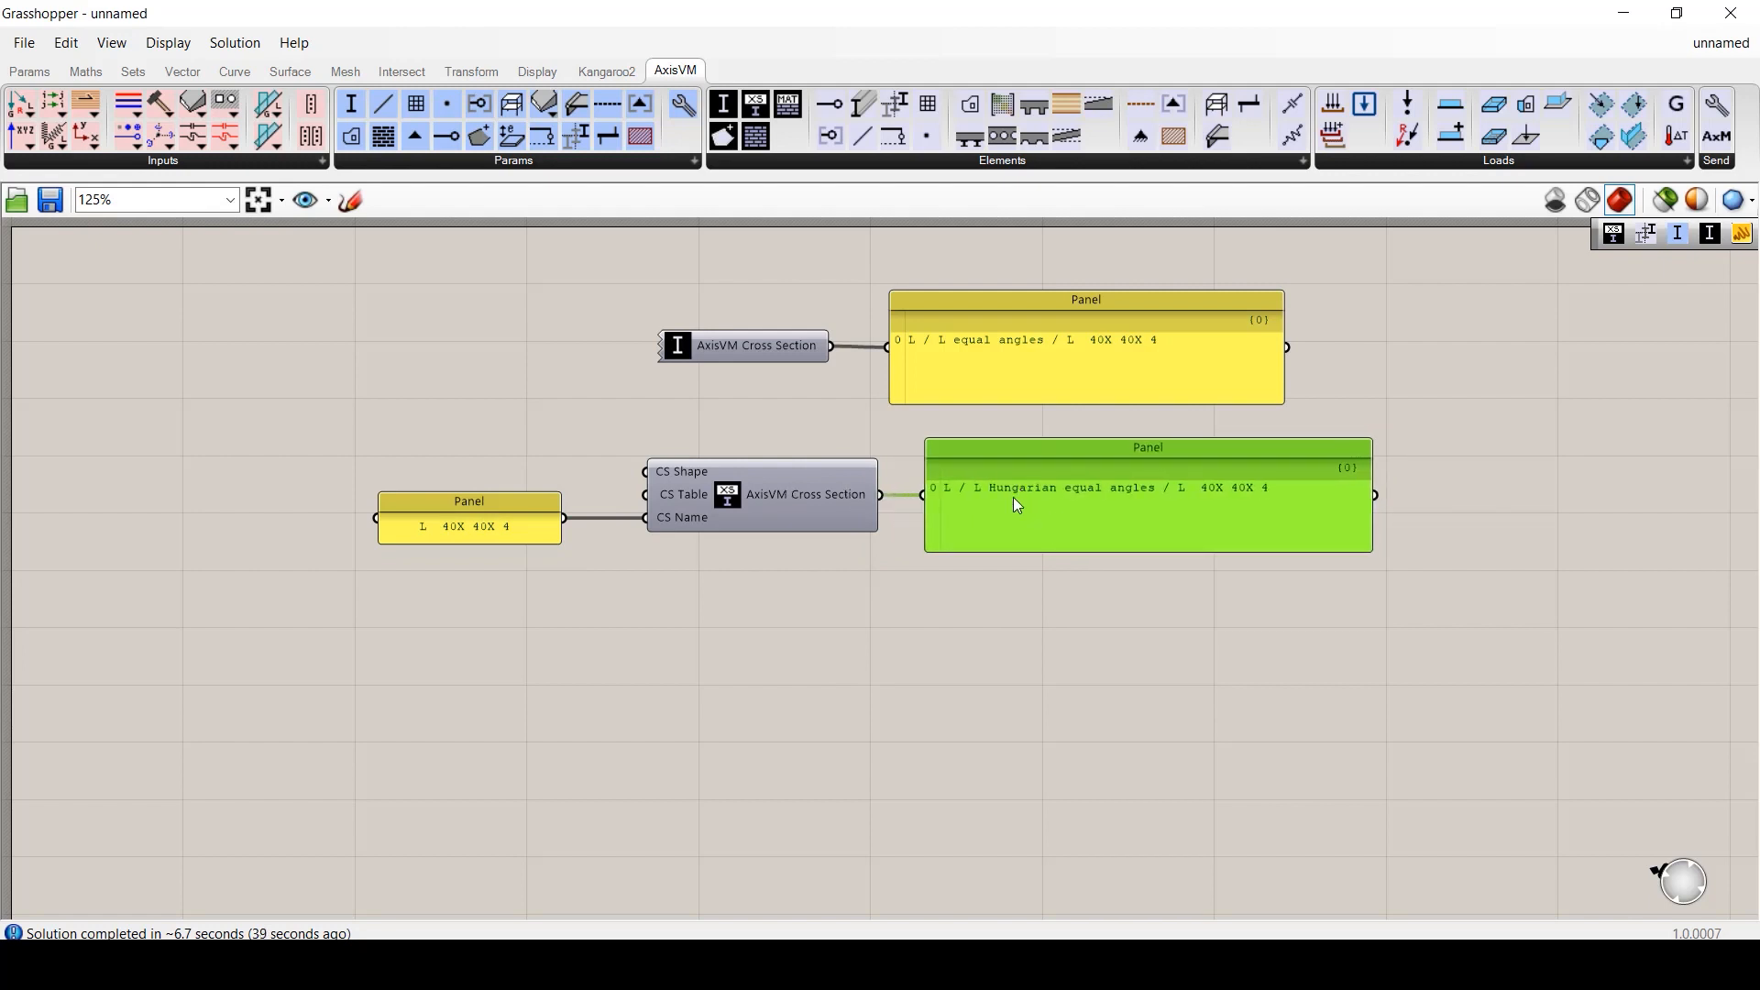
- Reselect L 40X 40X 4 from the L equal angles catalogue in the first Cross Section
double_click(679, 347)
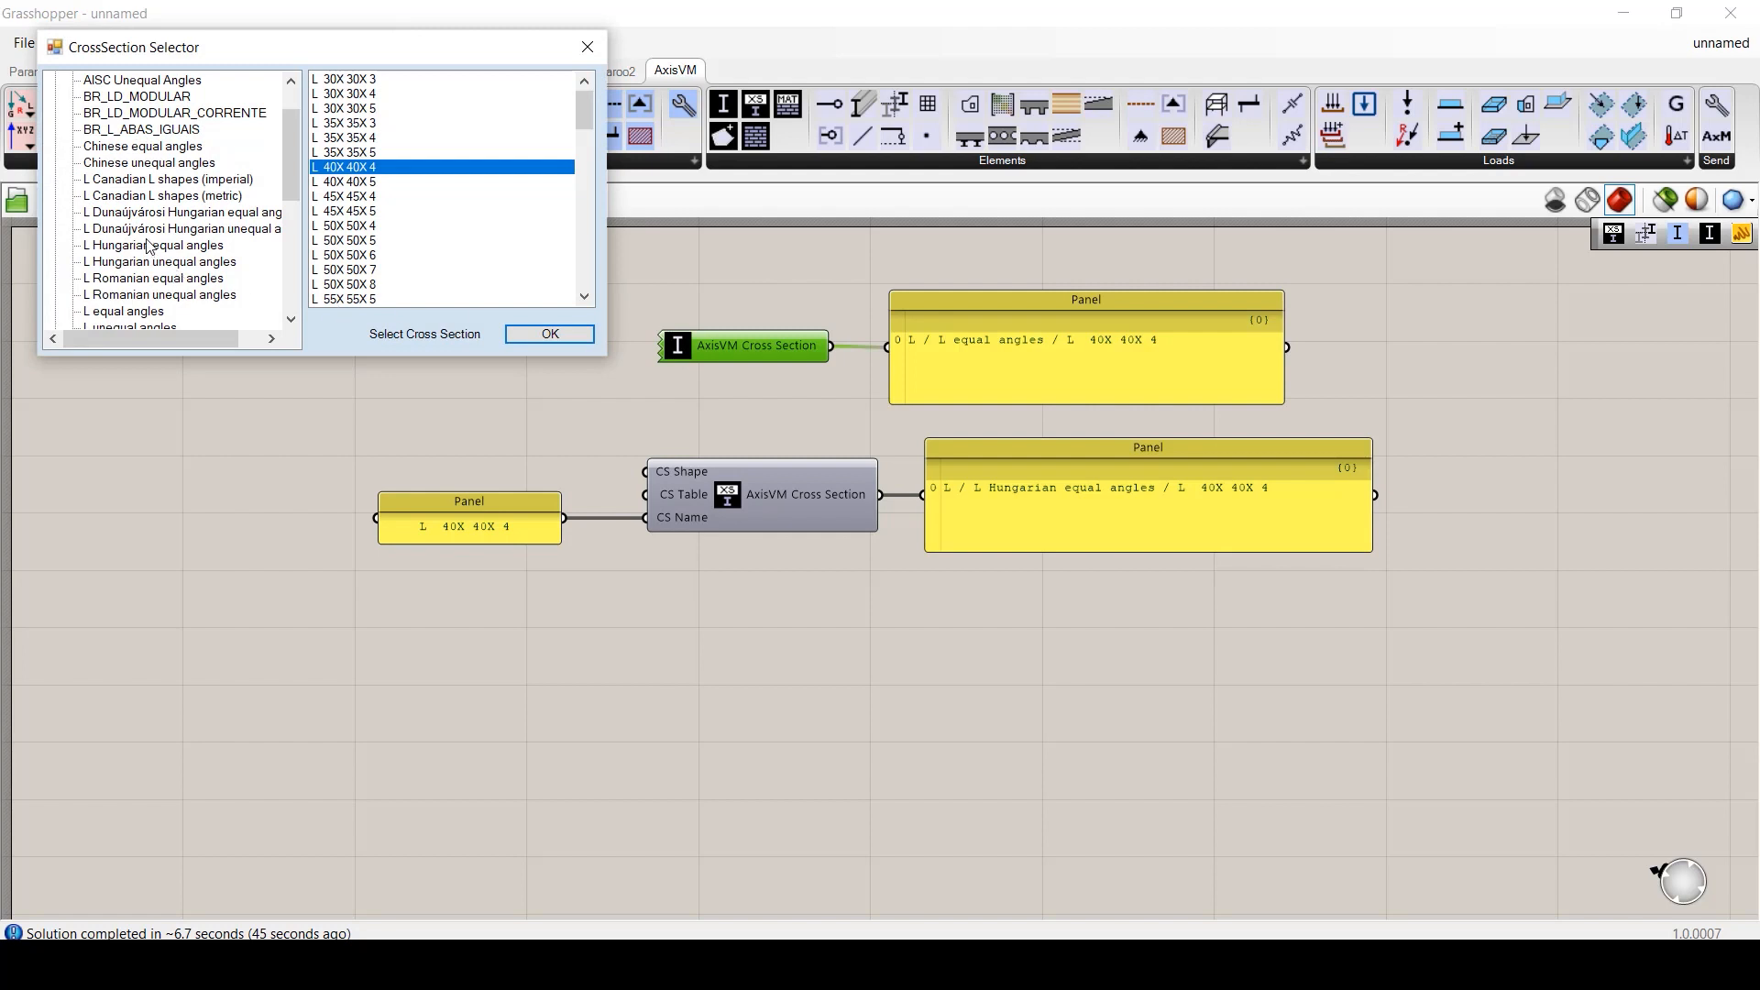
click(151, 248)
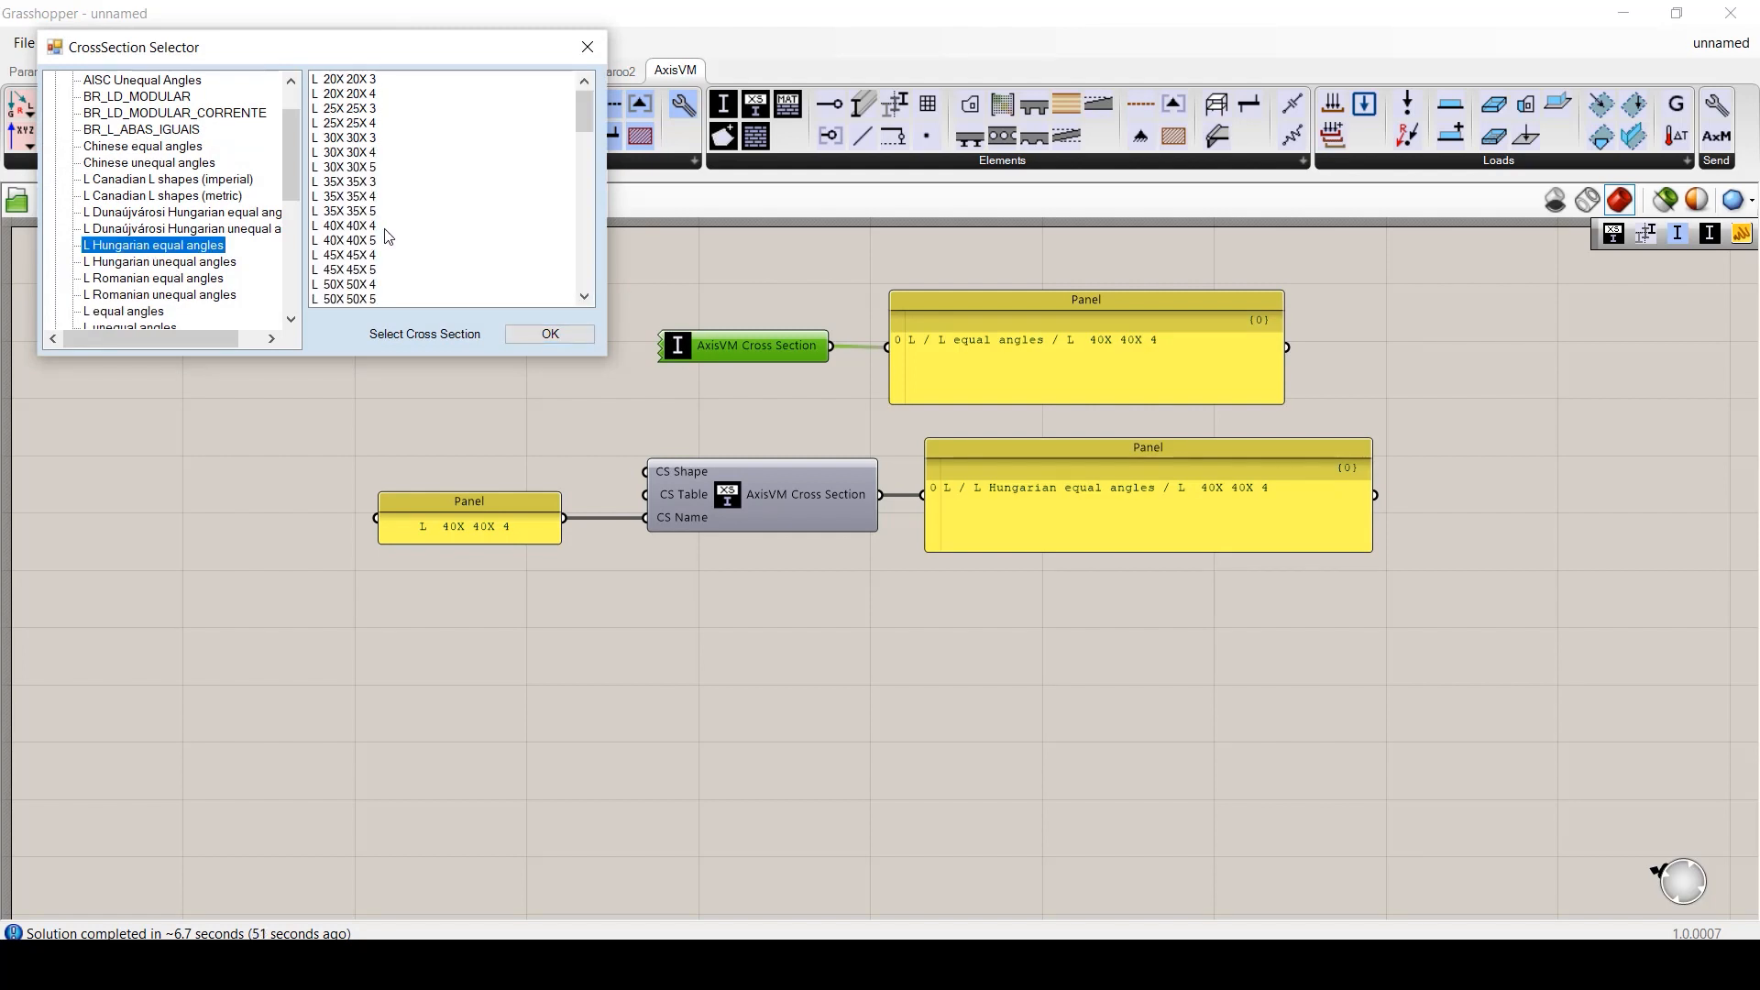
click(149, 309)
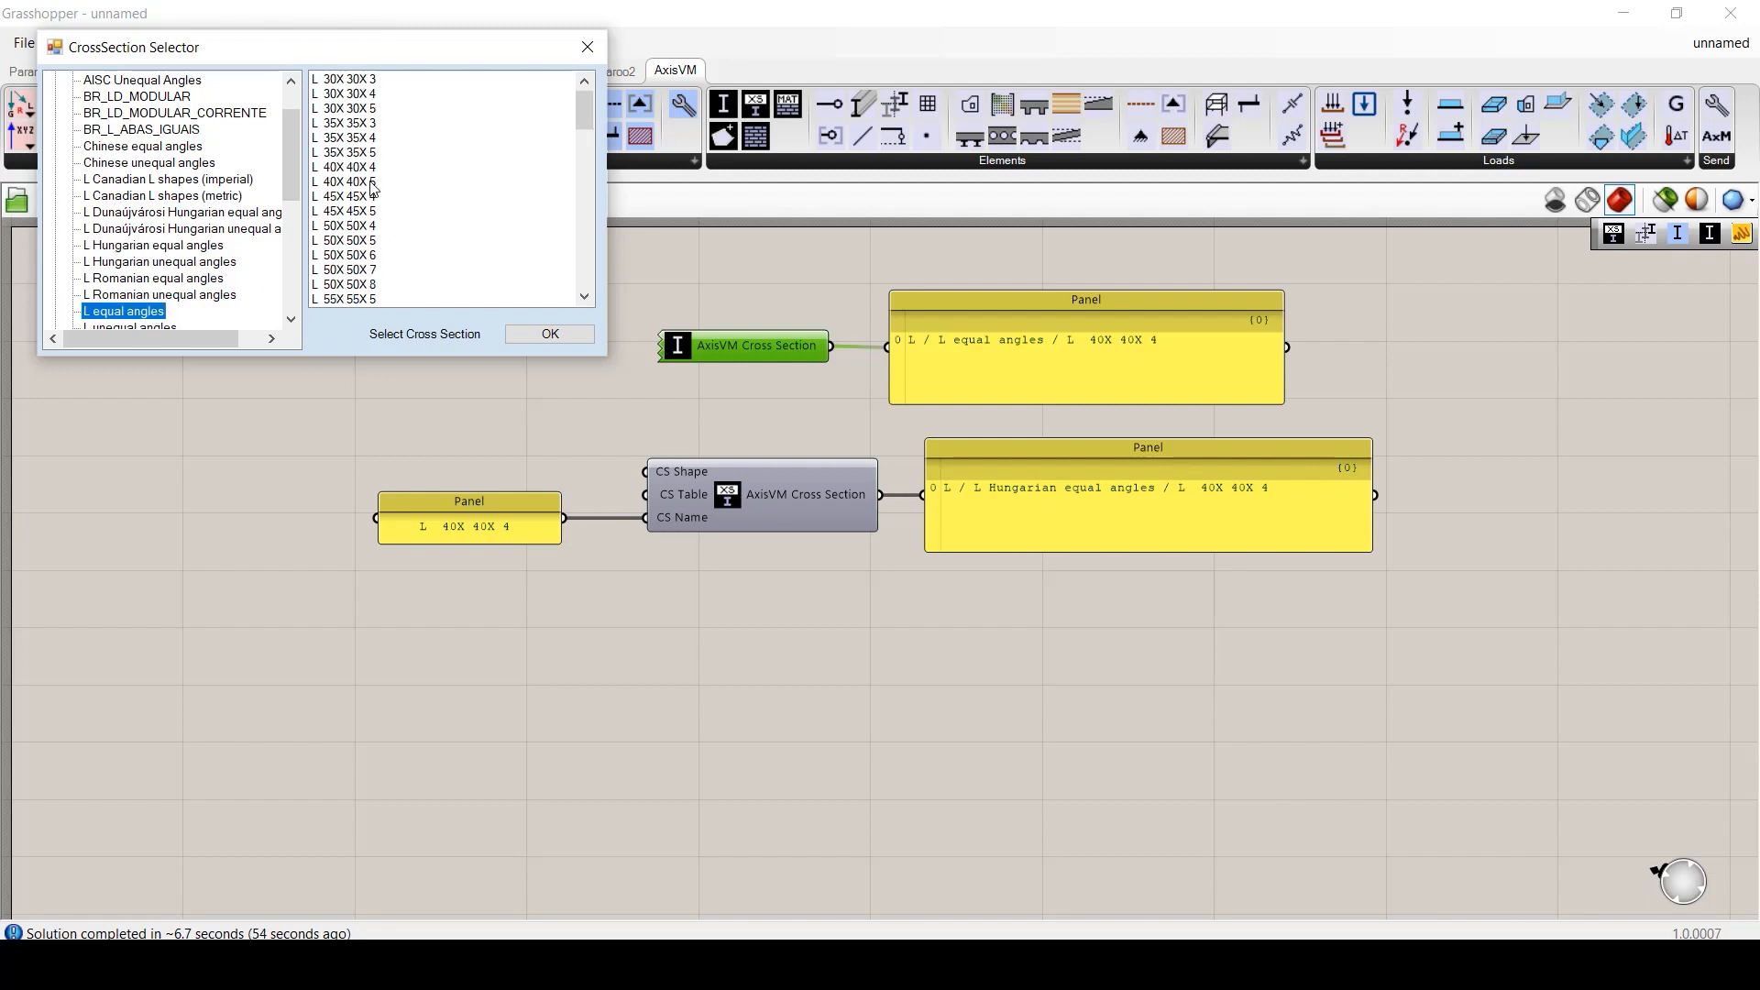
click(367, 168)
click(541, 334)
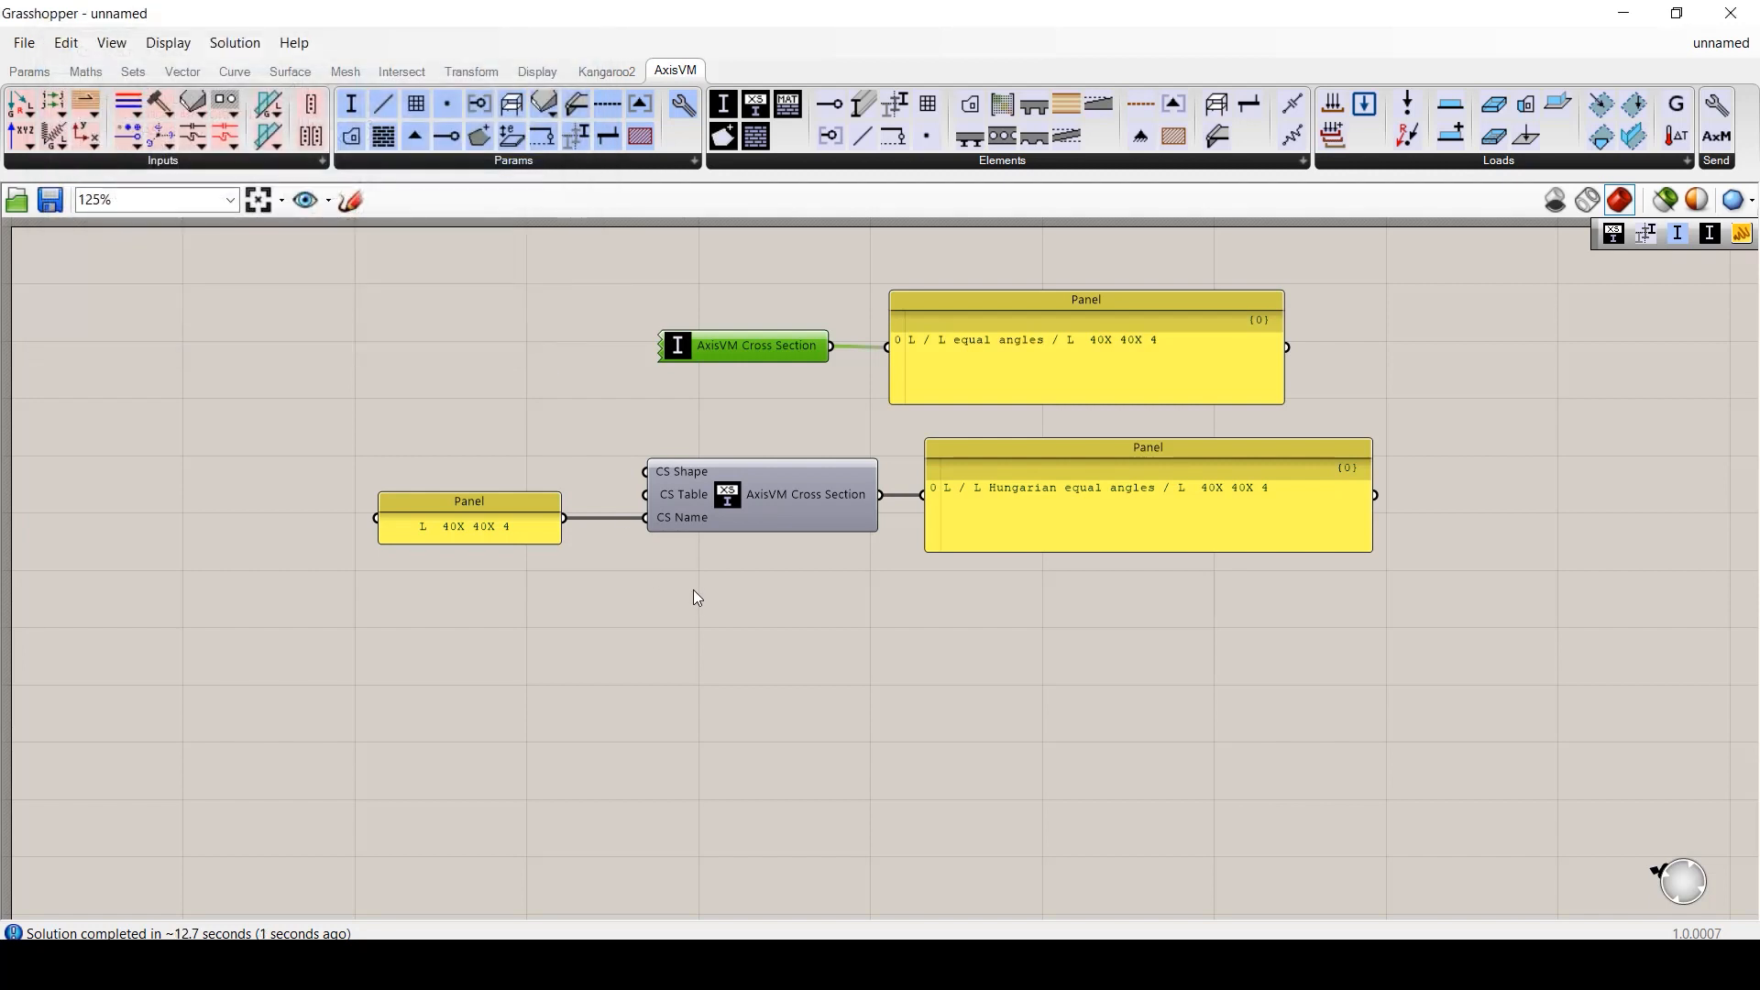
- Feed an 'L equal angles' panel into CS Table and add a Thick Polygon cross-section component
double_click(459, 453)
text(//)
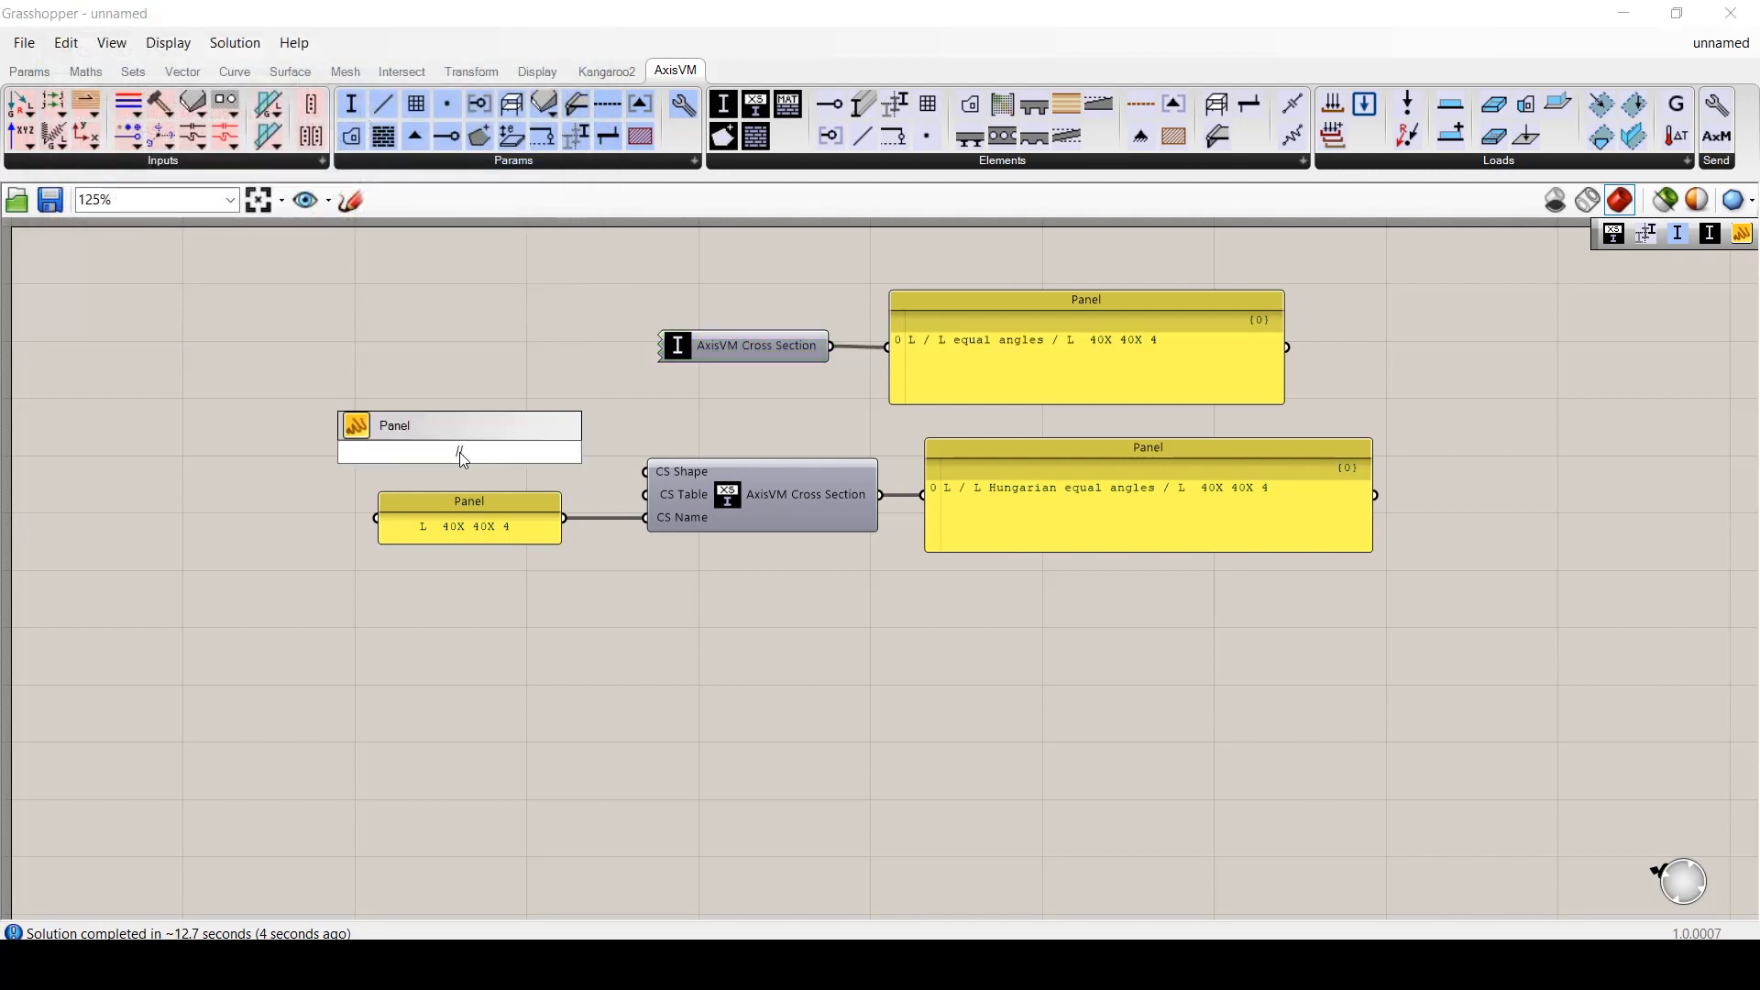
text(L equal angles)
key(Return)
drag(530, 452, 666, 491)
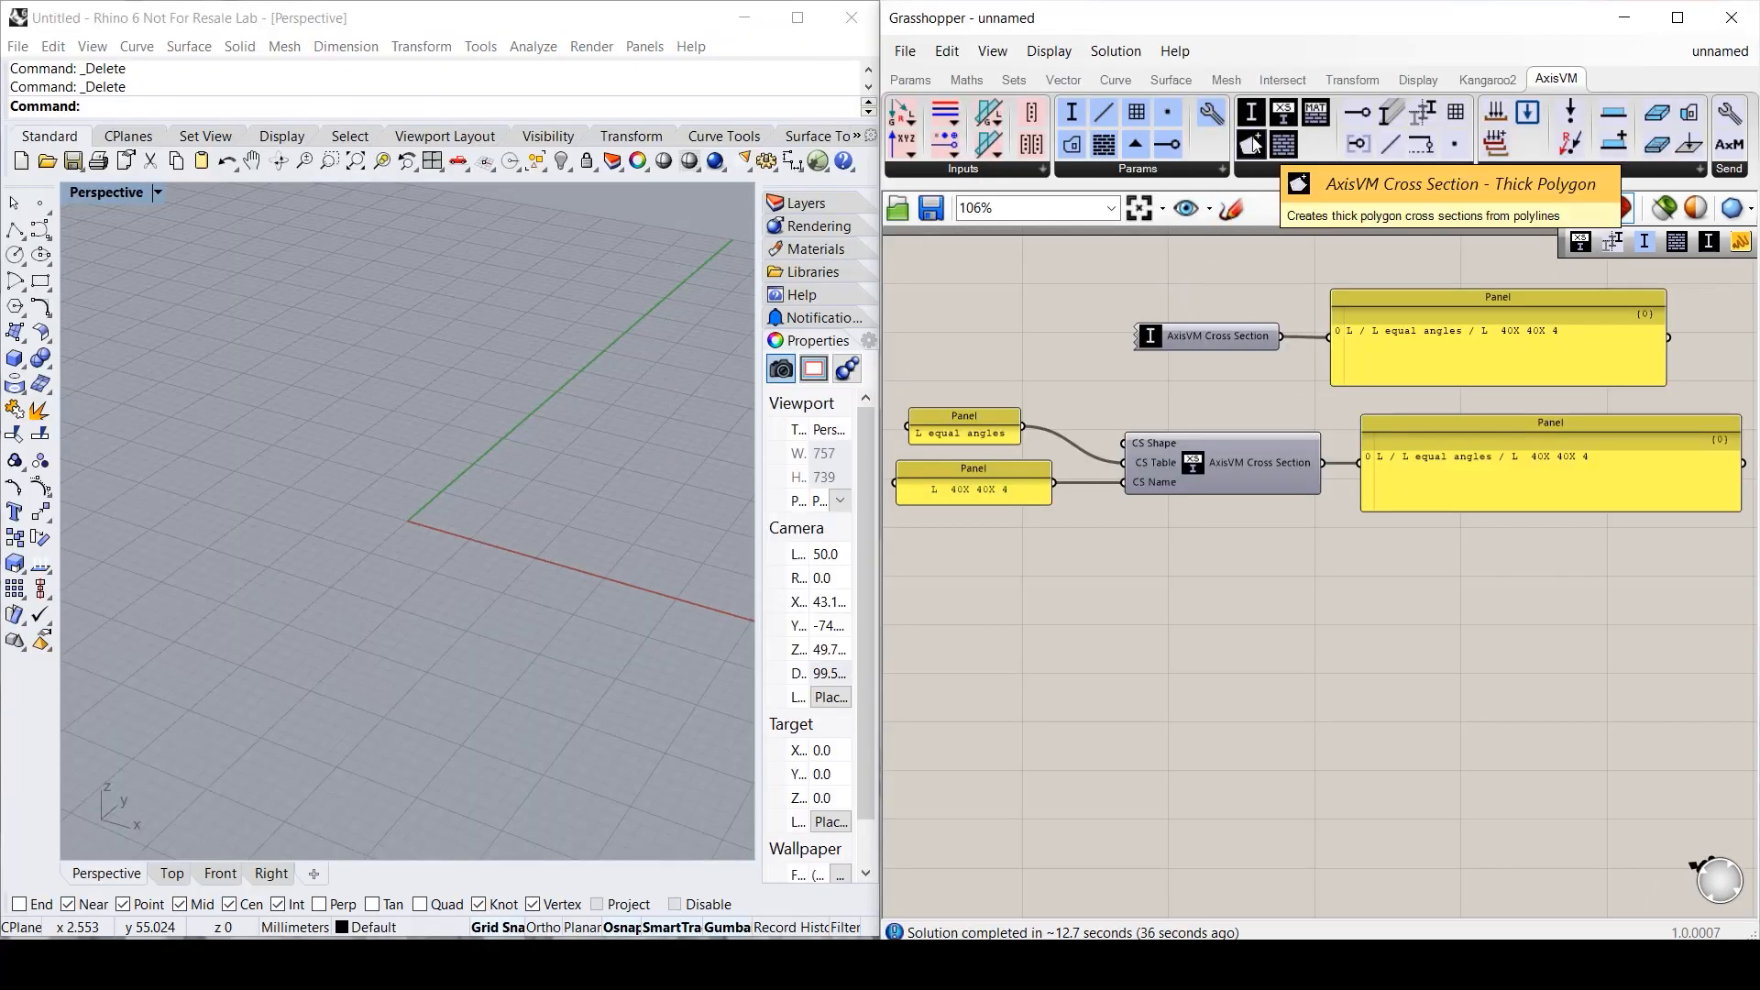
drag(1251, 144, 1281, 629)
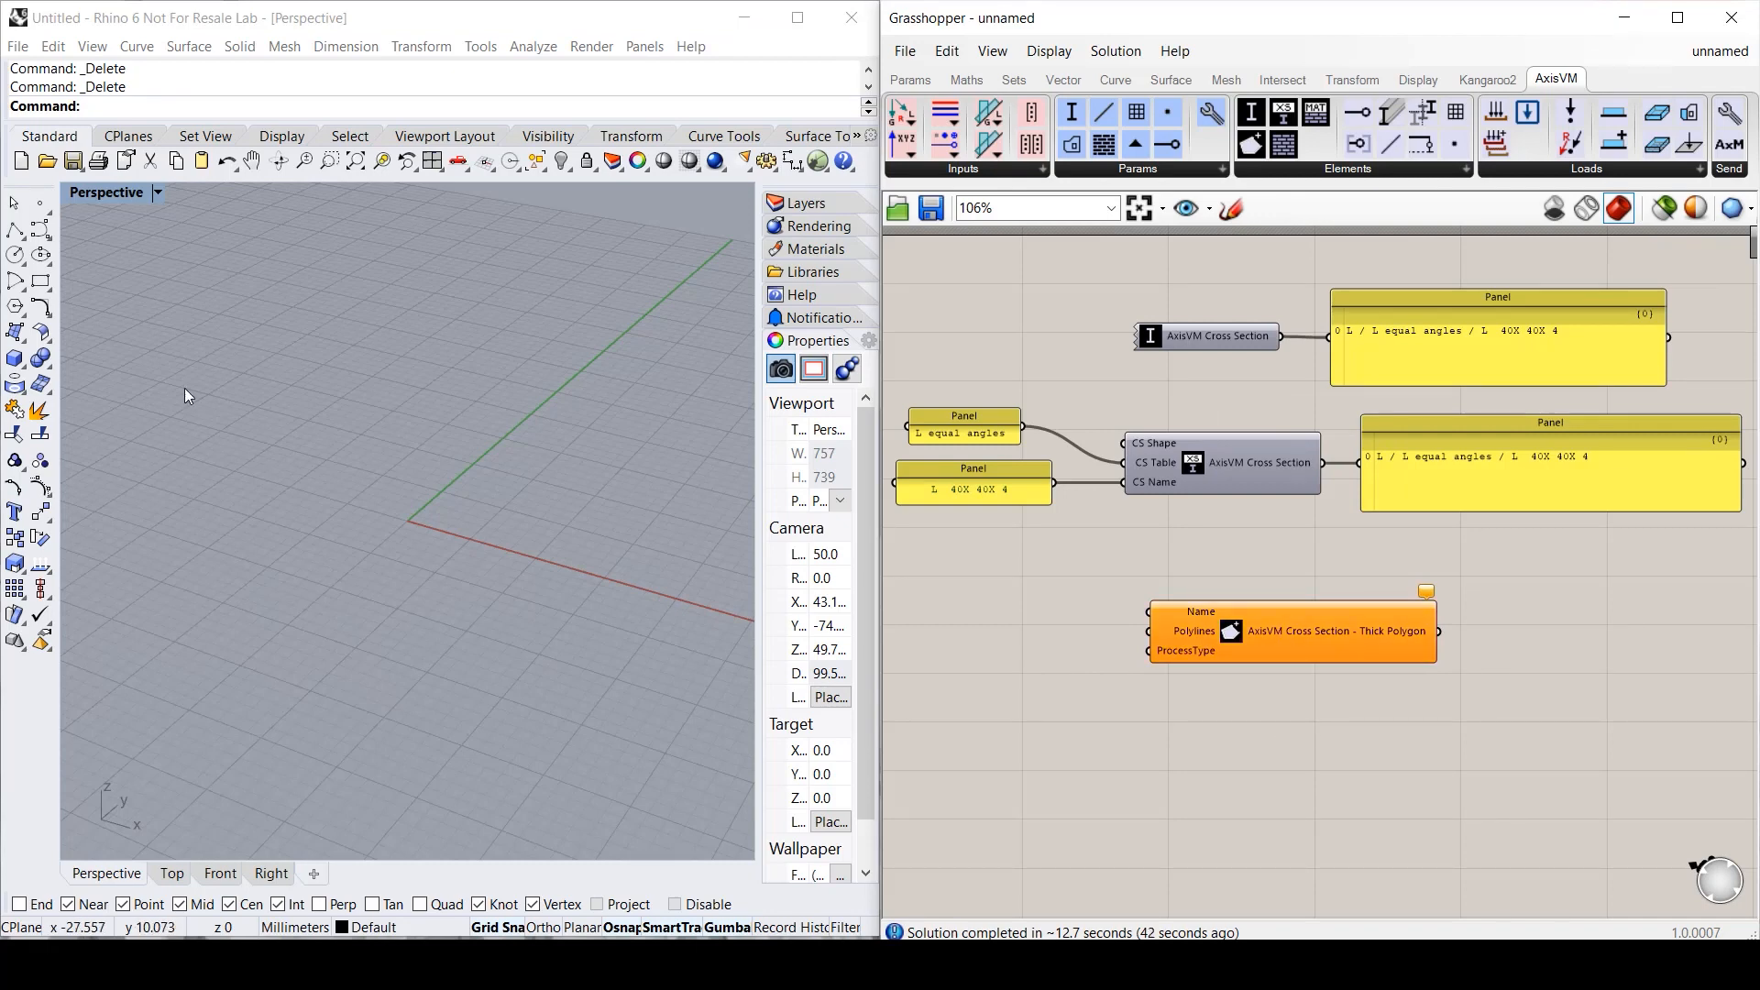
- Draw a rectangle in the Rhino top view
click(173, 873)
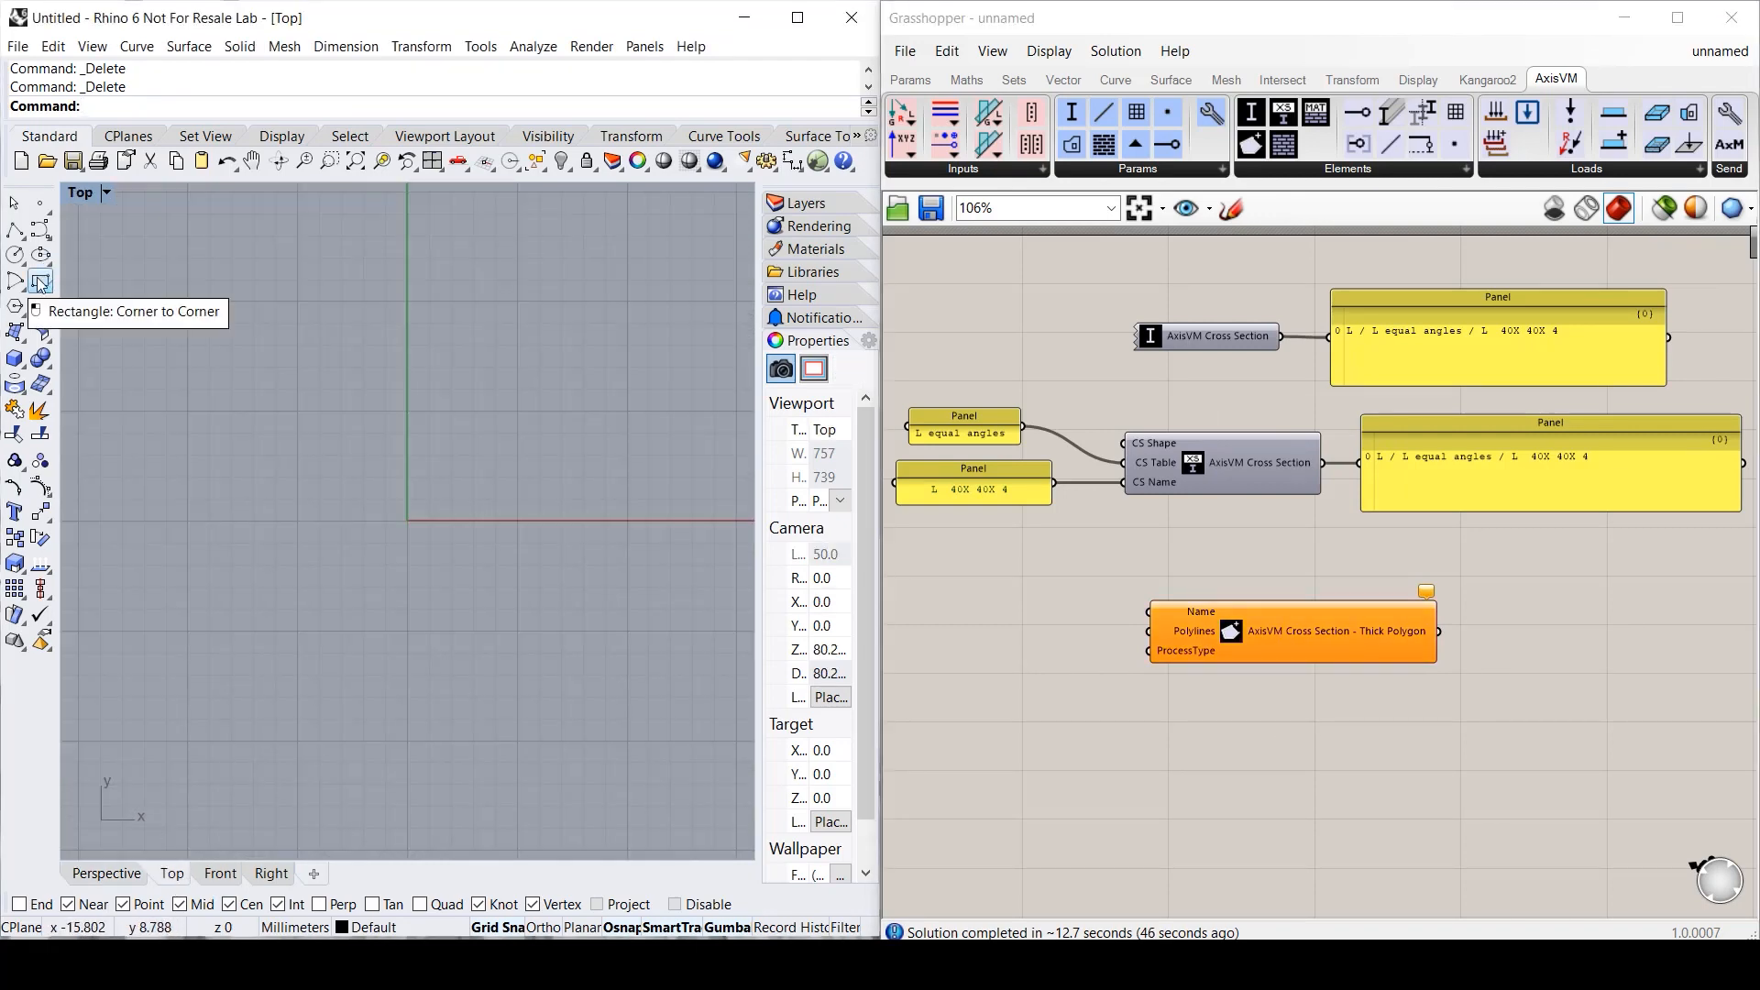
click(40, 280)
click(407, 301)
click(628, 411)
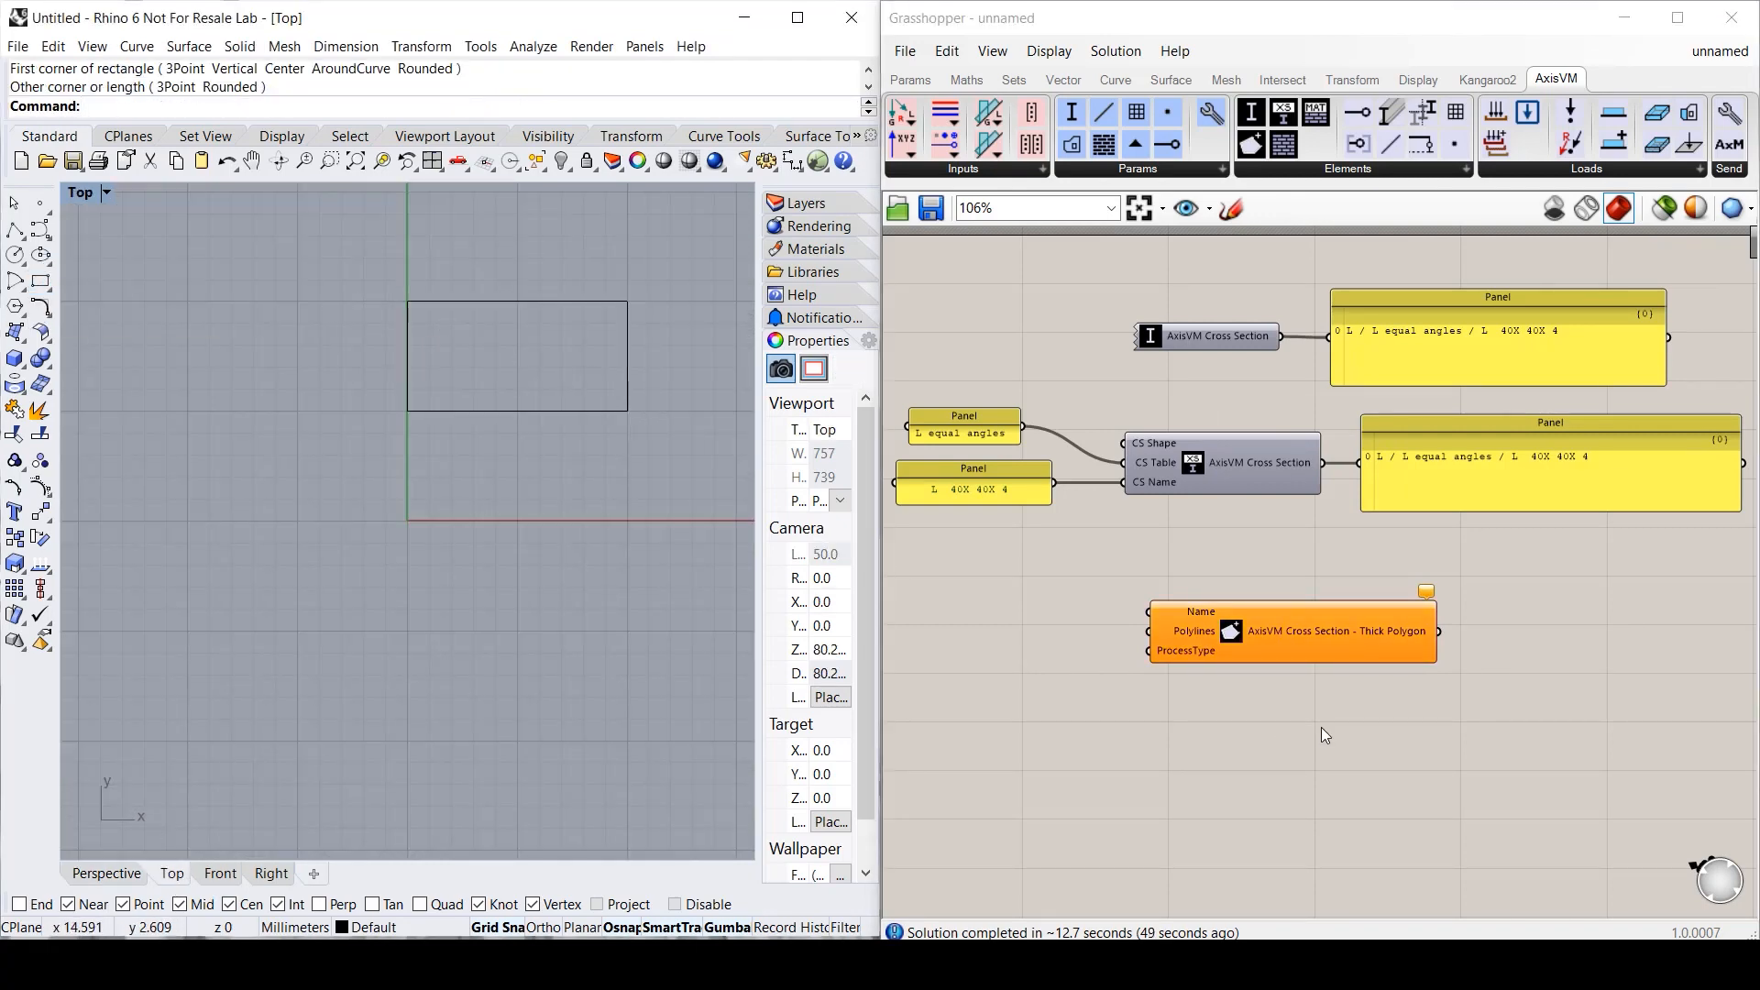
- Reference the rectangle in a Curve parameter and wire it into Thick Polygon's Polylines
click(910, 80)
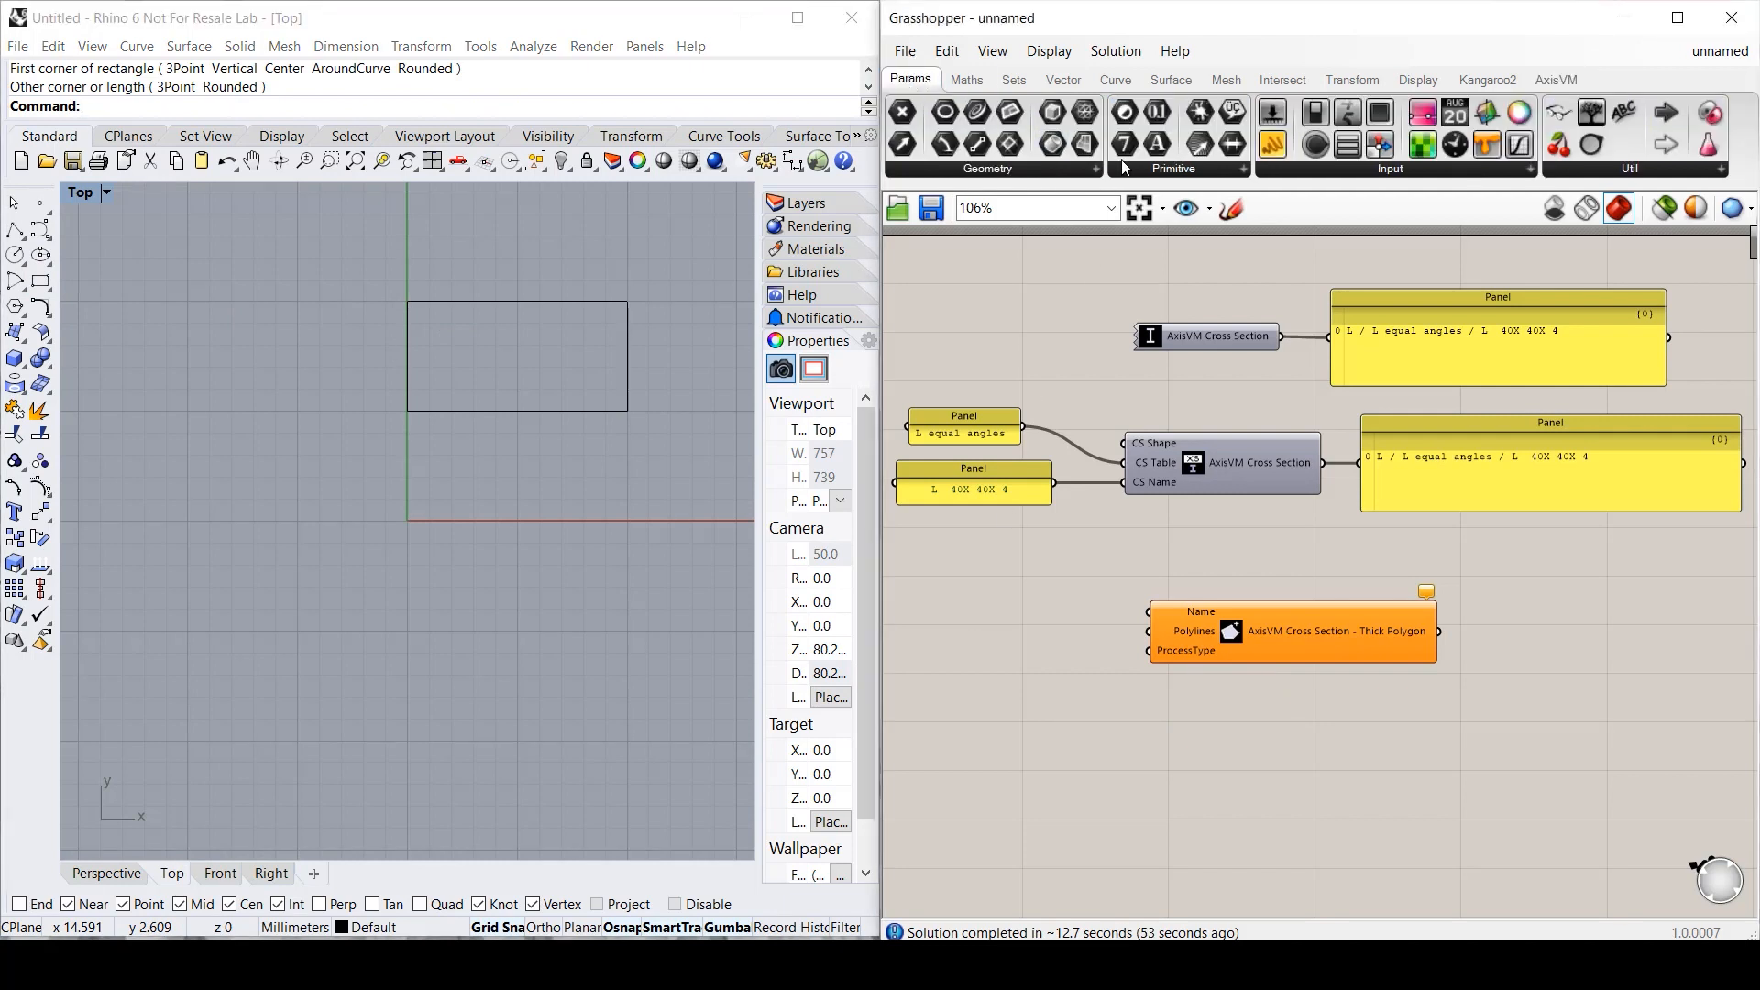
click(1091, 167)
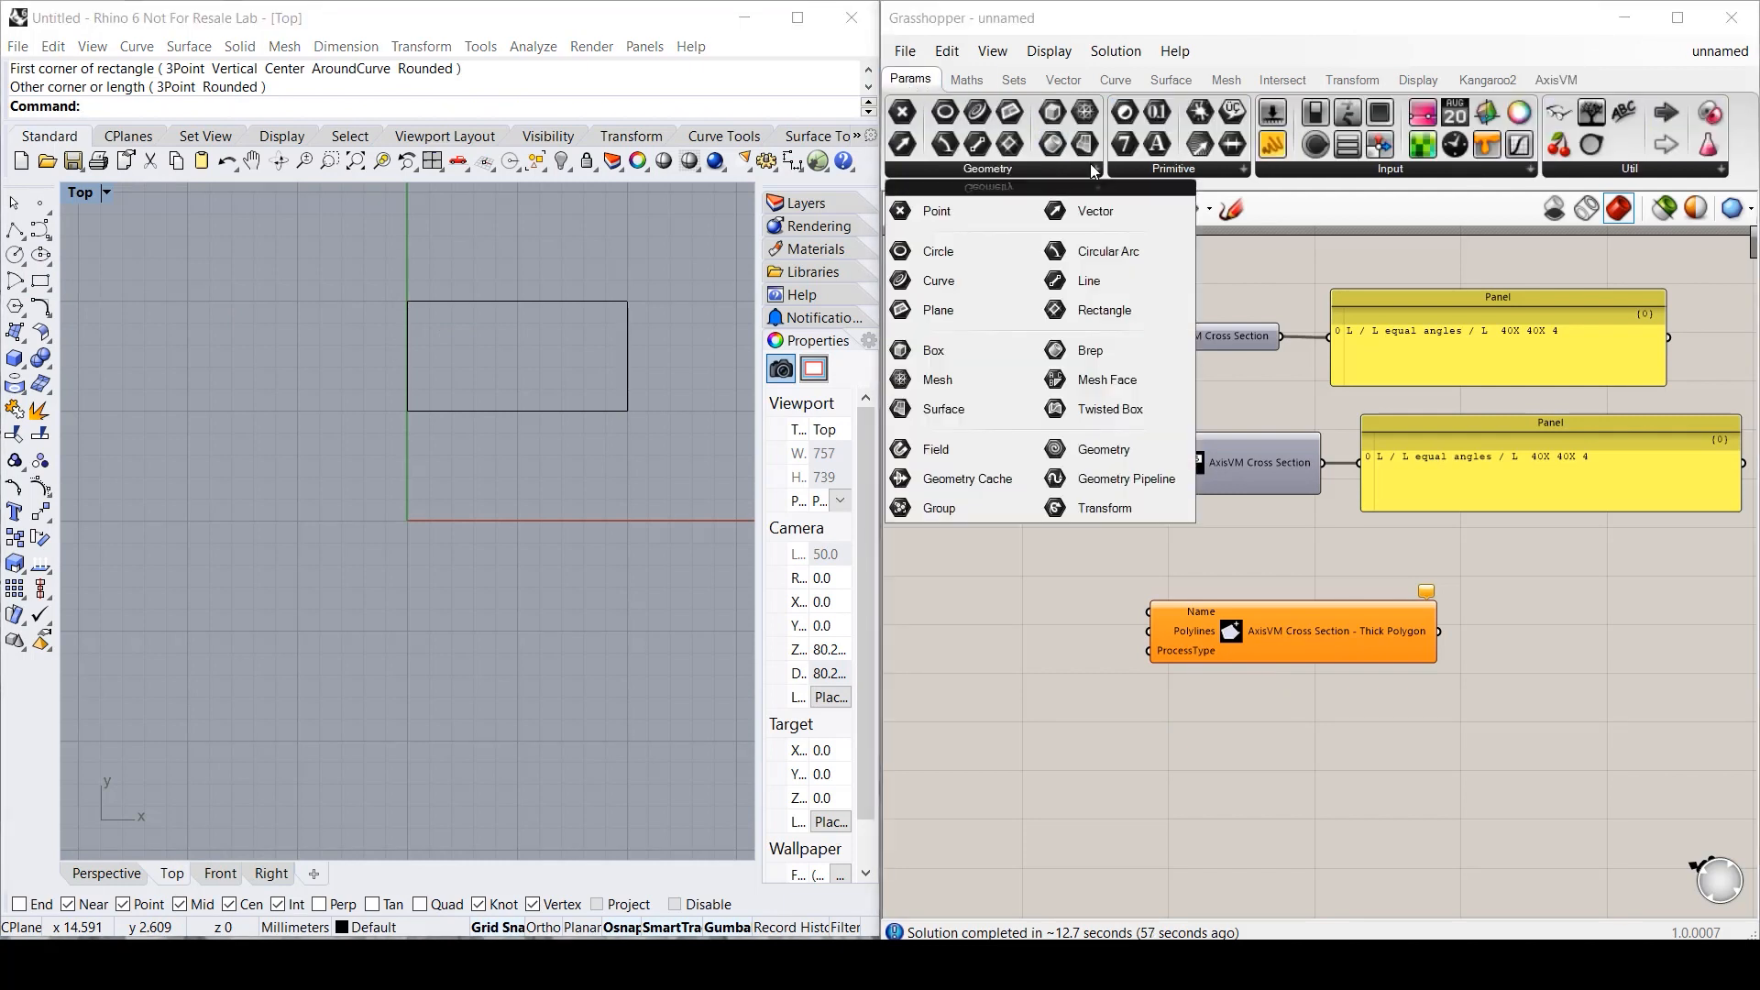
click(939, 280)
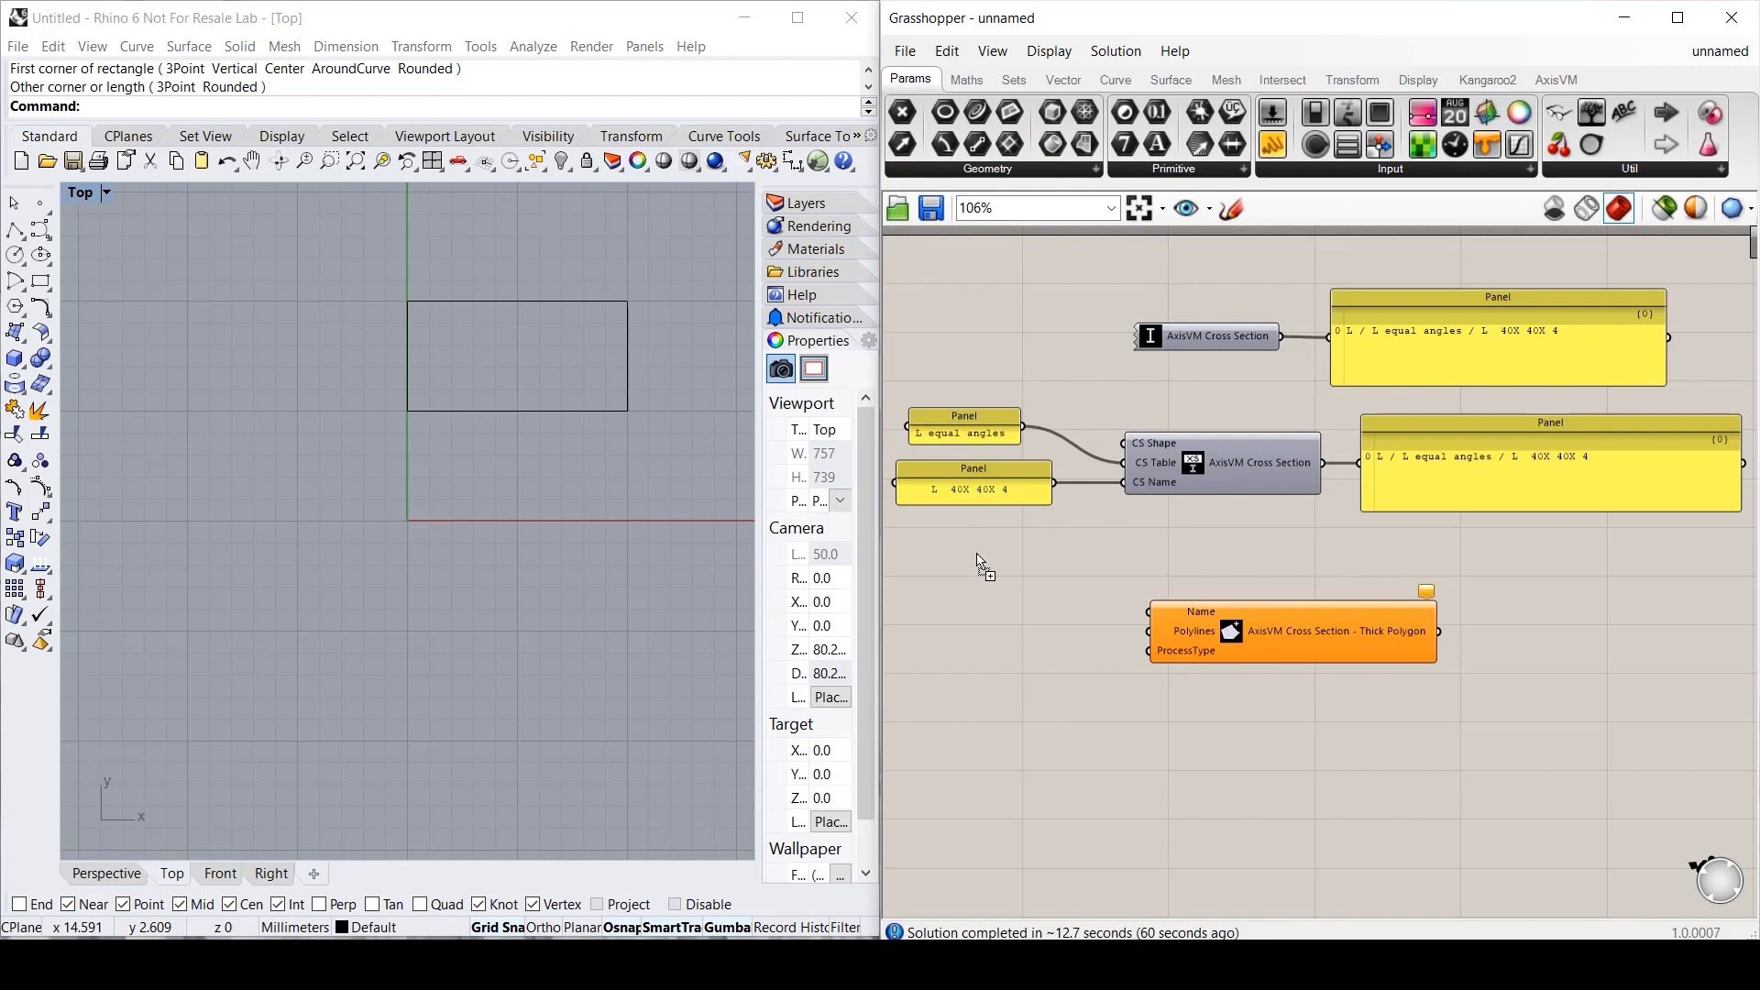
click(1041, 633)
right_click(1040, 633)
click(1123, 779)
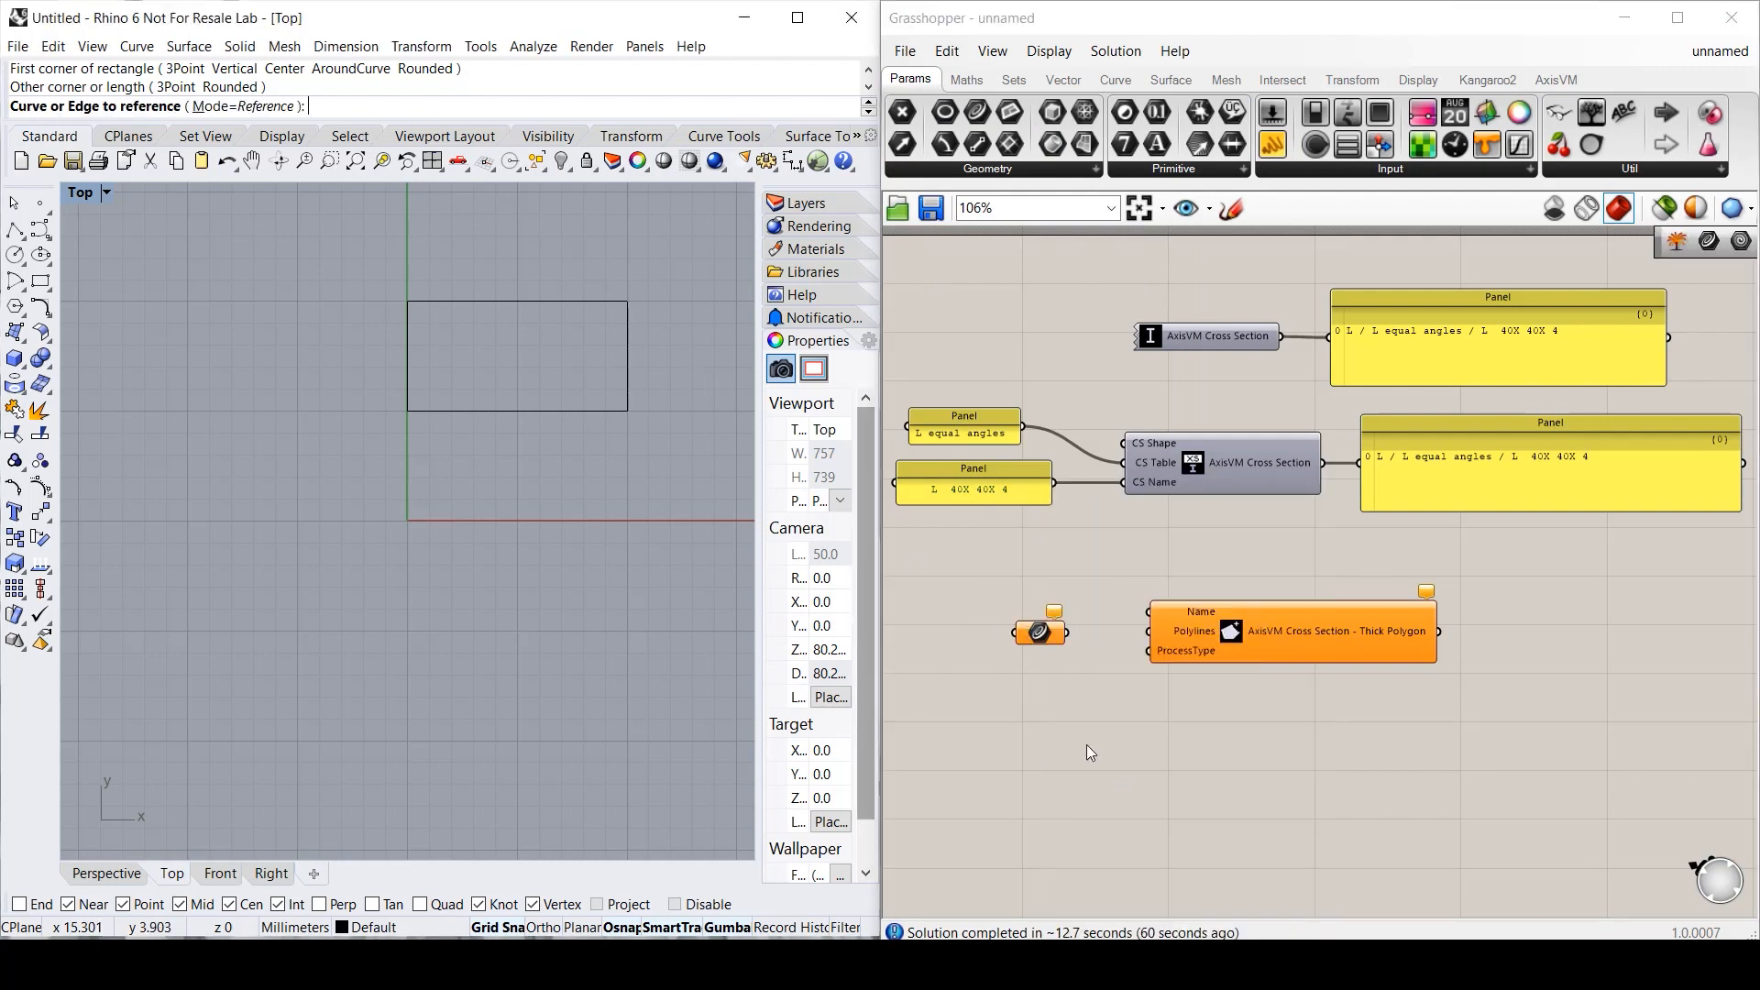
click(604, 412)
drag(1065, 632, 1192, 632)
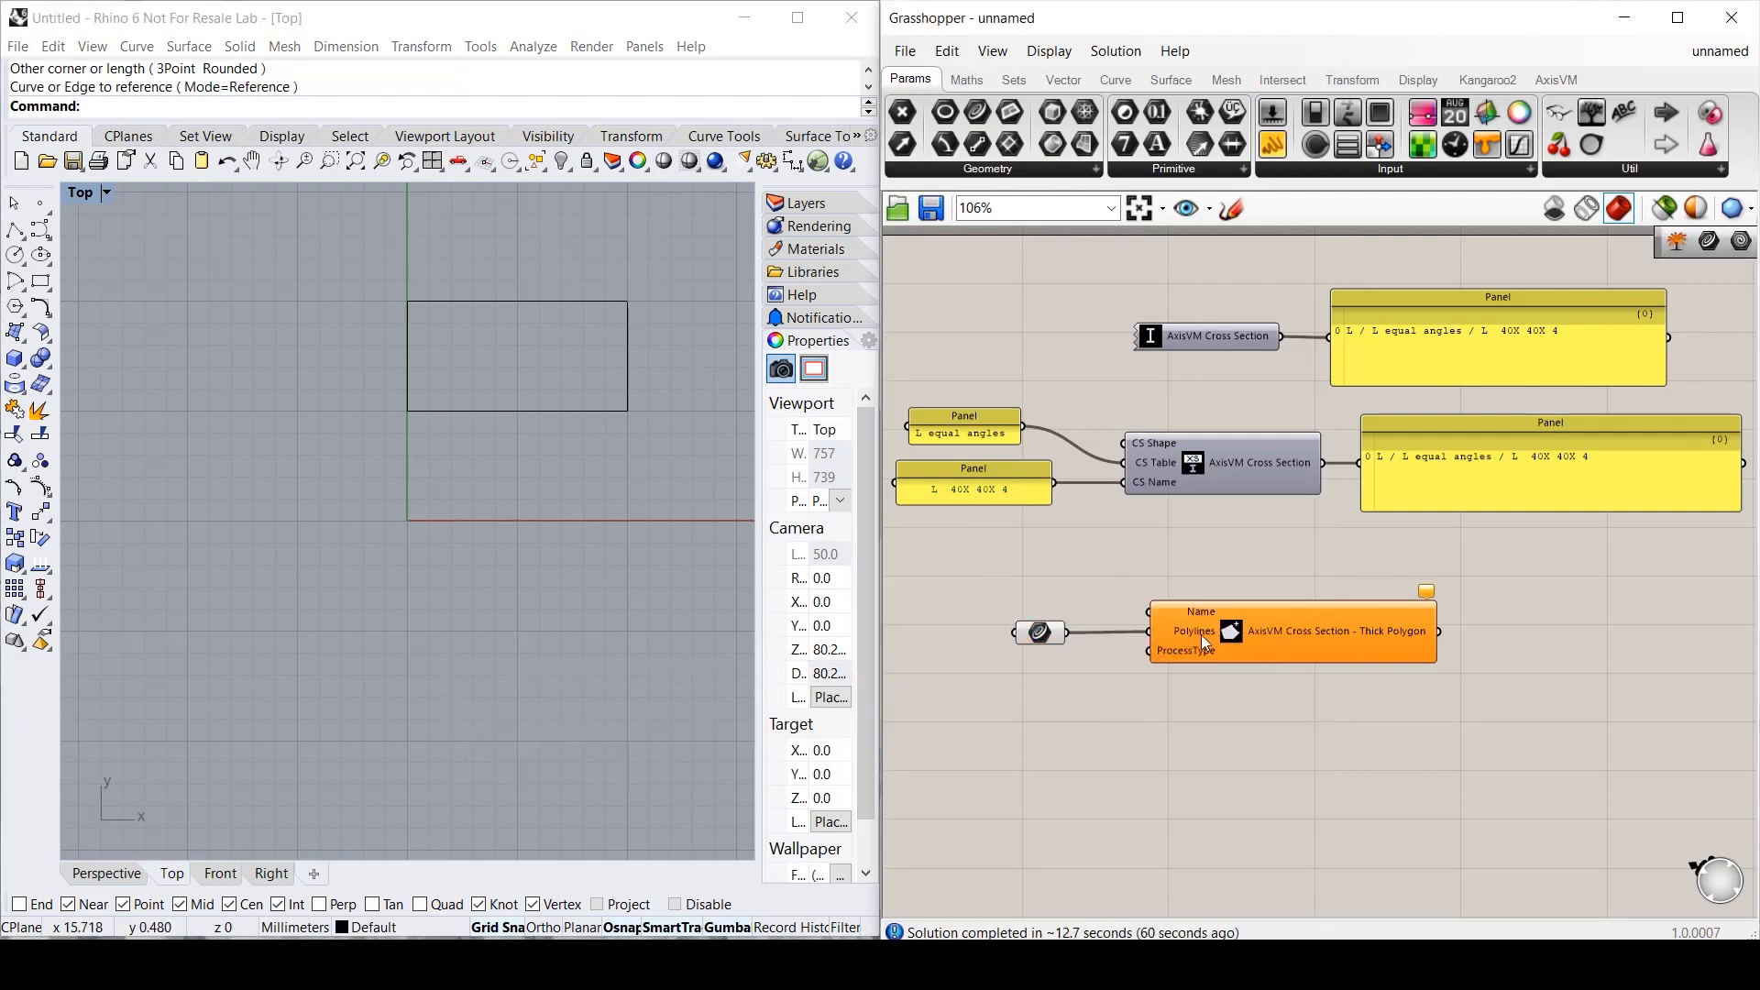
- Feed a panel reading 'Rectangle' into the Name input
double_click(1040, 591)
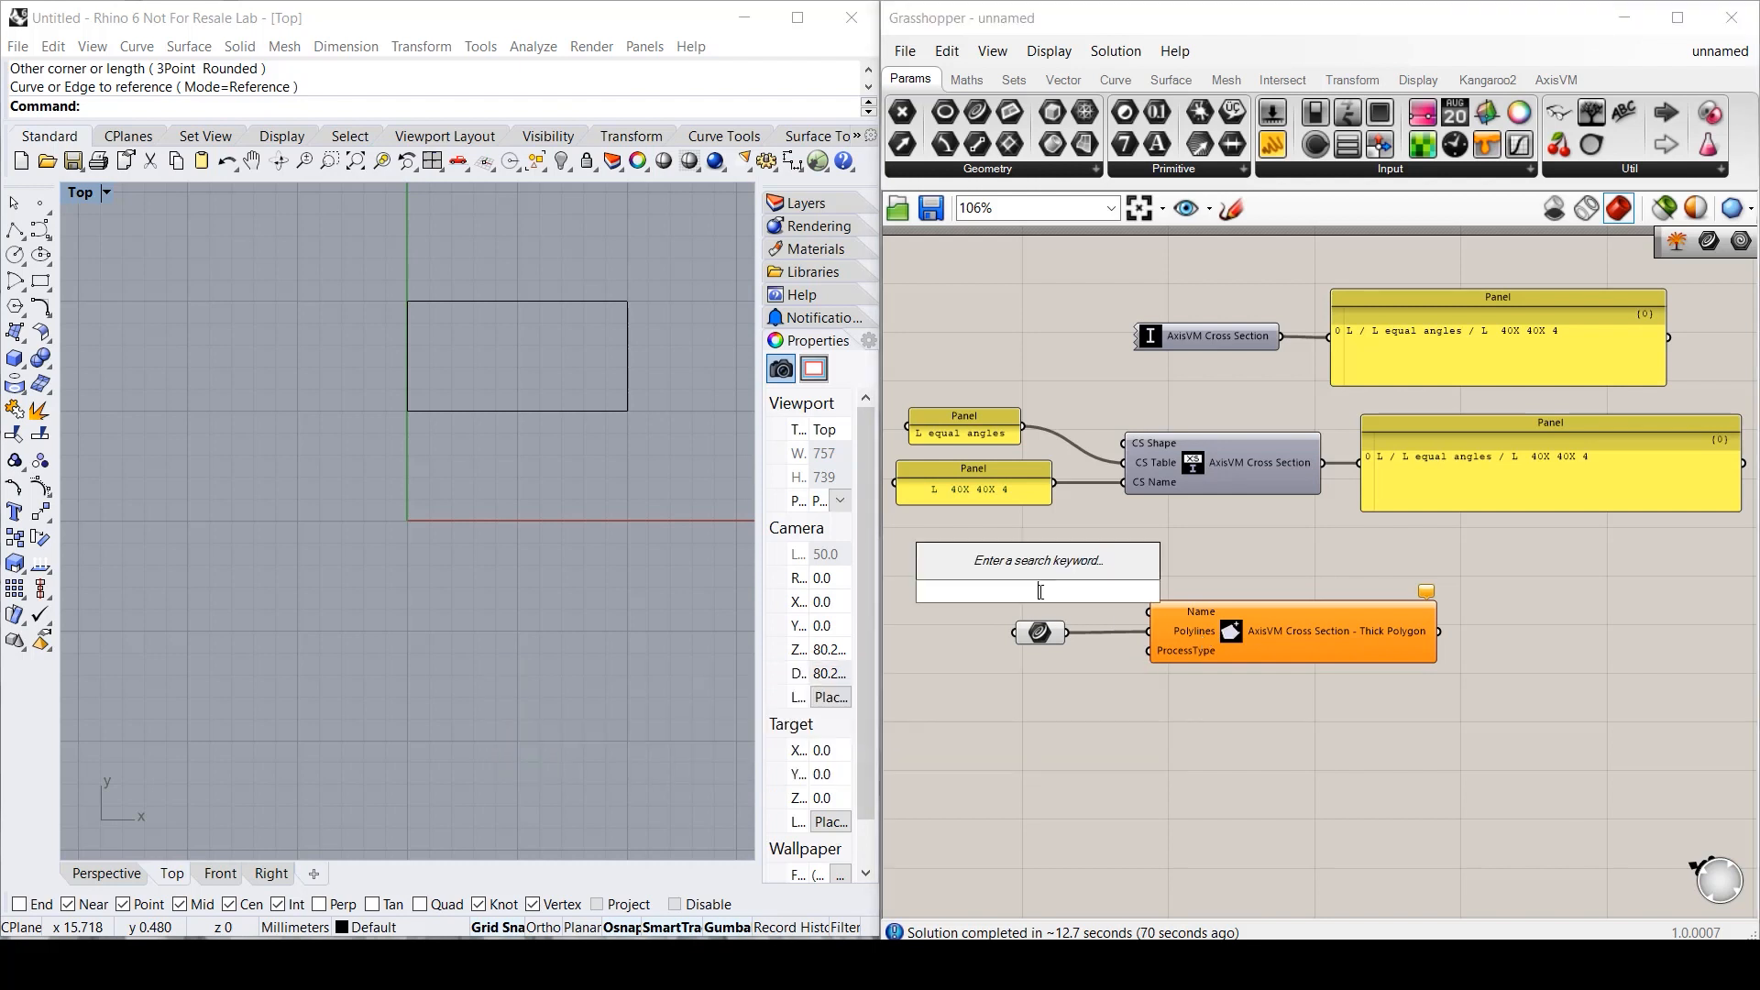
text(//Rectangle)
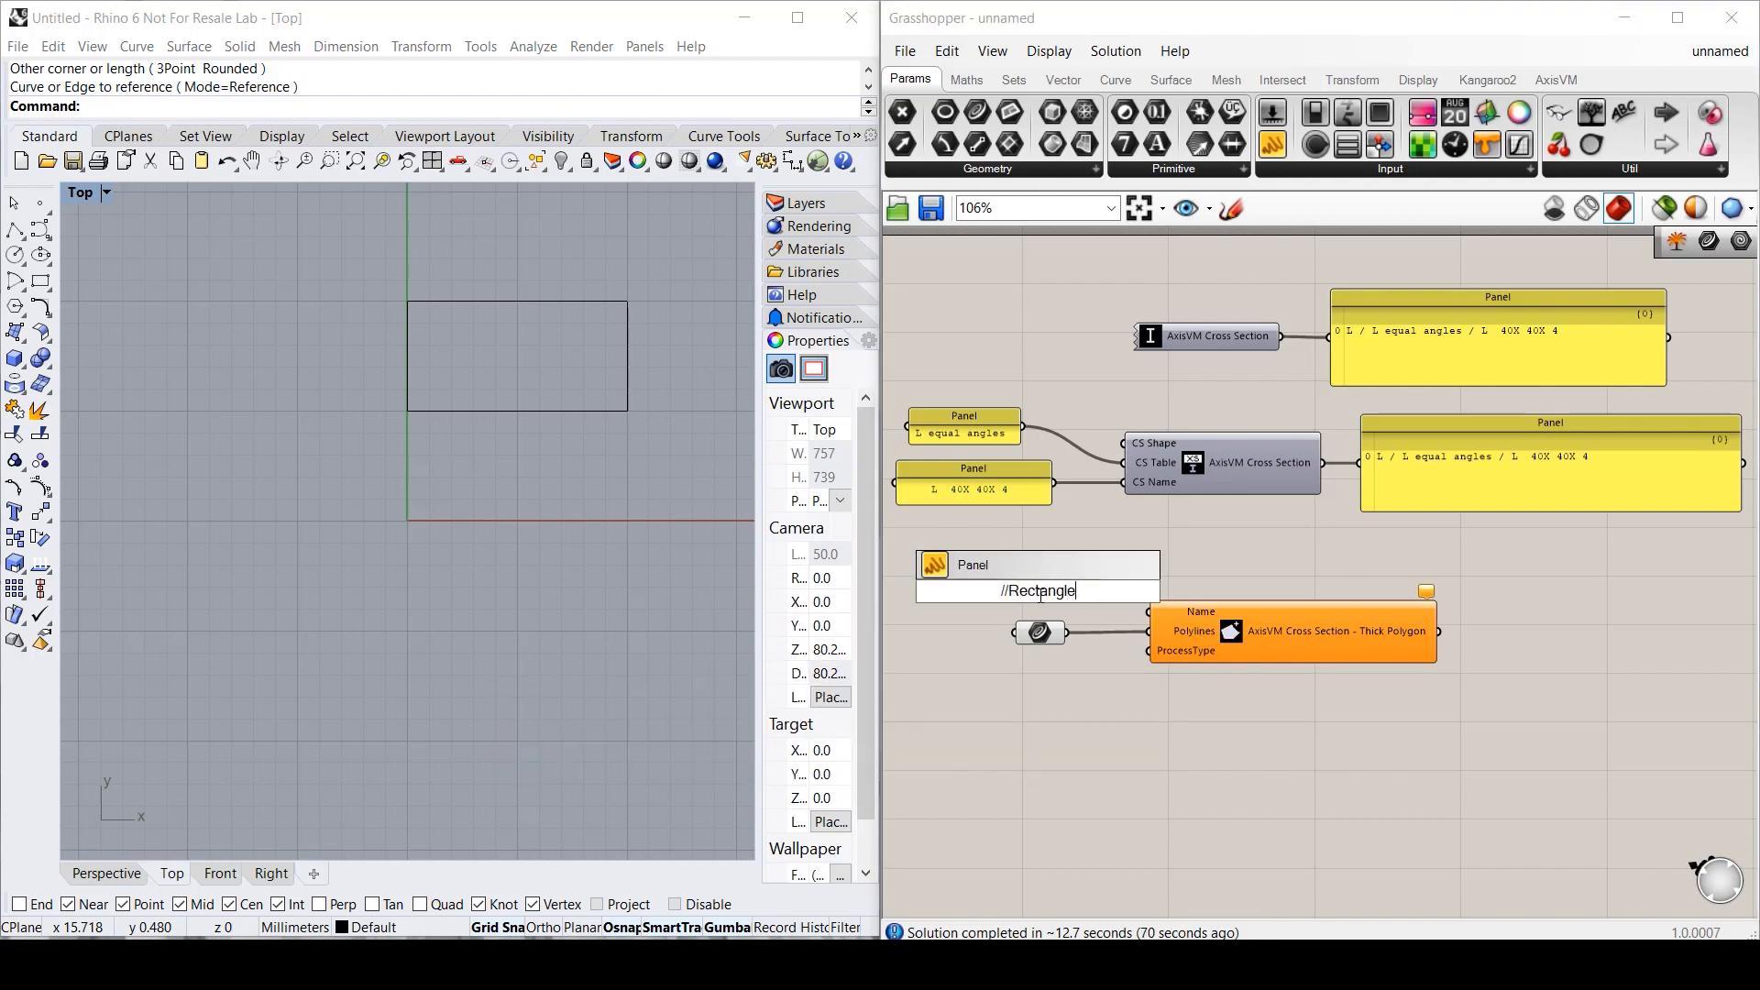
key(Return)
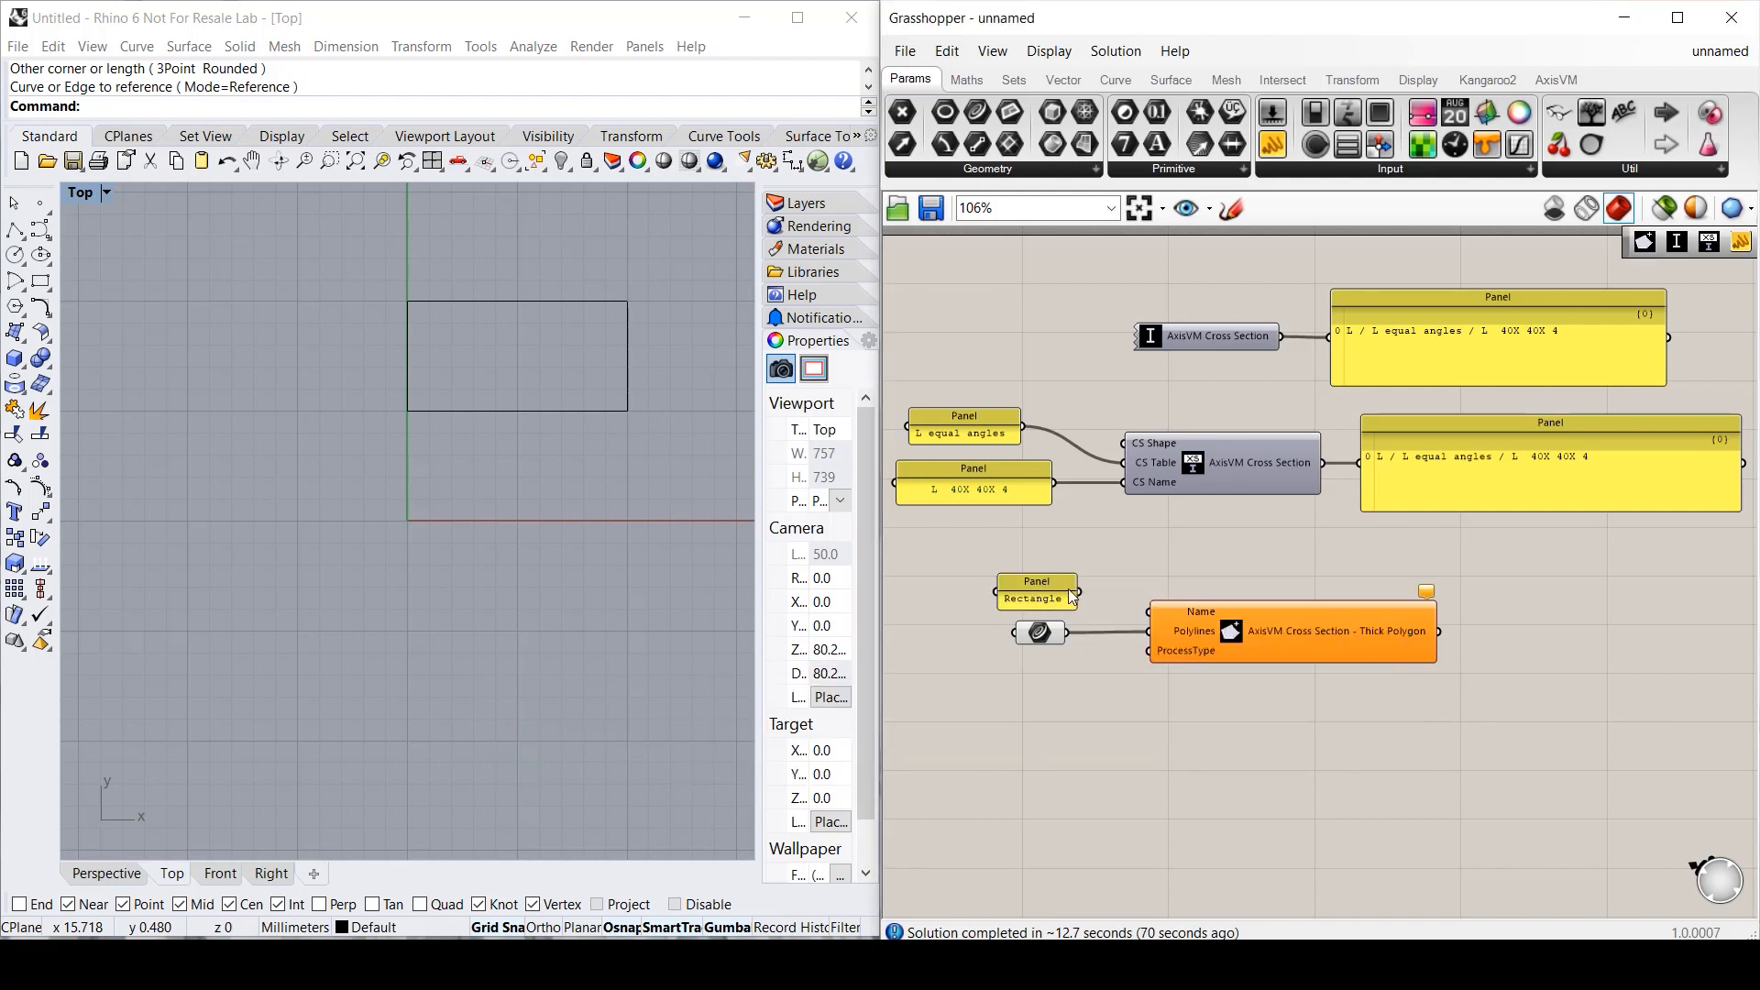
drag(1080, 592, 1148, 611)
- Add a cross section process list set to Other for Thick Polygon
right_click(1201, 646)
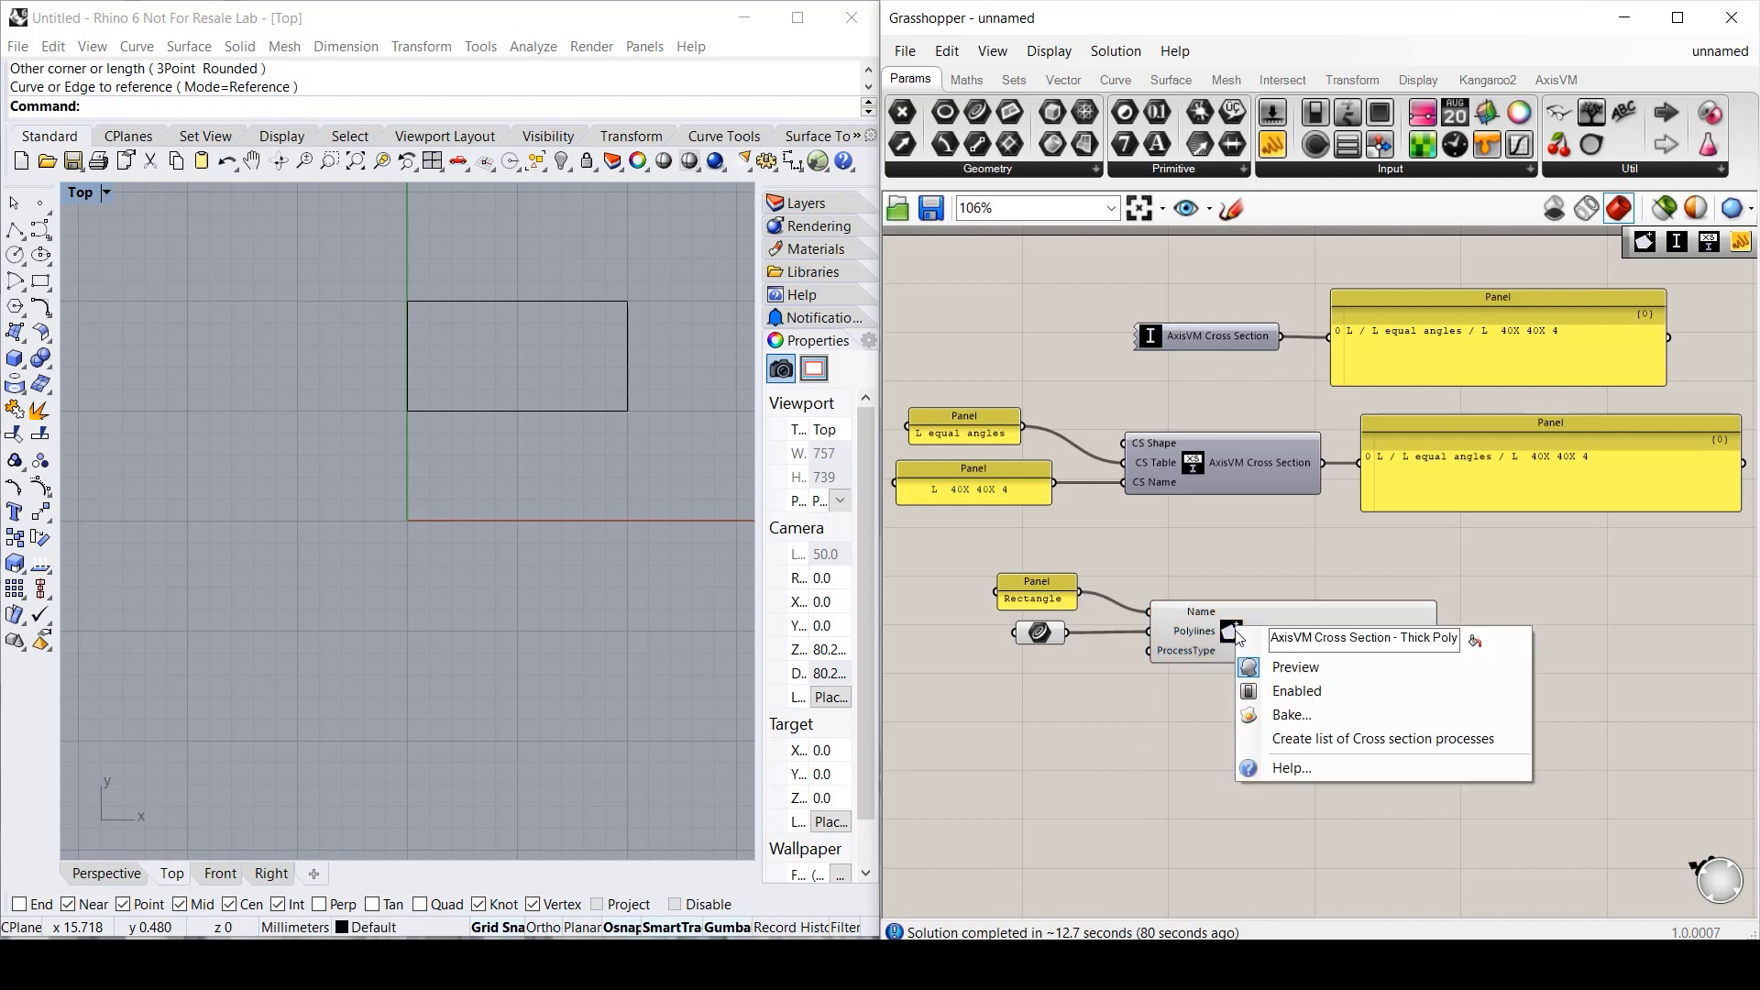
click(1284, 731)
click(1112, 660)
click(1117, 673)
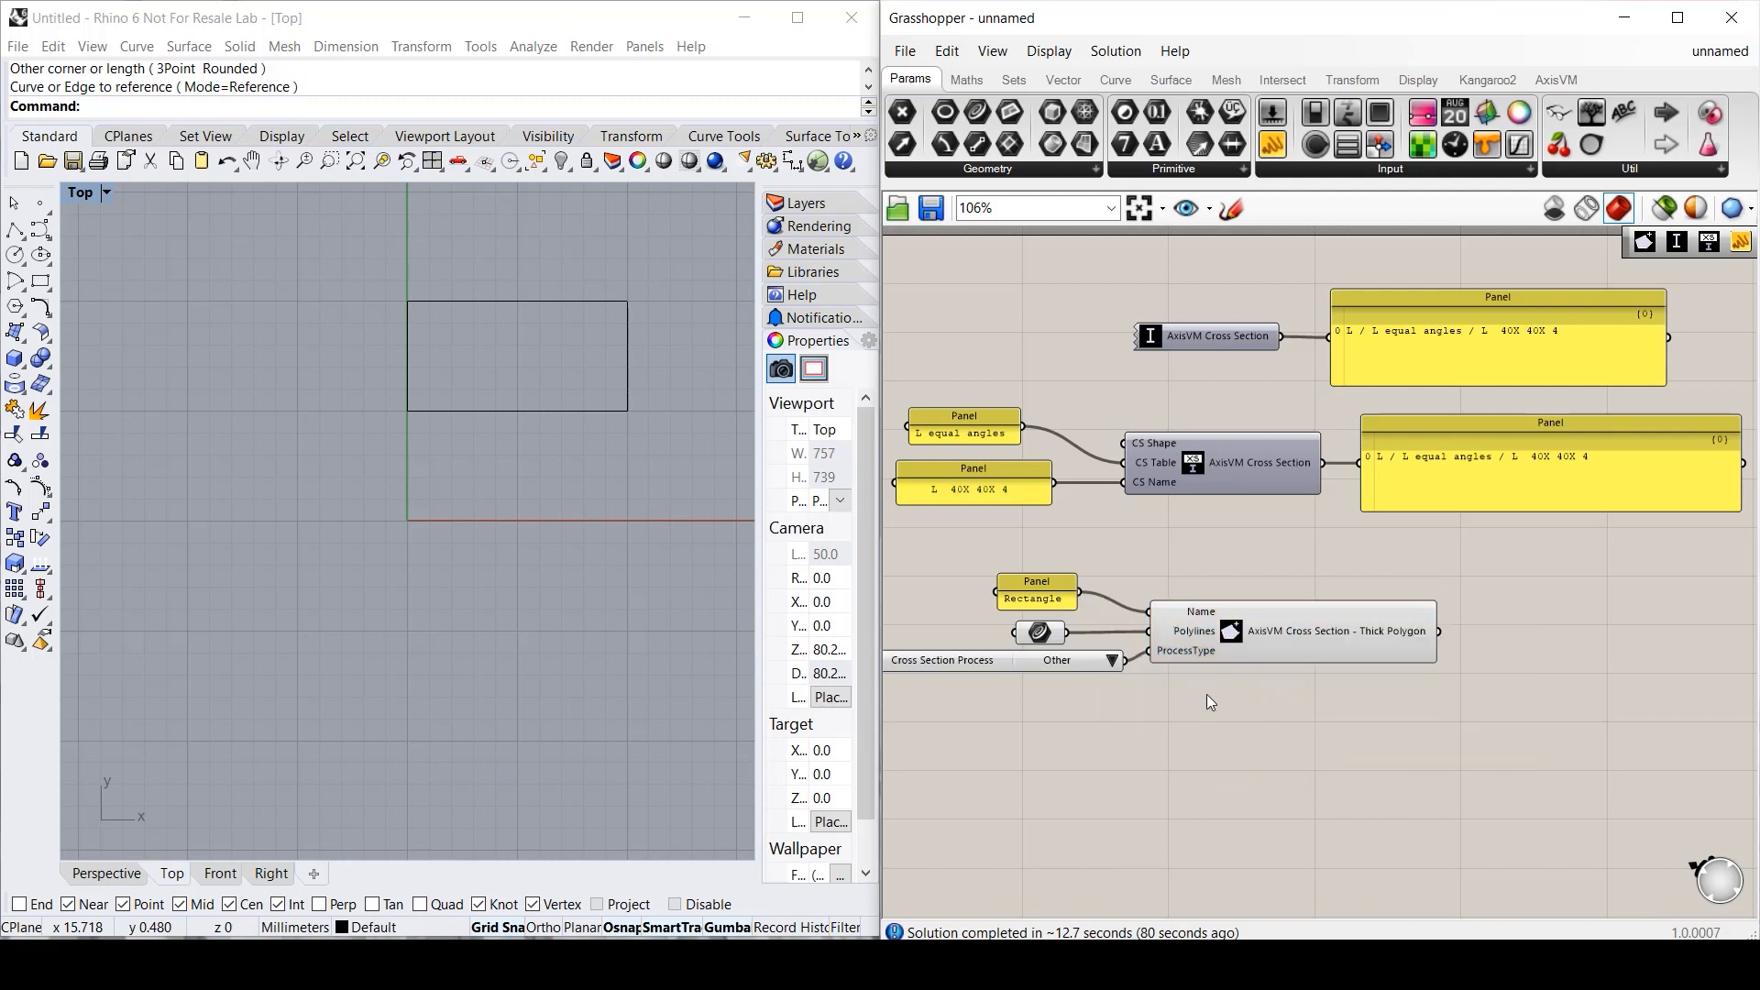
click(1362, 639)
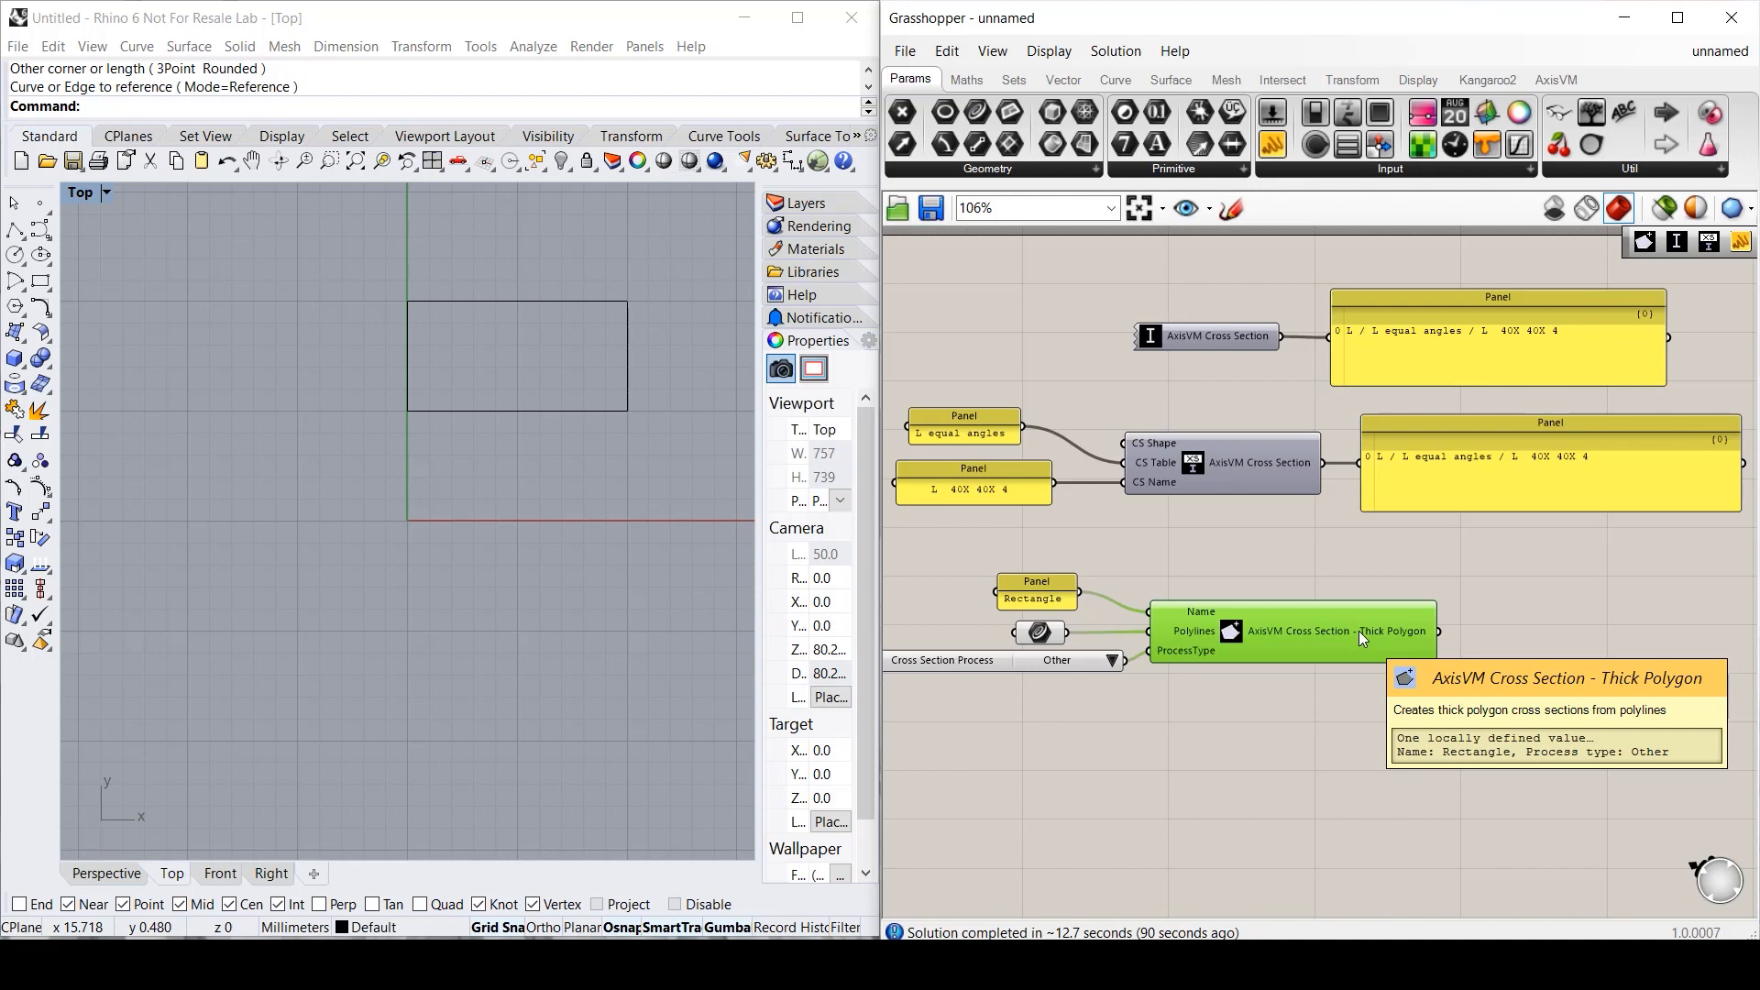
click(1367, 717)
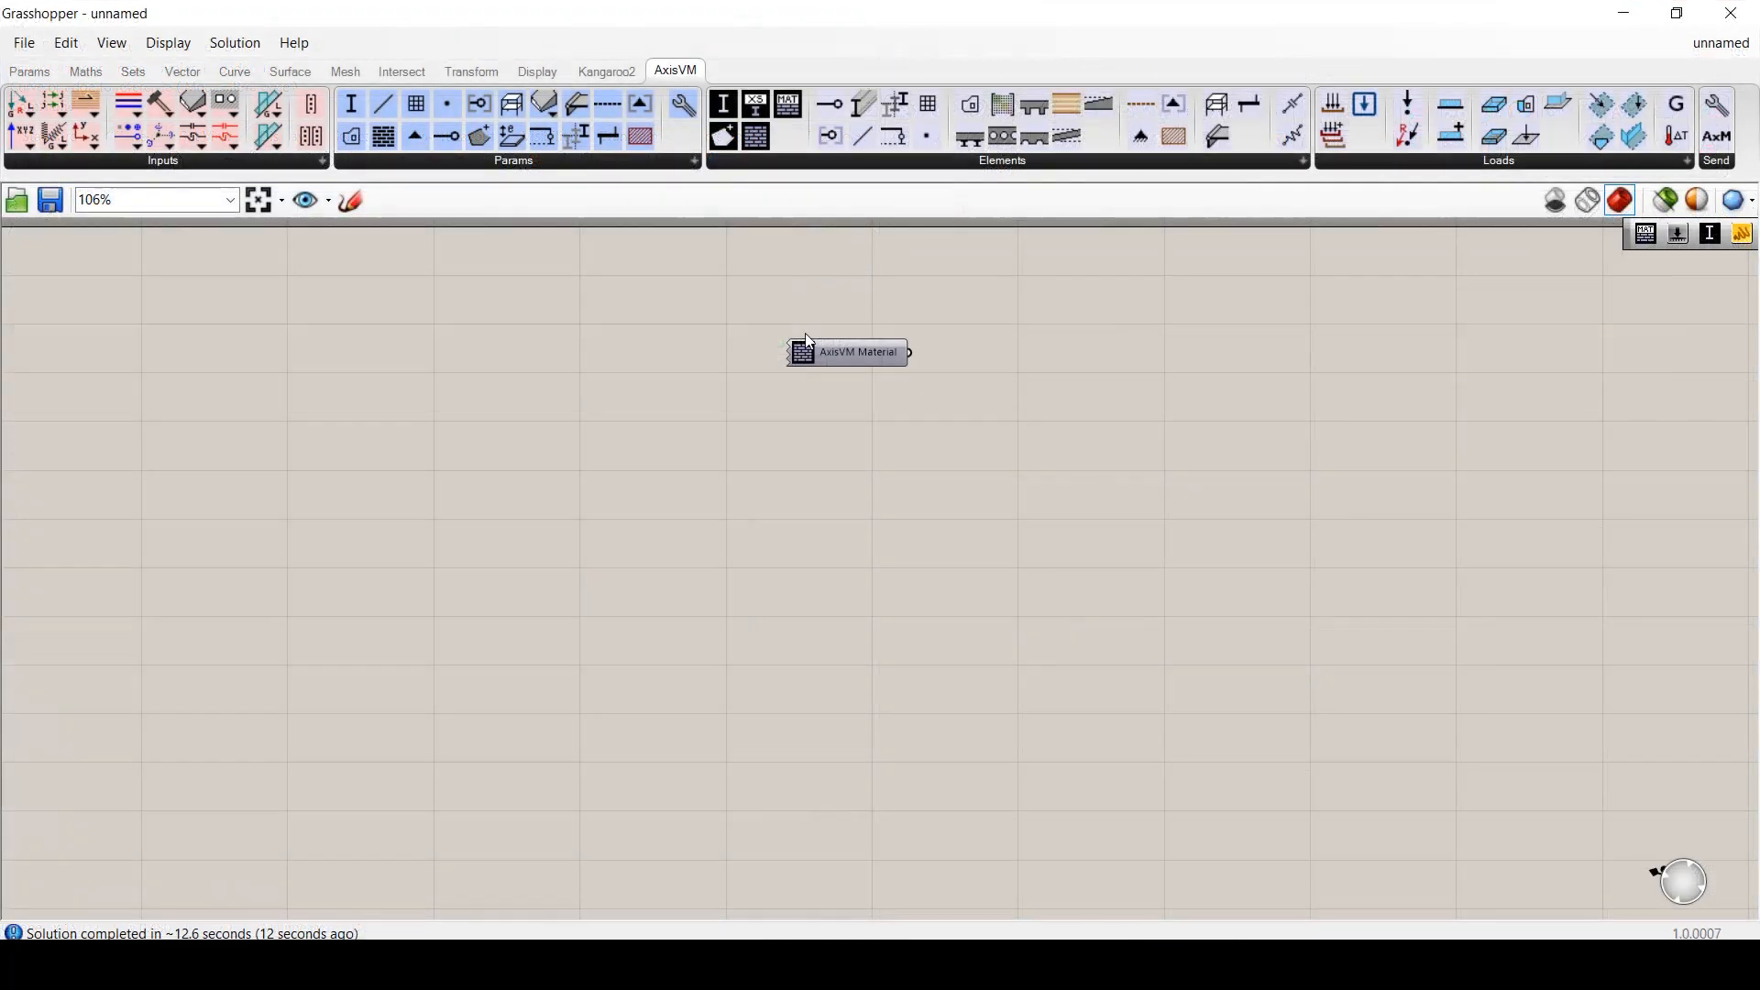
- Set the AxisVM Material component to EuroCode steel S 235
double_click(822, 354)
click(148, 186)
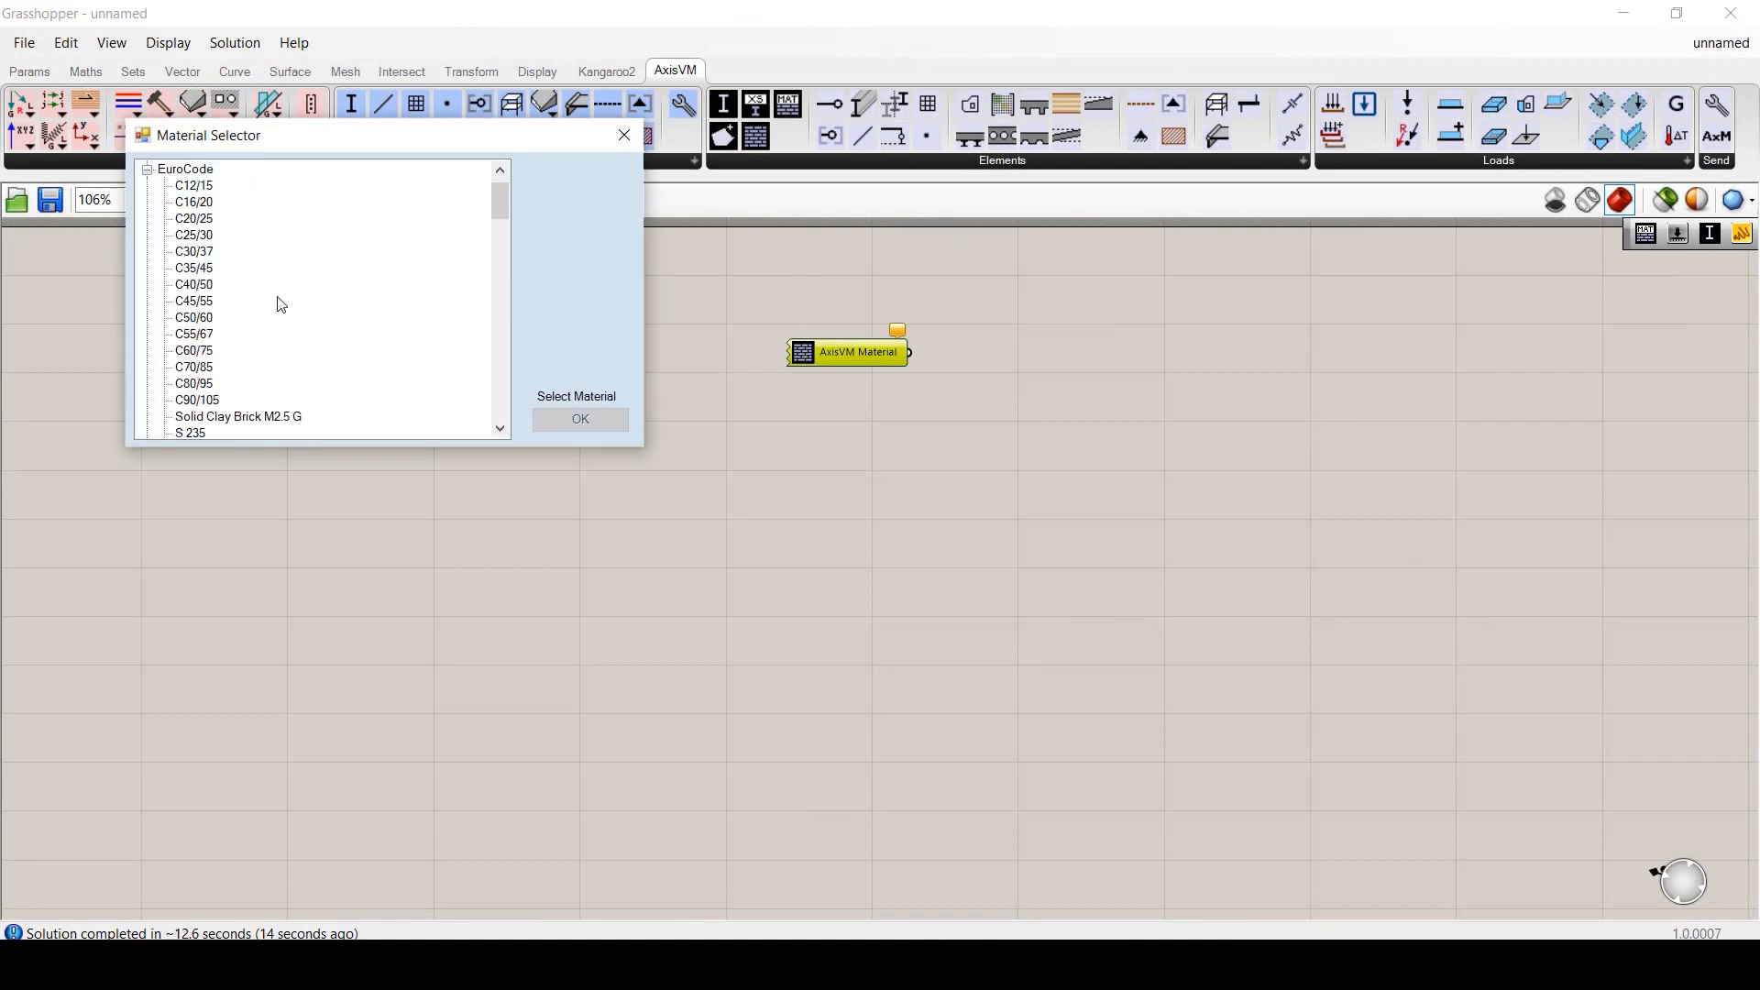
scroll(282, 304, down, 3)
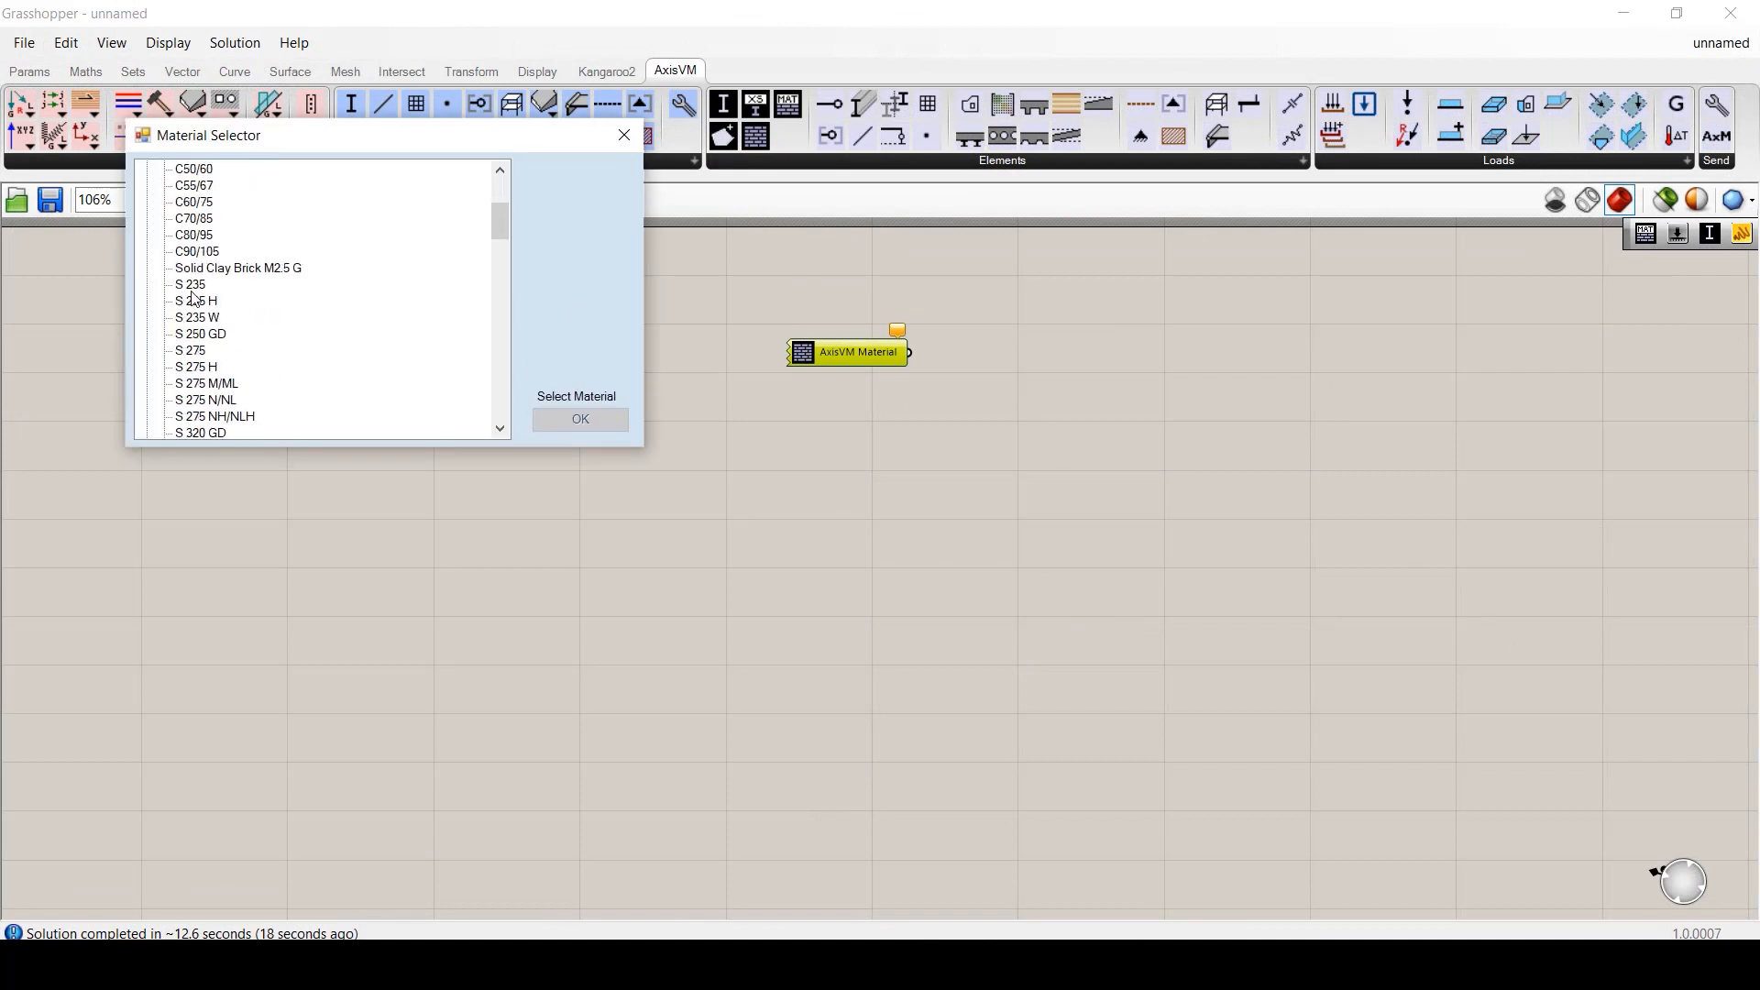
click(191, 285)
click(580, 419)
- Add a widened panel showing the material output
double_click(1049, 359)
text(panel)
key(Return)
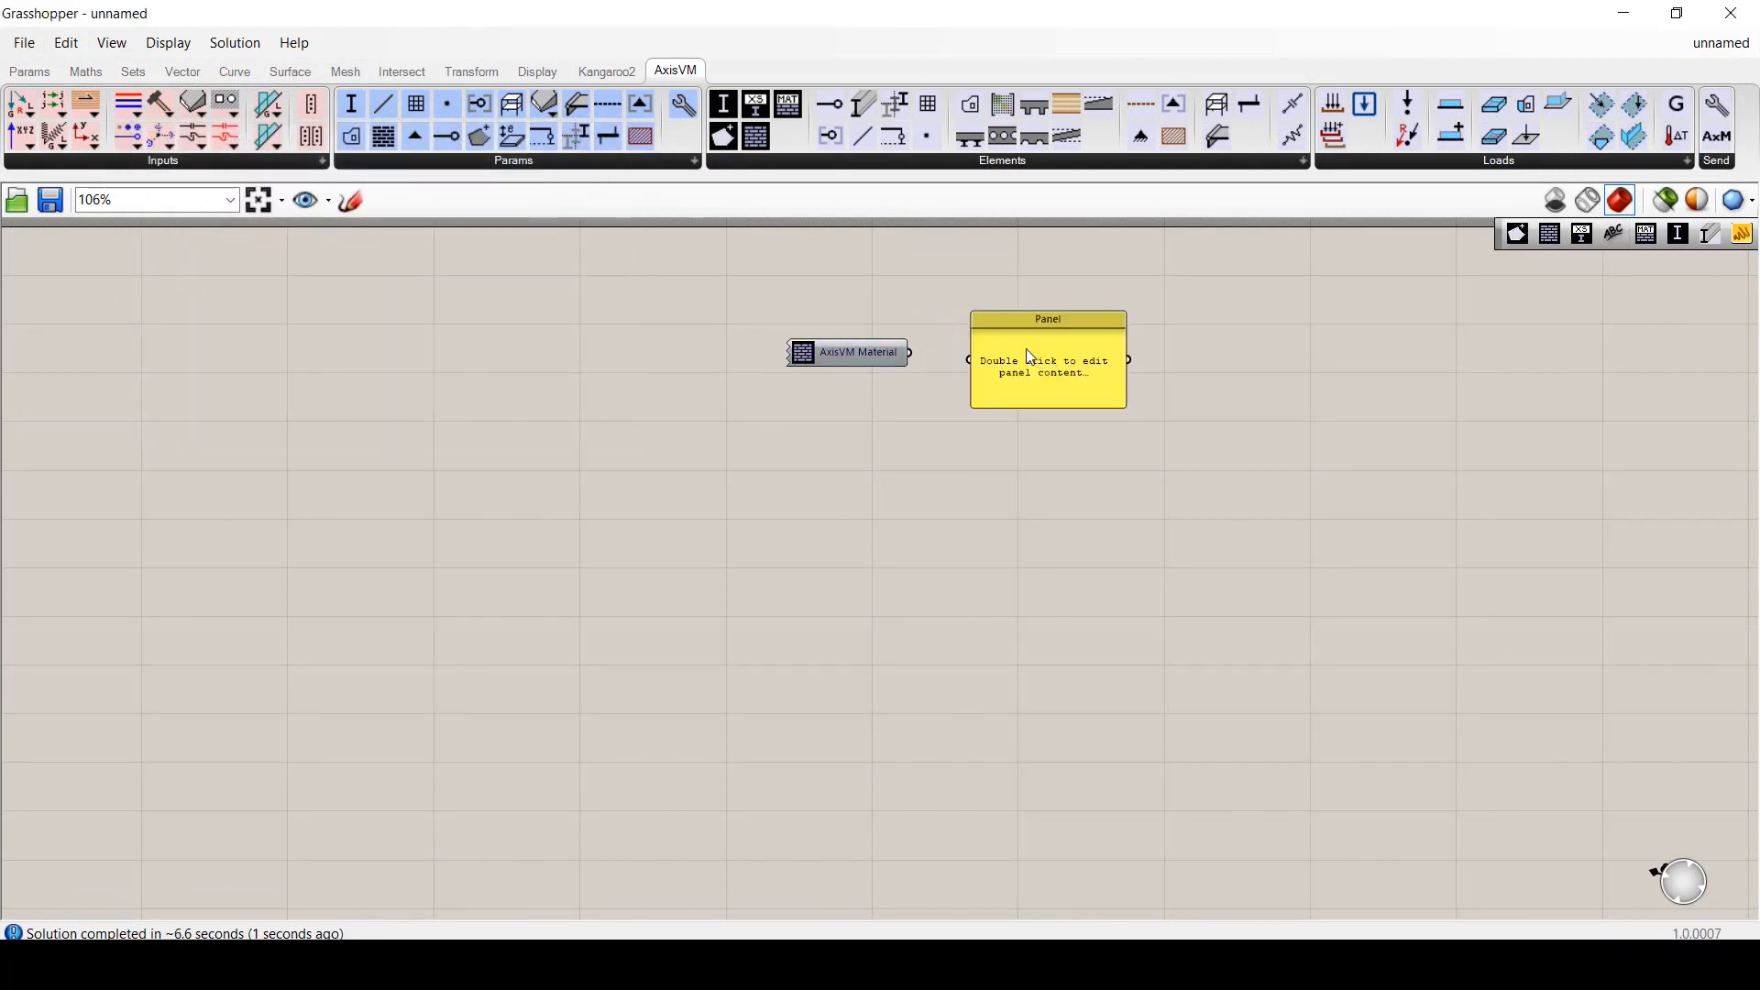
drag(1157, 352, 1344, 352)
drag(909, 352, 1005, 353)
- Add a text-based AxisVM Material fed by an 'S 235' panel into MaterialName
scroll(1174, 404, up, 3)
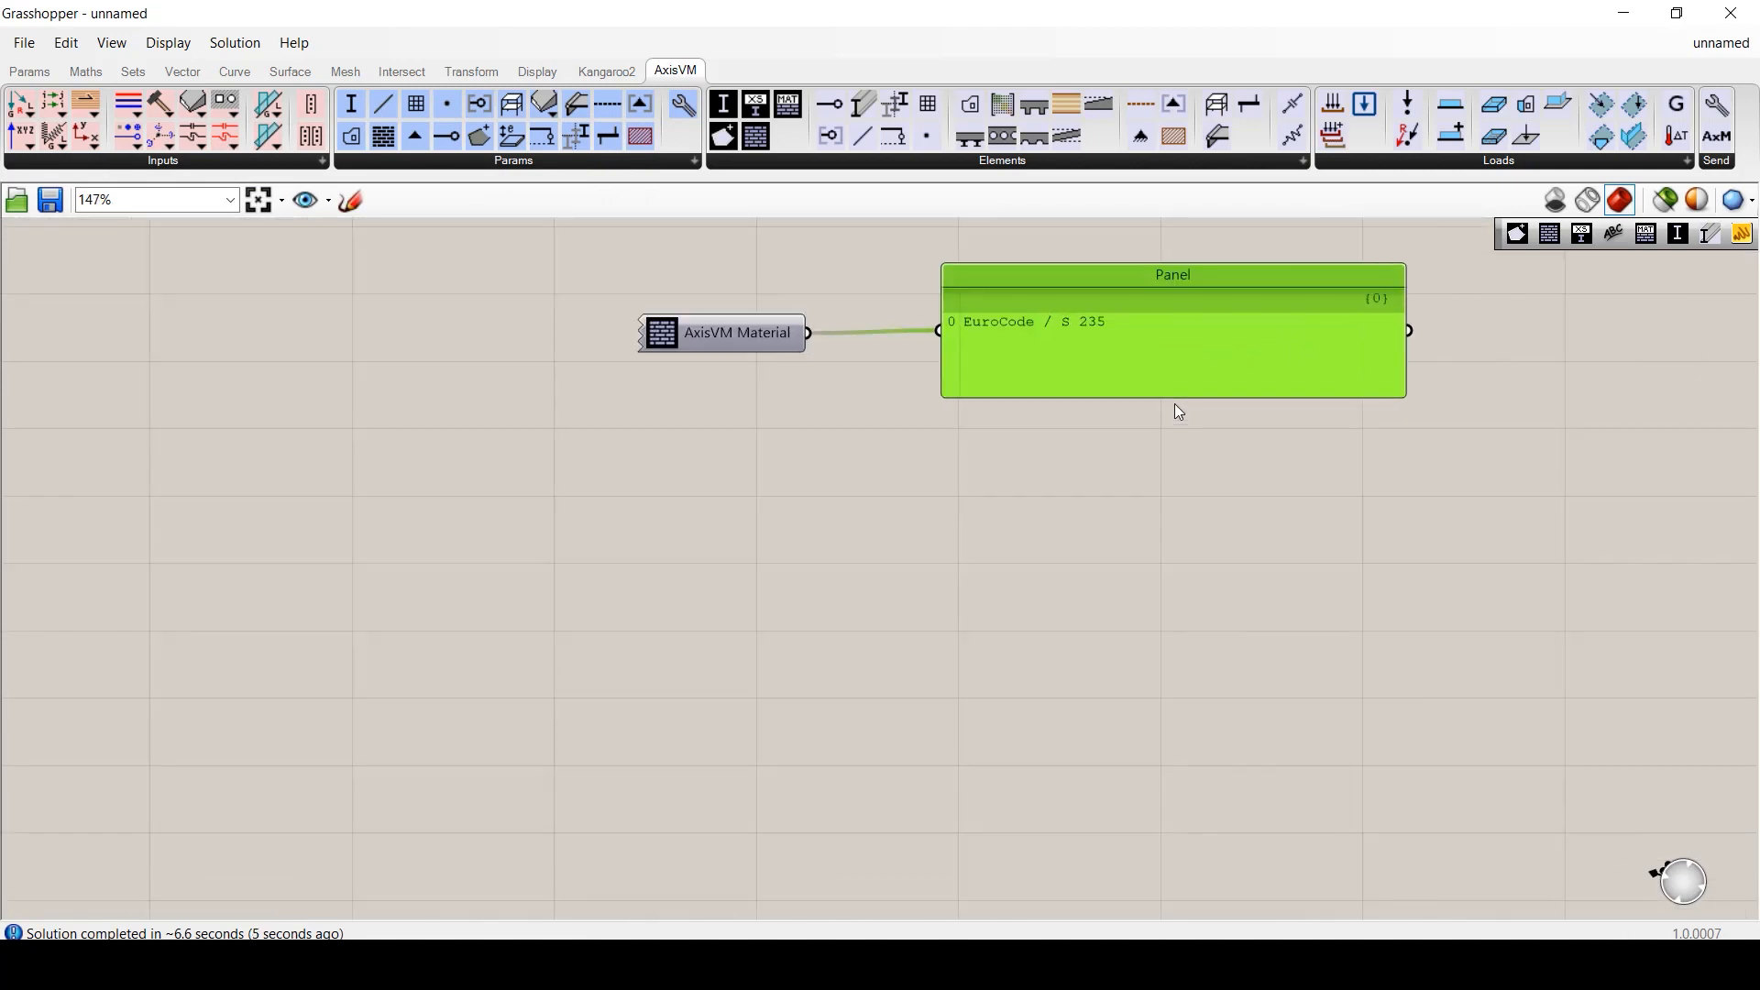
drag(788, 104, 775, 596)
double_click(444, 601)
text(//S 235)
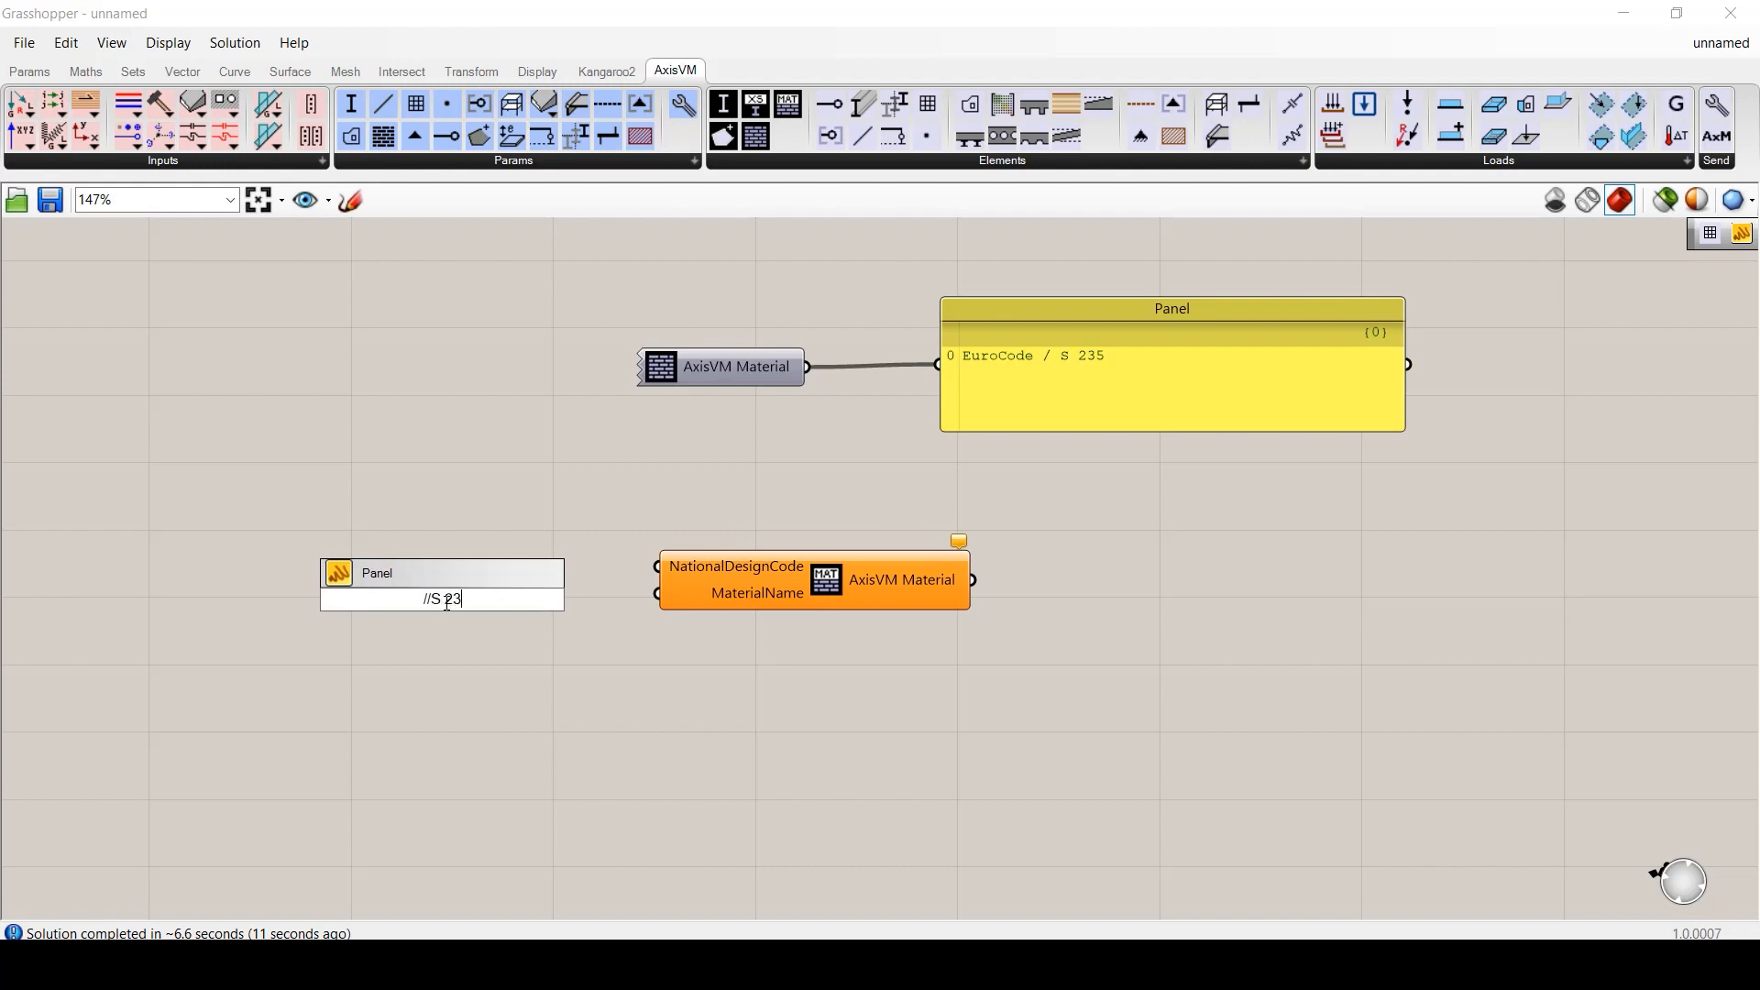
key(Return)
drag(483, 599, 657, 593)
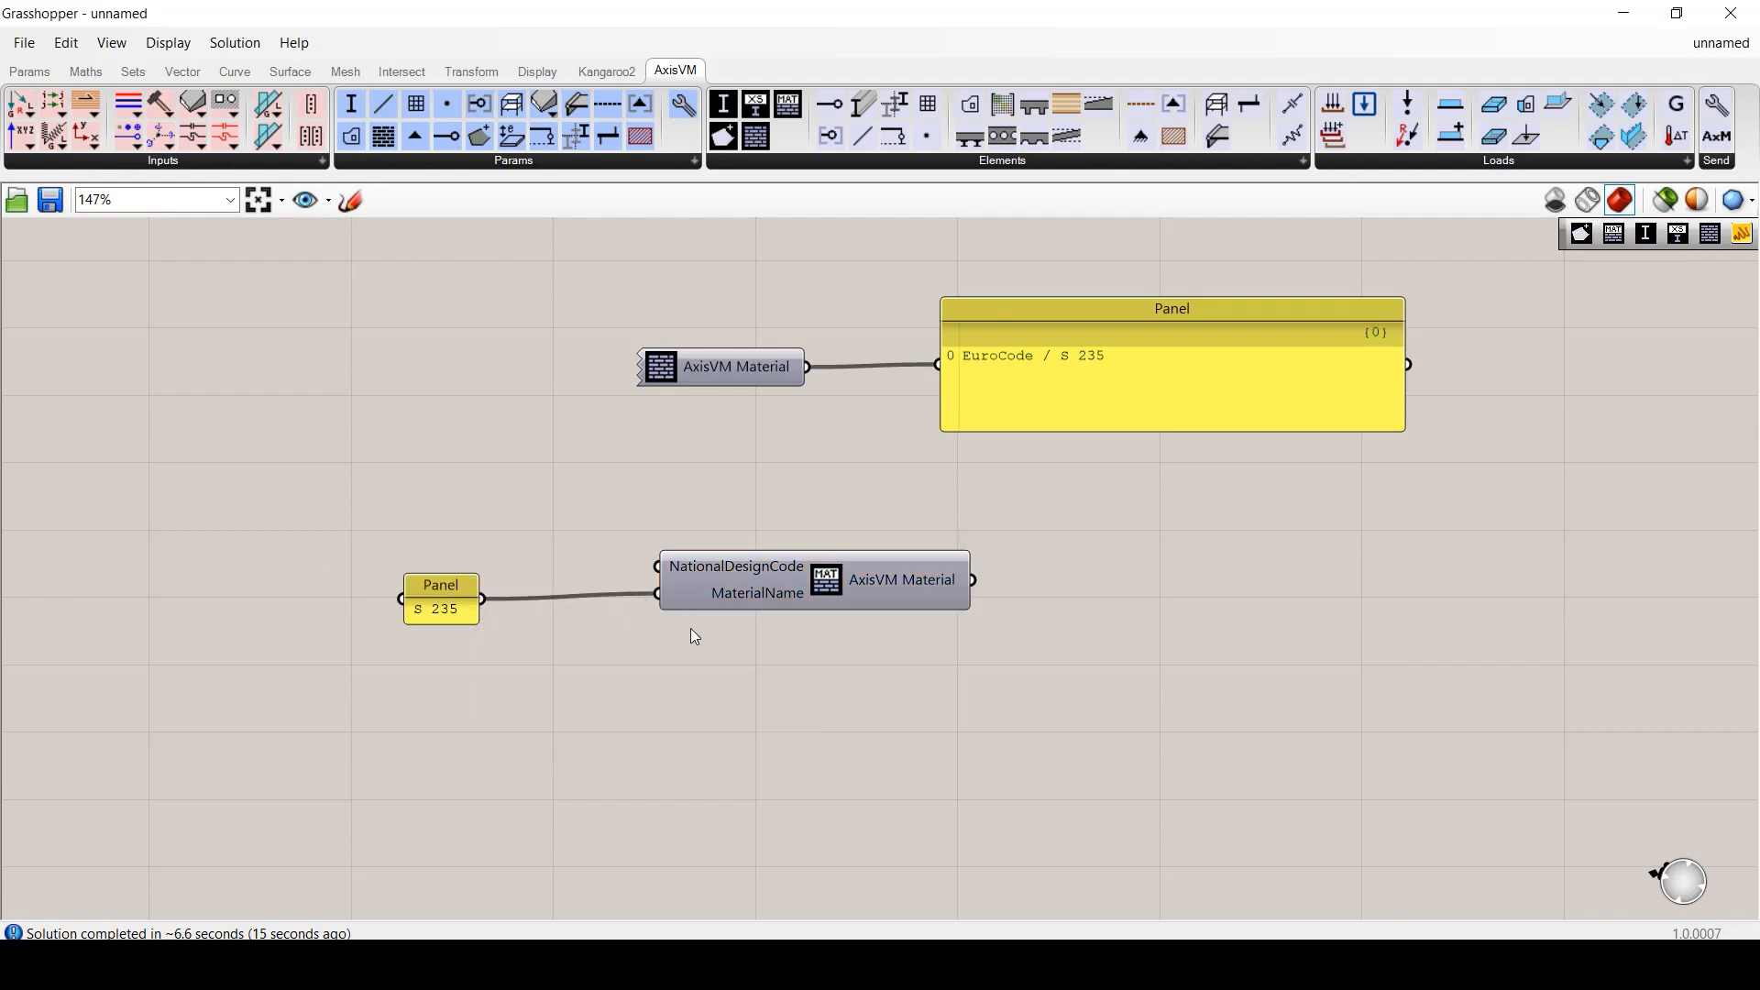
- Add a wide panel showing the text-based material's output
double_click(1063, 590)
text(panel)
key(Return)
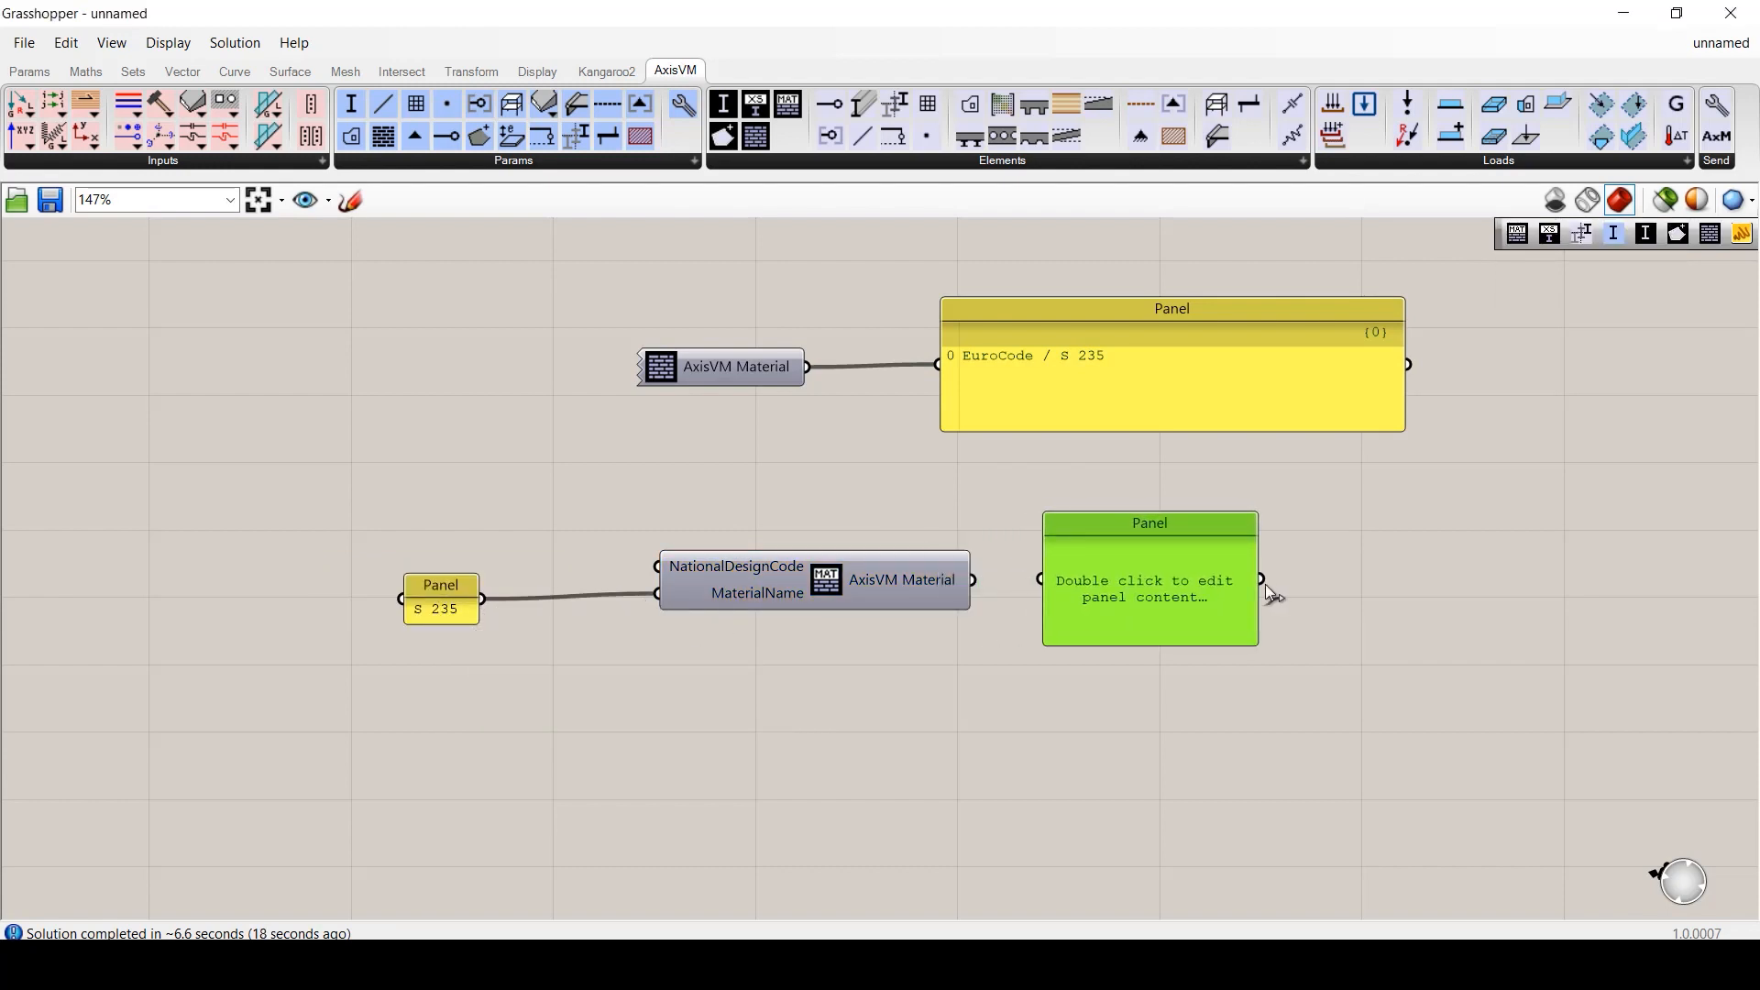
drag(1267, 596, 1484, 585)
drag(973, 579, 1042, 579)
- Feed an 'EuroCode_FIN' panel into NationalDesignCode, then select every component
double_click(462, 514)
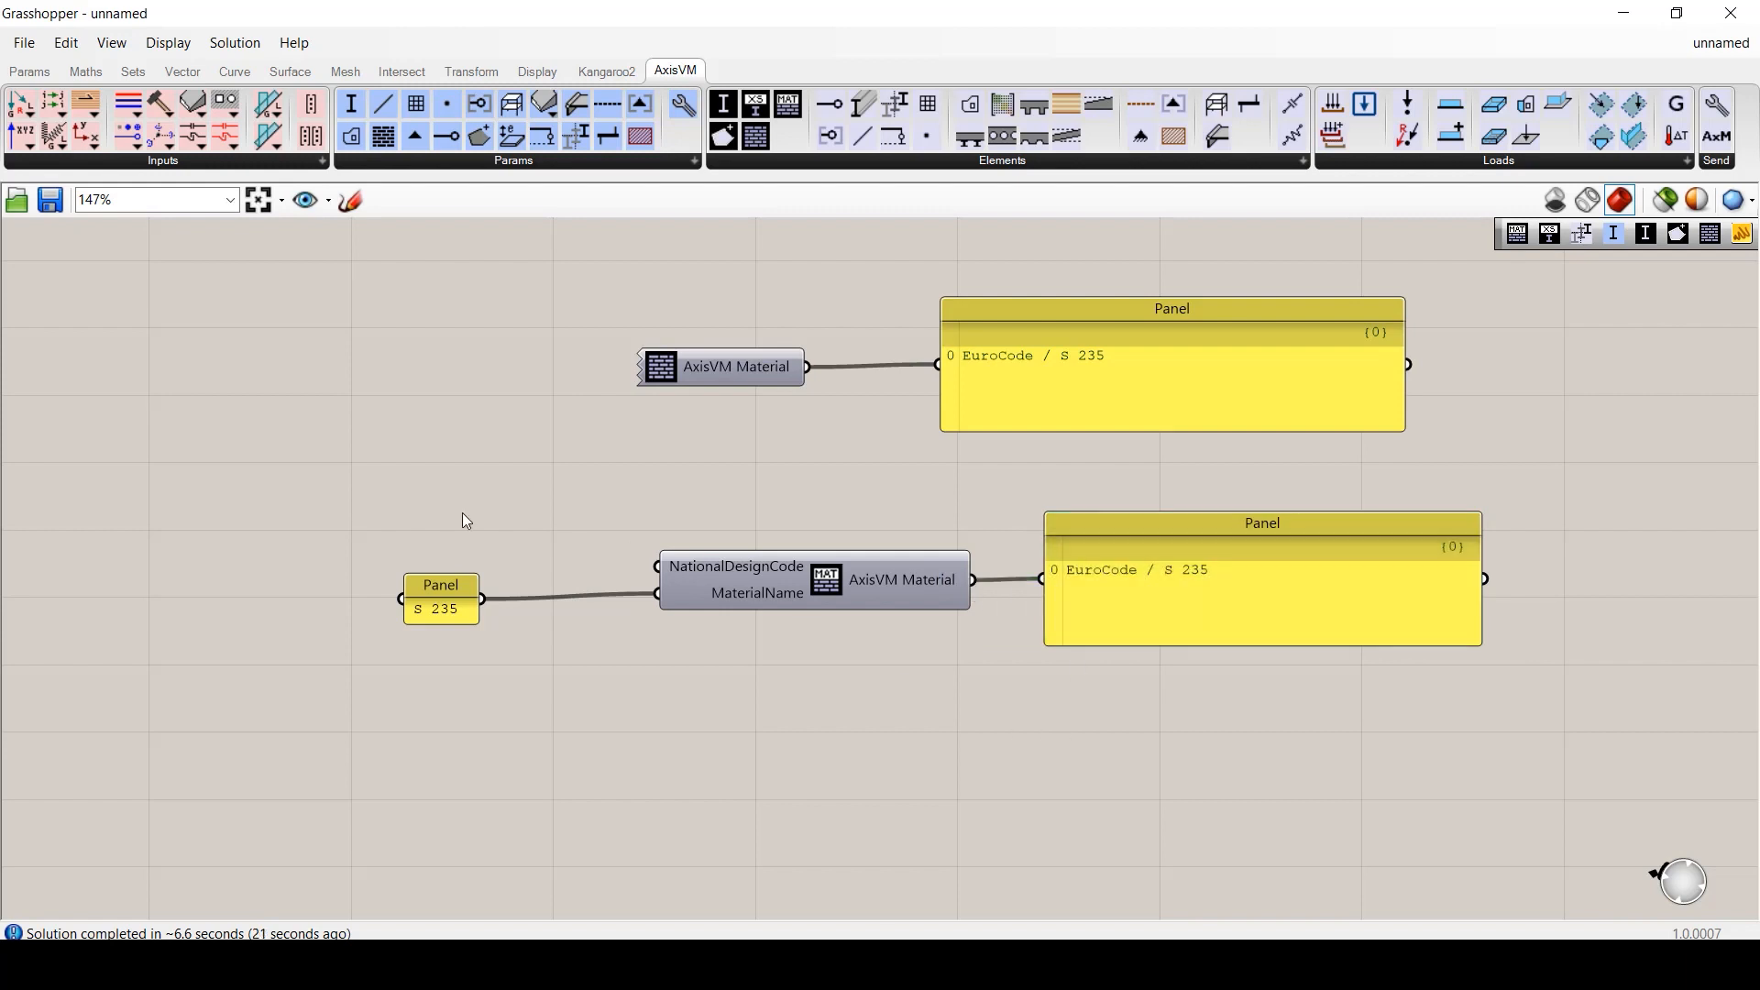
text(//EuroCode)
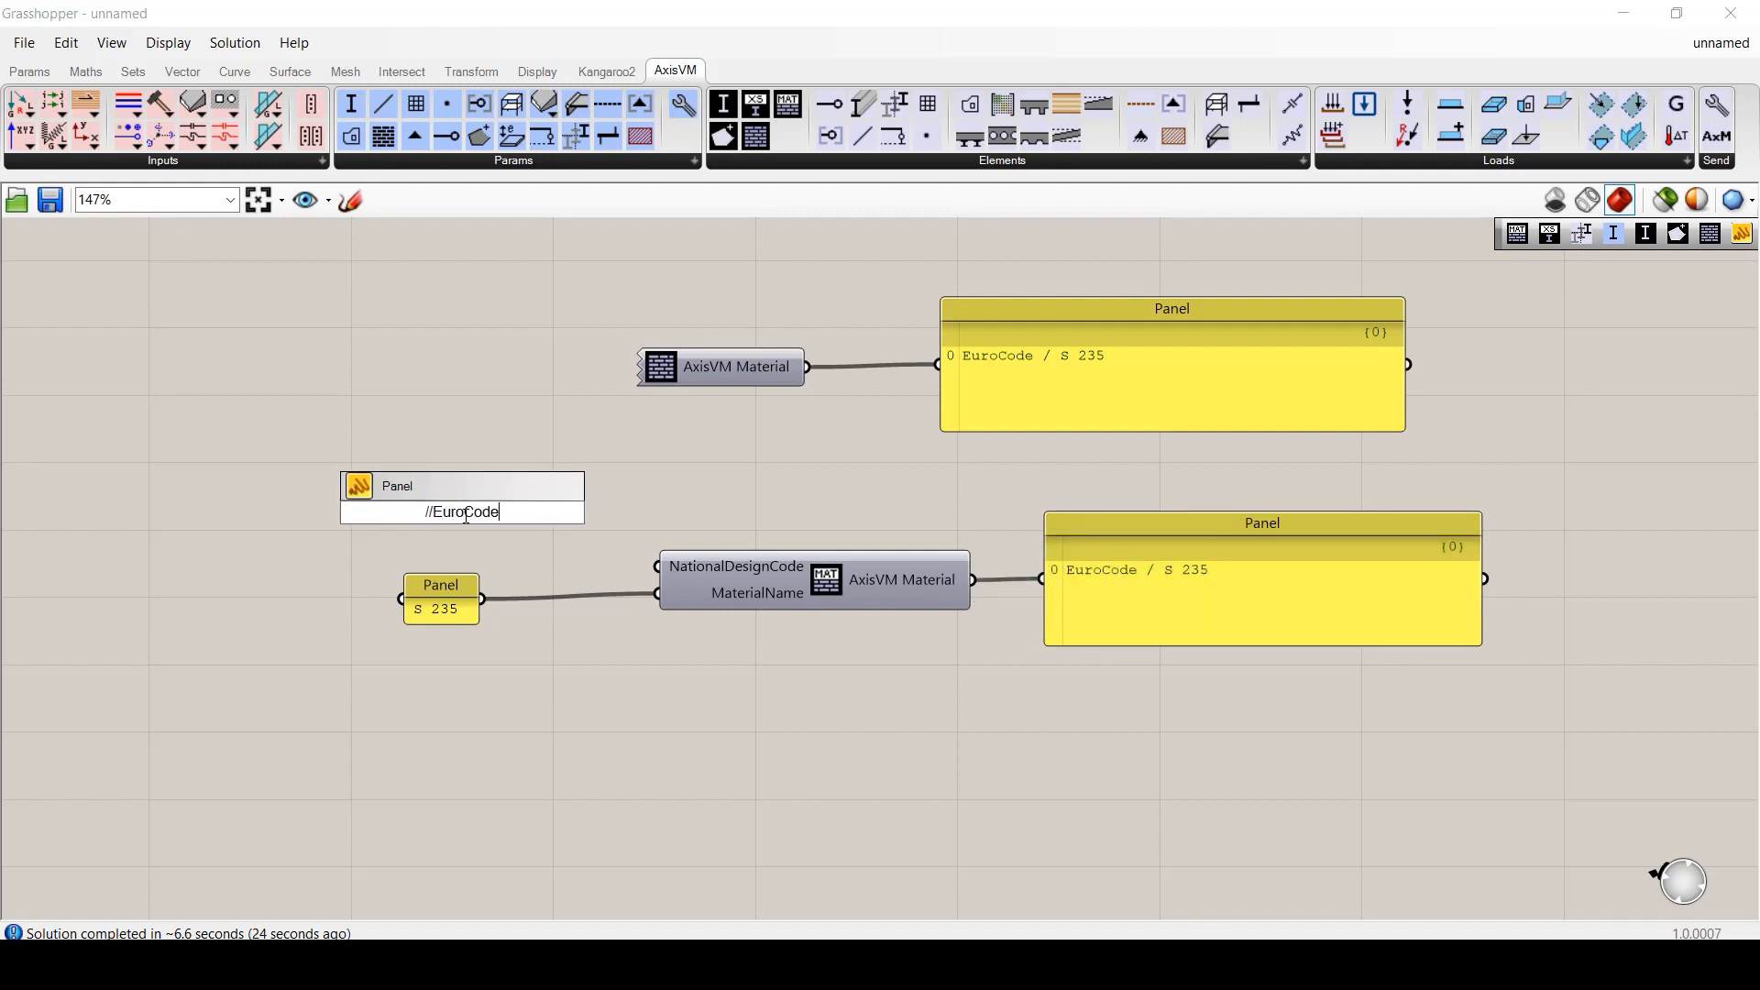
text(_FlN)
key(Return)
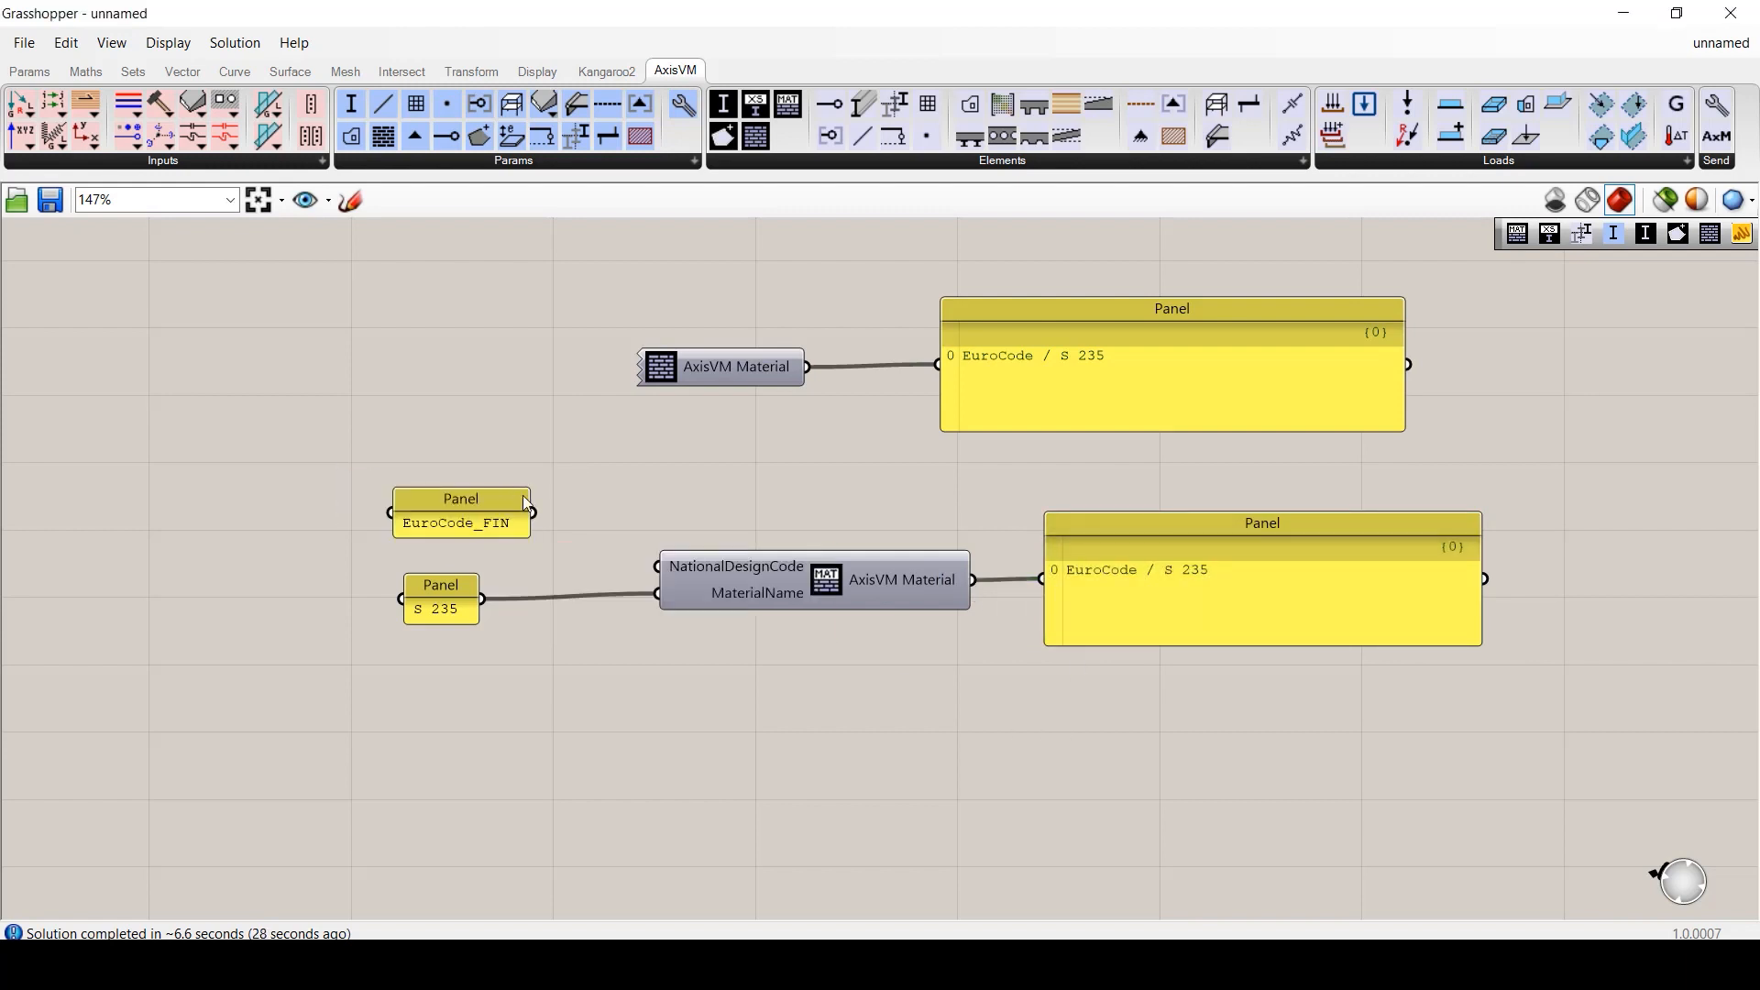
drag(532, 512, 657, 567)
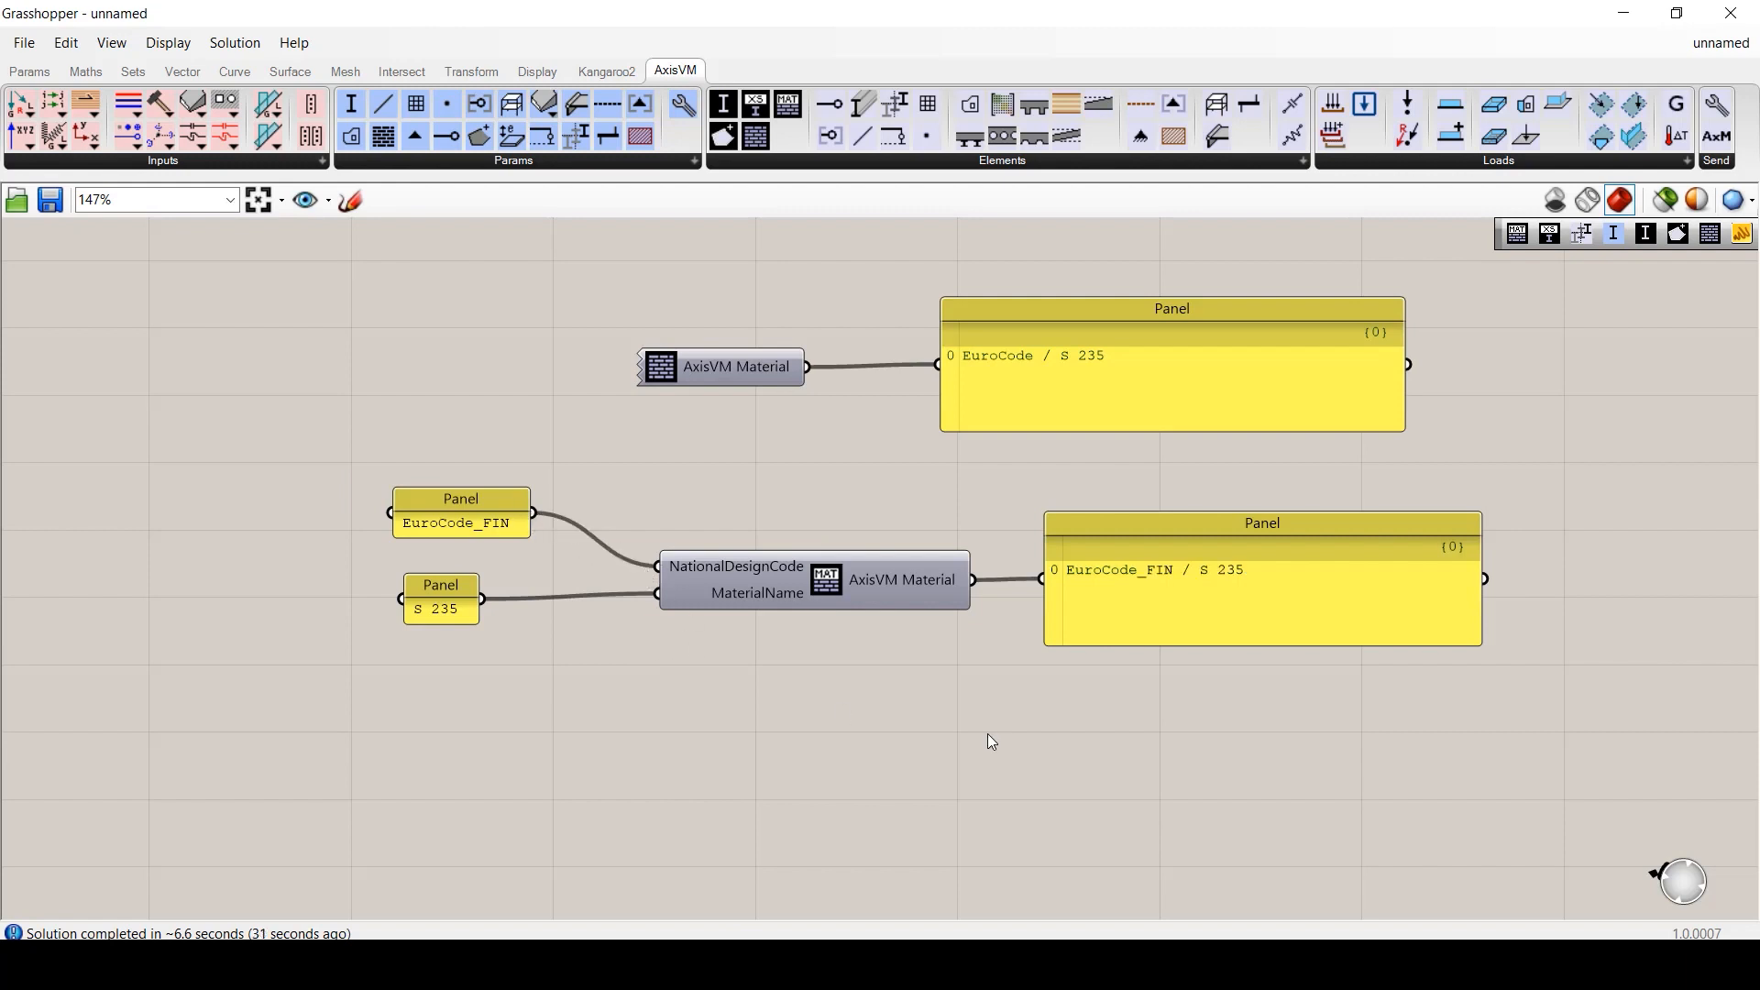
drag(291, 244, 1507, 715)
- Delete the selected components and place an AxisVM Point component
key(Delete)
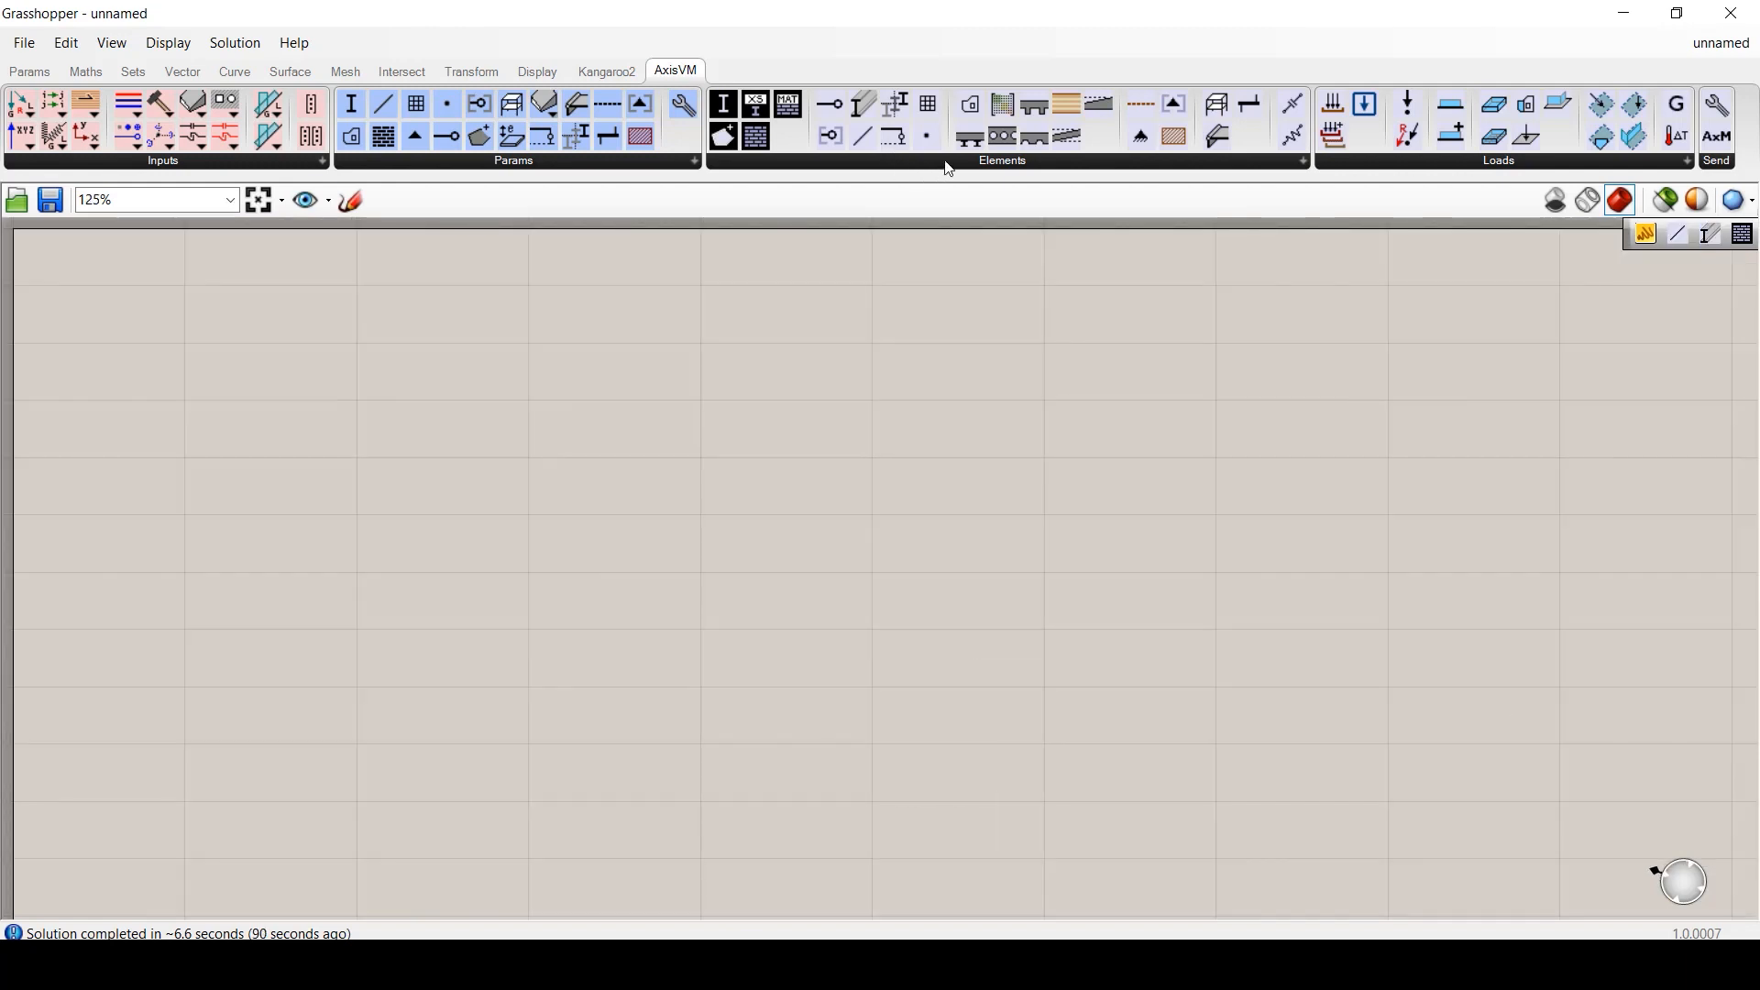
click(948, 165)
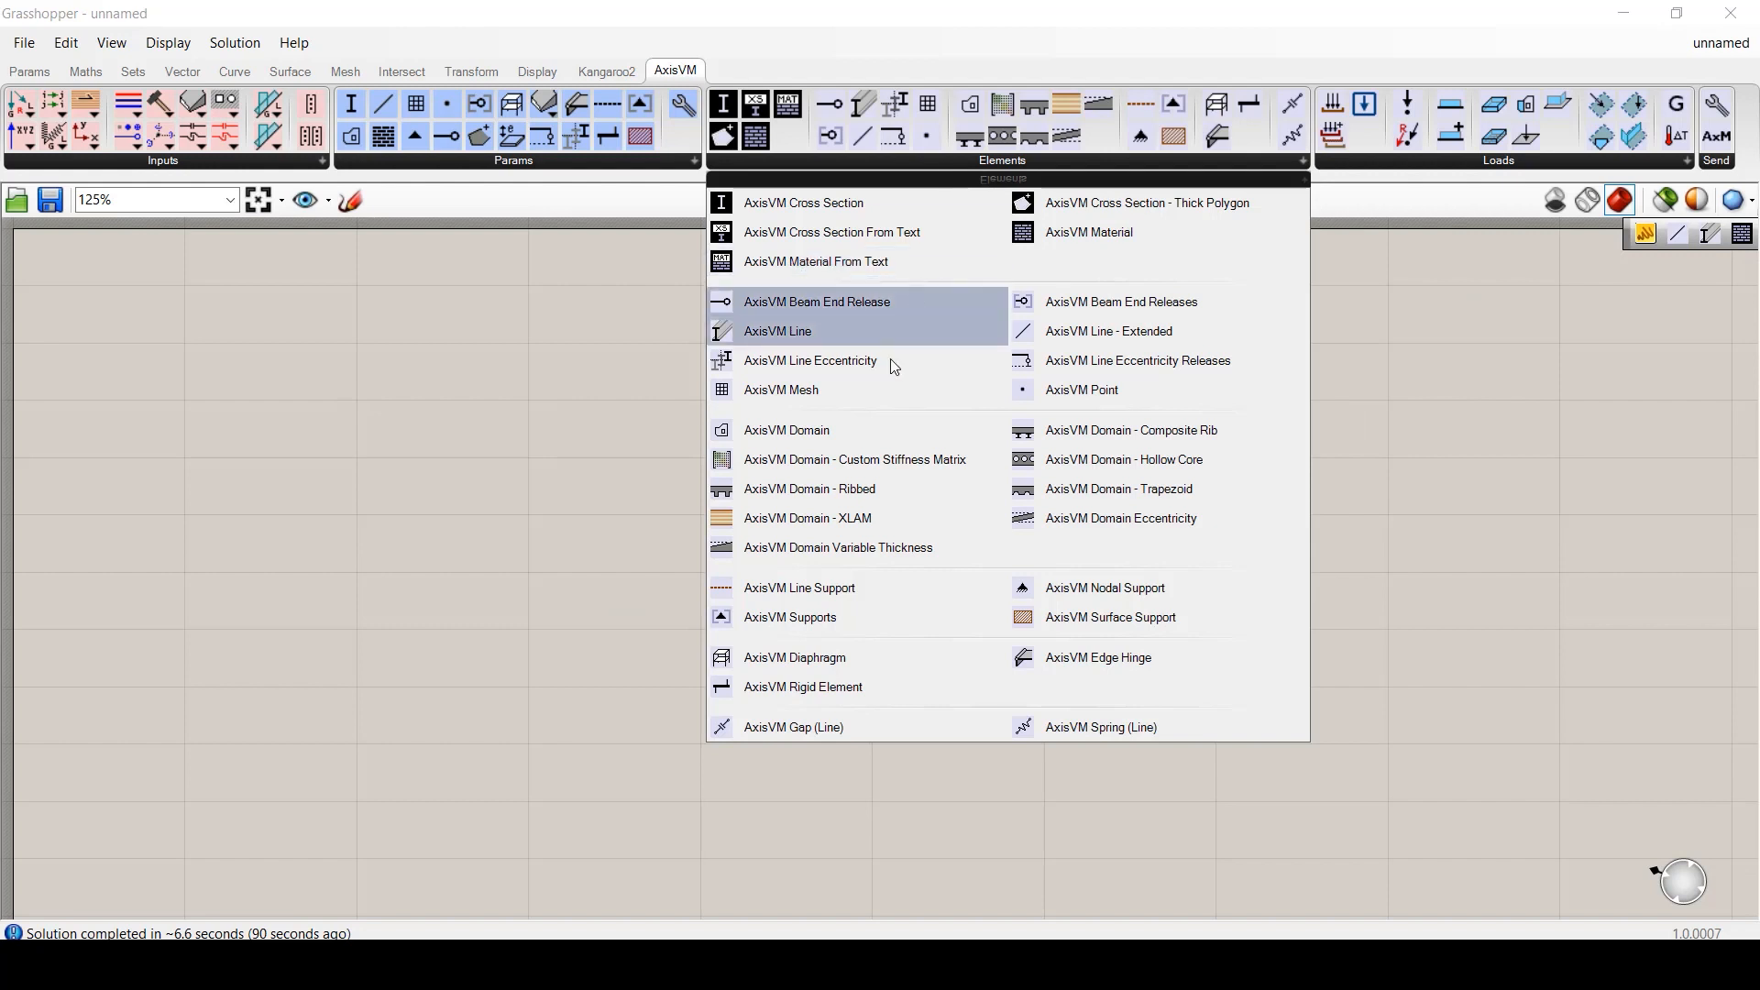
click(1070, 394)
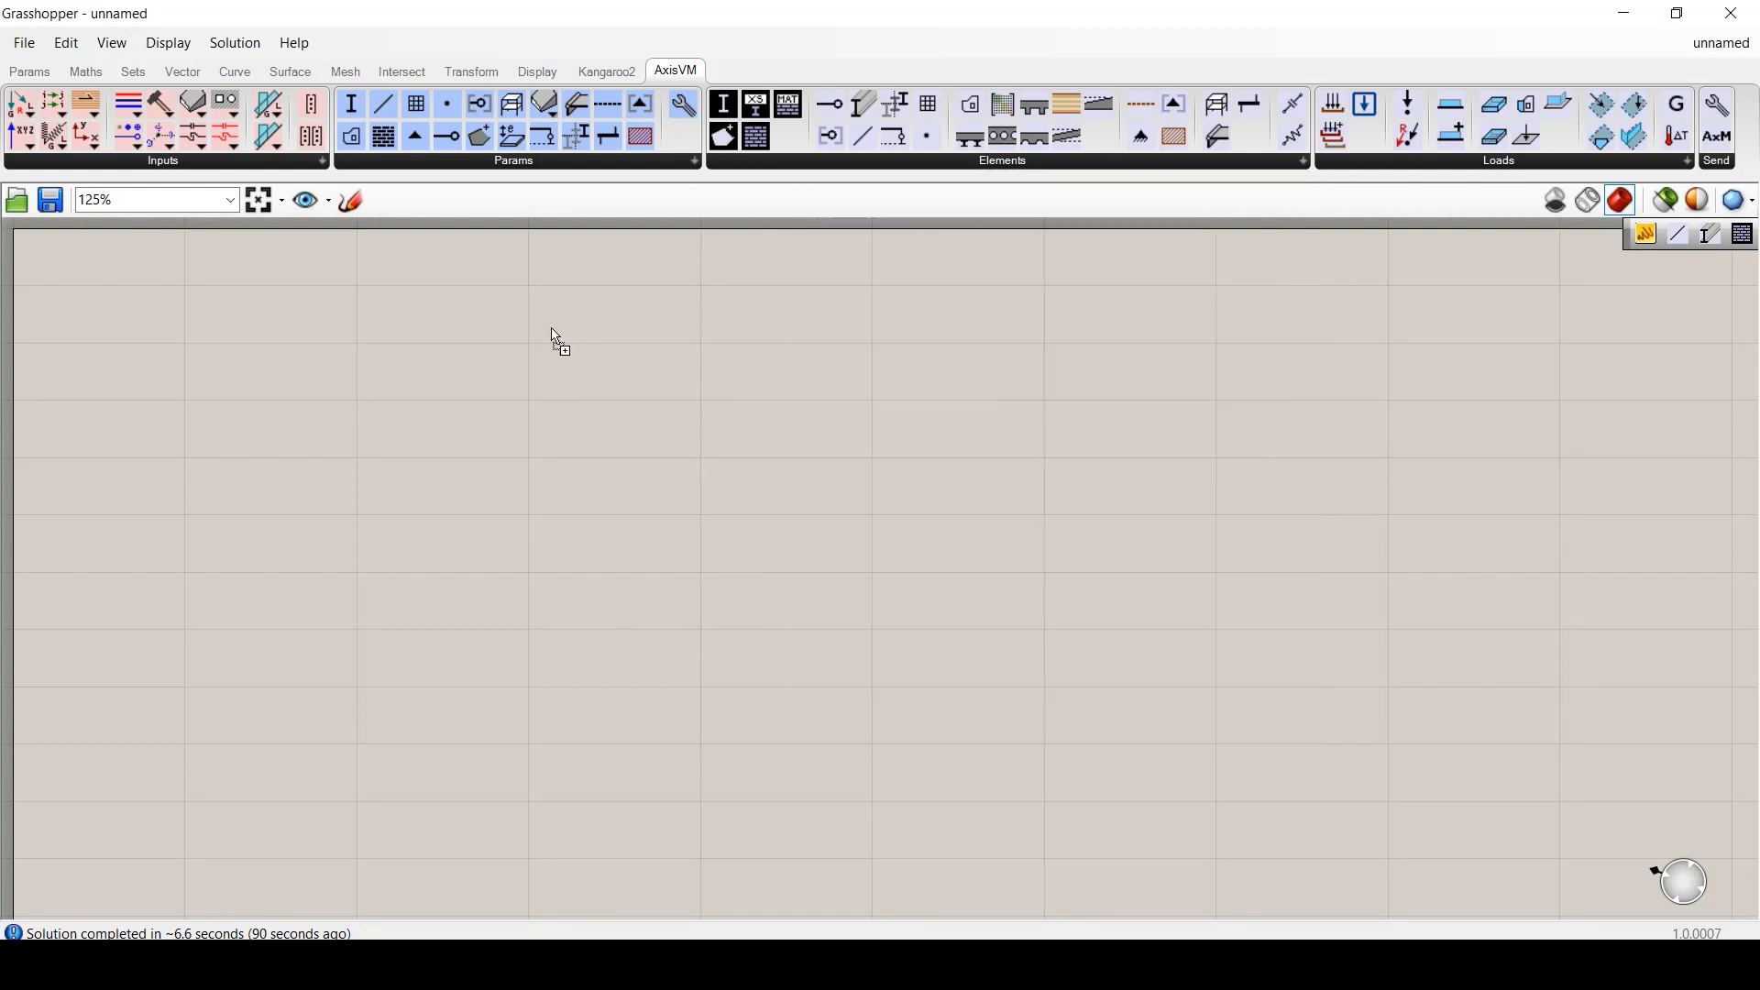
click(547, 267)
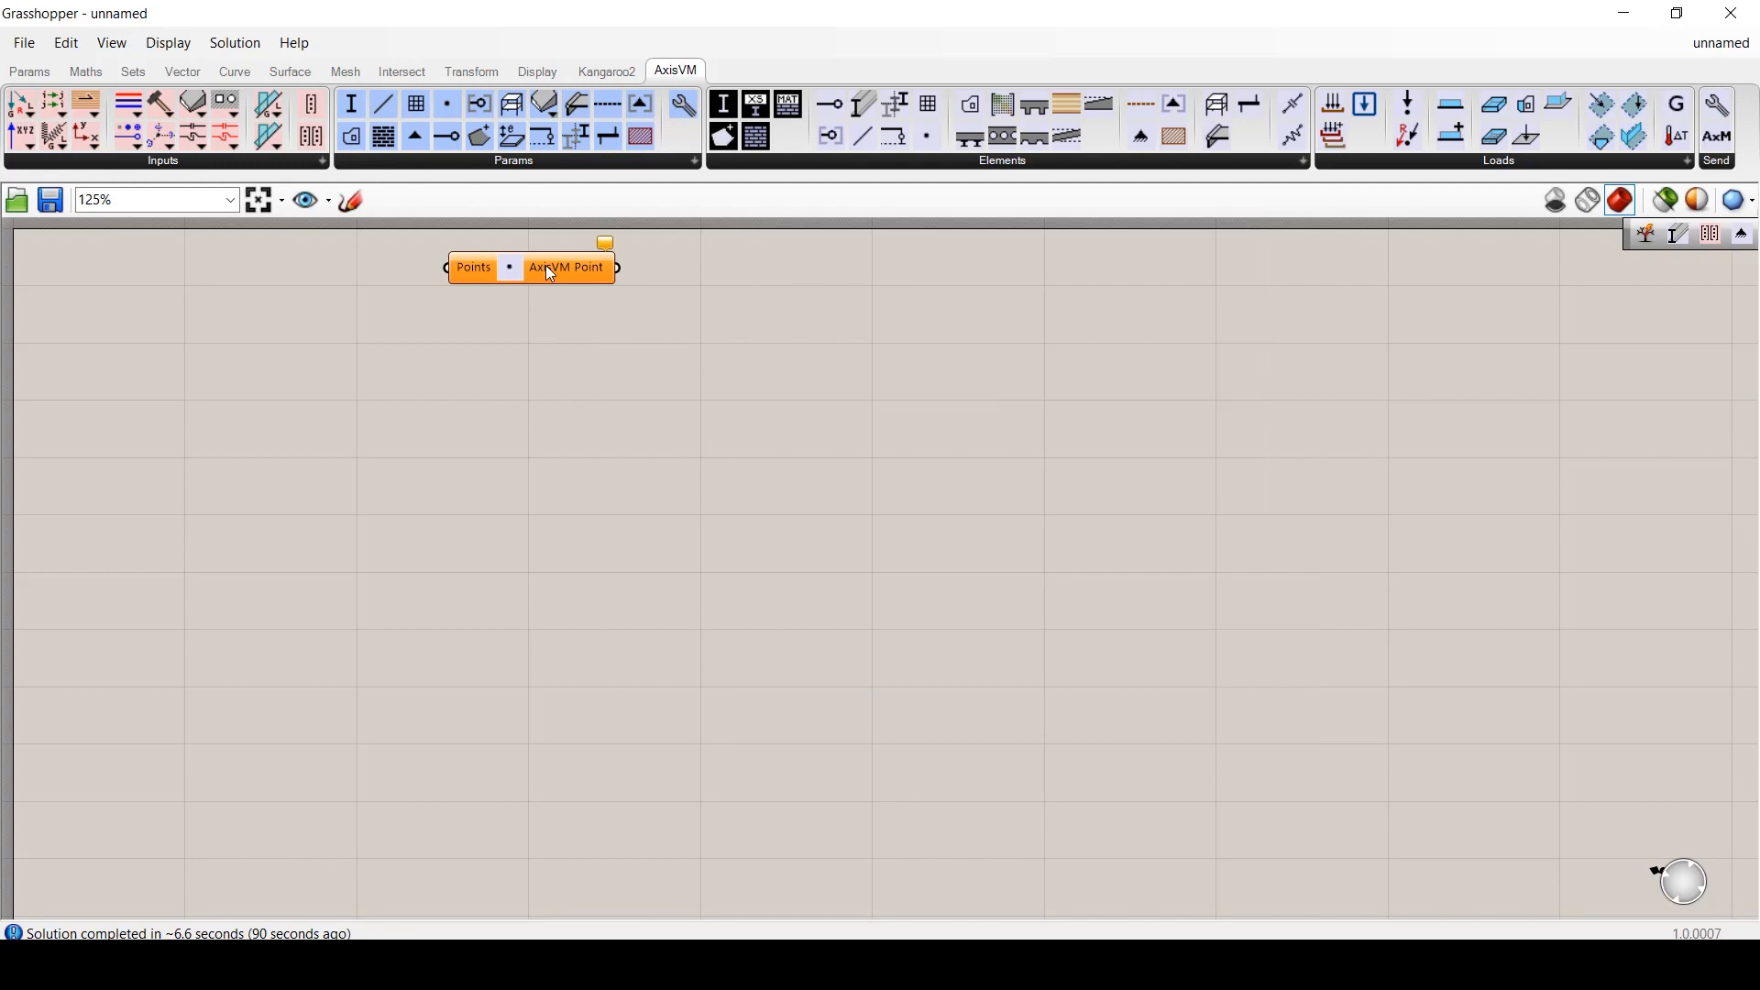
- Stack AxisVM Line and AxisVM Line - Extended below the Point component
click(988, 164)
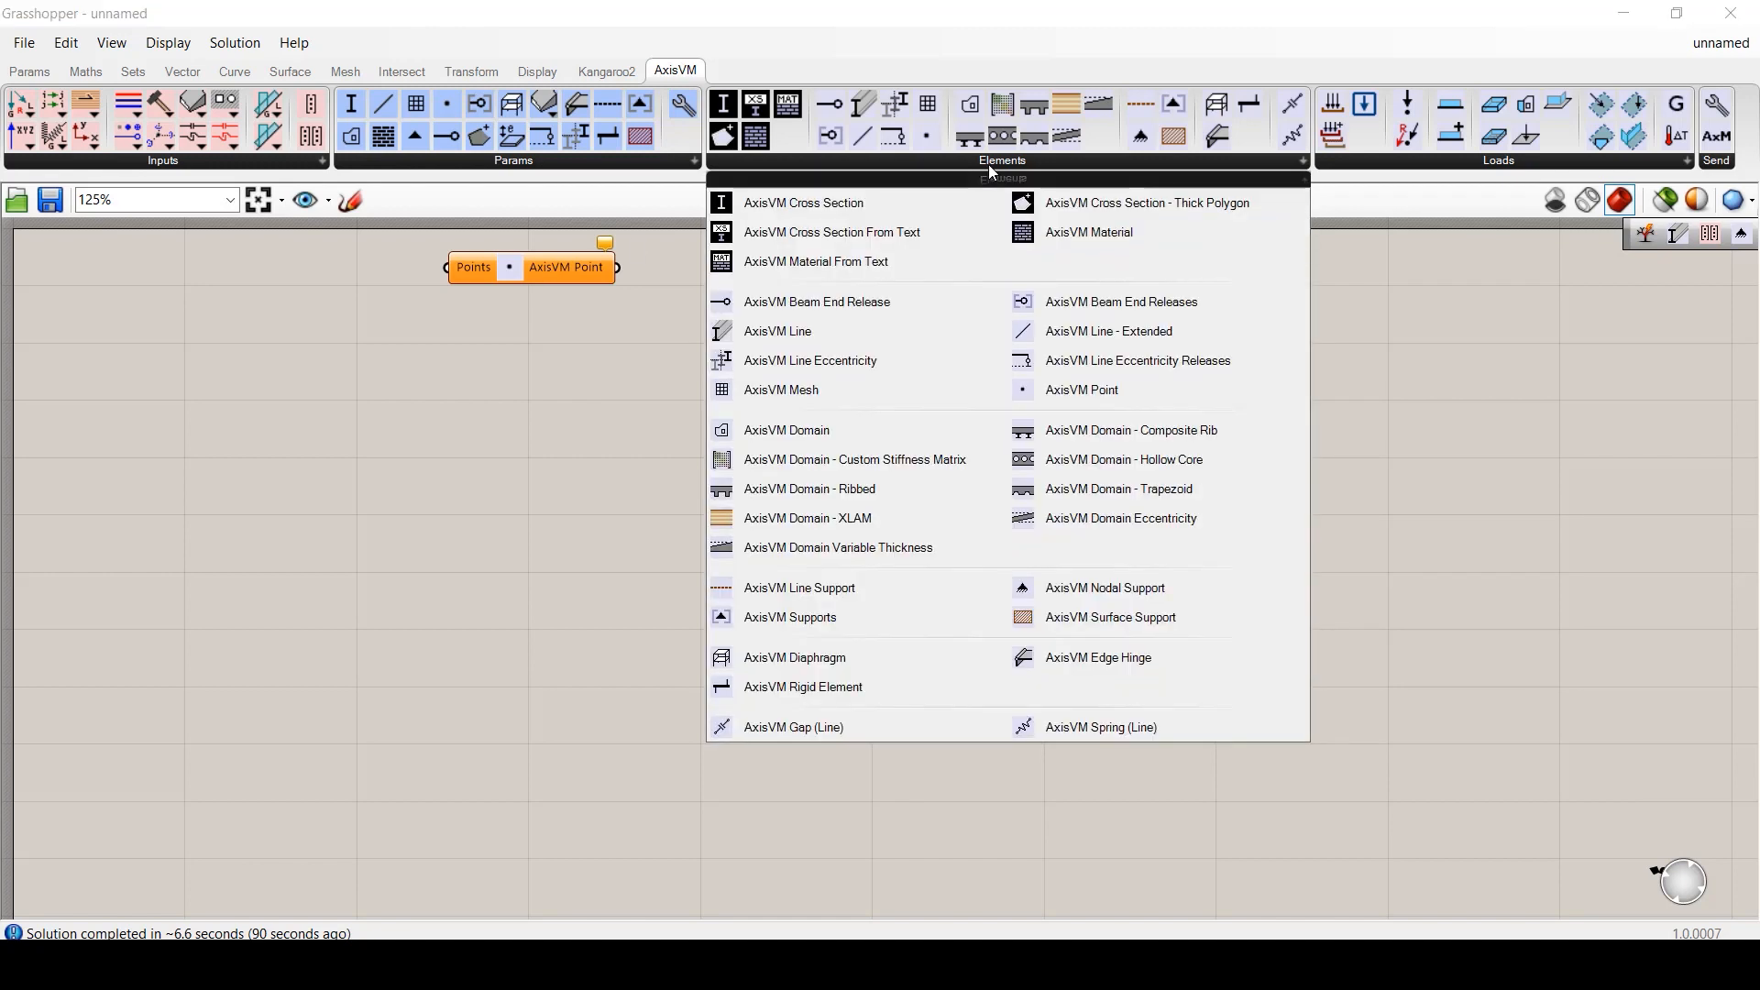
click(797, 335)
drag(537, 360, 502, 374)
click(1061, 165)
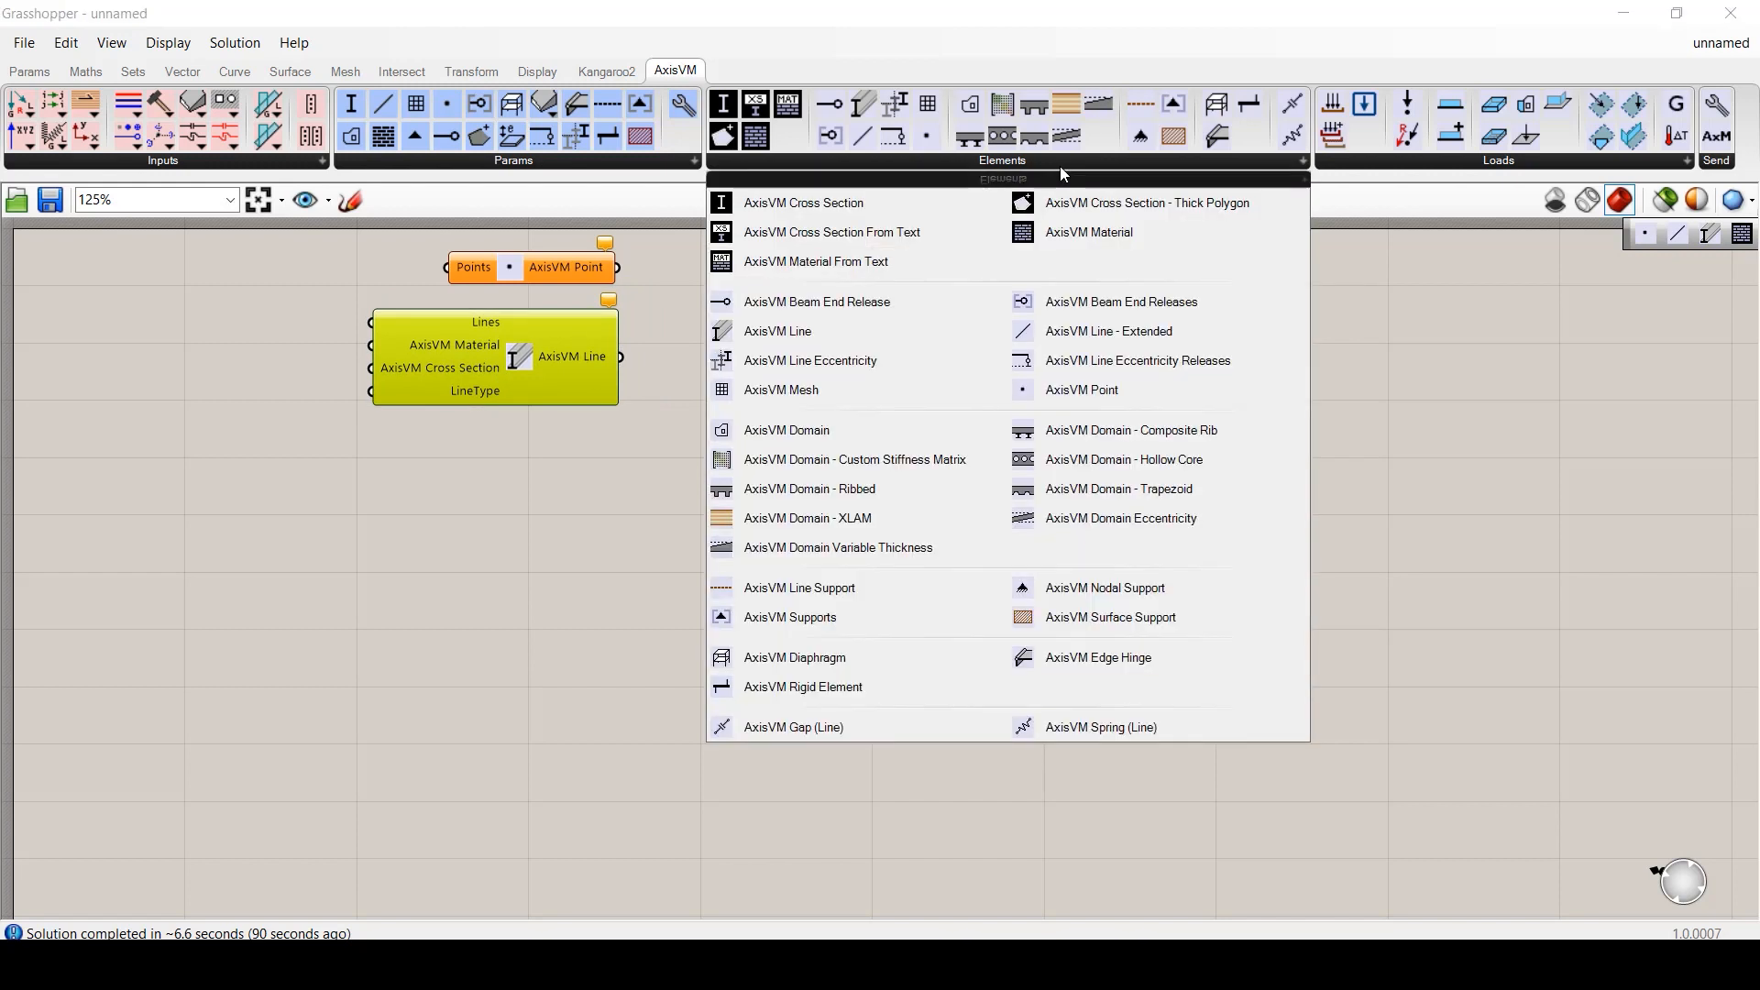
click(1126, 335)
drag(481, 515, 526, 558)
click(697, 559)
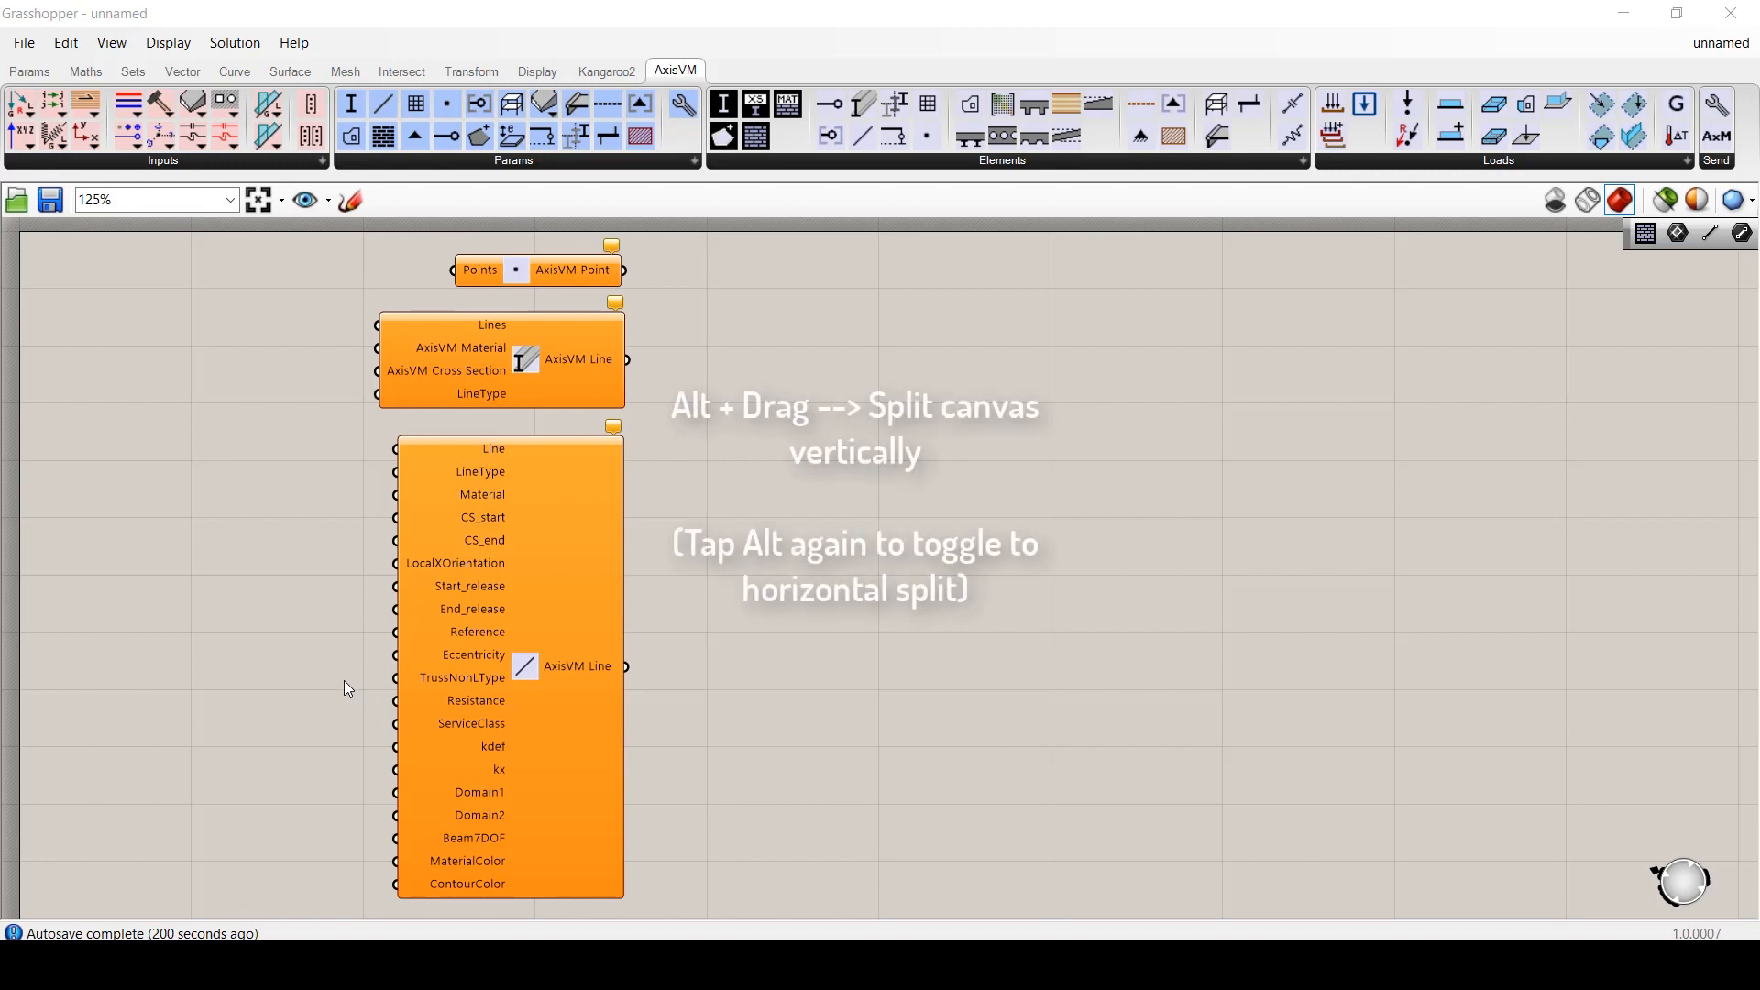
- Split the canvas to free left-side space and add Beam End Release and Releases components
alt+drag(344, 680, 1077, 717)
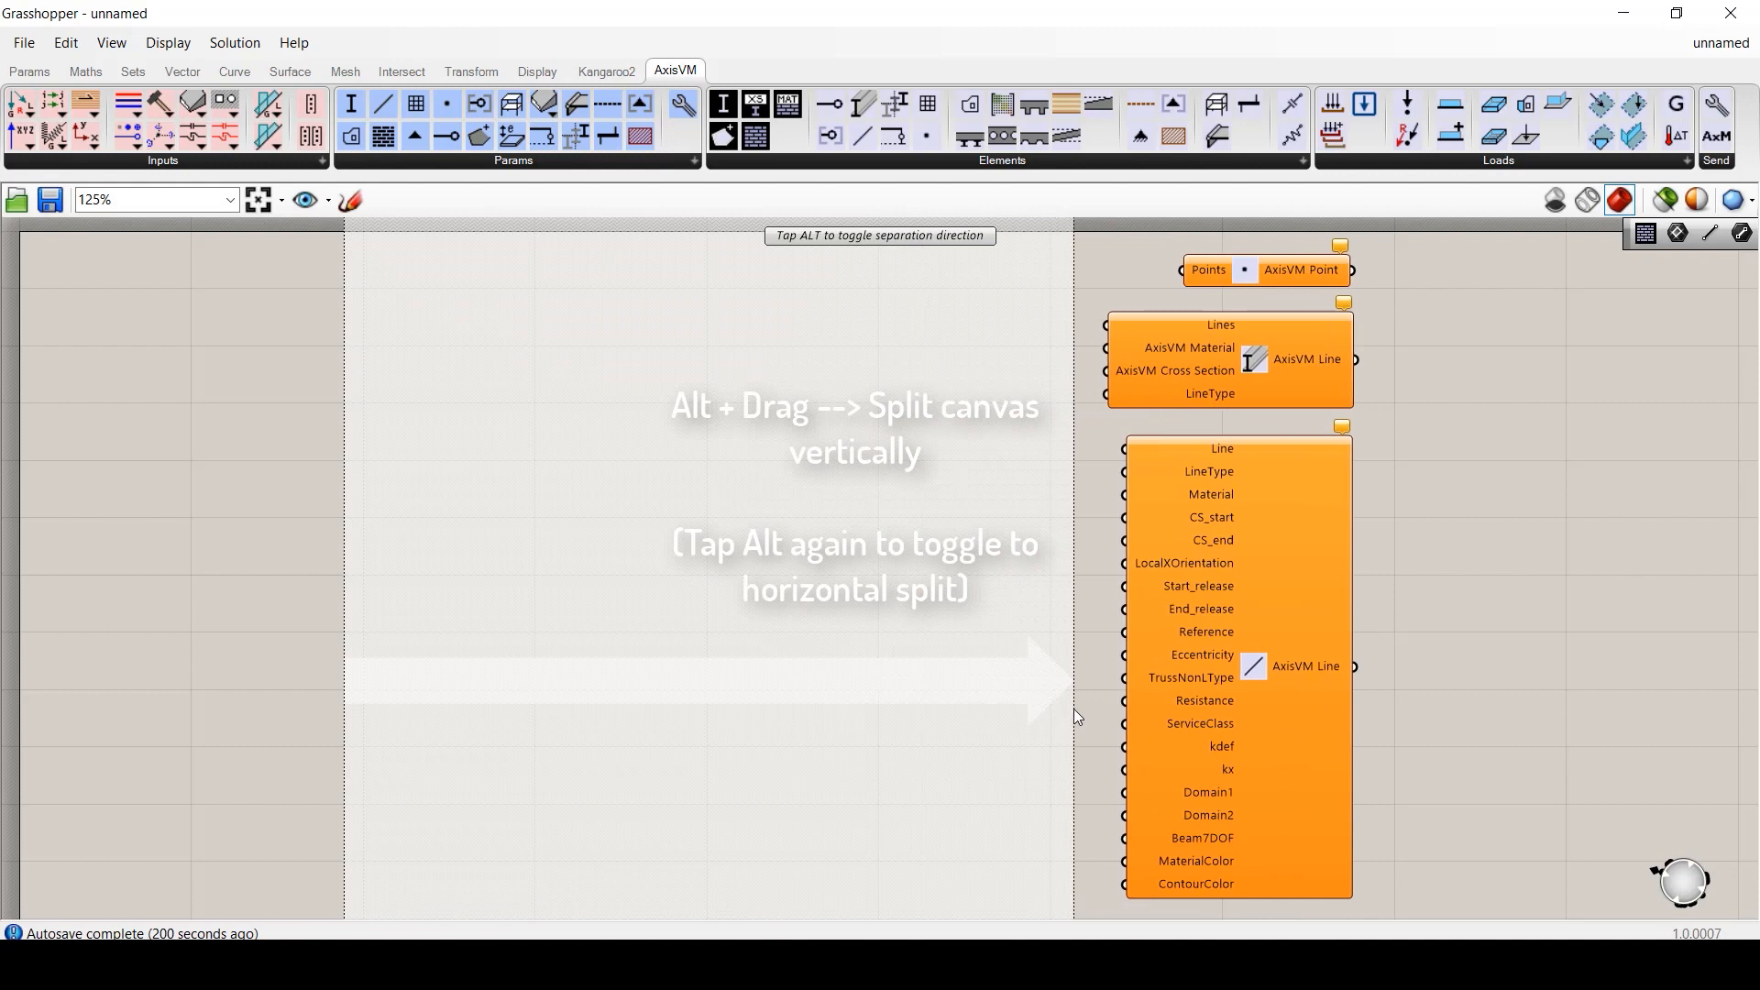
alt+drag(1077, 717, 1075, 715)
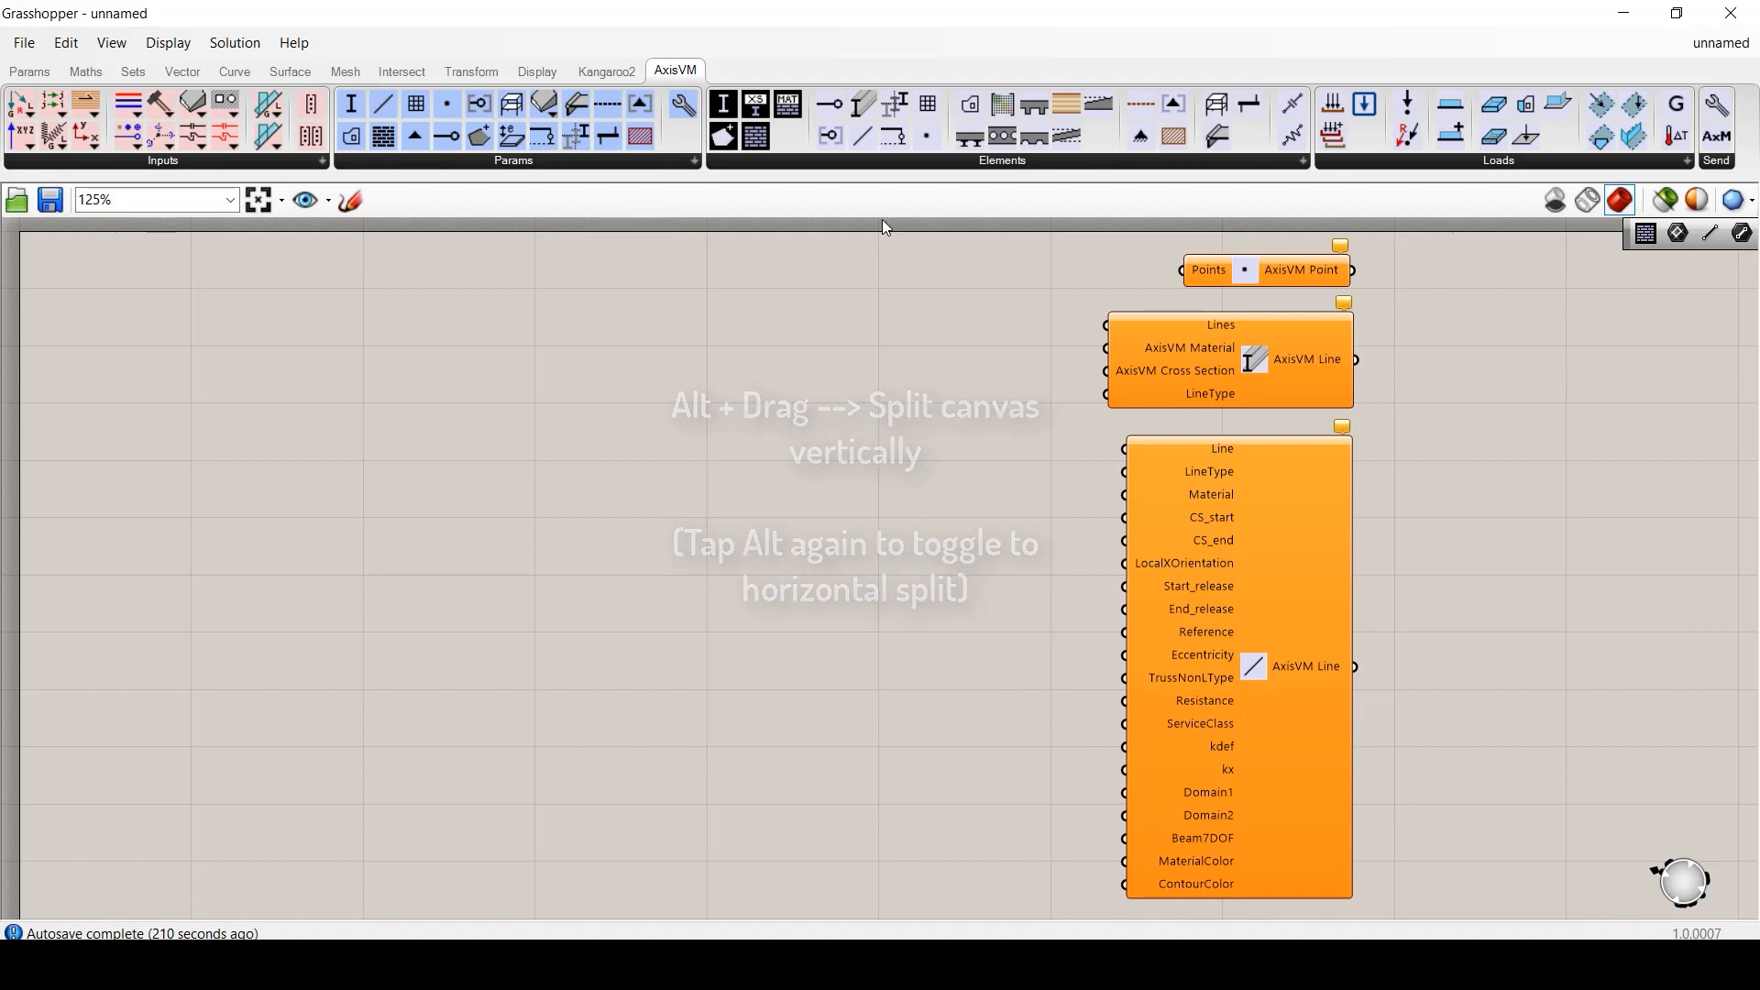
drag(837, 113, 894, 634)
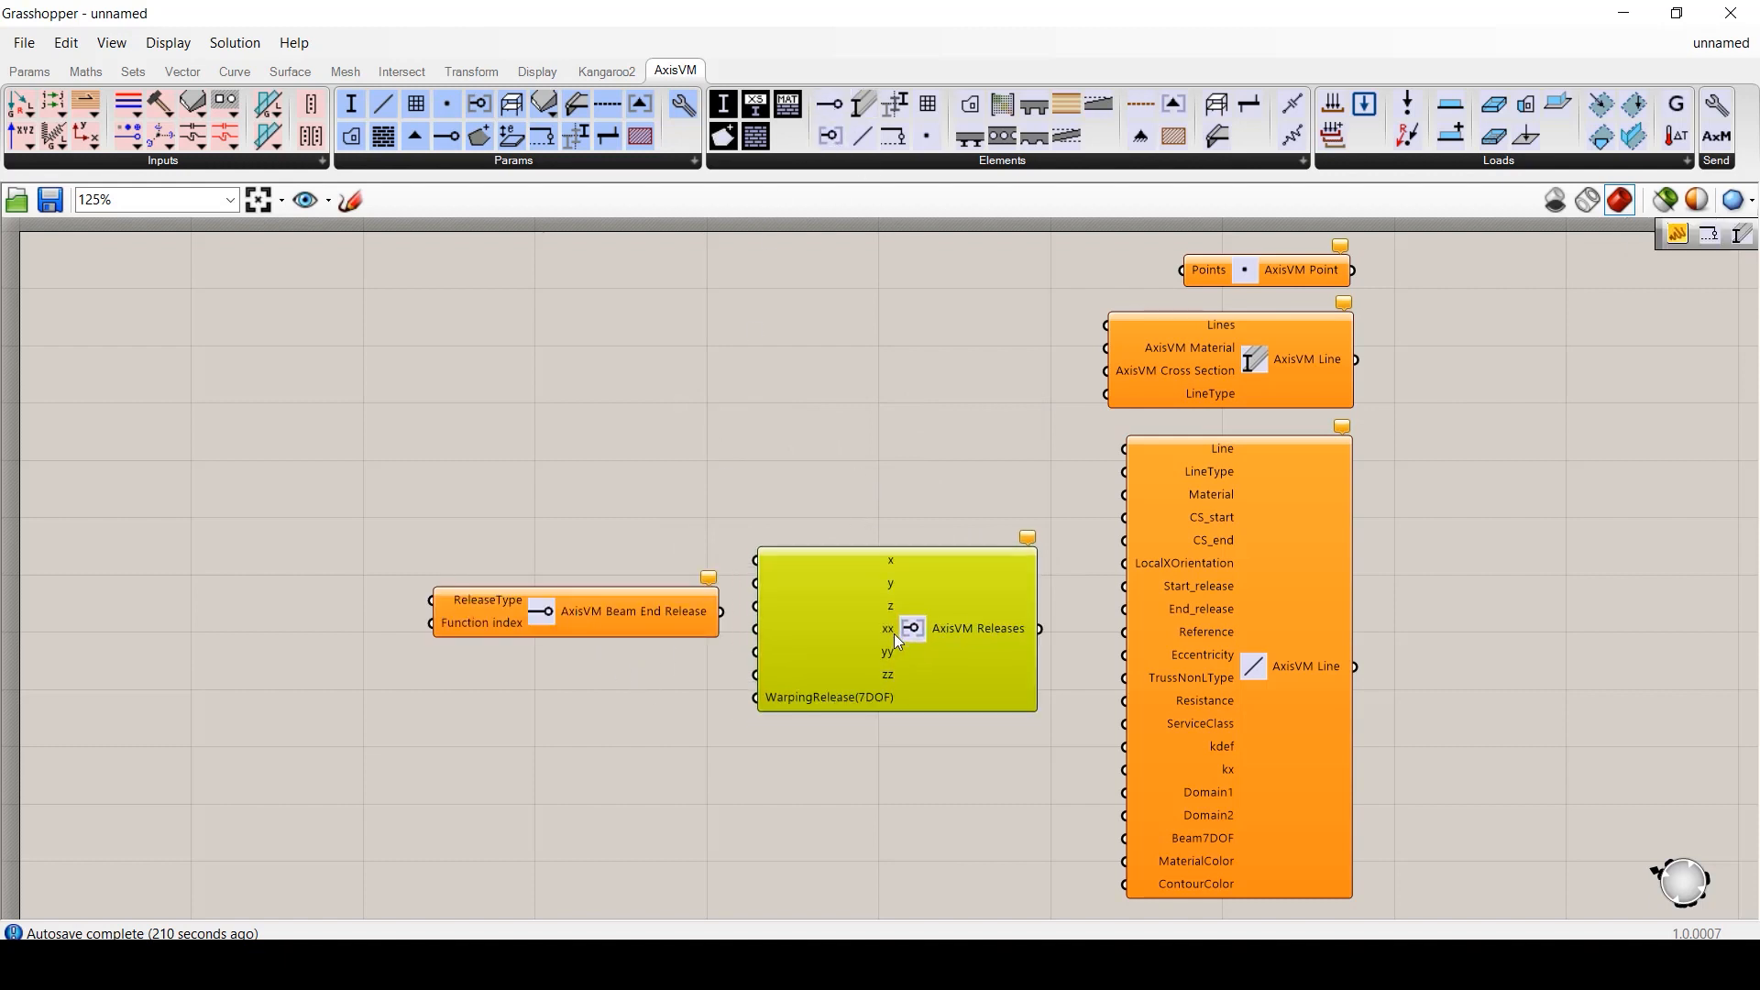
- Arrange the release components and give Beam End Release a Hinged release type list
drag(627, 615, 507, 613)
drag(834, 642, 780, 637)
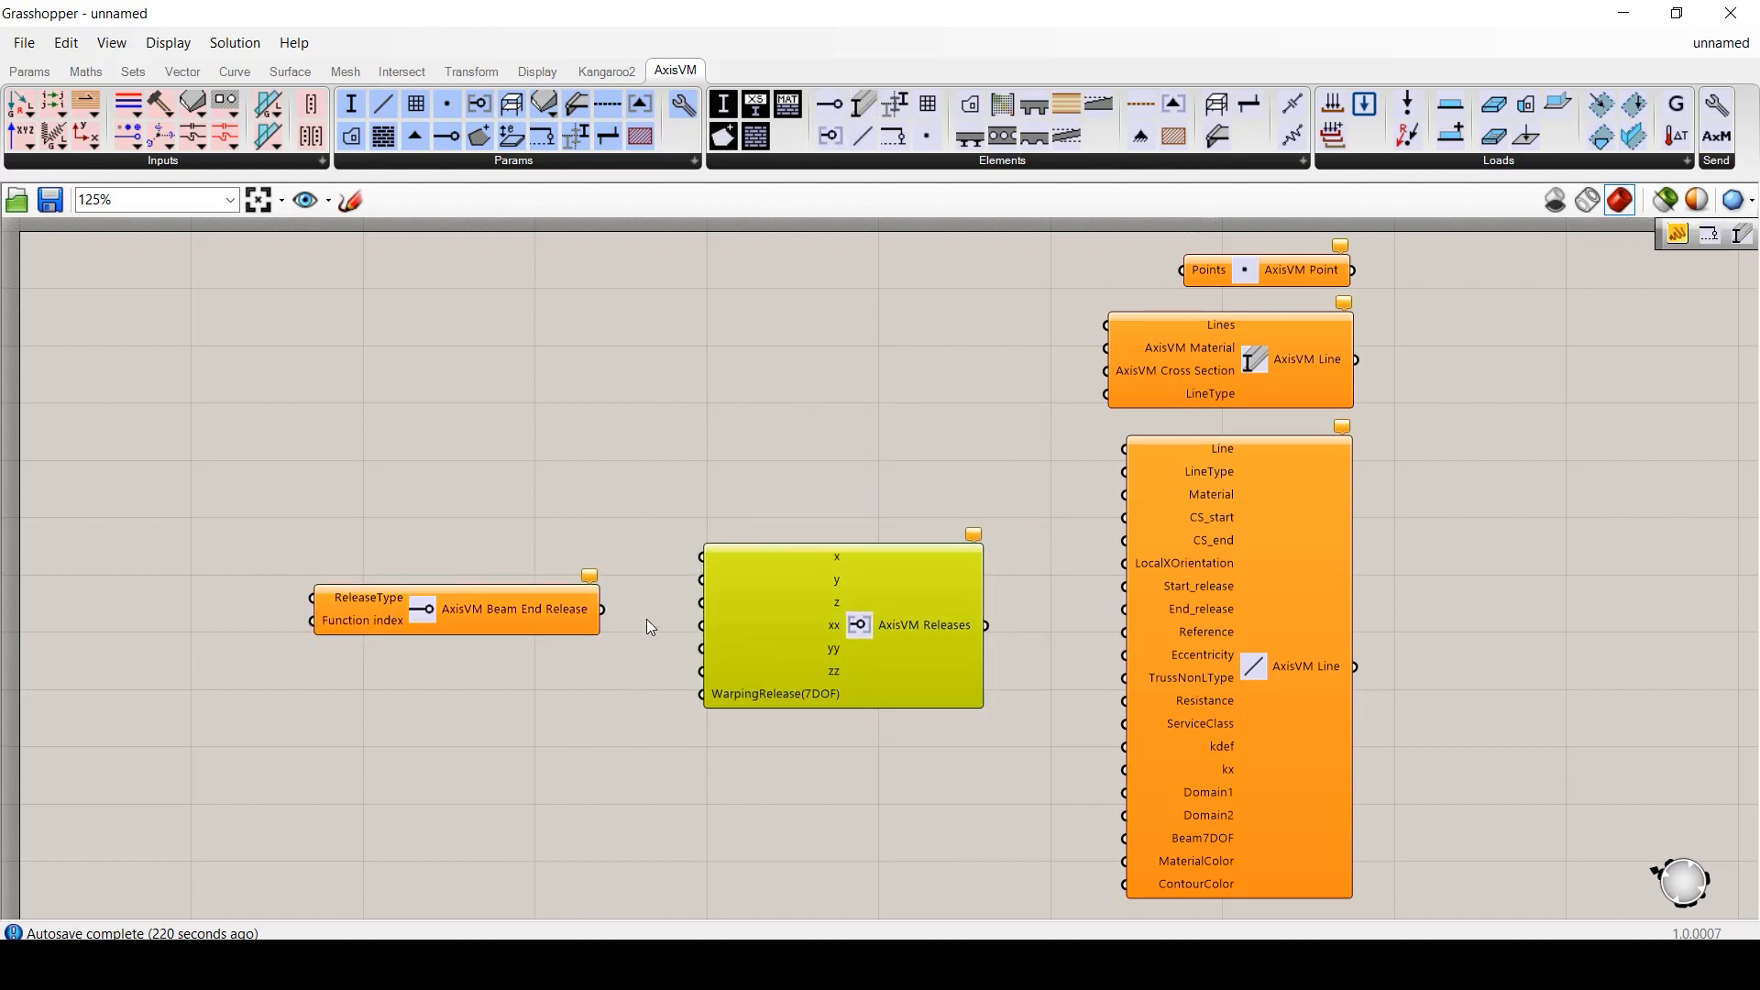
right_click(435, 600)
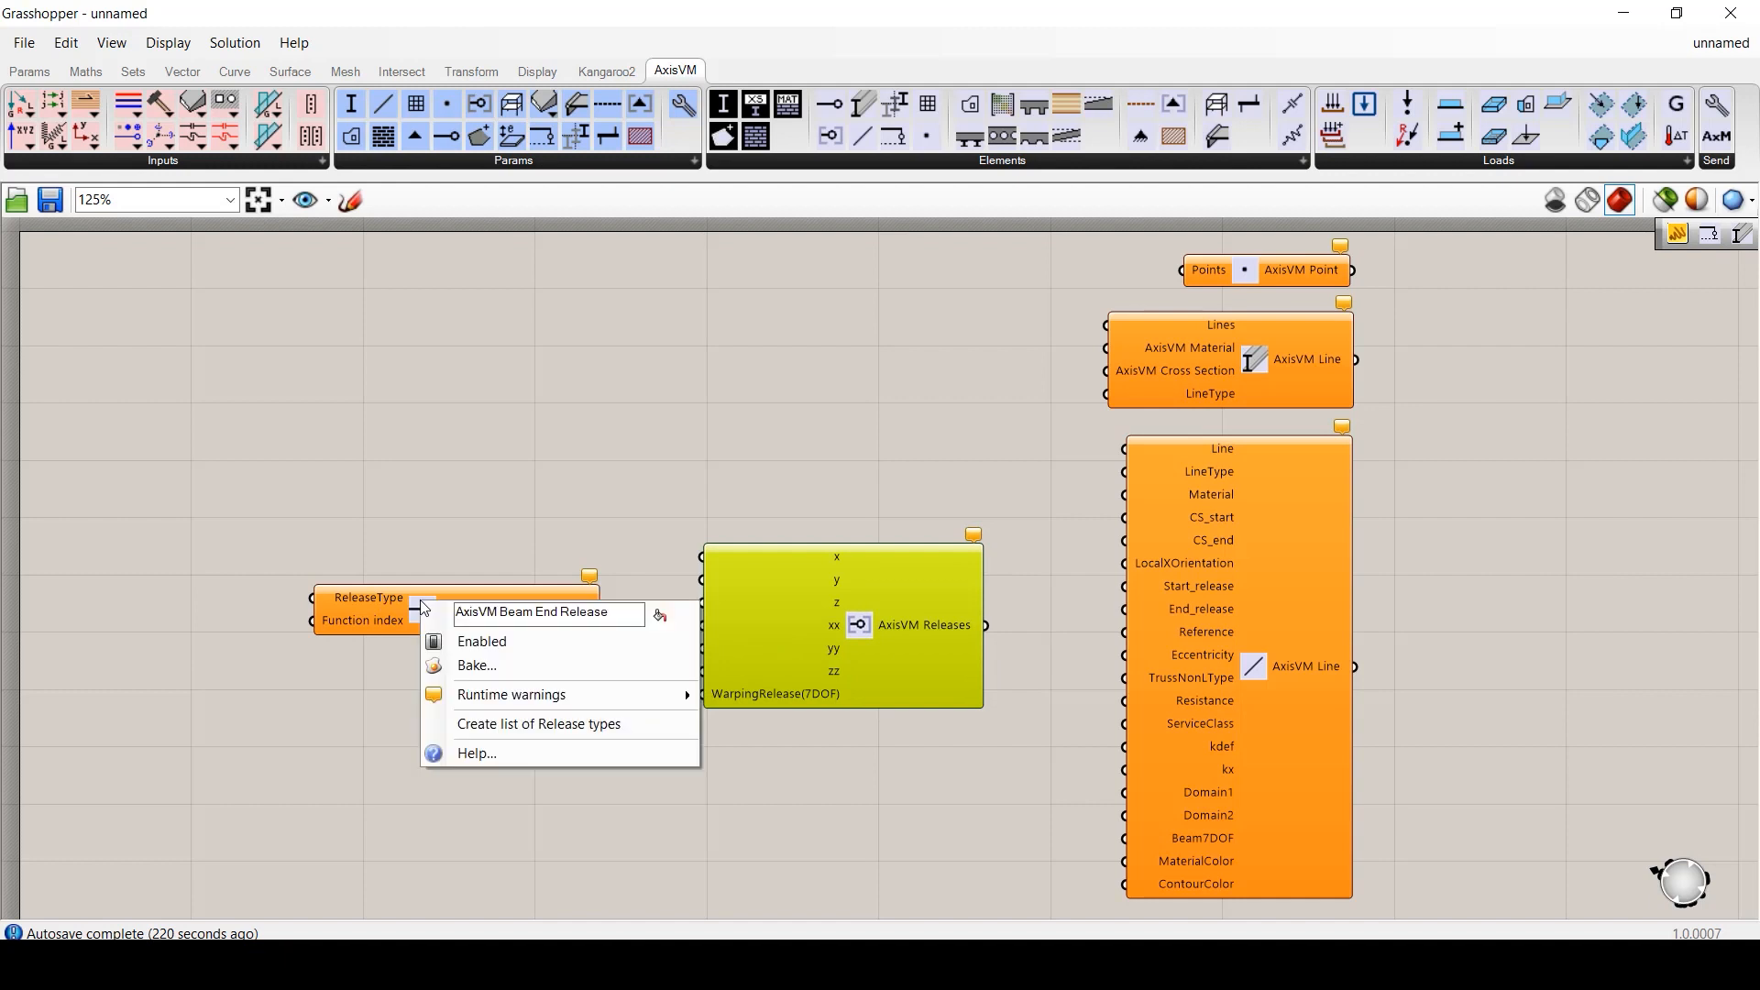
click(527, 724)
click(270, 597)
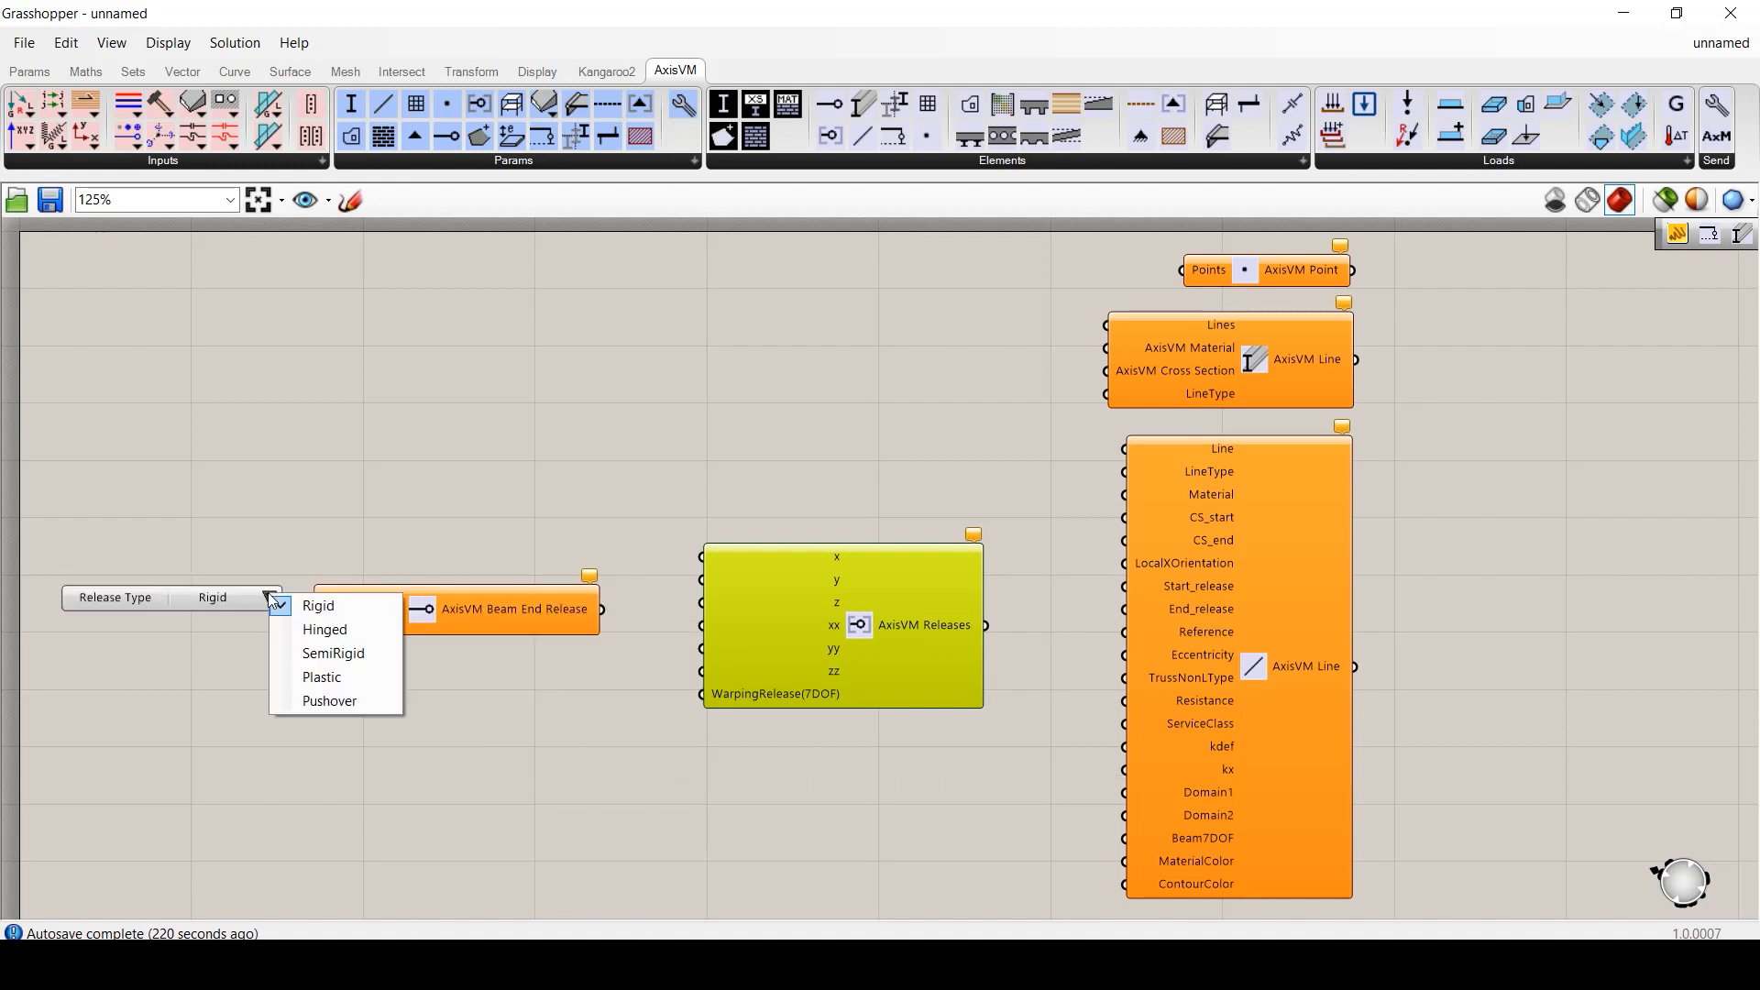
click(293, 629)
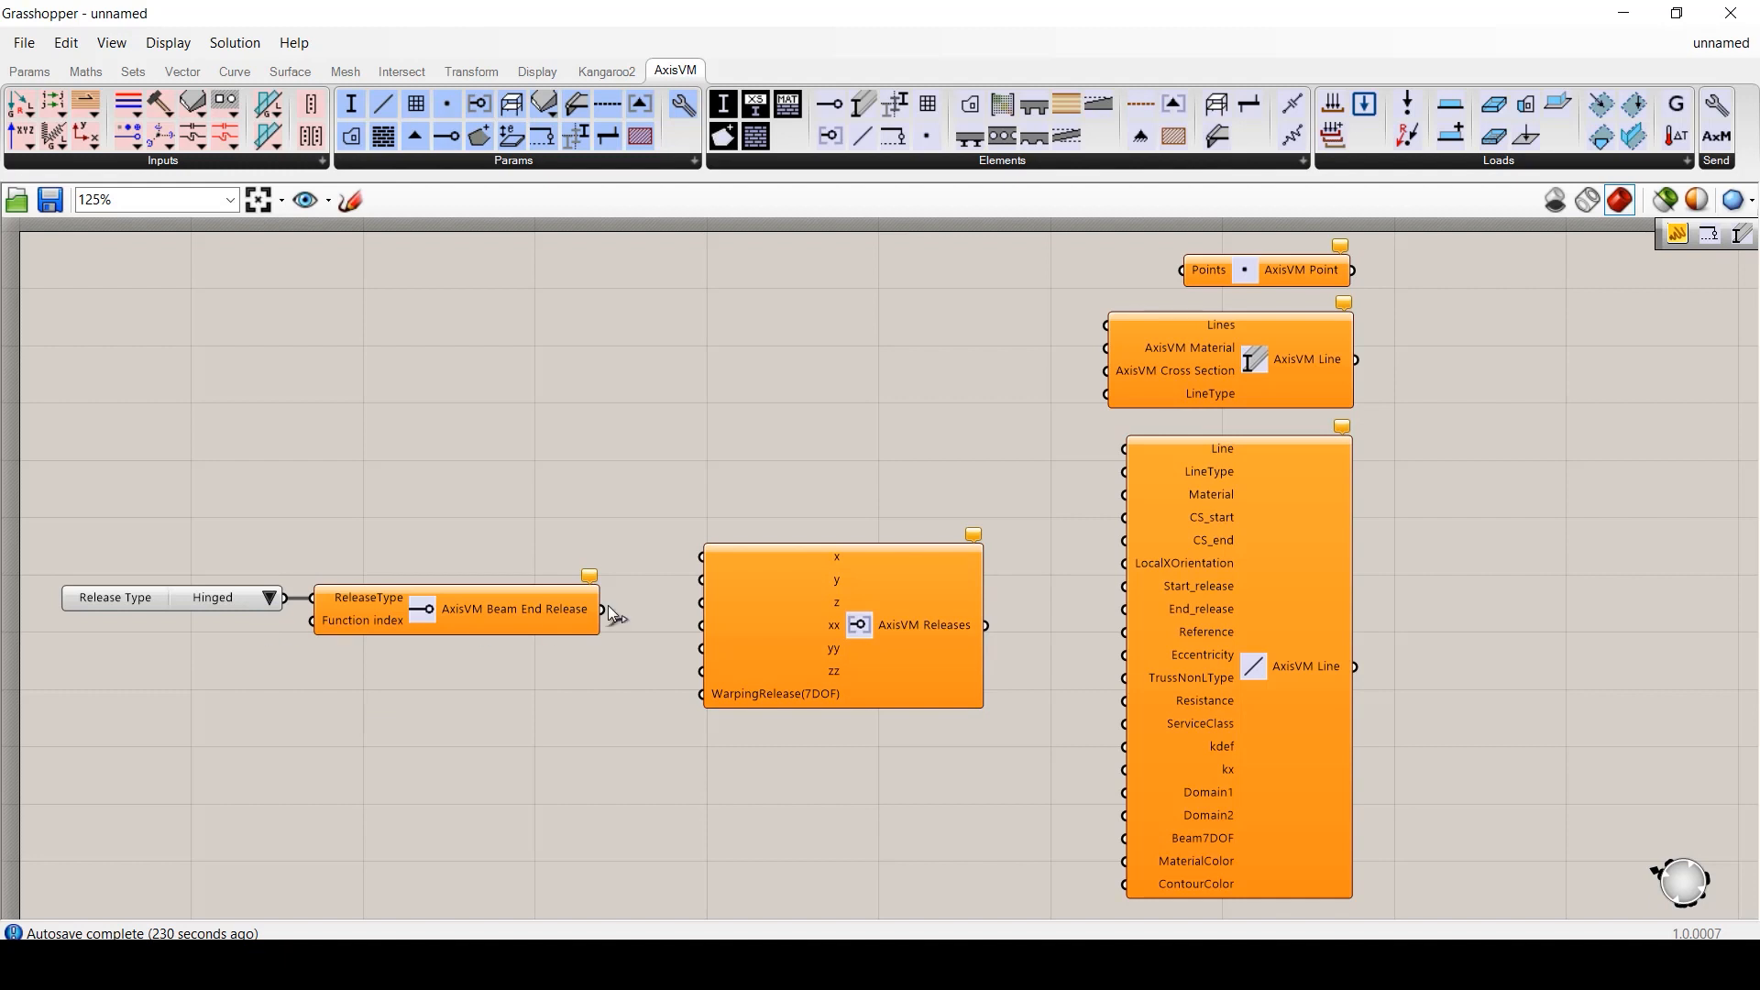
- Wire the hinged release through Releases into the Line's Start_release and End_release inputs
drag(608, 606, 702, 671)
drag(988, 625, 1124, 586)
drag(992, 631, 1124, 609)
drag(33, 477, 991, 758)
drag(915, 682, 923, 438)
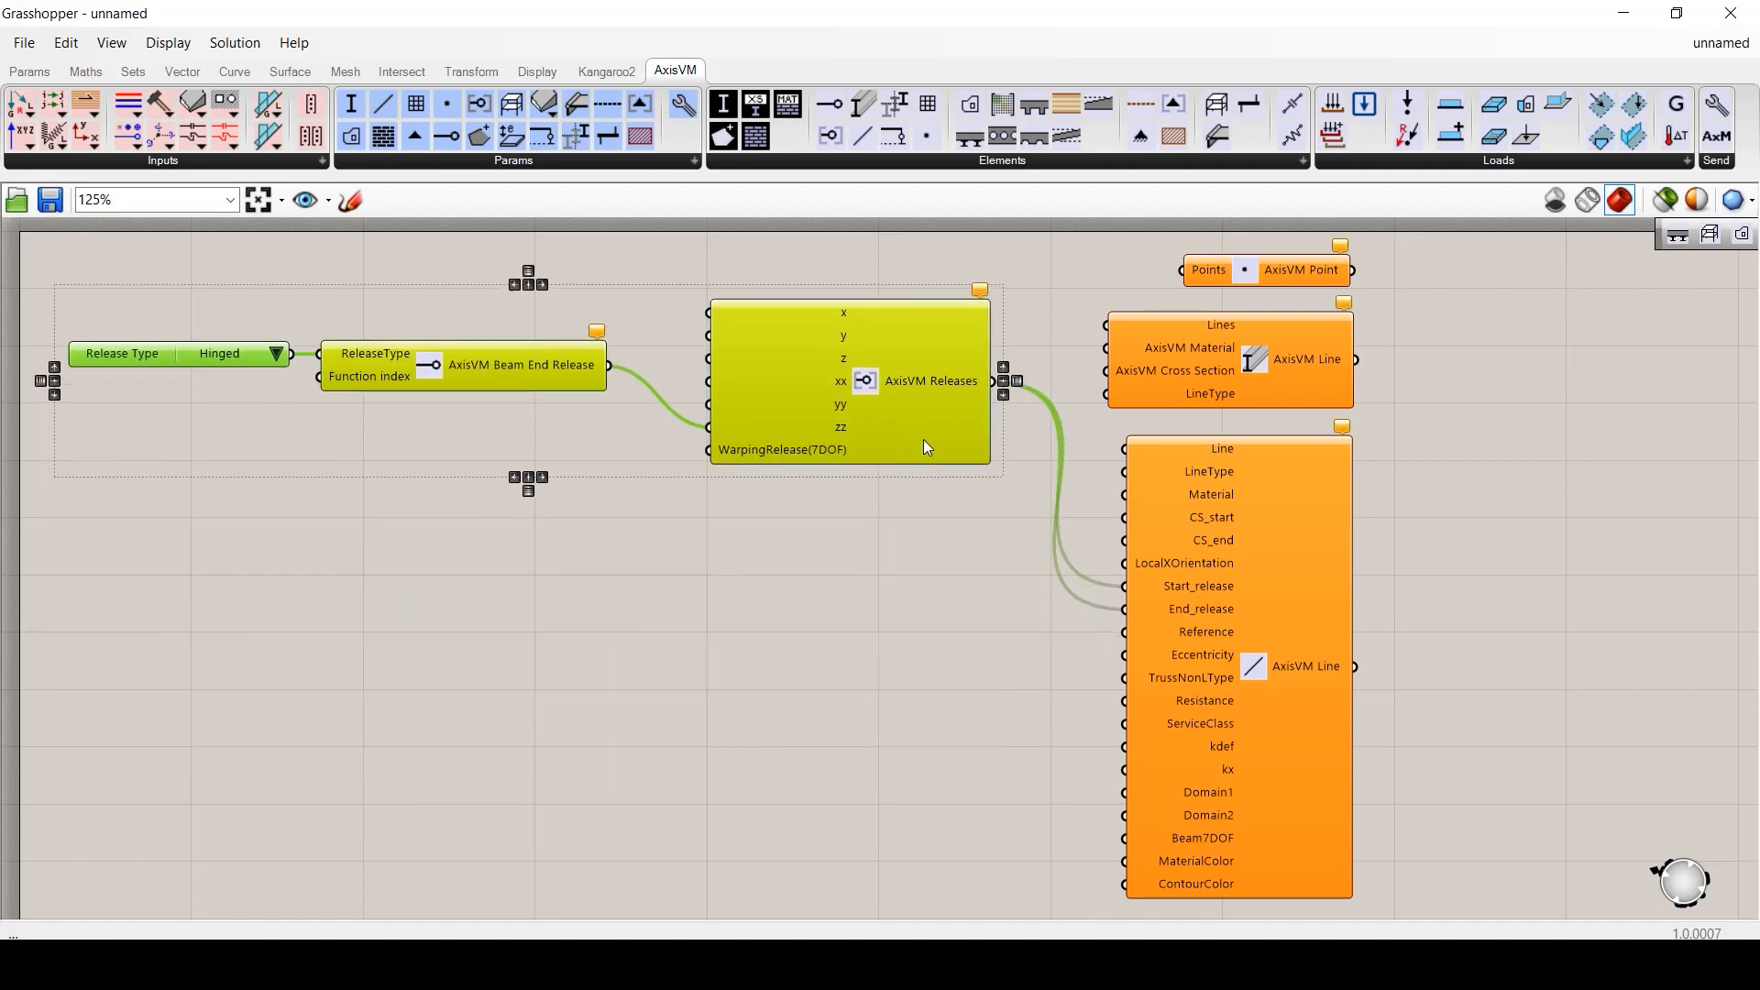
click(924, 513)
- Add a Line Eccentricity with AlignementPoint type and TopRight alignment point
click(894, 104)
click(893, 685)
drag(927, 614, 887, 631)
click(624, 685)
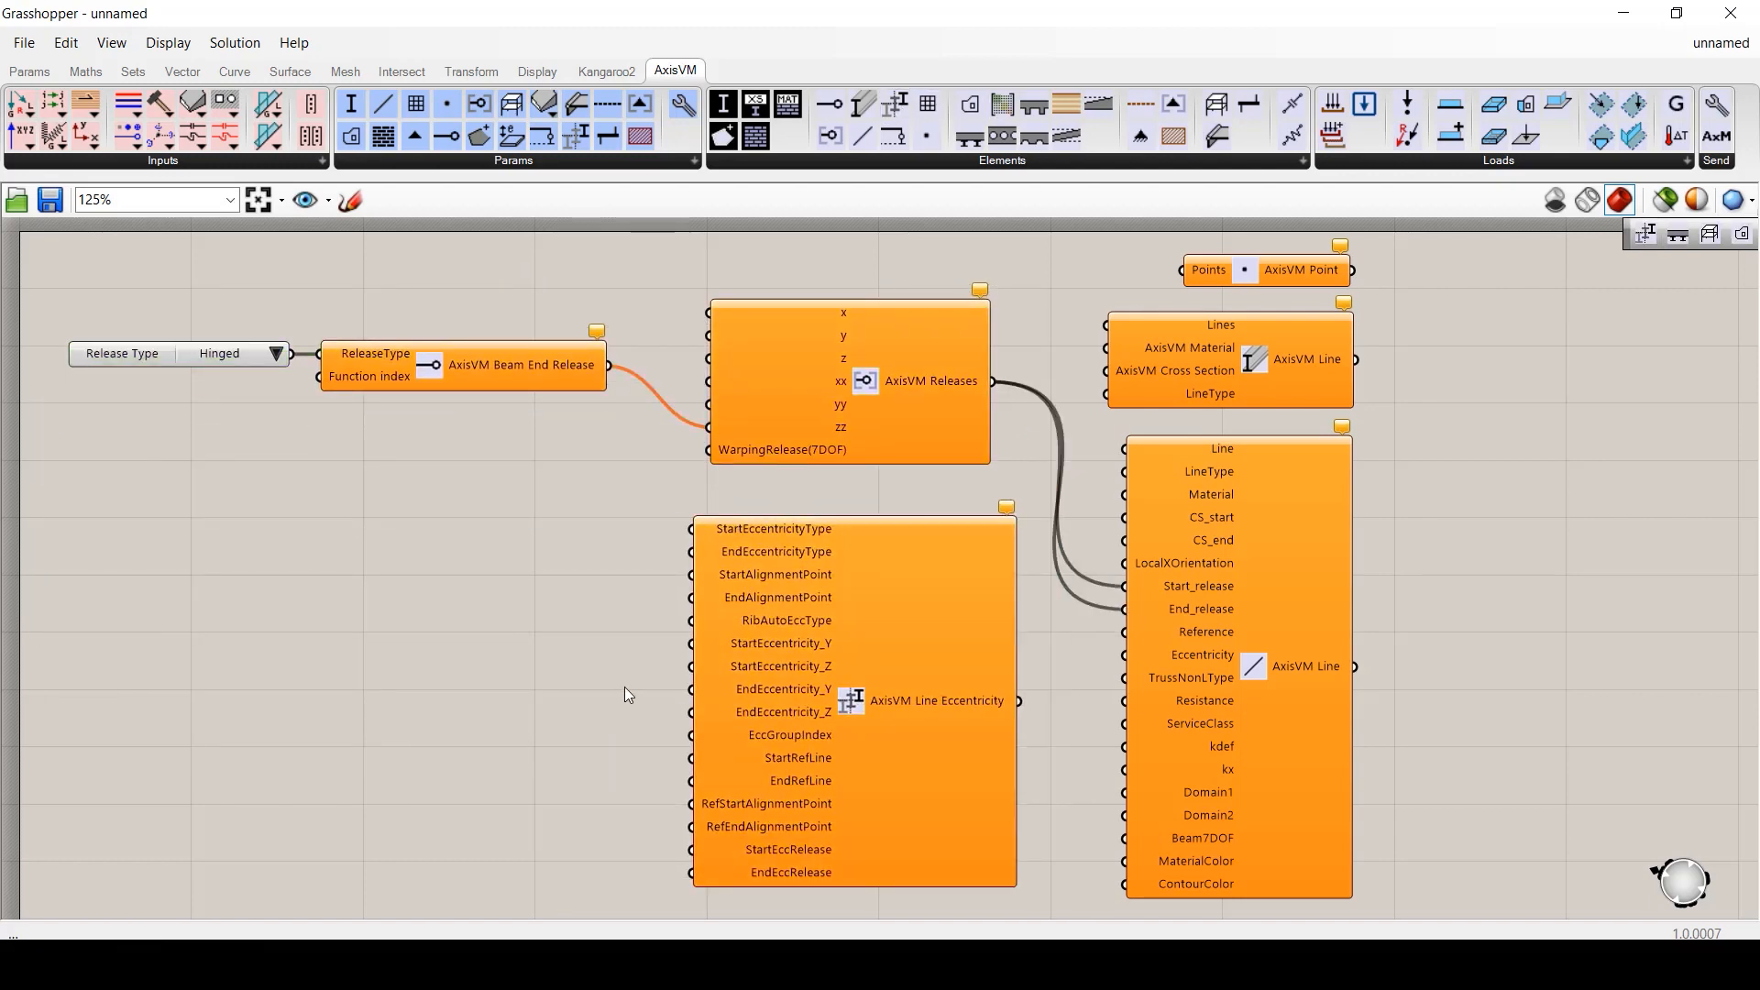
right_click(839, 696)
click(935, 821)
click(648, 528)
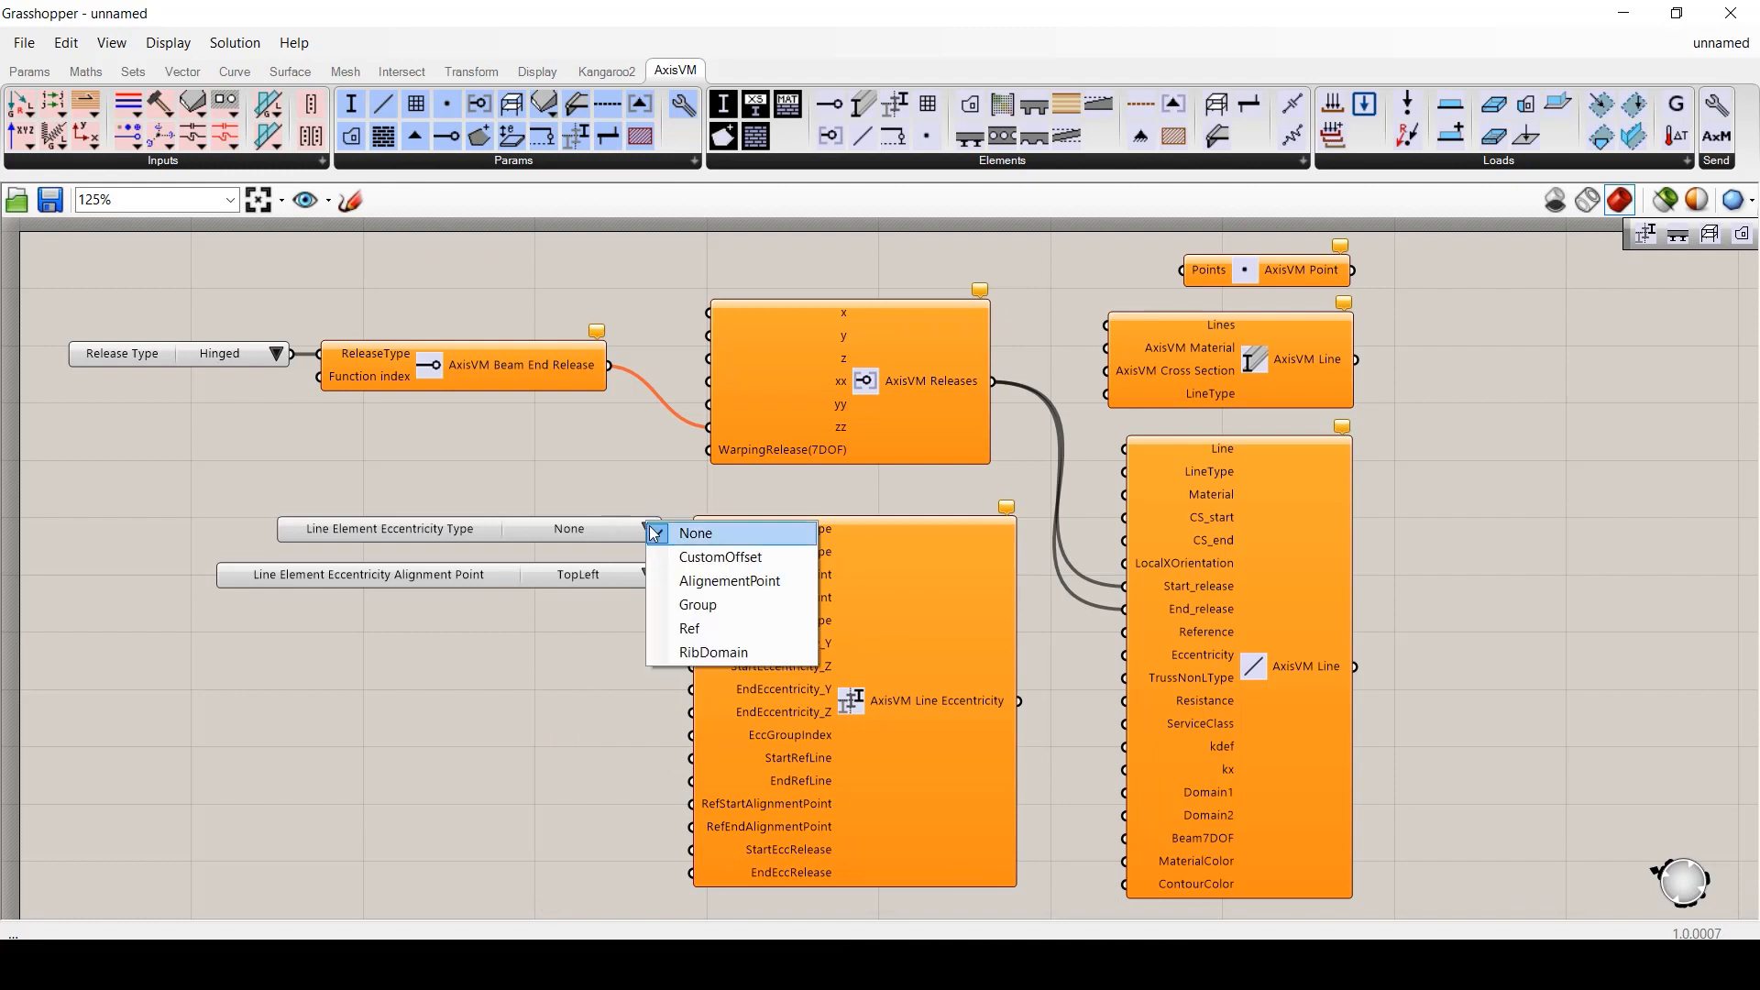
click(683, 575)
click(648, 575)
click(678, 624)
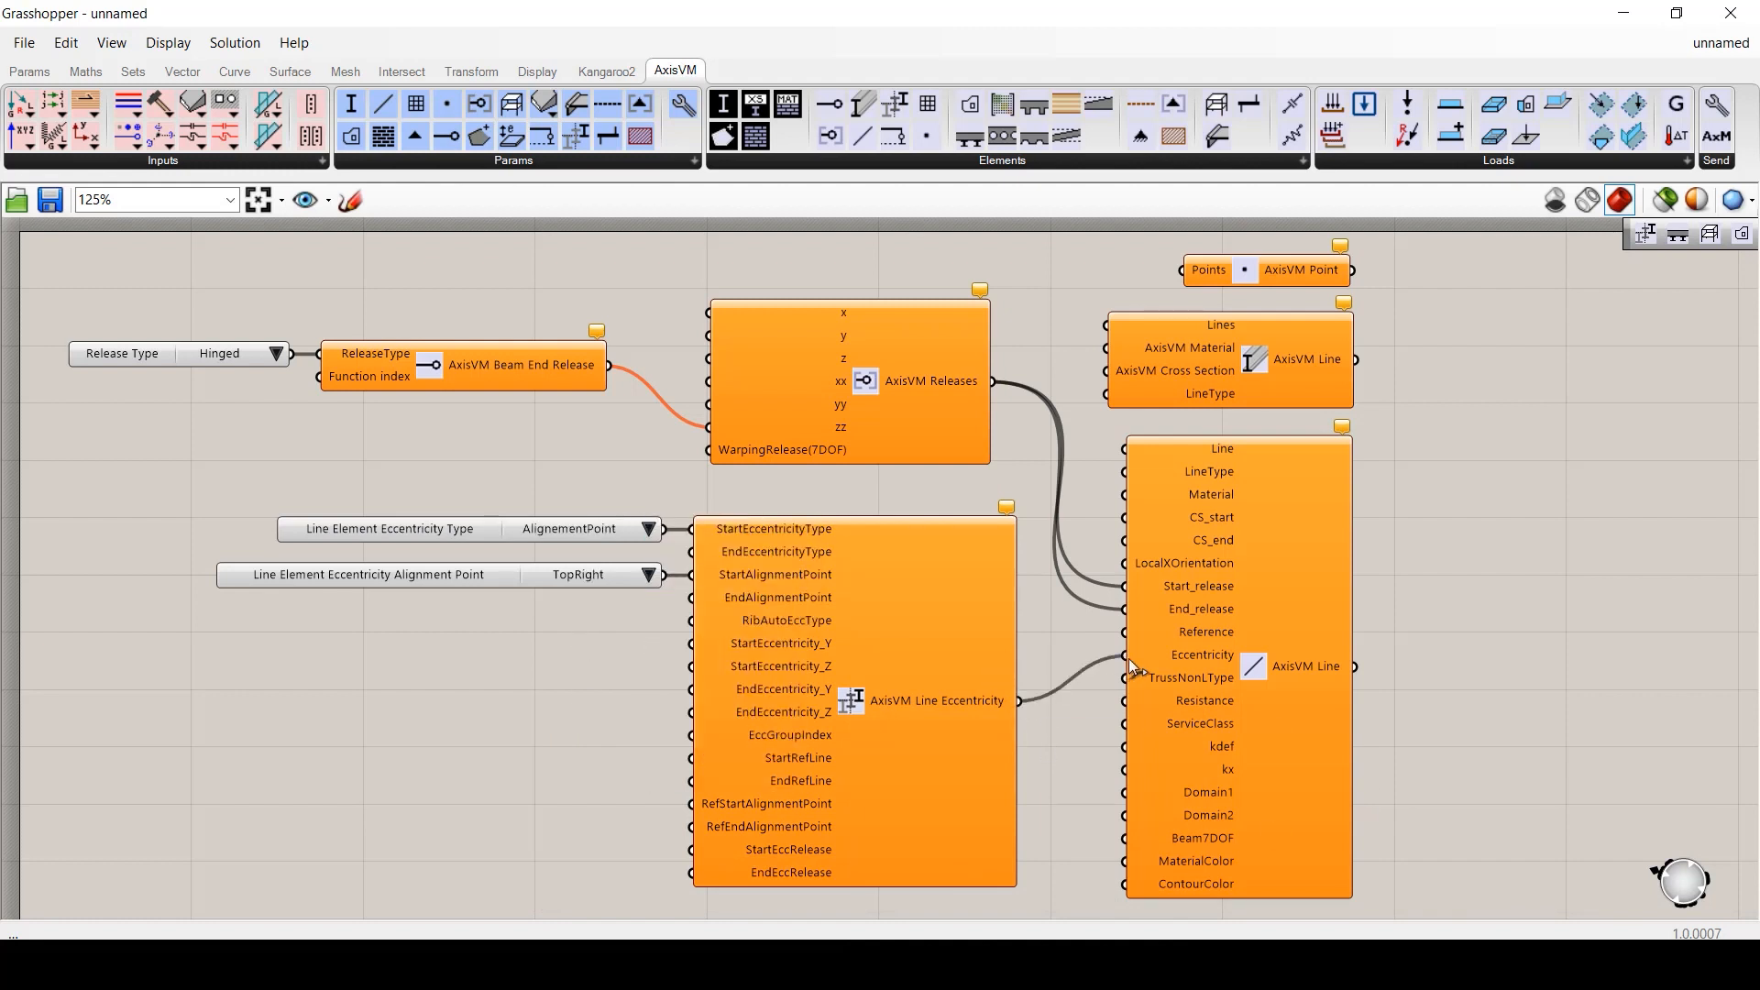
- Add Eccentricity Releases into StartEccRelease with Hinged release type and a release position list
click(895, 136)
click(471, 773)
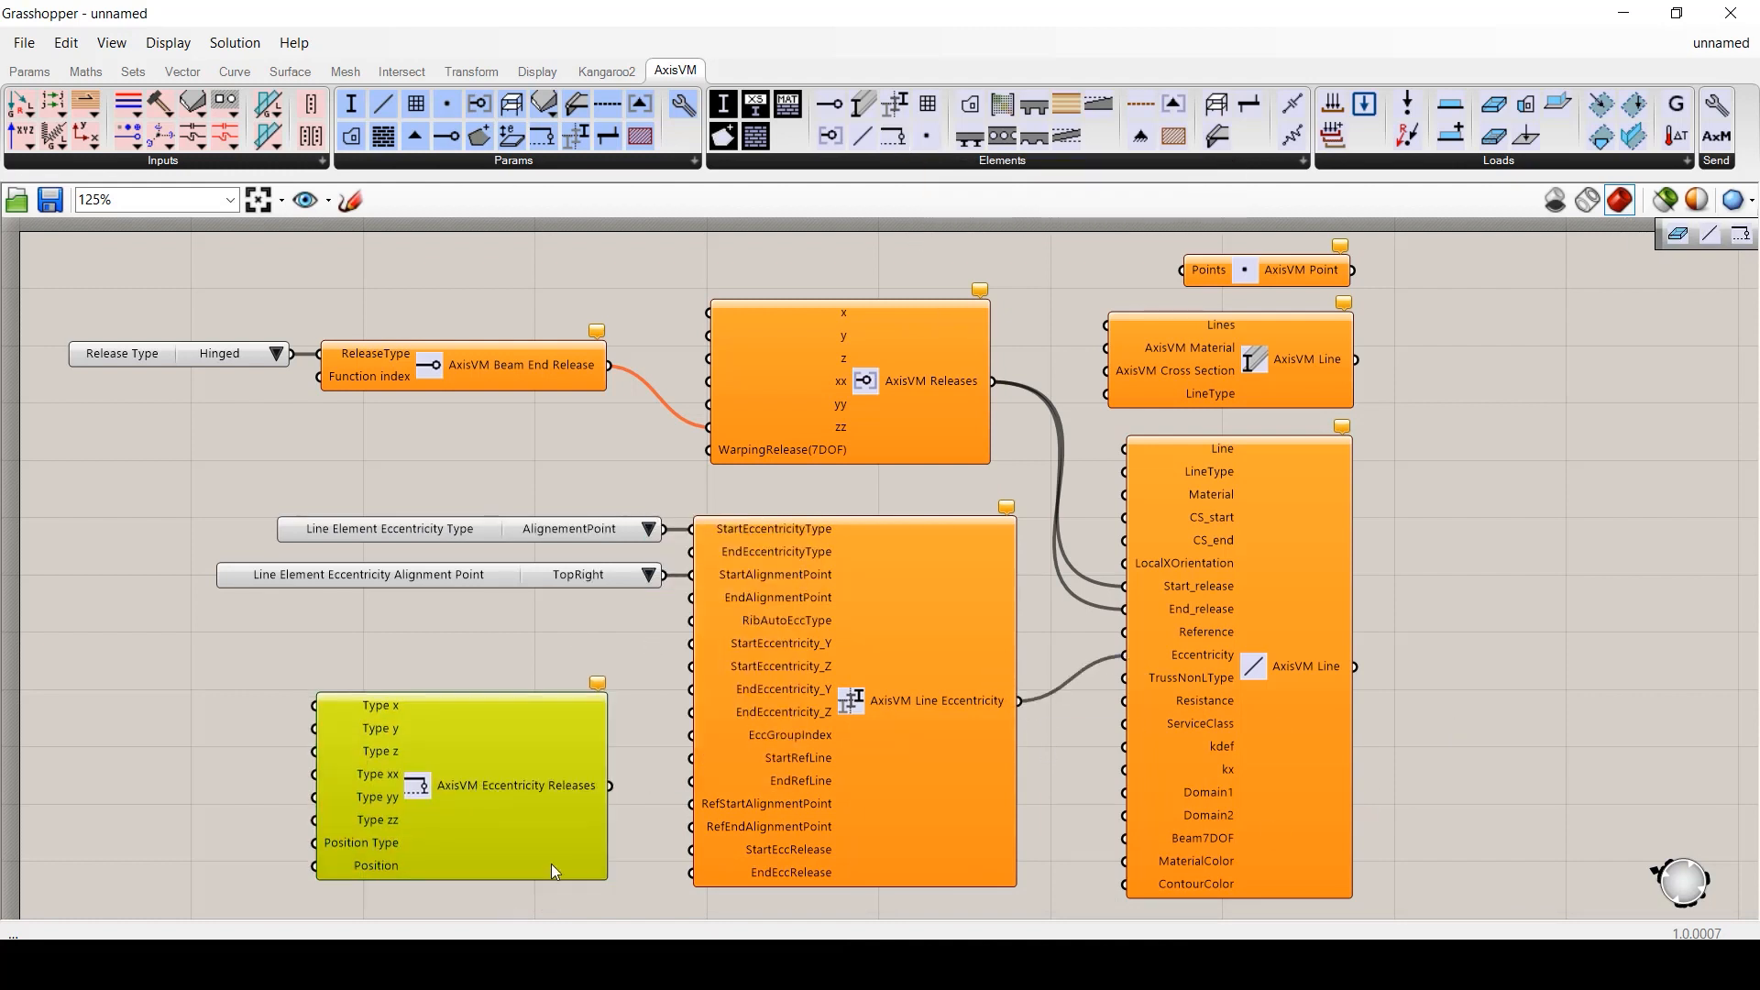
drag(609, 785, 691, 850)
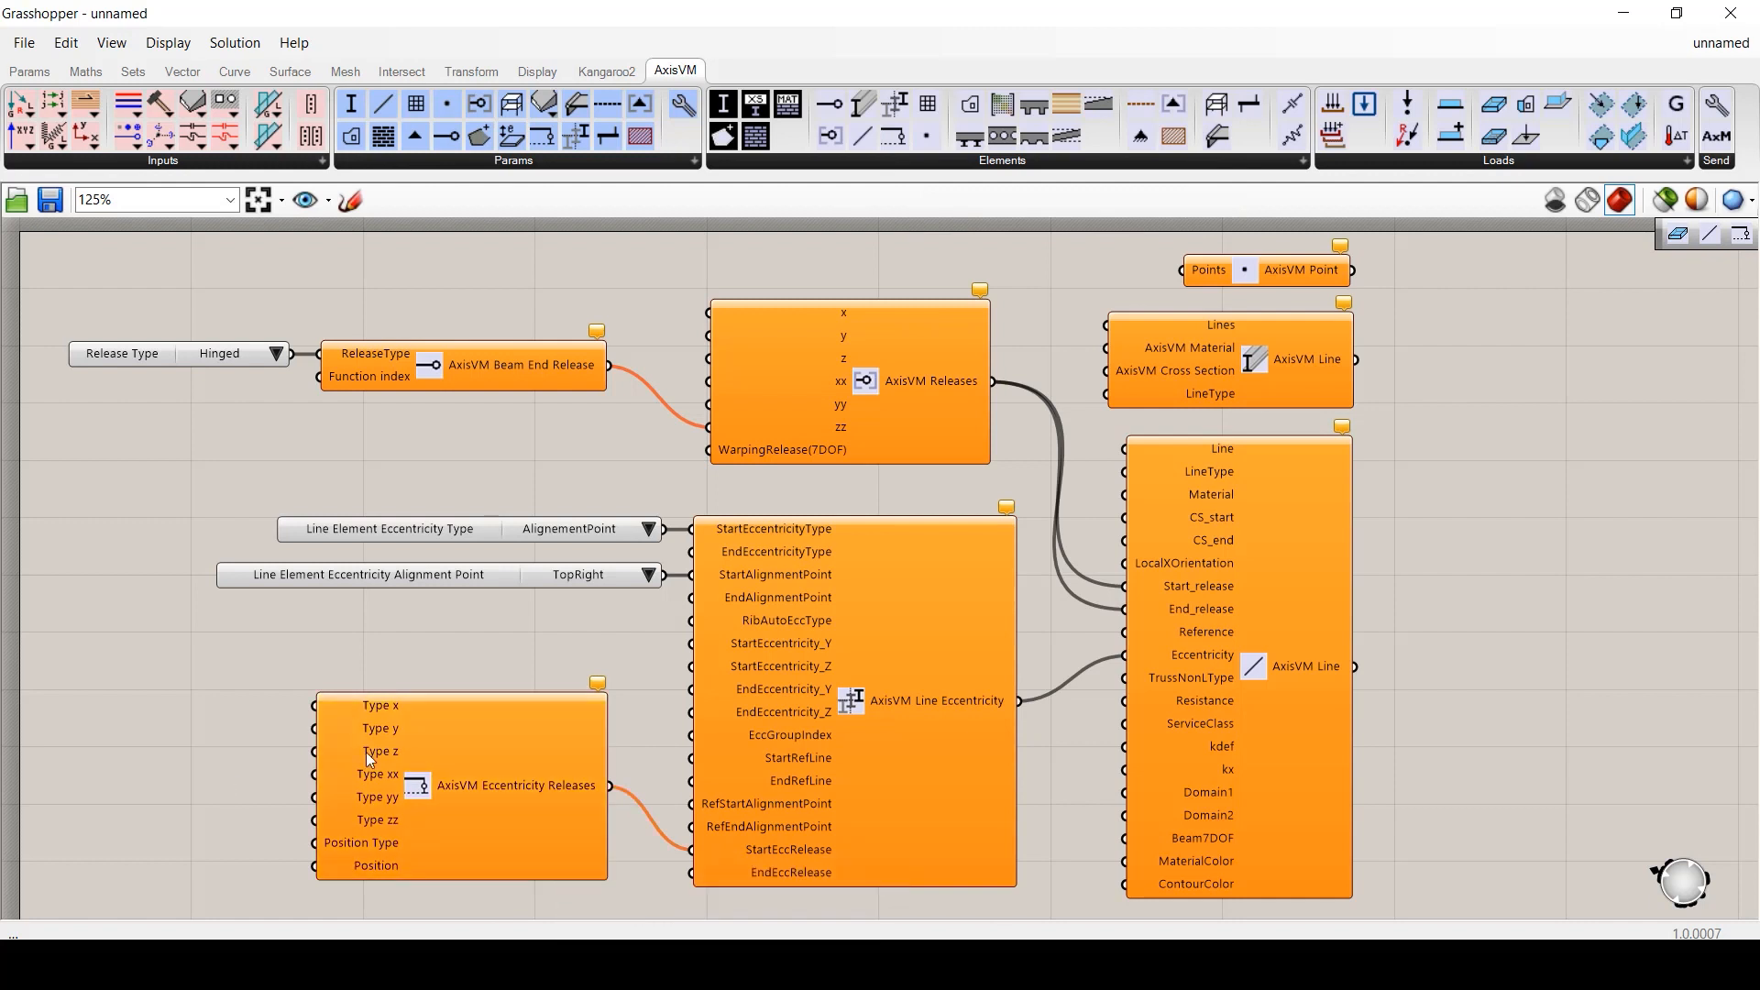
right_click(419, 755)
click(589, 872)
click(272, 705)
click(284, 741)
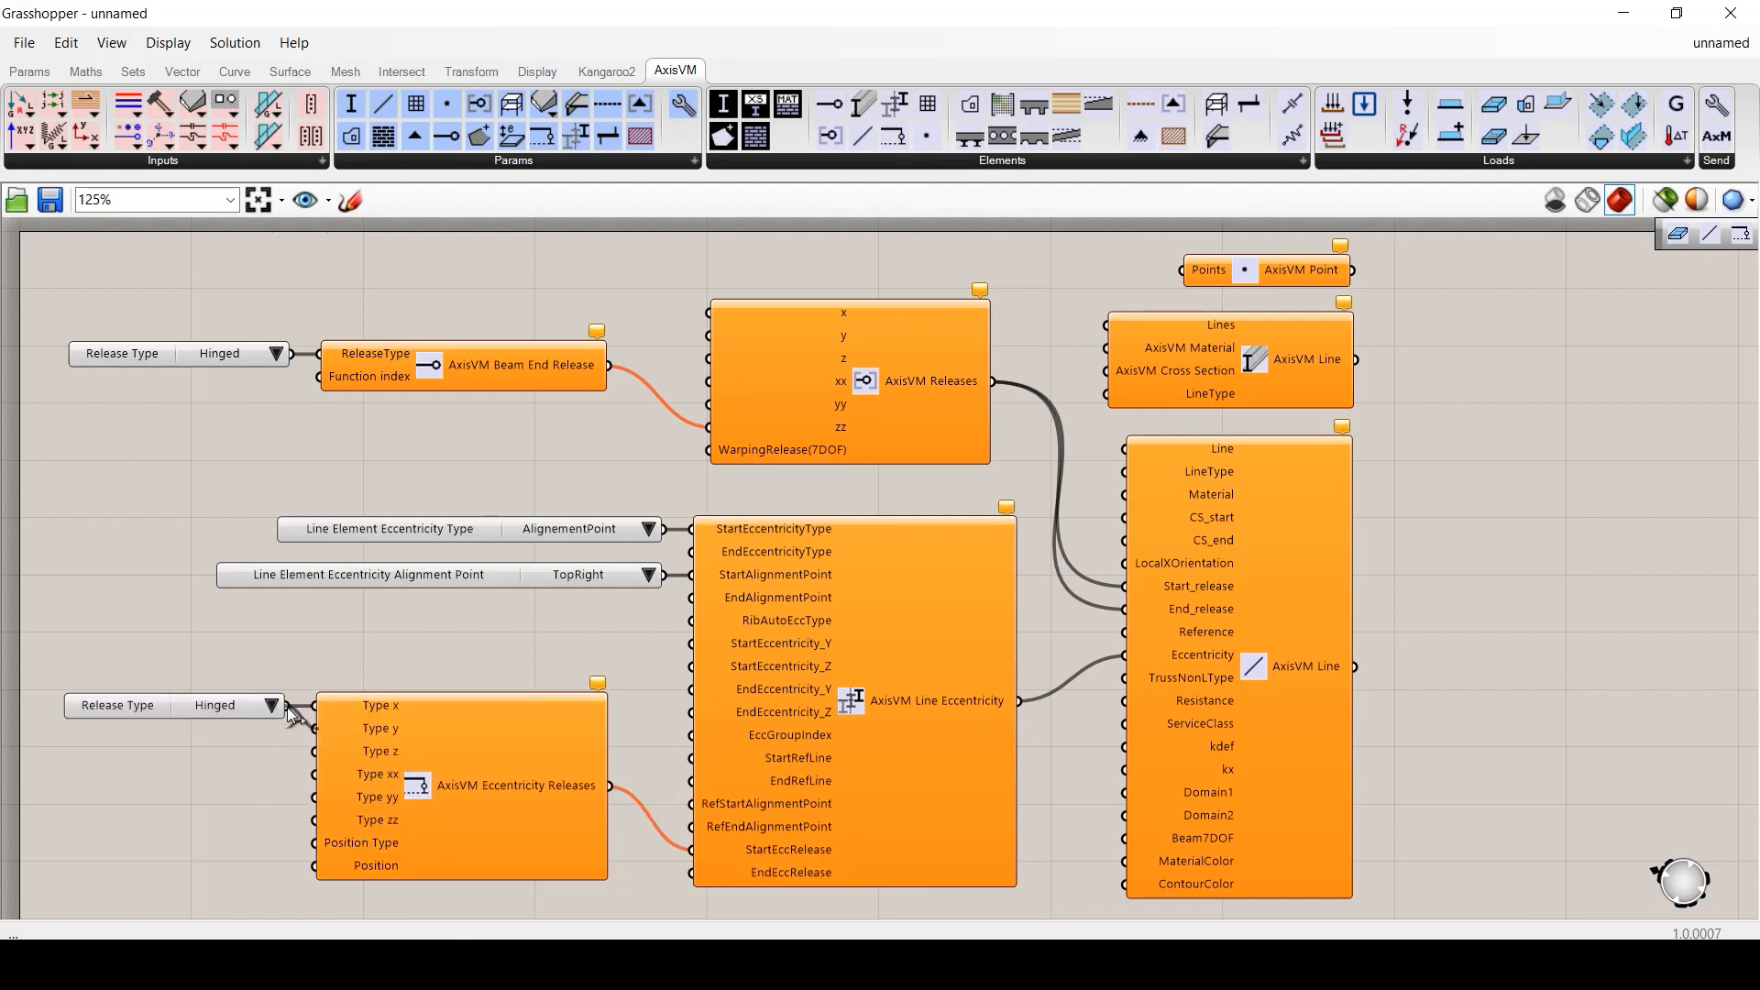
right_click(422, 754)
click(522, 900)
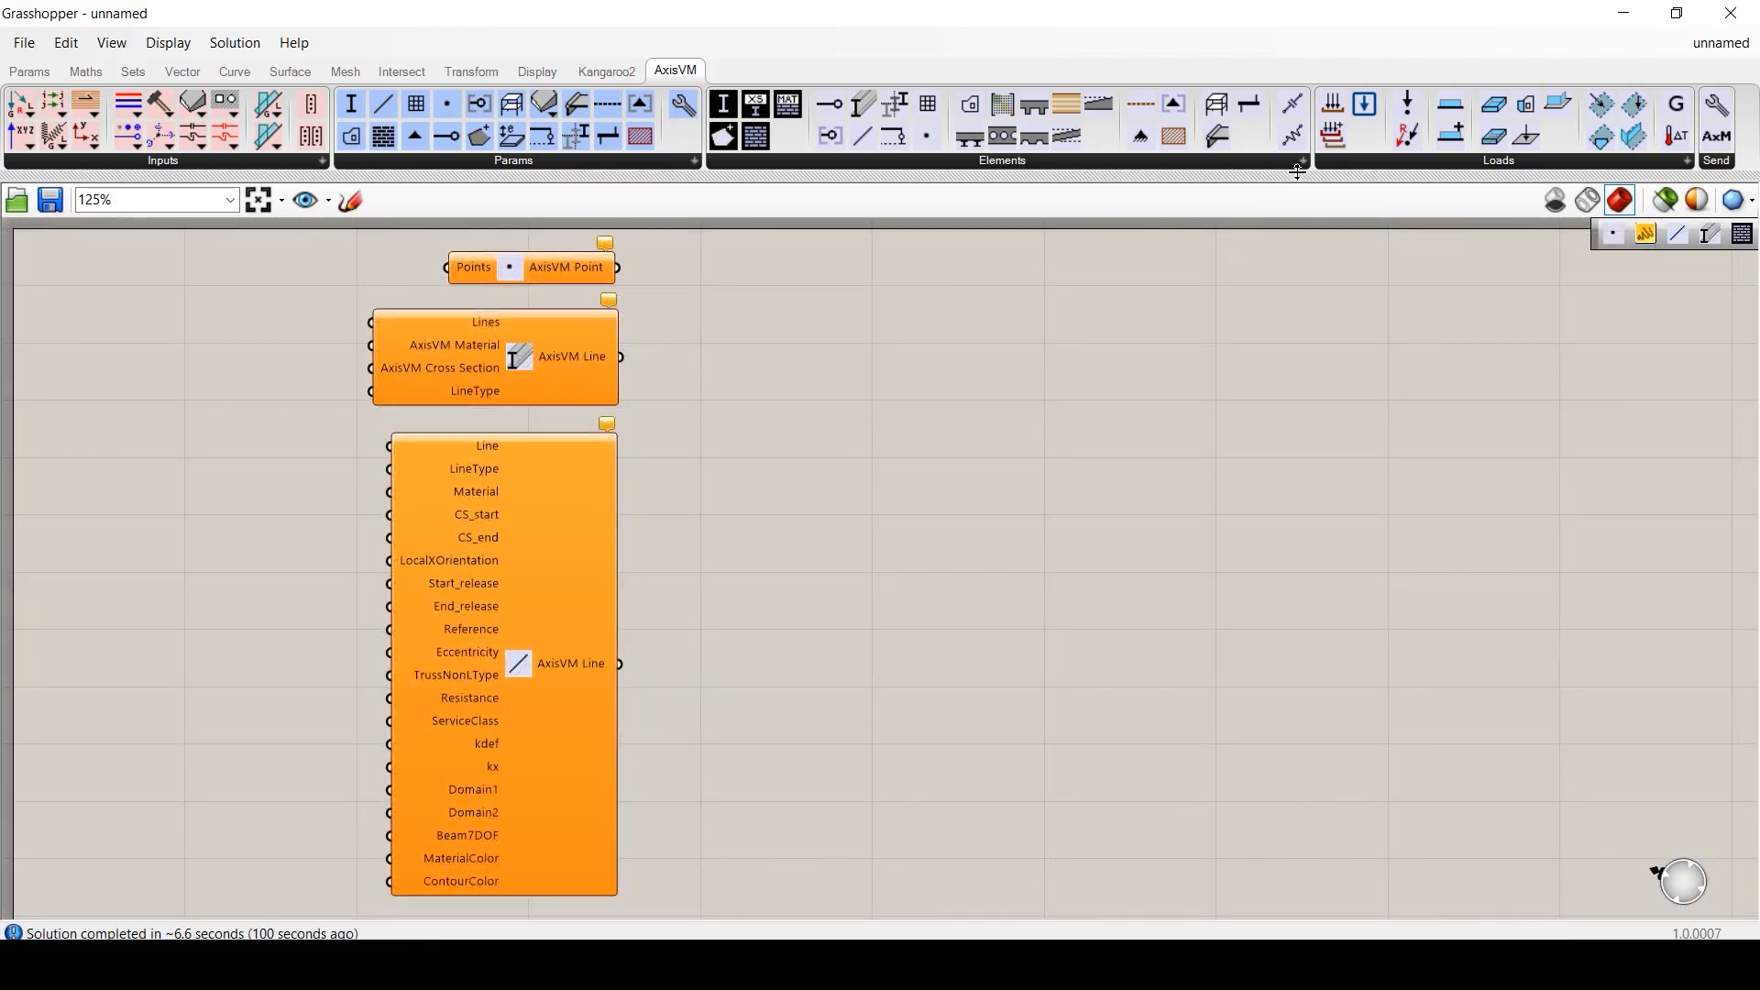
- Place an AxisVM Mesh component from the Elements list on the canvas
click(1300, 161)
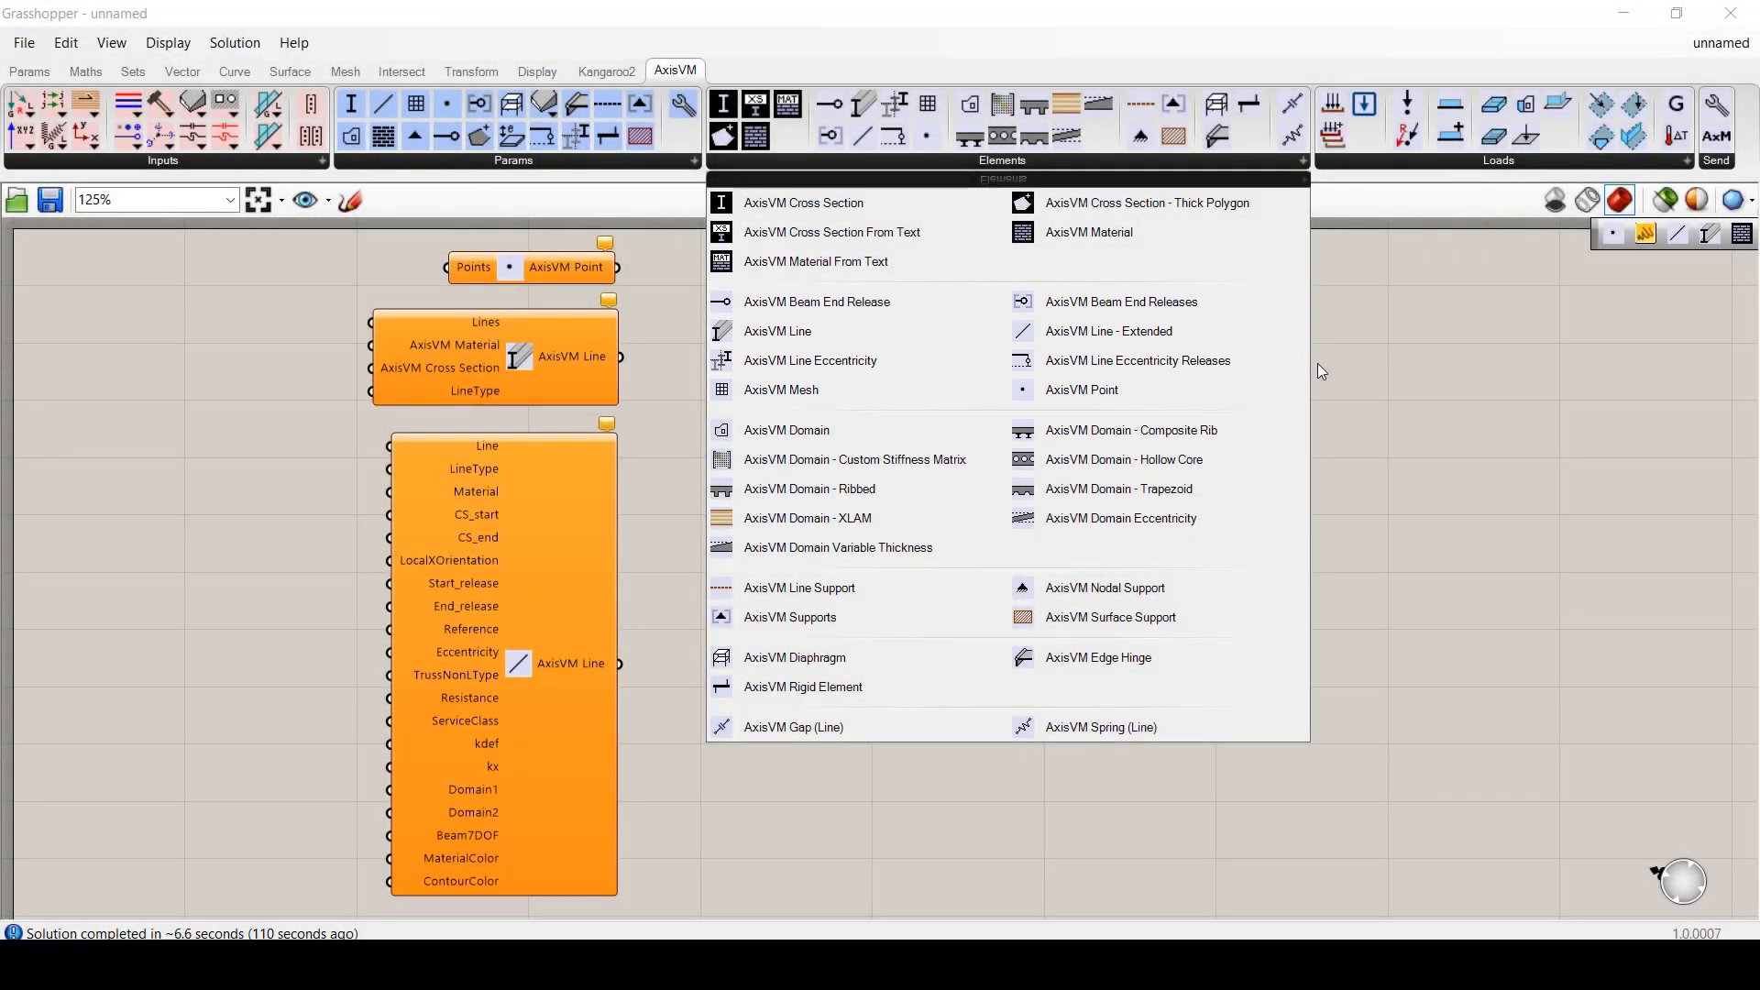
click(868, 394)
click(926, 363)
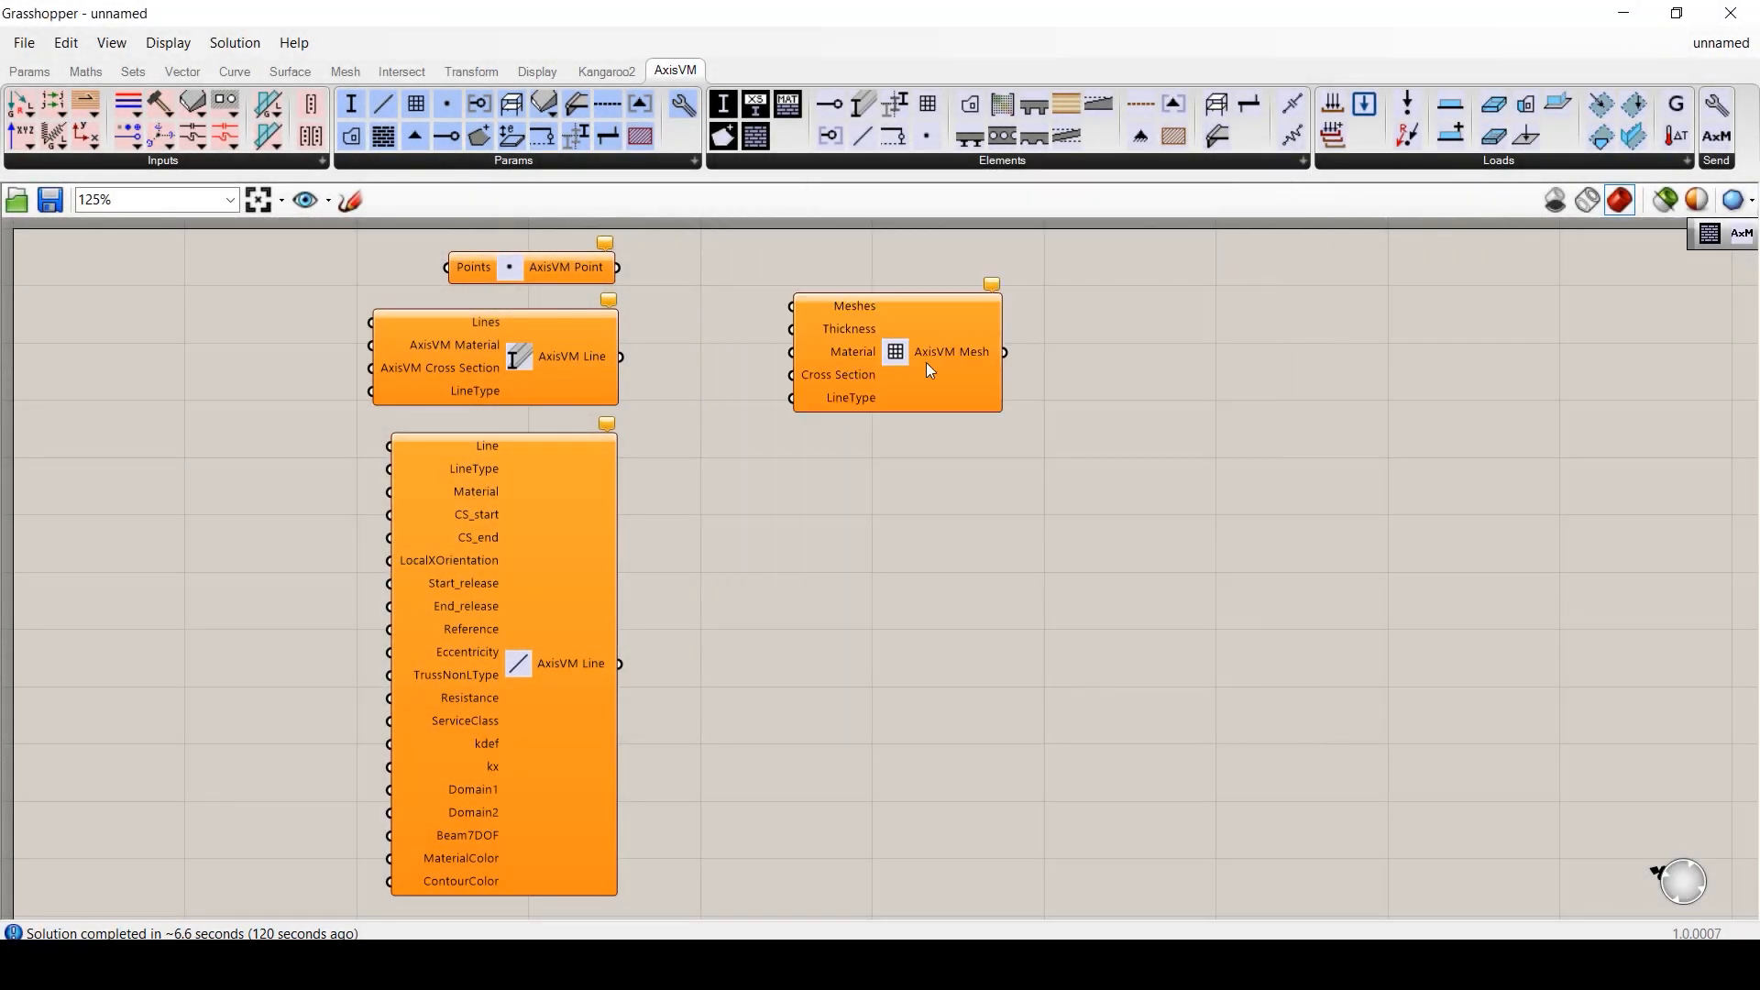
drag(925, 364, 809, 310)
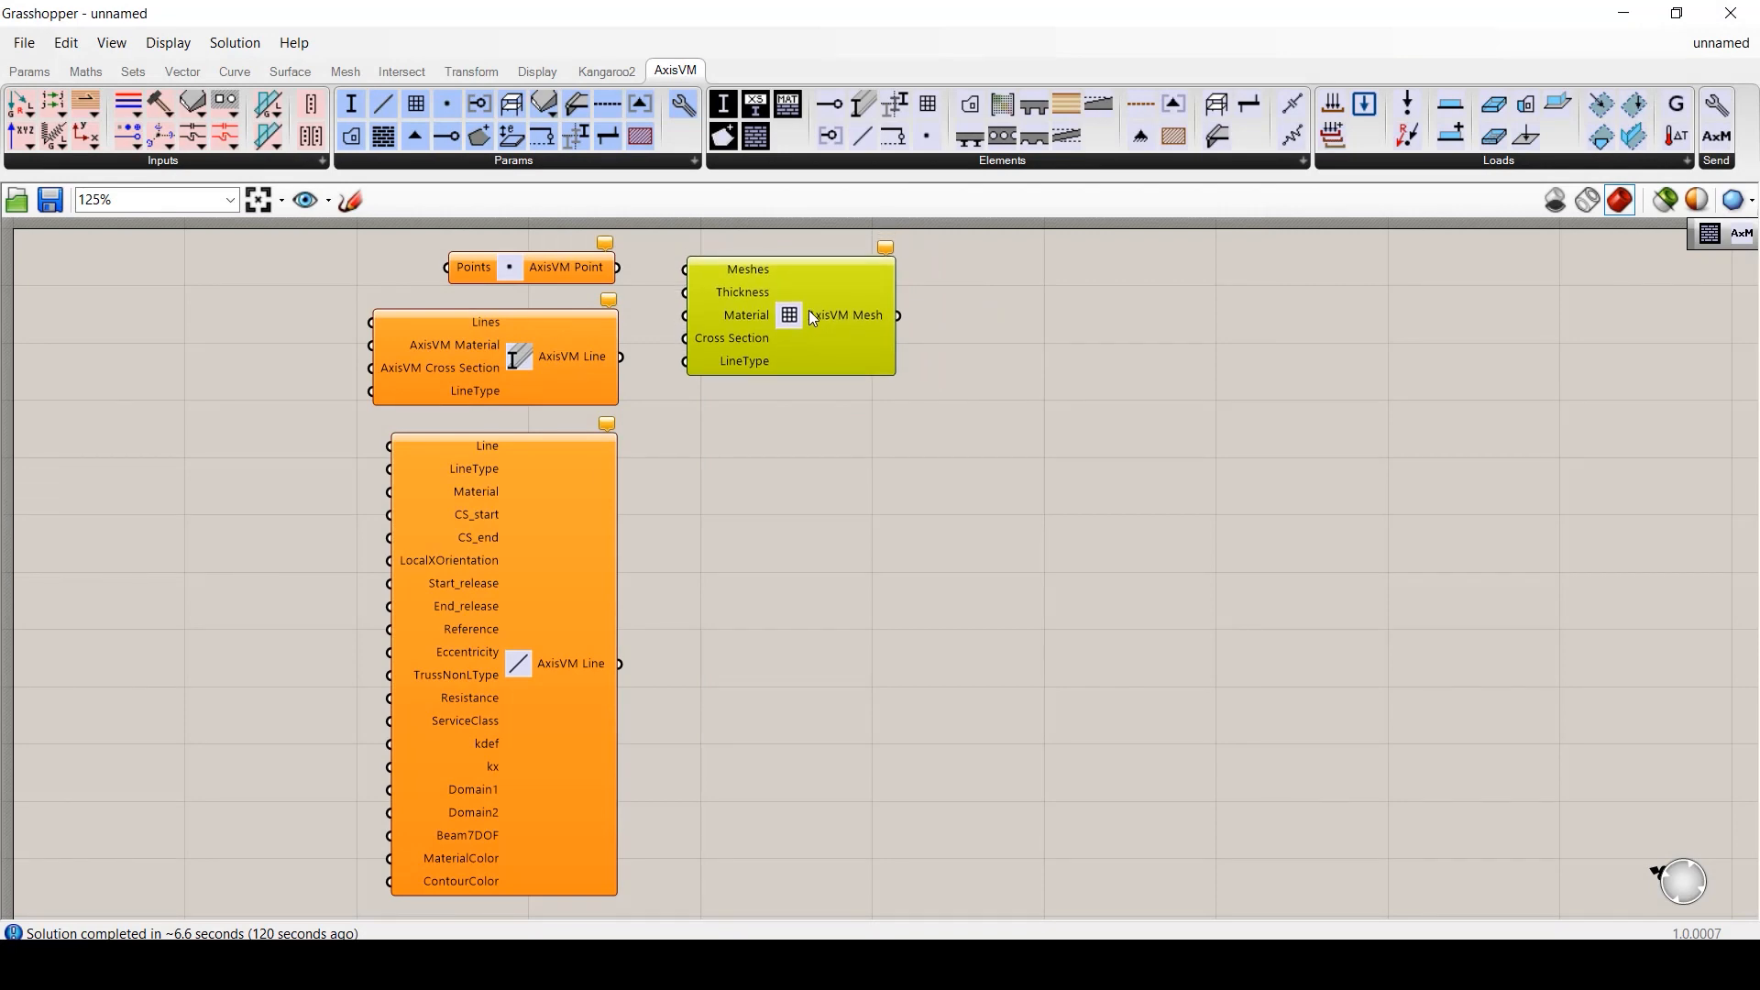
click(970, 378)
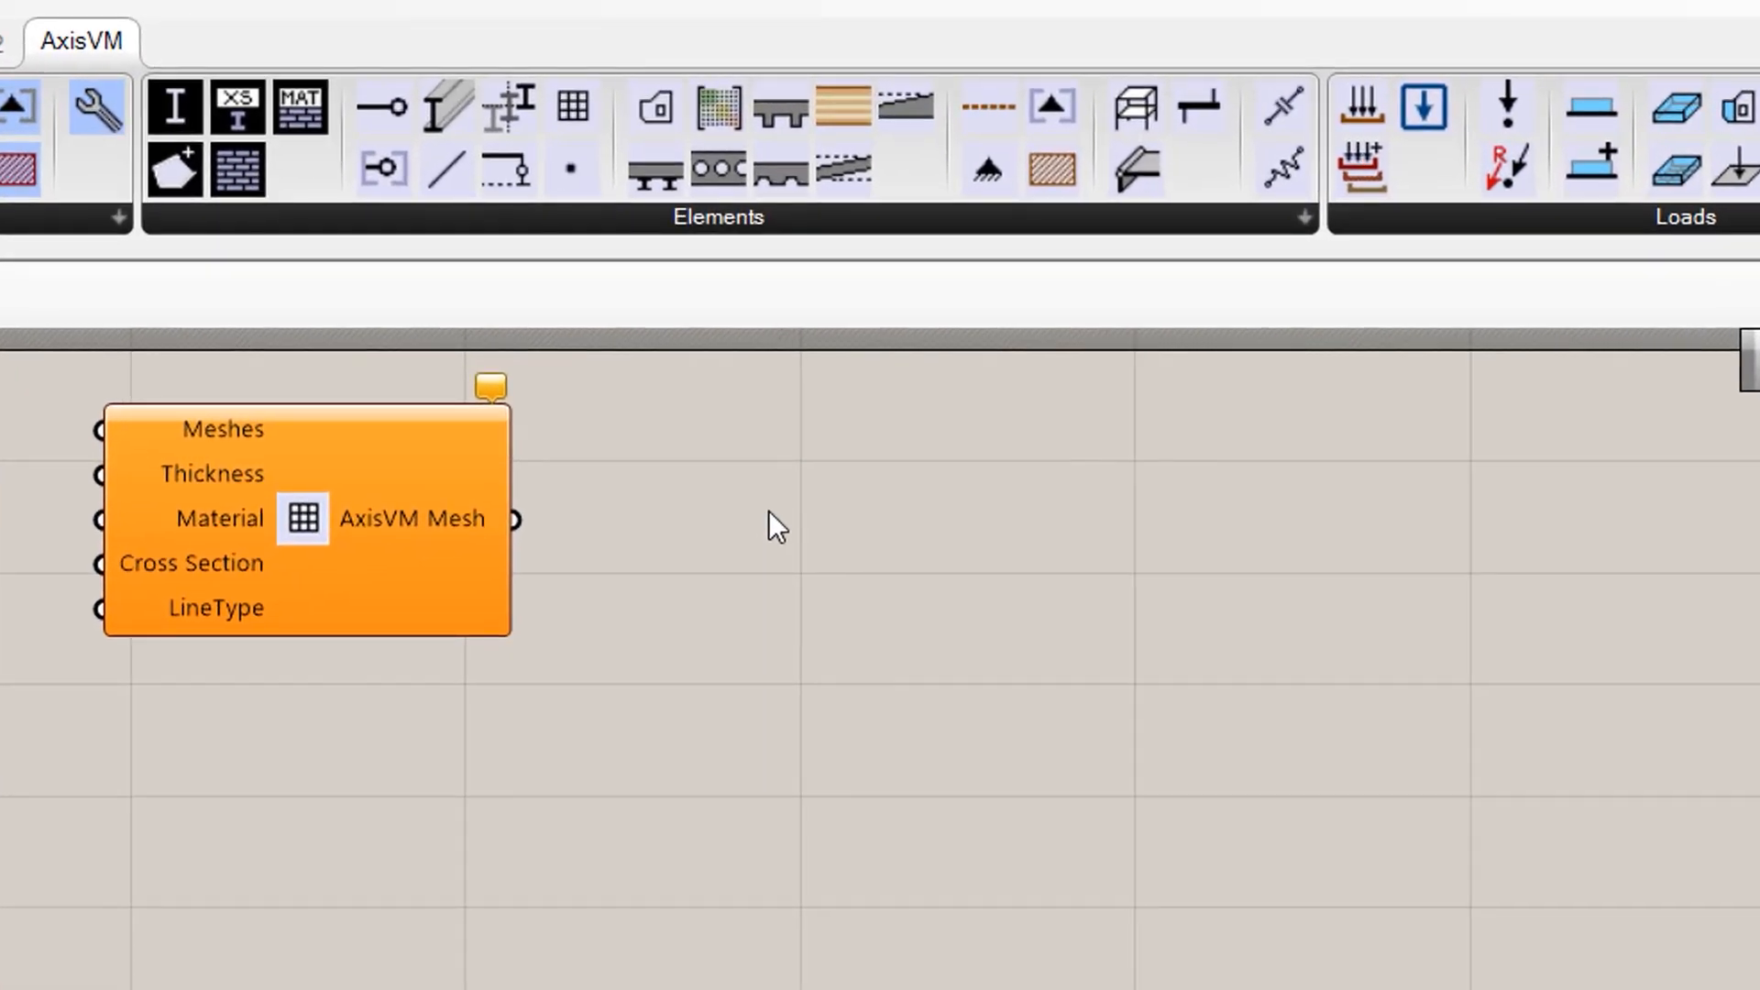
- Add a note beside it: 'Can be used to transfer mesh as: 1) edges 2) surface elements 3) domains'
text(C)
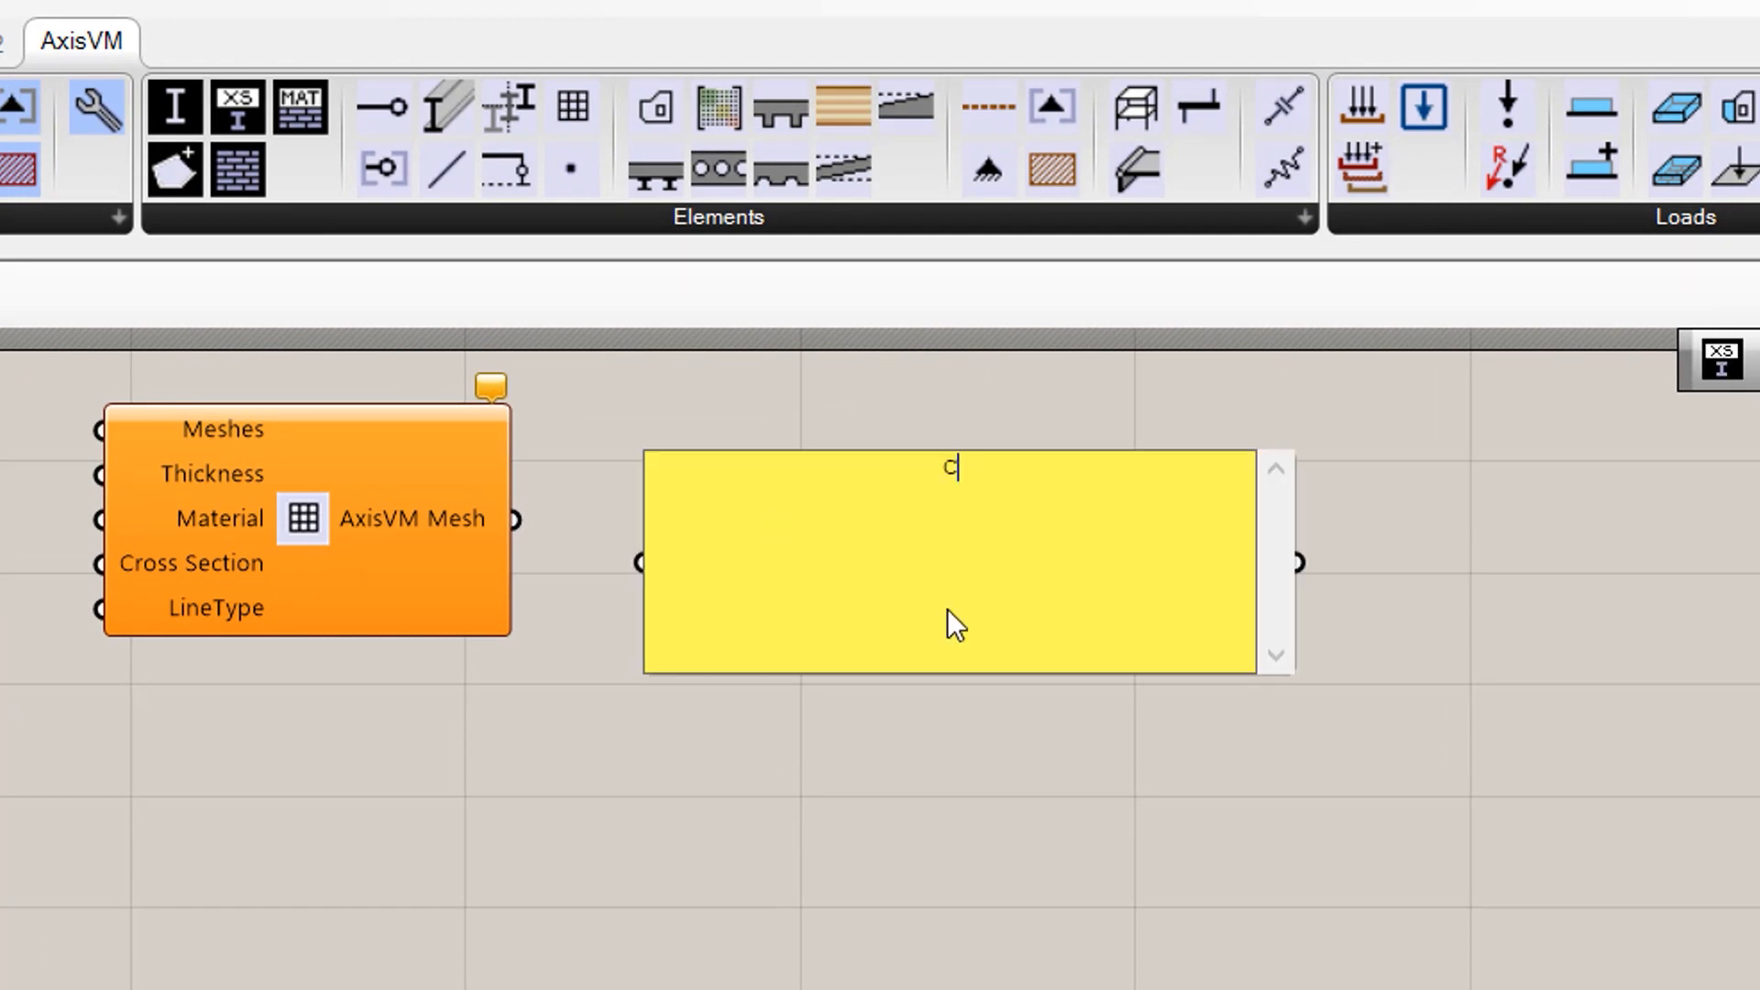
text(an be used to tran)
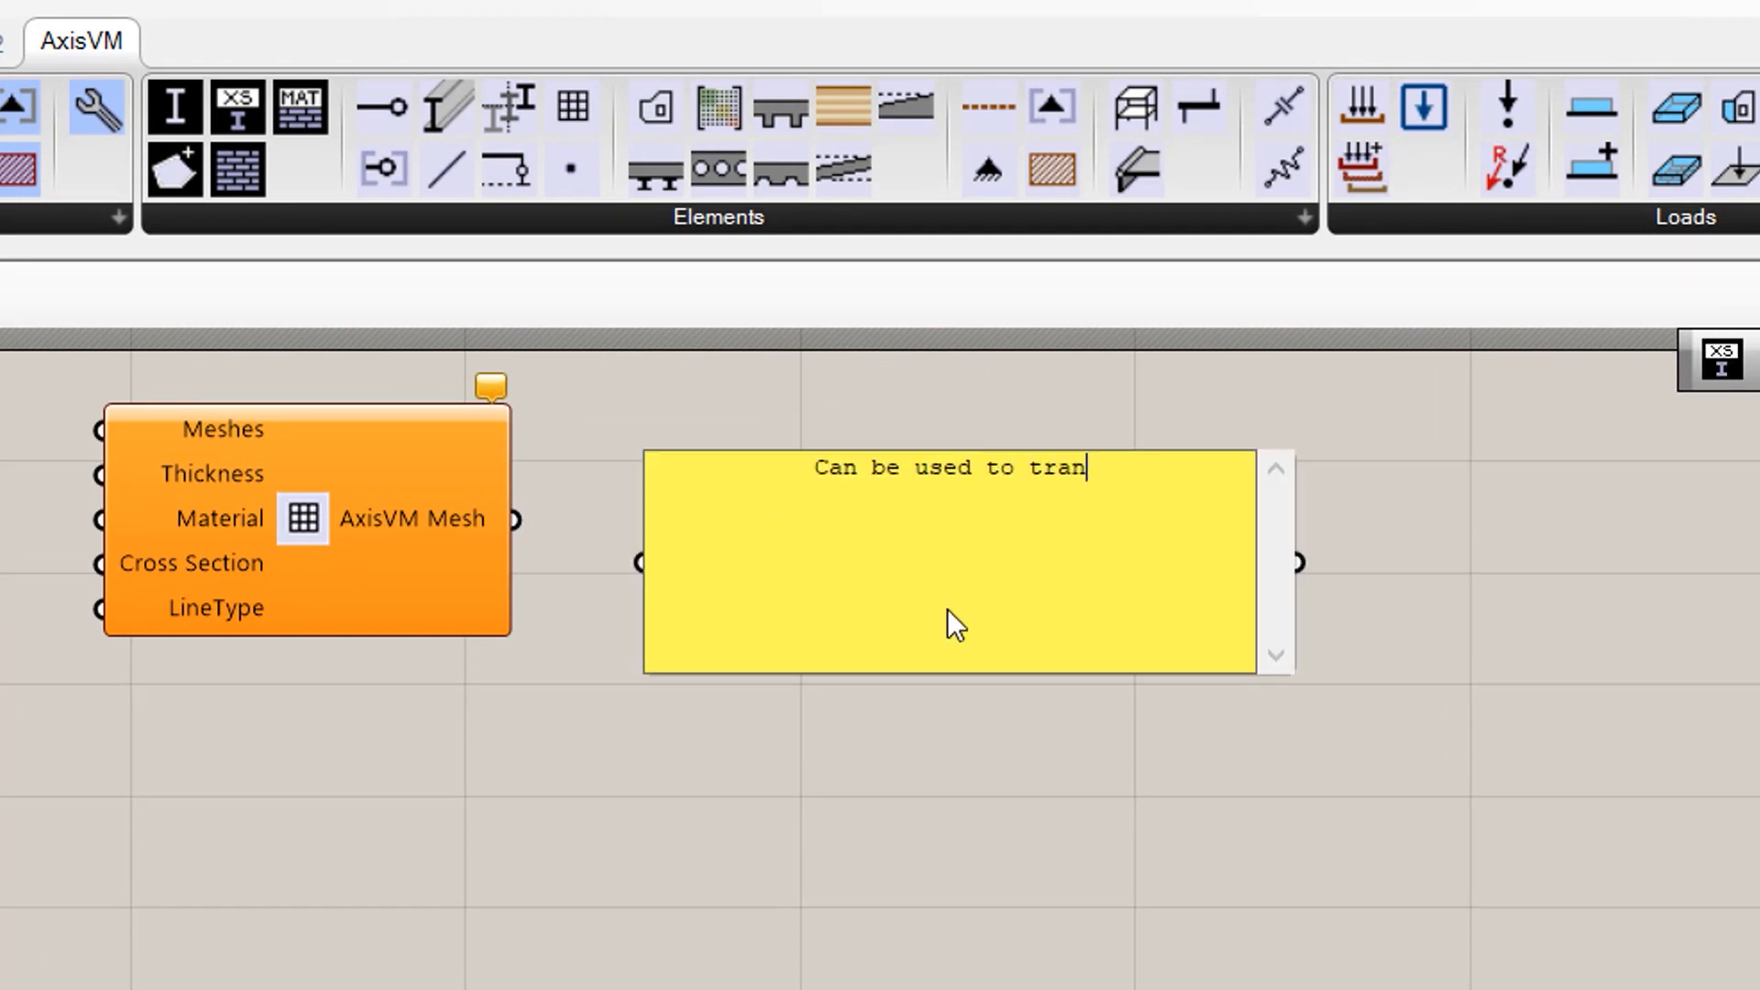
text(sfer mesh as:)
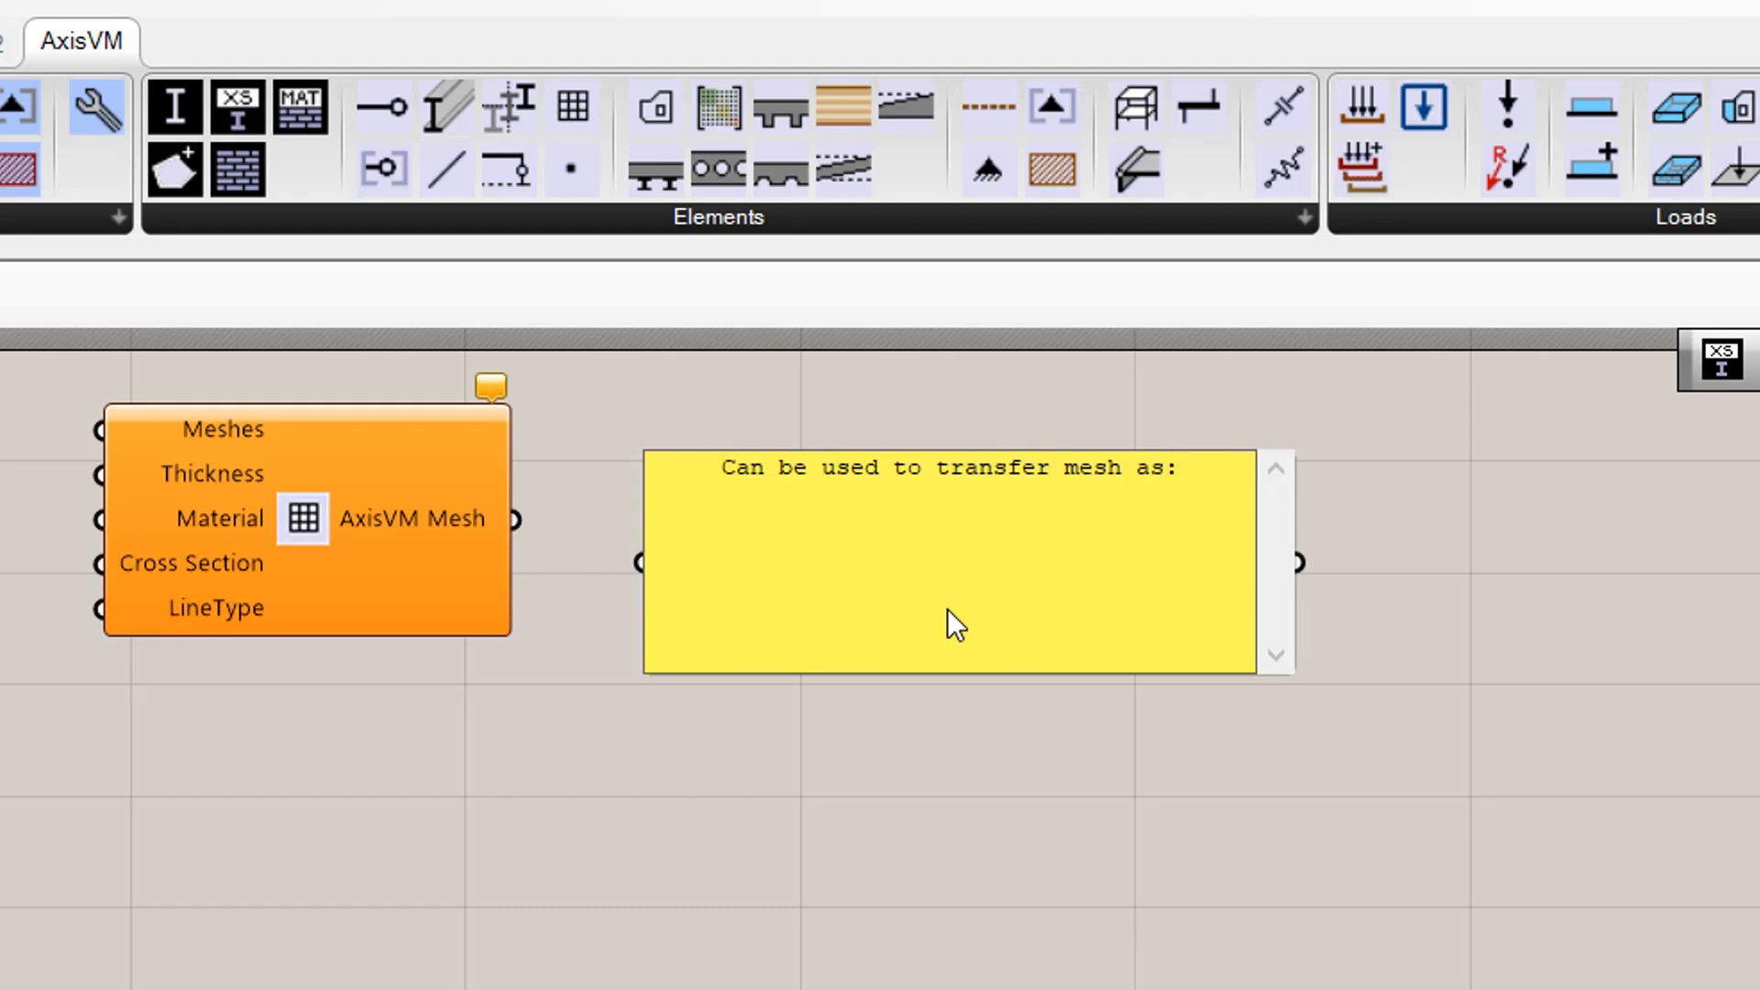
key(Return)
text(1) edges)
key(Return)
text(2) surface elements)
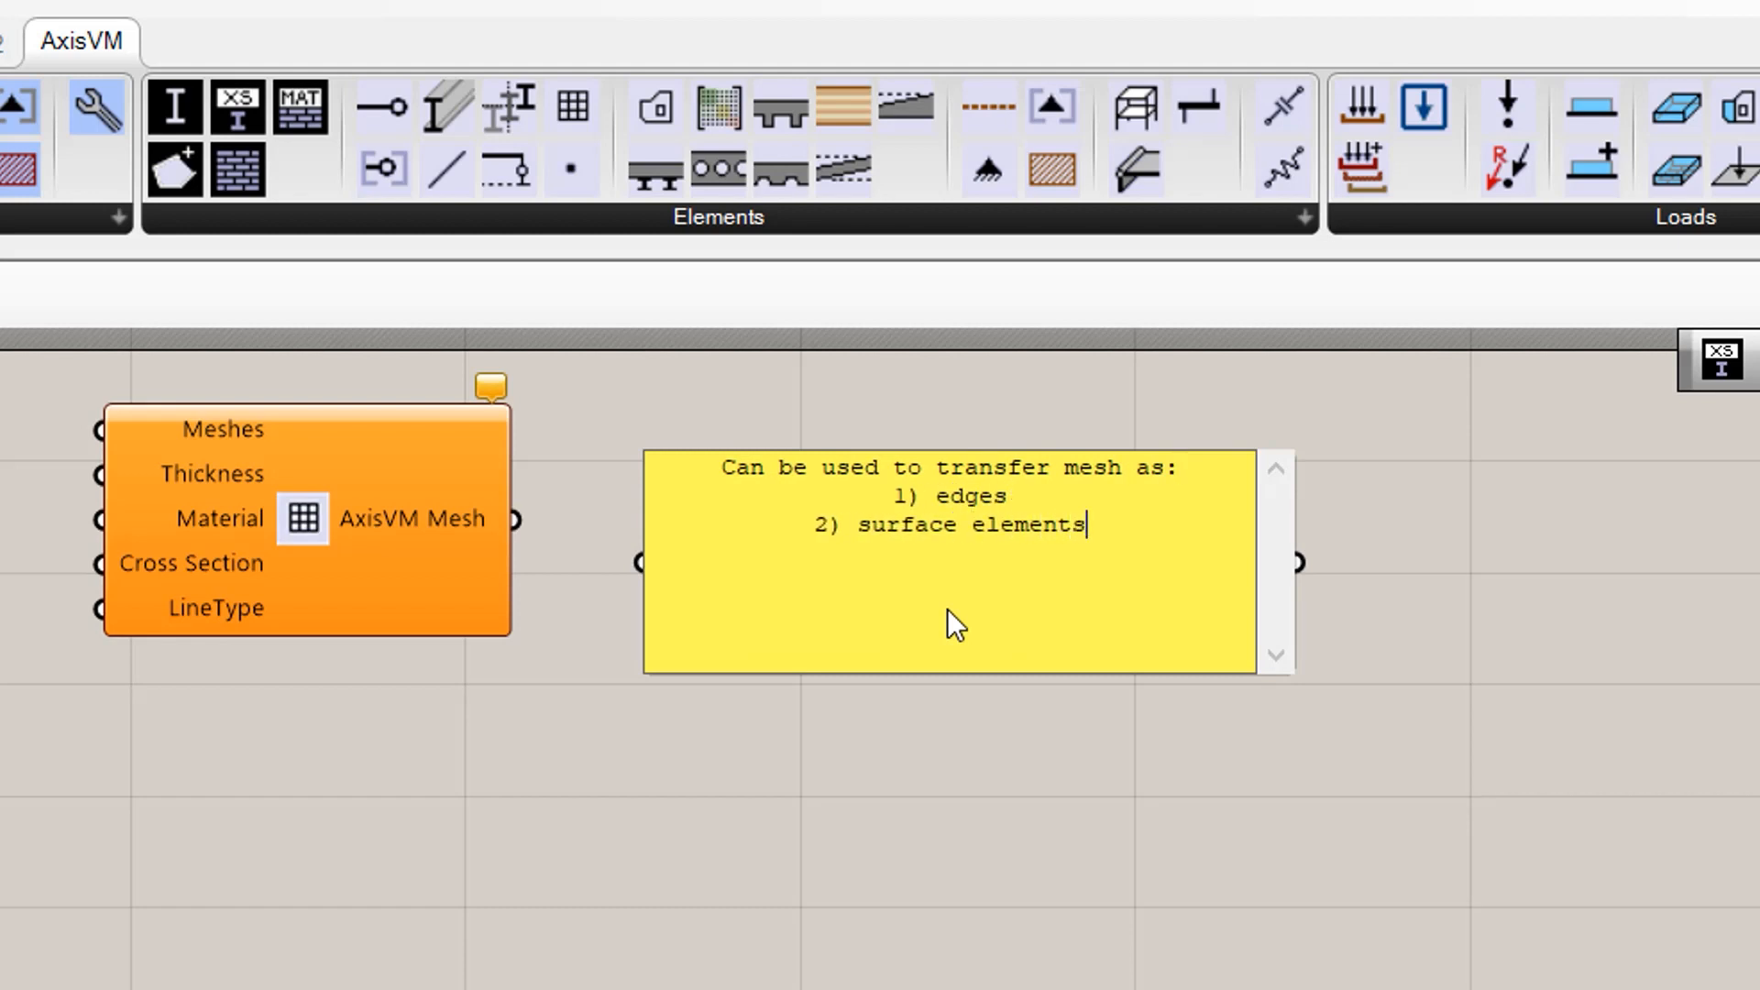
key(Return)
text(3) domains)
click(1008, 795)
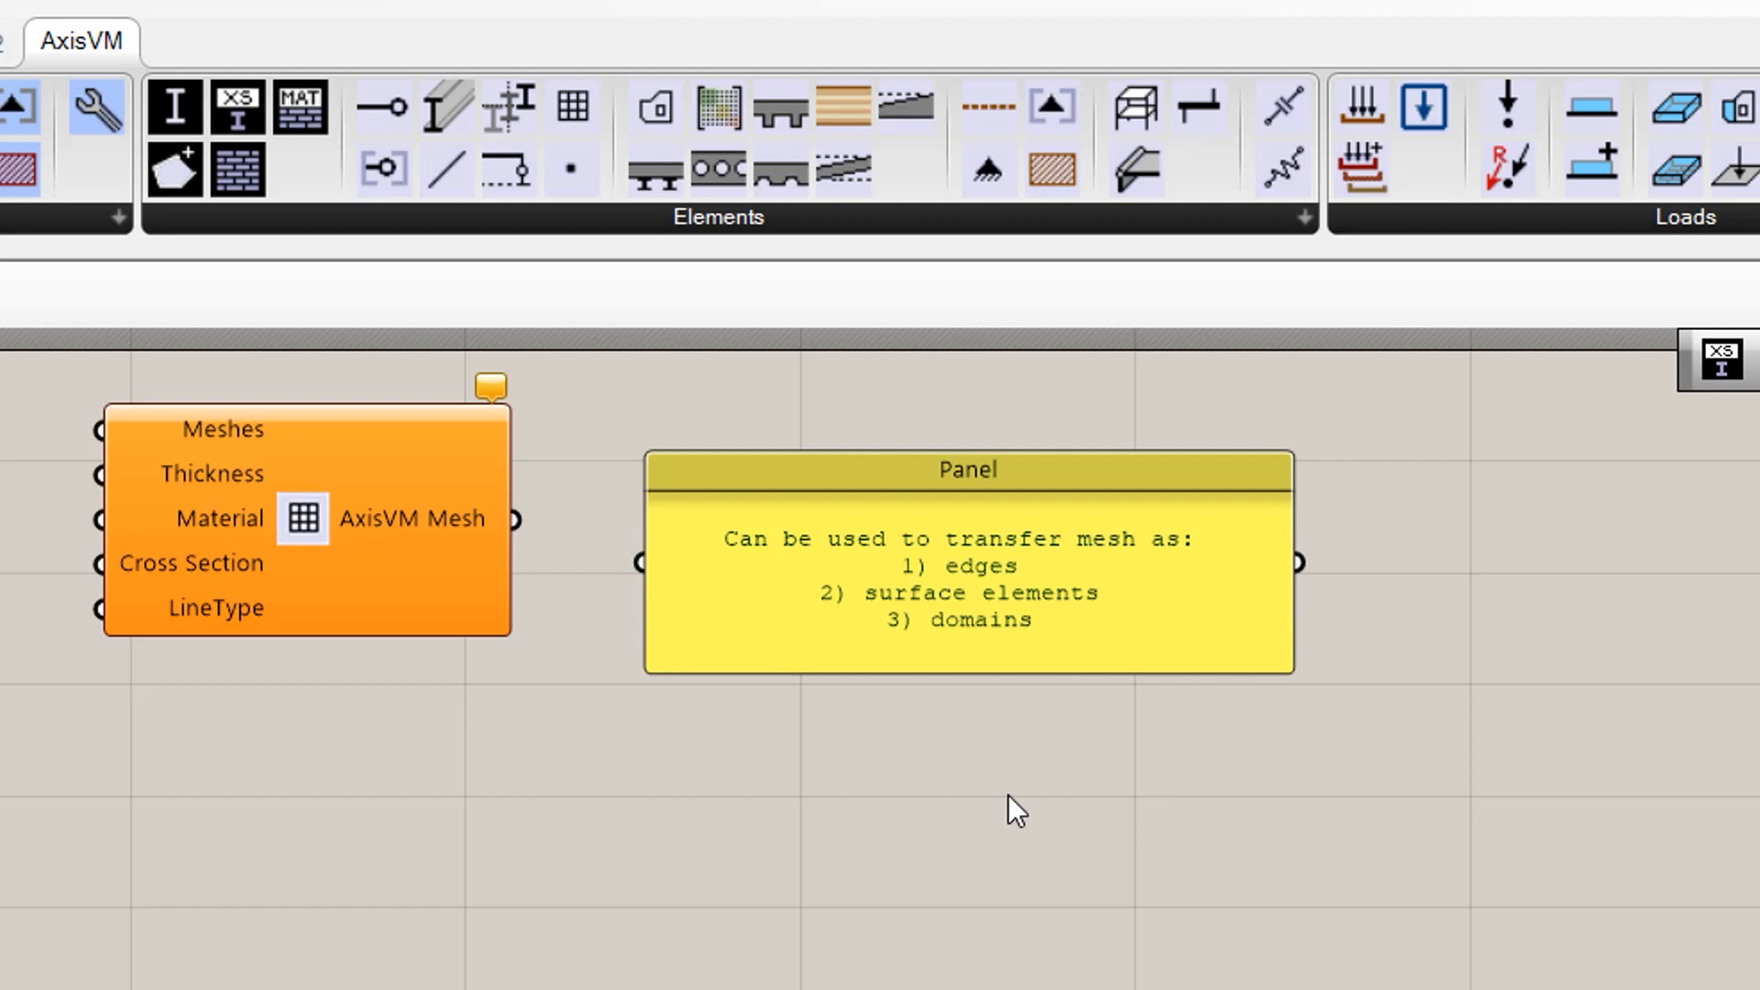
drag(858, 534, 801, 491)
click(867, 873)
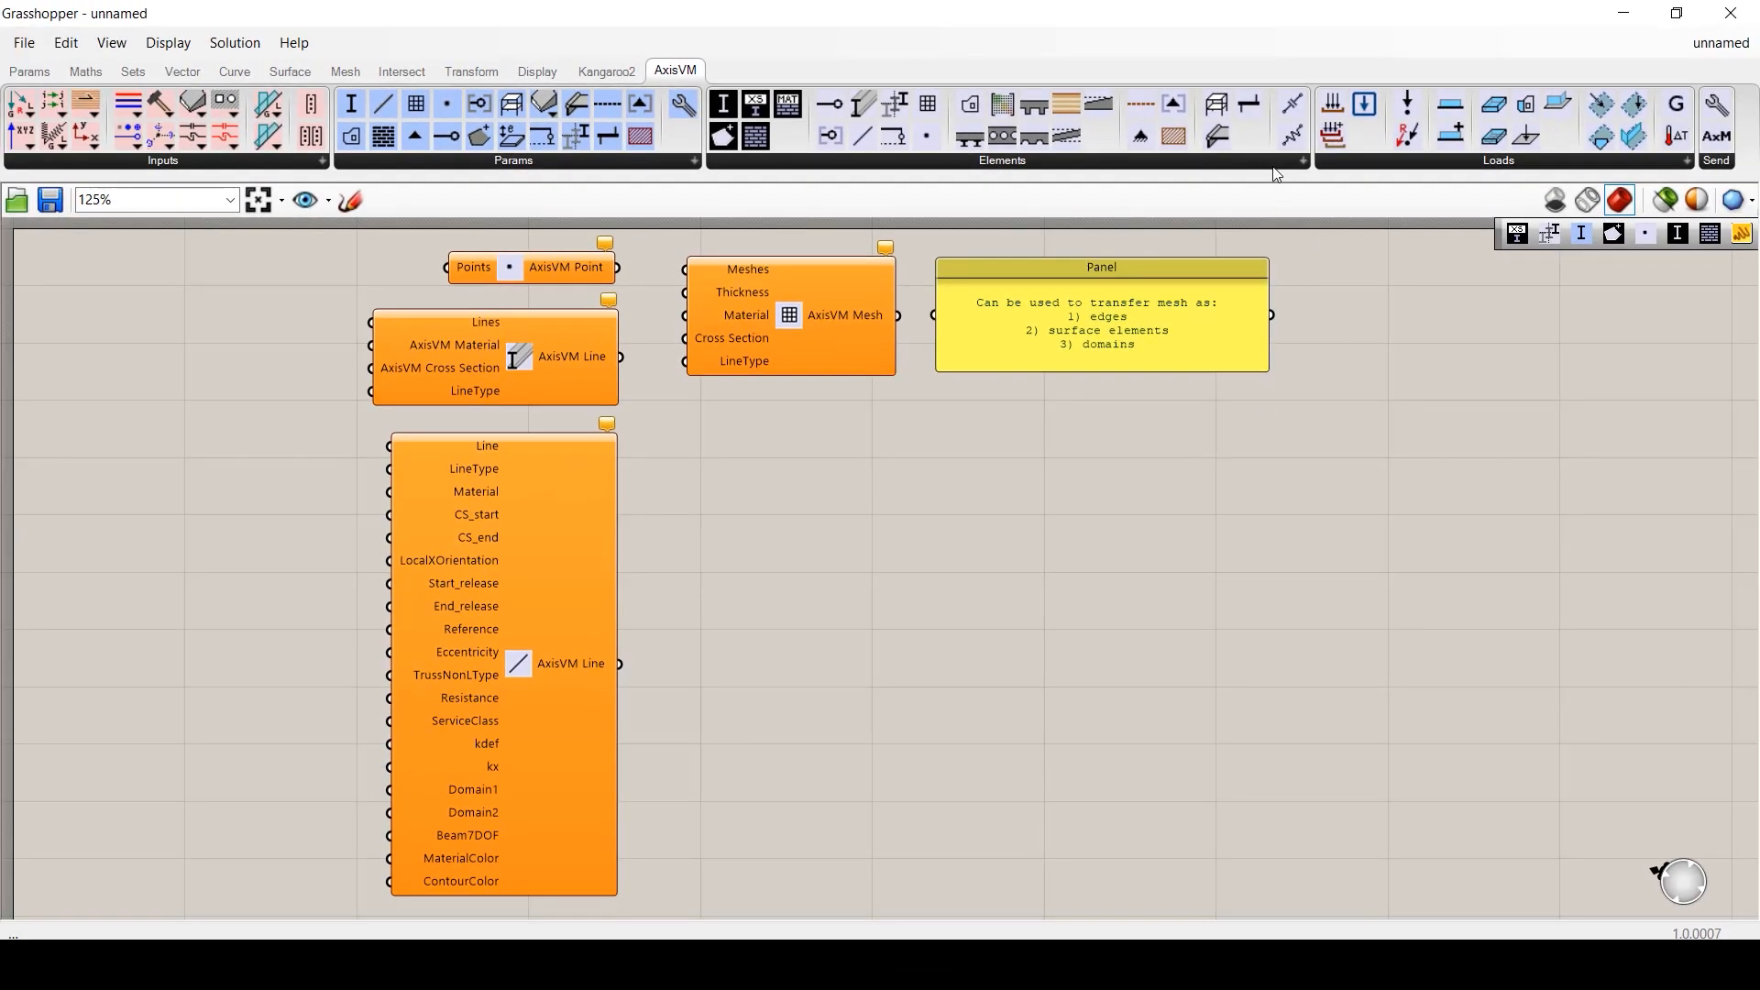
- Place an AxisVM Domain component with Polyline, Thickness, Eccentricity and Holes inputs below the note
click(1289, 162)
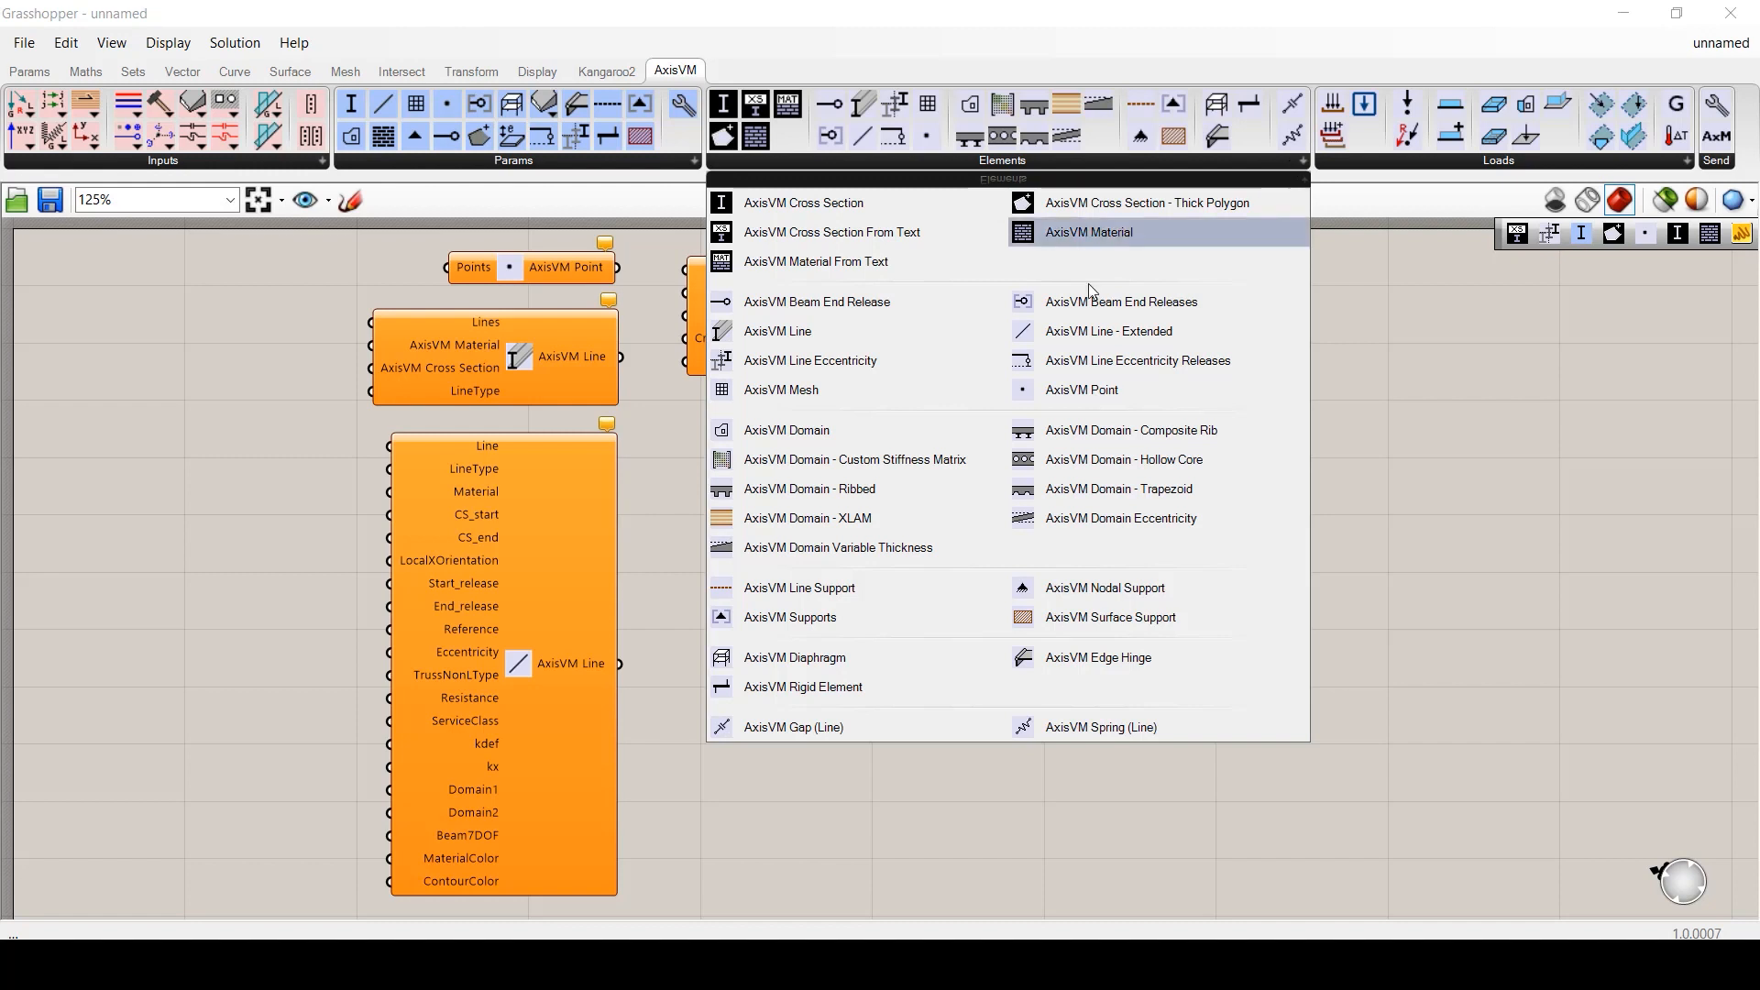
drag(787, 430, 1123, 509)
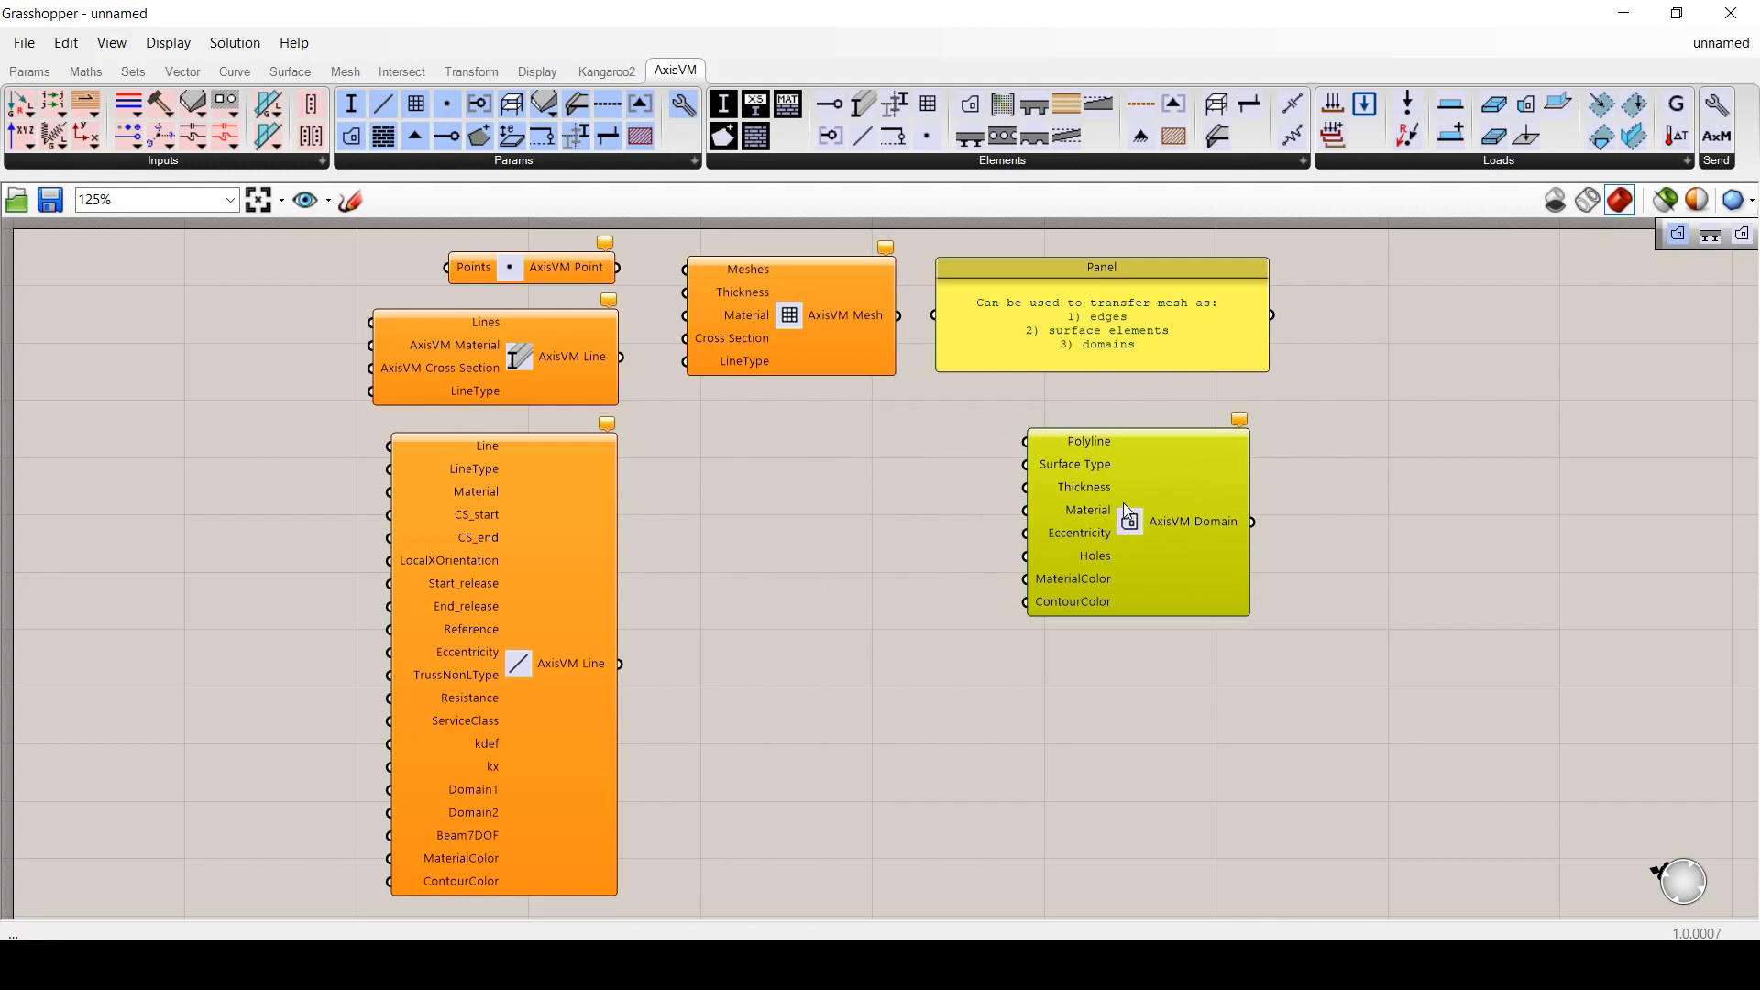
click(1219, 658)
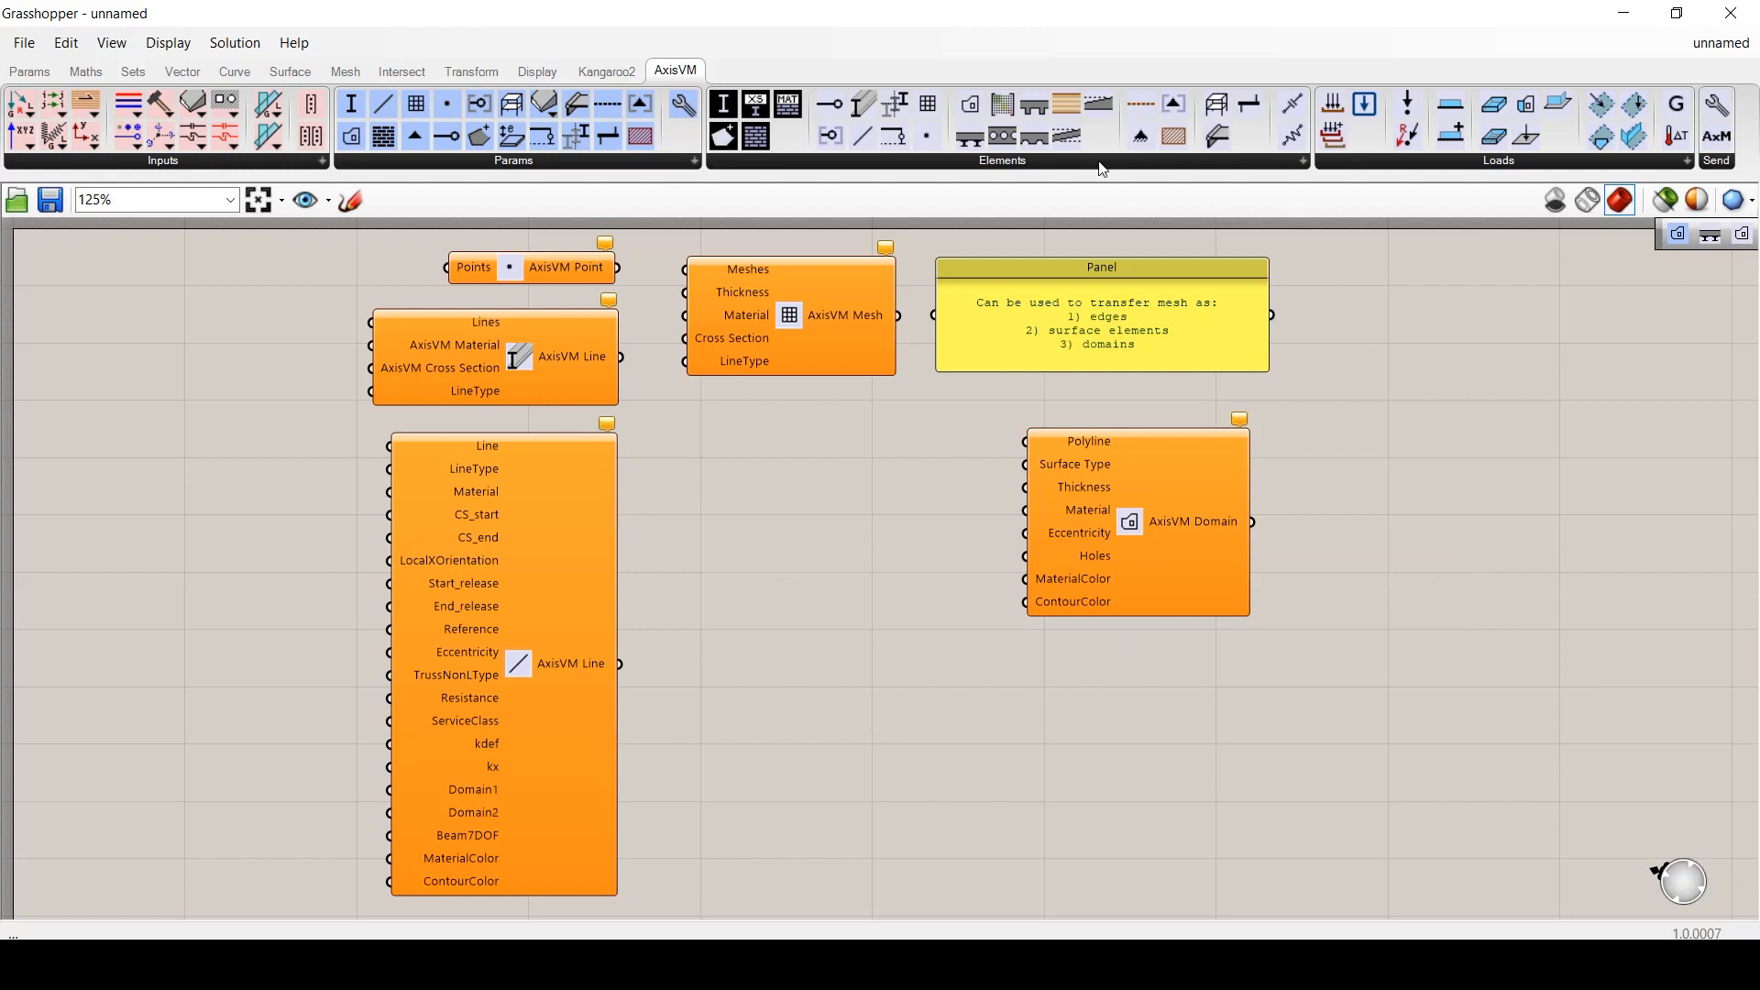
- Wire a Domain Variable Thickness component and a 0.1 panel into the Domain's Thickness input
drag(1098, 103, 845, 486)
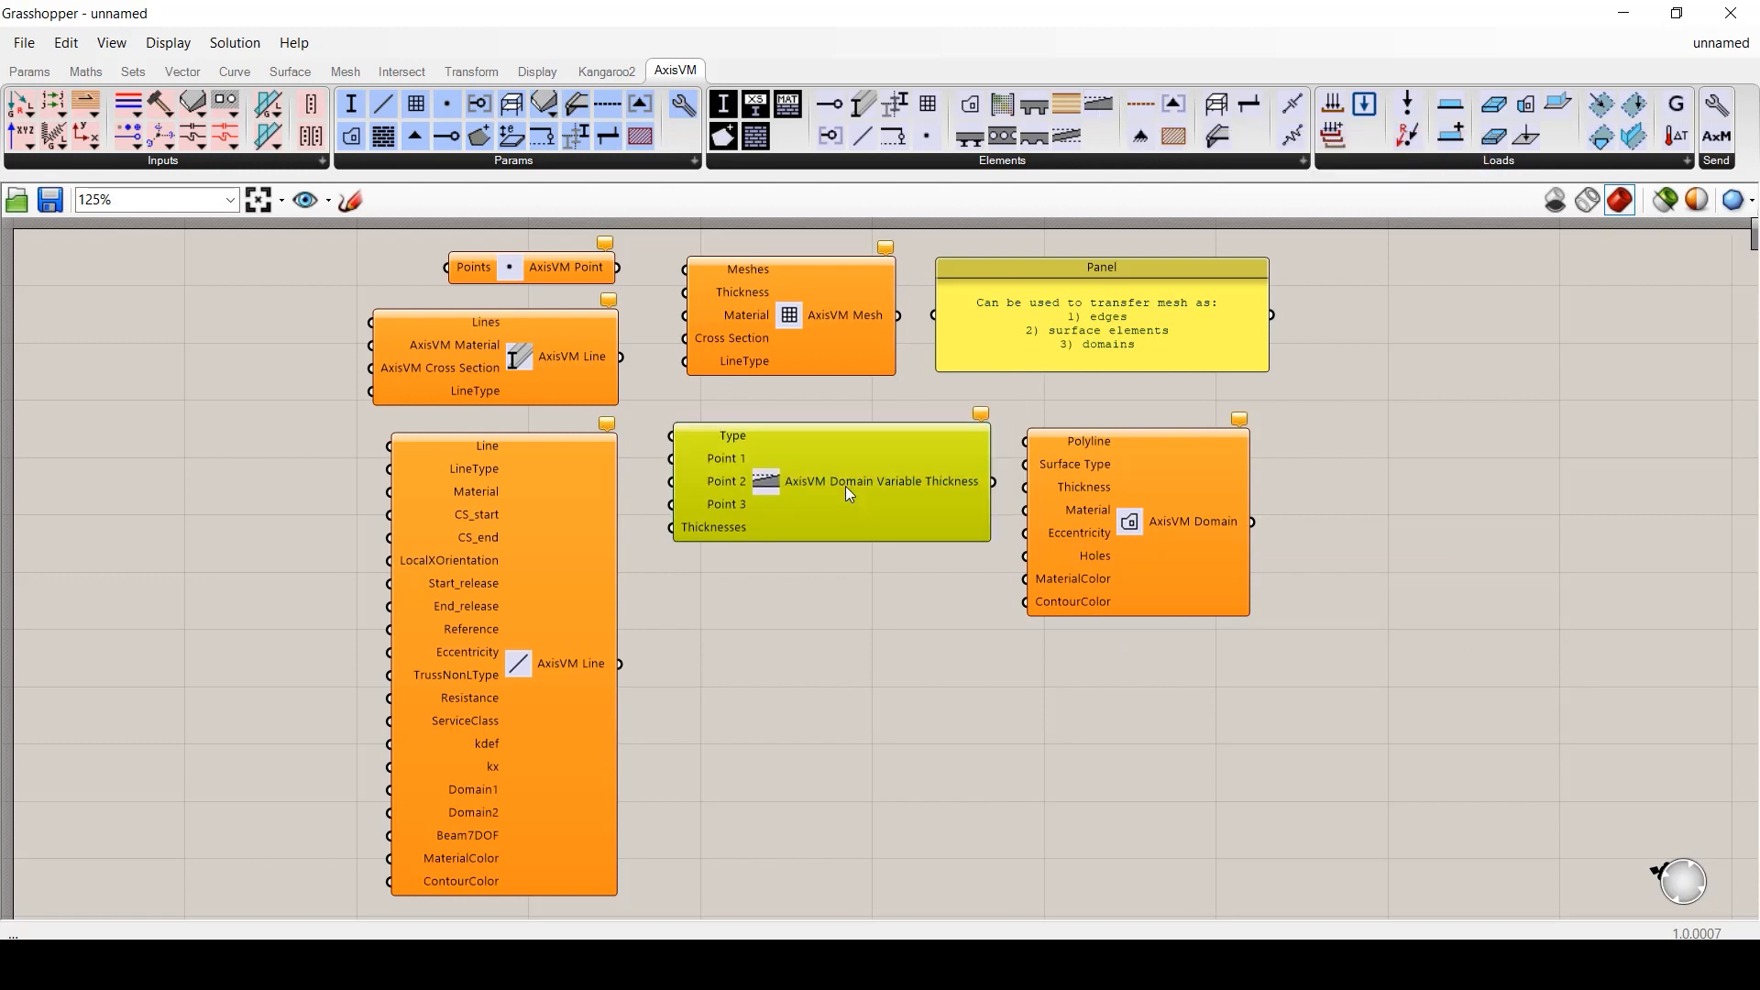
drag(973, 486, 1025, 489)
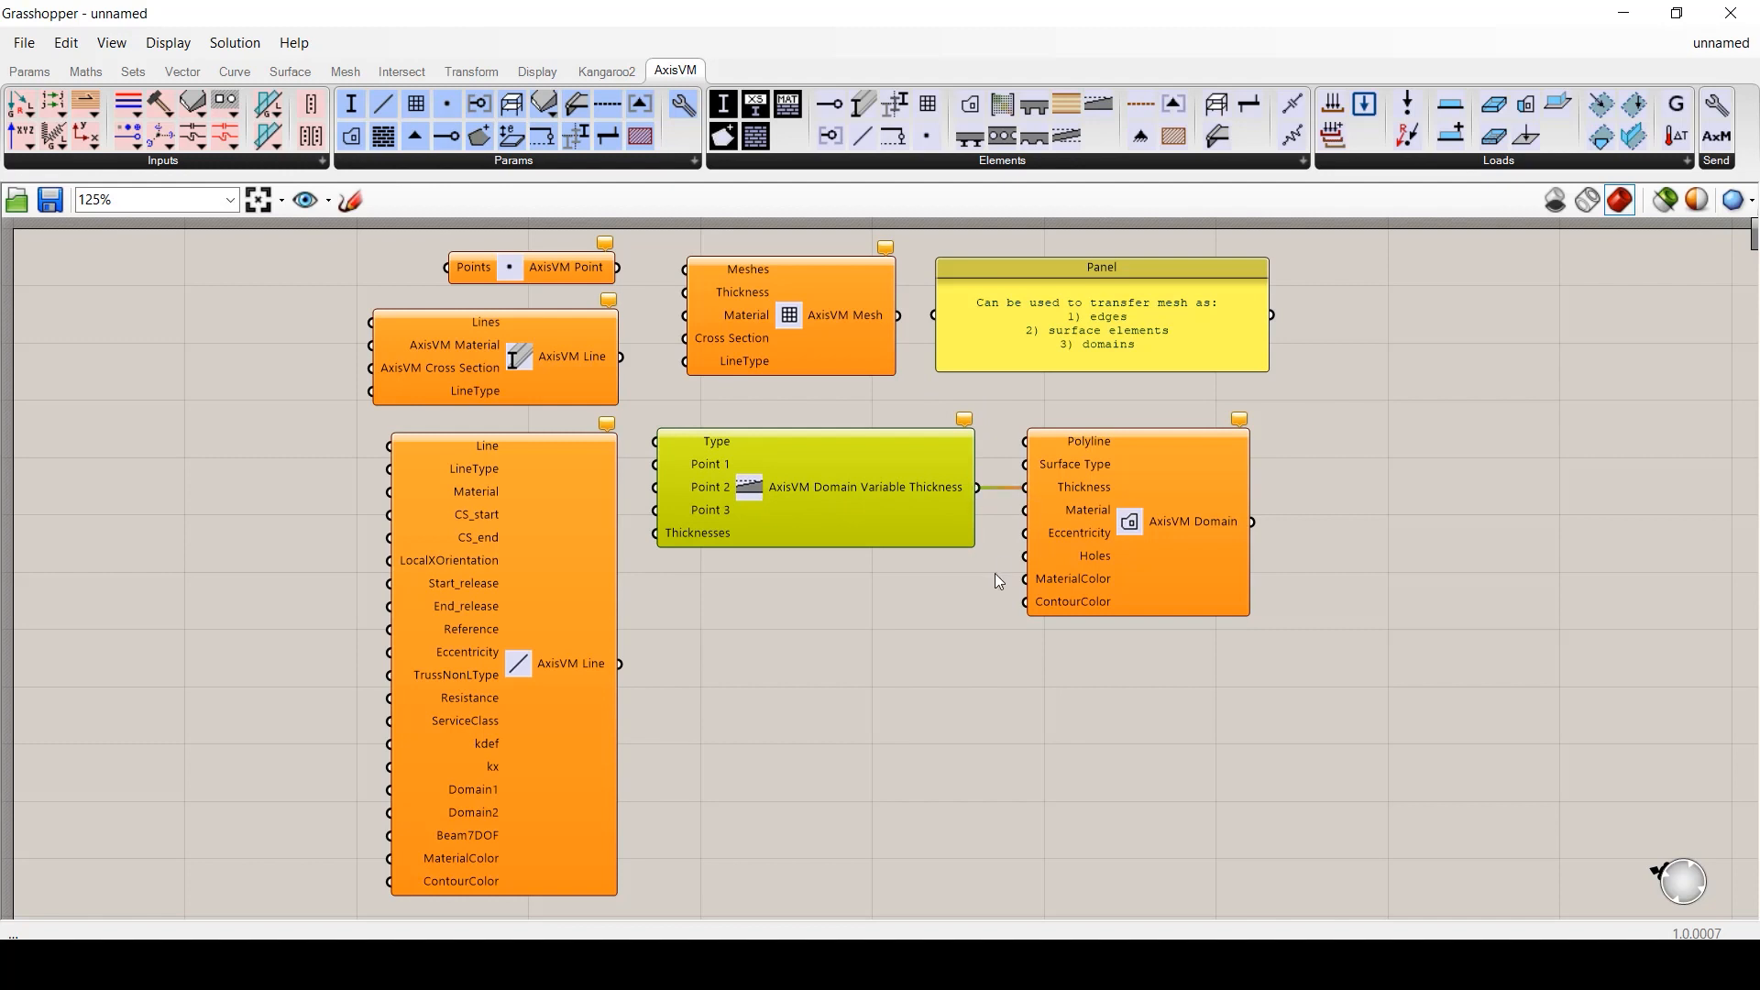
double_click(850, 591)
text(//0.1)
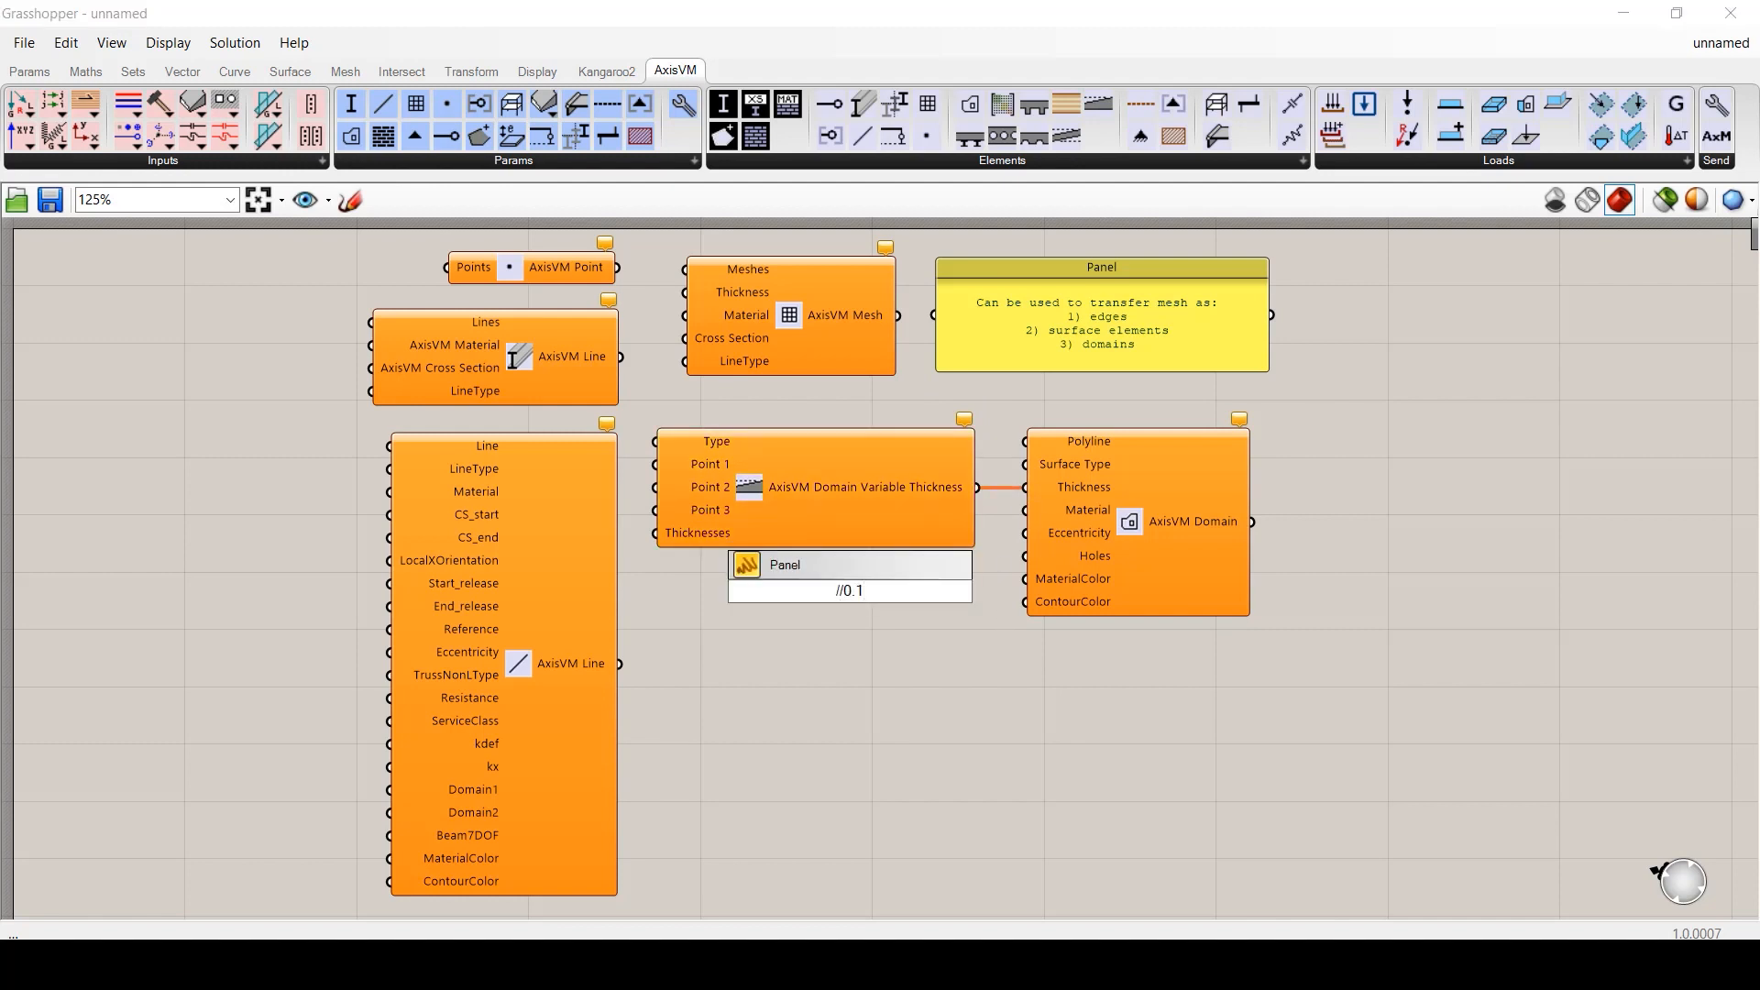
key(Return)
drag(975, 591, 1024, 486)
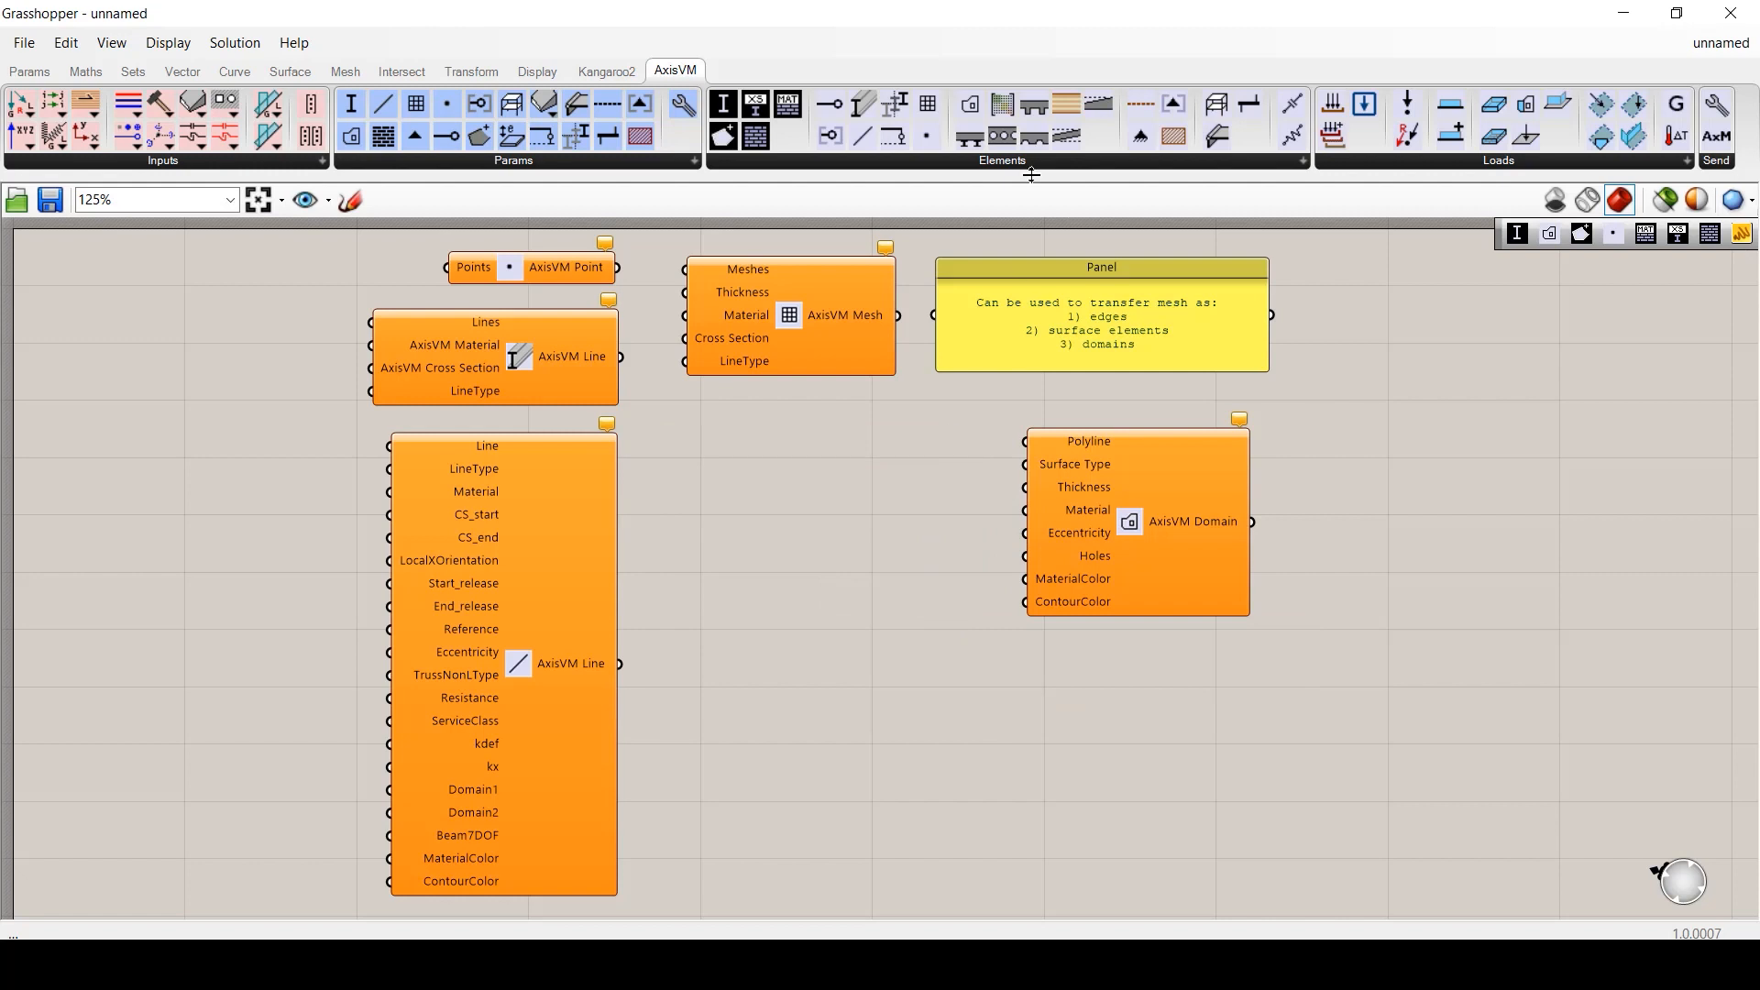
- Connect a Domain Variable Eccentricity component with a 0.1 panel to the Domain's Eccentricity input
drag(1033, 175, 831, 547)
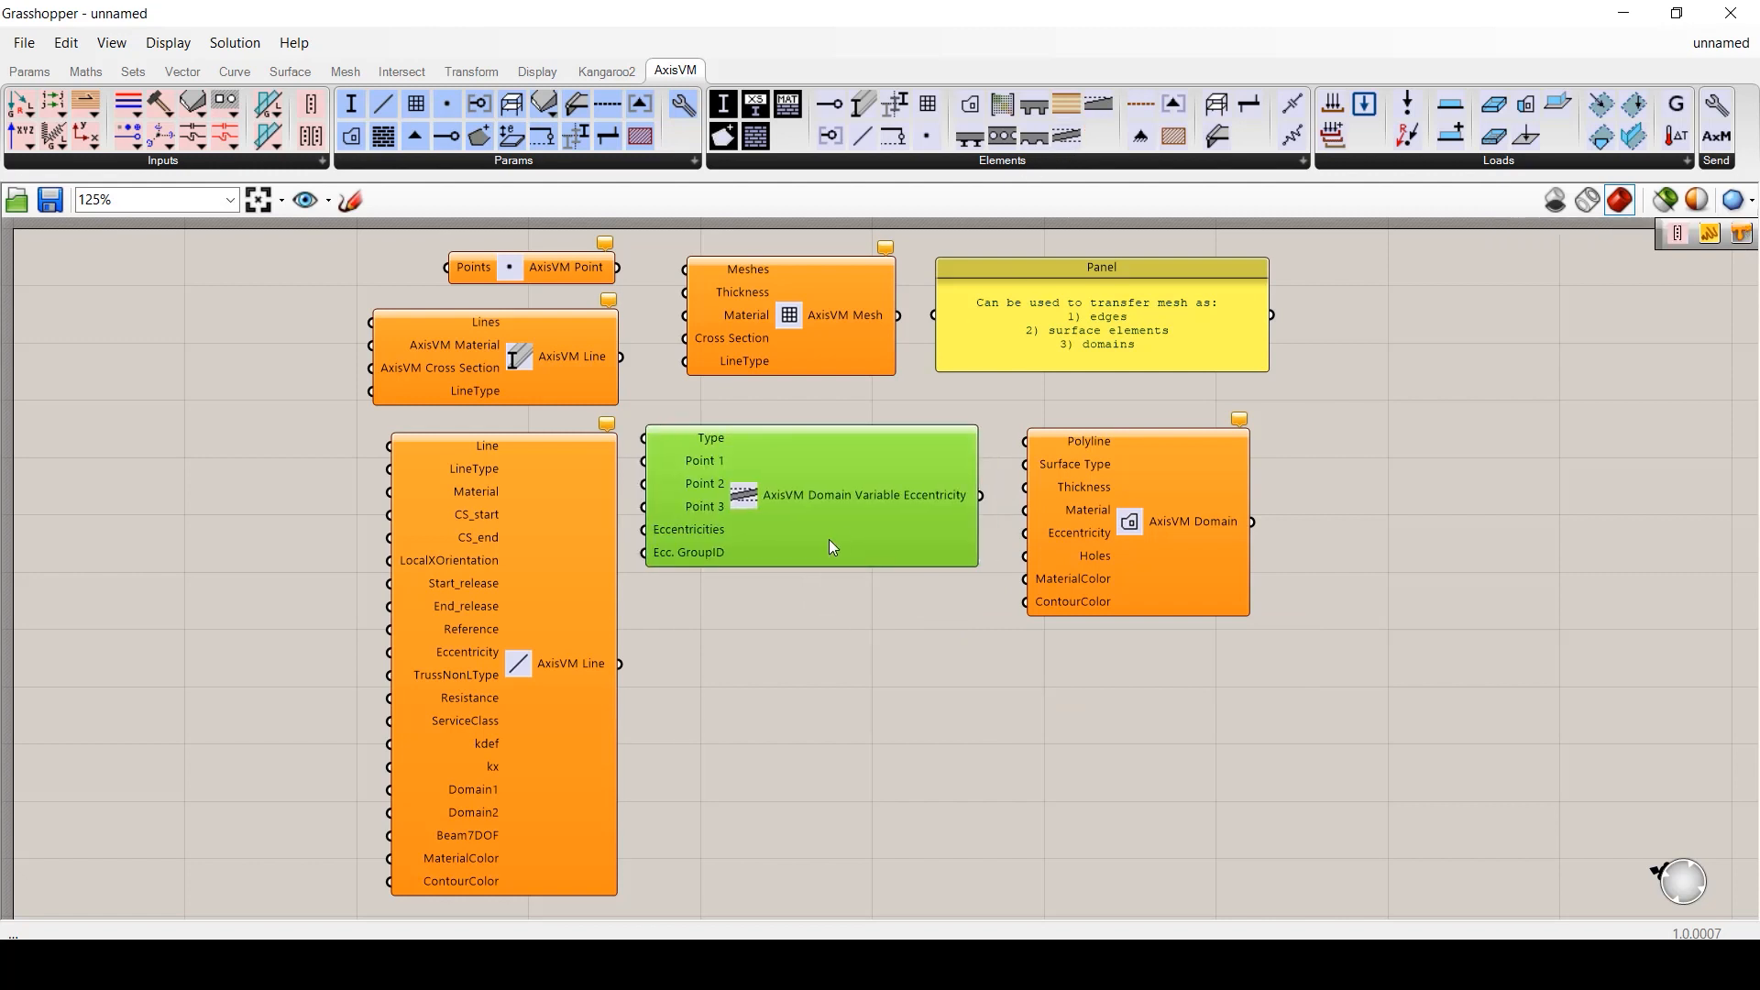
drag(1009, 533, 1020, 536)
click(1003, 550)
double_click(884, 616)
text(//0.1)
key(Return)
mouse_move(911, 616)
mouse_down()
mouse_move(1027, 545)
mouse_move(937, 601)
mouse_up()
click(1014, 699)
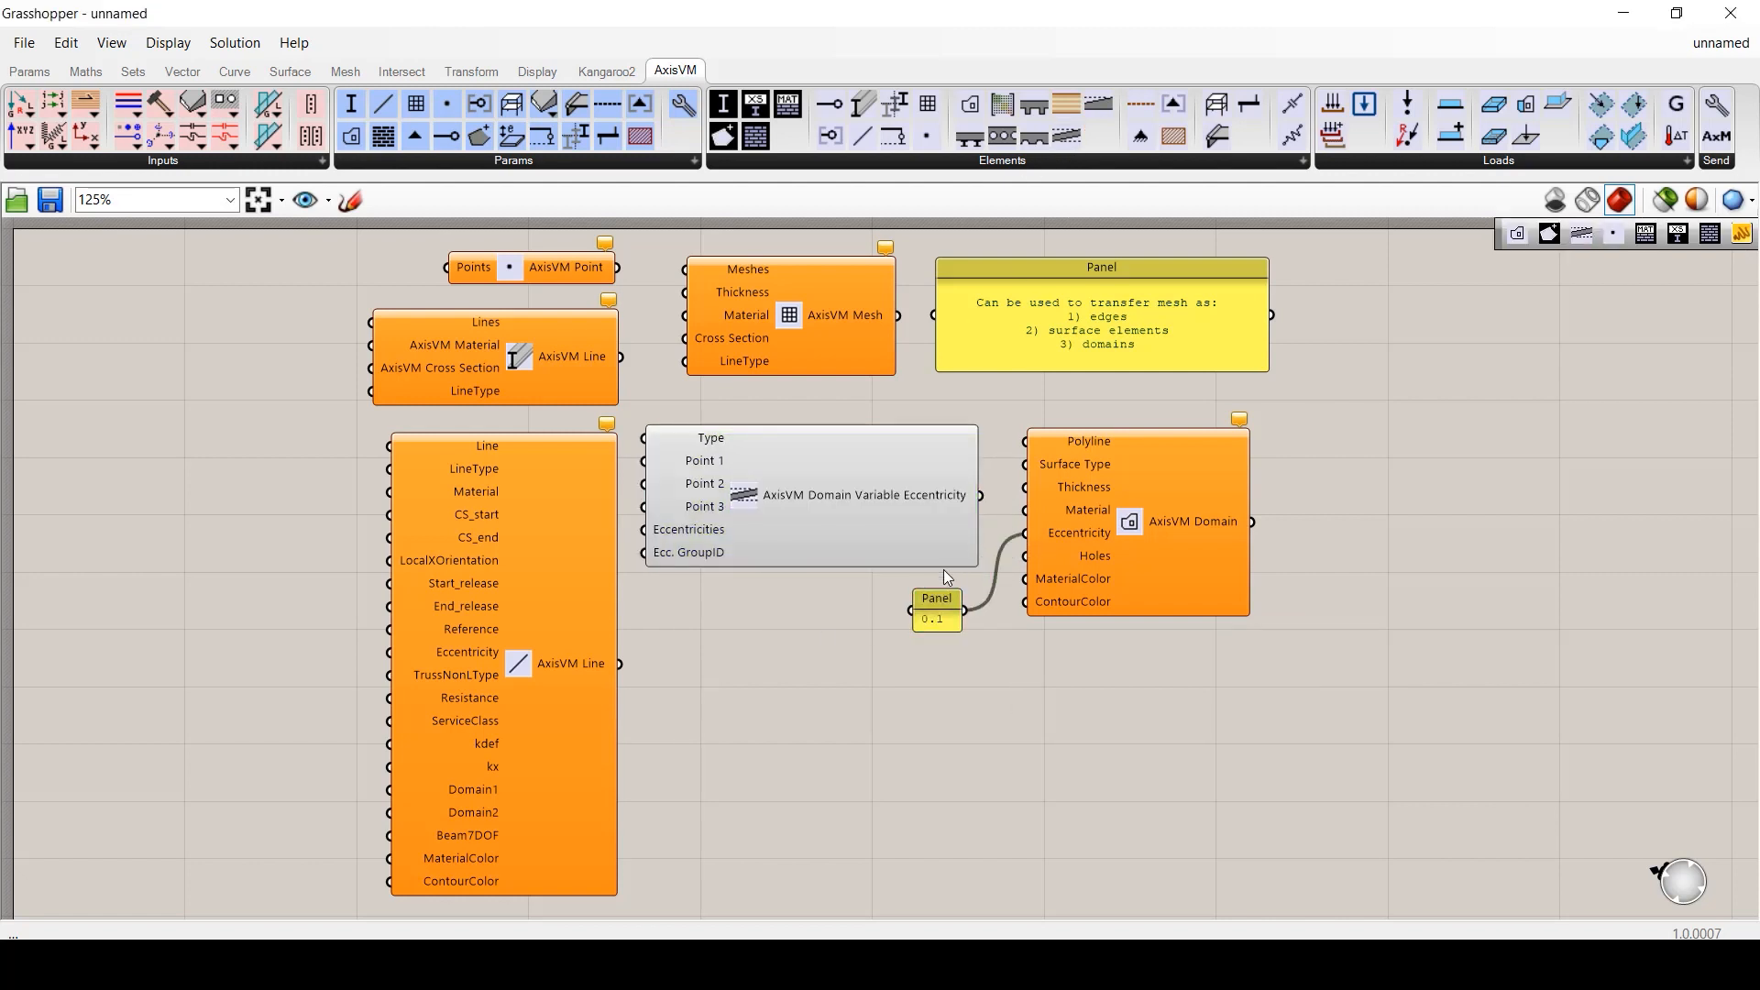
- Delete the Variable Eccentricity component and its 0.1 panel
drag(931, 638, 899, 529)
key(Delete)
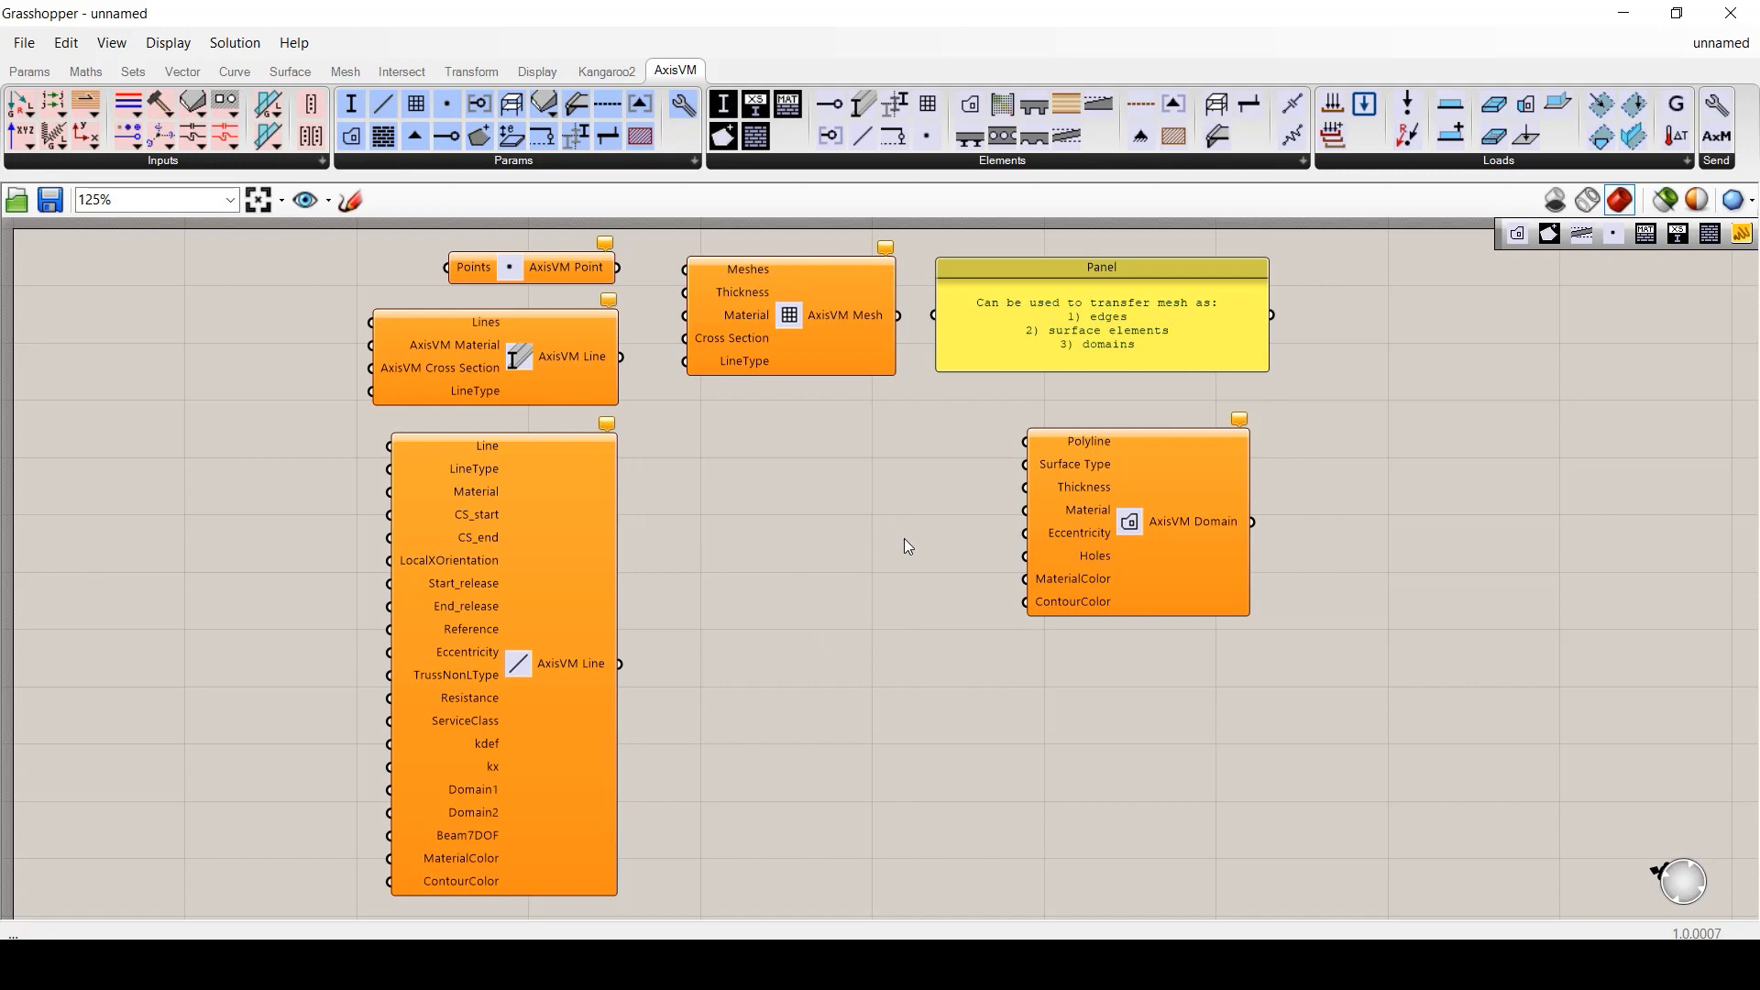
click(1074, 163)
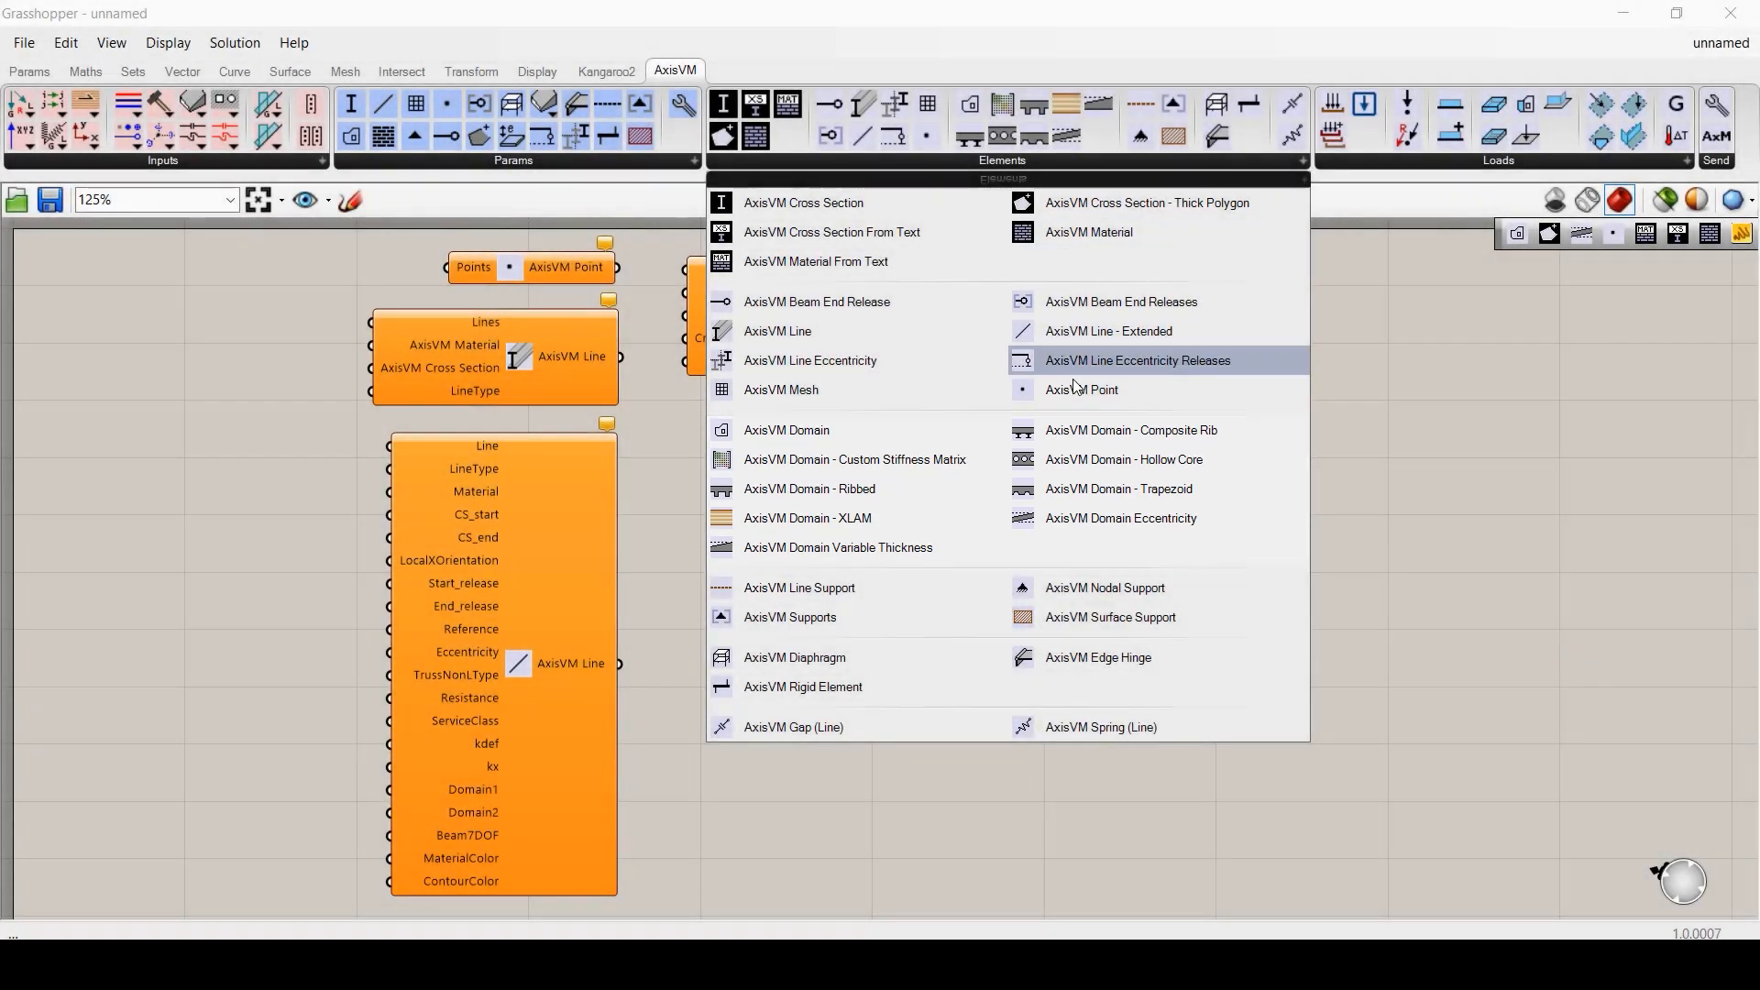
- Place an AxisVM Domain - Hollow Core component on the canvas
drag(1123, 459, 1091, 787)
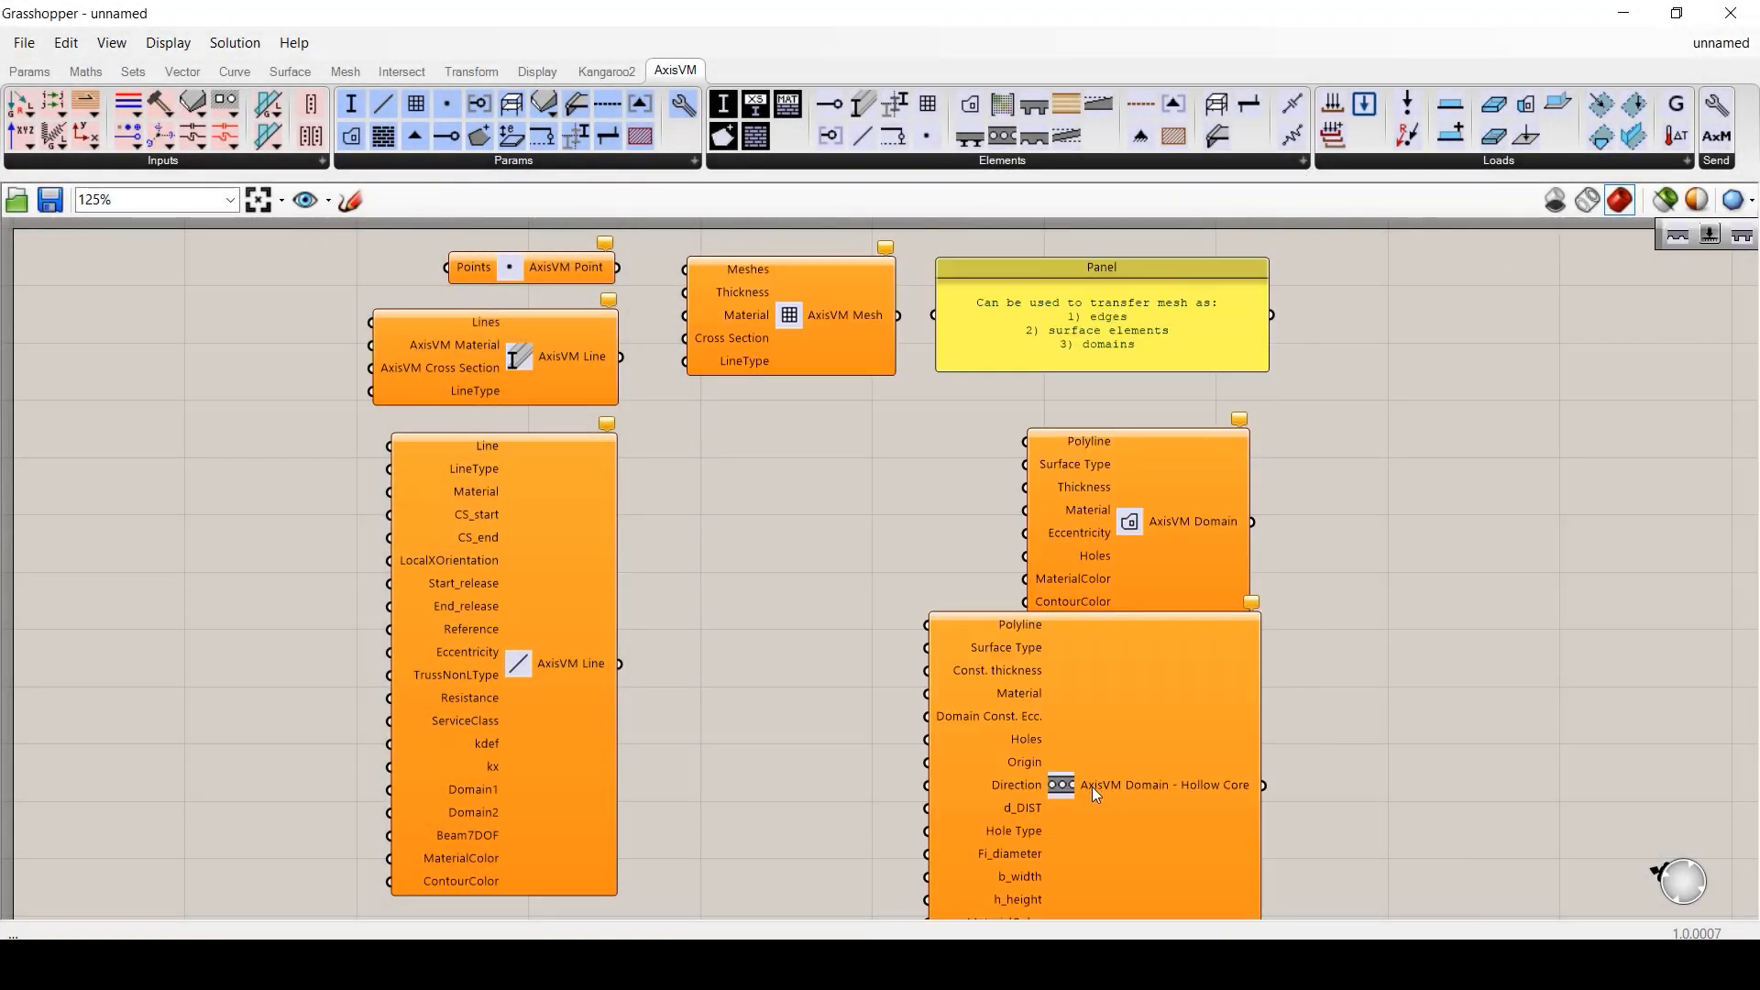
click(1058, 698)
drag(1058, 697, 1070, 735)
right_drag(1069, 735, 1049, 327)
drag(1056, 349, 1065, 354)
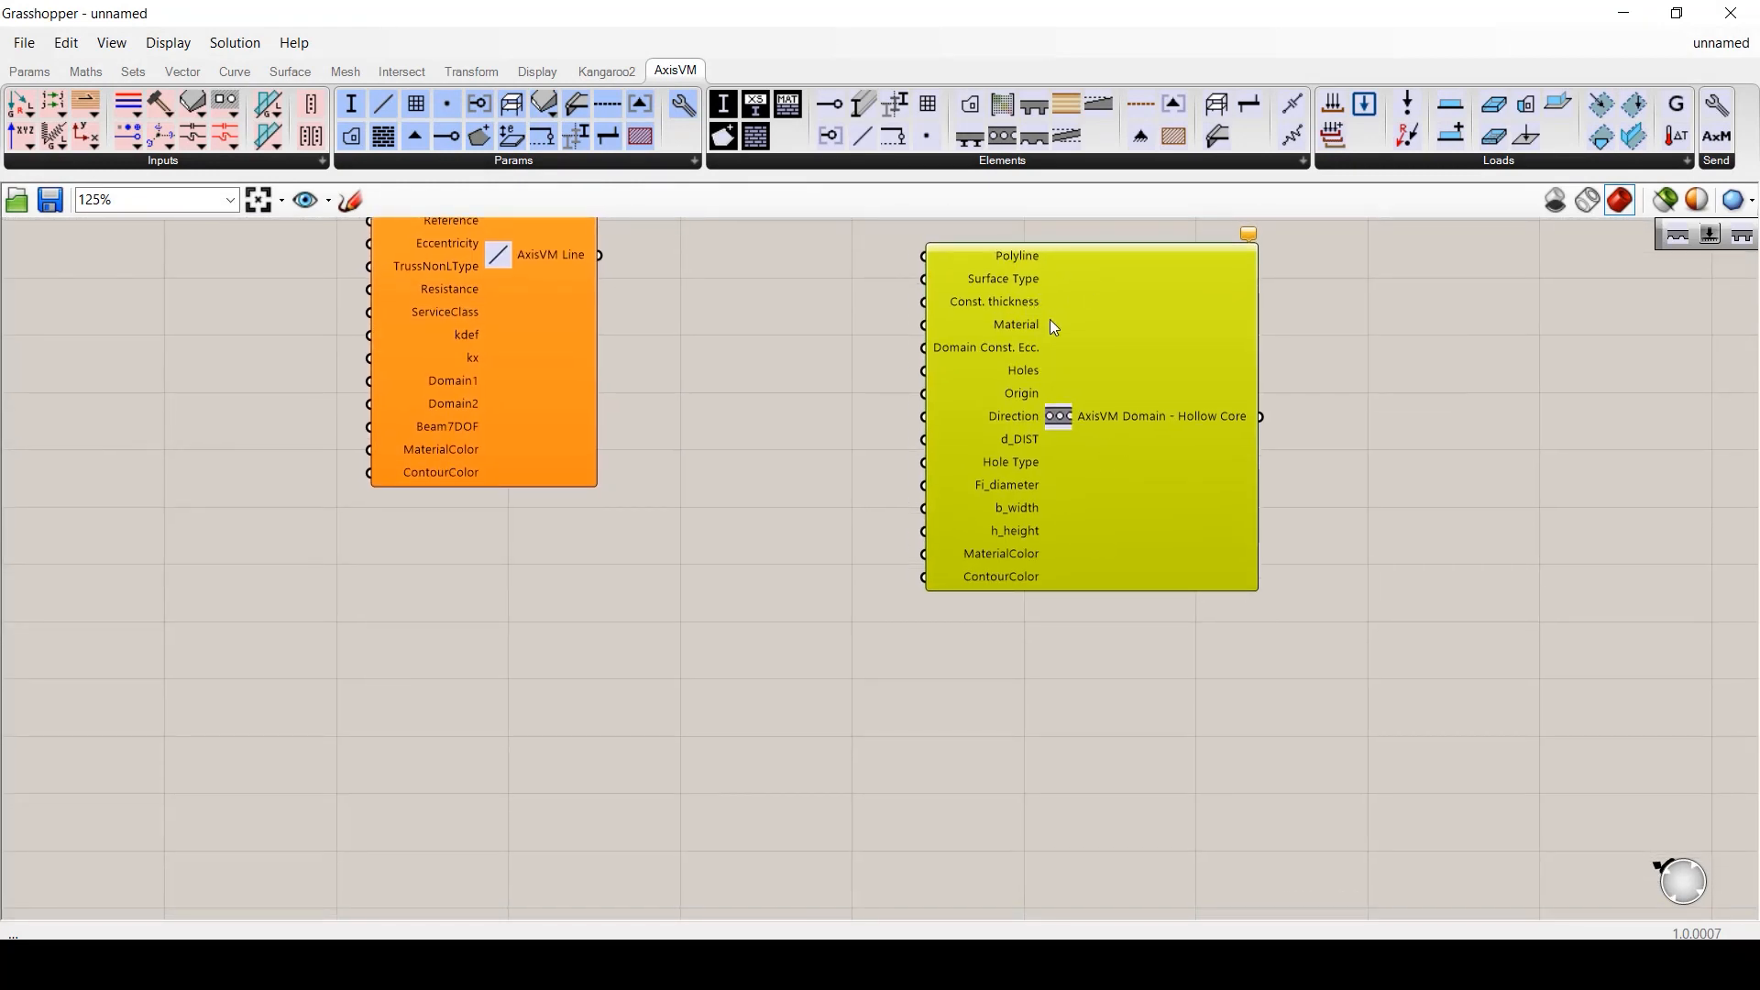
- Create Surface Type, XY Direction and Hollow Hole Type value lists for the Hollow Core component
right_click(1063, 420)
click(1145, 561)
right_click(1058, 418)
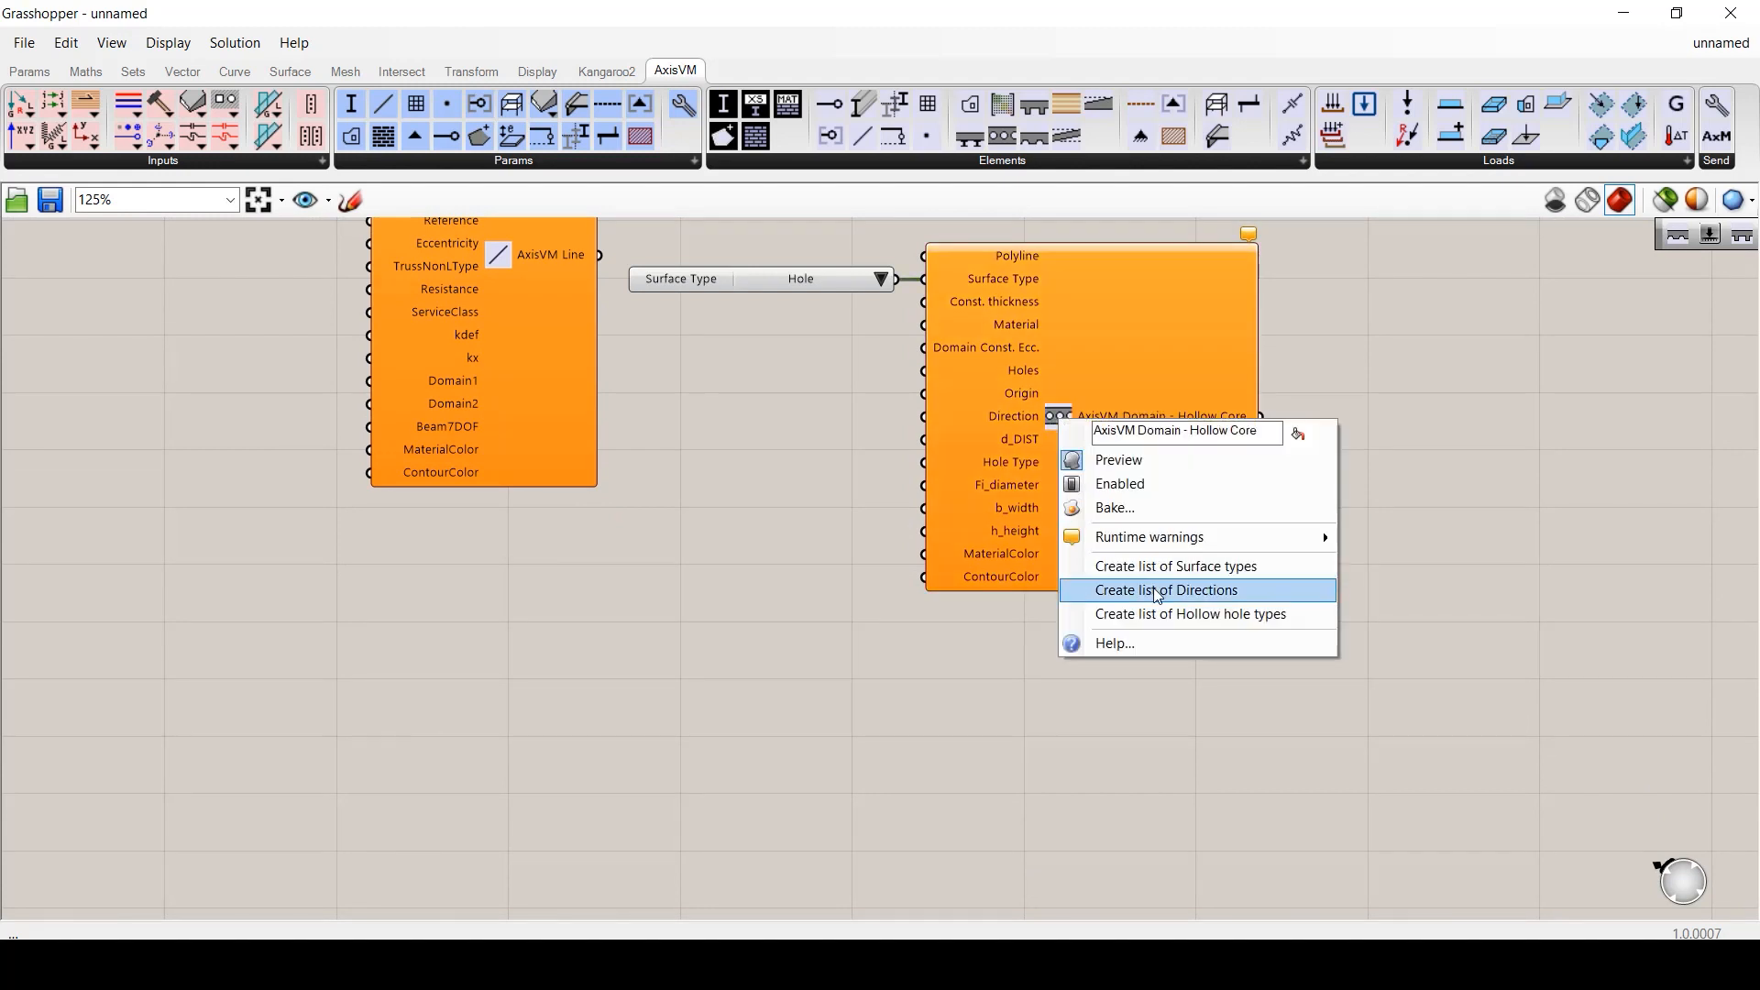
click(1157, 589)
right_click(1055, 415)
click(1160, 616)
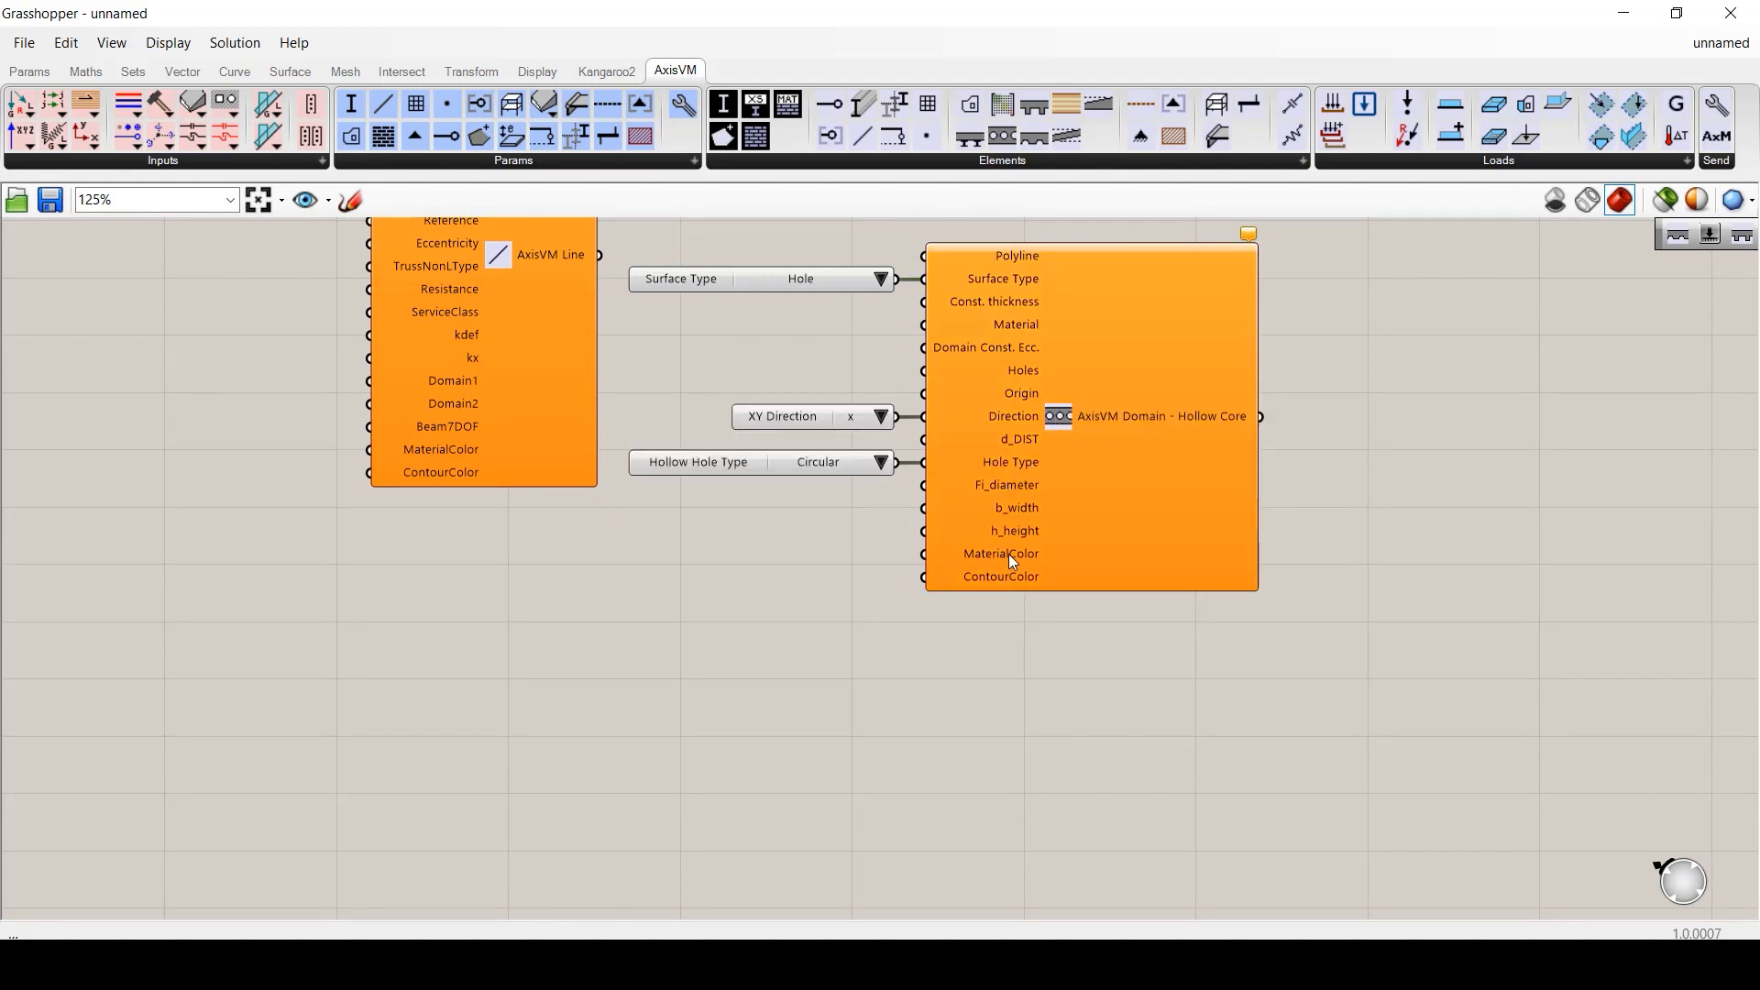
- Review the hollow hole type and direction choices, keeping Circular and x
click(874, 466)
click(853, 550)
click(879, 418)
click(865, 384)
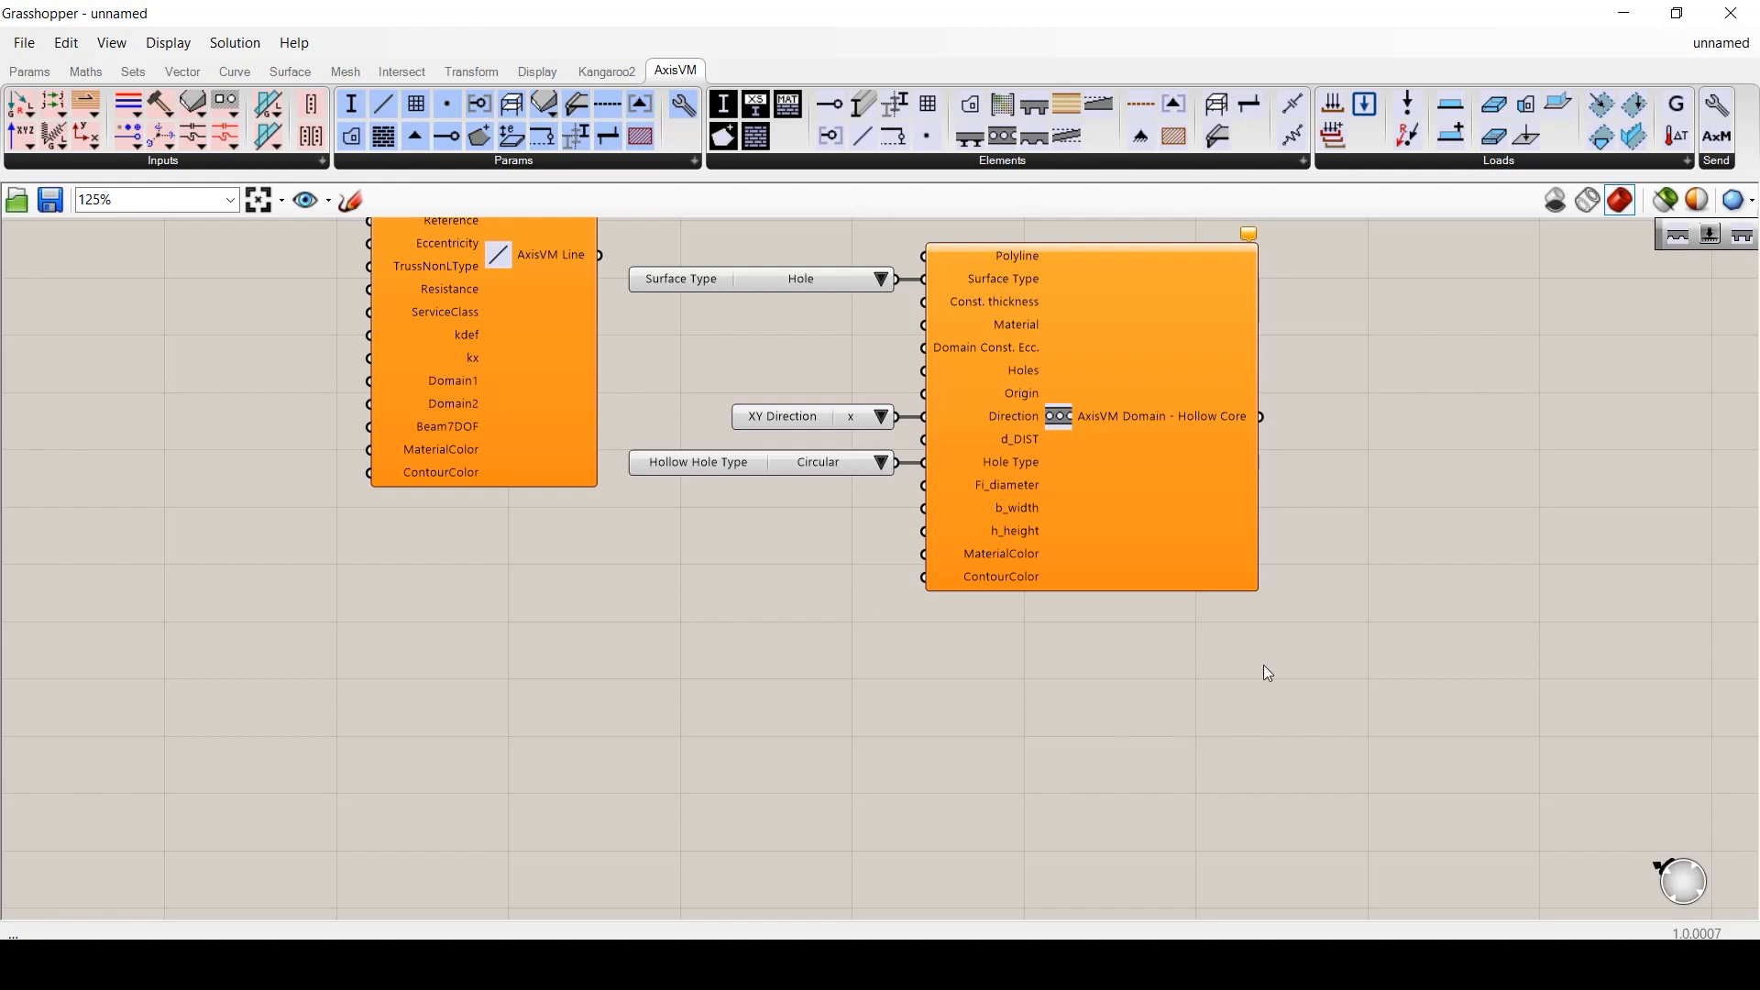
click(1304, 164)
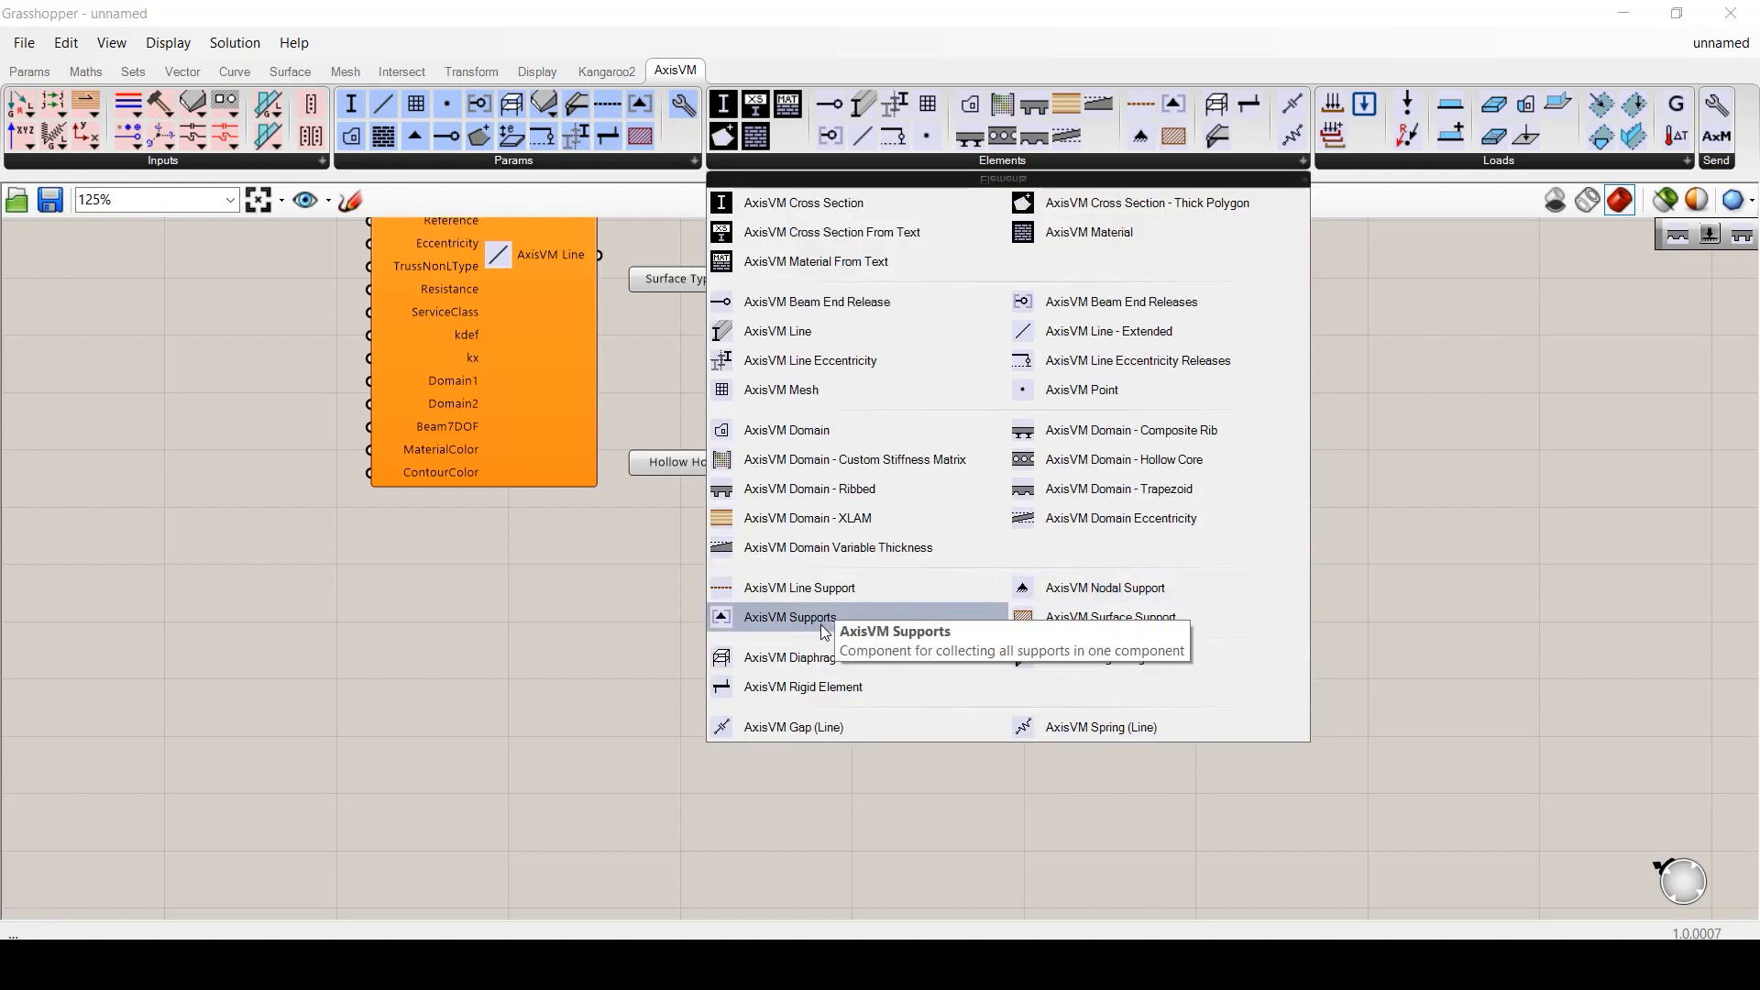
- Place an AxisVM Supports collector component on the canvas
drag(807, 619, 1204, 715)
right_drag(1204, 715, 1140, 278)
drag(1098, 306, 1271, 343)
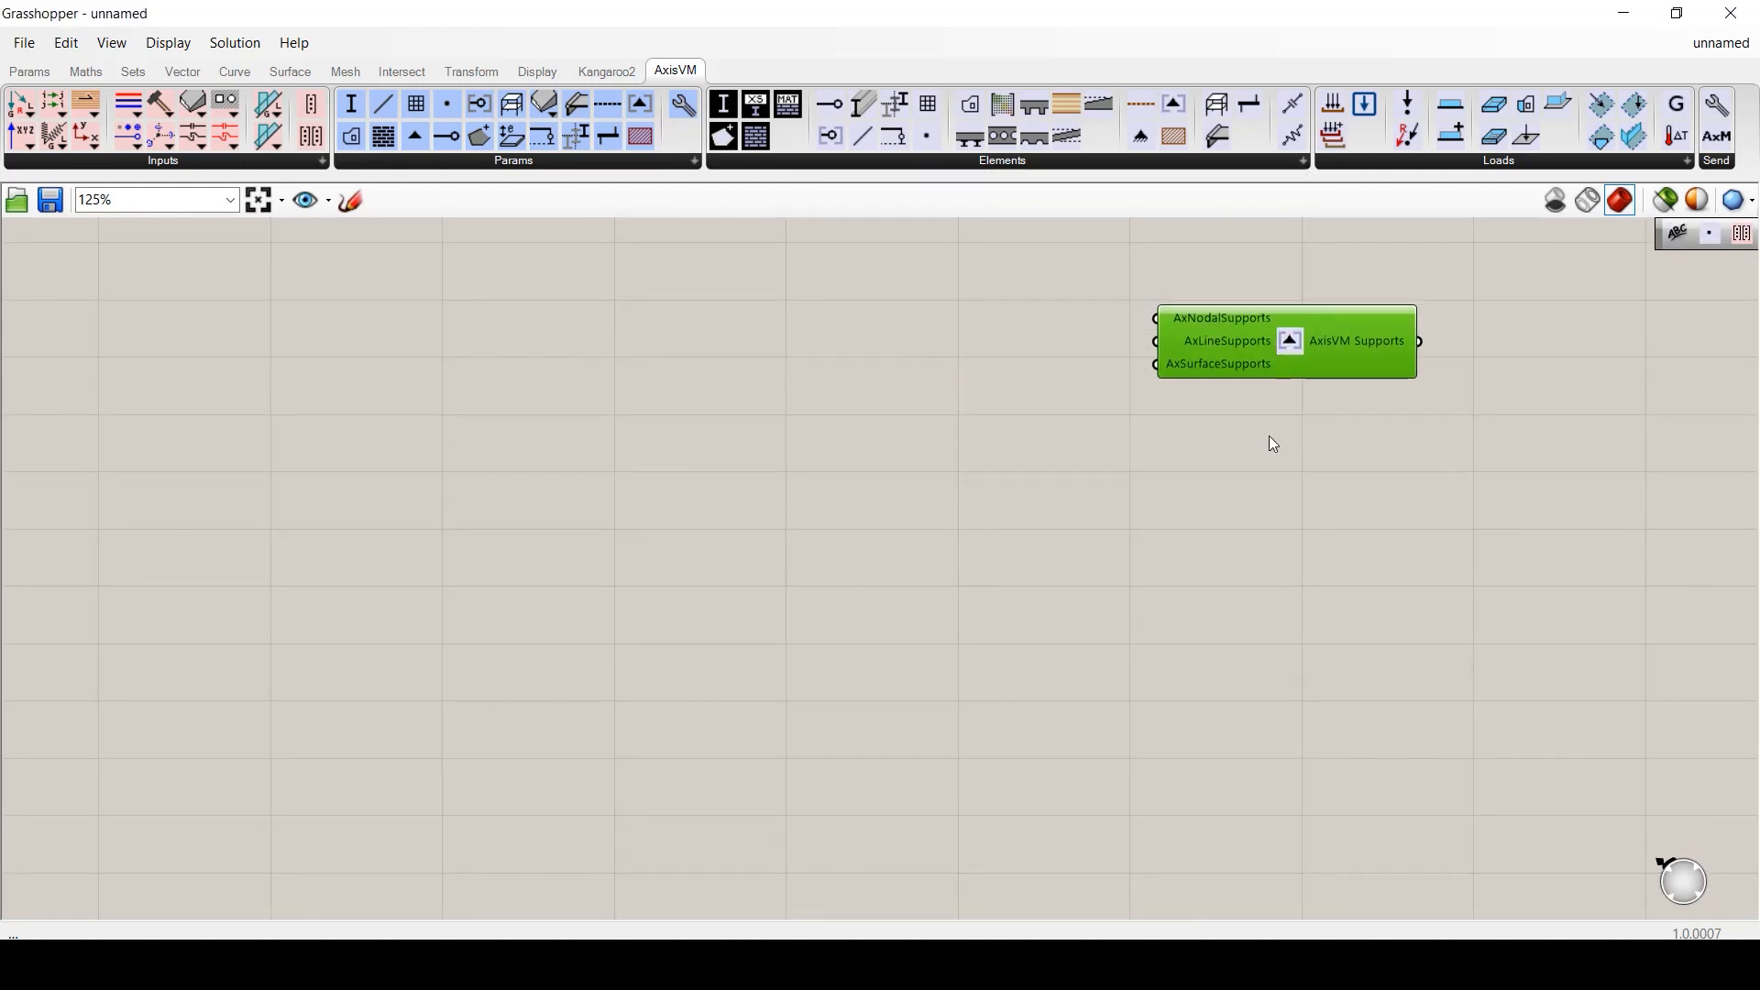
click(1269, 437)
- Add Nodal, Line and Surface Support components and wire each into its matching Supports input
drag(1140, 136, 799, 308)
drag(1141, 104, 794, 453)
drag(1174, 136, 796, 633)
drag(923, 289, 1156, 318)
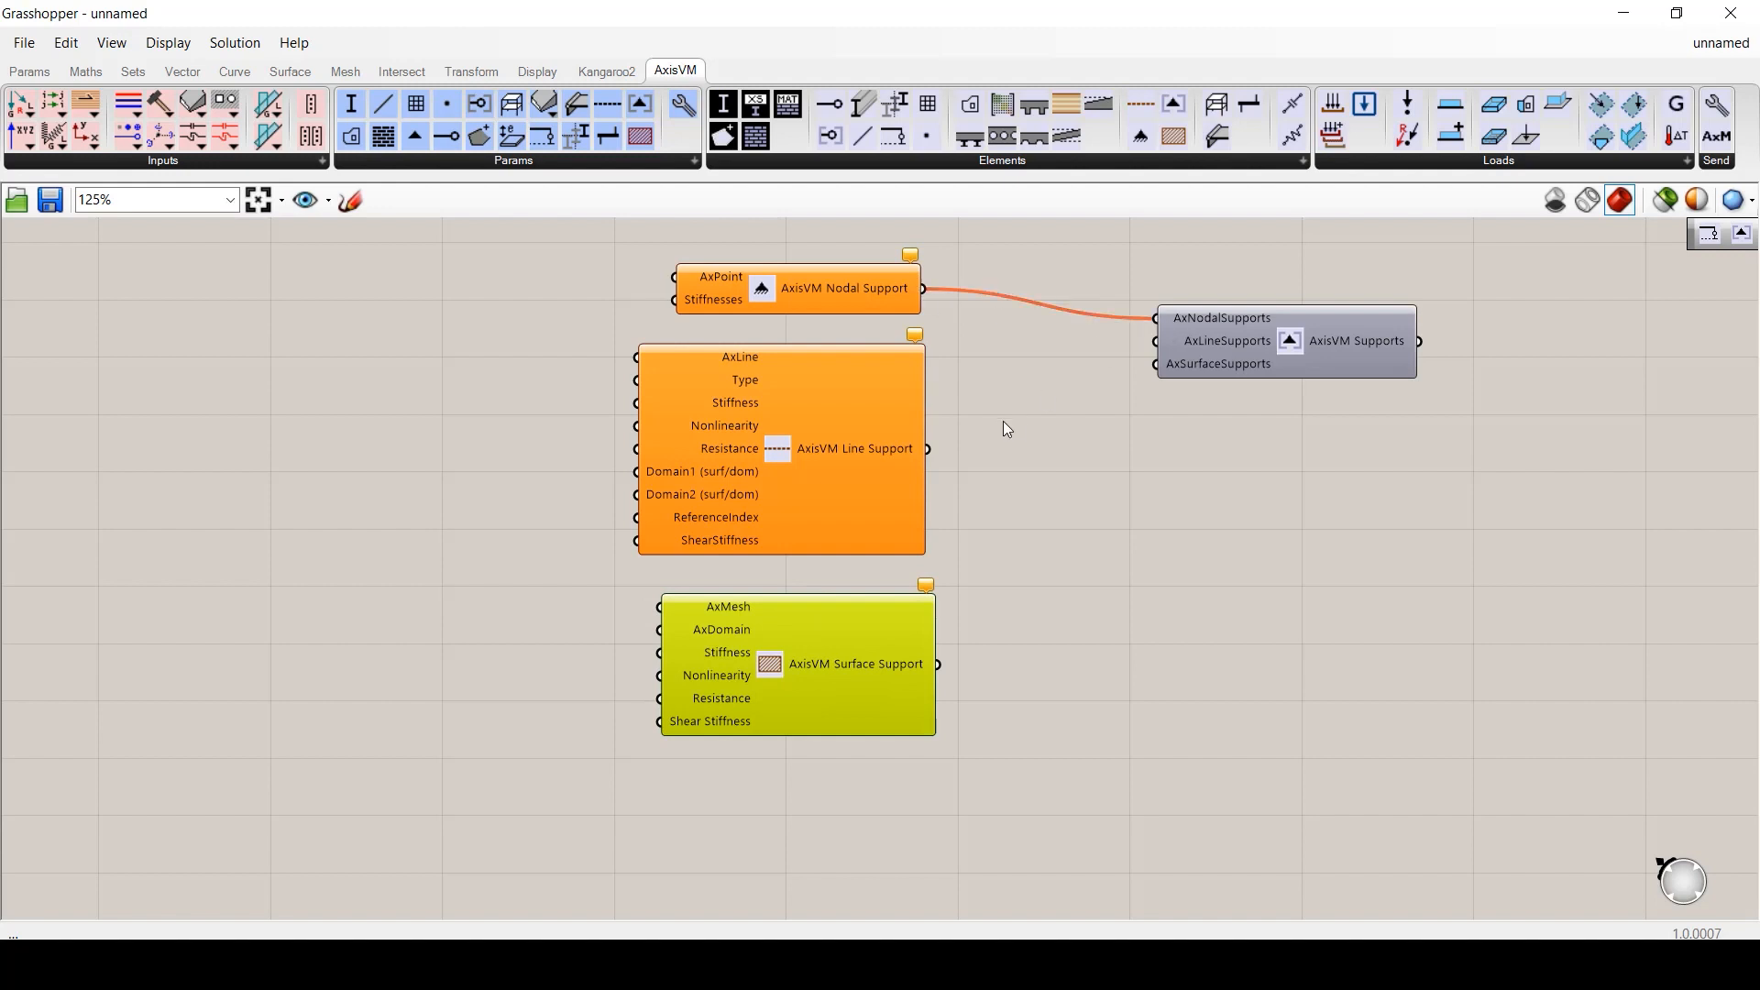
drag(928, 448, 1155, 341)
drag(938, 664, 1155, 364)
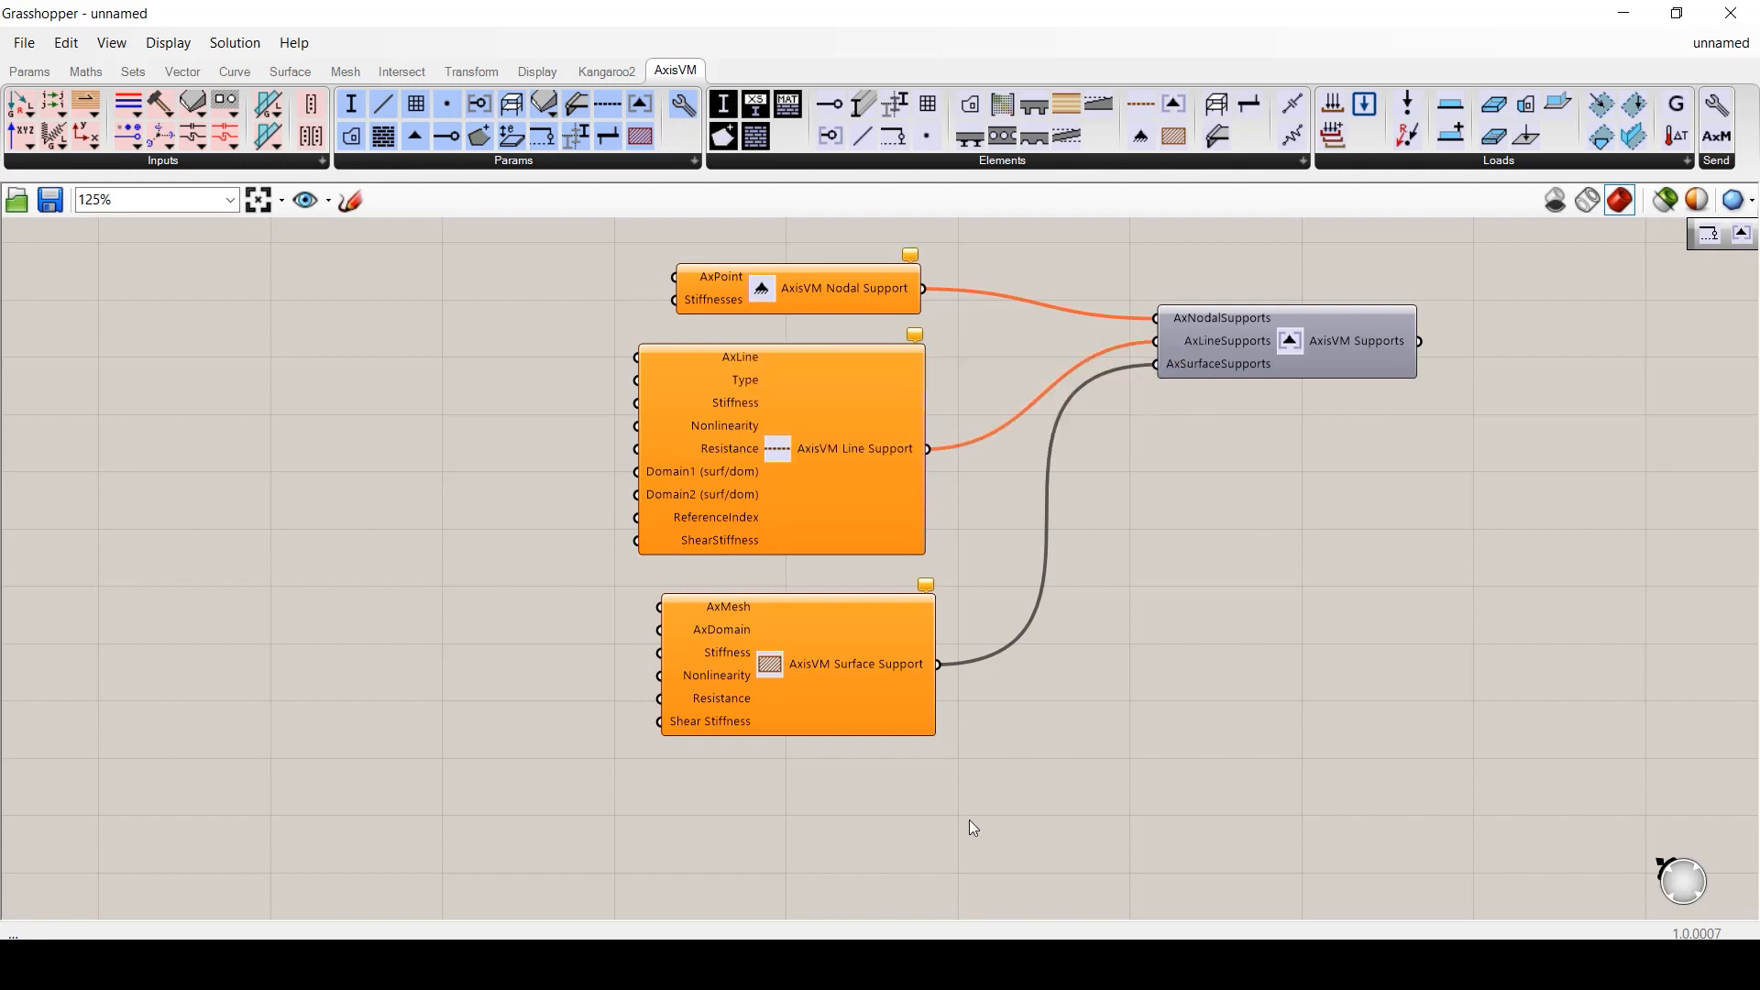
right_drag(973, 828, 930, 286)
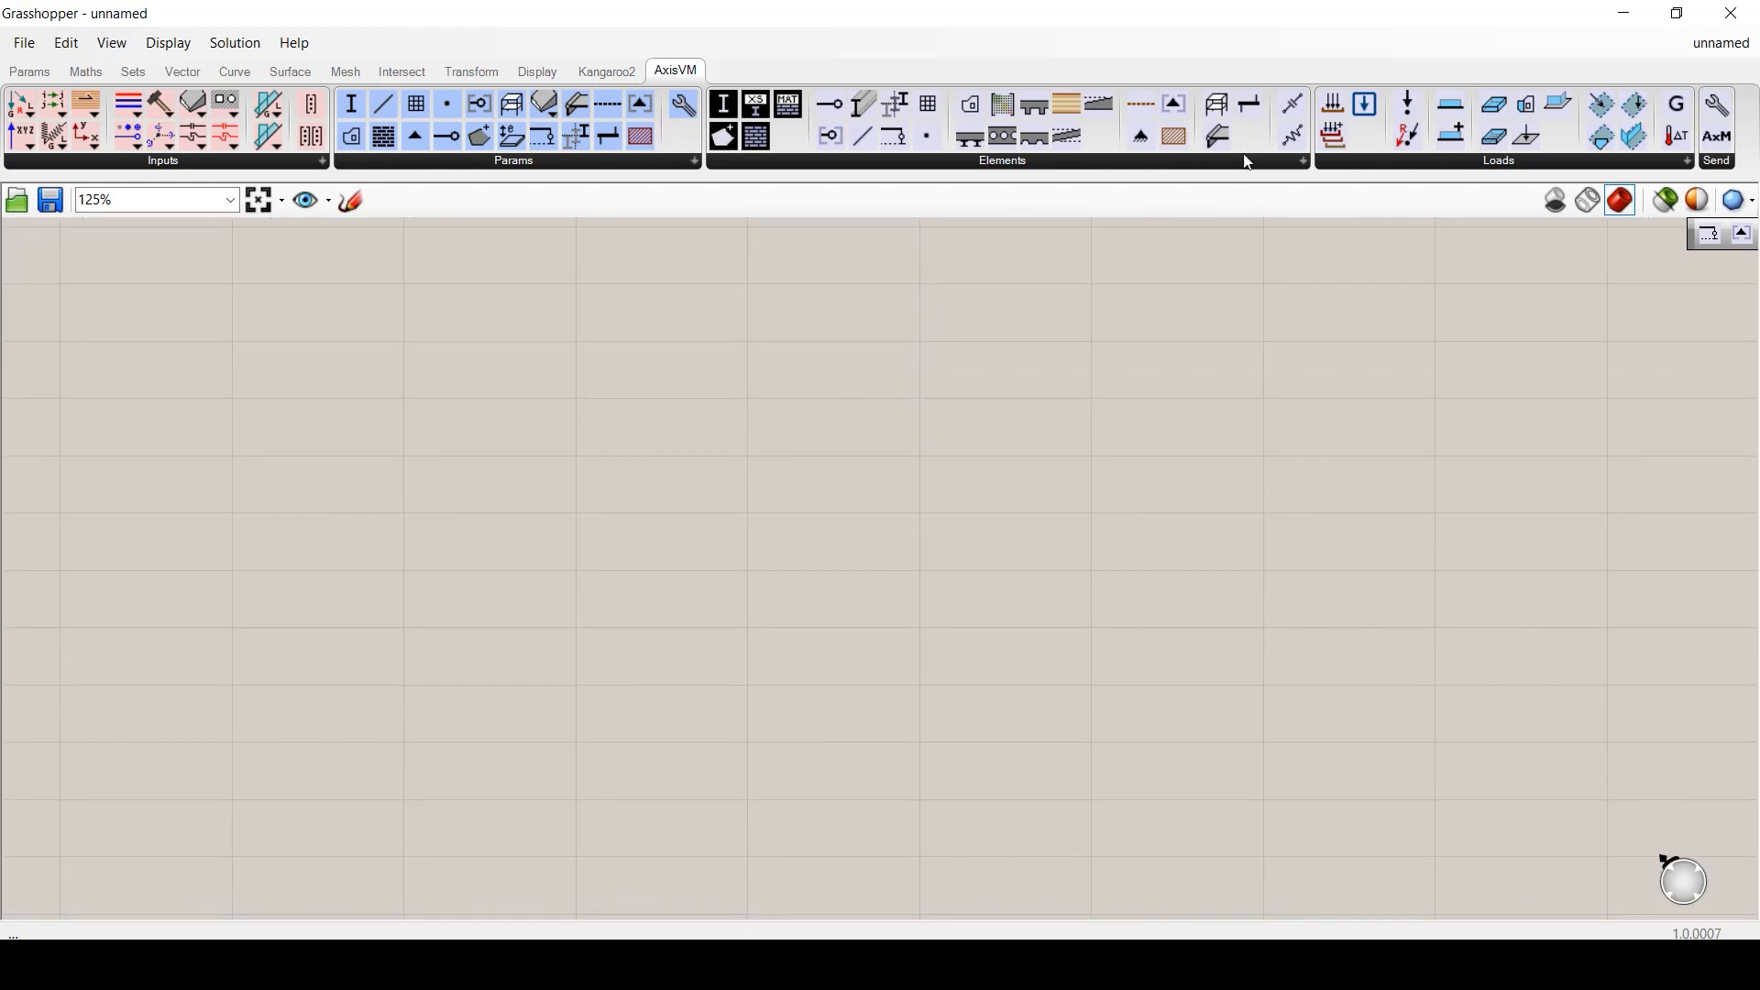
- Stack Diaphragm, Edge Hinge and Rigid Element on the left, with Gap (Line) and Spring (Line) beside them
drag(1218, 104, 843, 337)
drag(1226, 145, 853, 463)
drag(1249, 104, 834, 561)
click(893, 692)
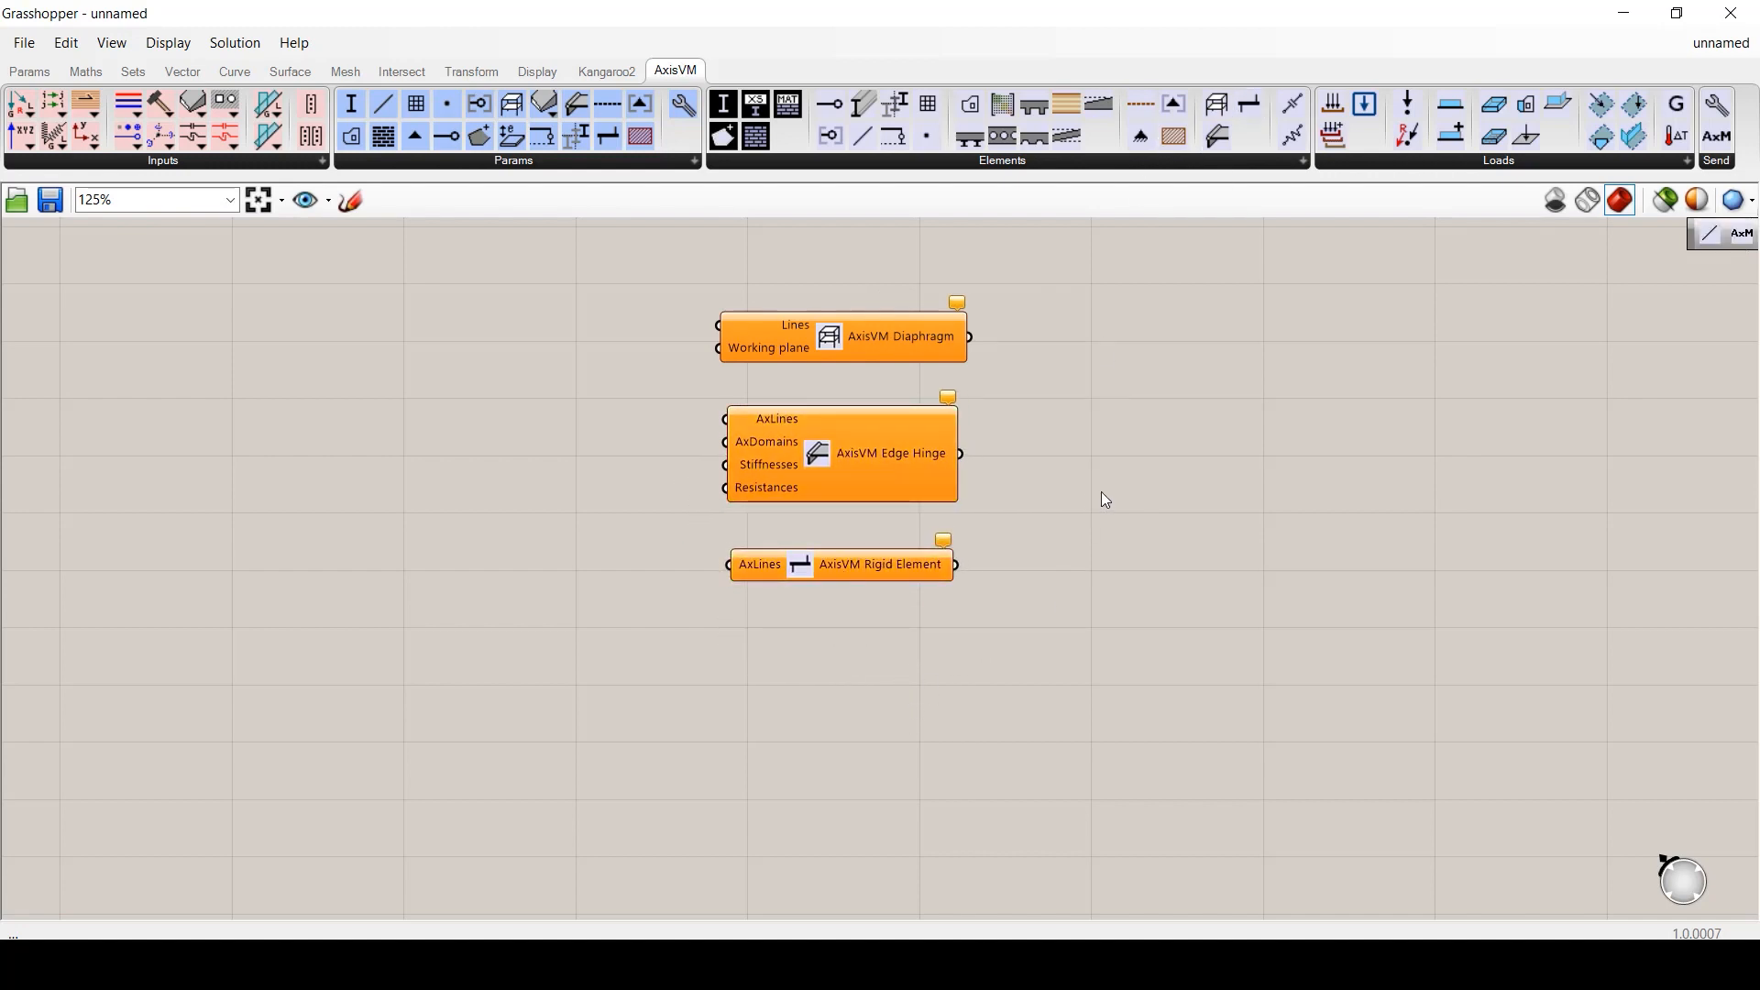
drag(1300, 111, 1138, 570)
click(1509, 556)
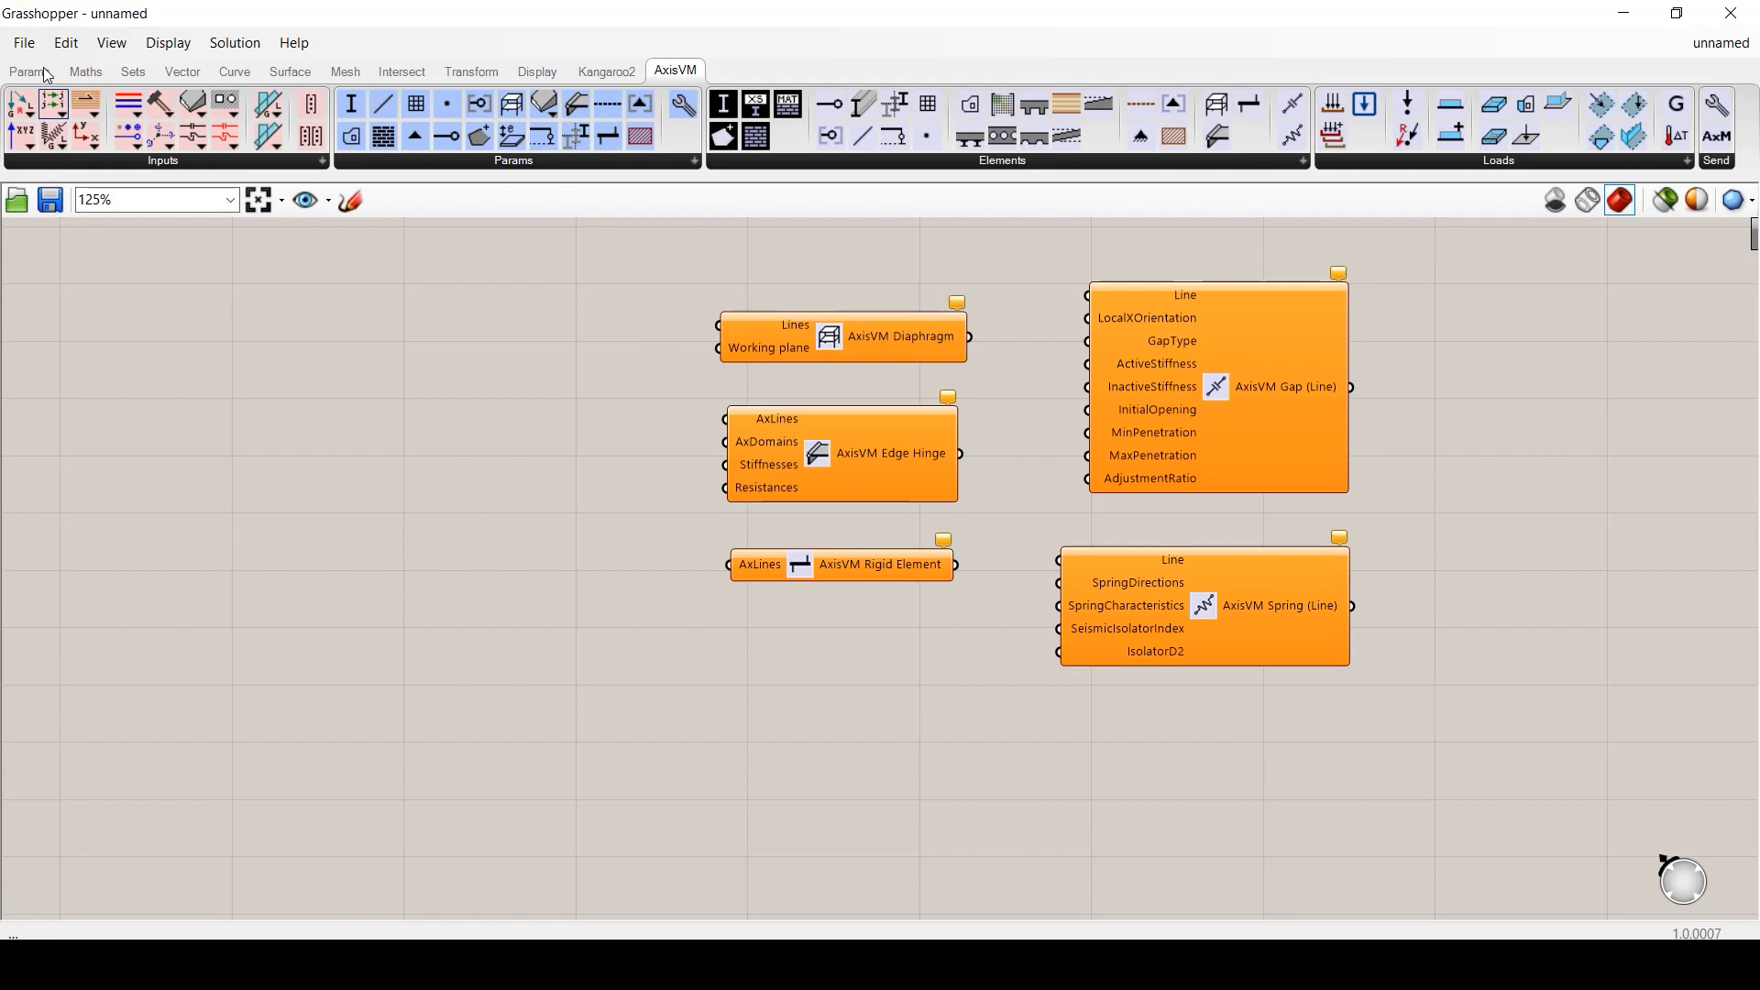
- Start a new document and add an AxisVM Load Case named 'Bending' via a panel
click(24, 43)
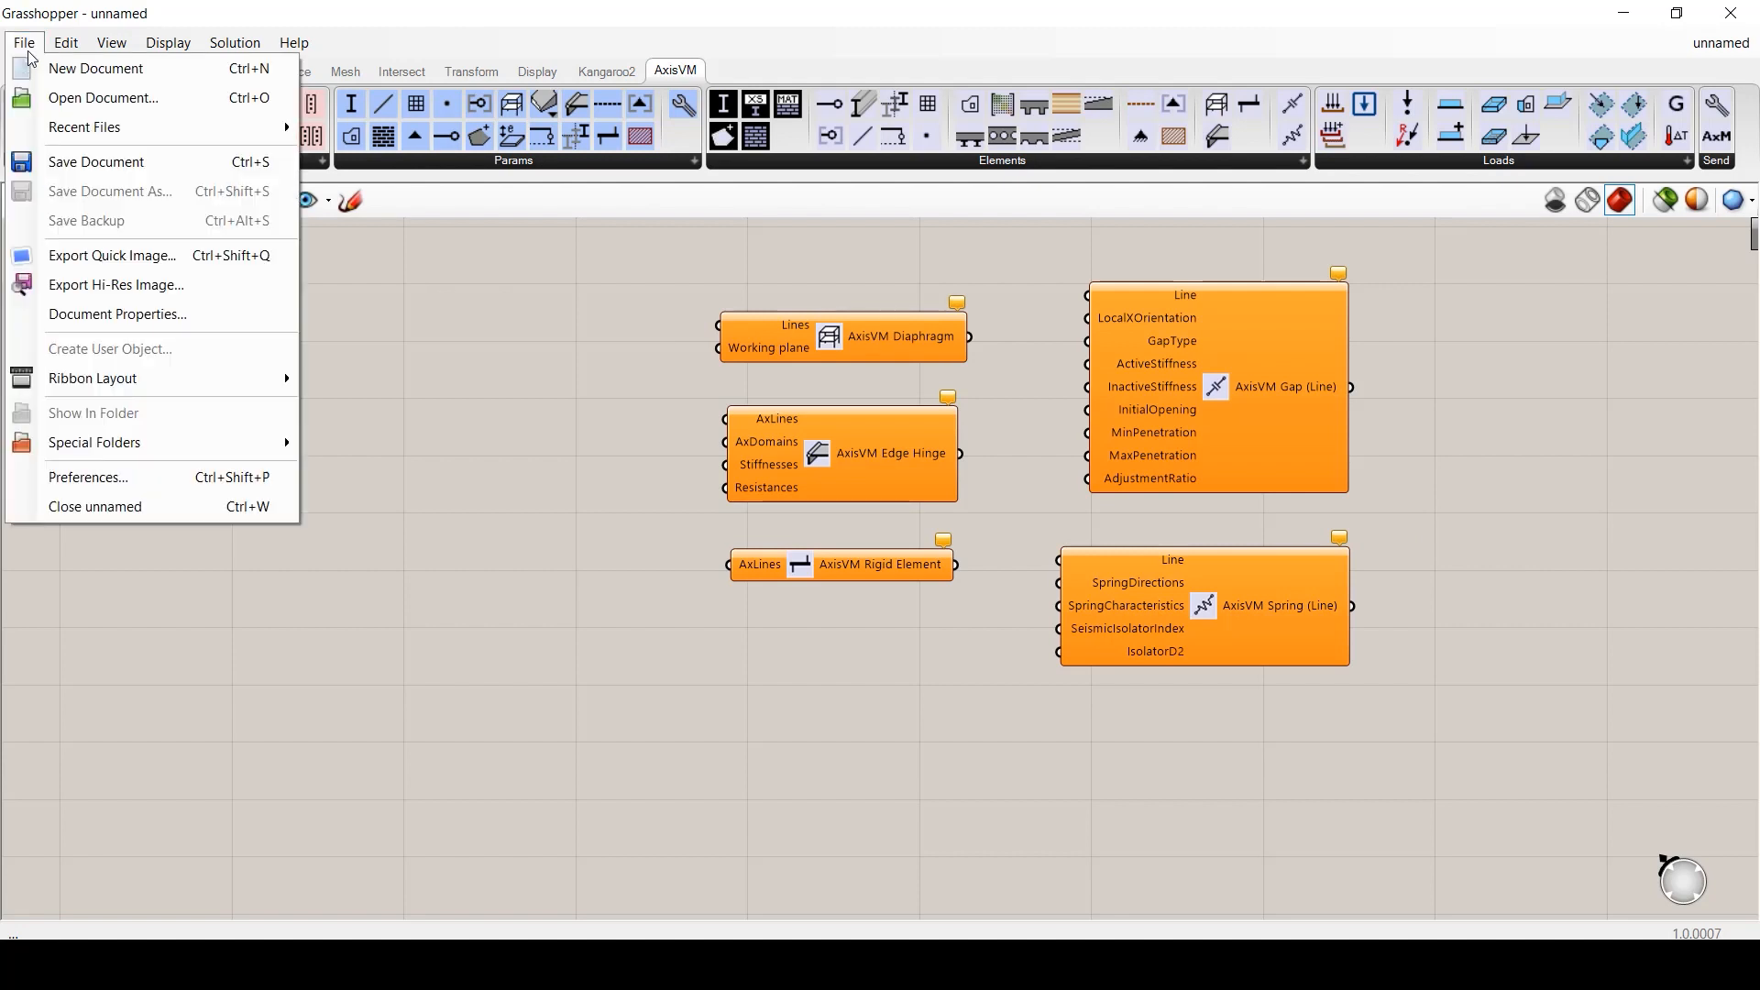
click(55, 63)
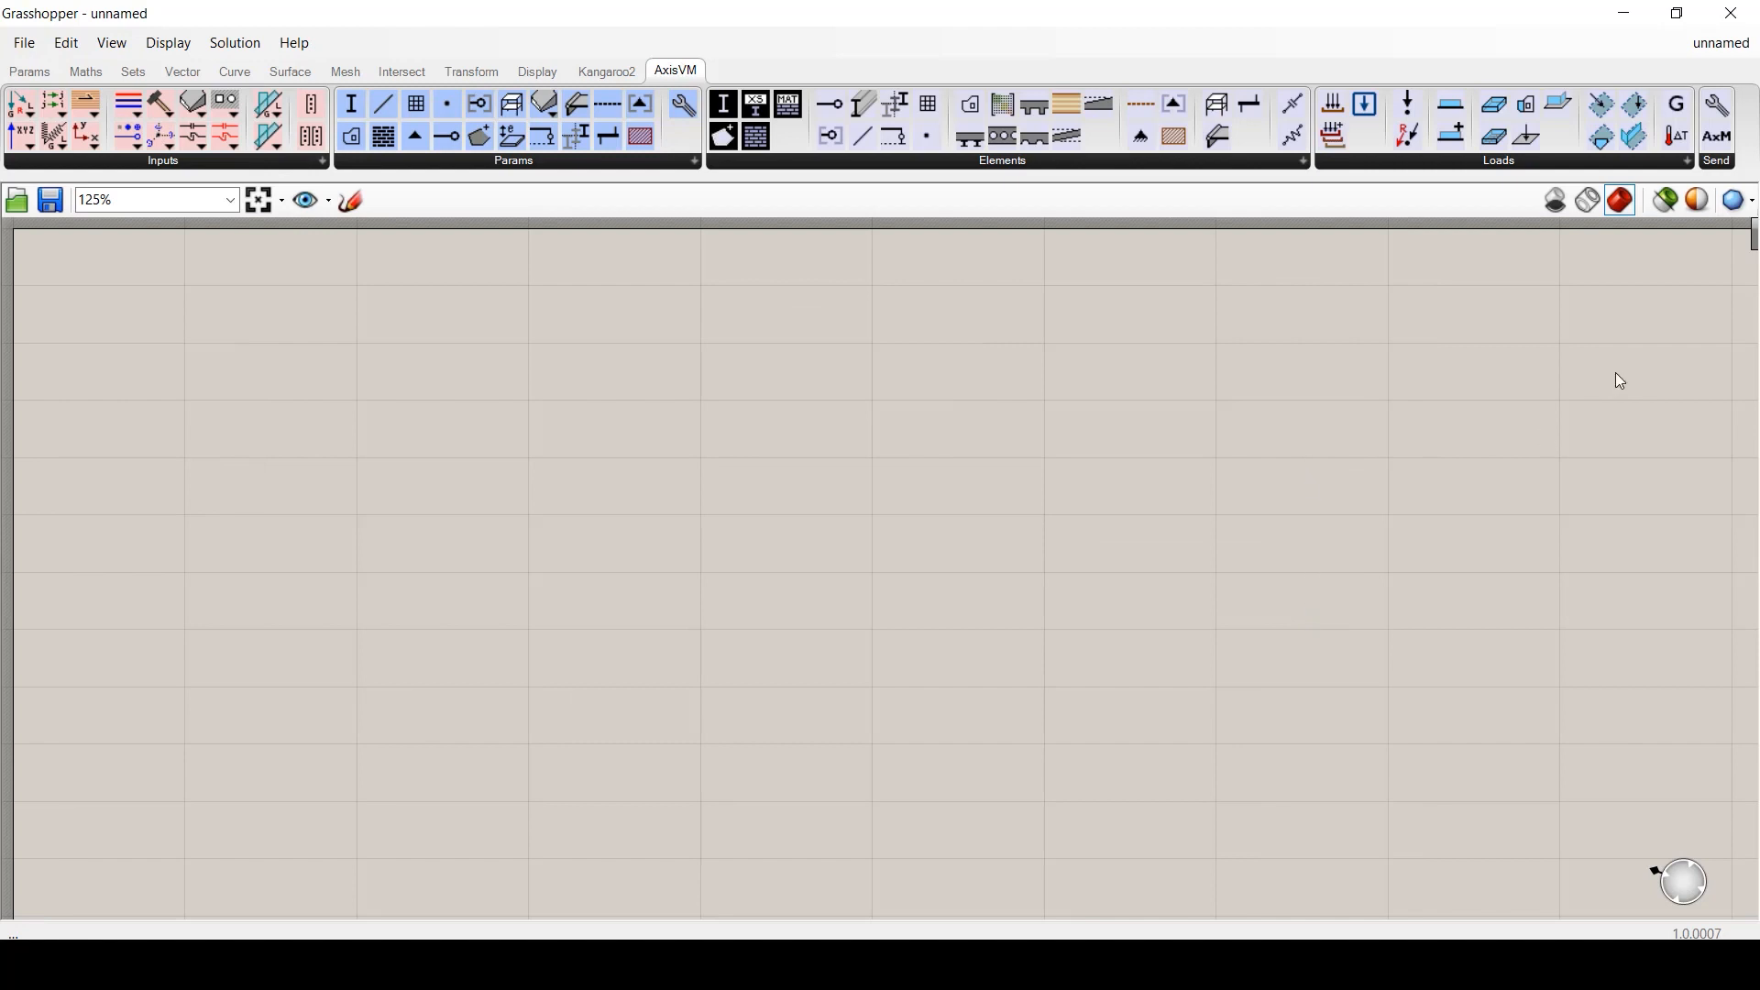
click(1687, 161)
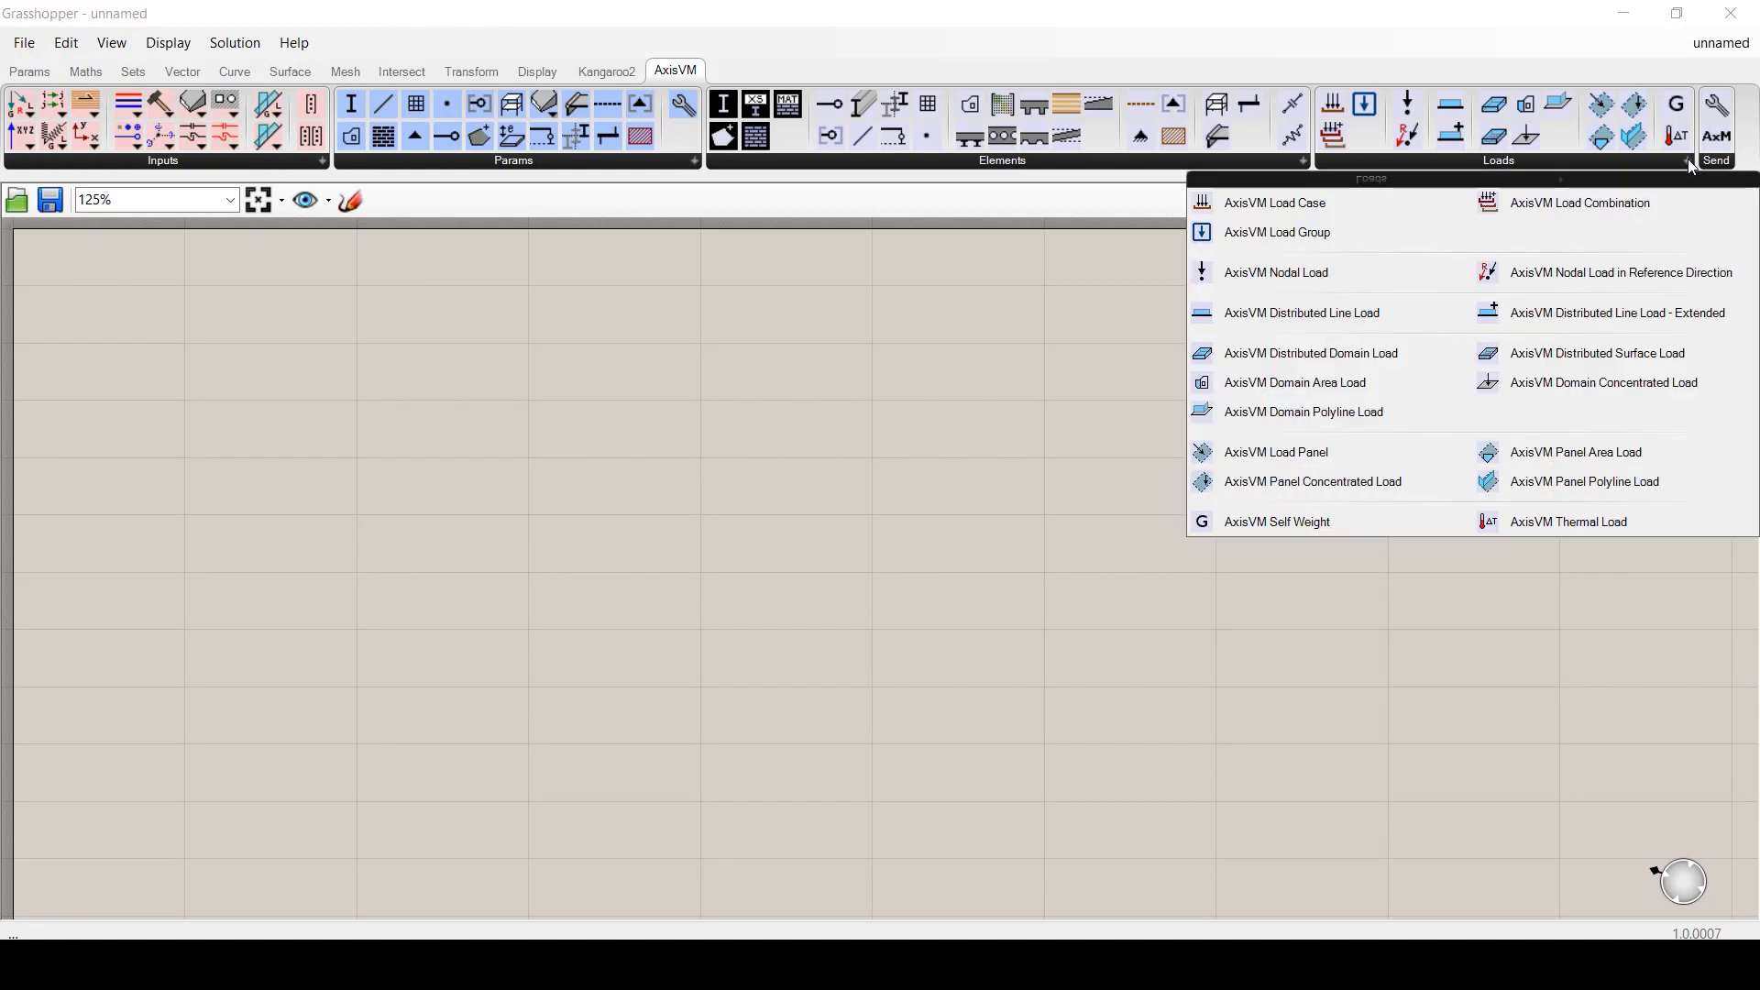
drag(1274, 203, 873, 462)
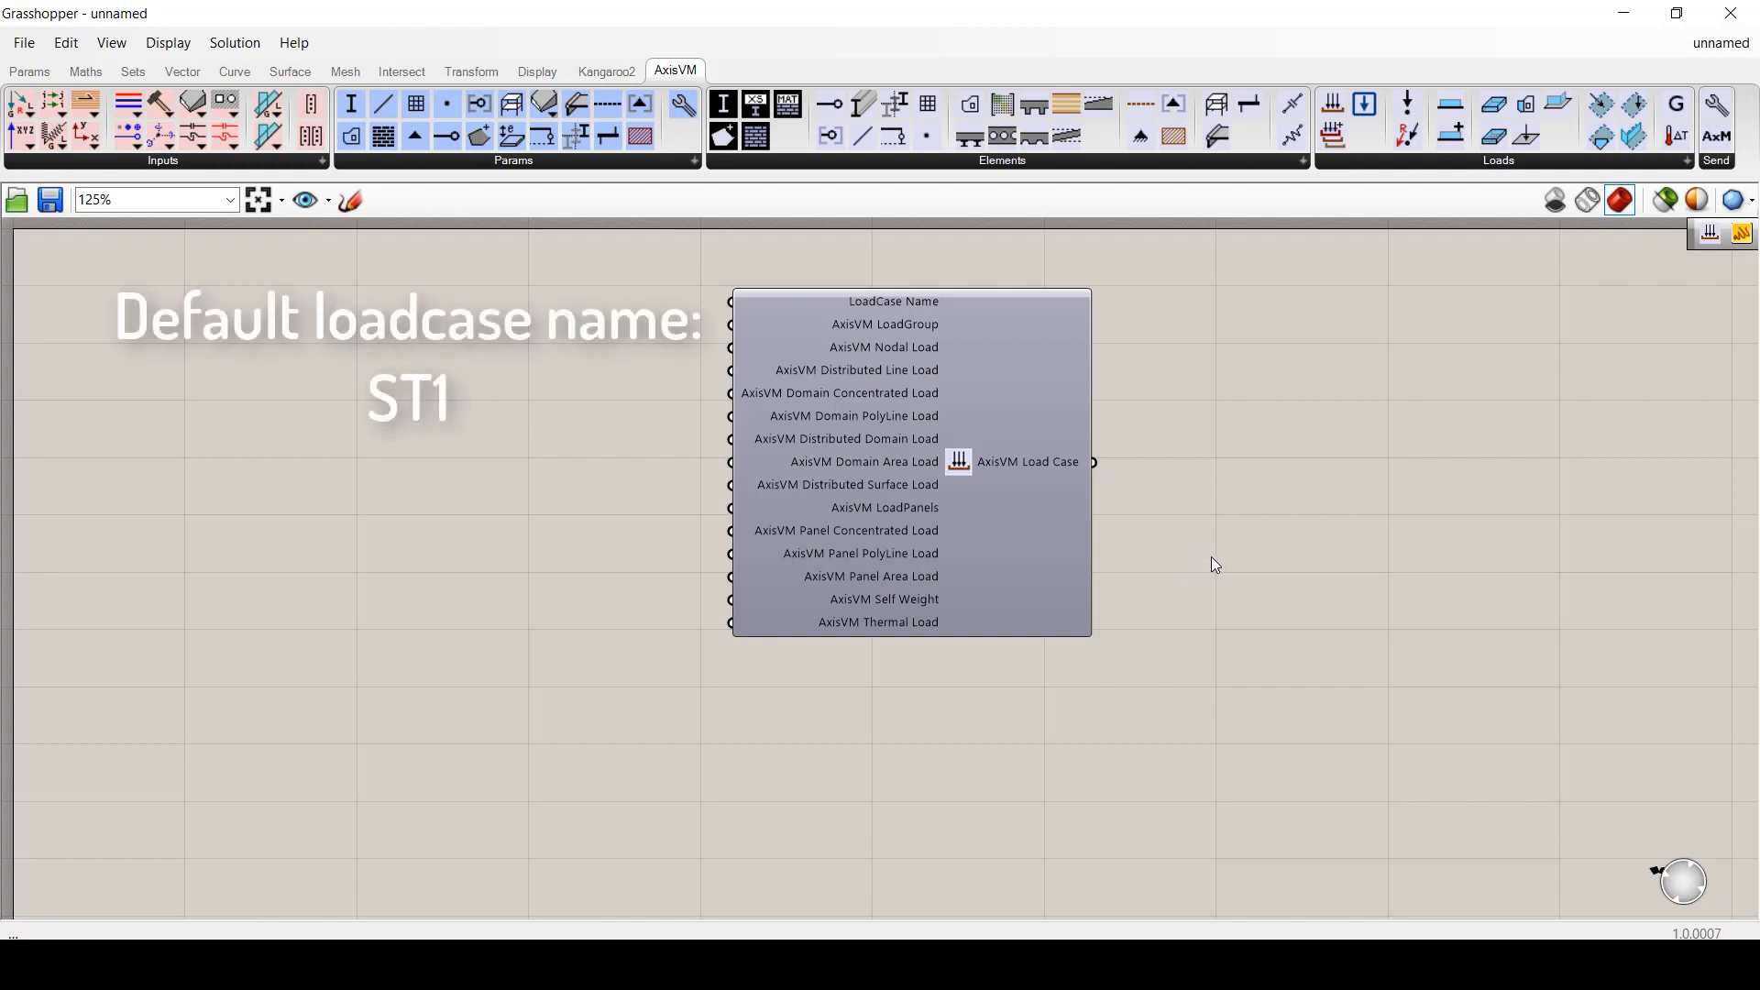
double_click(546, 314)
text(//)
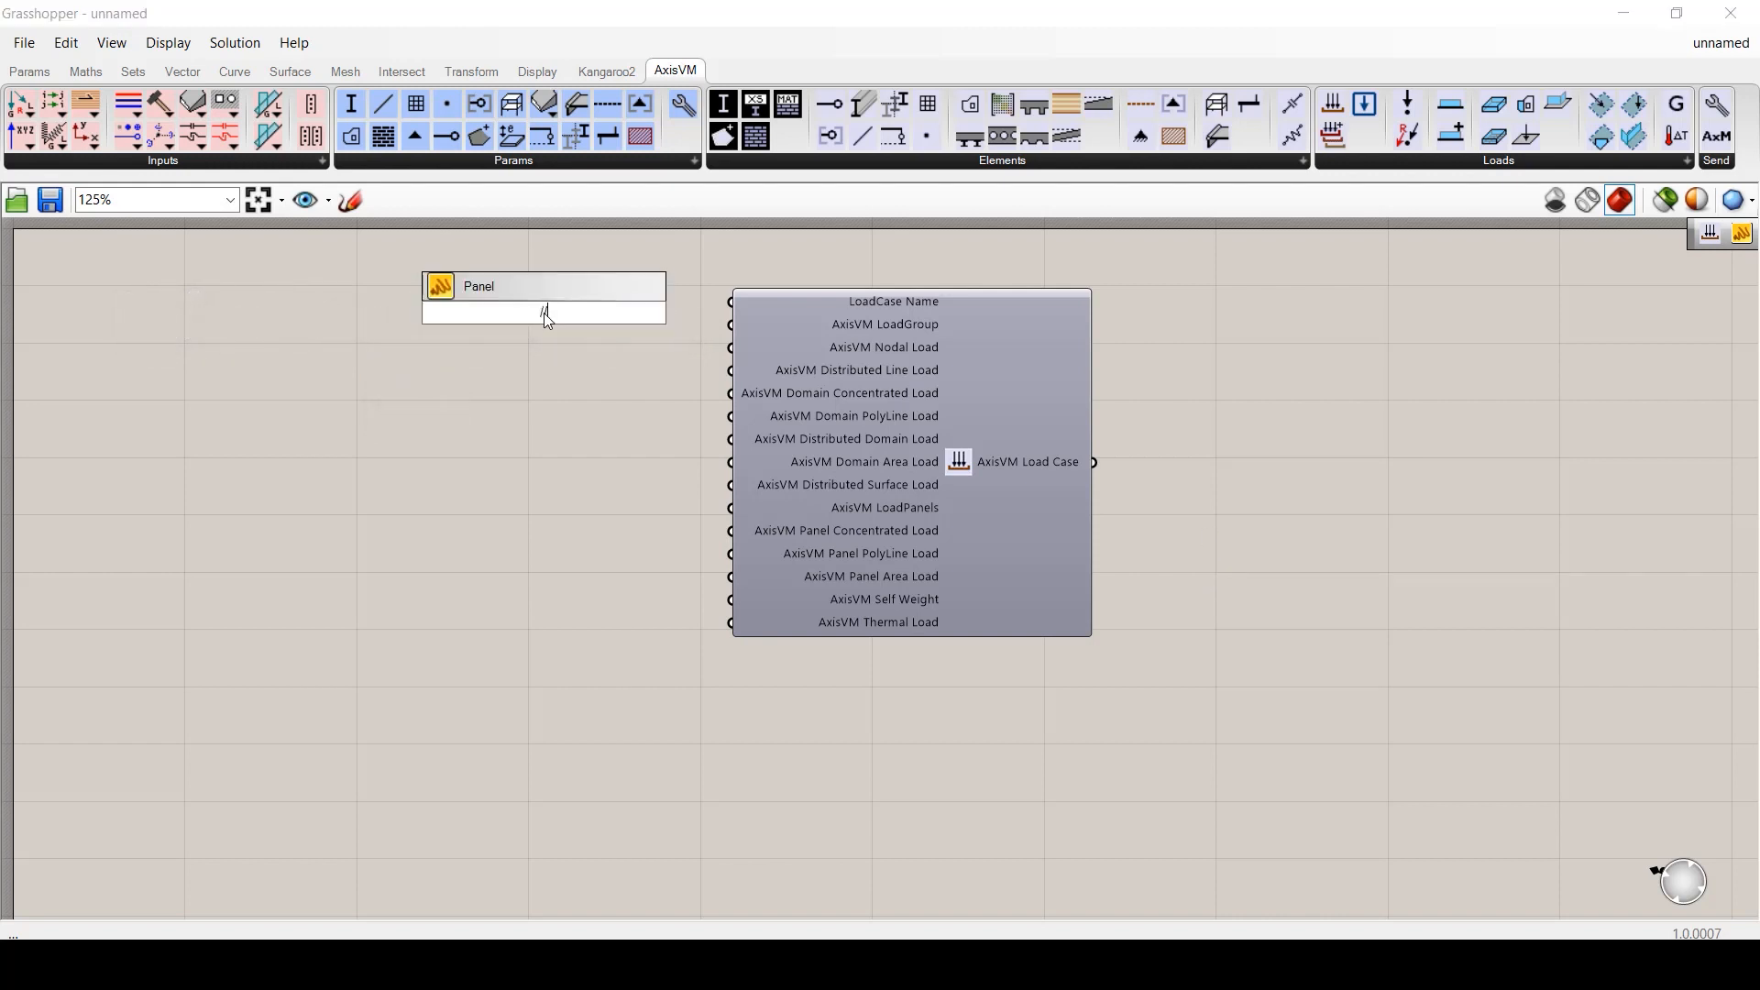
text(Bending)
key(Return)
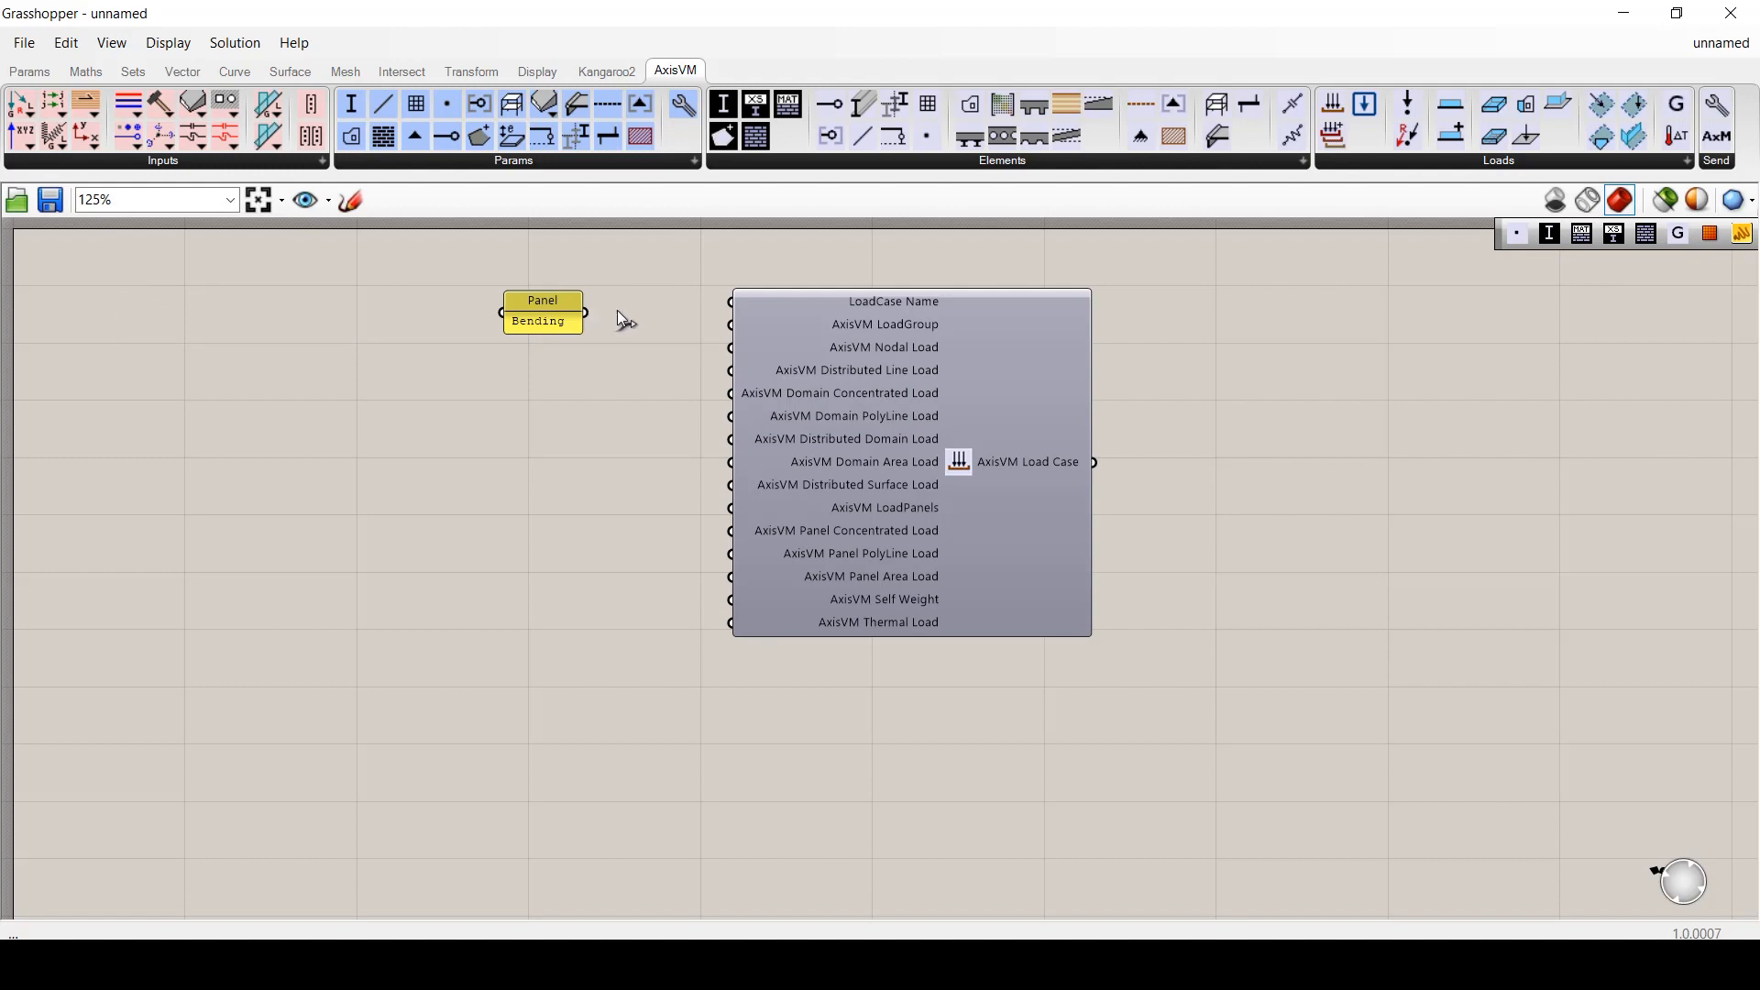
drag(618, 311, 731, 301)
- Add an AxisVM Load Group and wire it into the load case
mouse_move(898, 306)
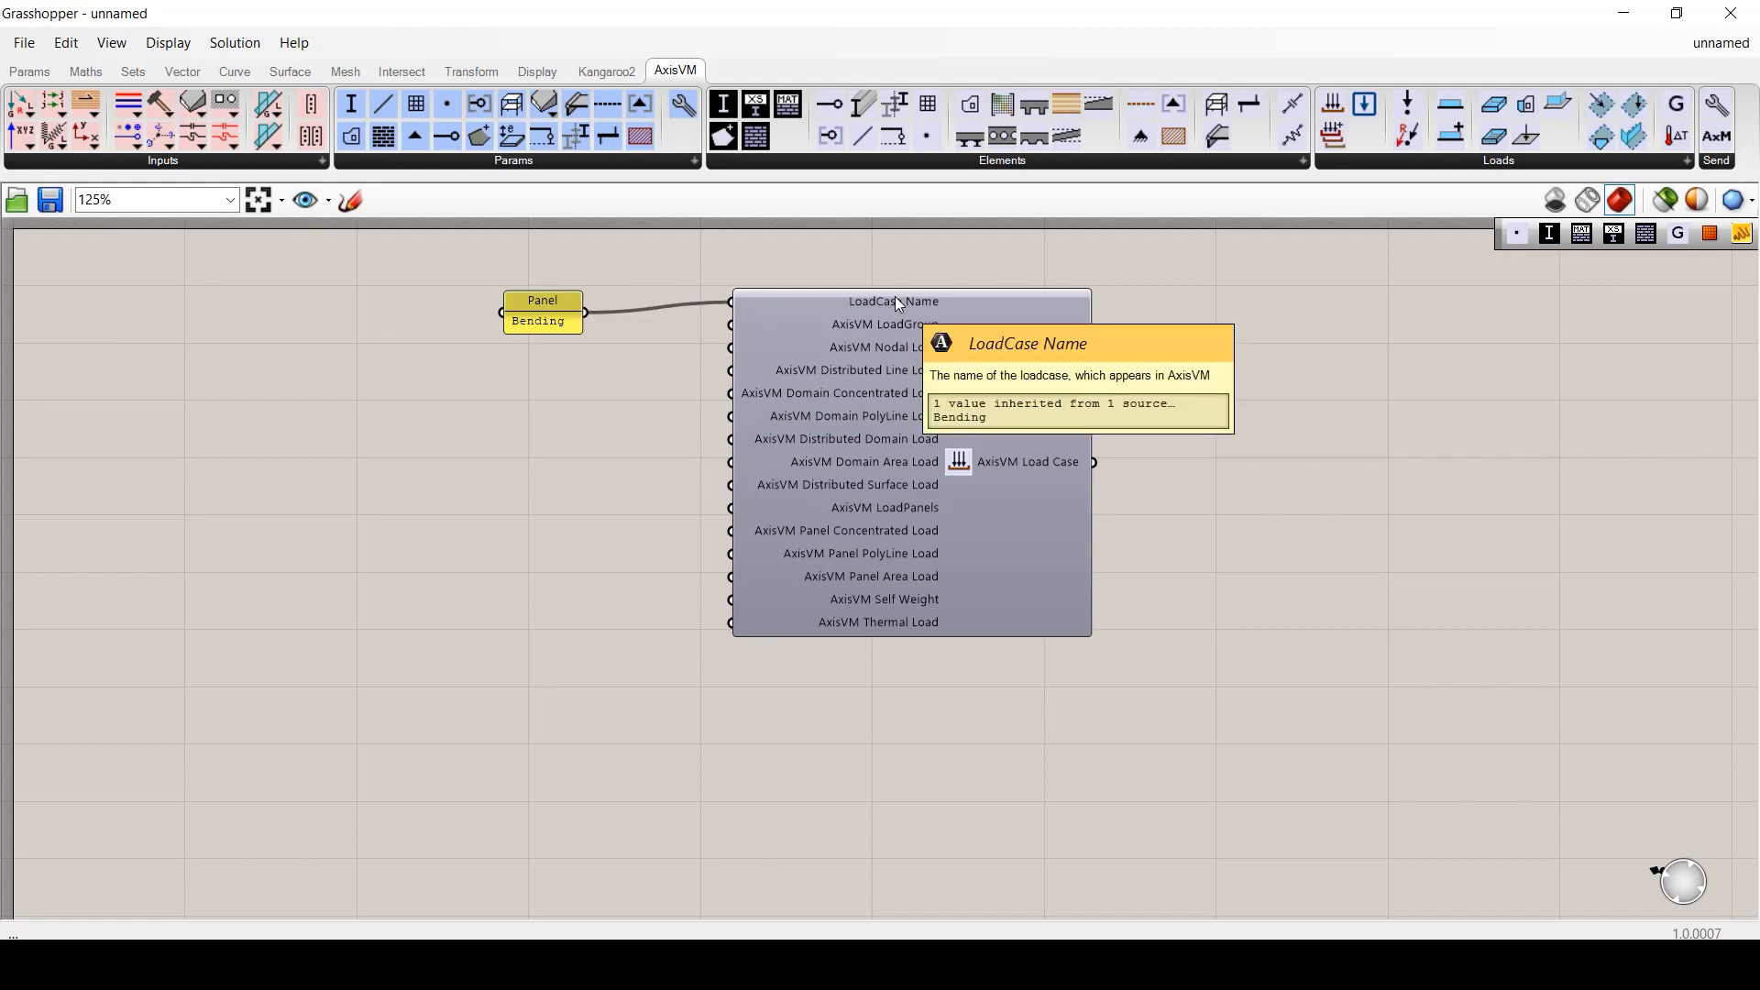
click(1363, 104)
drag(391, 454, 463, 423)
drag(593, 414, 729, 325)
- Add a LoadCombination, copy the load case, and feed both cases into LoadCases
click(1335, 139)
drag(1287, 385, 1331, 460)
alt+drag(933, 428, 937, 794)
scroll(938, 794, down, 2)
drag(1072, 426, 1177, 456)
shift+drag(1077, 736, 1177, 456)
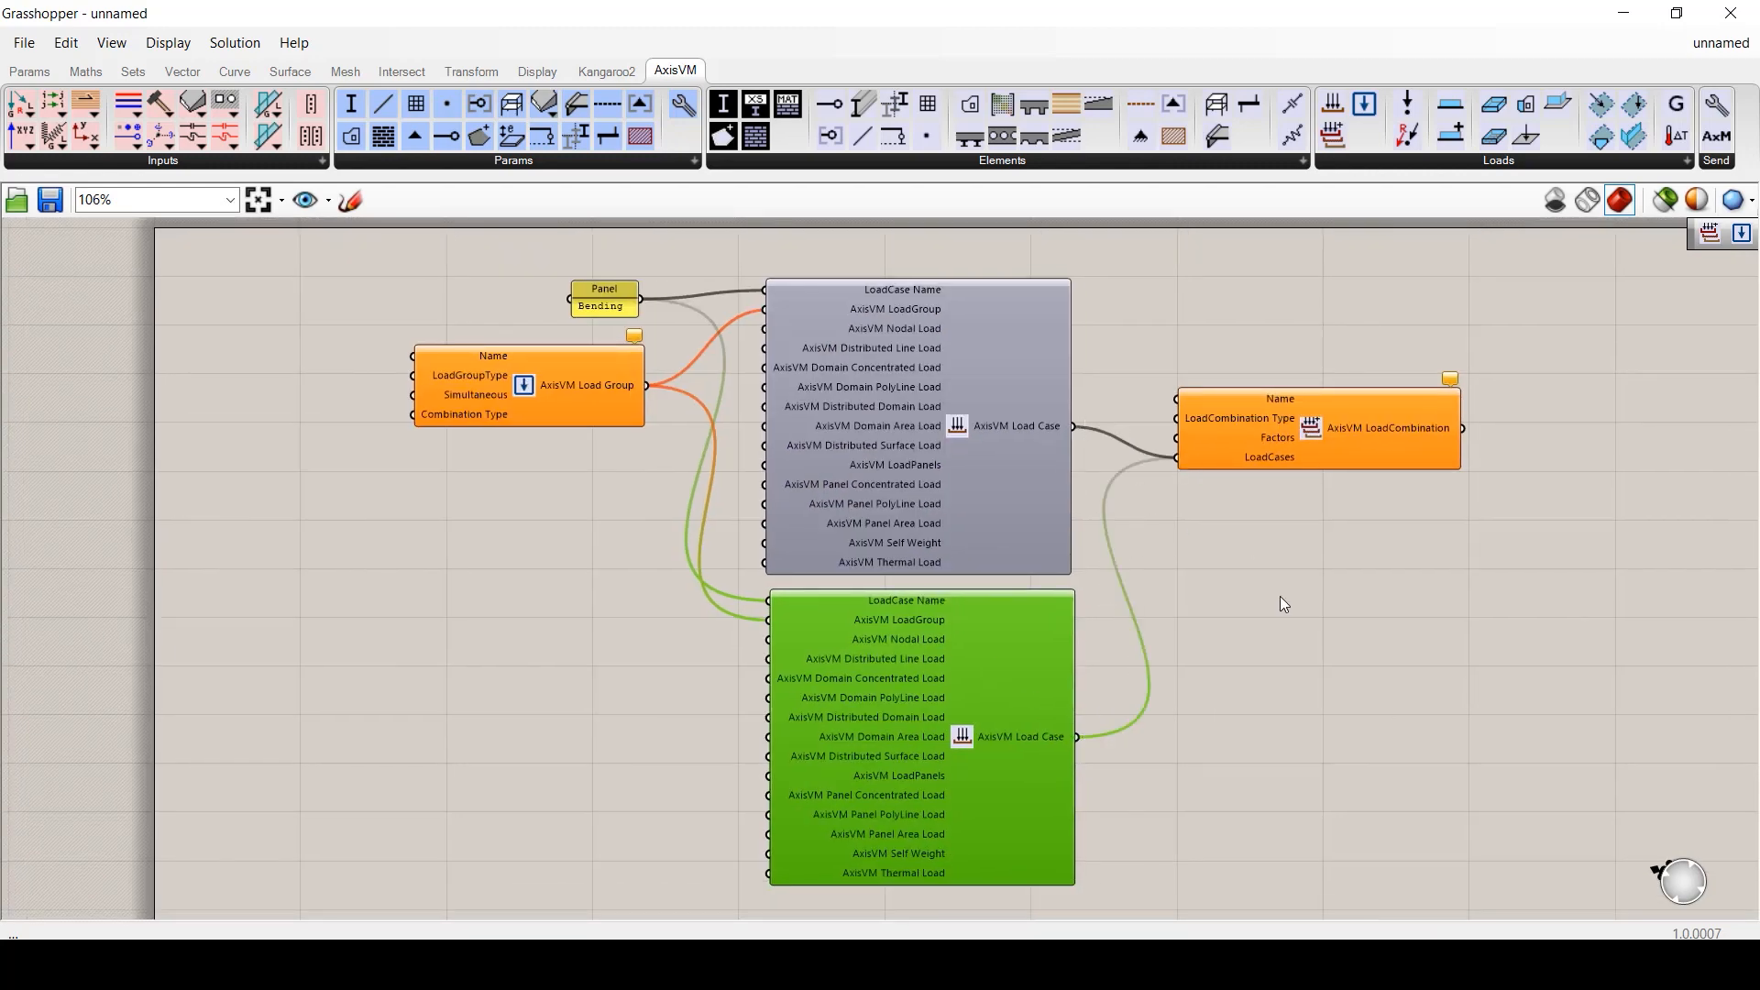
click(1281, 602)
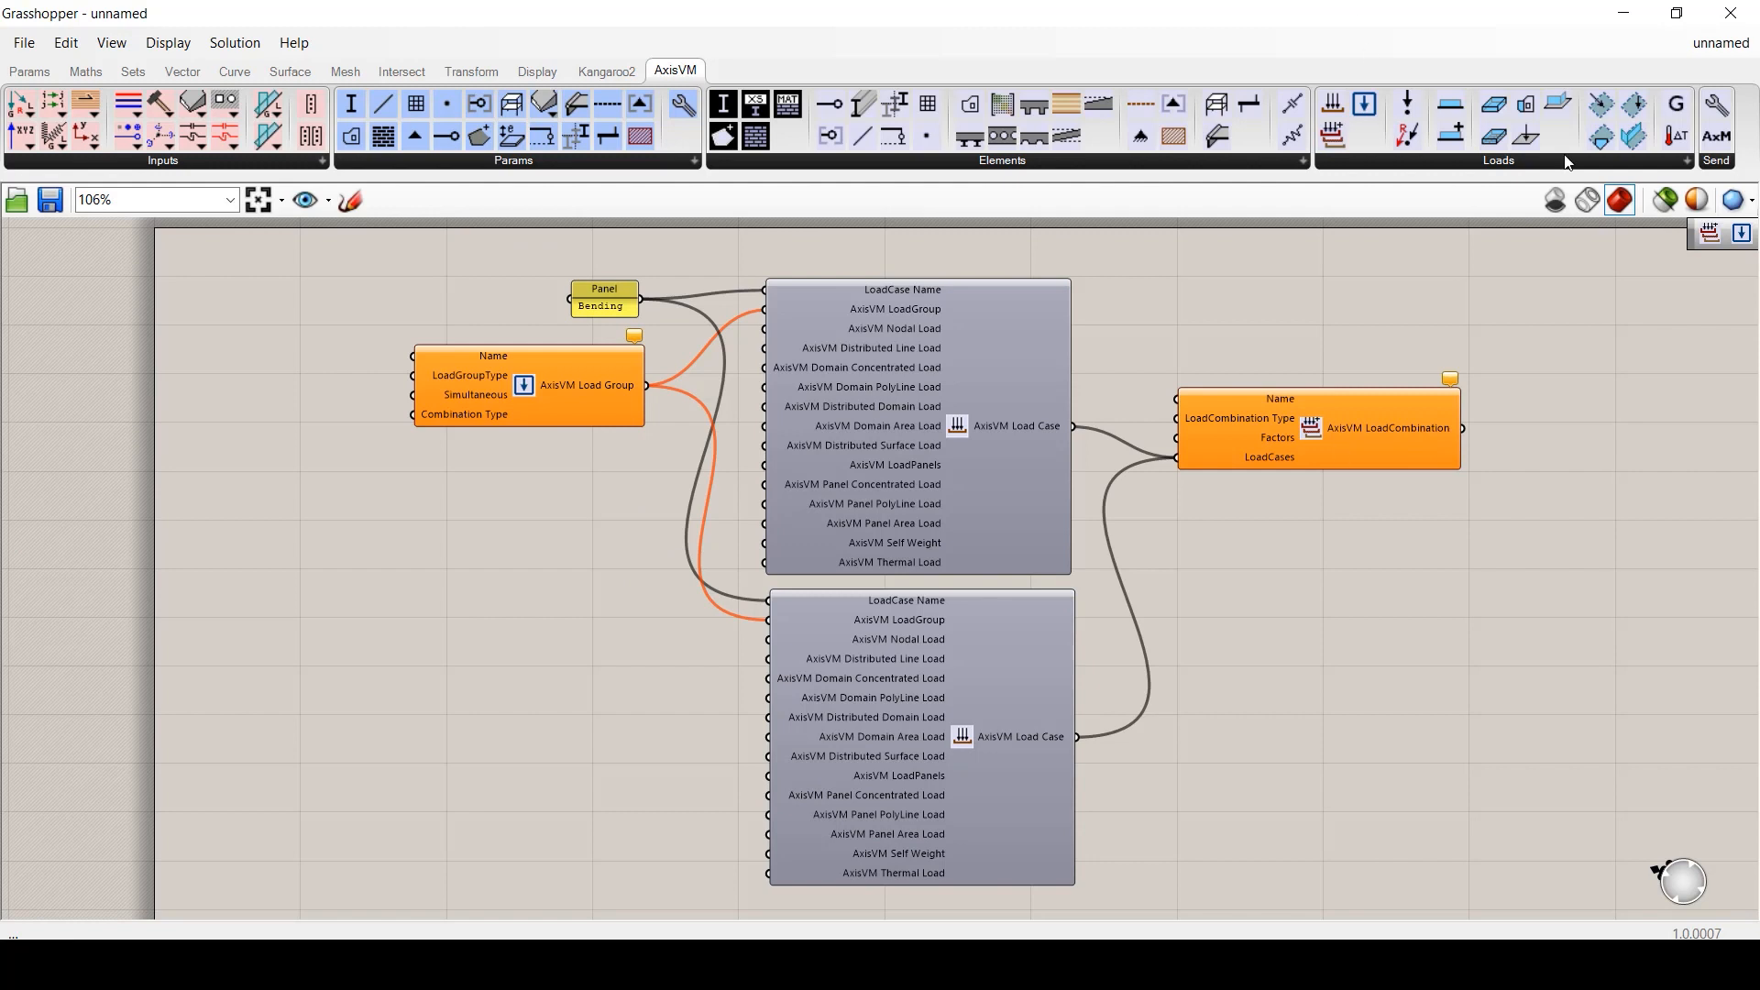
right_drag(1117, 775, 988, 80)
click(1465, 163)
- Place an AxisVM Nodal Loads component fed by an AxisVM Point
drag(1308, 288, 827, 380)
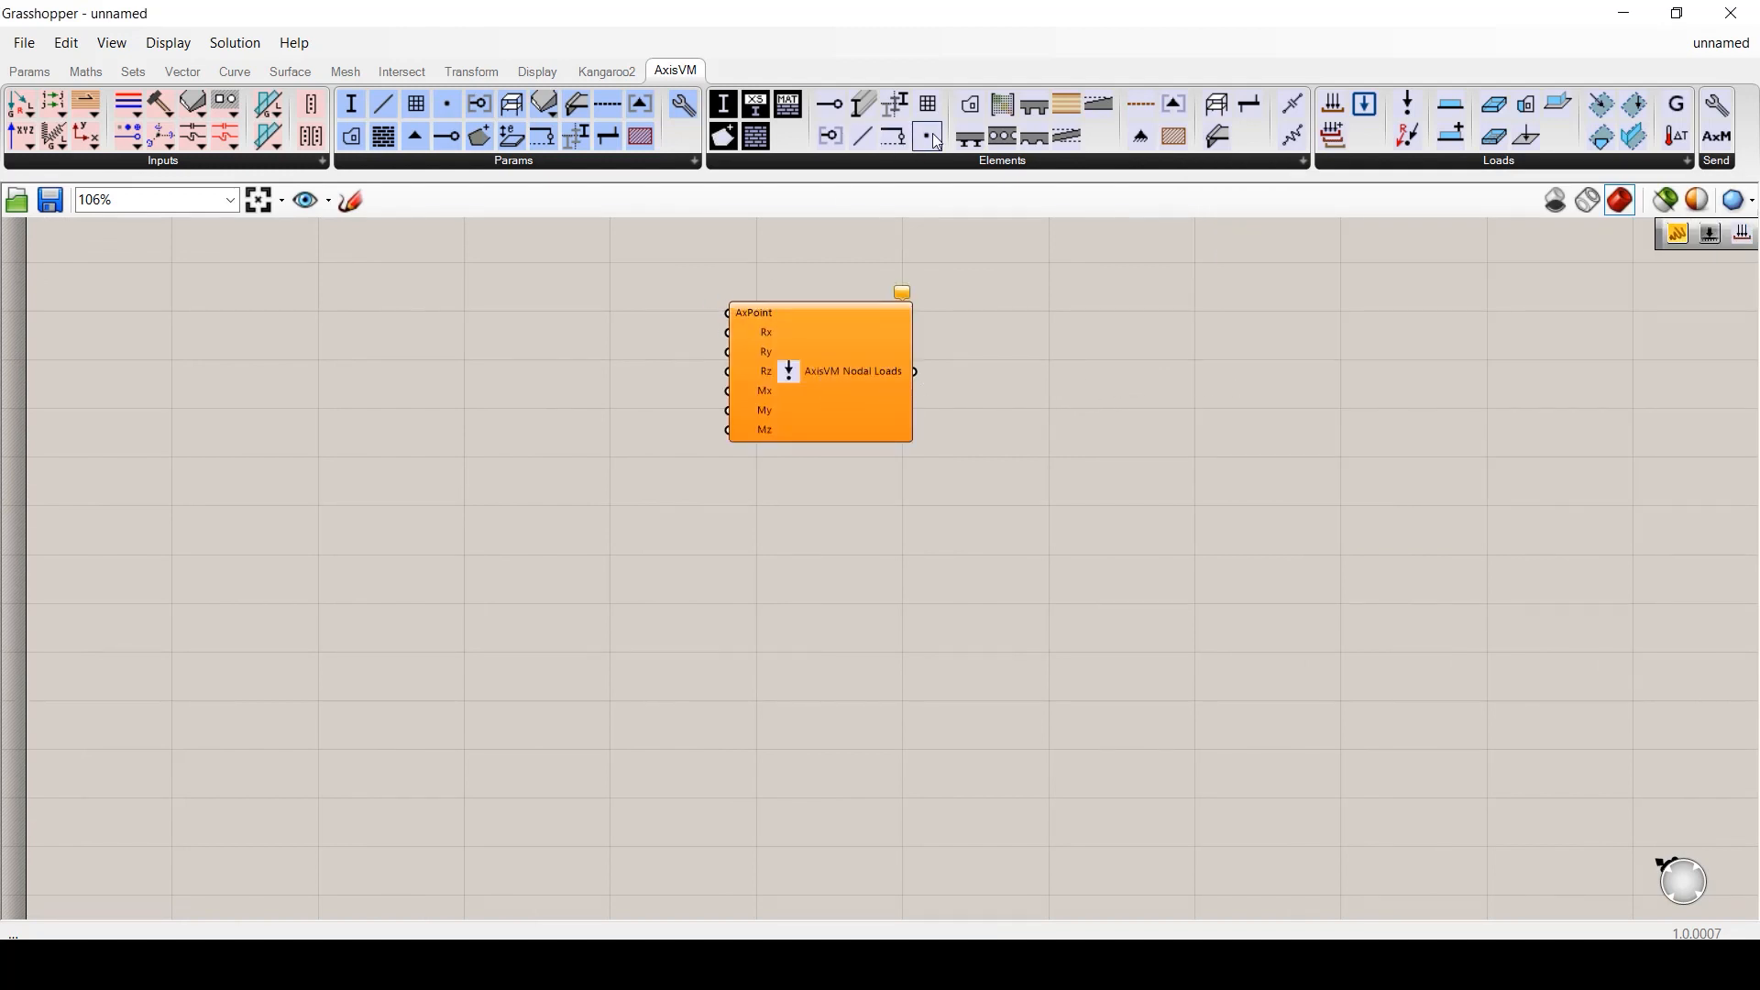
drag(928, 137, 729, 312)
drag(613, 312, 620, 318)
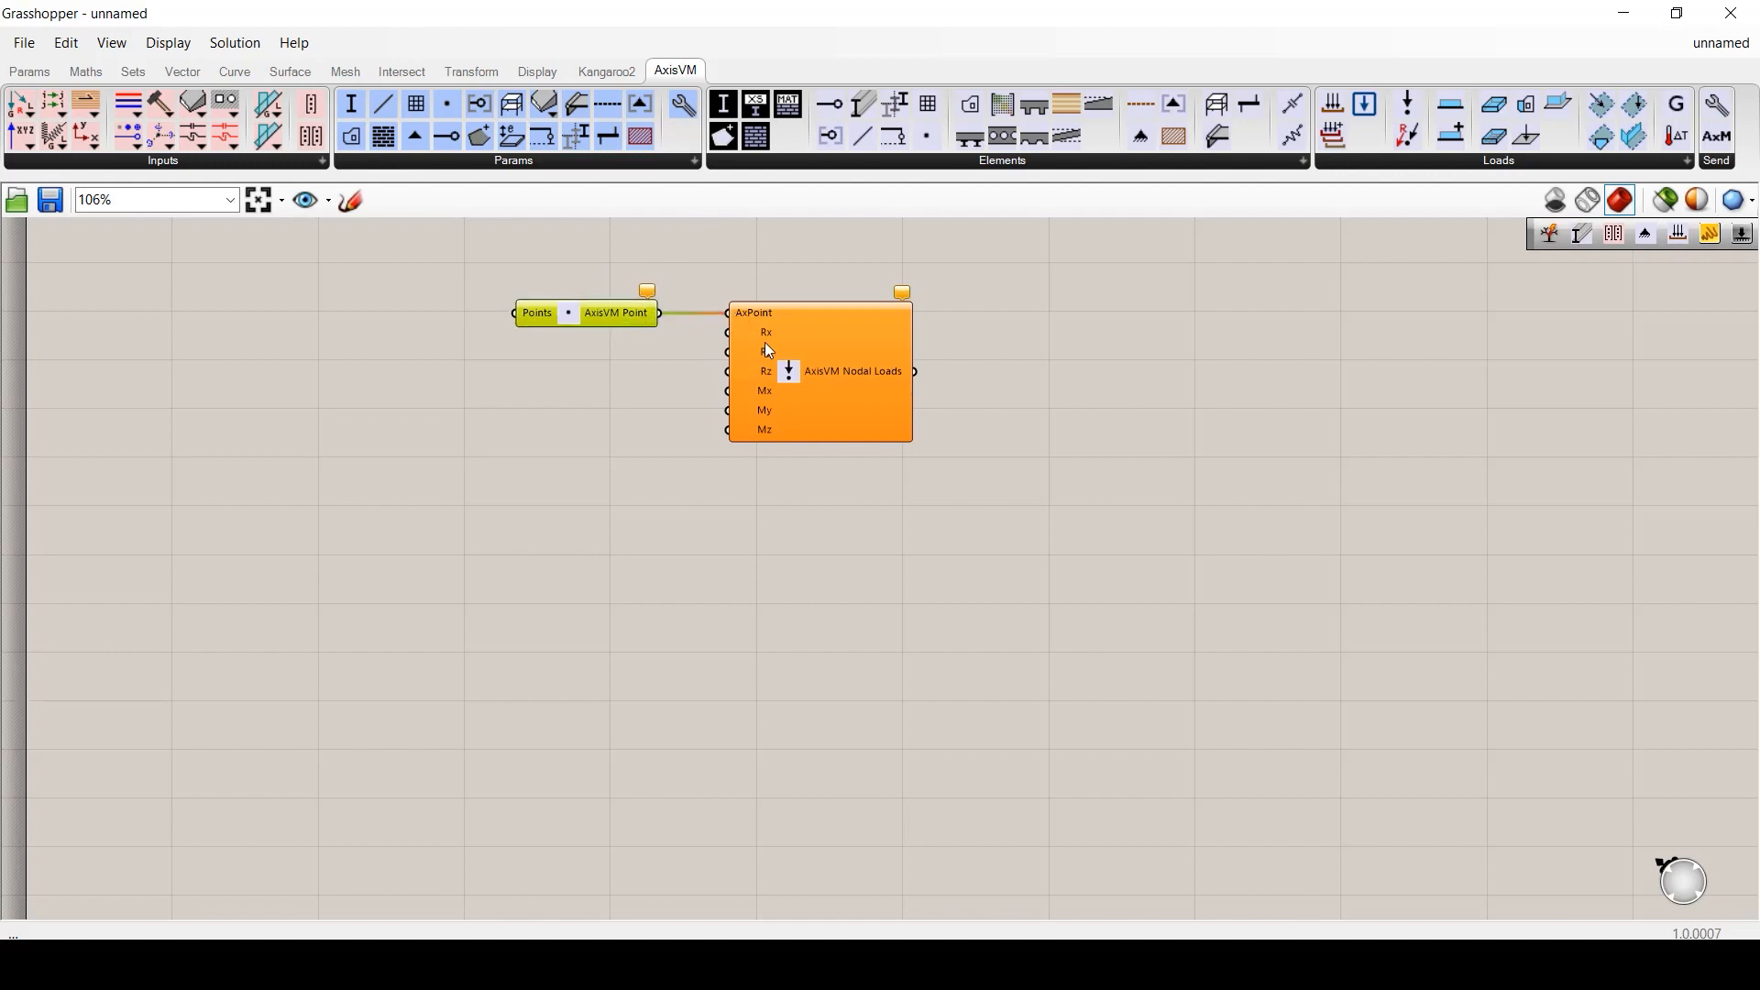
click(572, 378)
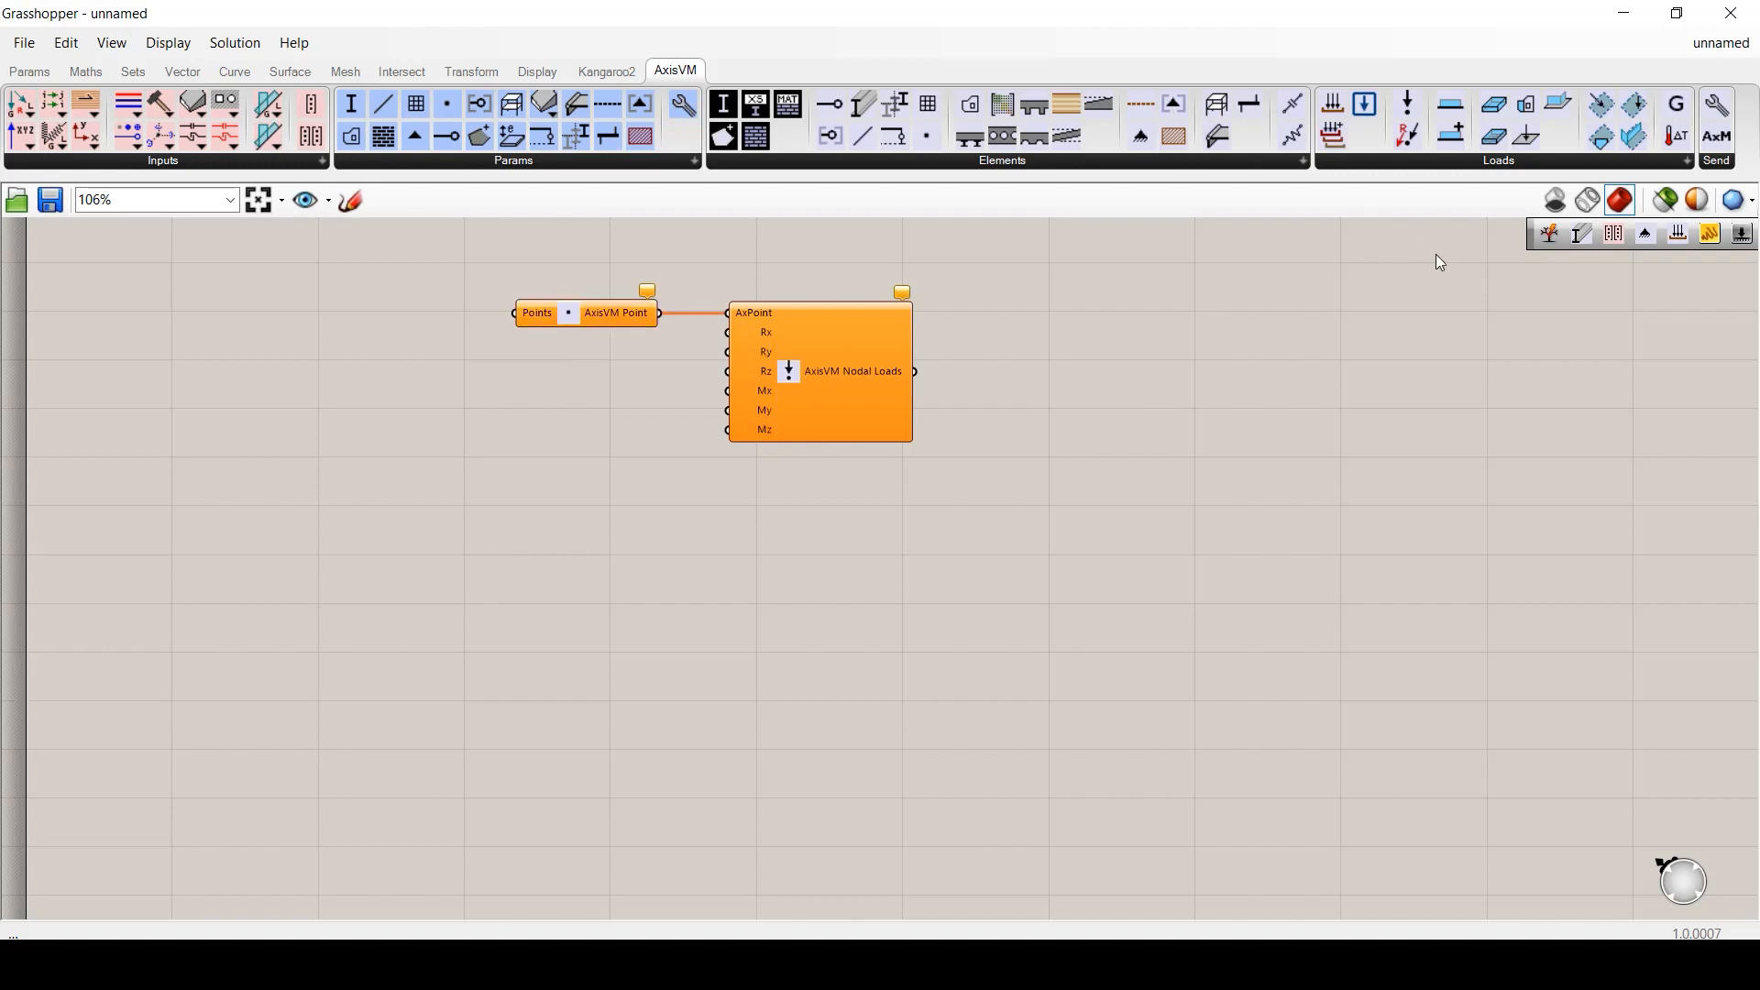
- Add a Distributed Line Load and an extended Distributed Line Load component
click(1494, 162)
click(1347, 313)
click(550, 567)
click(1460, 163)
click(1613, 313)
click(998, 543)
drag(997, 544, 942, 579)
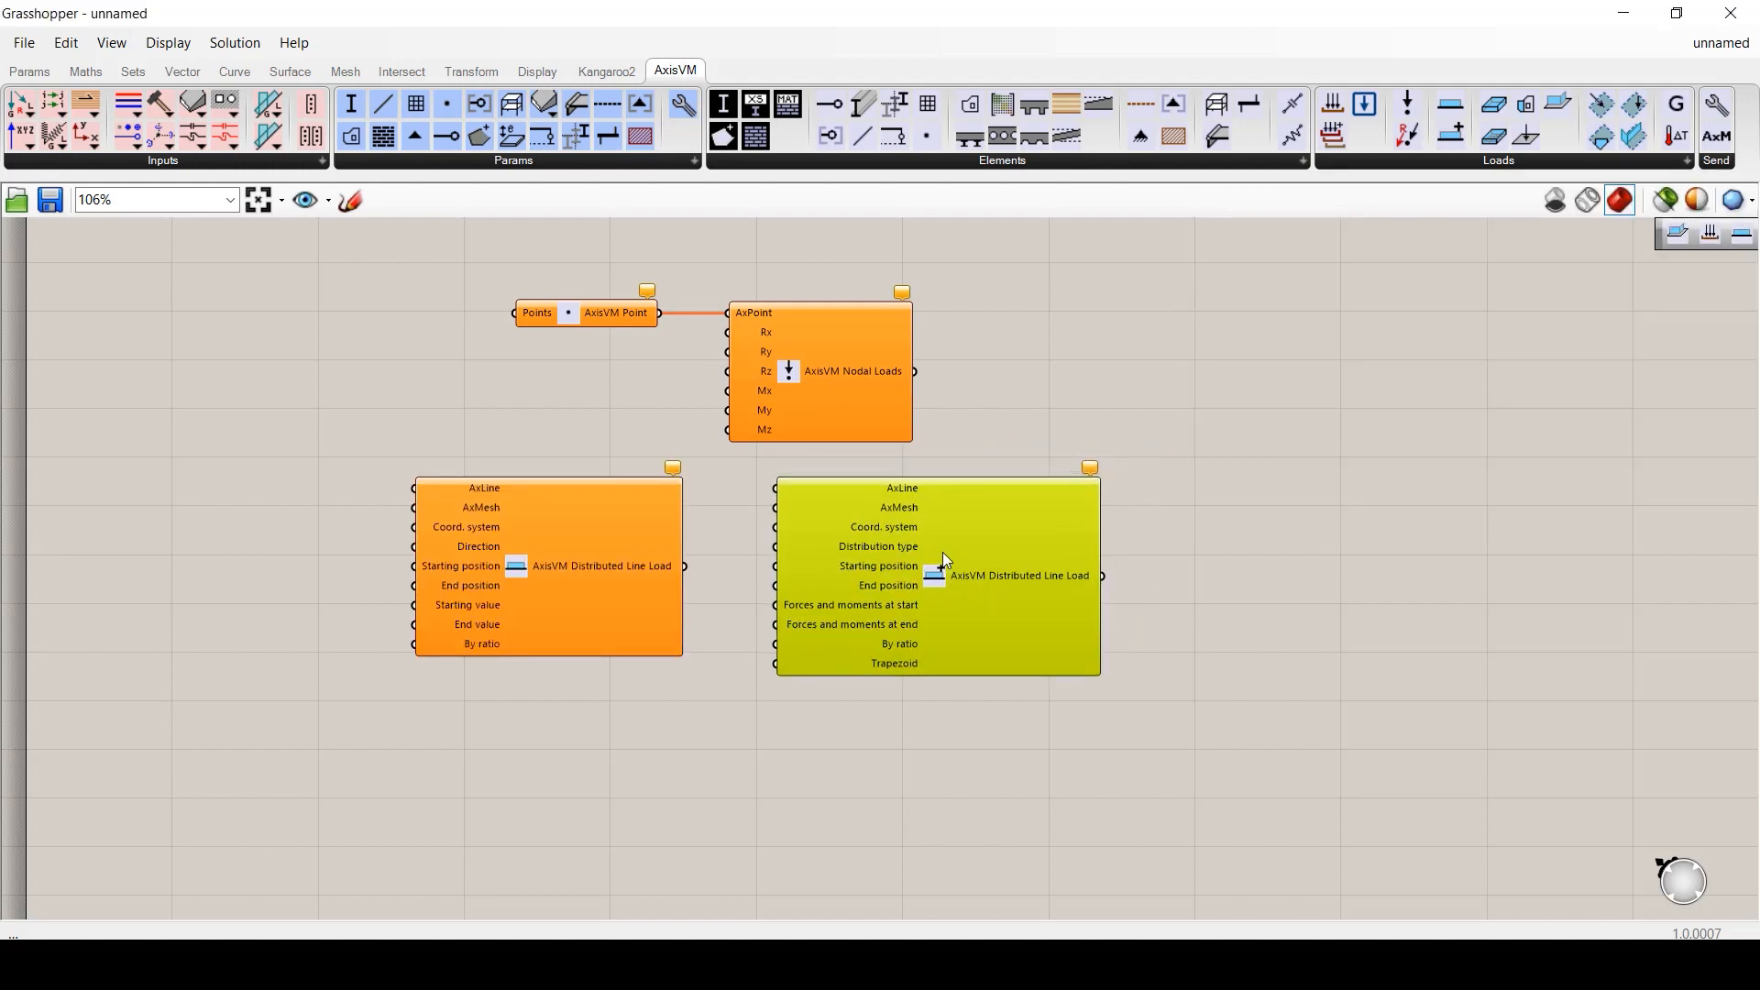
click(729, 596)
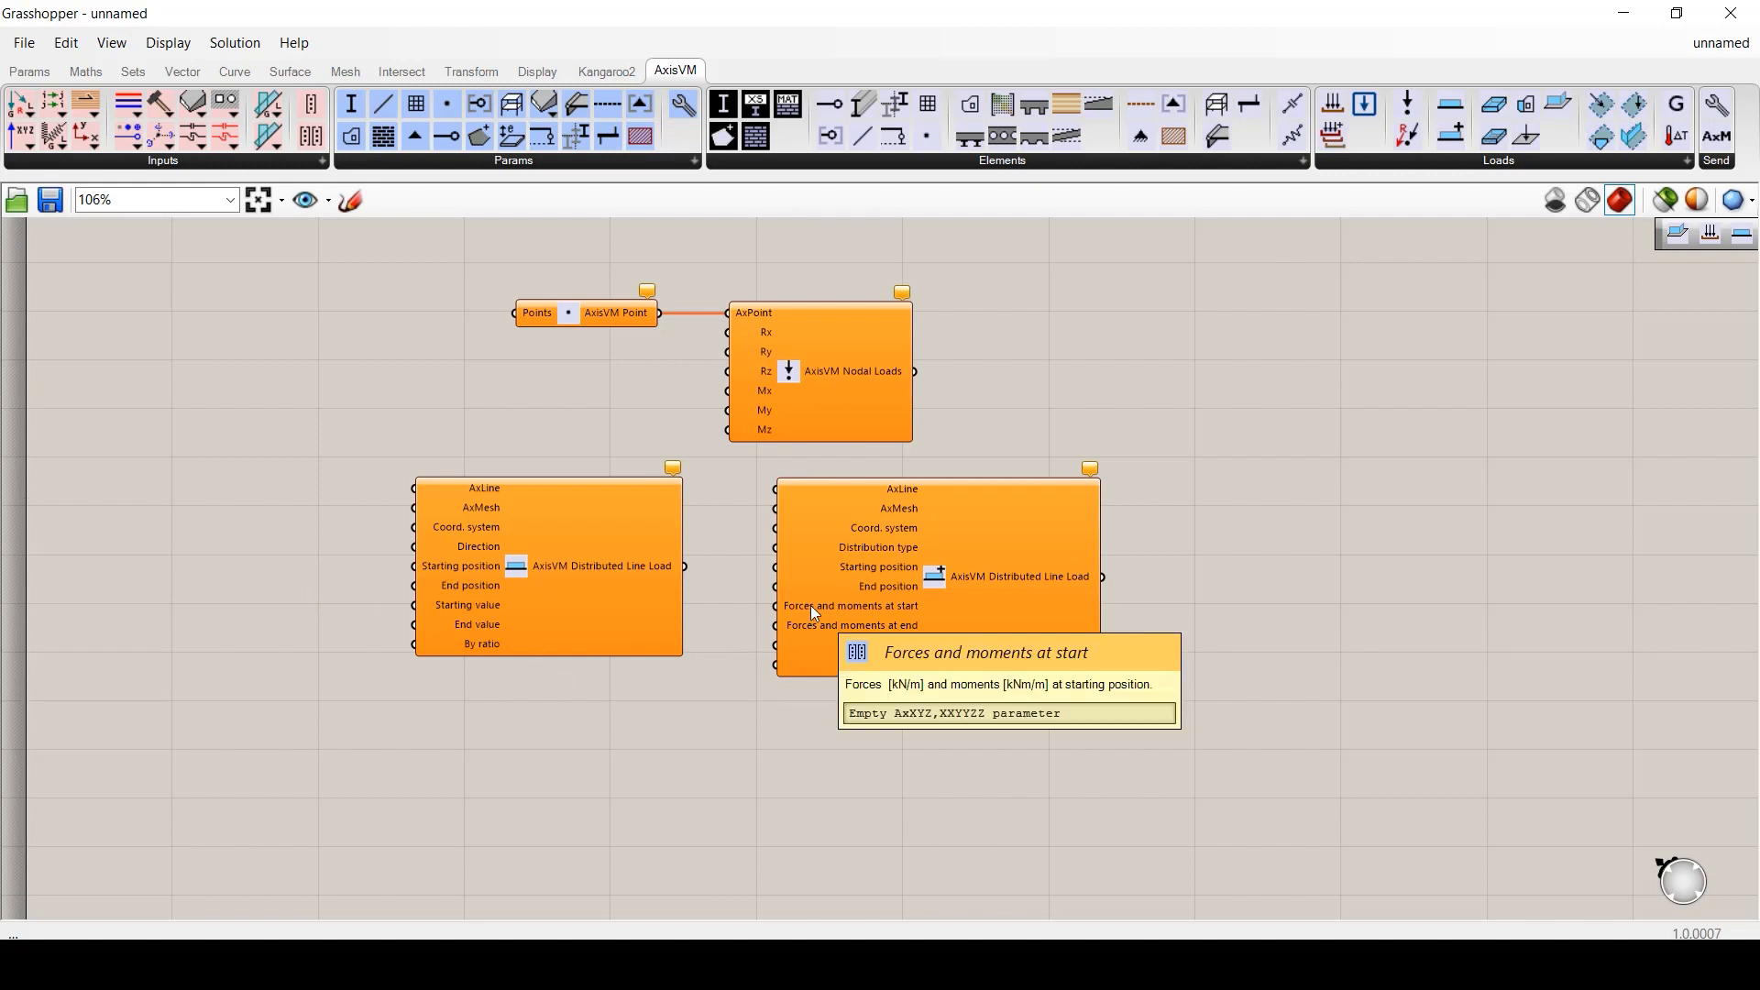
drag(810, 606, 1017, 620)
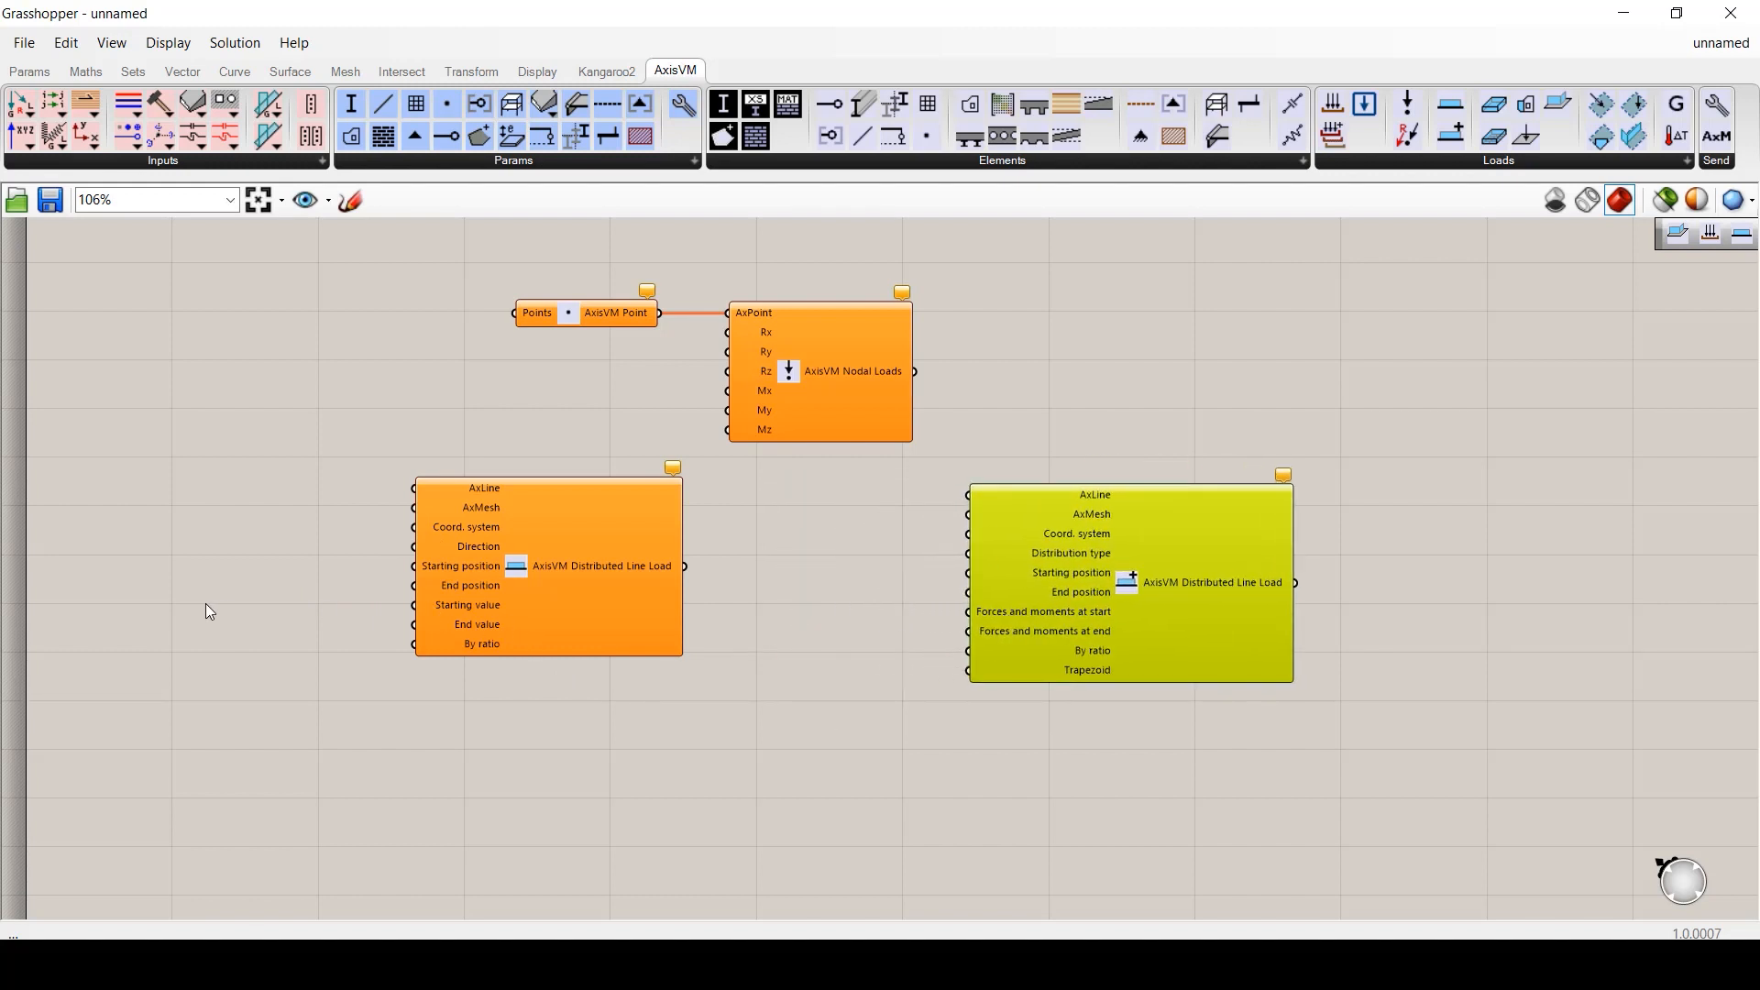
- Wire number sliders set to 5 and 8 into the extended load's Starting and End values
double_click(205, 603)
text(5)
key(Return)
drag(261, 604, 412, 604)
drag(118, 604, 190, 642)
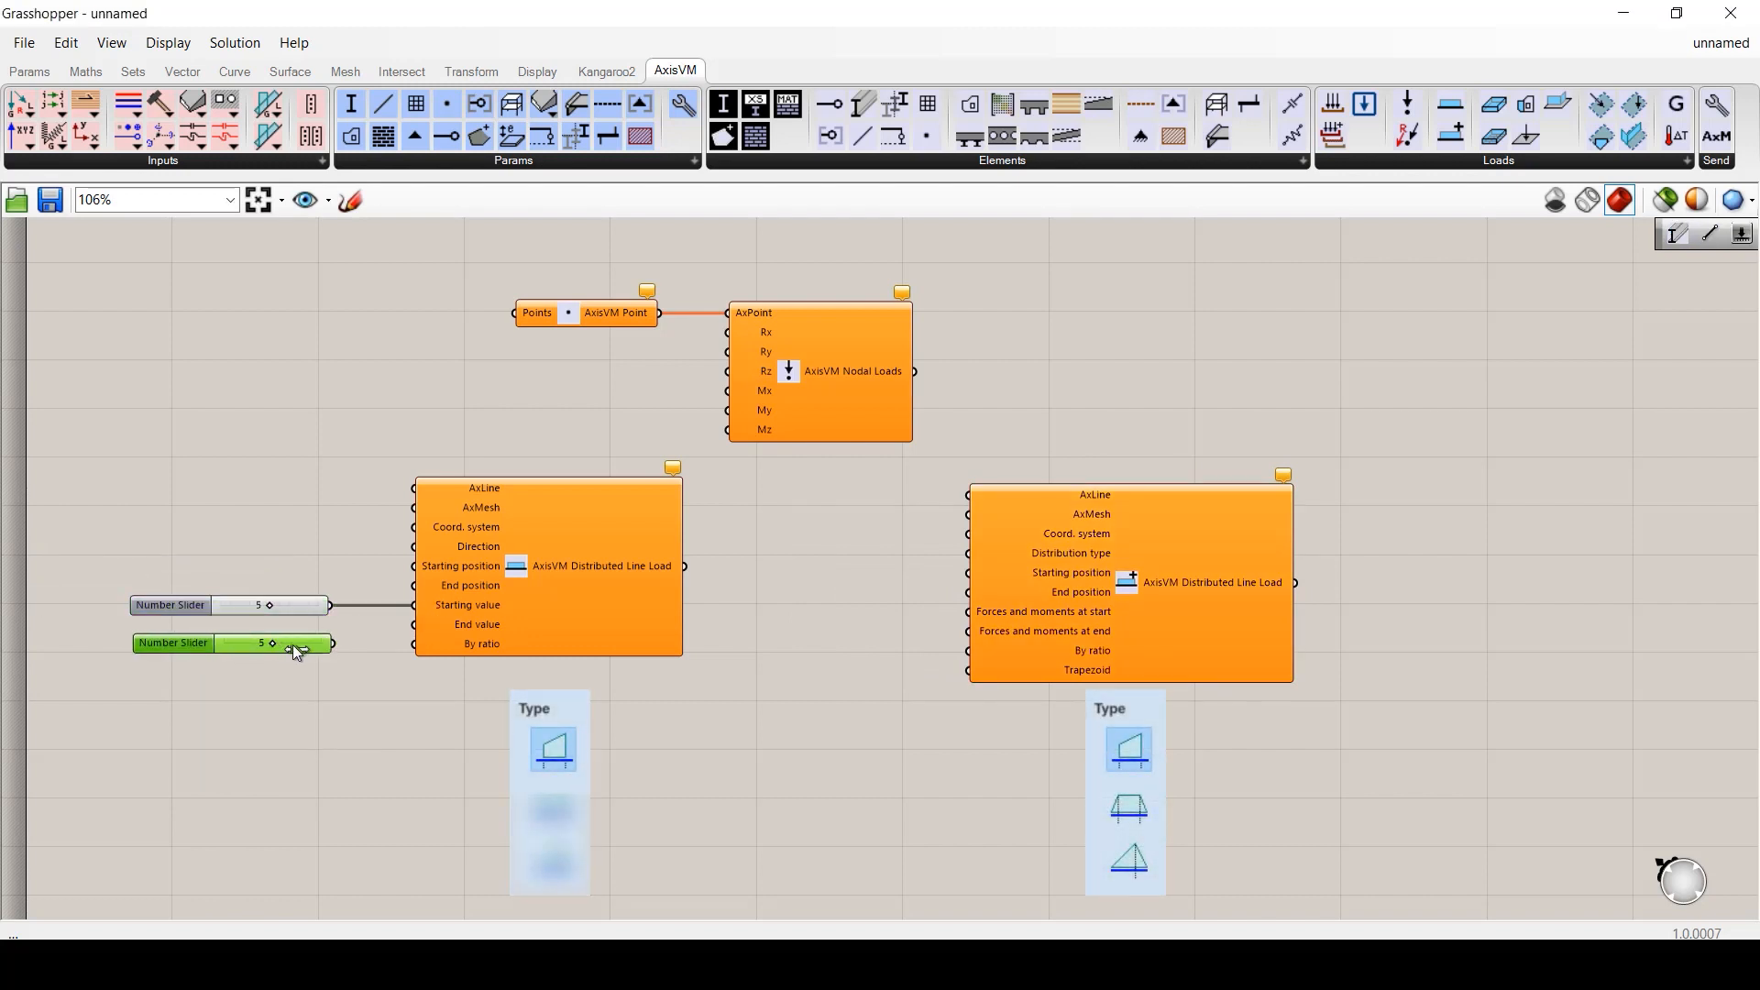
drag(334, 642, 413, 625)
drag(274, 642, 302, 642)
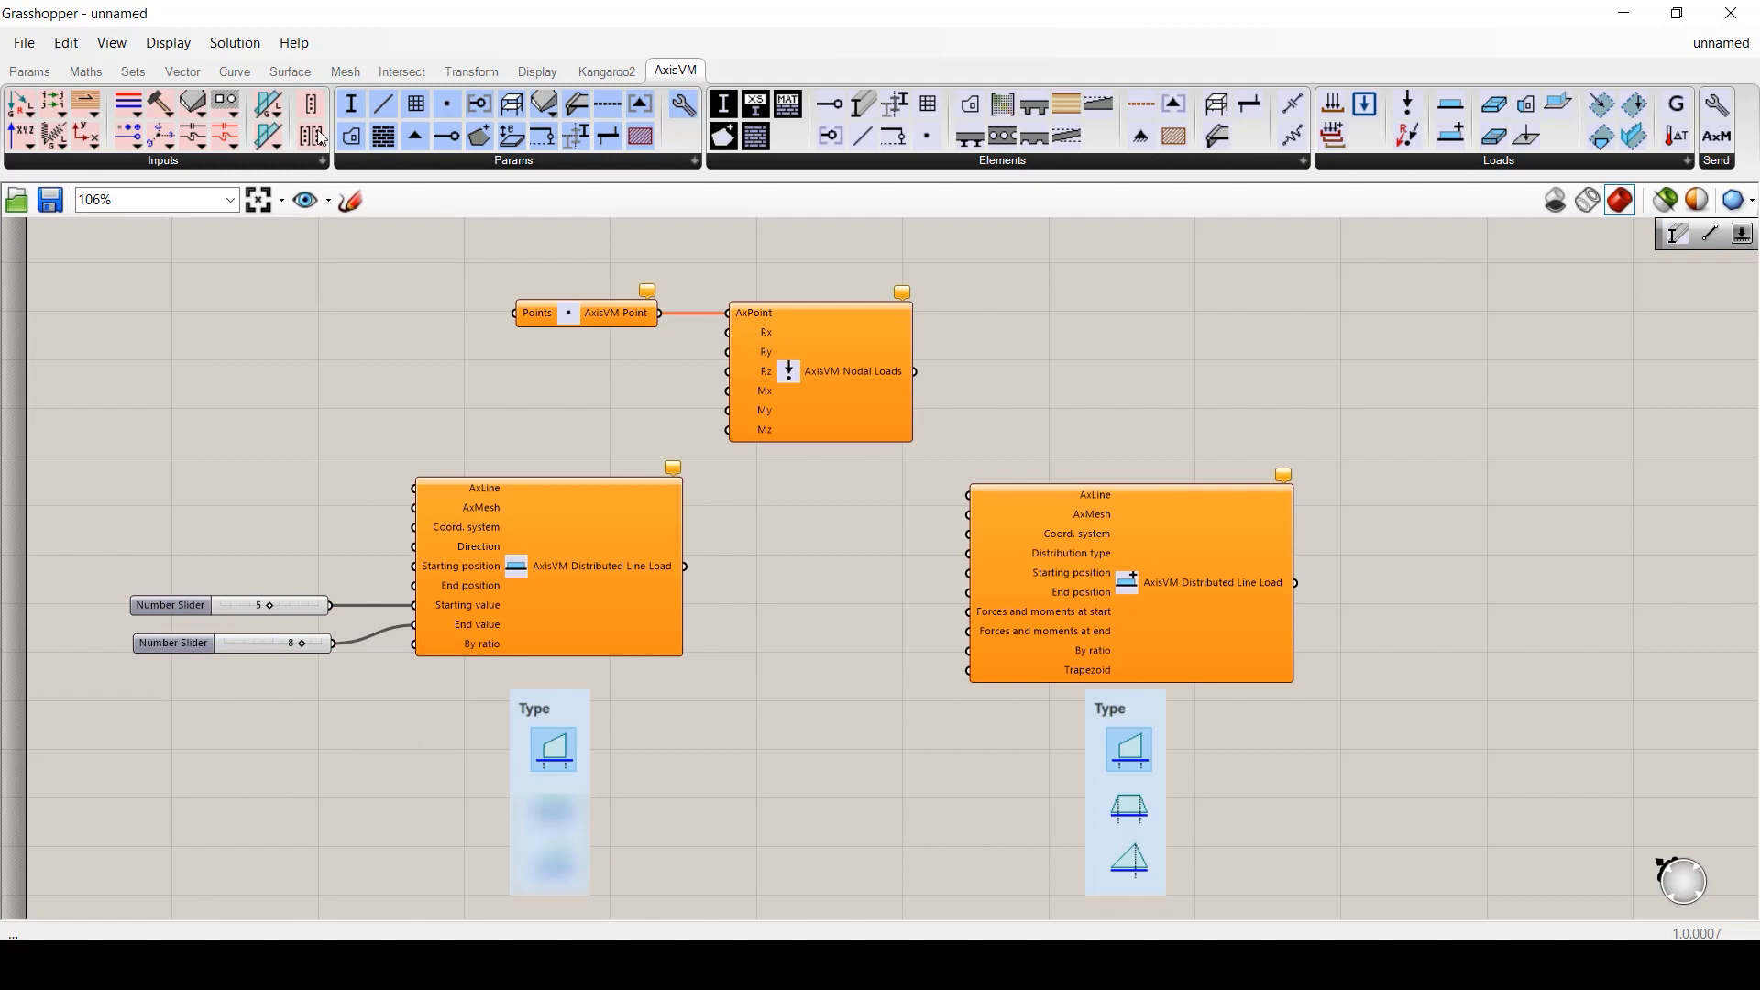
- Feed an AxisVM XYZ,XXYYZZ component into the forces at start and end
drag(311, 135, 968, 612)
alt+drag(816, 605, 968, 630)
click(933, 770)
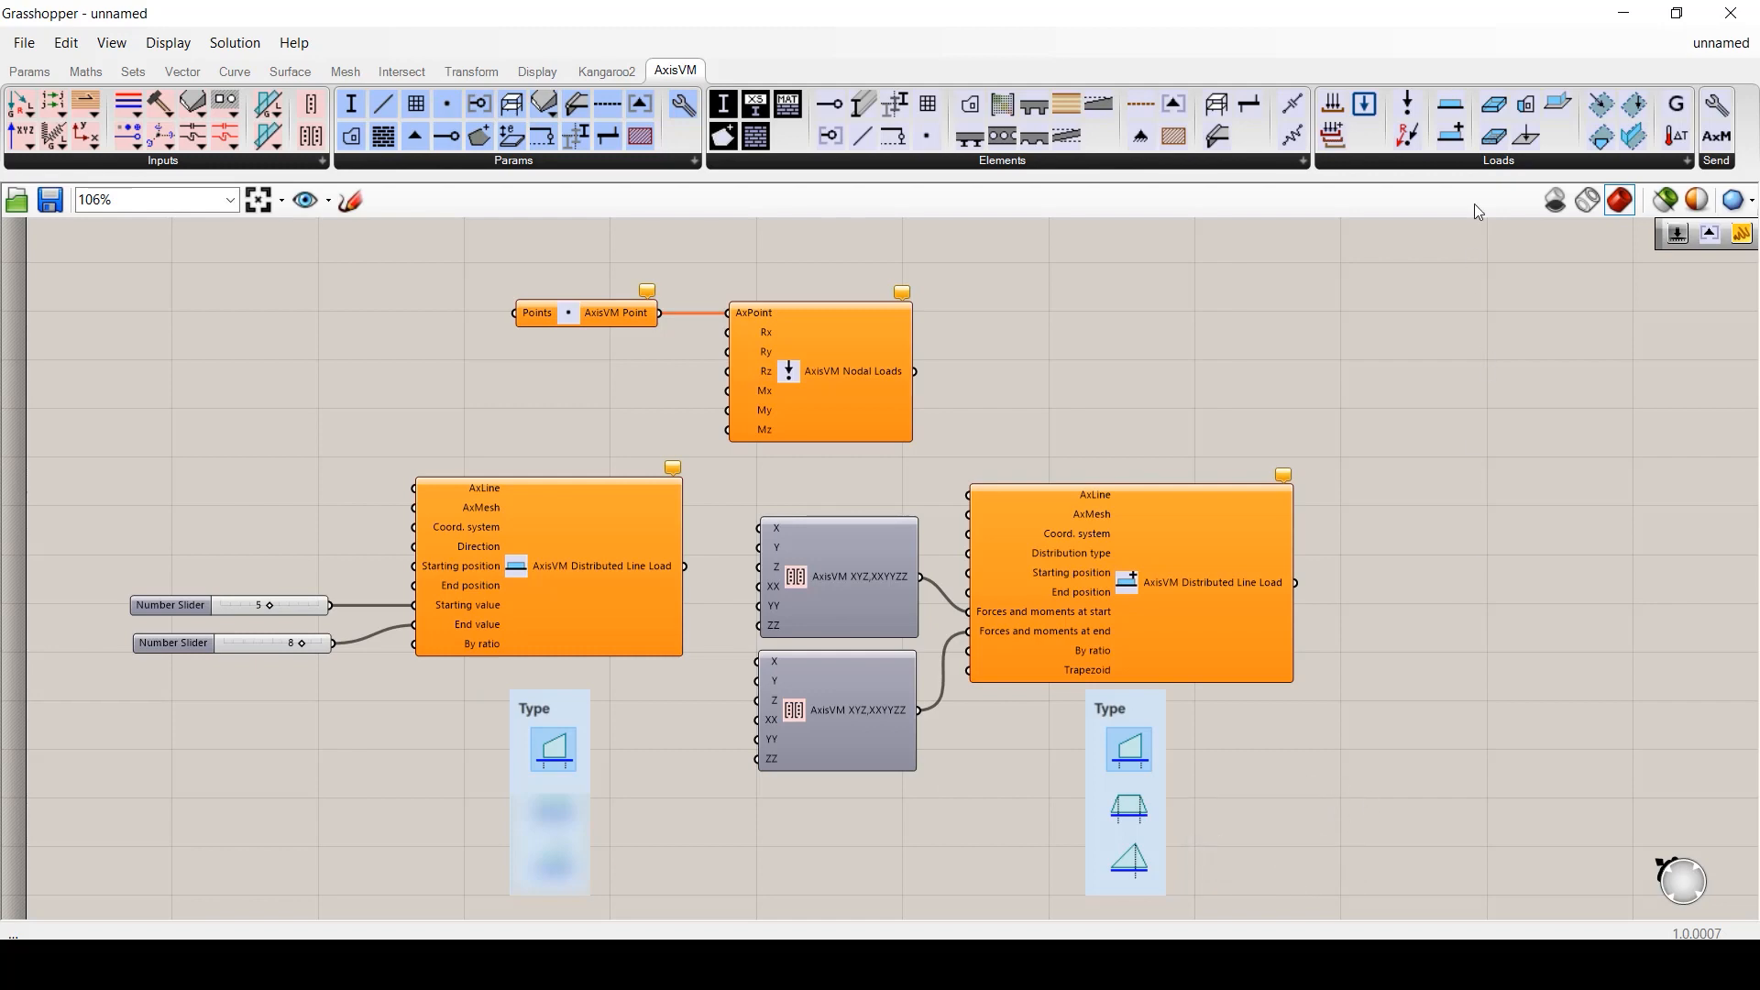
right_drag(1592, 477, 208, 414)
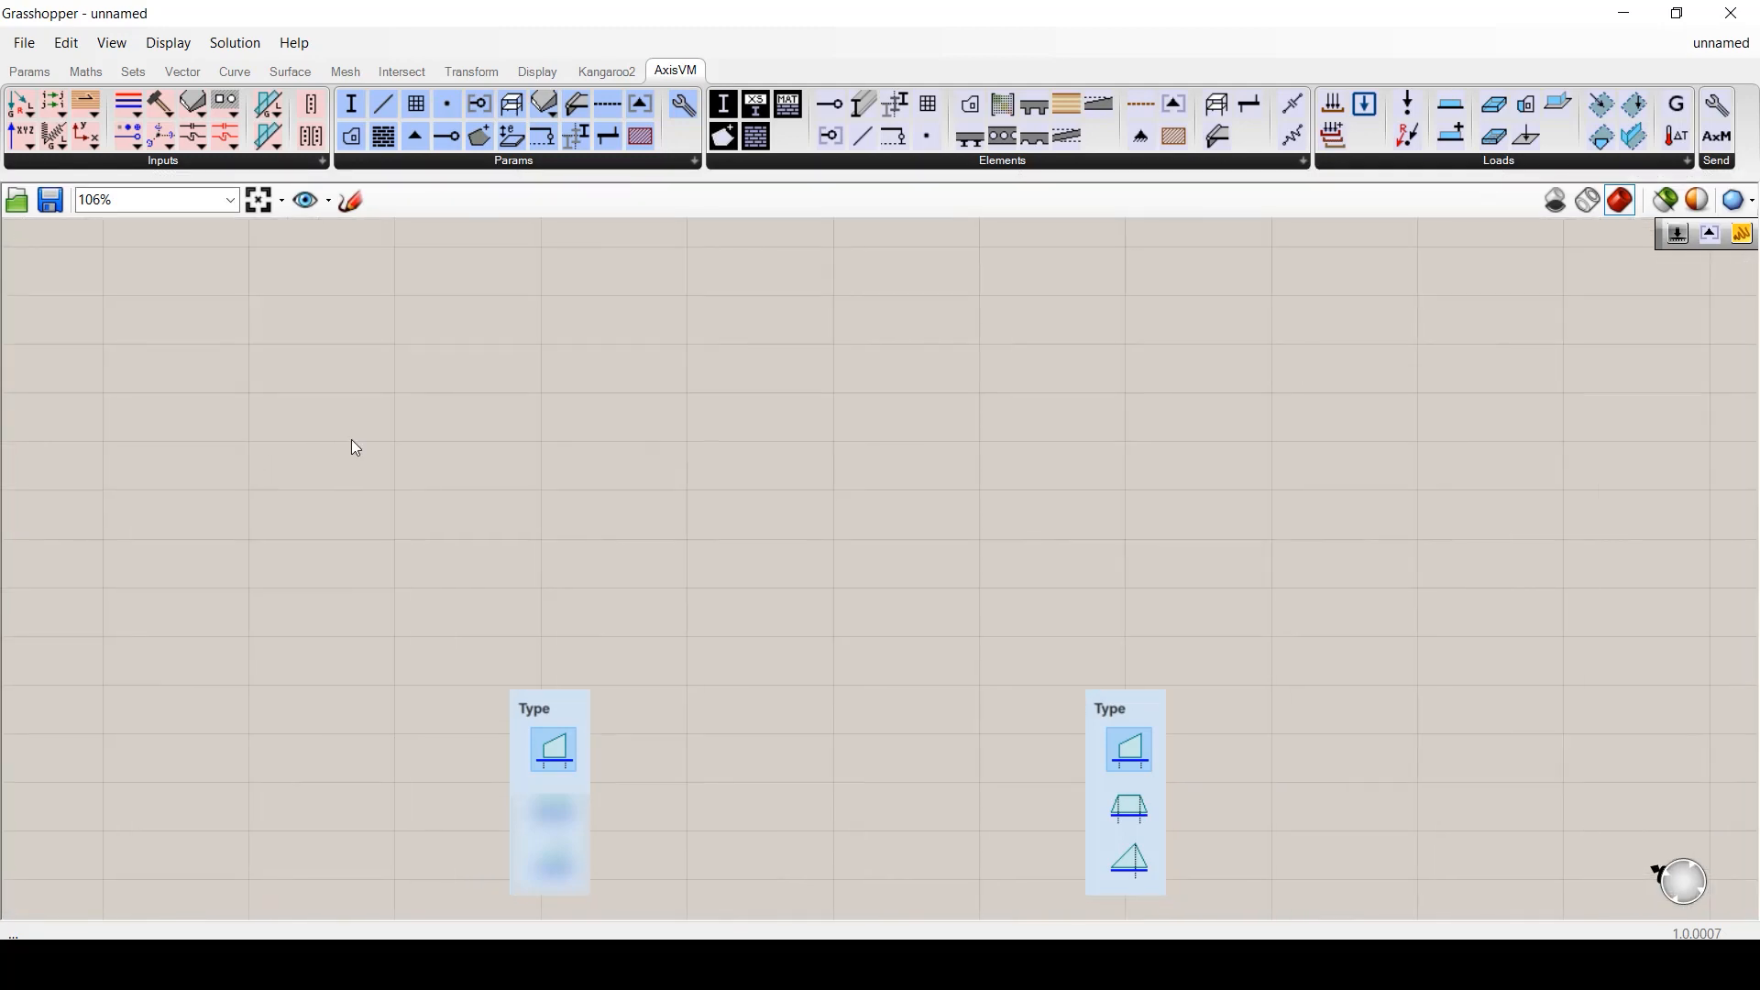
- Place a Domain Concentrated Load fed by two XYZ components, plus a Distributed Surface Load
click(1485, 163)
drag(1570, 353, 347, 349)
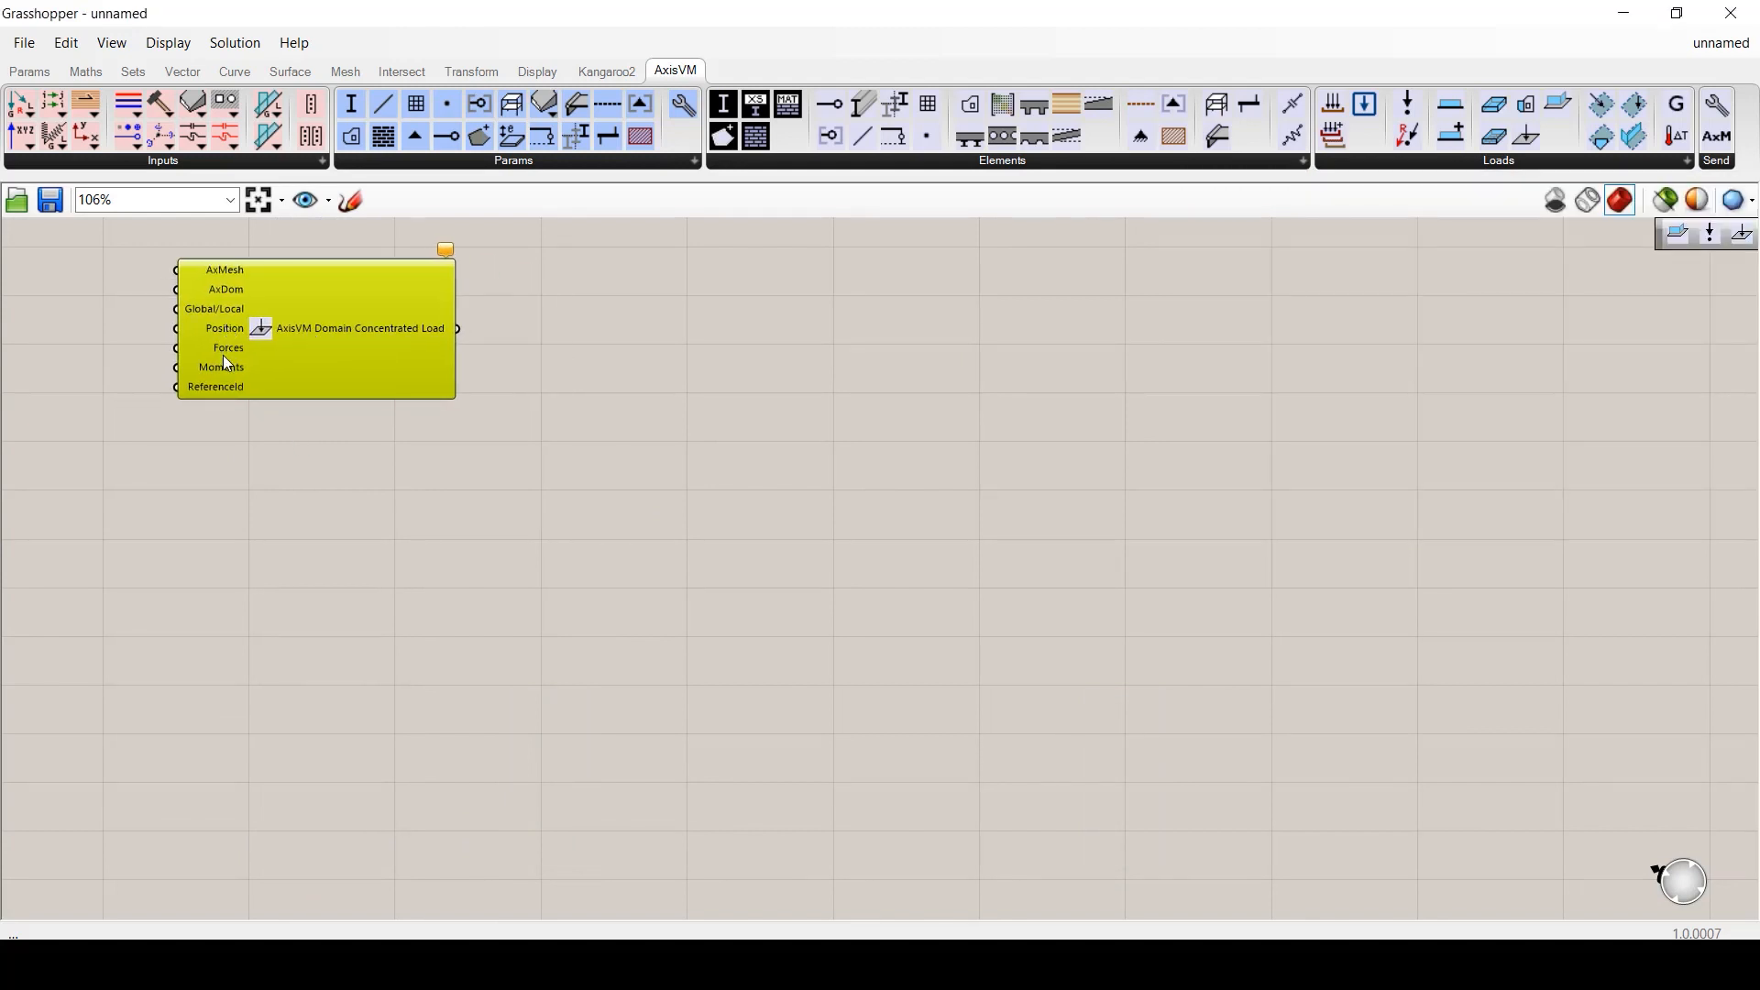
drag(227, 363, 382, 368)
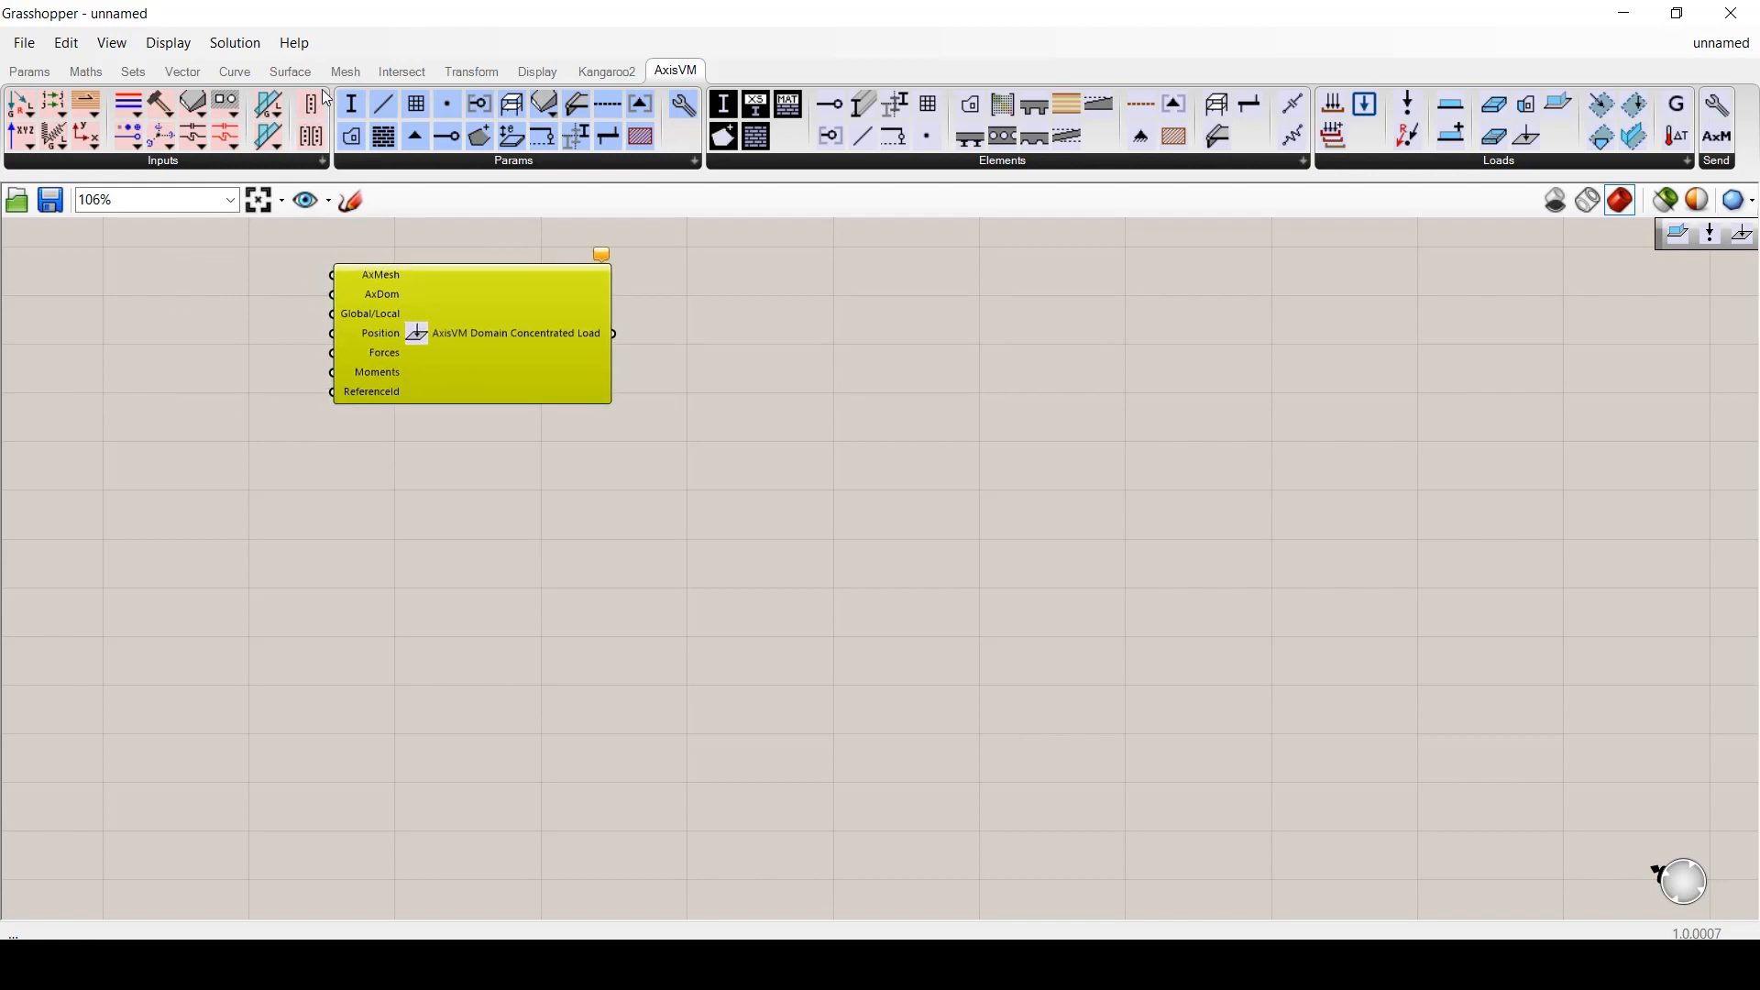
drag(317, 101, 334, 351)
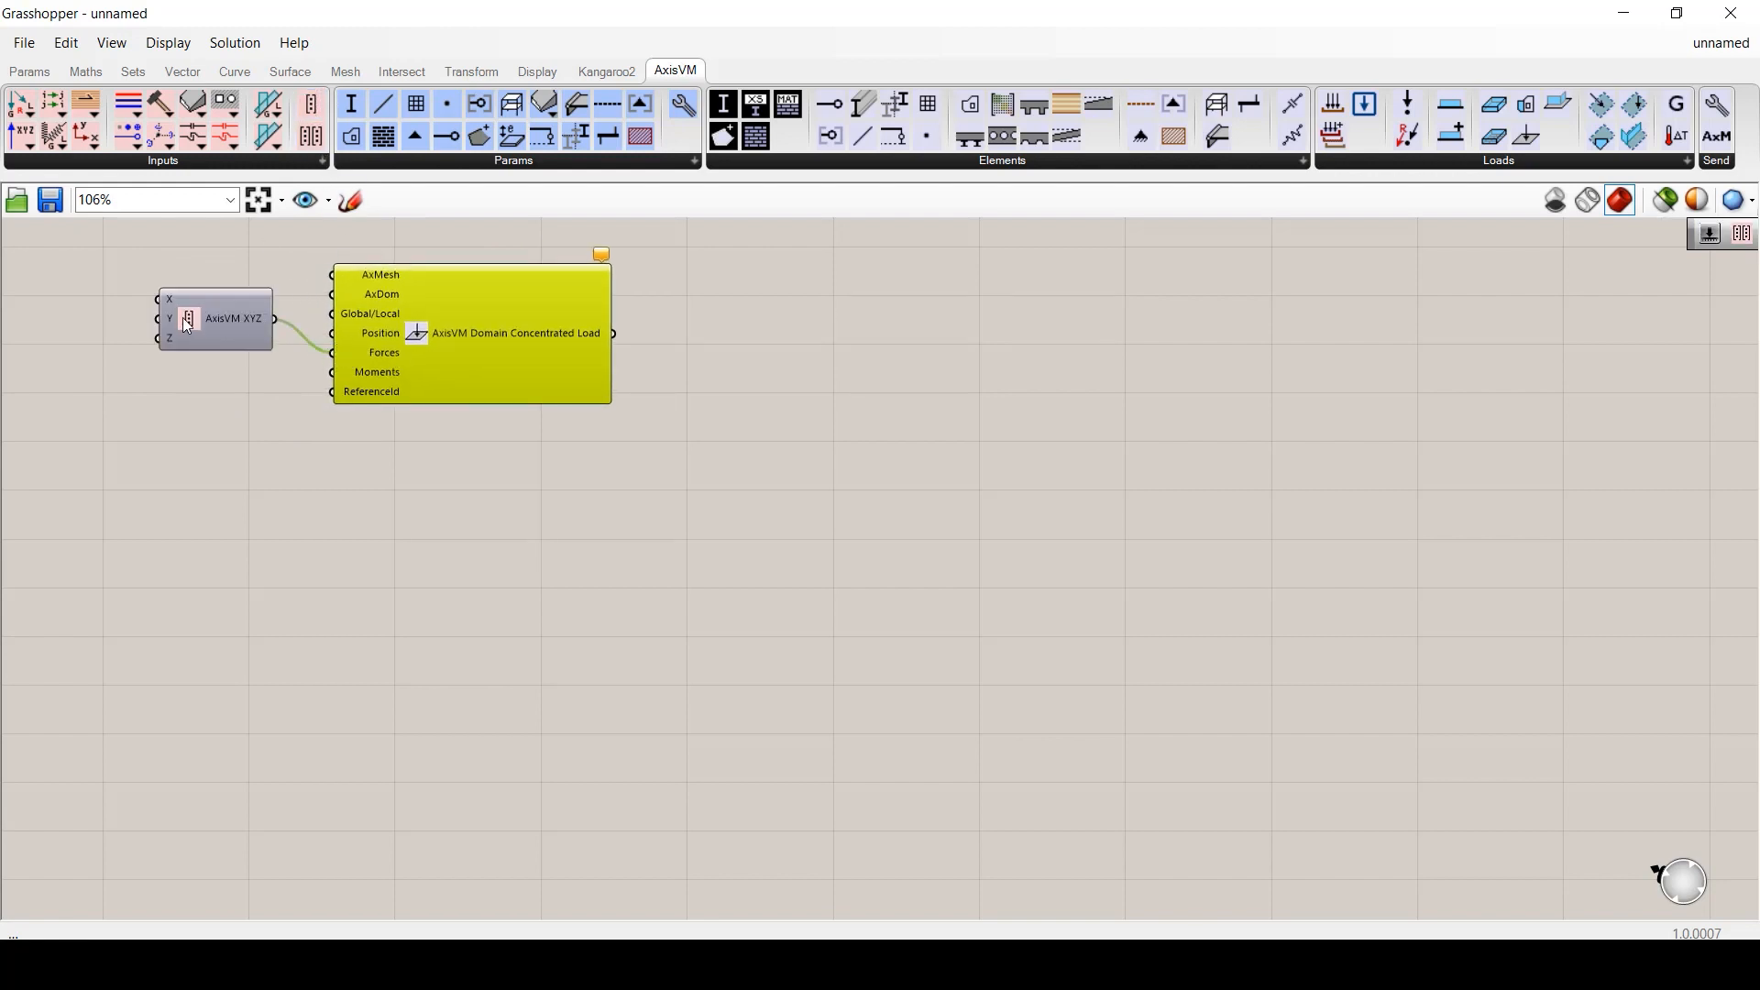
alt+drag(201, 317, 334, 372)
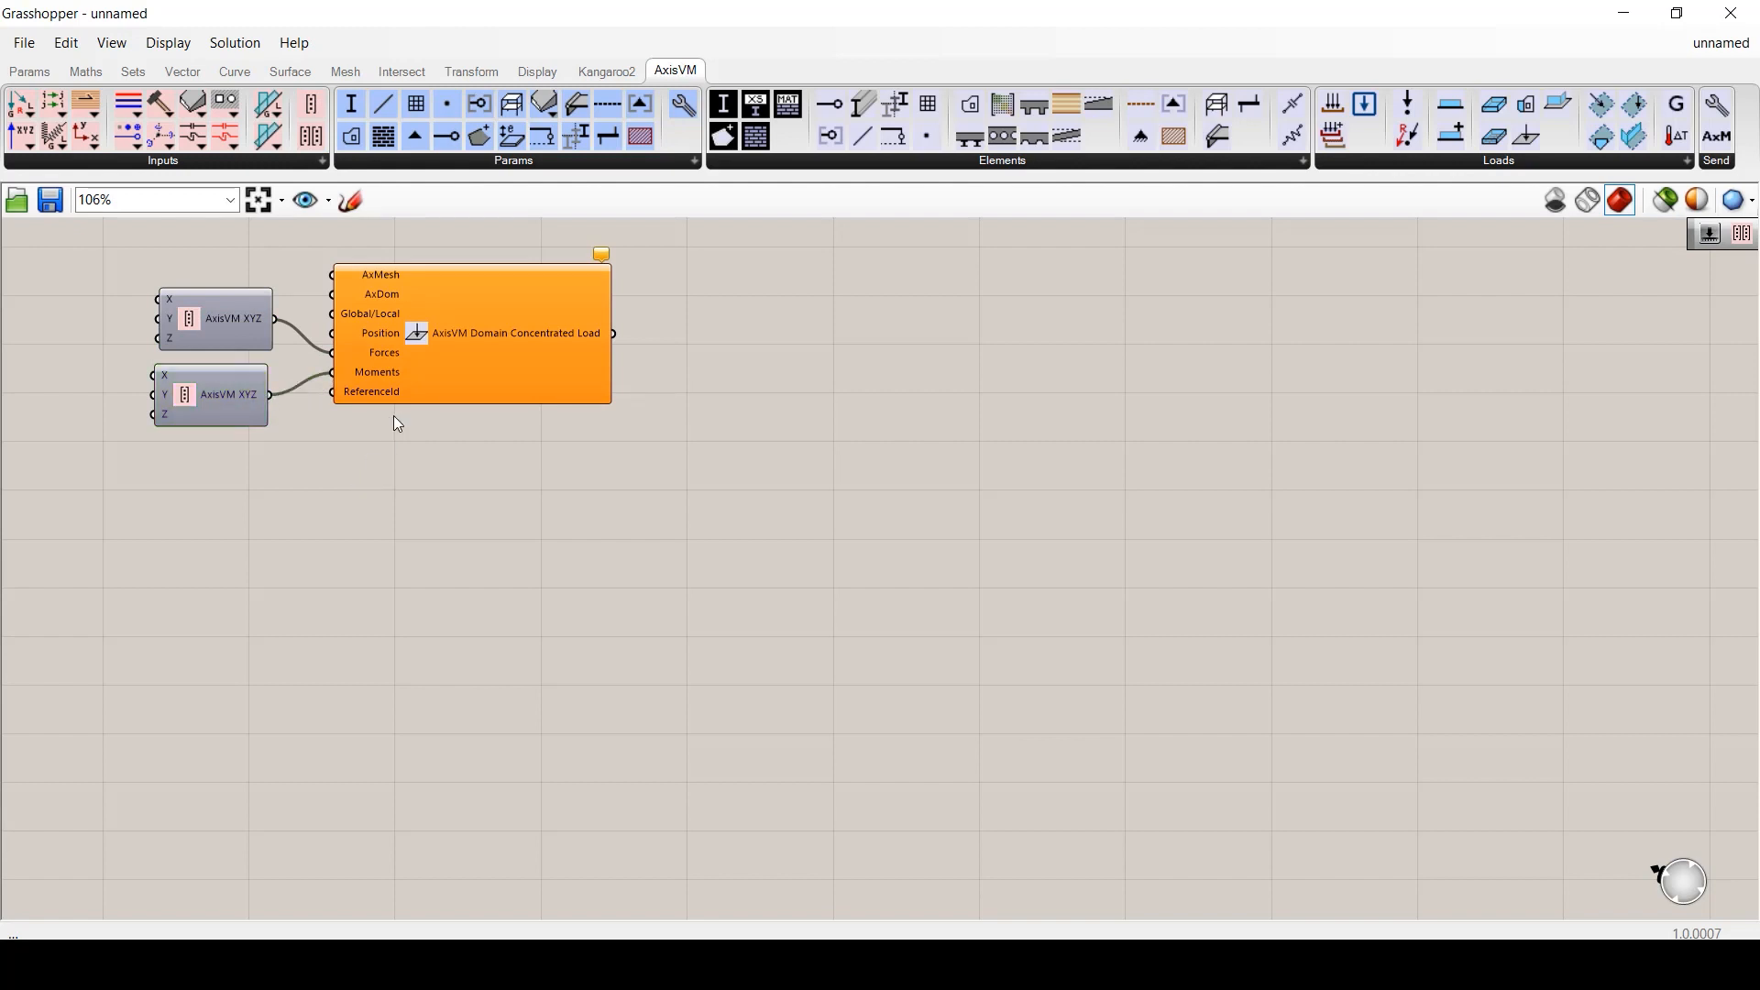
click(1516, 159)
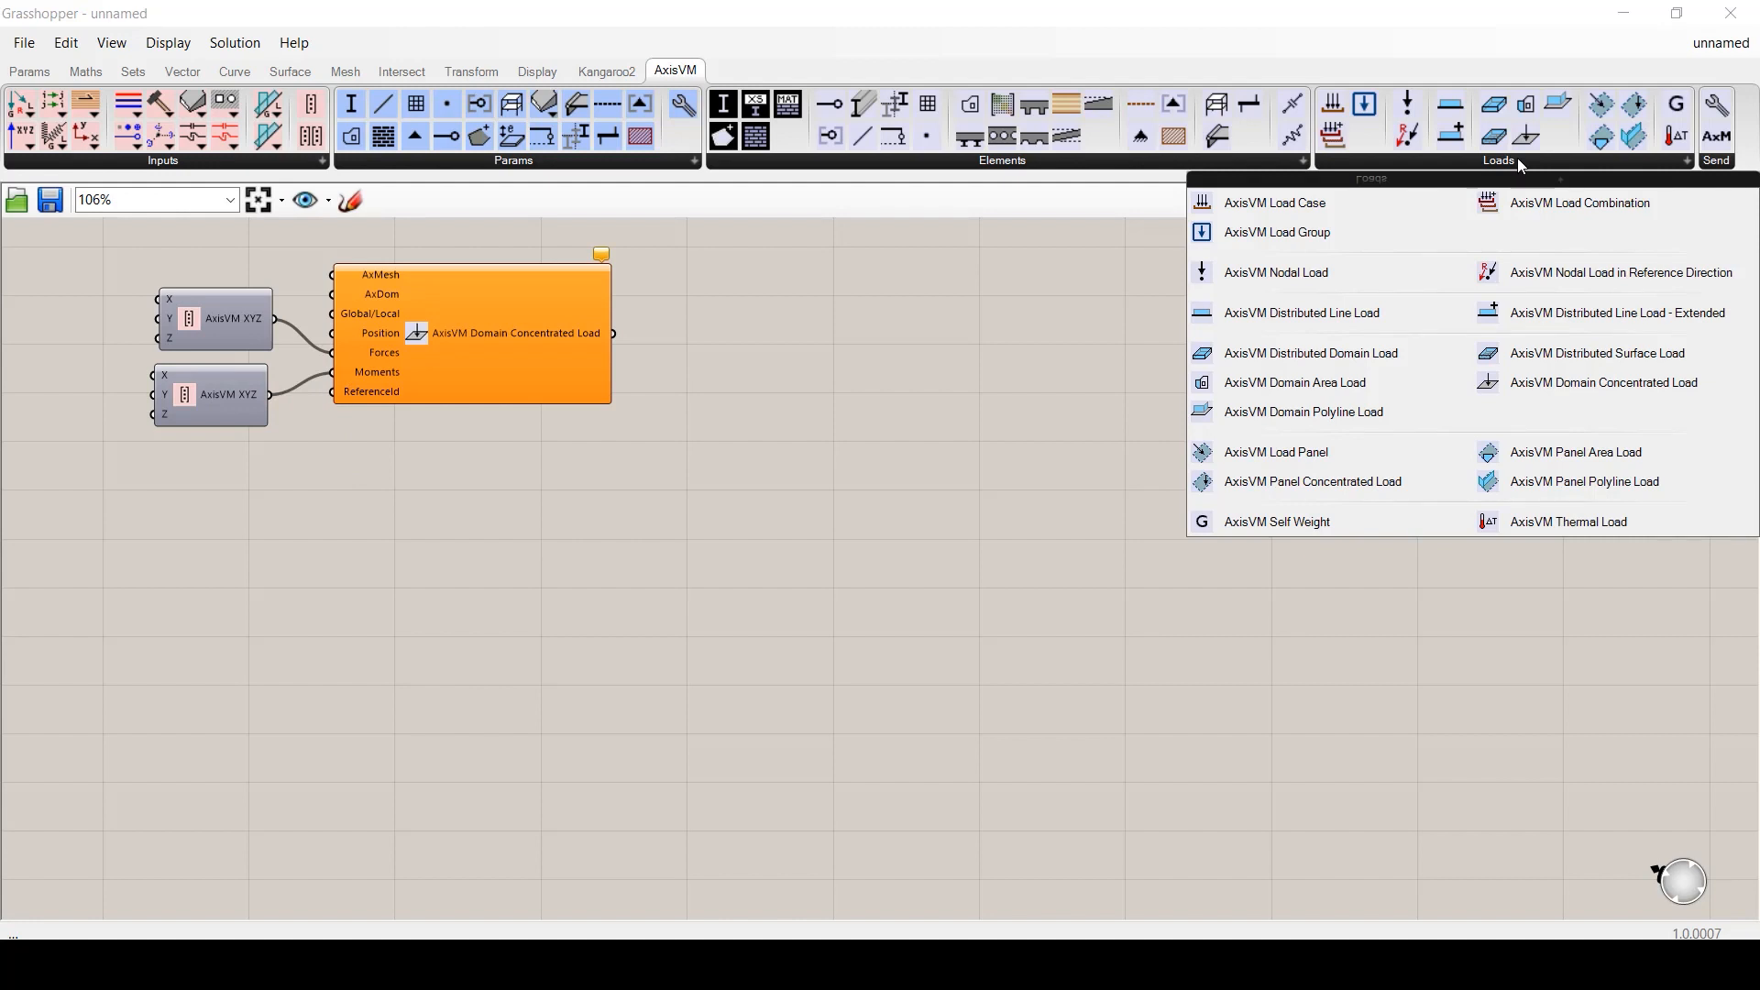
drag(1595, 353, 464, 530)
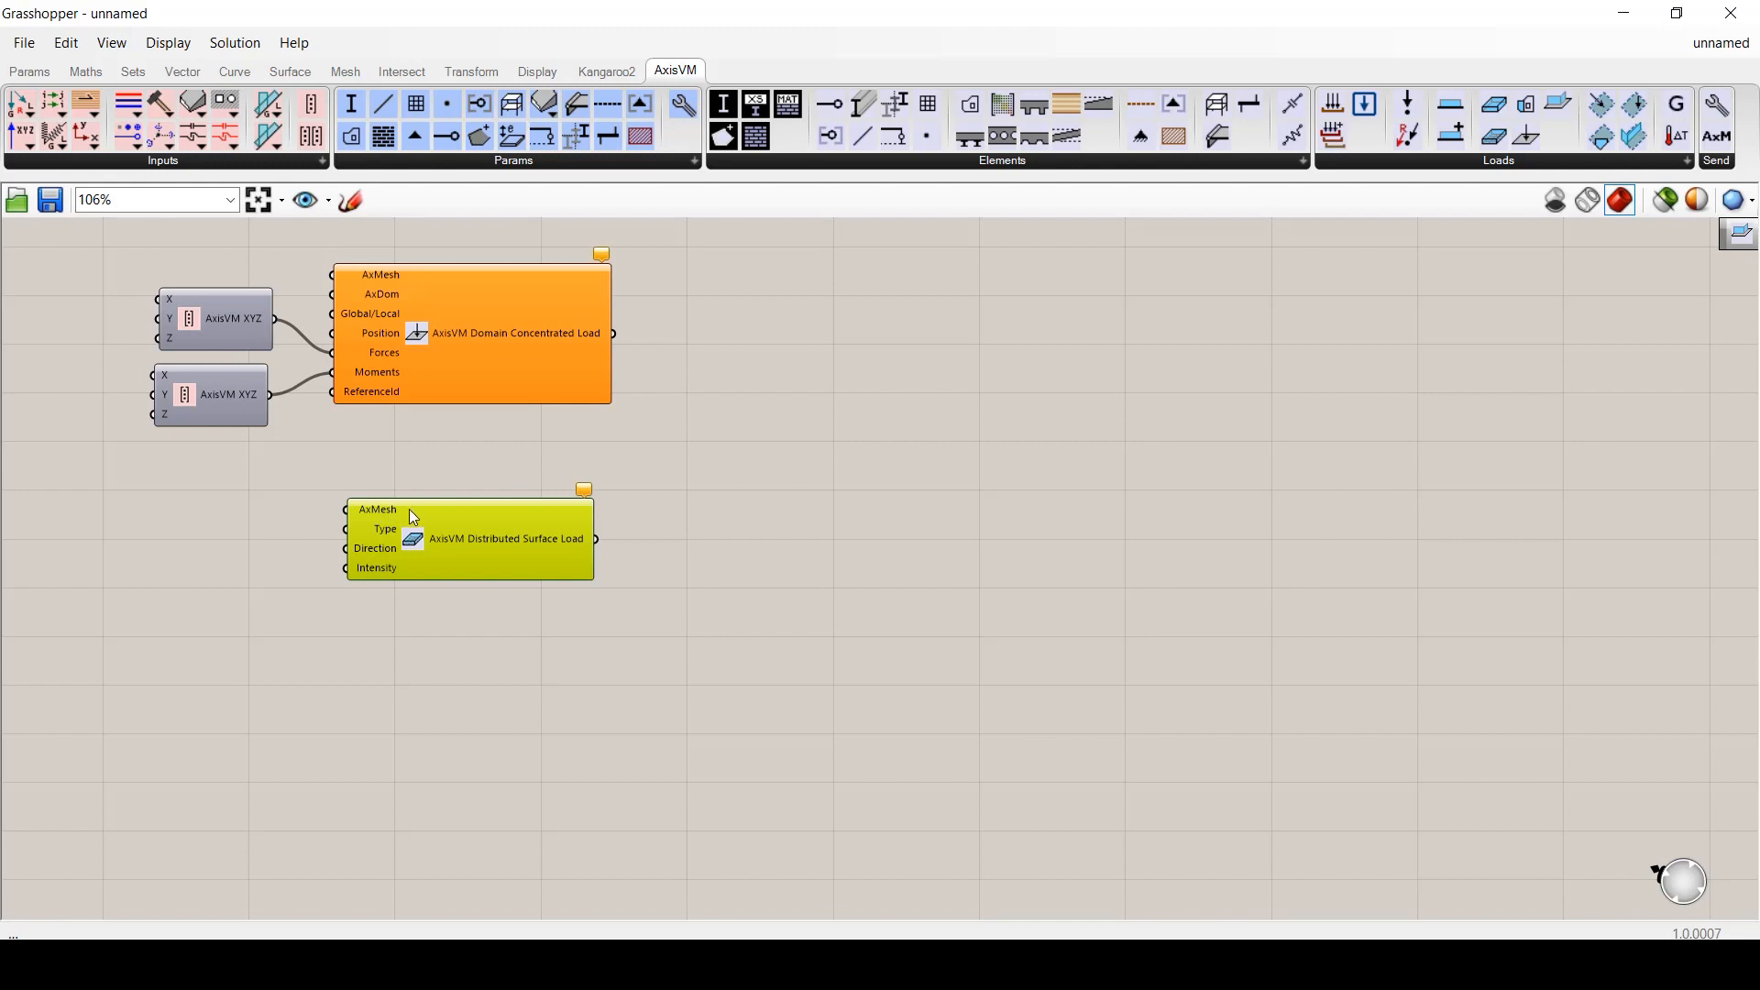
- Add a Distributed Domain Load with a Direction value list set to Z
click(1499, 163)
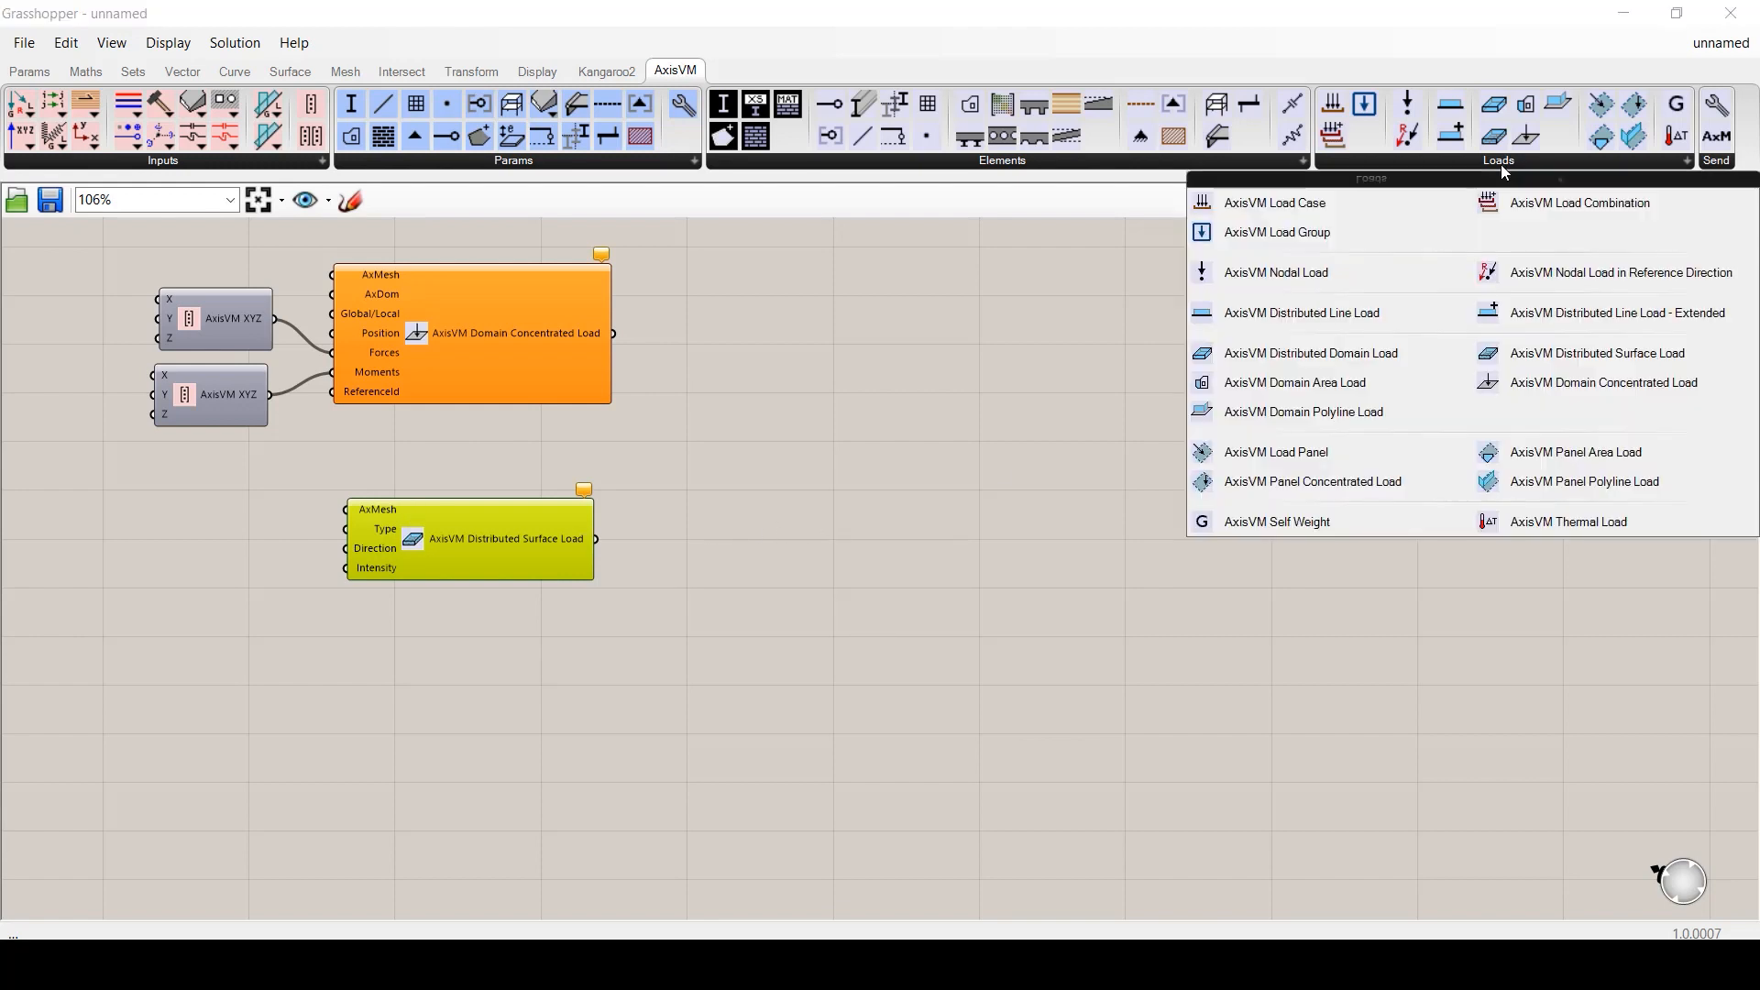
click(1375, 353)
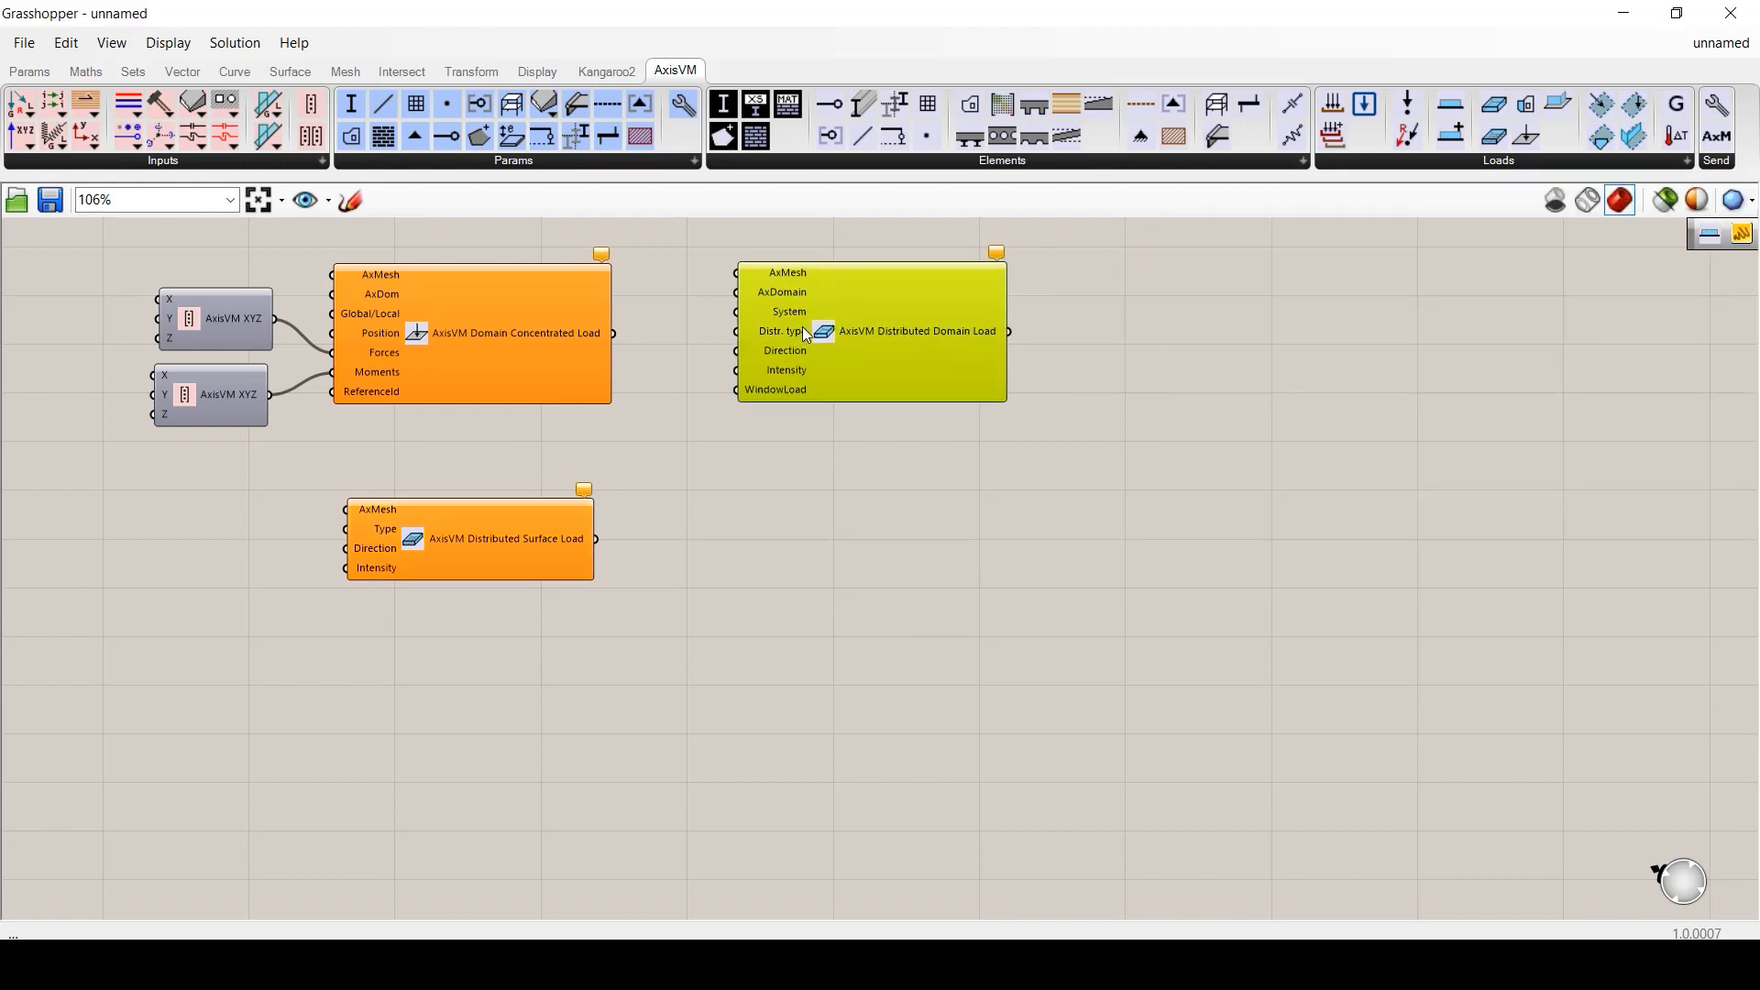
click(854, 334)
drag(854, 331, 921, 332)
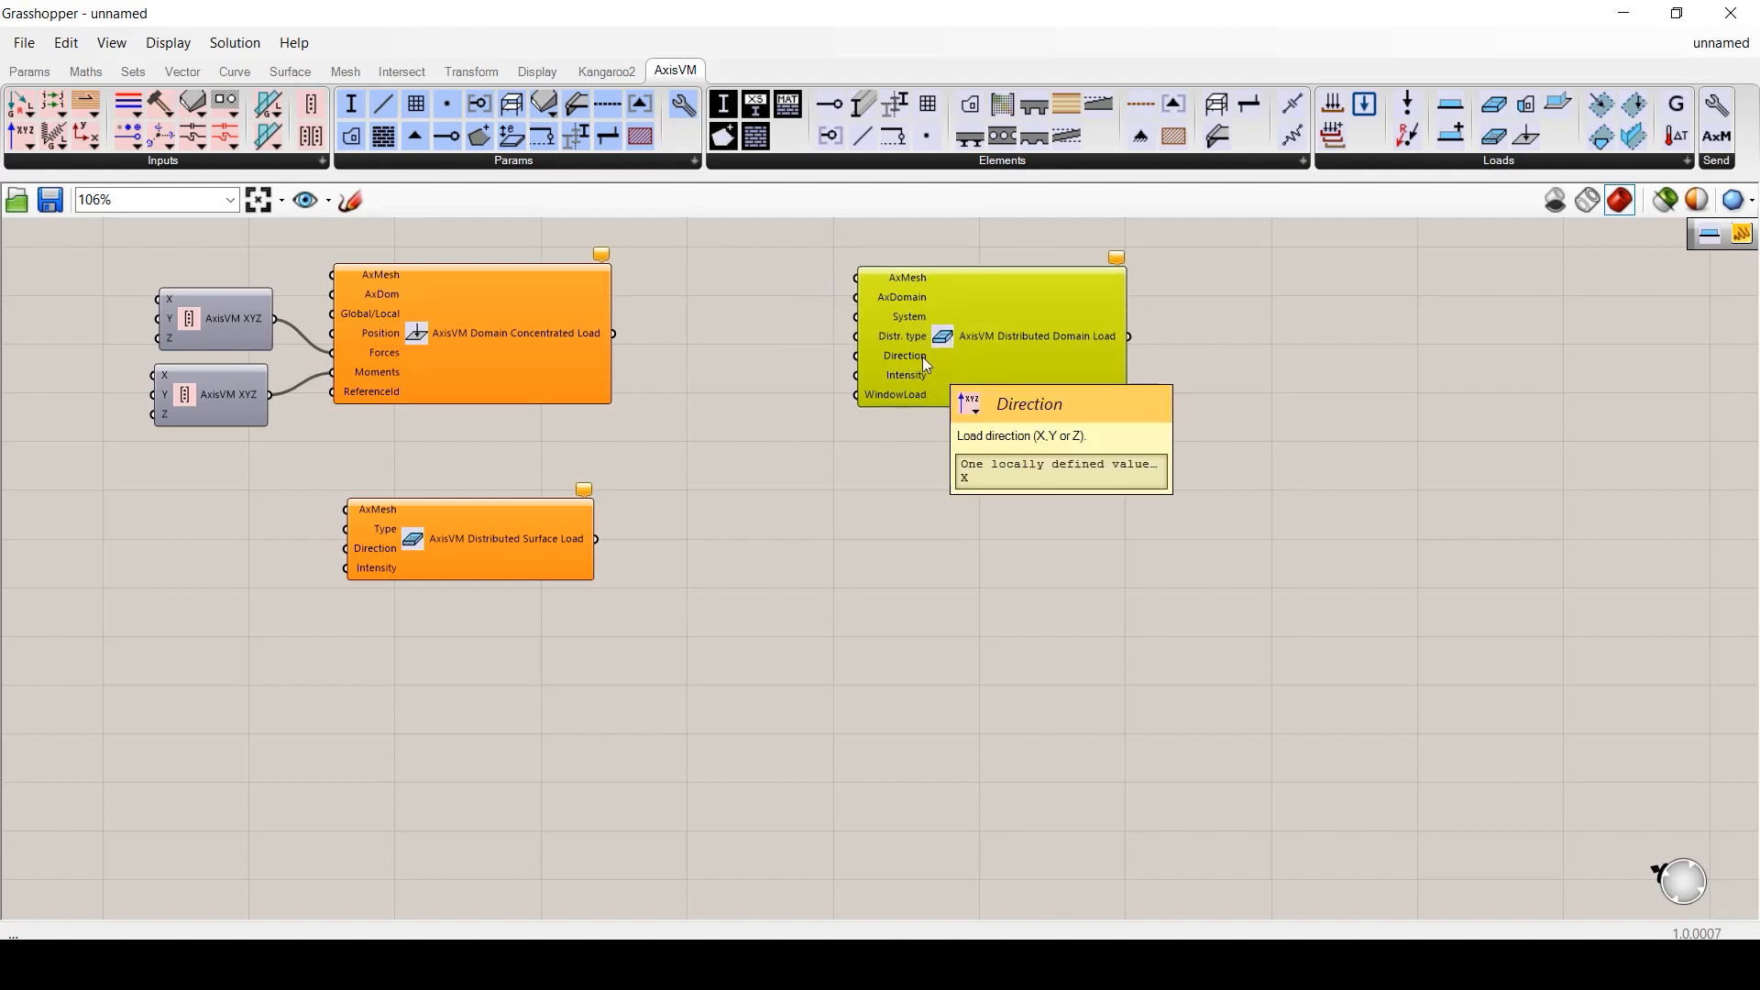
right_click(922, 356)
click(1017, 511)
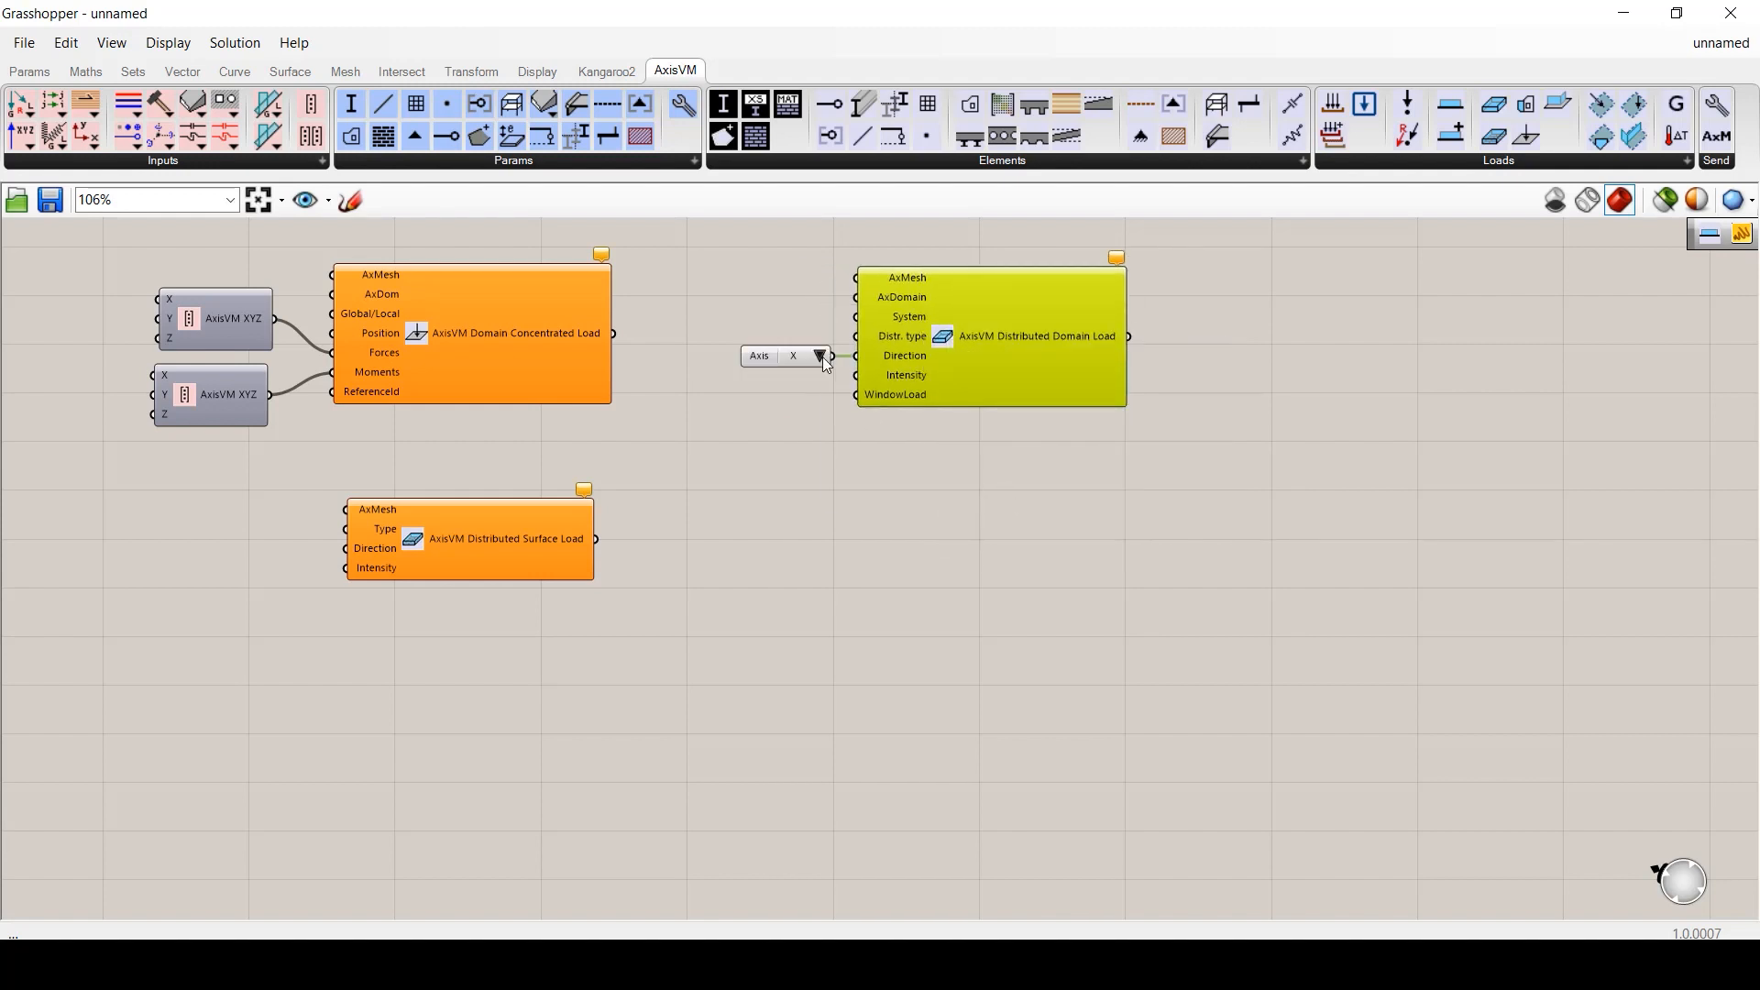
click(821, 356)
click(850, 424)
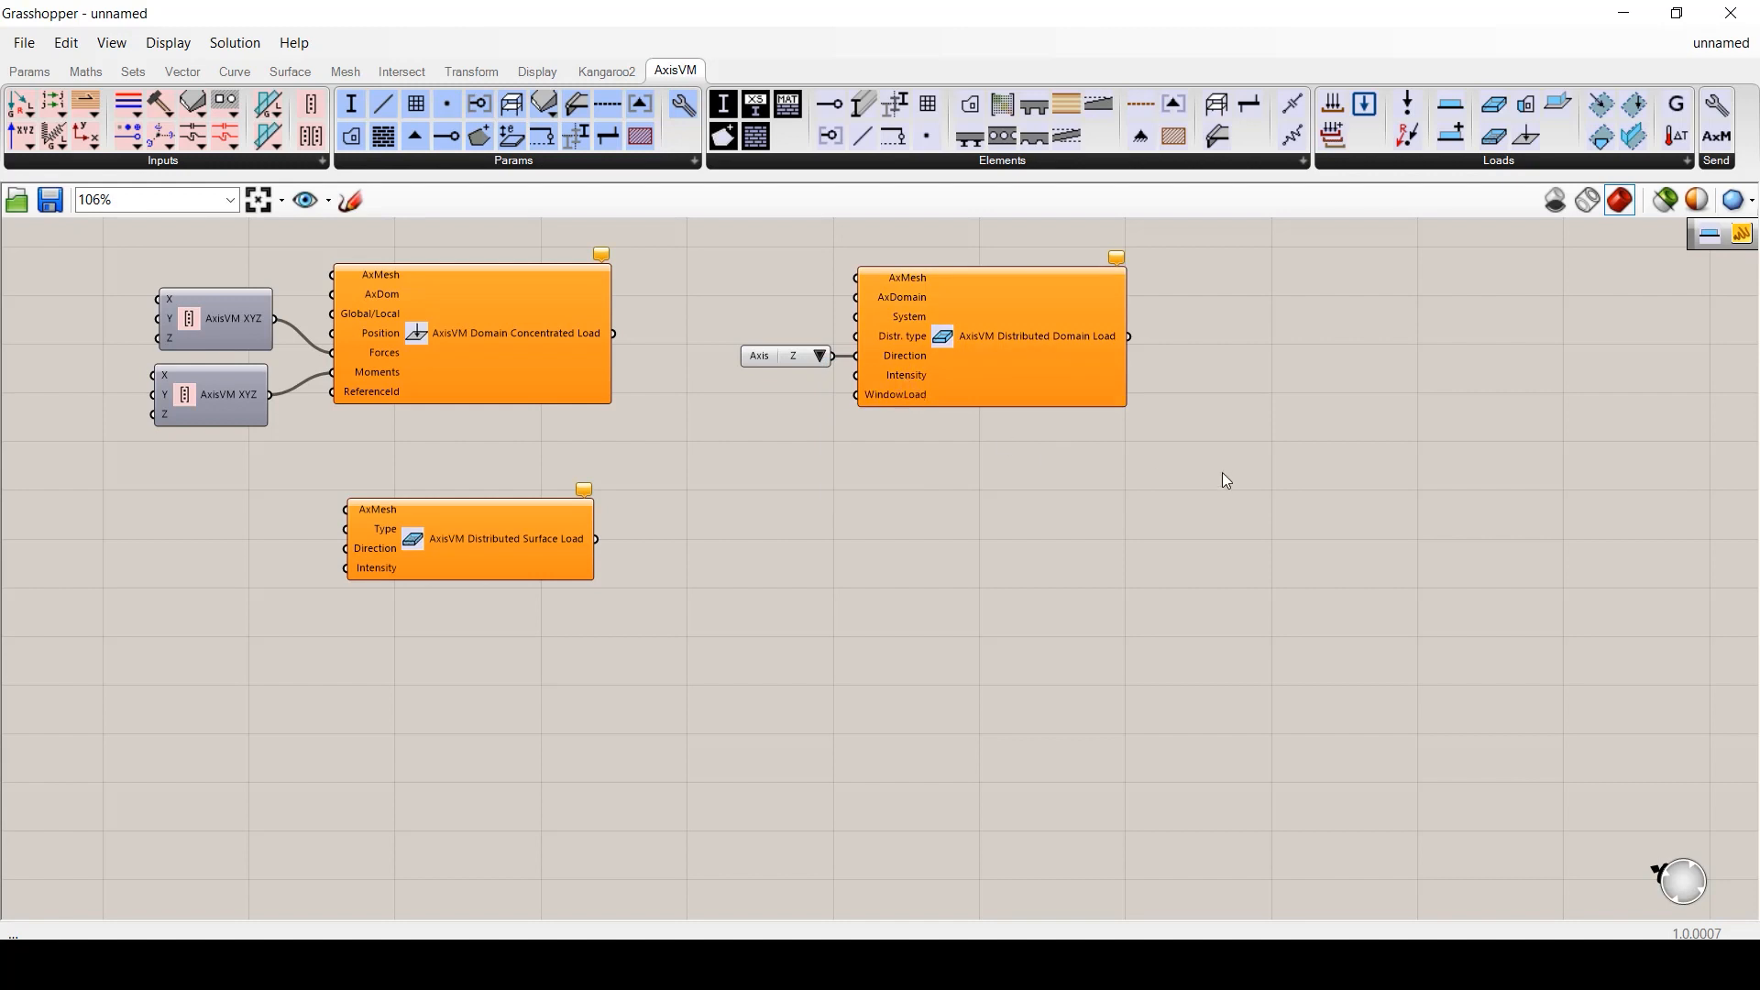
- Place a Domain Area Load and set its load distribution type list to Linear
click(1509, 163)
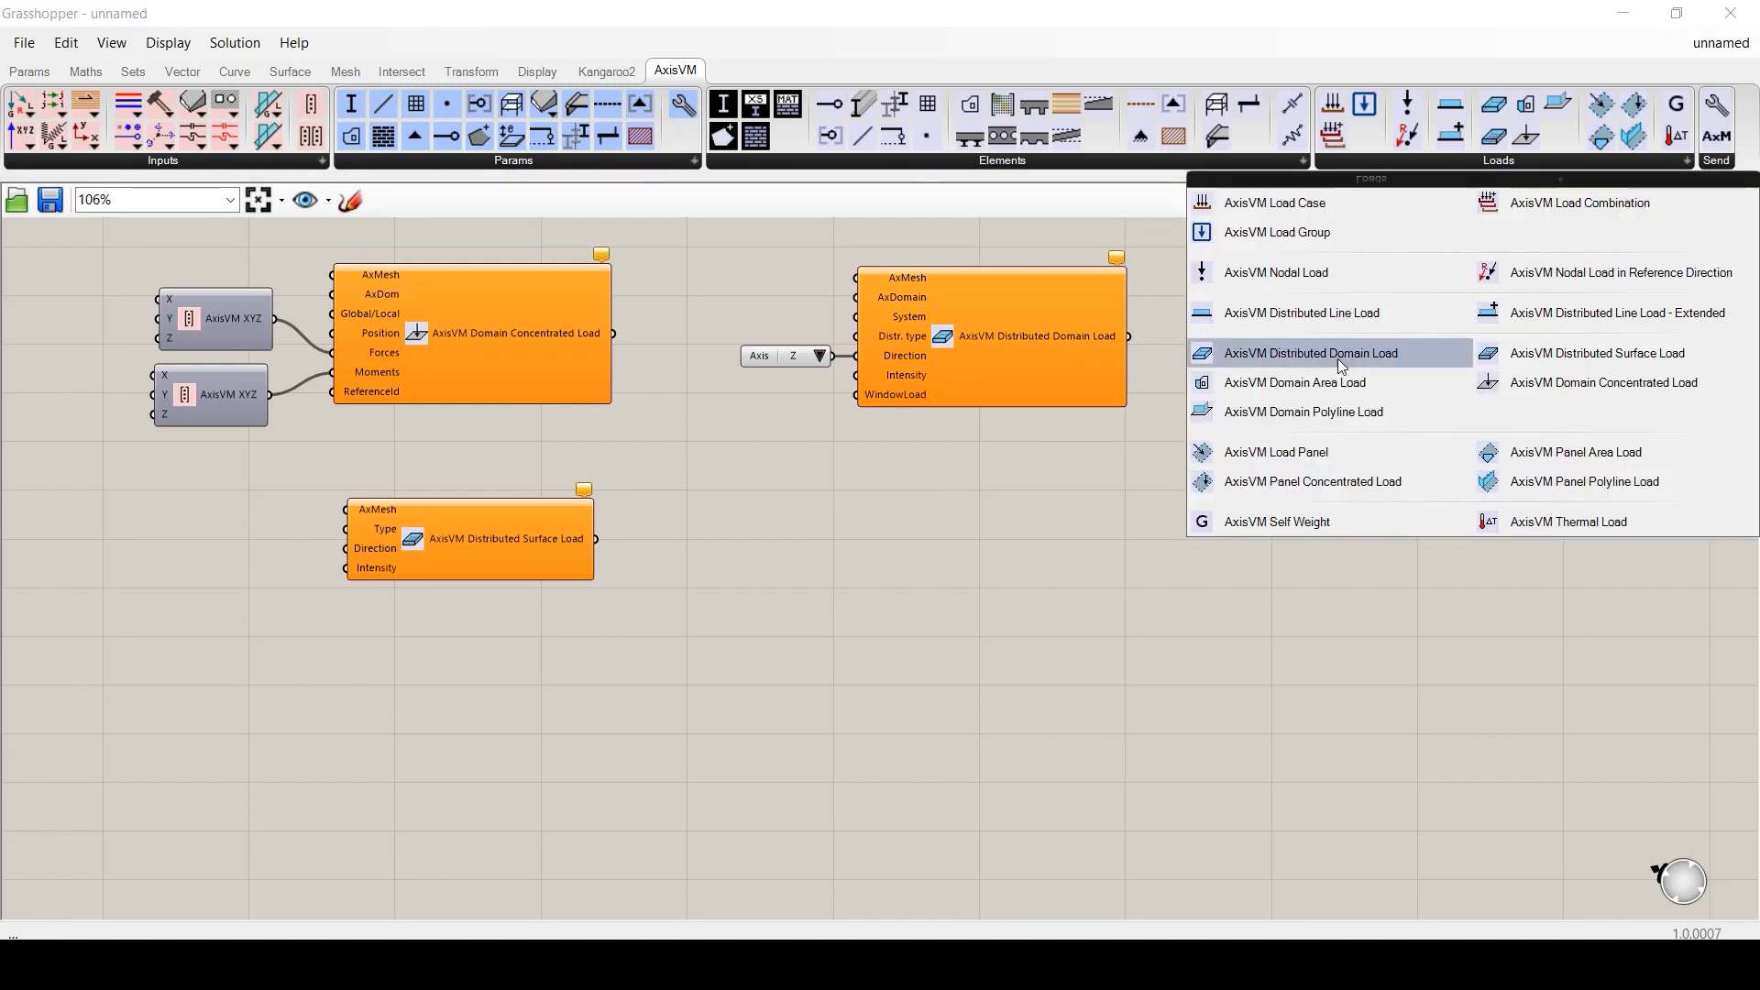
drag(1338, 356, 997, 538)
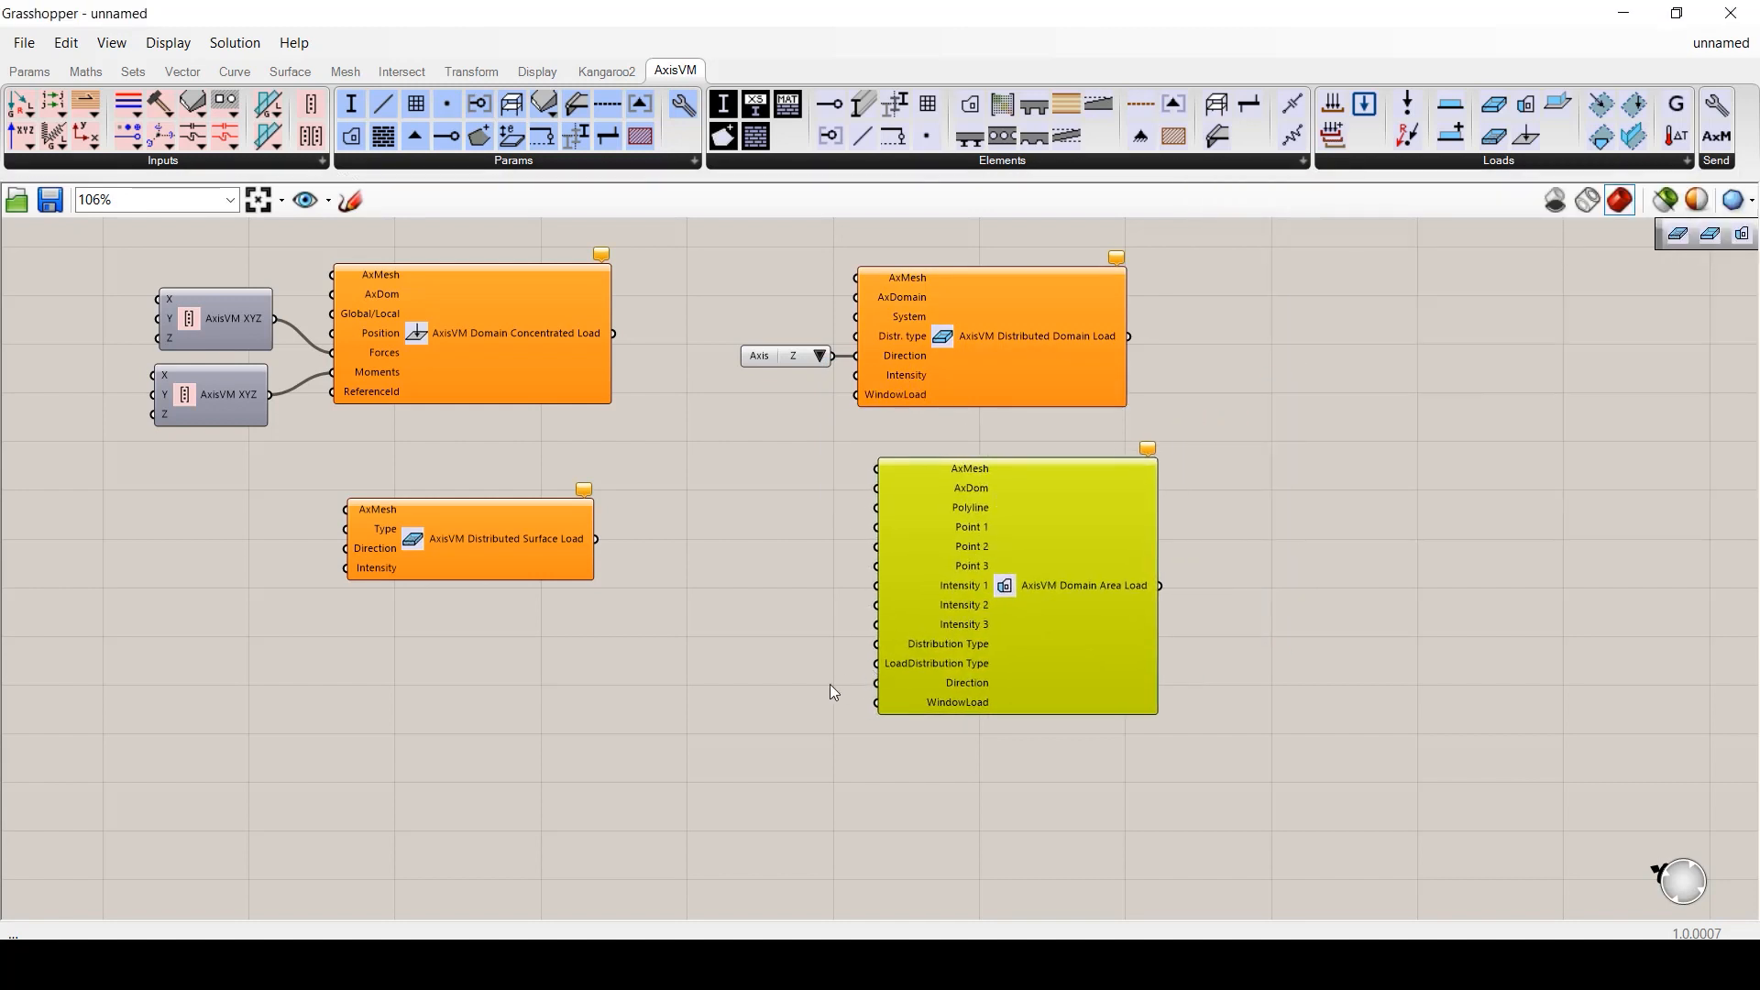
right_click(1003, 585)
click(1146, 758)
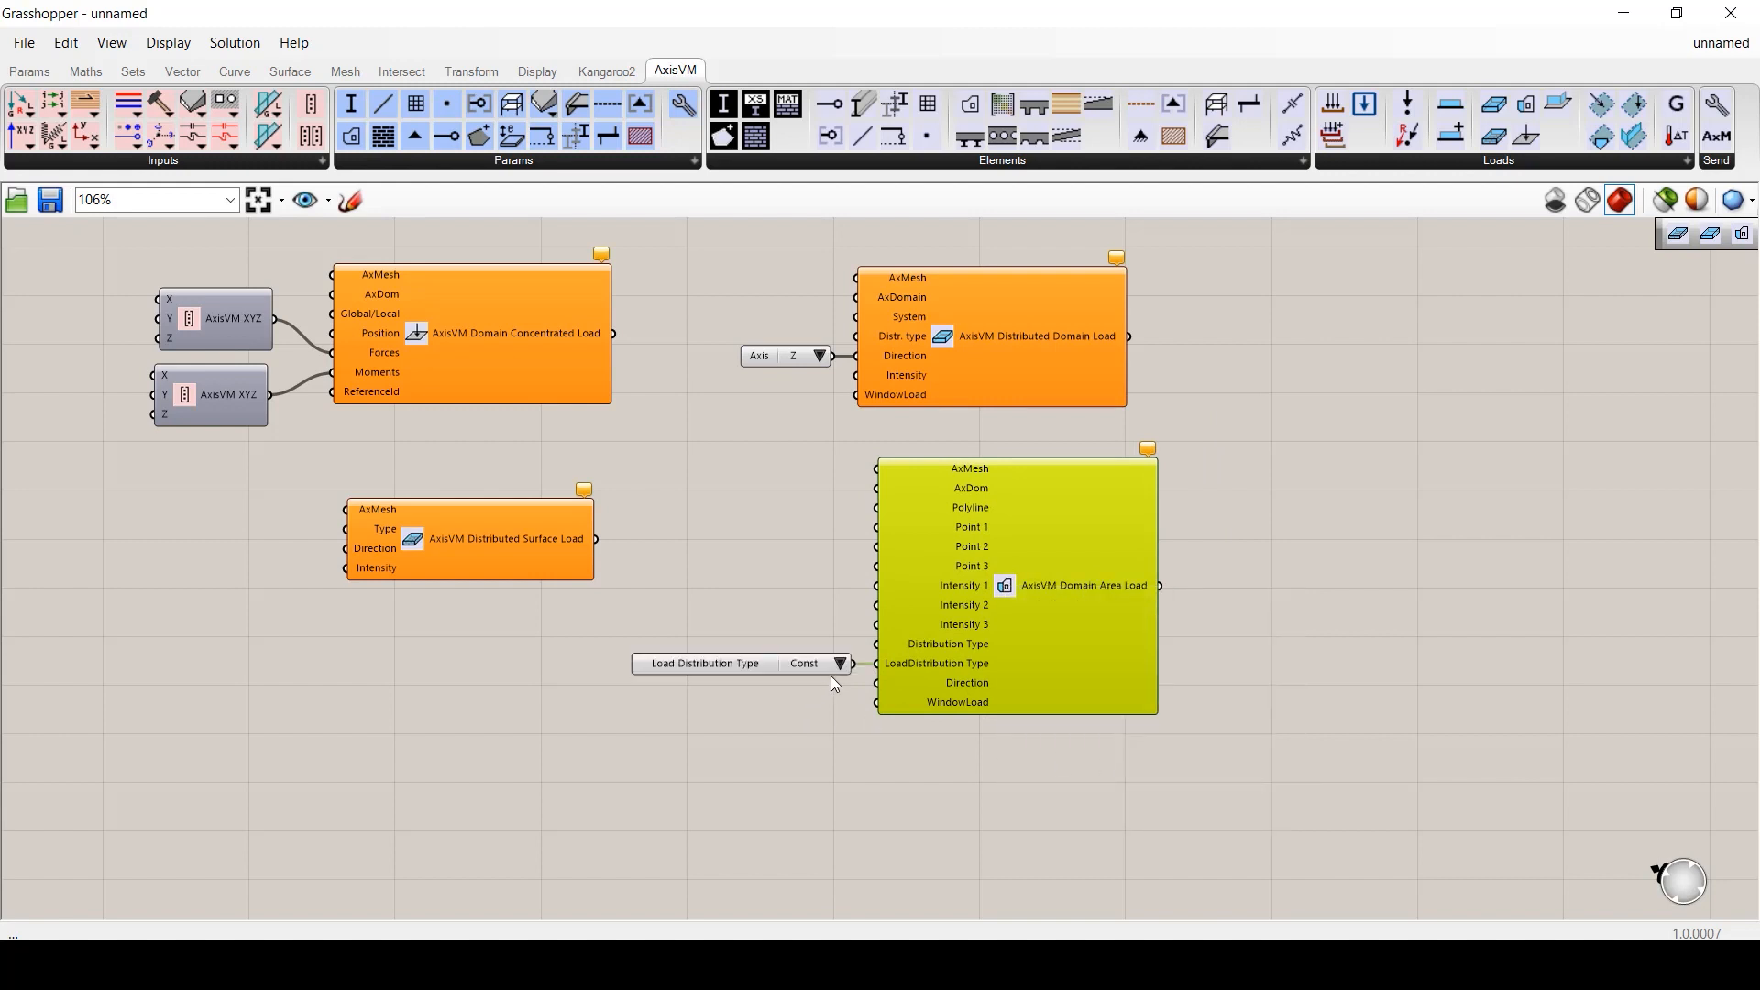
click(838, 665)
click(894, 707)
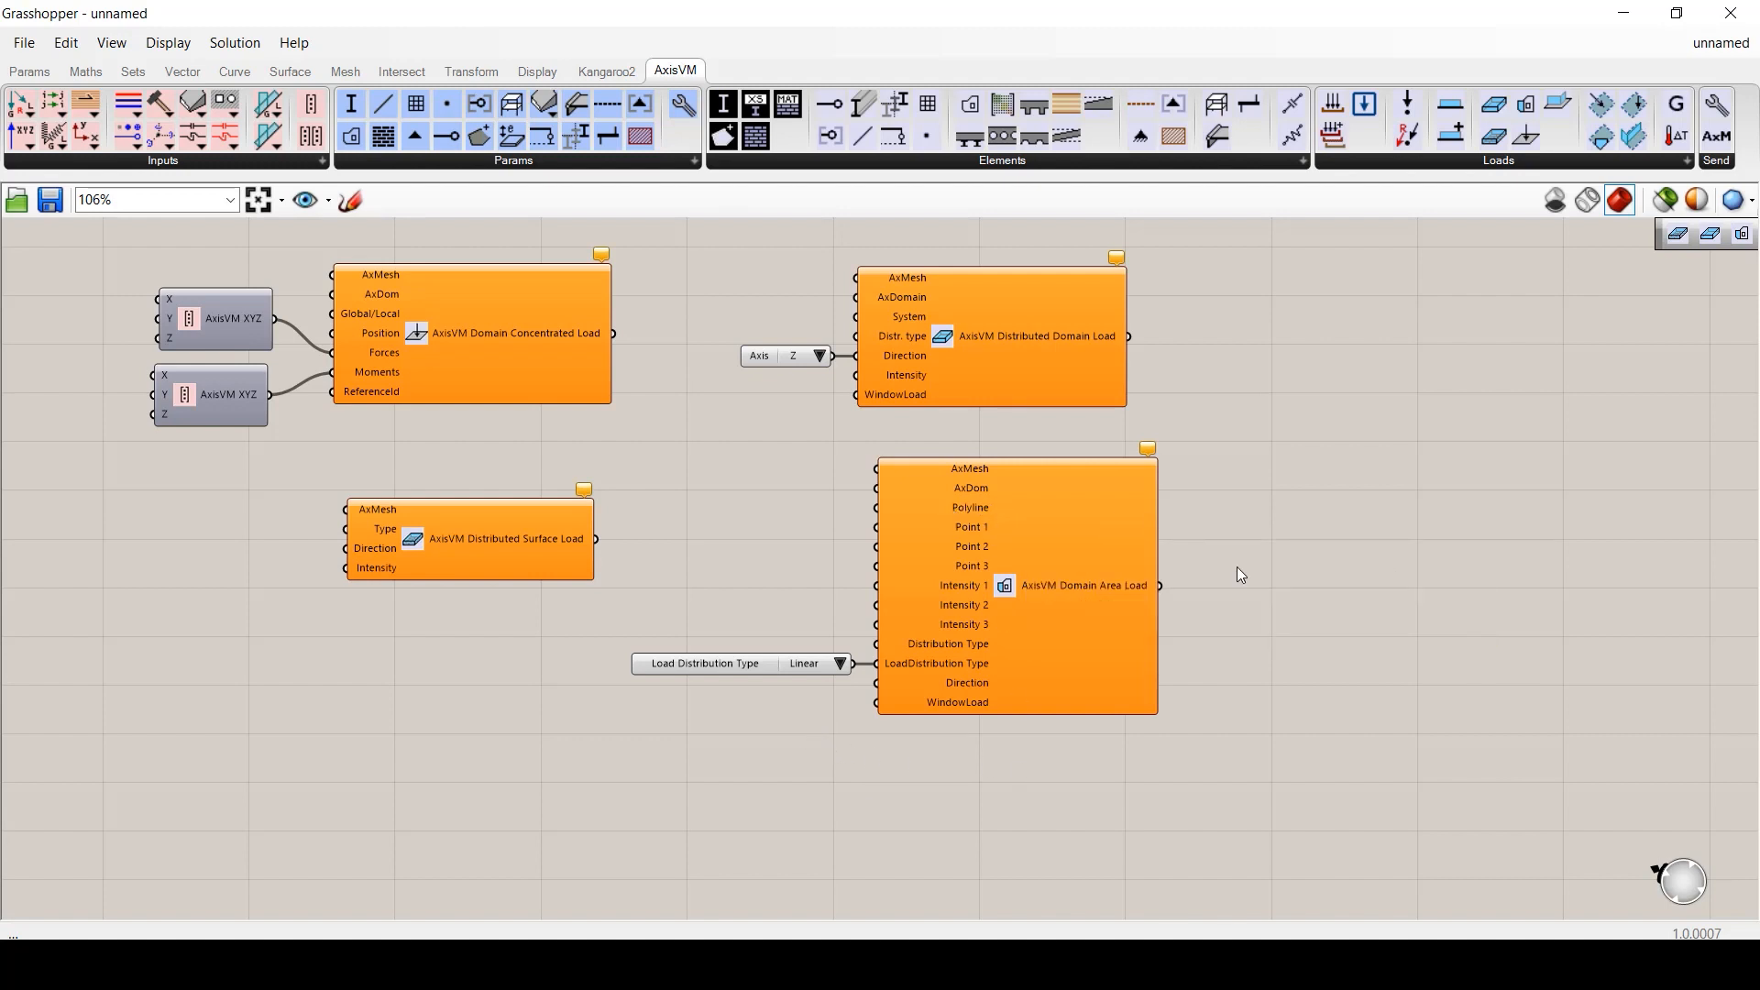
mouse_move(977, 508)
- Place a Domain Polyline Load below it on the canvas
click(1500, 166)
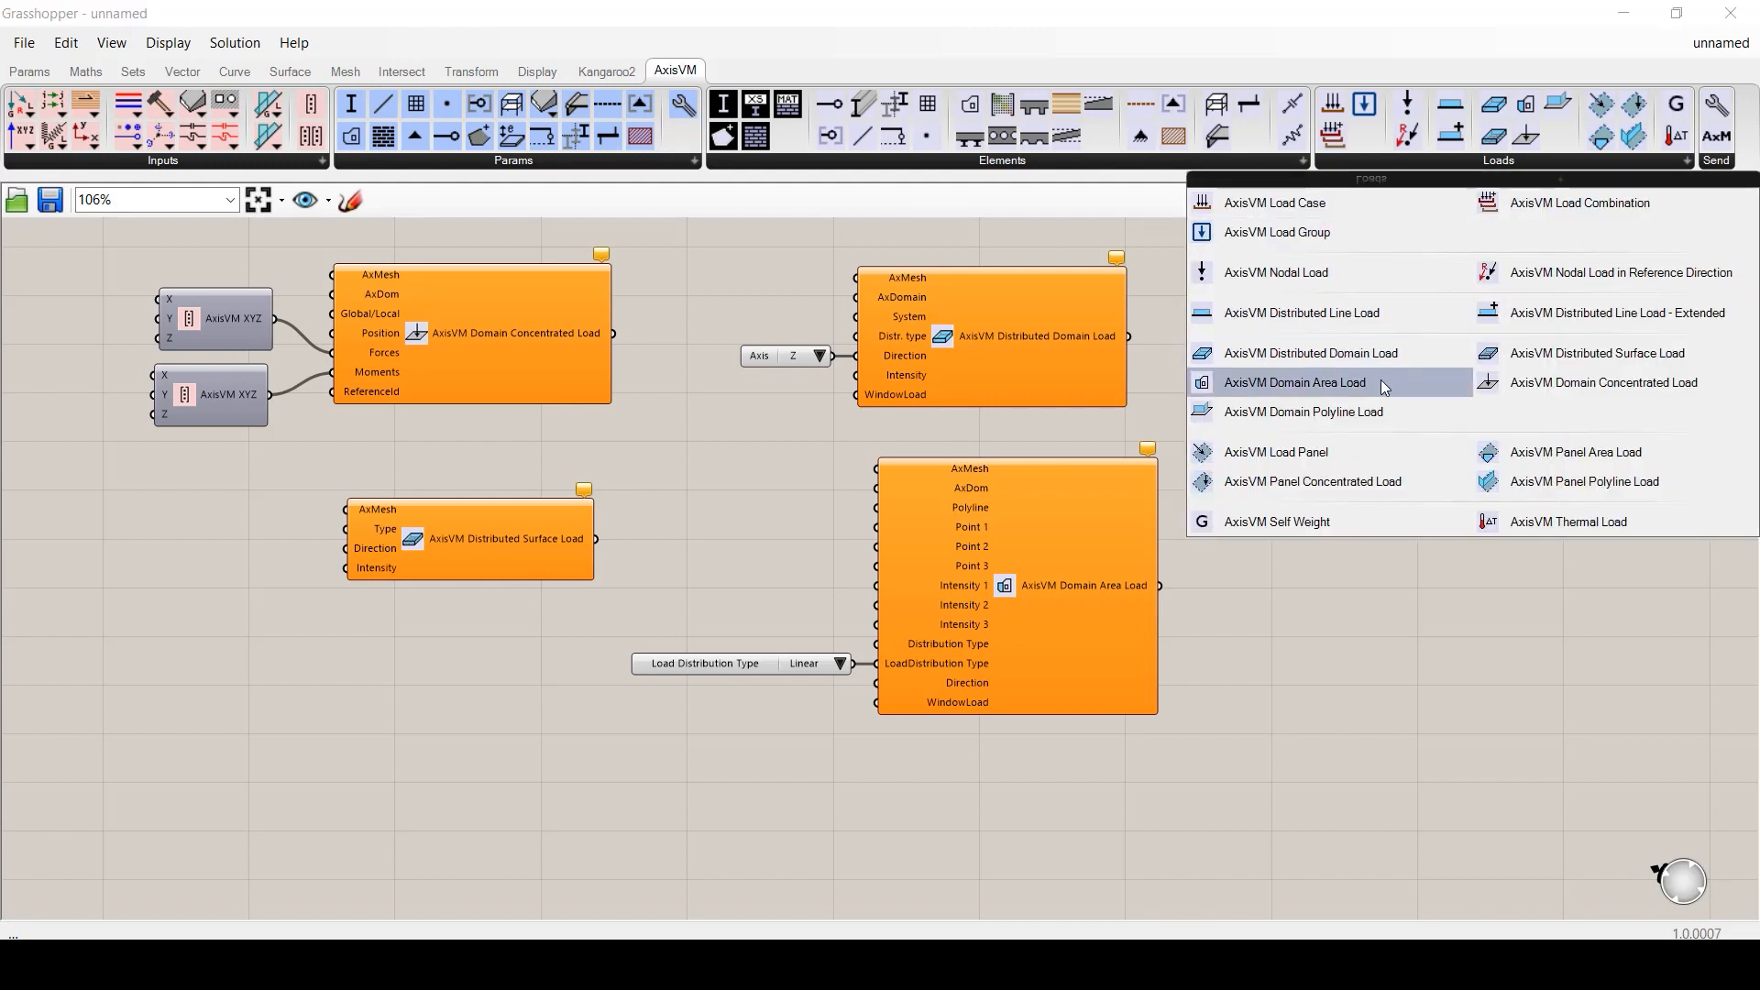
drag(1342, 418, 1039, 812)
click(1286, 789)
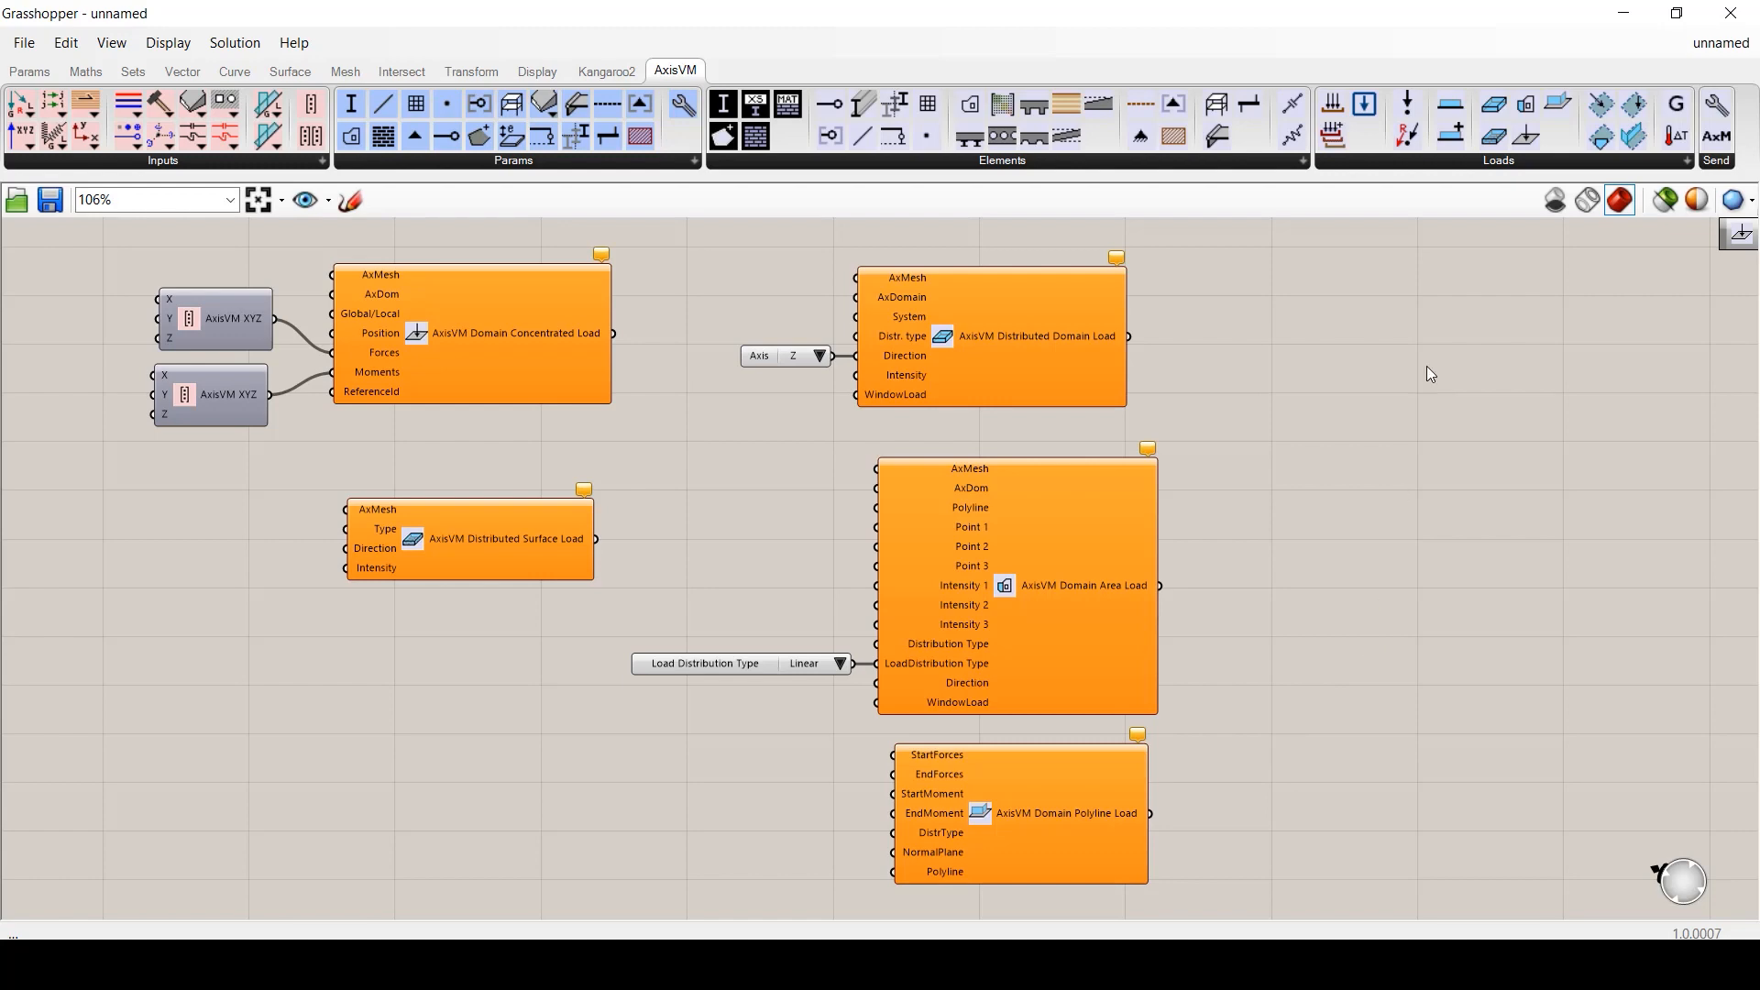
- Add AxisVM LoadPanel and SelfWeight components from the Loads list
click(1483, 171)
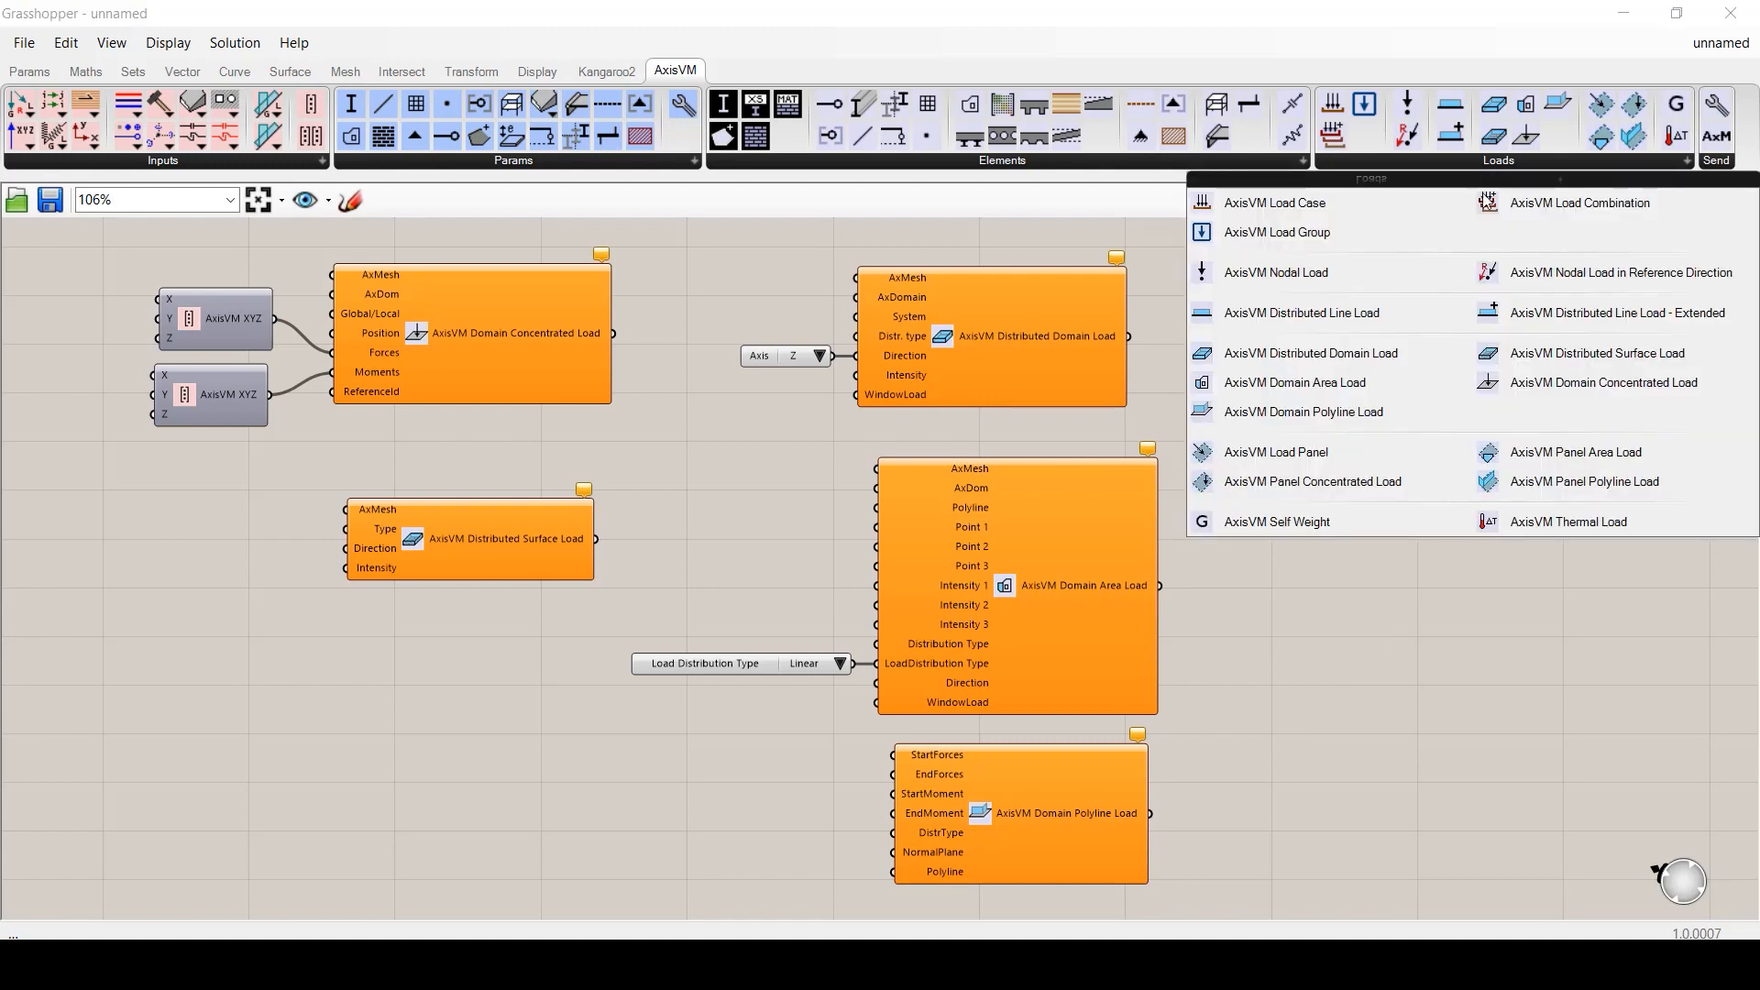
click(1383, 444)
scroll(1400, 418, up, 5)
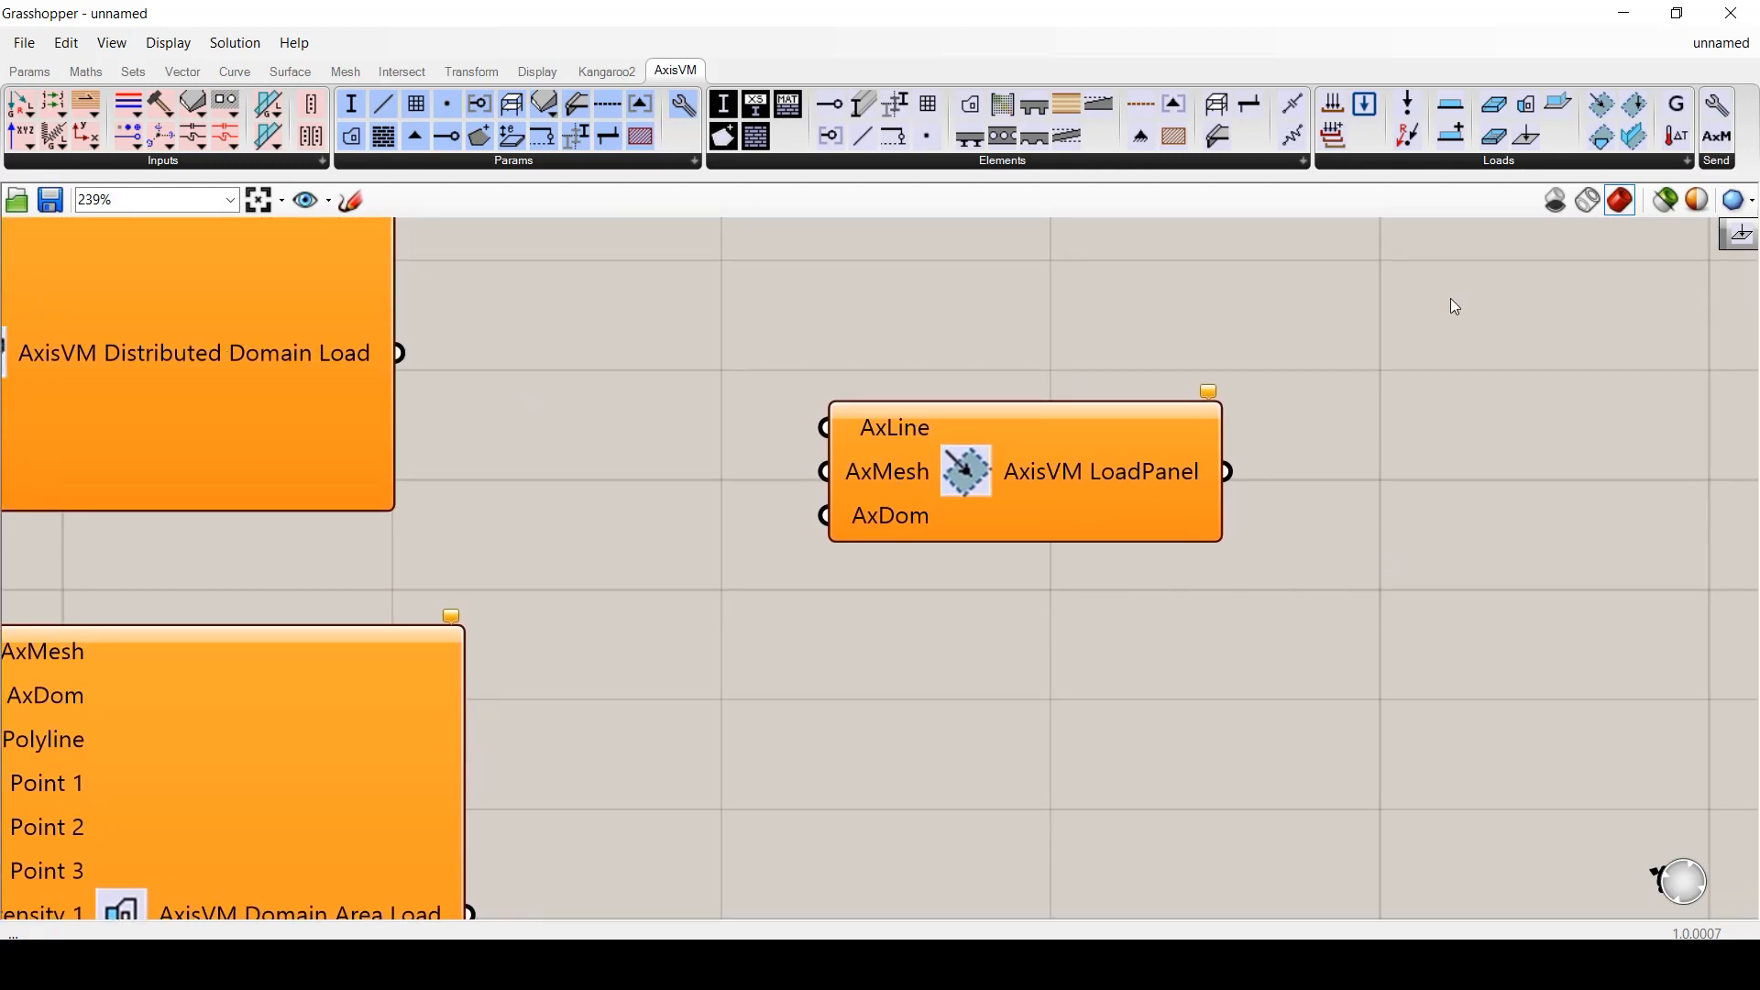
click(1493, 162)
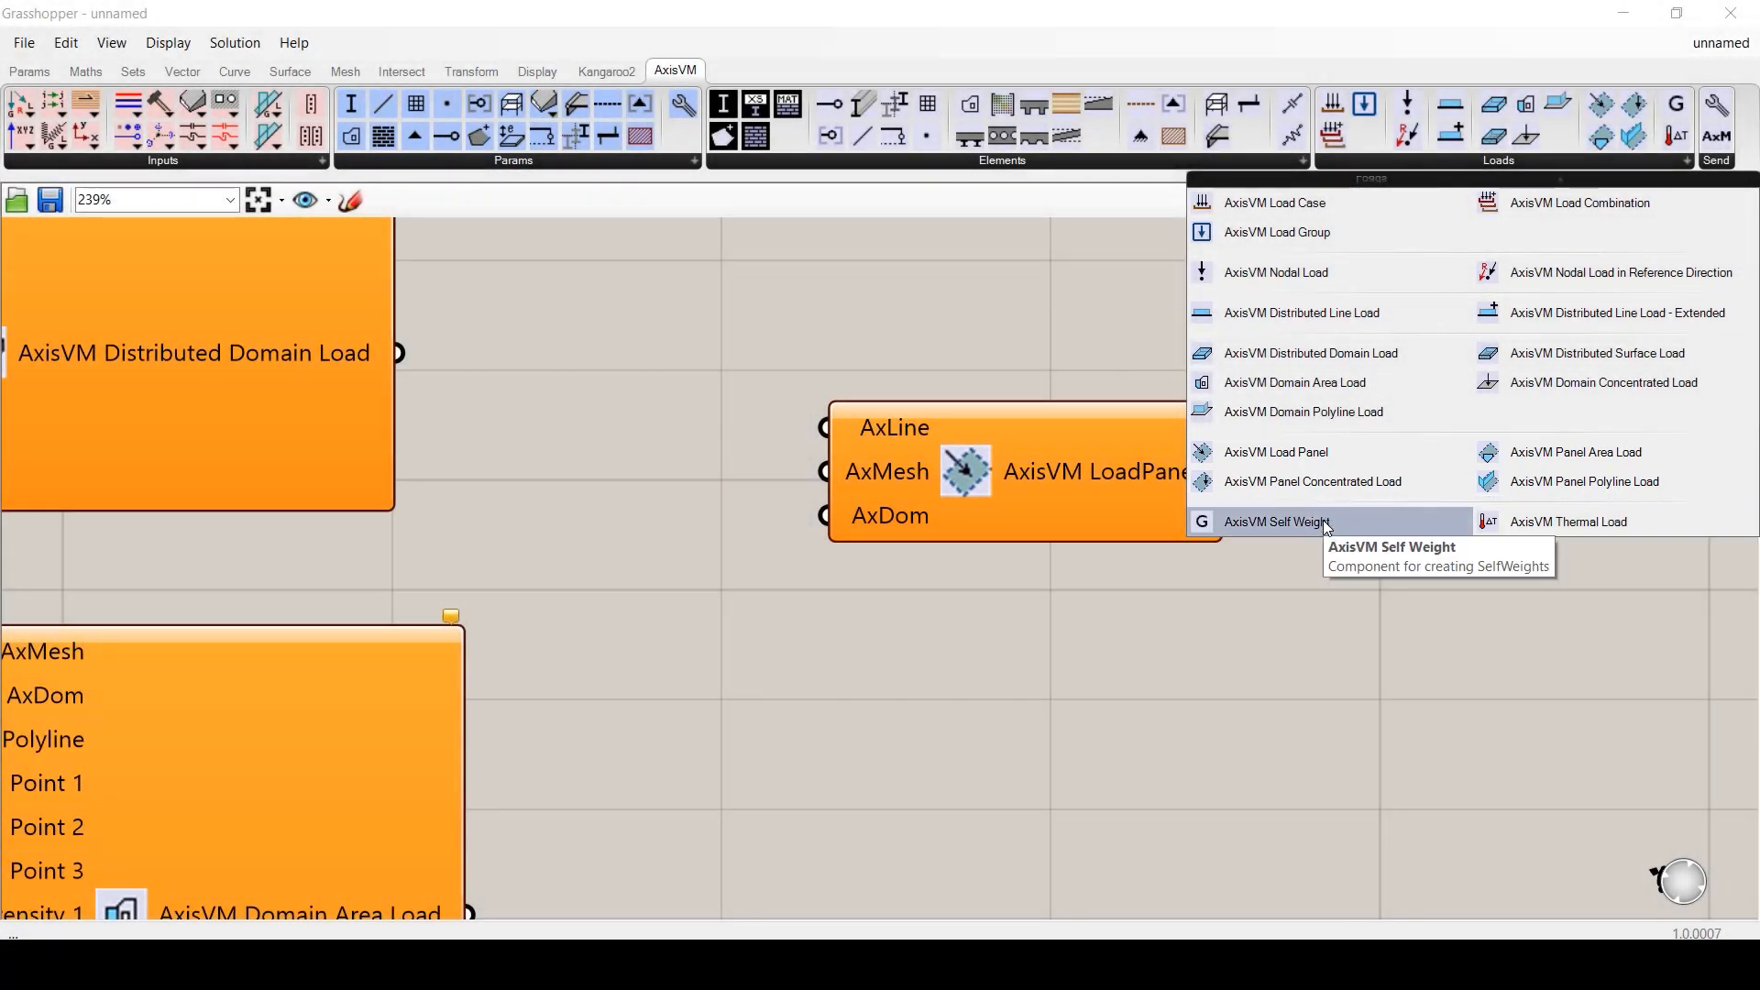
drag(1322, 524, 1008, 674)
scroll(1054, 606, down, 4)
drag(971, 496, 990, 565)
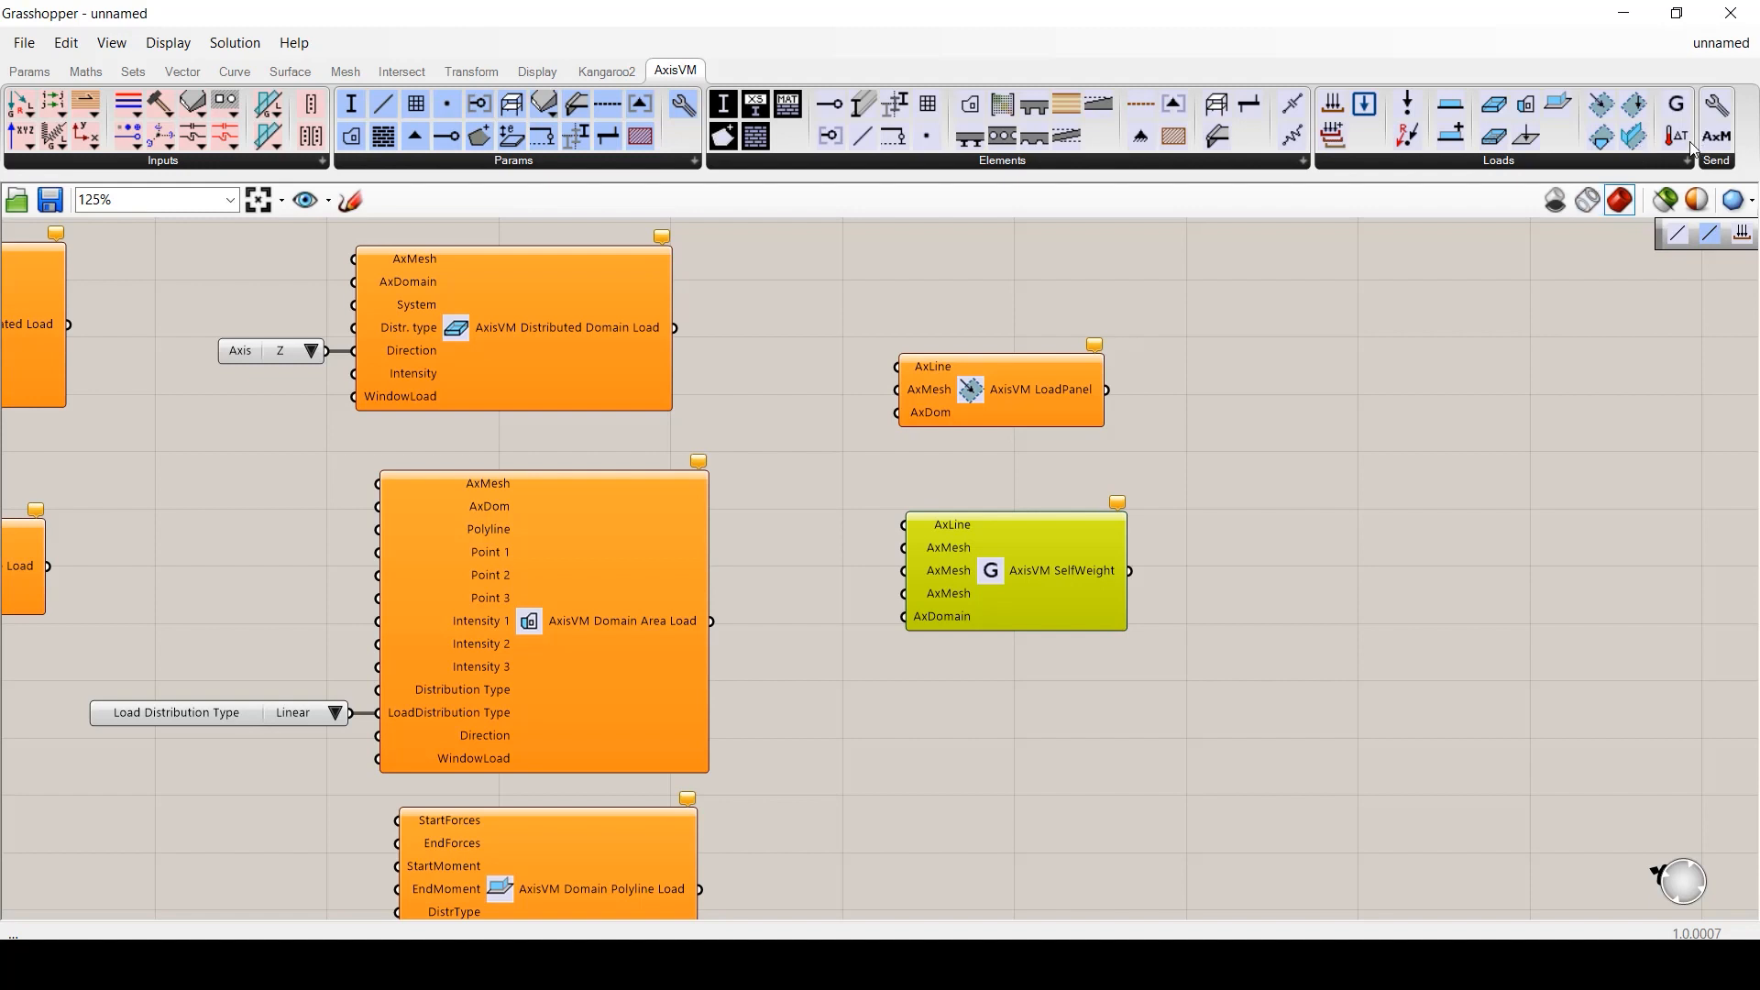
- Place a Thermal Load component below SelfWeight, then move to an empty canvas area
drag(1677, 135, 1048, 679)
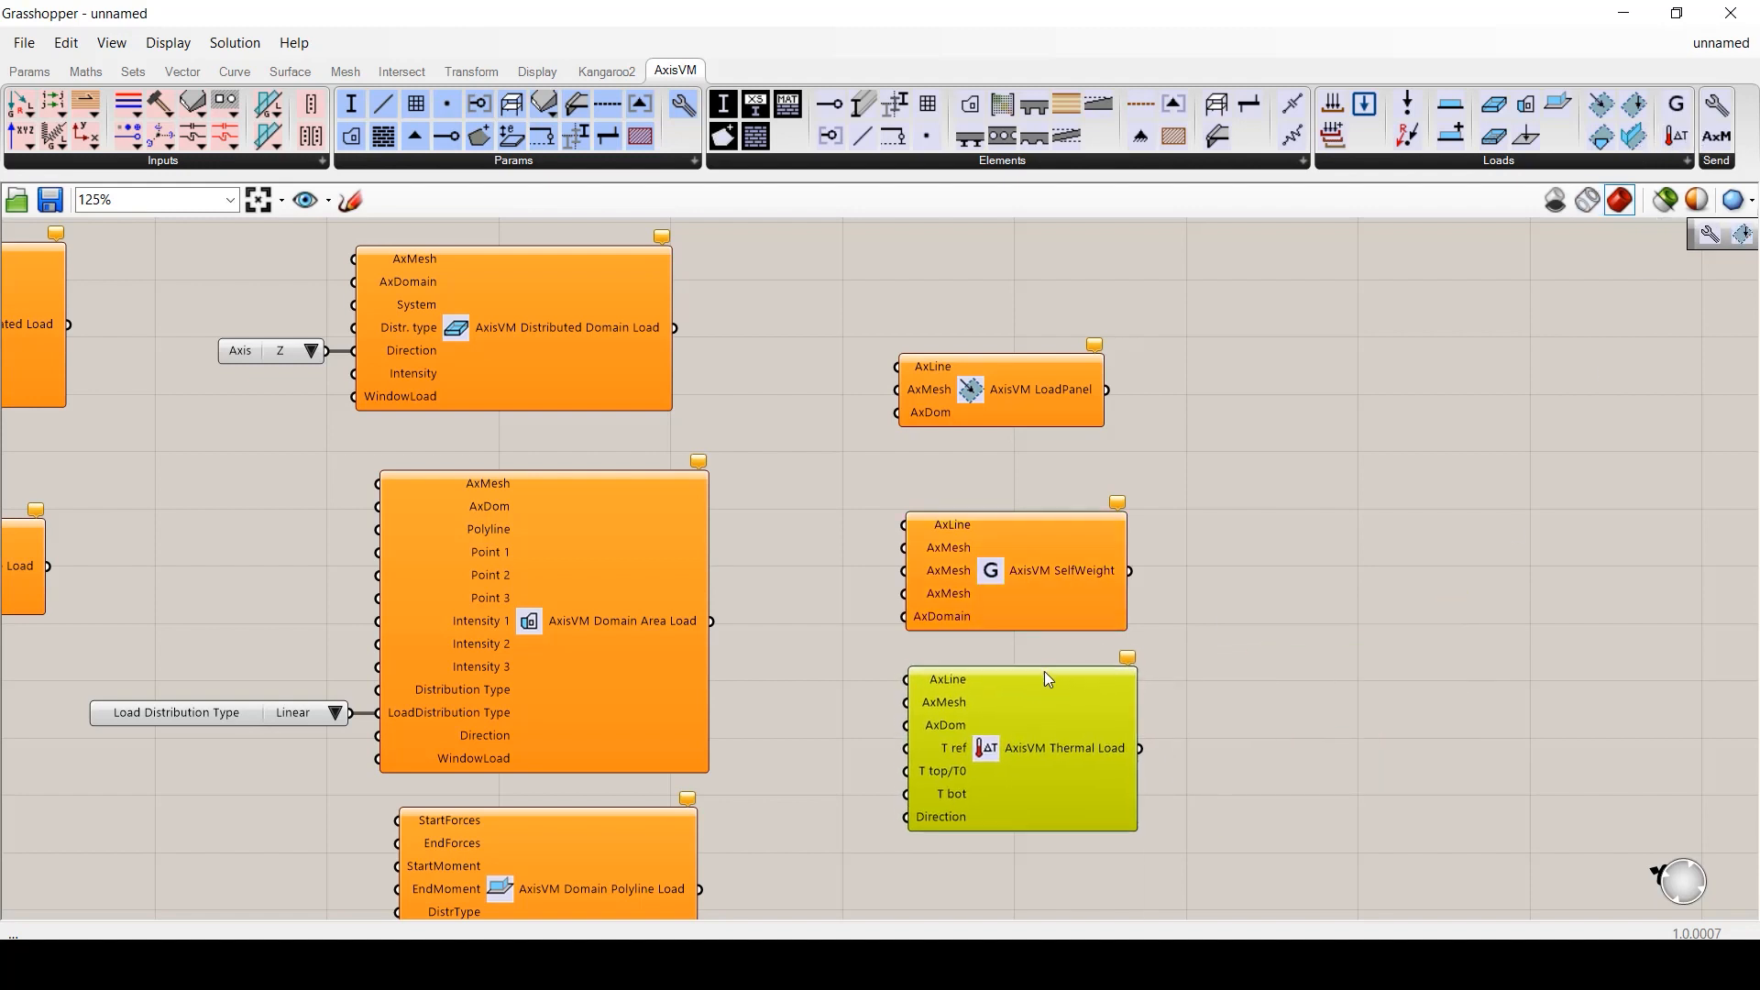
click(1206, 679)
scroll(1206, 678, up, 2)
right_drag(1210, 763, 1207, 684)
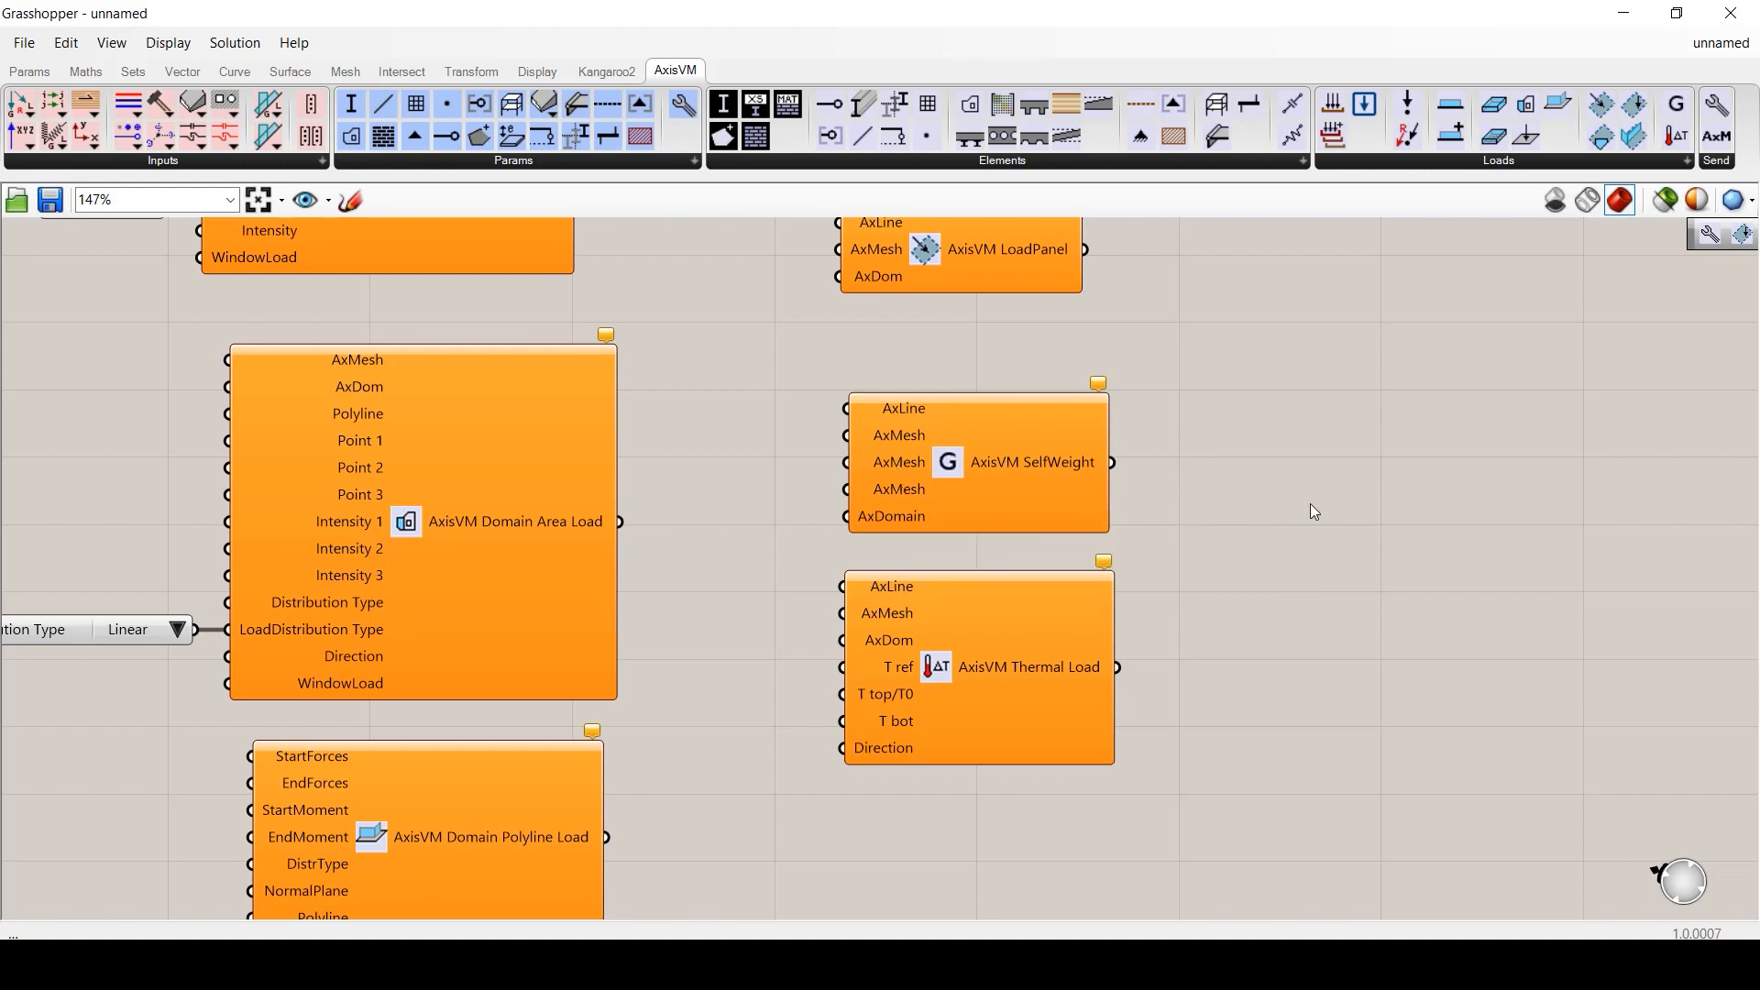
scroll(1173, 481, down, 3)
right_drag(1383, 459, 236, 523)
scroll(243, 487, up, 2)
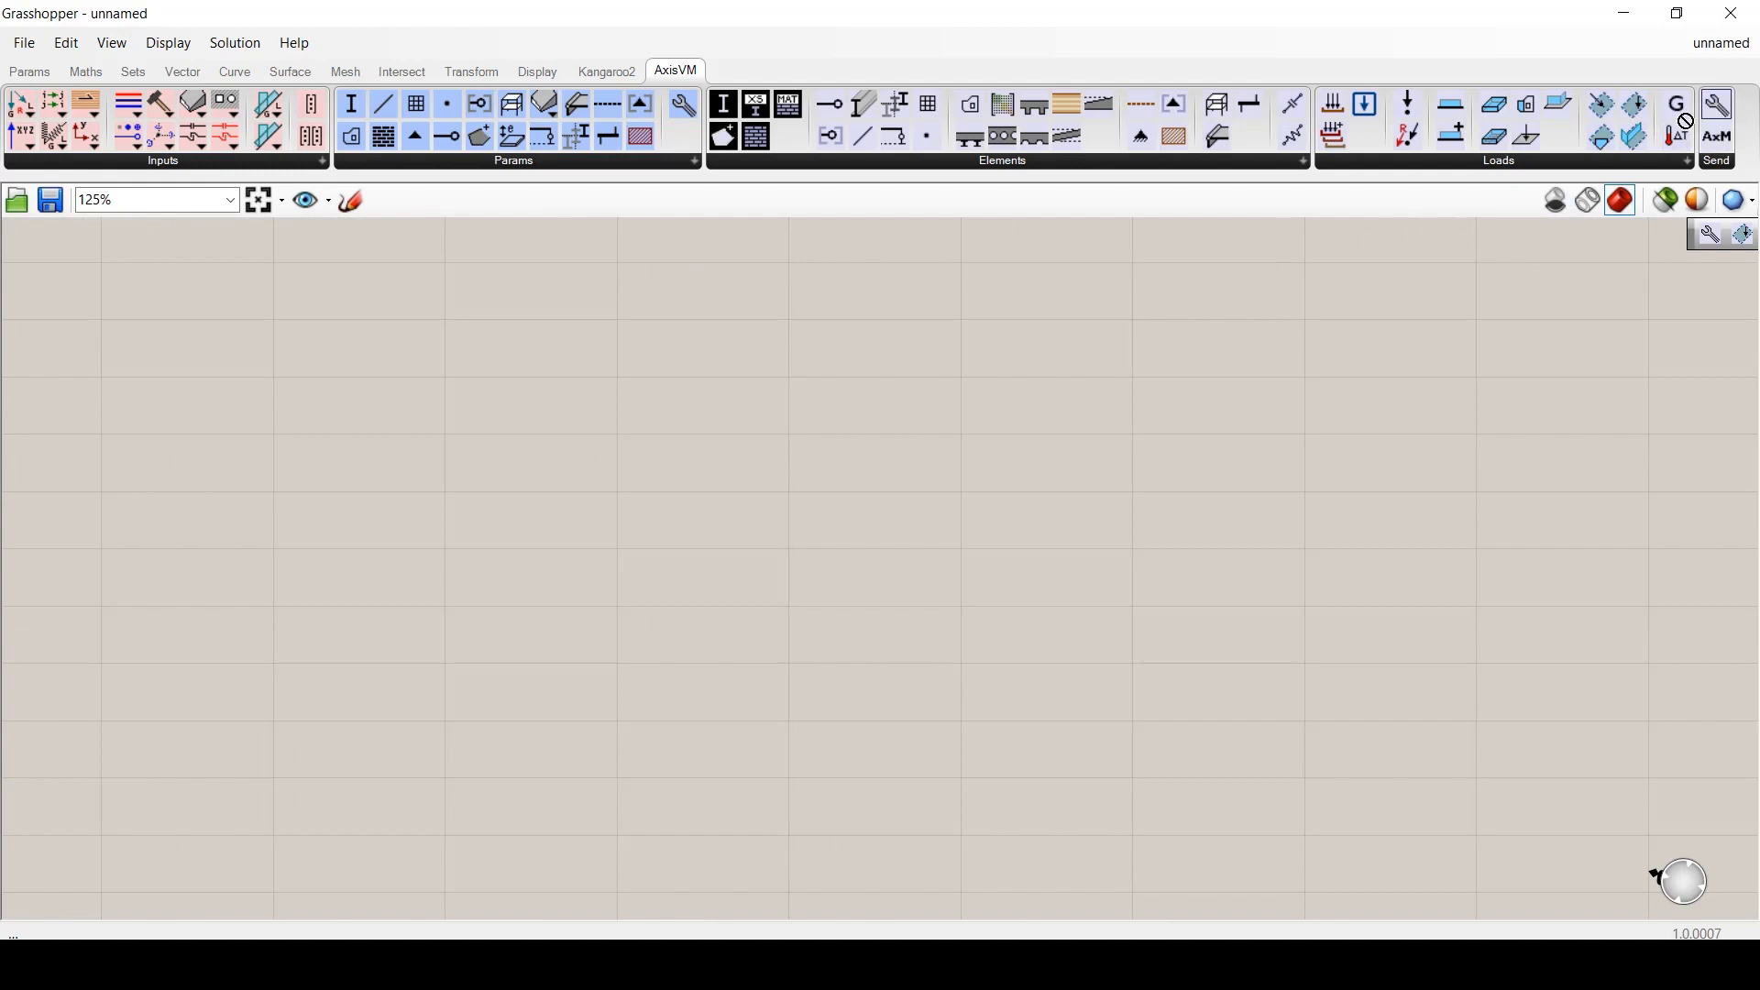
- Add AxisVM Settings and the model-sending component, wiring Settings into the sender
drag(1723, 139, 521, 449)
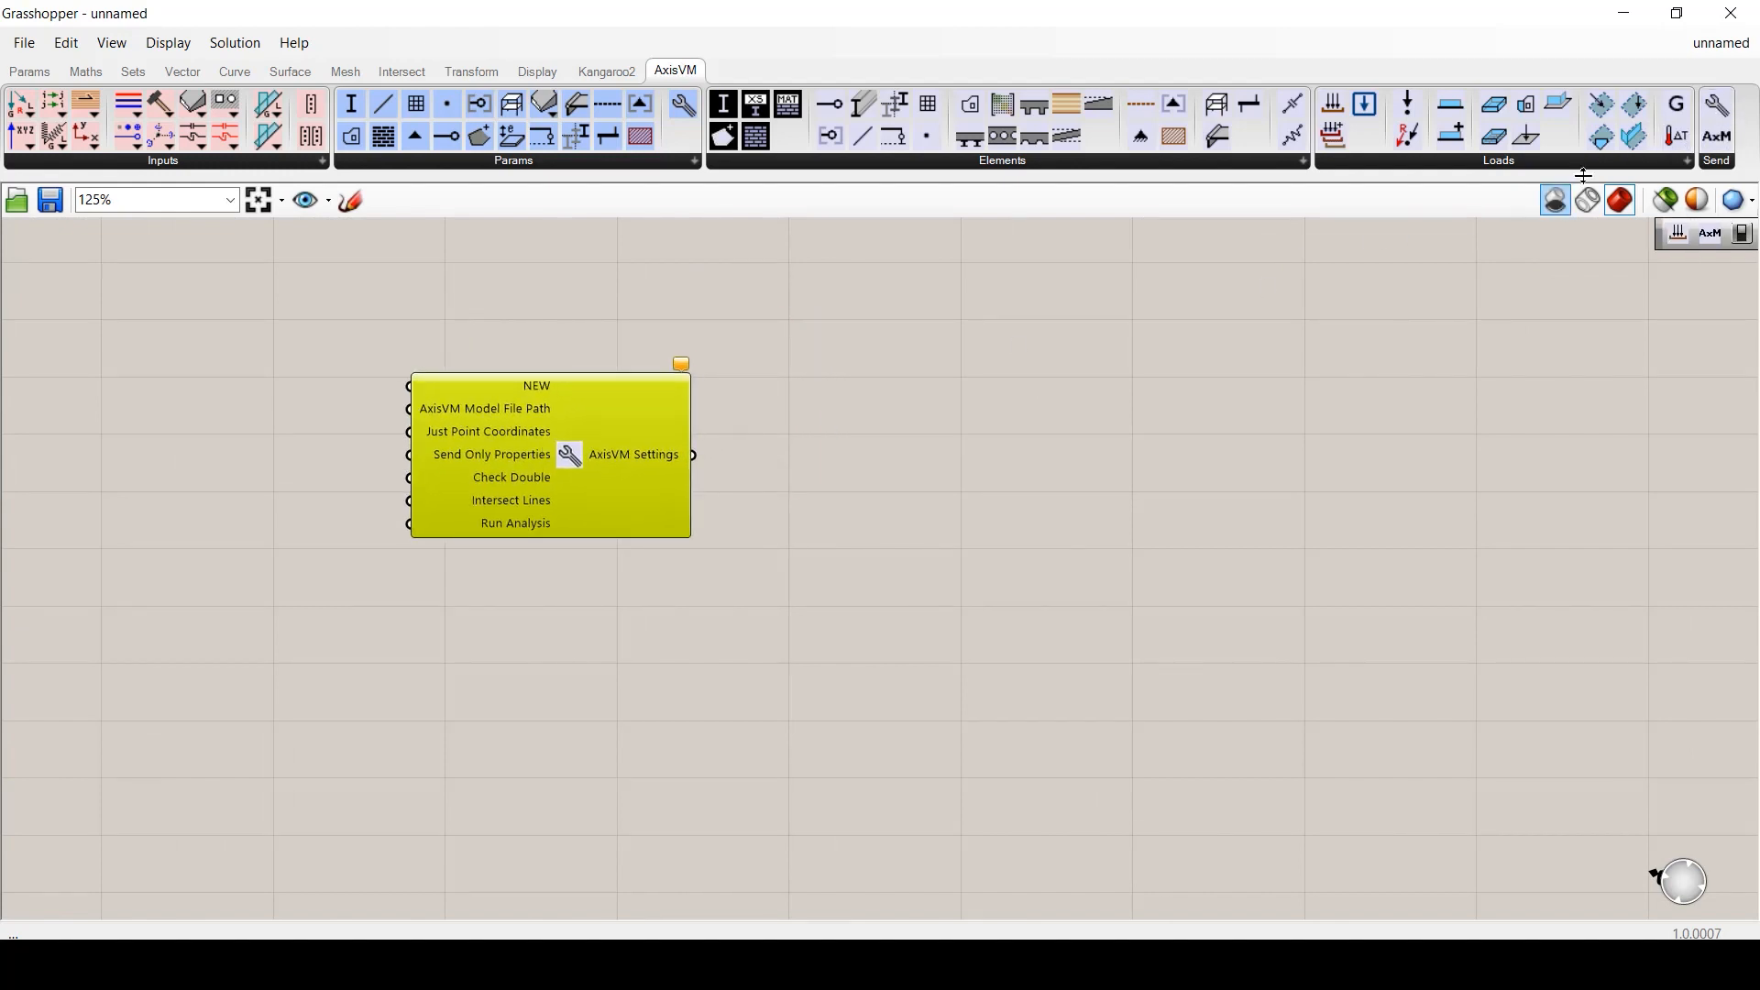
drag(1717, 136, 1025, 592)
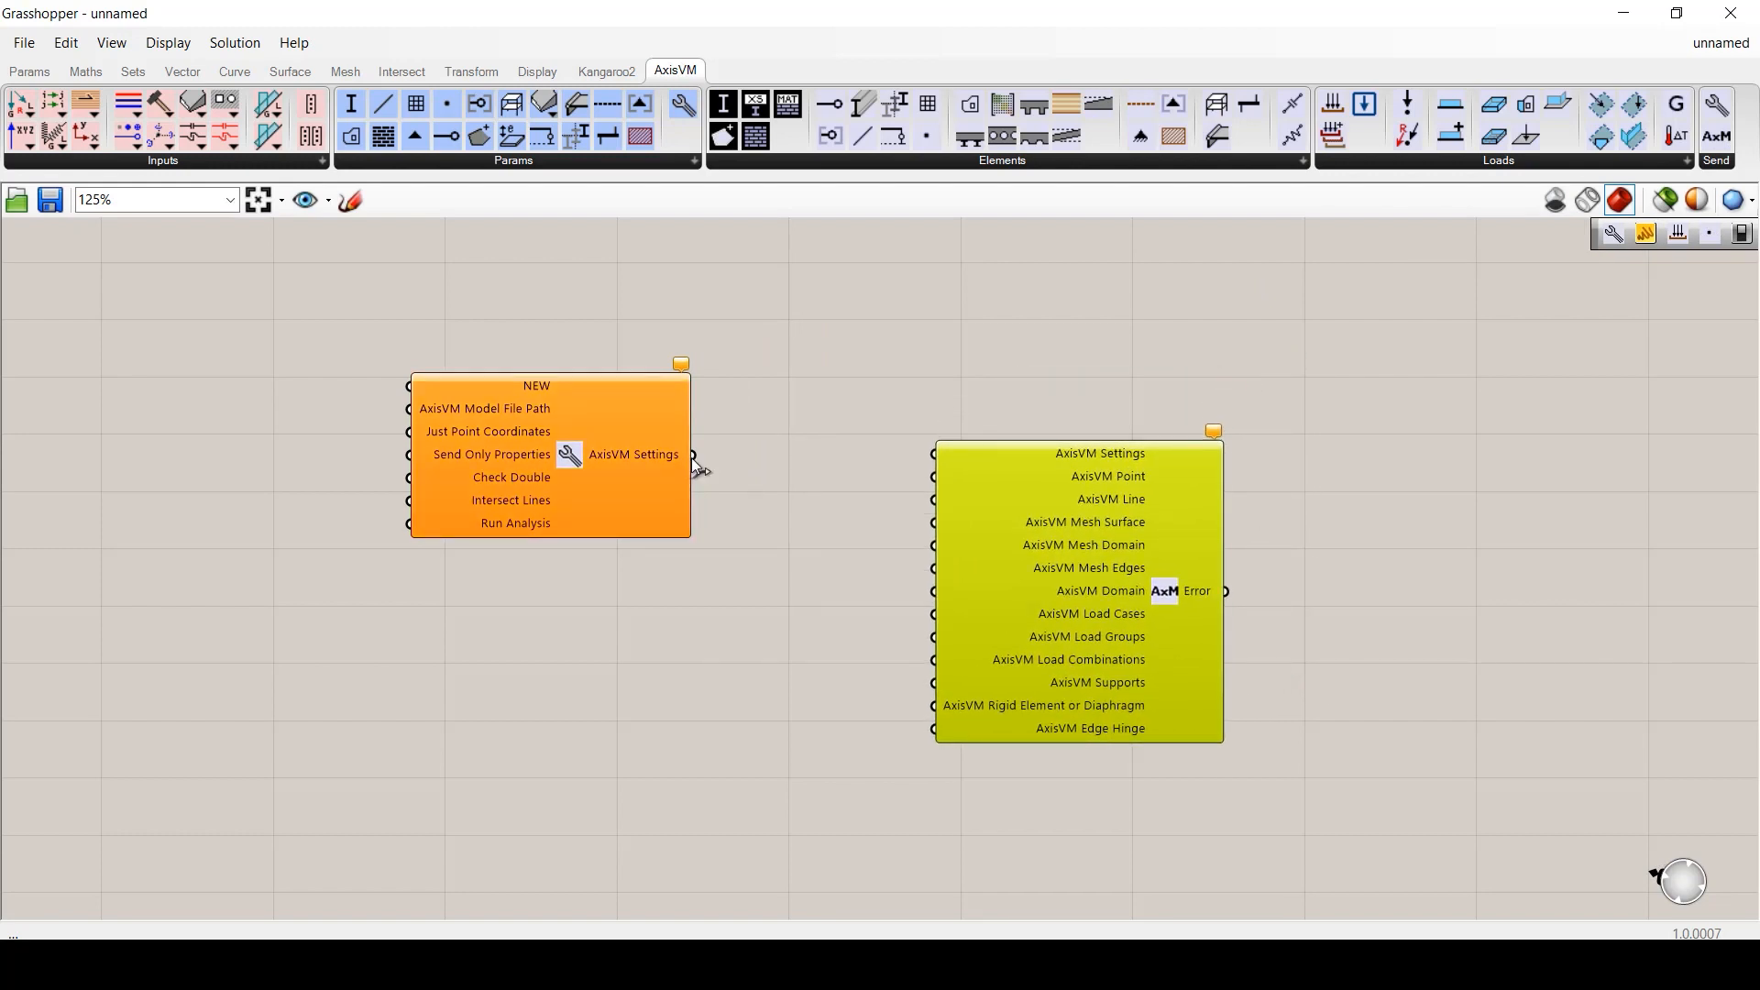
drag(694, 454, 933, 453)
drag(682, 532, 808, 529)
click(496, 551)
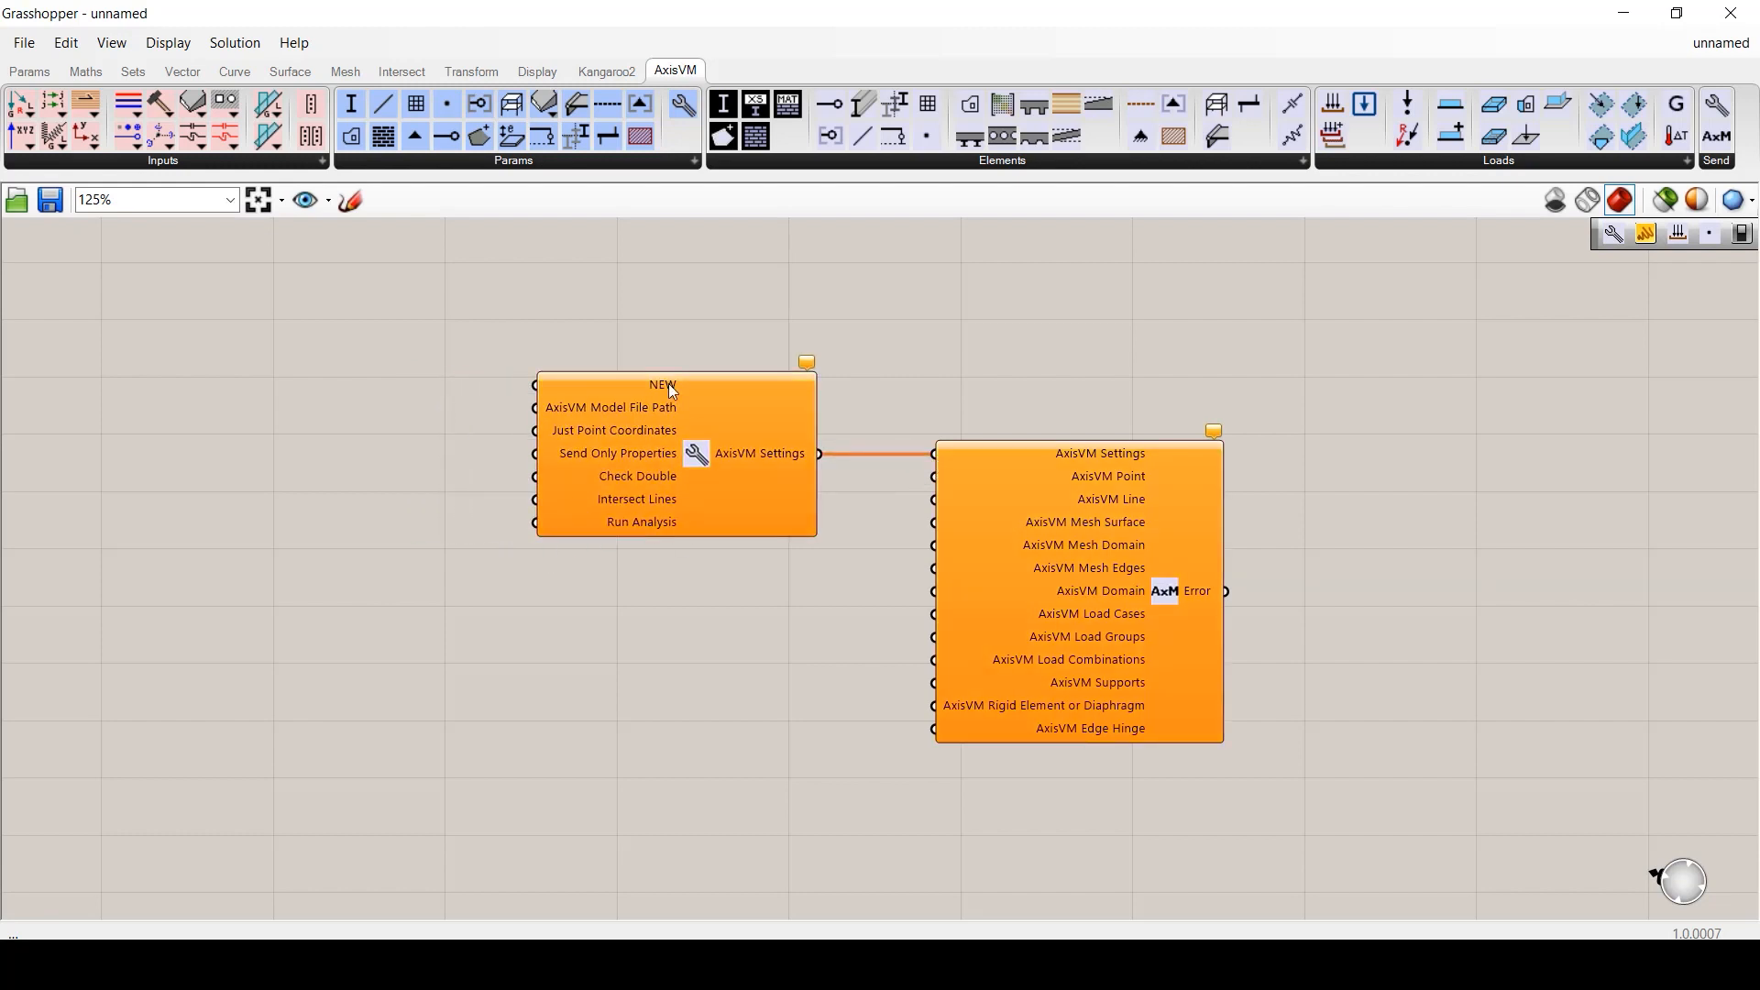
- Add a Boolean Toggle and connect it to the Settings' NEW input
double_click(320, 385)
text(bool)
key(Return)
double_click(375, 384)
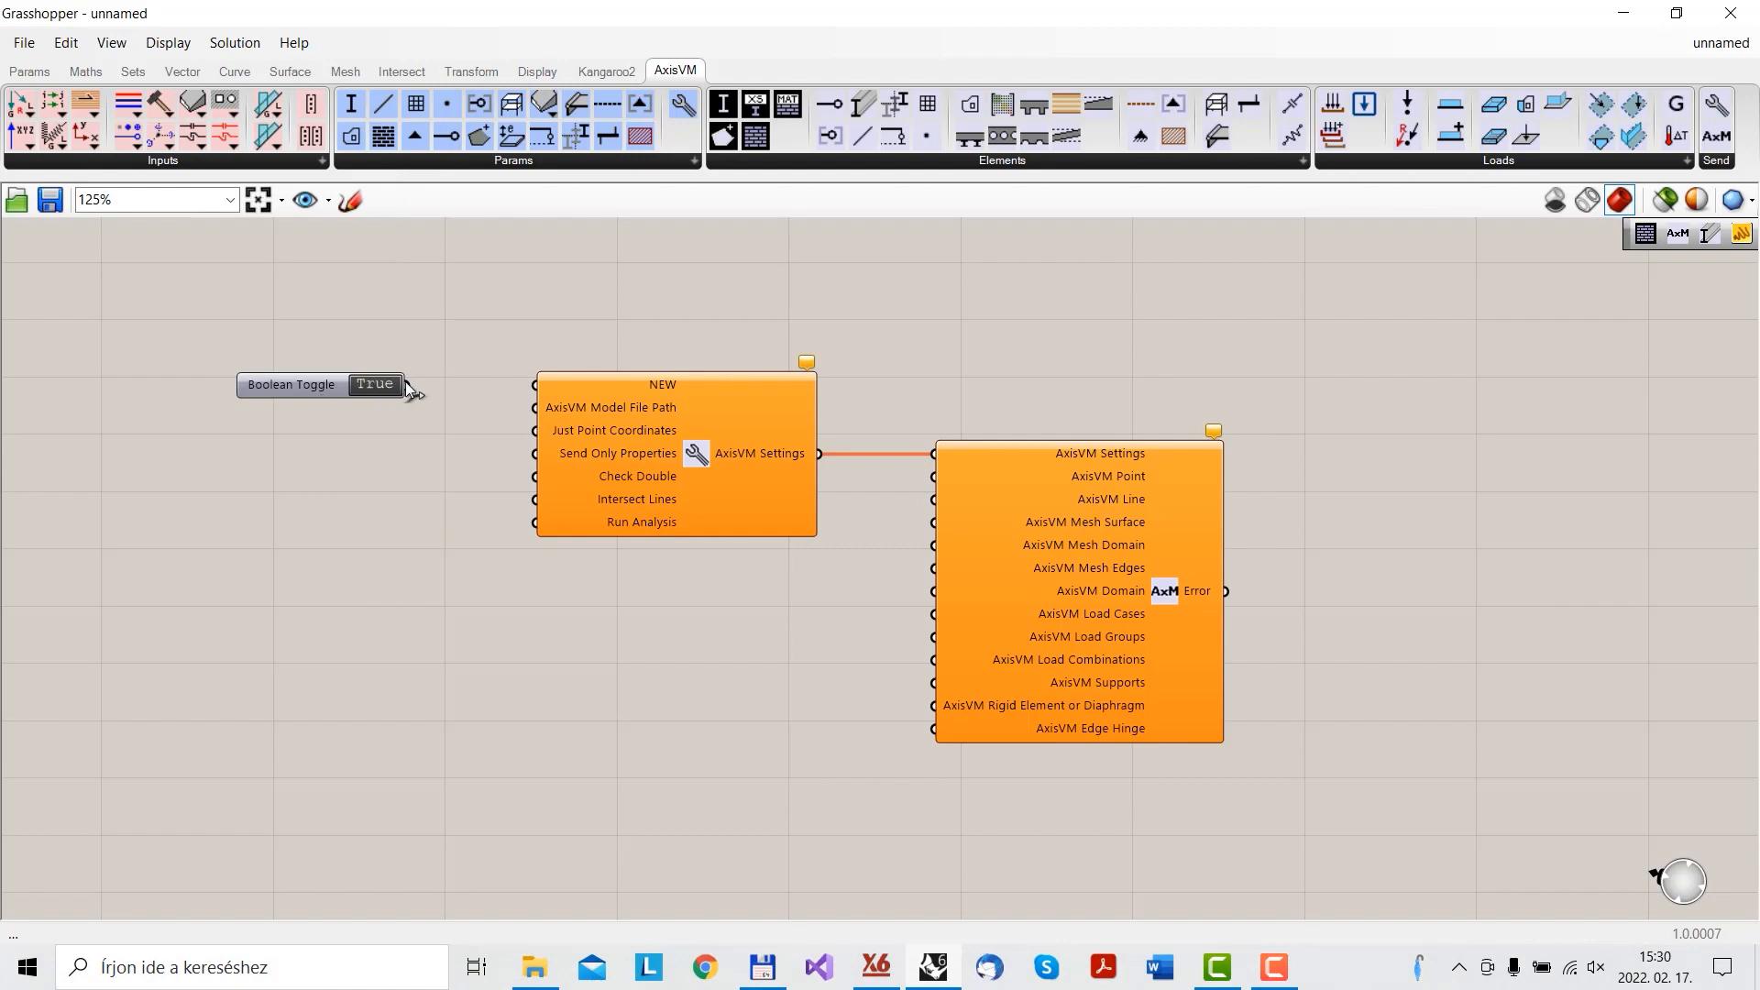
drag(443, 386, 534, 385)
drag(336, 387, 398, 387)
click(395, 438)
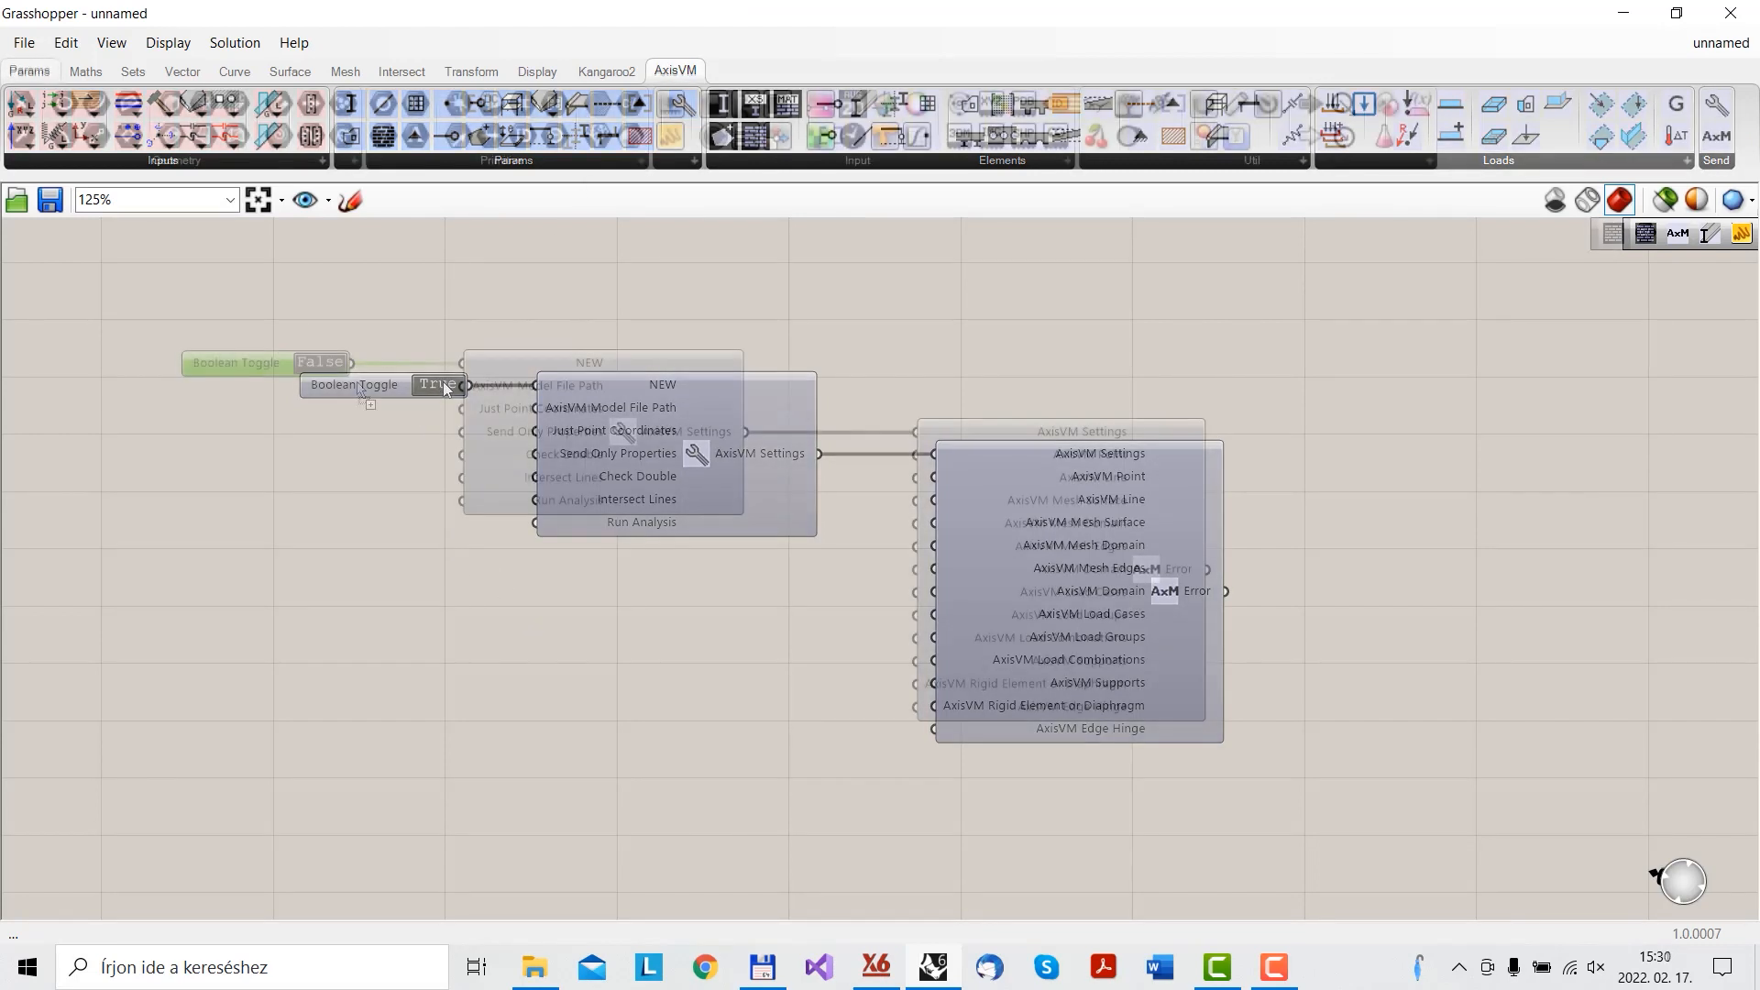
- Wire a File Path to Model File Path, referencing the existing Model.axs file
drag(352, 423, 463, 386)
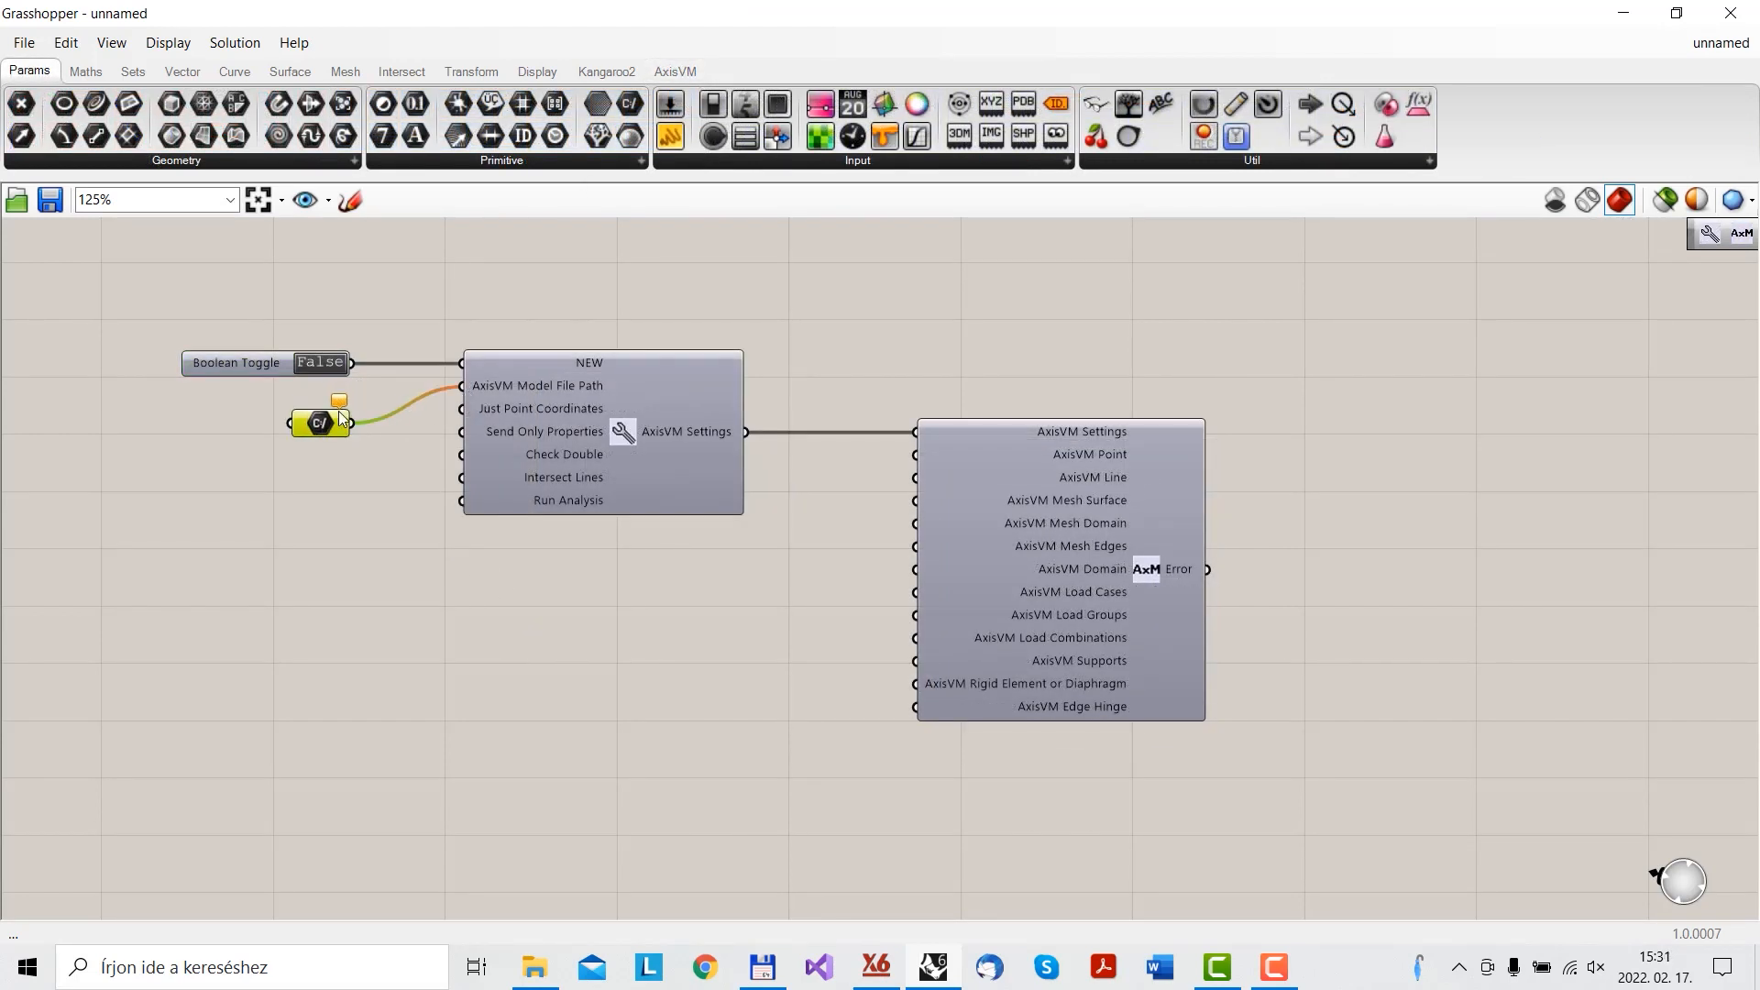
right_click(338, 420)
click(417, 697)
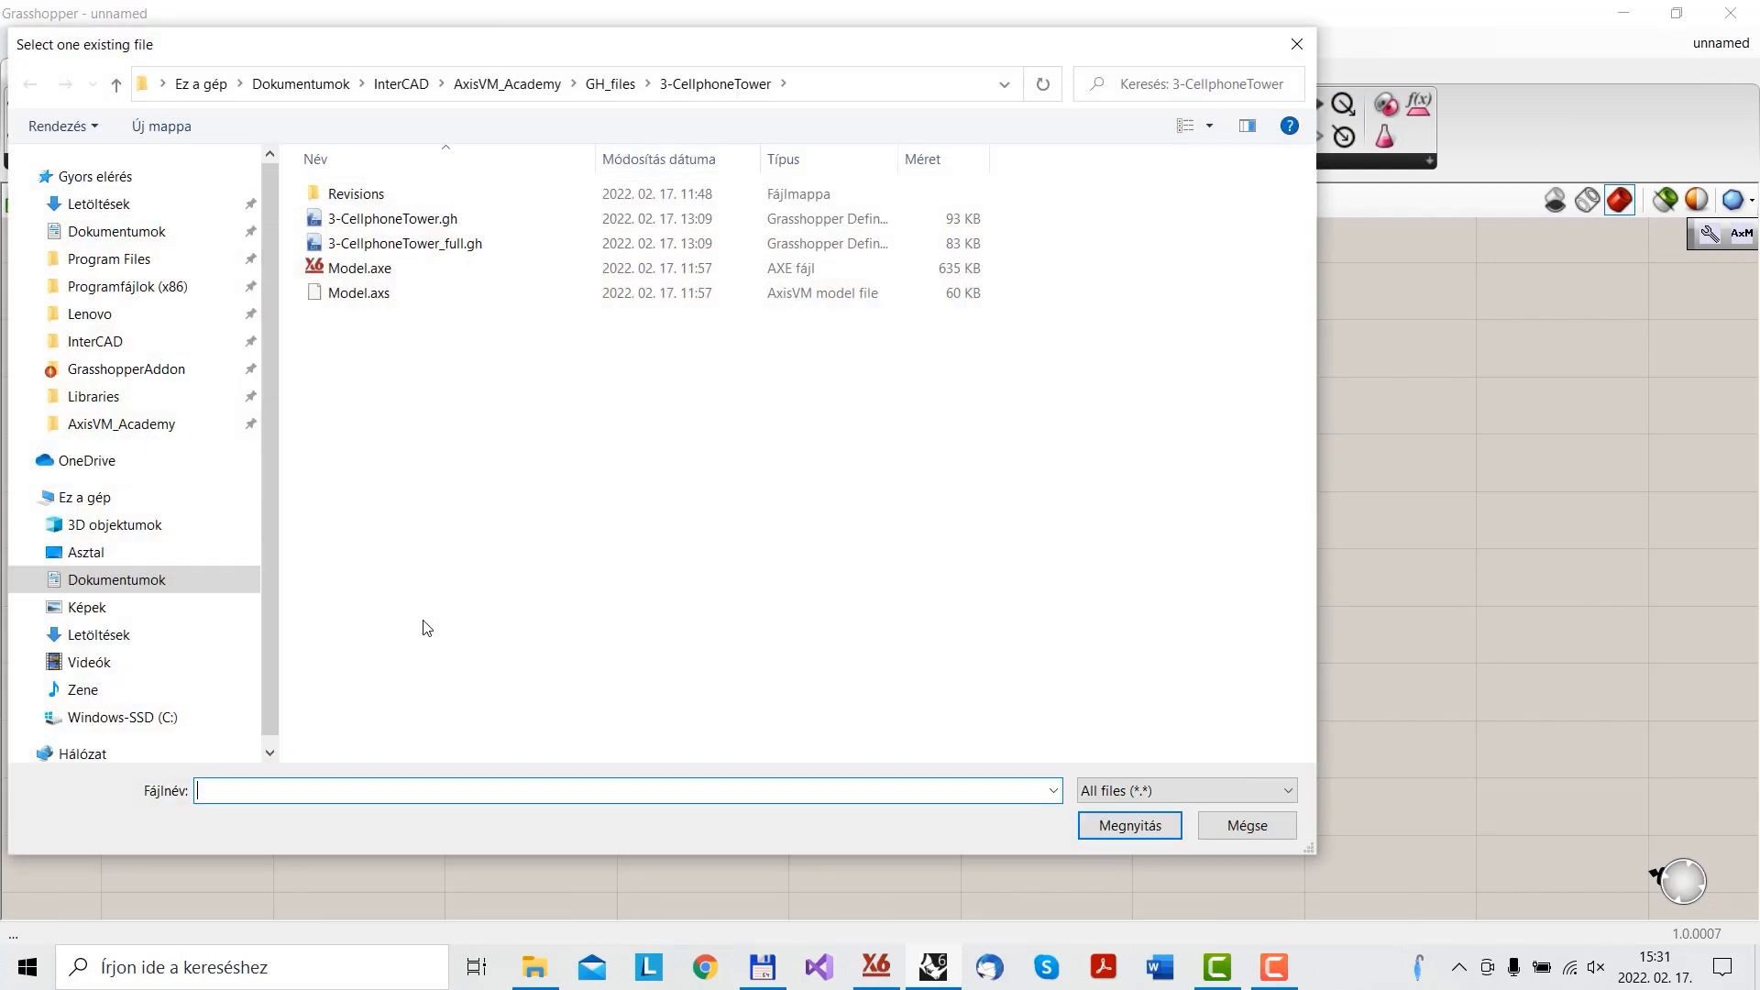
click(409, 293)
click(1129, 825)
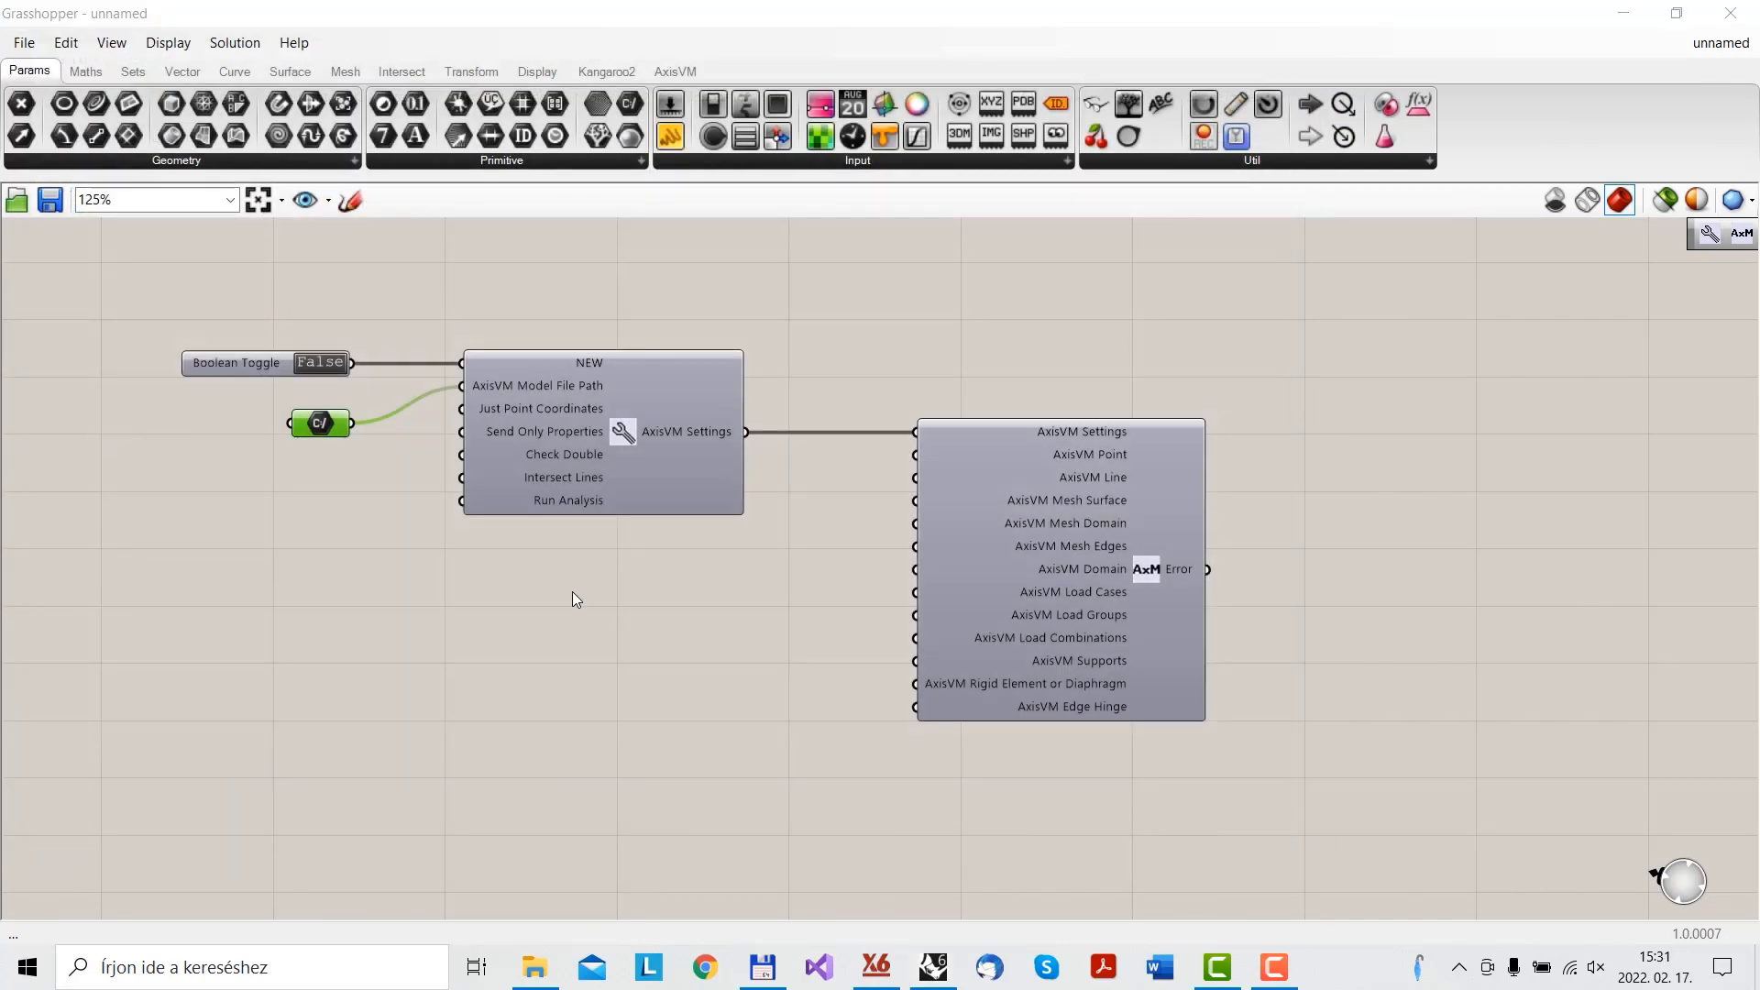
mouse_move(877, 964)
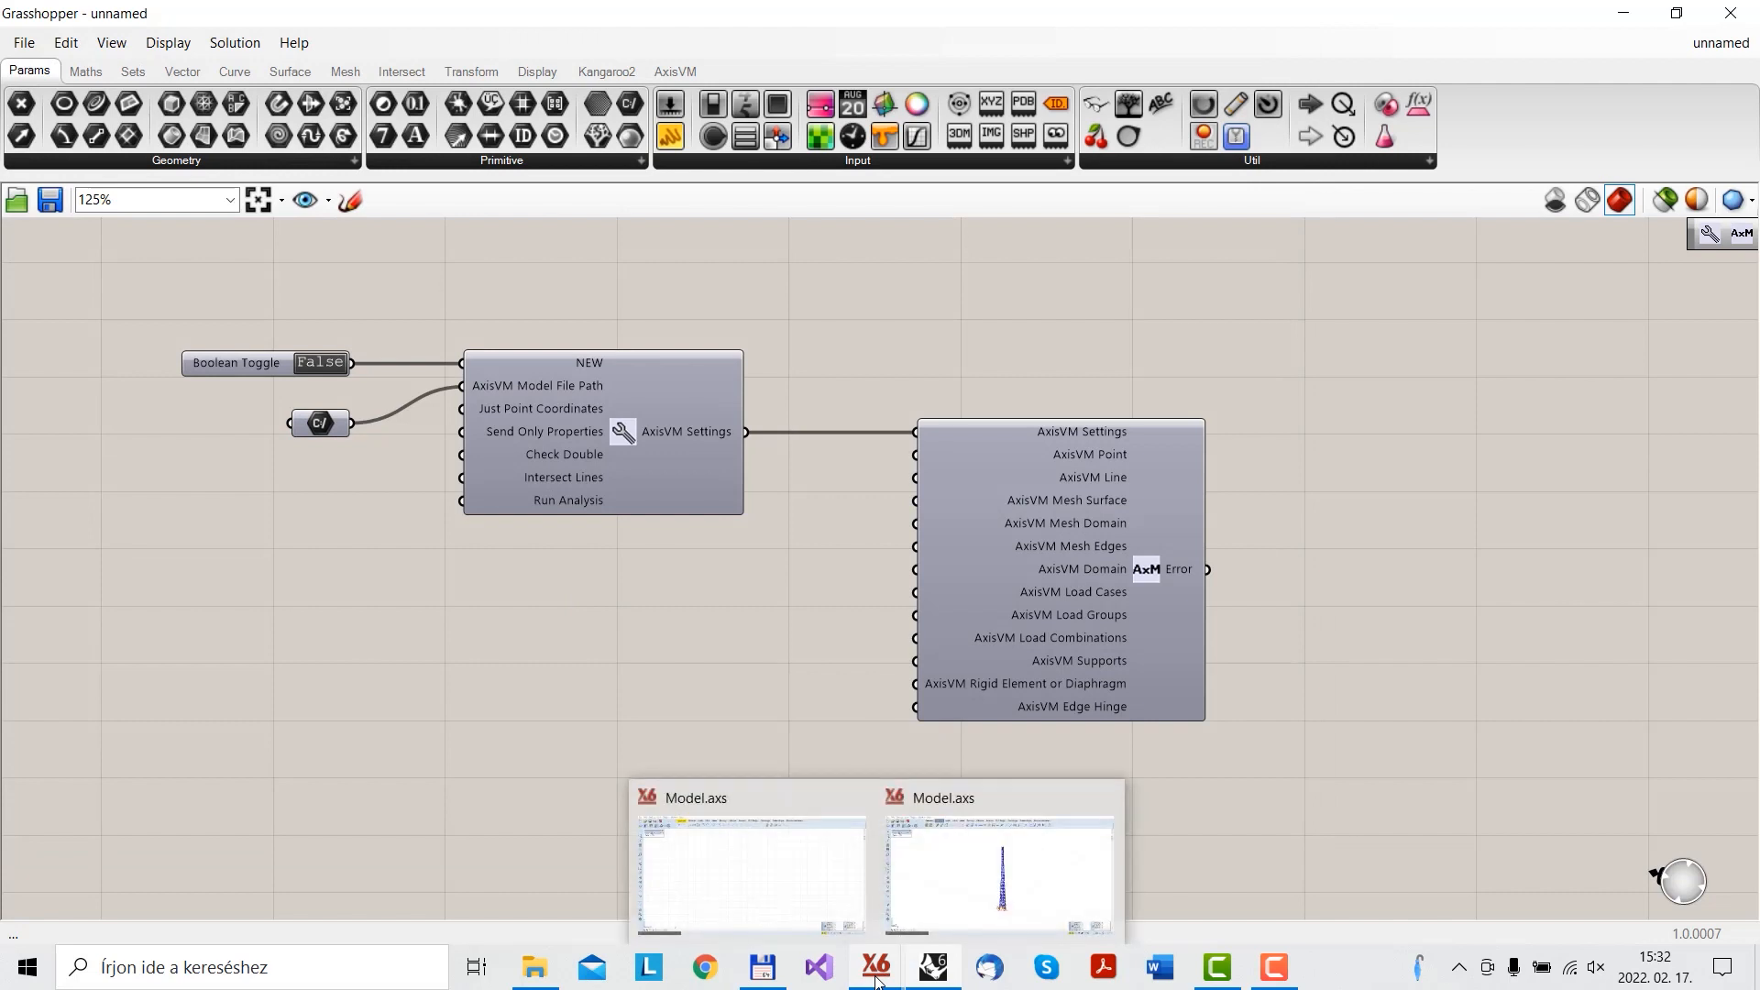
click(977, 907)
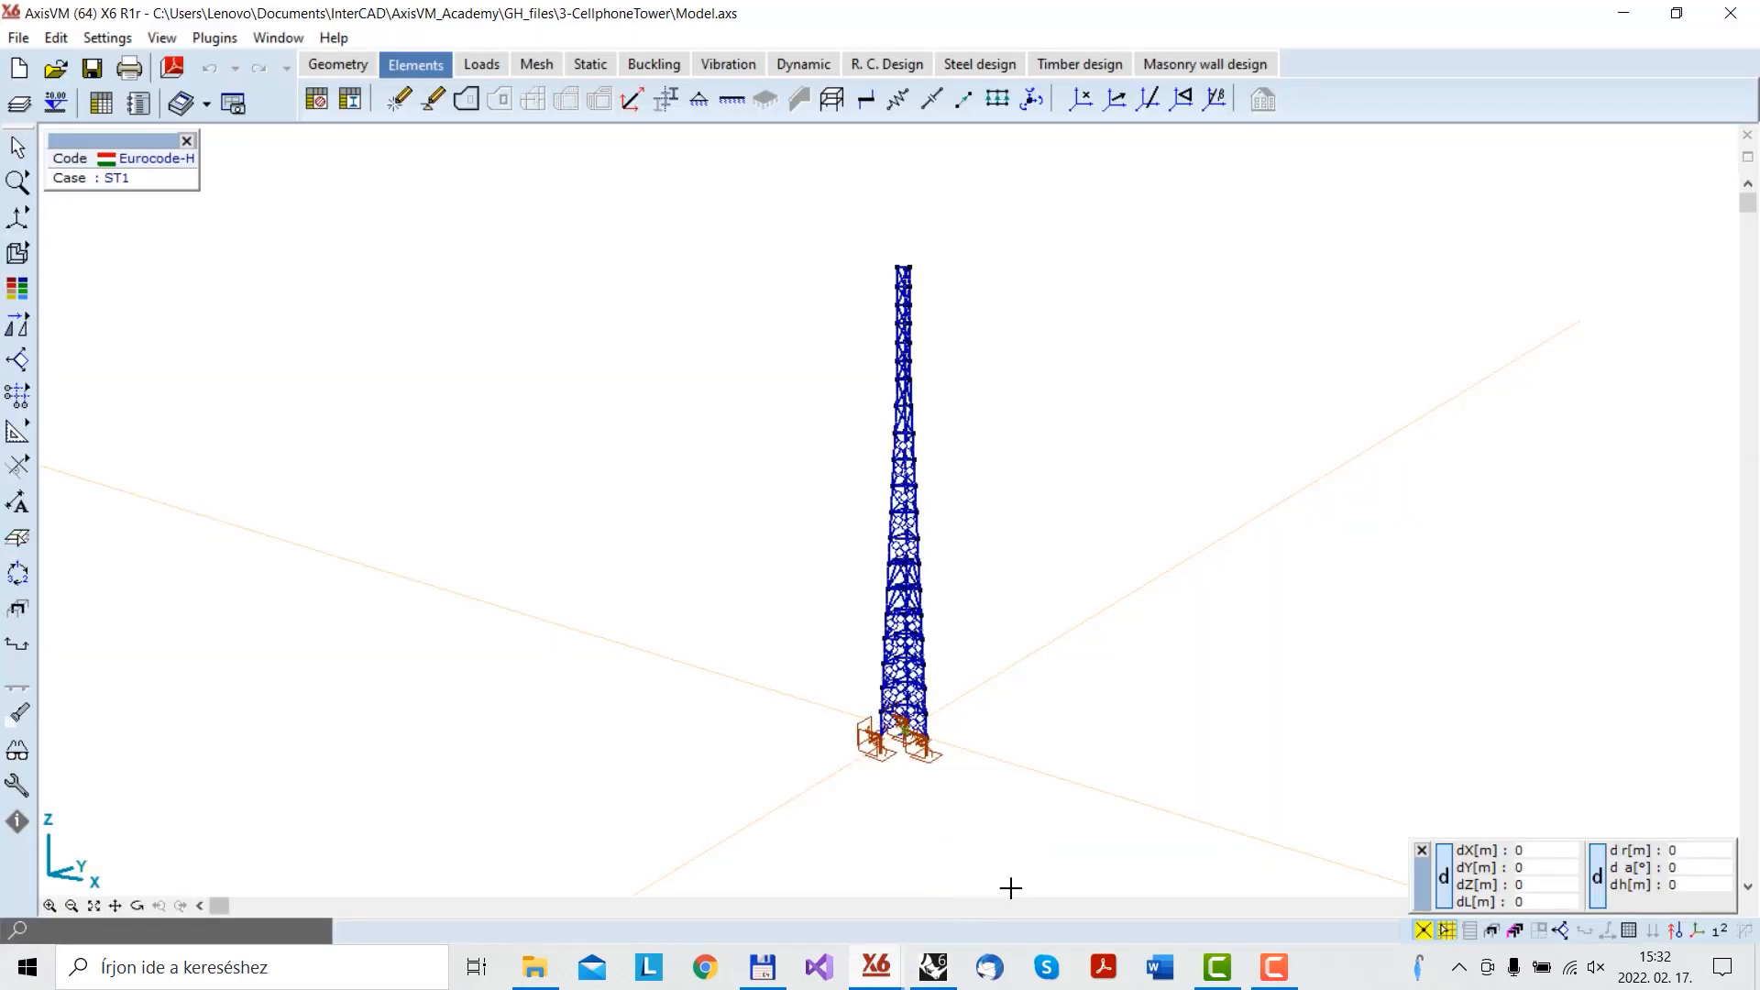
right_click(1061, 645)
click(1114, 335)
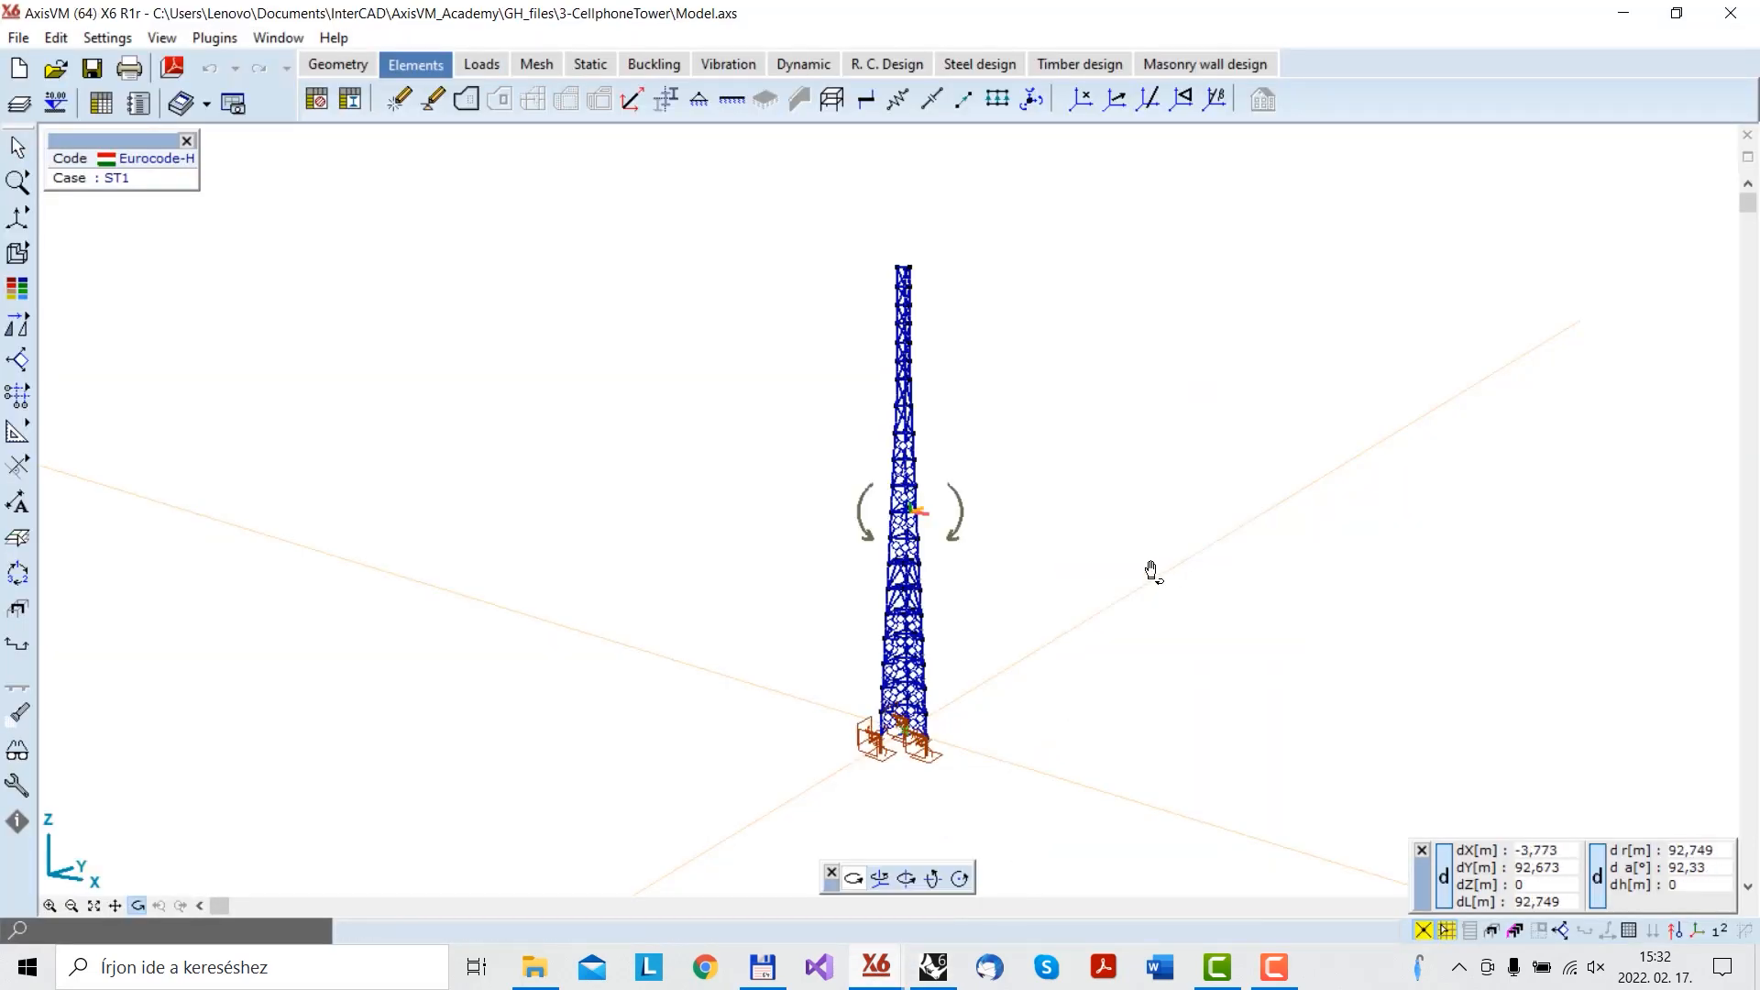
drag(1152, 574, 1050, 616)
click(1623, 13)
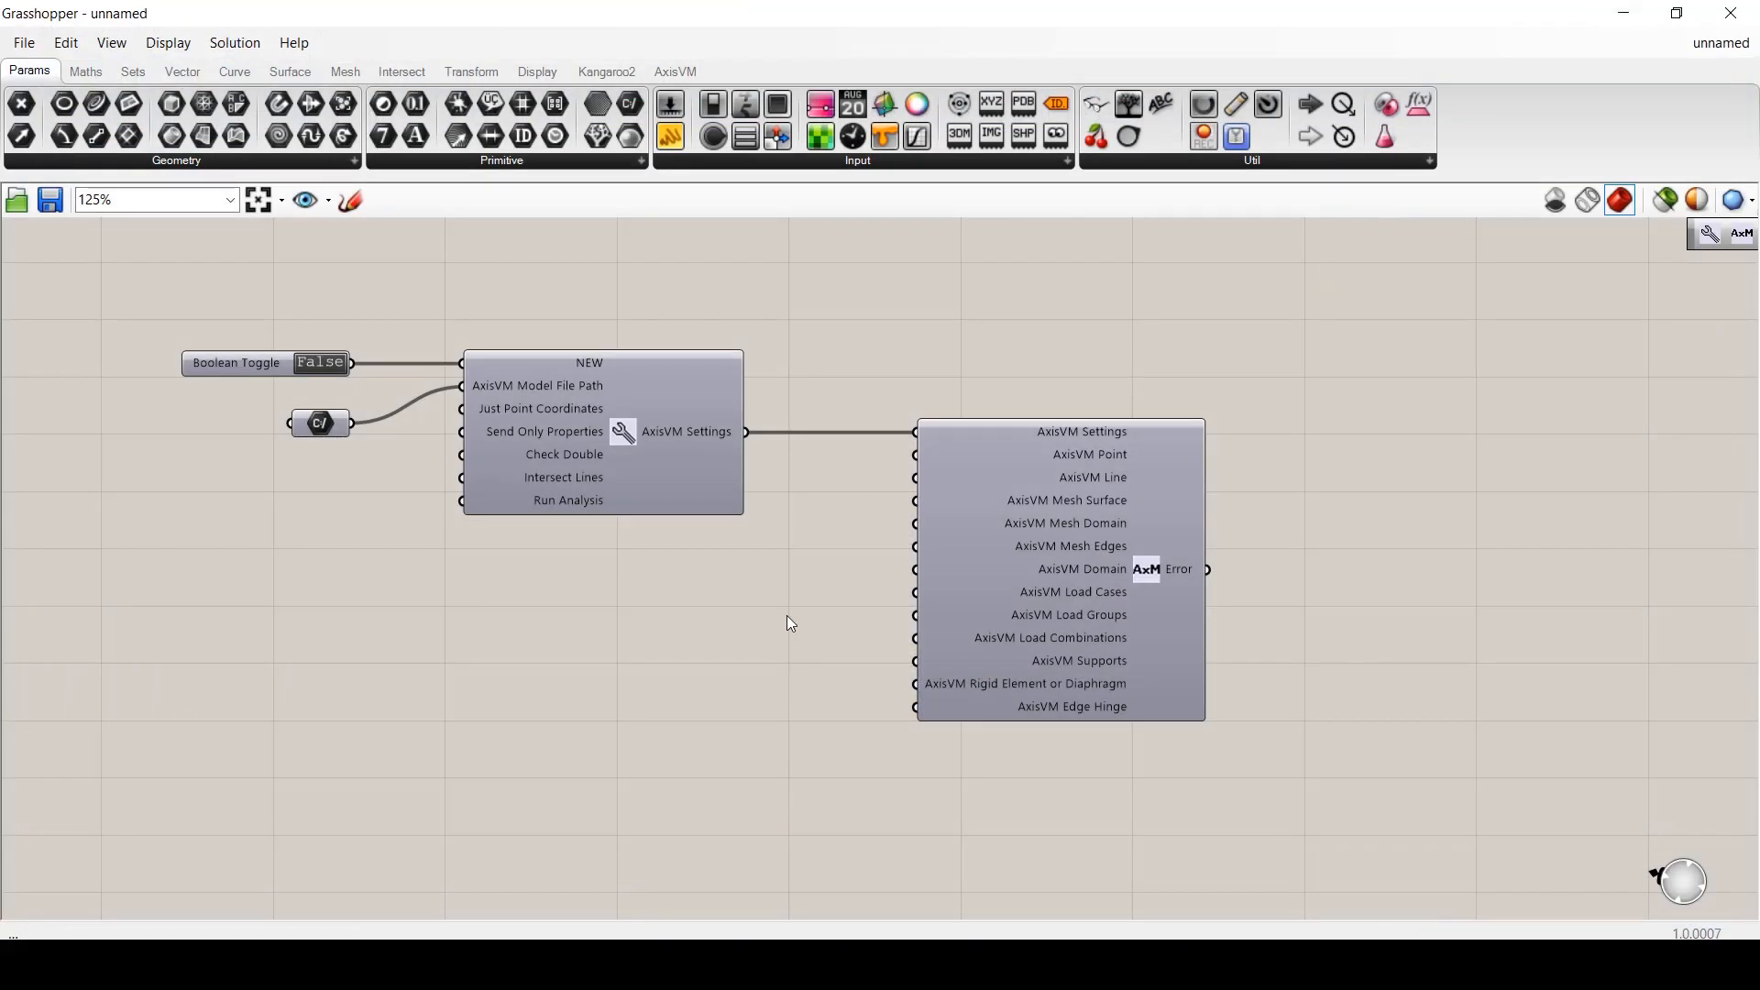
- Nudge the File Path component up level with the Boolean Toggle
drag(318, 420, 317, 395)
click(326, 474)
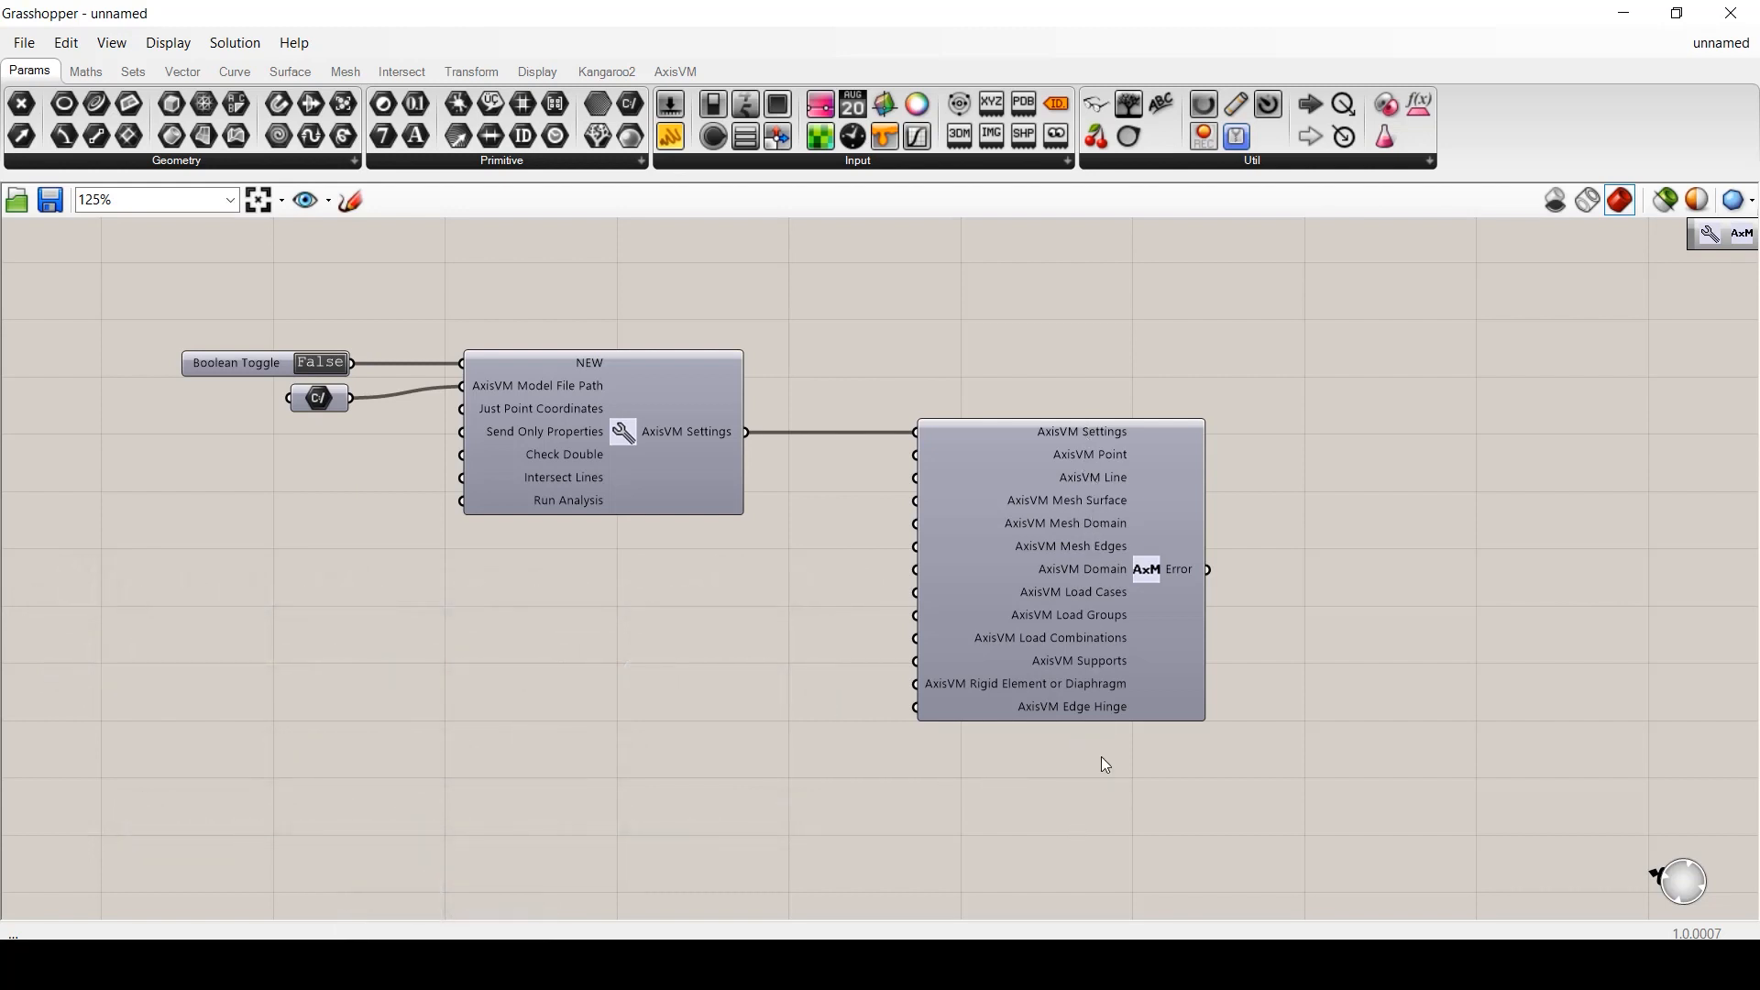
- Attach a Panel to the AxisVM Error output
double_click(1320, 563)
text(panel)
key(Return)
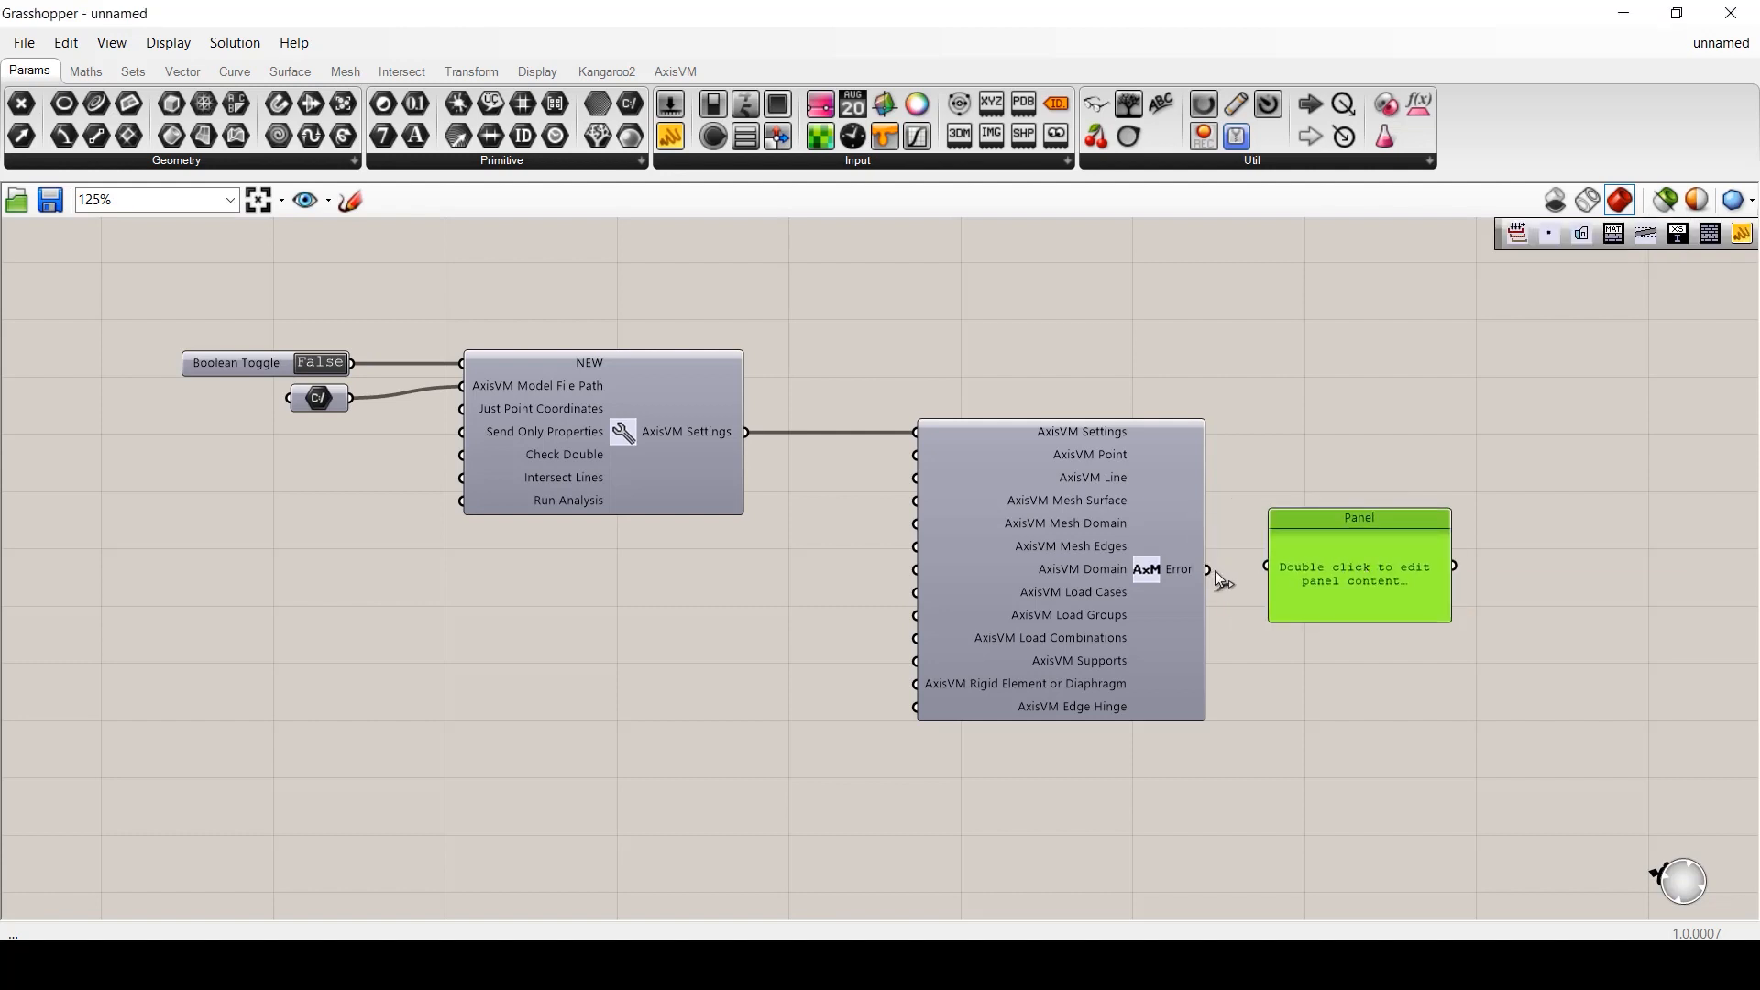
drag(1213, 570, 1376, 570)
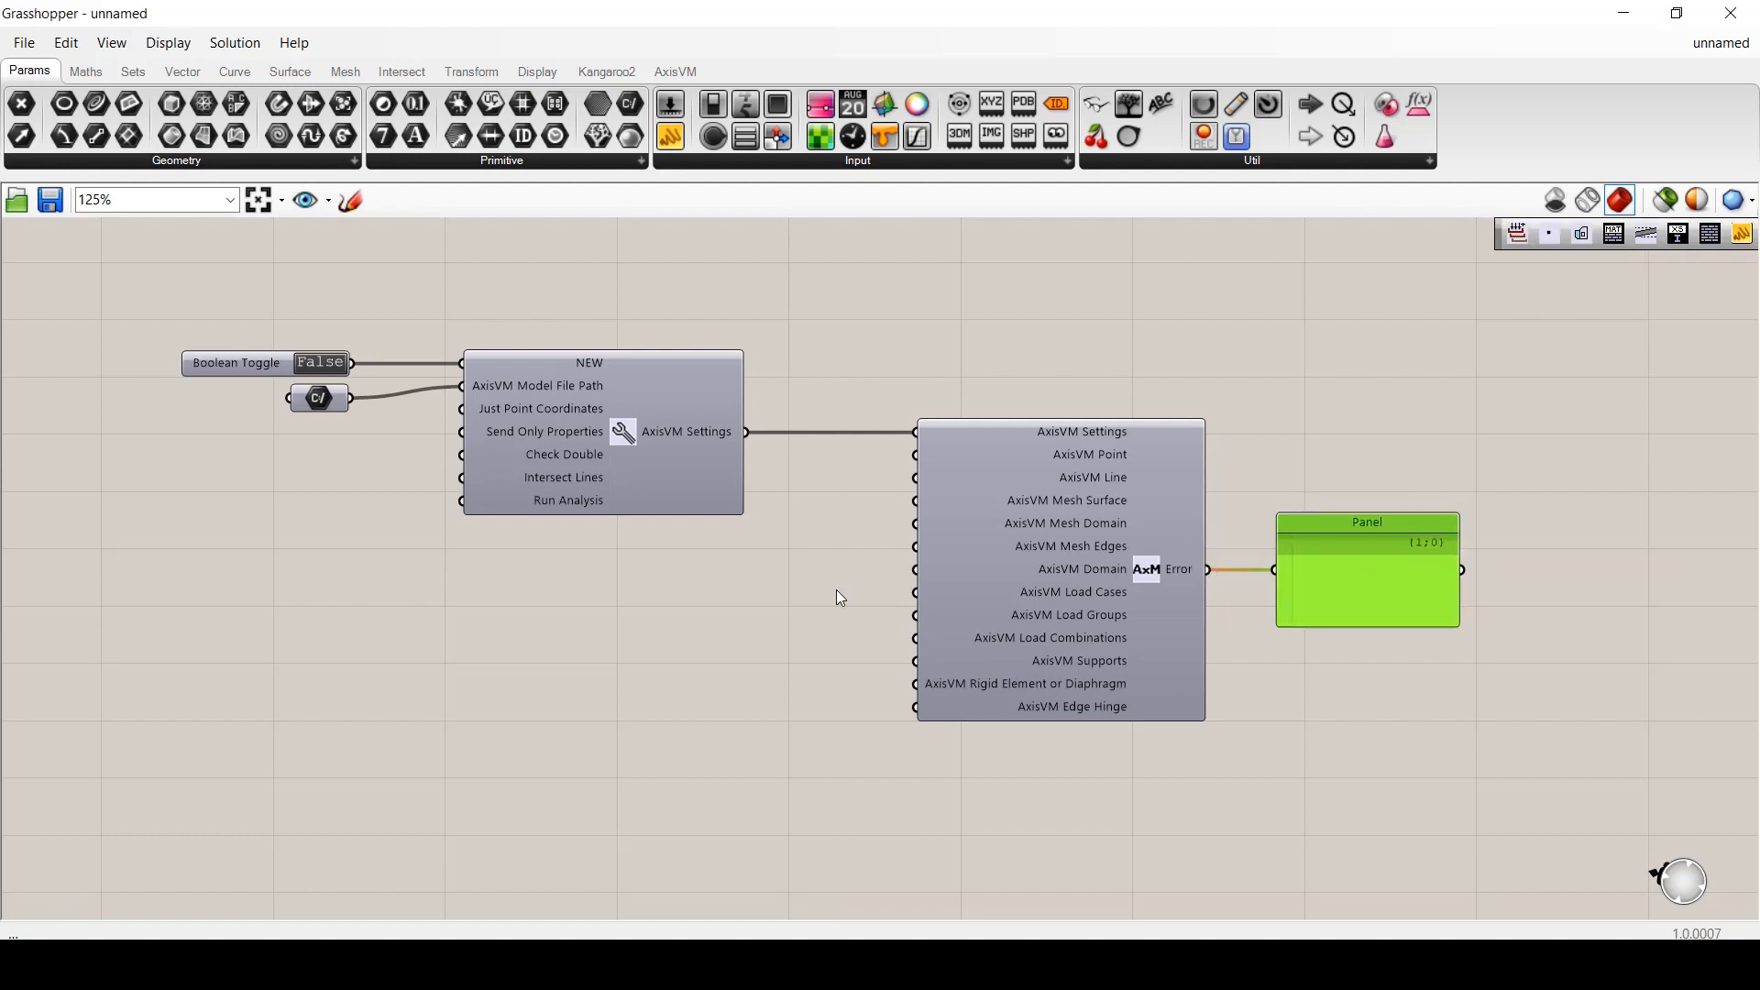
click(717, 607)
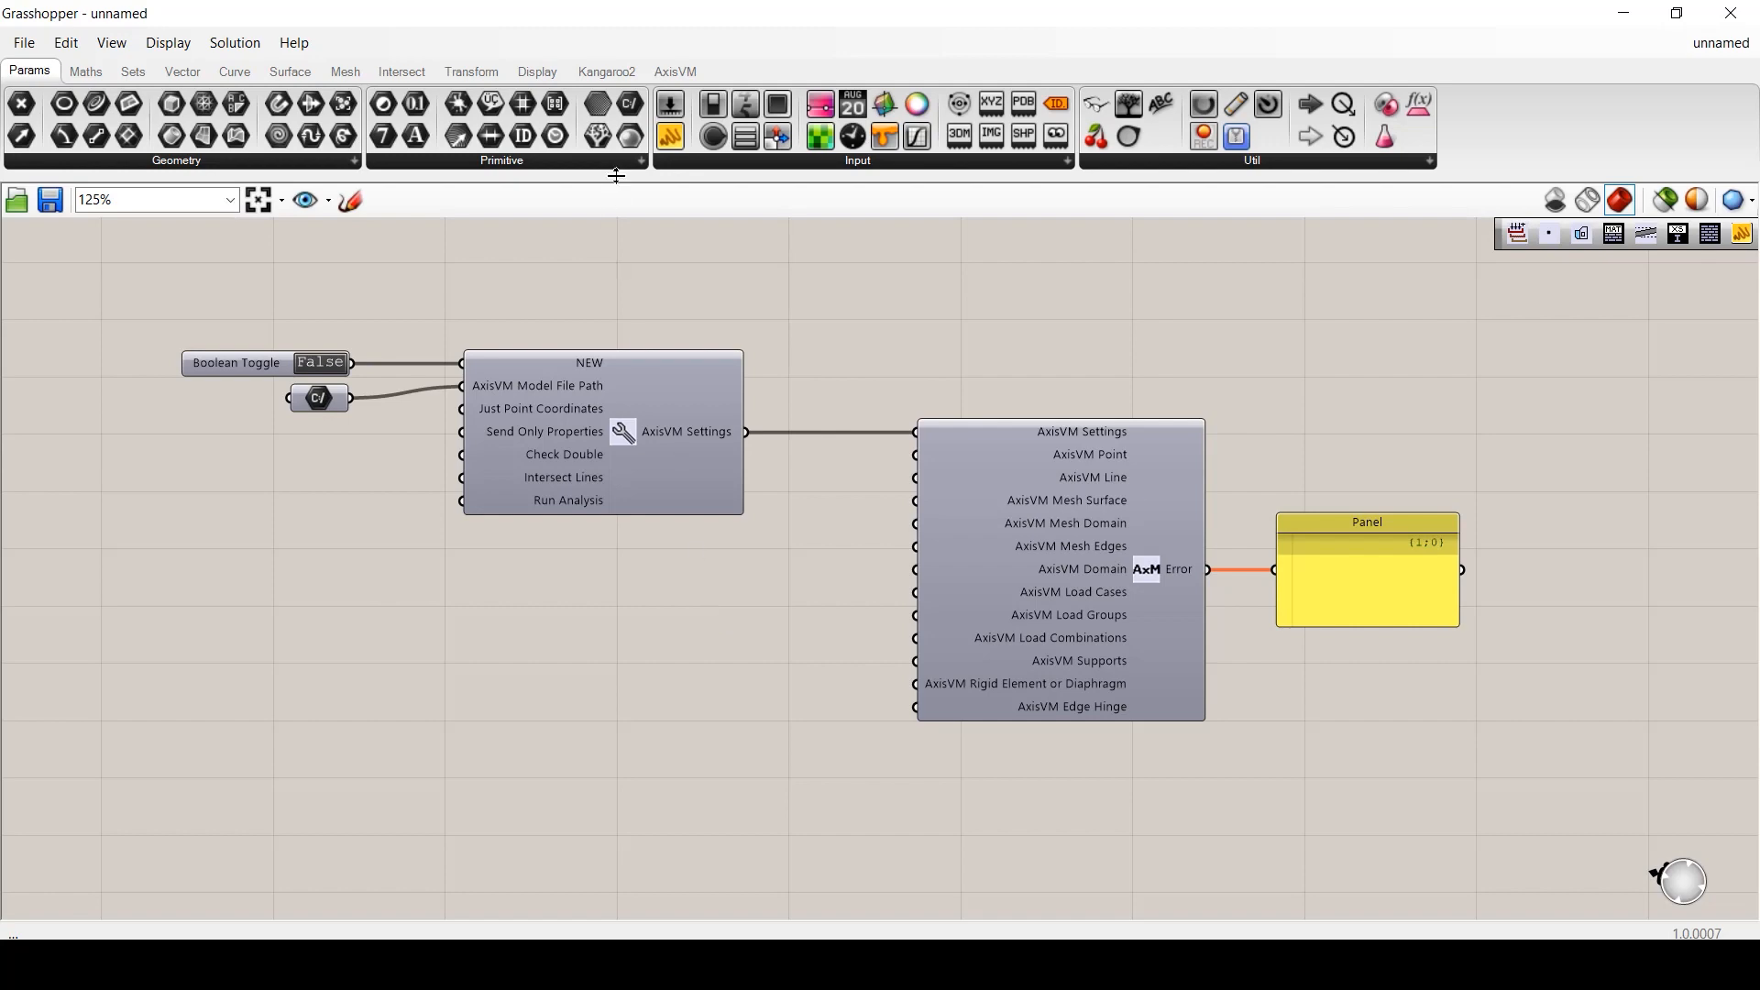
- Add an AxisVM Lines component feeding AxisVM Line, with a Line parameter as its input
click(671, 71)
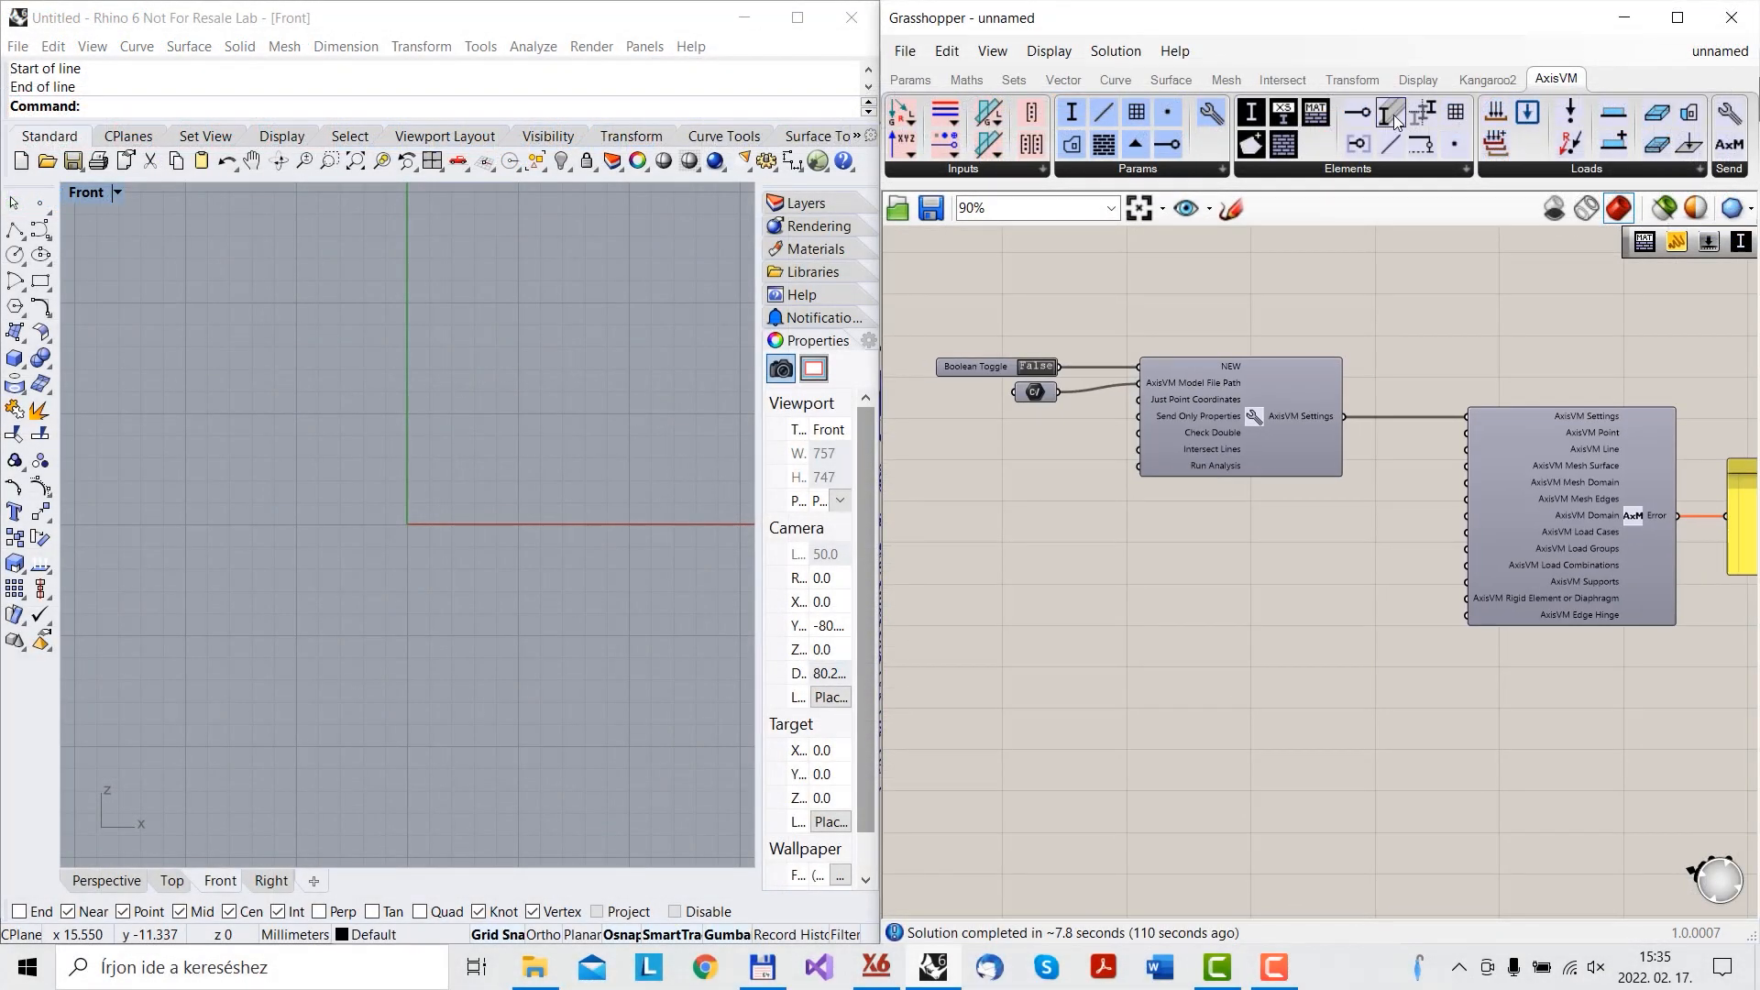
drag(1391, 112, 1467, 449)
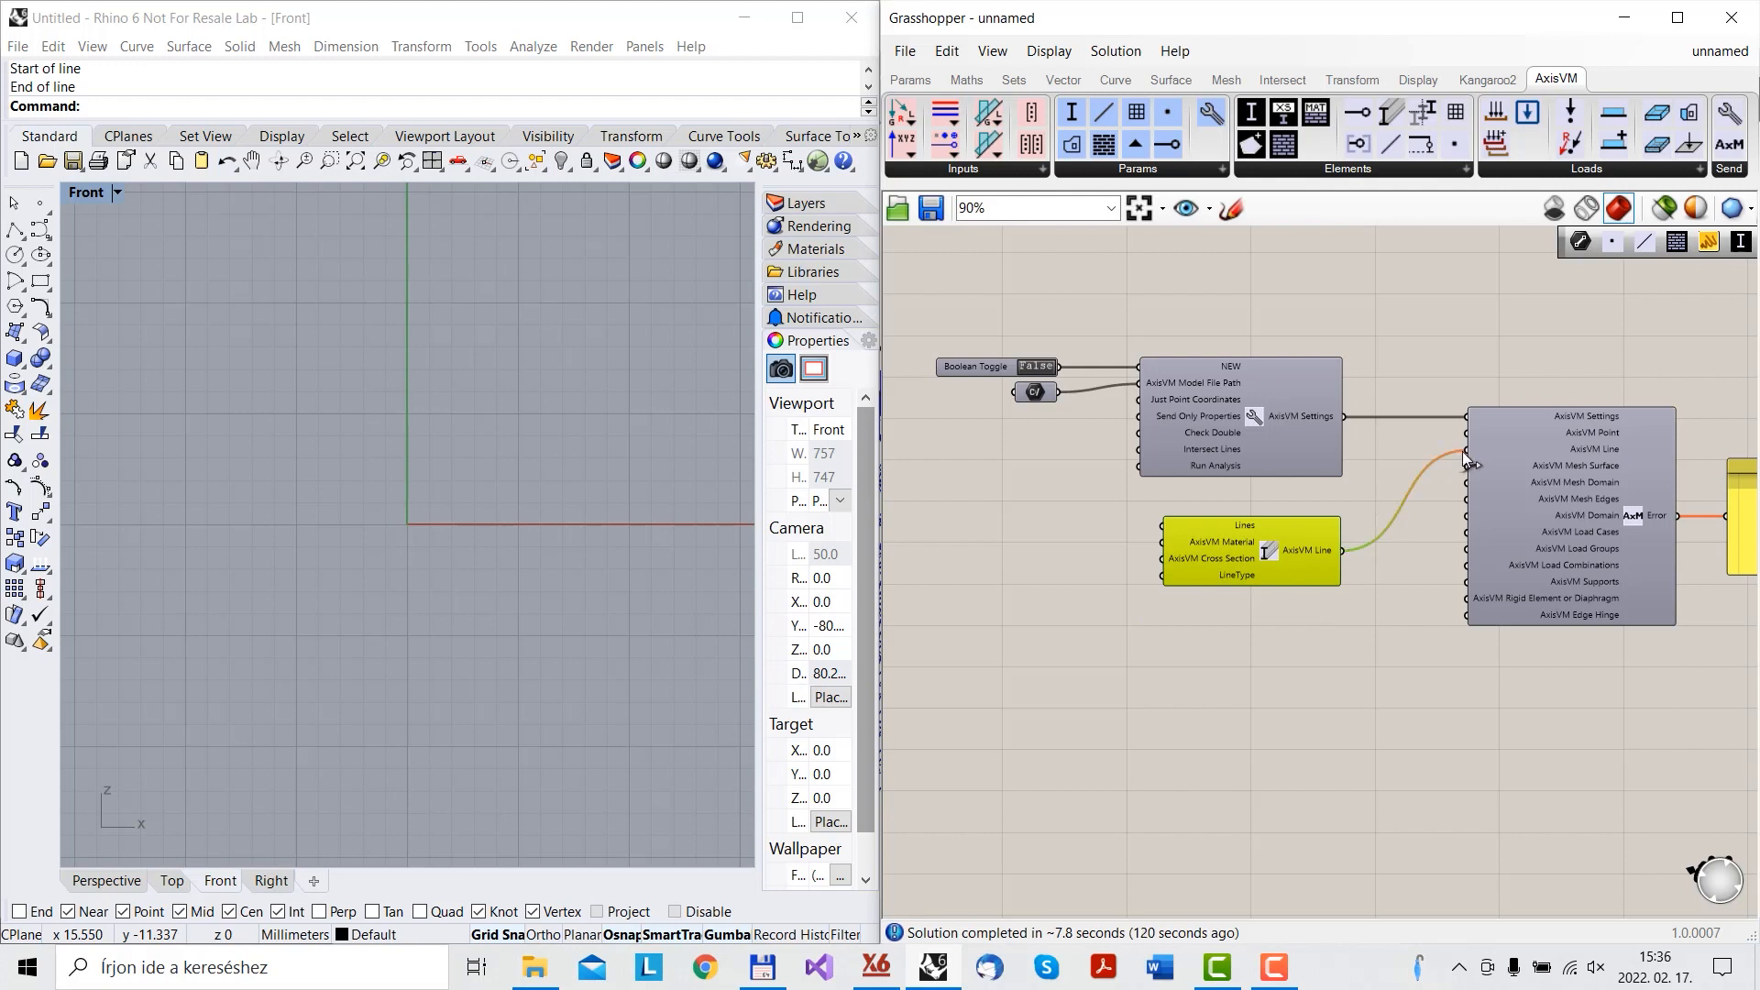
double_click(984, 548)
text(li)
key(Return)
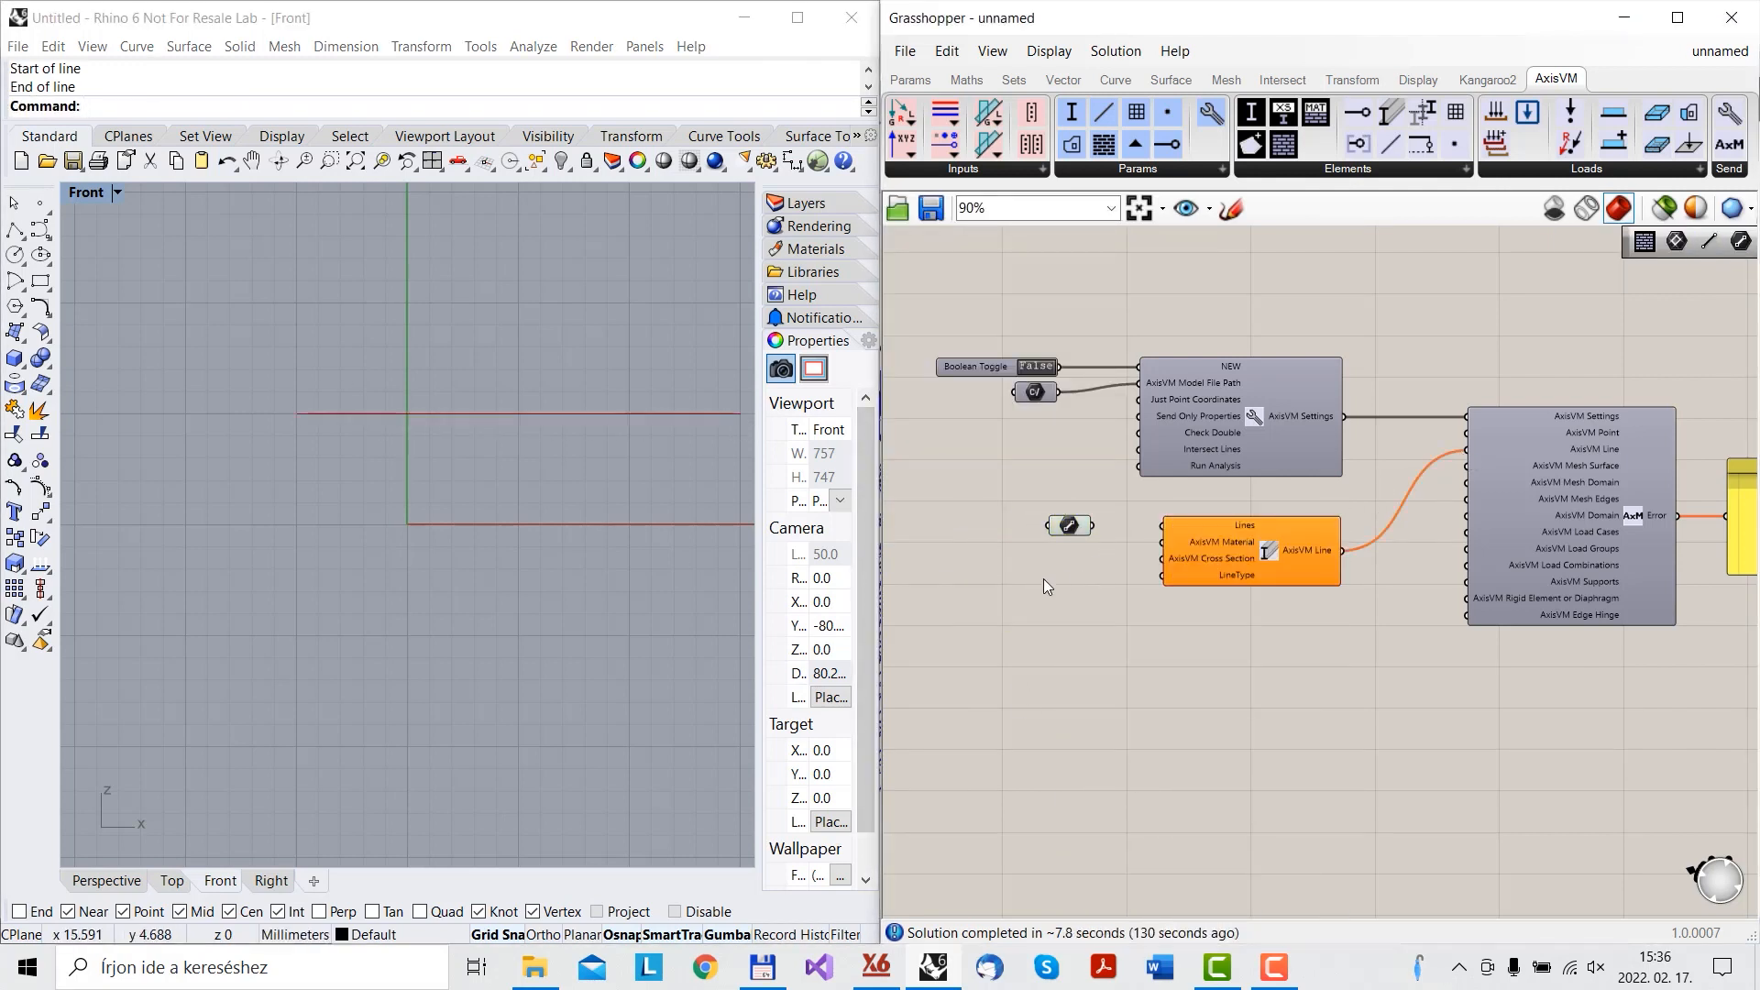
drag(1091, 525, 1162, 525)
mouse_move(875, 964)
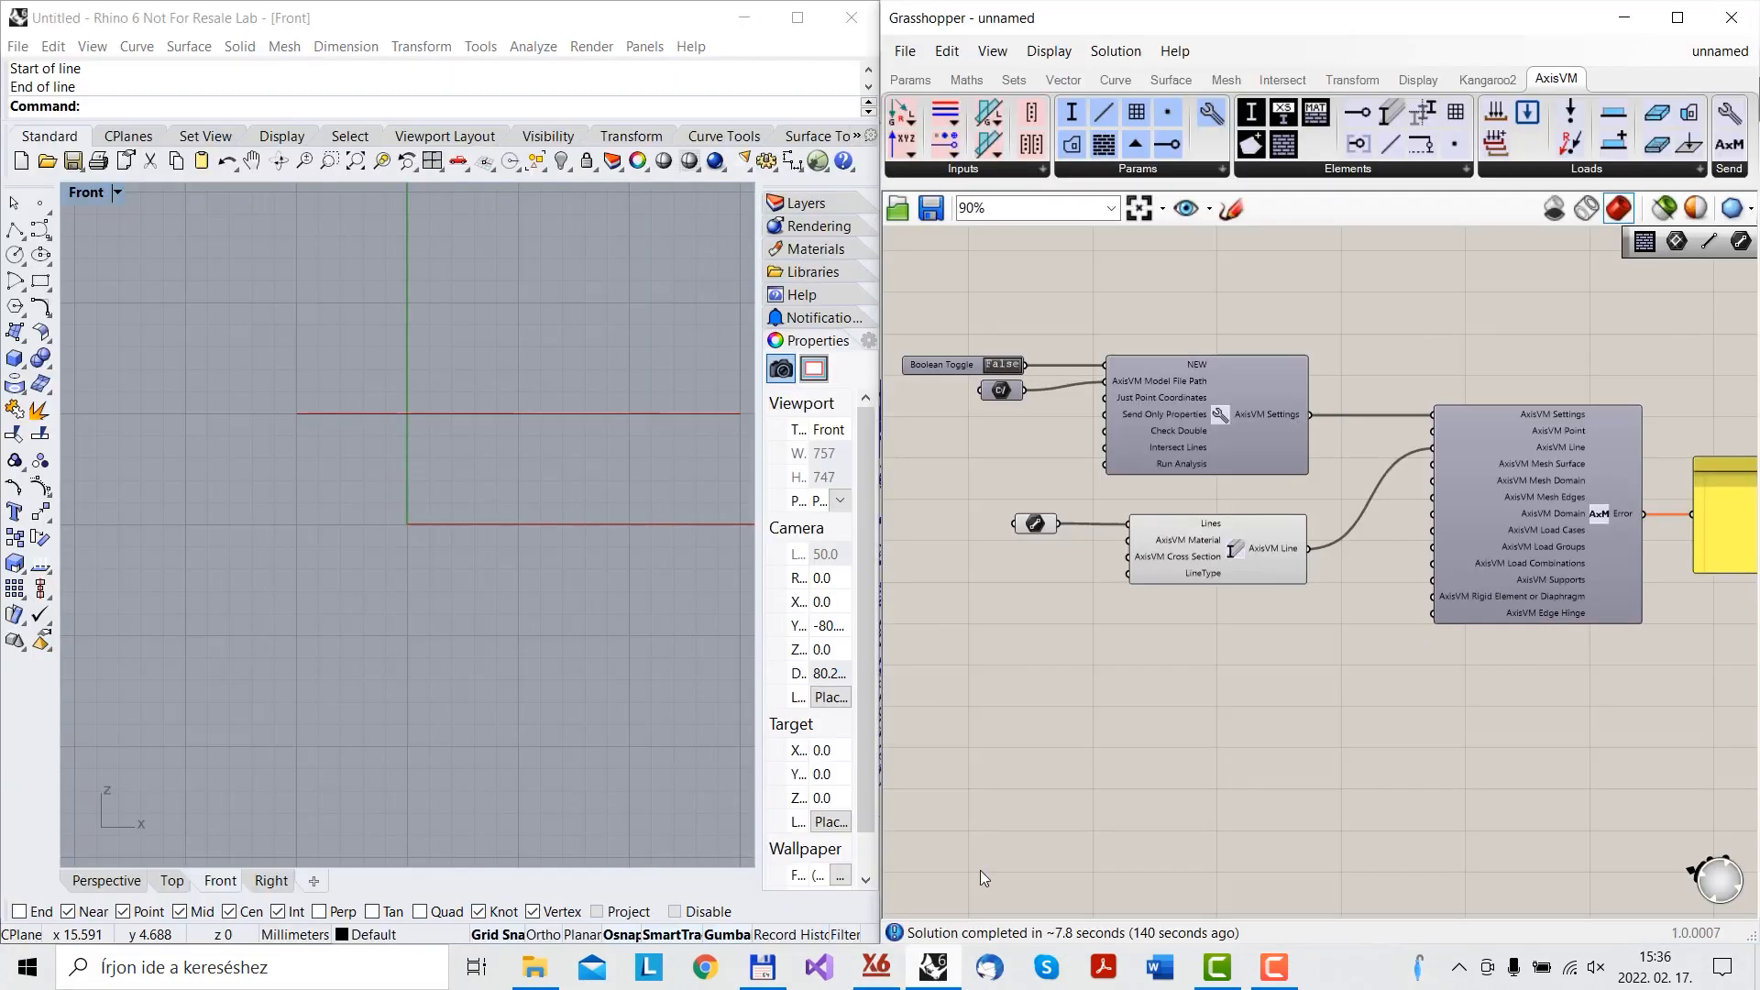
click(1676, 17)
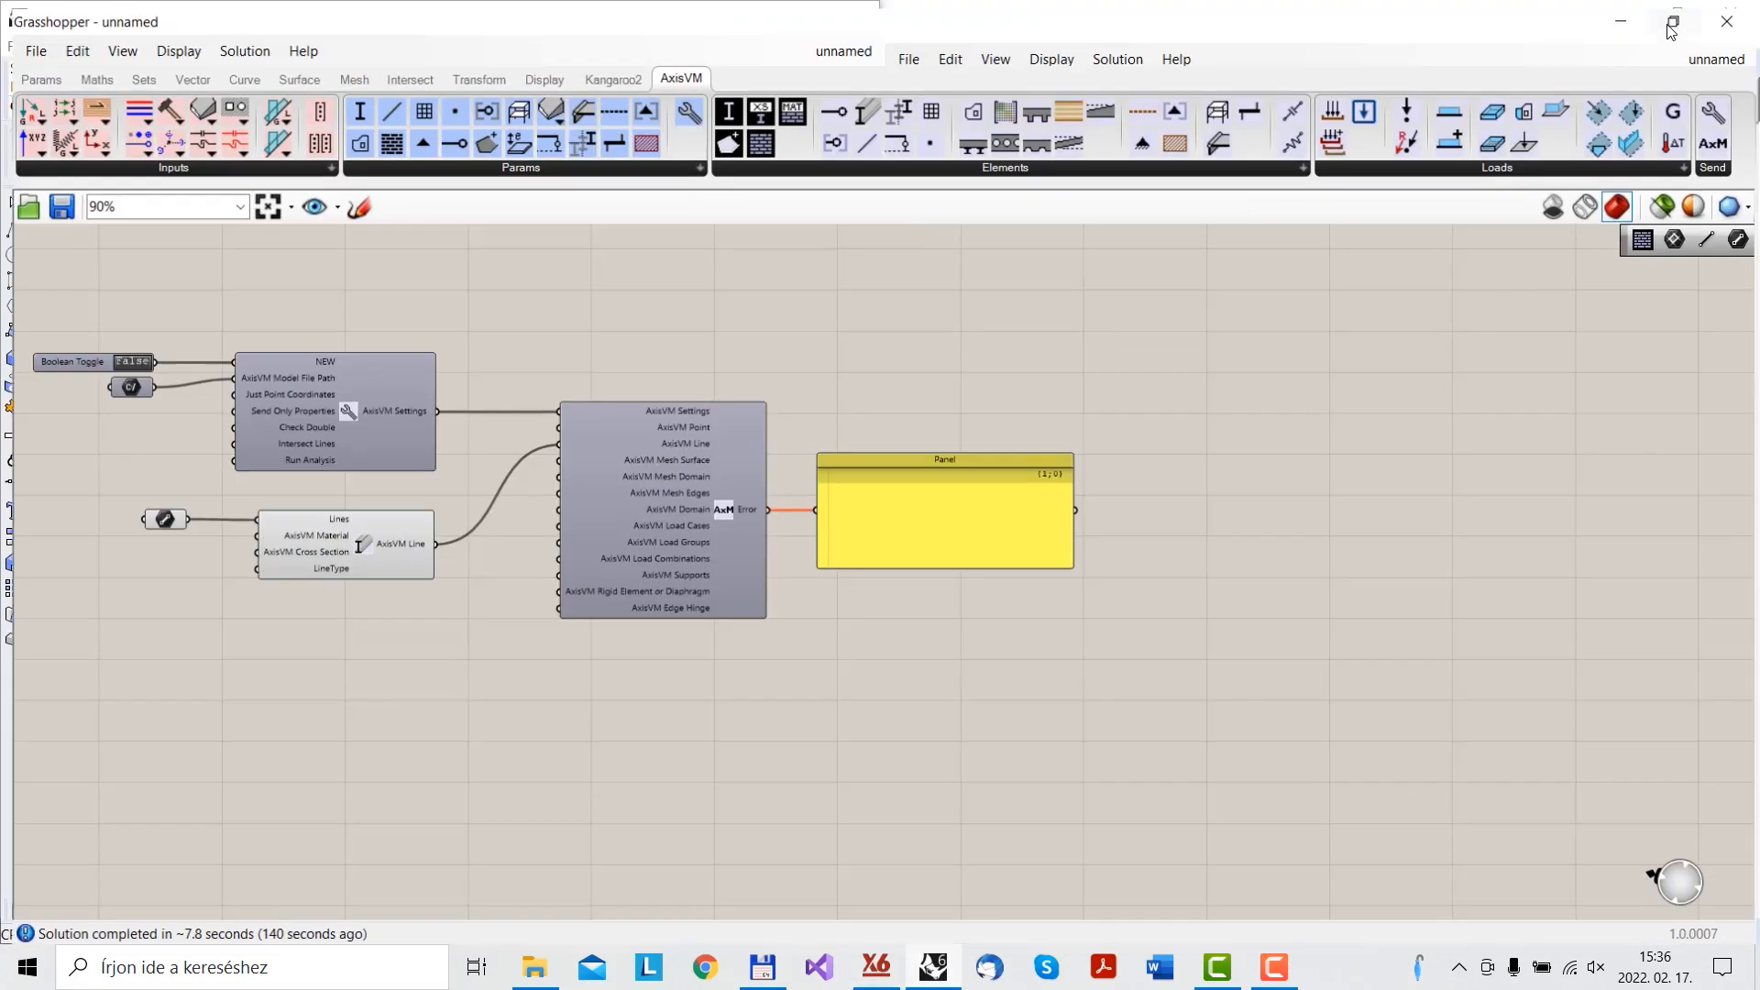
right_drag(510, 624, 660, 609)
scroll(624, 483, up, 3)
right_drag(624, 483, 719, 531)
- Create a list of Truss line types for the AxisVM Lines component's LineType input
right_click(516, 628)
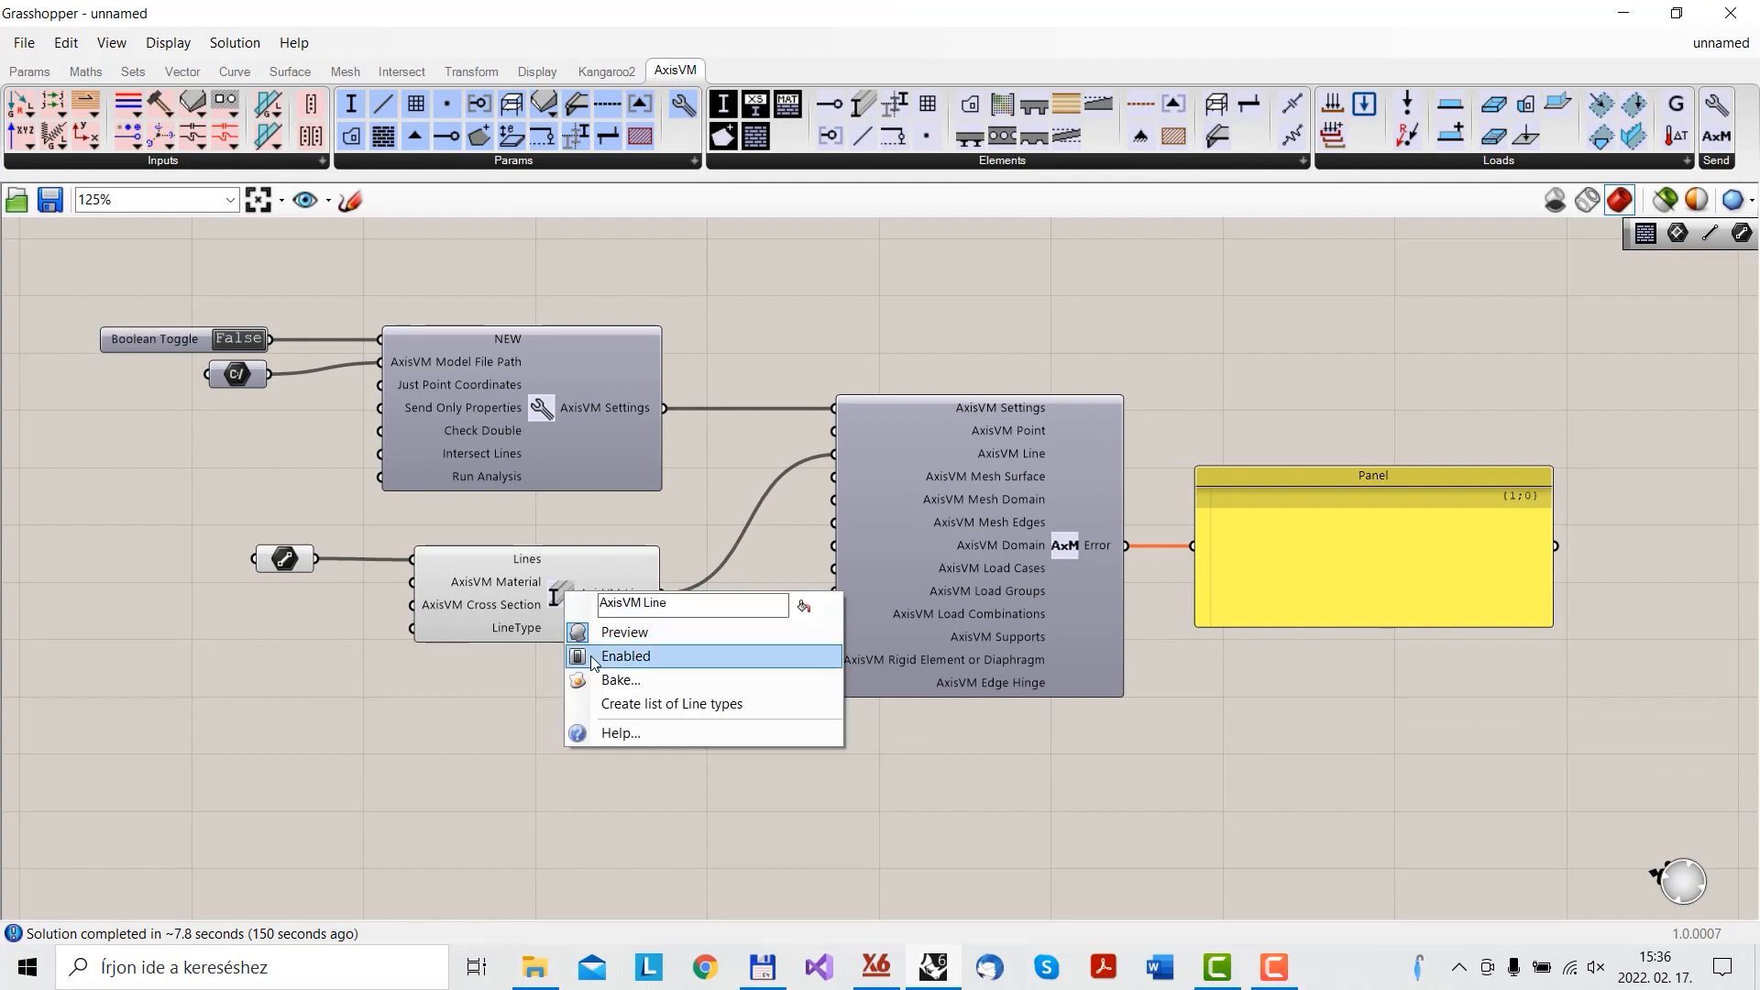
click(618, 702)
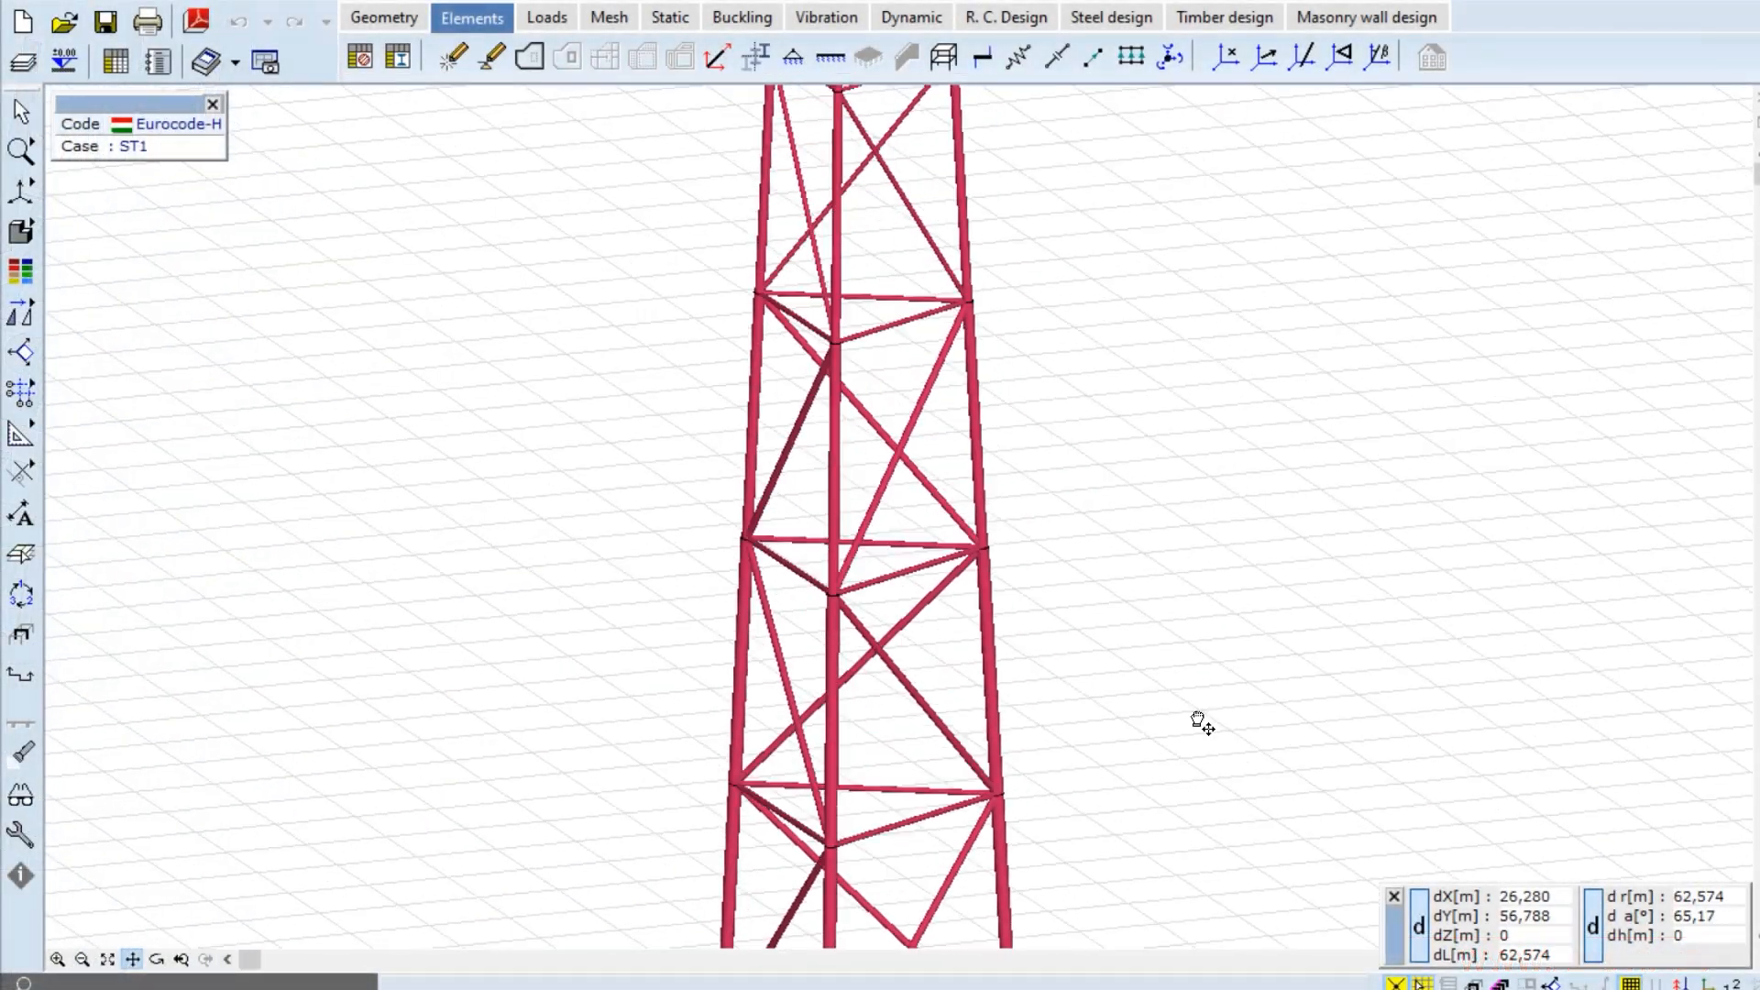
- Set 10 conical segments, base width 5.9 and parallel width 1.6, then reduce segment counts
scroll(1201, 723, down, 5)
click(102, 959)
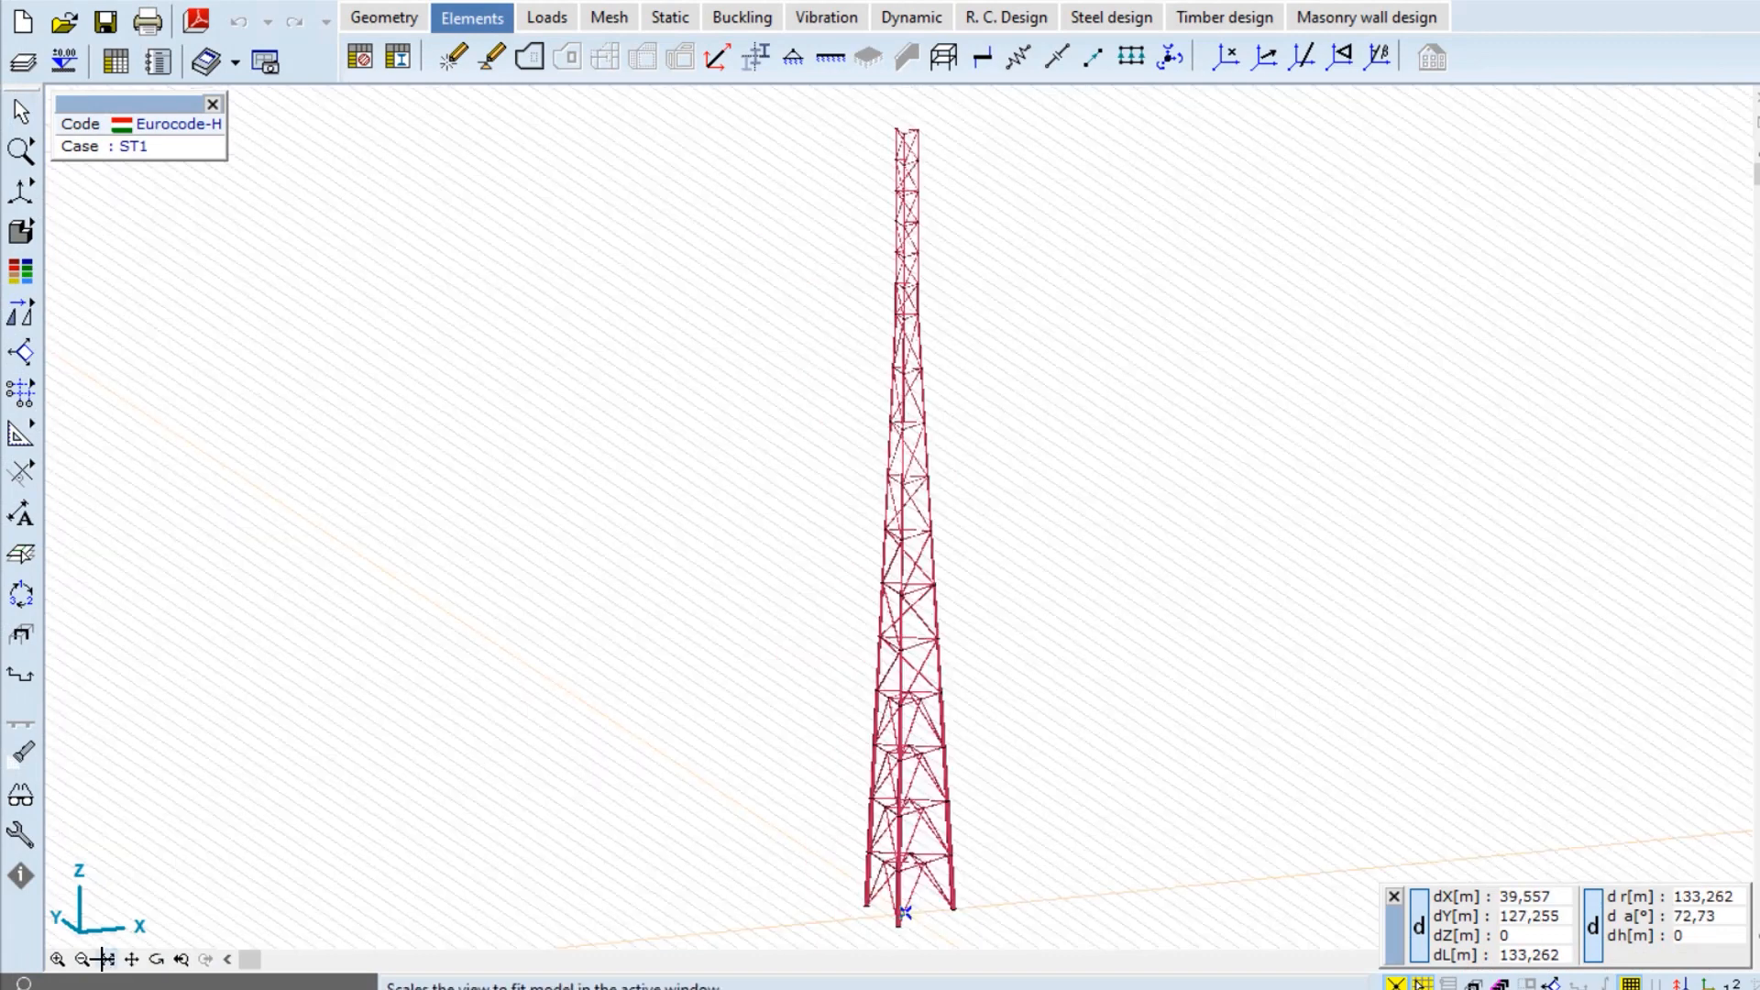
key(alt+Tab)
drag(363, 779, 324, 728)
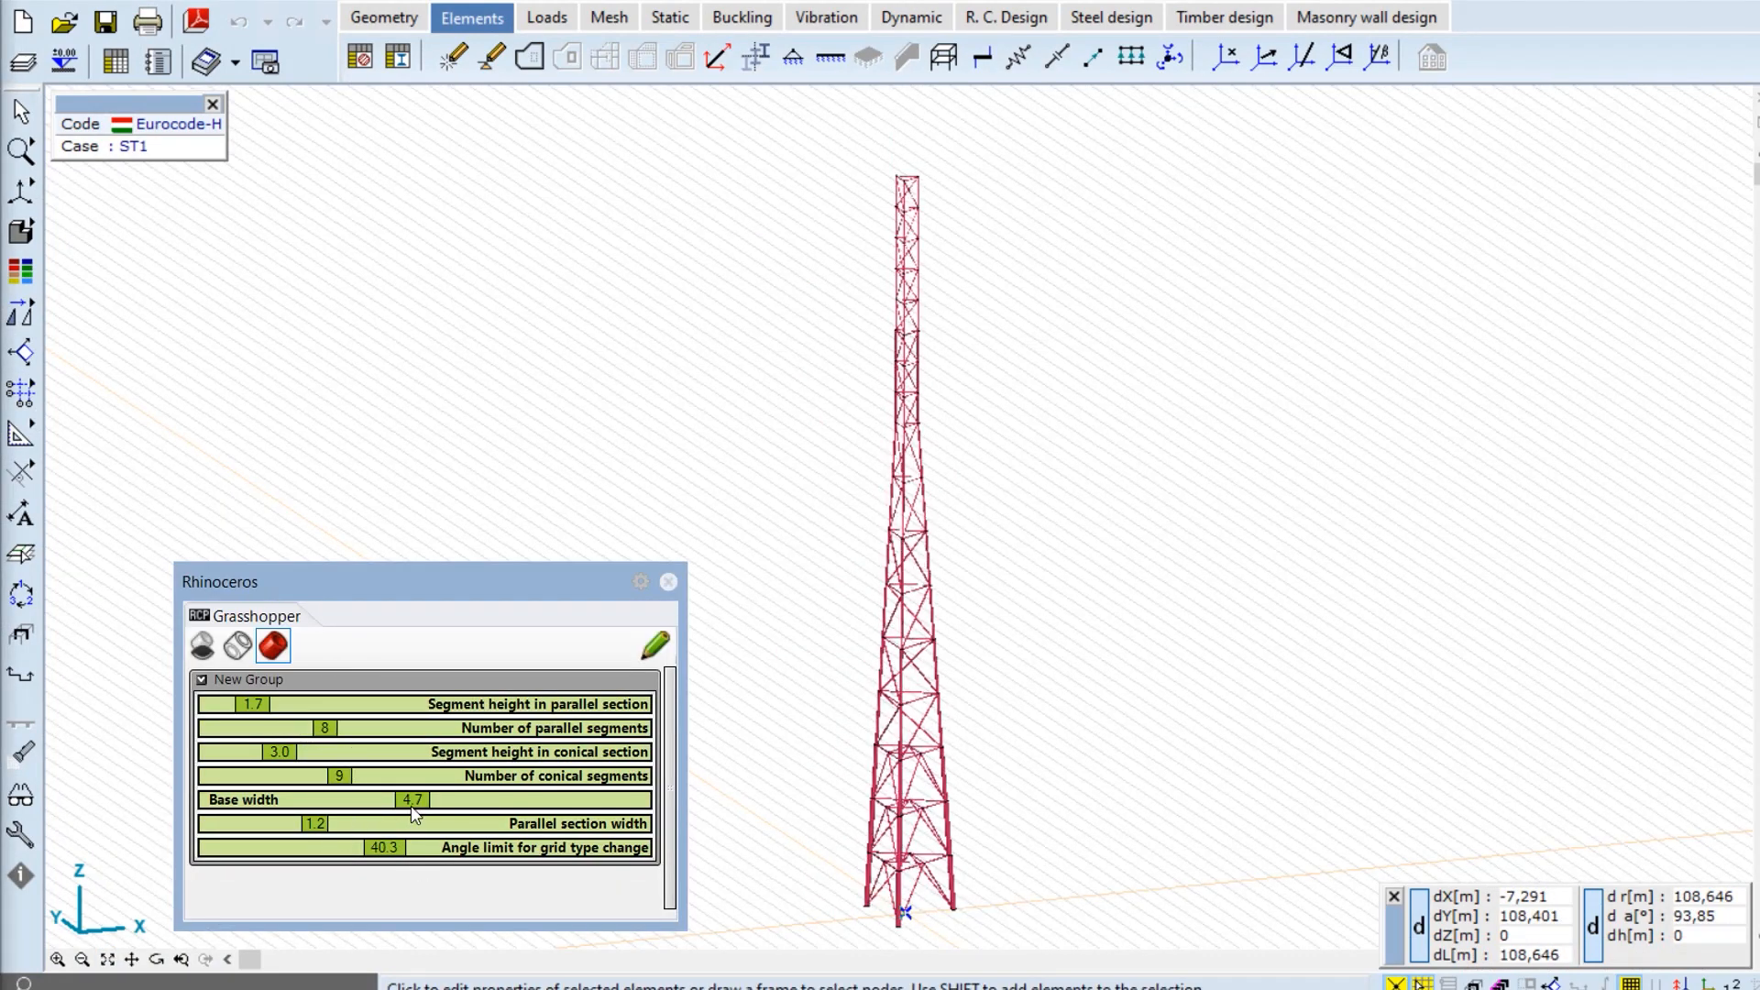
drag(413, 811, 461, 810)
drag(315, 825, 348, 828)
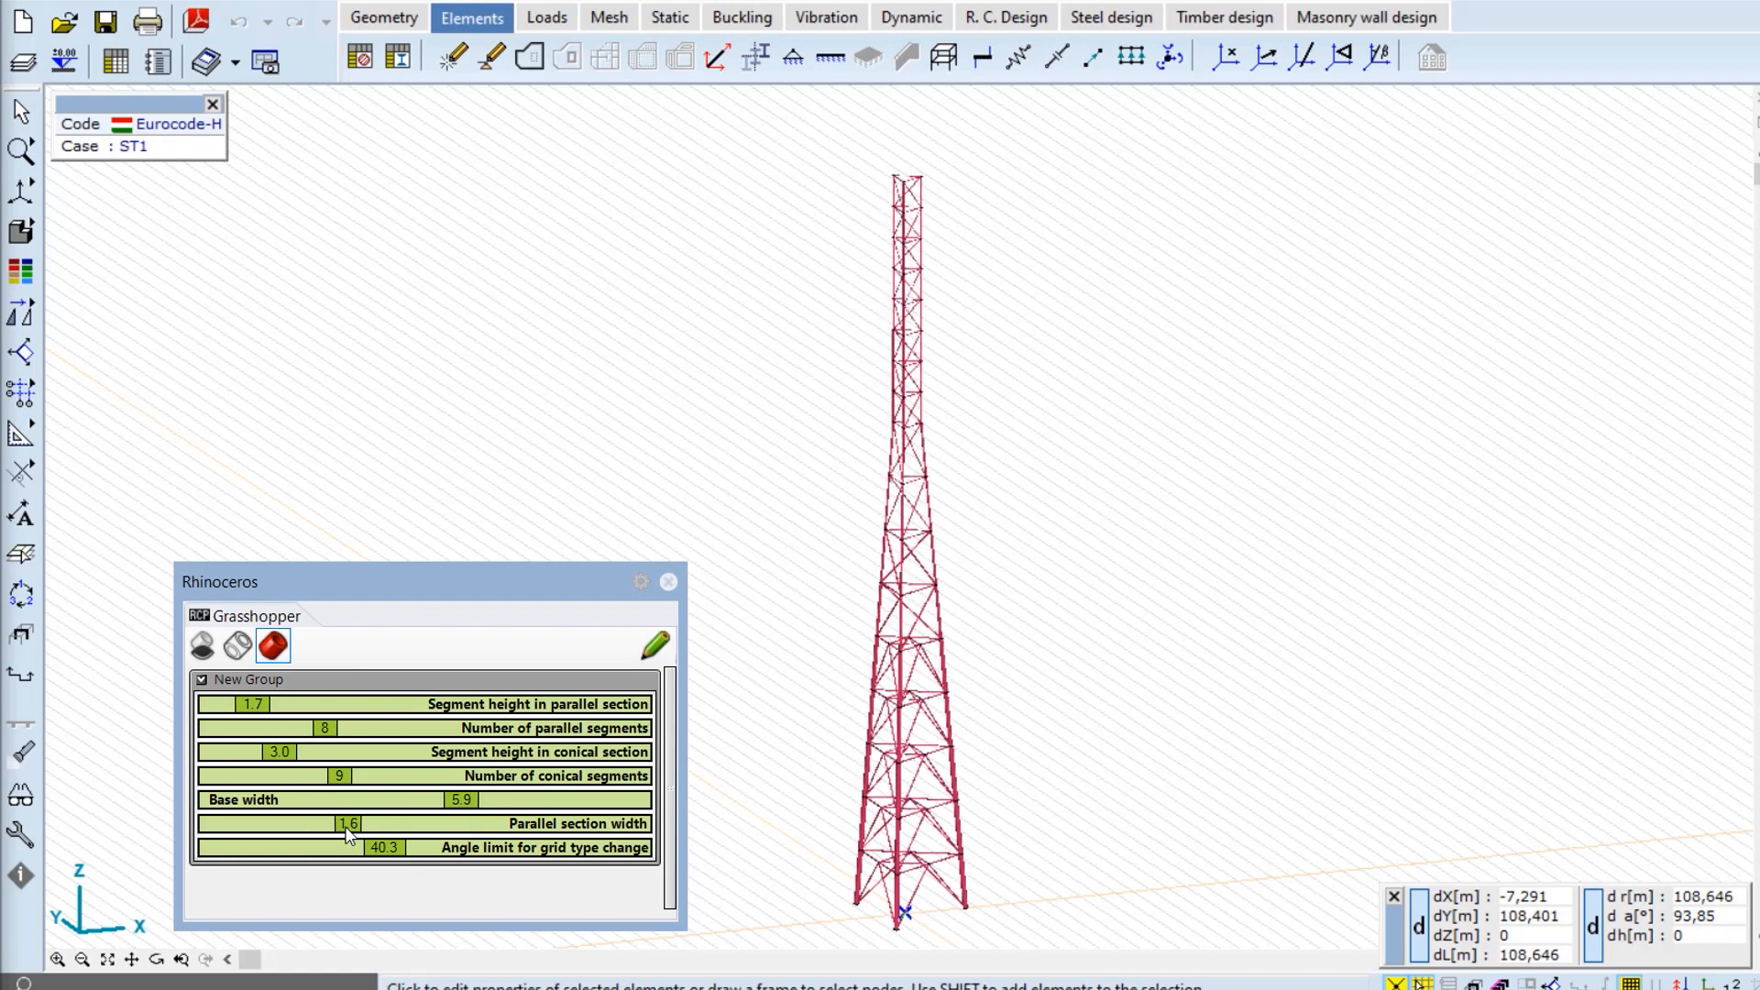
drag(324, 728, 284, 726)
drag(339, 775, 311, 776)
click(105, 959)
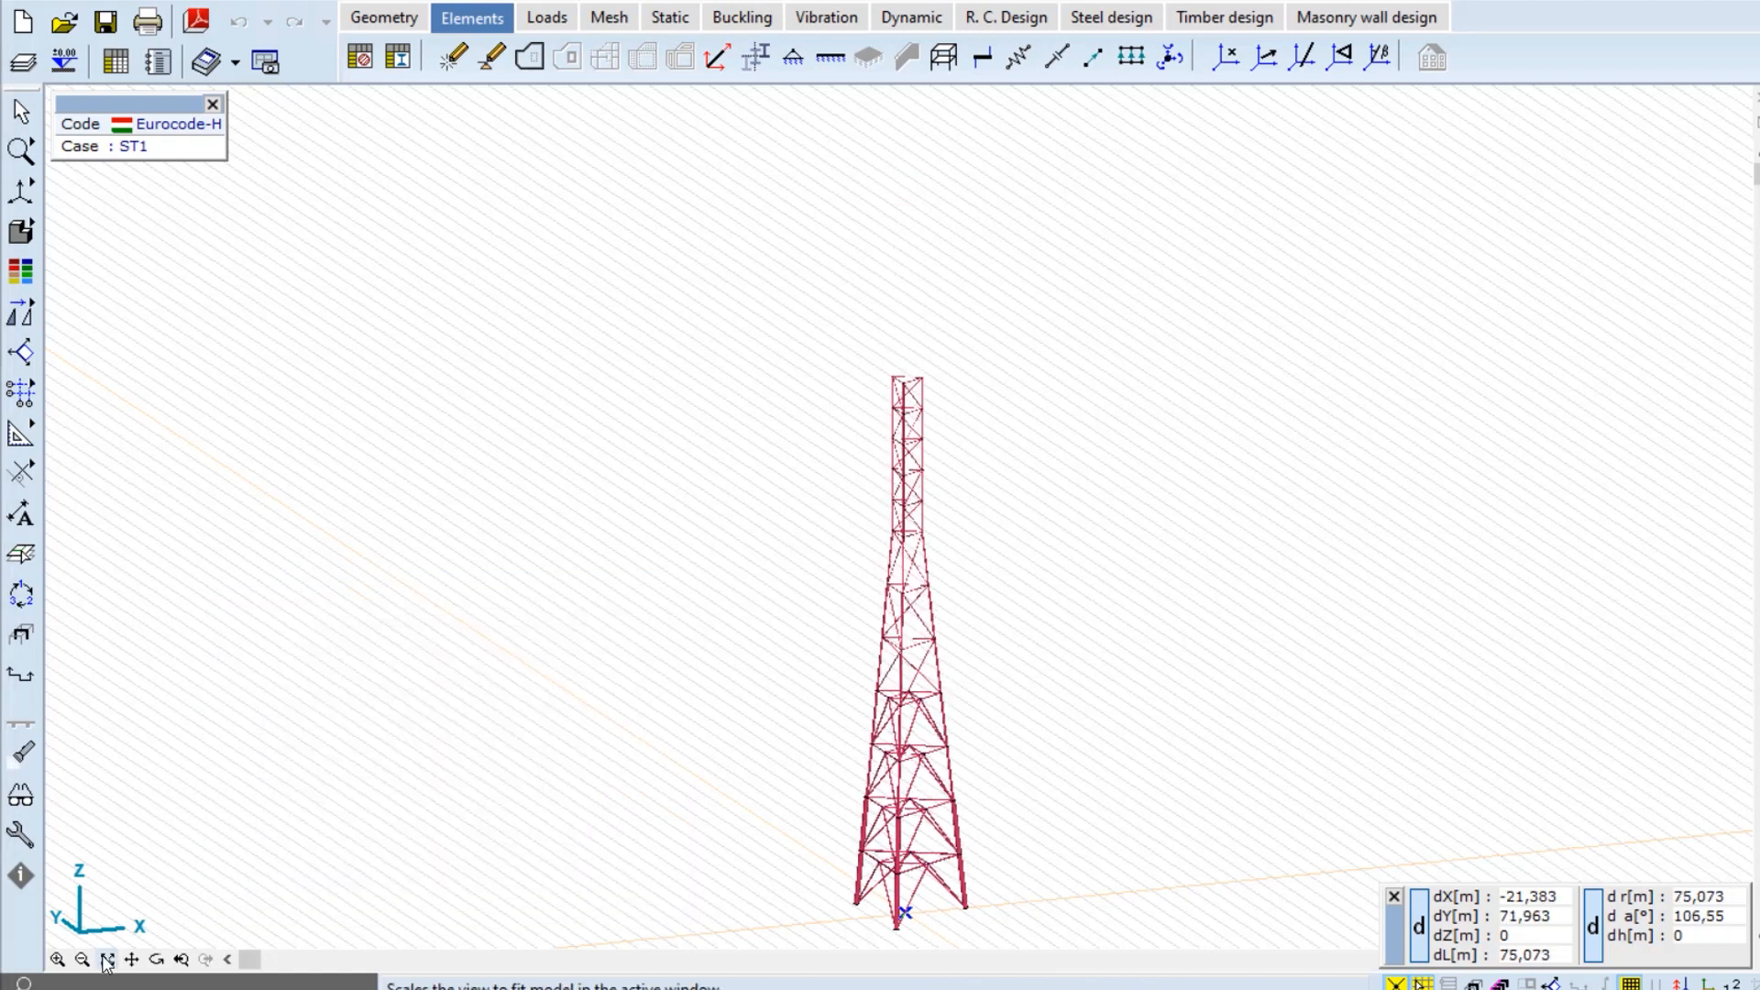
- Fit the tower, check front and perspective views, and show it as wireframe
click(20, 191)
click(74, 193)
click(21, 191)
click(185, 193)
click(20, 231)
click(78, 234)
- Raise segment counts, set parallel width 1.5, base 6.9 then 5.9, and lower the grid angle limit
scroll(756, 579, down, 2)
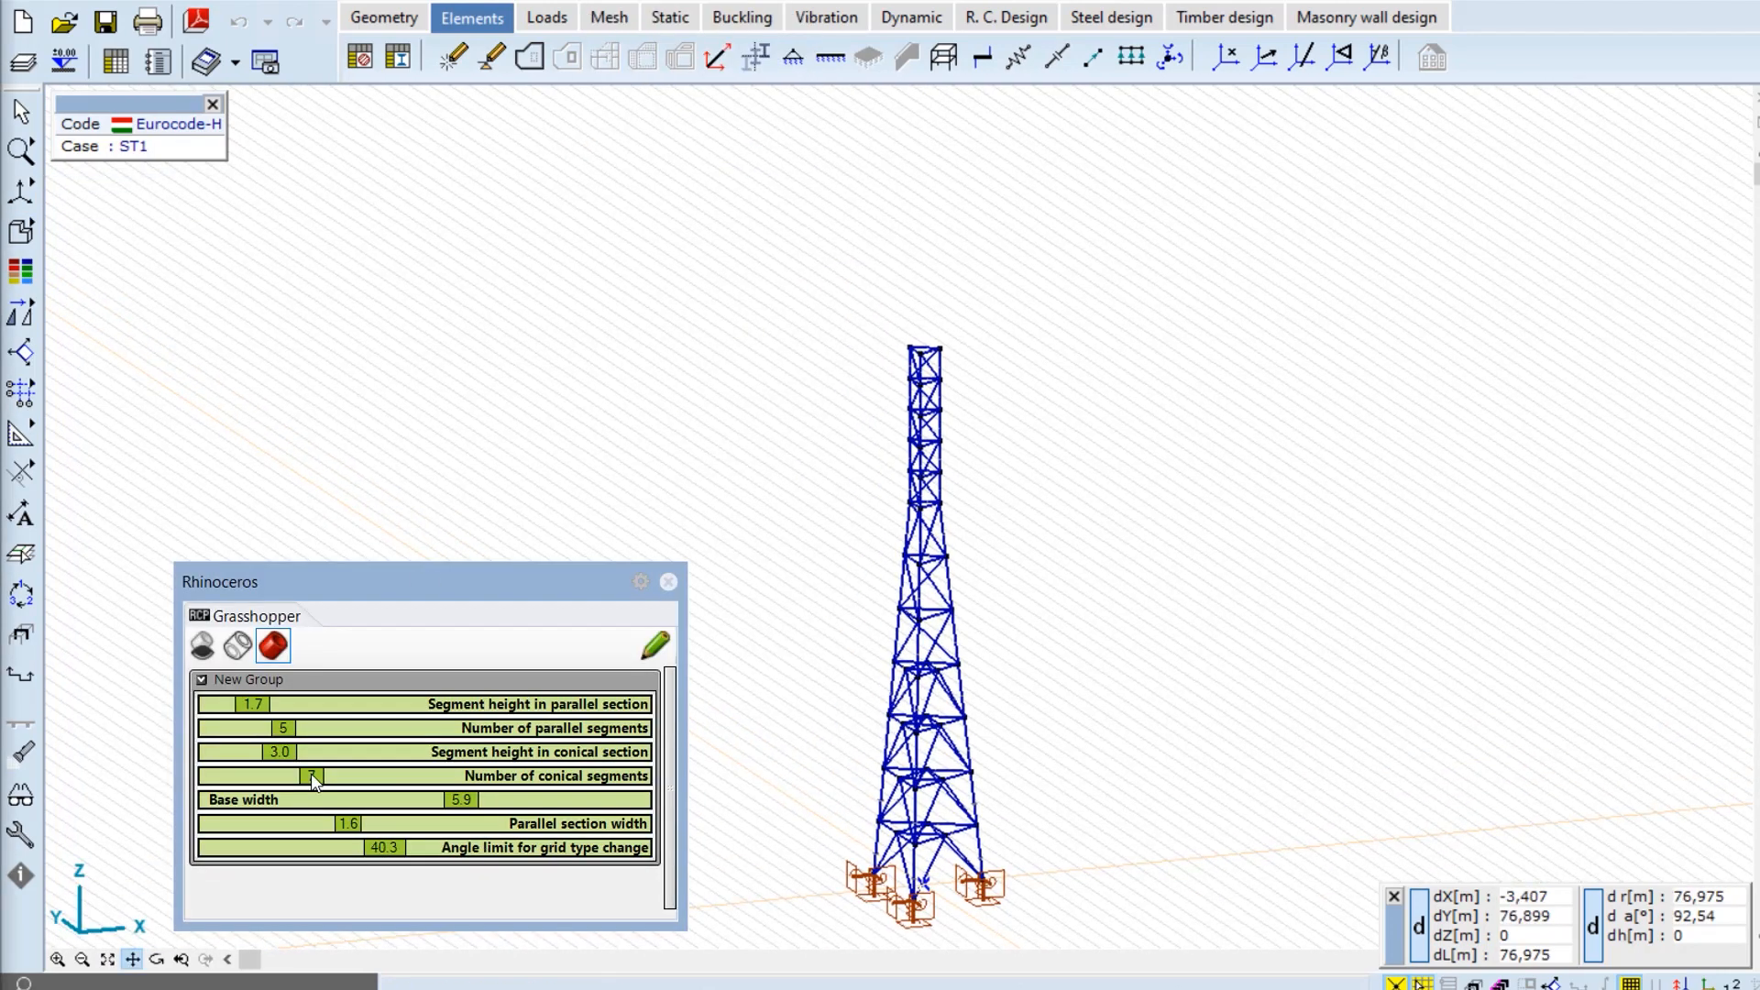
drag(311, 776, 312, 728)
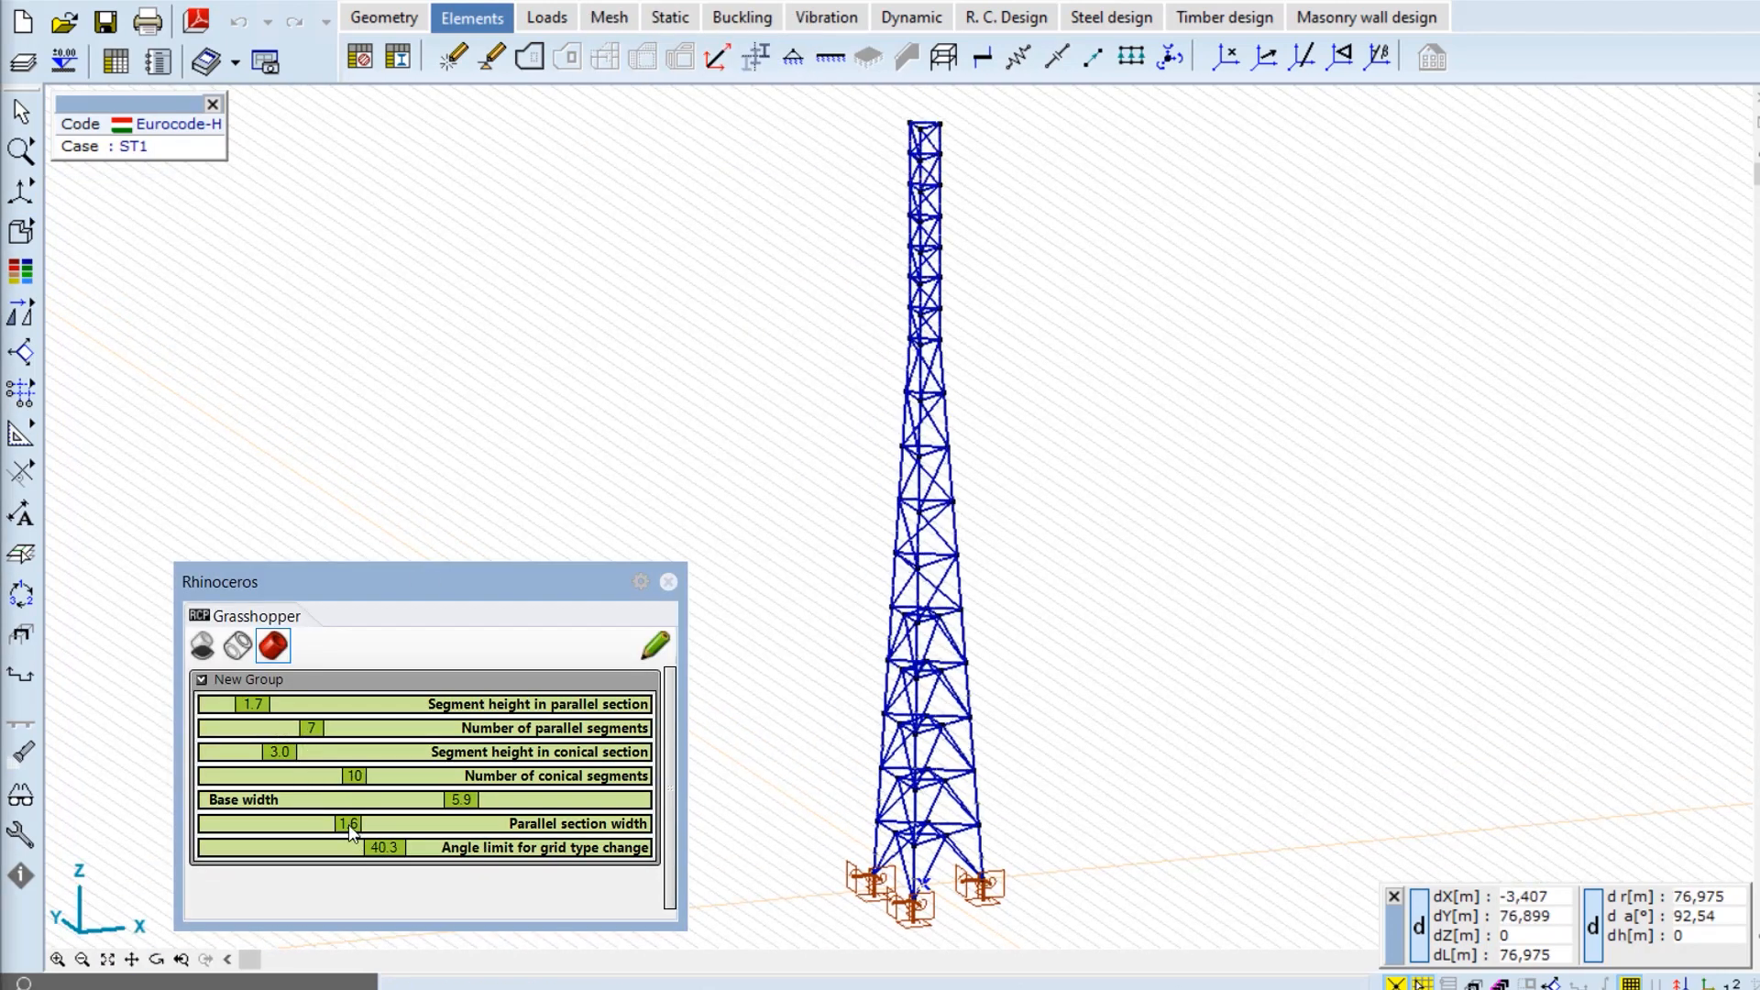
drag(348, 825, 341, 825)
drag(461, 800, 504, 800)
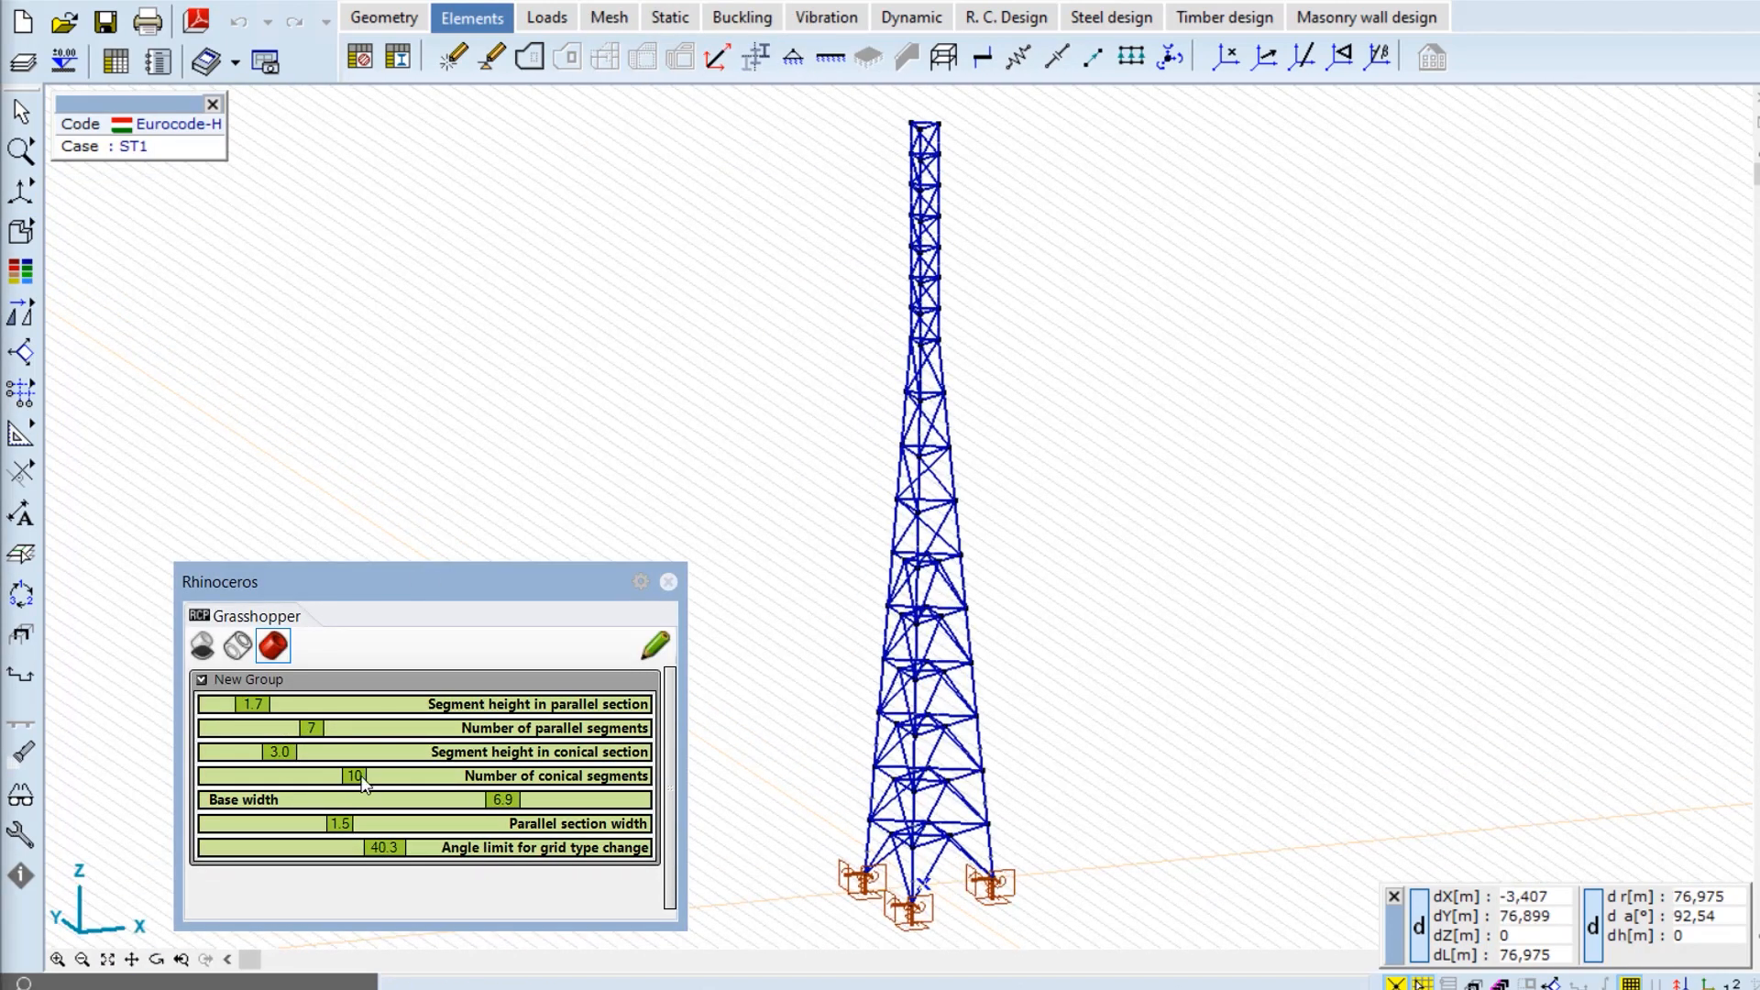
drag(364, 781, 280, 715)
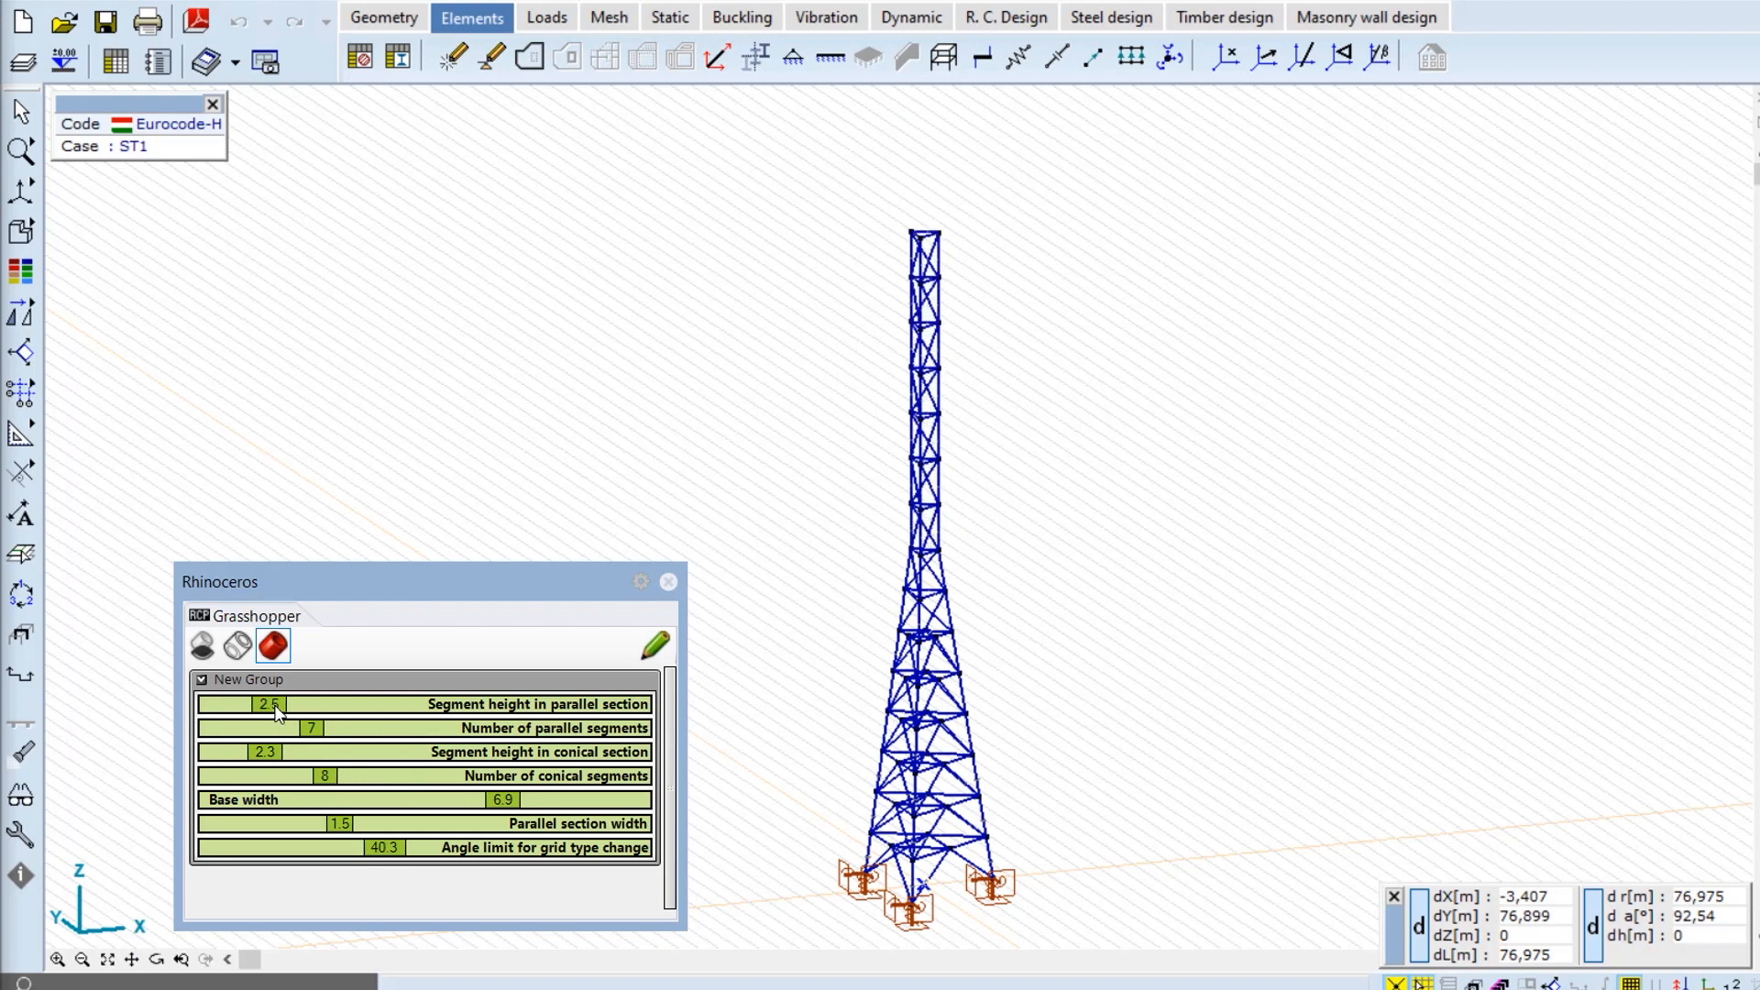
drag(503, 800, 461, 800)
mouse_move(383, 847)
mouse_down()
mouse_move(325, 854)
mouse_move(384, 853)
mouse_up()
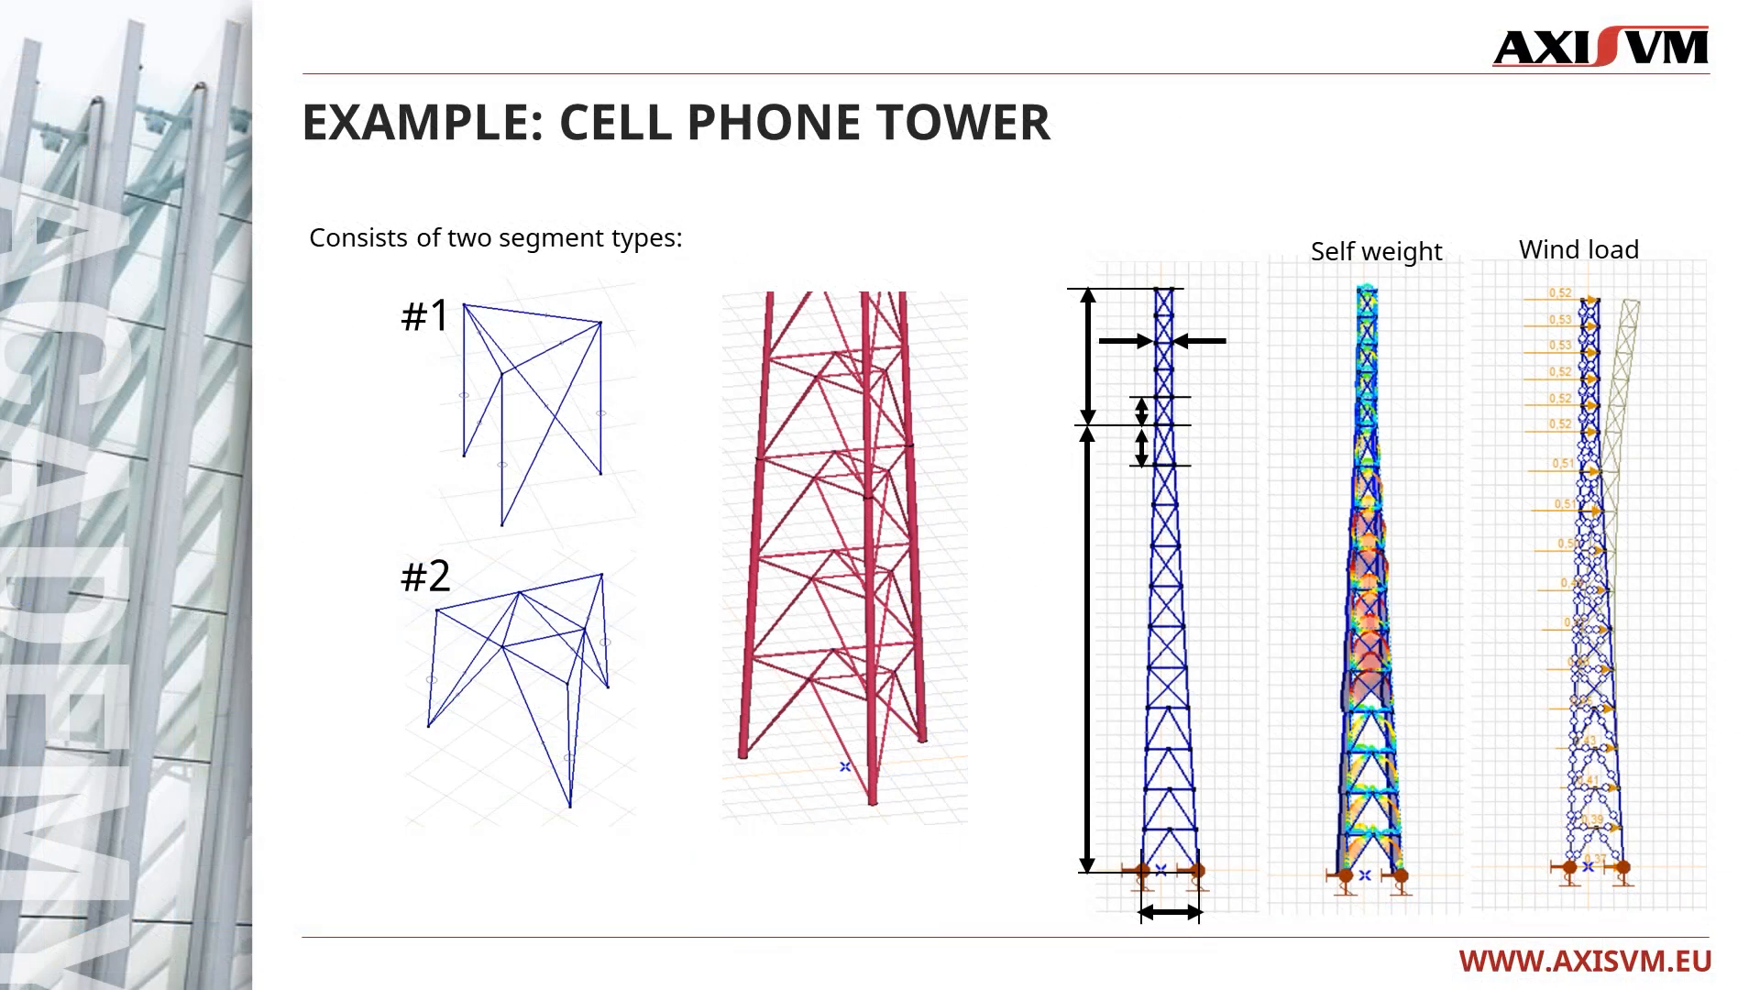